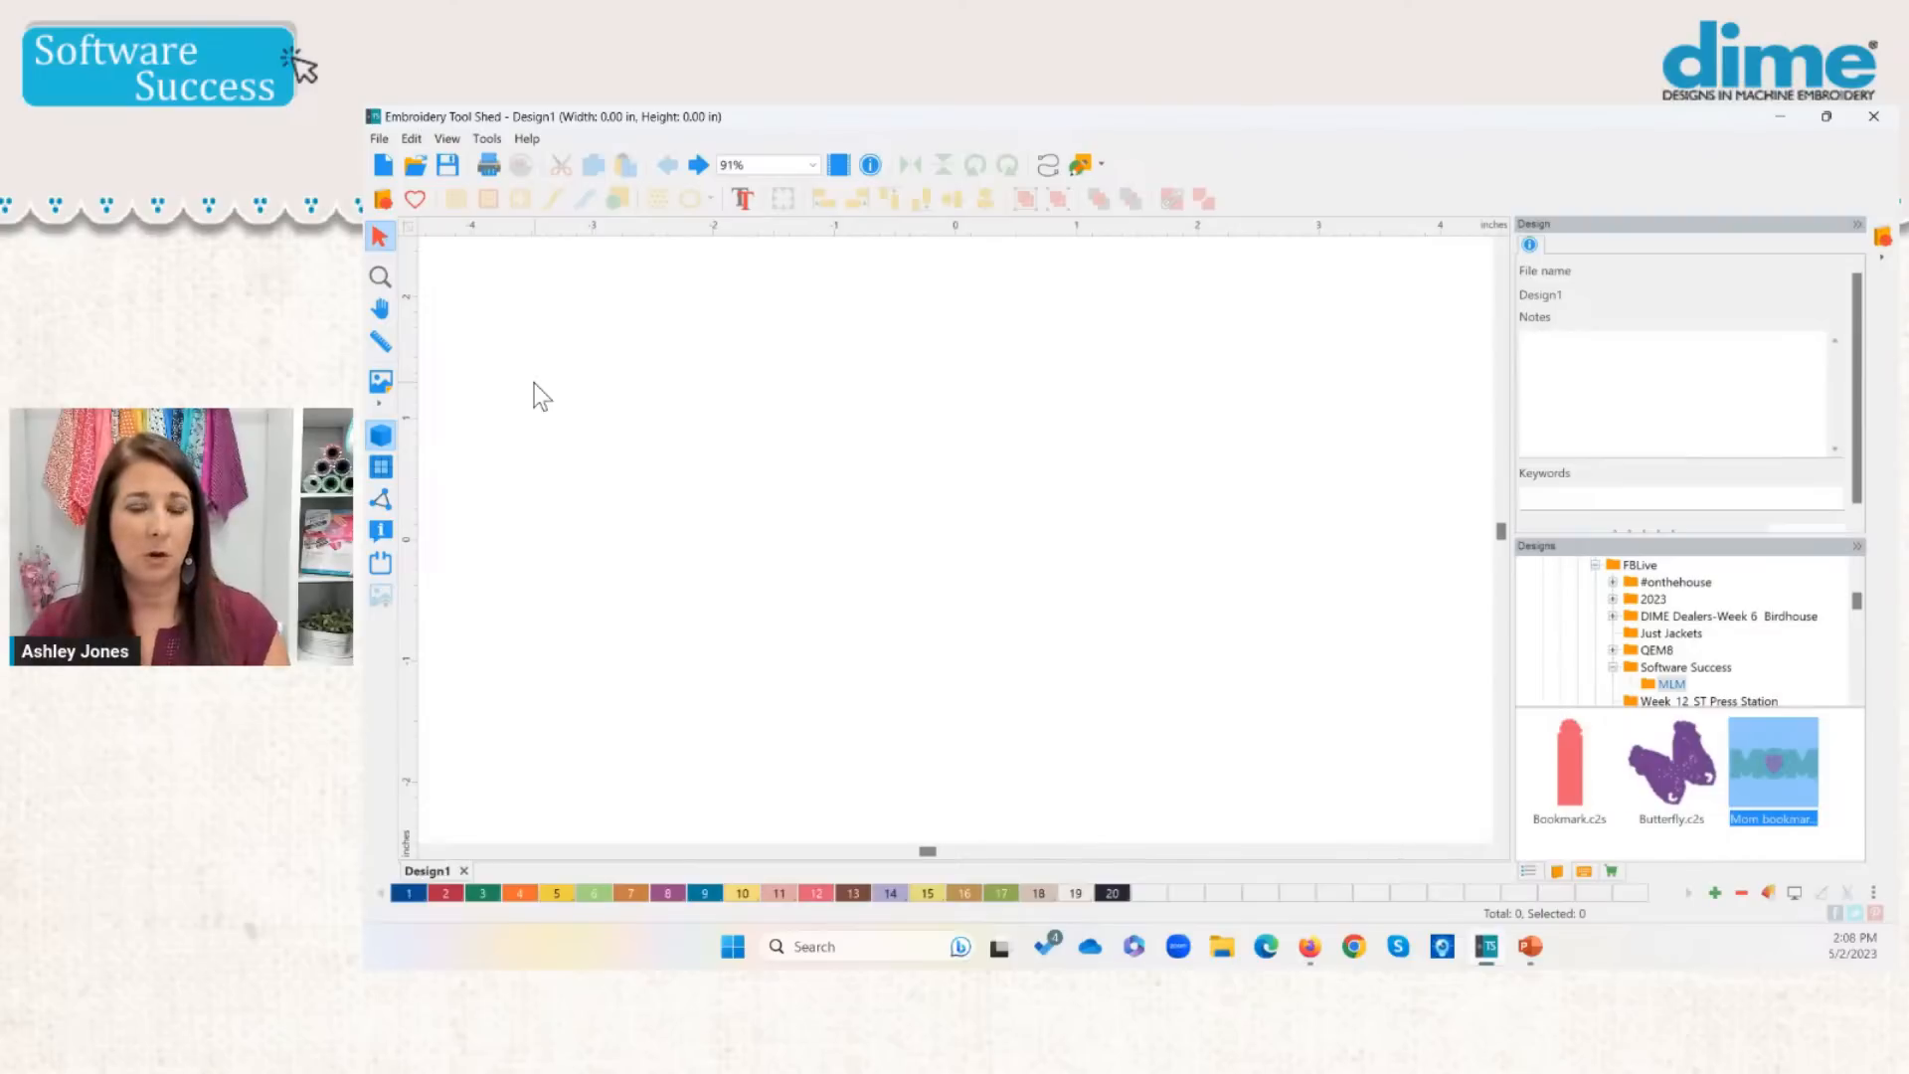
Step: Open the frame library and look through its categories from Animals to Thought Bubbles, including the Holiday subcategories
left_click(417, 201)
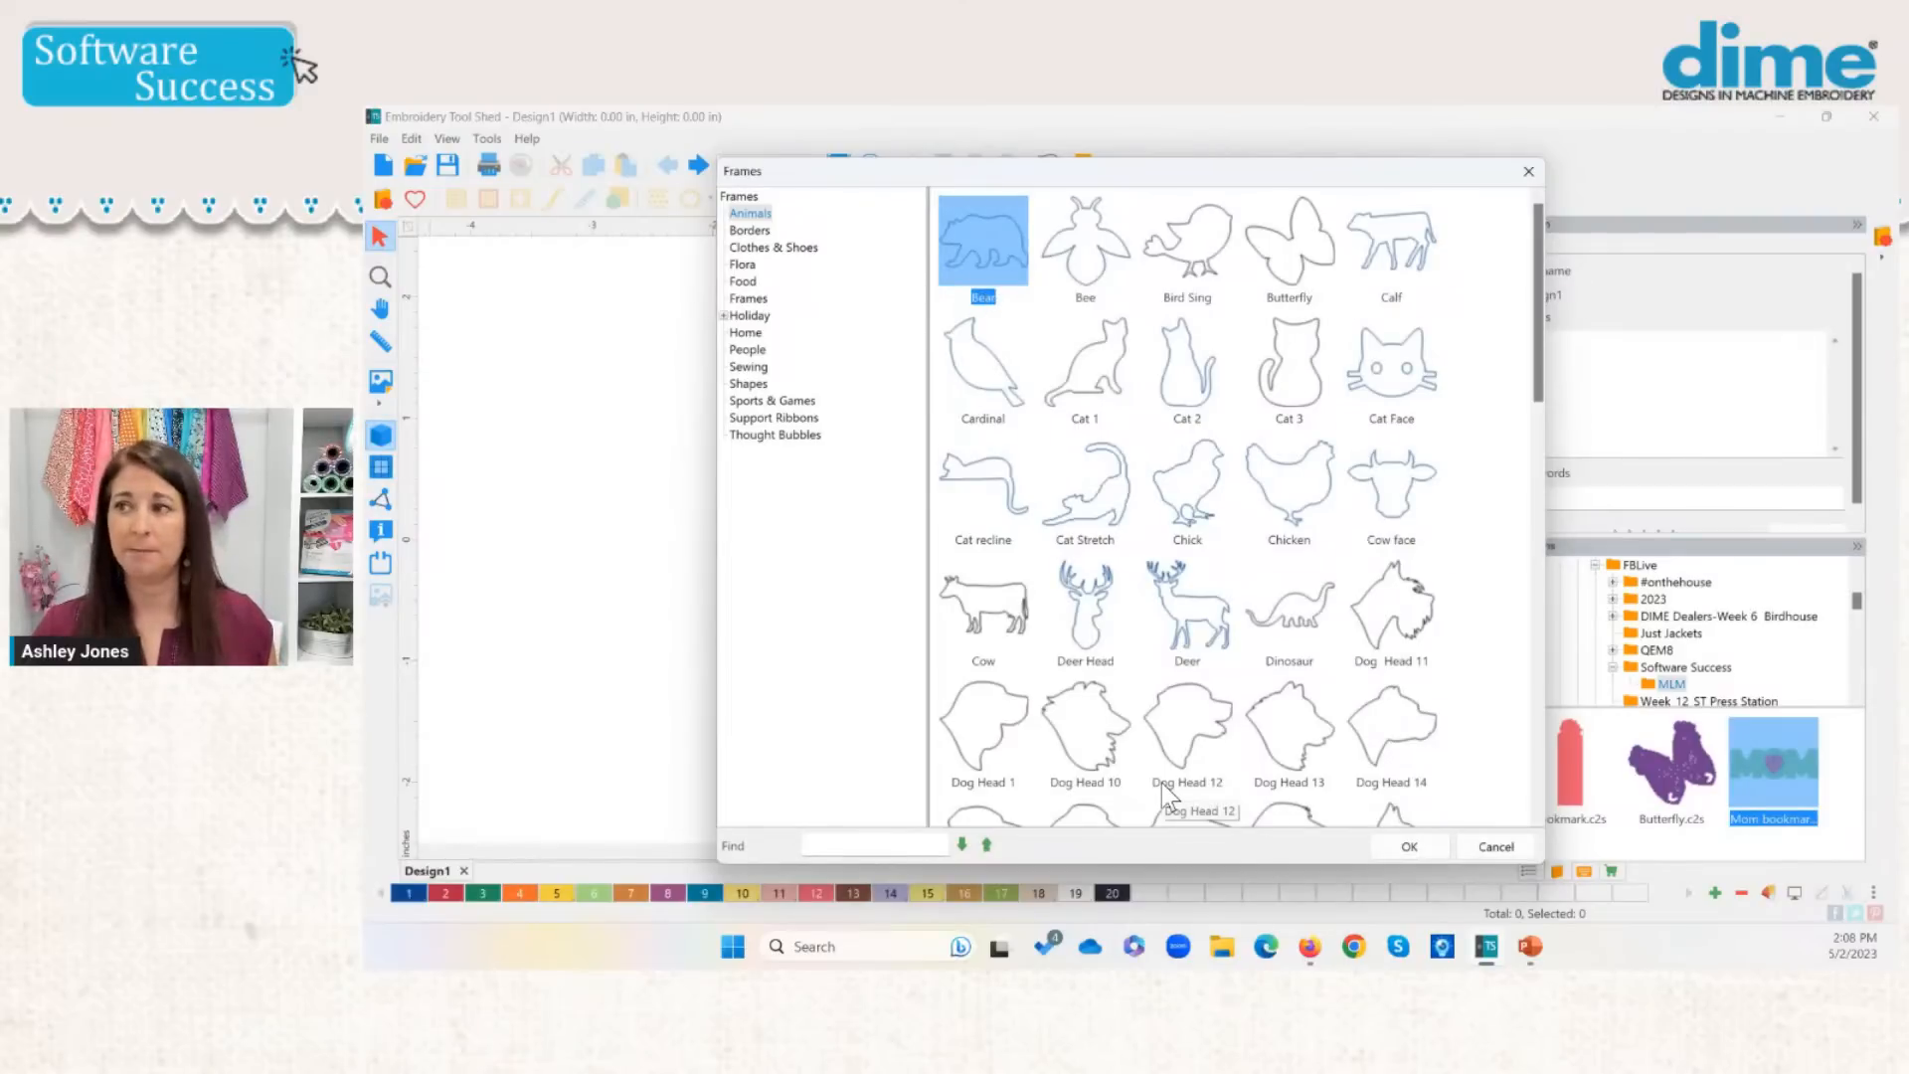
left_click(755, 231)
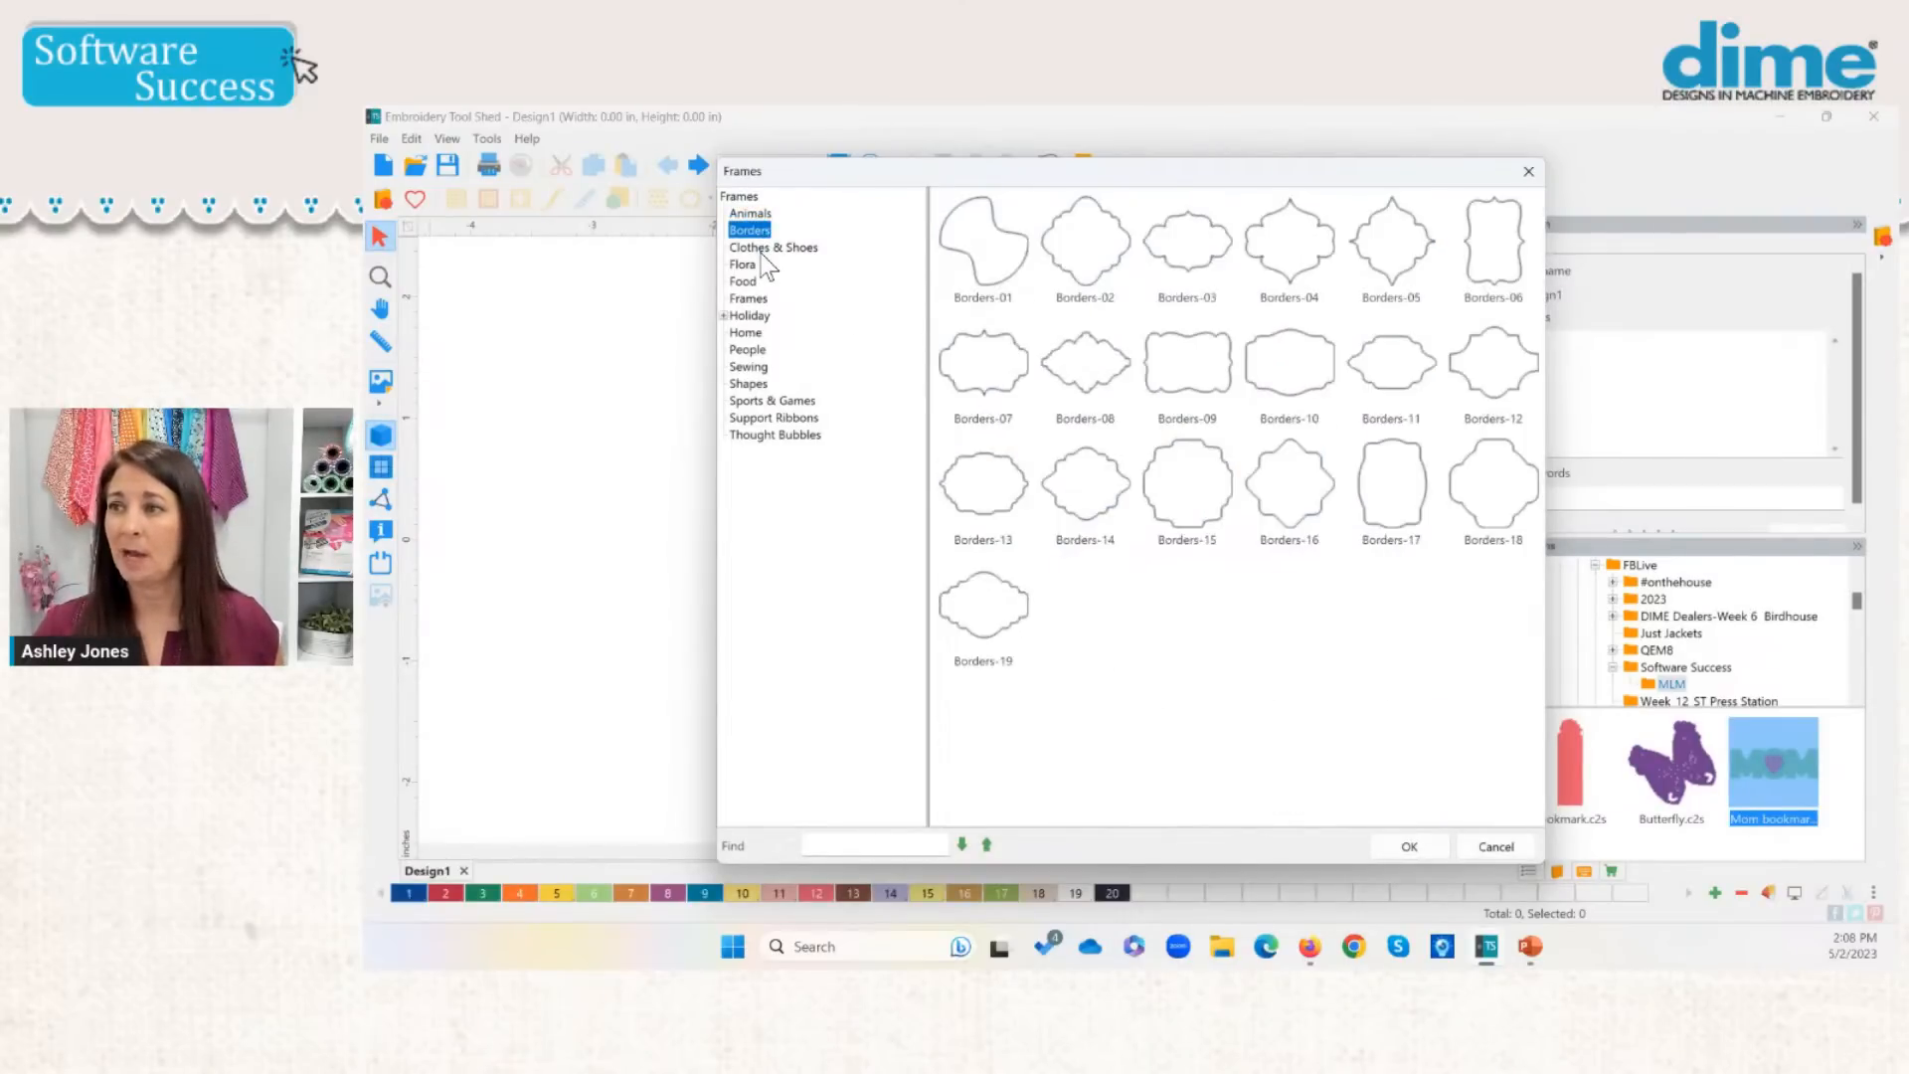
left_click(766, 247)
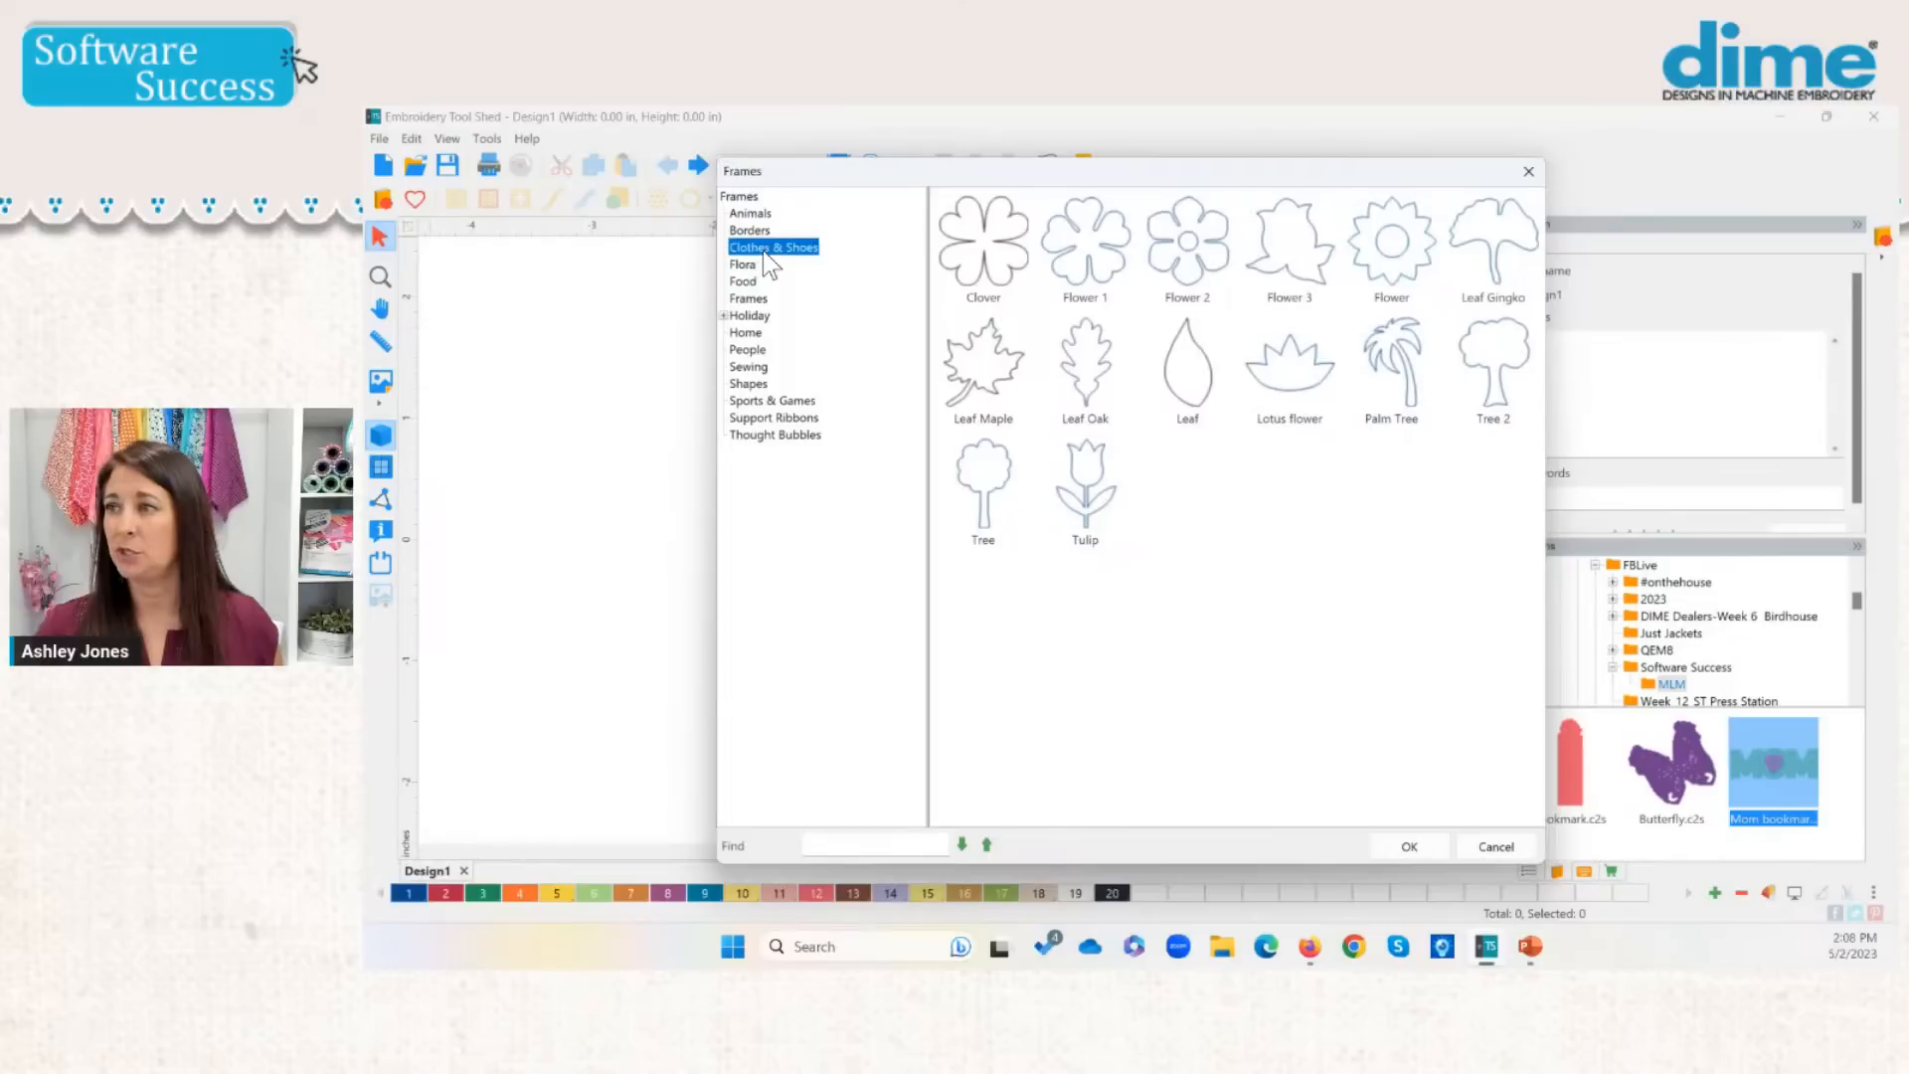
left_click(747, 264)
left_click(745, 282)
left_click(747, 298)
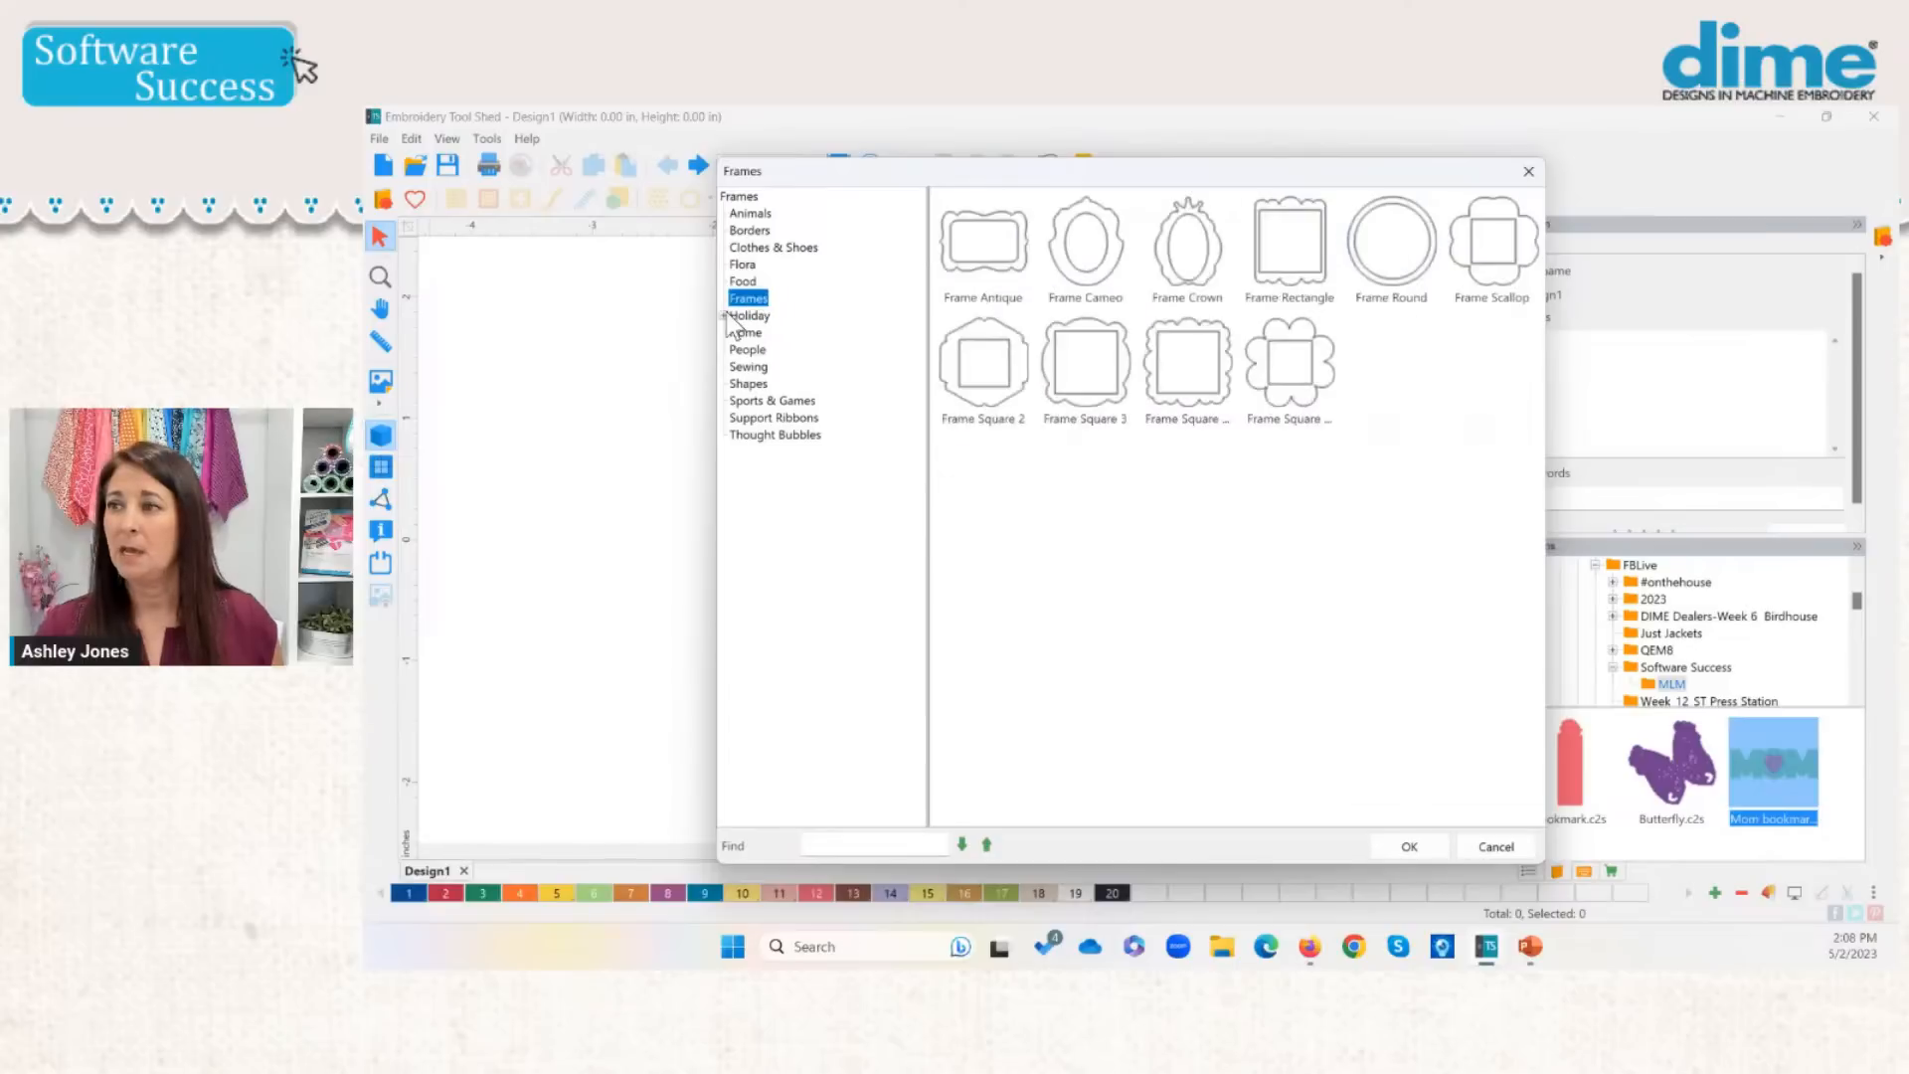
left_click(723, 315)
left_click(752, 334)
left_click(753, 350)
left_click(750, 451)
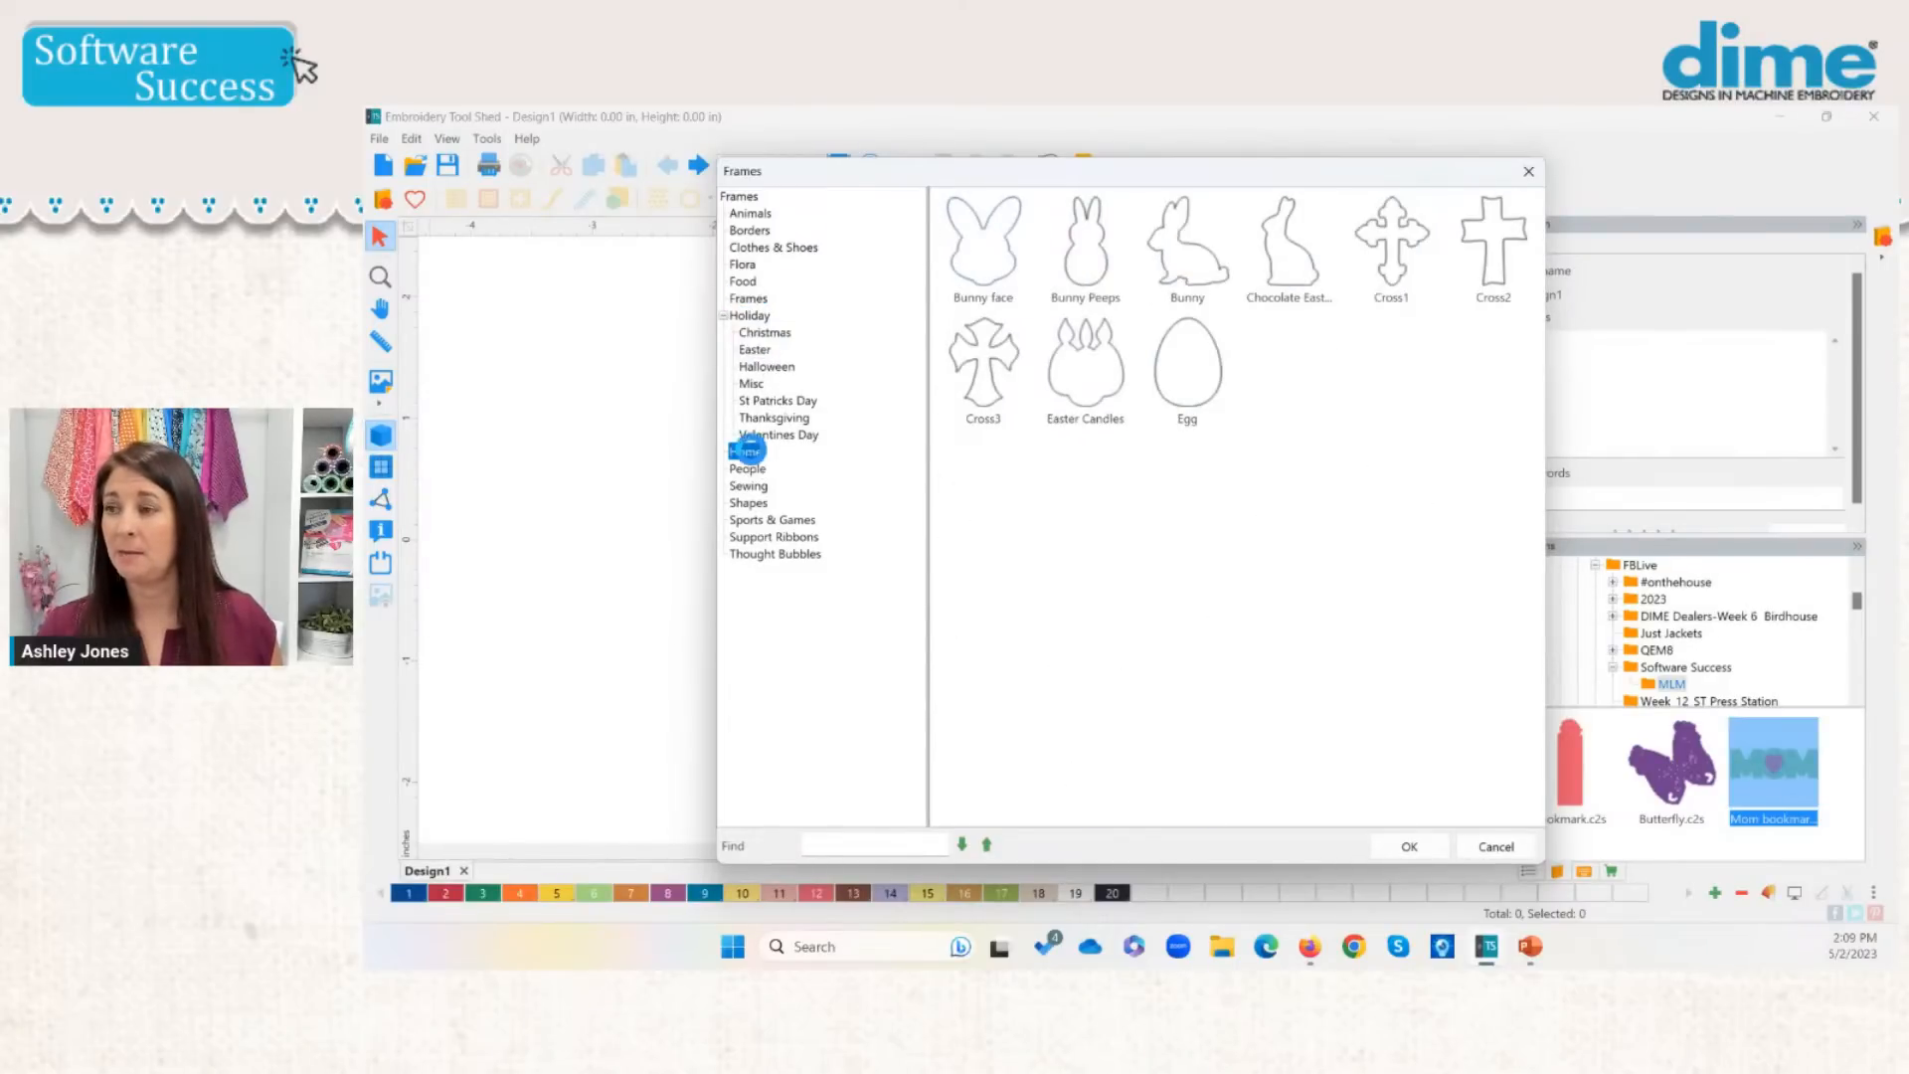
left_click(749, 468)
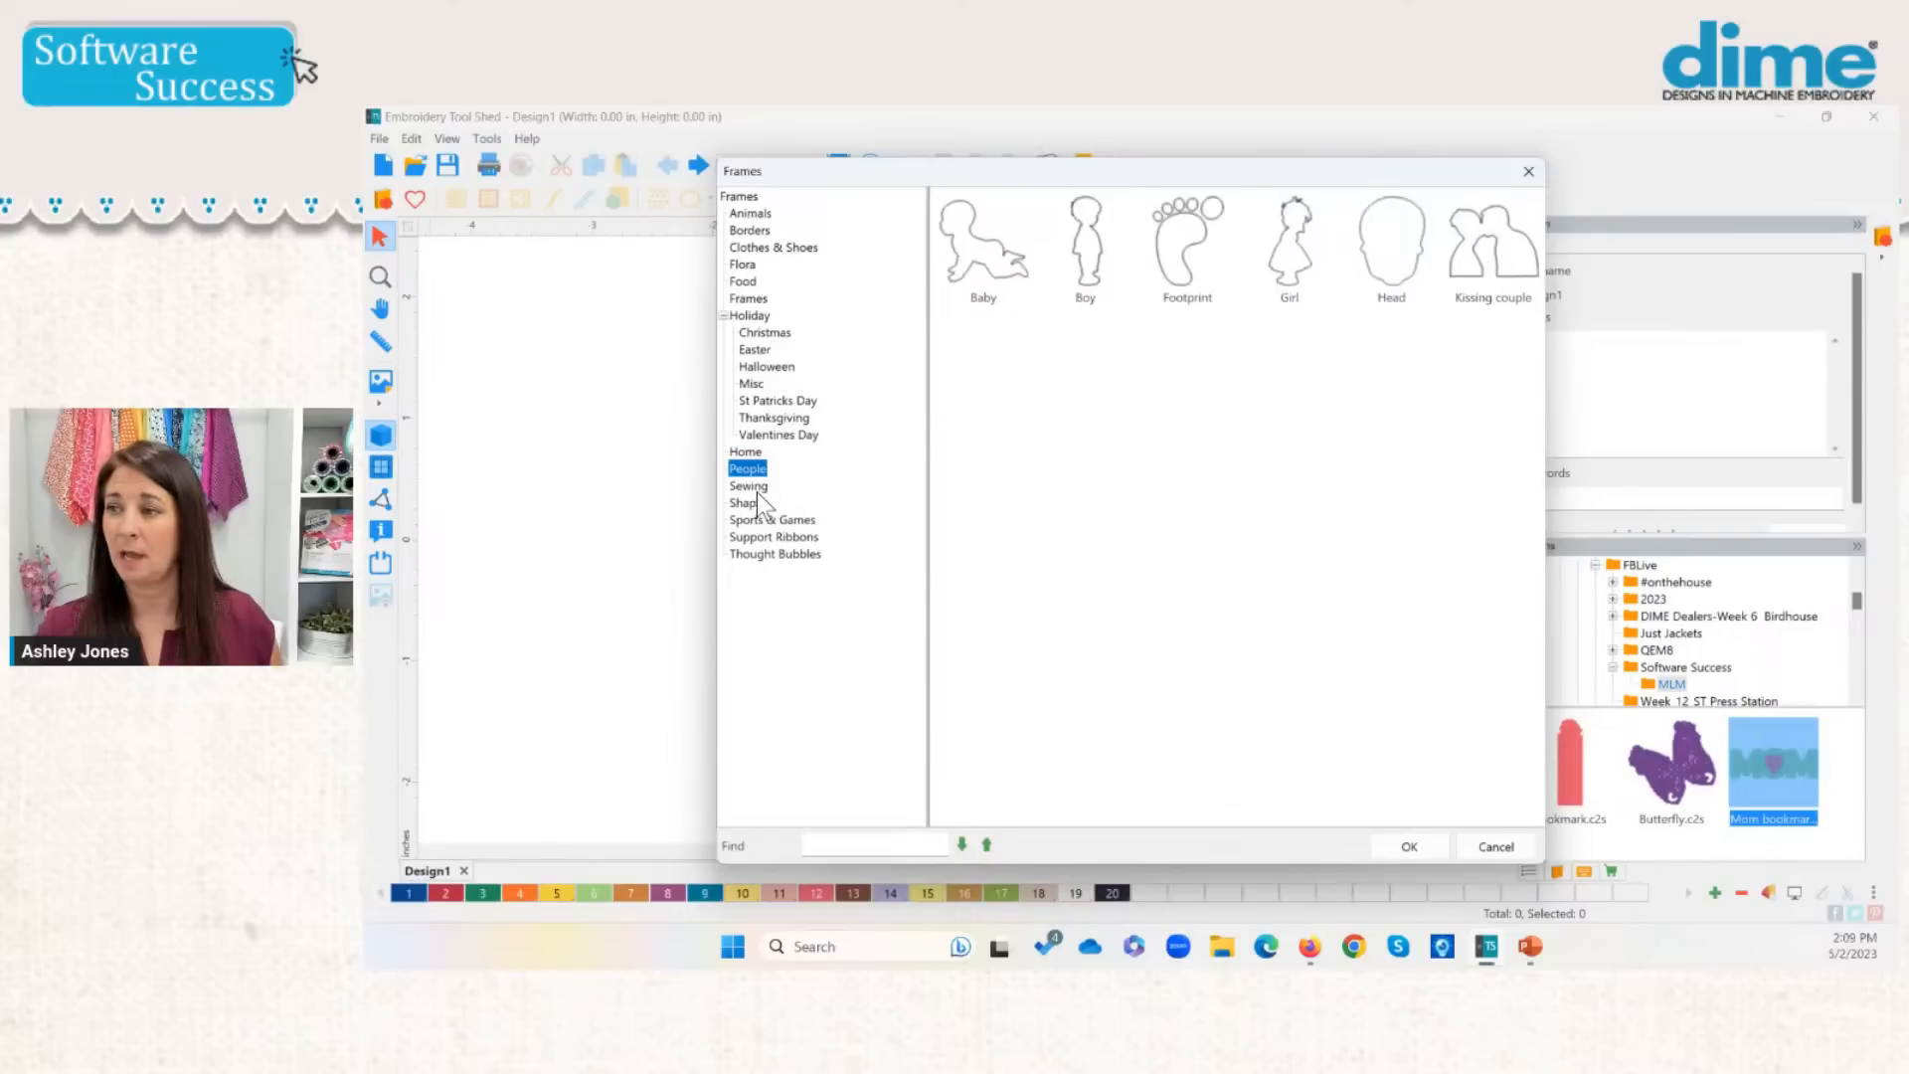
left_click(755, 502)
left_click(795, 519)
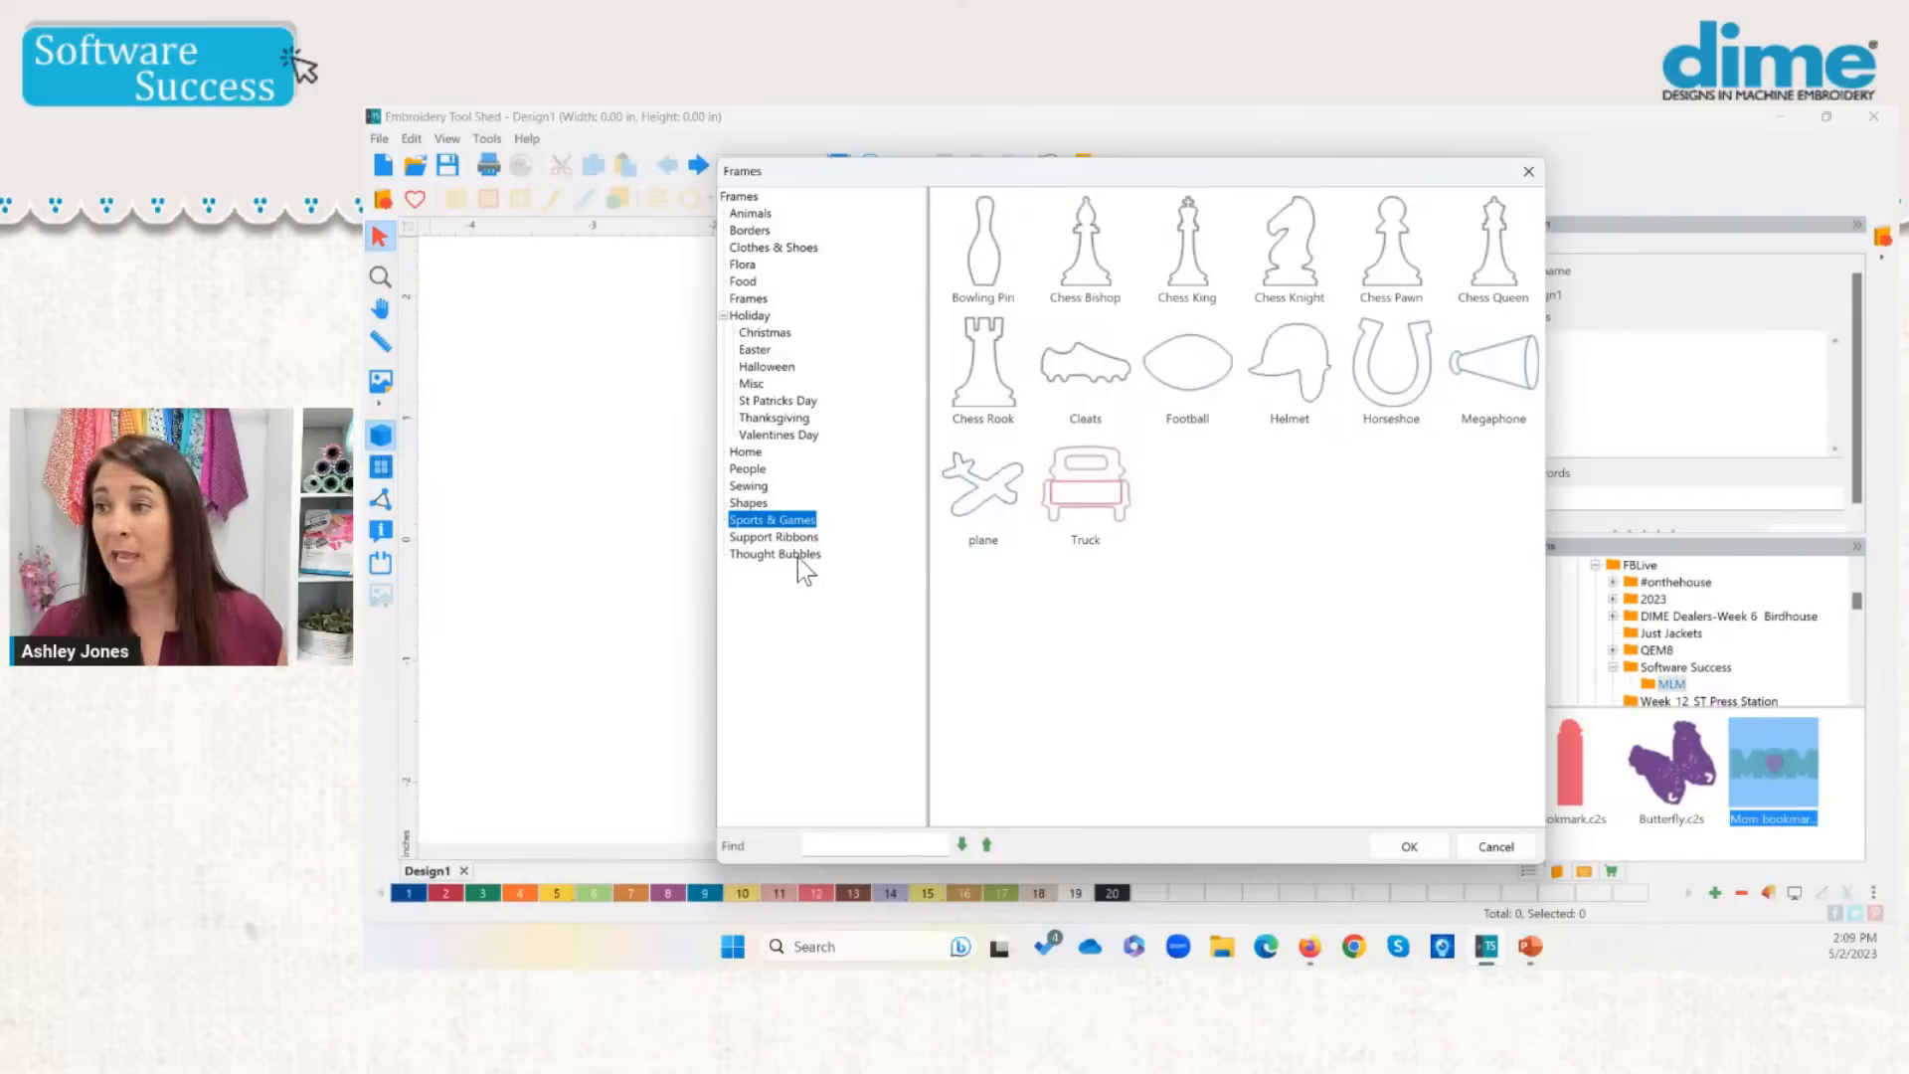
left_click(805, 536)
left_click(806, 554)
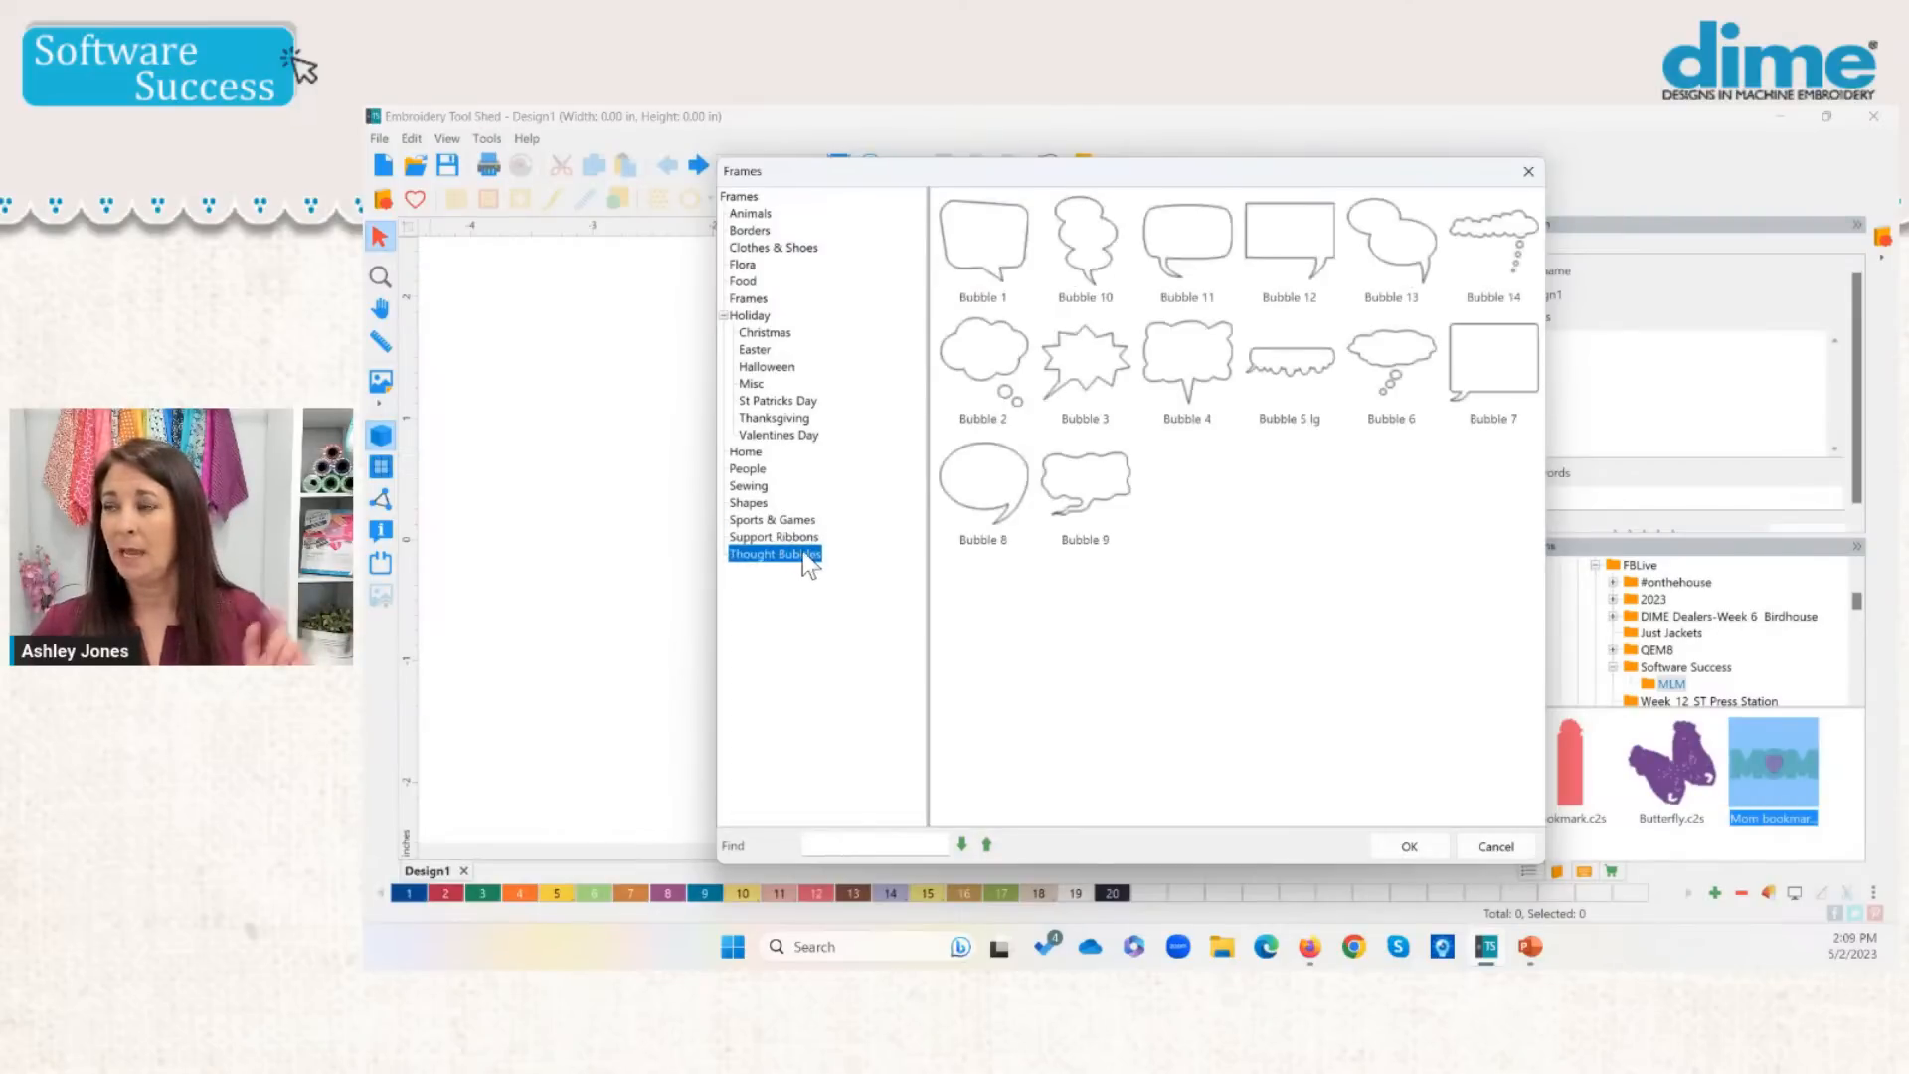
Step: Insert the Butterfly frame from the Animals category and convert its outline to a lace grid
left_click(749, 214)
left_click(1275, 256)
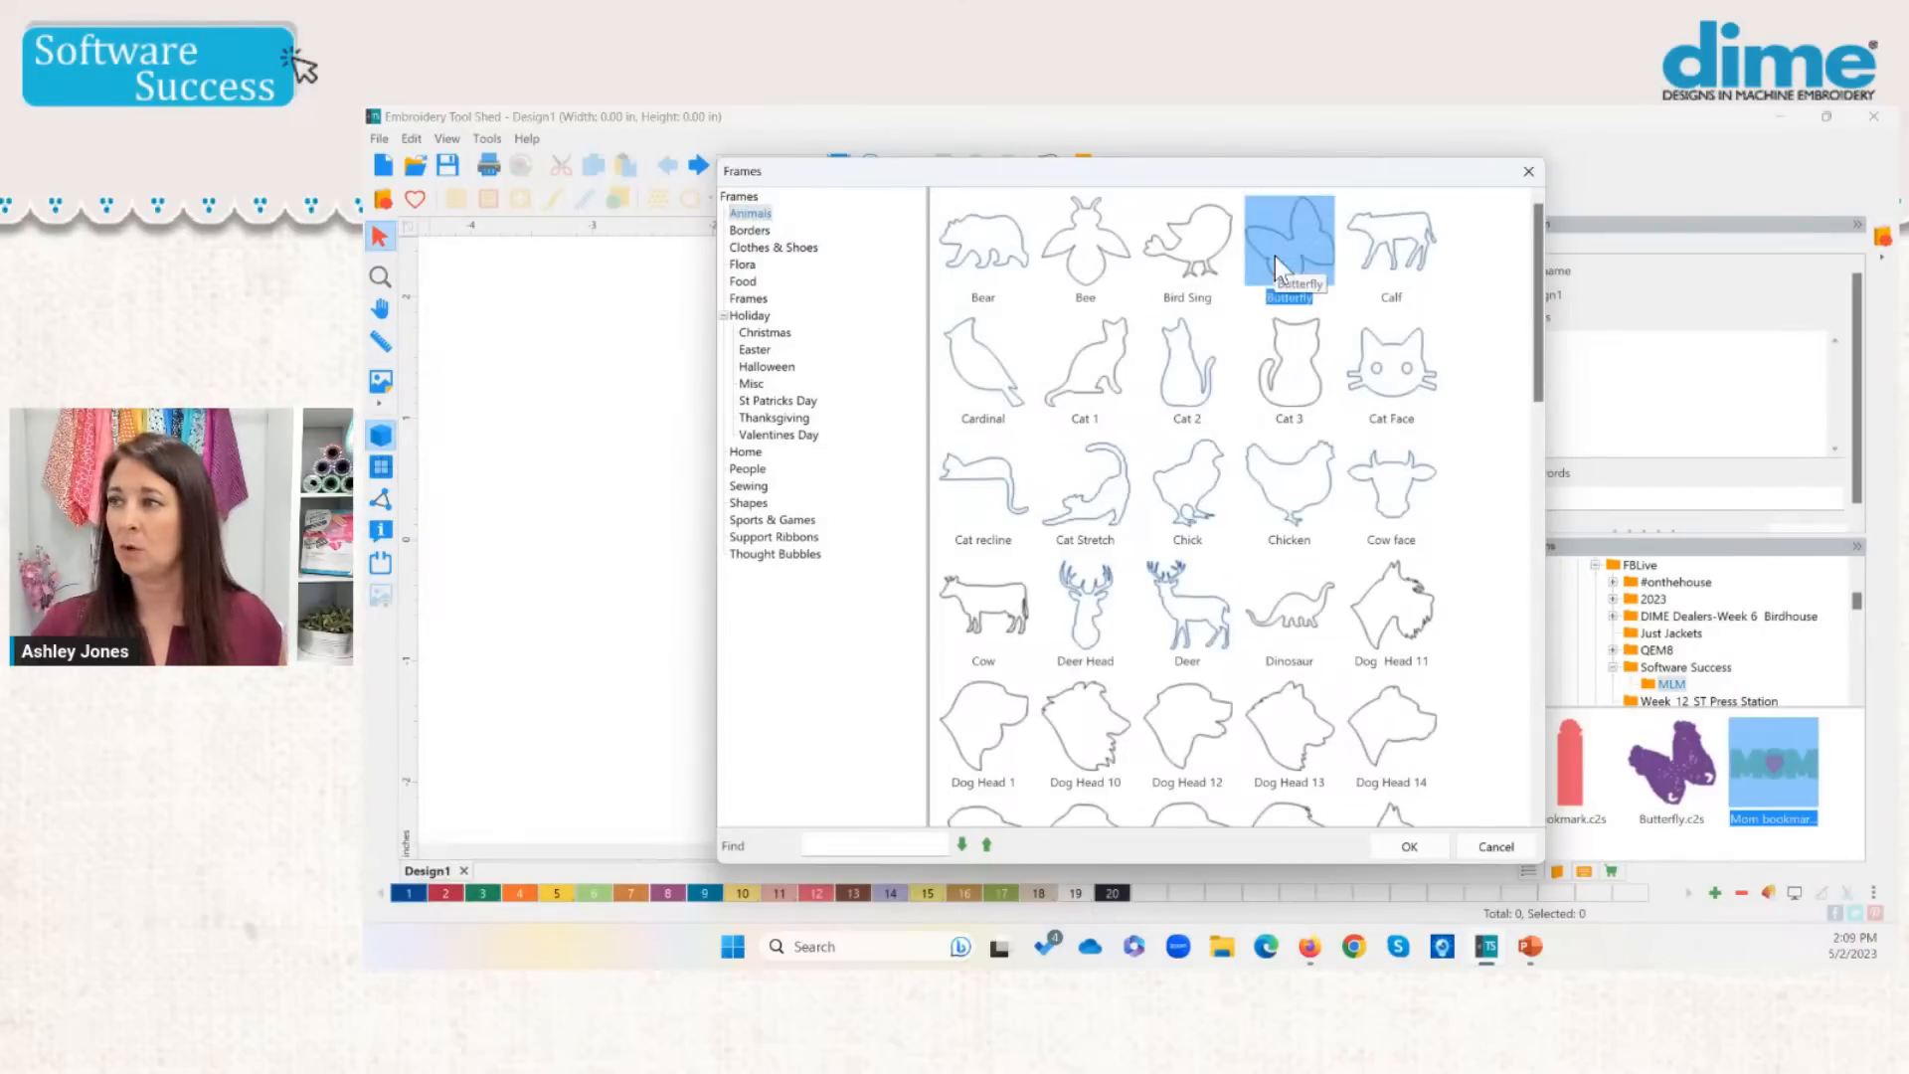
left_click(1408, 847)
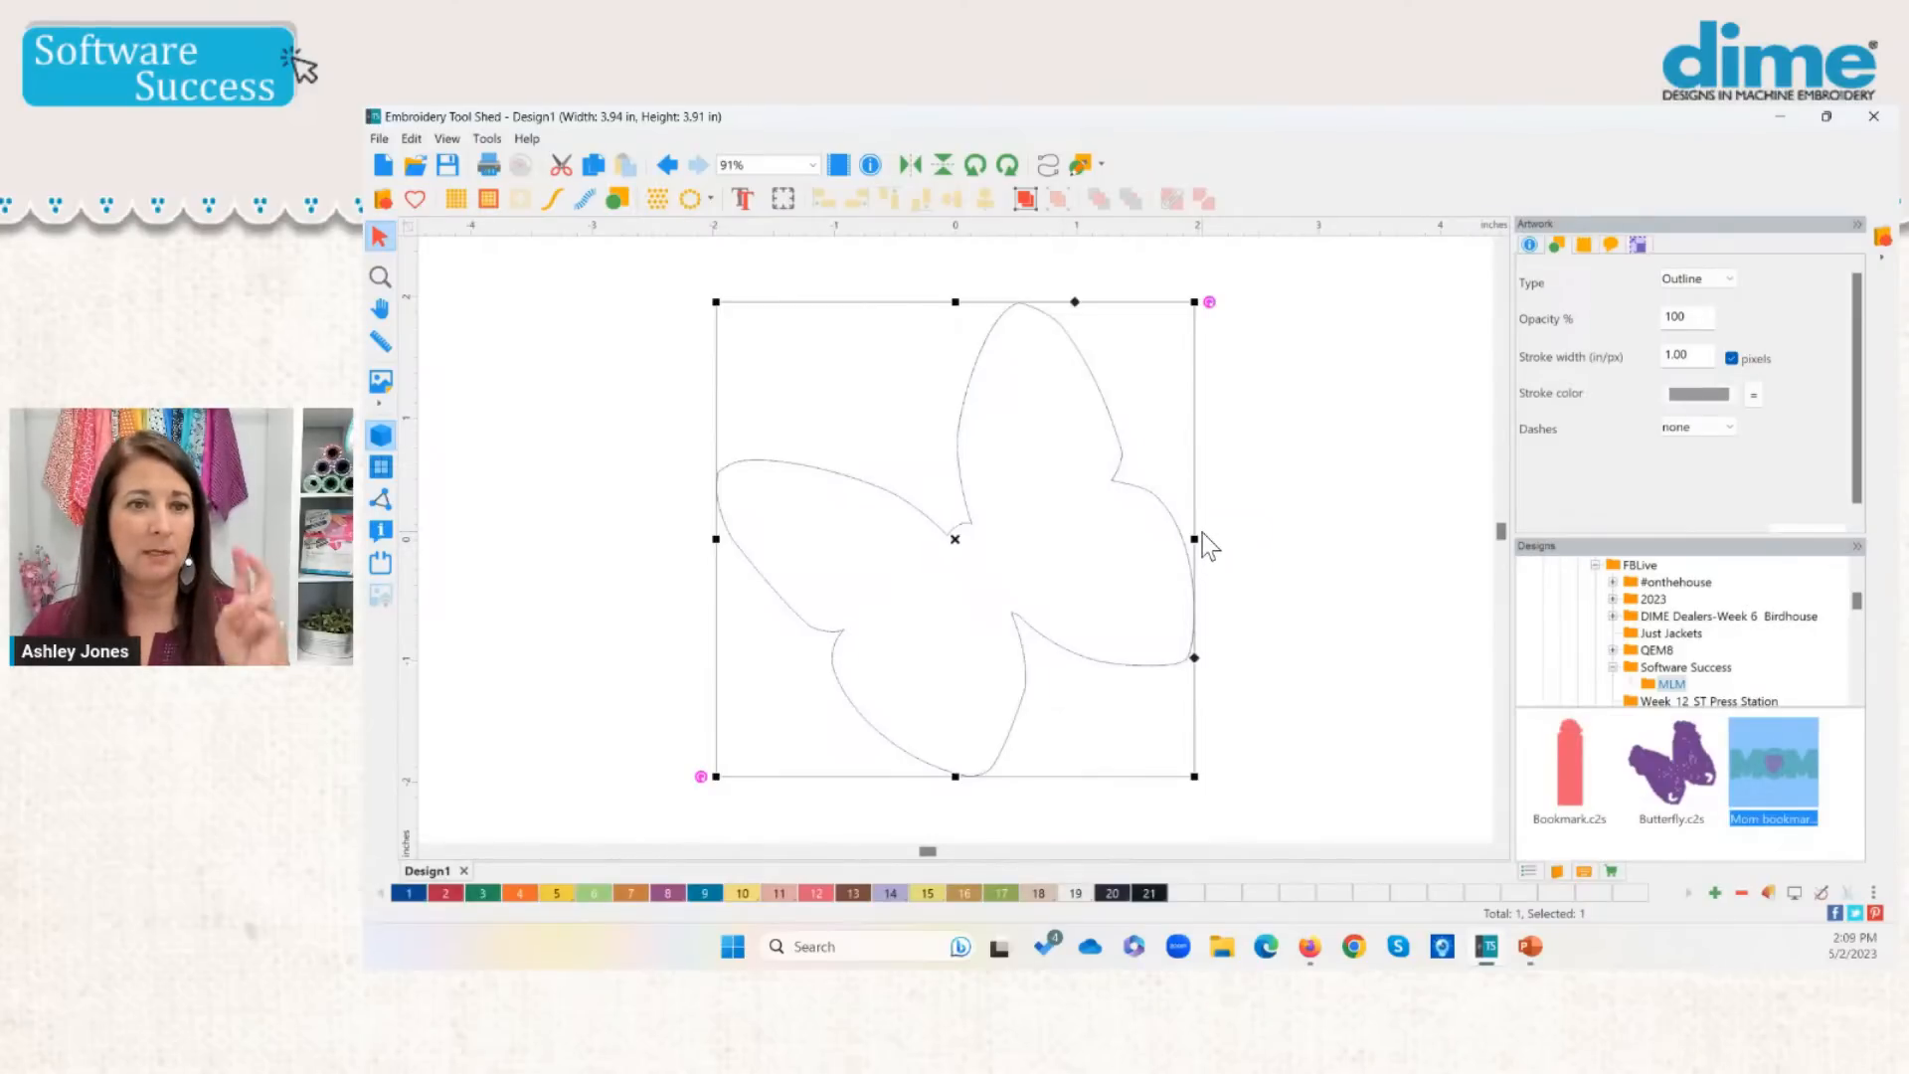
left_click(464, 198)
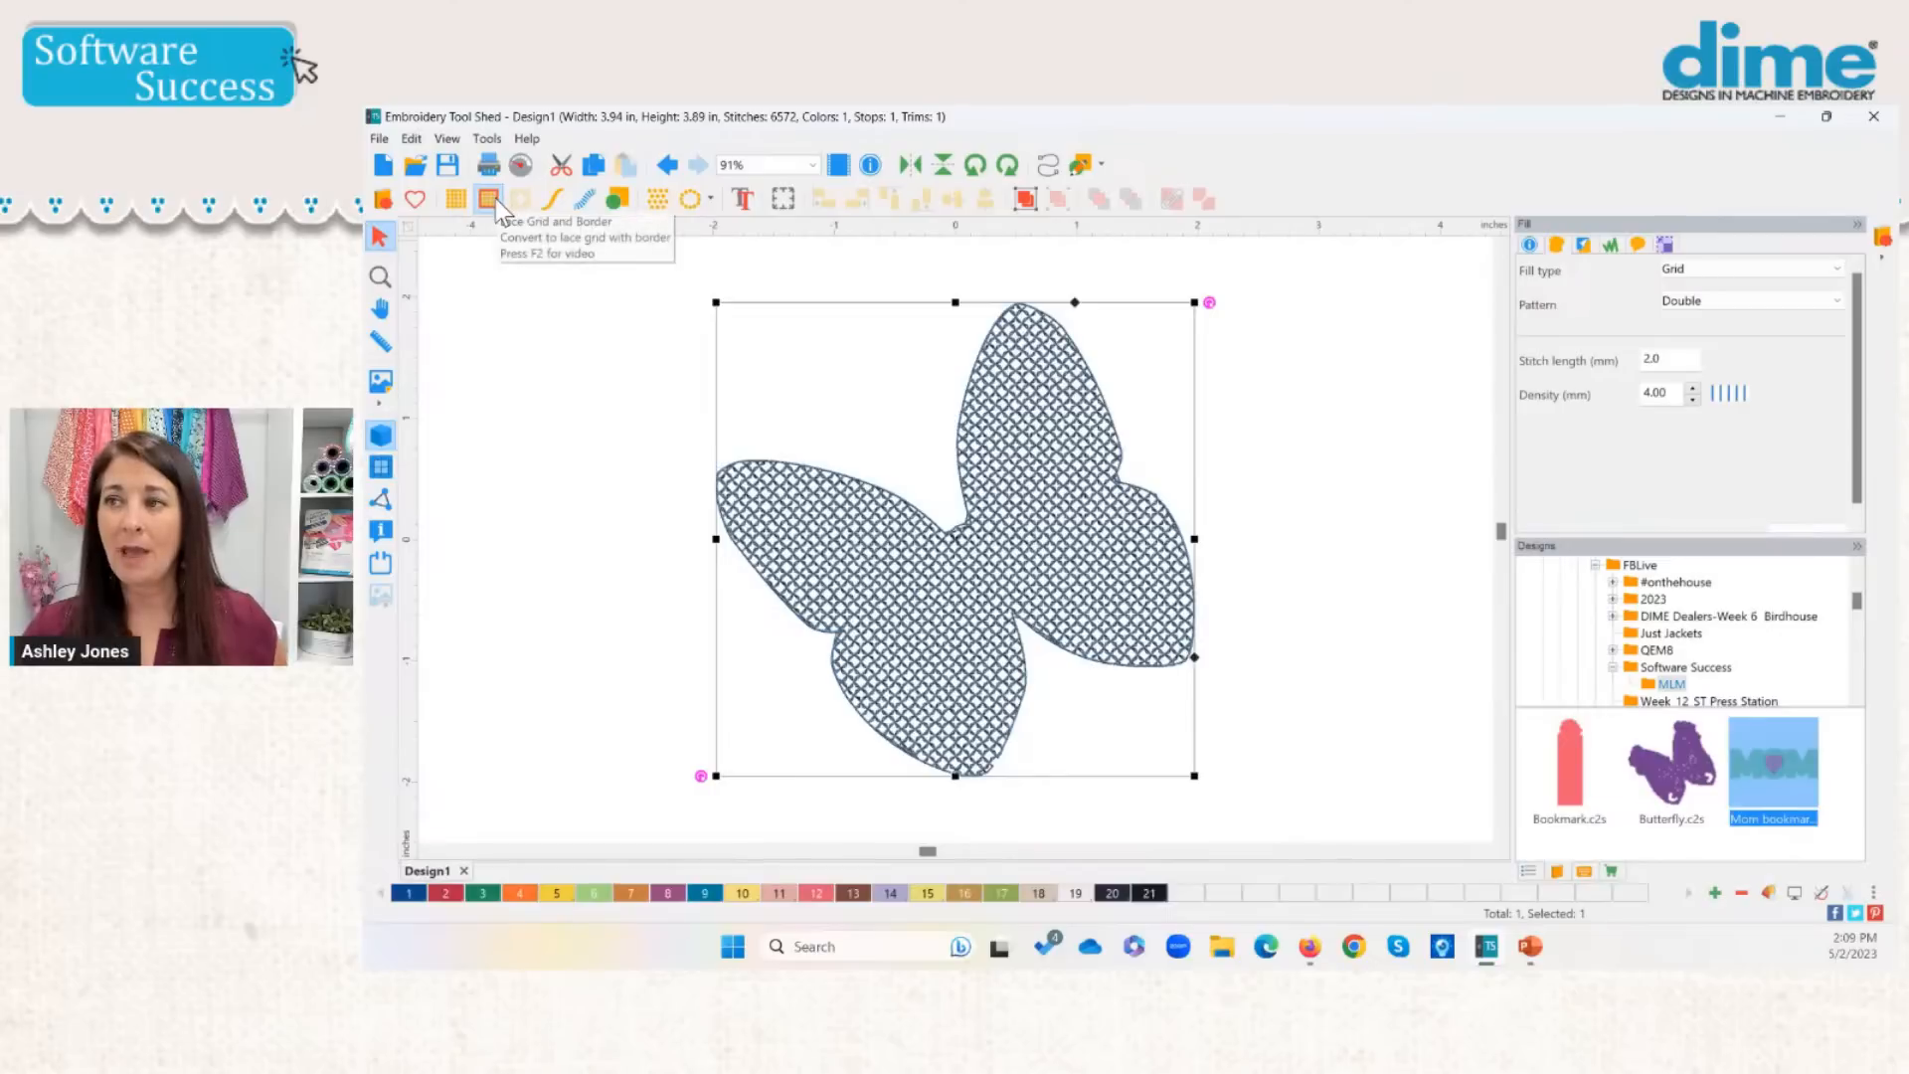
Step: Apply Lace Grid and Border to the butterfly to give the grid a border
left_click(488, 199)
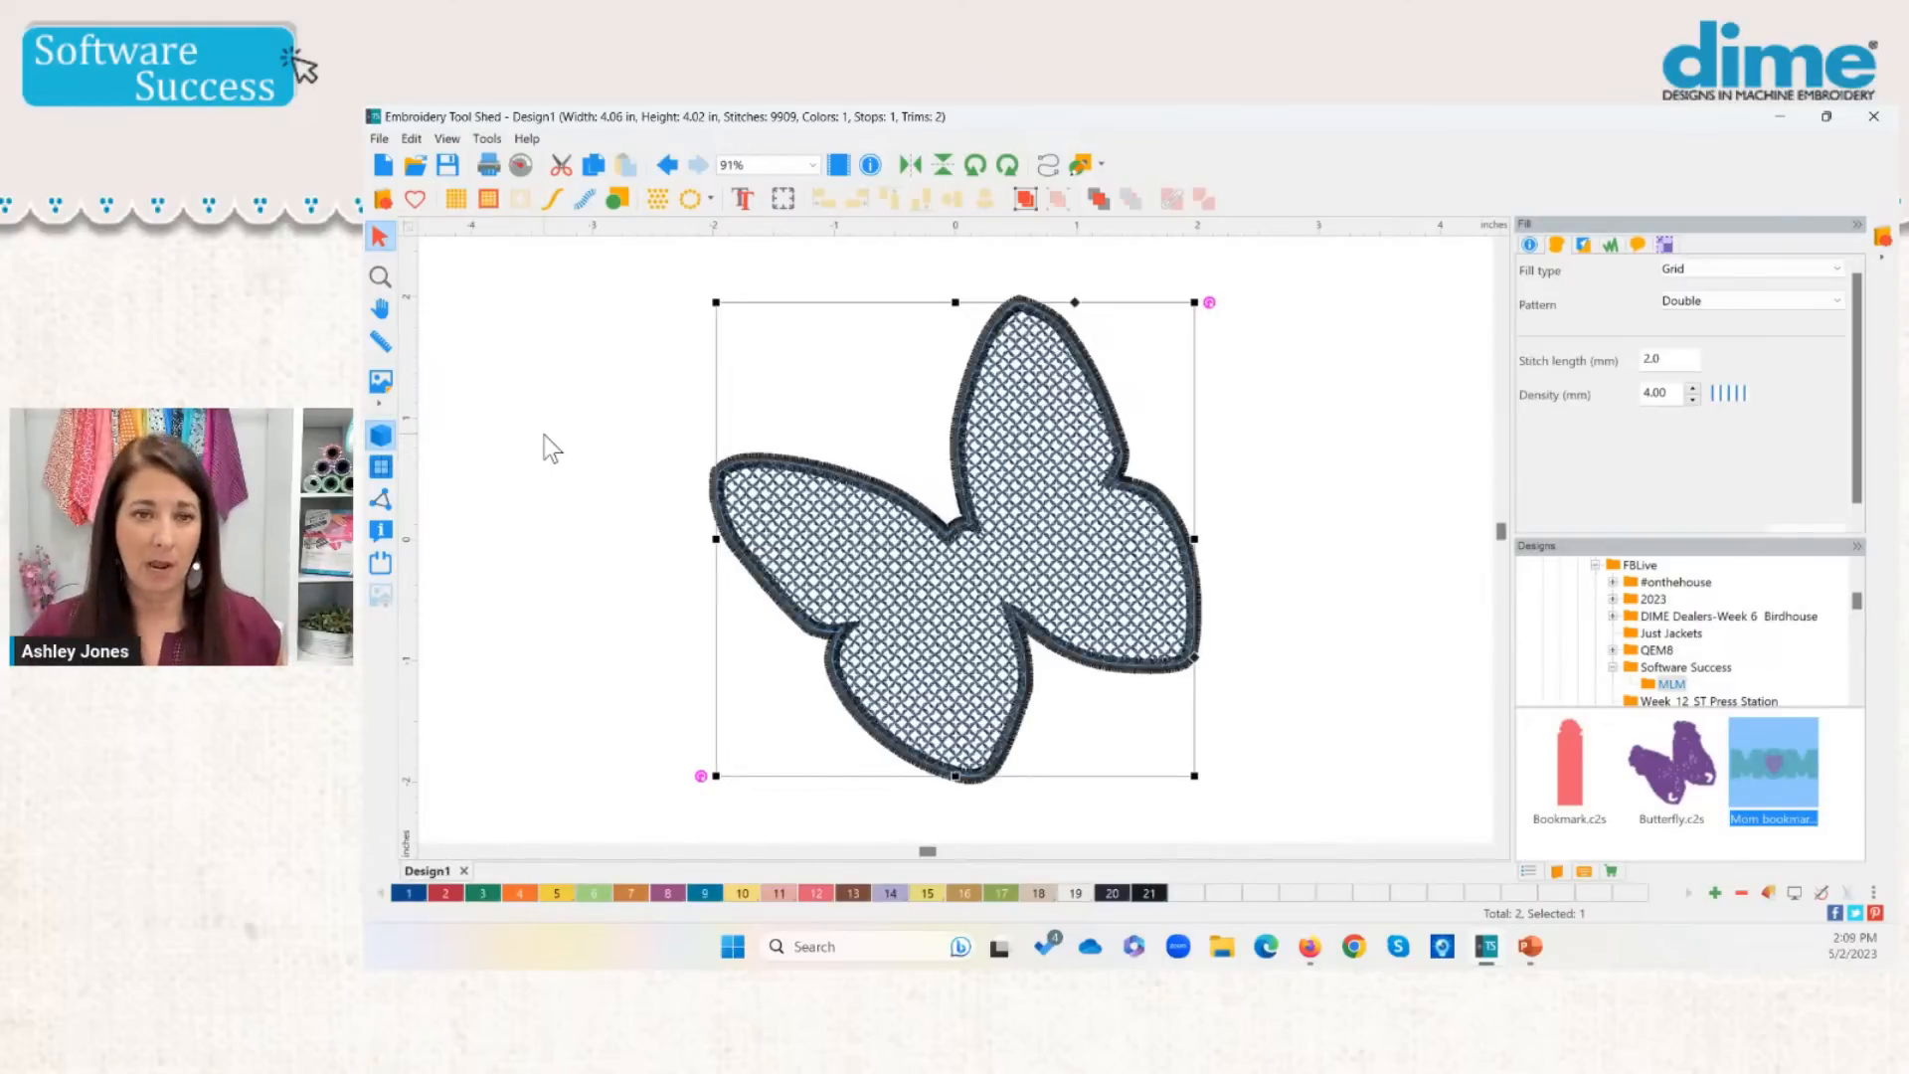
left_click(670, 528)
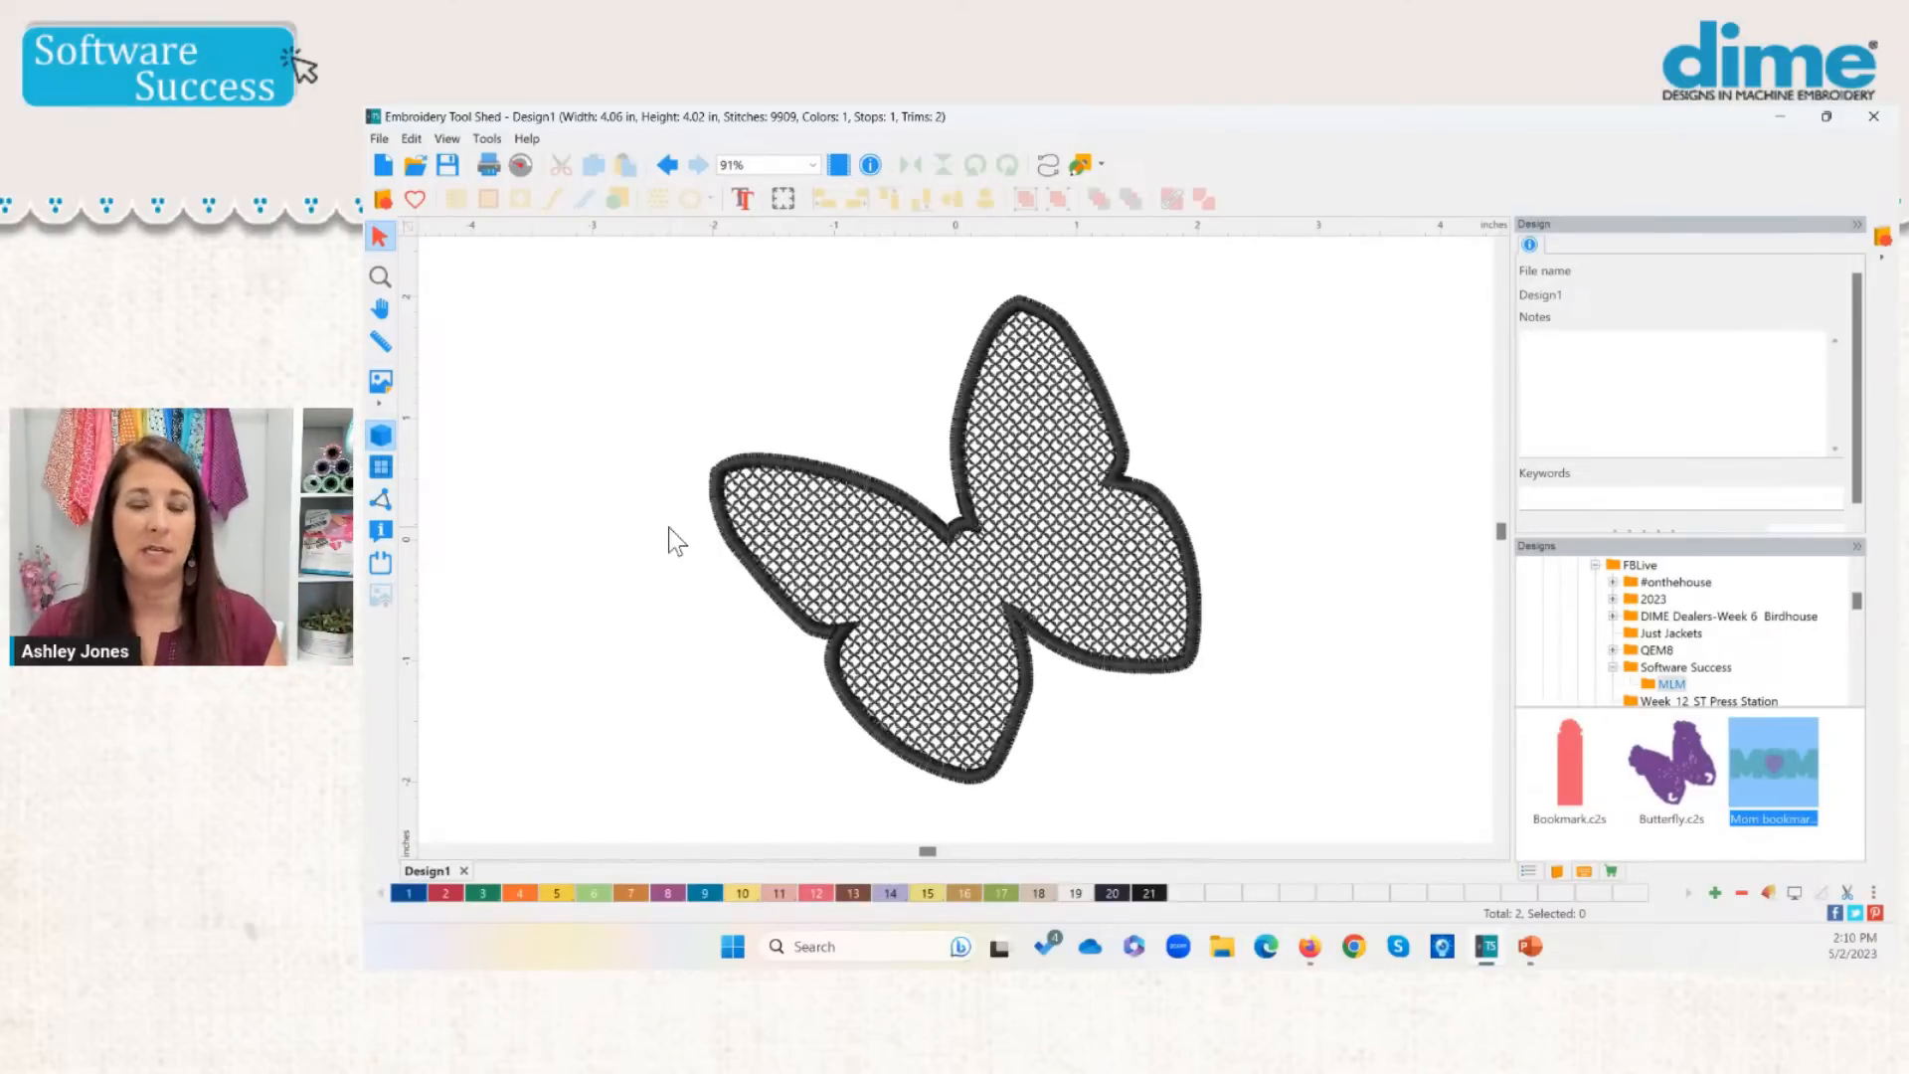
Step: Simulate the stitch-out of the bordered lace butterfly to examine the sewing order of the grid and border
left_click(519, 169)
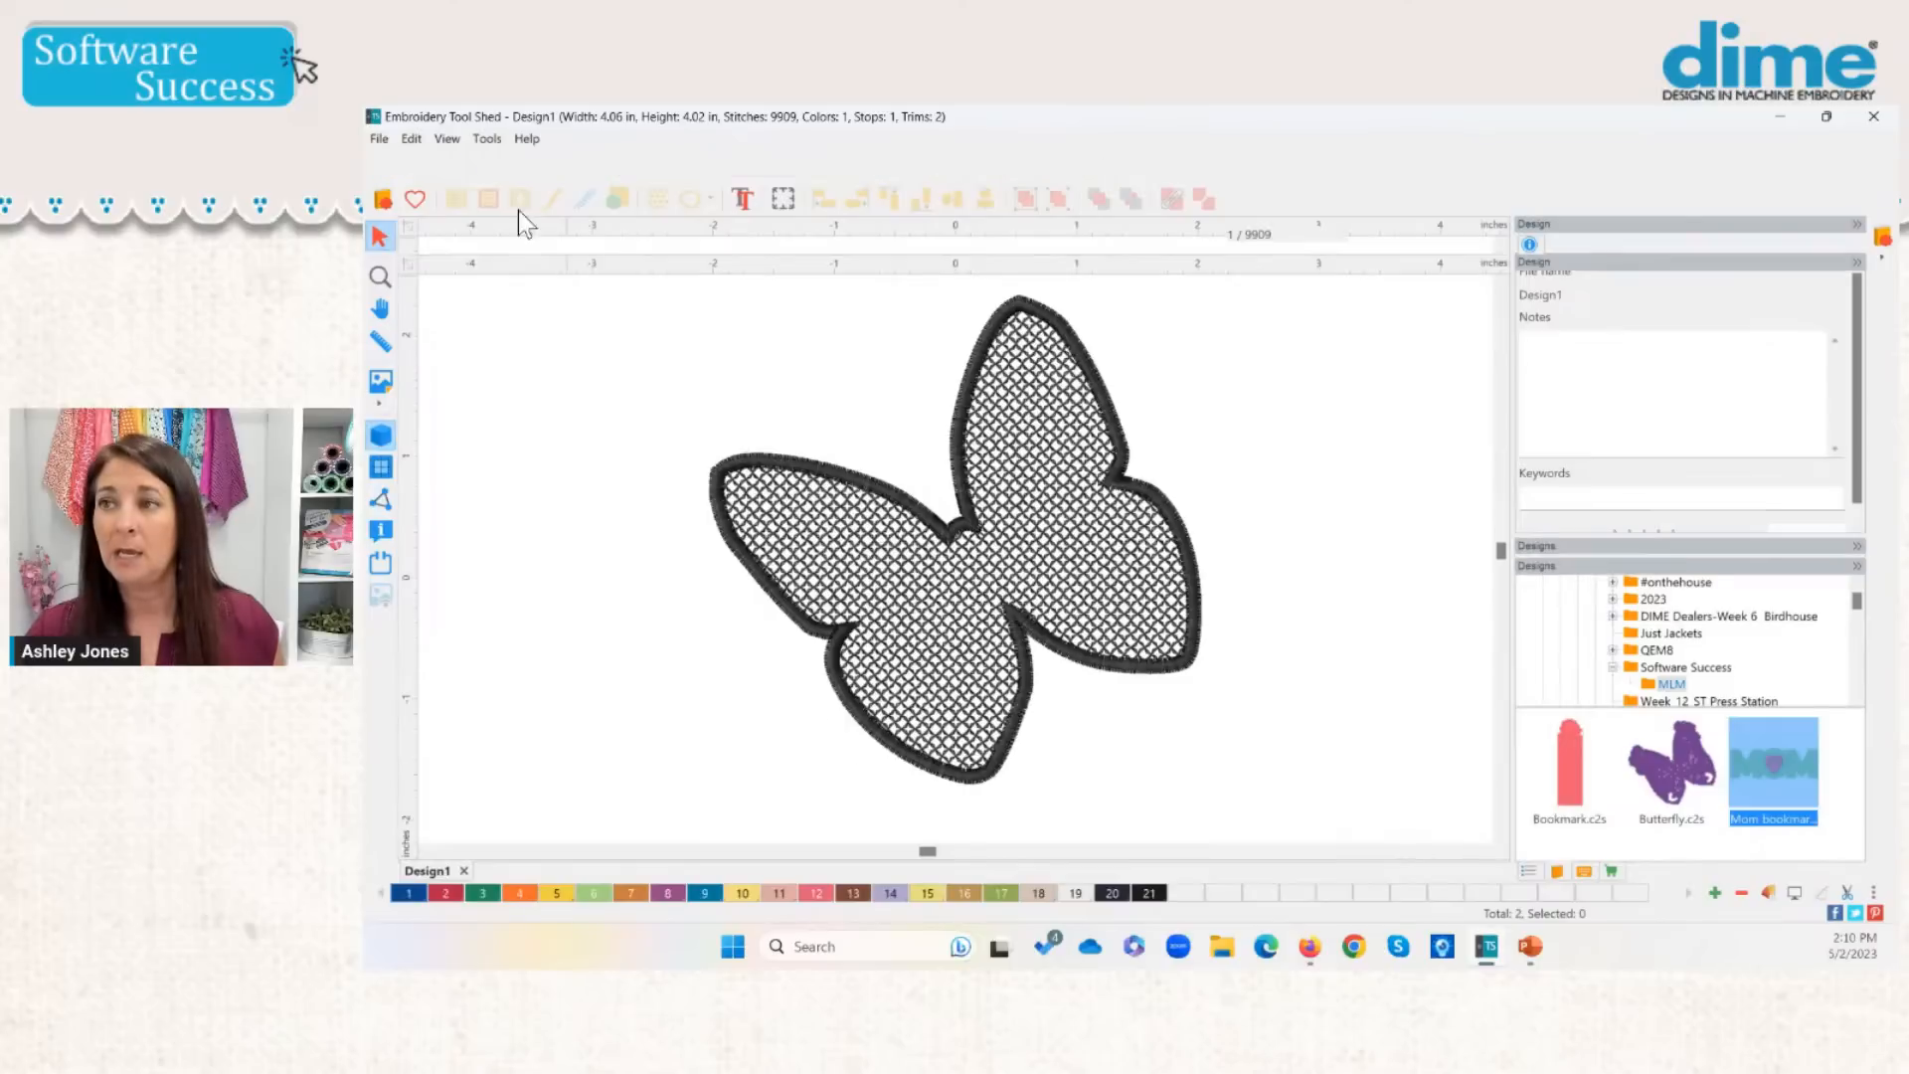
left_click_drag(398, 236, 1059, 290)
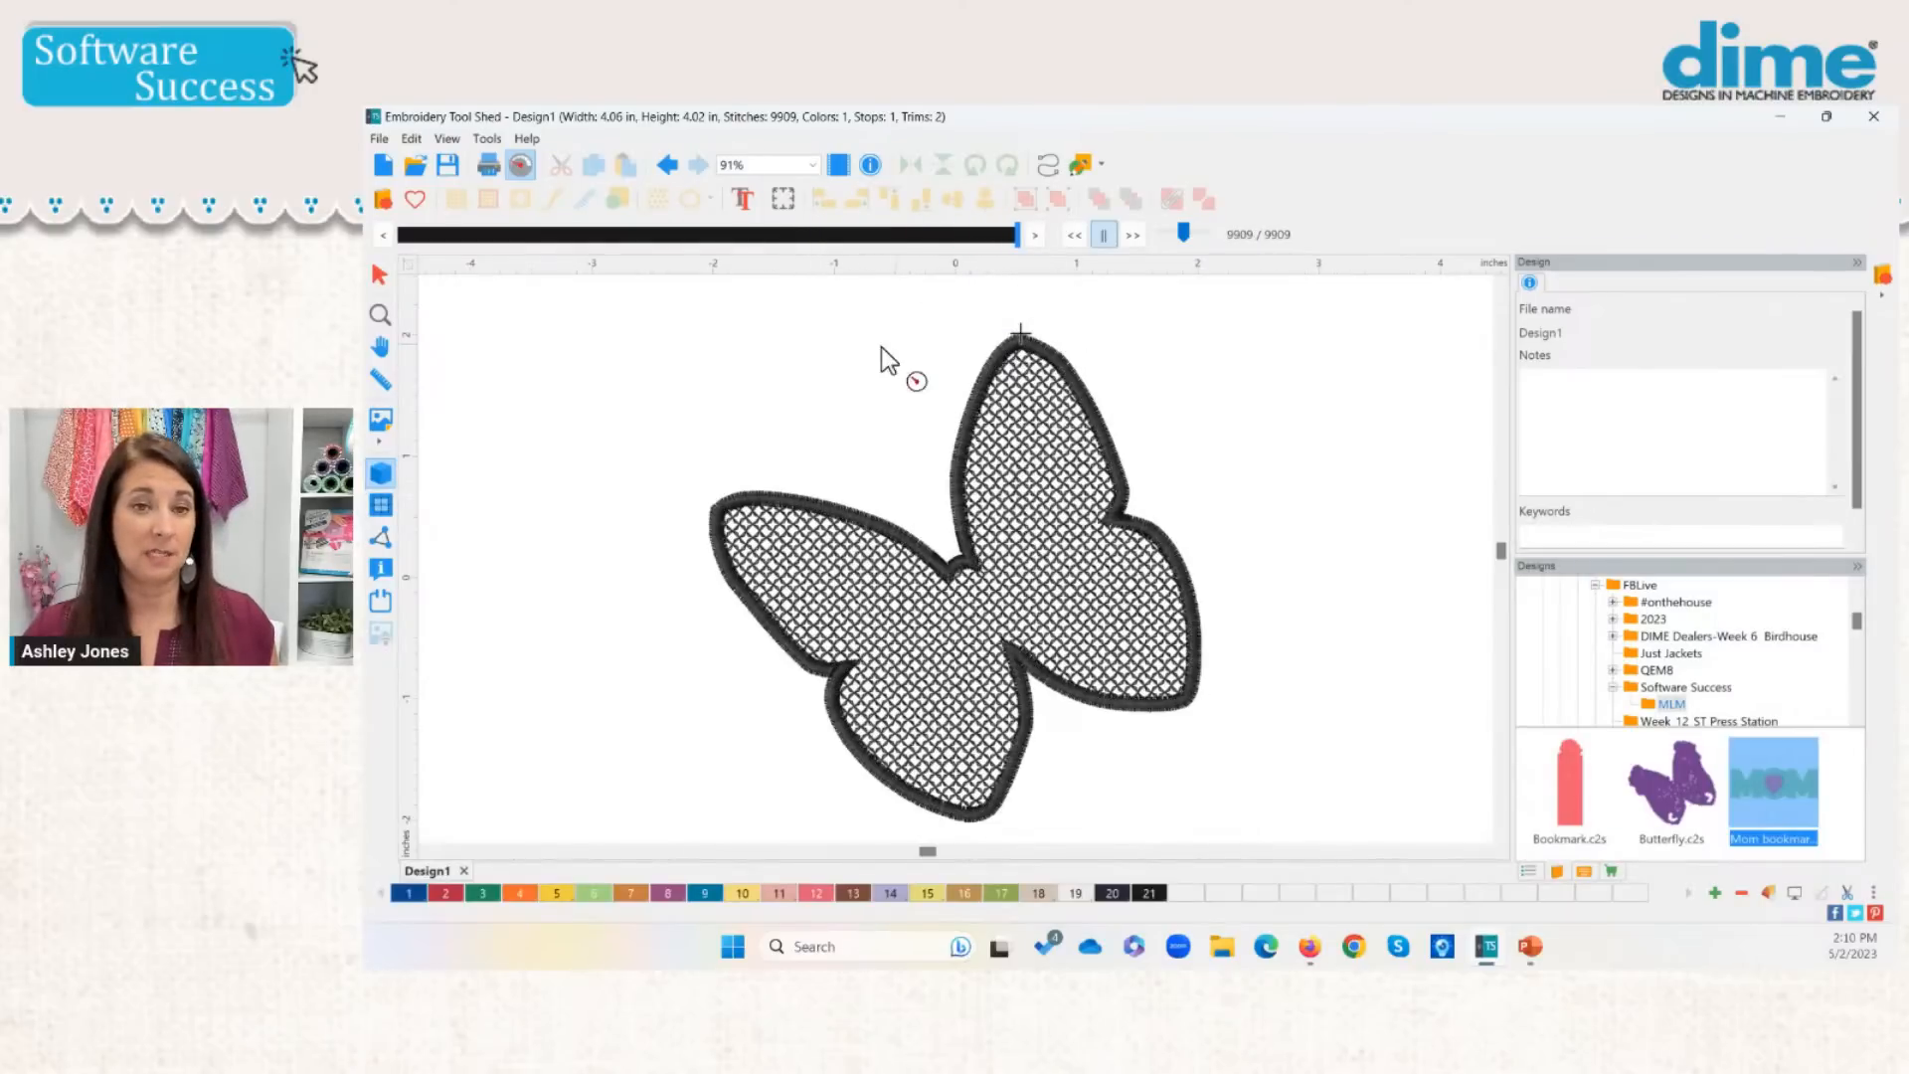
left_click(523, 166)
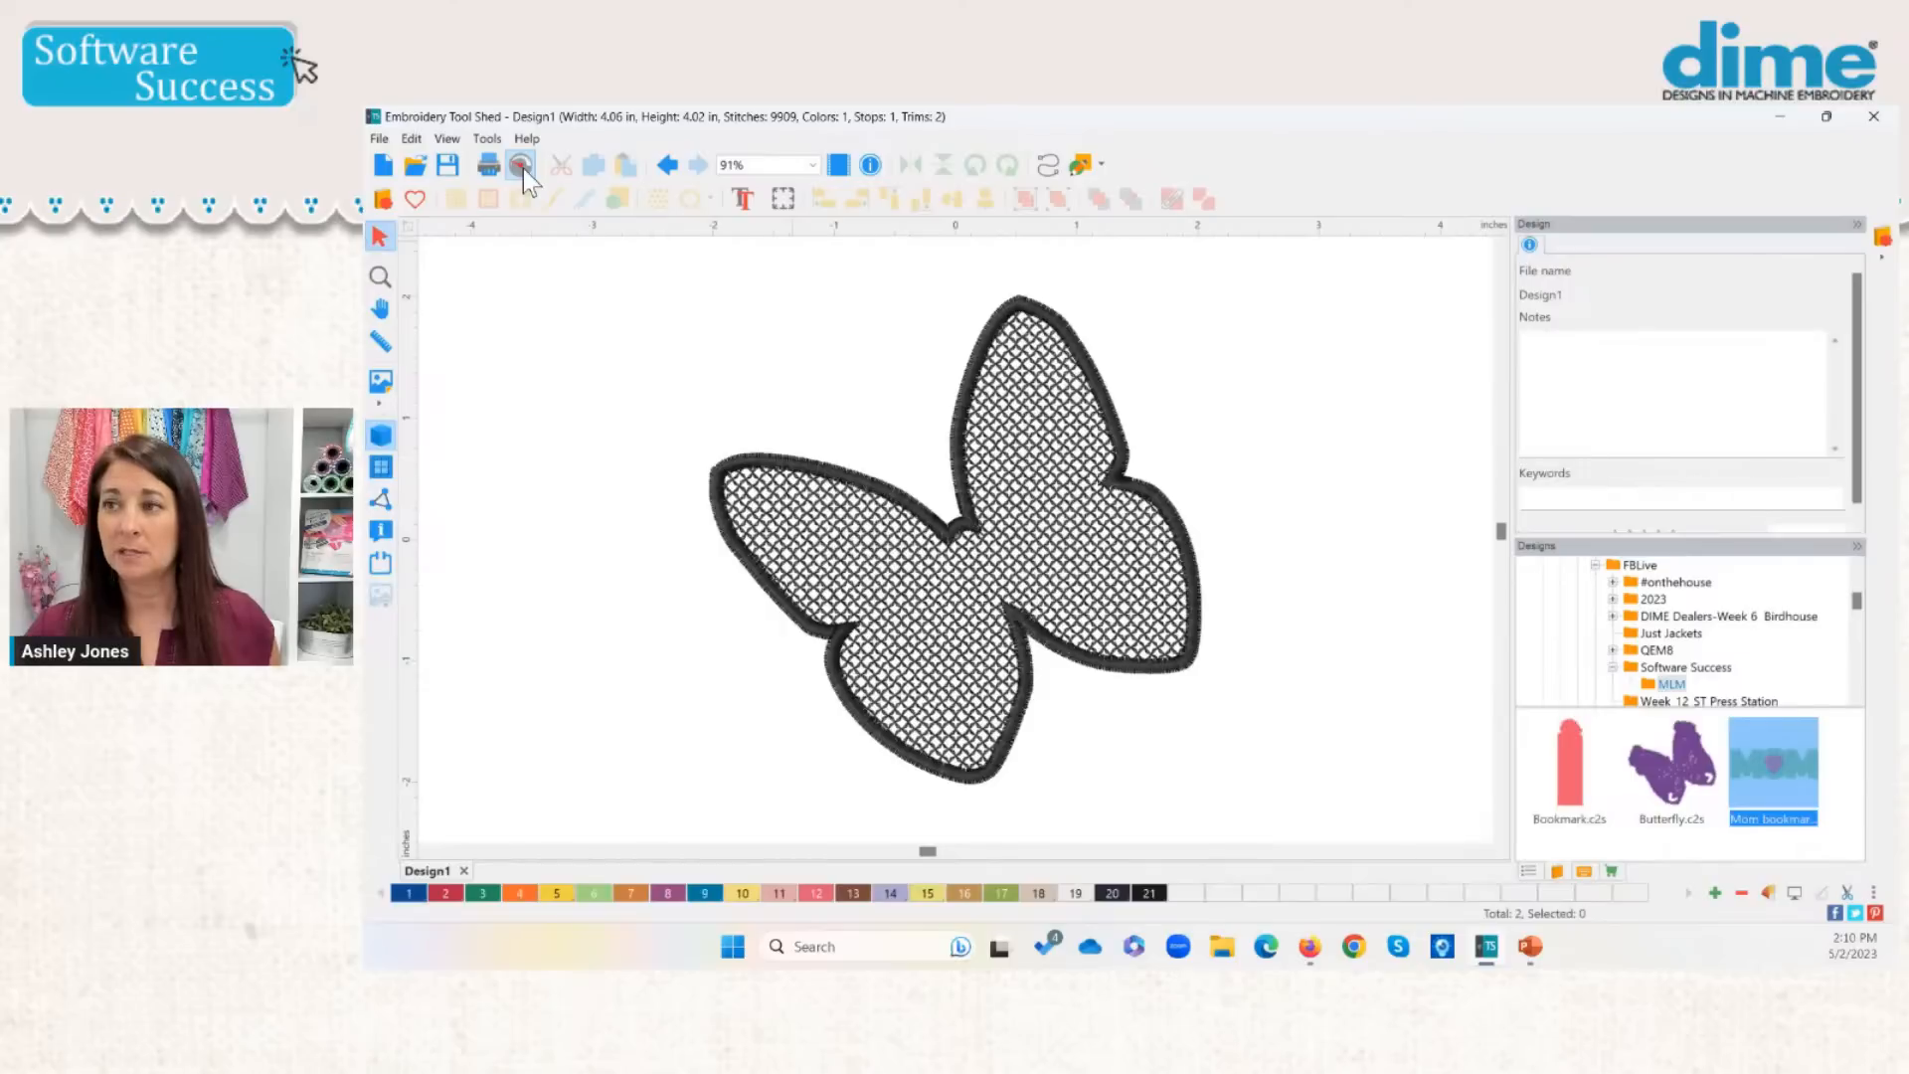
left_click_drag(406, 242, 1042, 243)
left_click(388, 272)
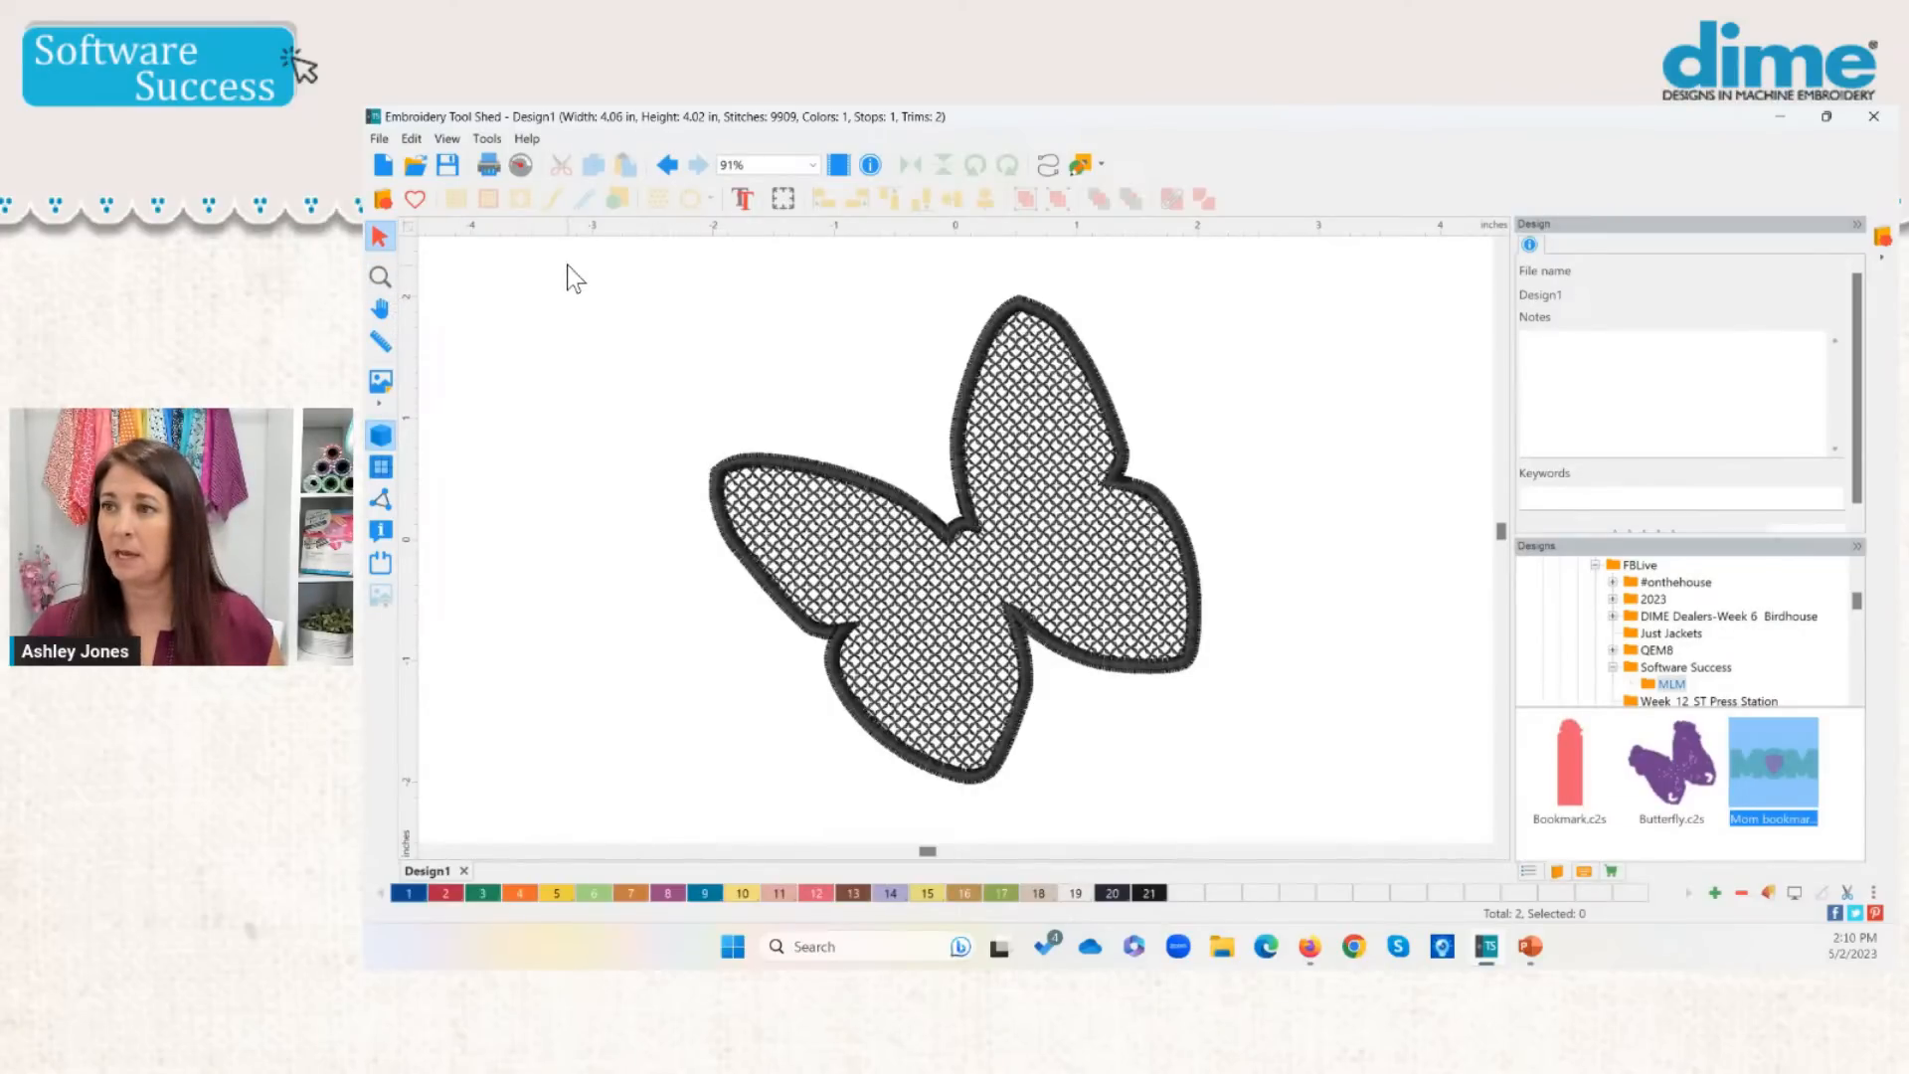
Step: Try palette color 18 on the butterfly's grid and border, and undo both the recoloring and the border
left_click_drag(558, 264, 1397, 838)
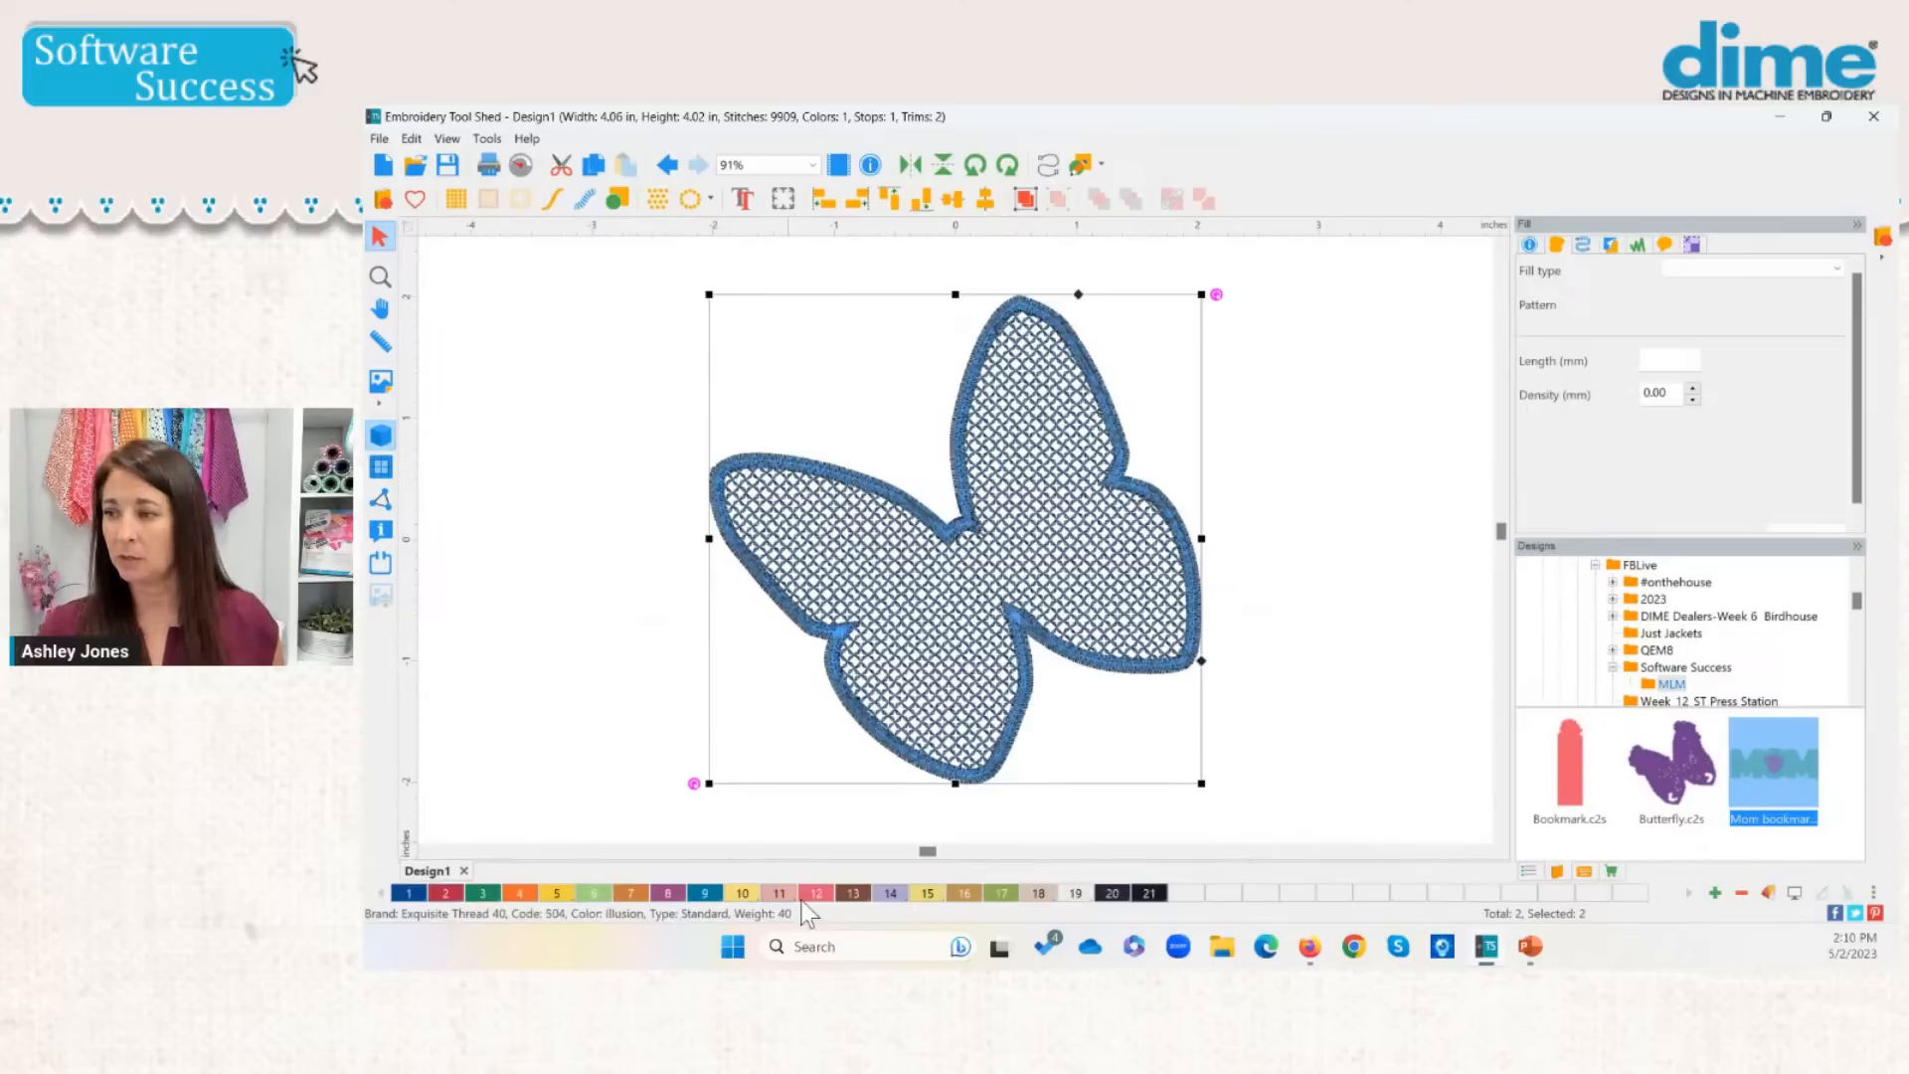
left_click(1040, 895)
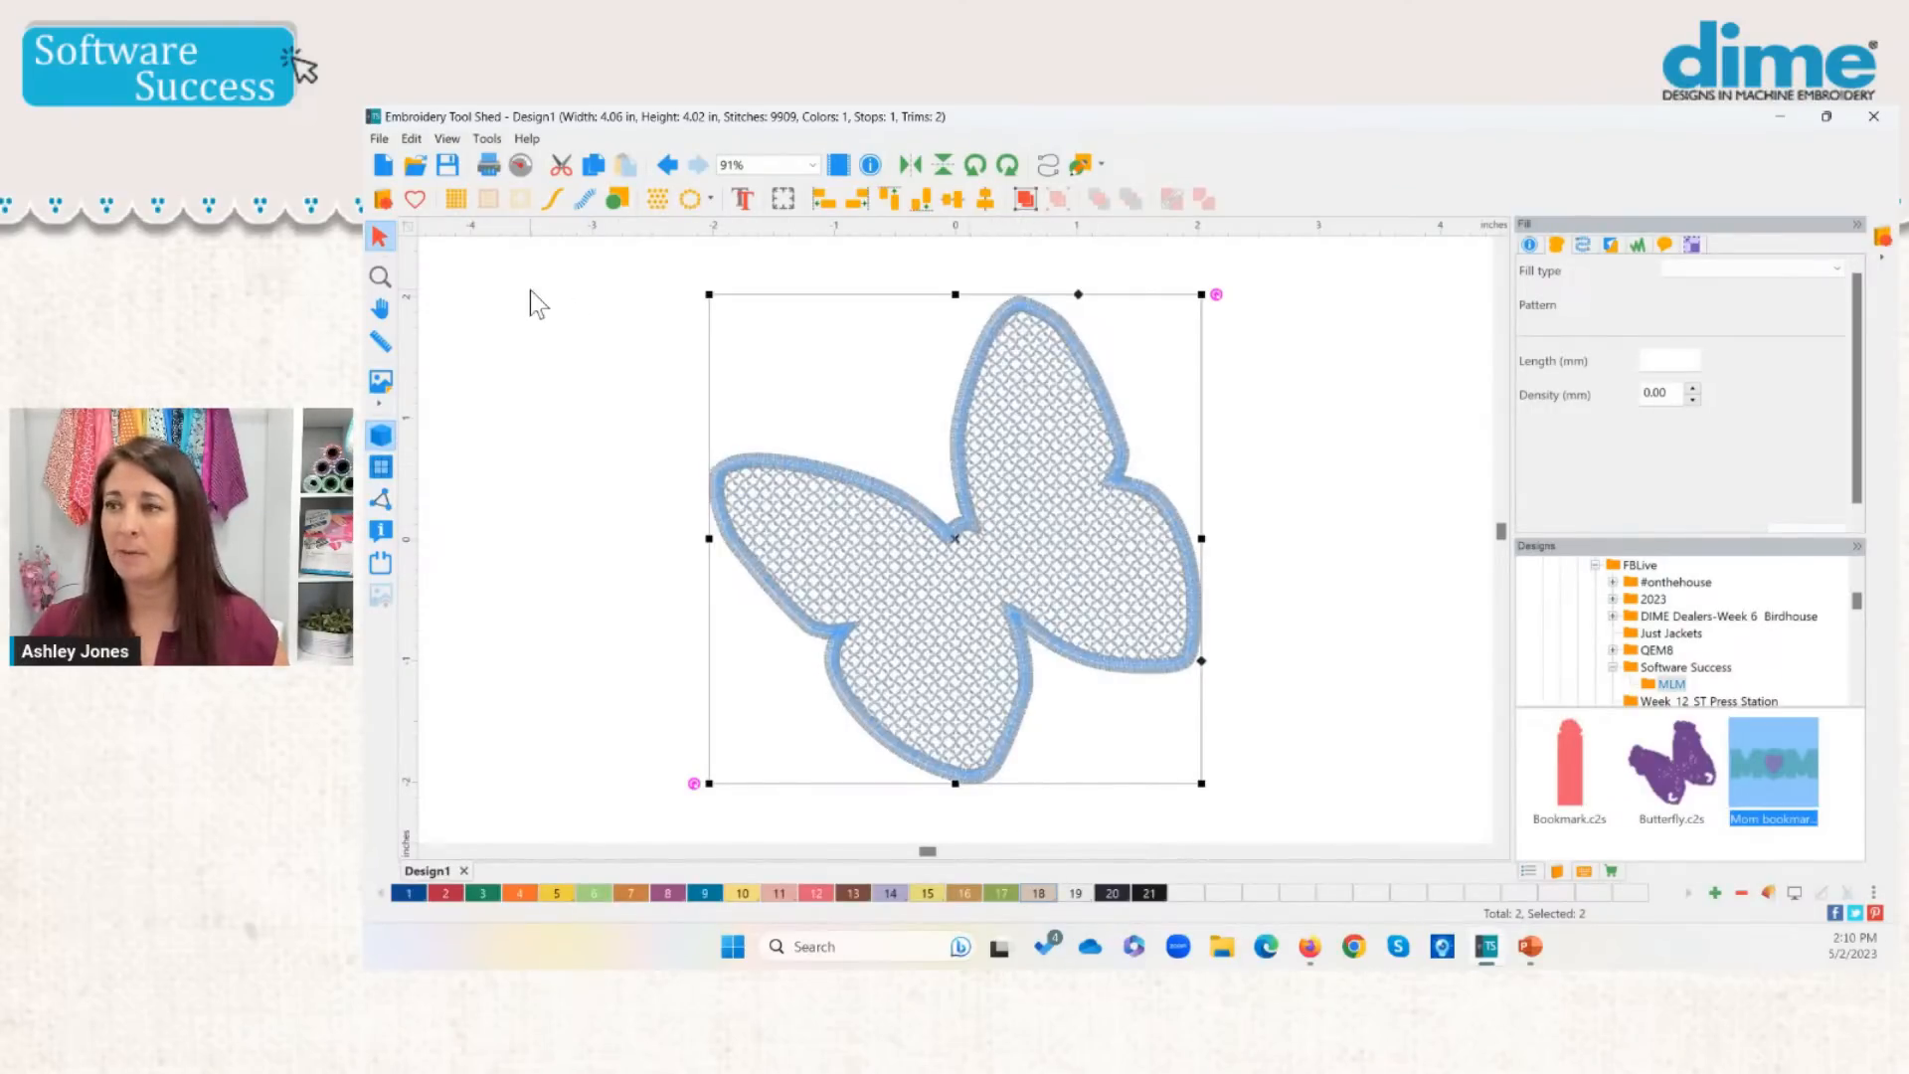
left_click(555, 338)
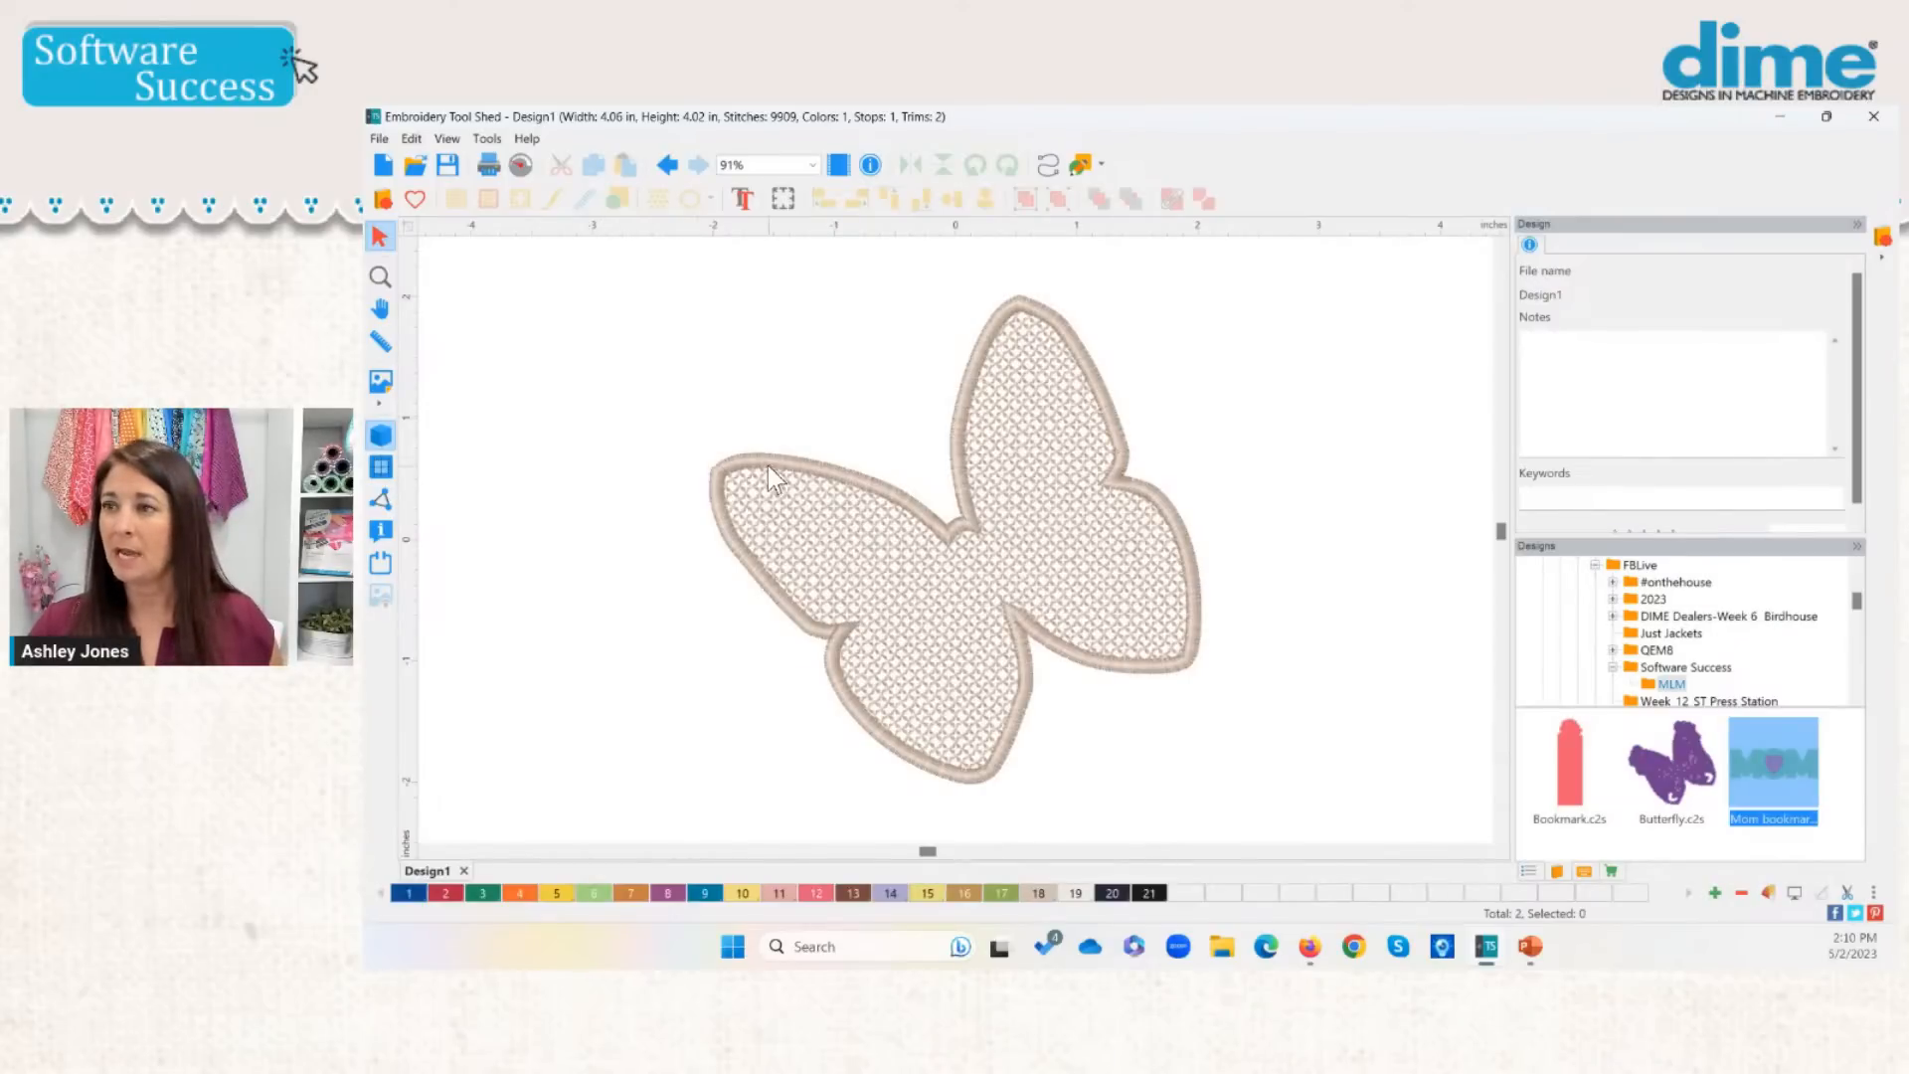
key("ctrl+z")
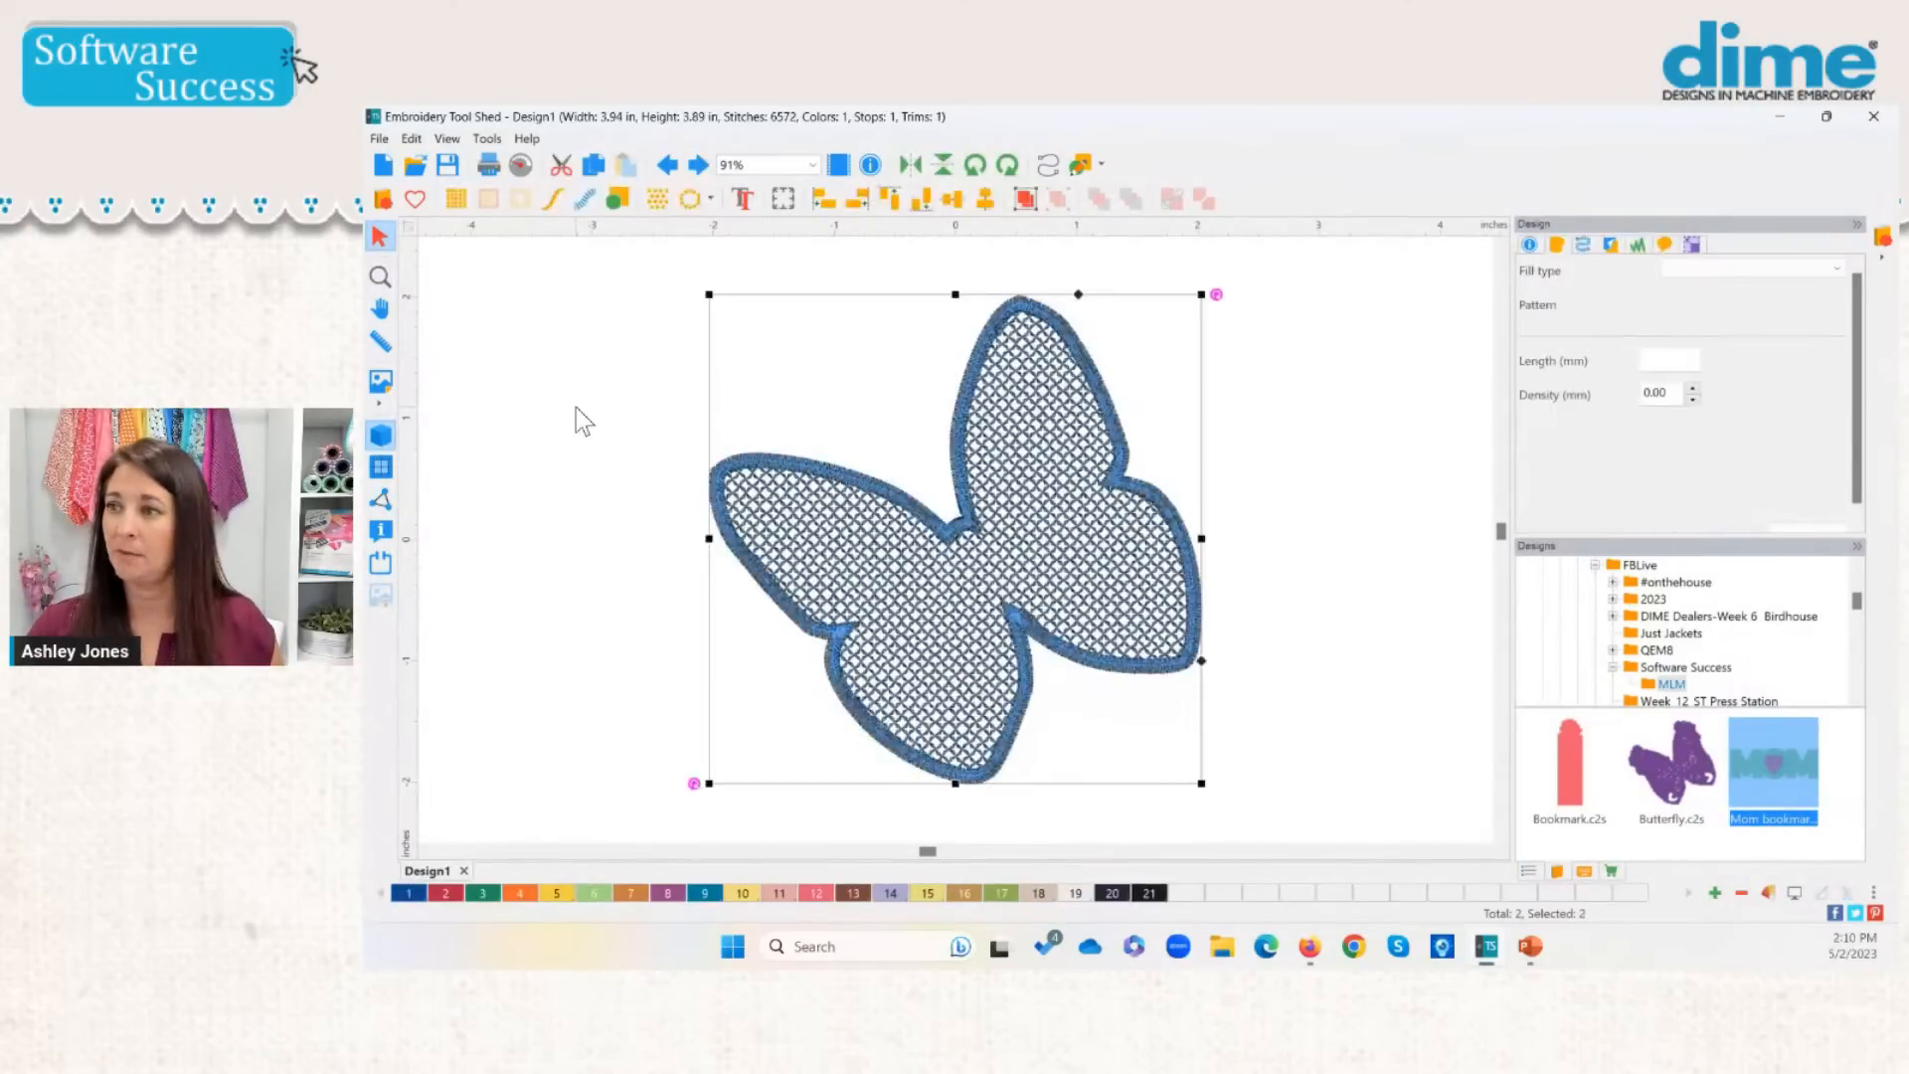
Step: Recolor the borderless butterfly lace grid with palette color 18, Exquisite Thread 828 Pearl
left_click_drag(592, 270, 1348, 819)
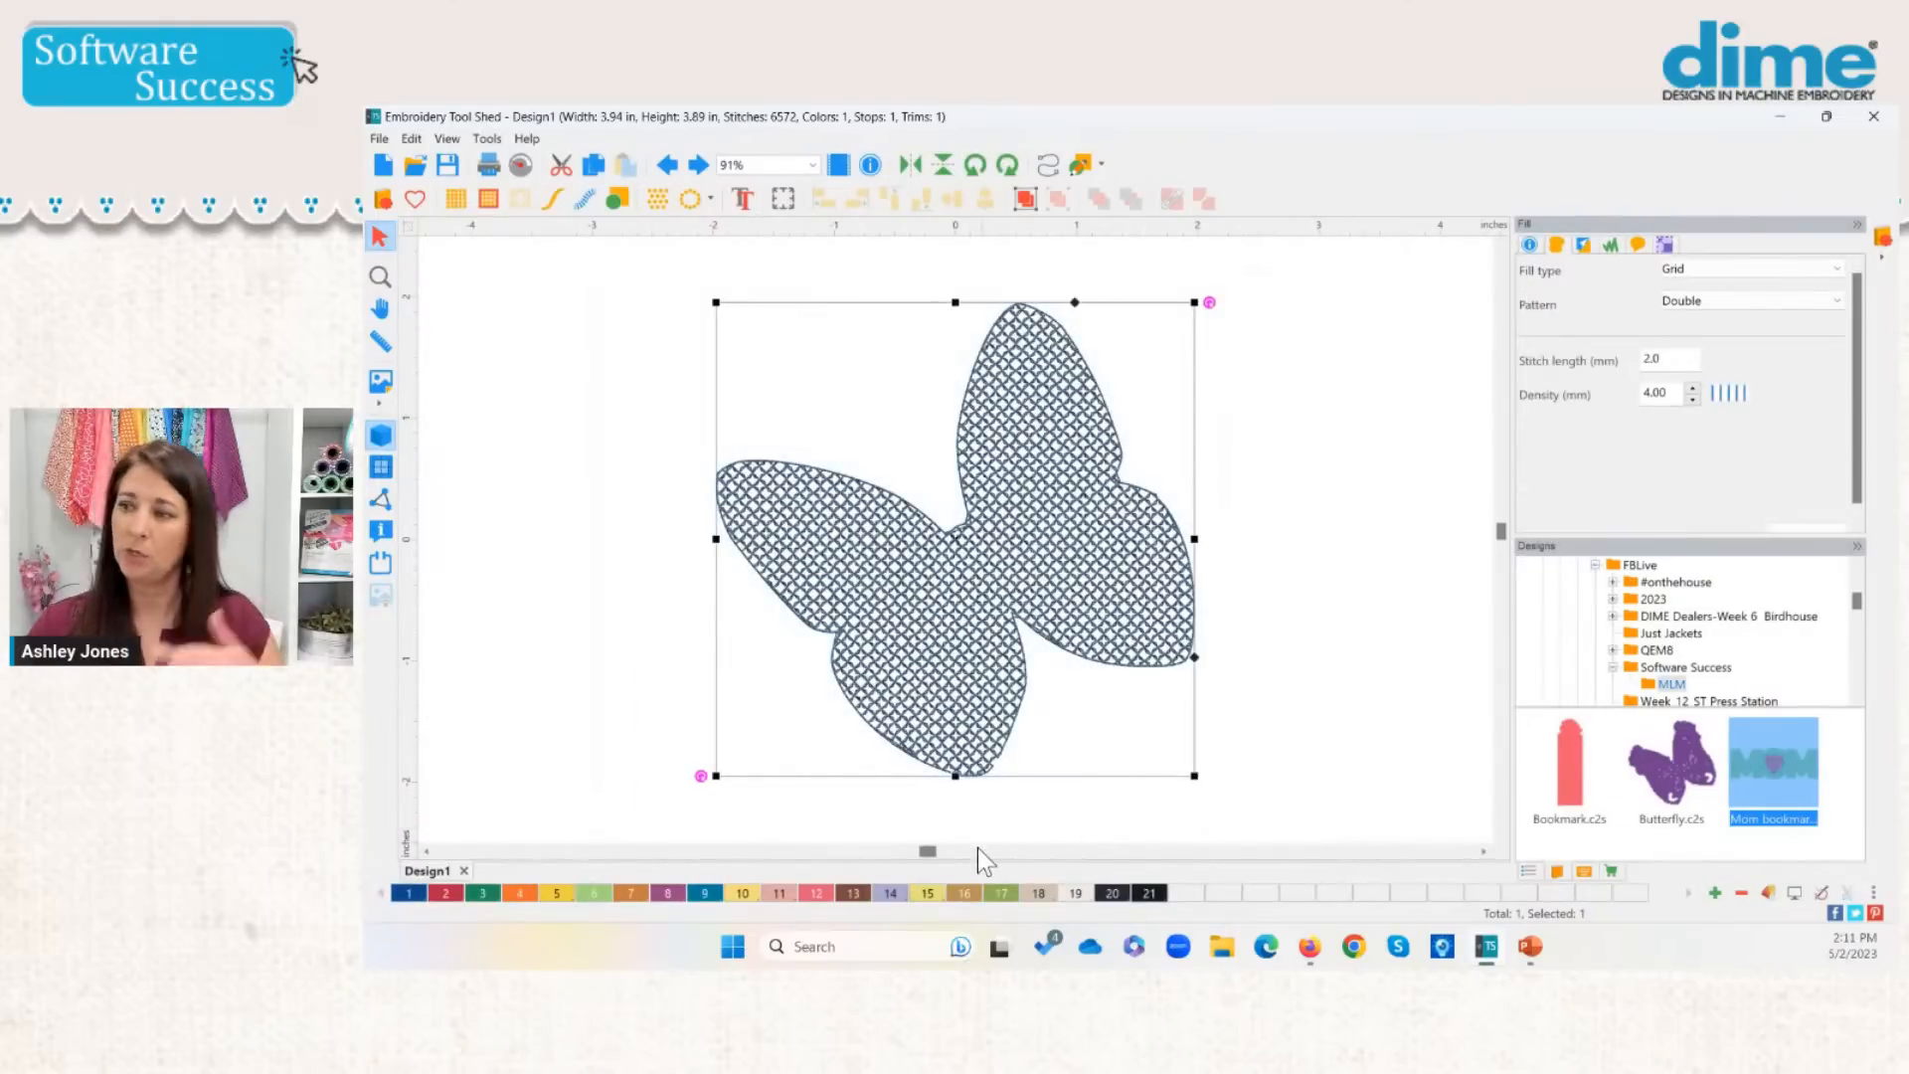
left_click(1042, 897)
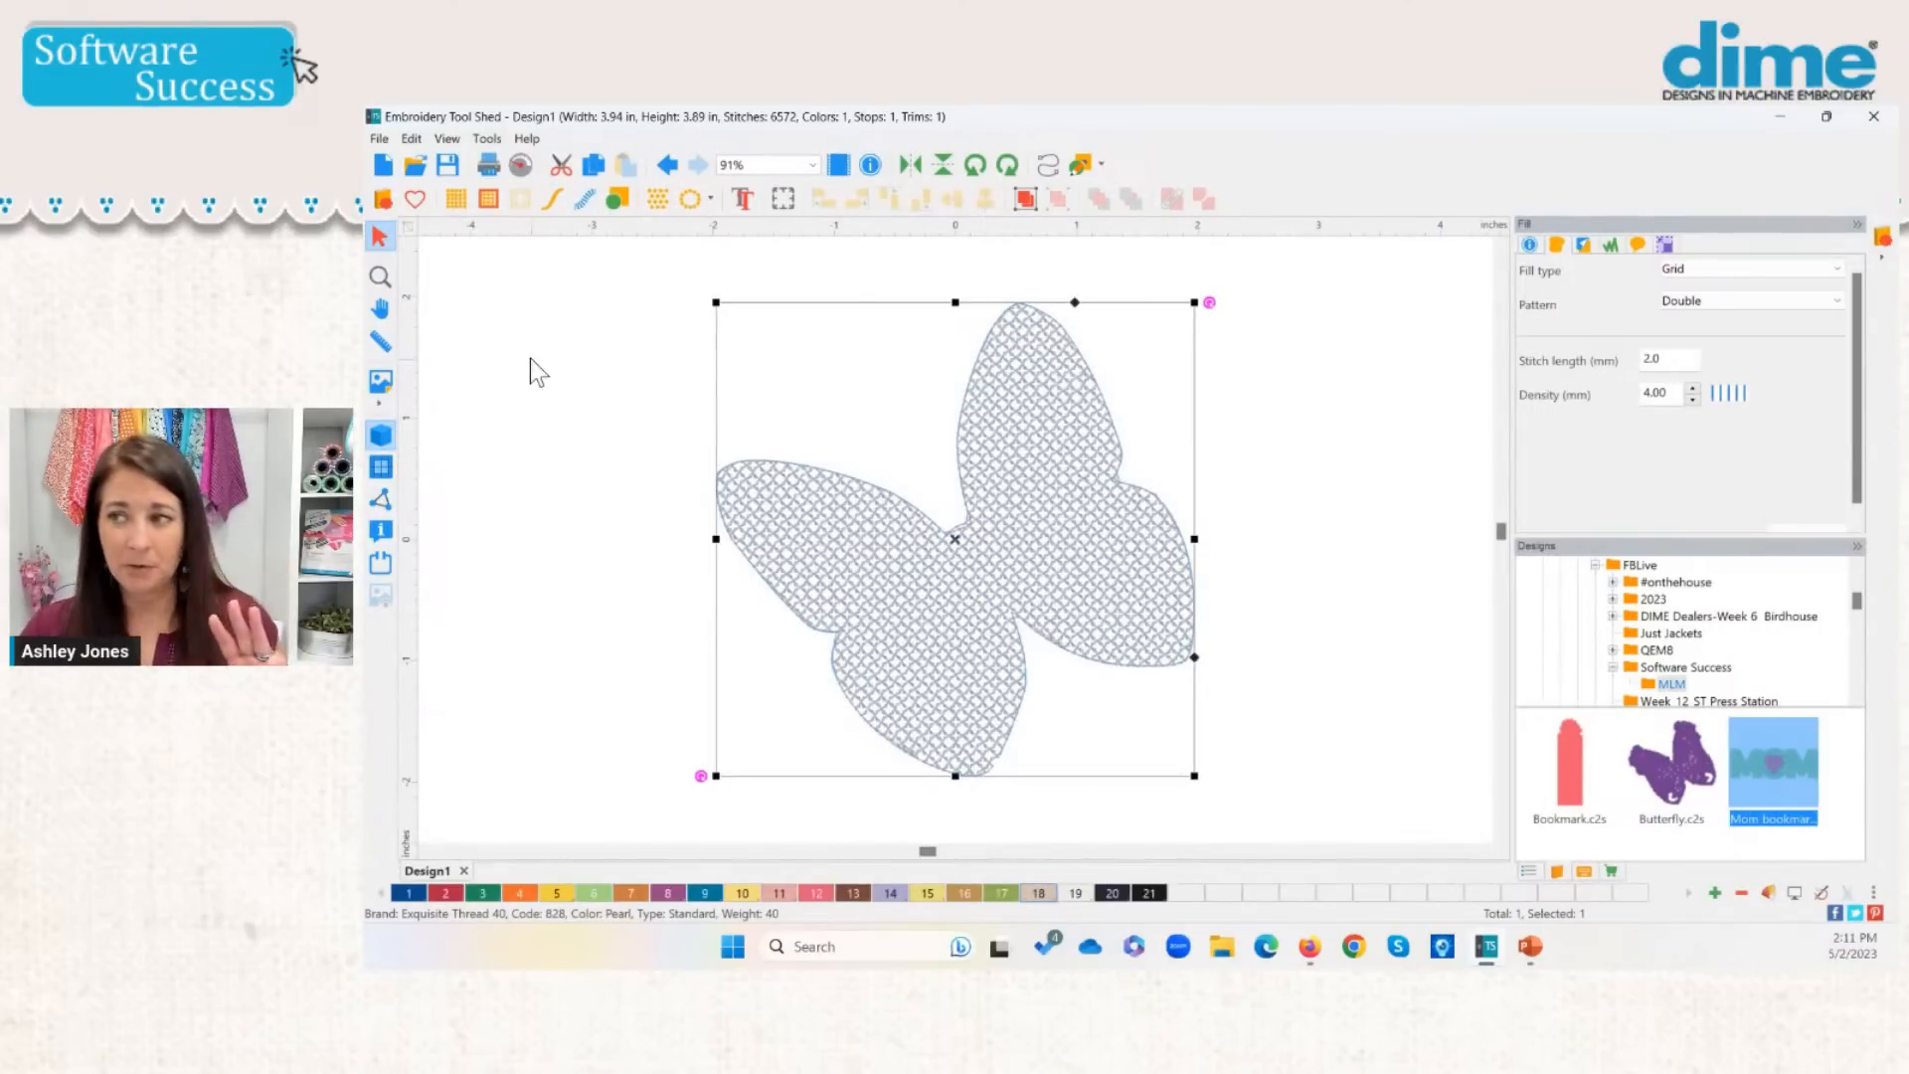
Step: Open the built-in lace design library and look through its categories from Bubble to Paisley Borders
left_click(382, 201)
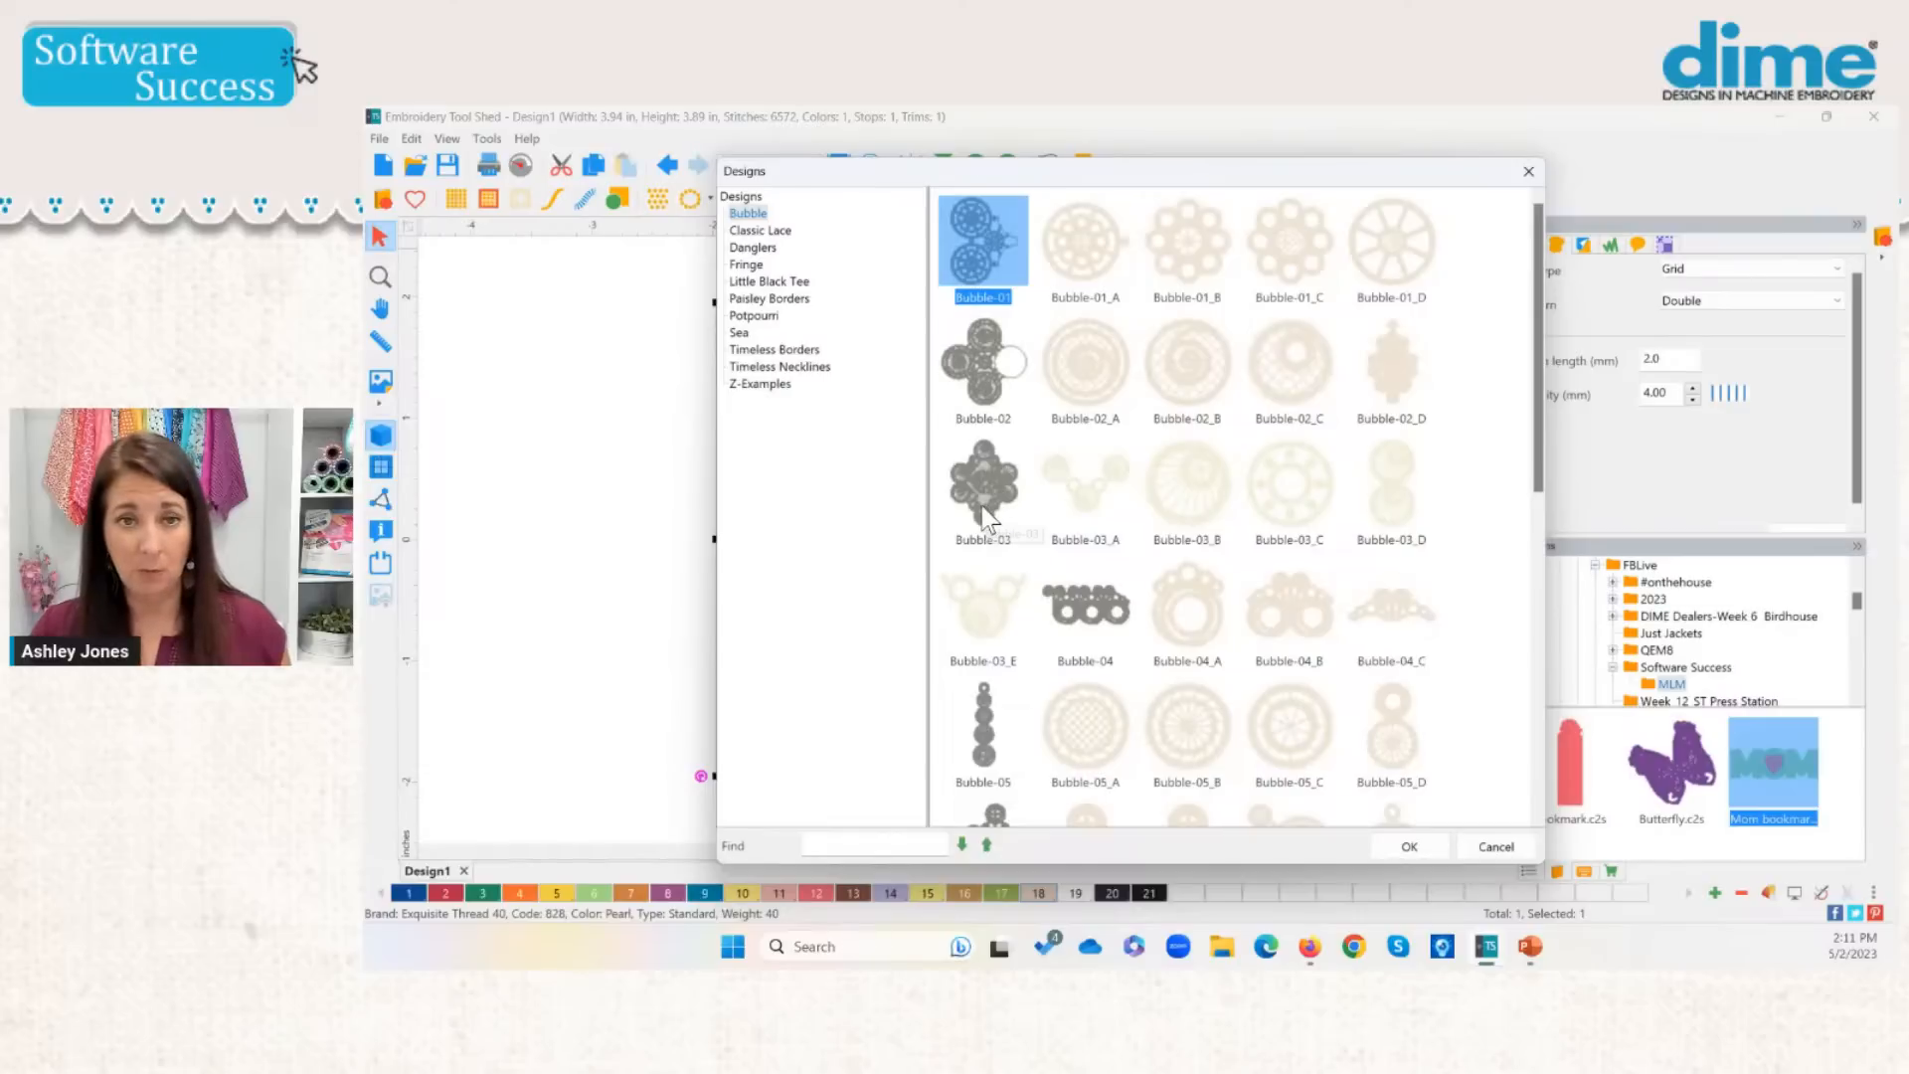
left_click(760, 231)
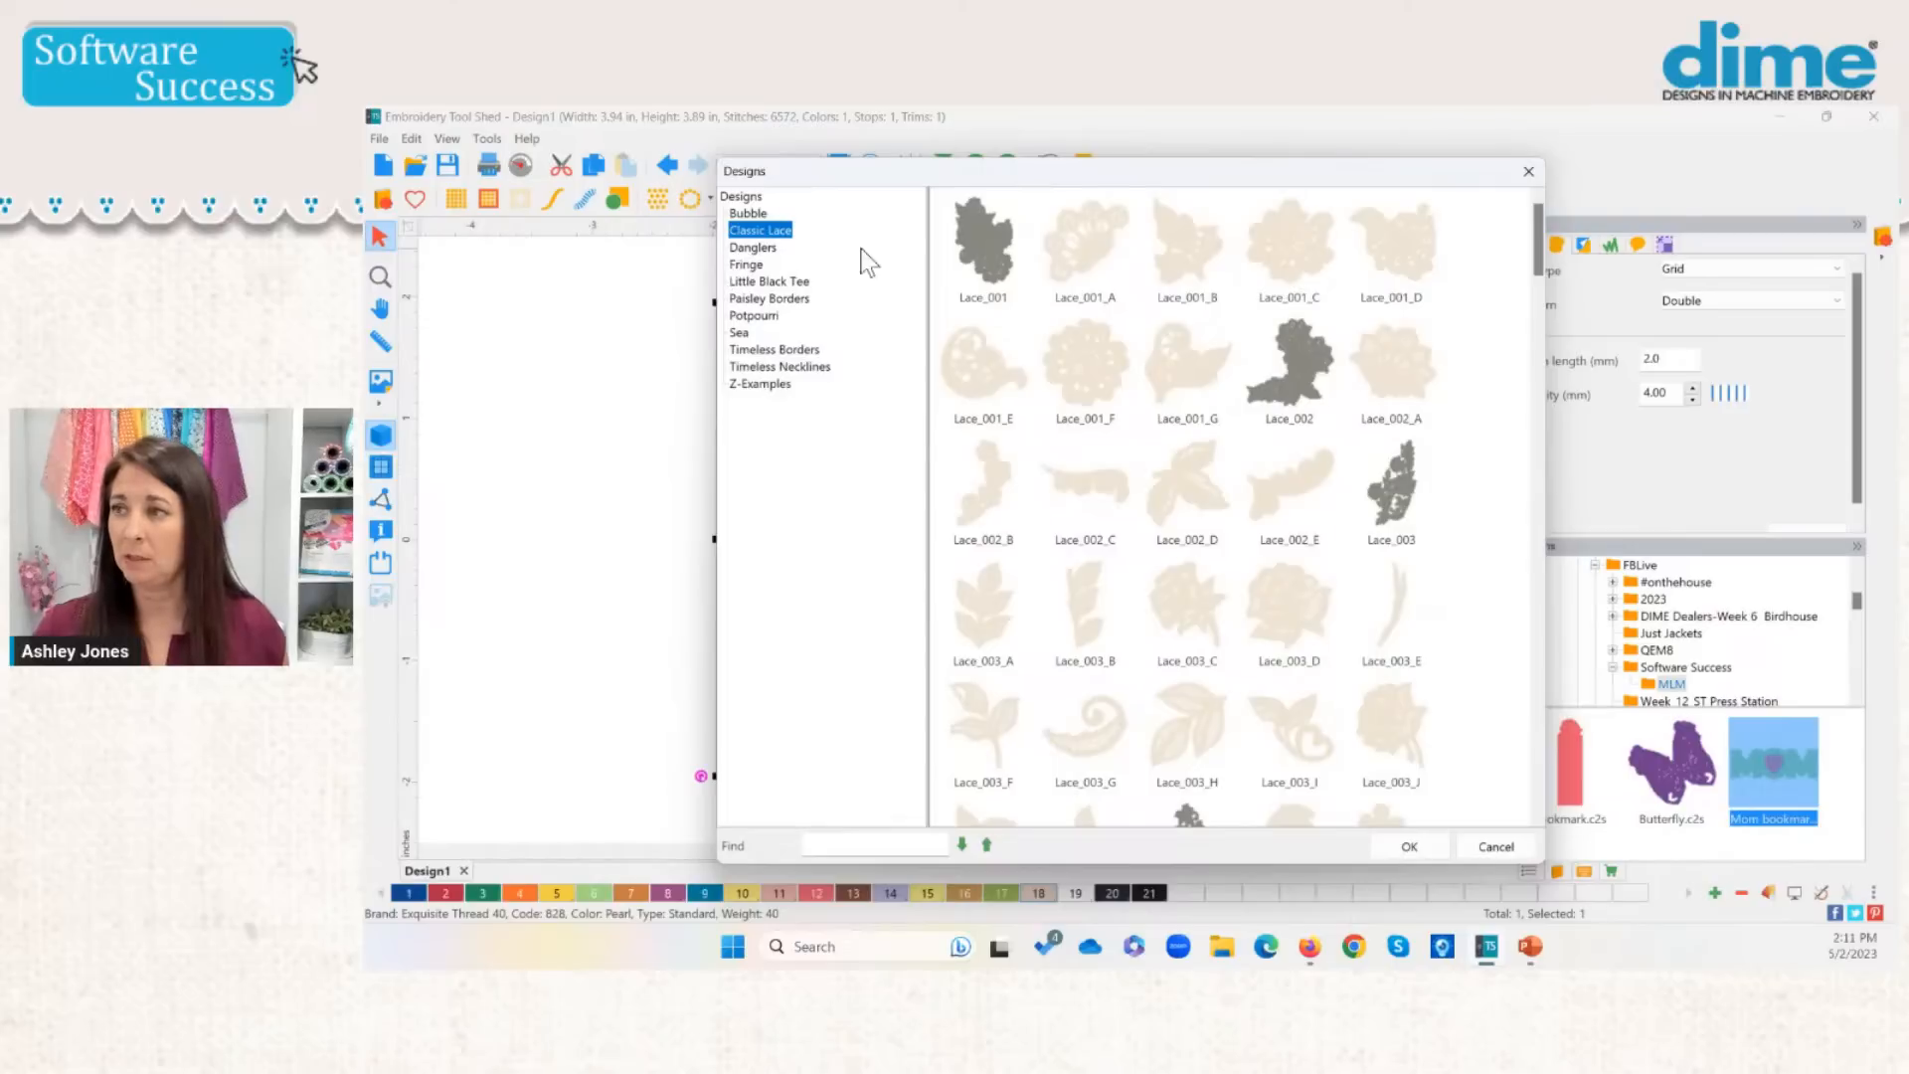
left_click(752, 248)
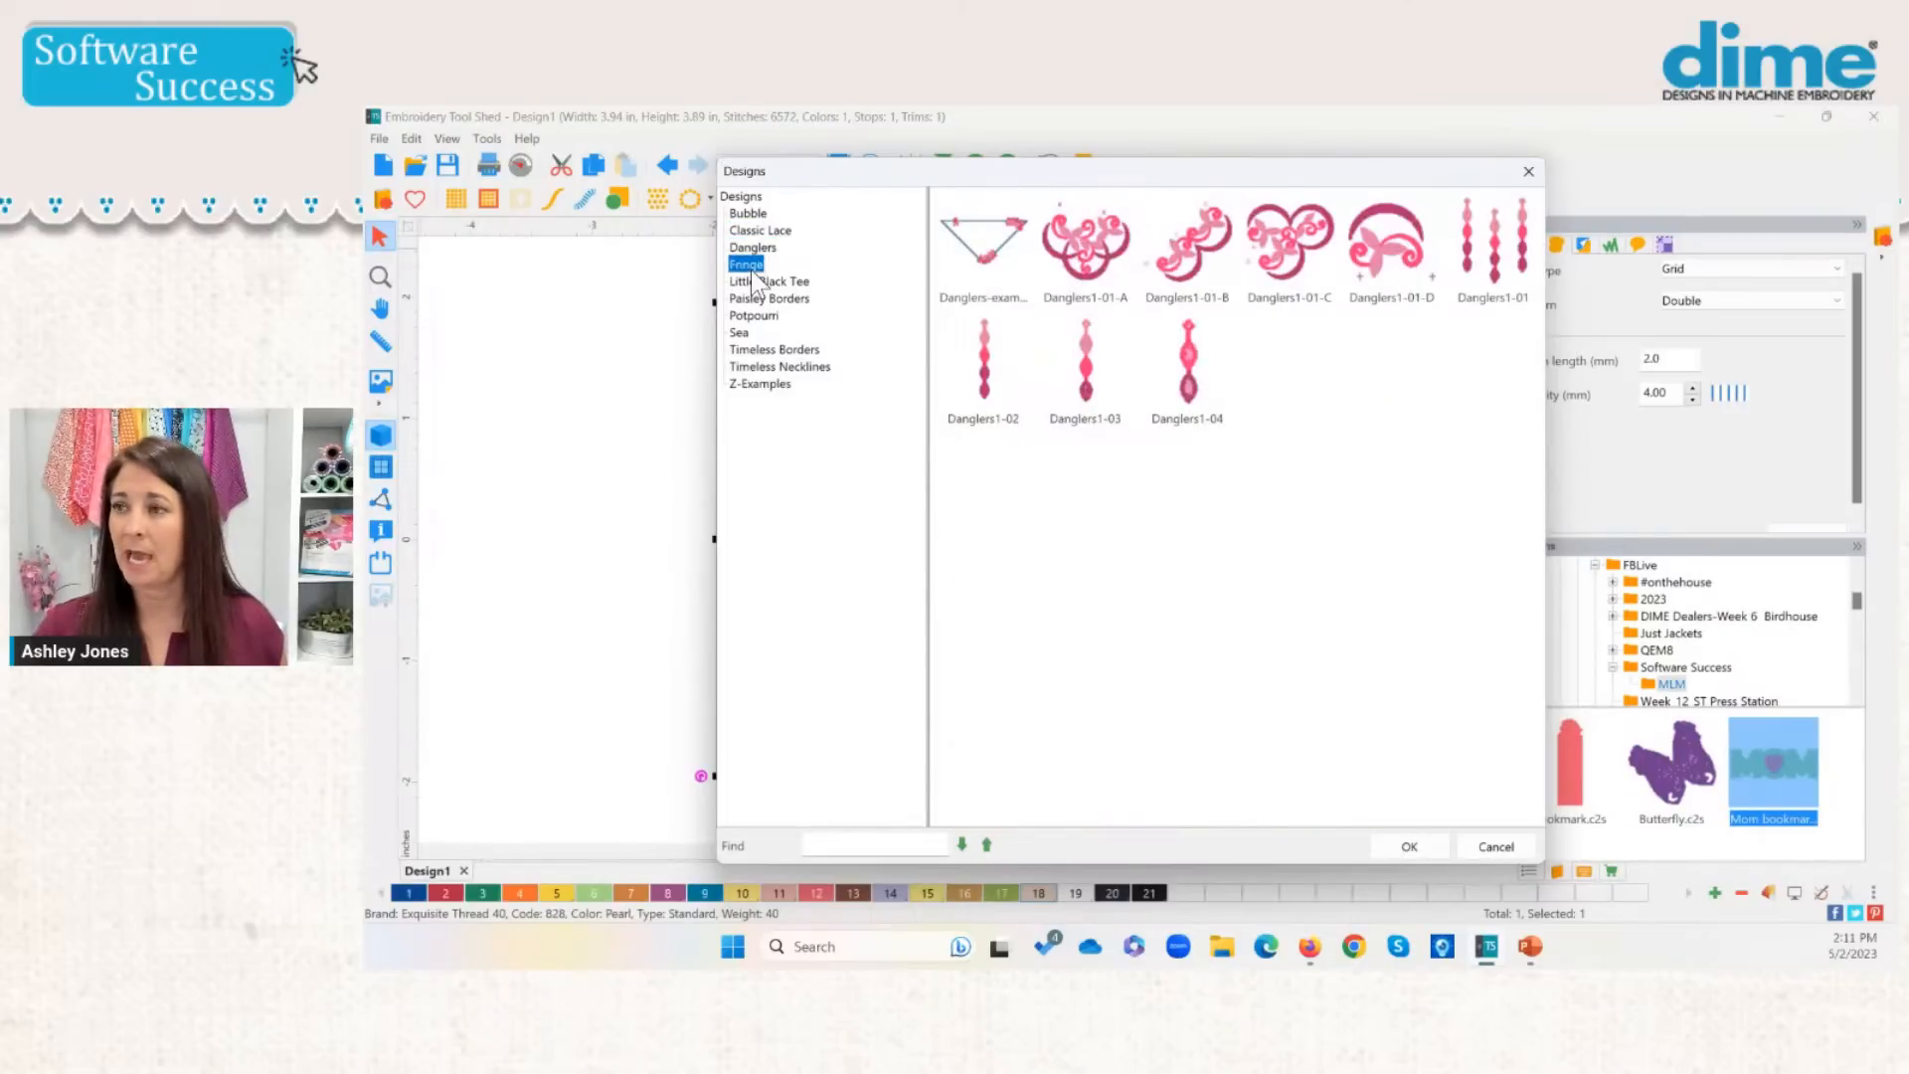
left_click(755, 281)
left_click(768, 298)
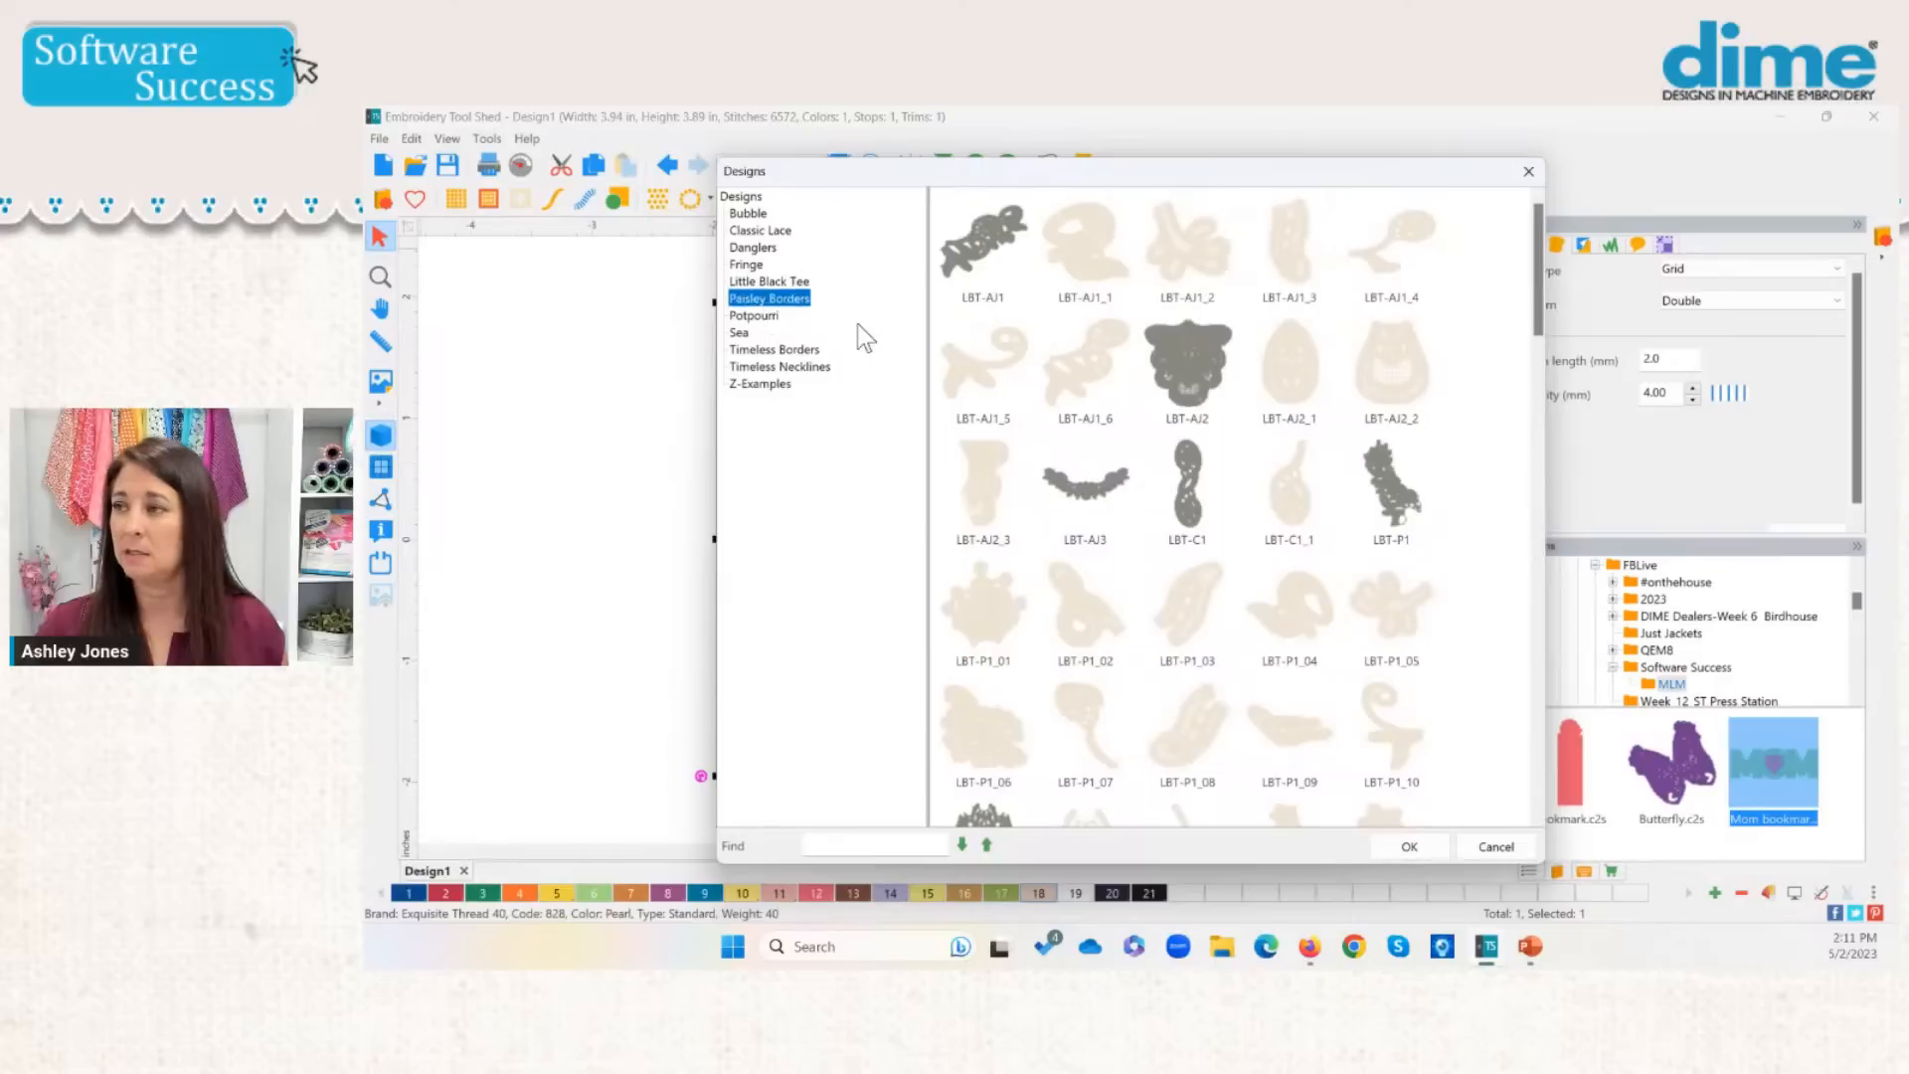
Step: Examine the Paisley_Borders_008 assembled design and the individual lace pieces that follow it
left_click_drag(1539, 239, 1536, 406)
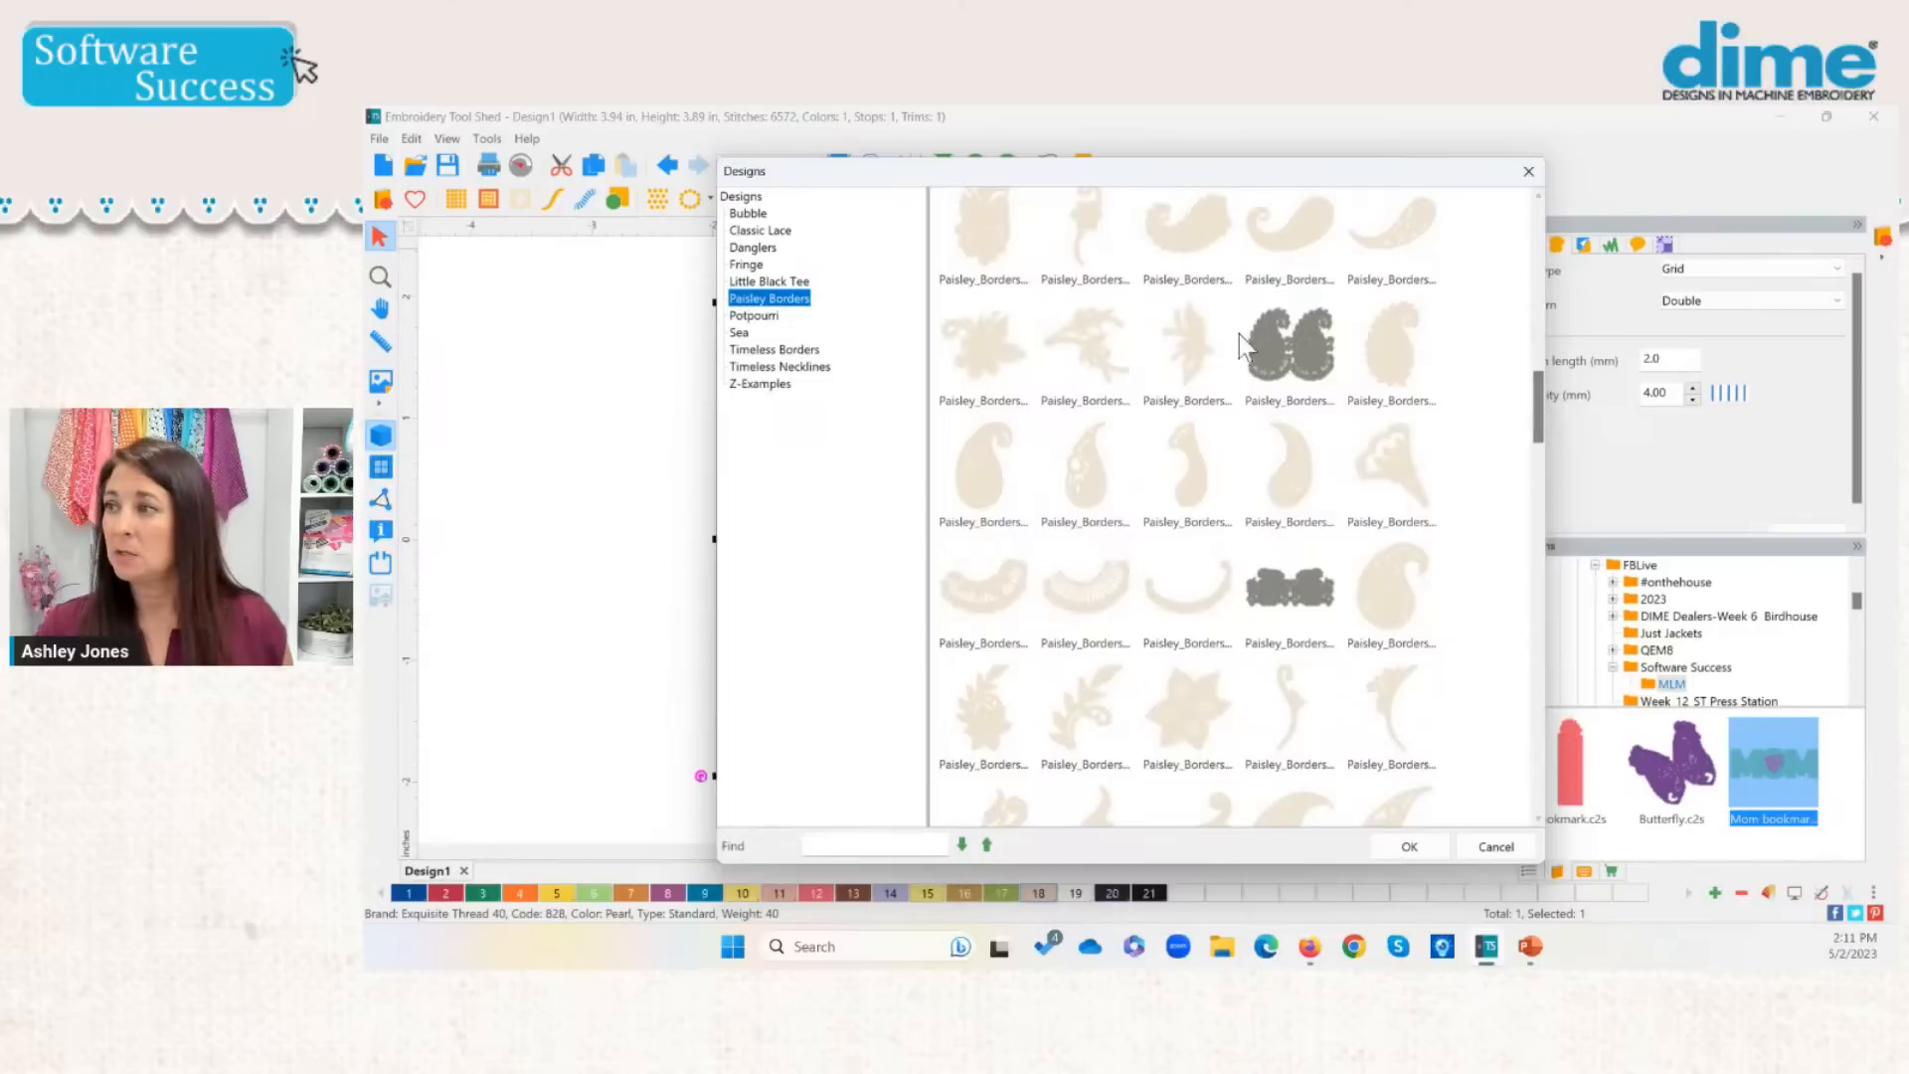
left_click(1303, 354)
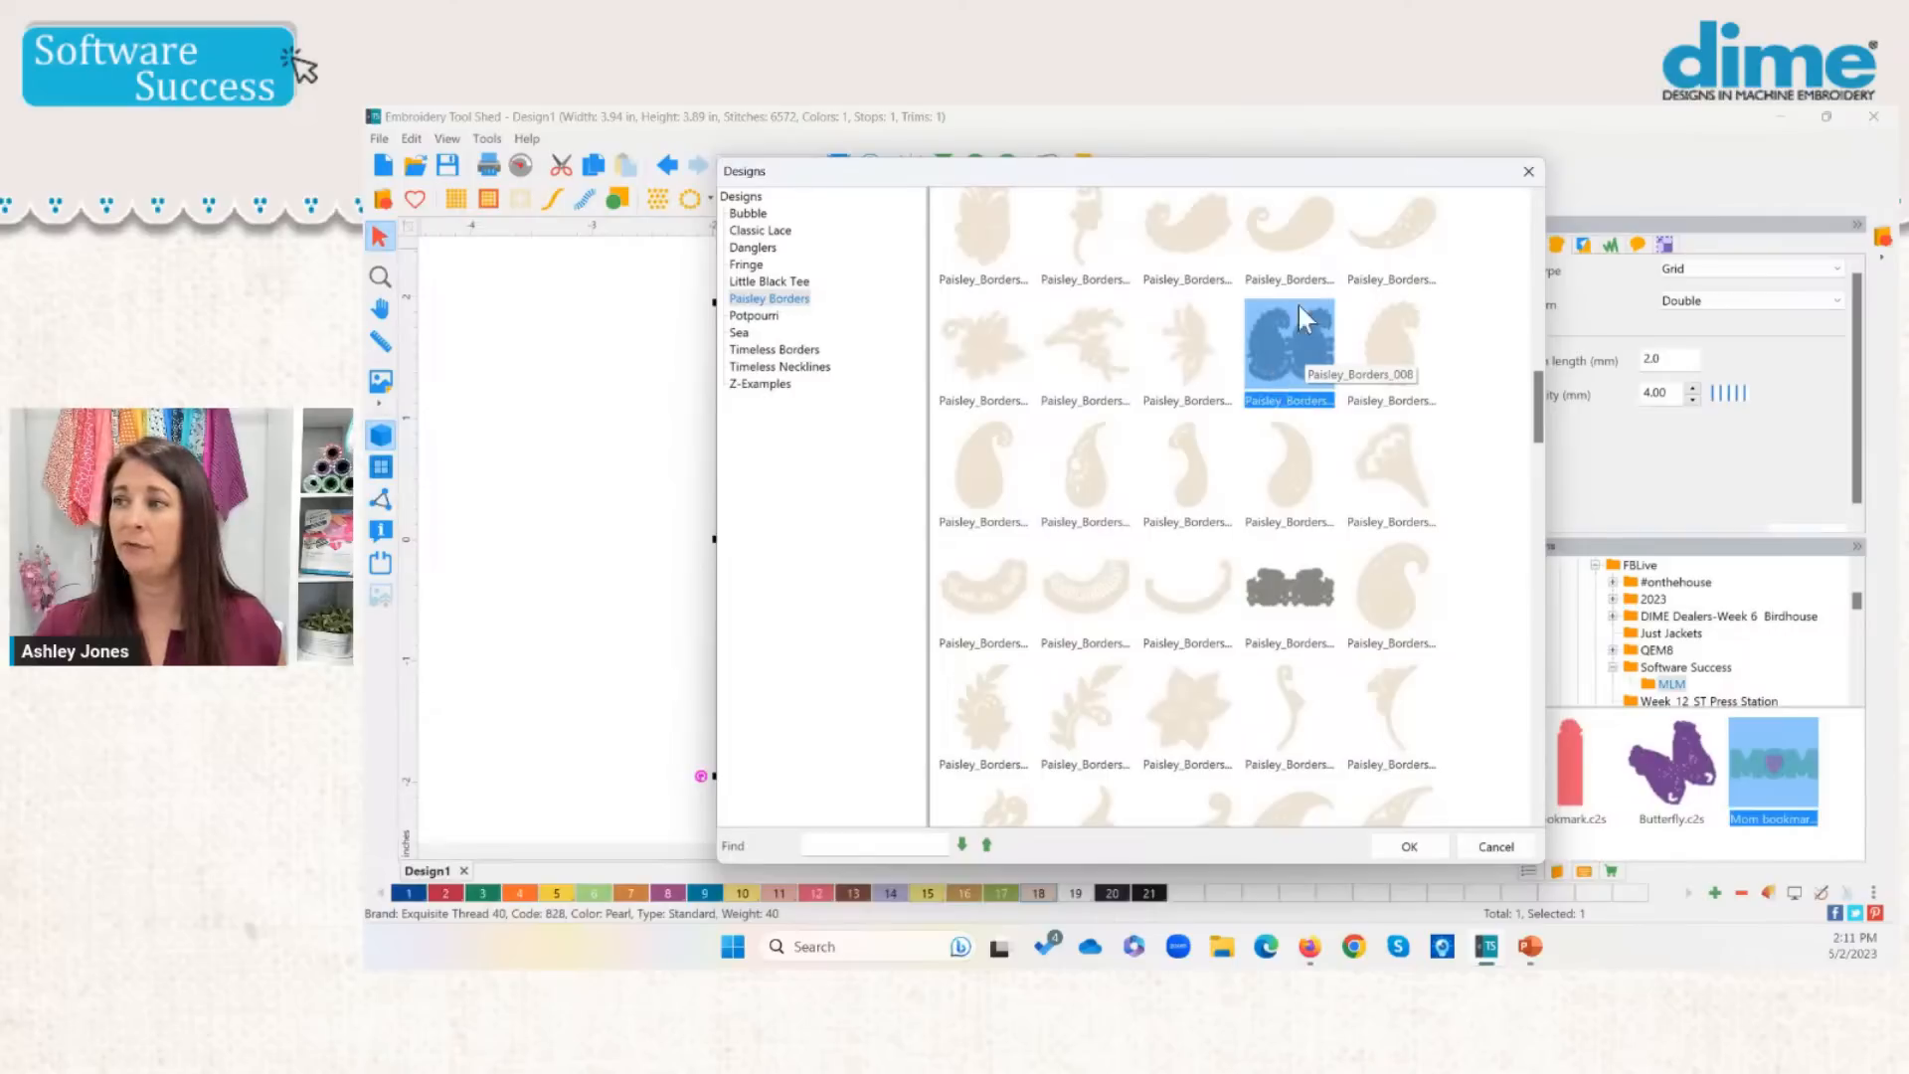
left_click(1401, 343)
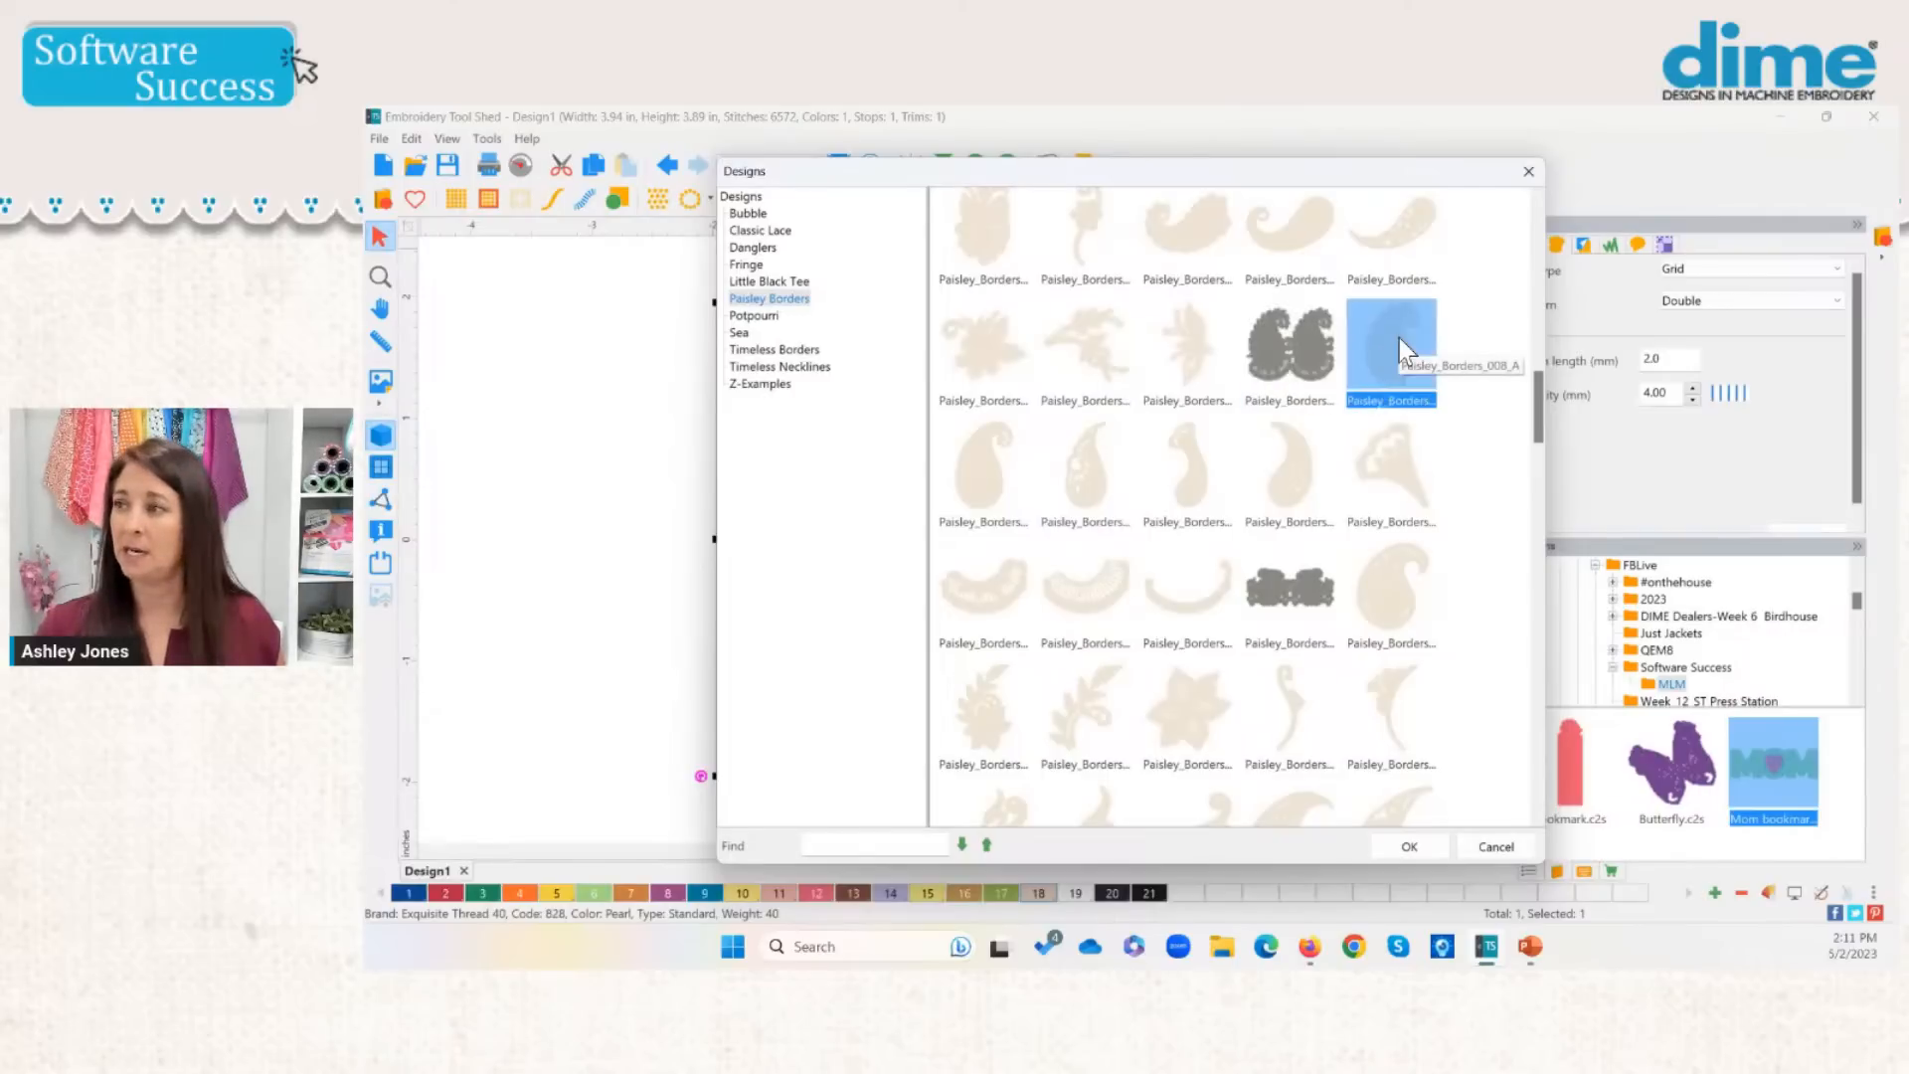
left_click(1012, 447)
left_click(1069, 449)
left_click(1179, 463)
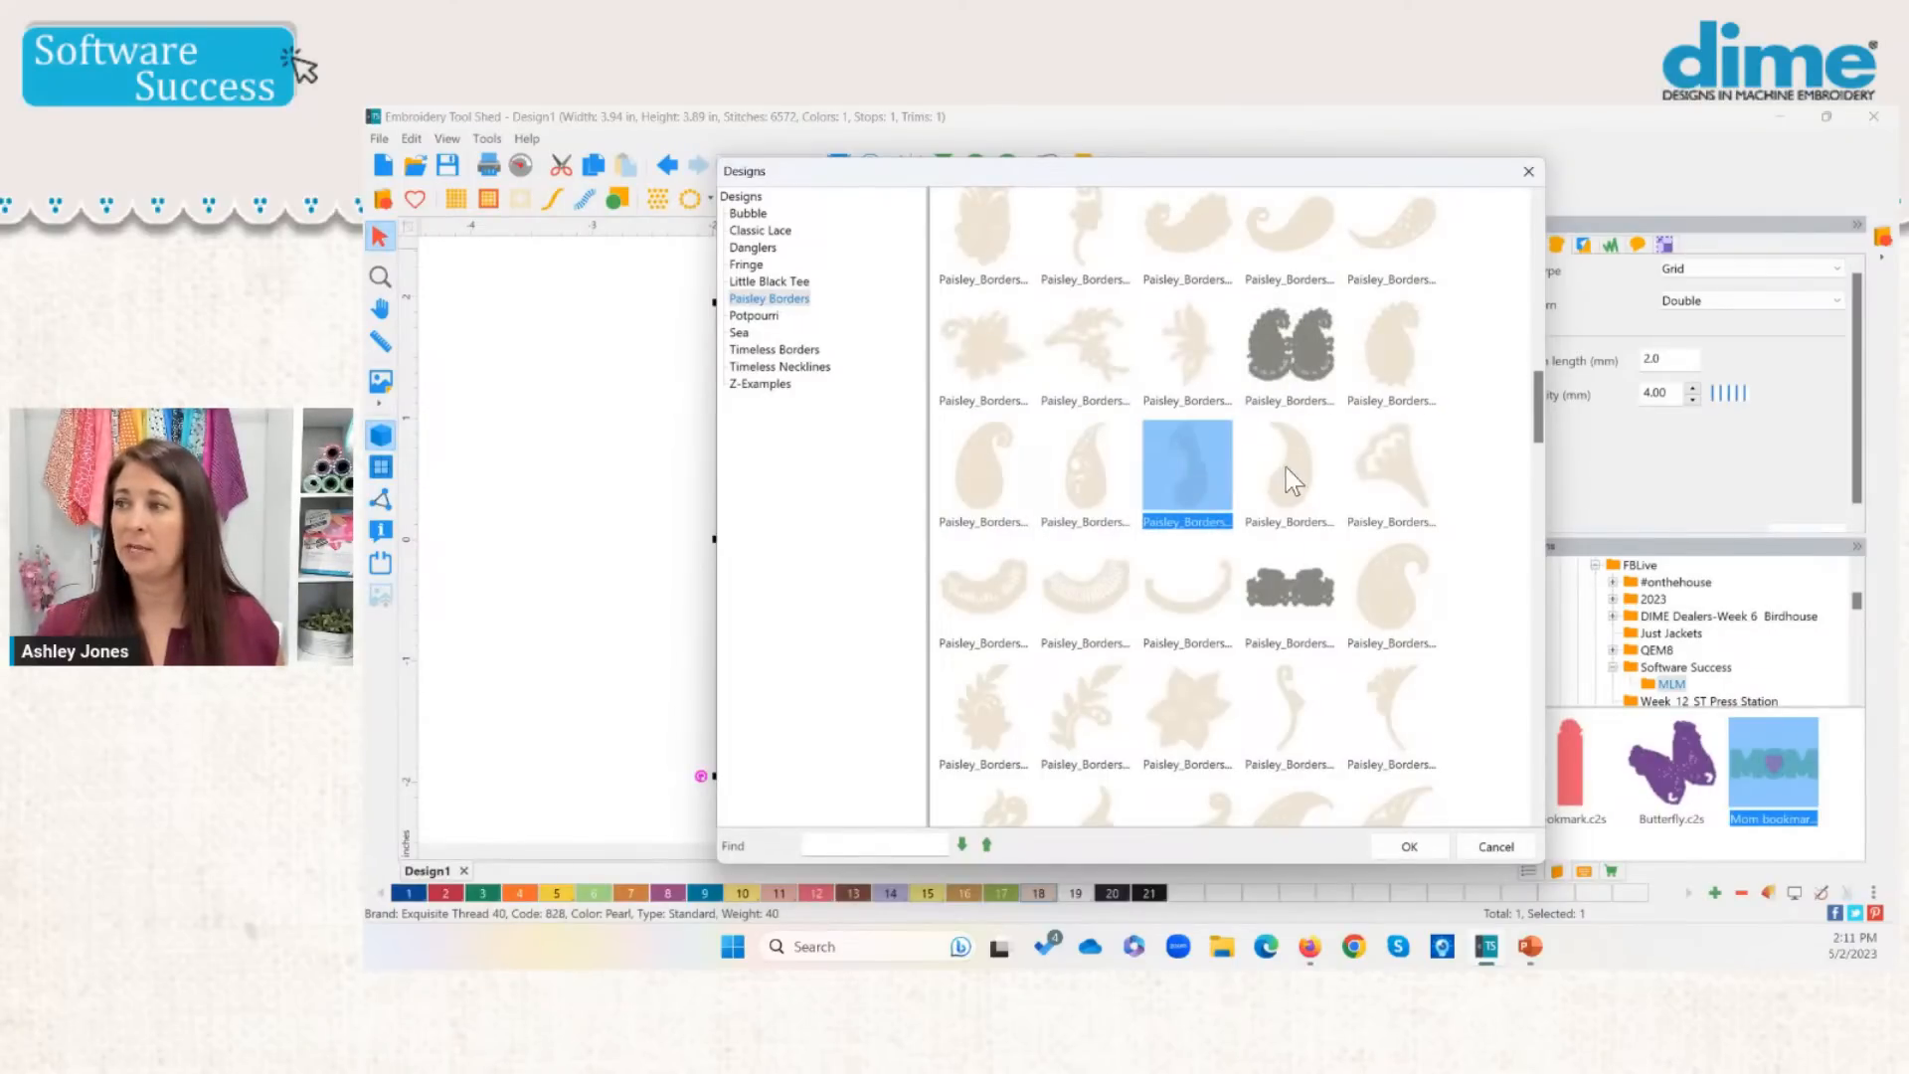
left_click(1286, 467)
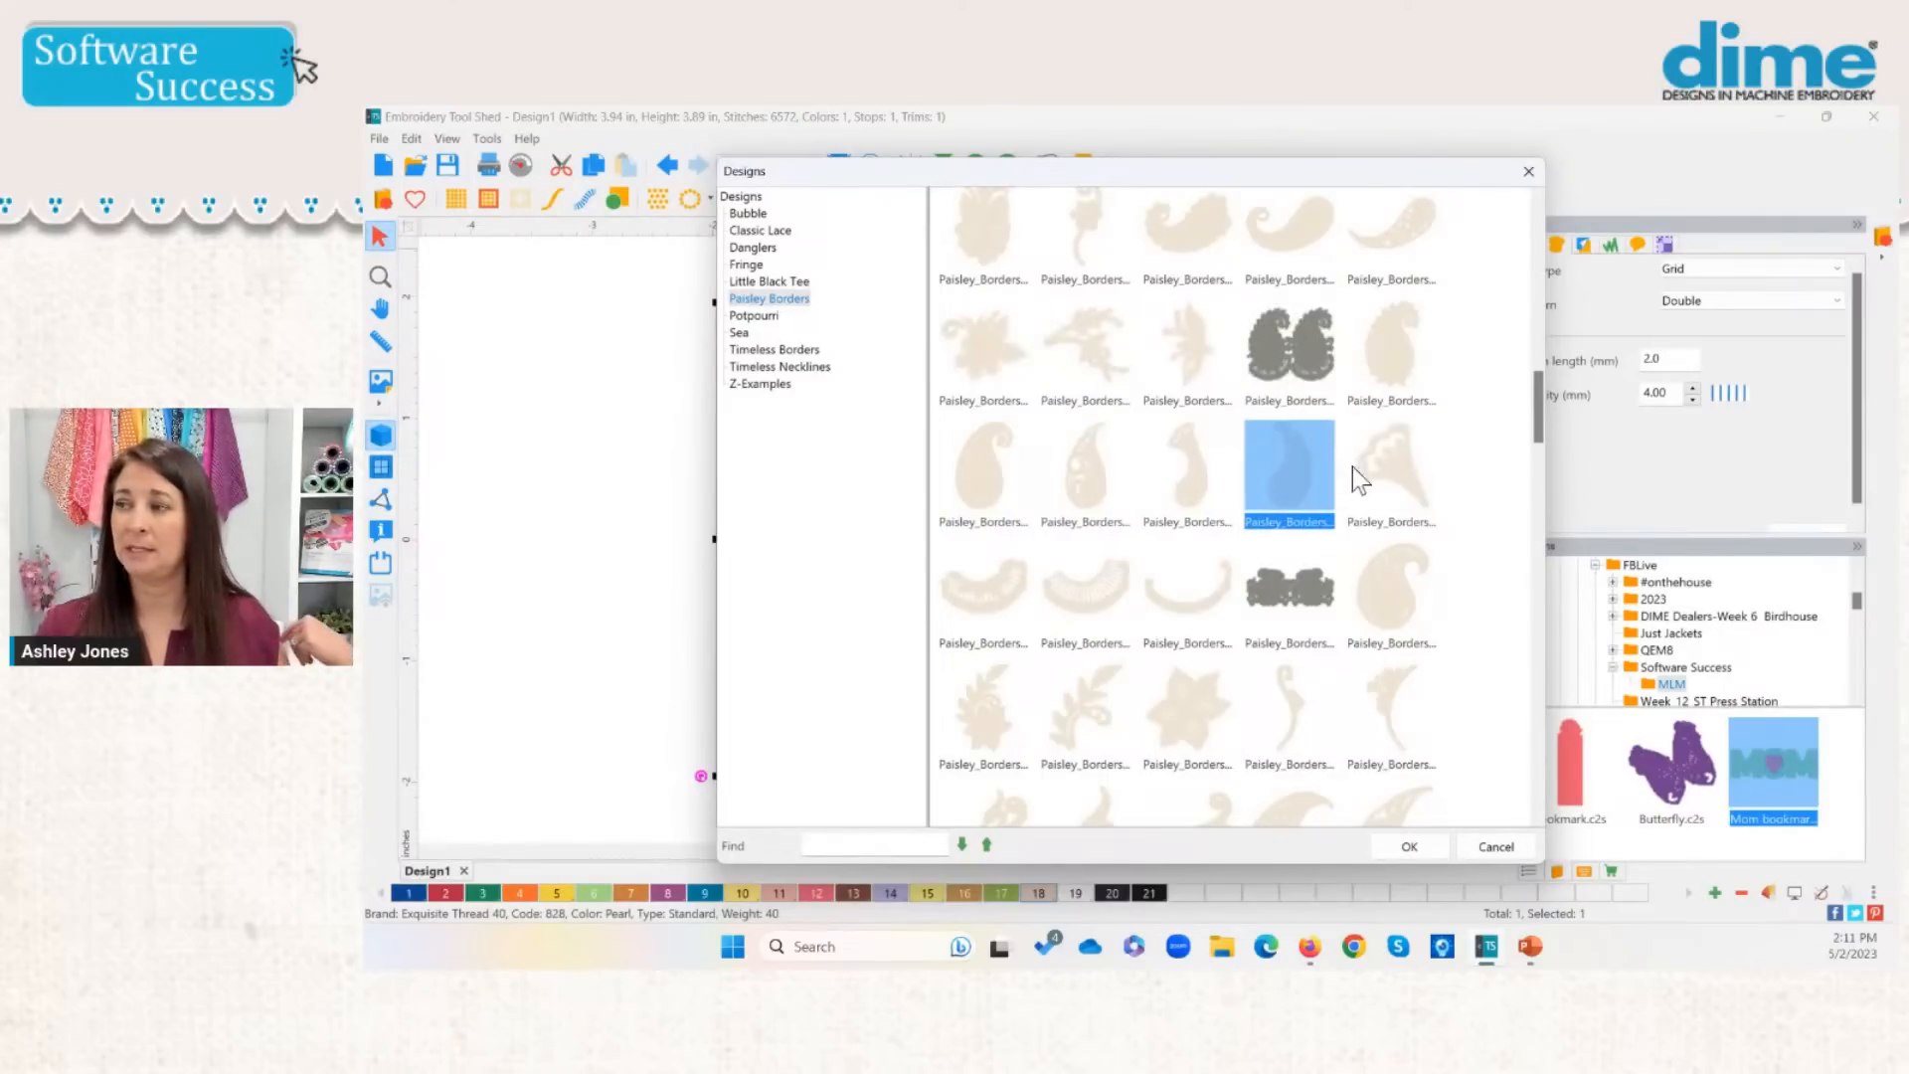
left_click(1296, 374)
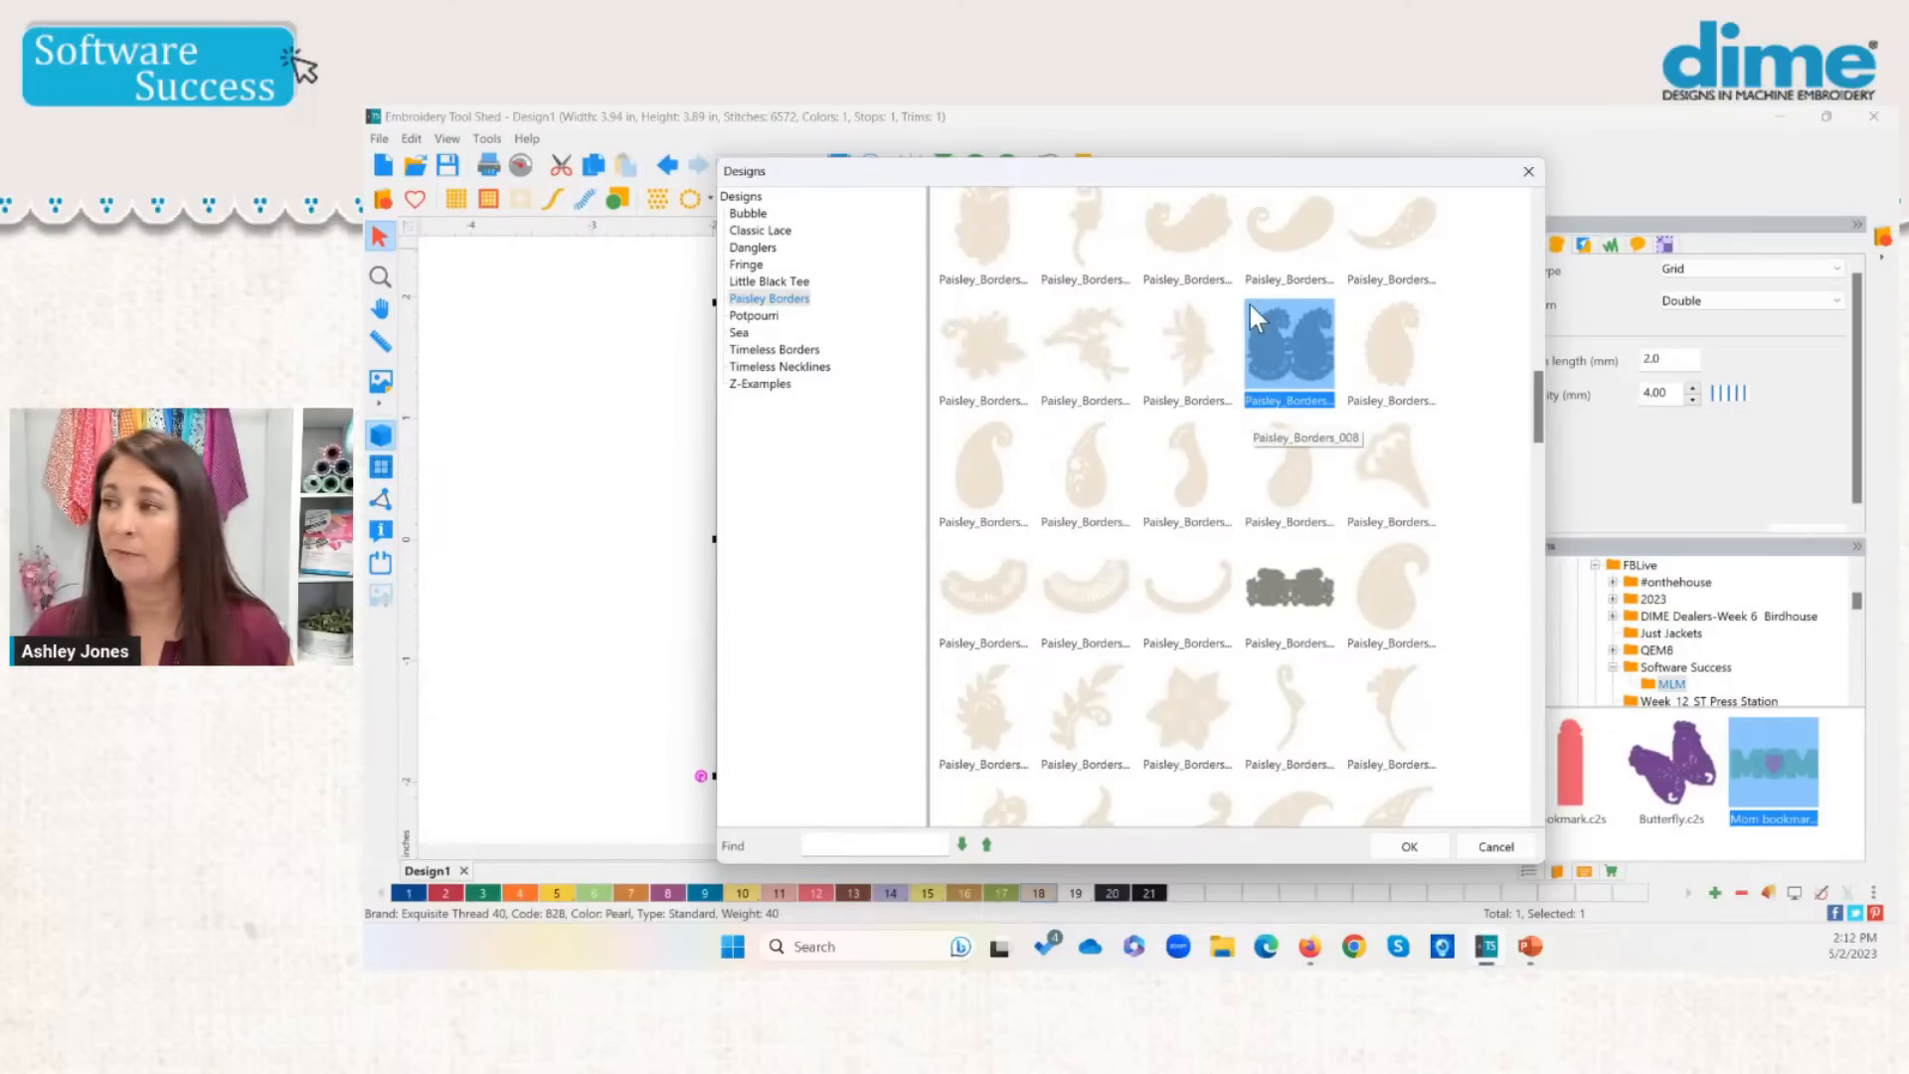
left_click(1300, 607)
left_click(1269, 376)
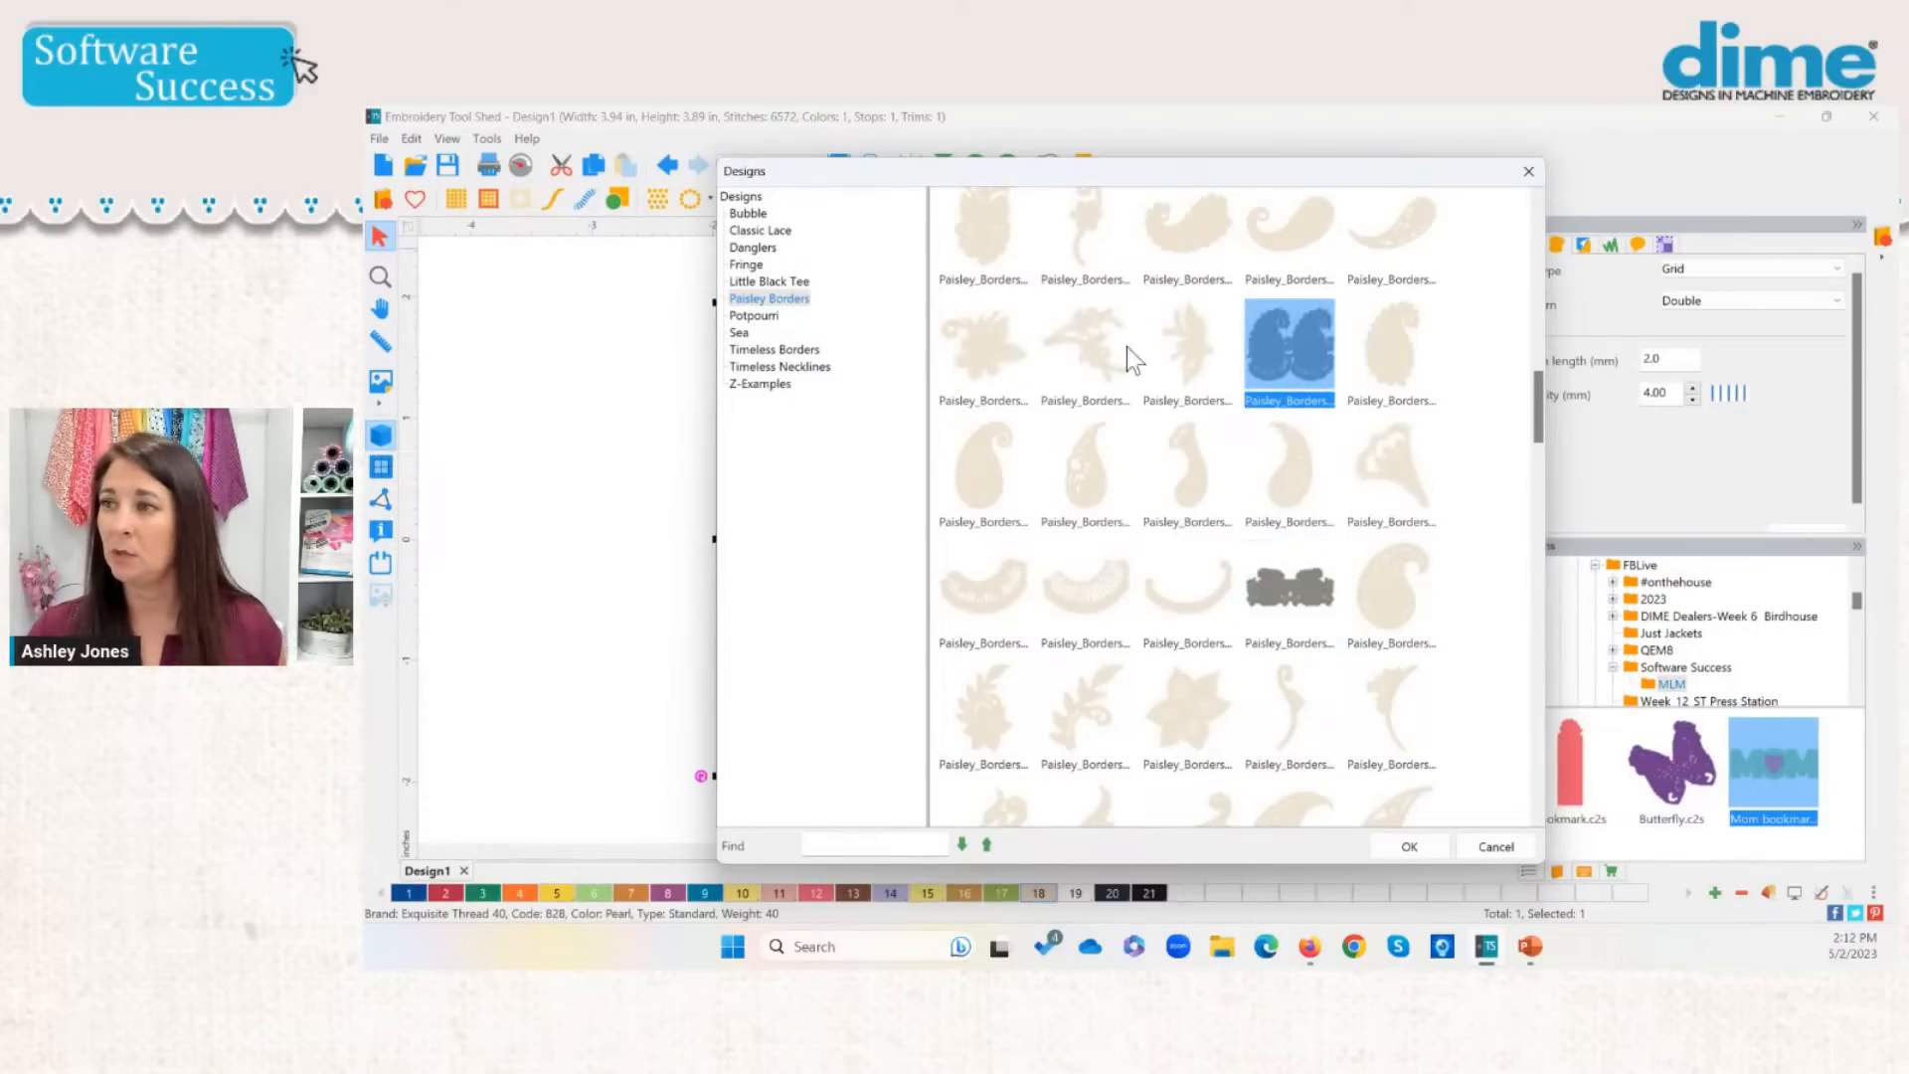
Step: Insert the assembled lace design Potpourri_002 from the Potpourri category and place it beside the butterfly
left_click(756, 315)
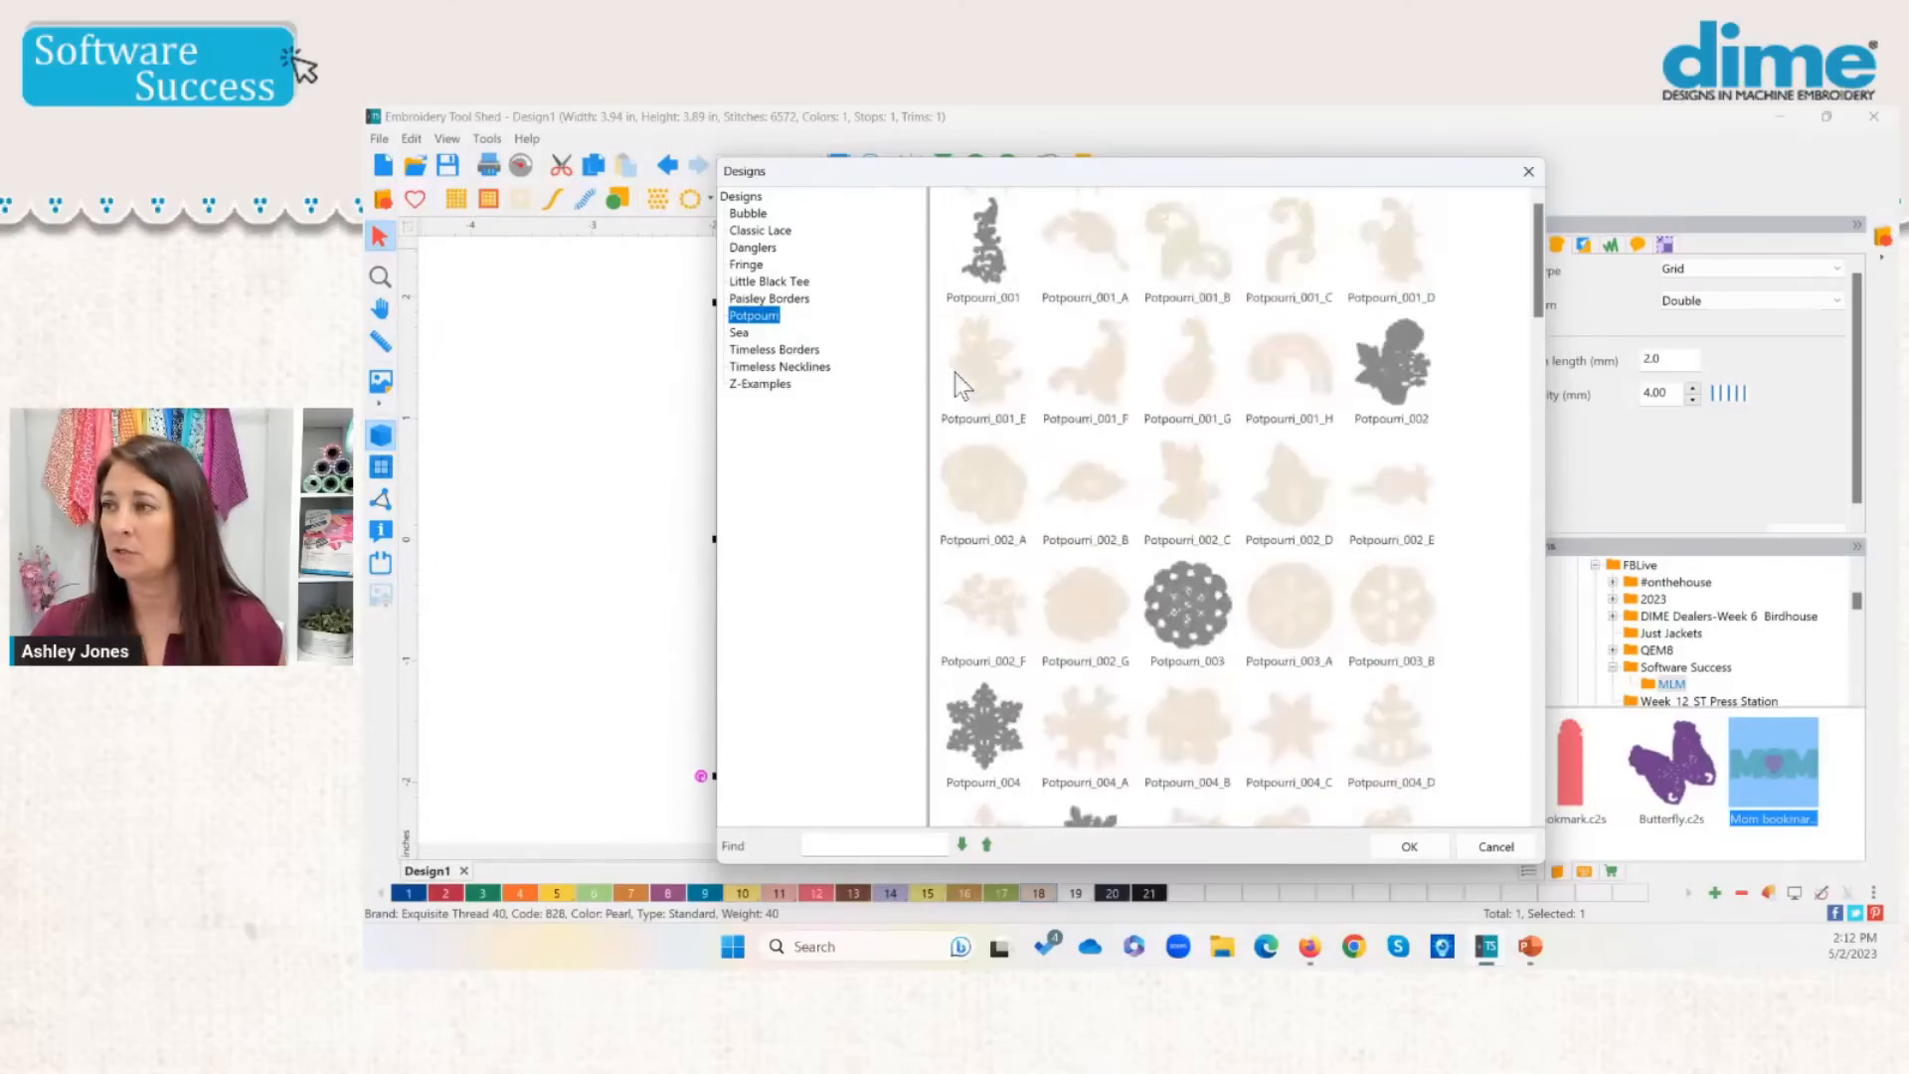
left_click(989, 266)
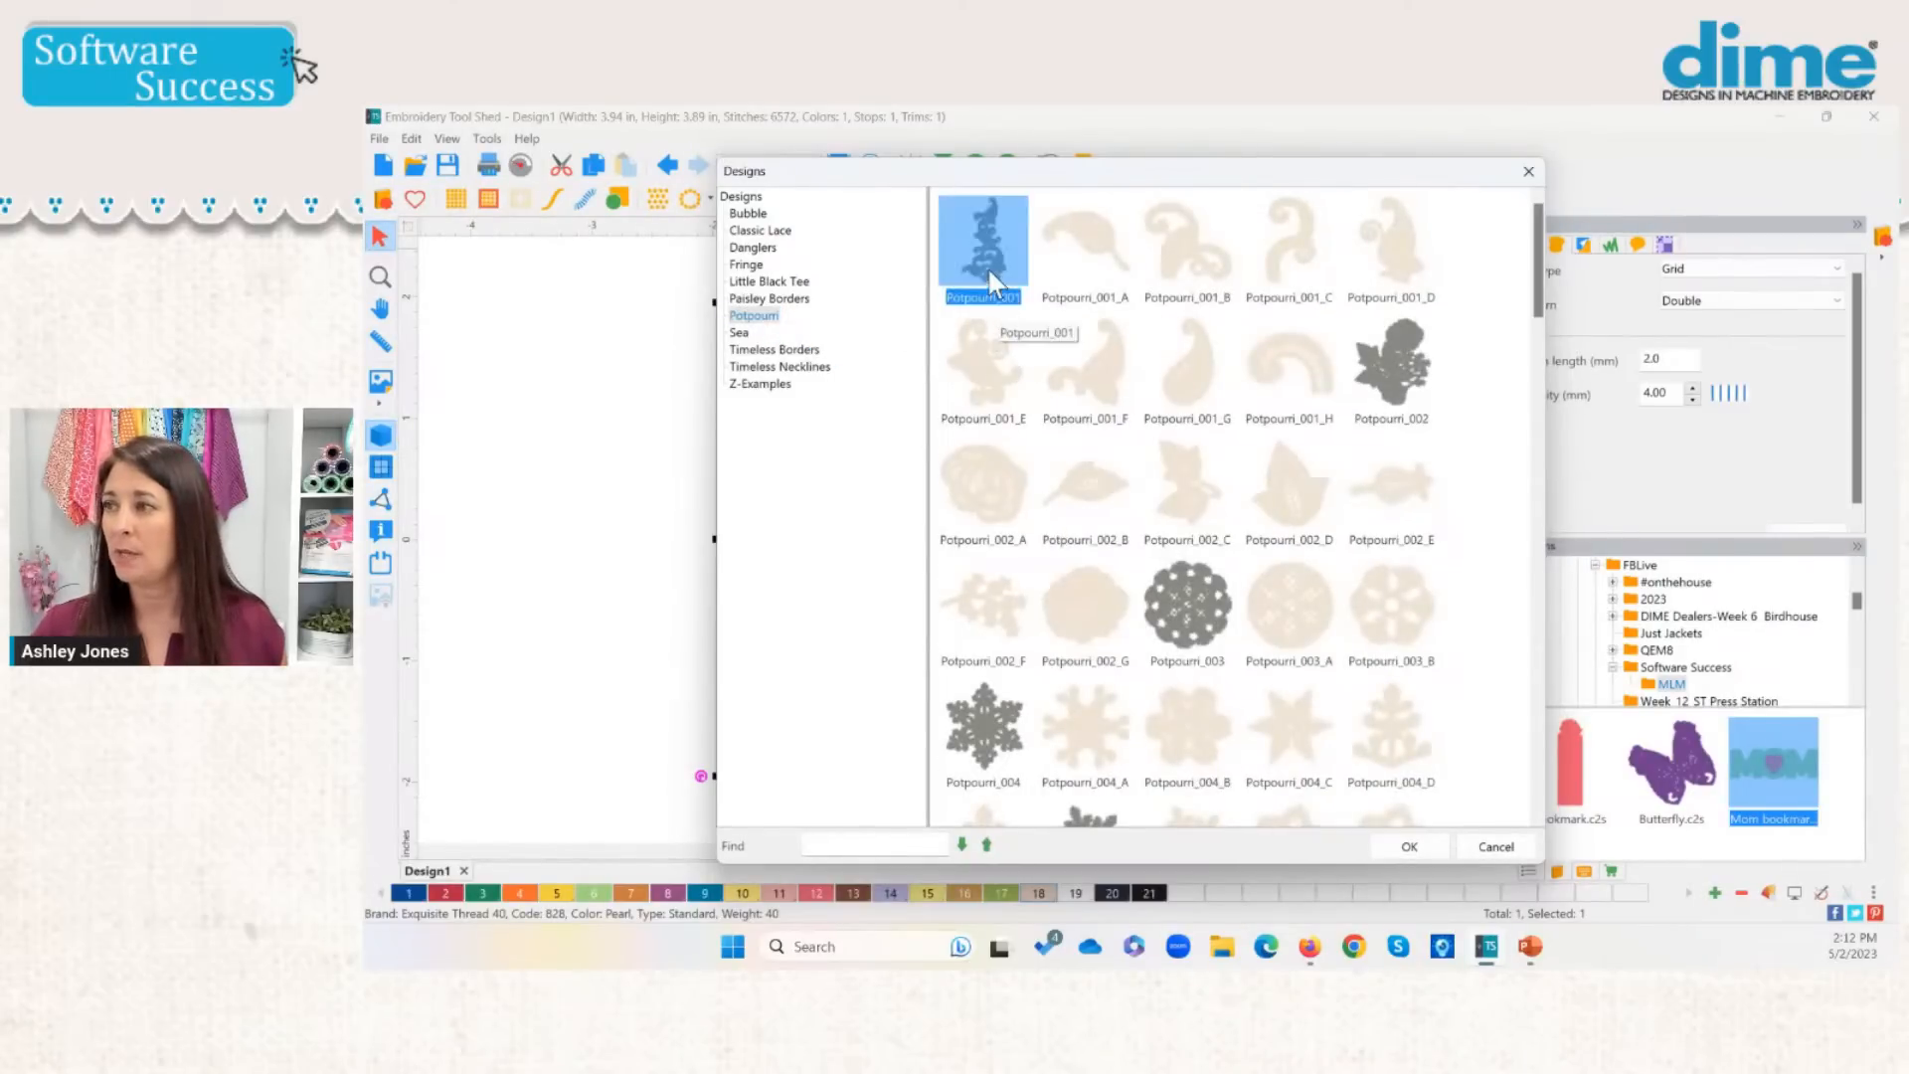
double_click(1407, 370)
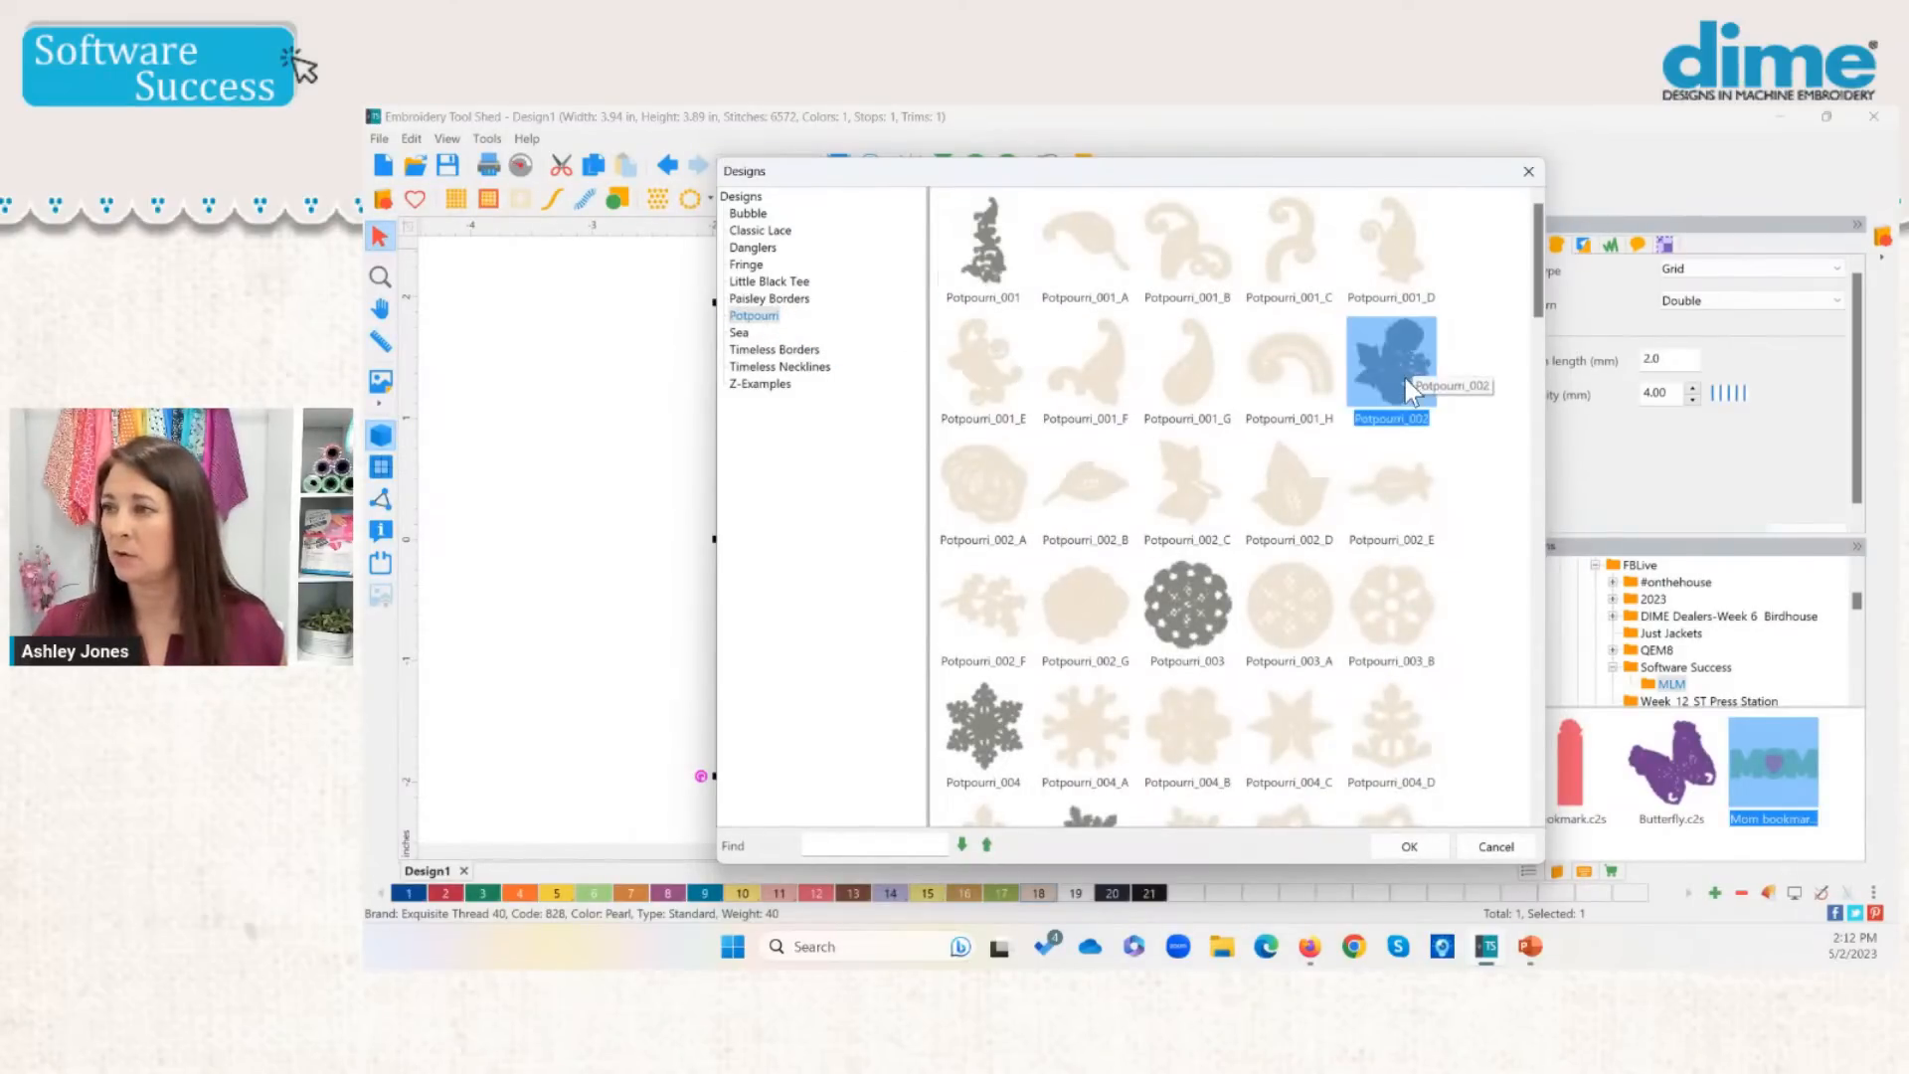
left_click_drag(1011, 610, 497, 561)
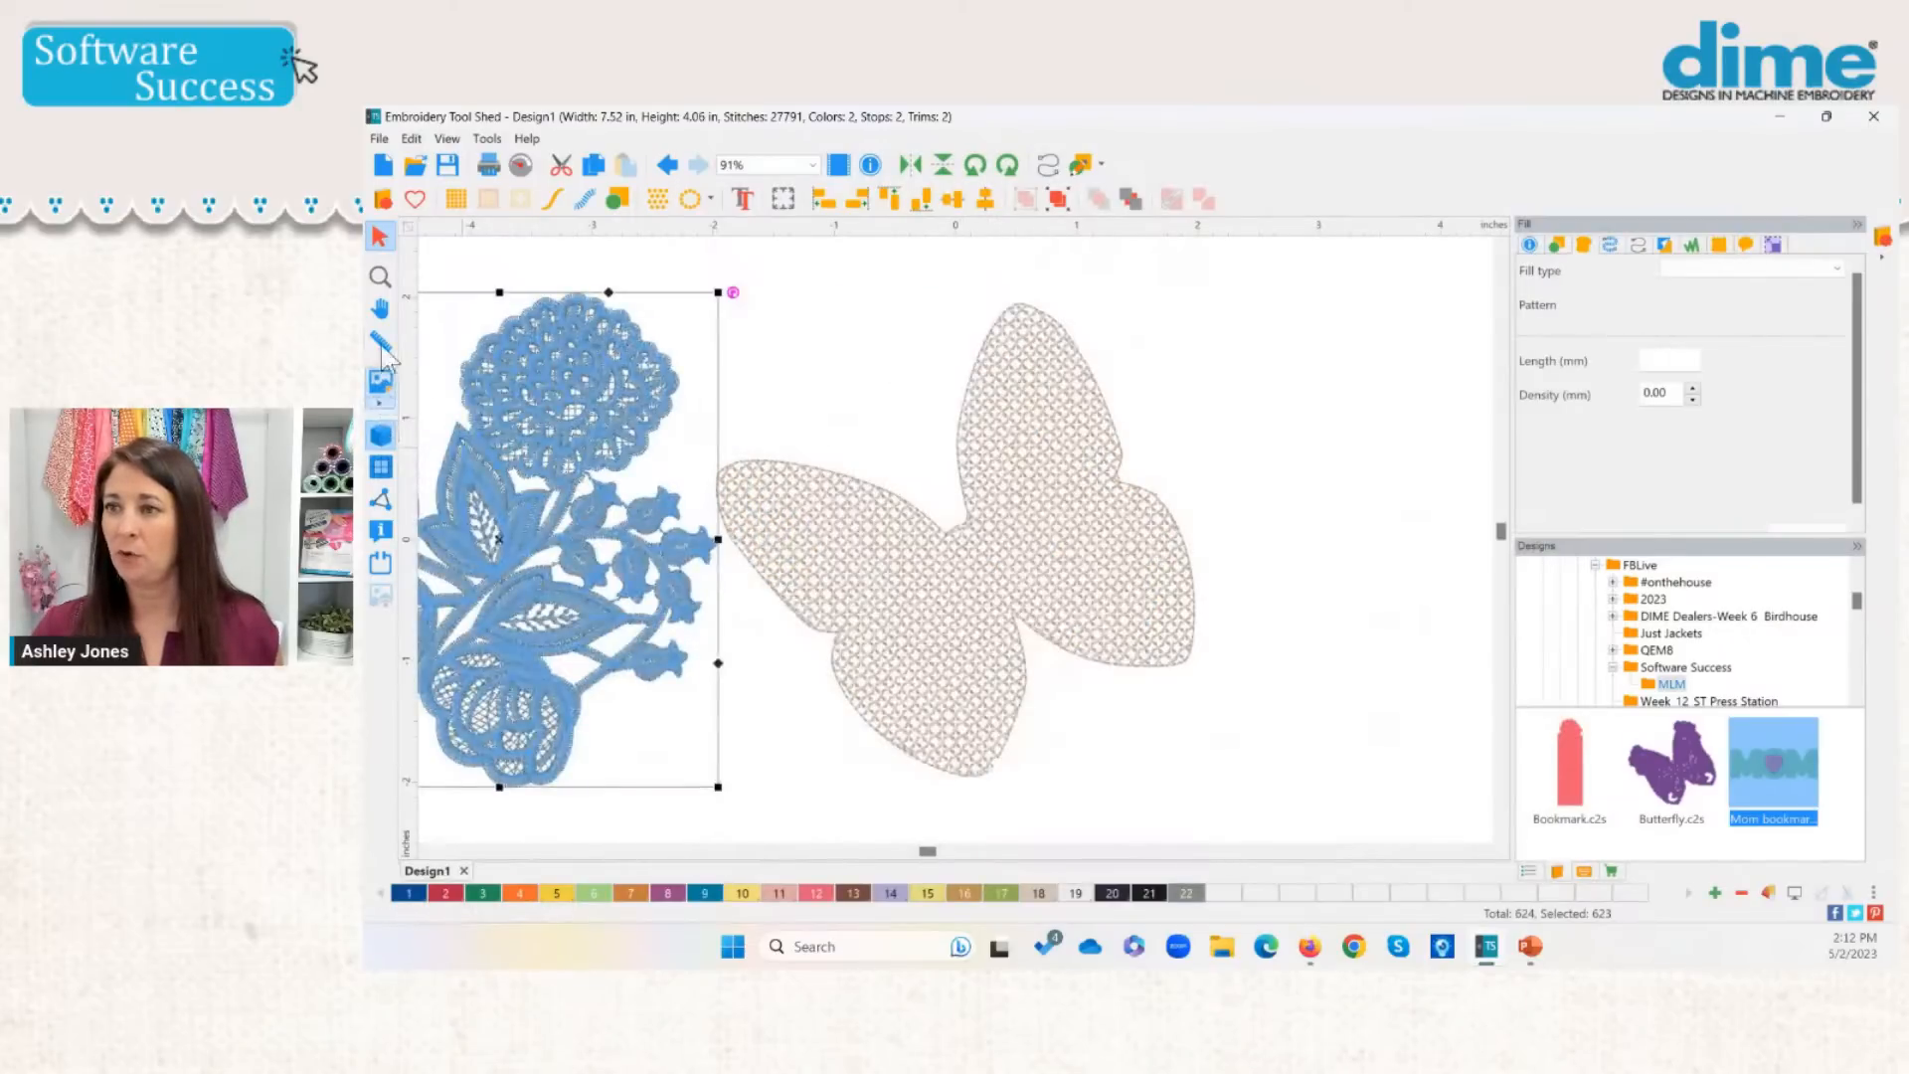
double_click(383, 282)
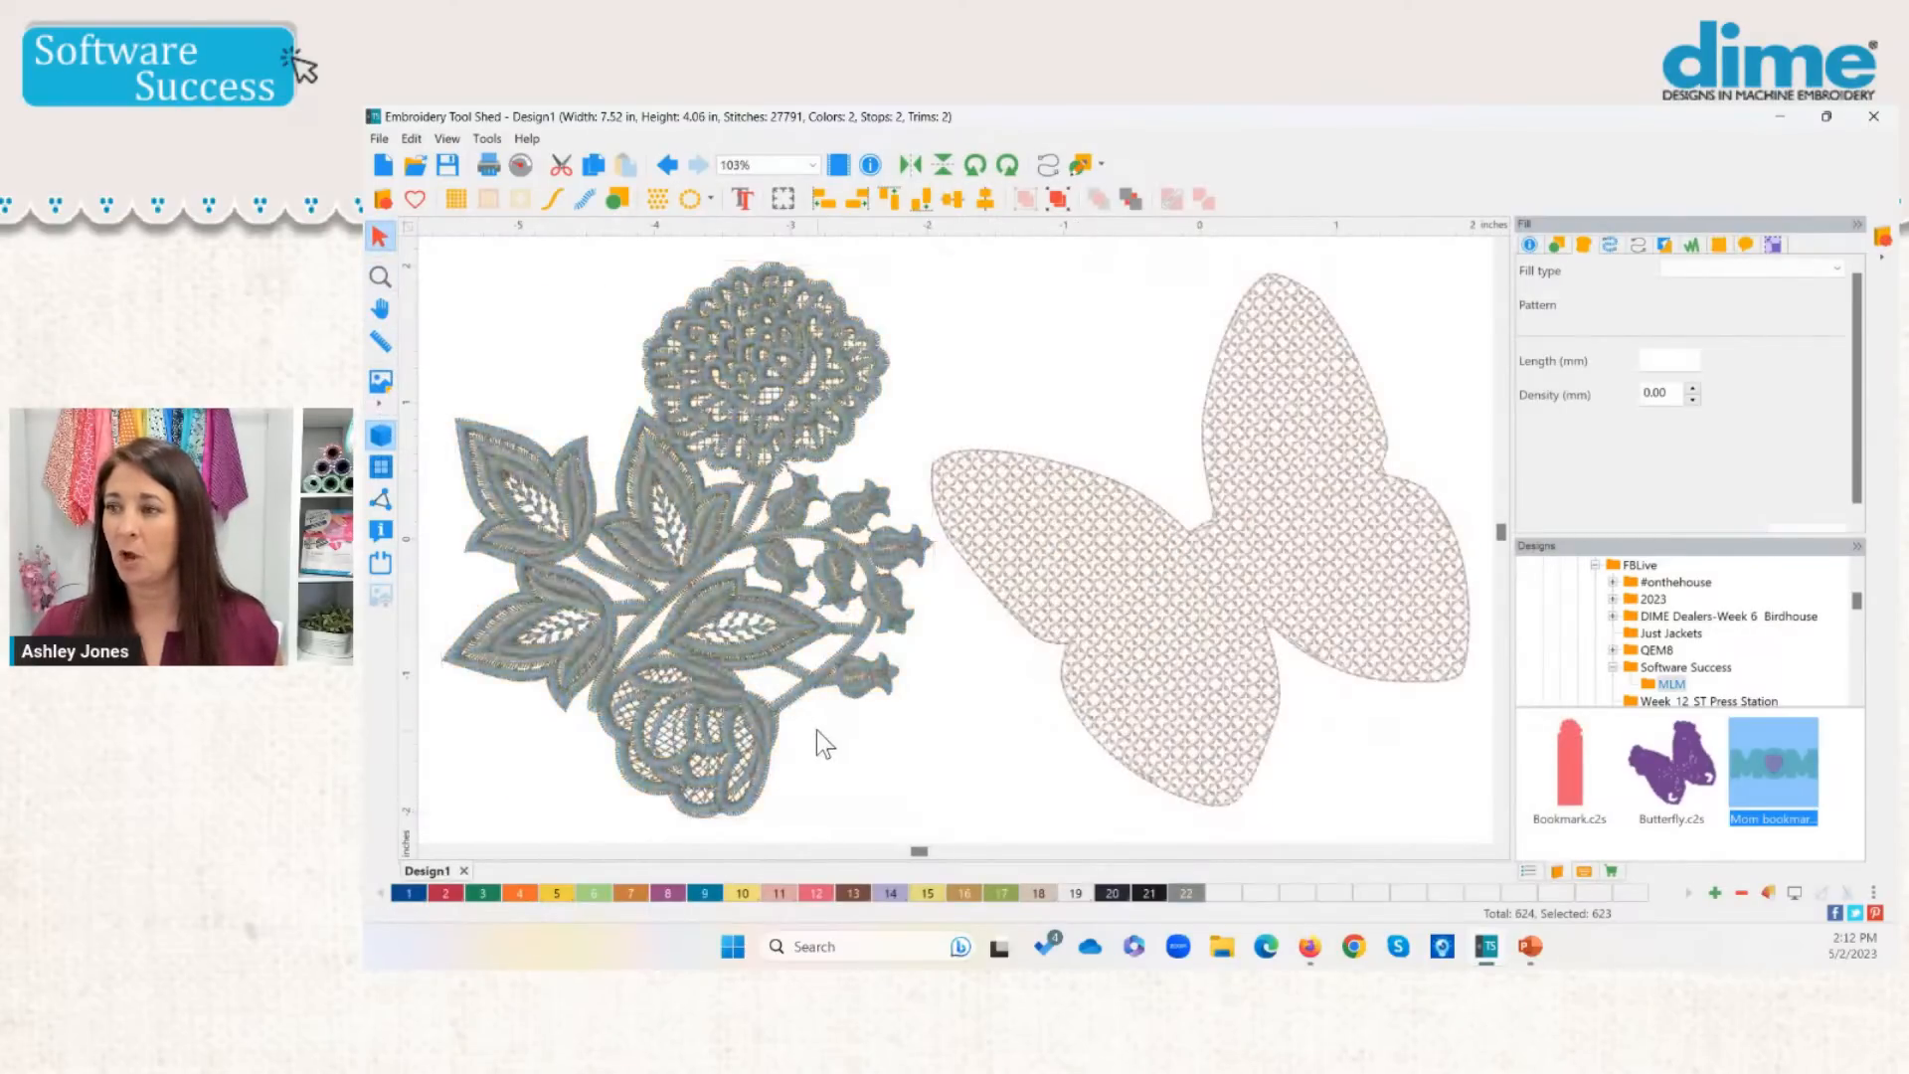
Step: Delete the floral Potpourri_002 lace design beside the butterfly
left_click(958, 420)
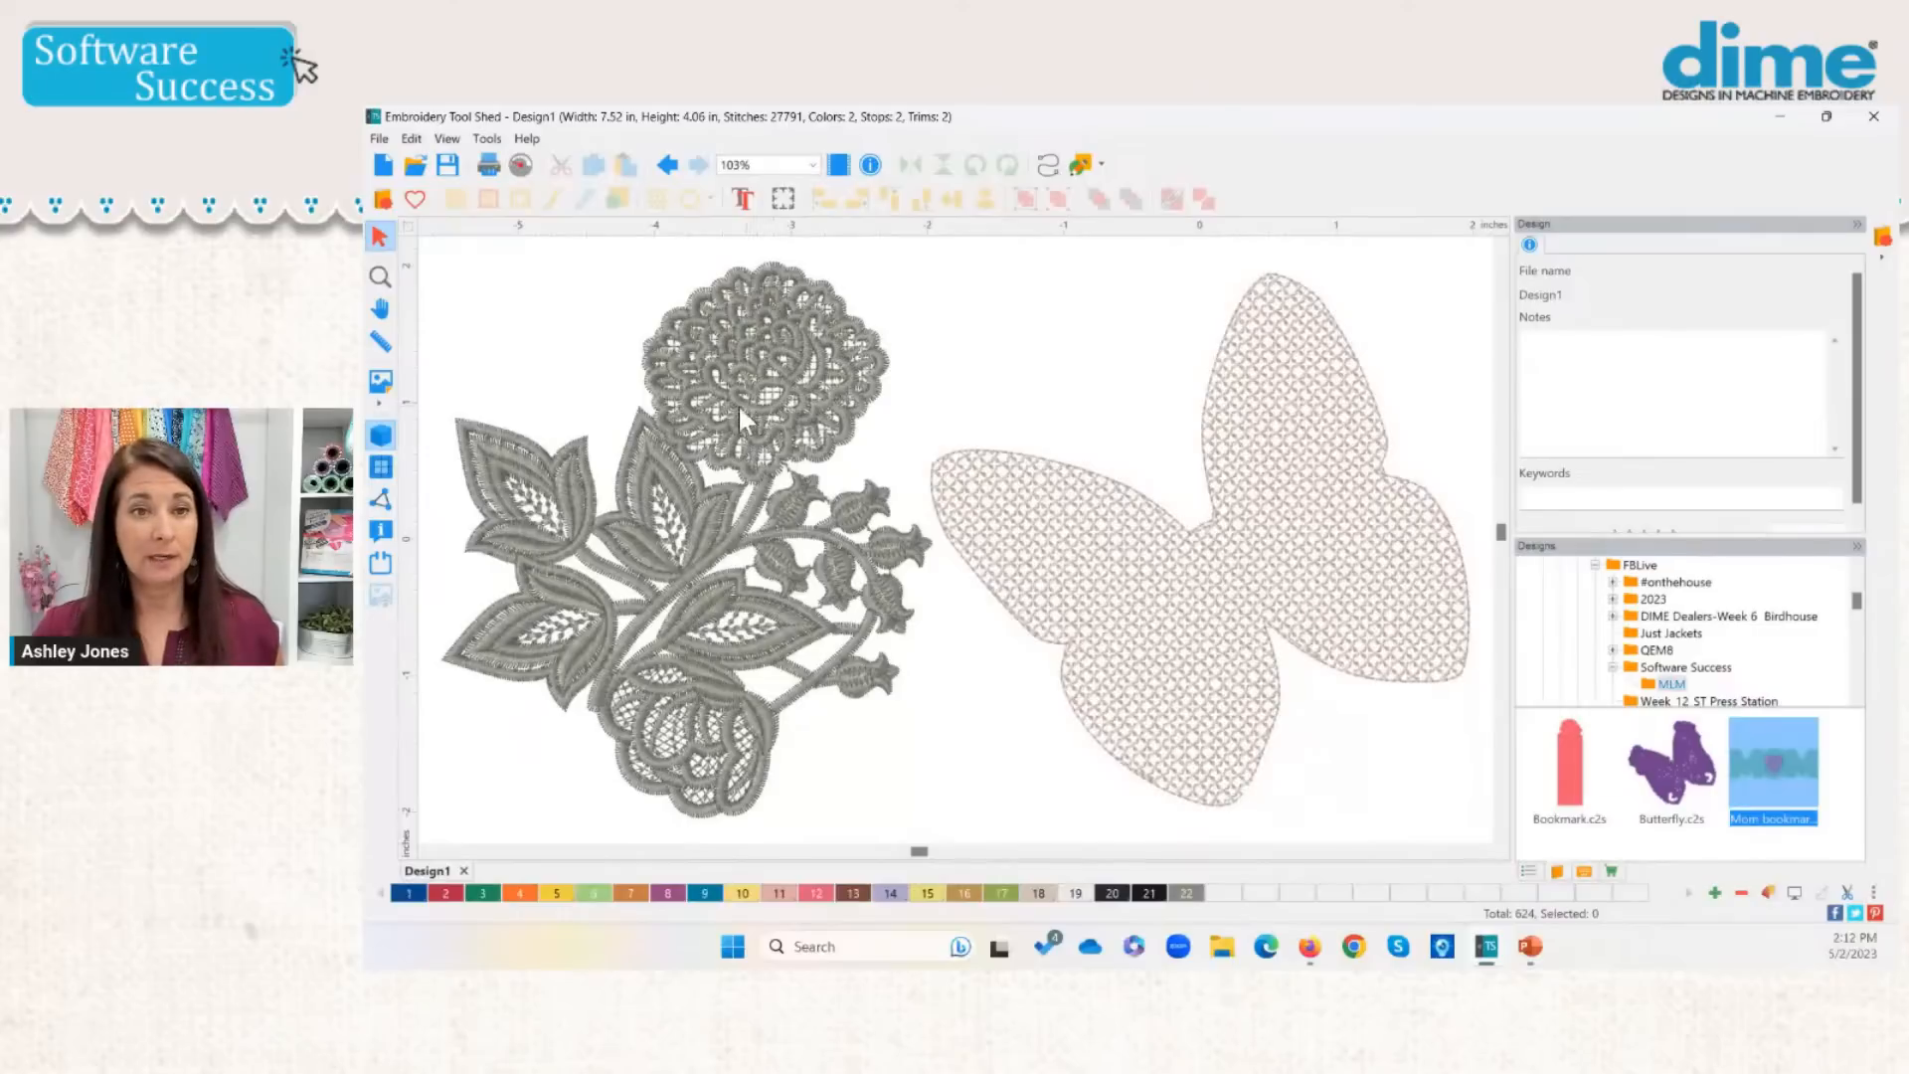
left_click(779, 396)
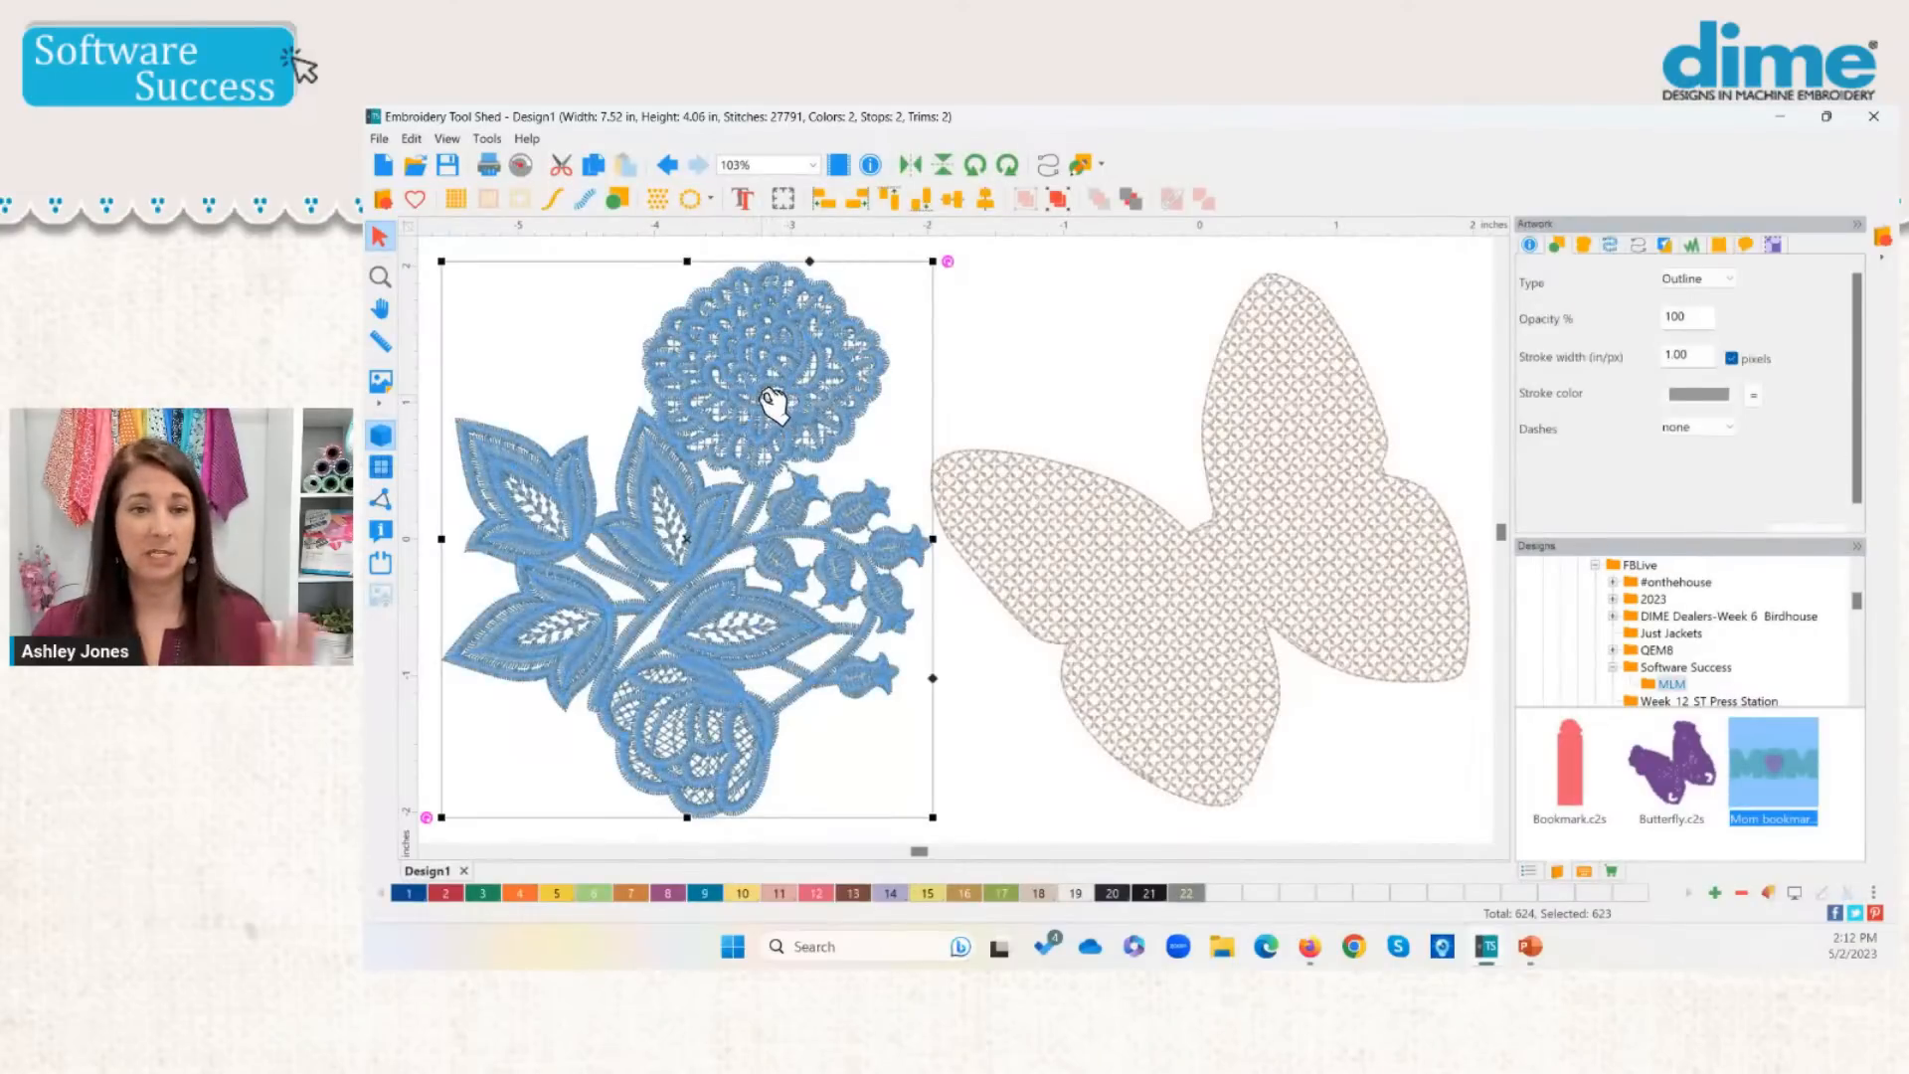
key("Delete")
Step: Reopen the lace design library and examine the individual Potpourri_002 pieces between the assembled designs Potpourri_002 and Potpourri_003
left_click(382, 203)
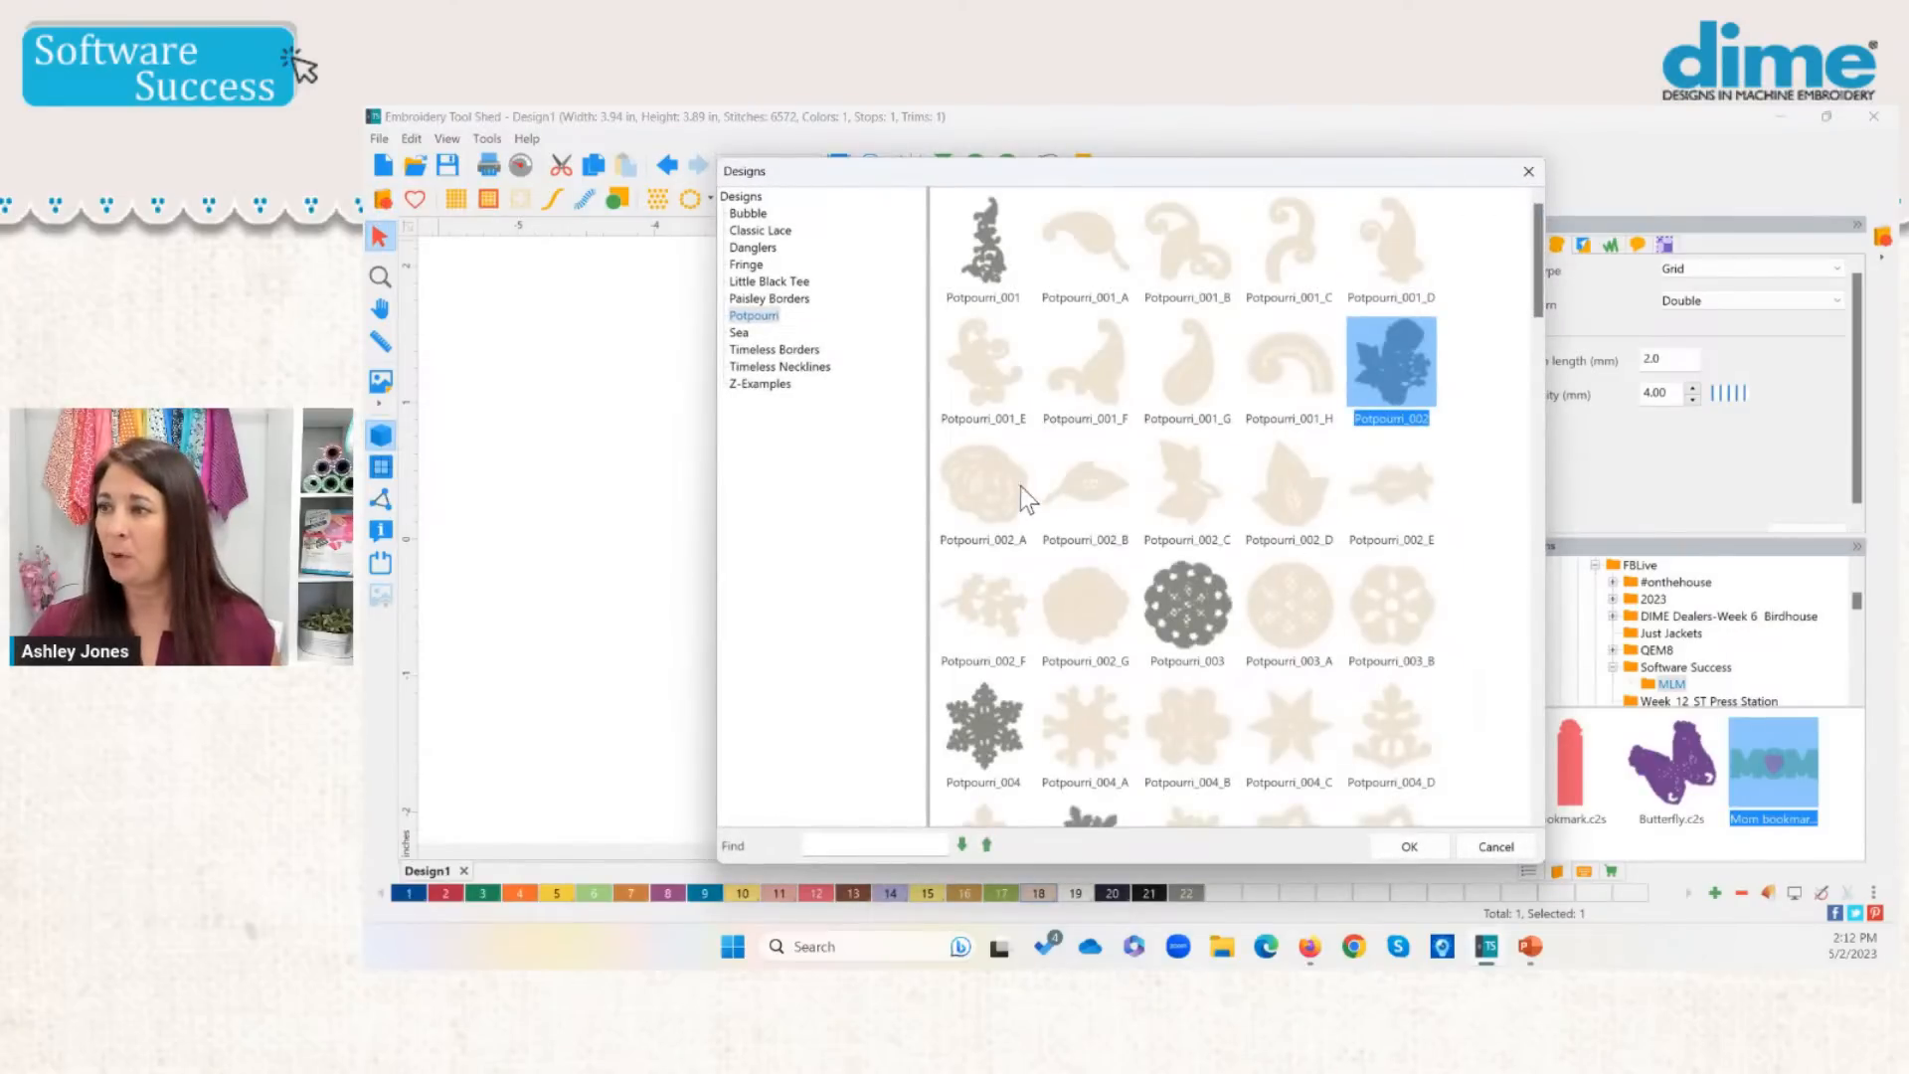
left_click(997, 486)
left_click(1085, 487)
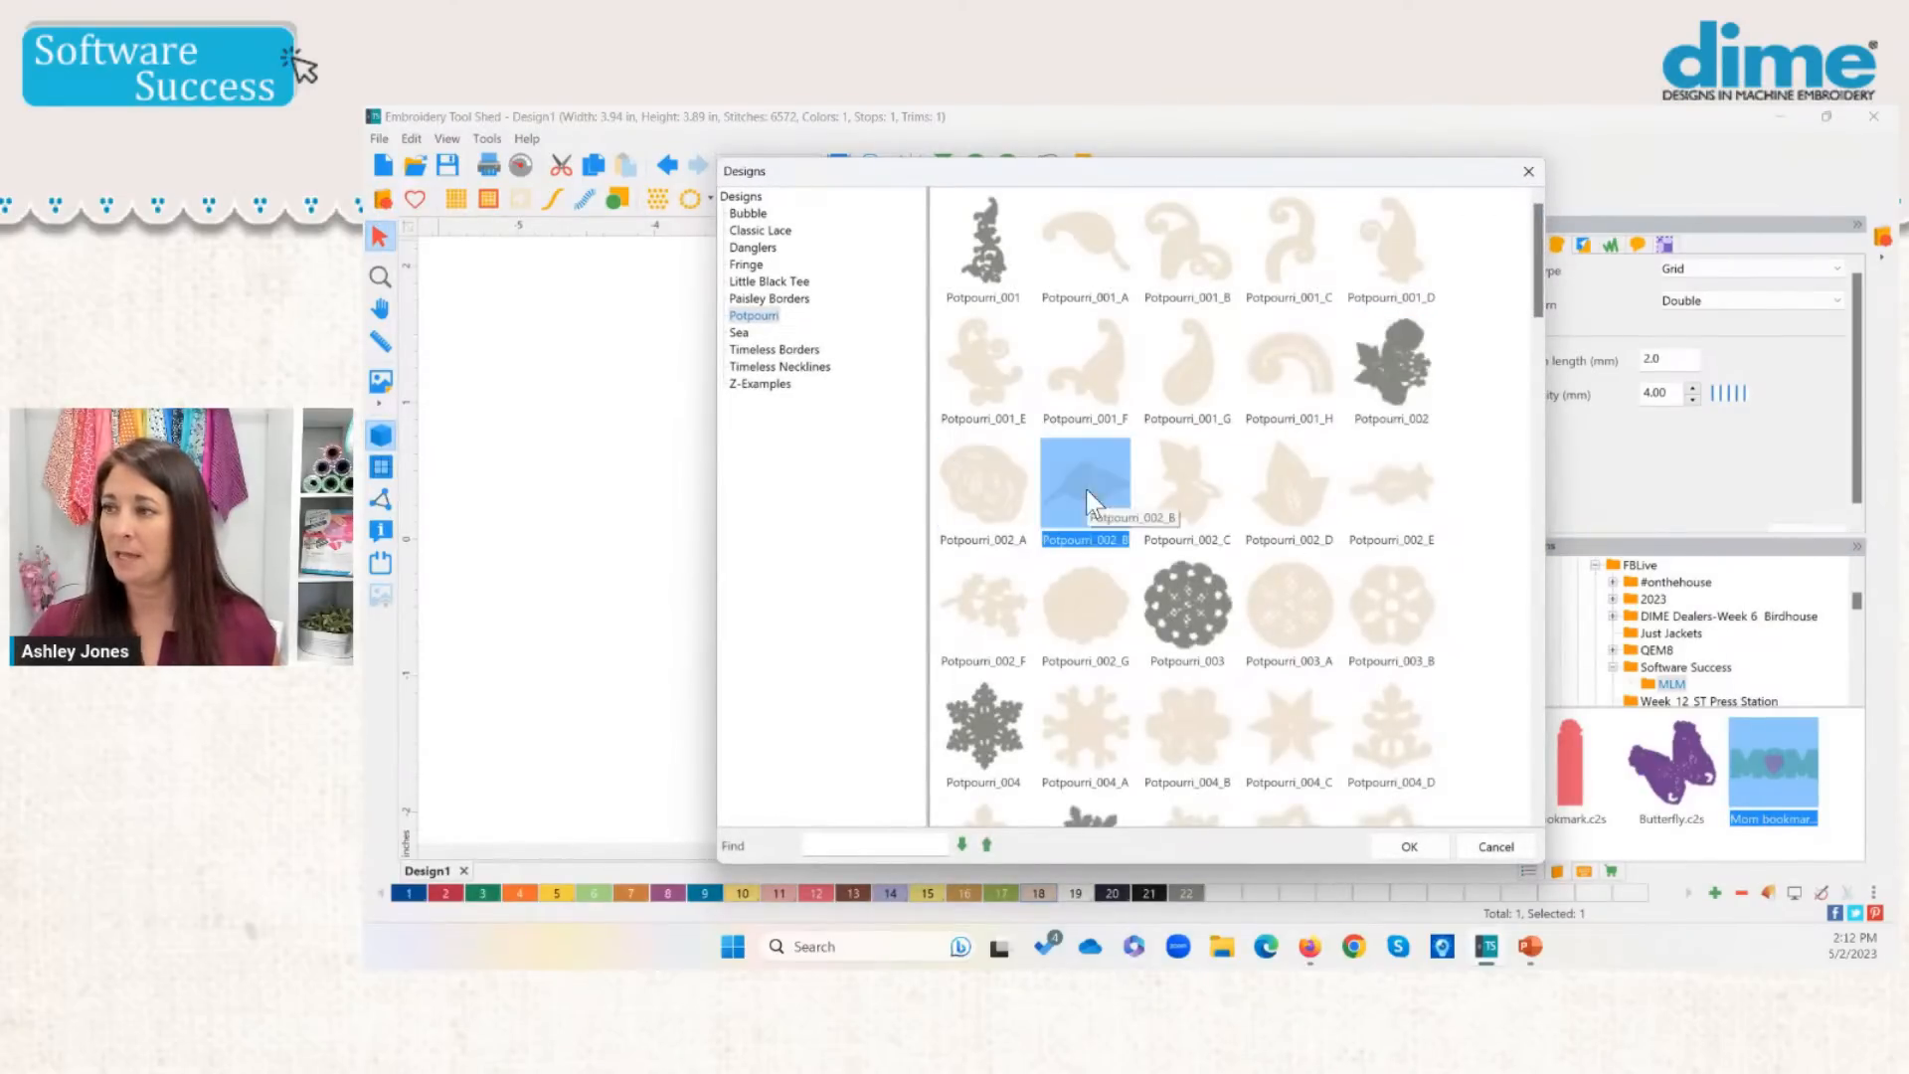
left_click(1179, 484)
left_click(1275, 503)
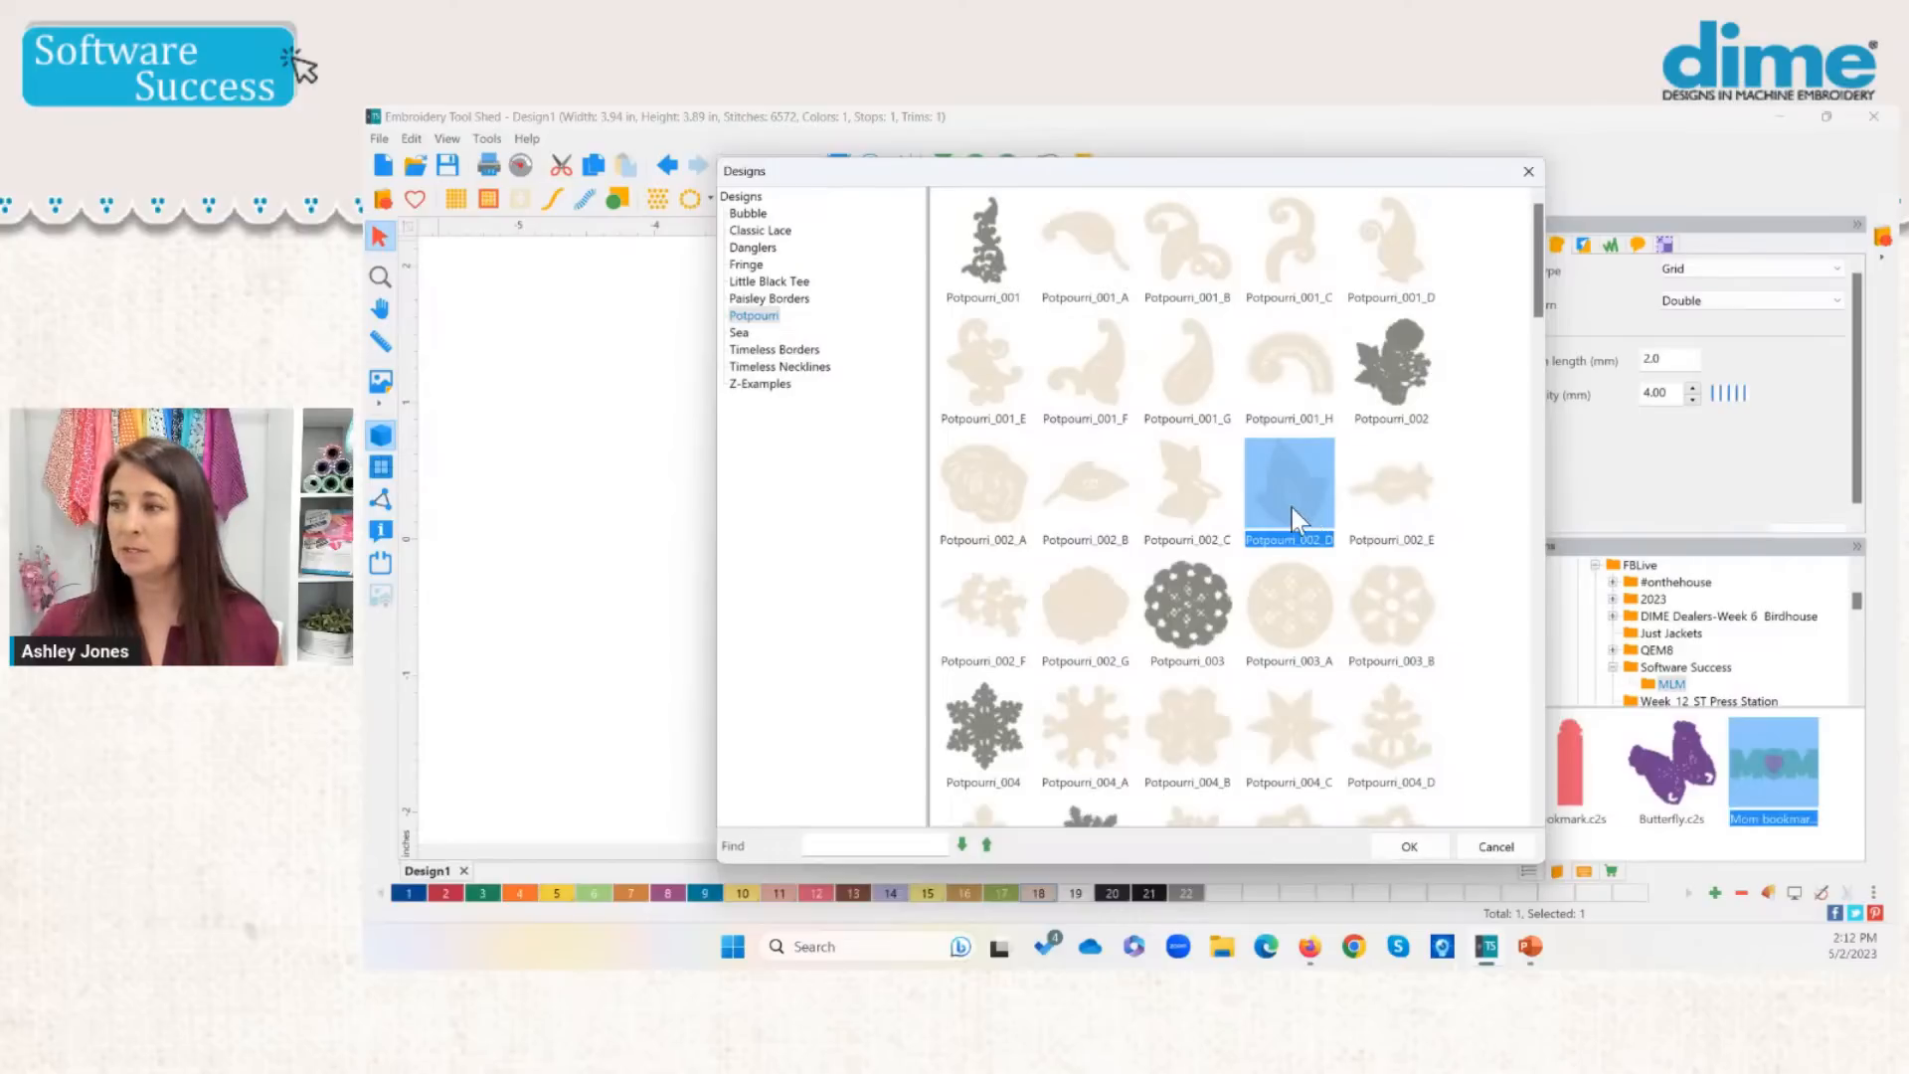
left_click(1191, 487)
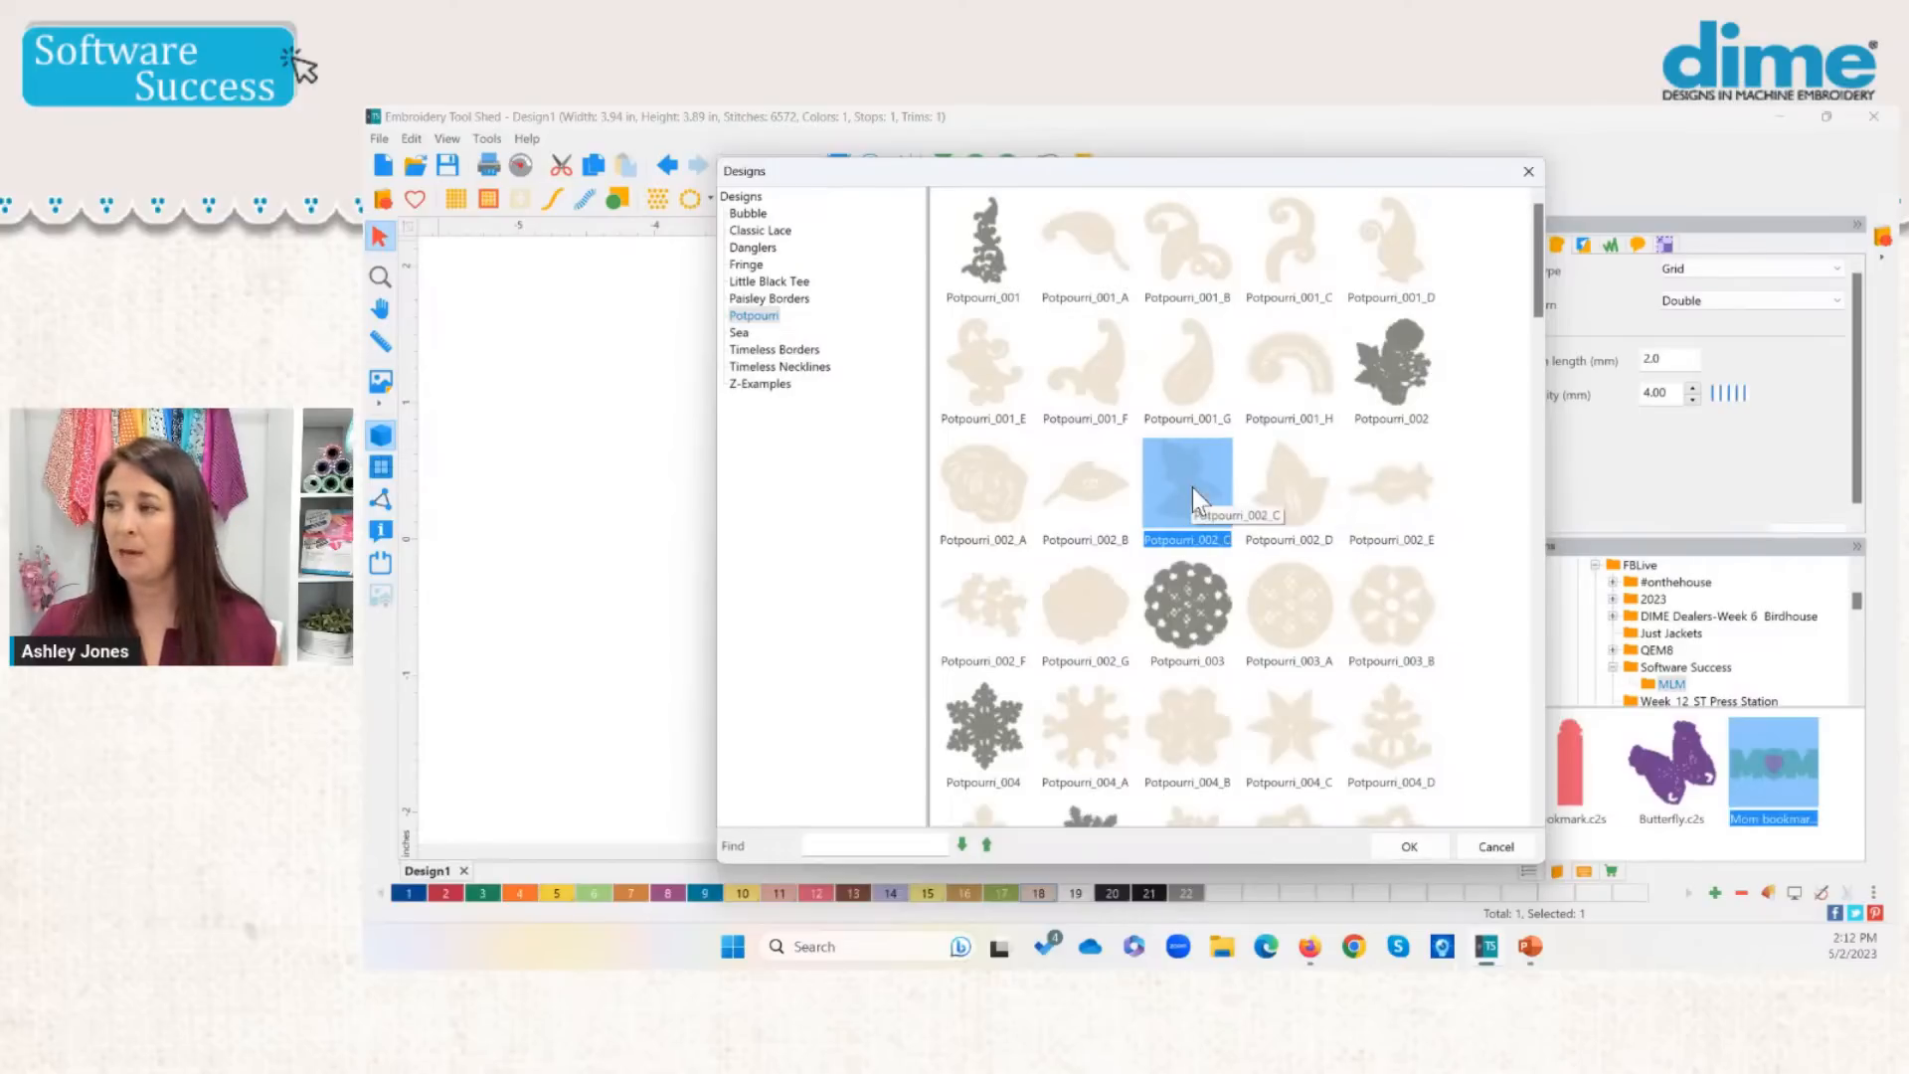
left_click(1400, 370)
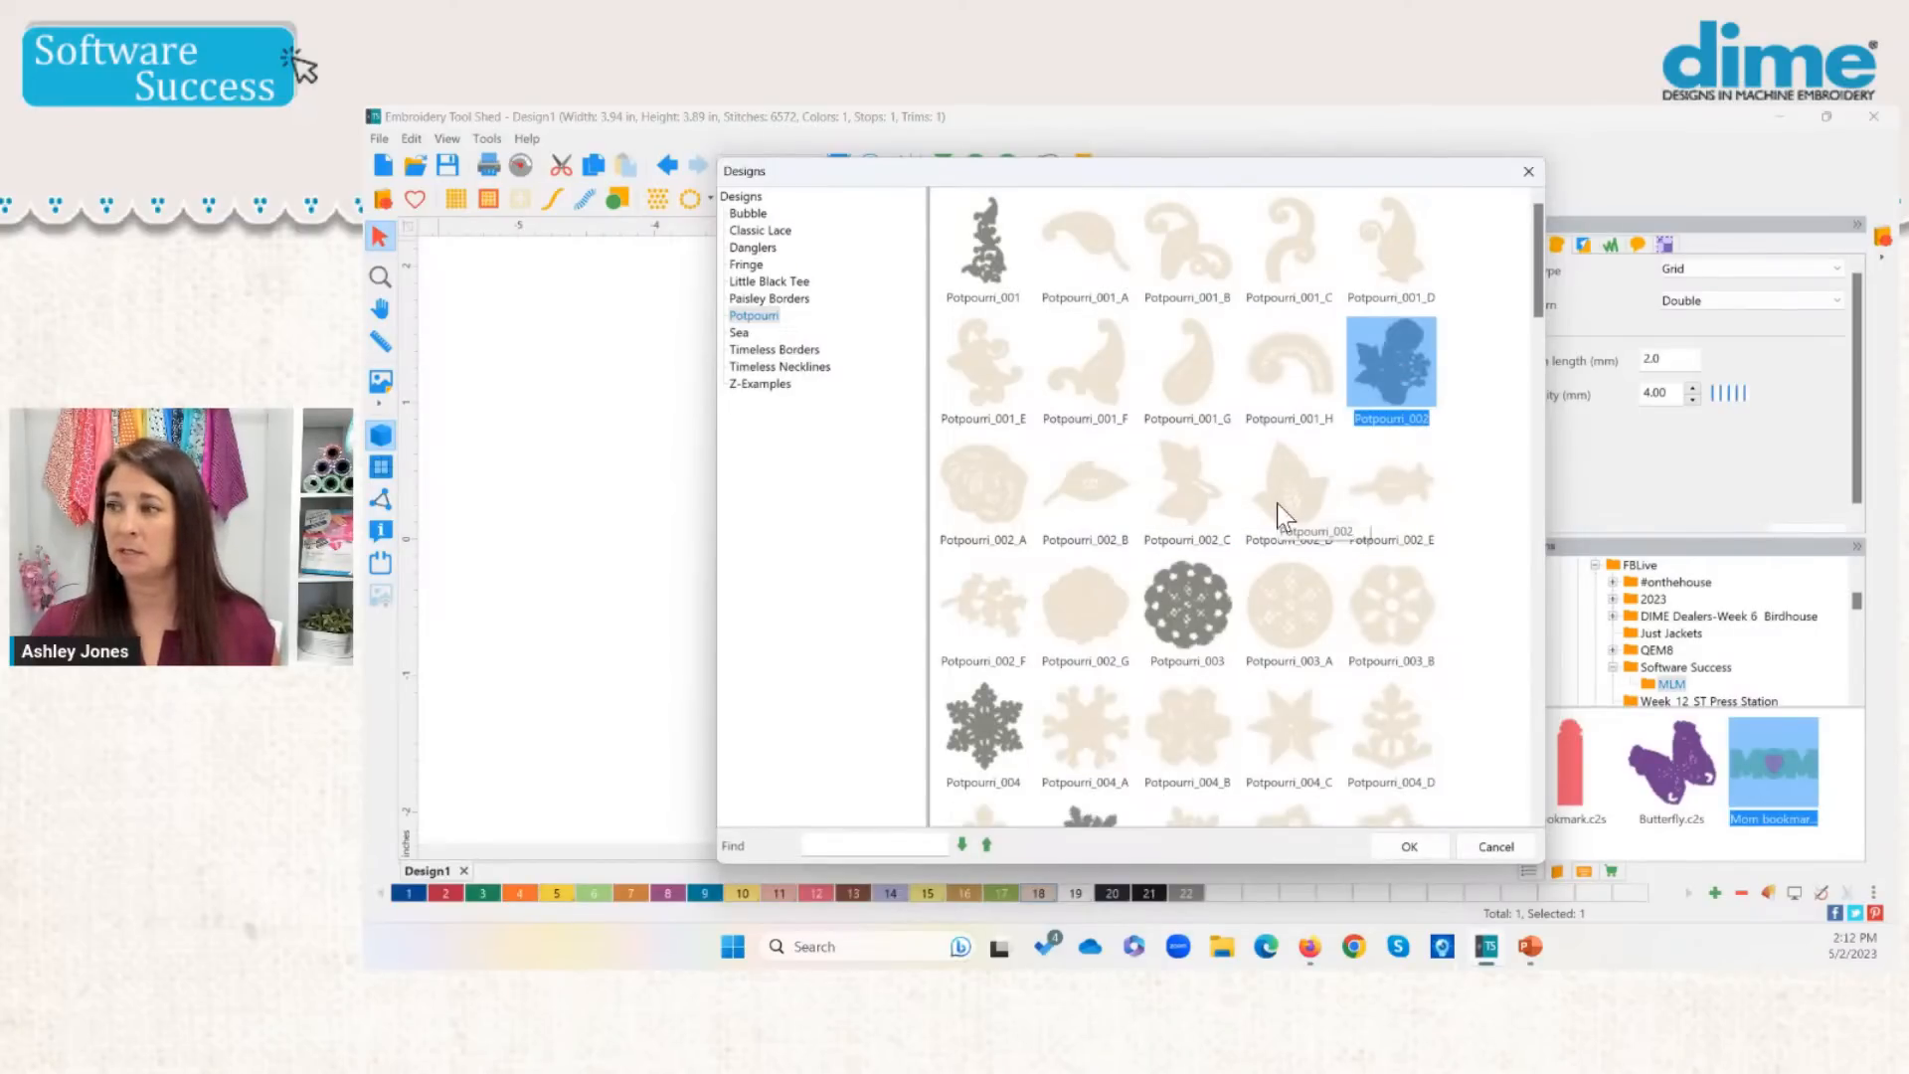
left_click(1187, 606)
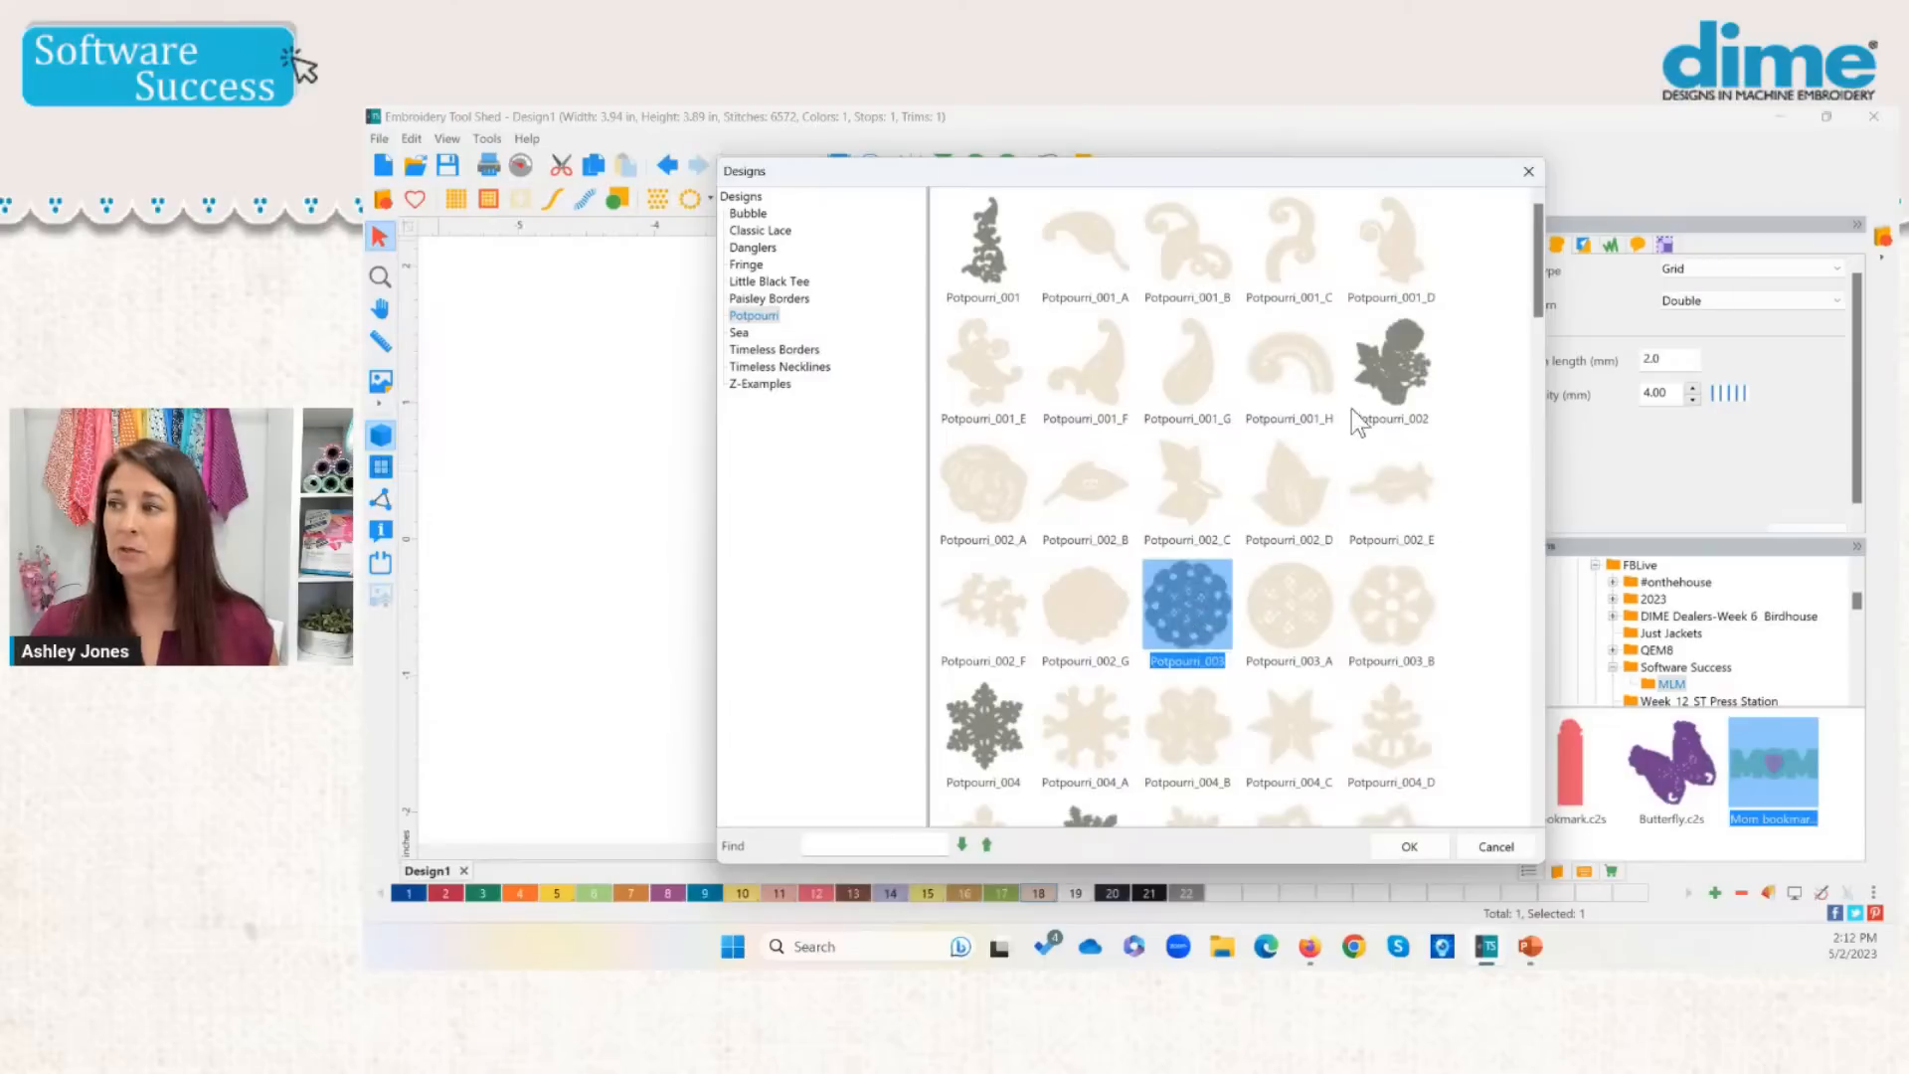
left_click(1350, 409)
left_click(1193, 610)
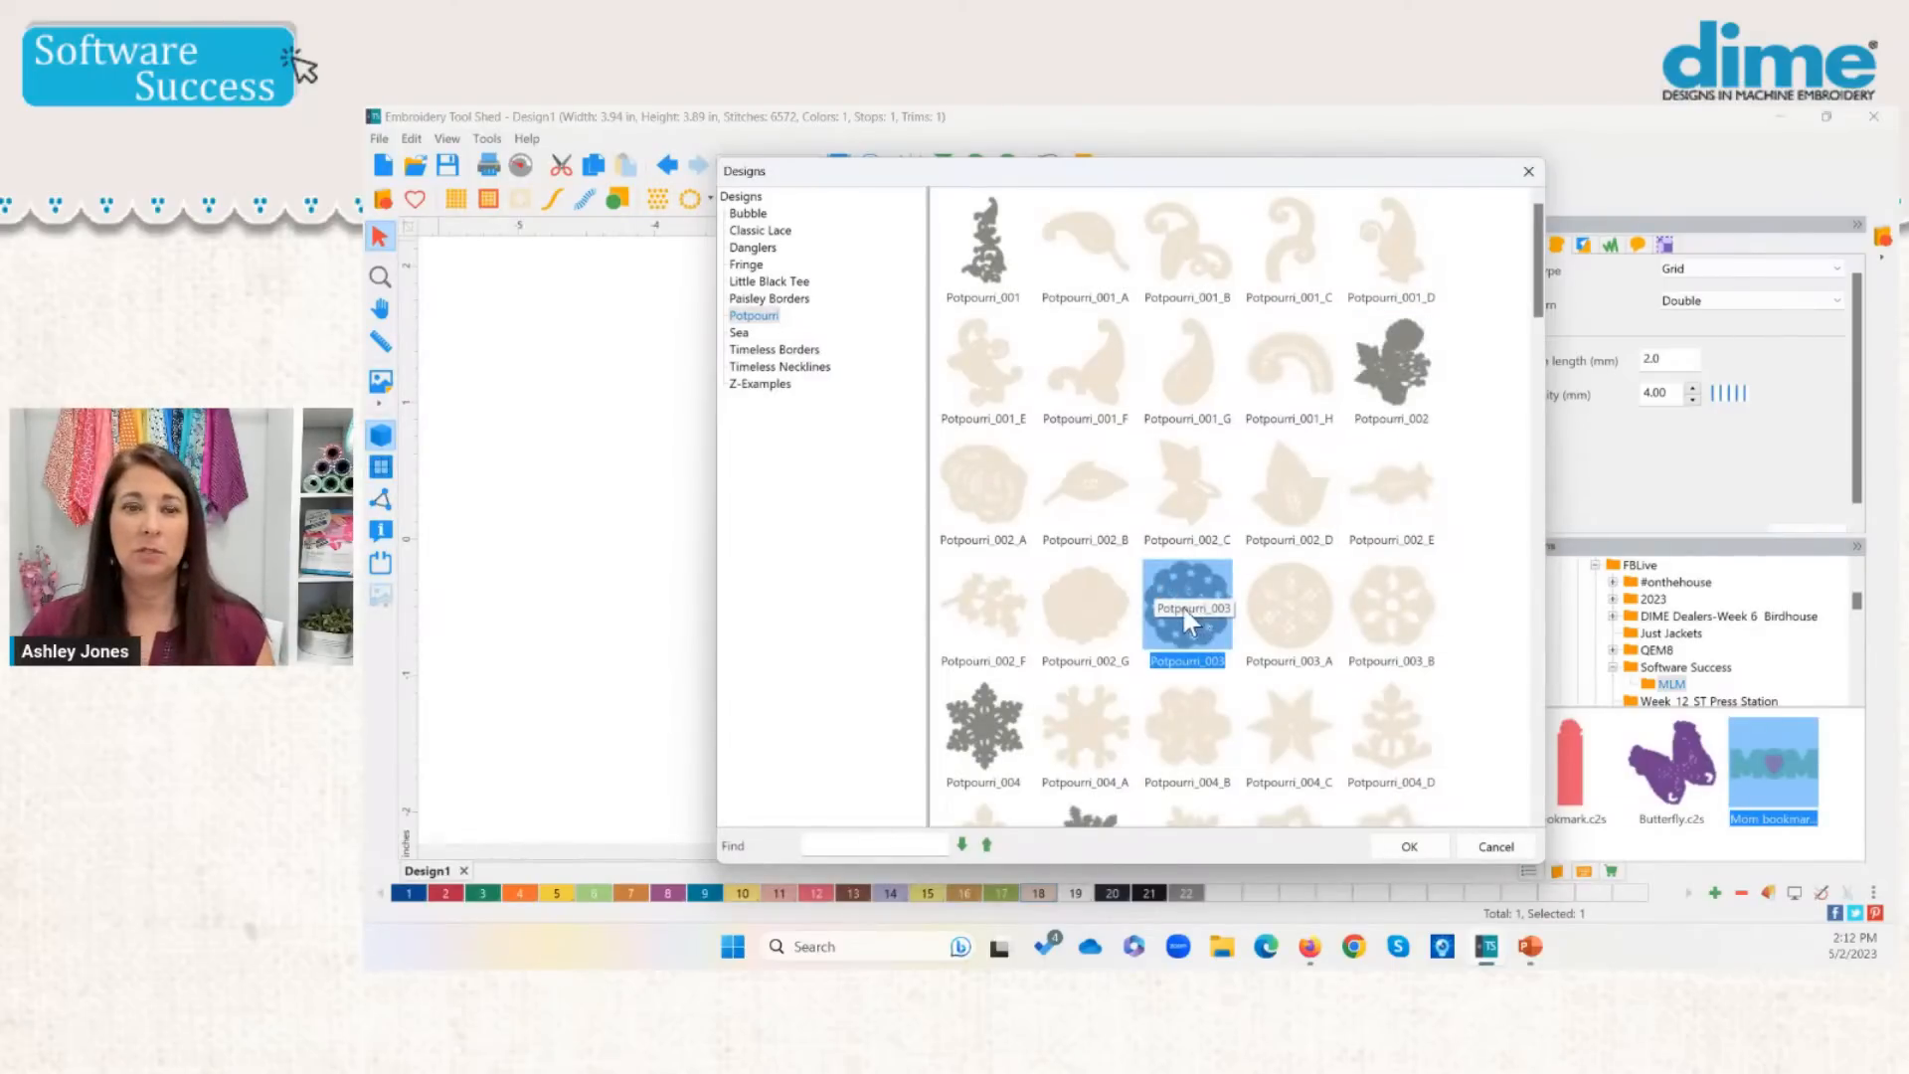
Step: Show the contents of the library's top-level Designs folder in File Explorer
right_click(746, 198)
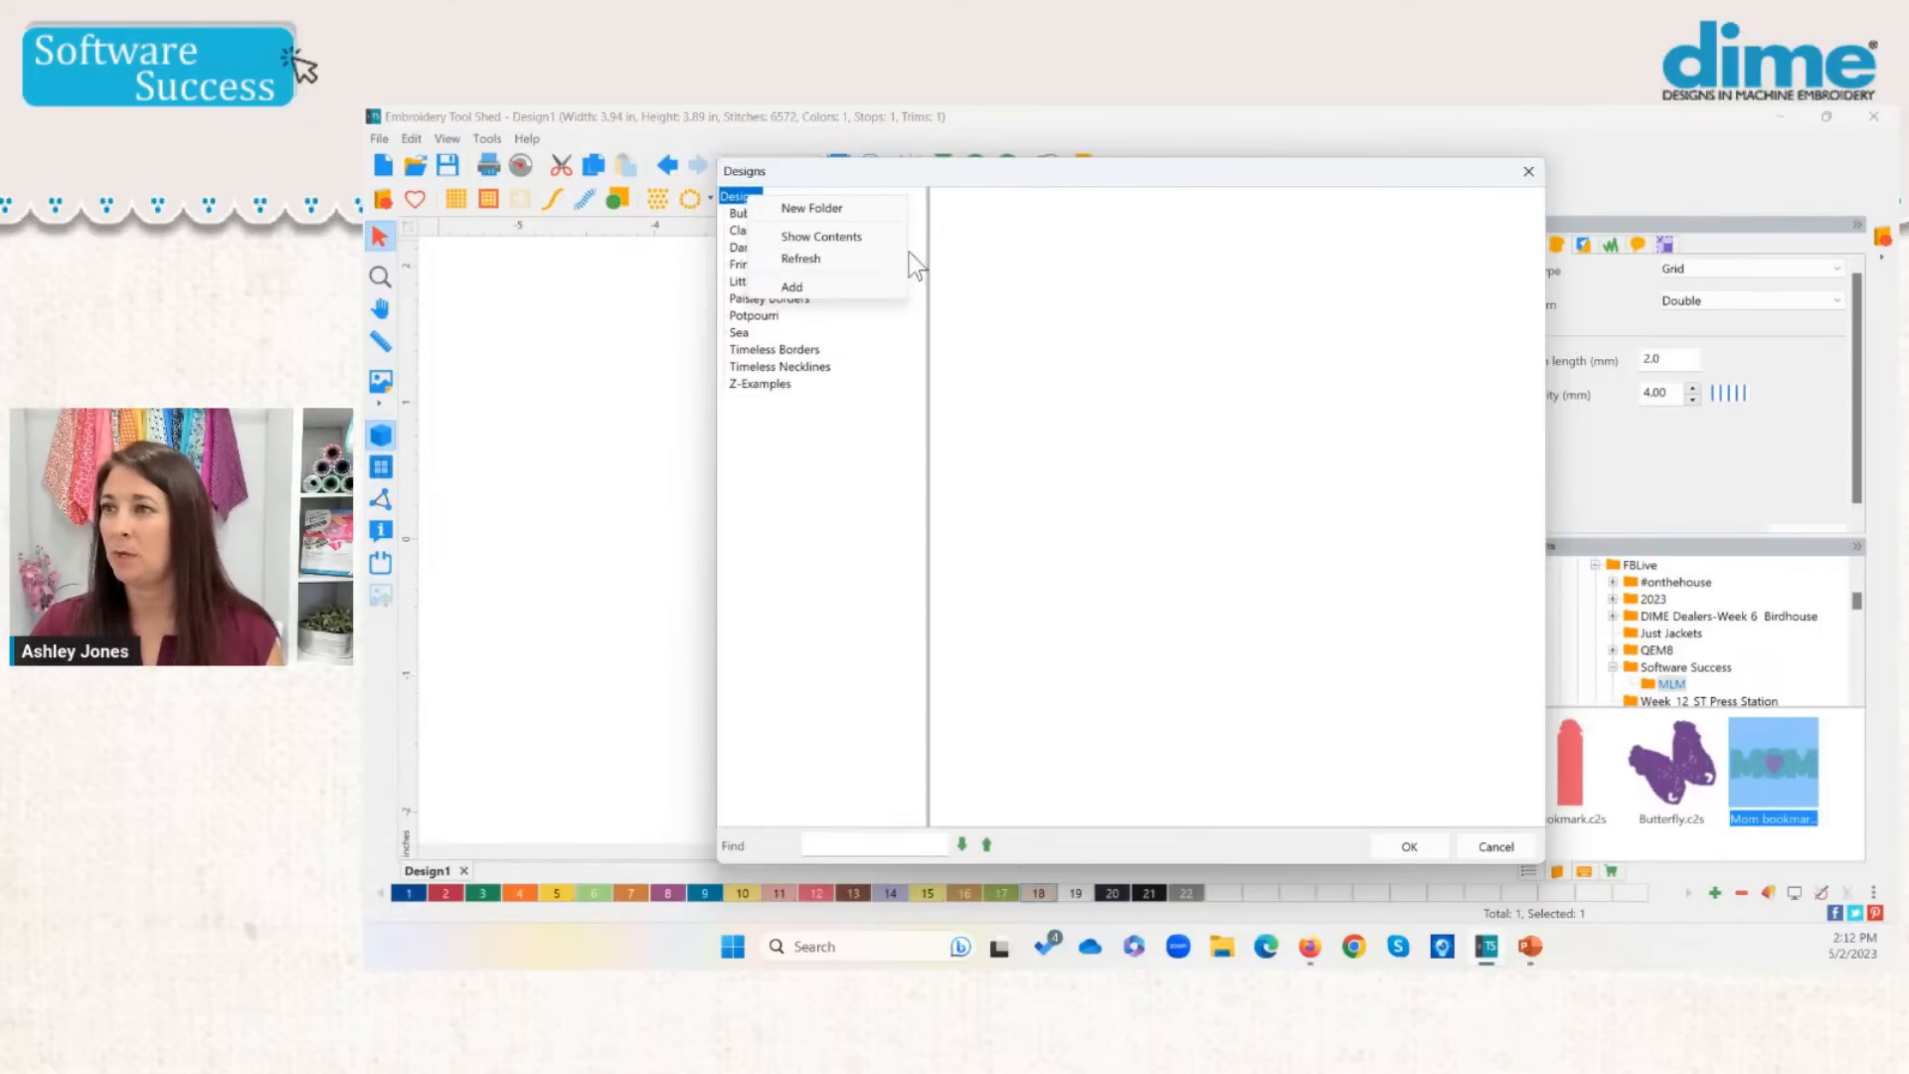
left_click(753, 315)
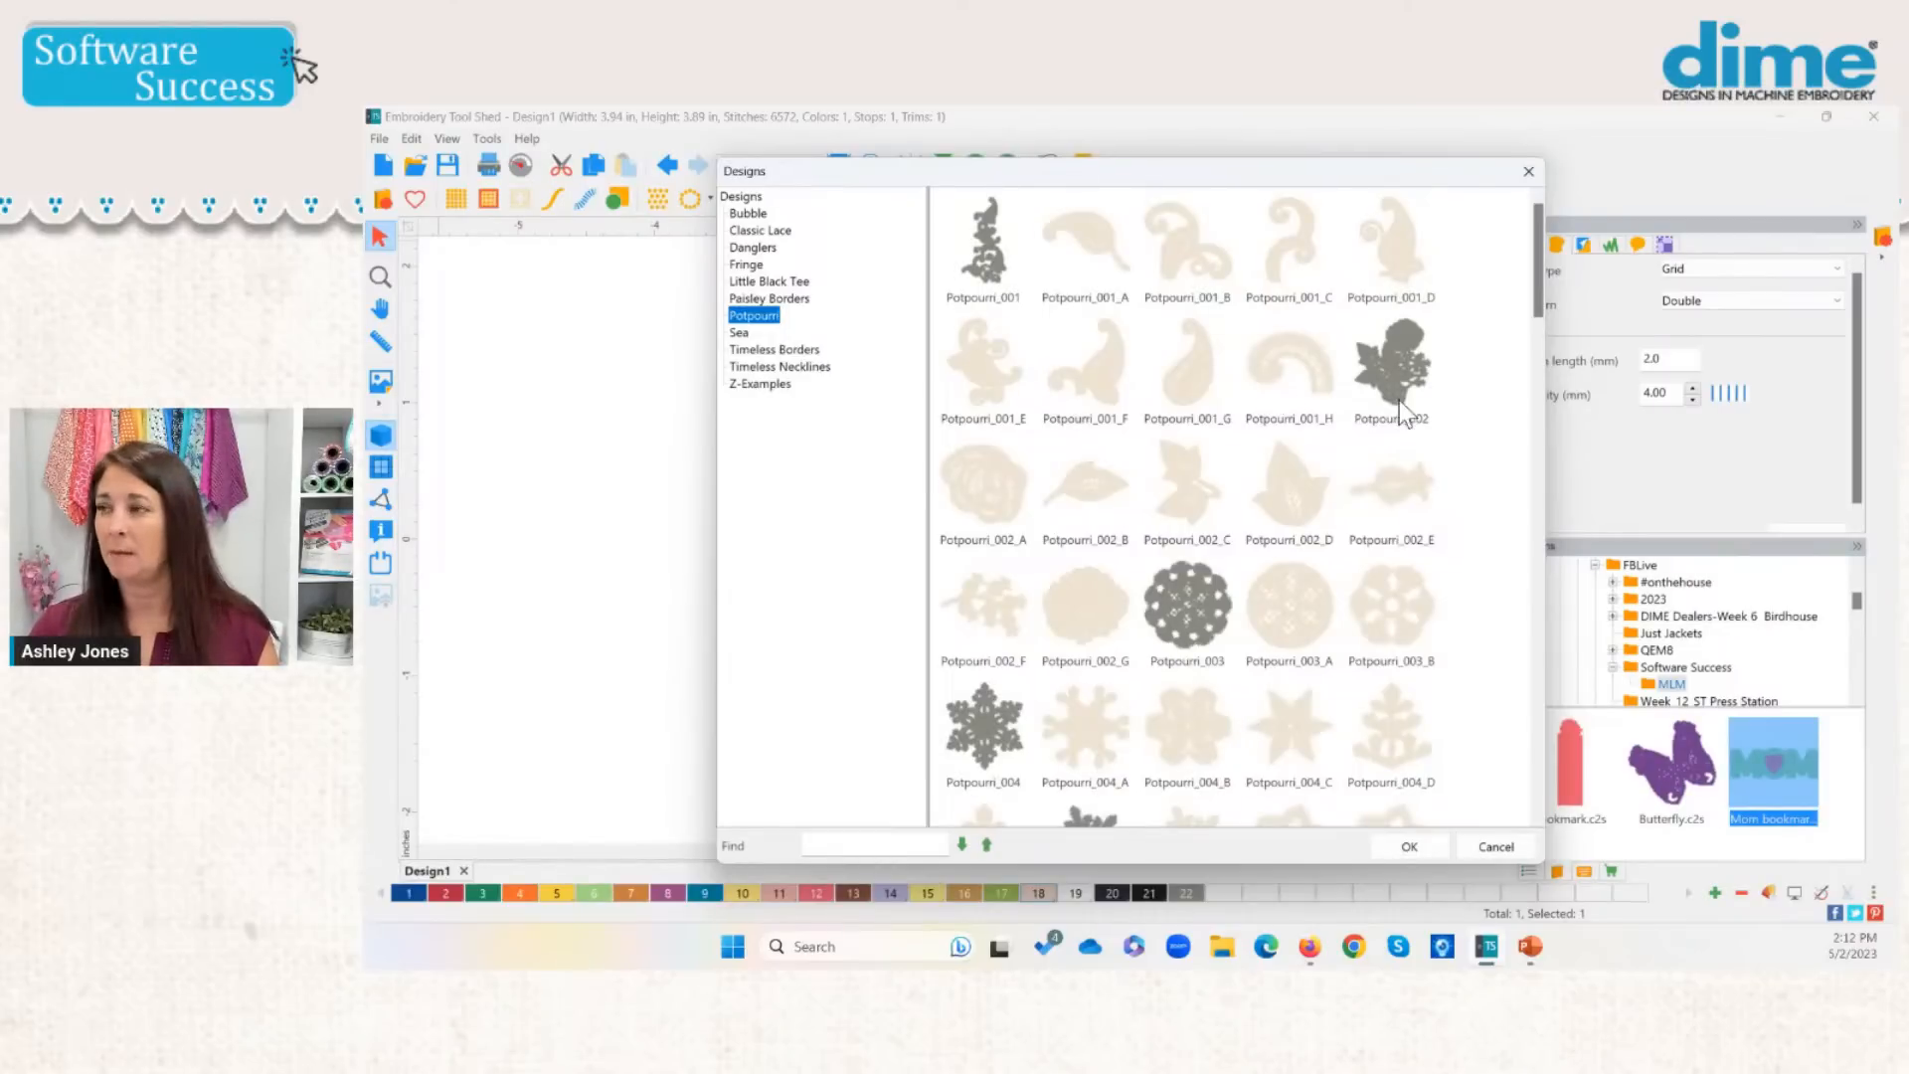
left_click(740, 197)
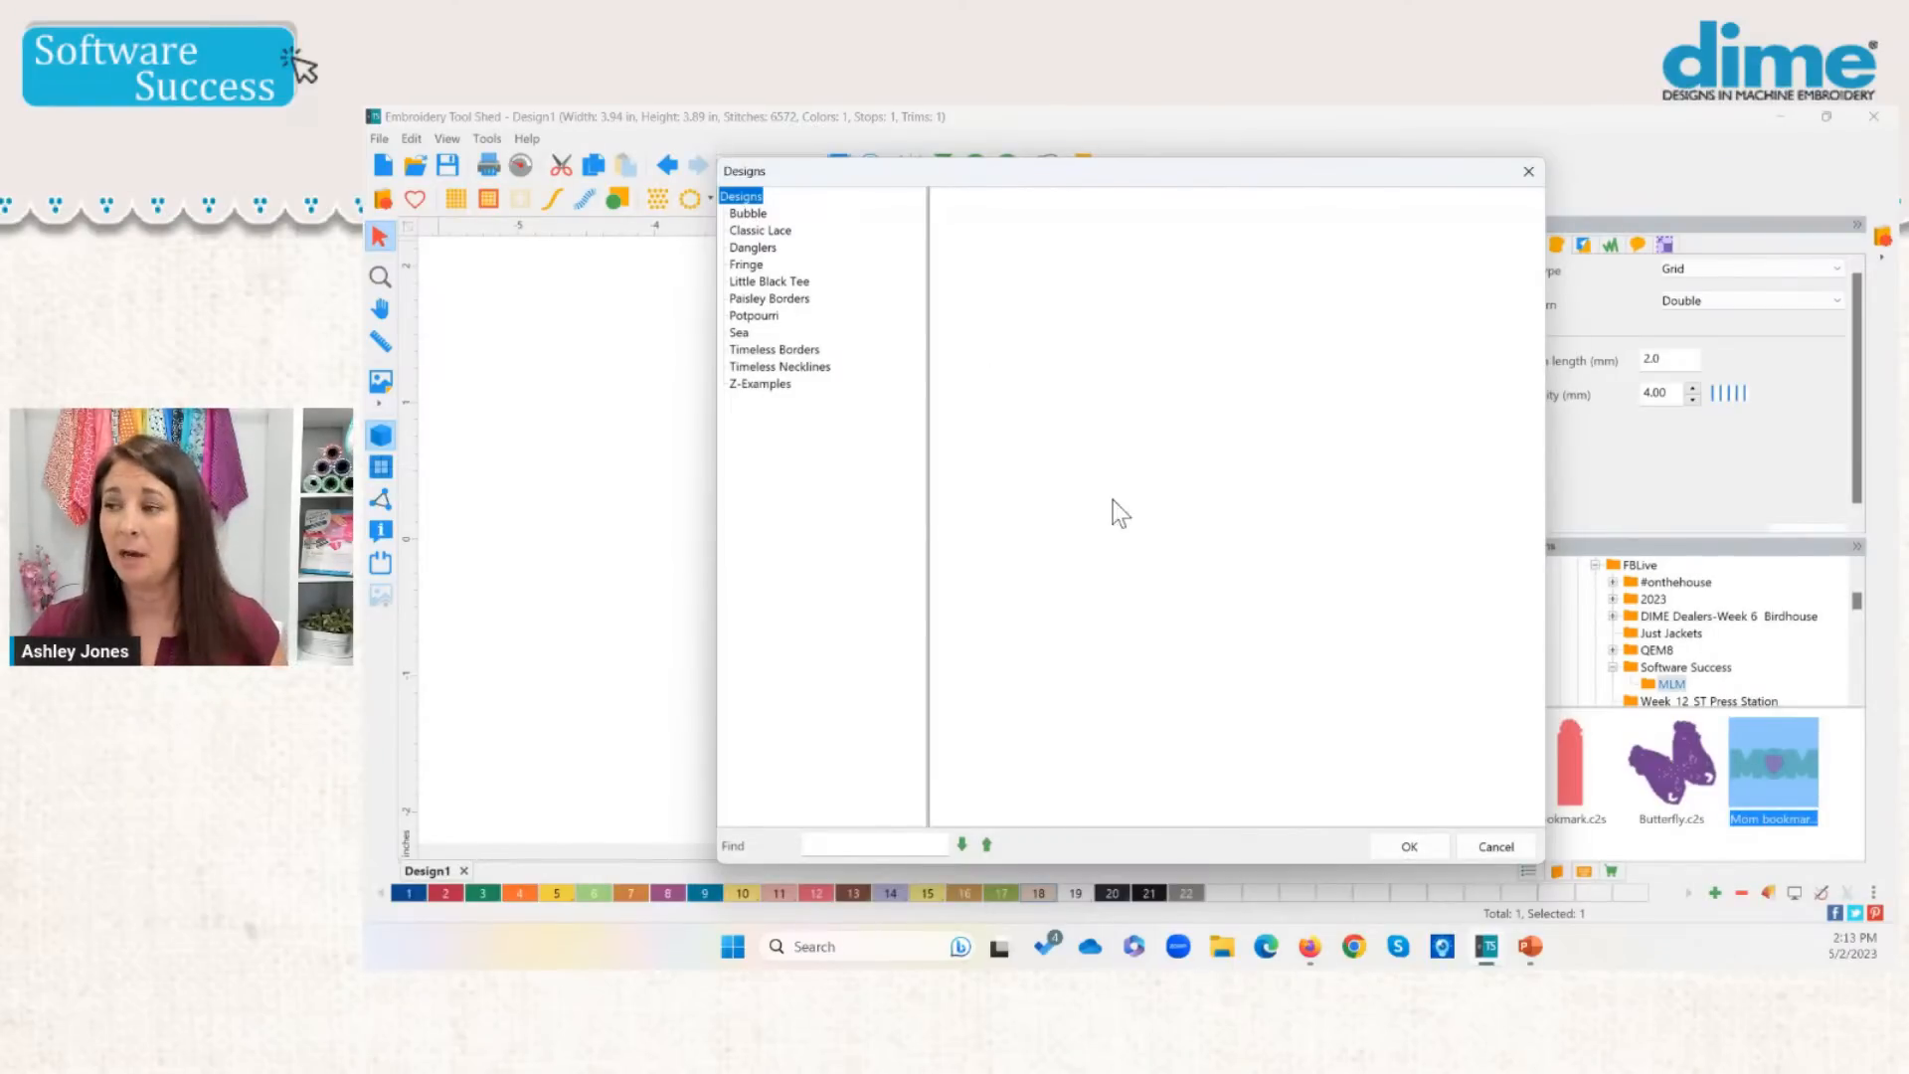
right_click(741, 202)
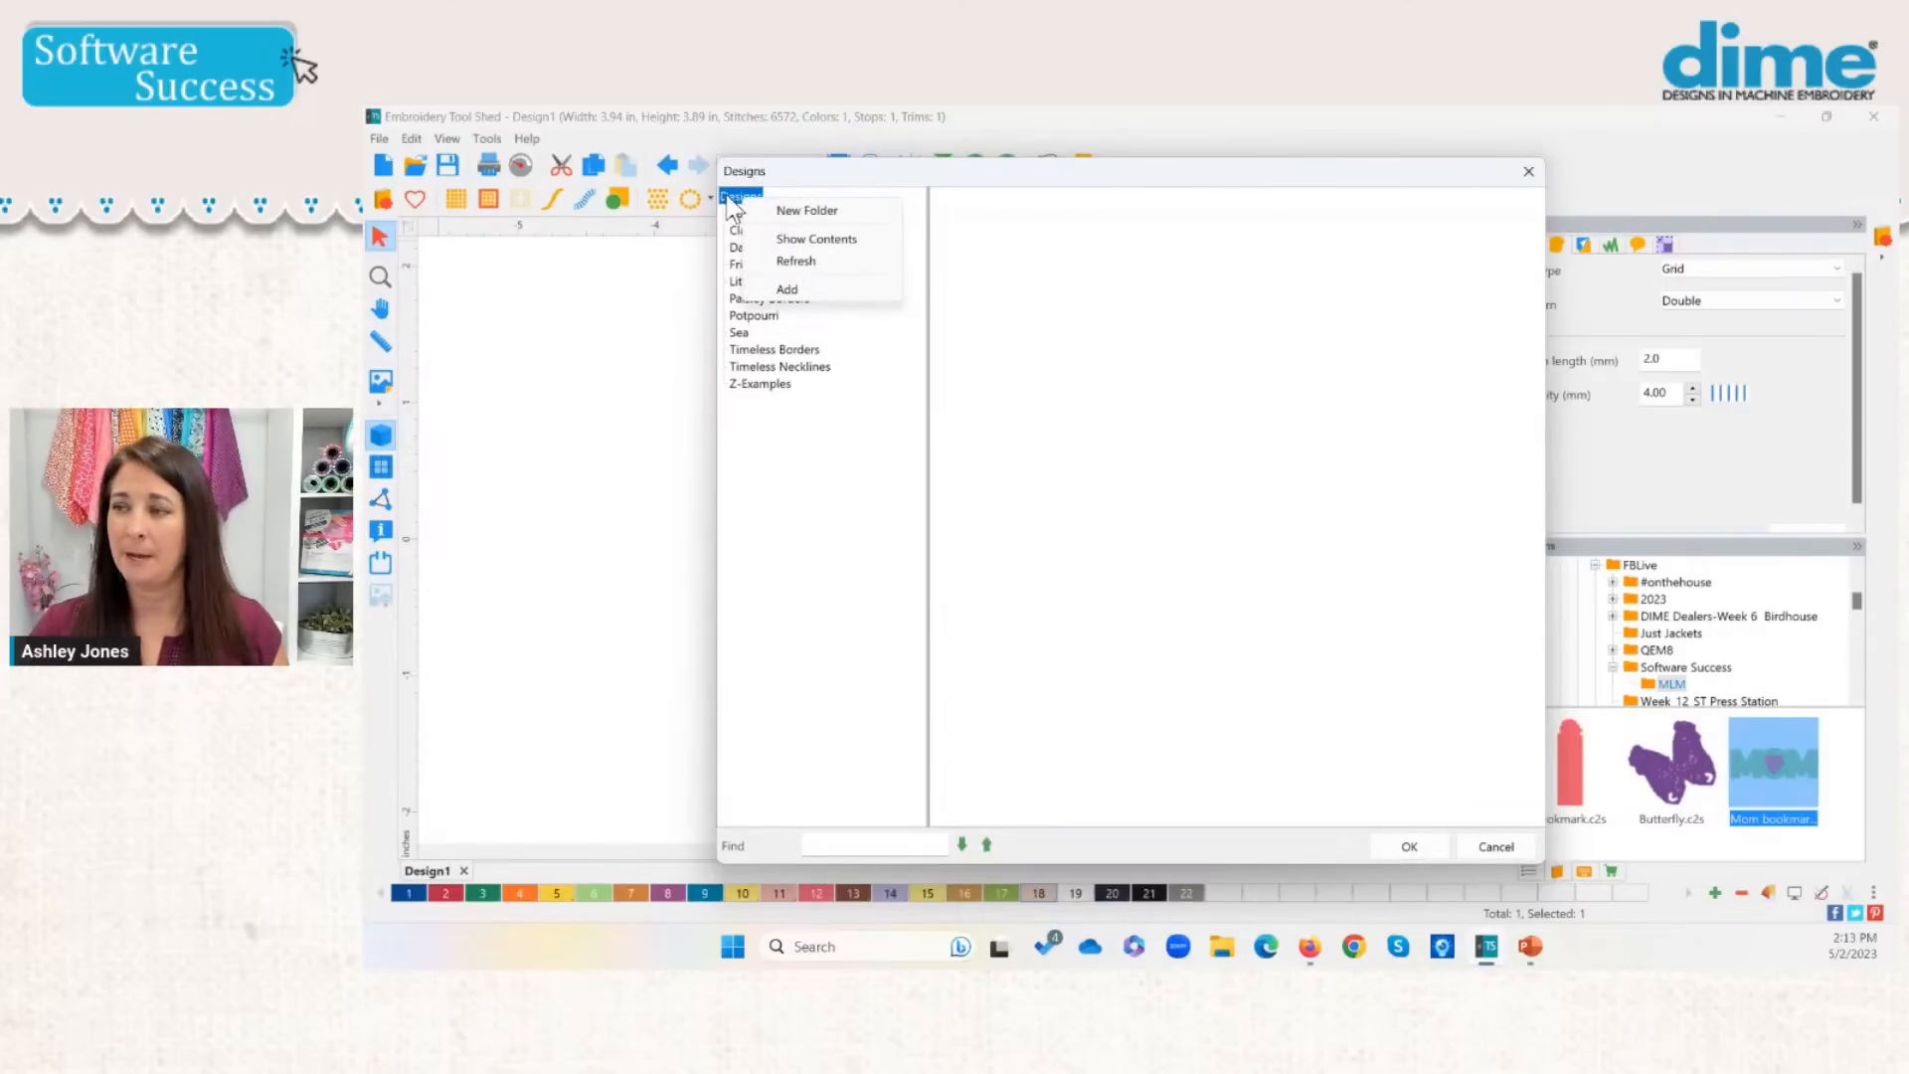
left_click(850, 243)
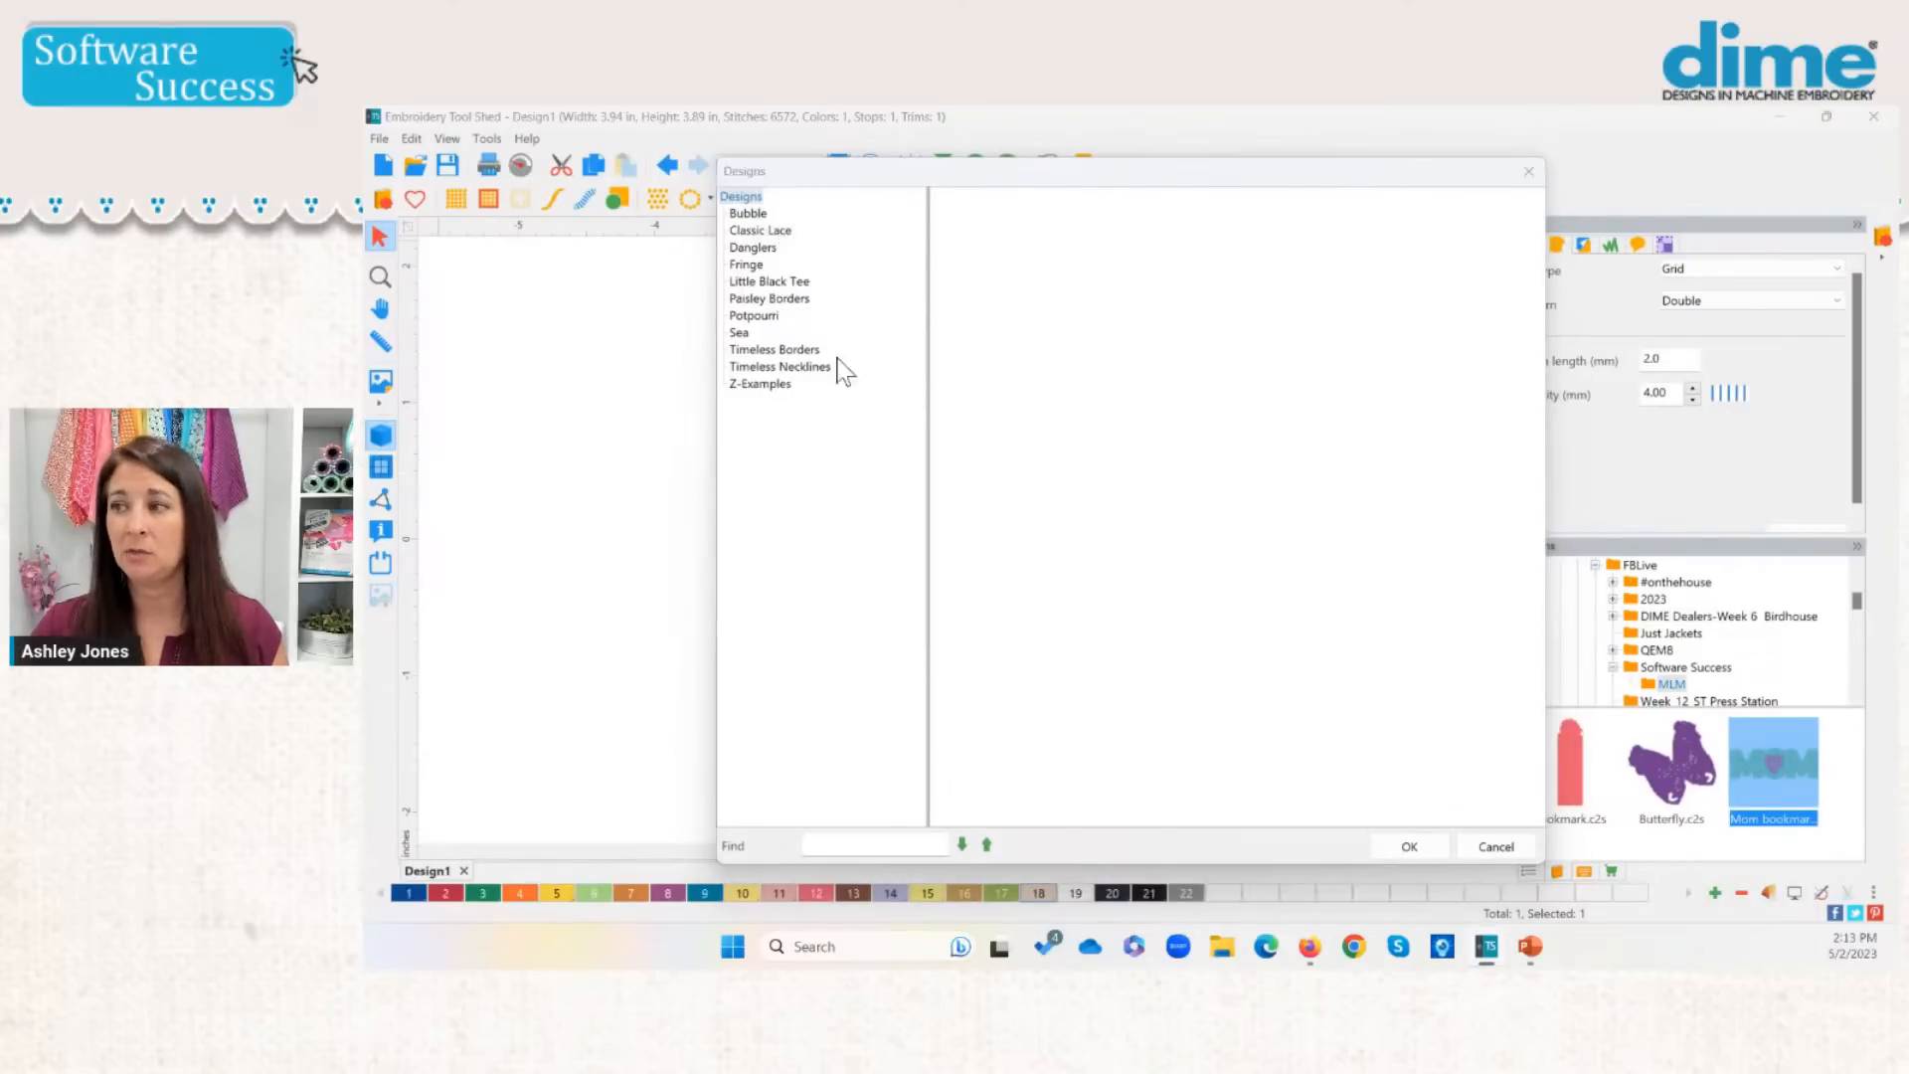
left_click_drag(366, 516, 1382, 110)
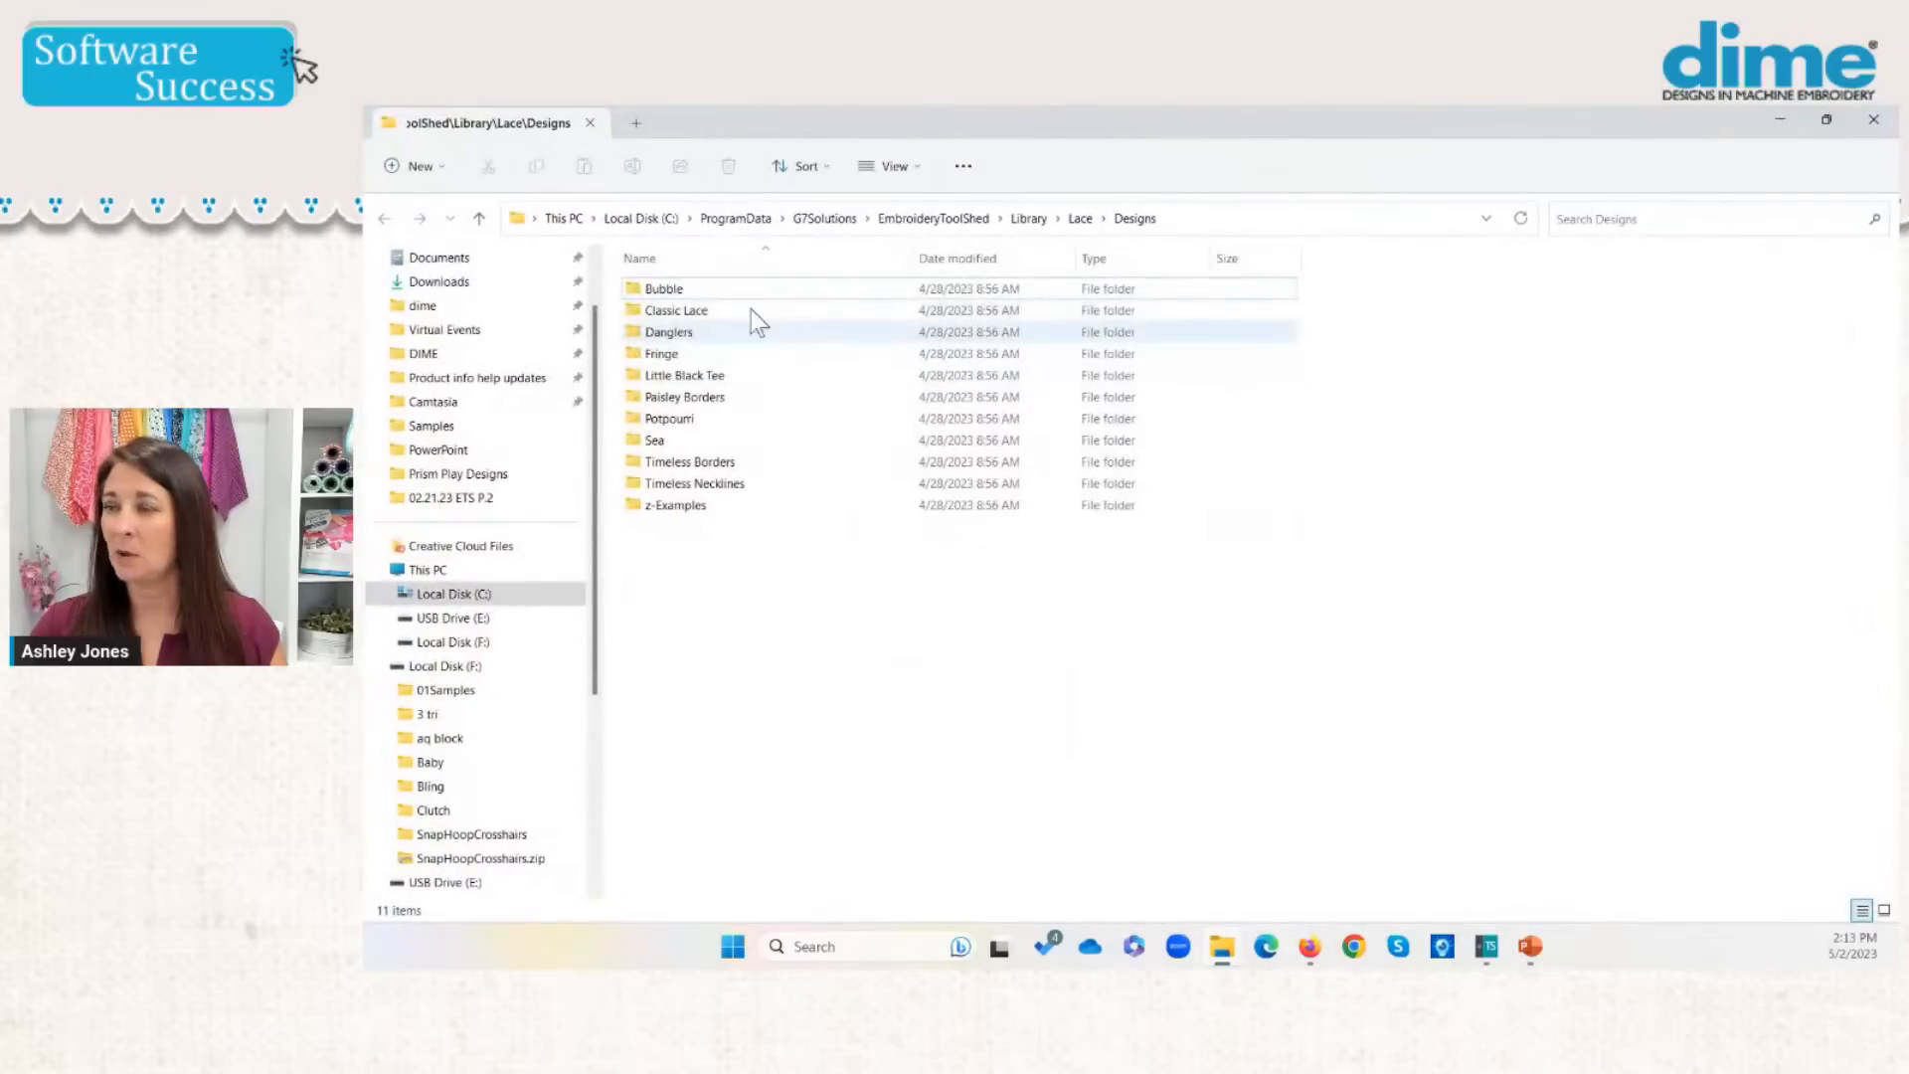
Step: Examine the Classic Lace folder's files as extra large icons, then close File Explorer
double_click(669, 312)
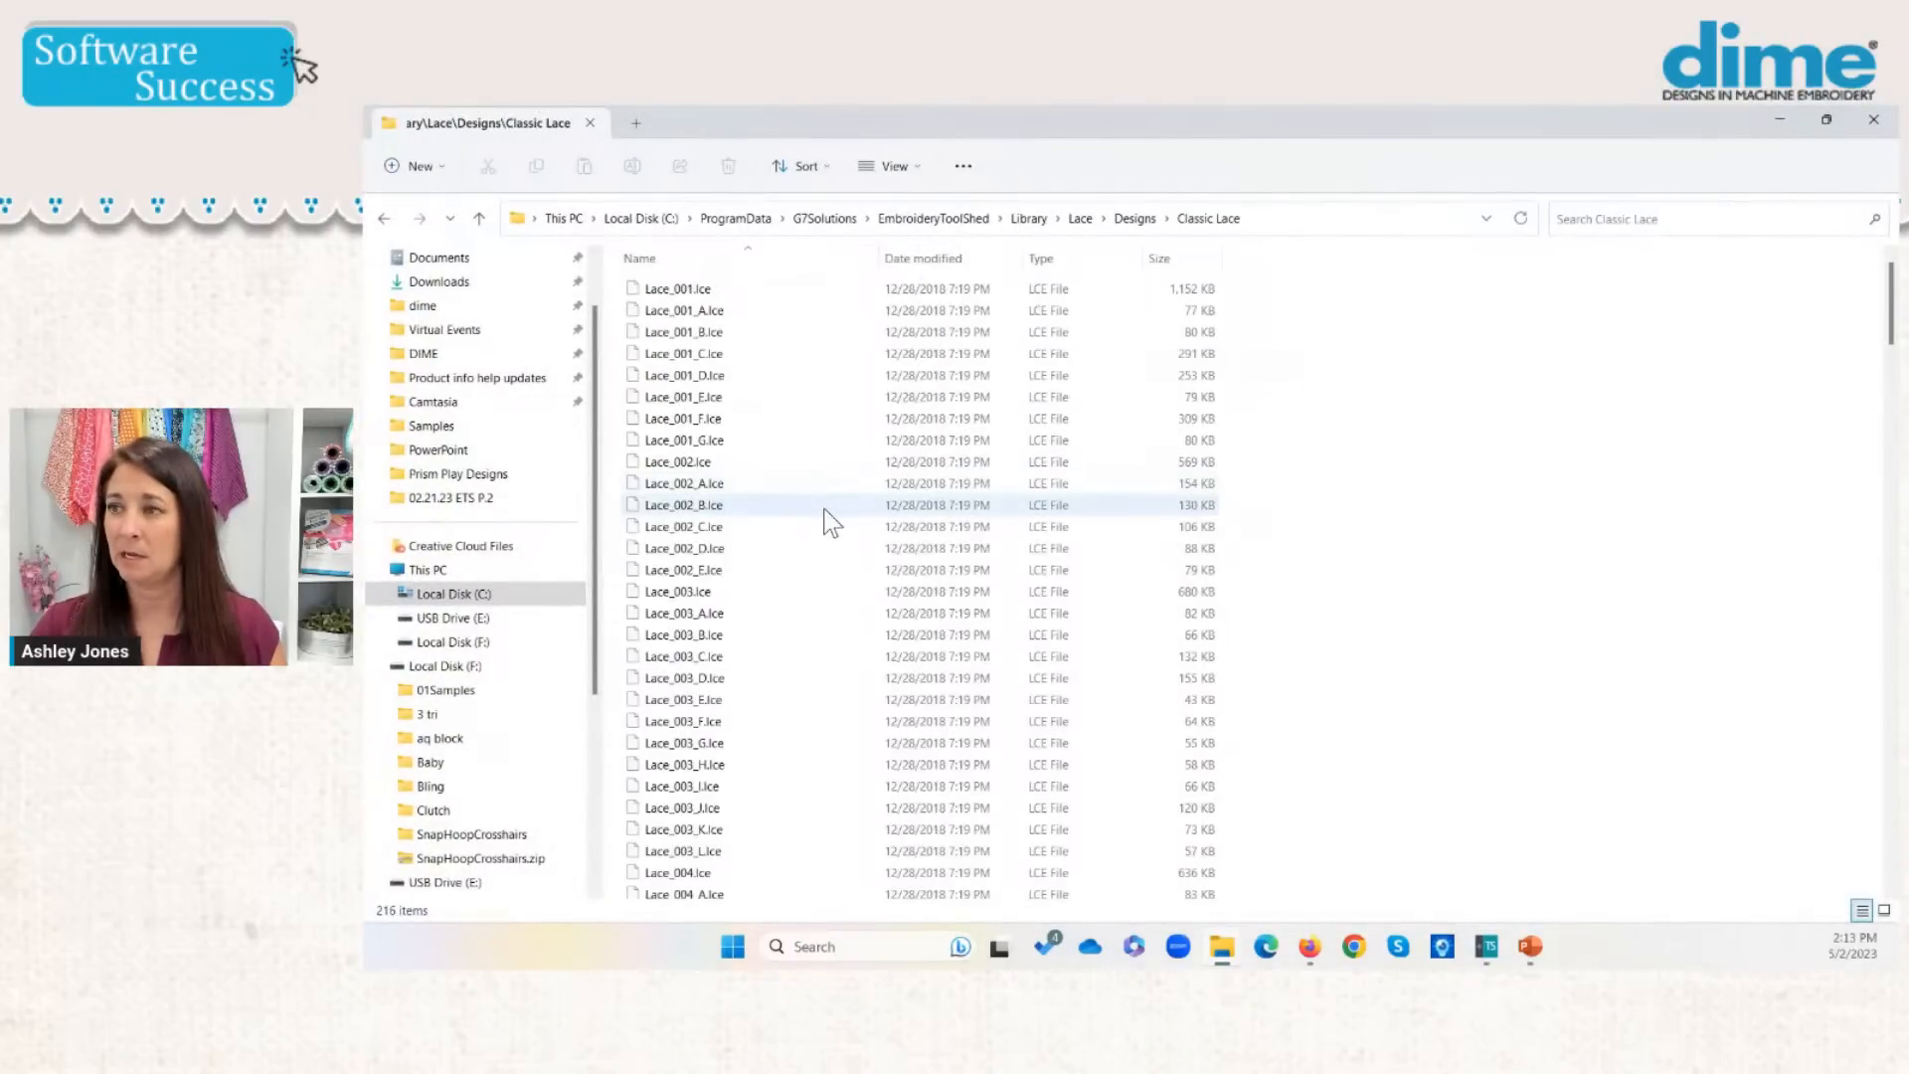
left_click(899, 171)
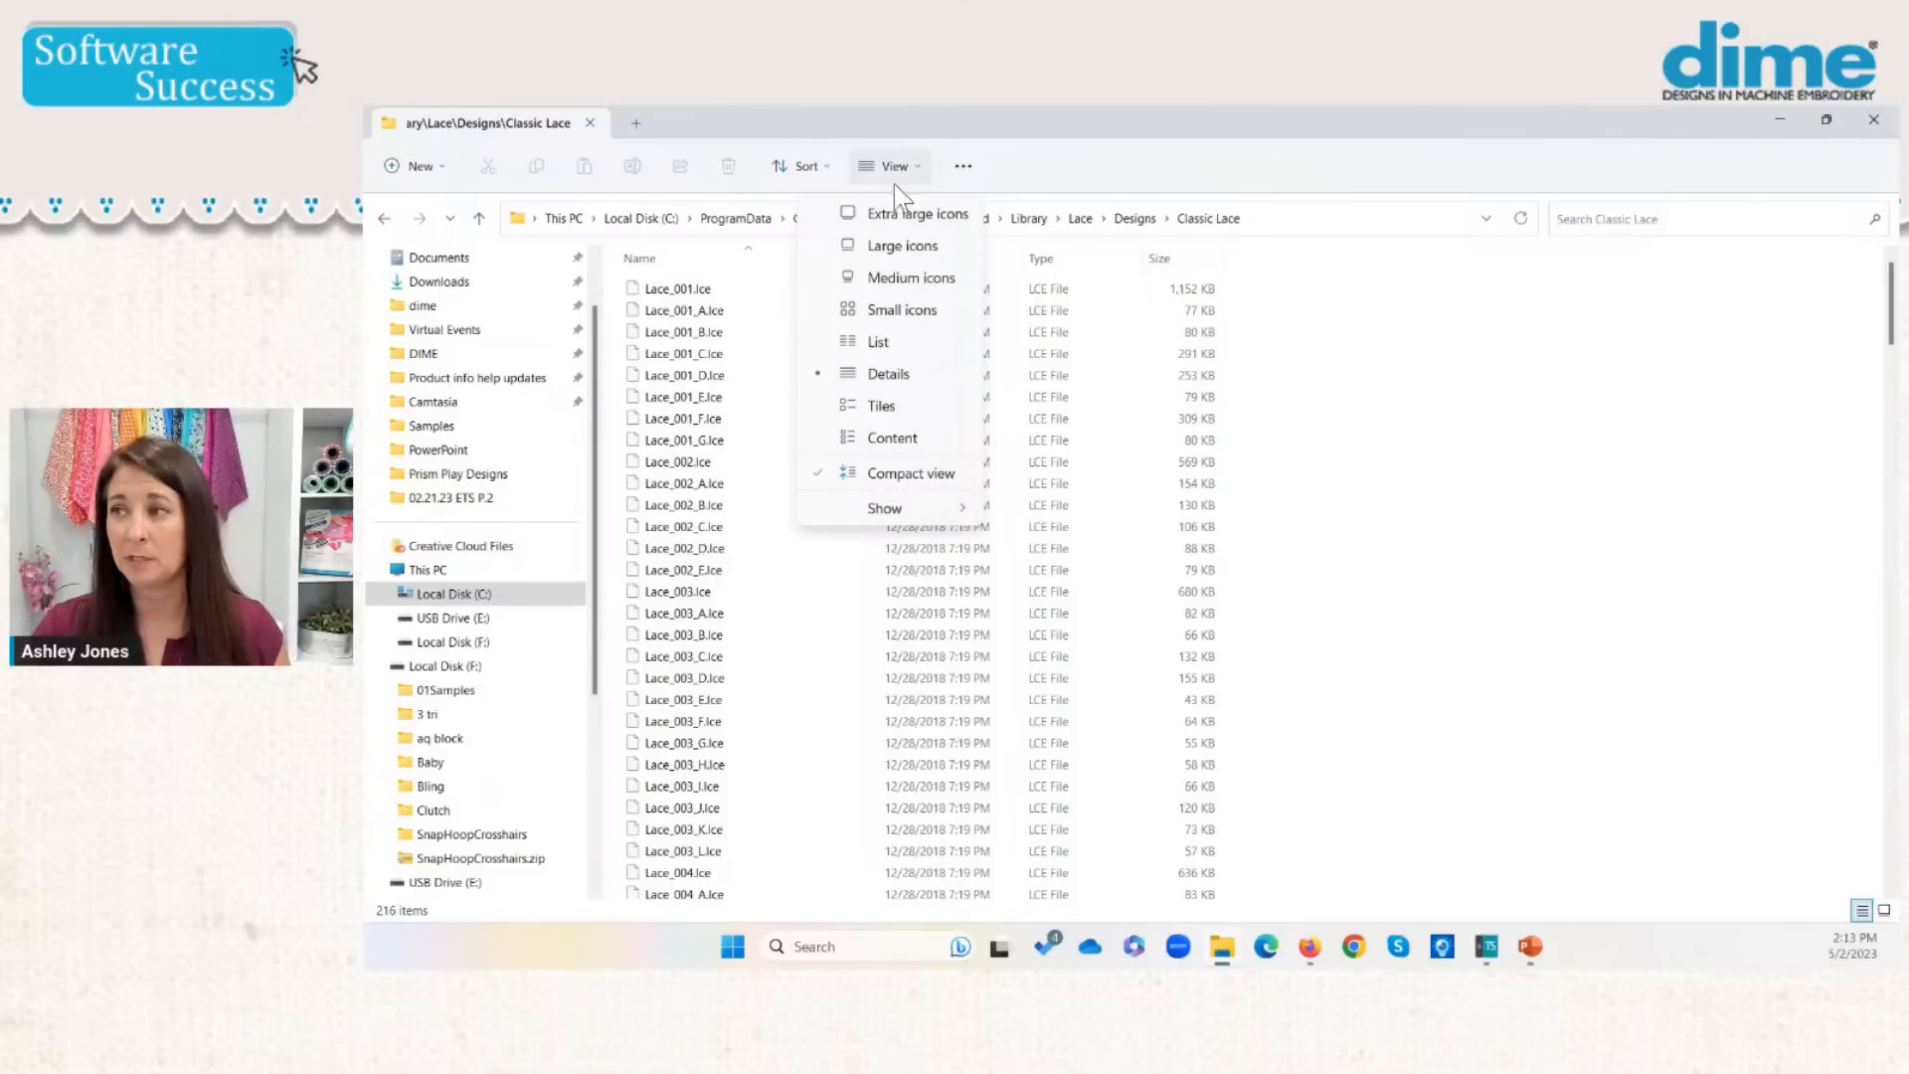
left_click(897, 223)
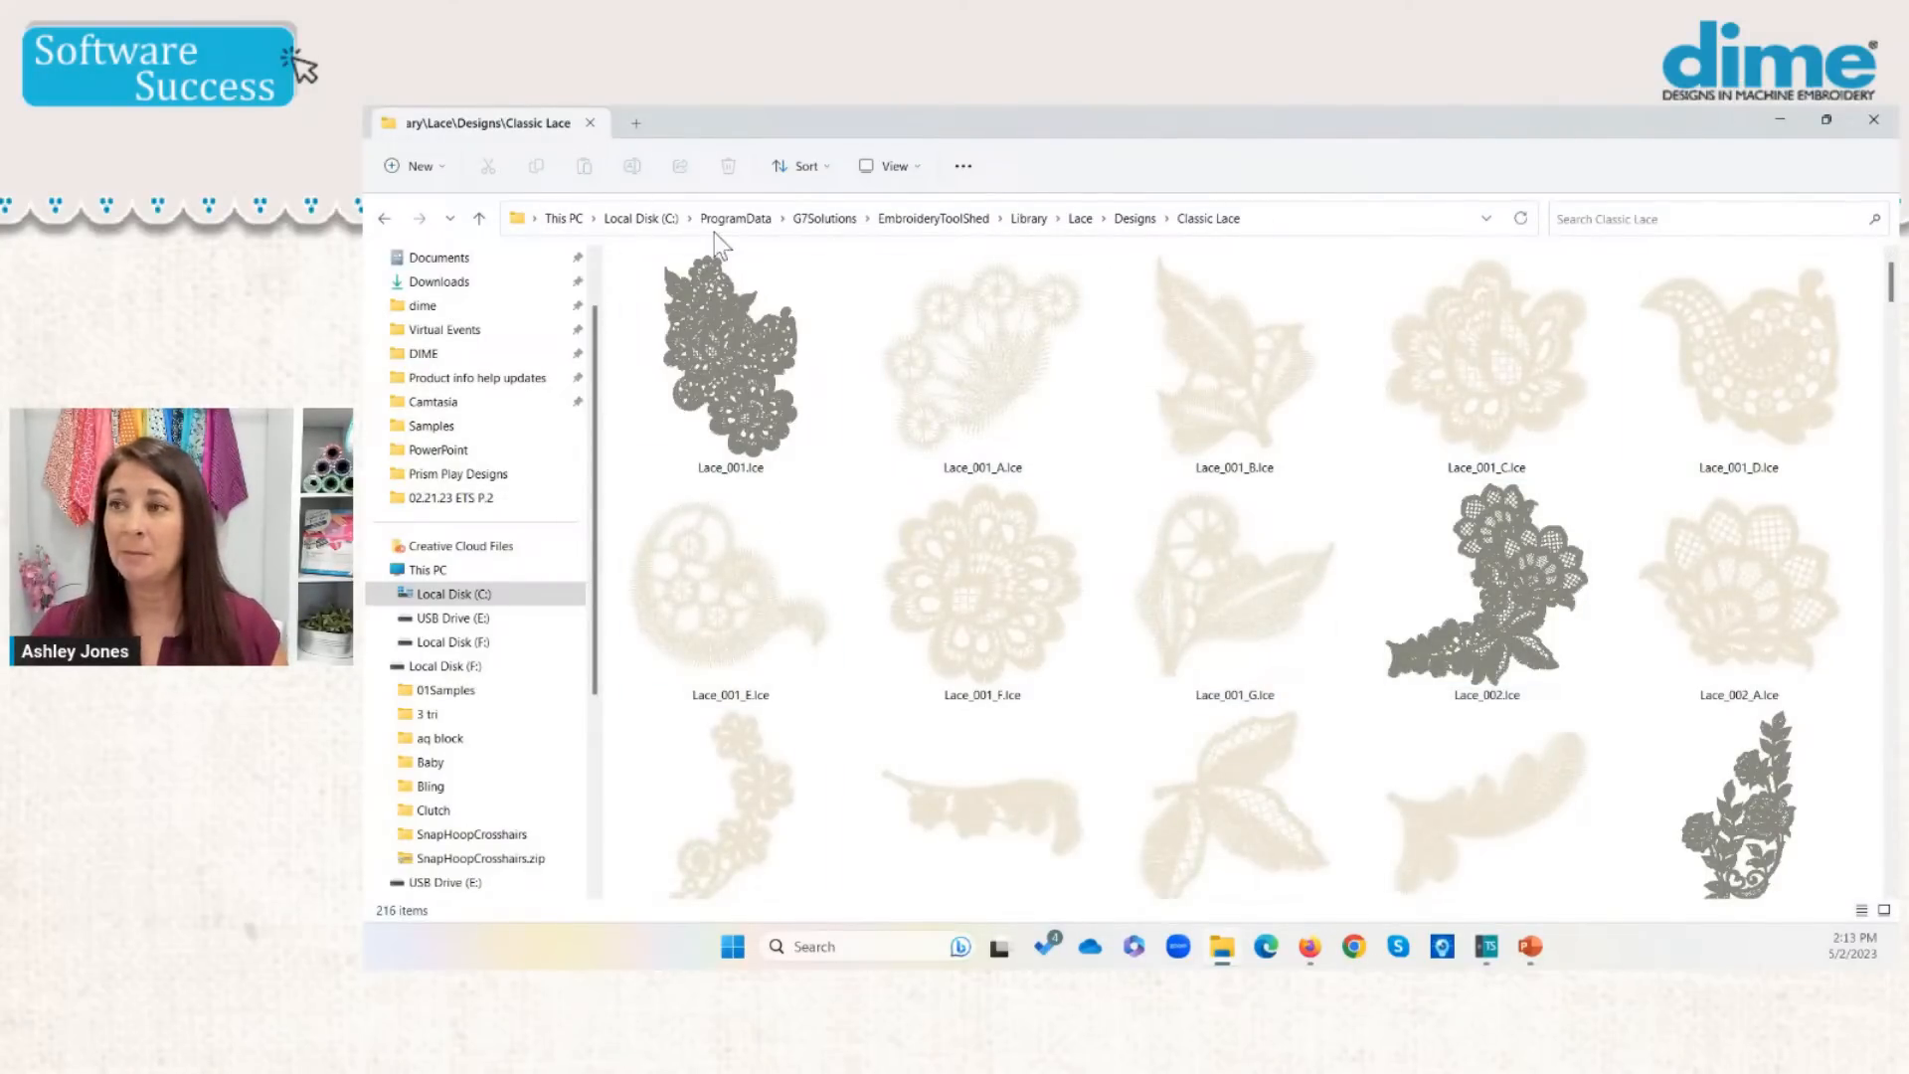
left_click(949, 360)
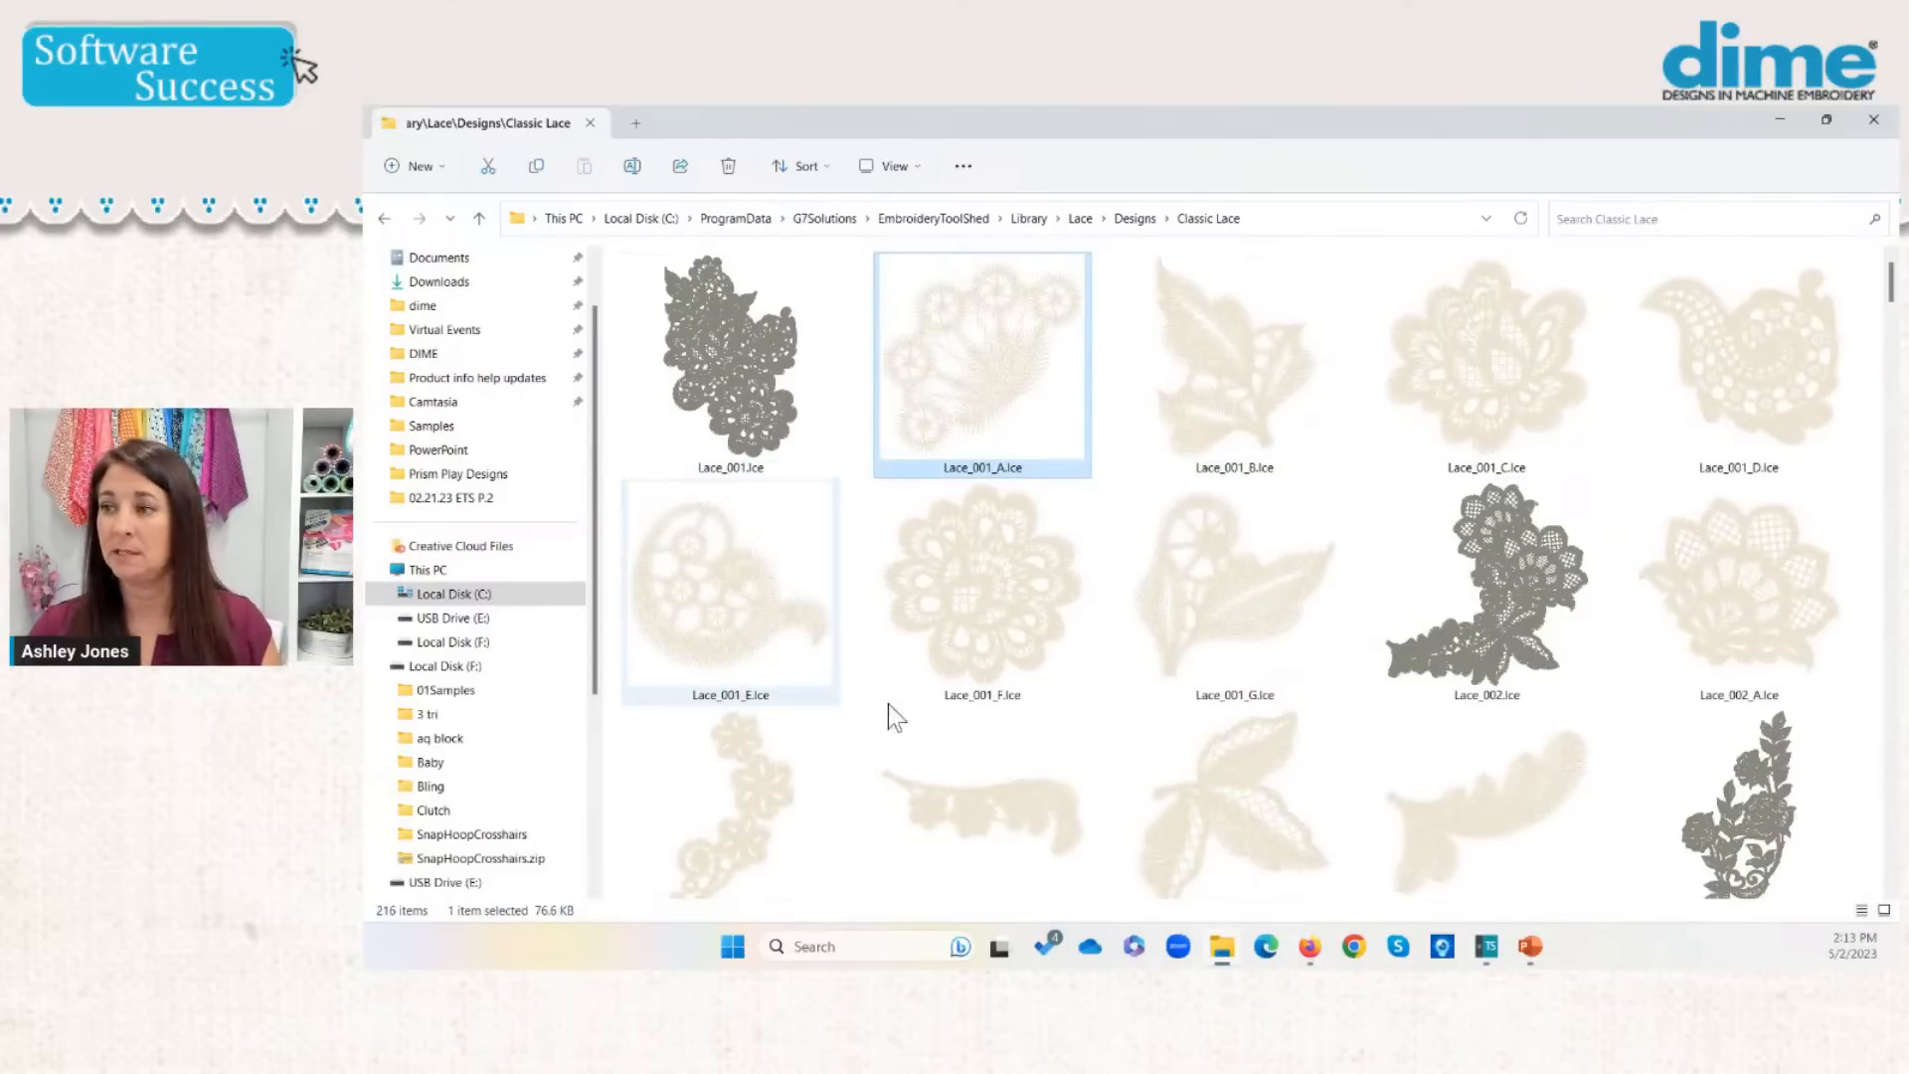
left_click(1020, 654)
left_click(1179, 652)
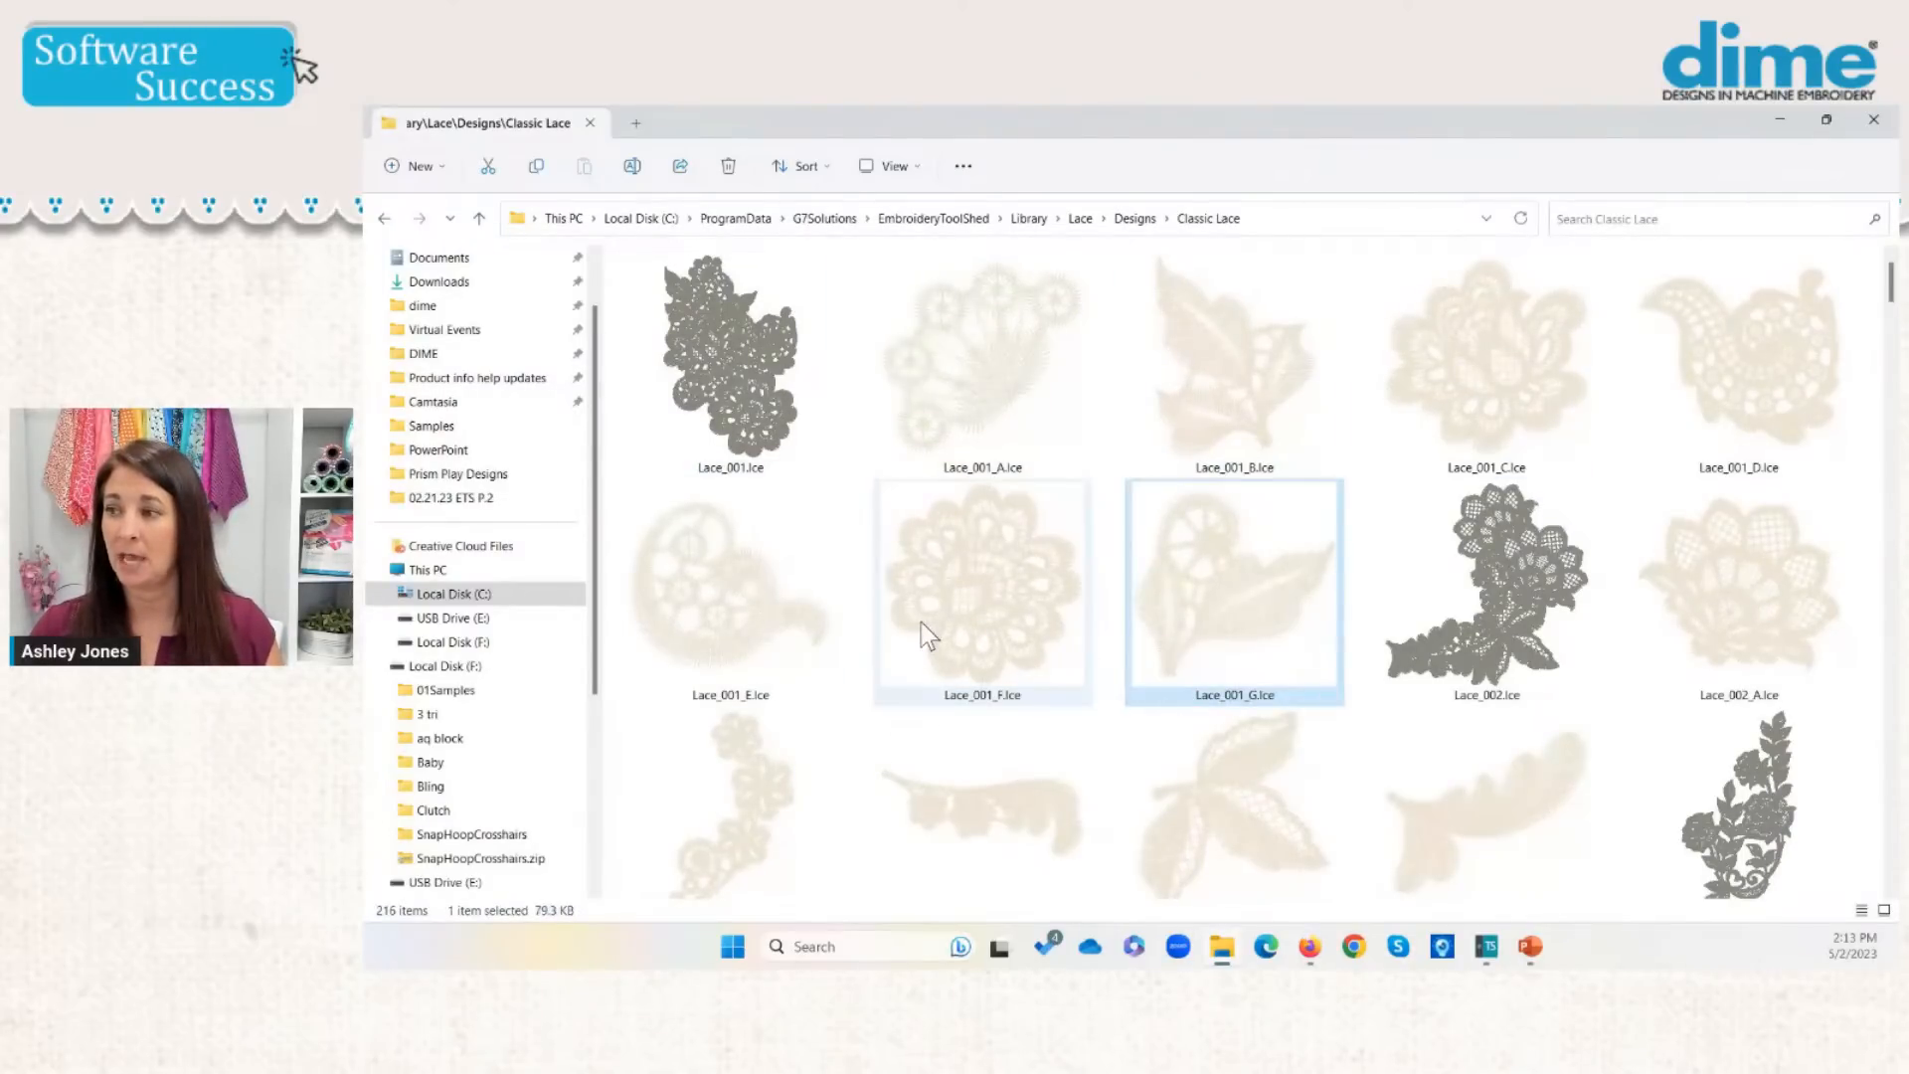
left_click(1874, 122)
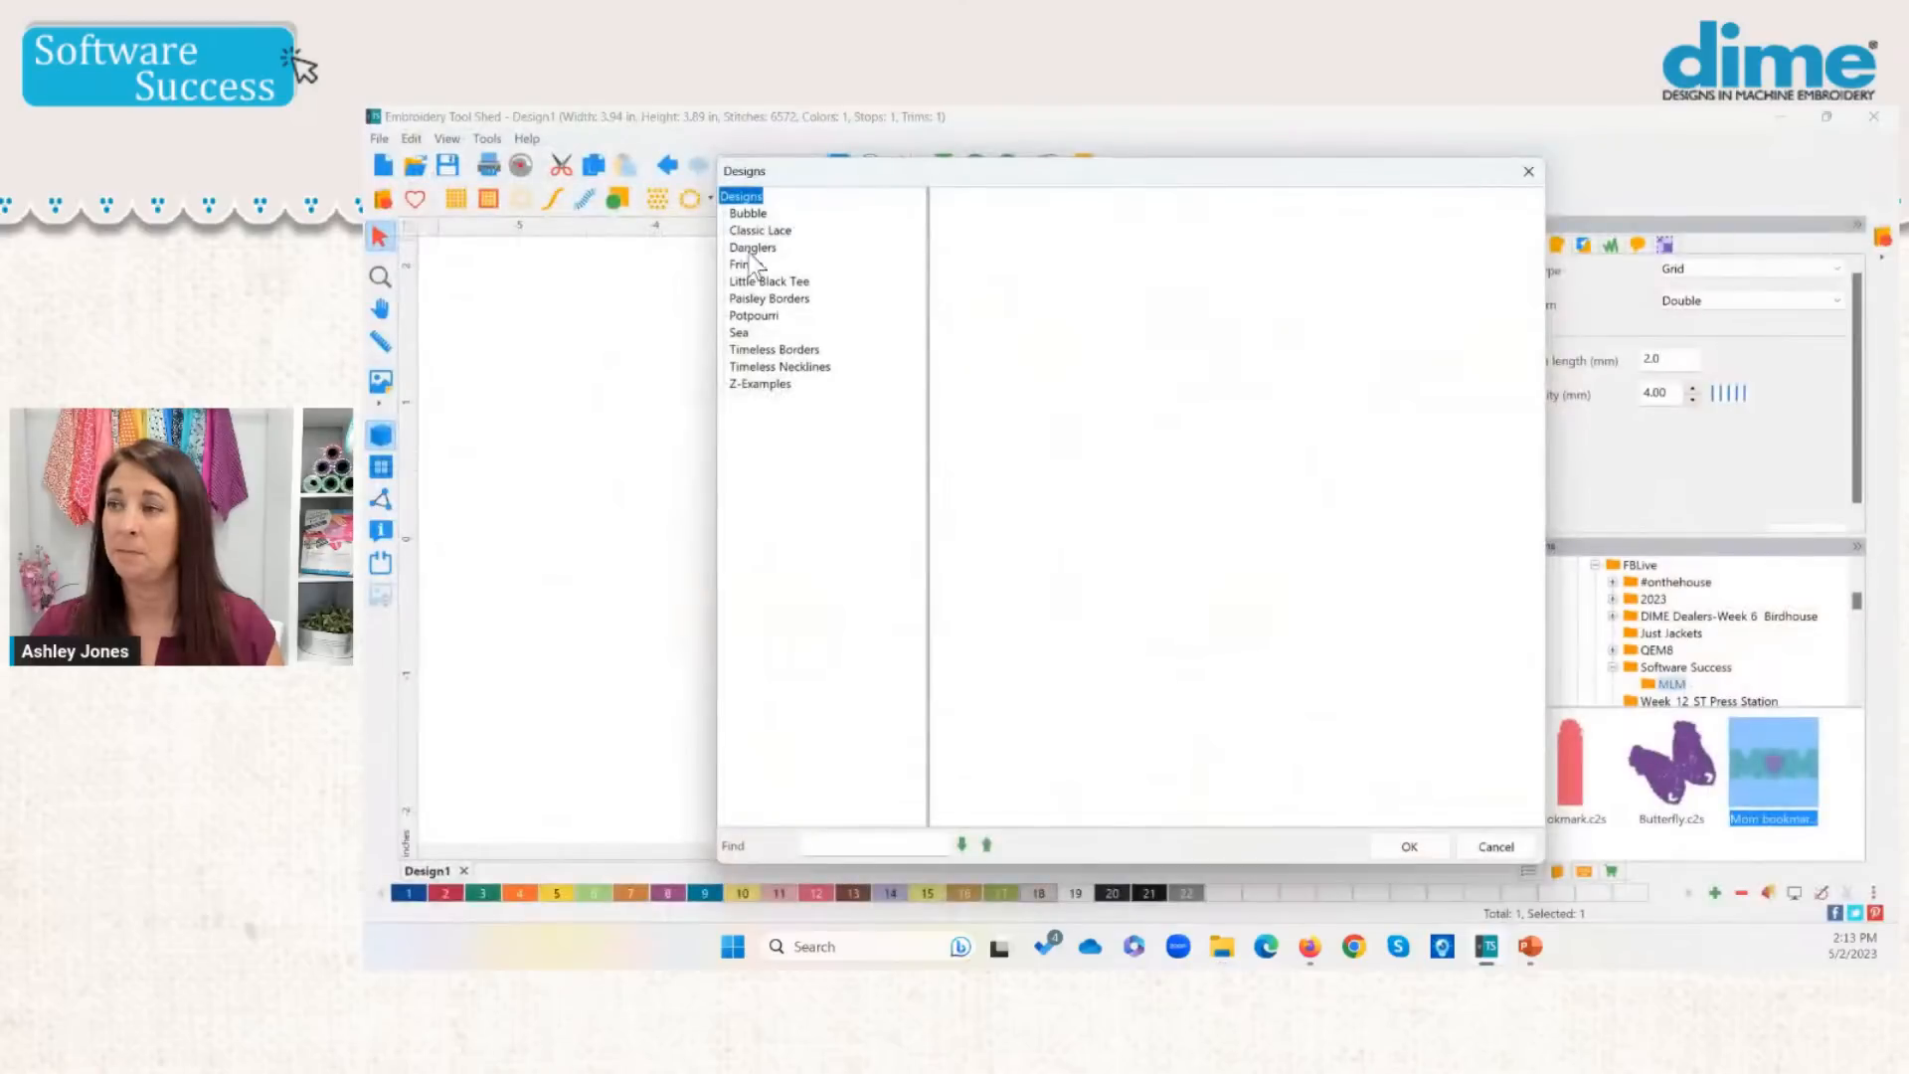
Step: Insert the individual pieces Lace_002_B, Lace_003_I and Lace_004_C from the Classic Lace category together
left_click(749, 214)
left_click(753, 247)
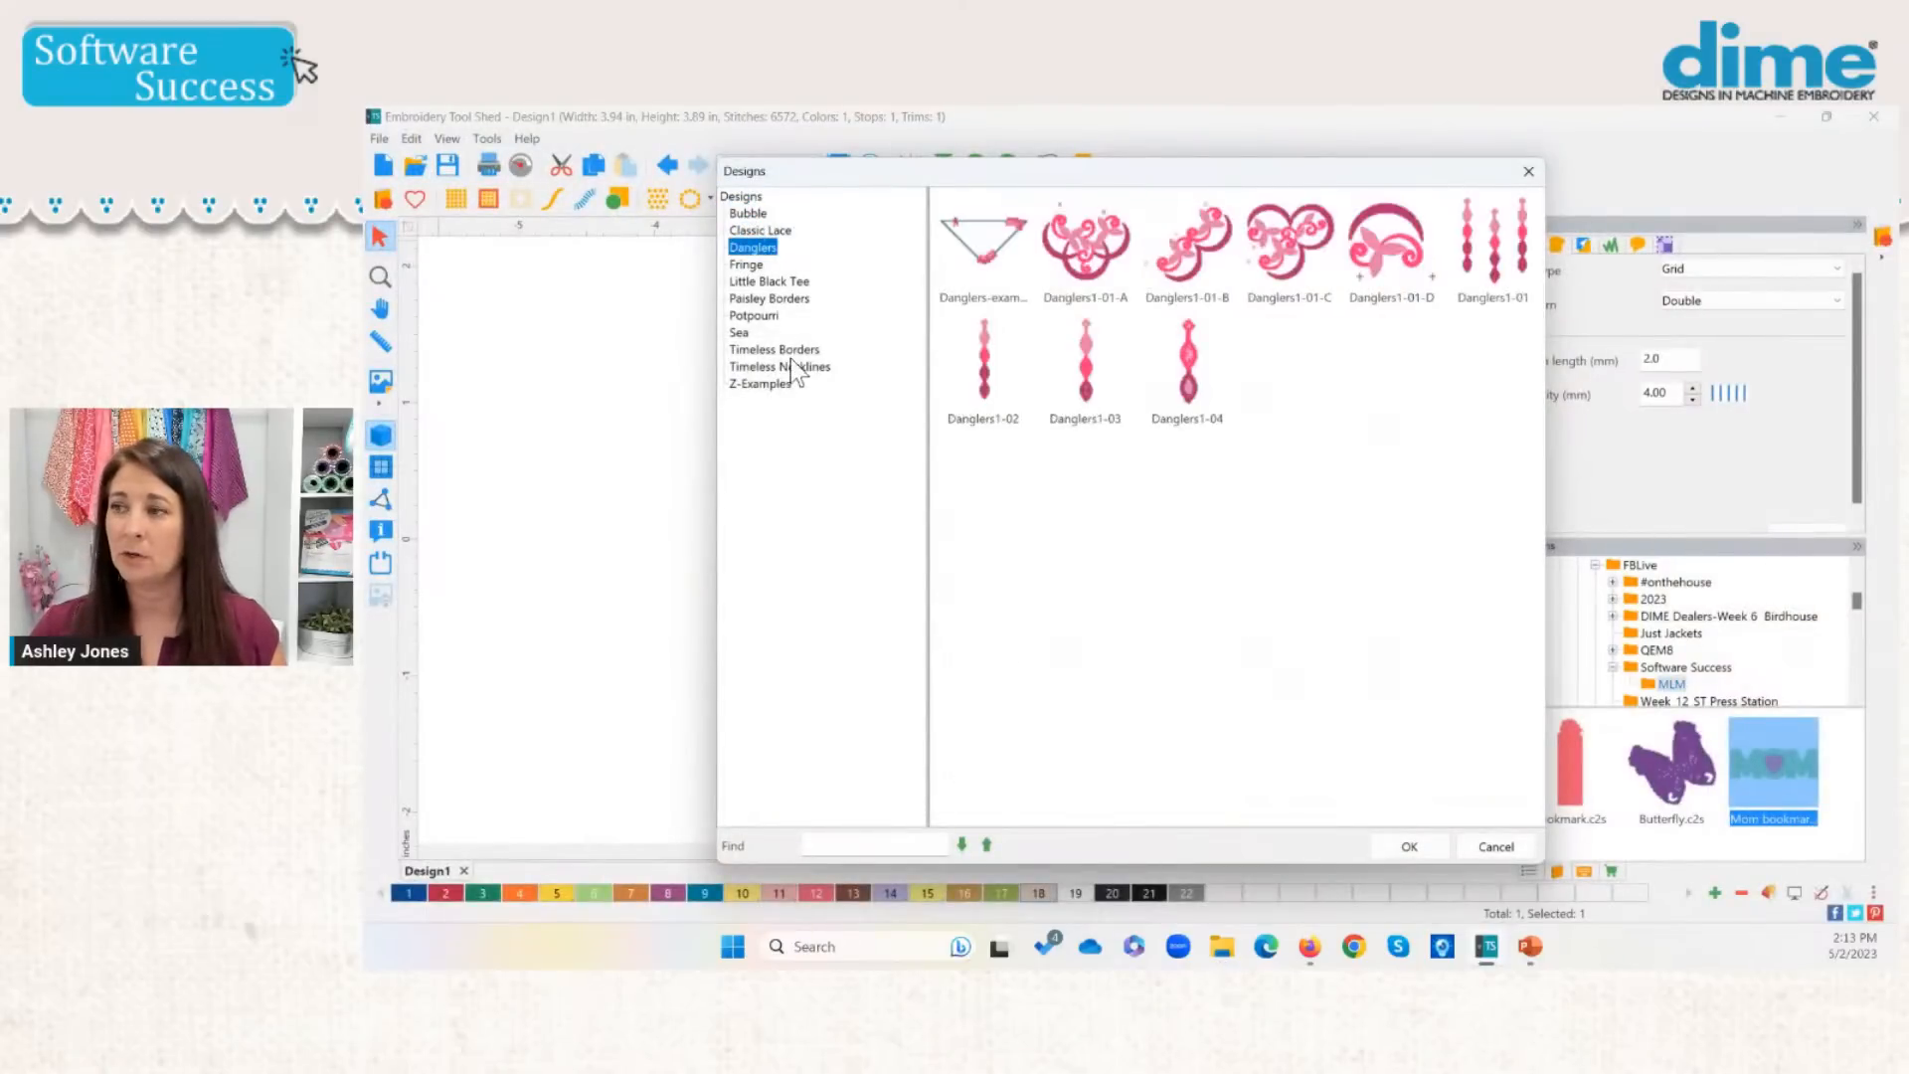
left_click(756, 231)
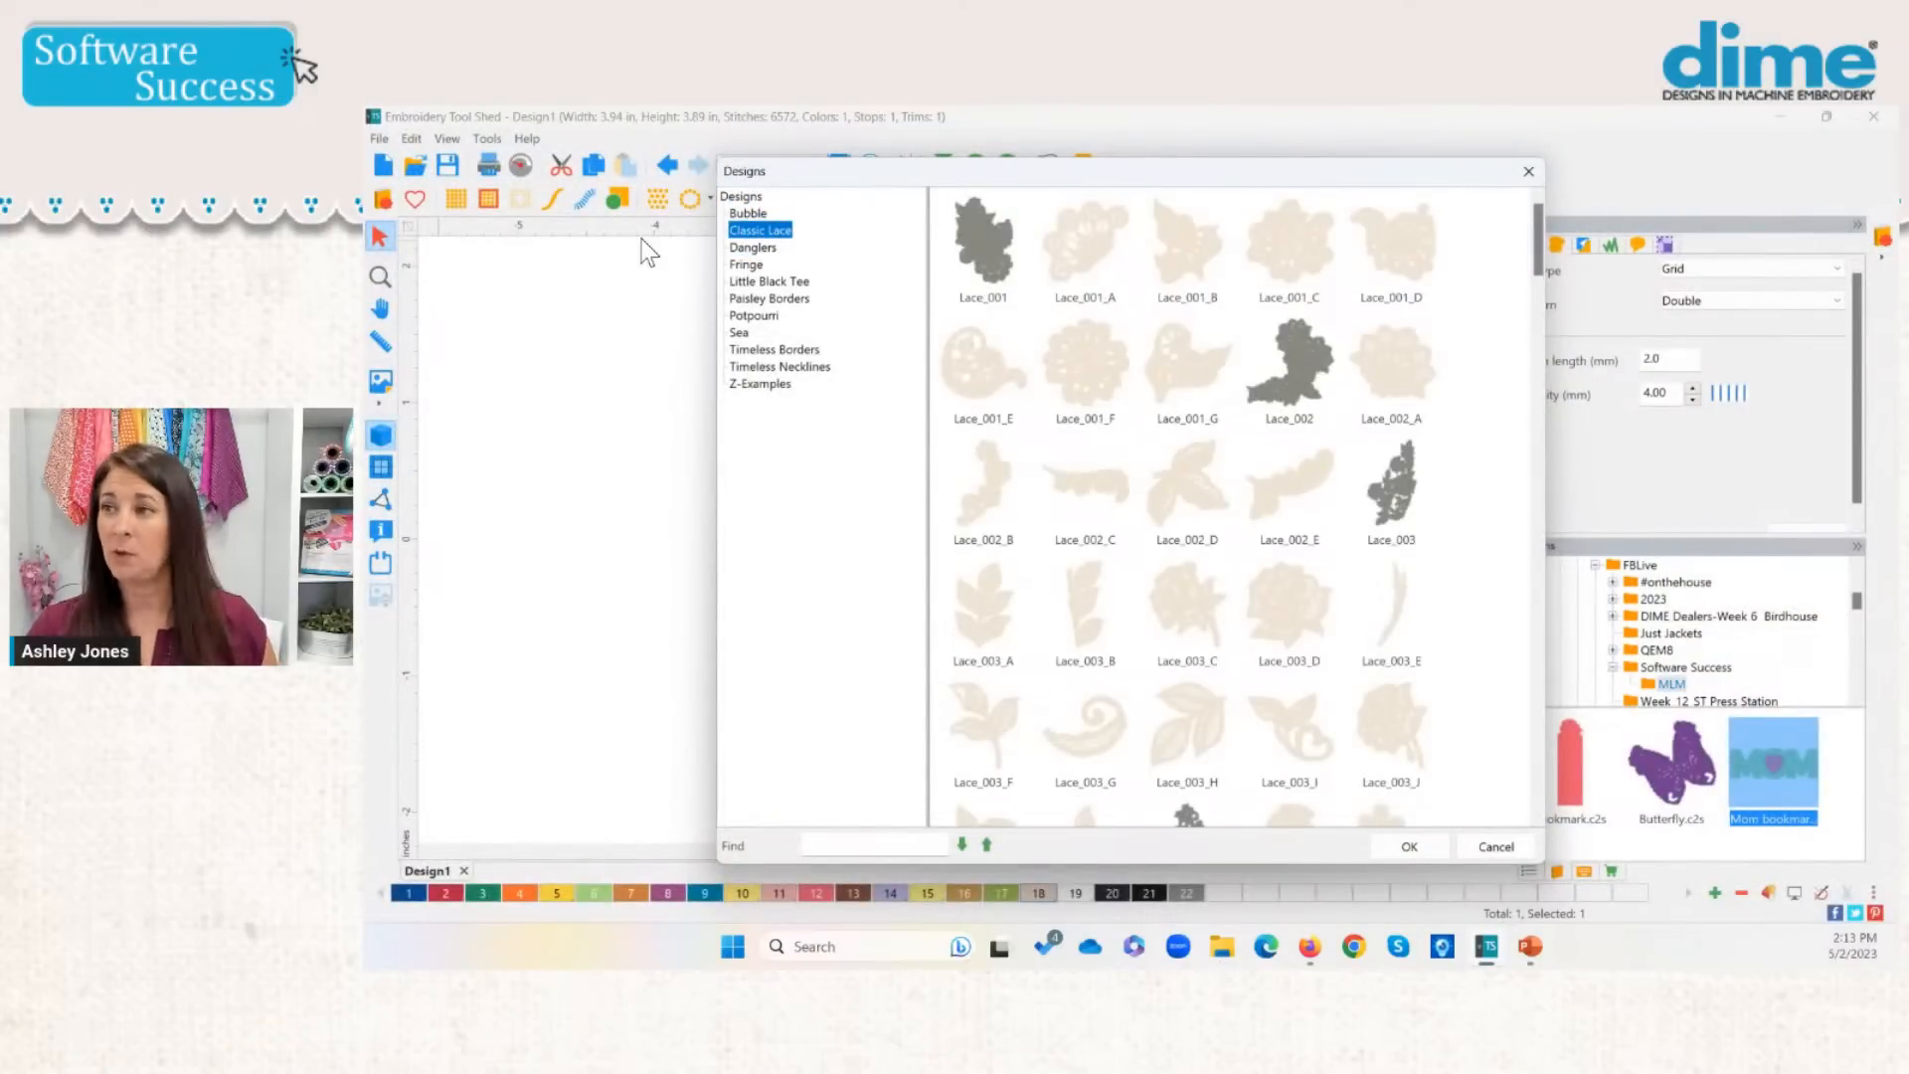
left_click(992, 491)
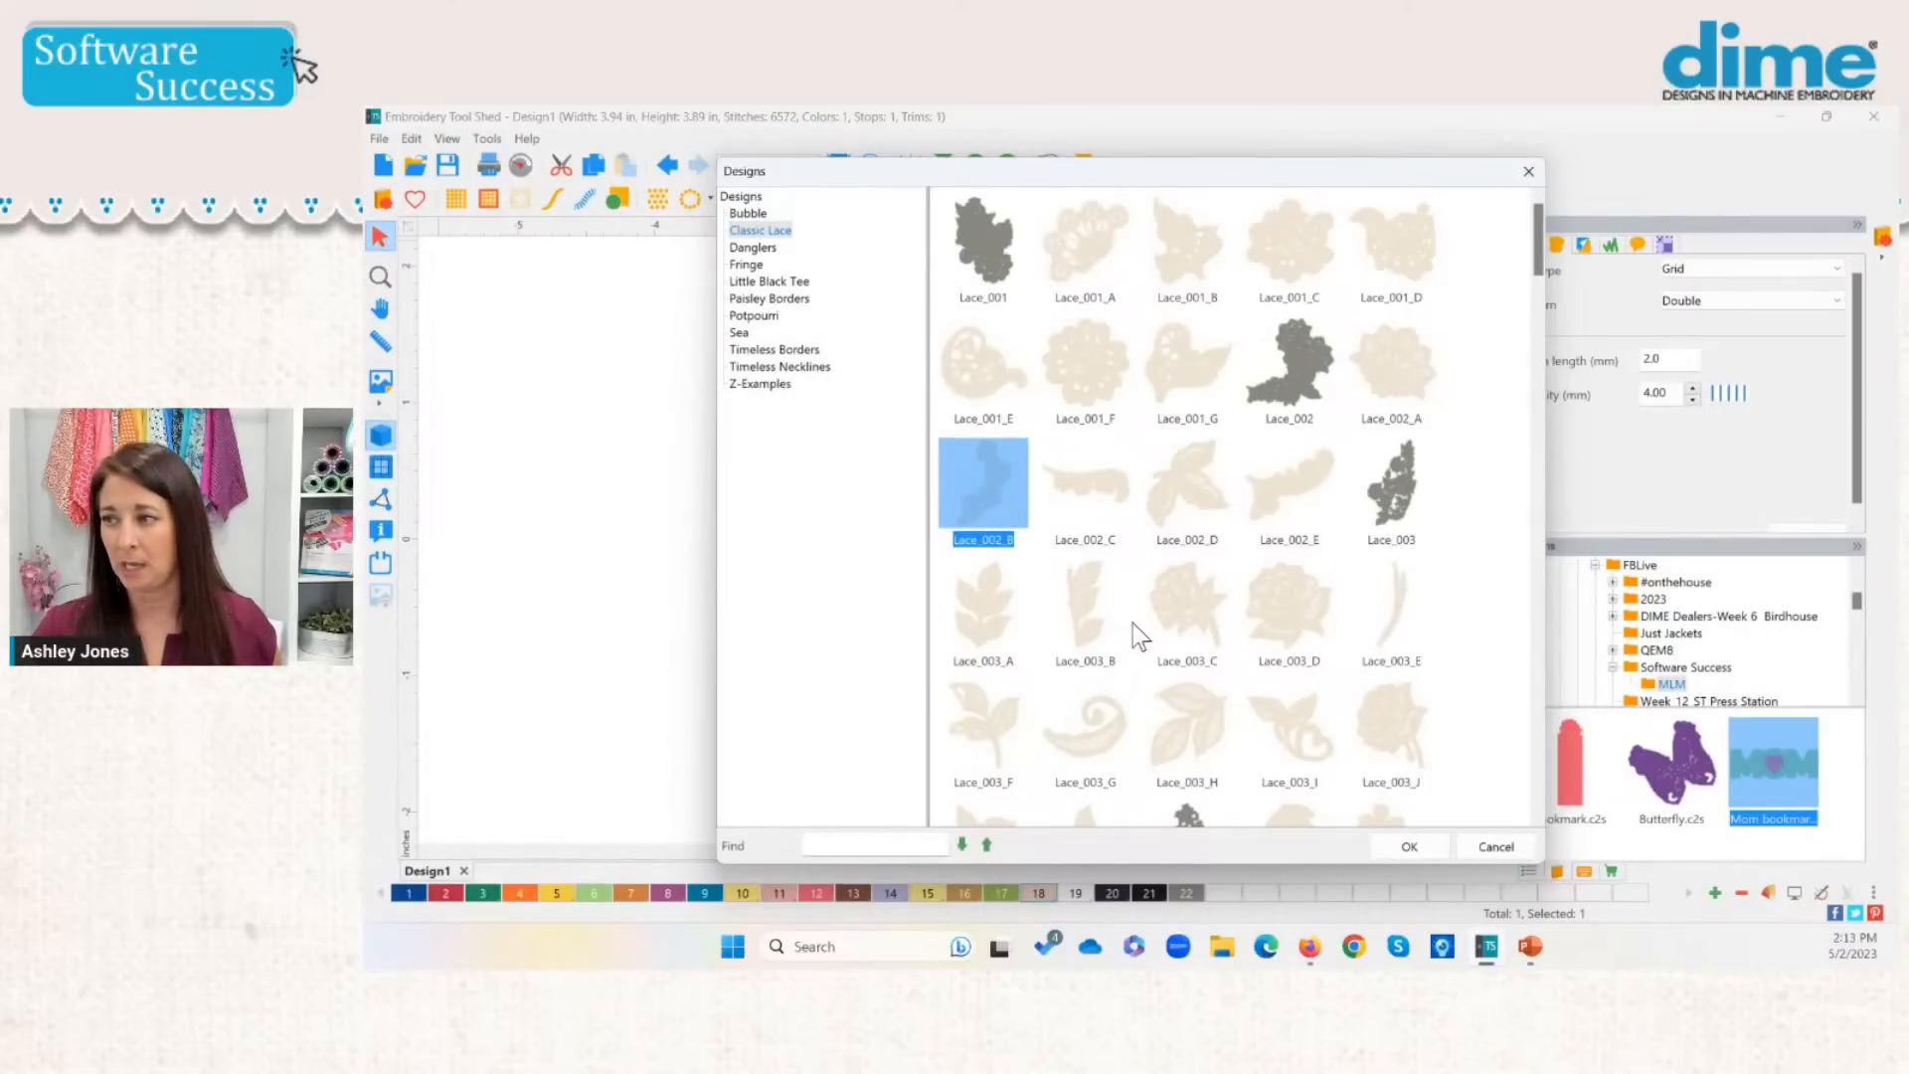
scroll(1370, 402, "down", 3)
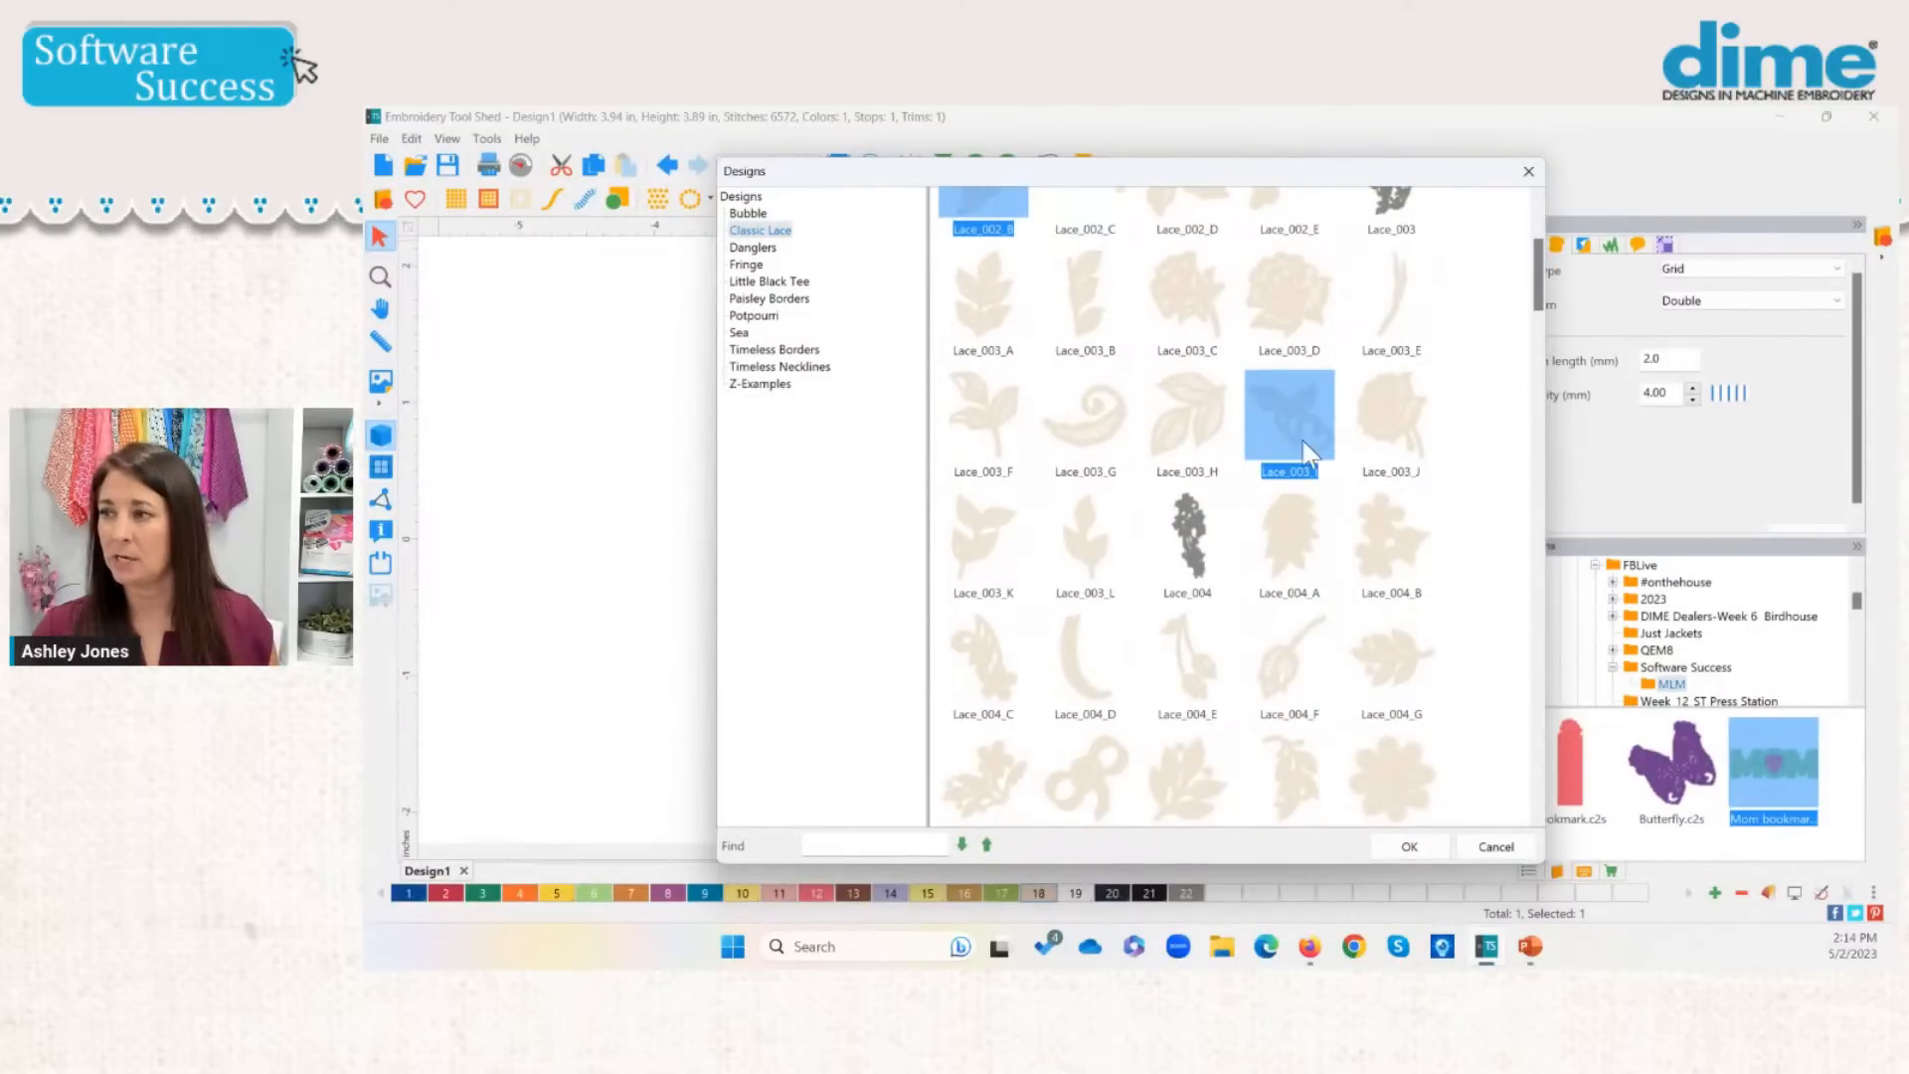
left_click(983, 650, "ctrl")
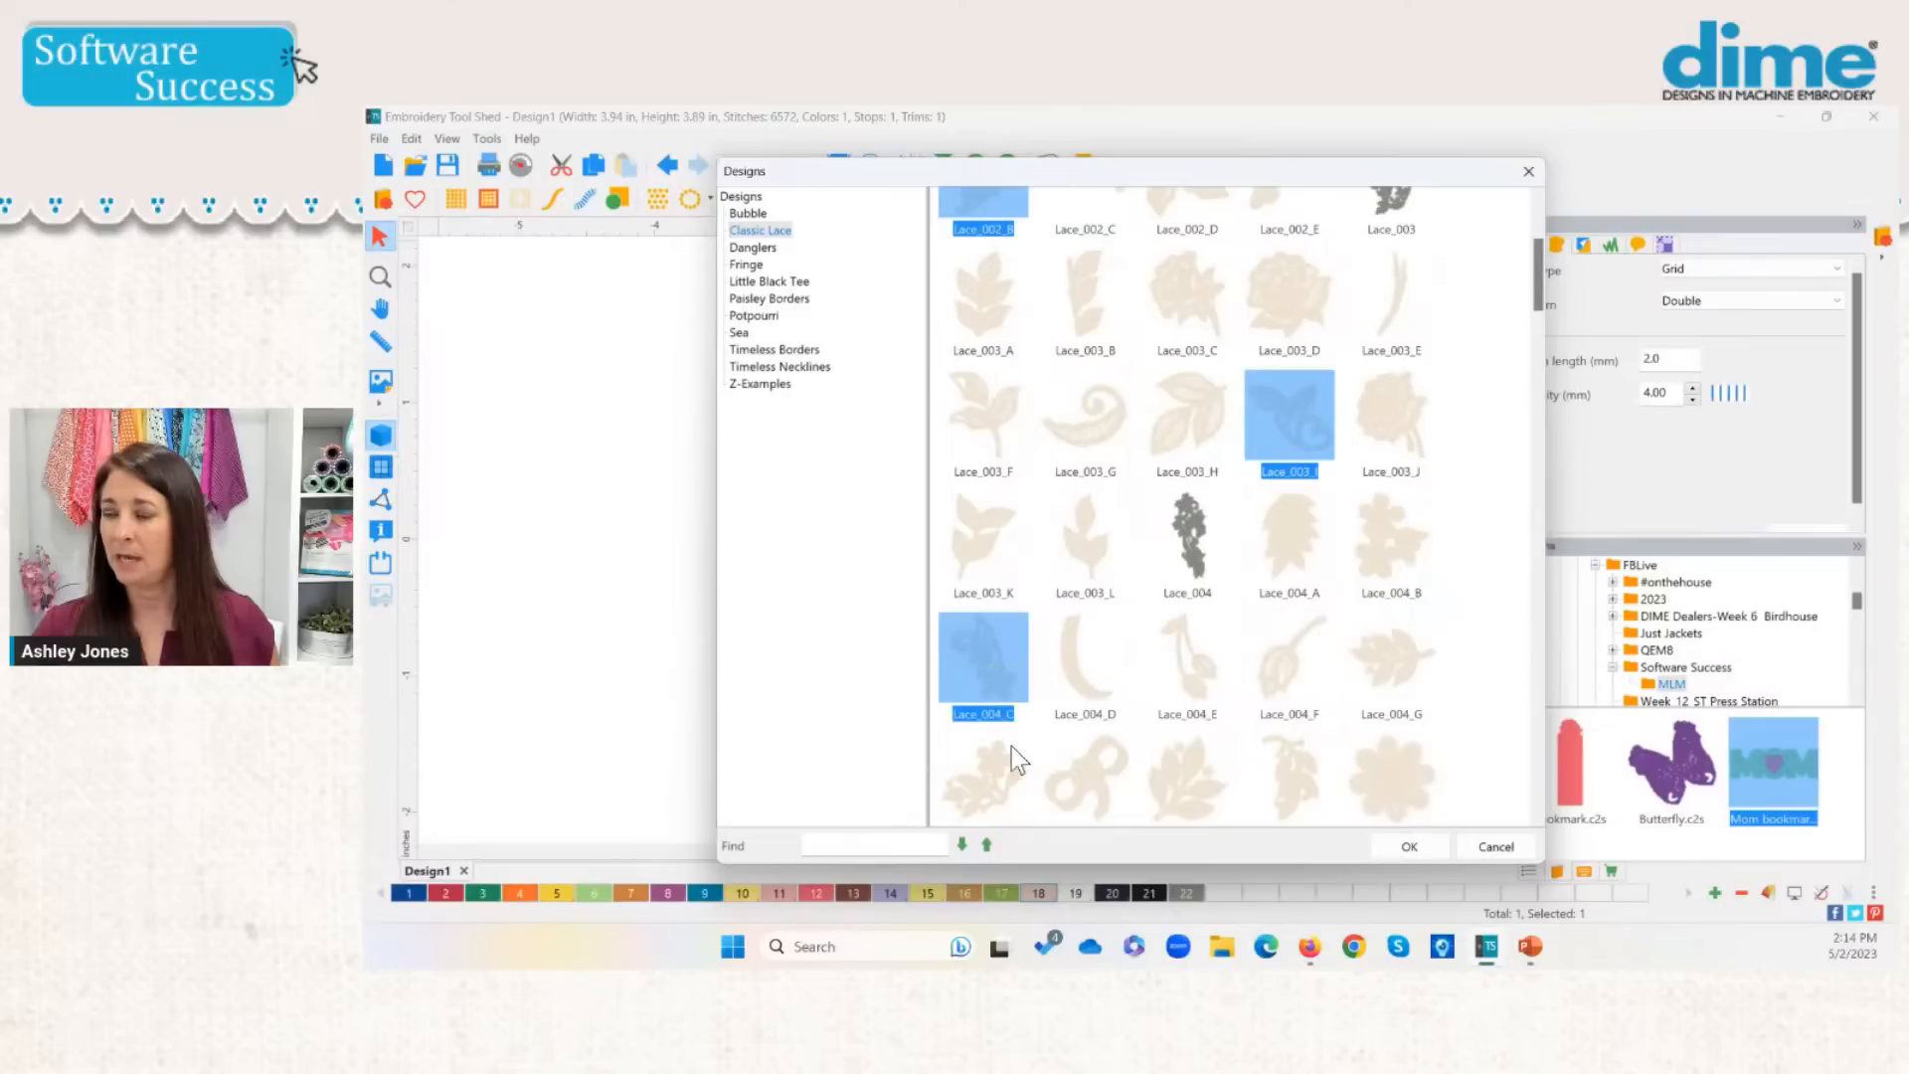
left_click(1408, 848)
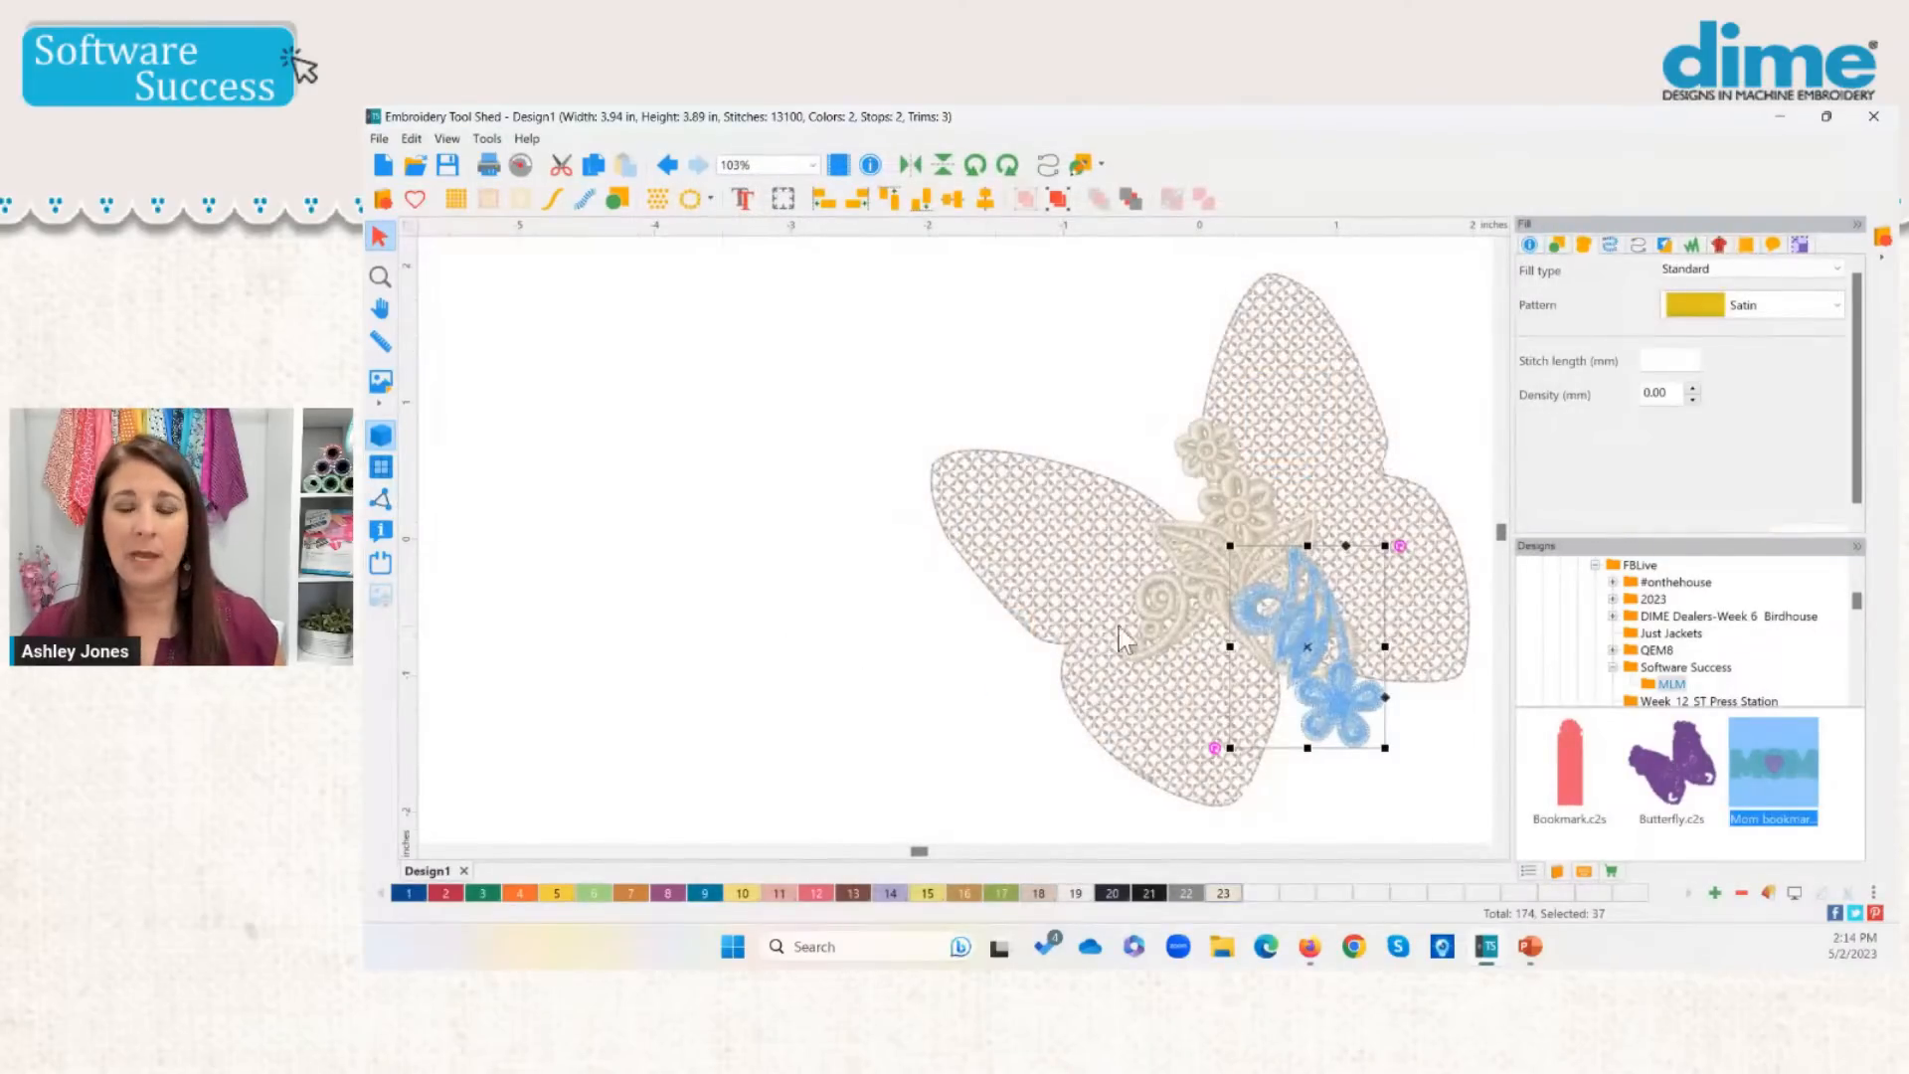
Step: Spread the overlapping lace pieces apart, moving Lace_004_C onto the butterfly's right wing and the heart-shaped piece down over its lower wing
left_click(375, 277)
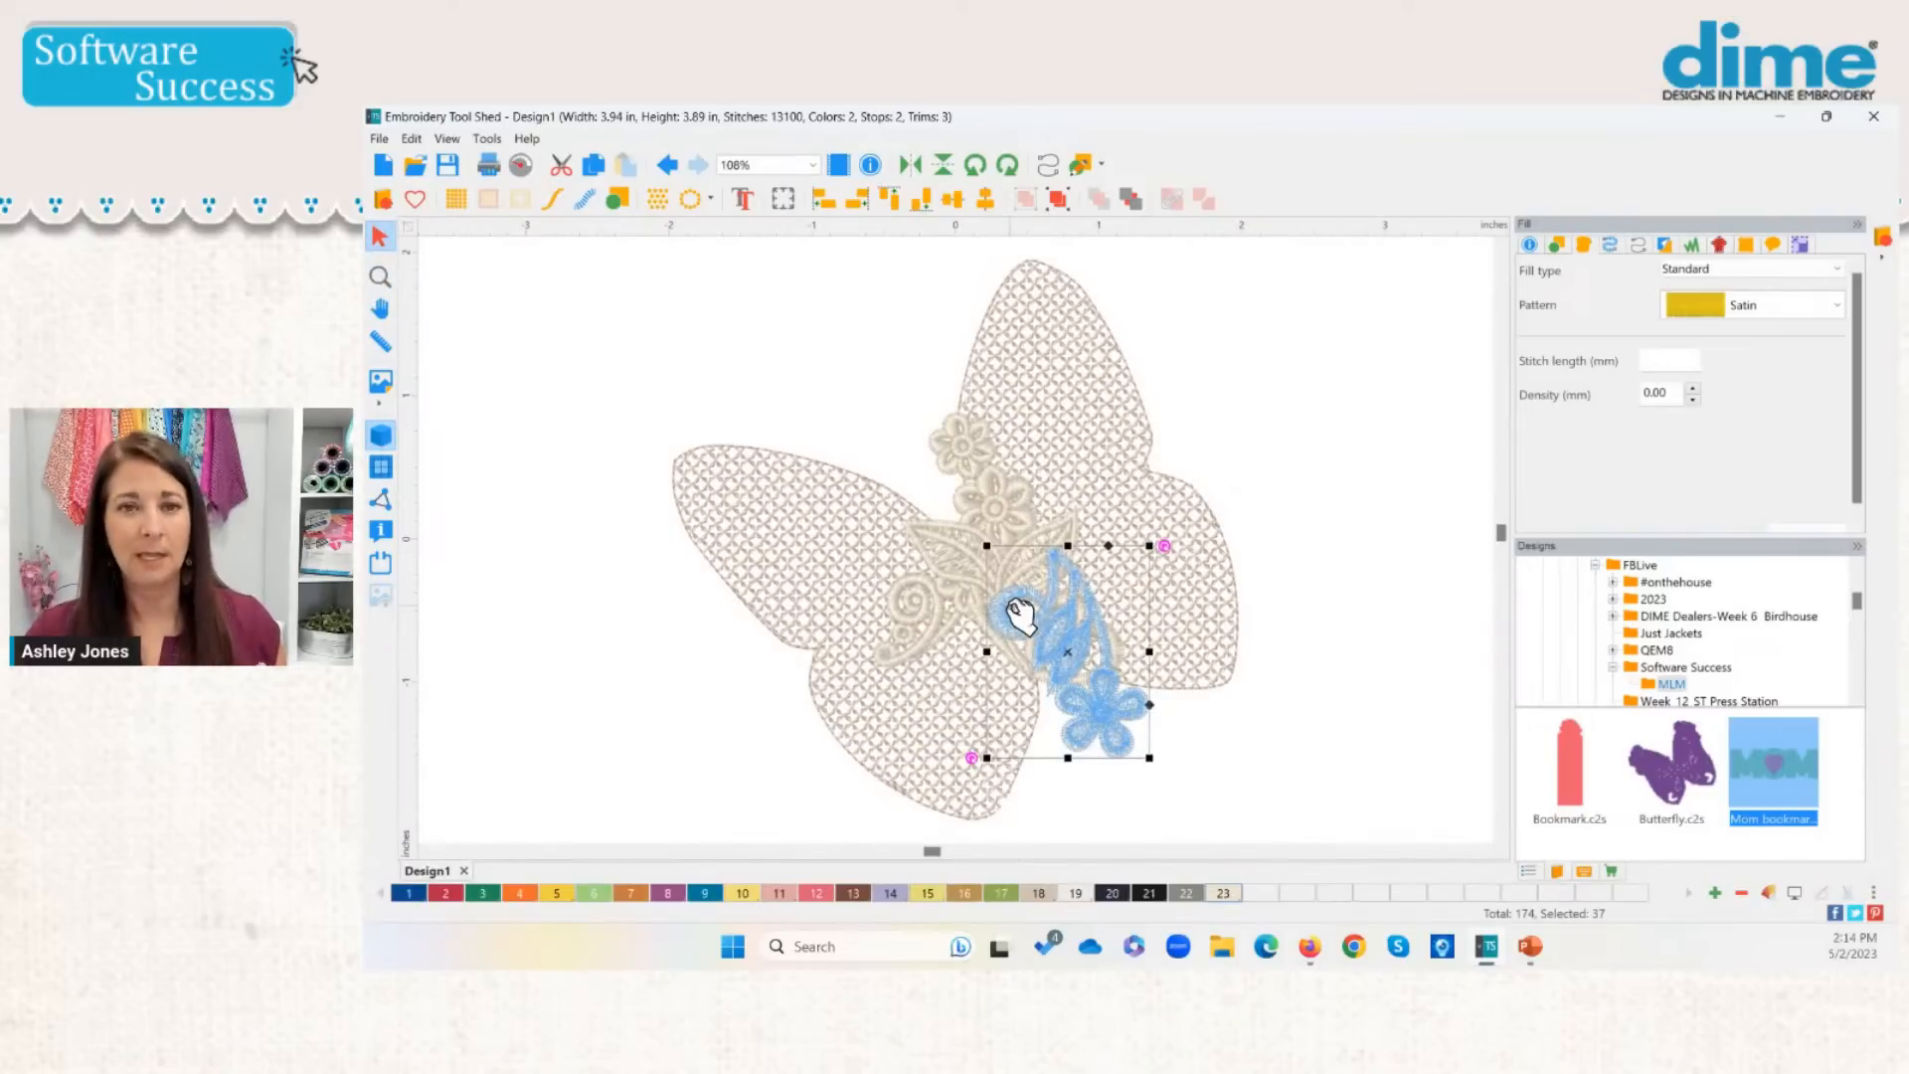
left_click_drag(1086, 662, 1191, 549)
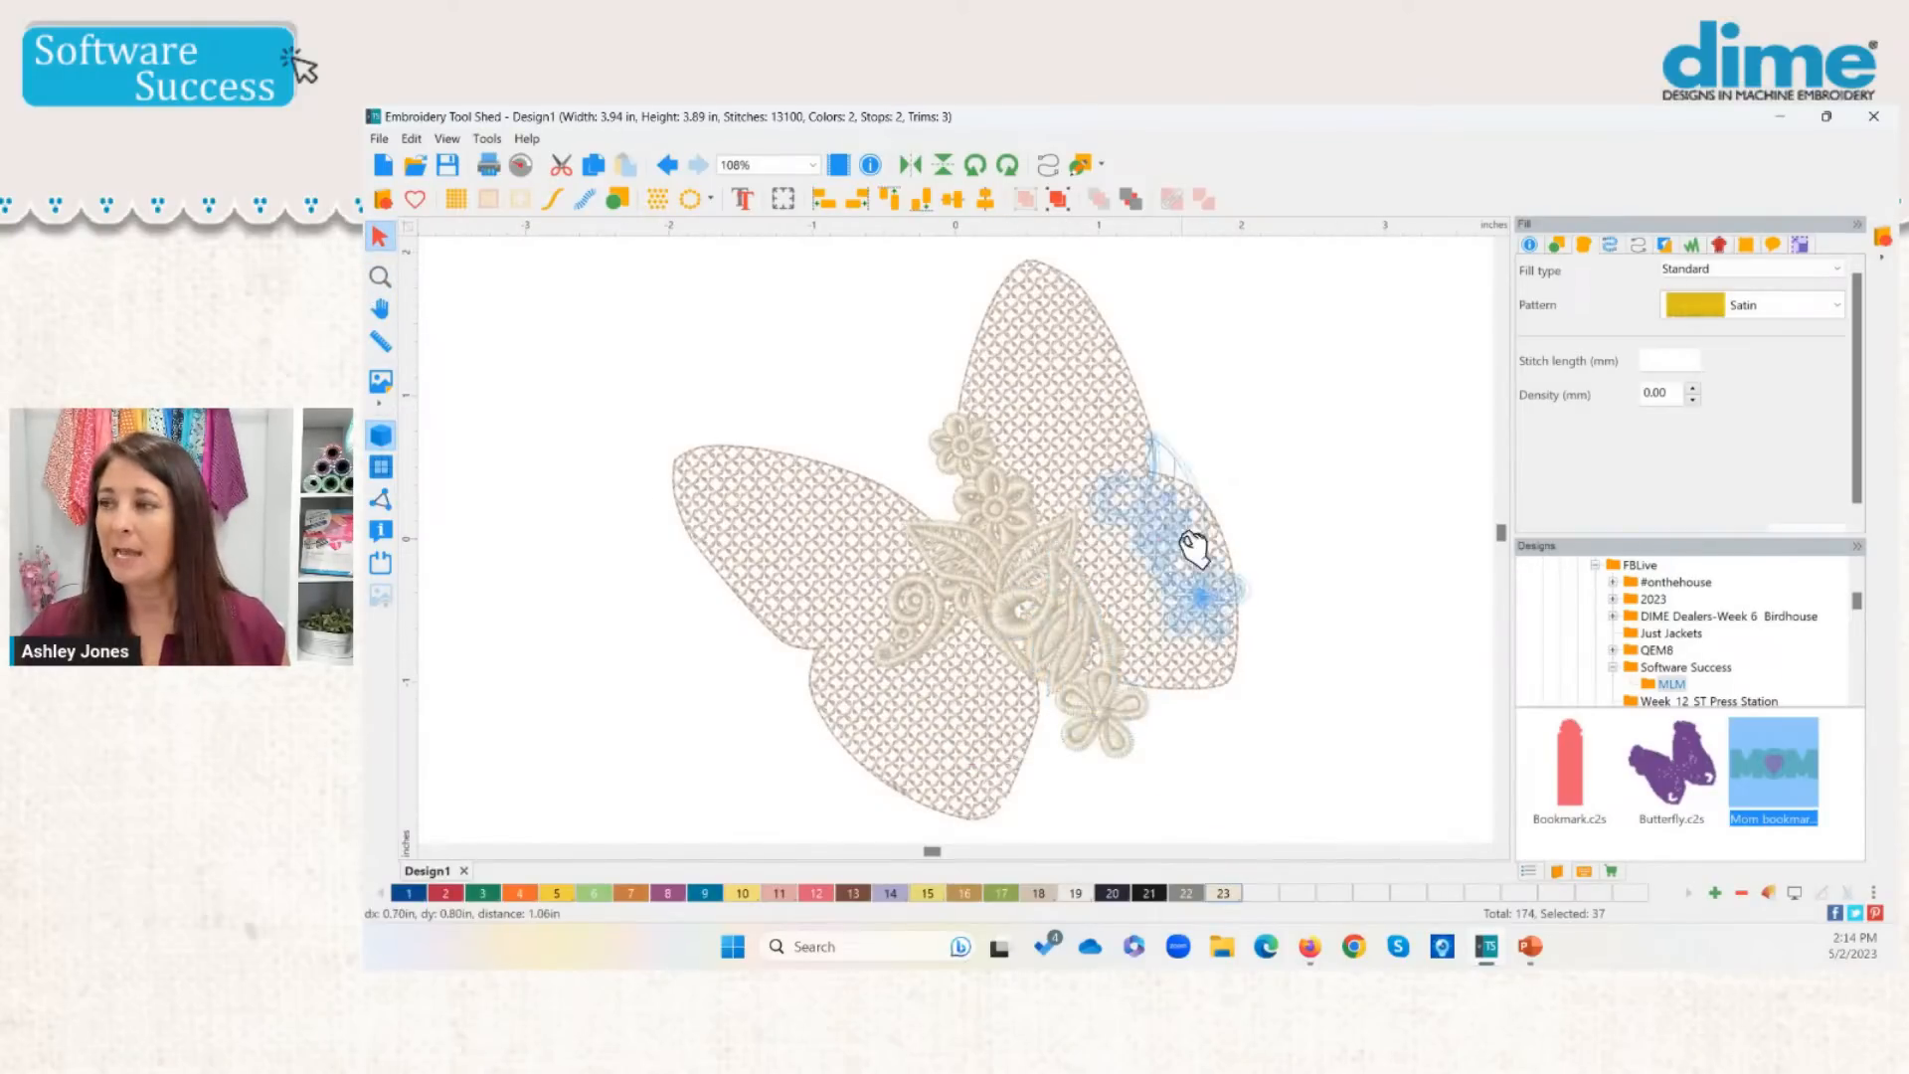
left_click(1027, 599)
left_click_drag(1028, 598, 953, 694)
left_click(971, 533)
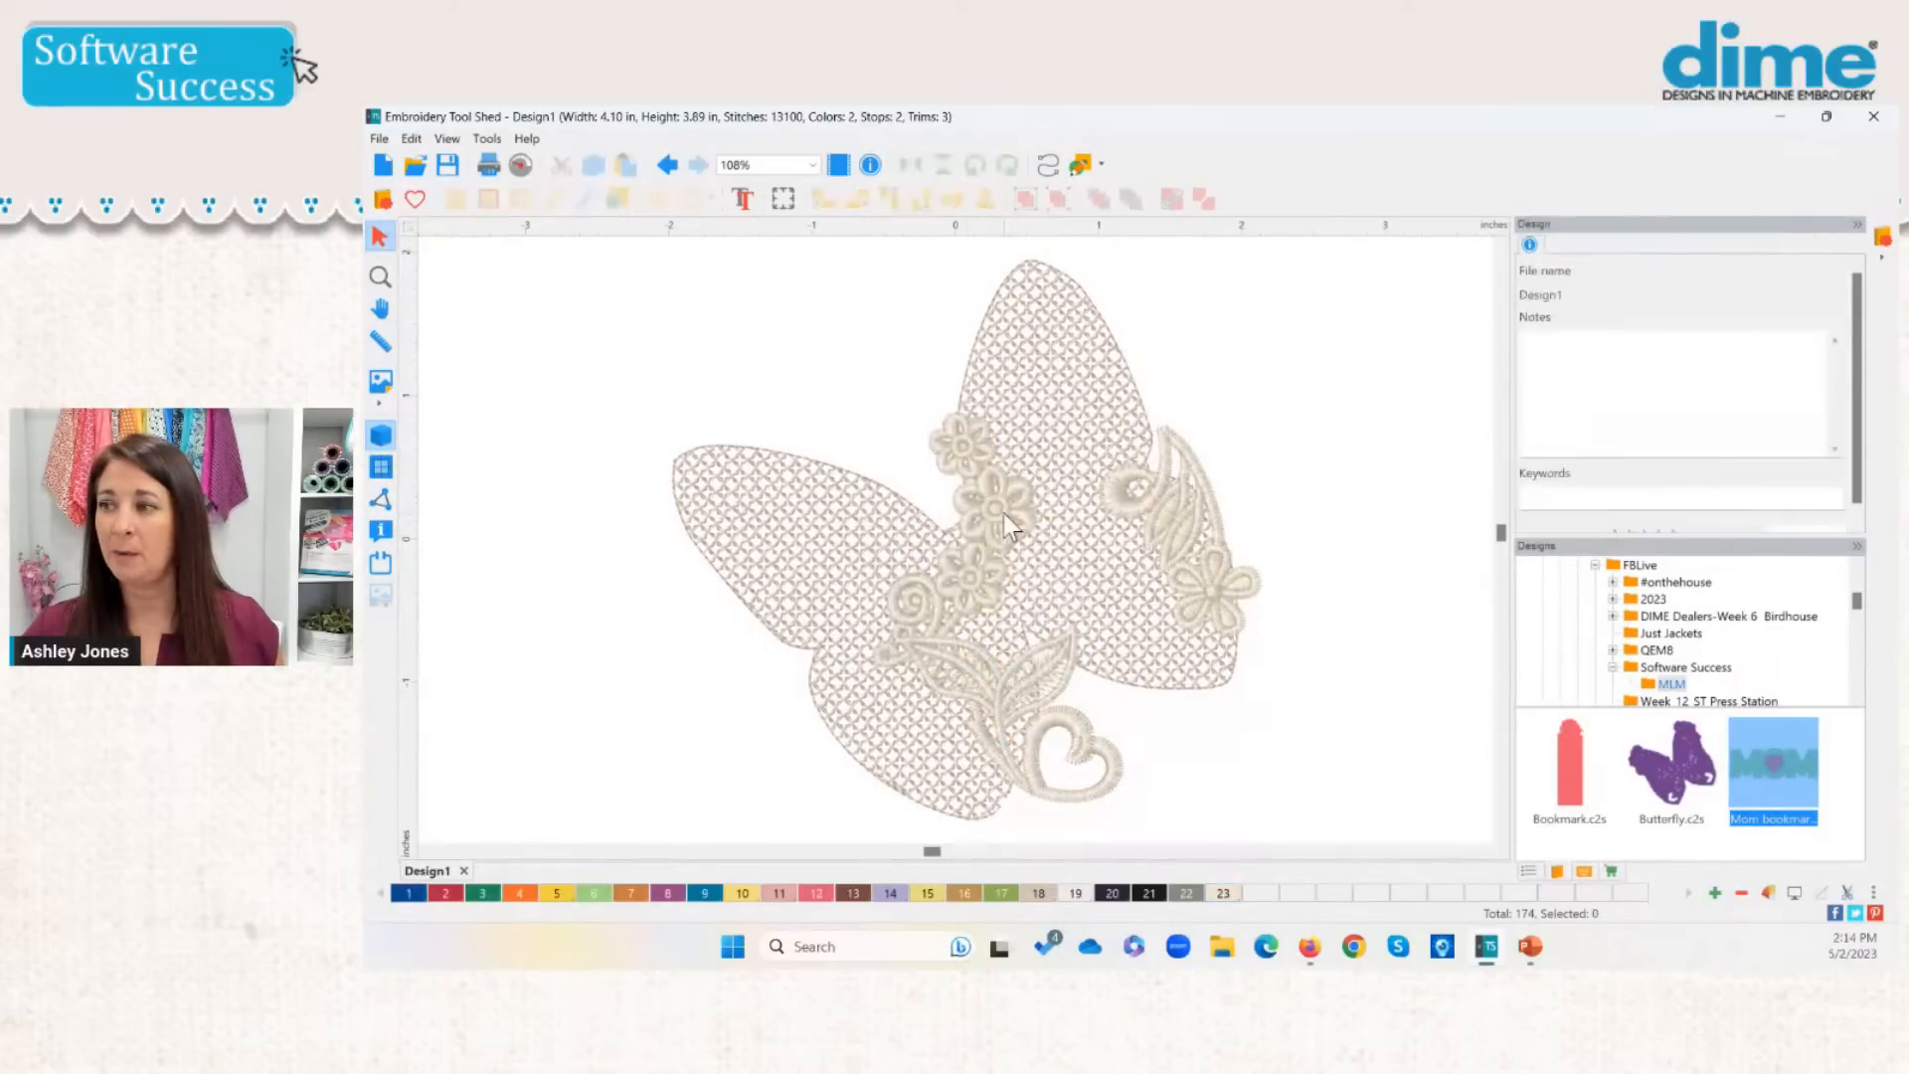
Step: Mirror the floral spray horizontally, rotate it about 22 degrees, and fit it along the outer edge of the butterfly's left wing
left_click_drag(996, 537, 872, 475)
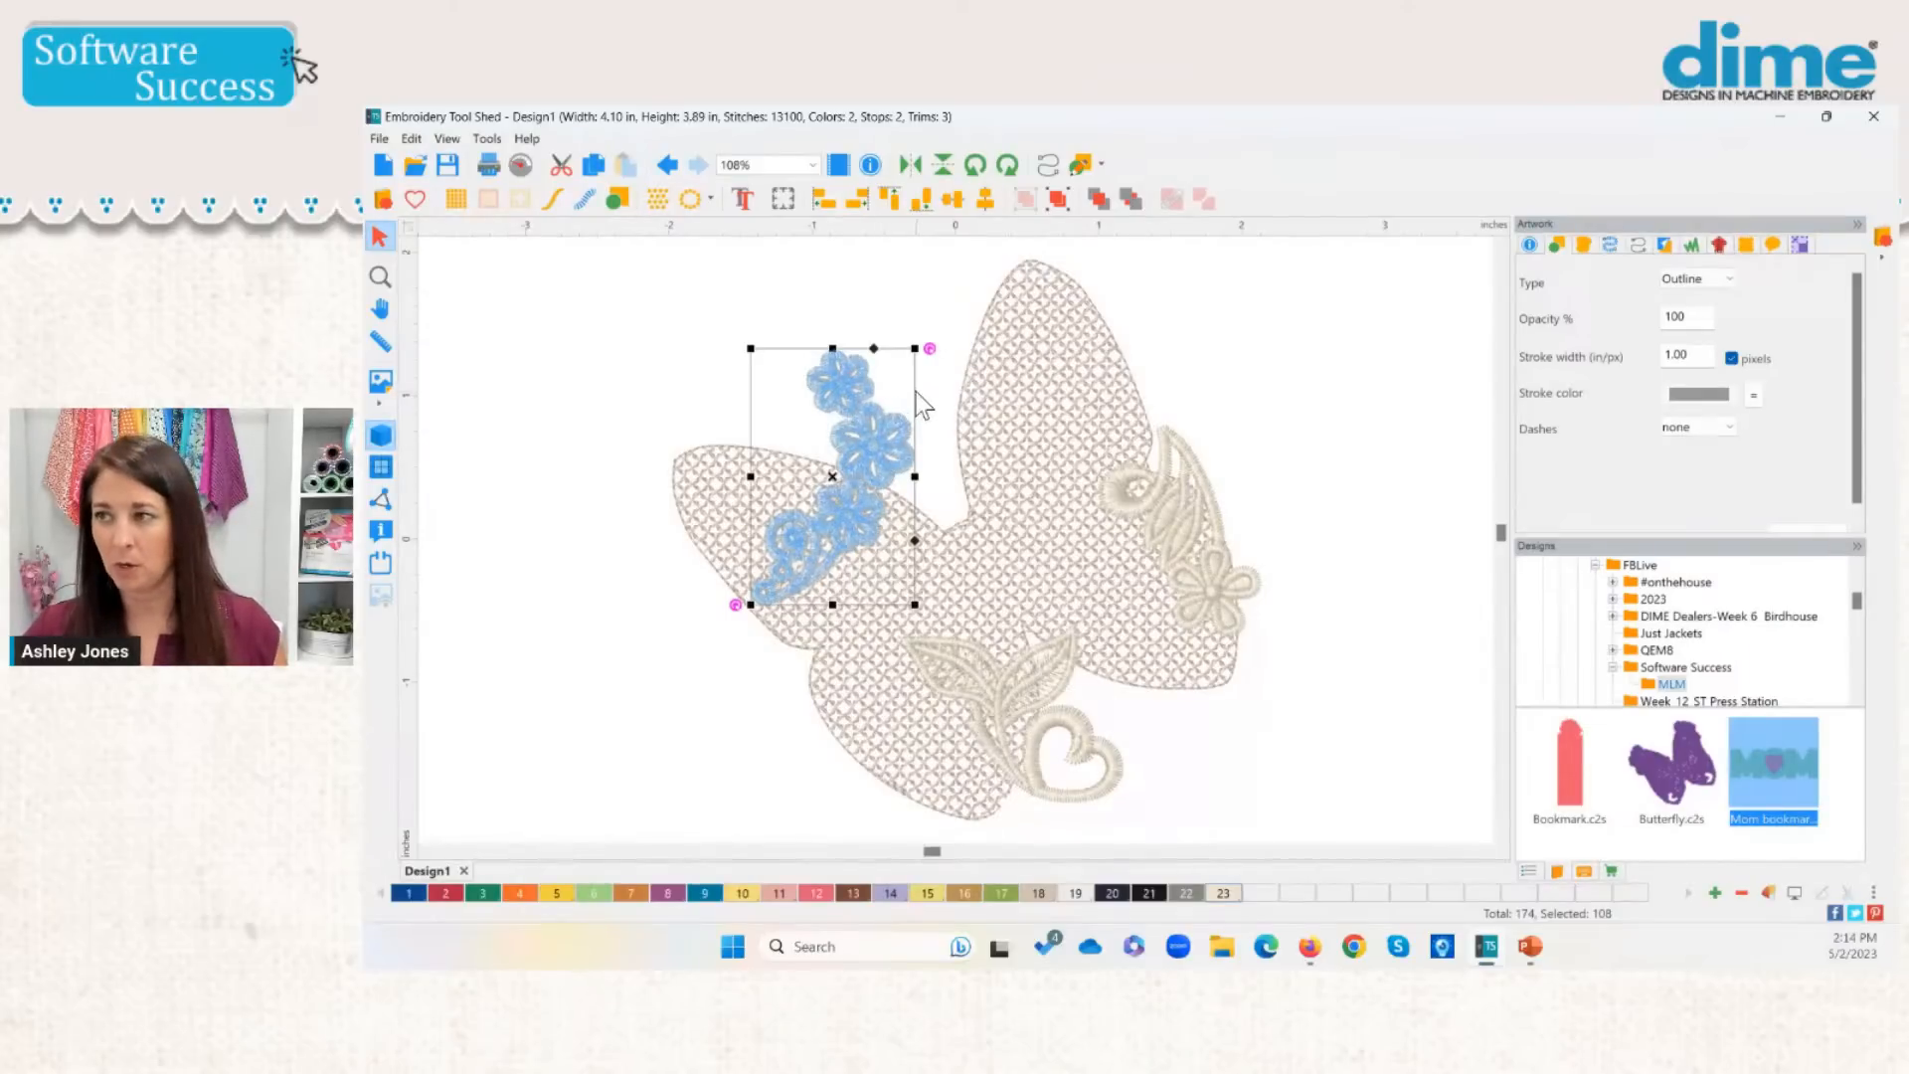
left_click(910, 164)
left_click_drag(818, 508, 748, 567)
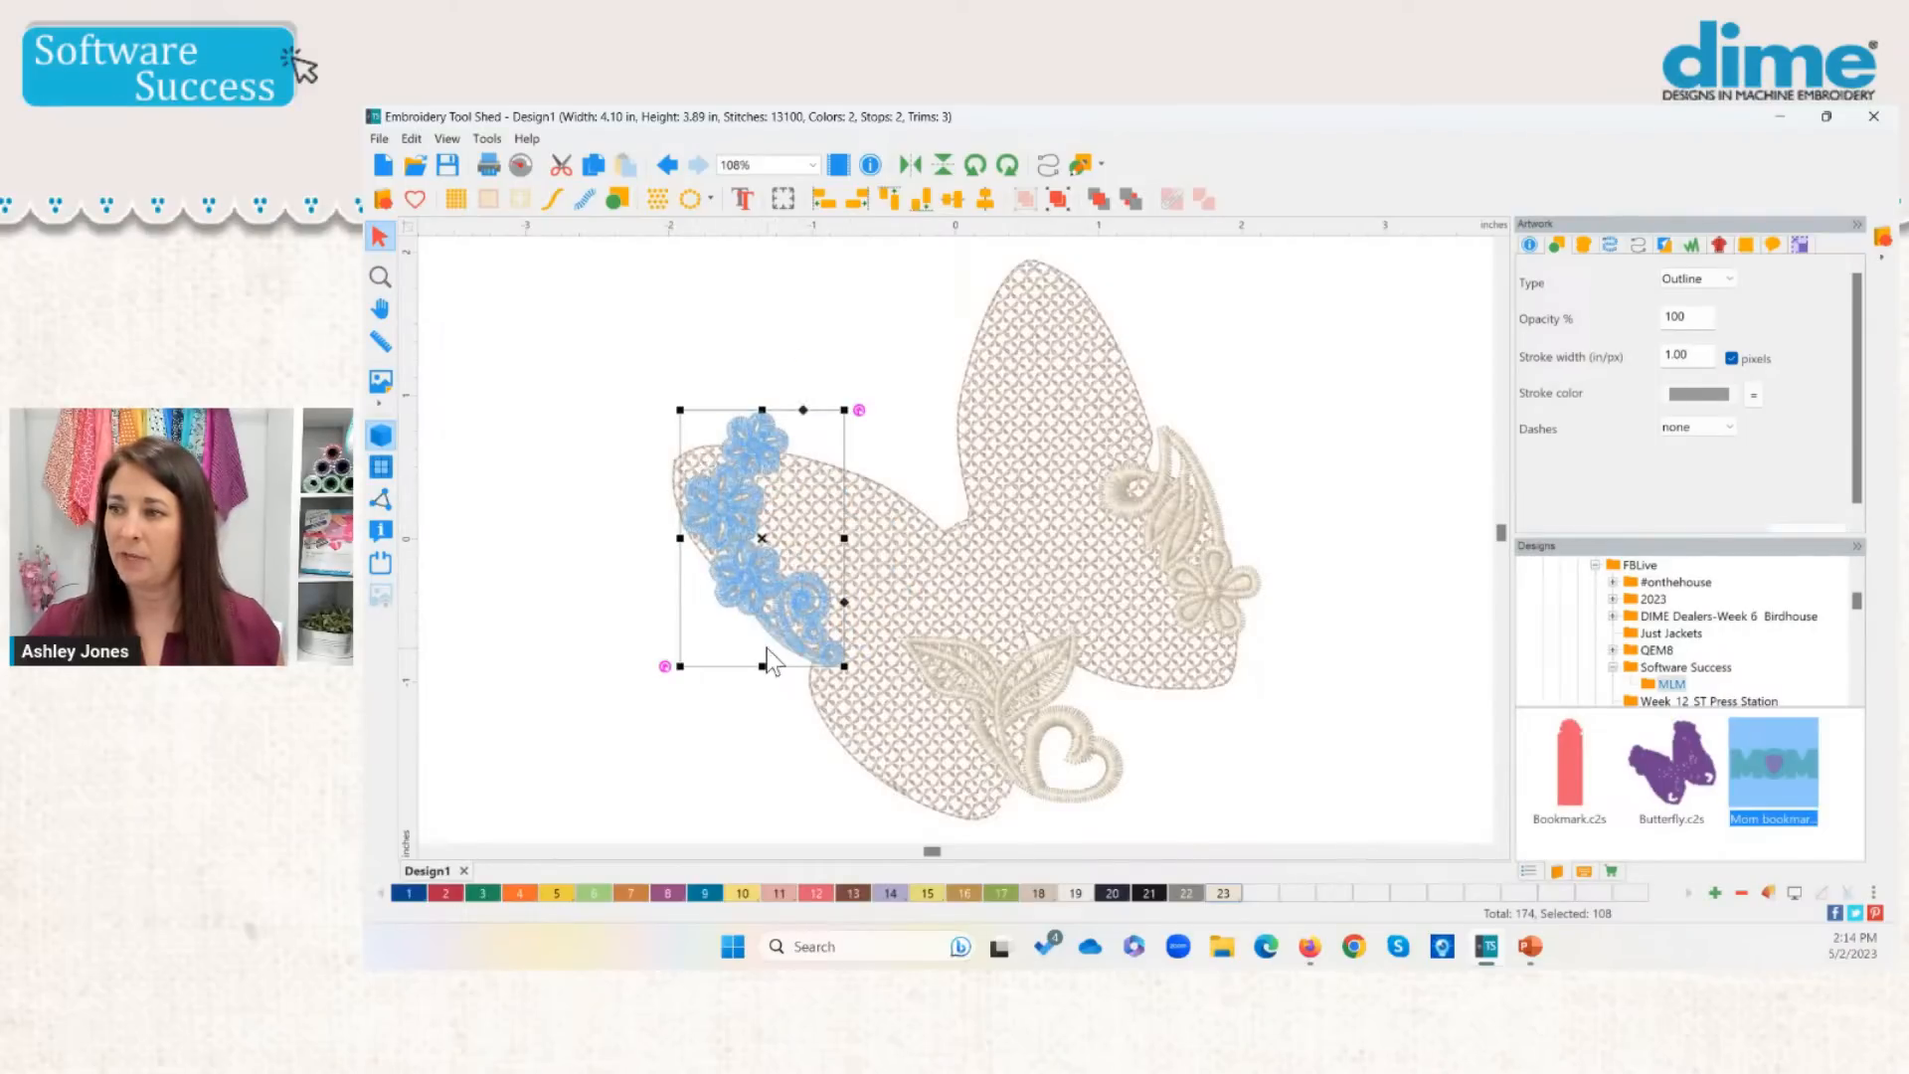
left_click_drag(861, 411, 796, 413)
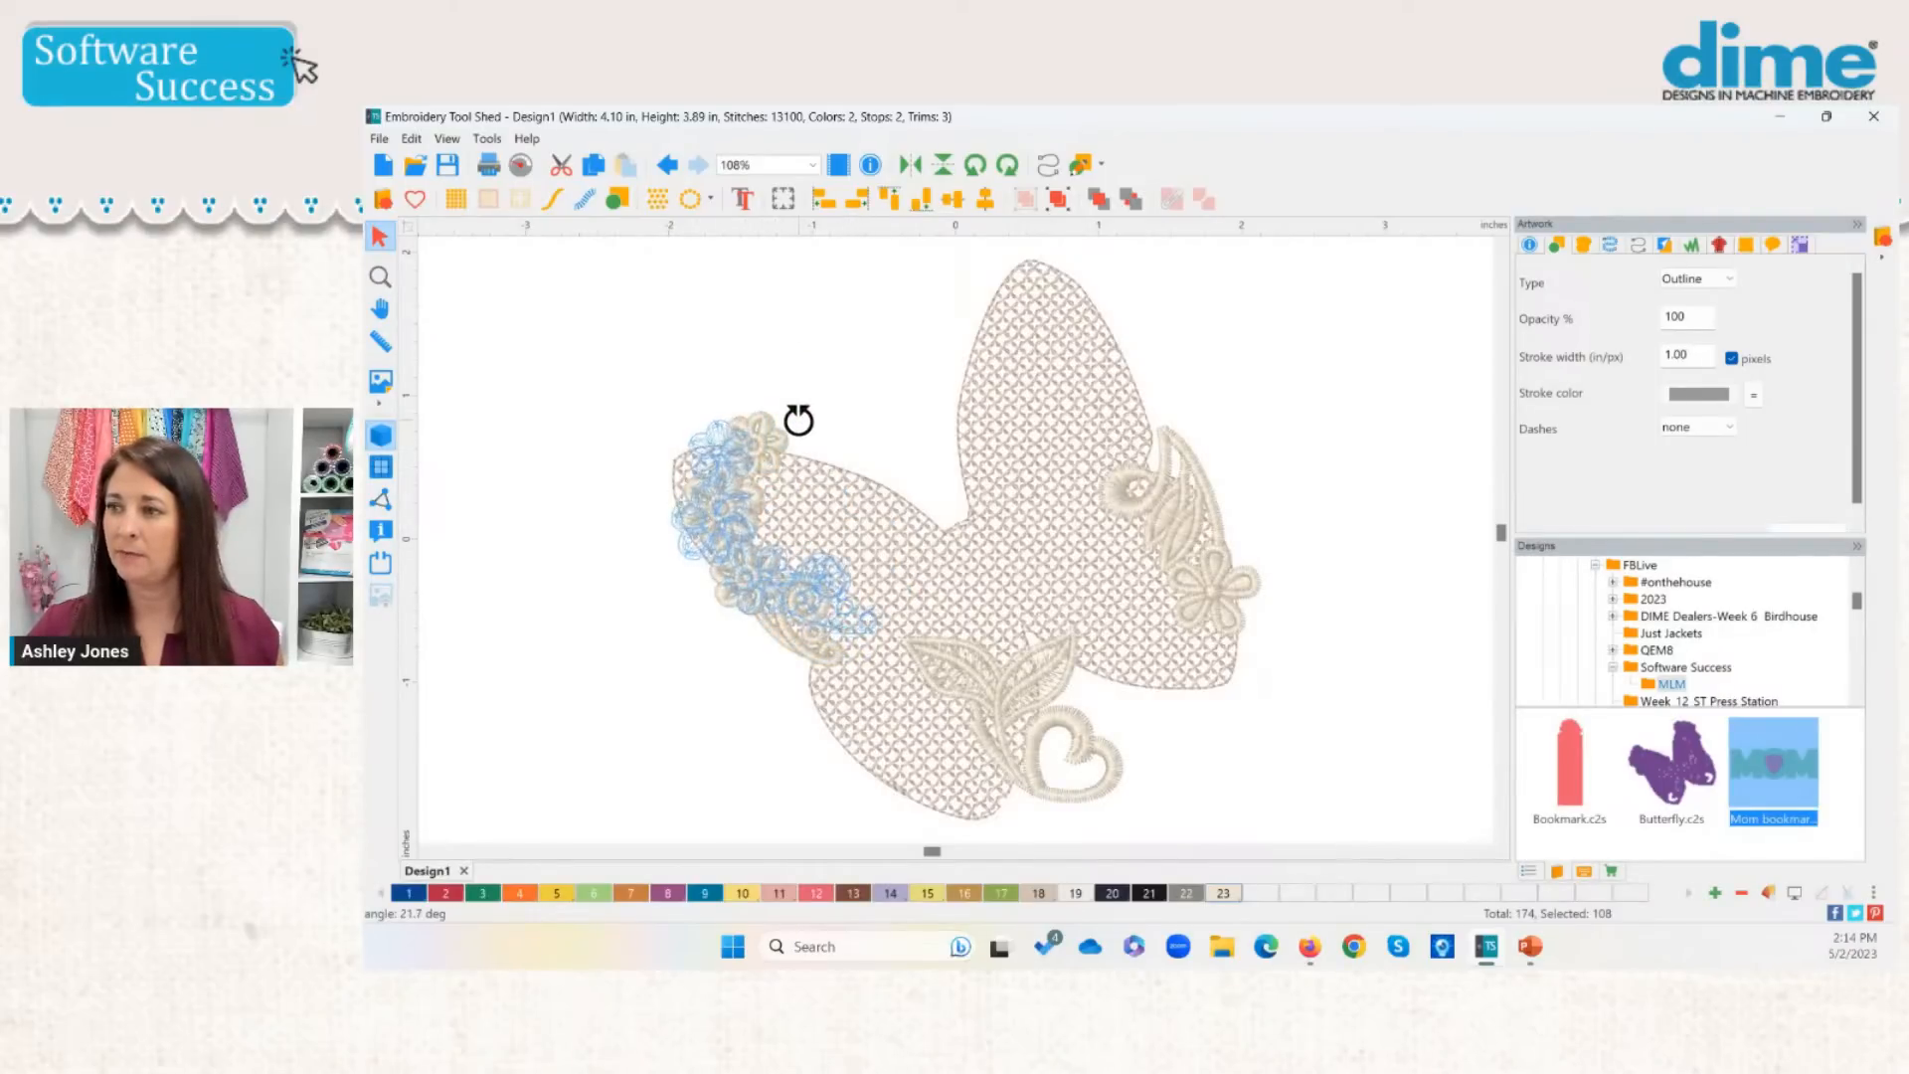
left_click_drag(763, 575, 727, 554)
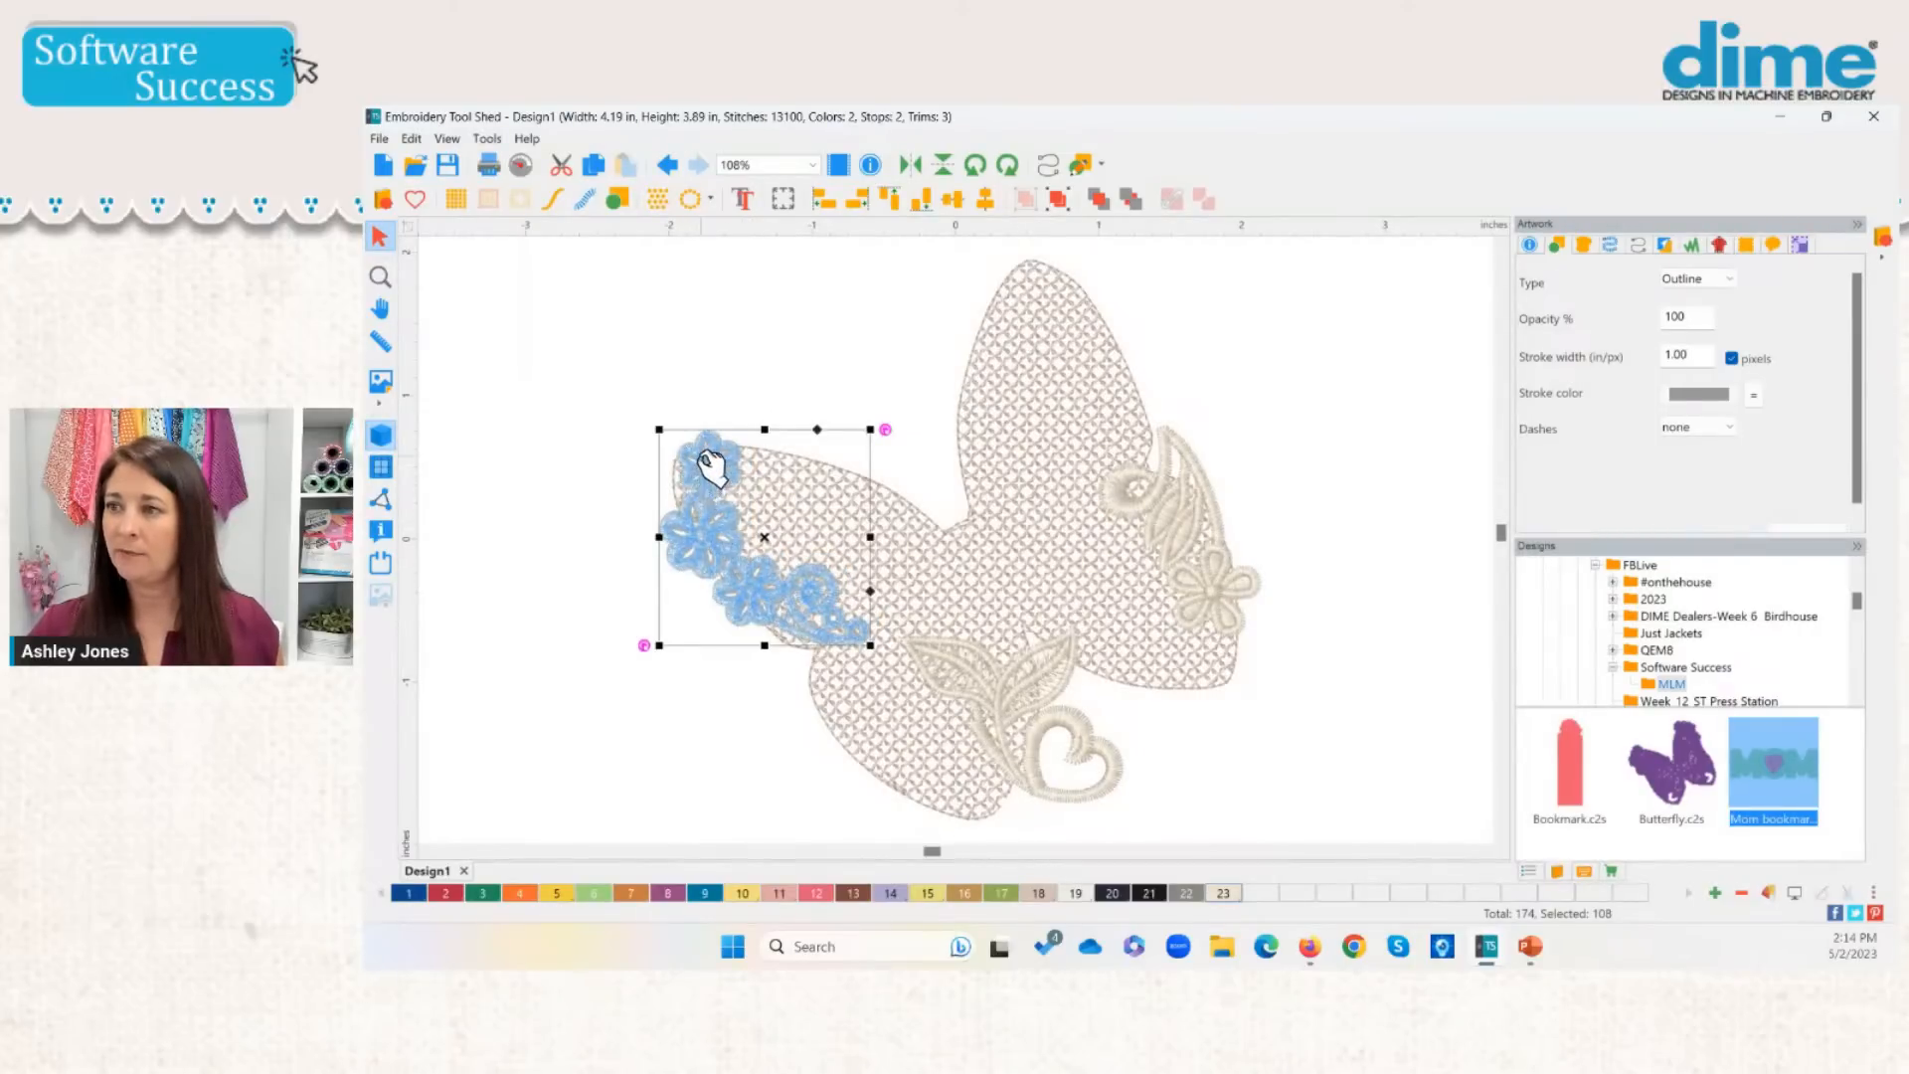
left_click_drag(700, 472, 718, 513)
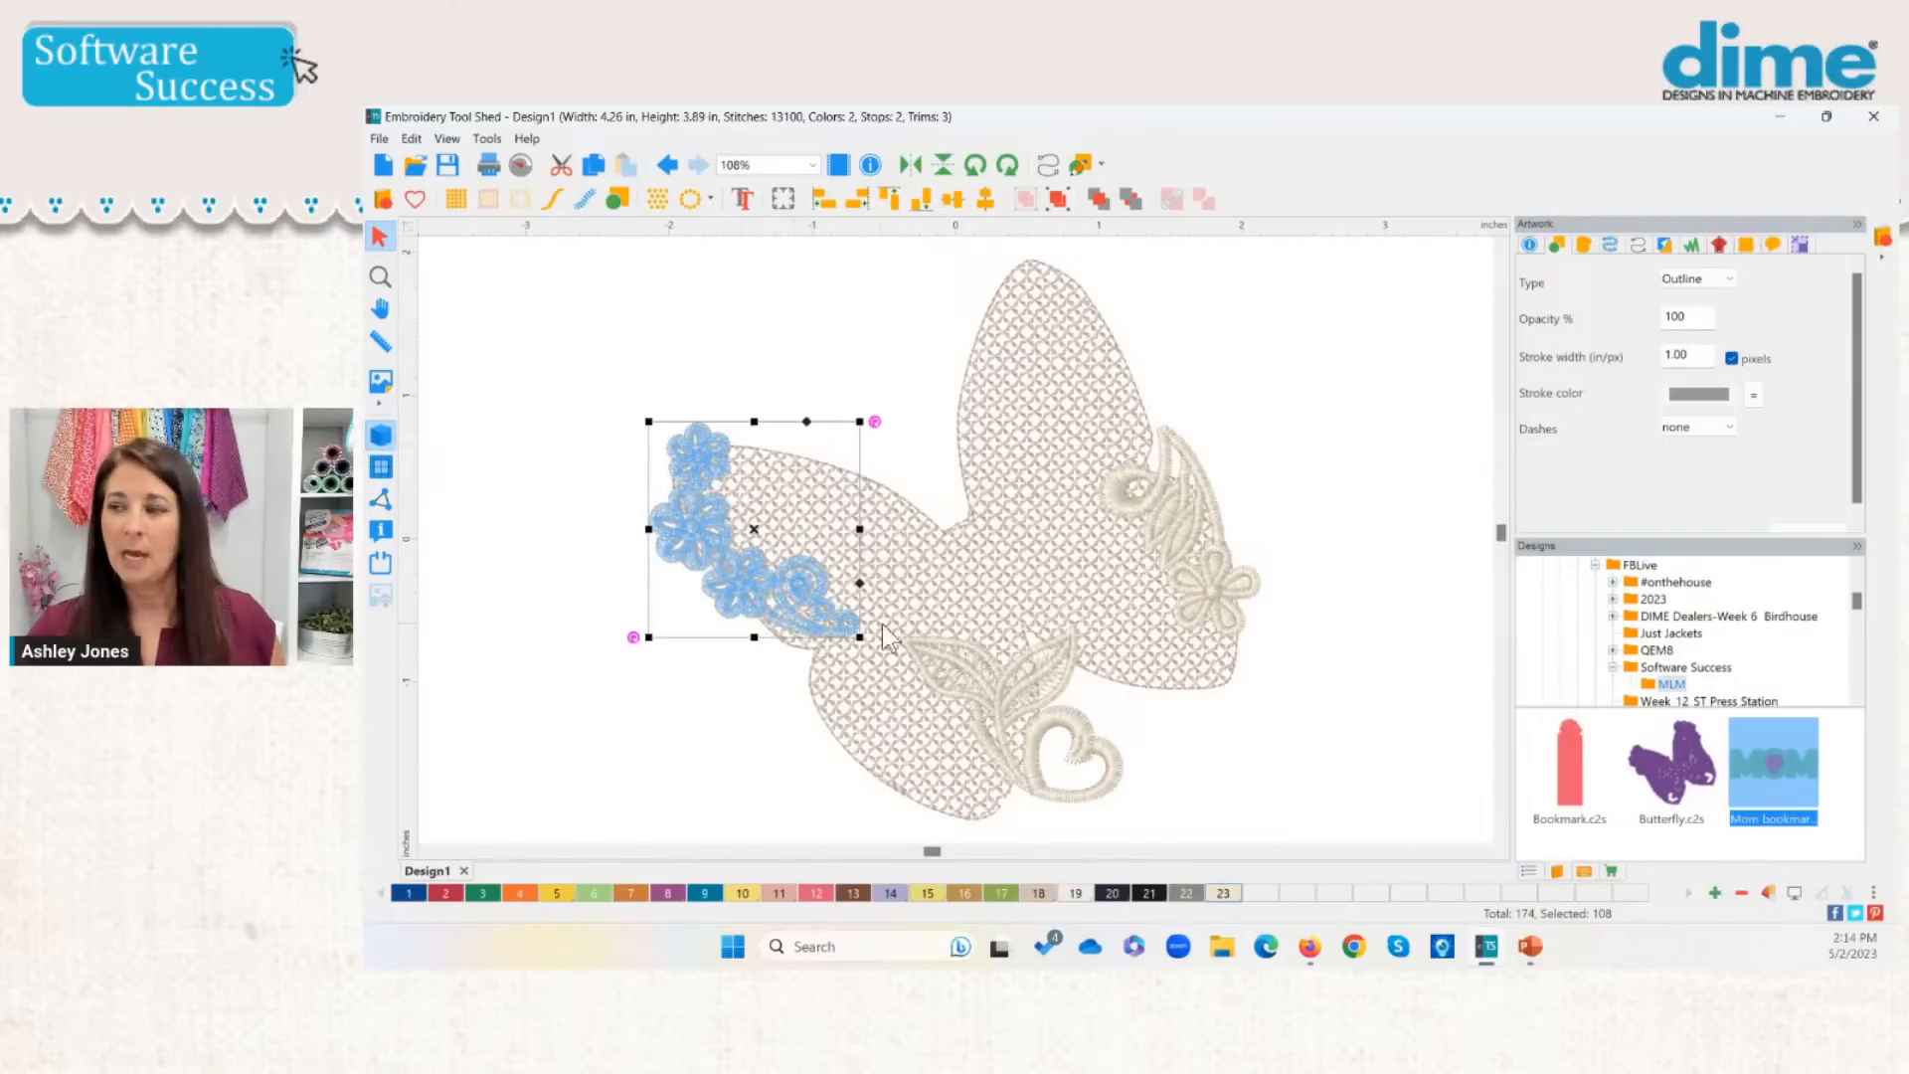
Step: Turn off Snap To Anchor Points and place the heart-and-leaf piece along the edge of the lower left wing
left_click(1054, 750)
left_click_drag(1053, 751, 852, 734)
right_click(683, 230)
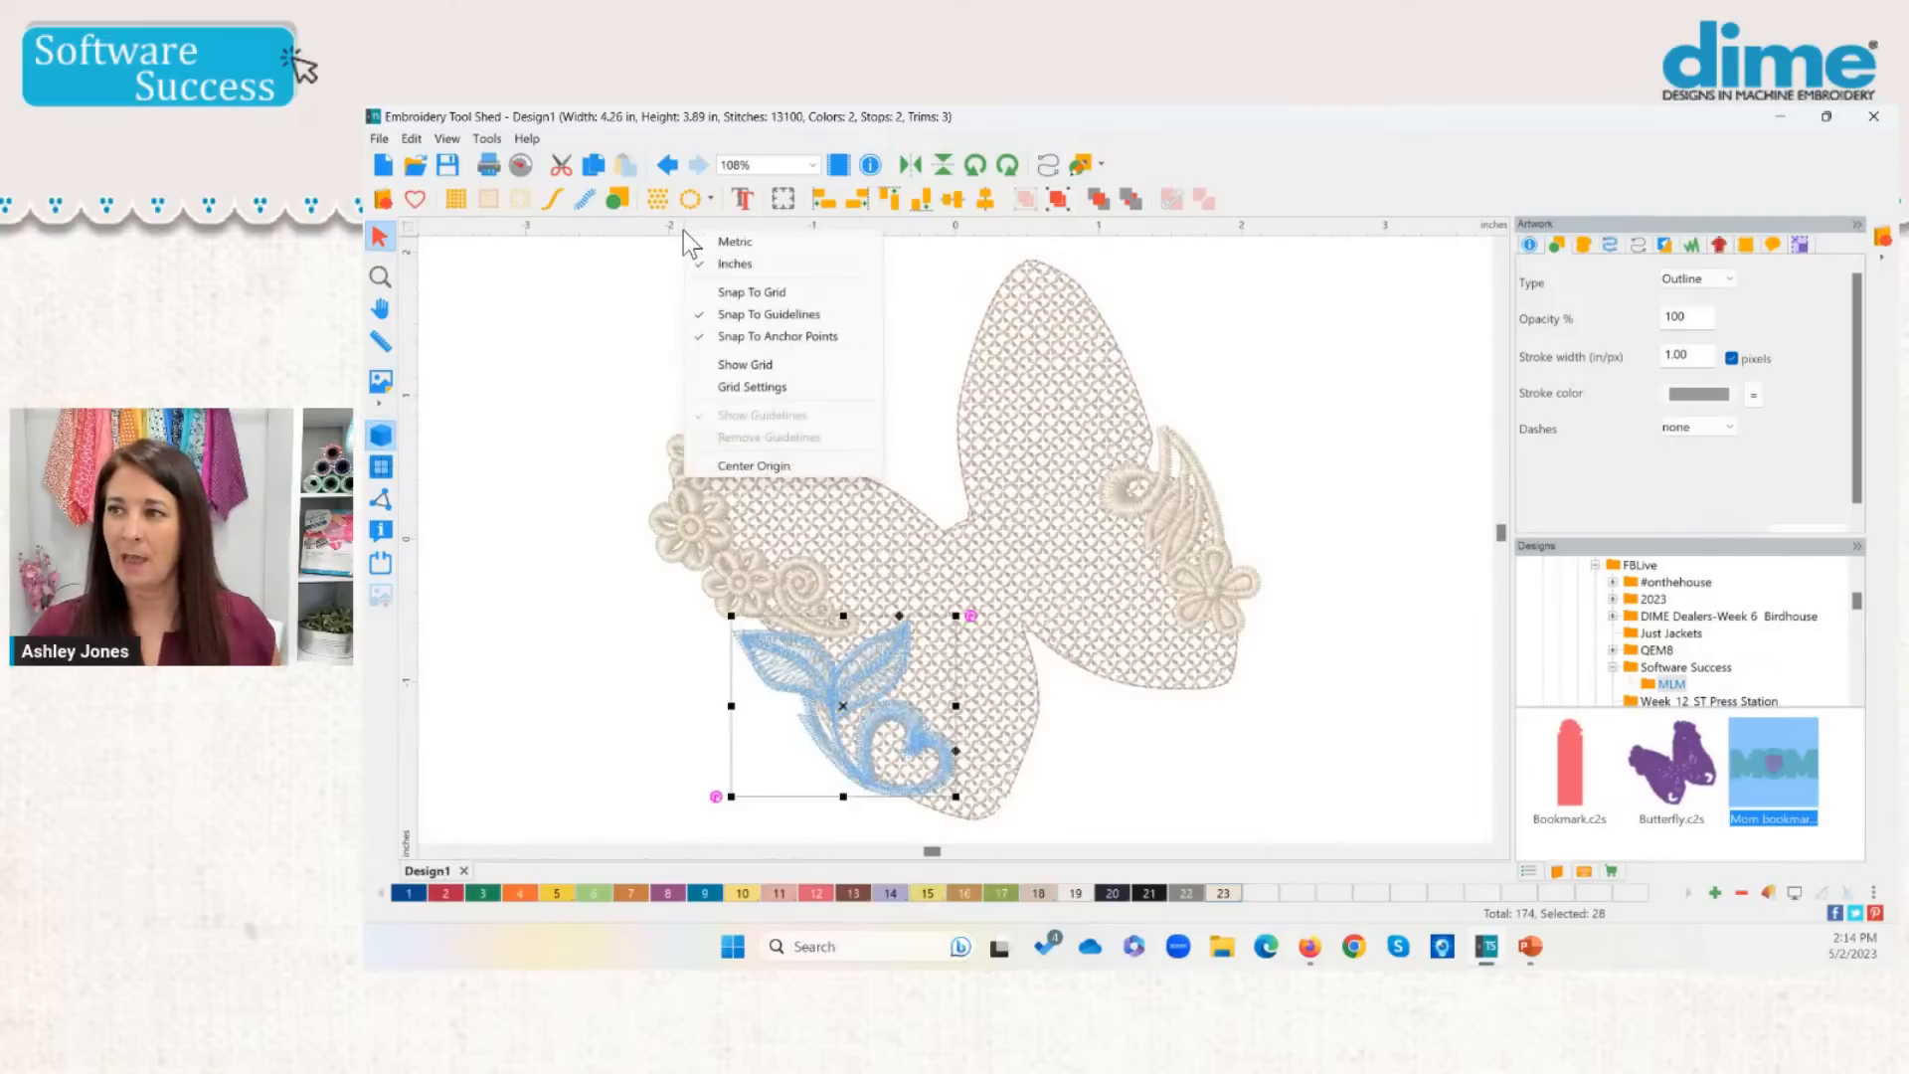
left_click(808, 338)
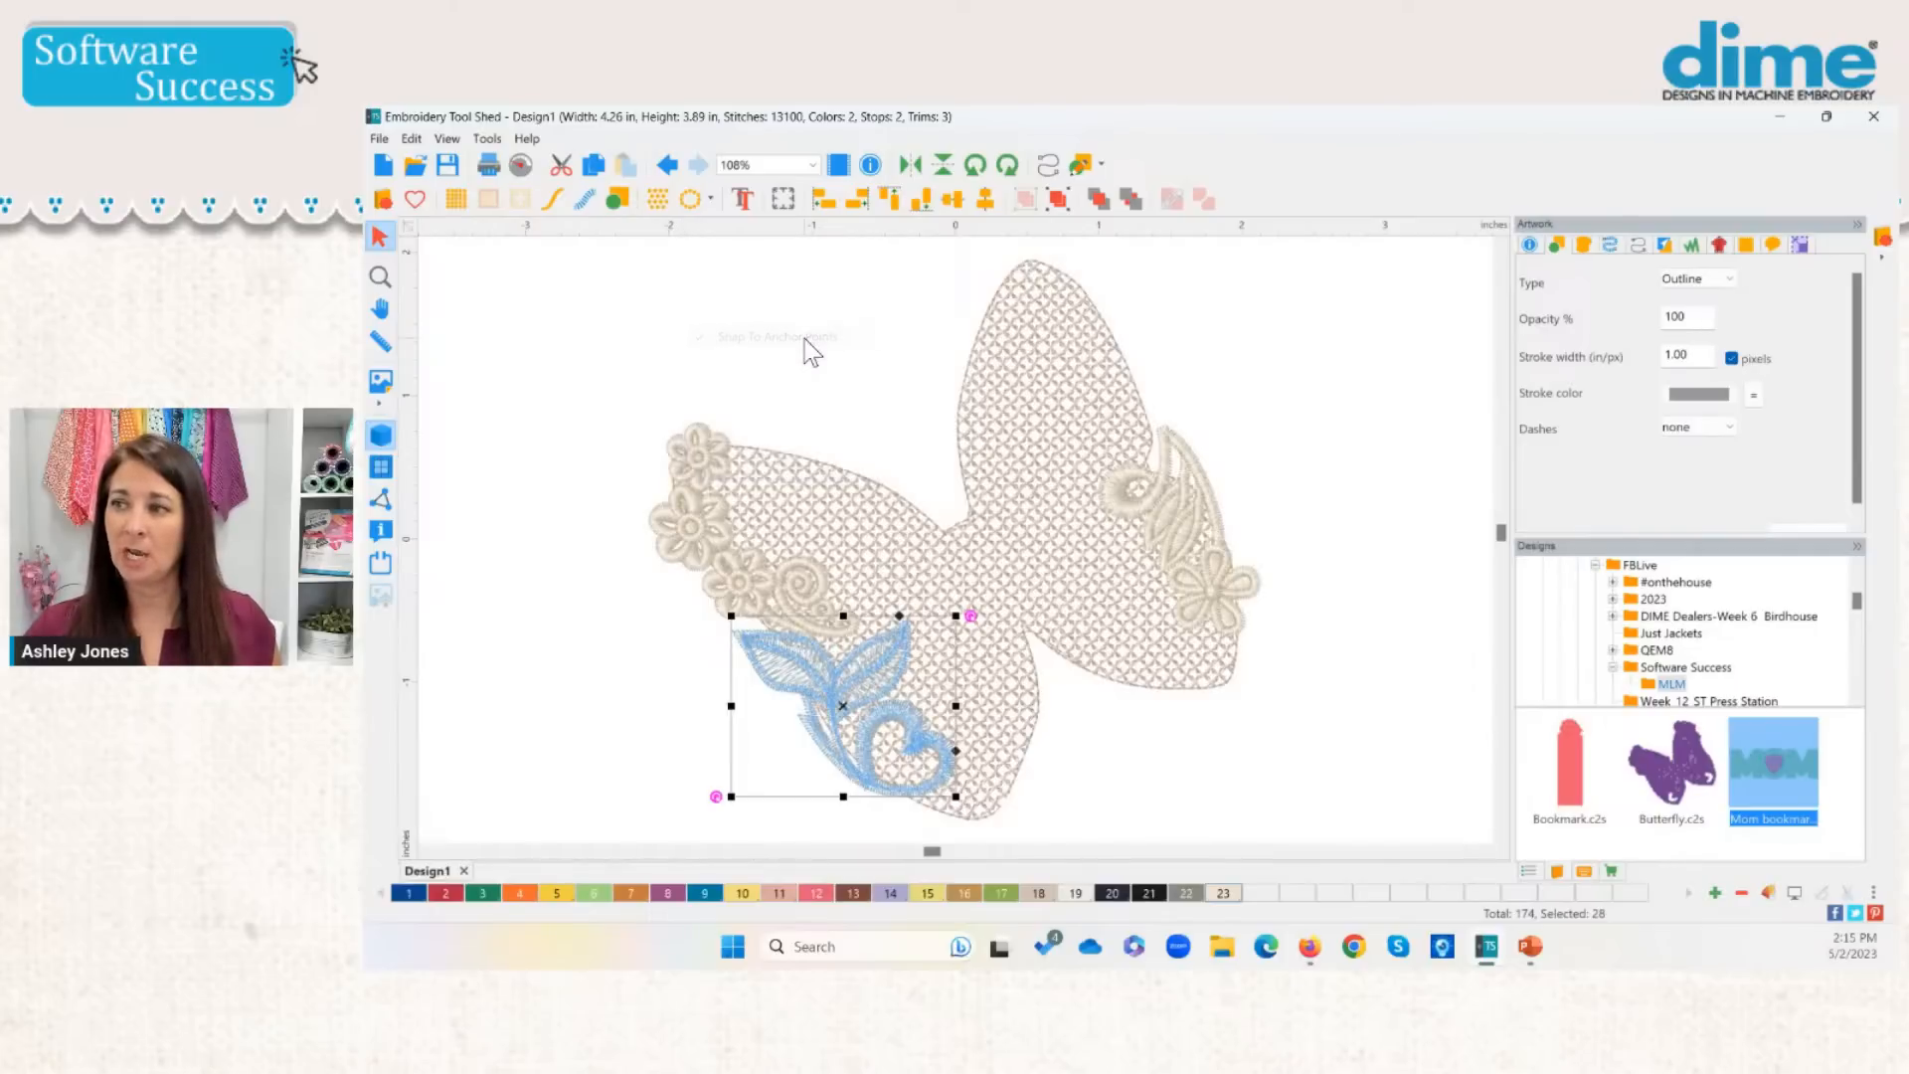
right_click(743, 228)
right_click(641, 228)
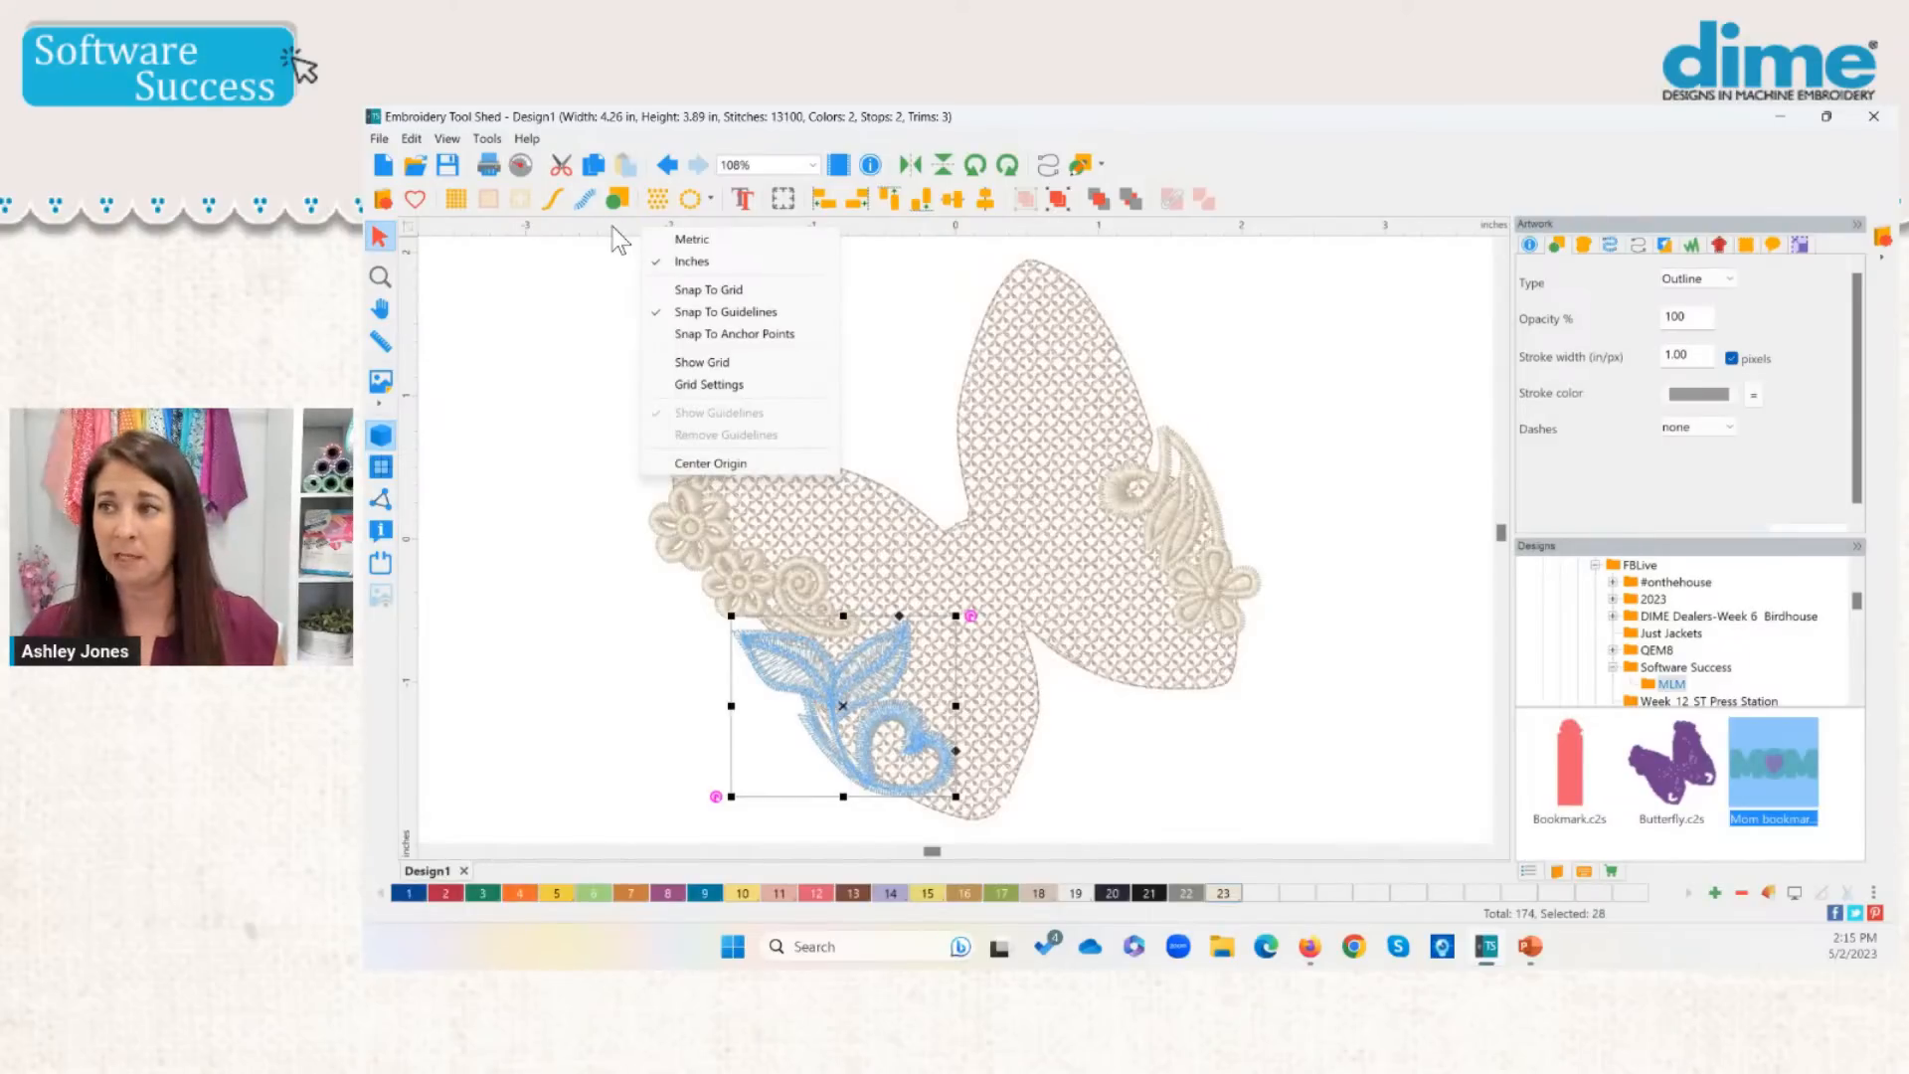
right_click(598, 230)
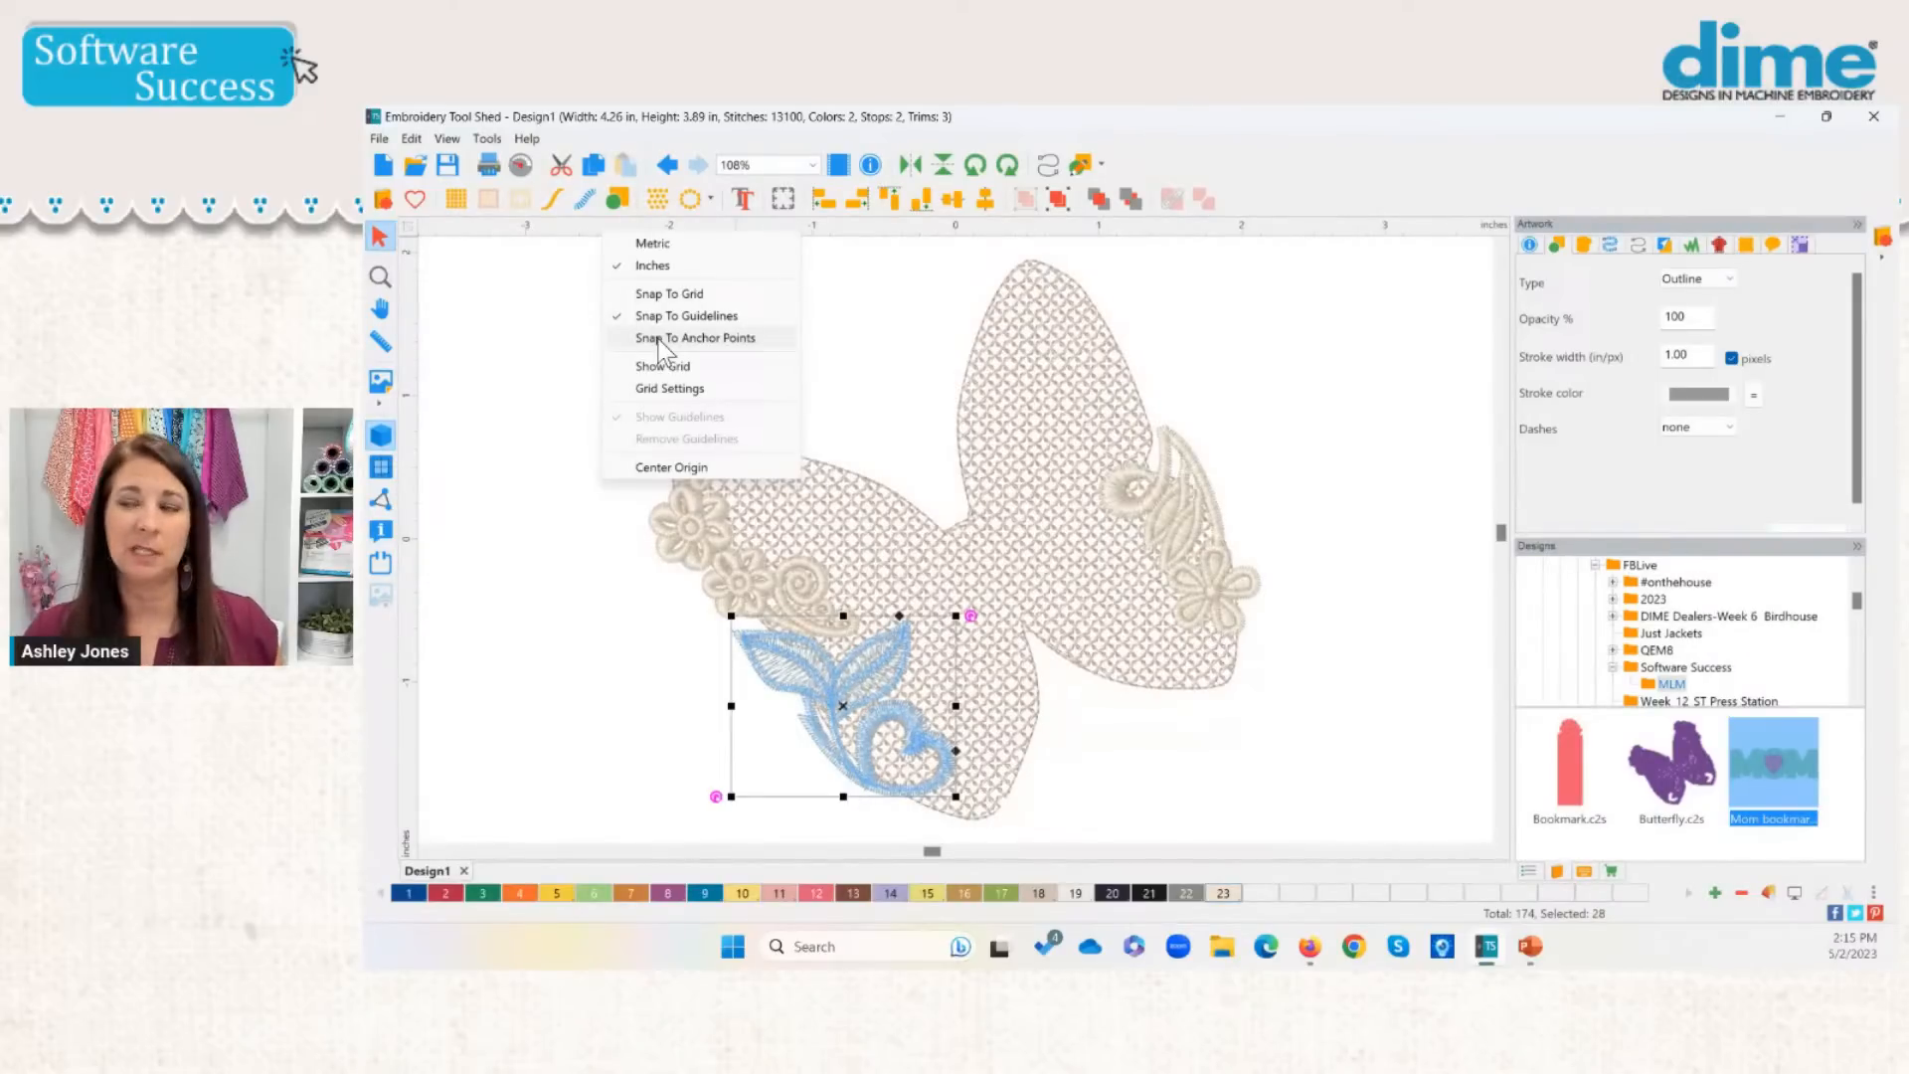
left_click(822, 363)
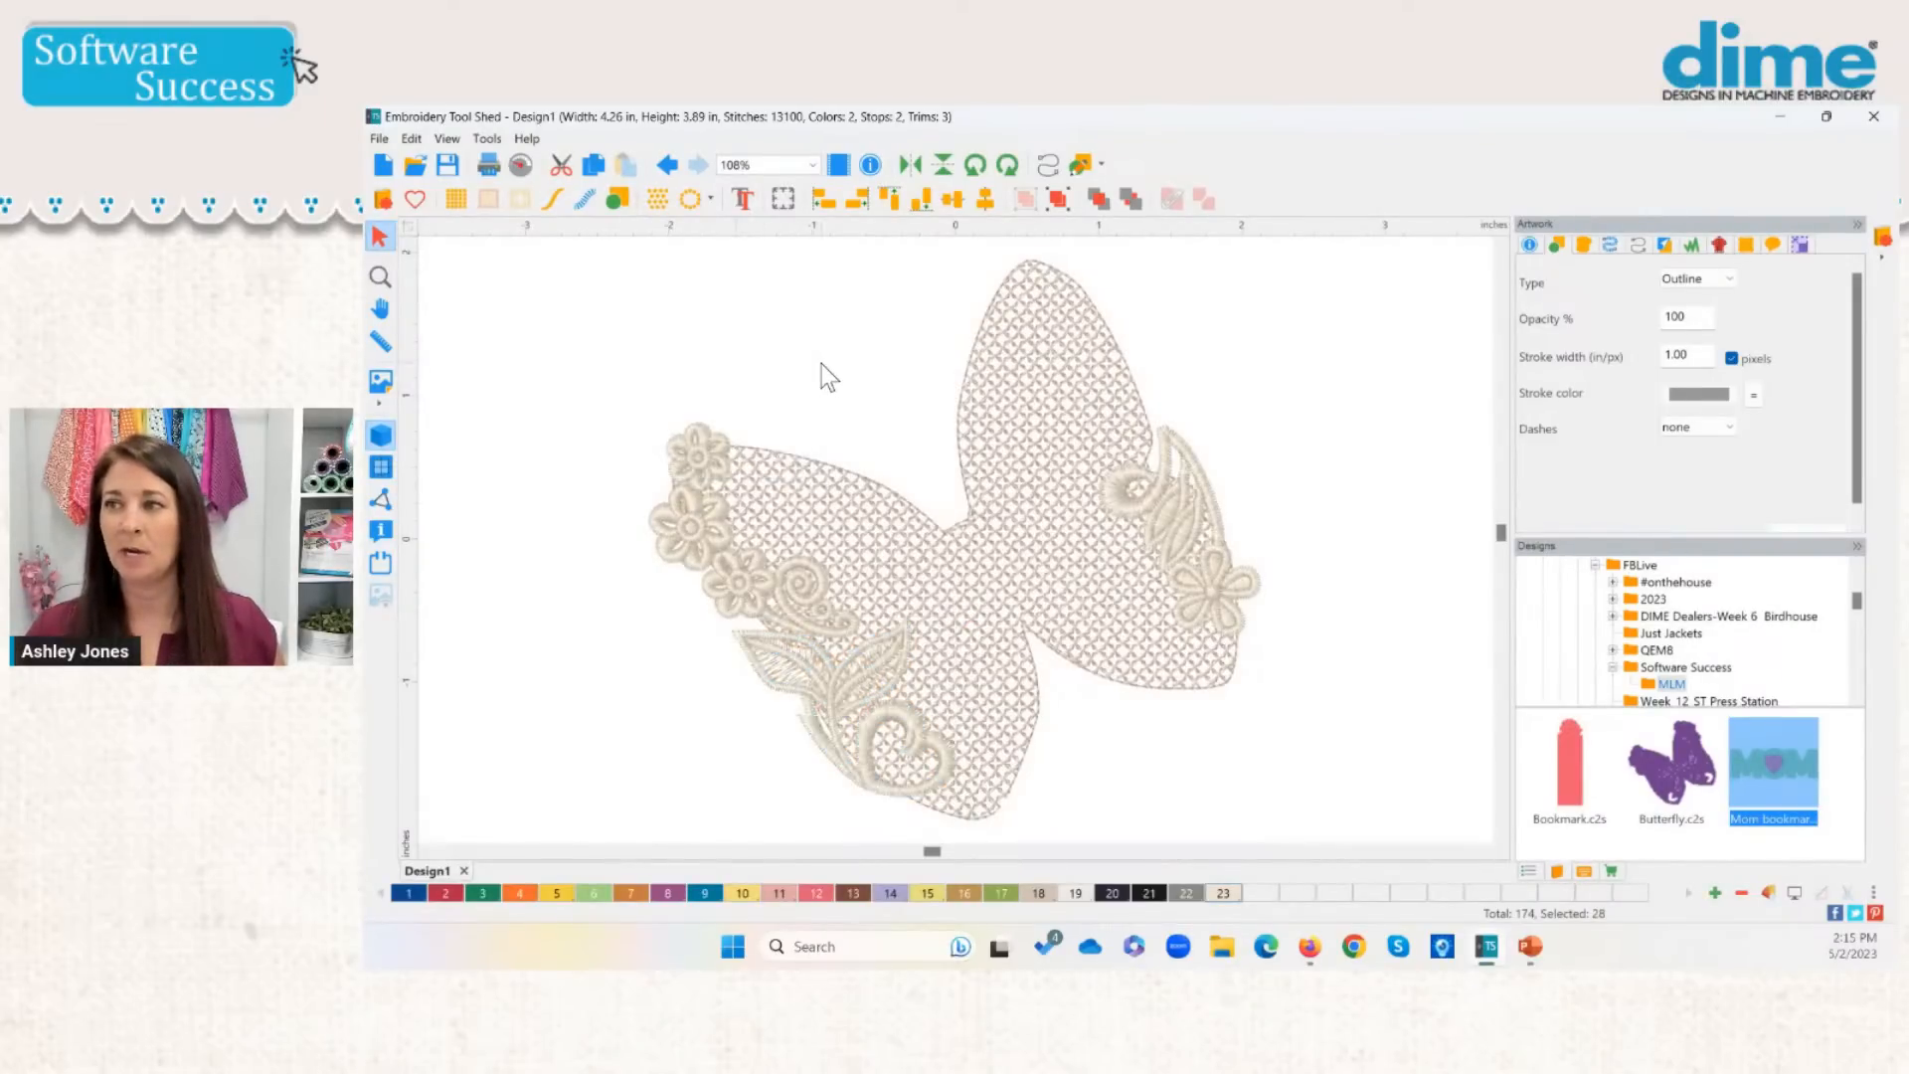
left_click_drag(862, 753, 923, 790)
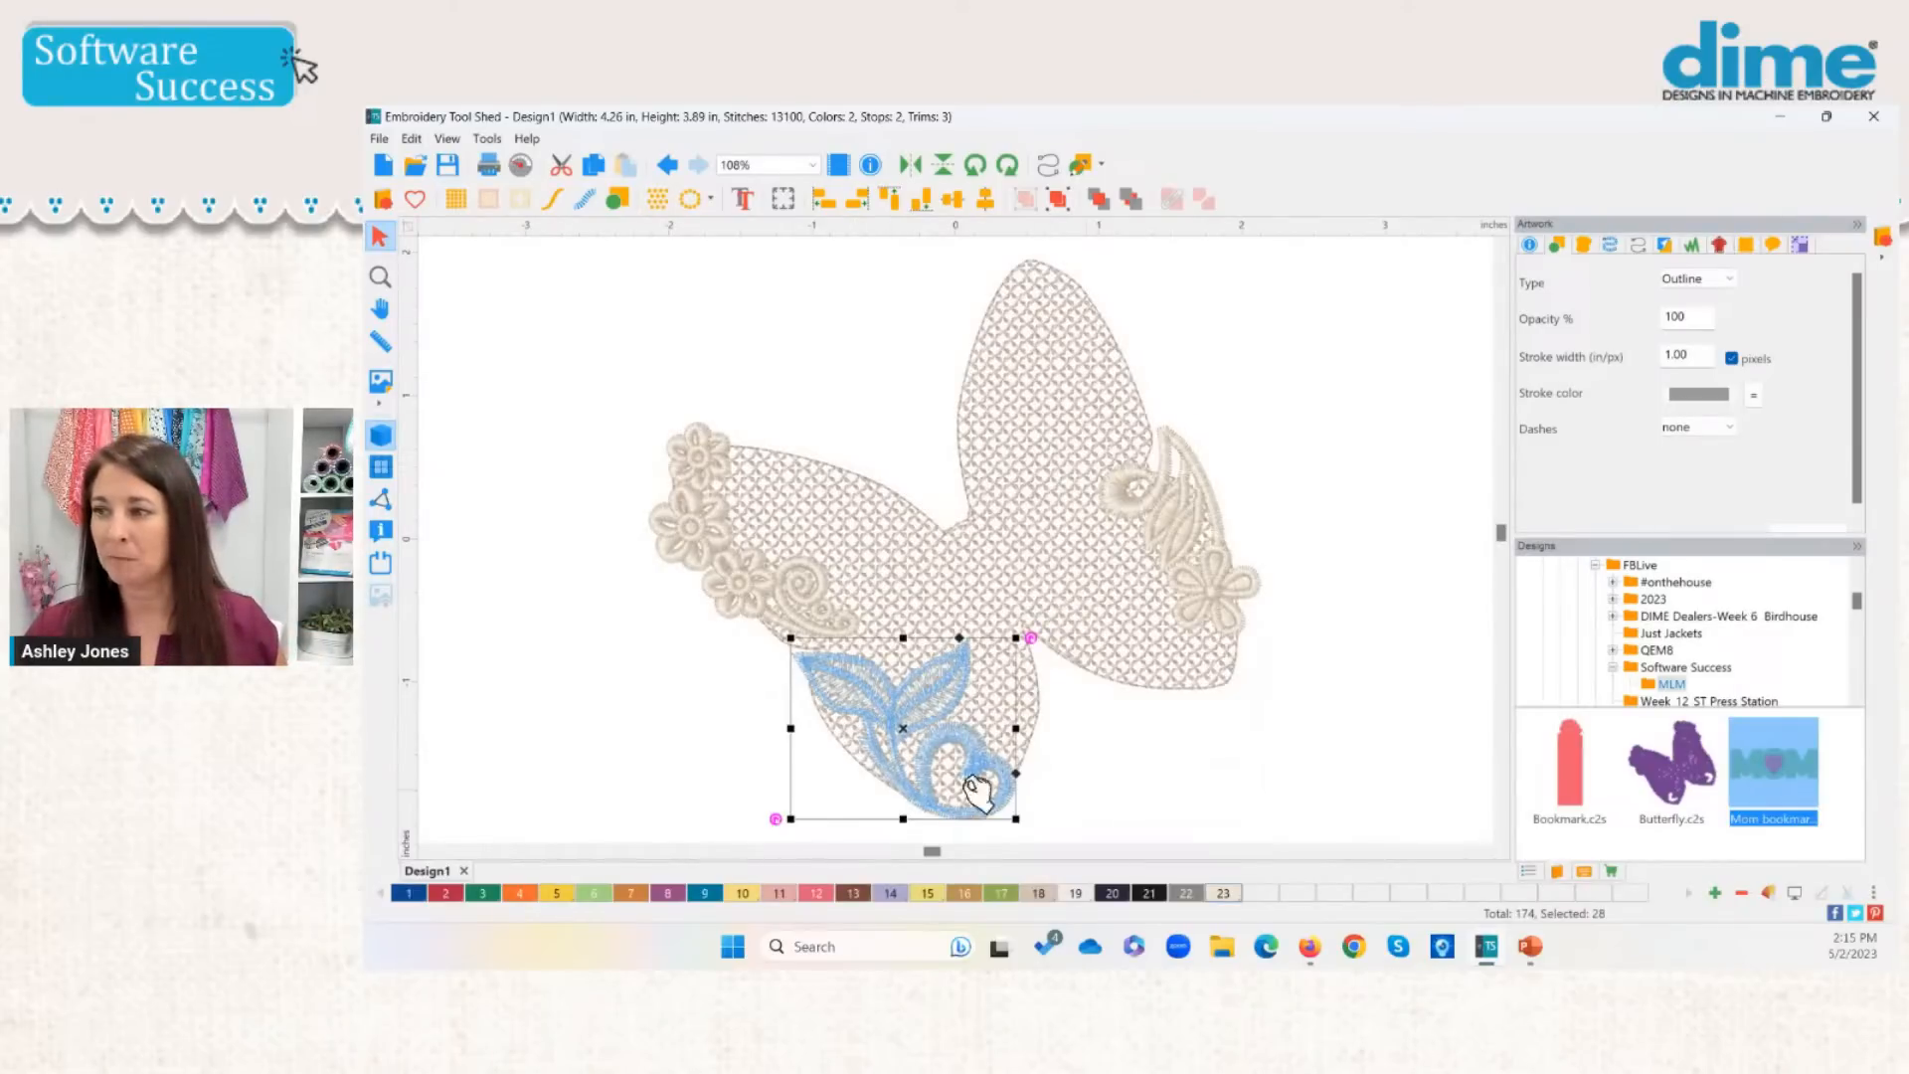
left_click(1161, 674)
Step: Move Lace_004_C to the upper left wing, rotate it along the top edge, and resize it to about 1.52 in wide
left_click_drag(1201, 552, 863, 557)
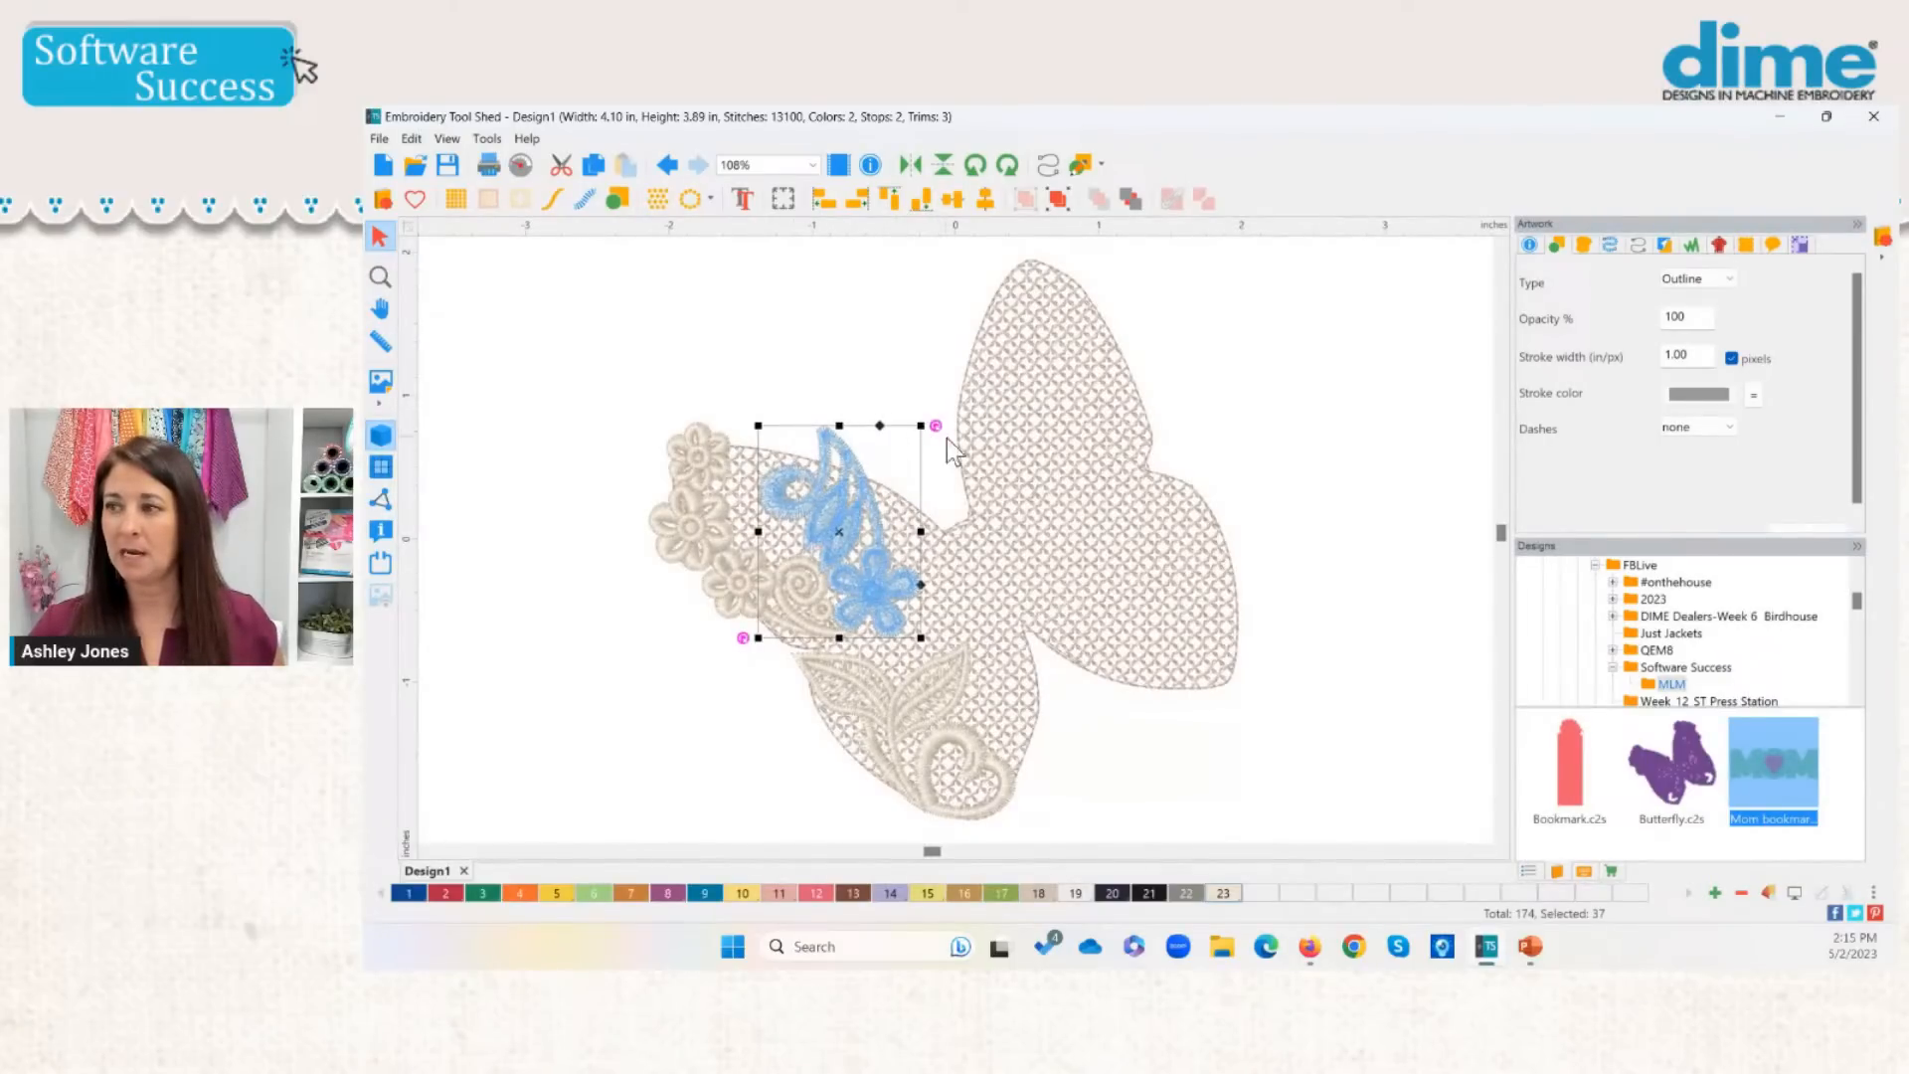
left_click_drag(935, 428, 848, 408)
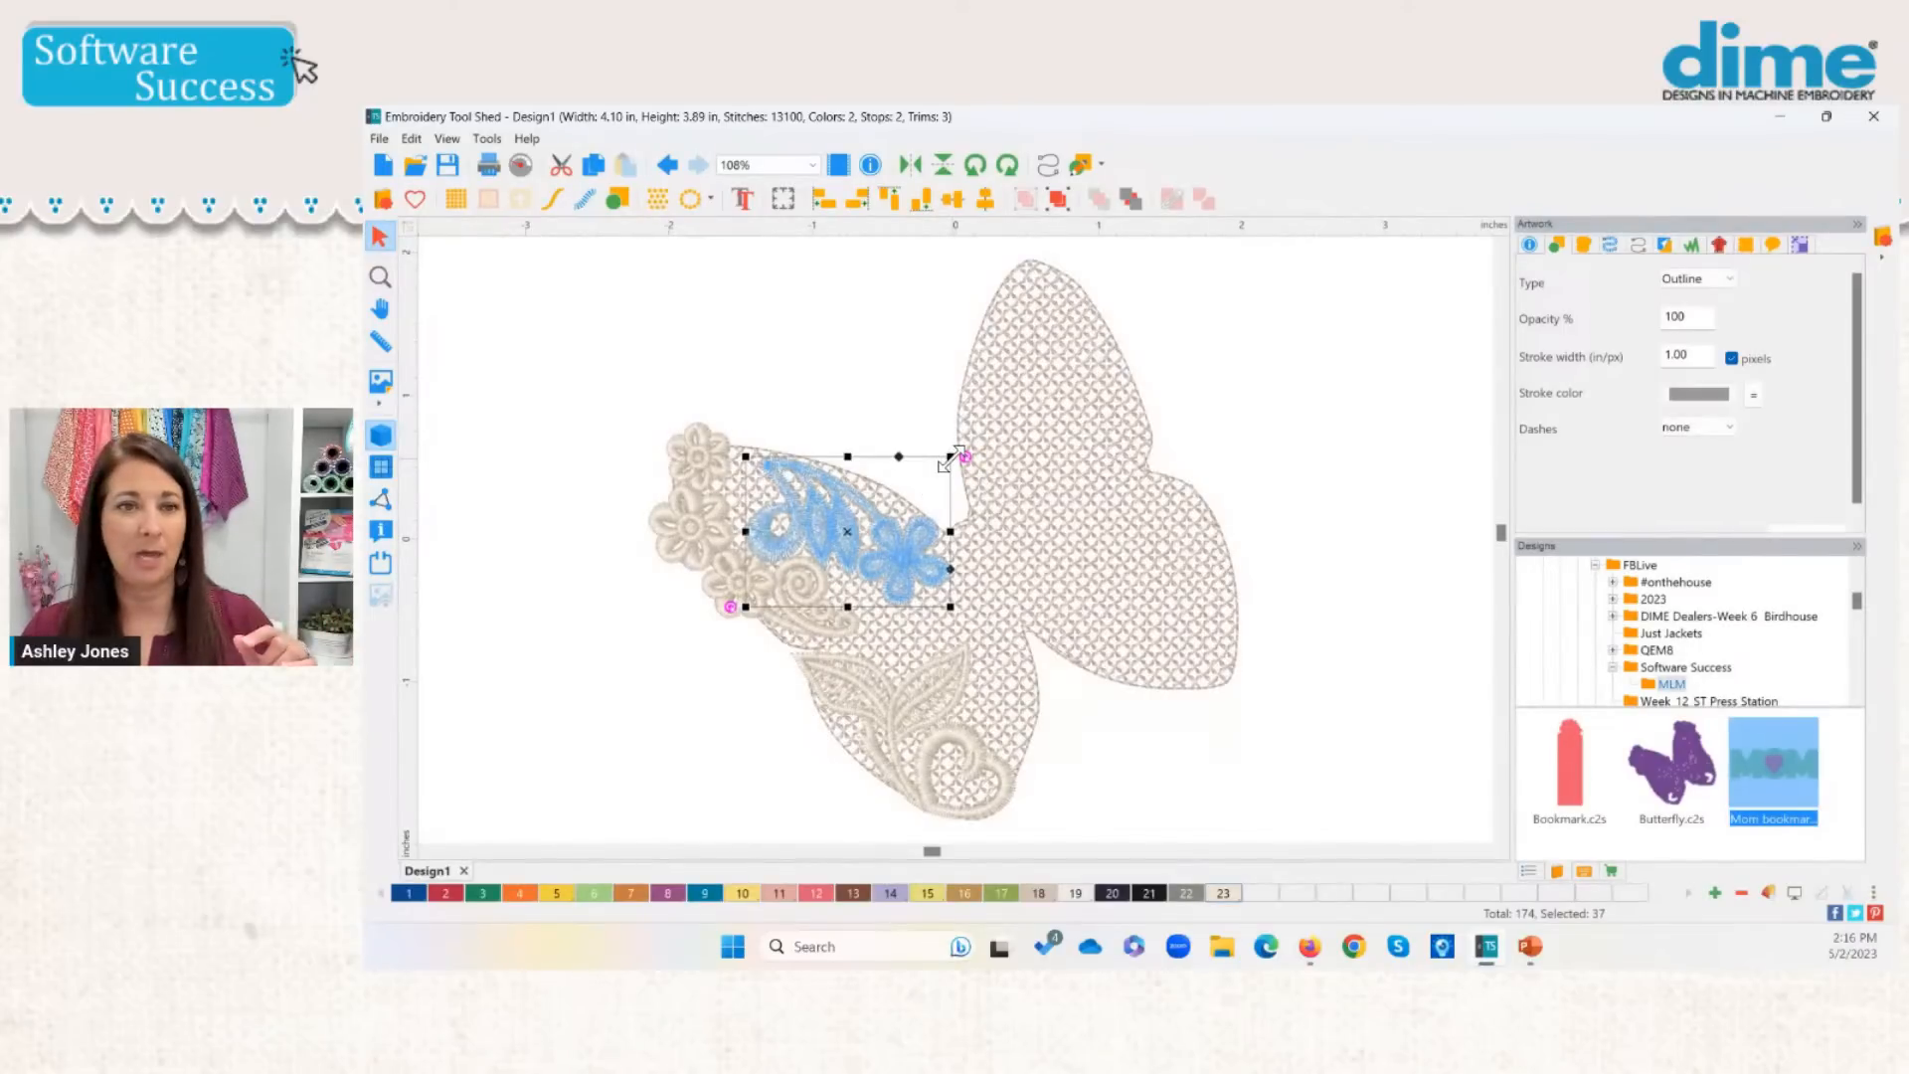
left_click_drag(949, 458, 1023, 427)
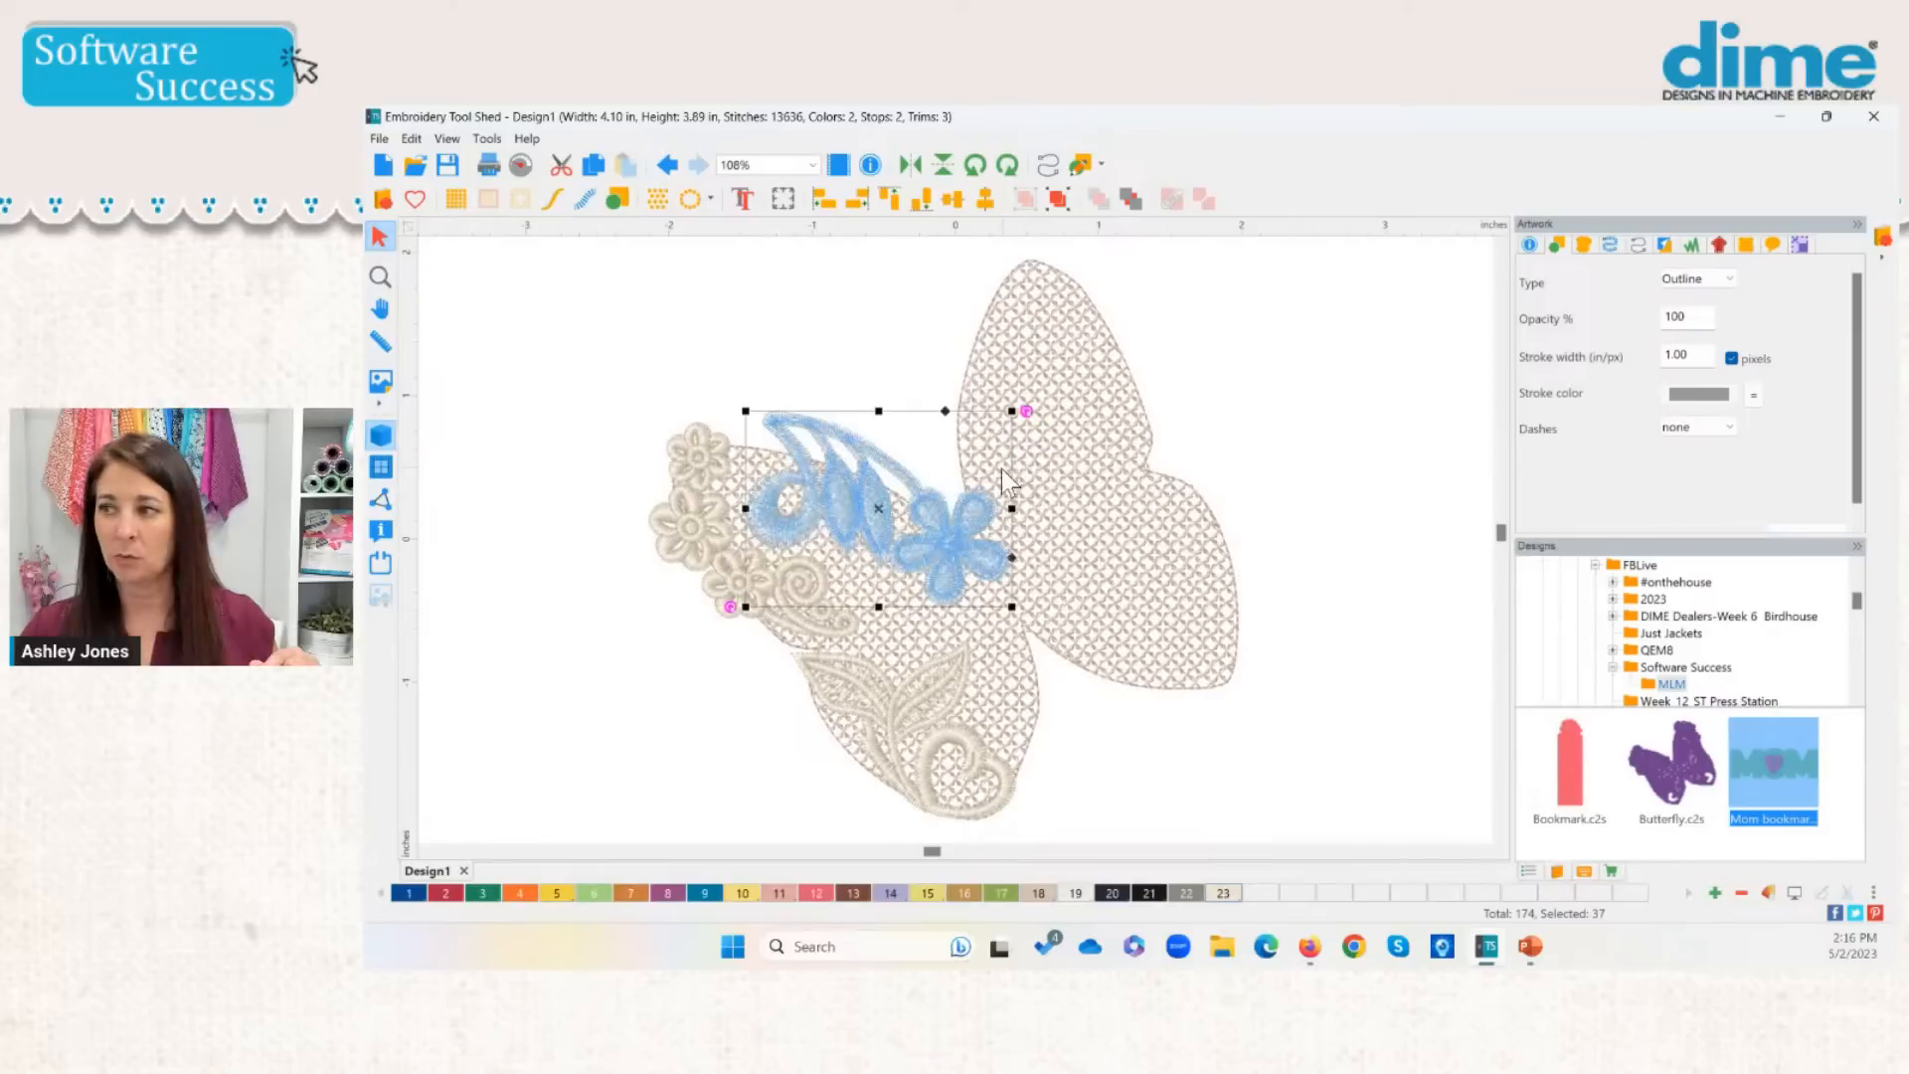
left_click_drag(965, 535, 821, 419)
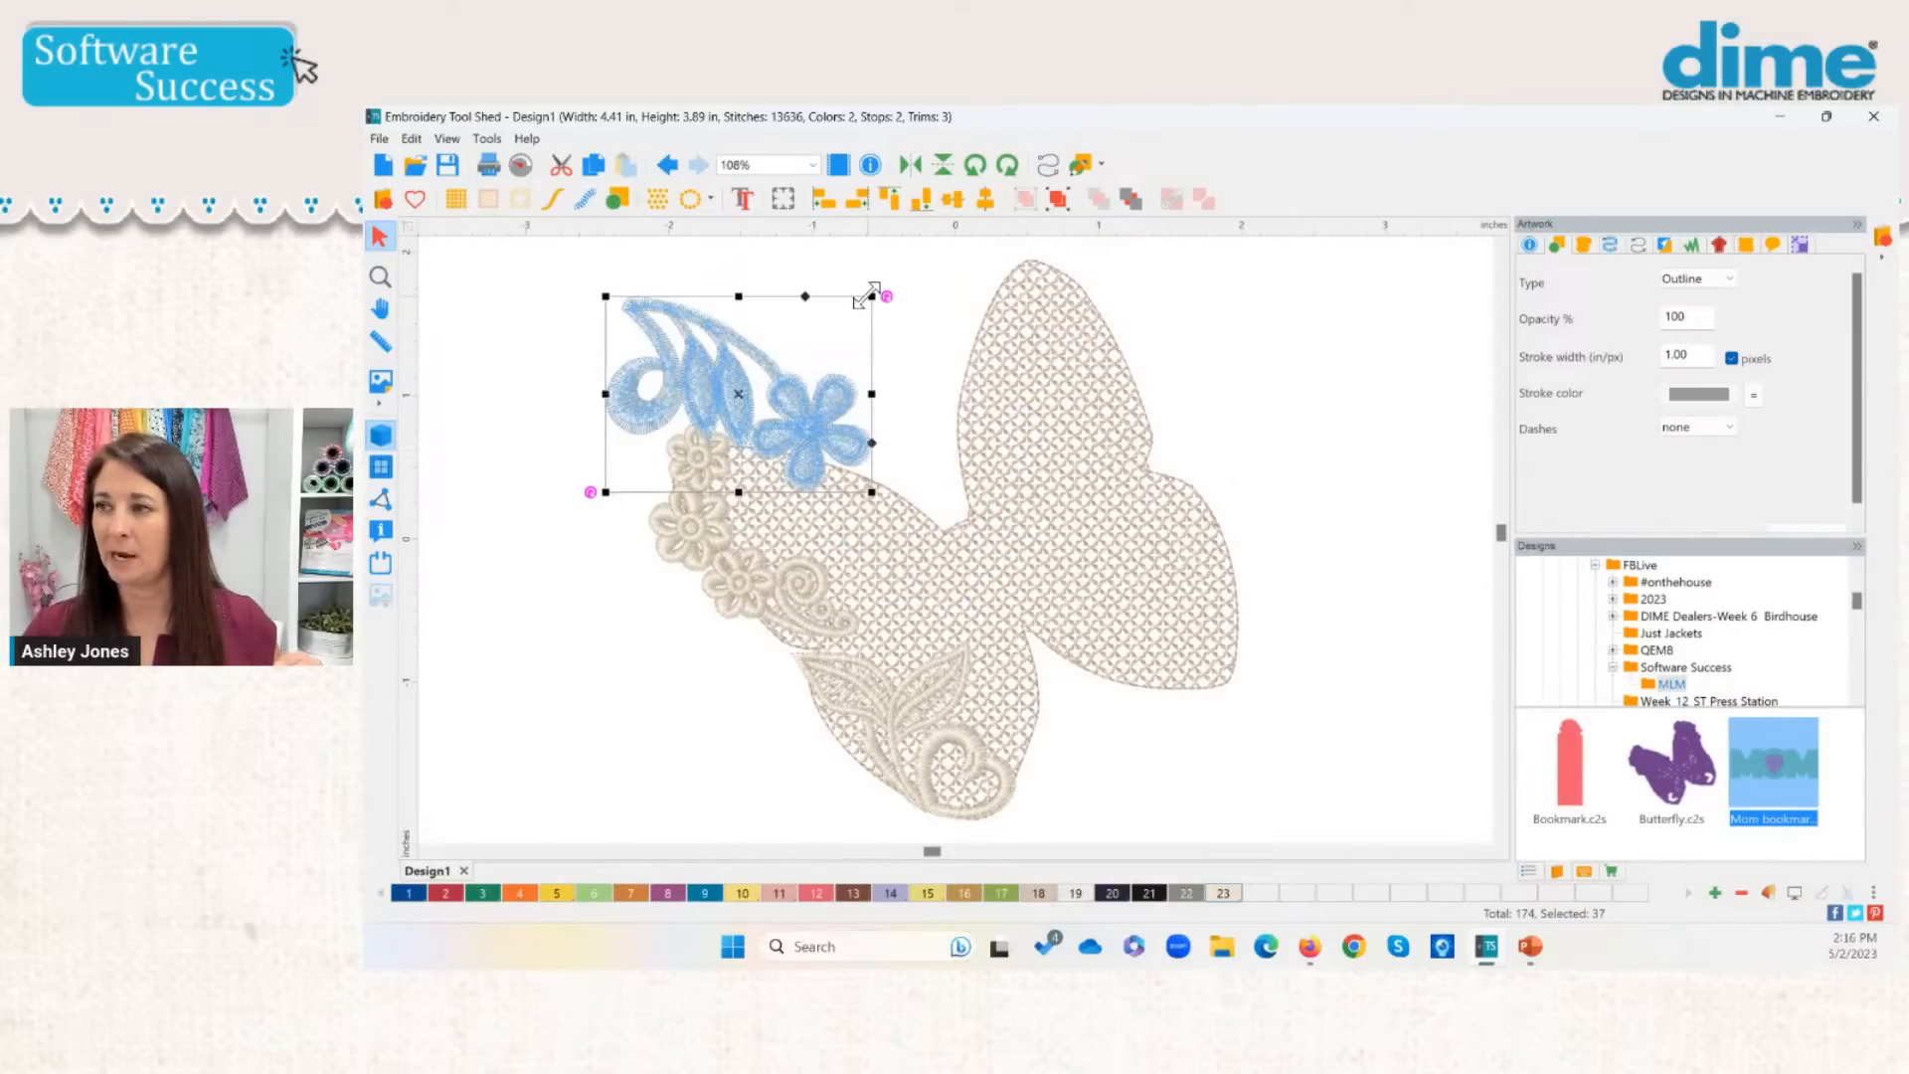
left_click_drag(865, 295, 819, 330)
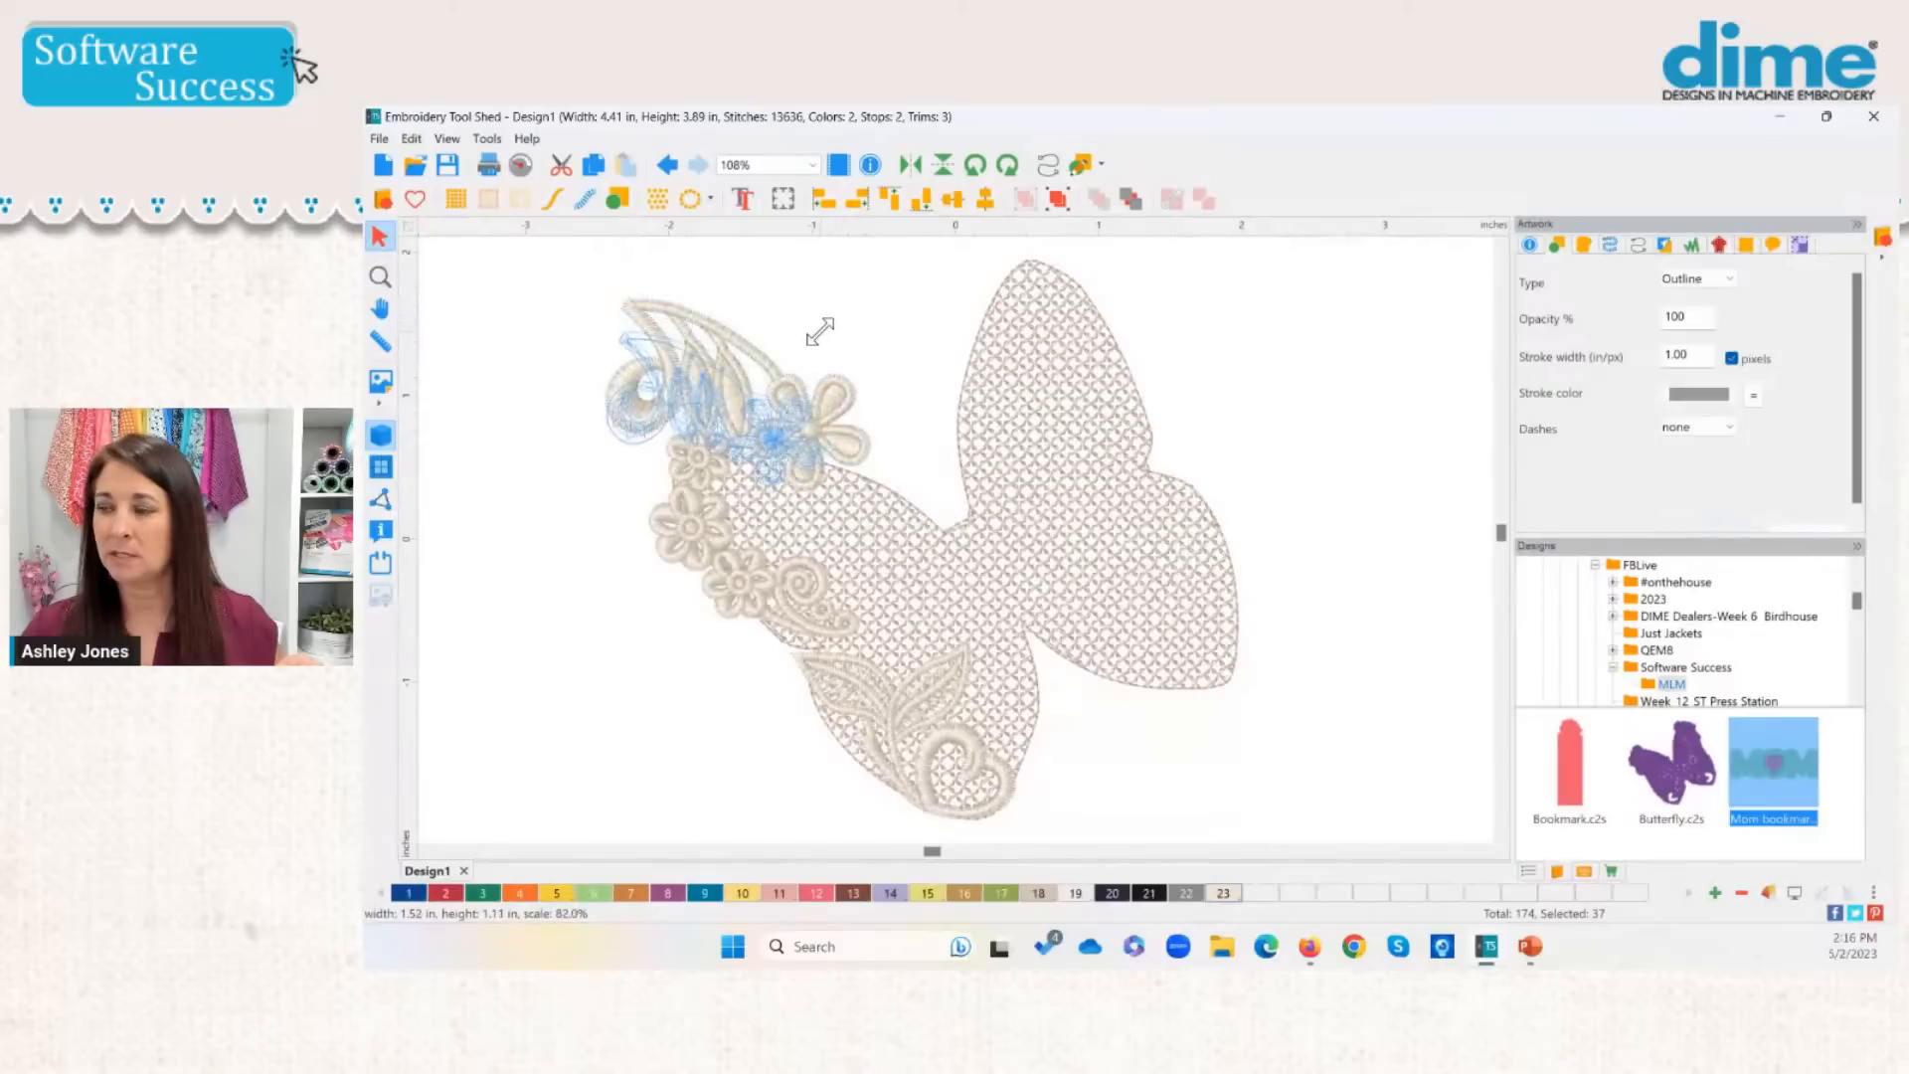
left_click_drag(724, 416, 860, 519)
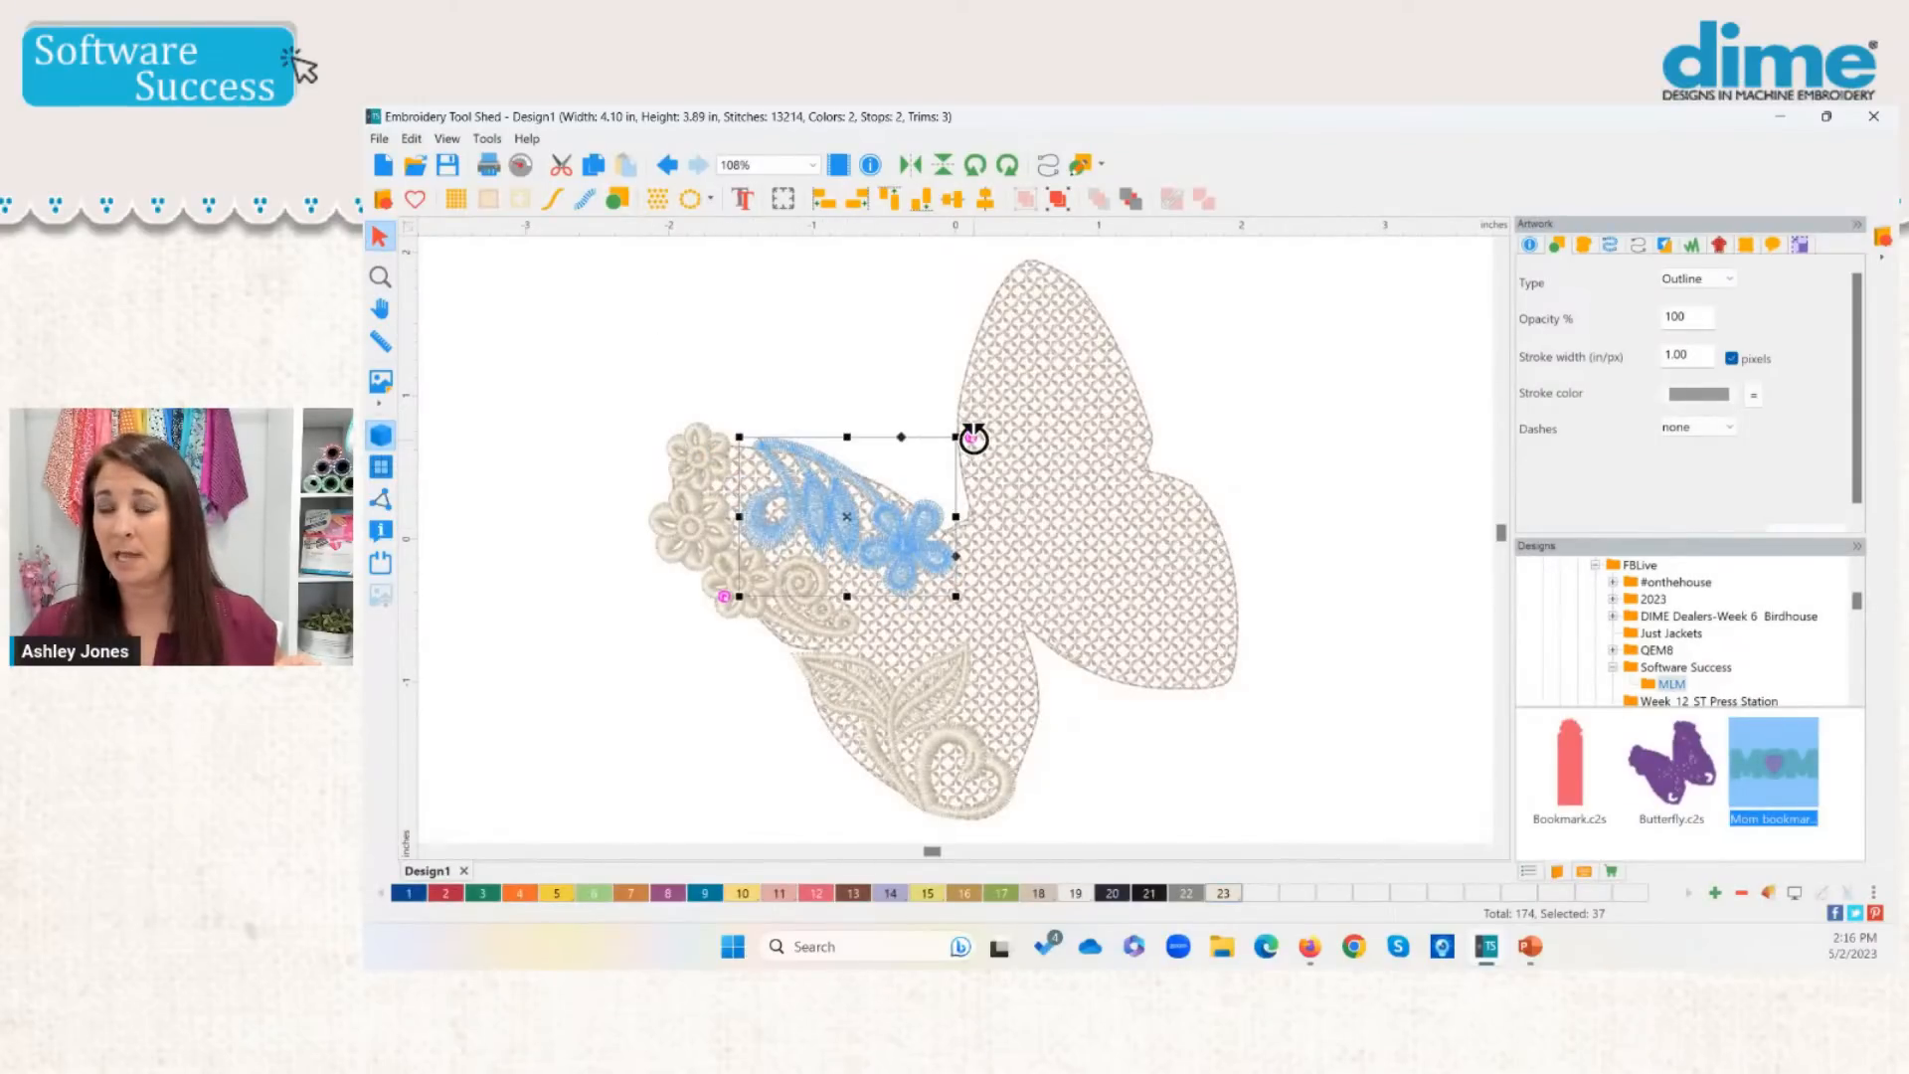
left_click_drag(969, 437, 947, 427)
left_click_drag(842, 532, 827, 524)
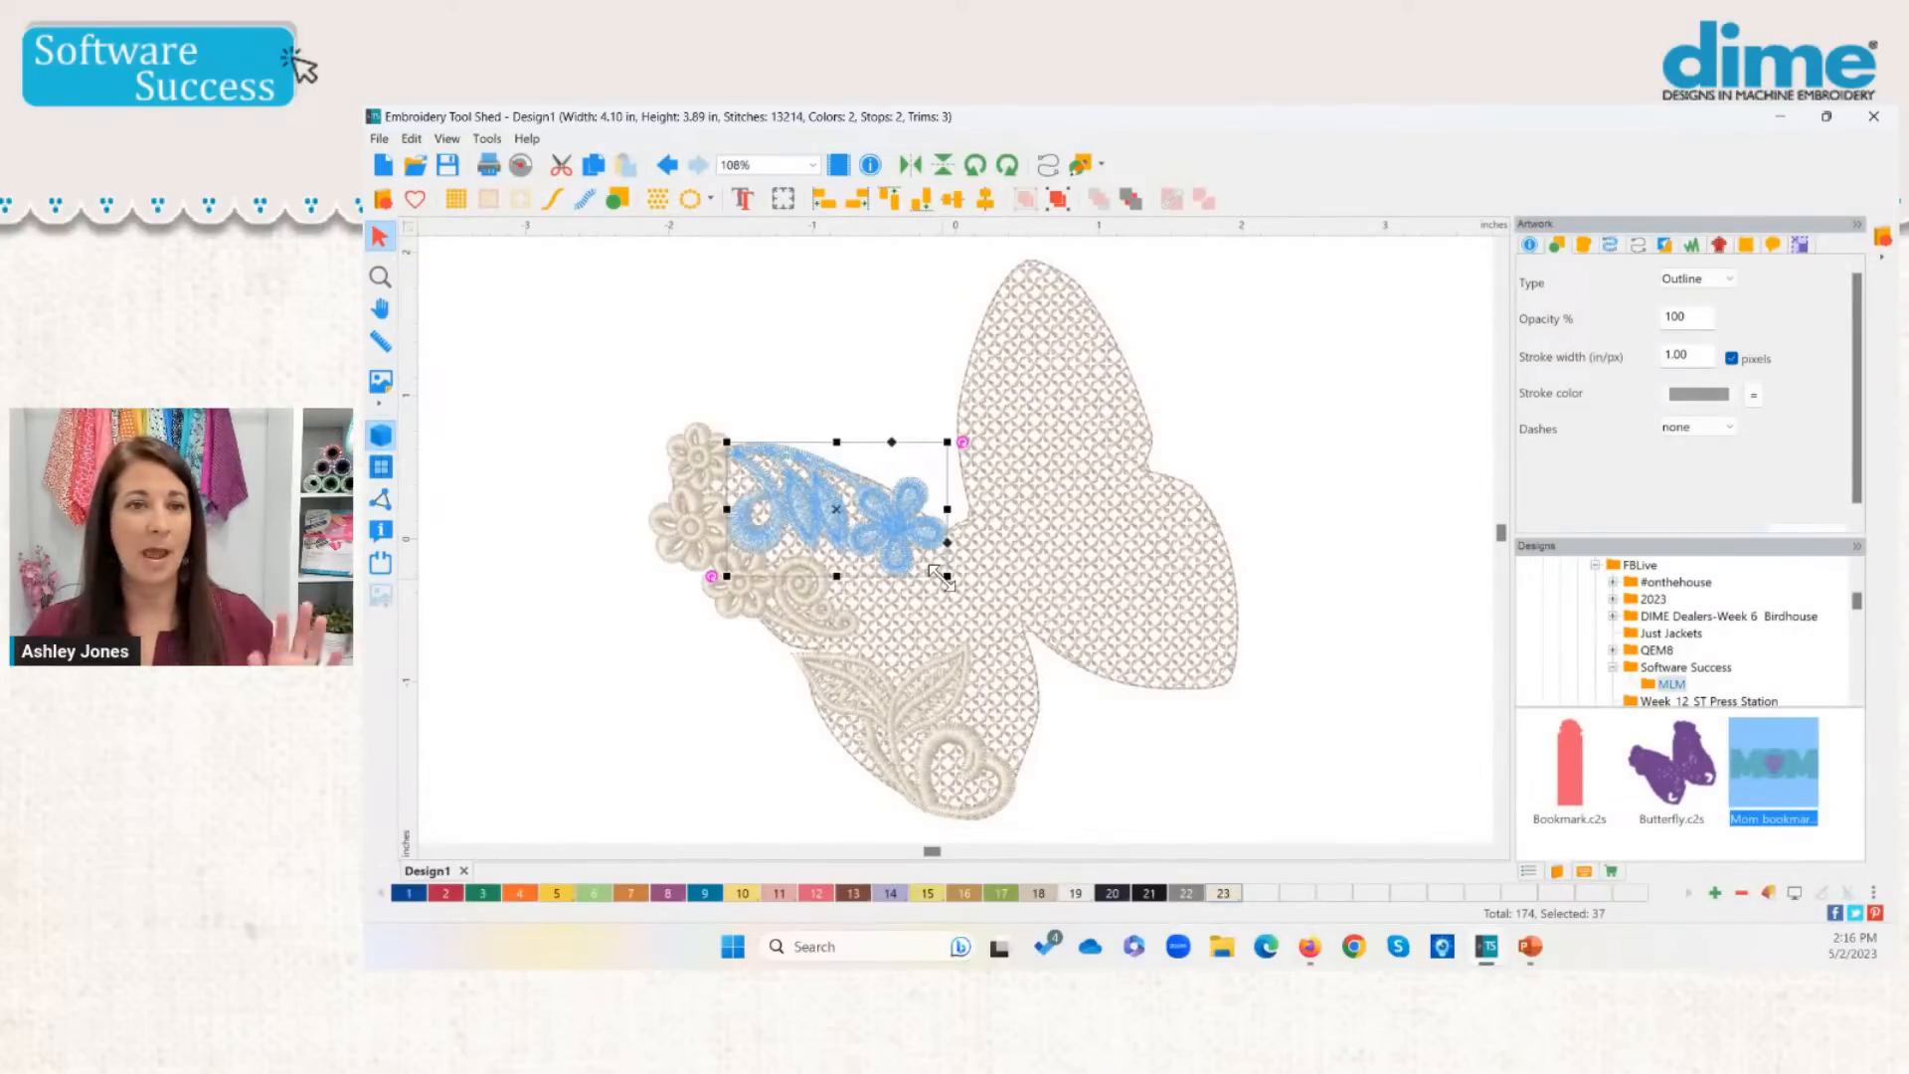
Step: Insert the Lace_008_M piece from the Classic Lace category of the built-in designs
left_click(1095, 750)
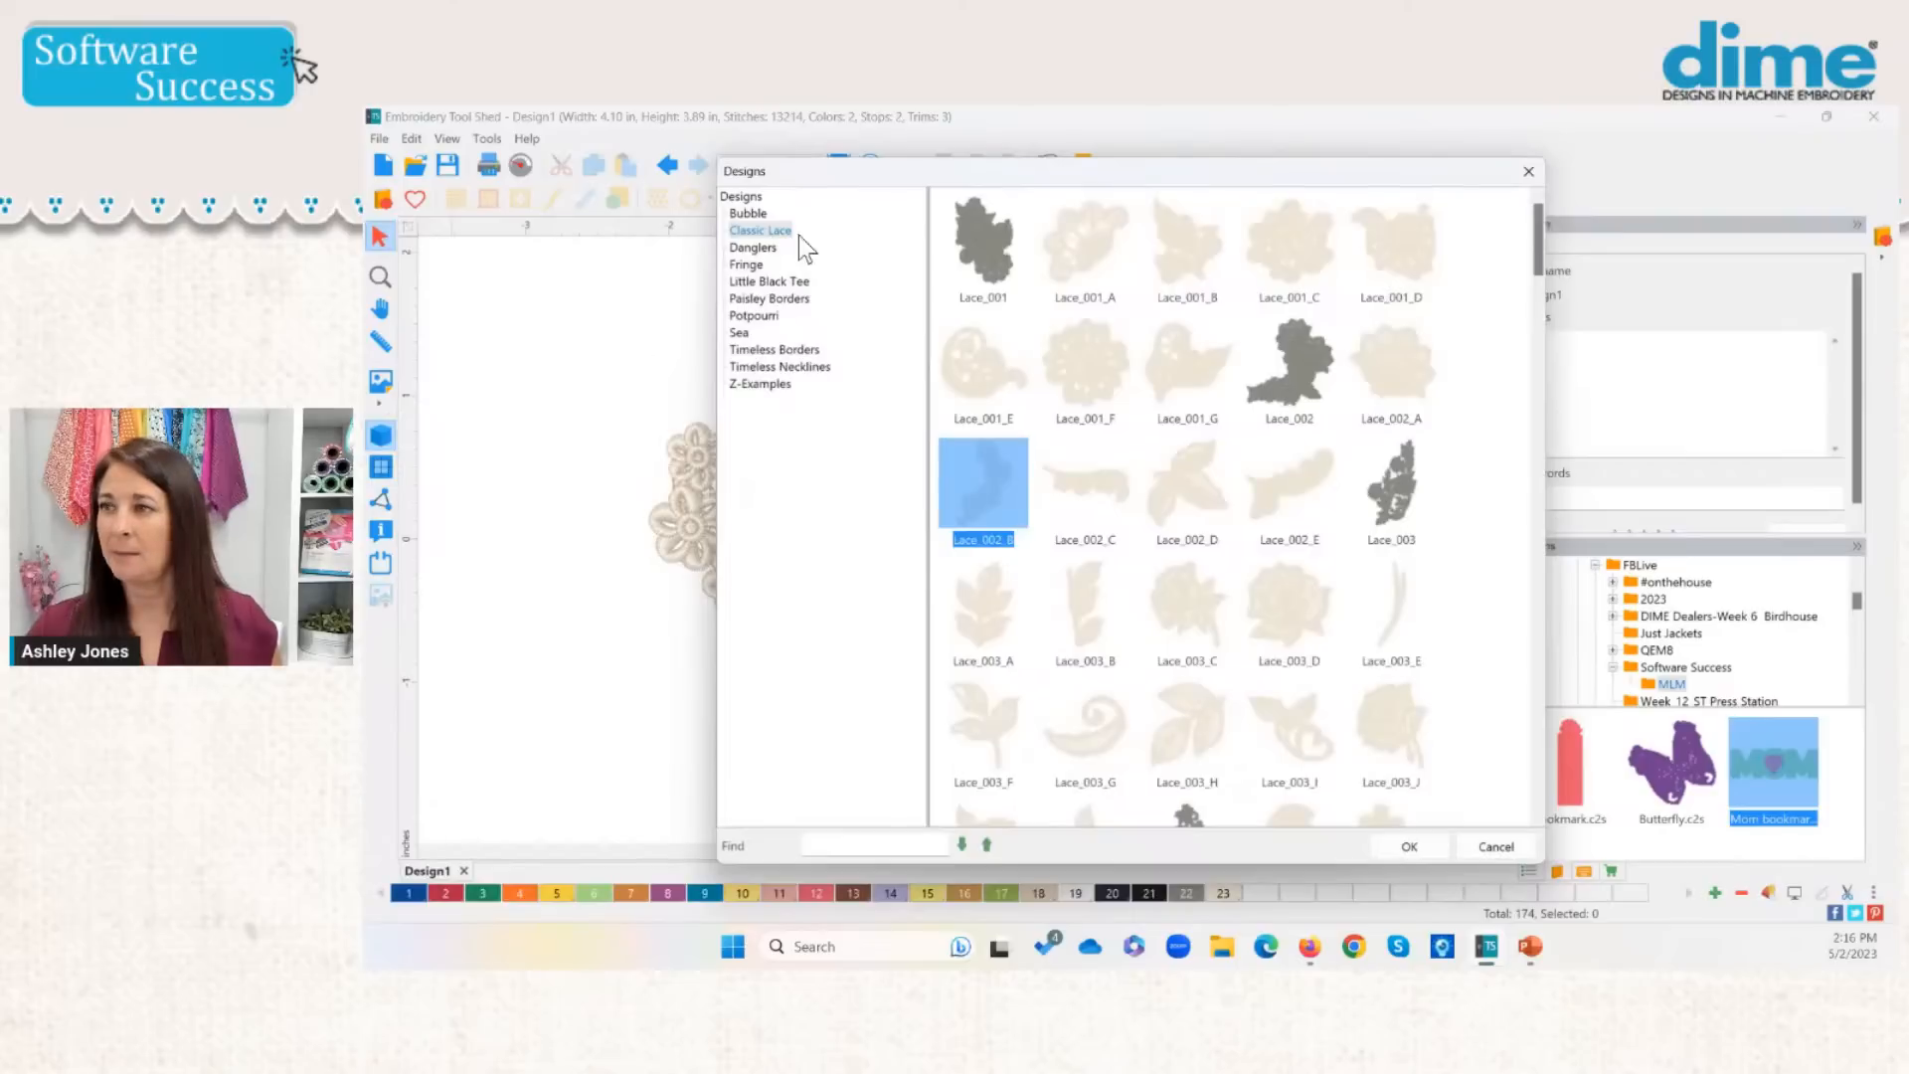
left_click_drag(1544, 247, 1529, 427)
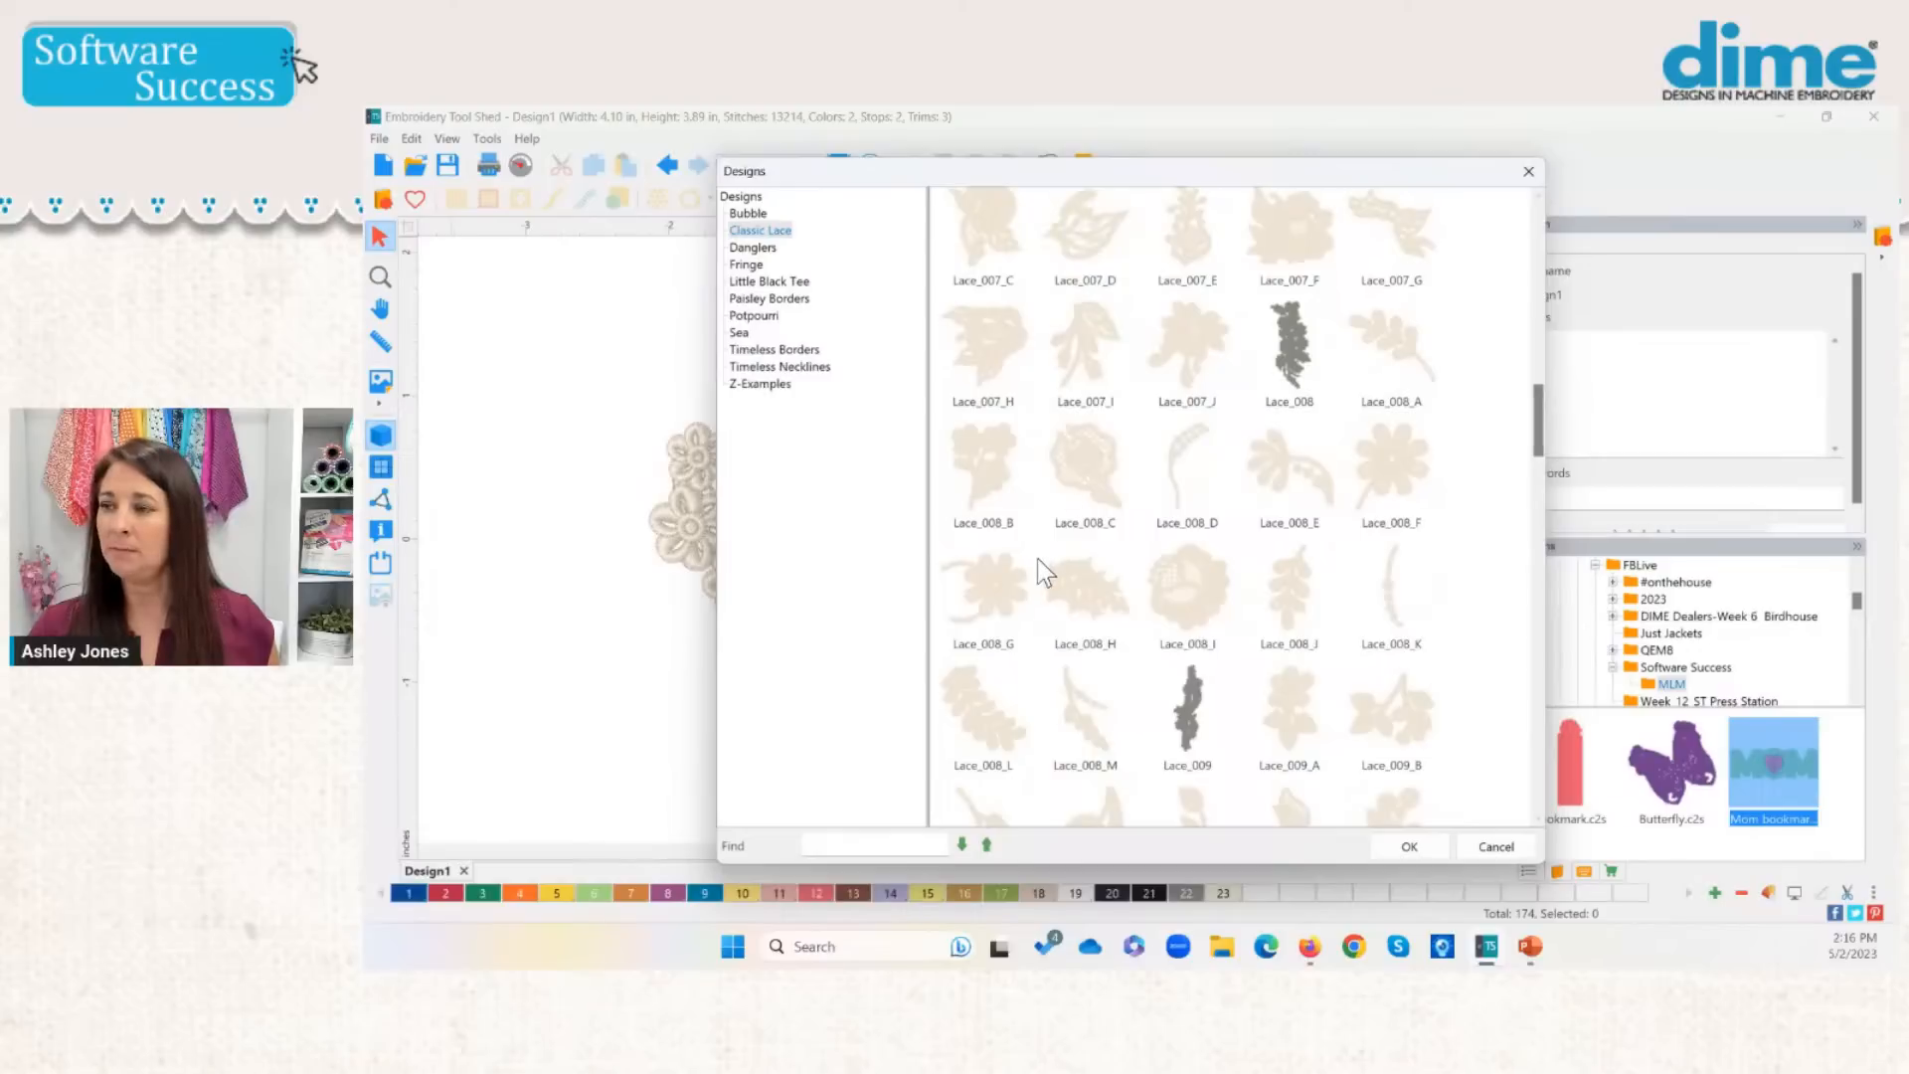
left_click_drag(1041, 571, 1097, 684)
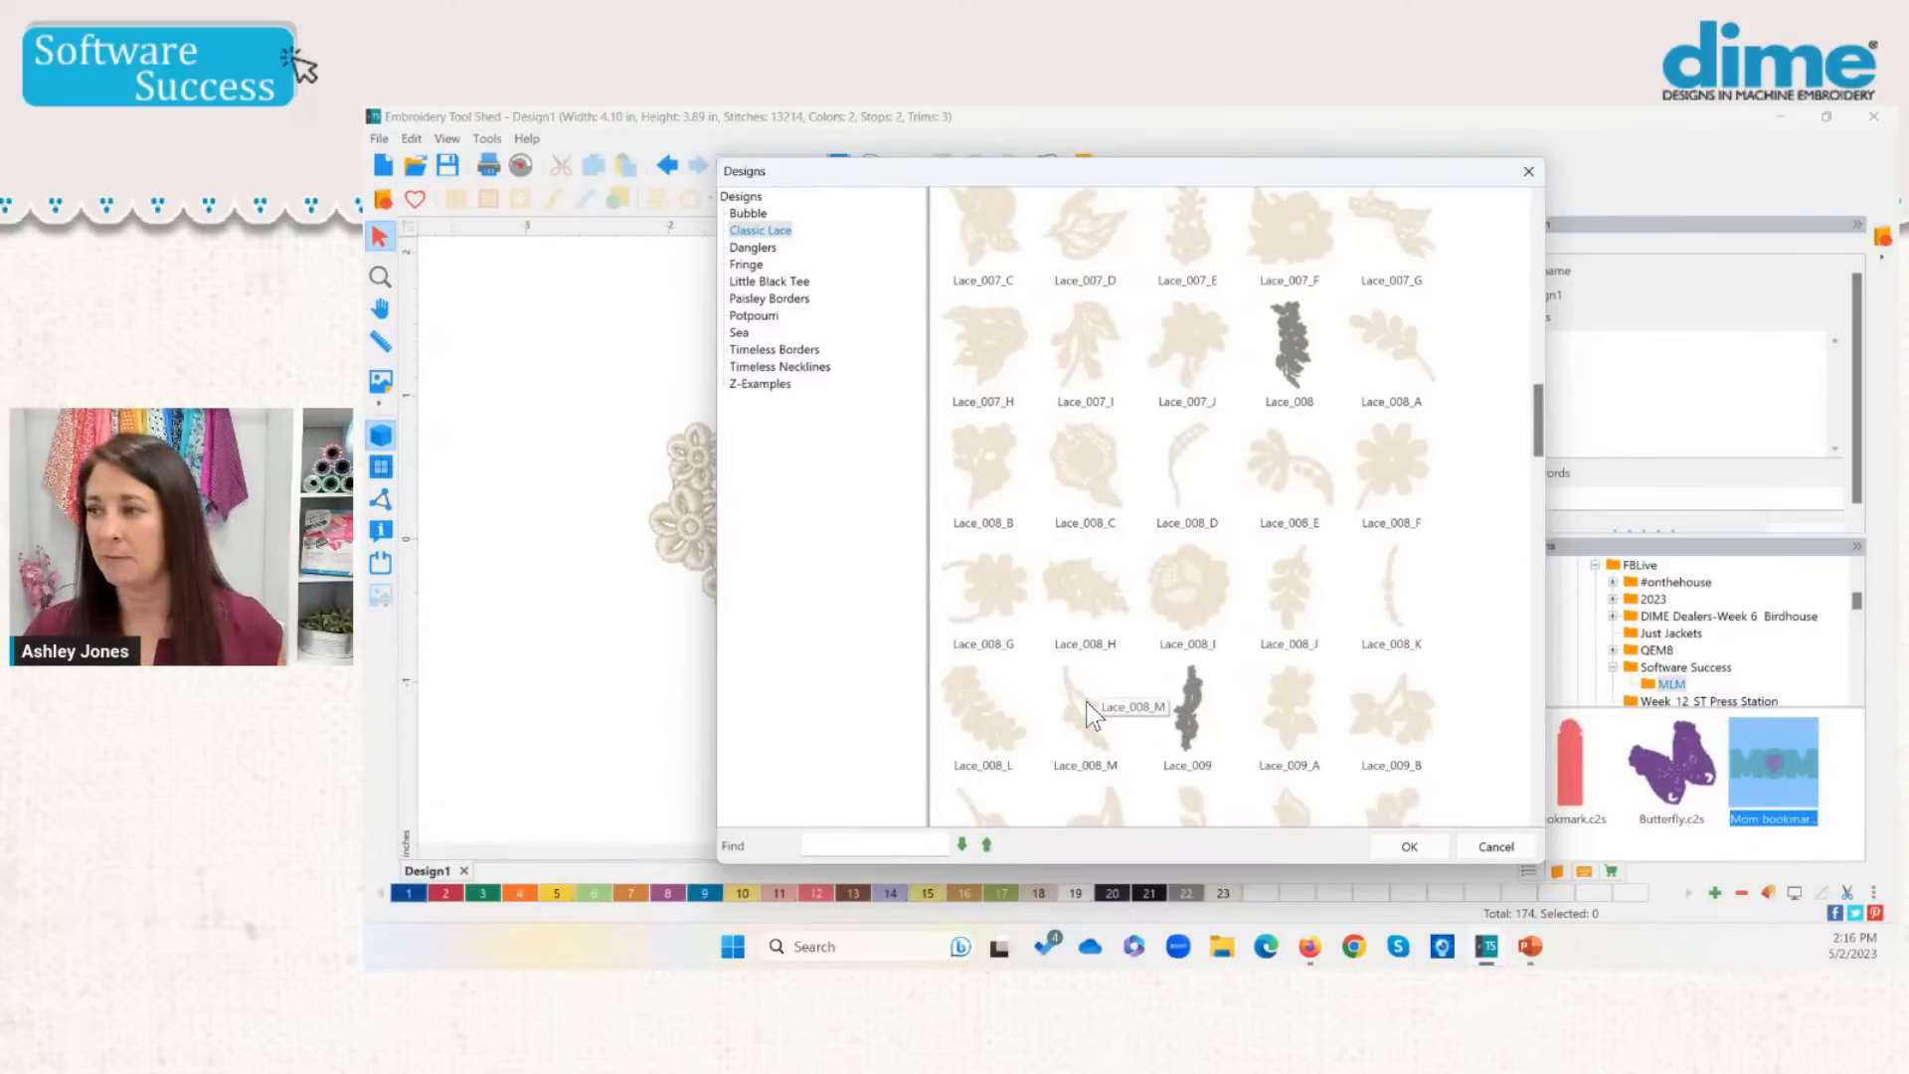
left_click(1088, 703)
left_click(1400, 598)
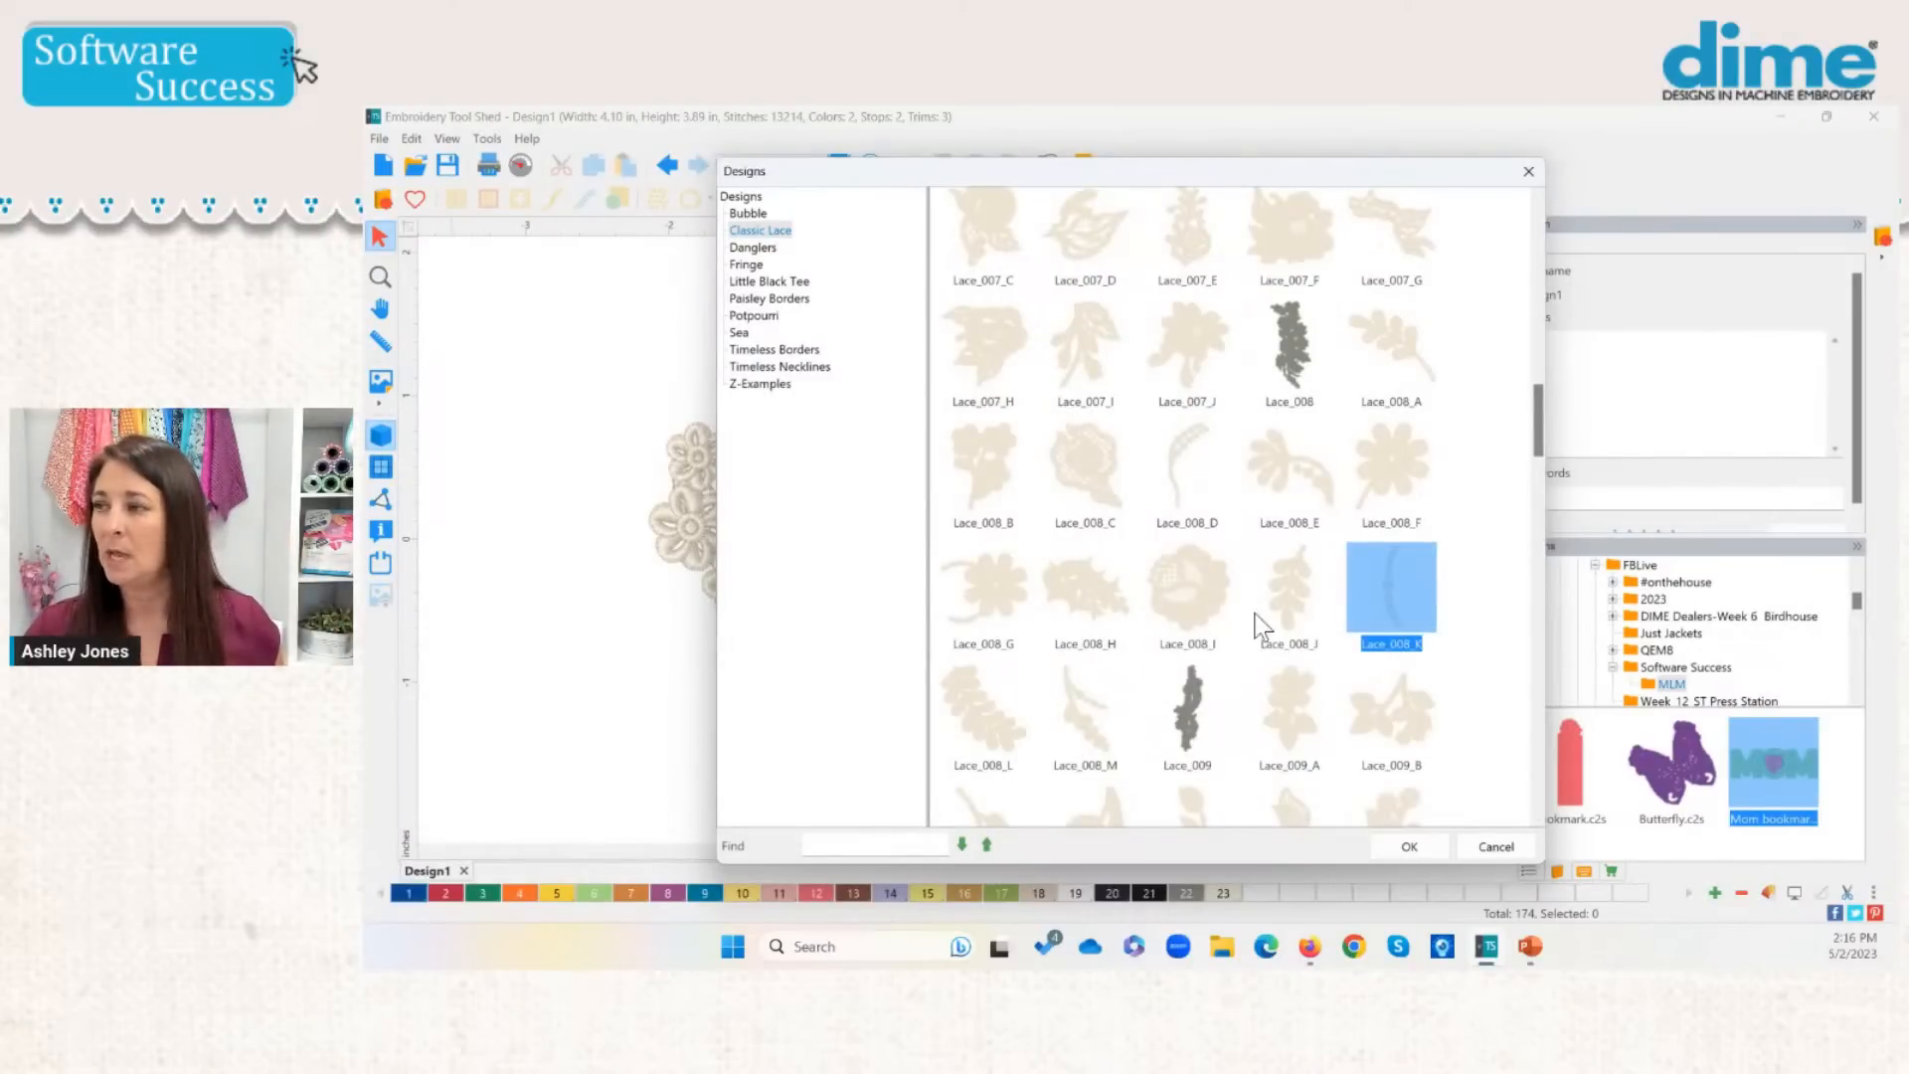
left_click(1074, 703)
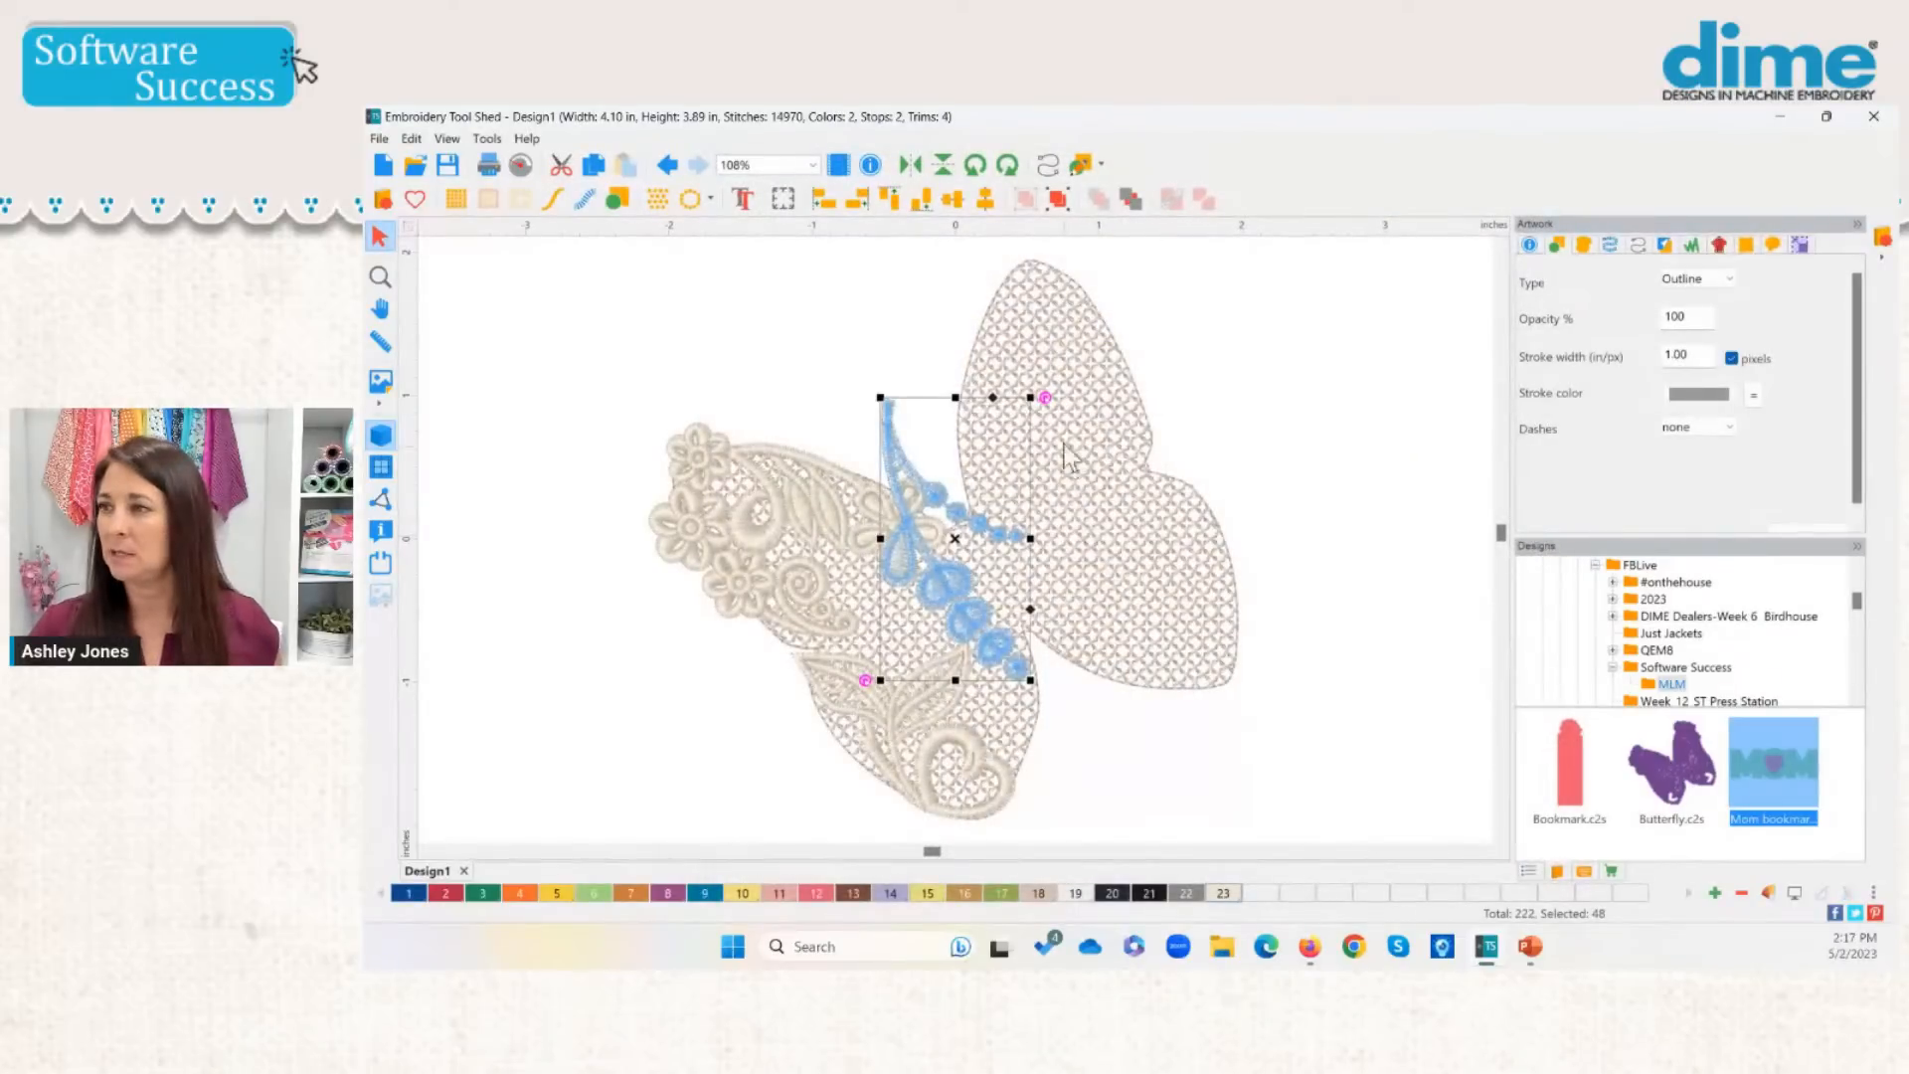
Step: Try to rotate, shrink and fit the Lace_008_M spray on the lower left wing's inner edge, and delete it
left_click_drag(1044, 397, 835, 628)
left_click_drag(946, 606, 1052, 626)
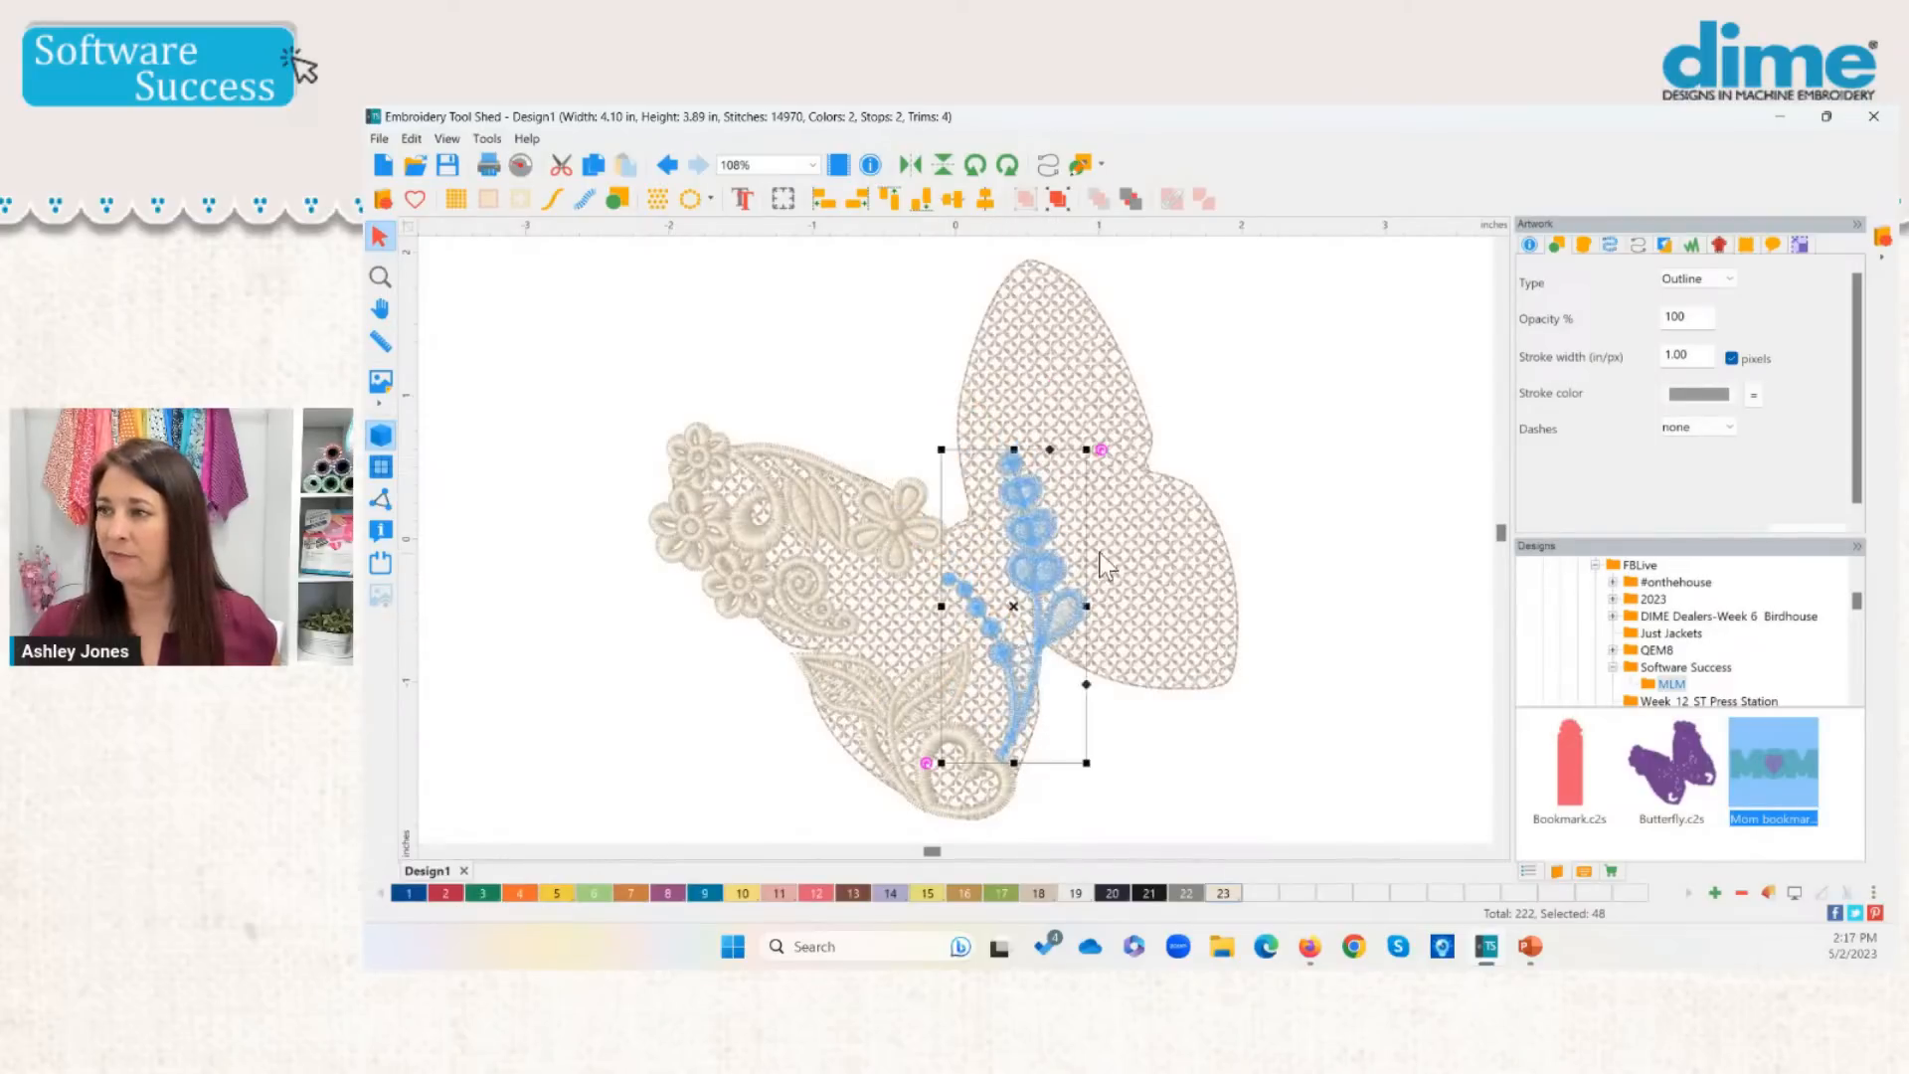
left_click_drag(1100, 450, 1078, 440)
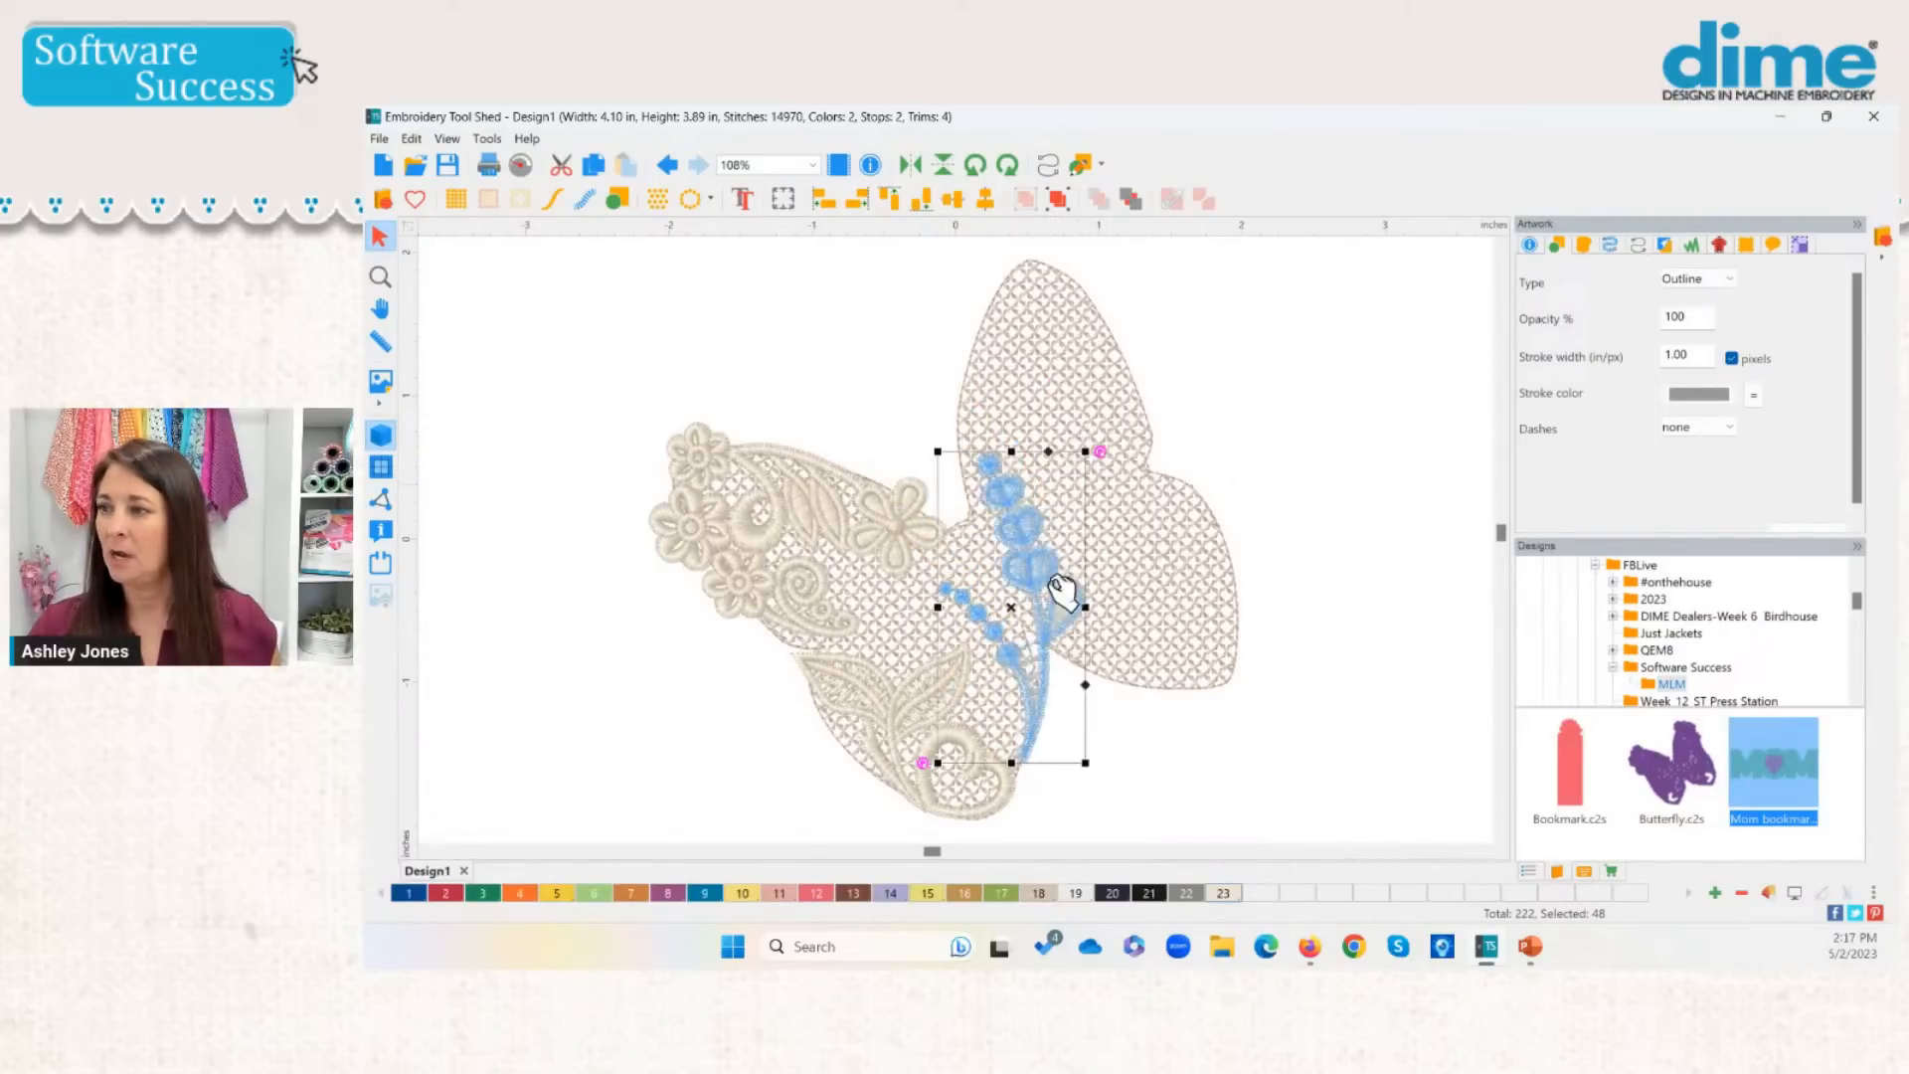
mouse_move(1051, 627)
left_mouse_down()
mouse_move(1051, 609)
mouse_move(1046, 633)
left_mouse_up()
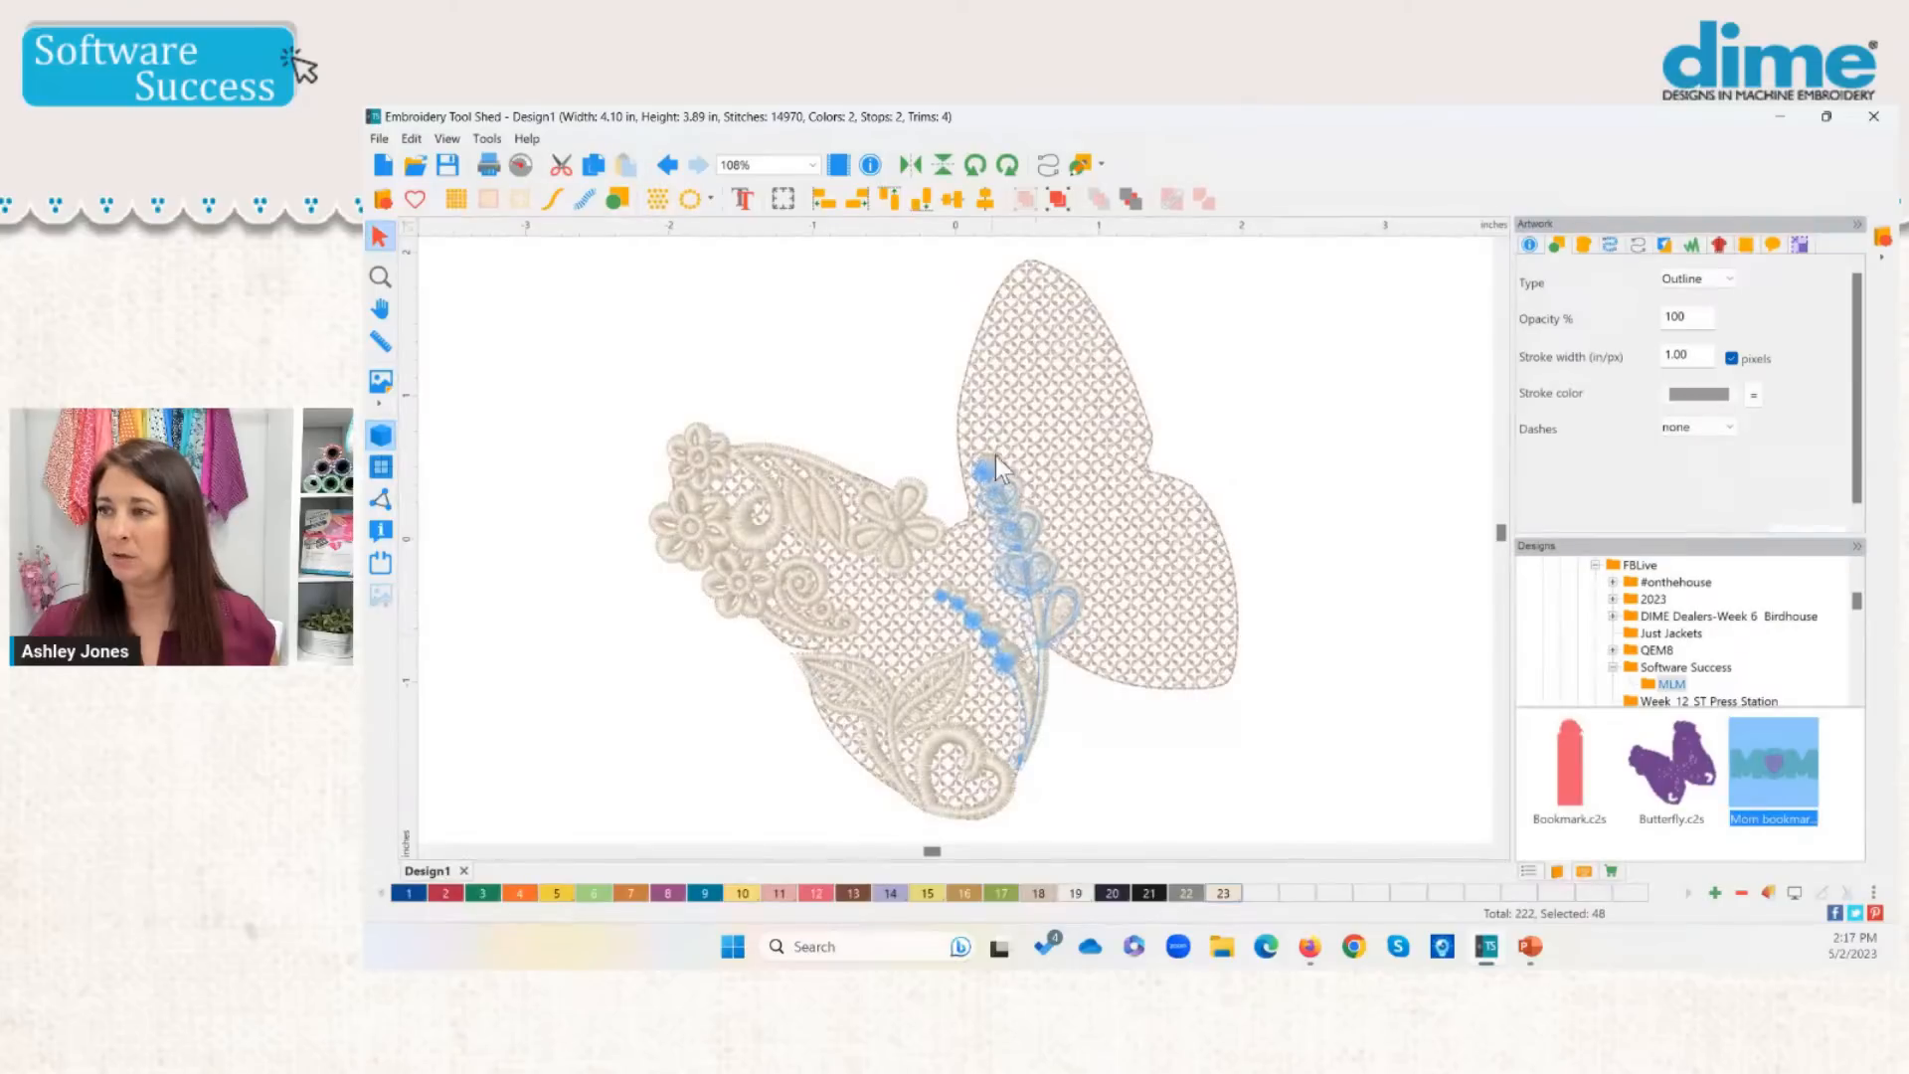
left_click_drag(1081, 459, 1044, 540)
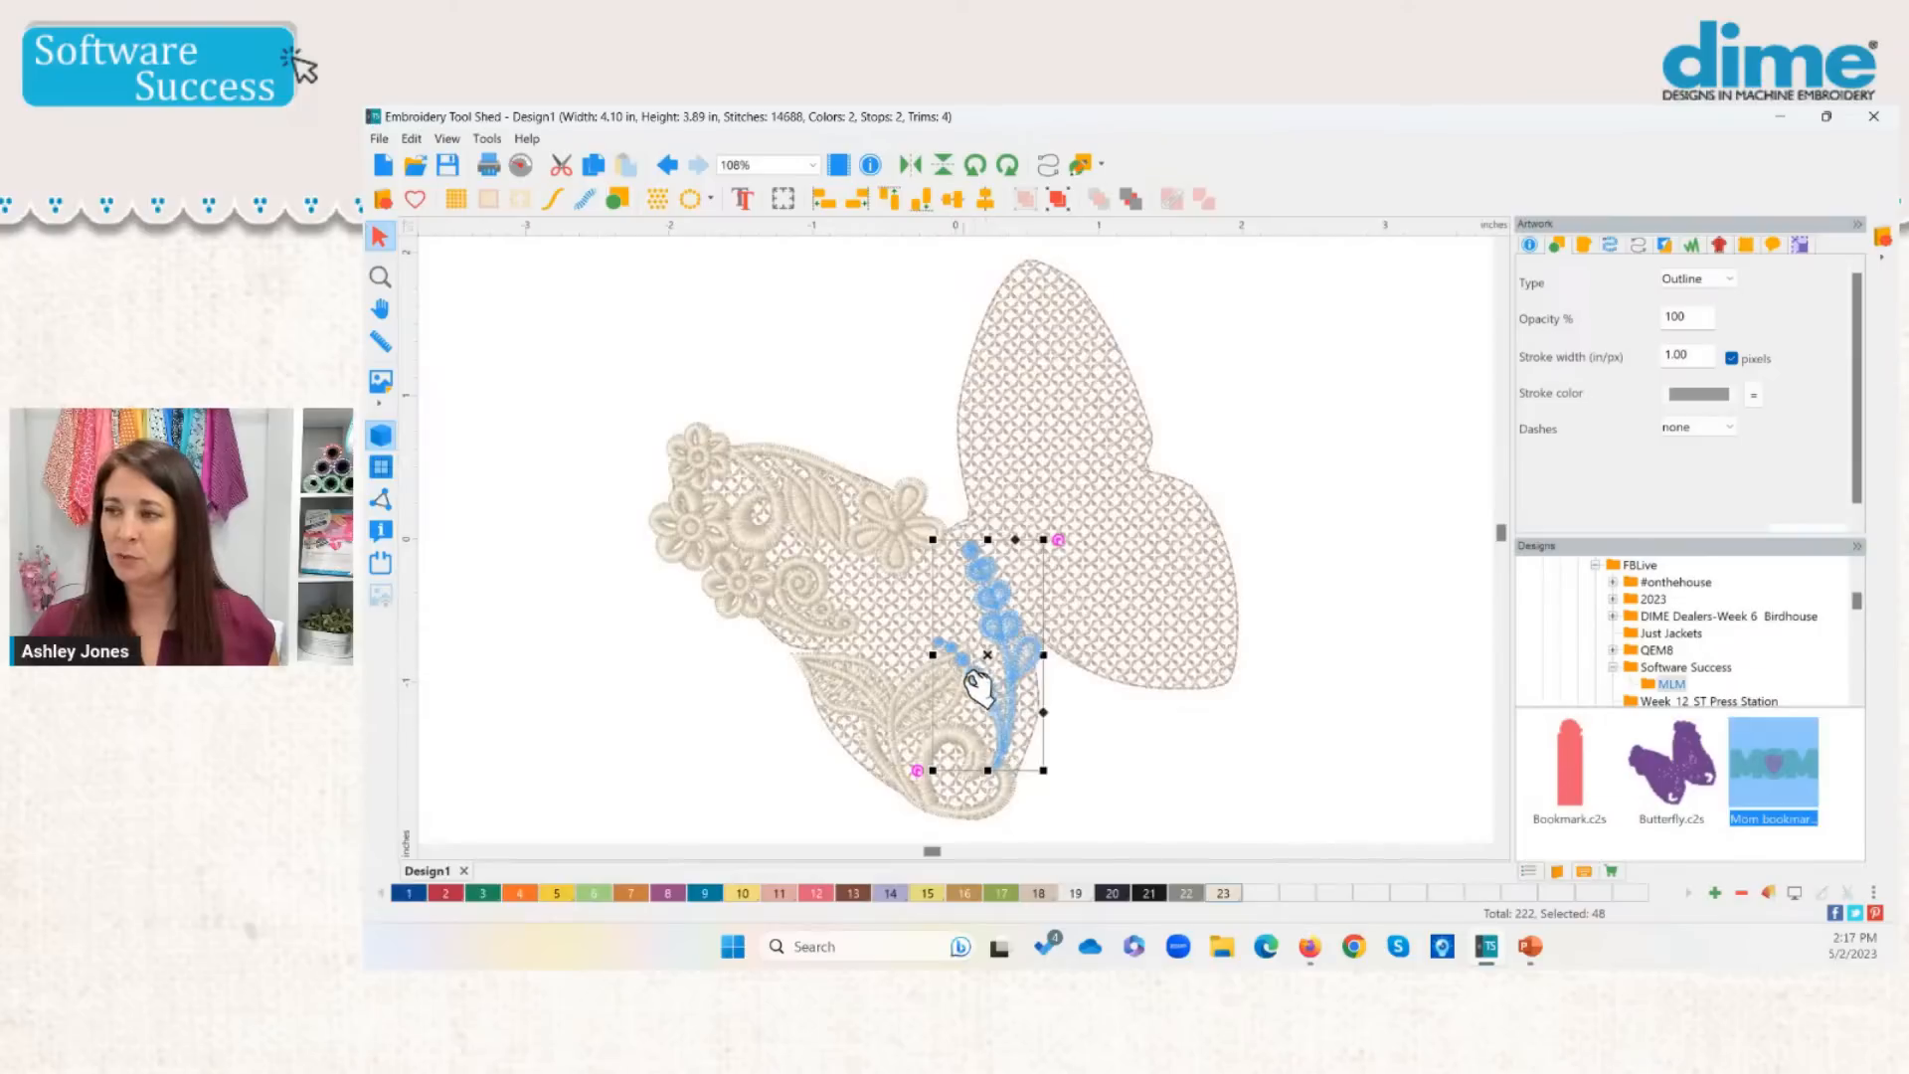
left_click_drag(1006, 650, 883, 341)
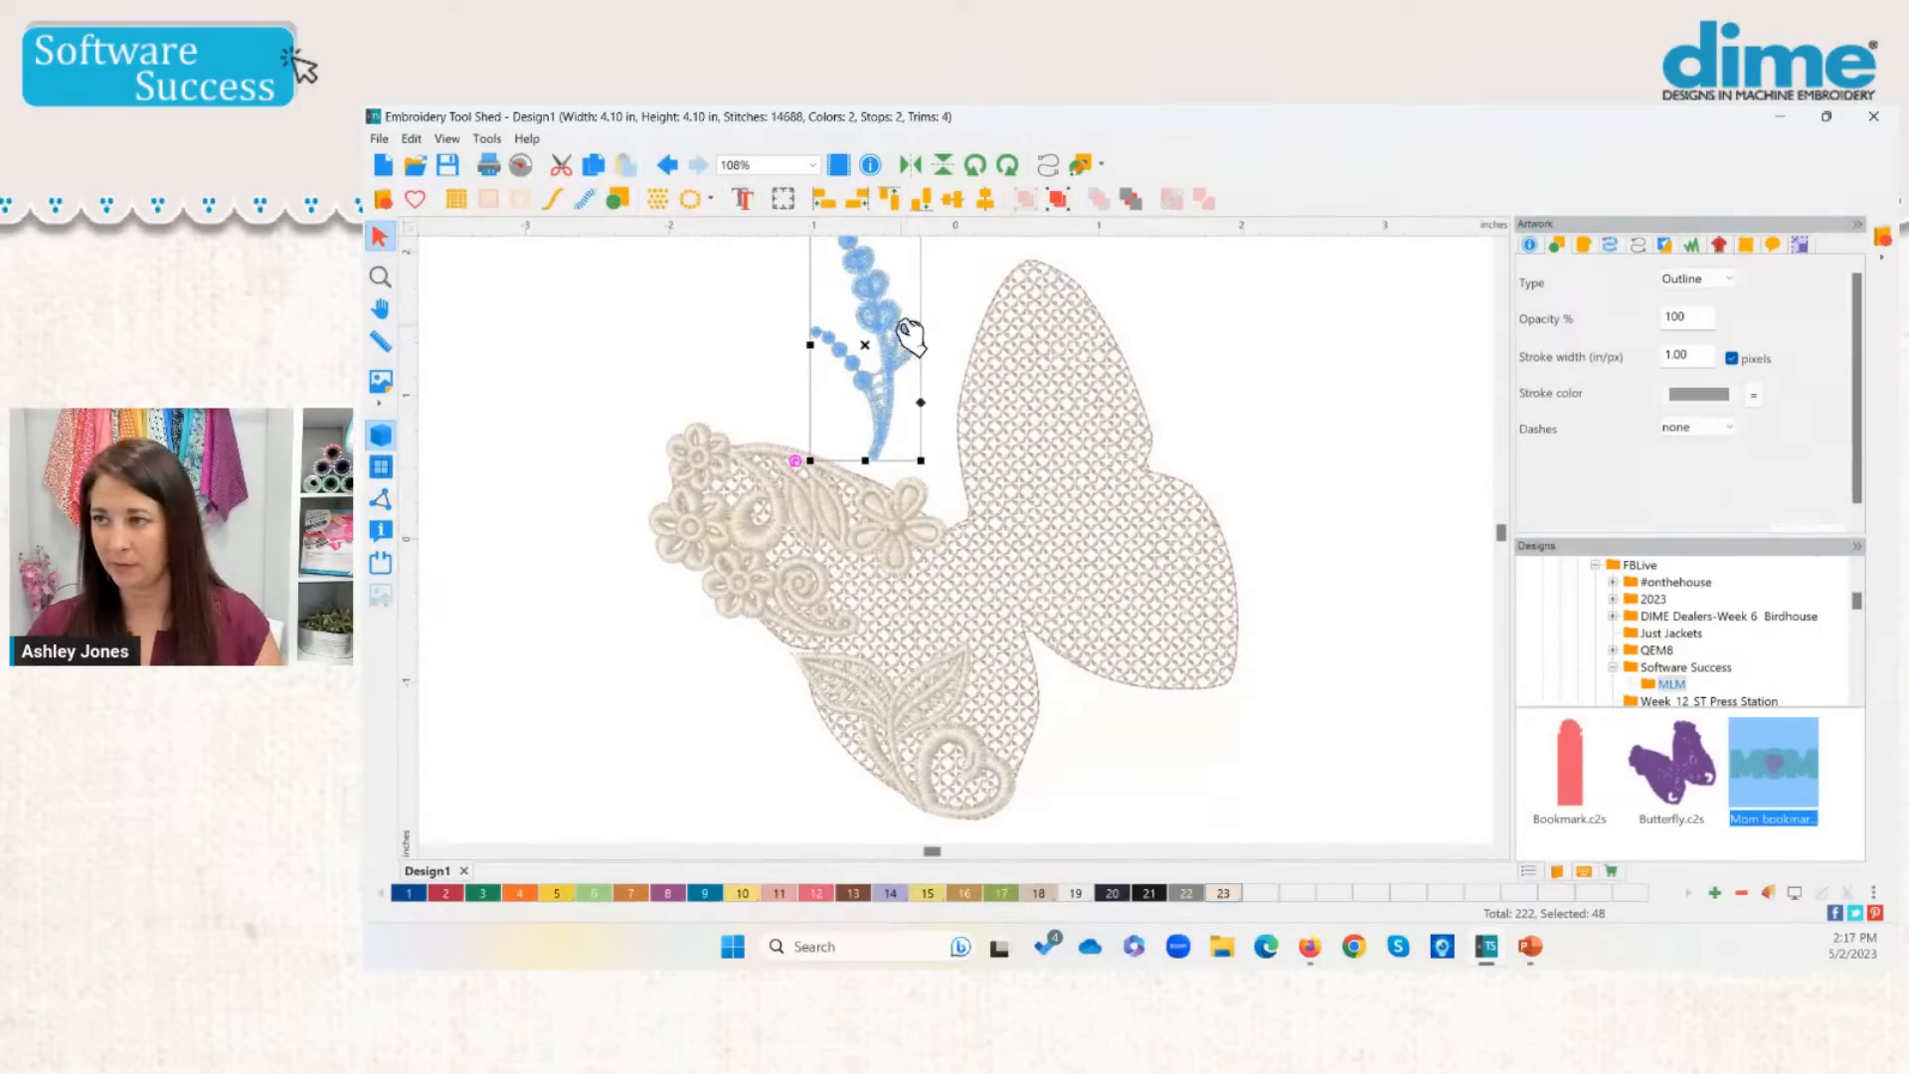
key("Delete")
Step: Insert the Lace_008_K piece from the Classic Lace category
left_click(414, 199)
left_click(1382, 646)
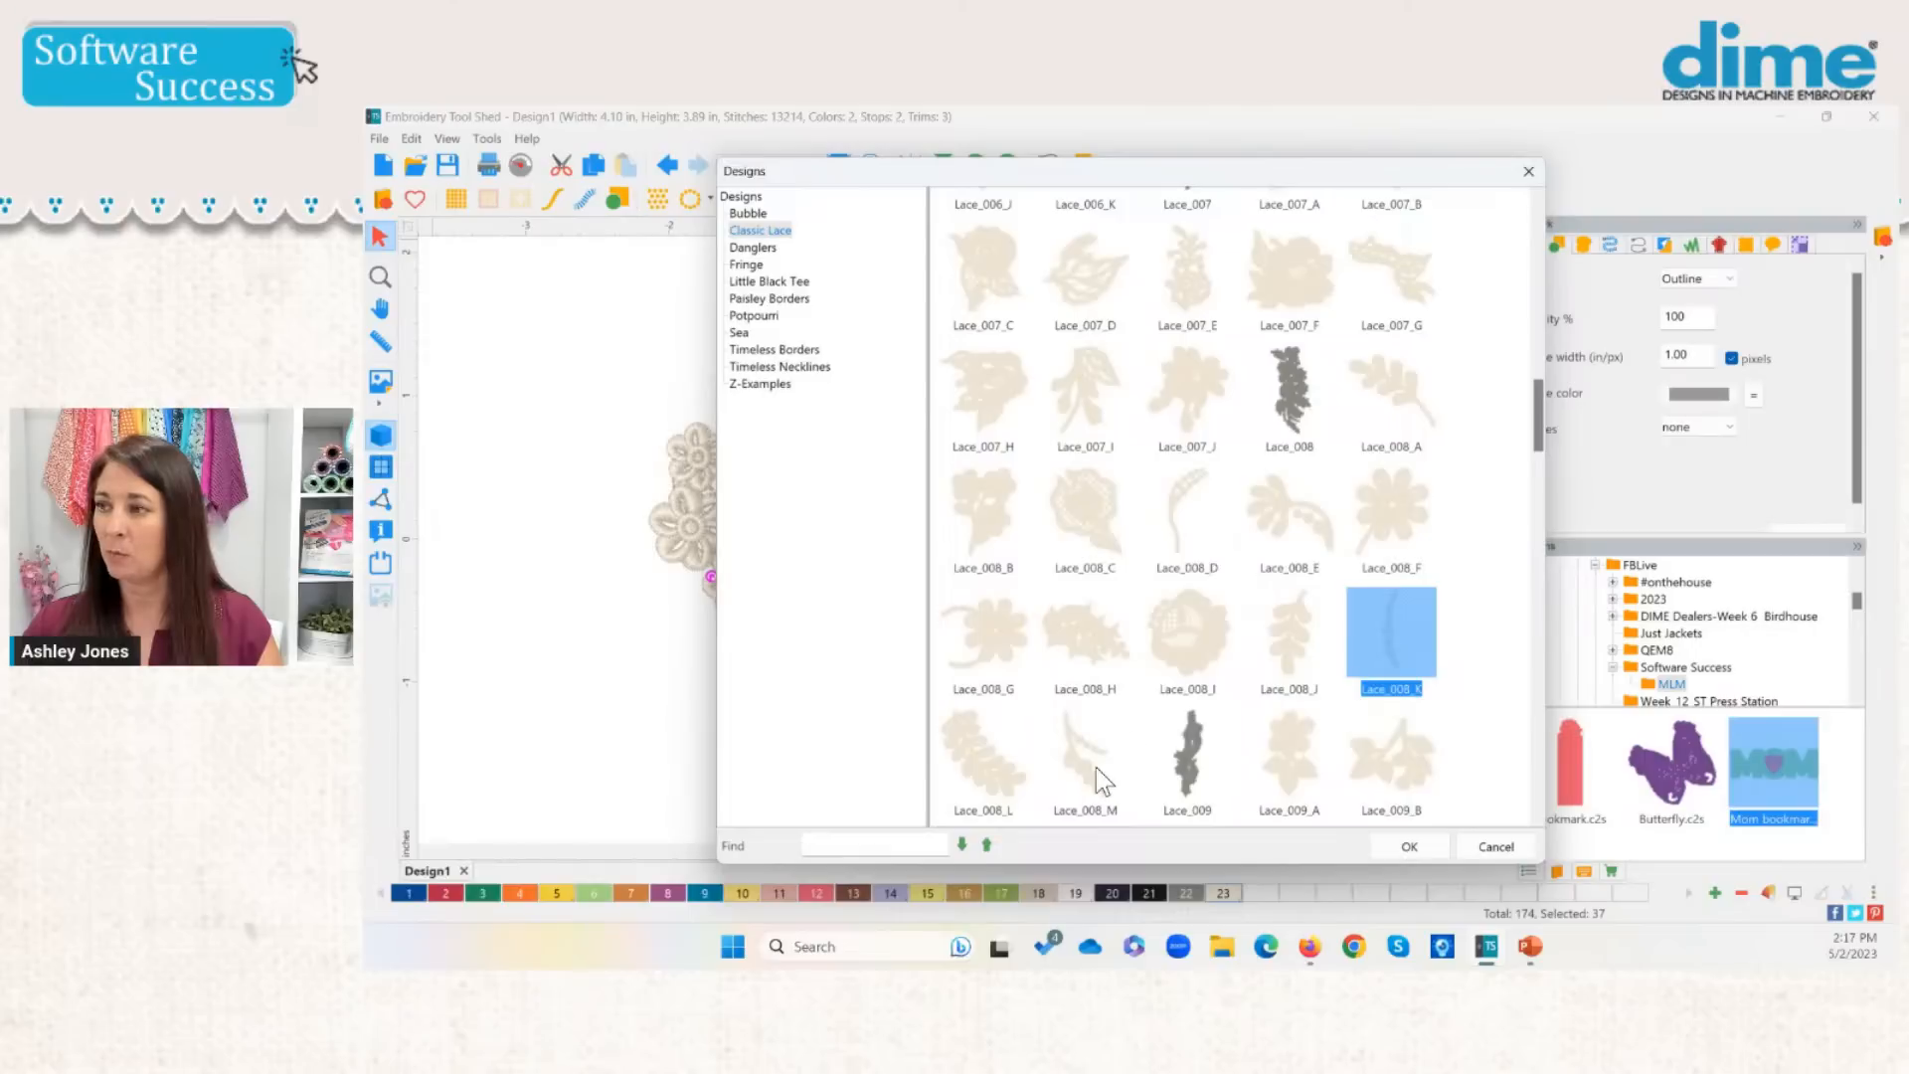
double_click(1382, 647)
Step: Move and slightly rotate the beaded Lace_008_K strand so it follows the inner edge of the lower left wing
left_click_drag(871, 409, 819, 549)
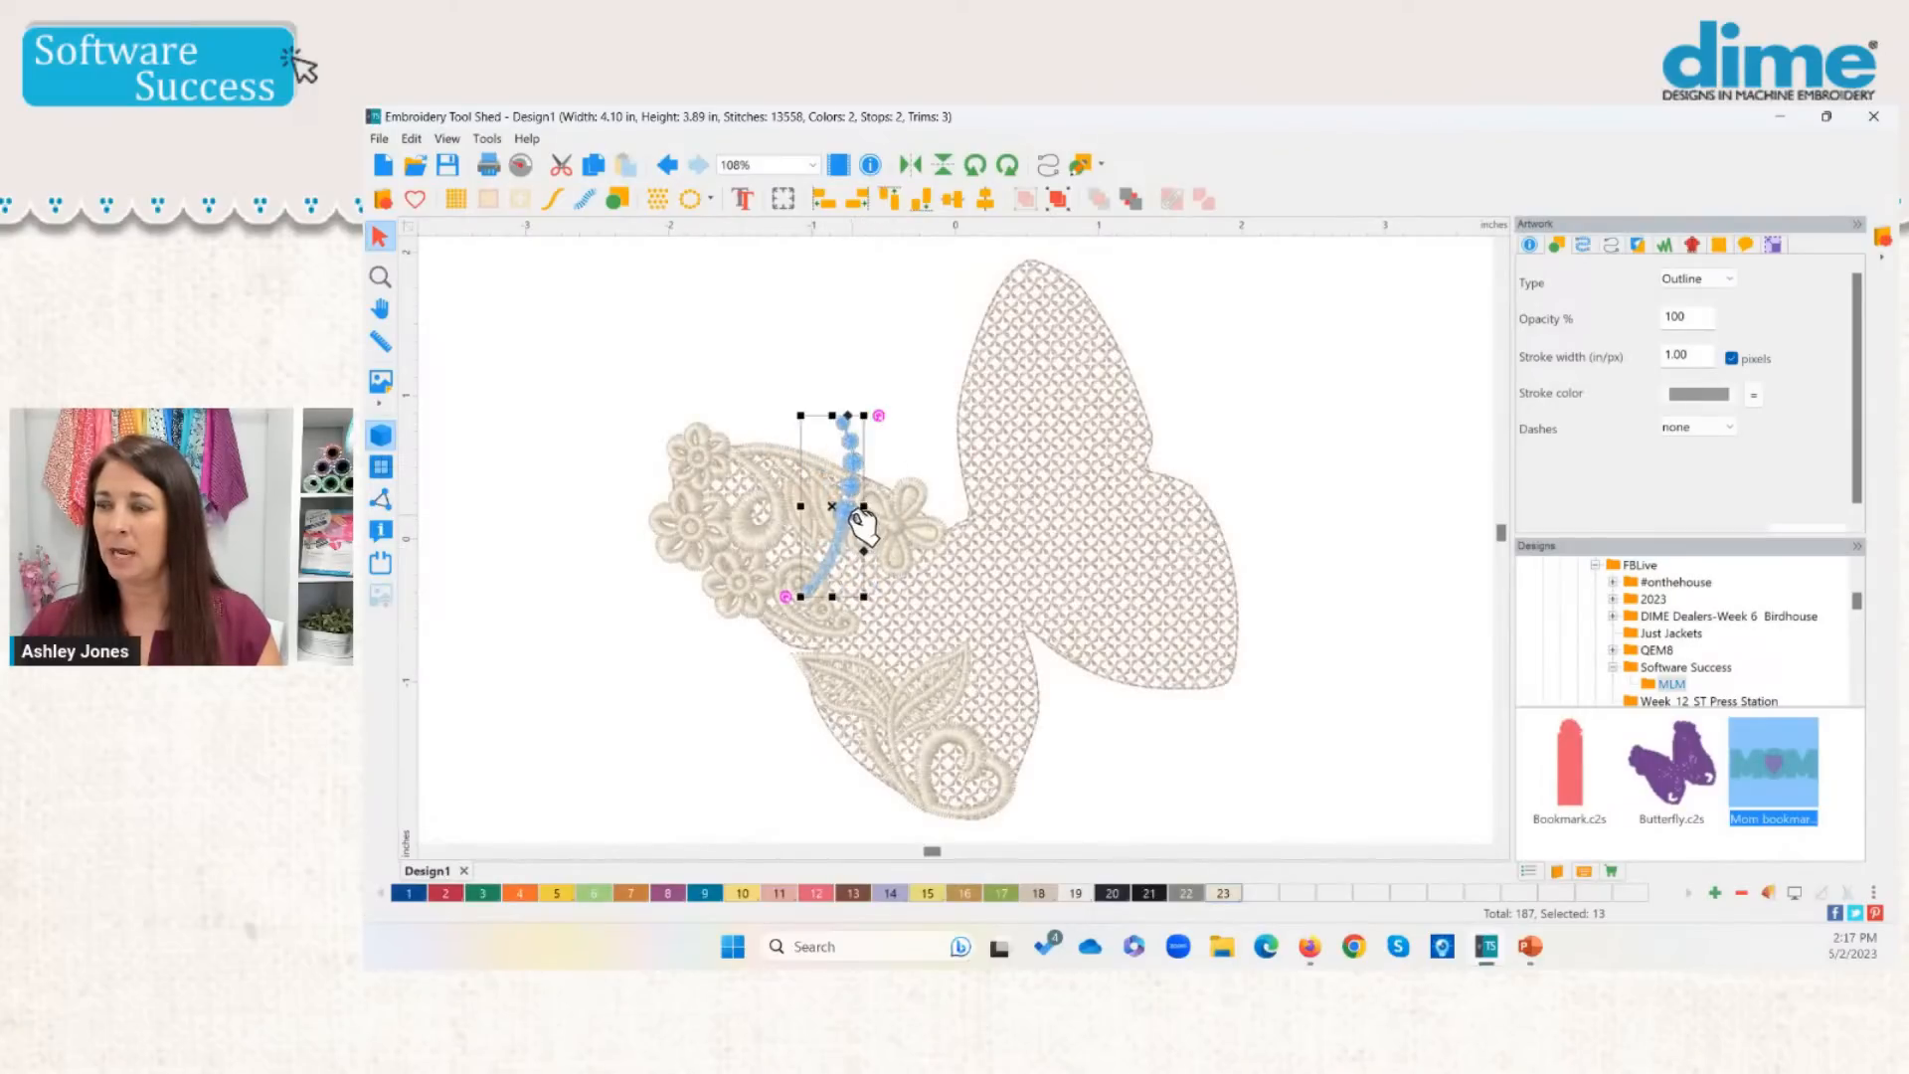
left_click_drag(843, 514, 1073, 612)
mouse_move(1048, 704)
left_mouse_down()
mouse_move(1022, 673)
mouse_move(1038, 695)
left_mouse_up()
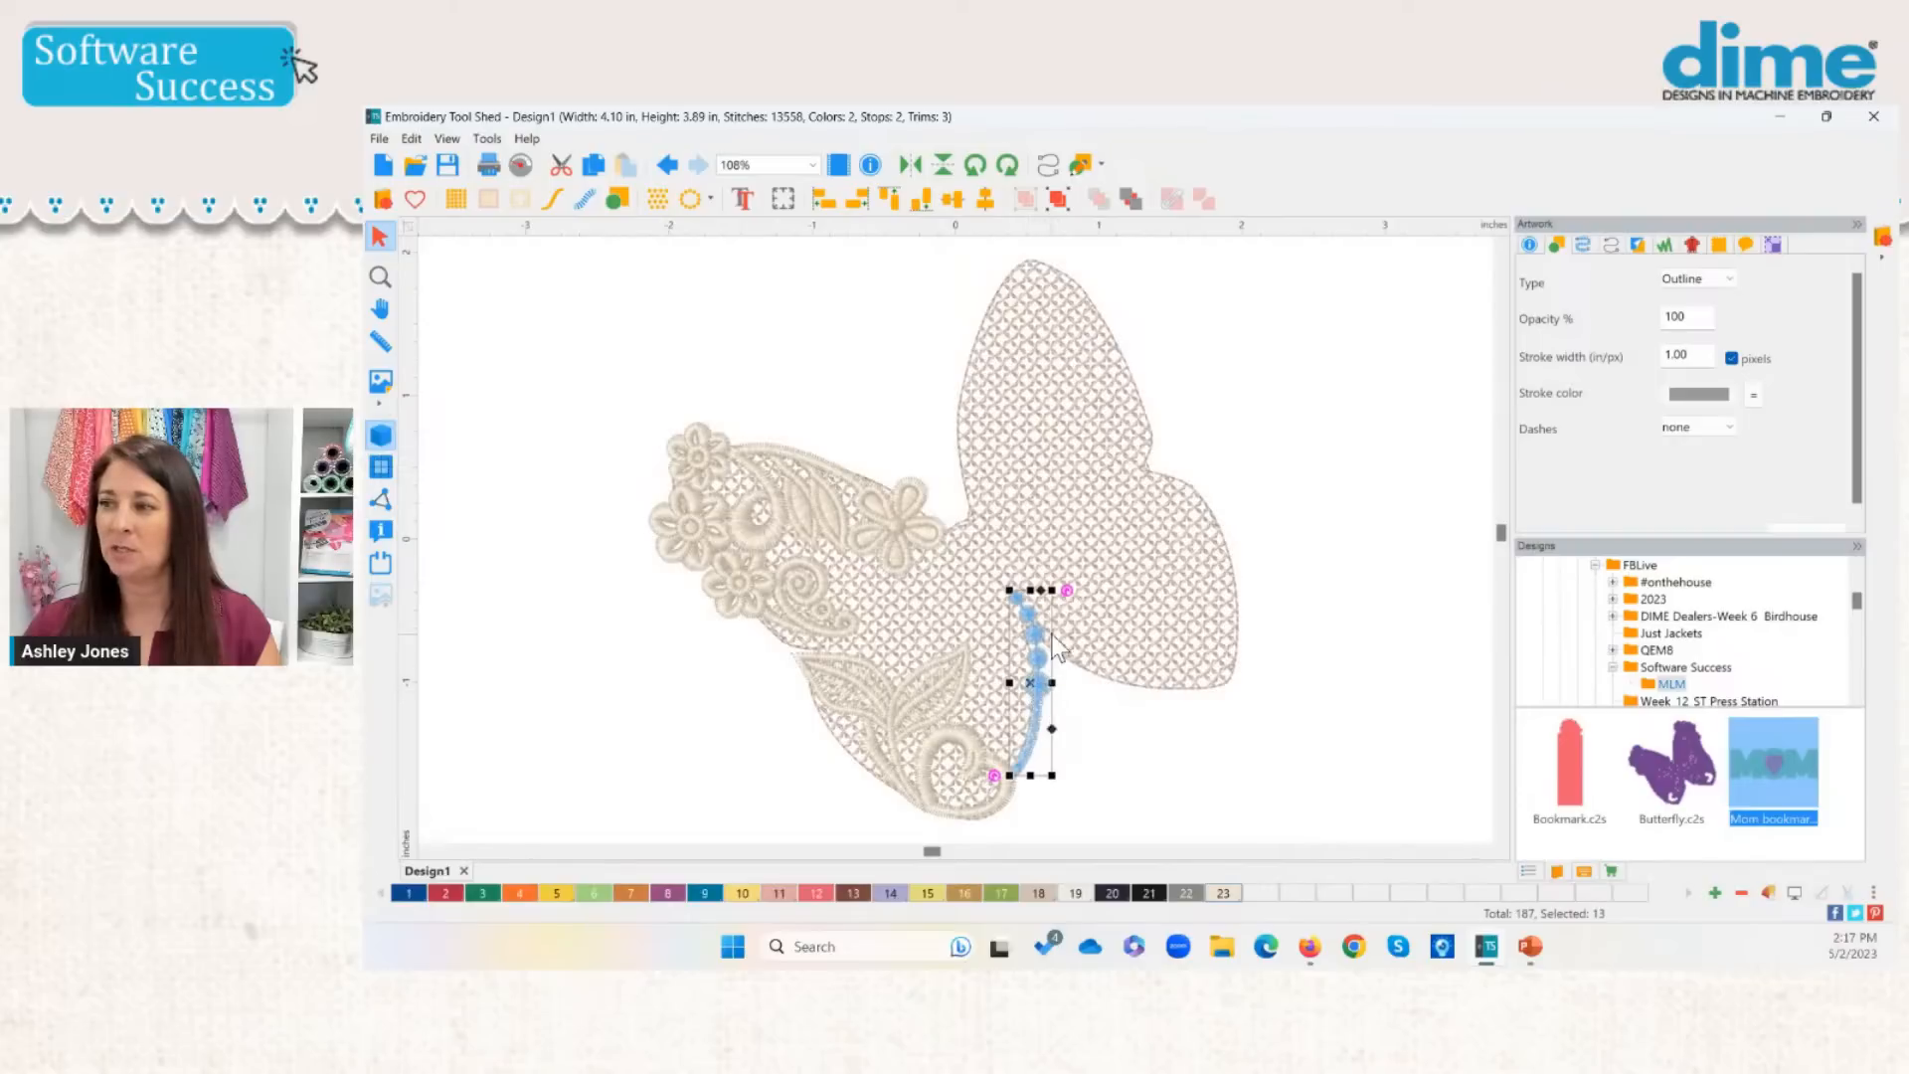
left_click_drag(1071, 597, 1067, 583)
left_click_drag(1039, 689, 1026, 685)
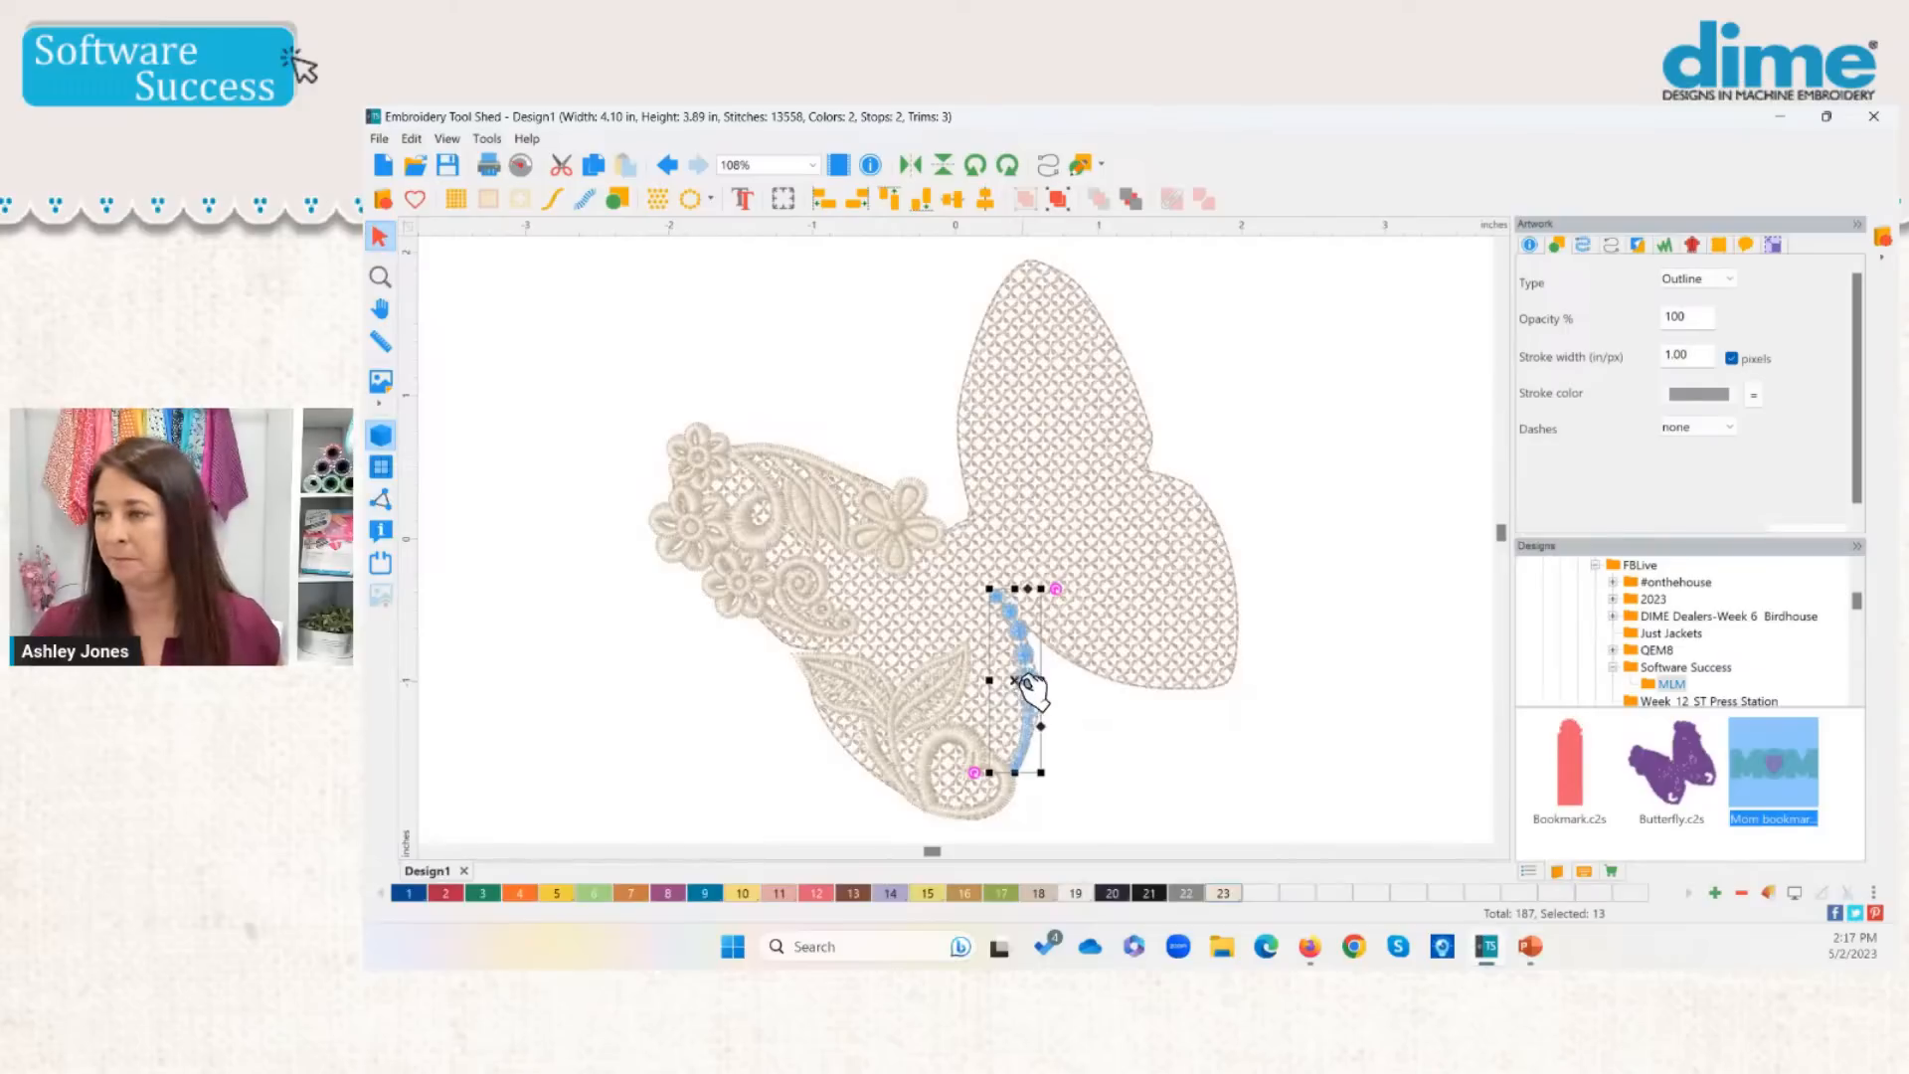
left_click(1082, 743)
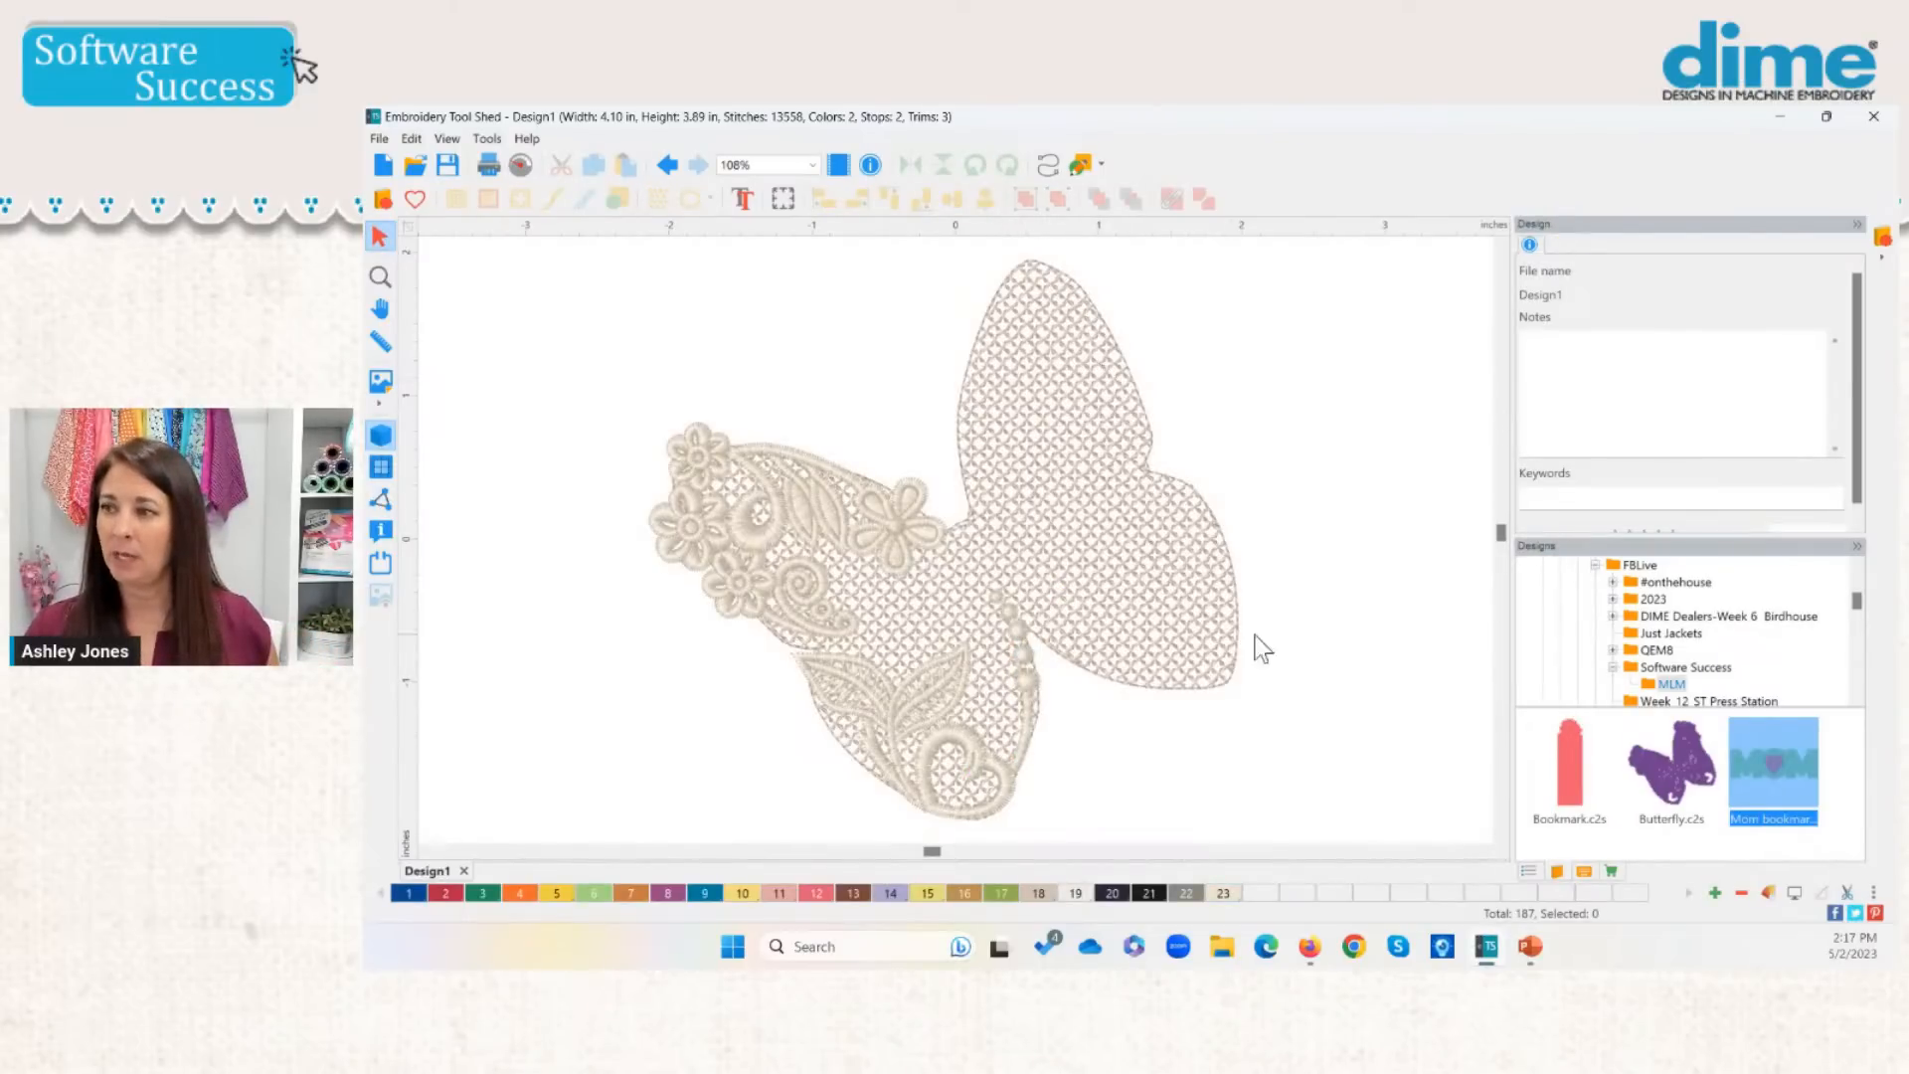
Step: Recolor the entire butterfly and all its lace pieces with lavender thread color 14
key("ctrl+a")
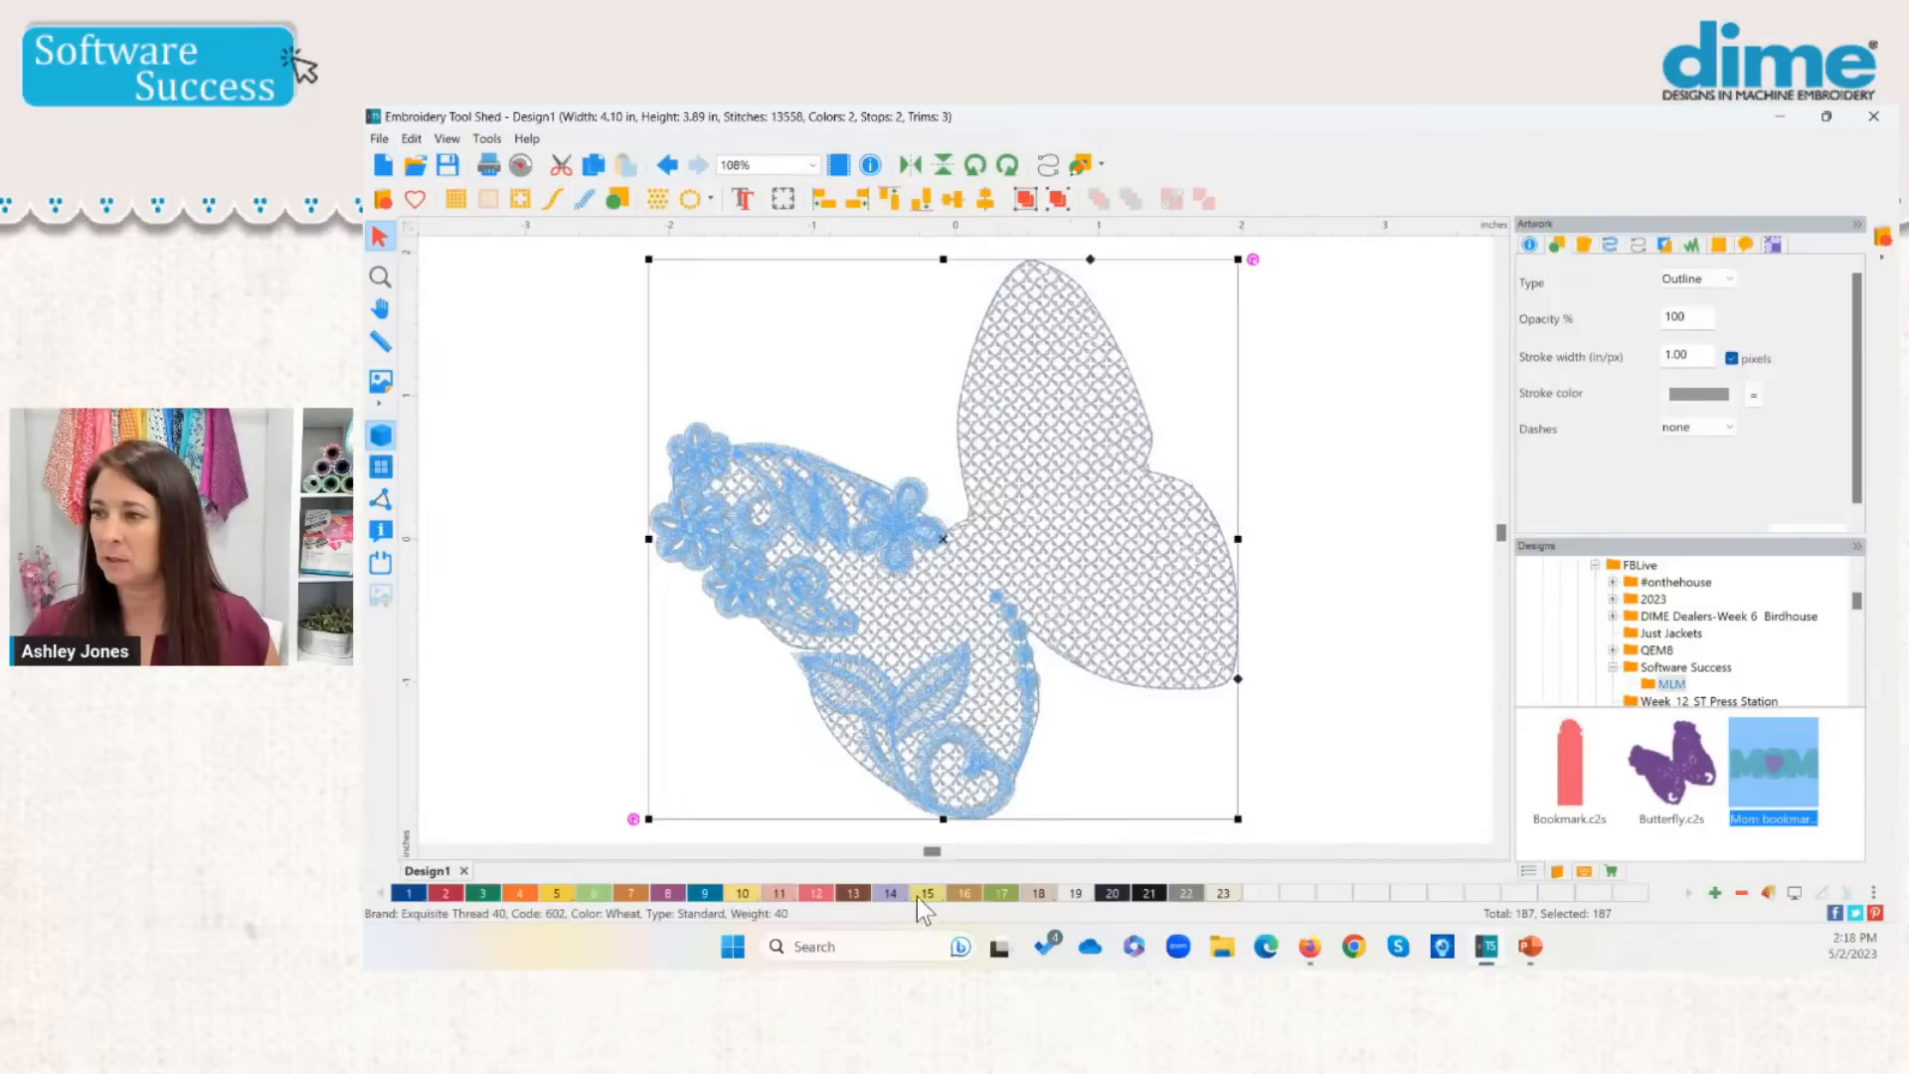
left_click(570, 628)
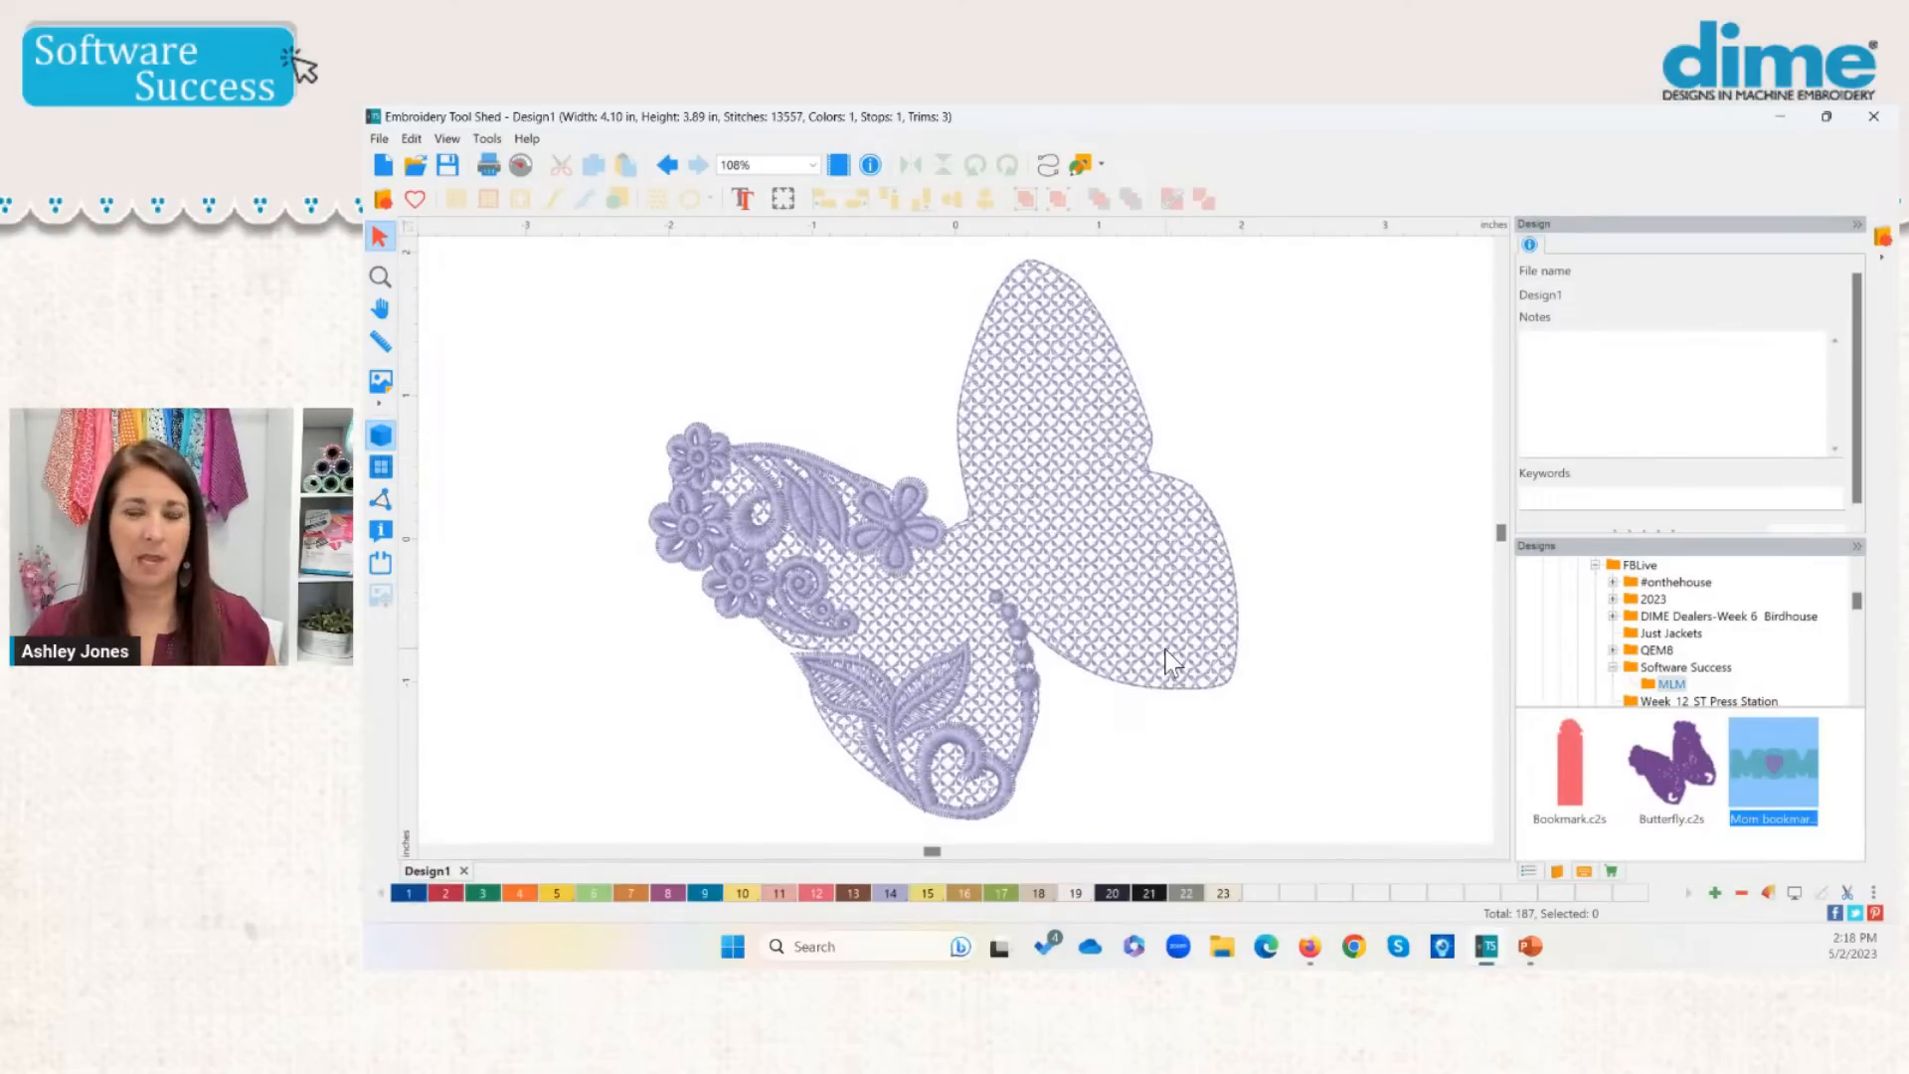
Step: Select all four lace pieces on the left wing together and show the design's Sequence list
left_click(816, 500)
left_click(766, 590, "shift")
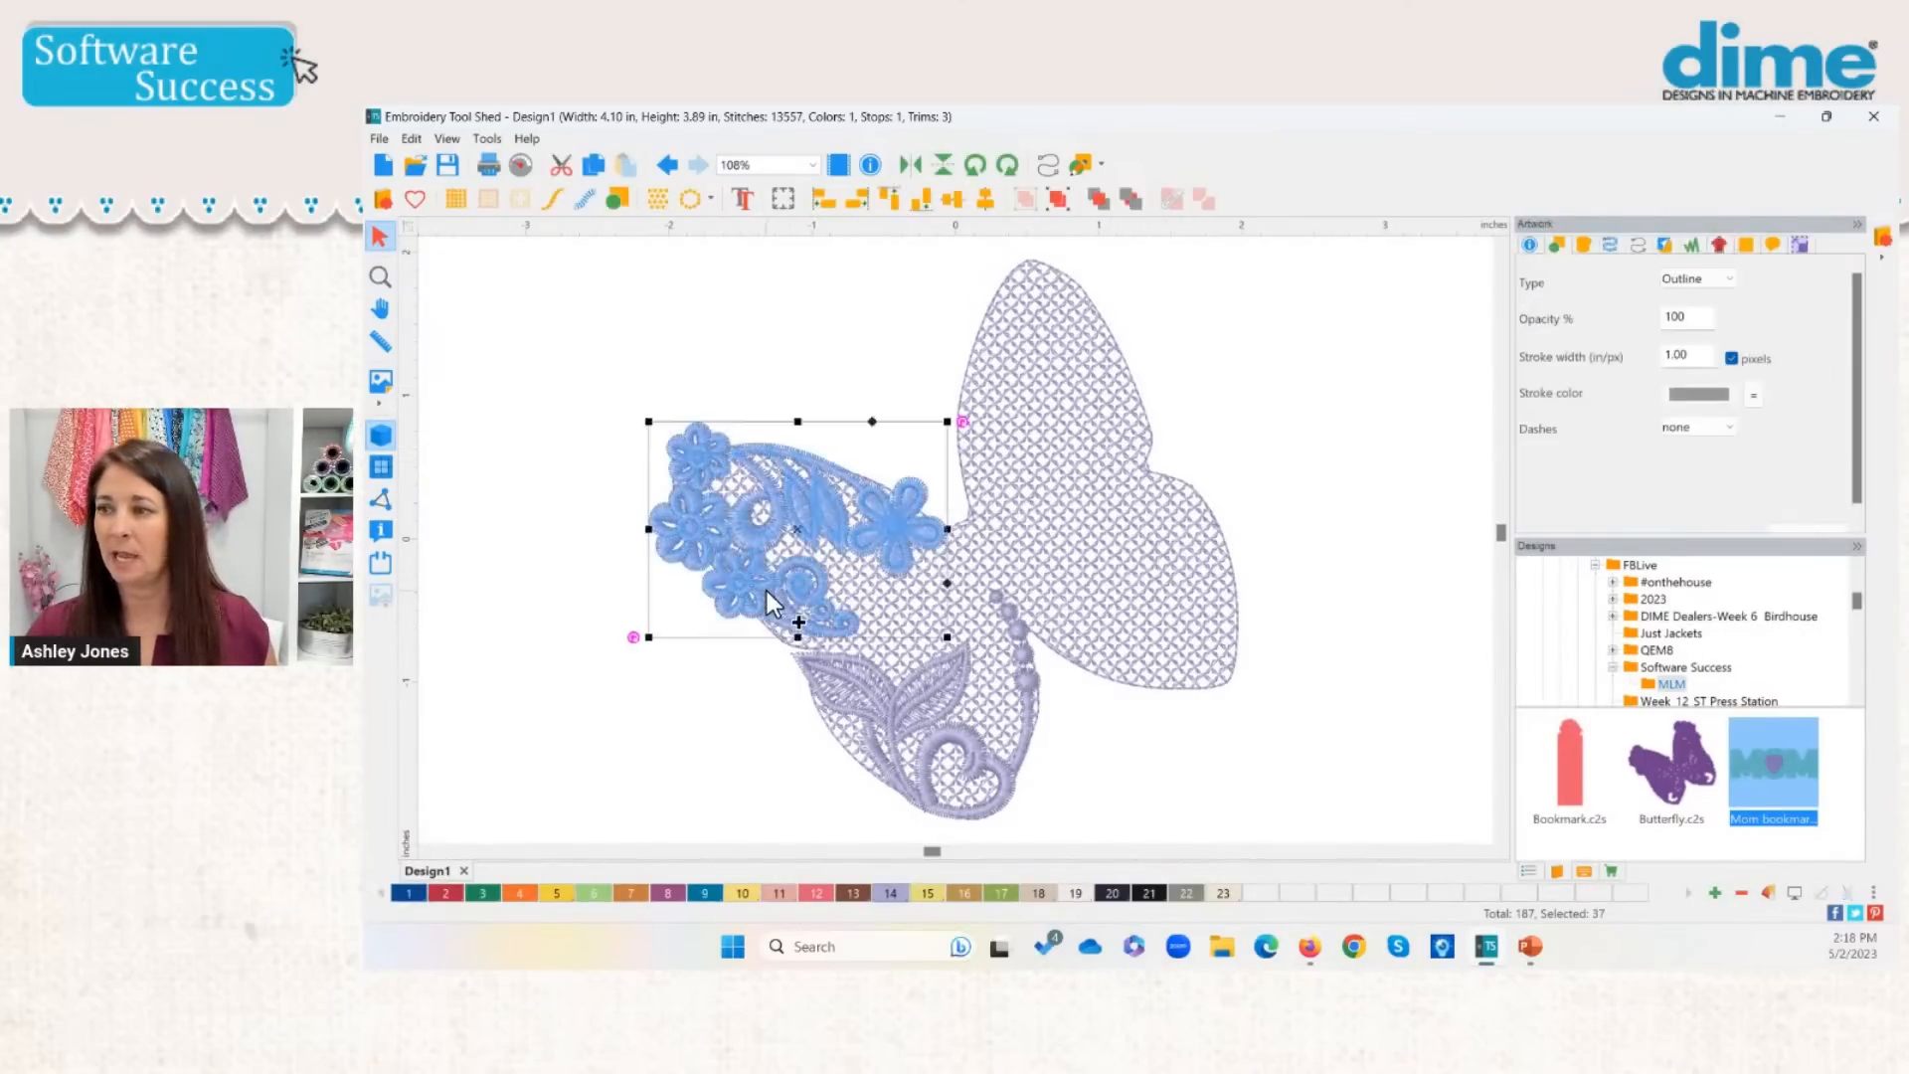
left_click(887, 714, "shift")
left_click(1028, 699, "shift")
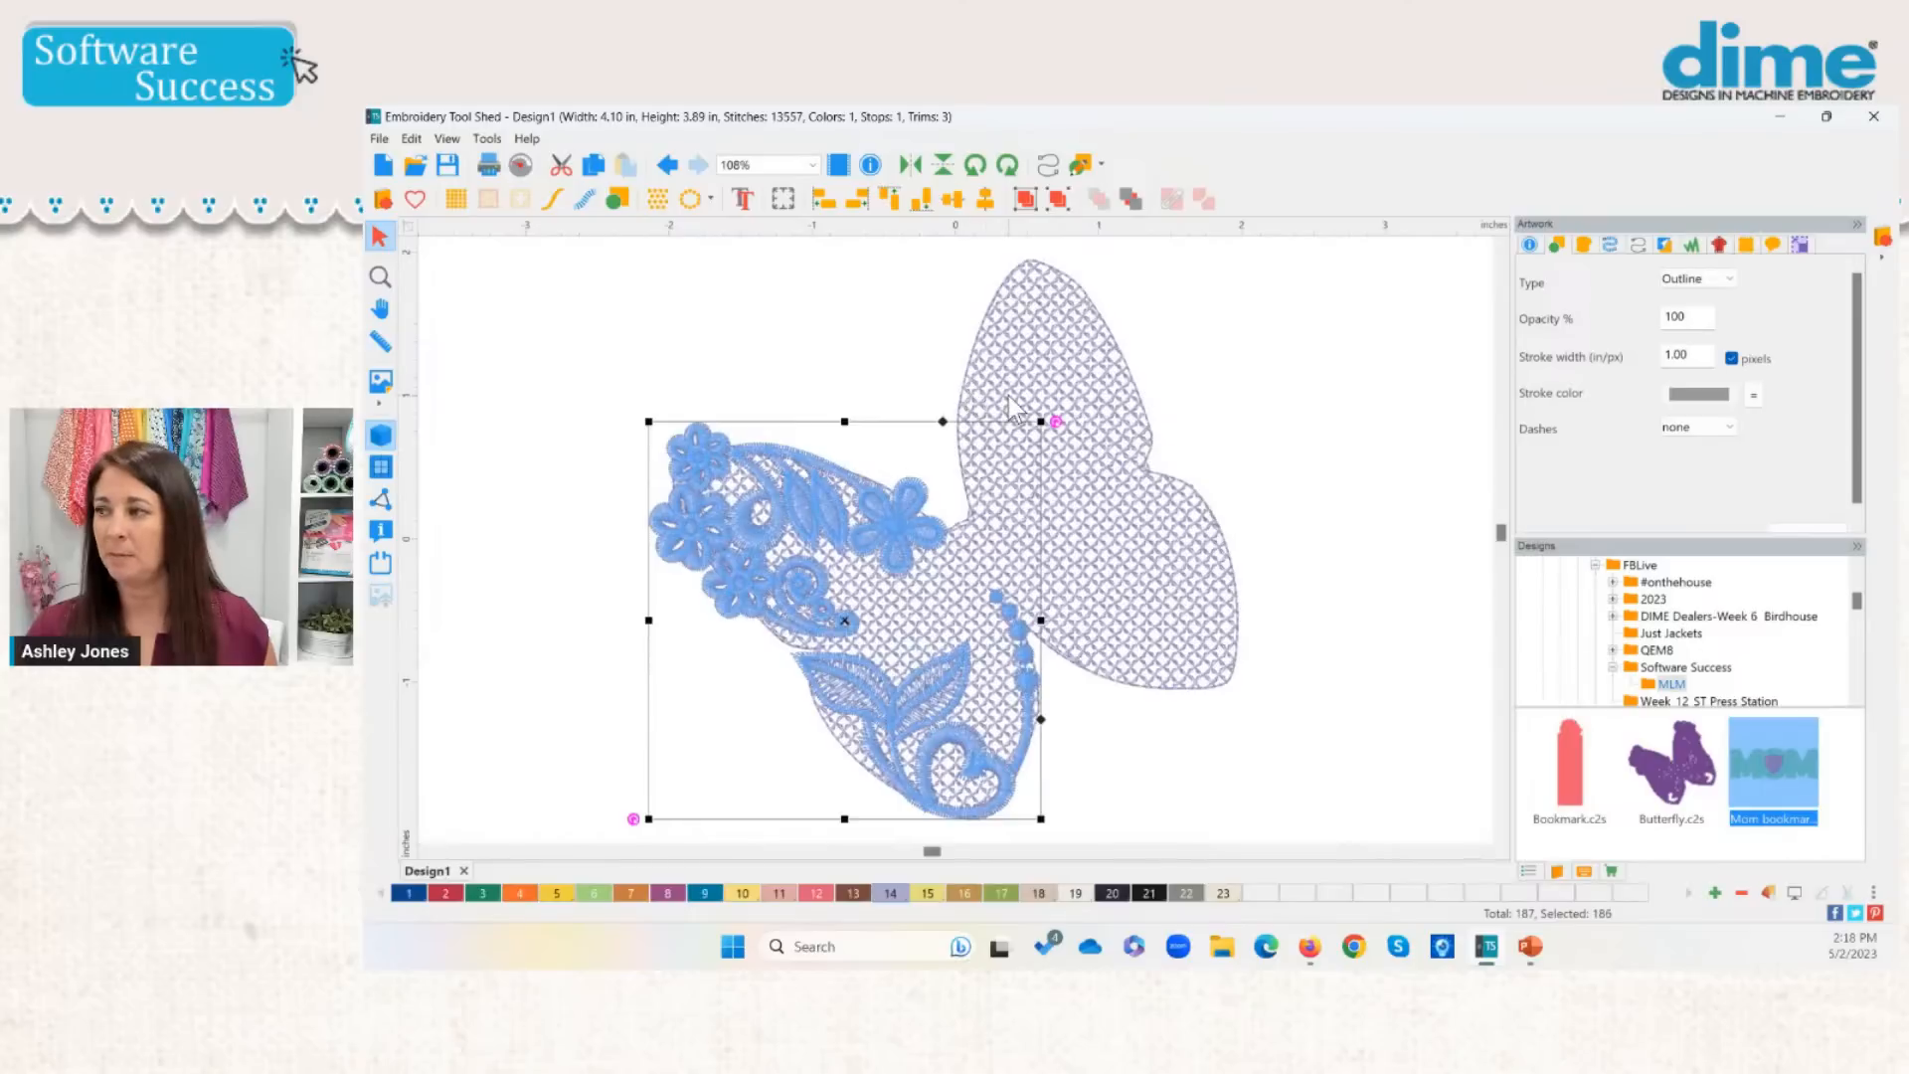
left_click(1528, 871)
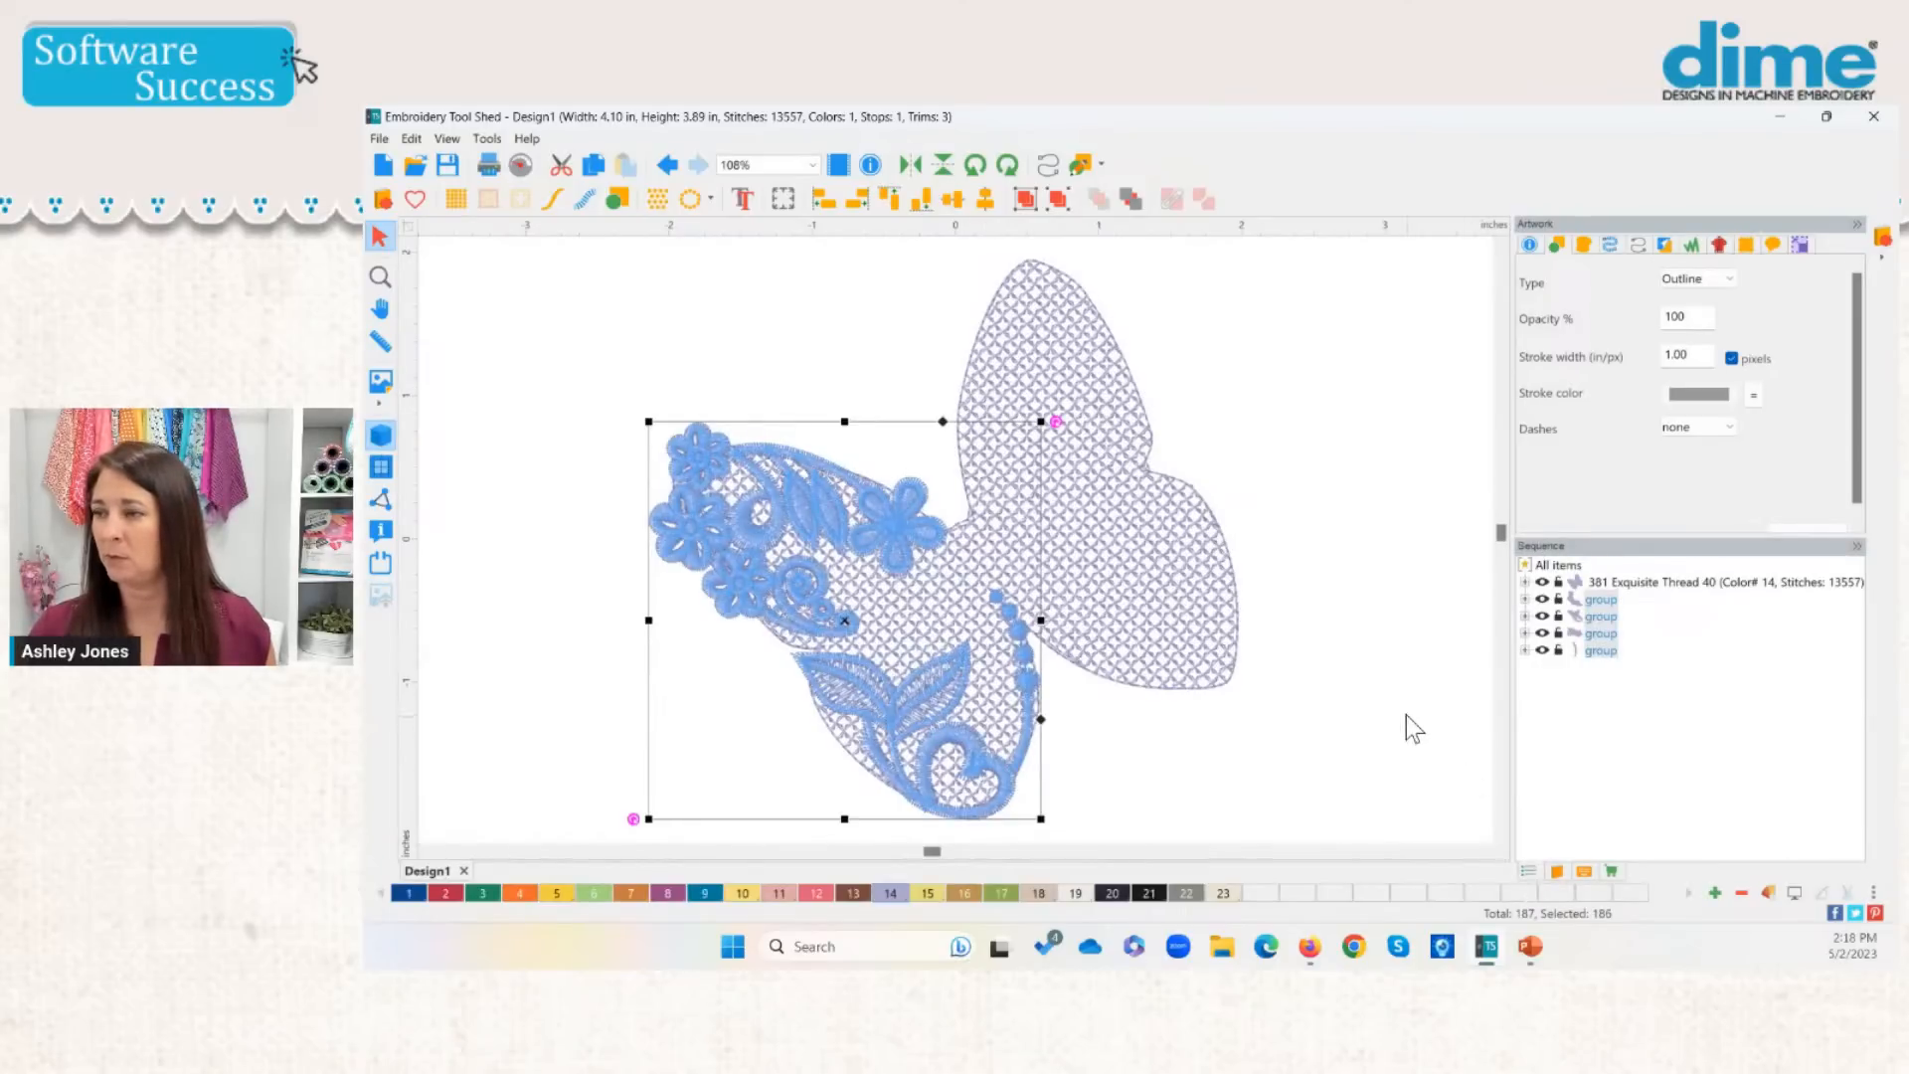
Step: Check which lace piece the first group in the Sequence list stands for
left_click(1381, 713)
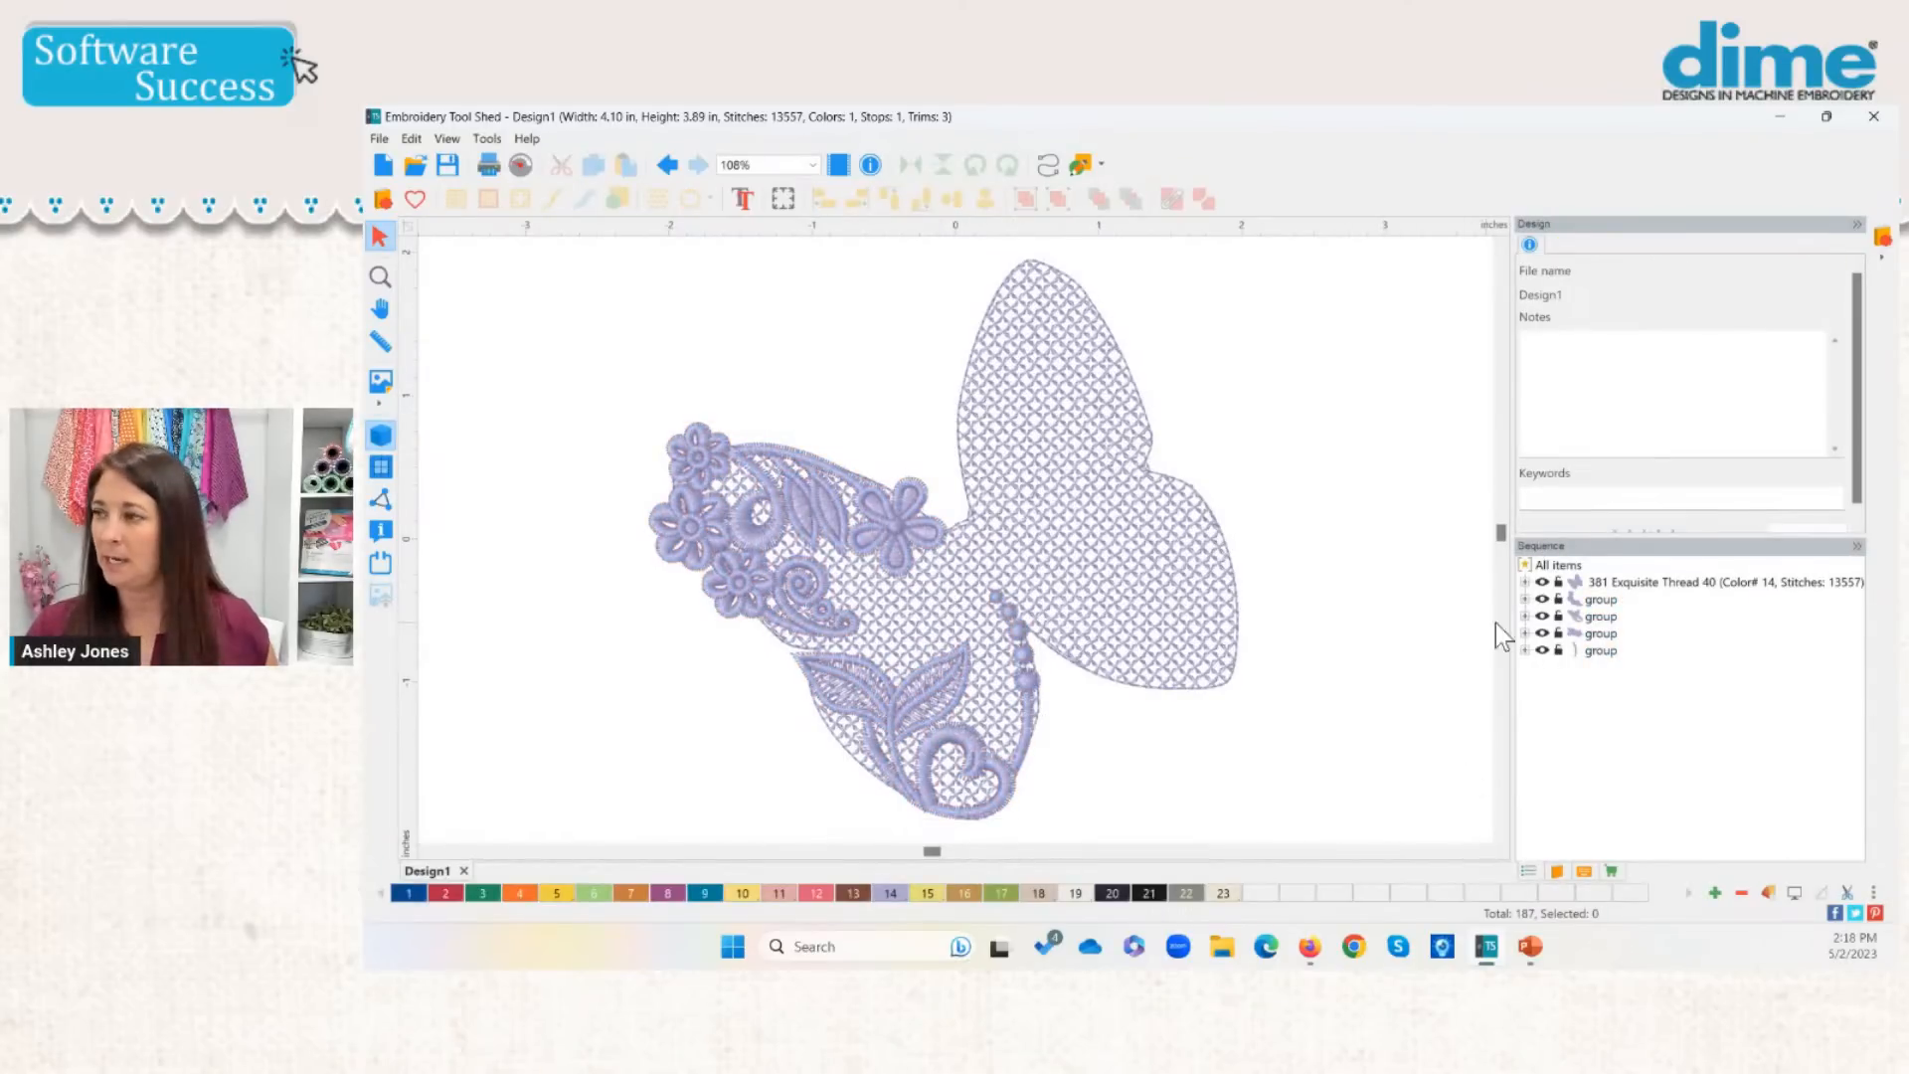
left_click(1600, 601)
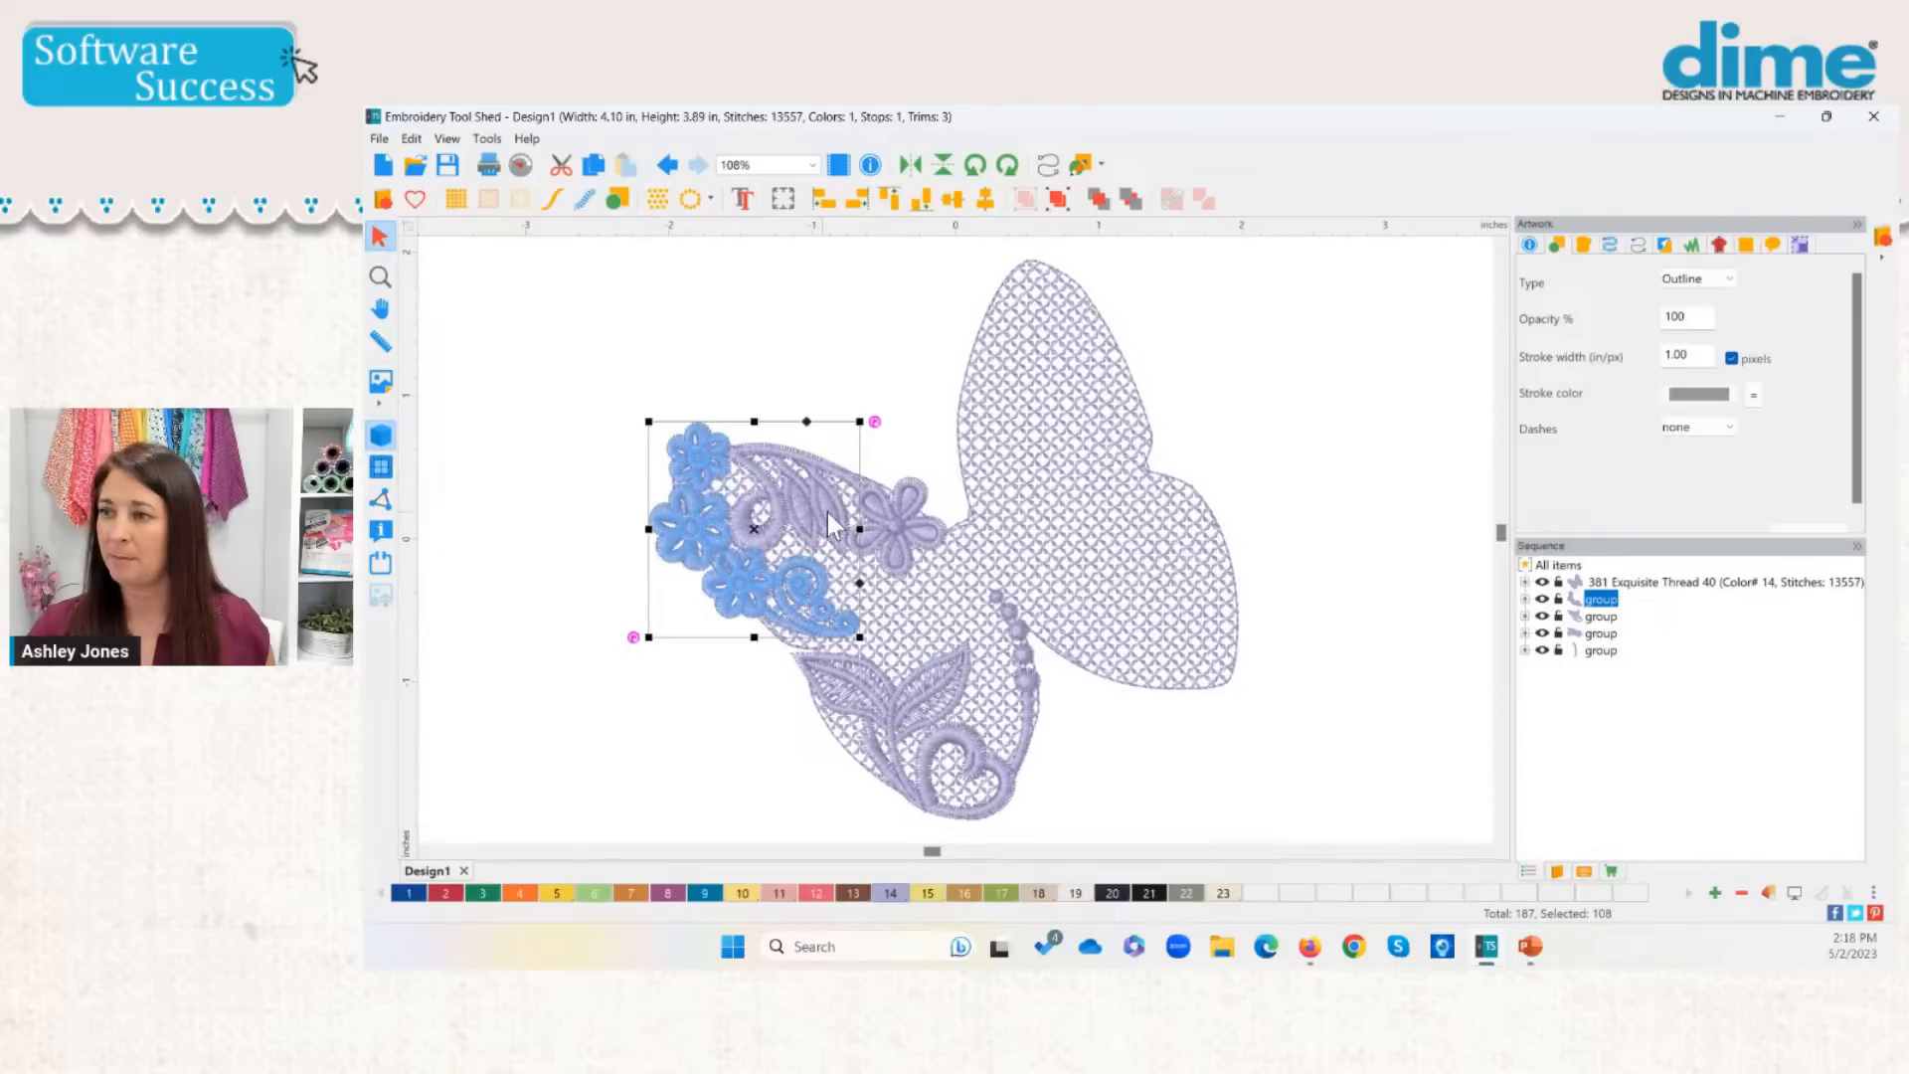
left_click(1346, 688)
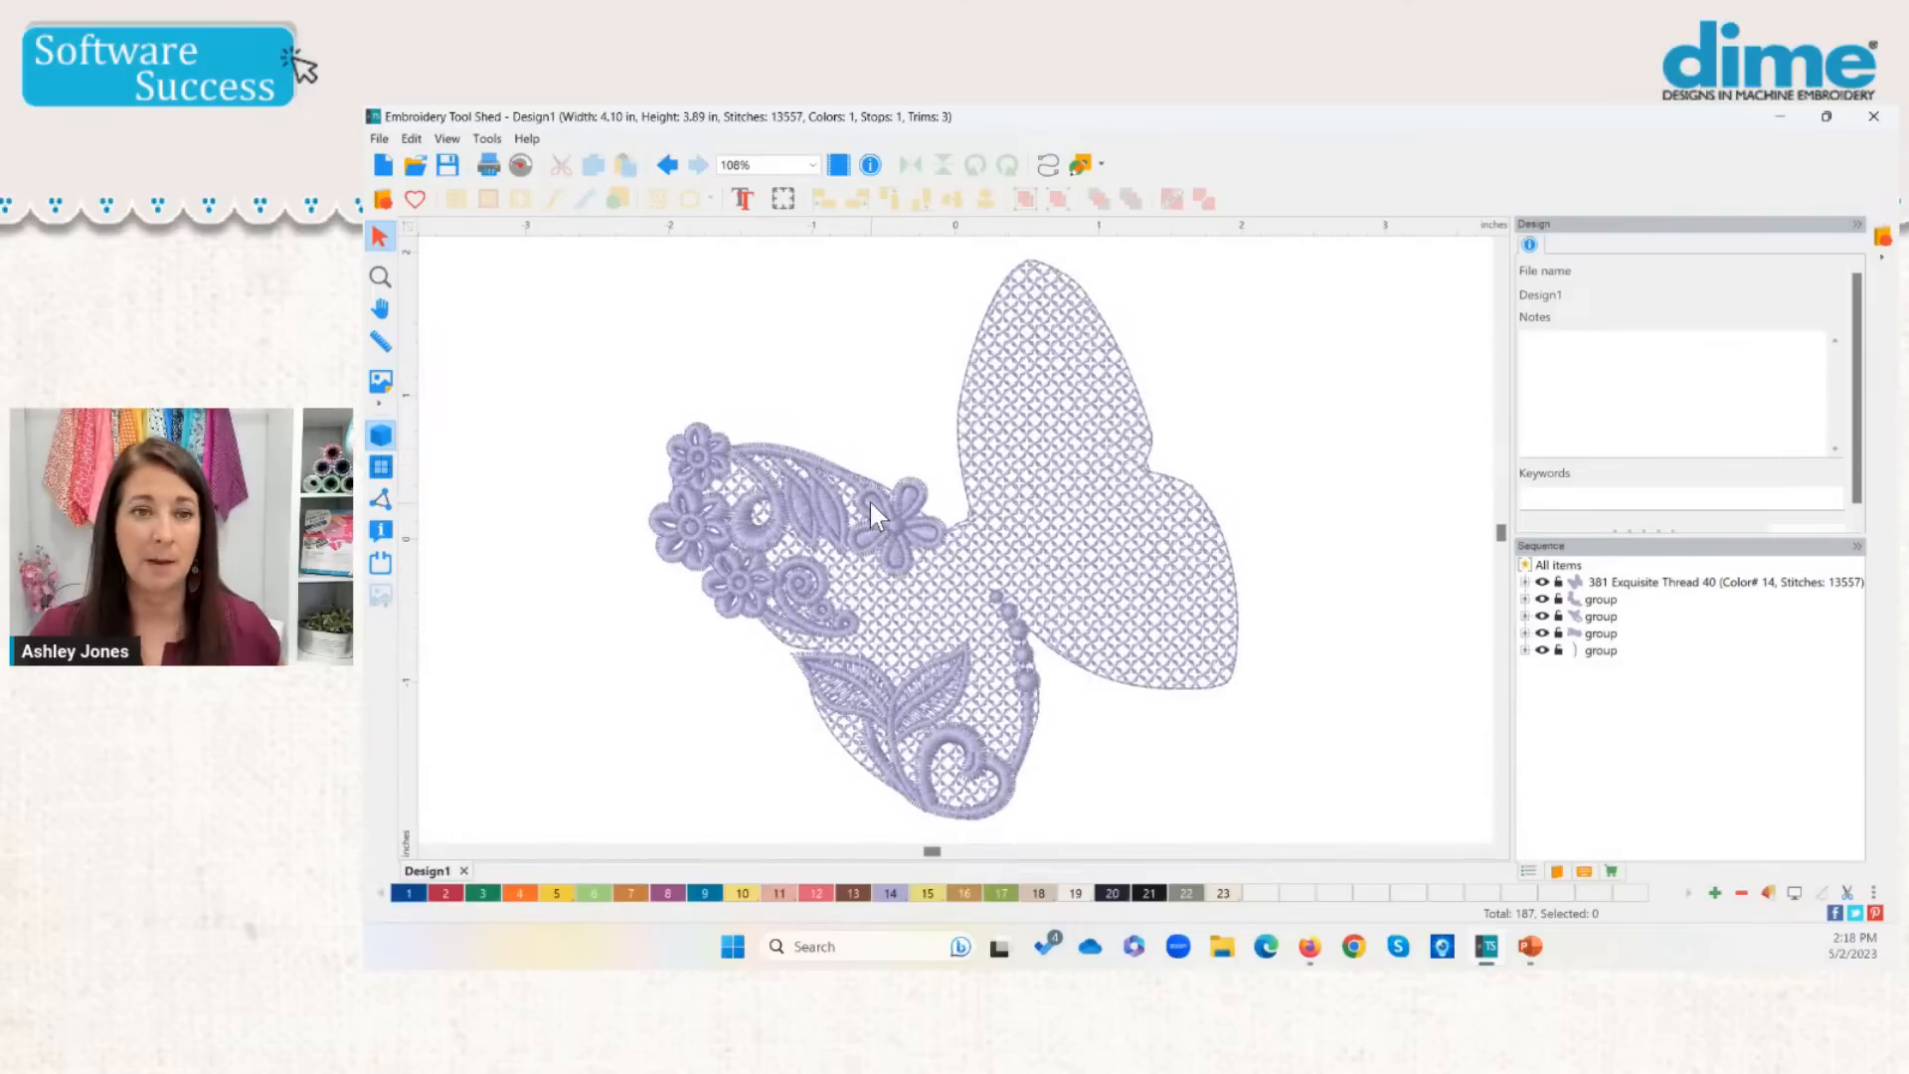
left_click(790, 348)
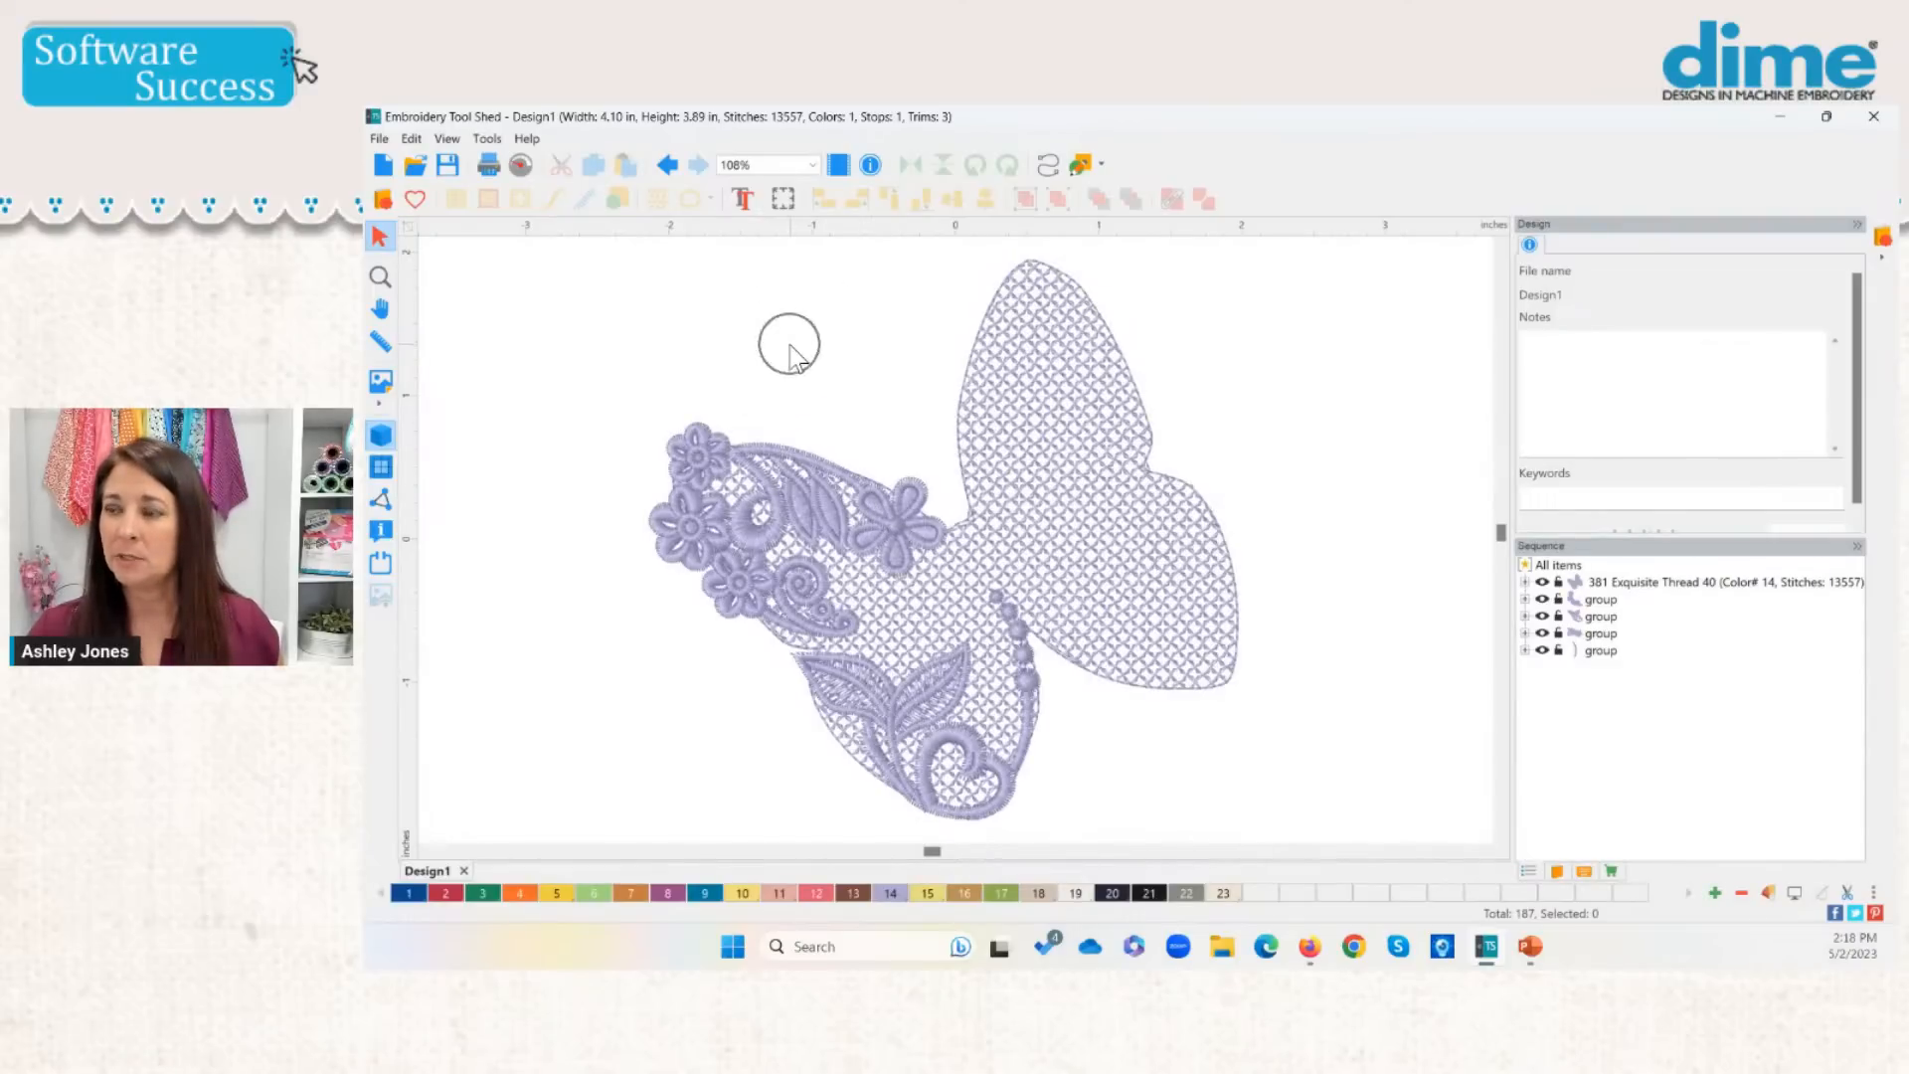
Step: Try selecting the four left-wing lace pieces one after another, and the butterfly's lattice fill on its own
left_click(902, 559)
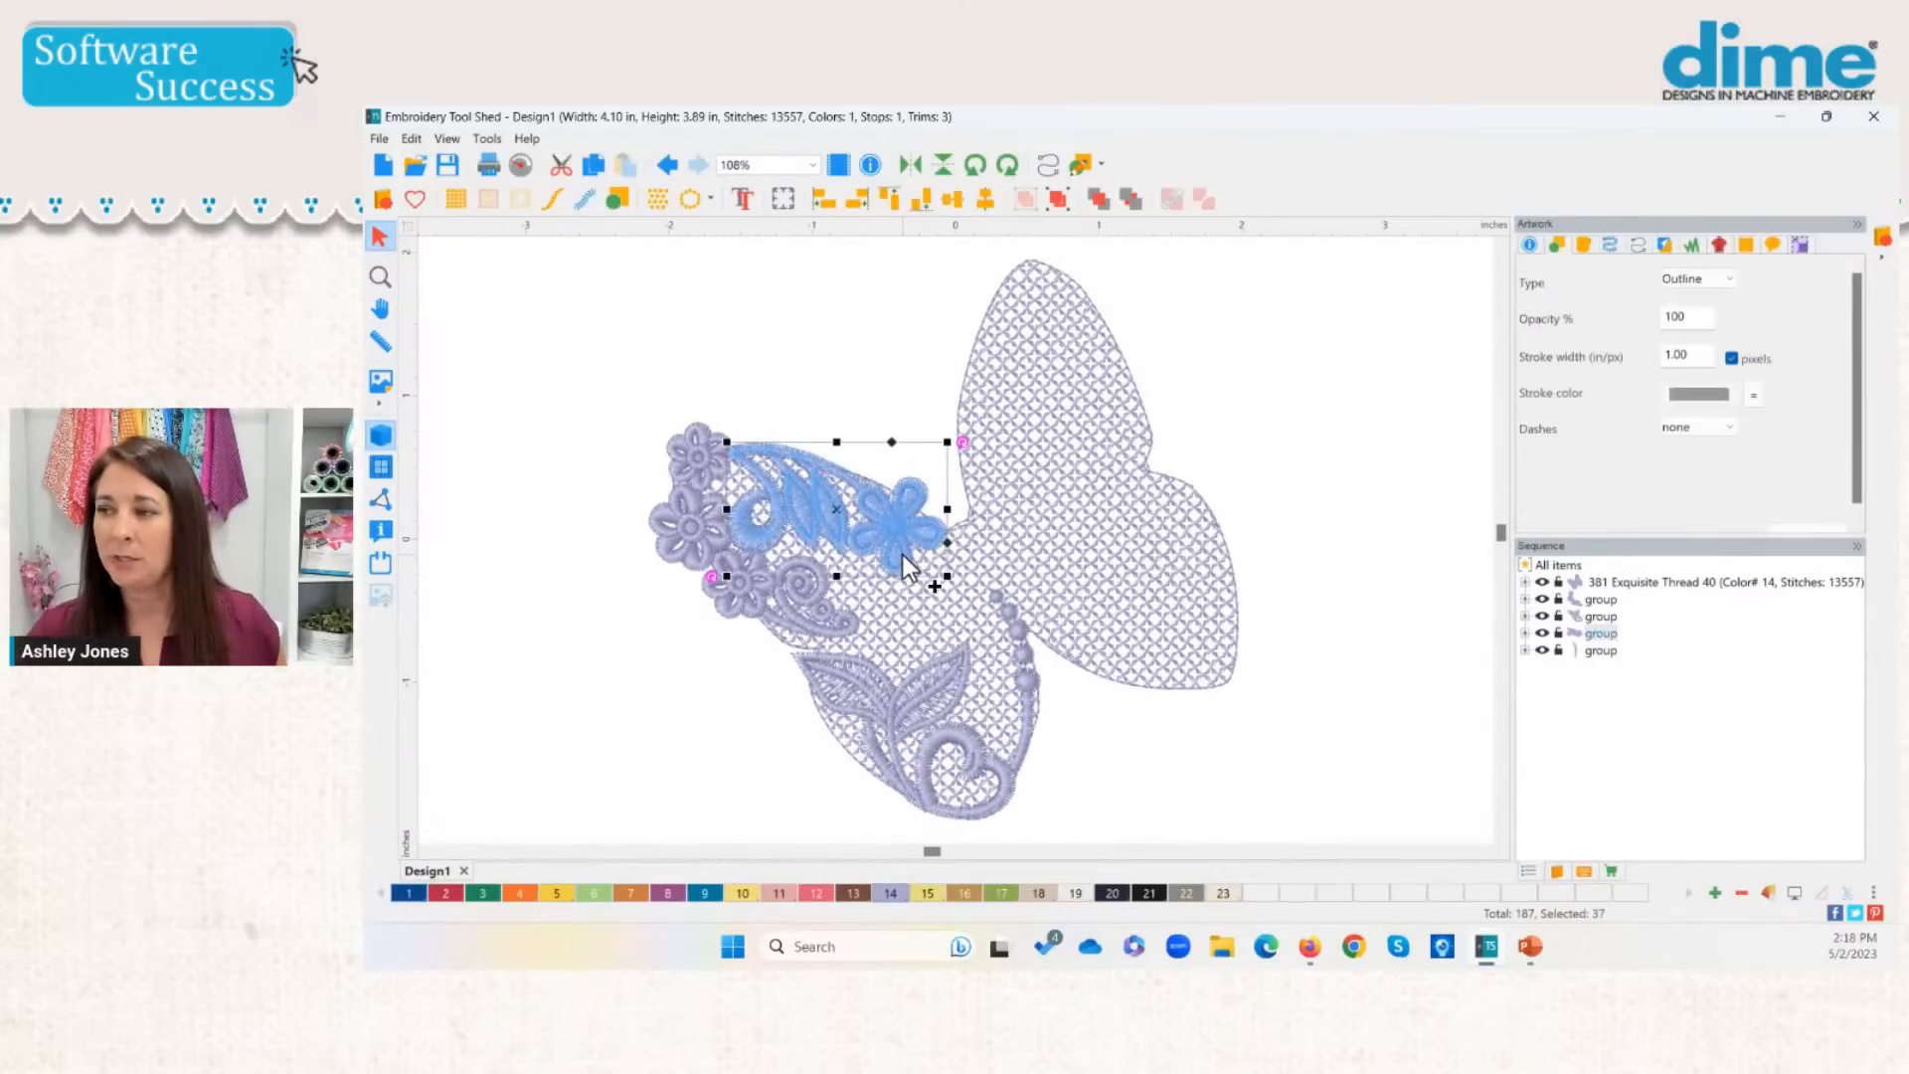
left_click(820, 591, "shift")
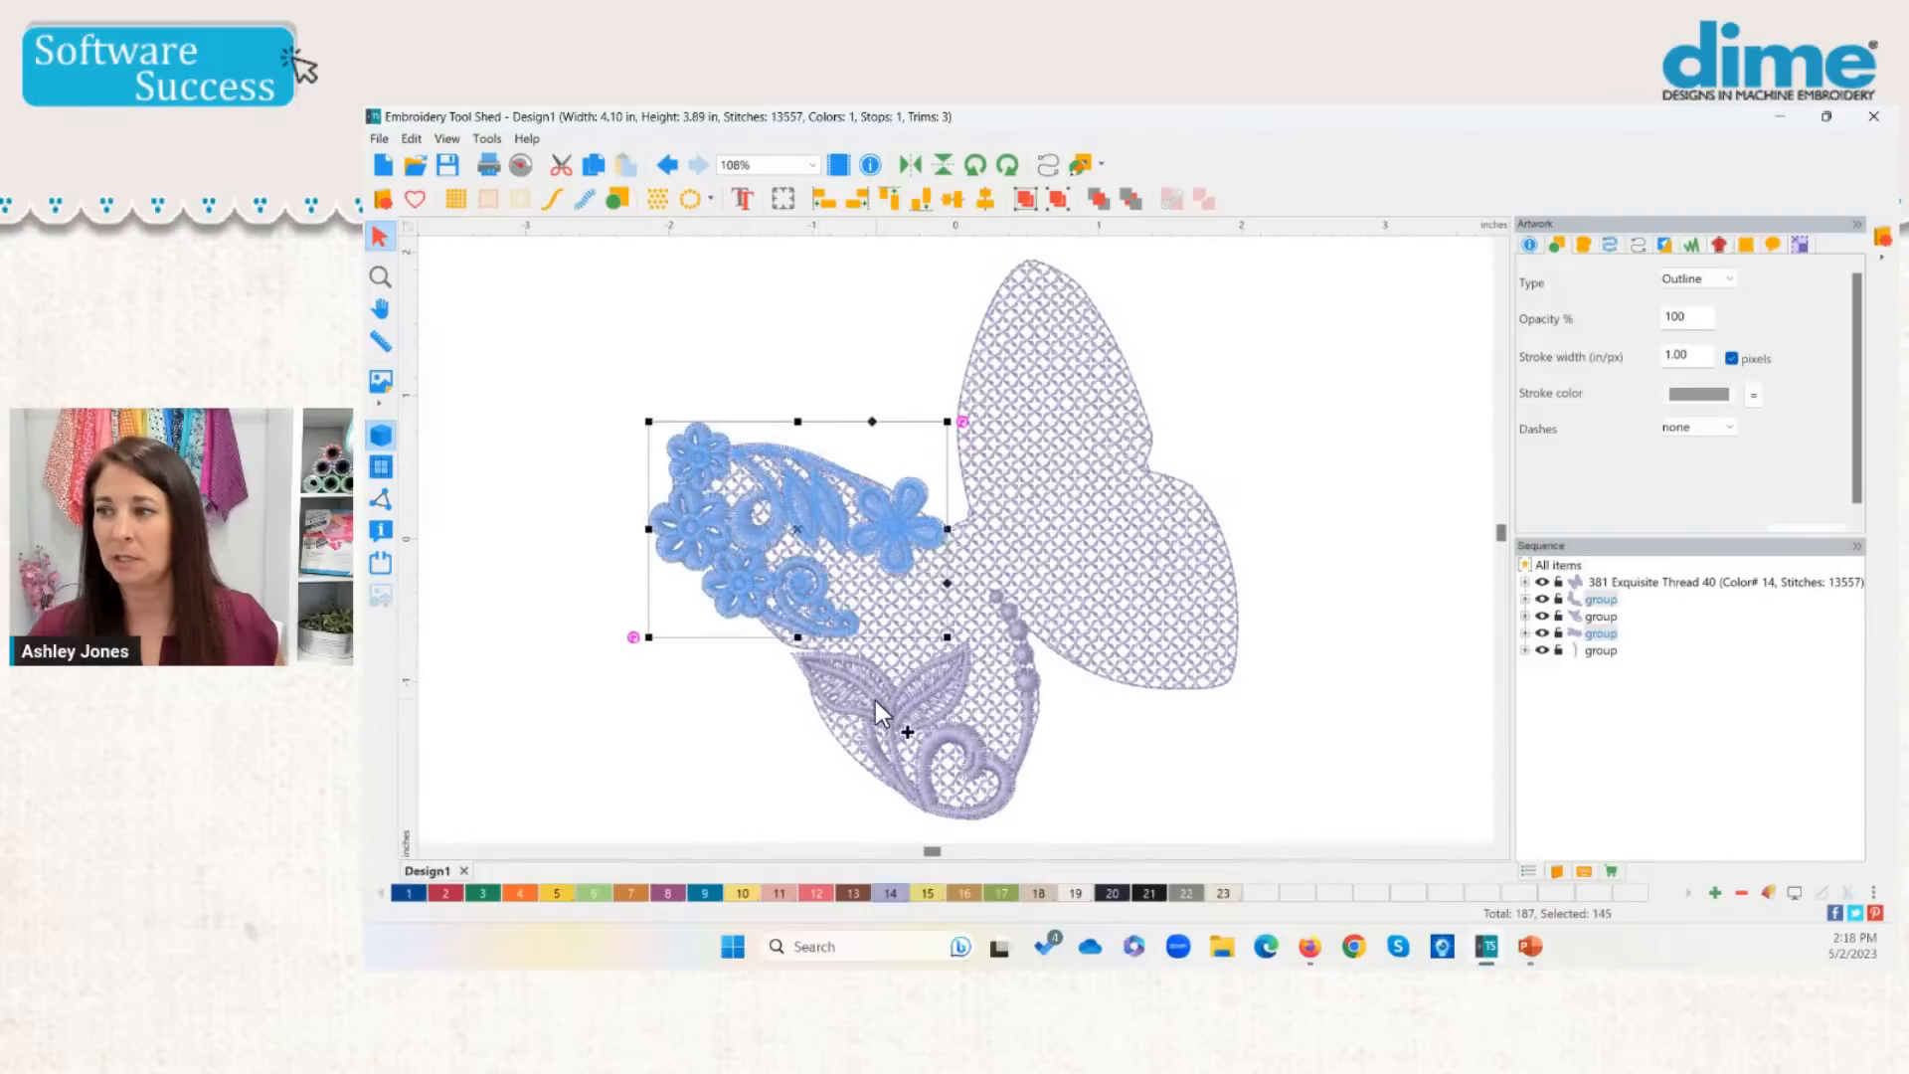
left_click(875, 702, "shift")
left_click(1026, 679, "shift")
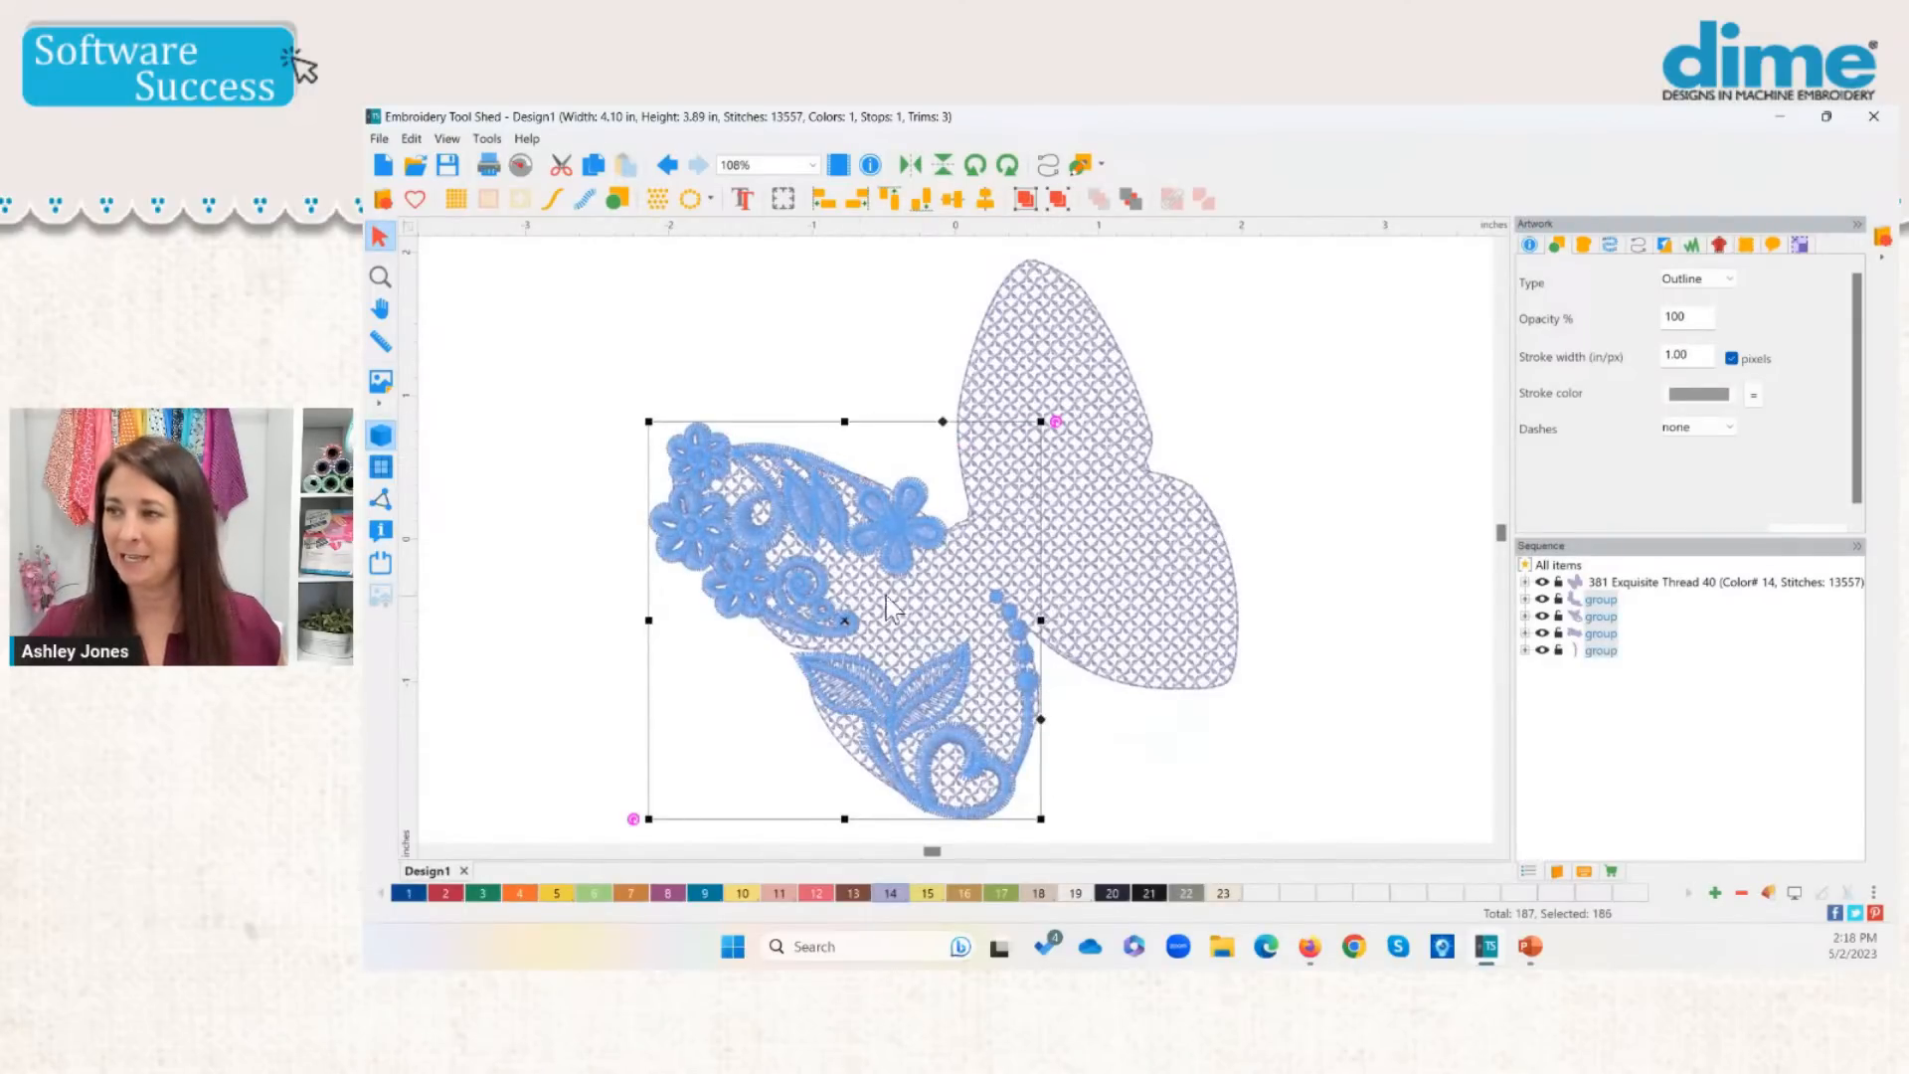
left_click(883, 373)
left_click(940, 602)
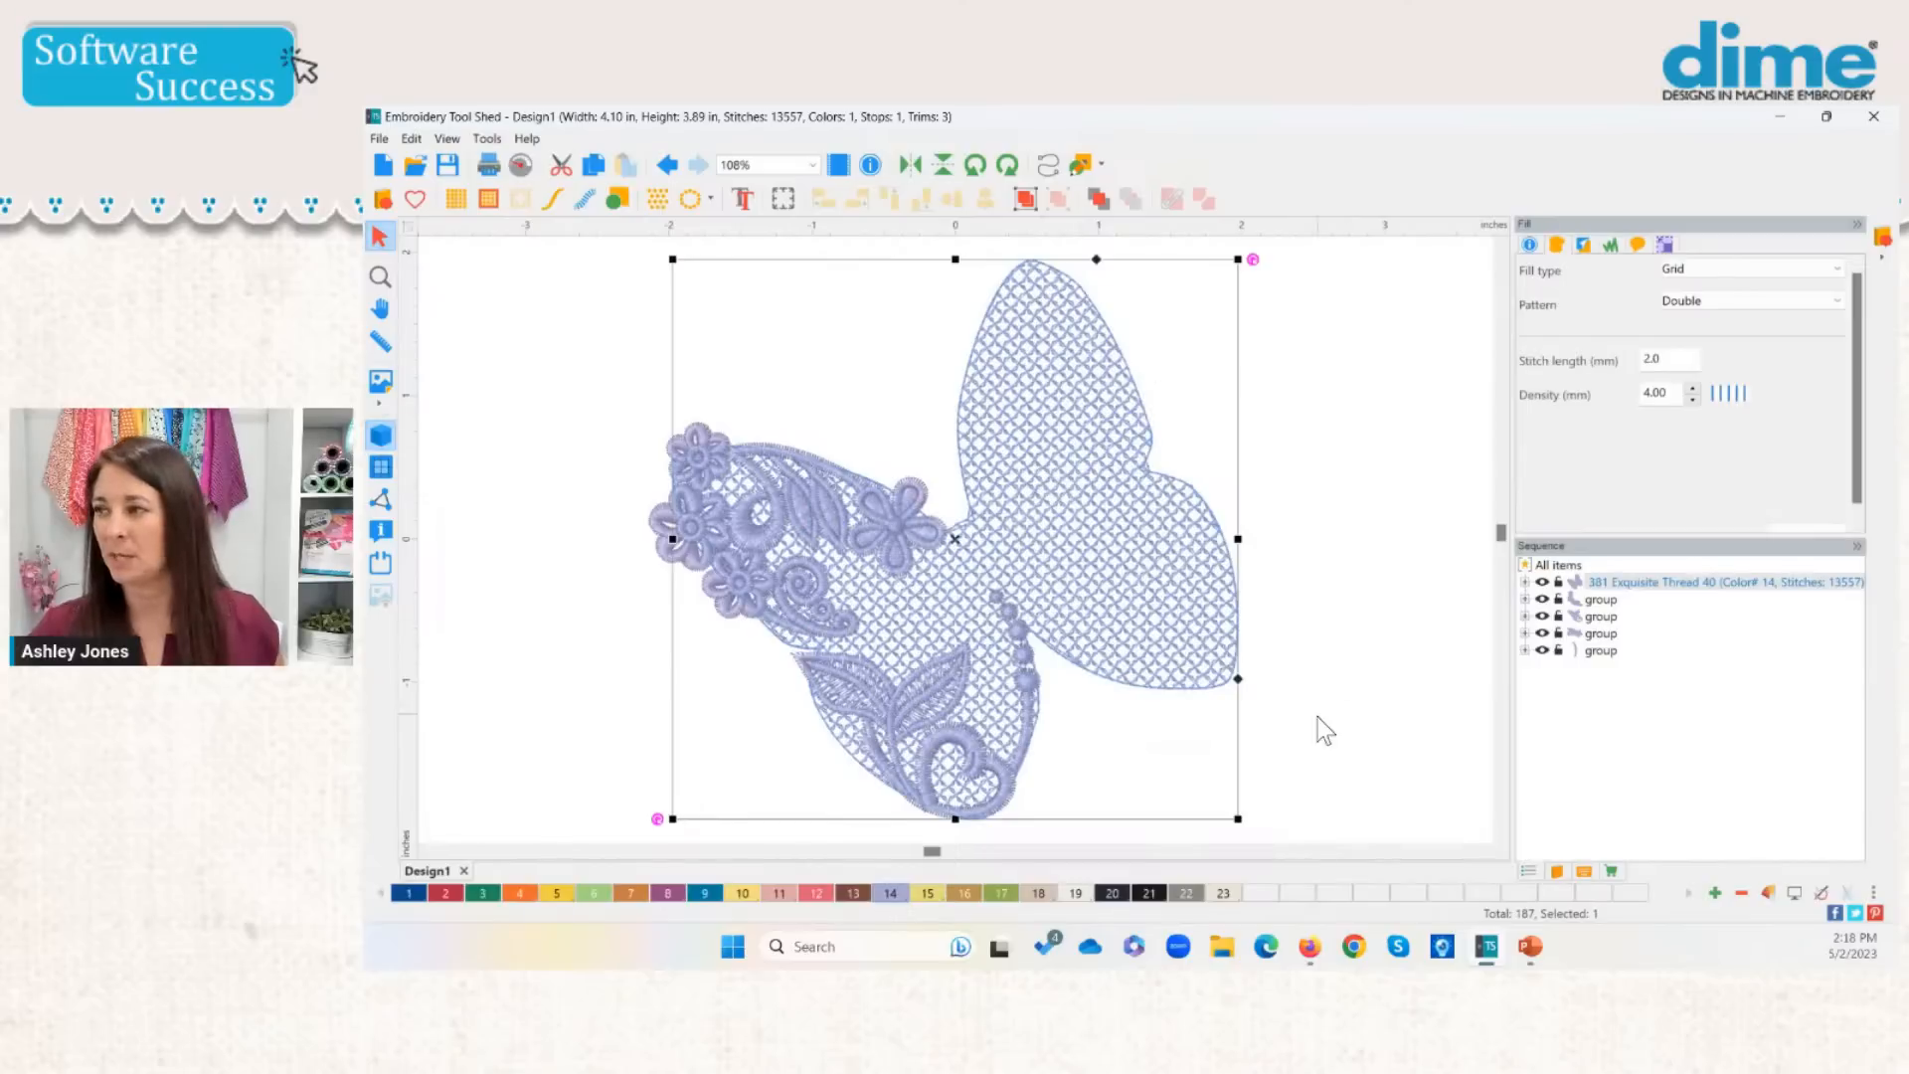
left_click(1330, 824)
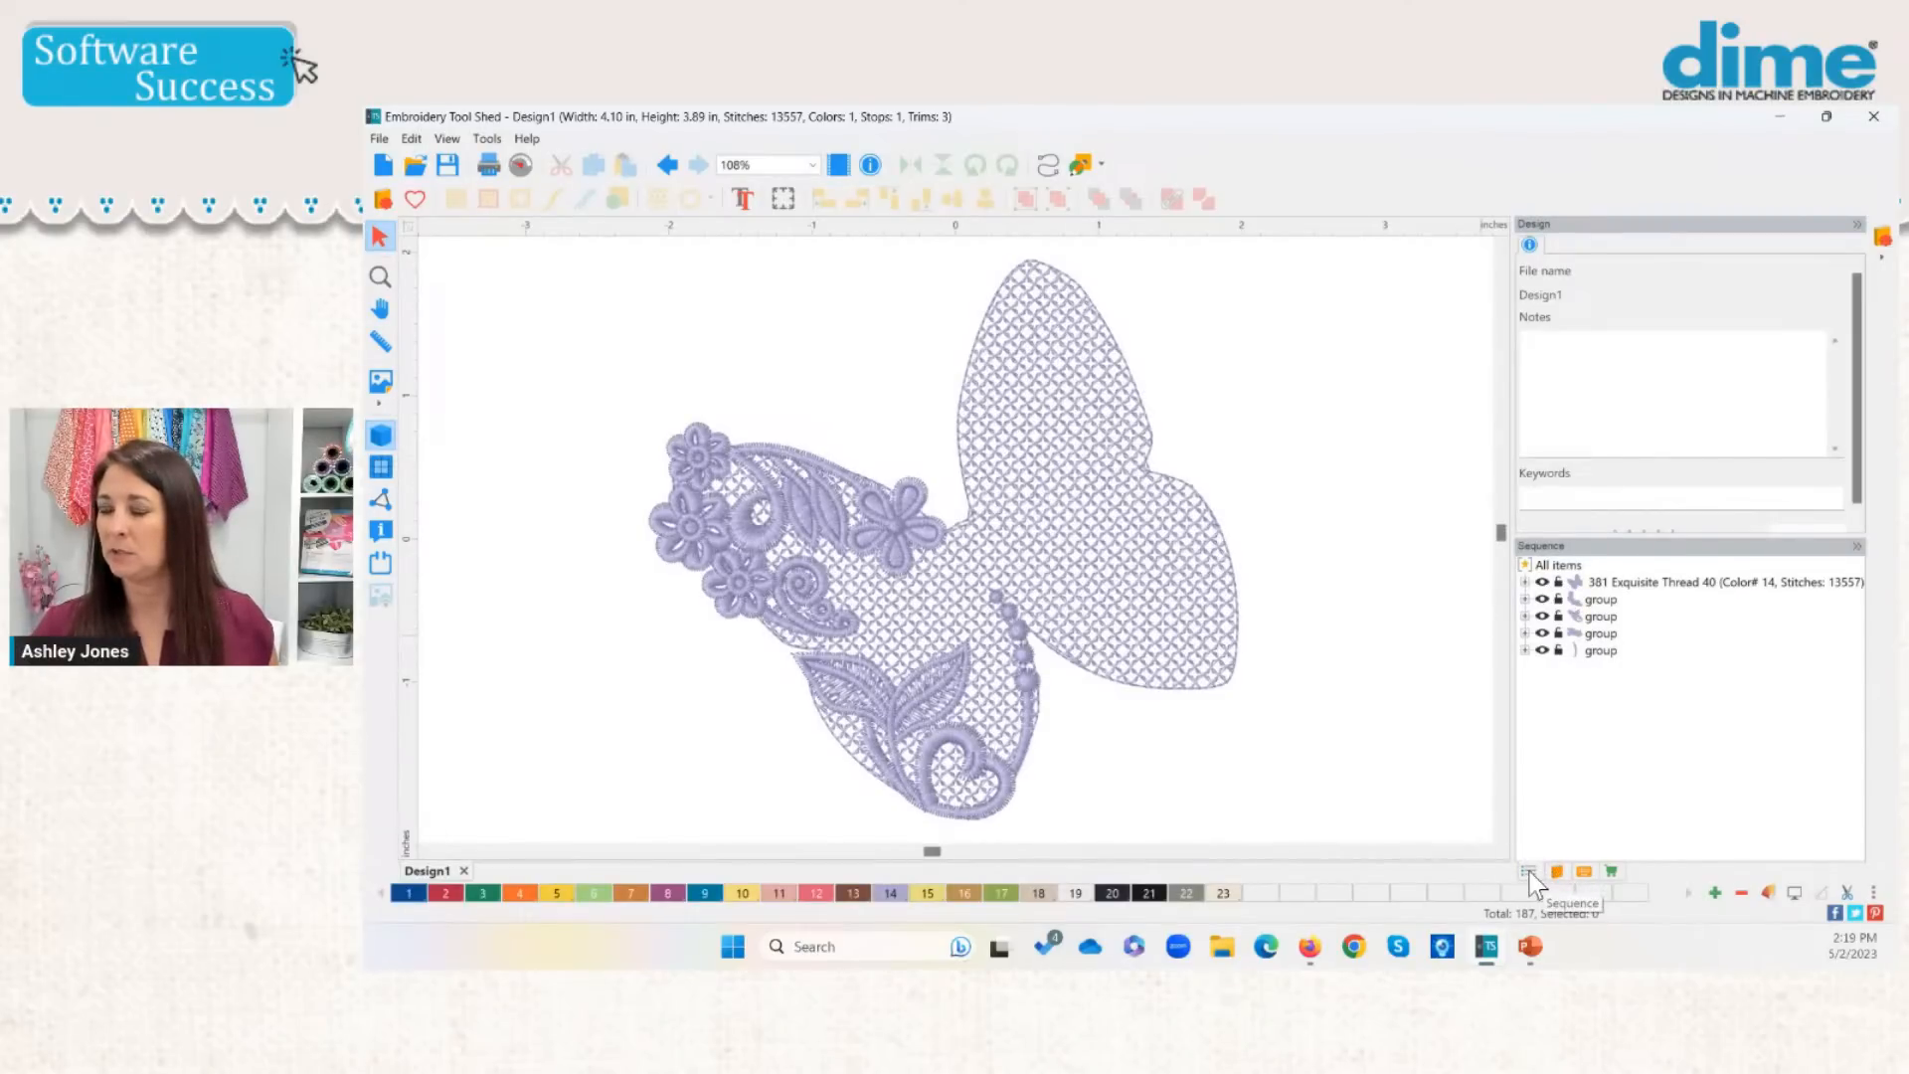
key("ctrl")
key("ctrl")
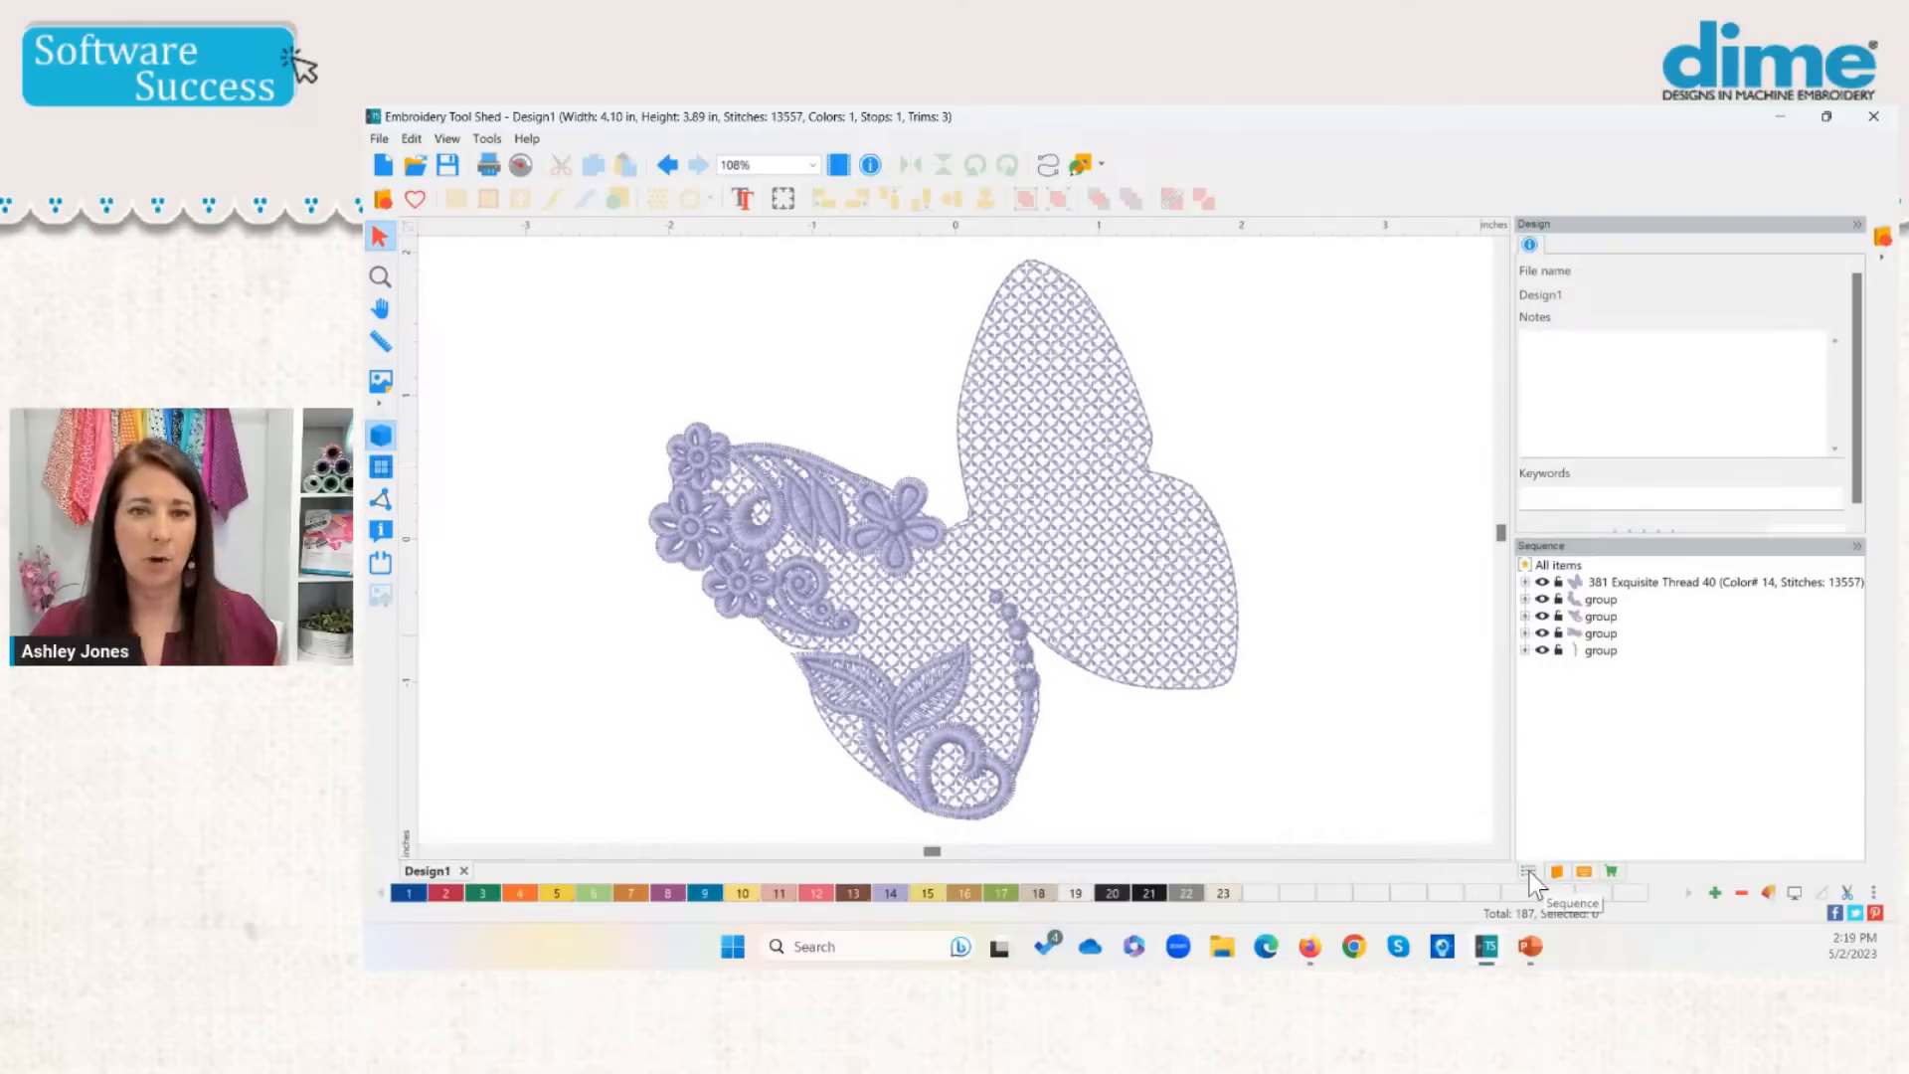
Step: Hide and redisplay the butterfly's lattice fill, lock it in the Sequence list, and test that lock on the canvas
left_click(1580, 582)
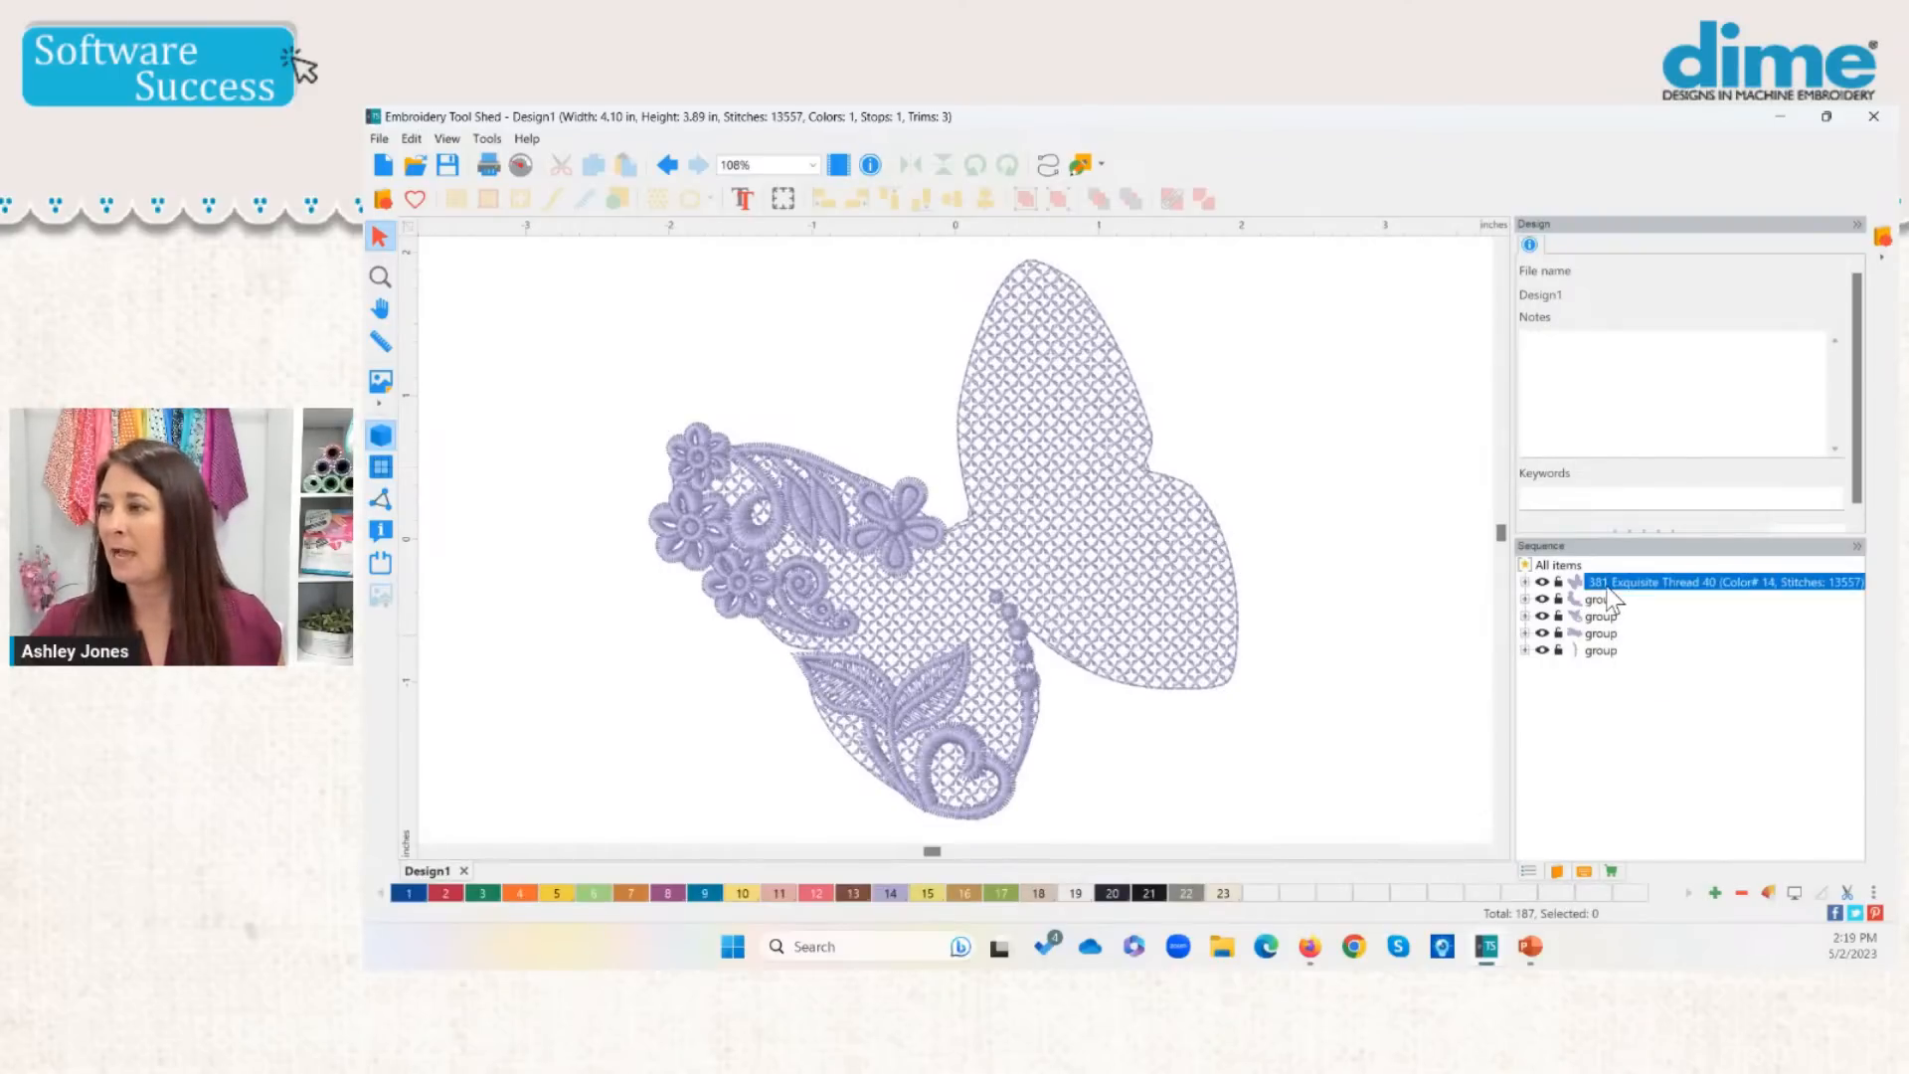
left_click(1542, 583)
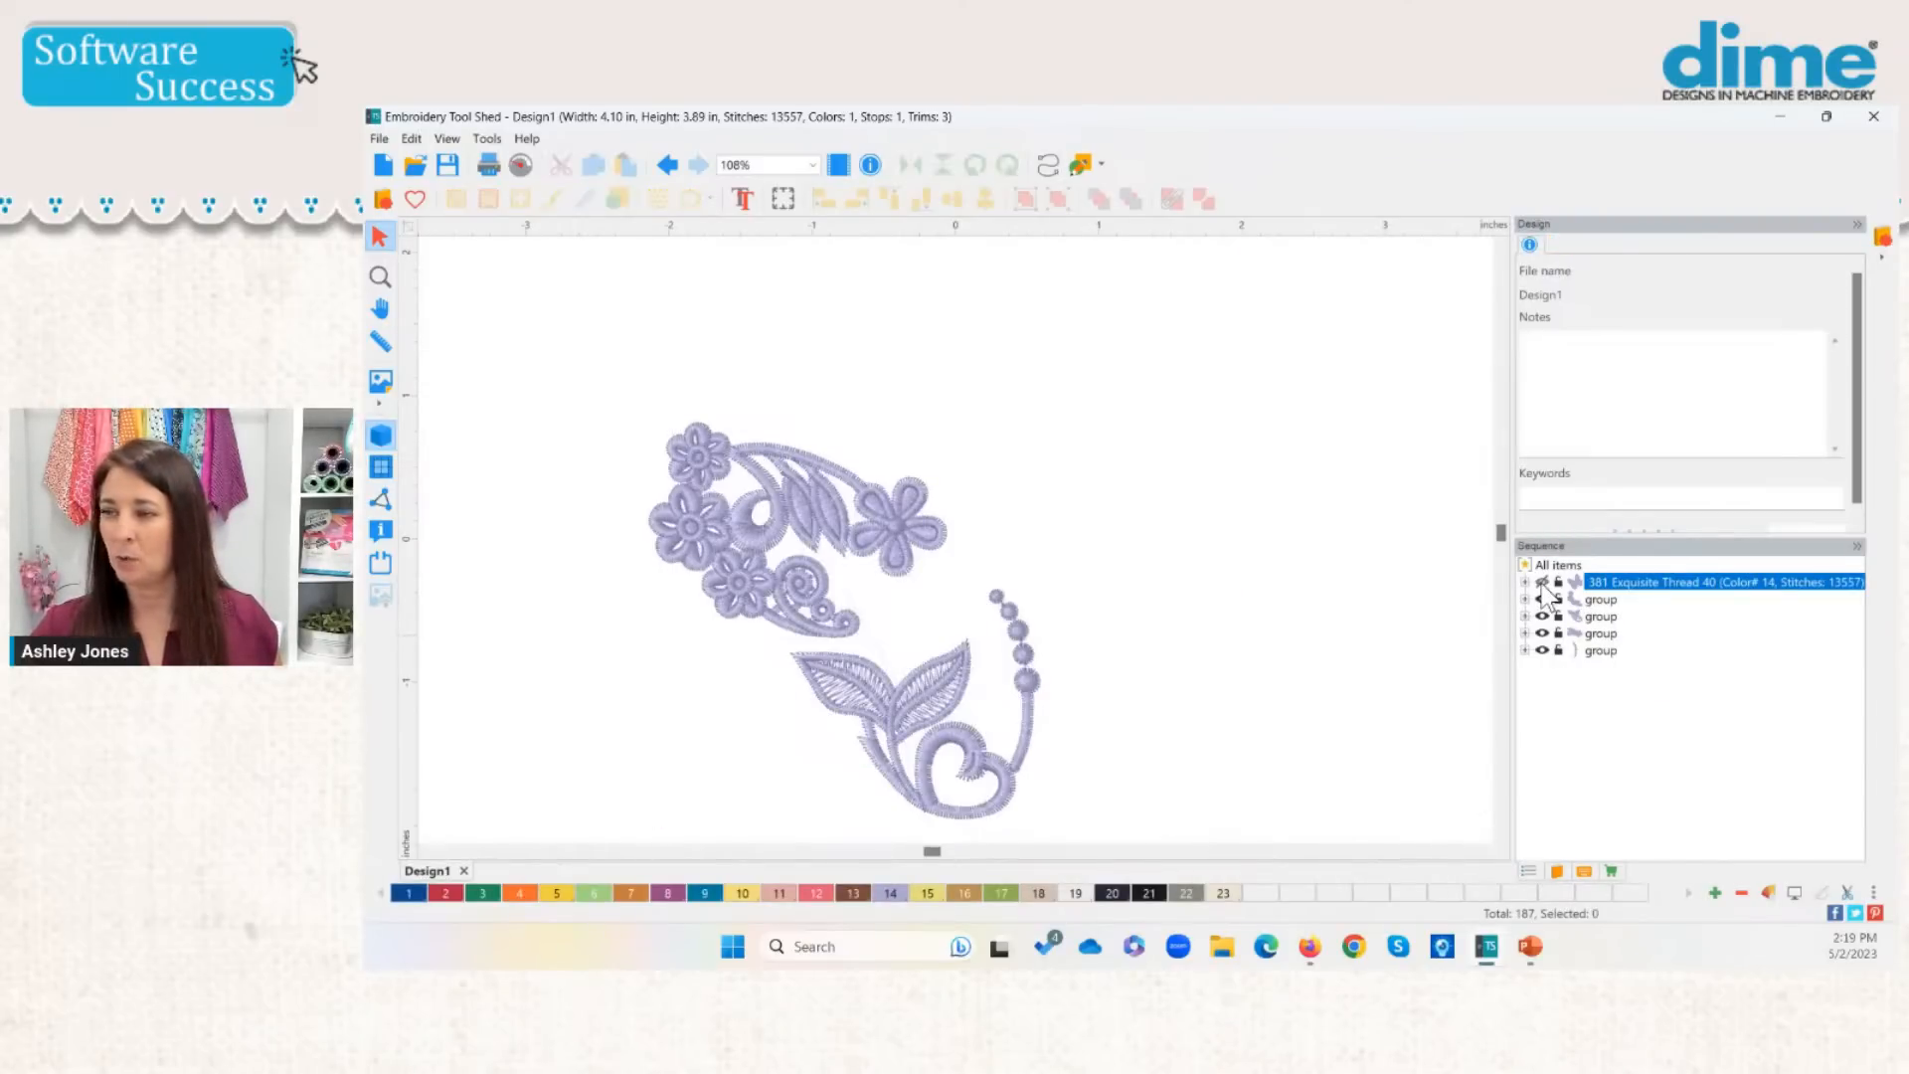
left_click(1542, 583)
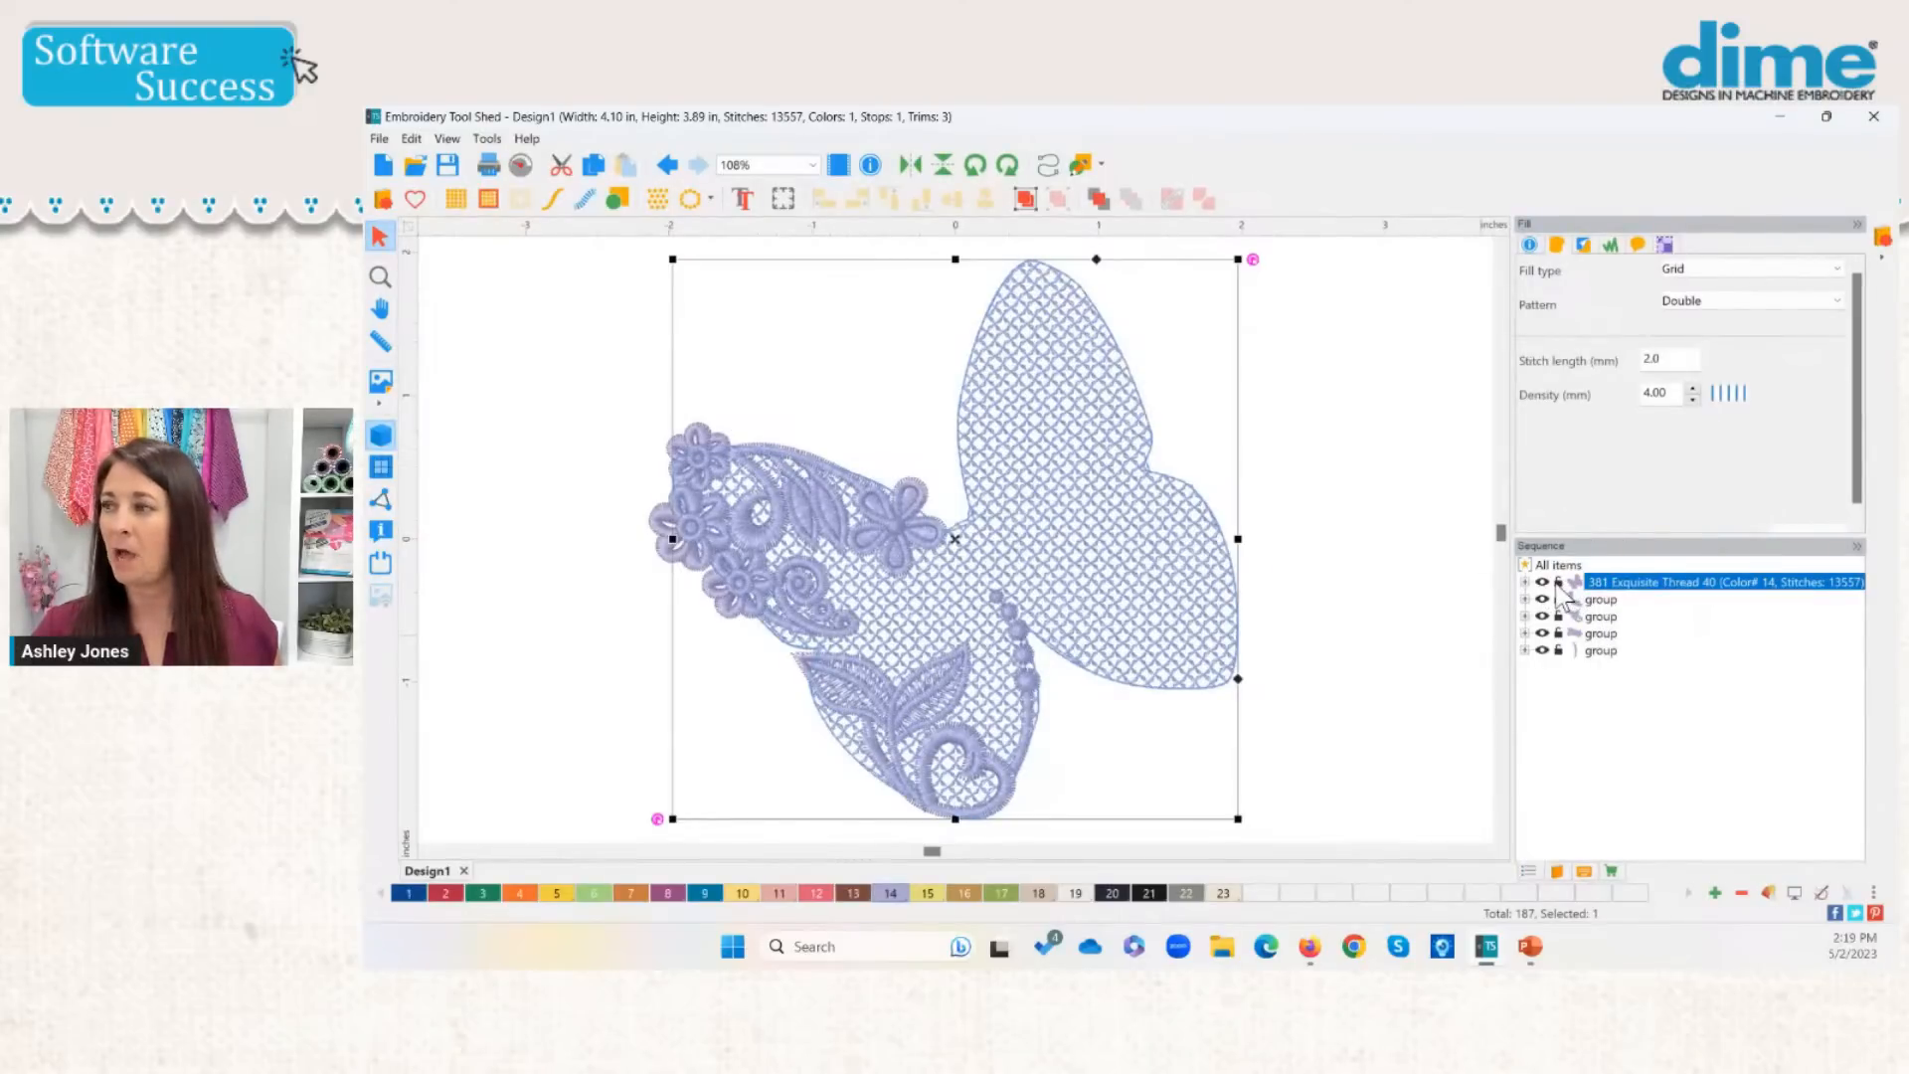
left_click(1558, 583)
left_click_drag(1056, 412, 1183, 616)
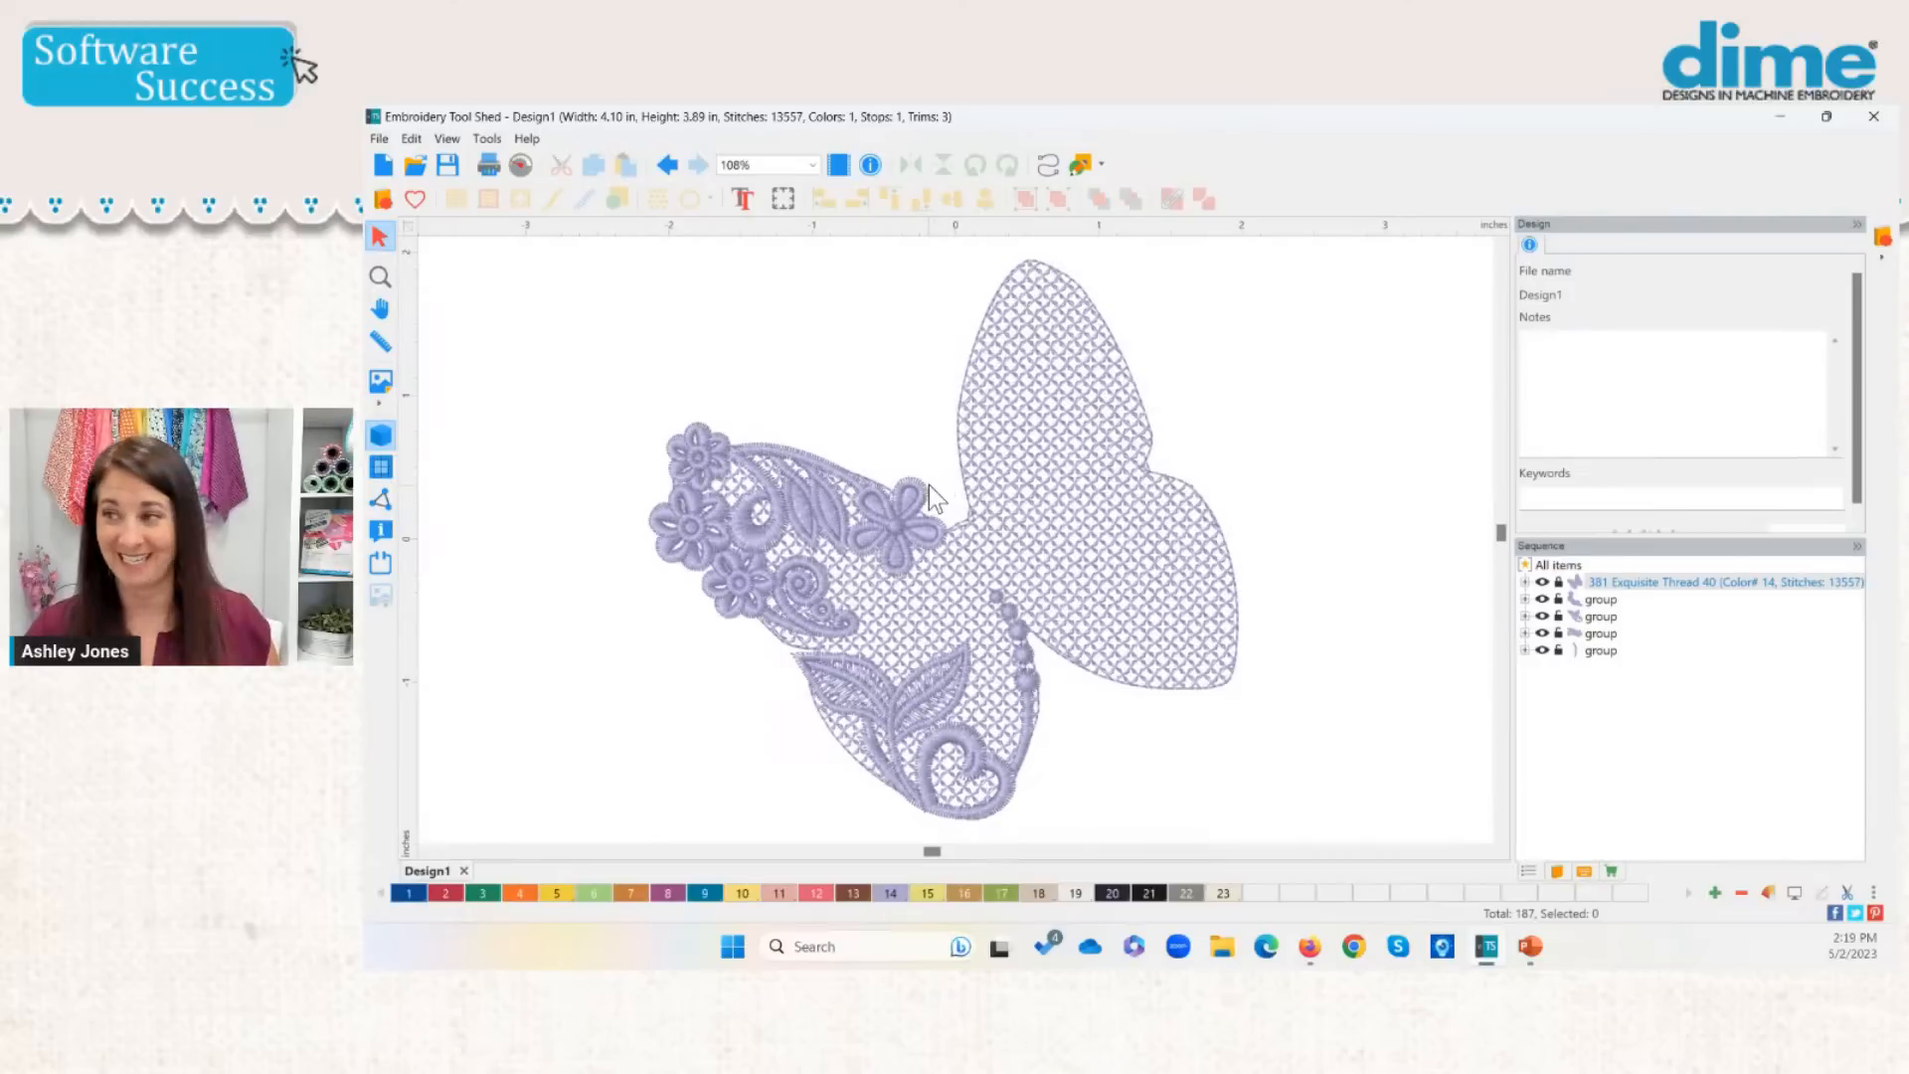
Step: Duplicate all four left-wing lace pieces together and mirror the copy horizontally
left_click_drag(565, 379, 1107, 938)
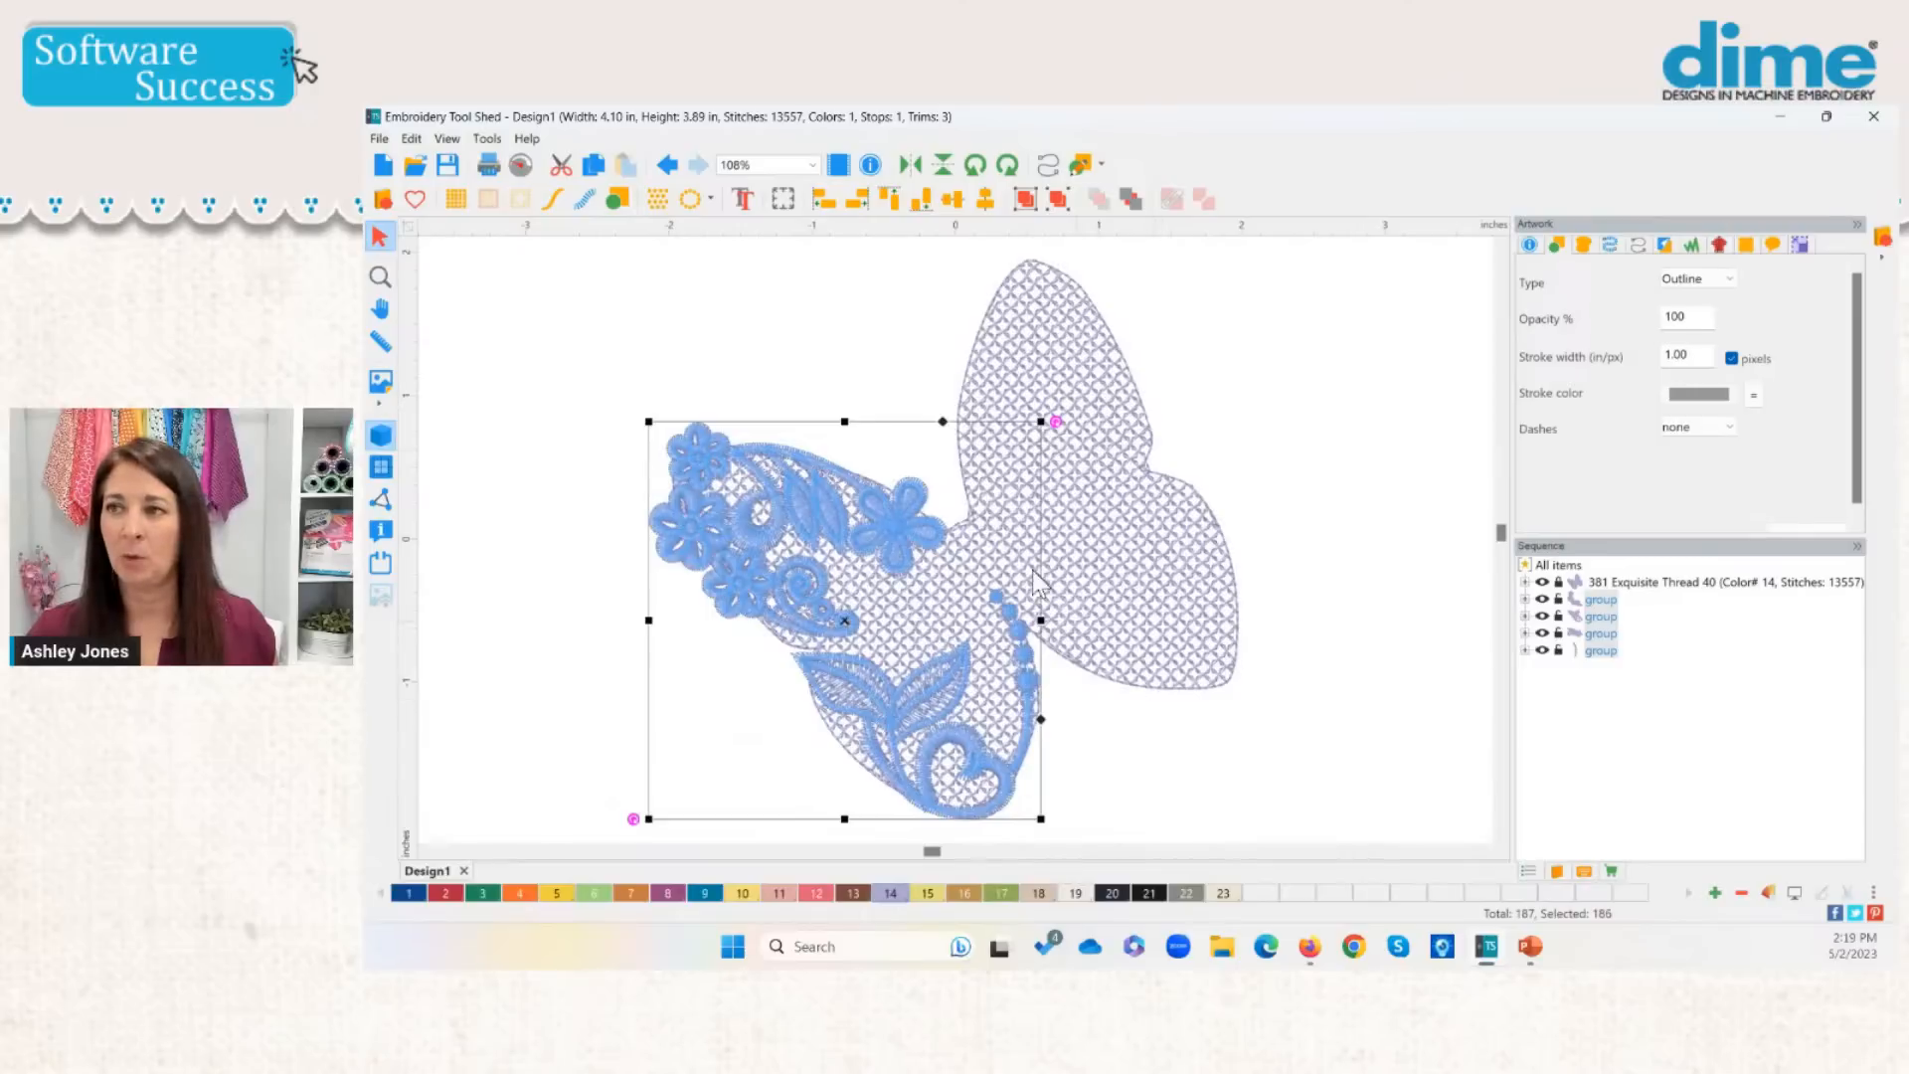
left_click(593, 167)
left_click(623, 167)
left_click(911, 164)
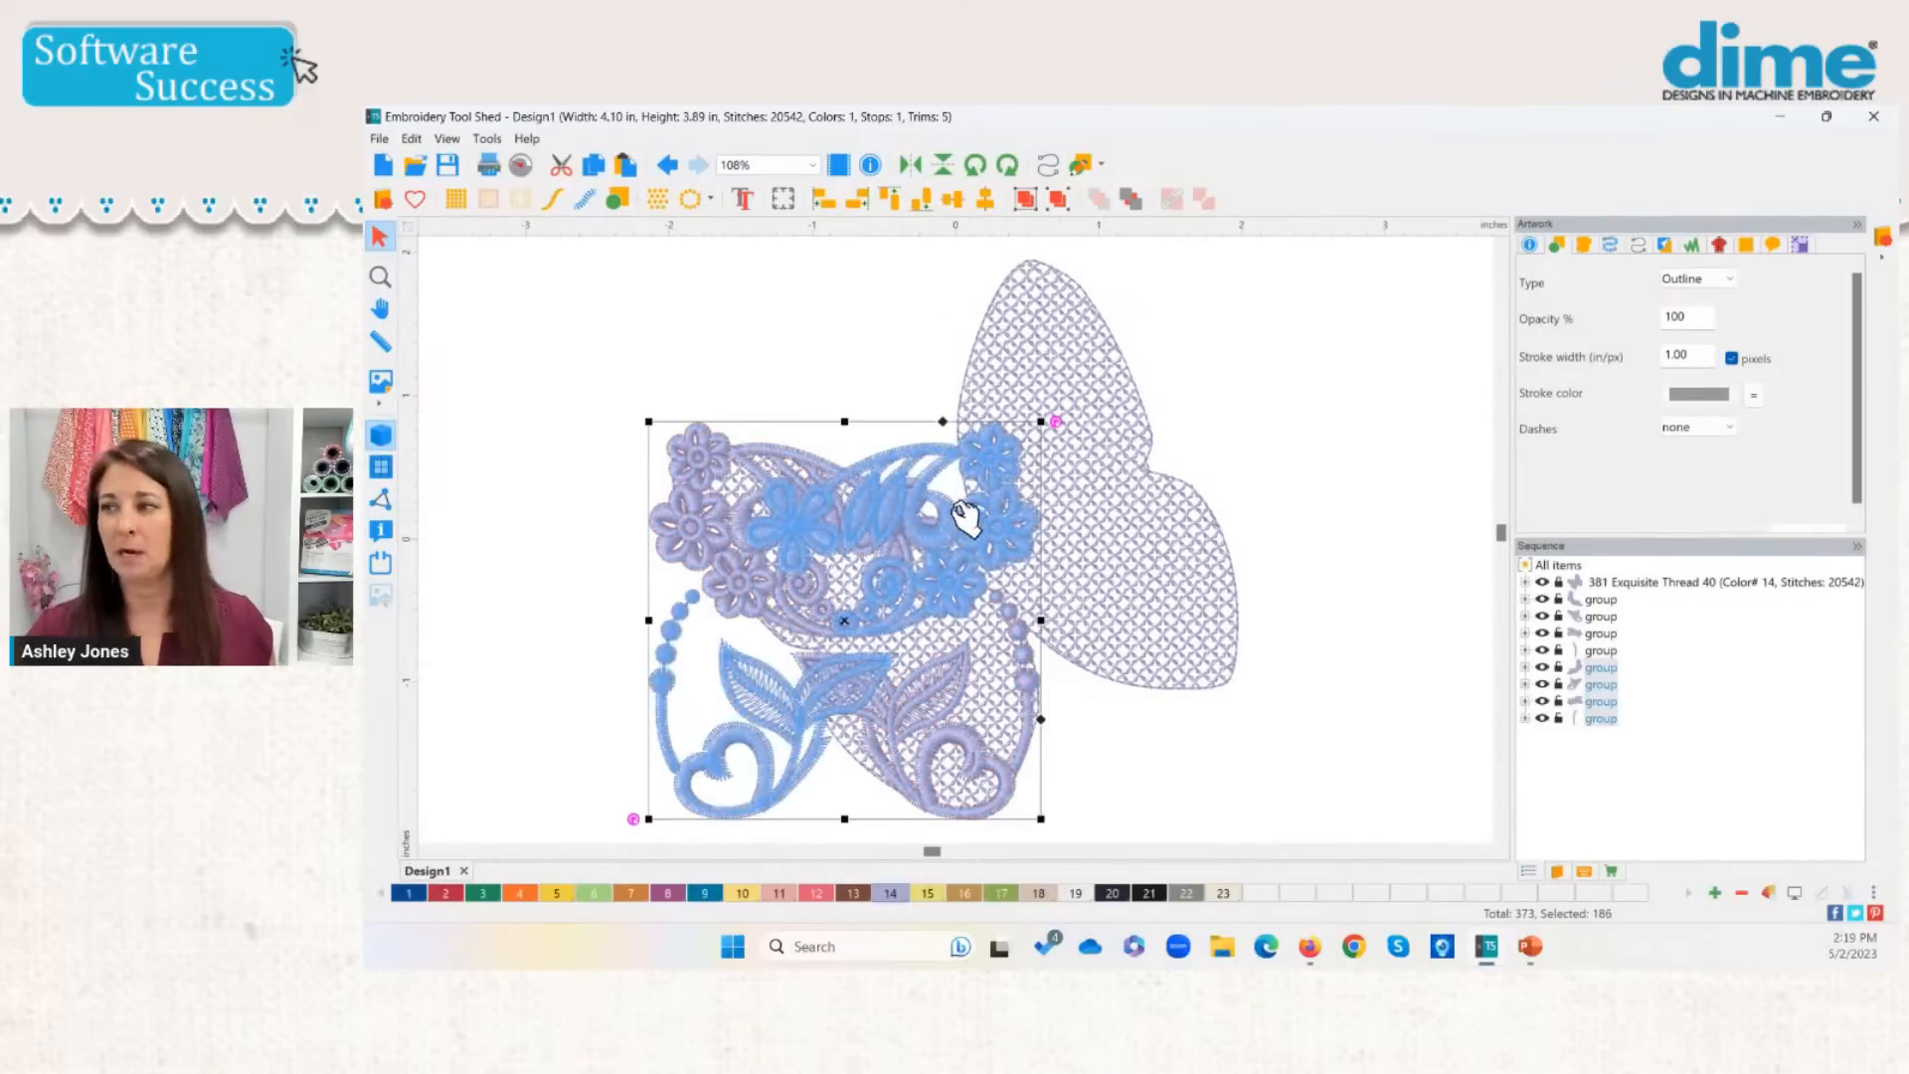
Step: Move the mirrored lace set onto the right wing, rotate it counterclockwise and nudge it to follow the wing's outline
left_click_drag(971, 554, 1245, 642)
scroll(1244, 648, "down", 5)
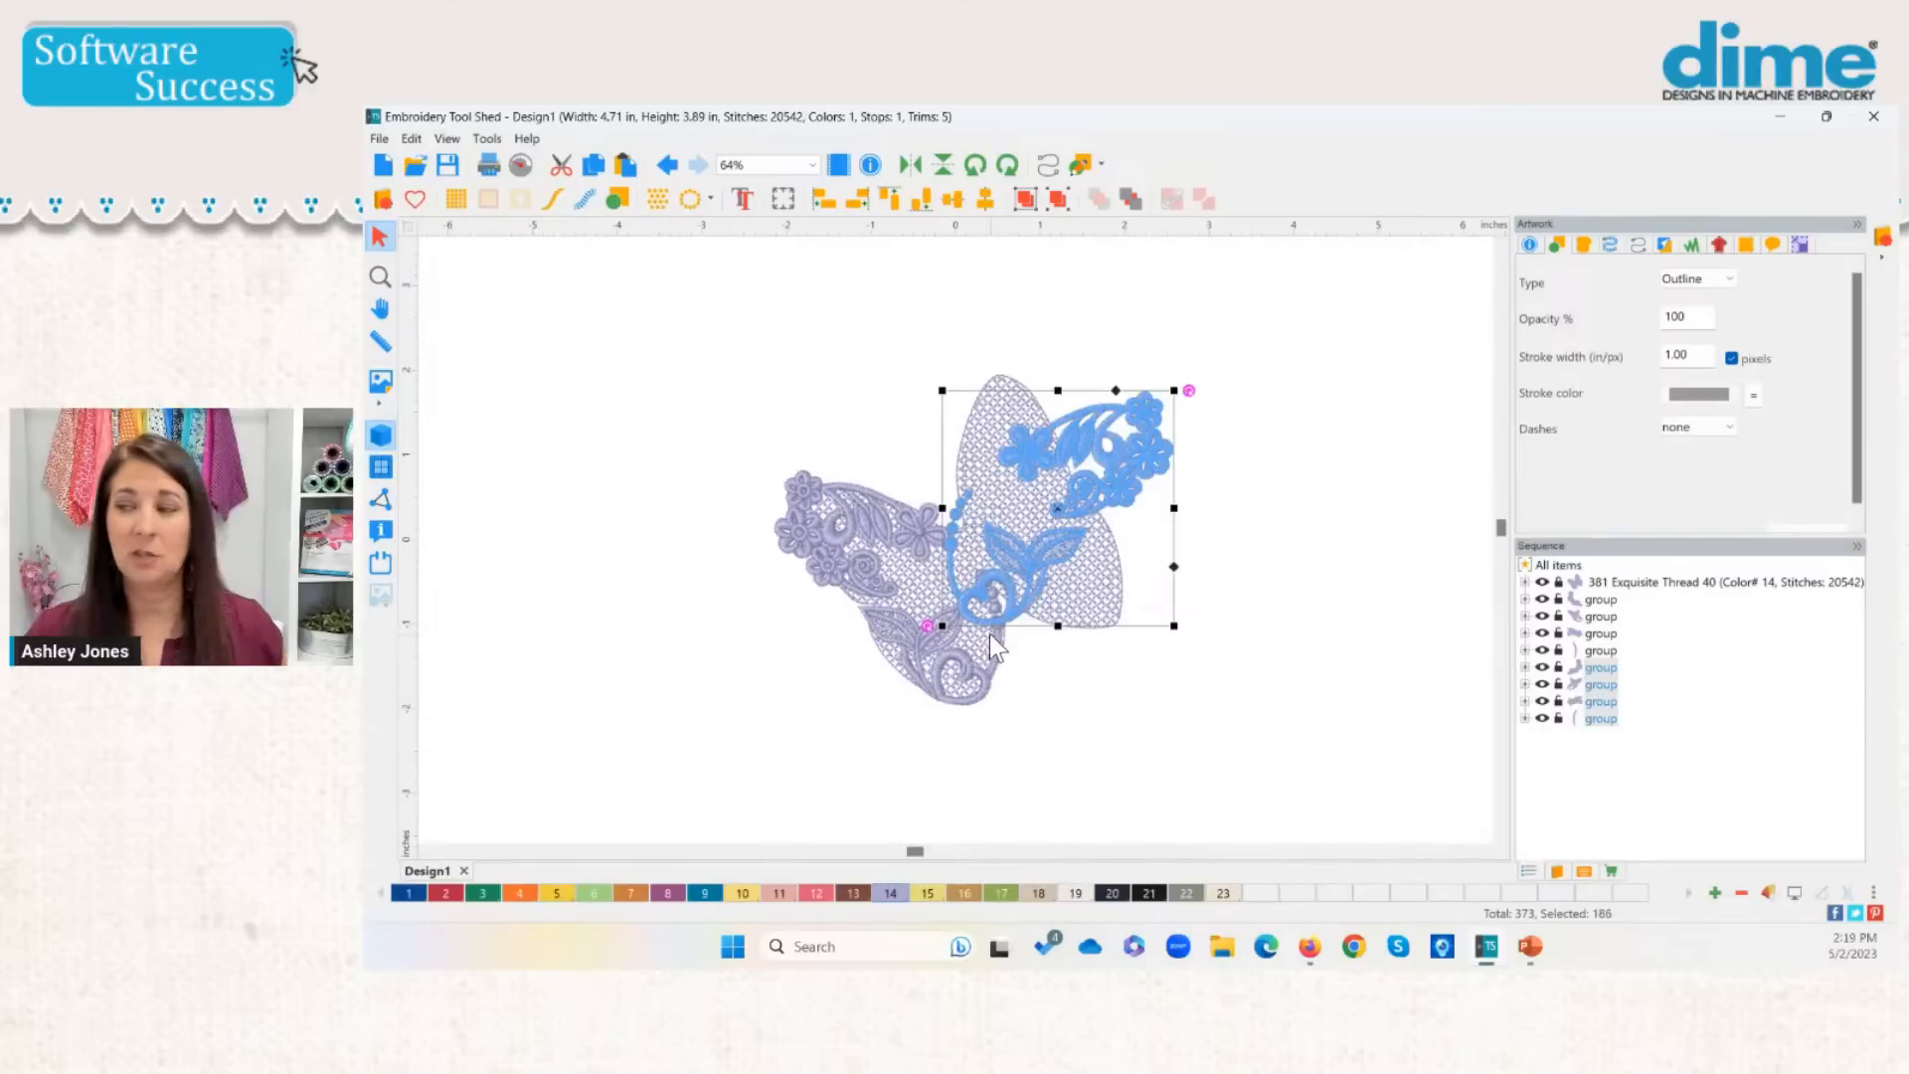
left_click_drag(1188, 391, 1012, 323)
left_click_drag(1090, 584, 1078, 575)
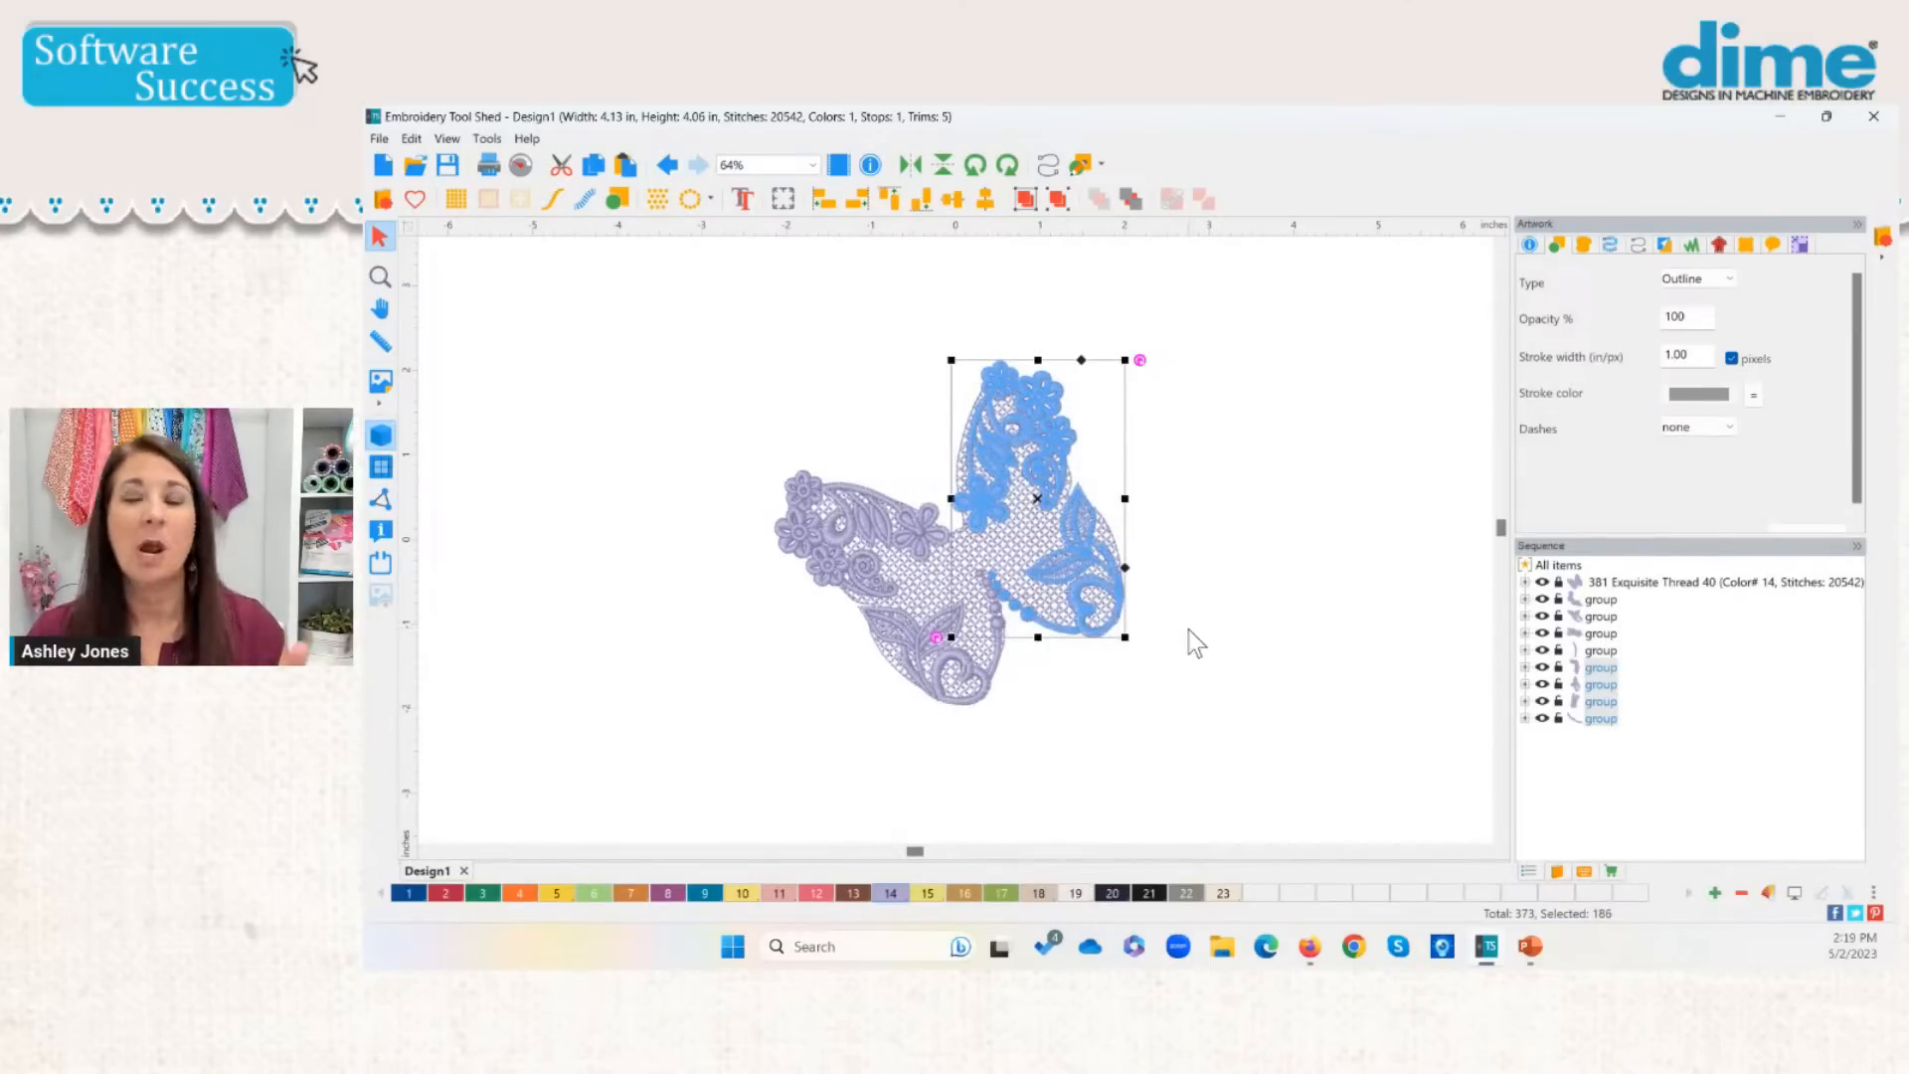
left_click_drag(1086, 553, 1087, 557)
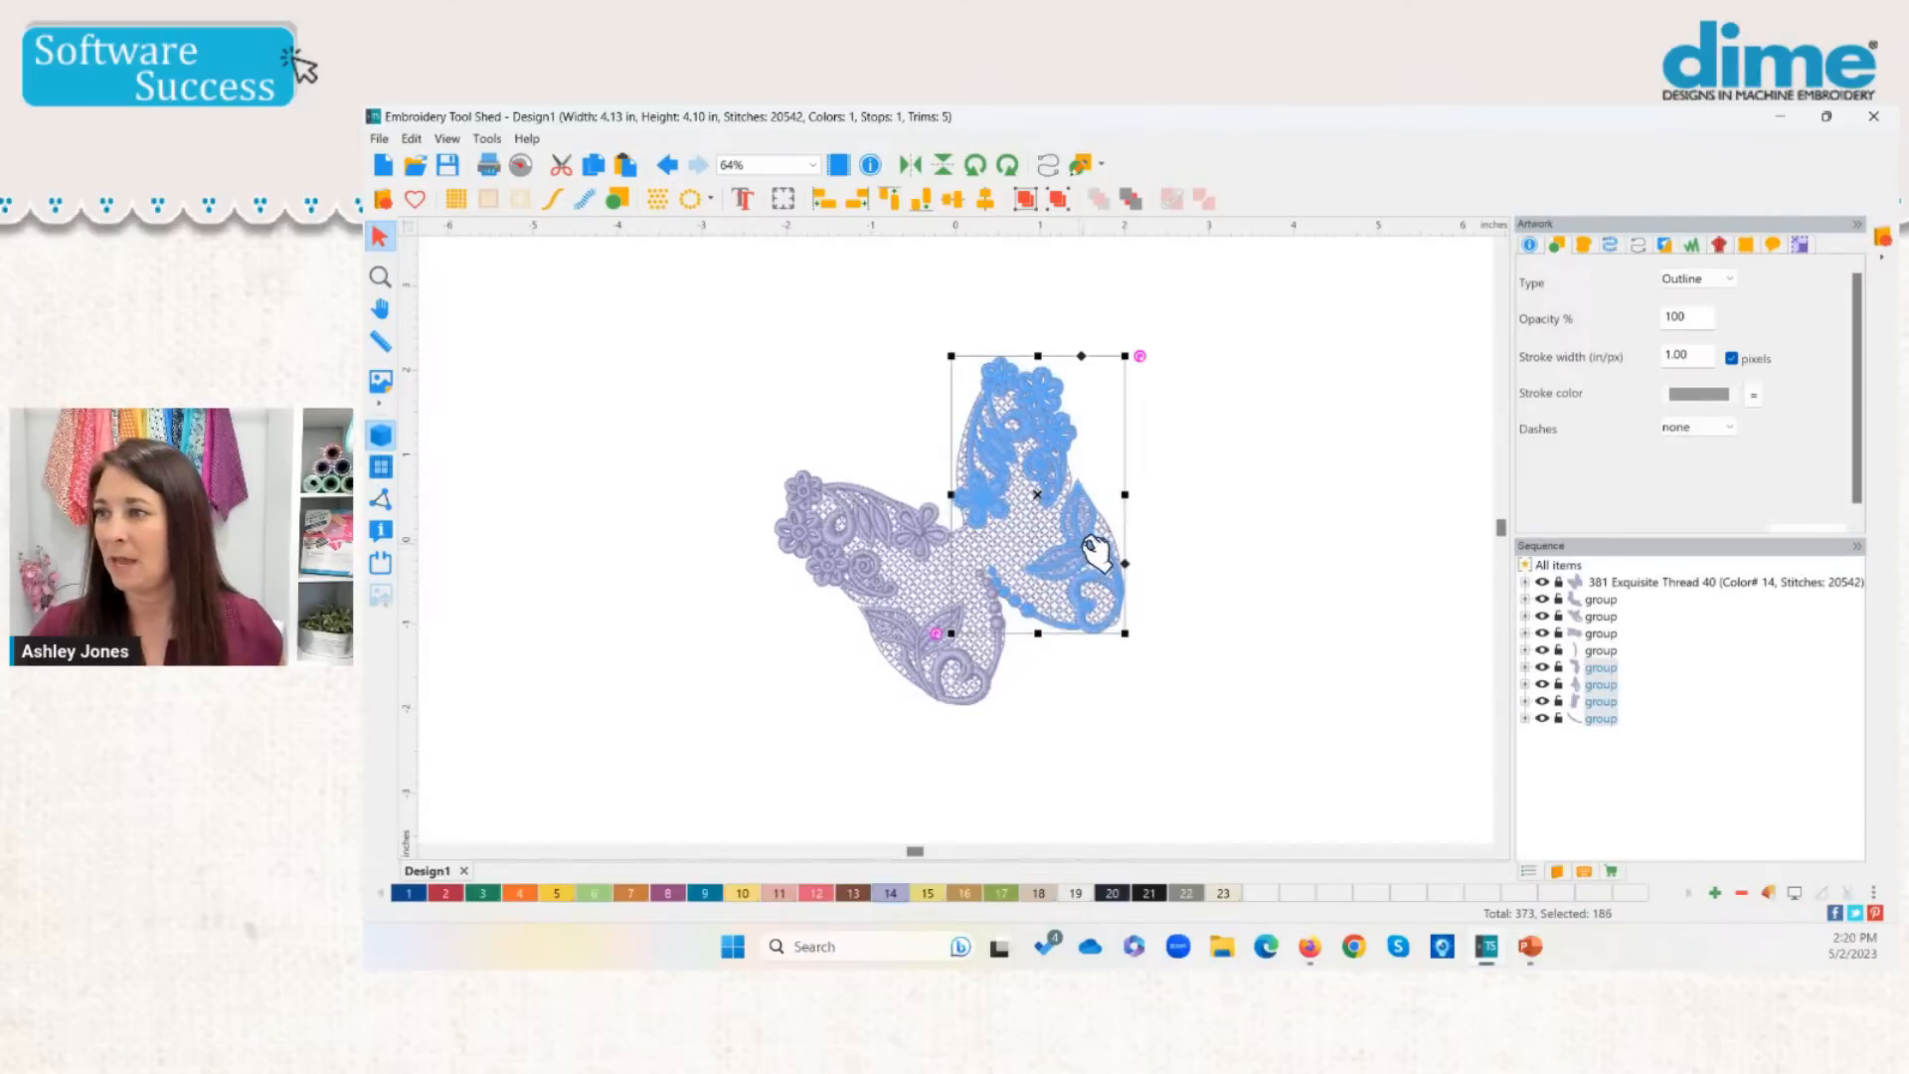
left_click(1141, 512)
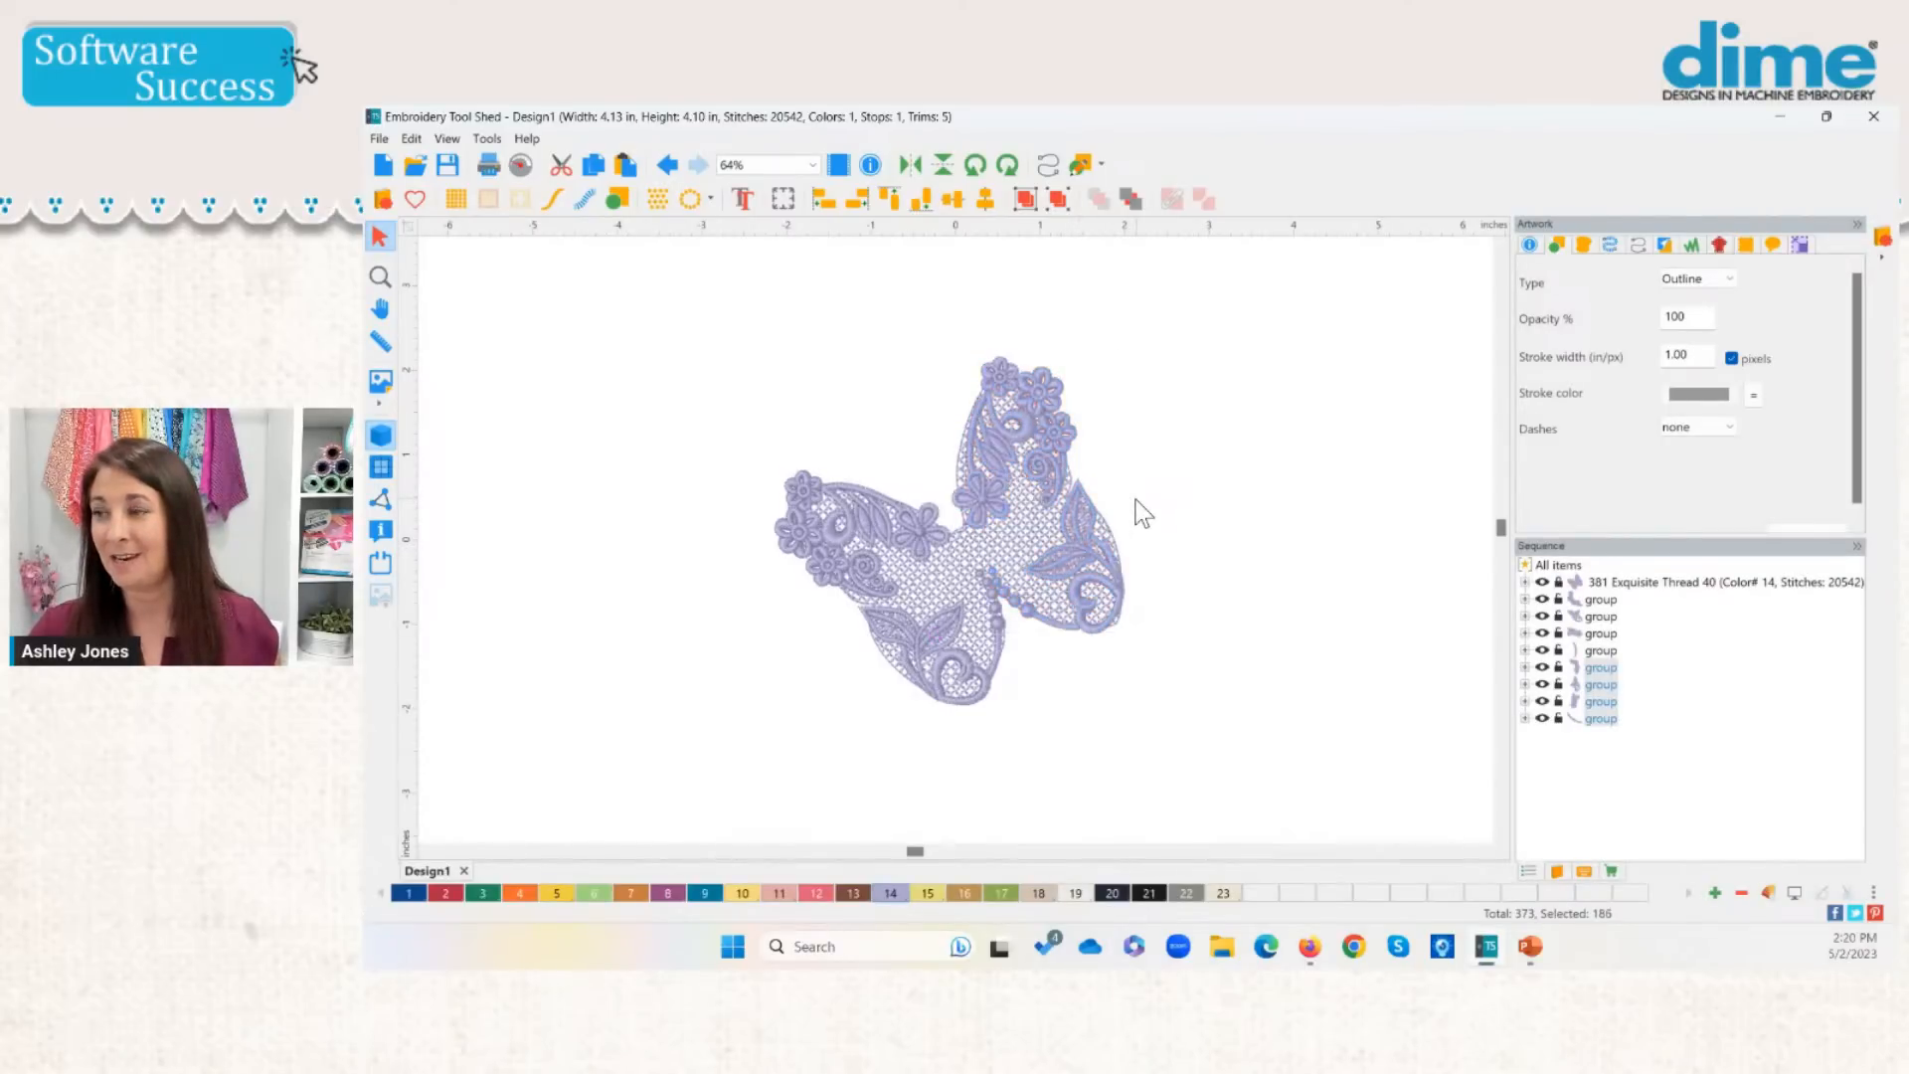
Step: Shift the right wing's single-flower lace spray slightly outward so it sits on the wing's inner edge
left_click(378, 278)
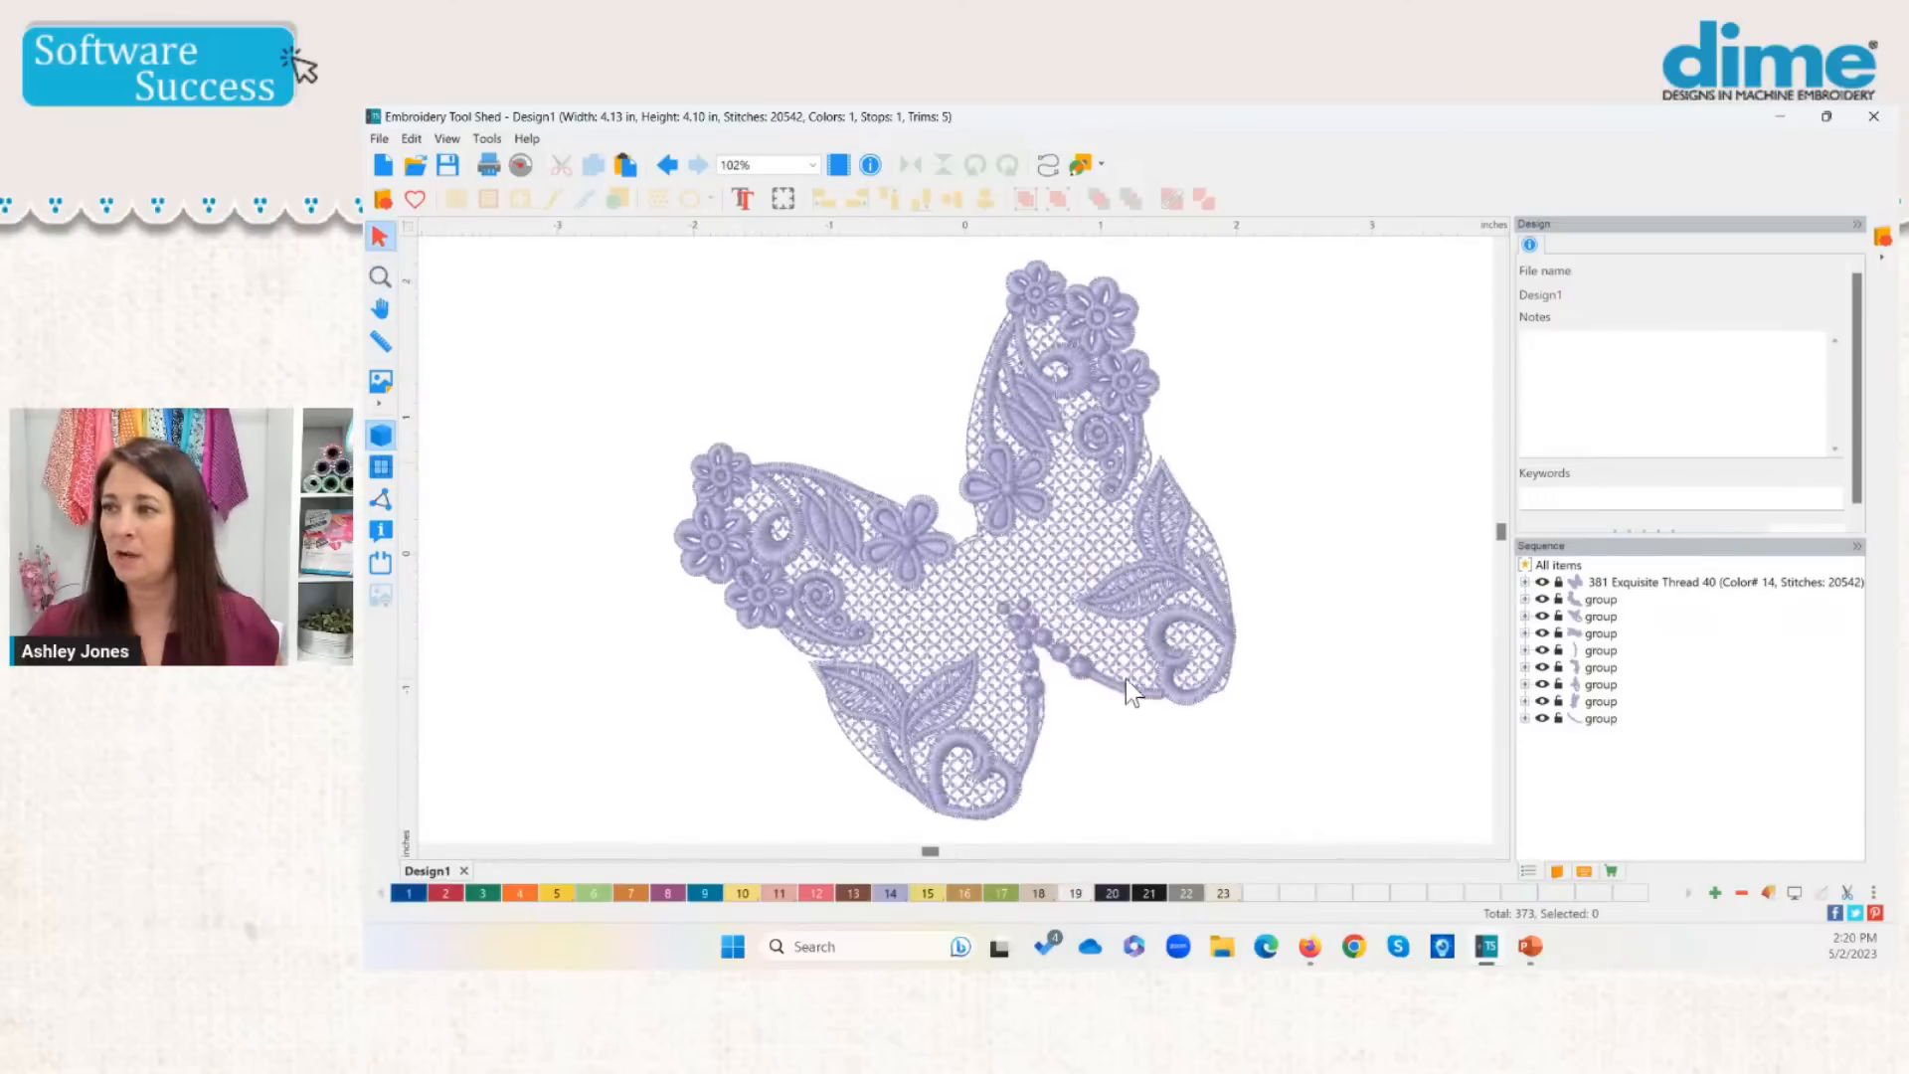
left_click(994, 491)
left_click_drag(994, 491, 987, 493)
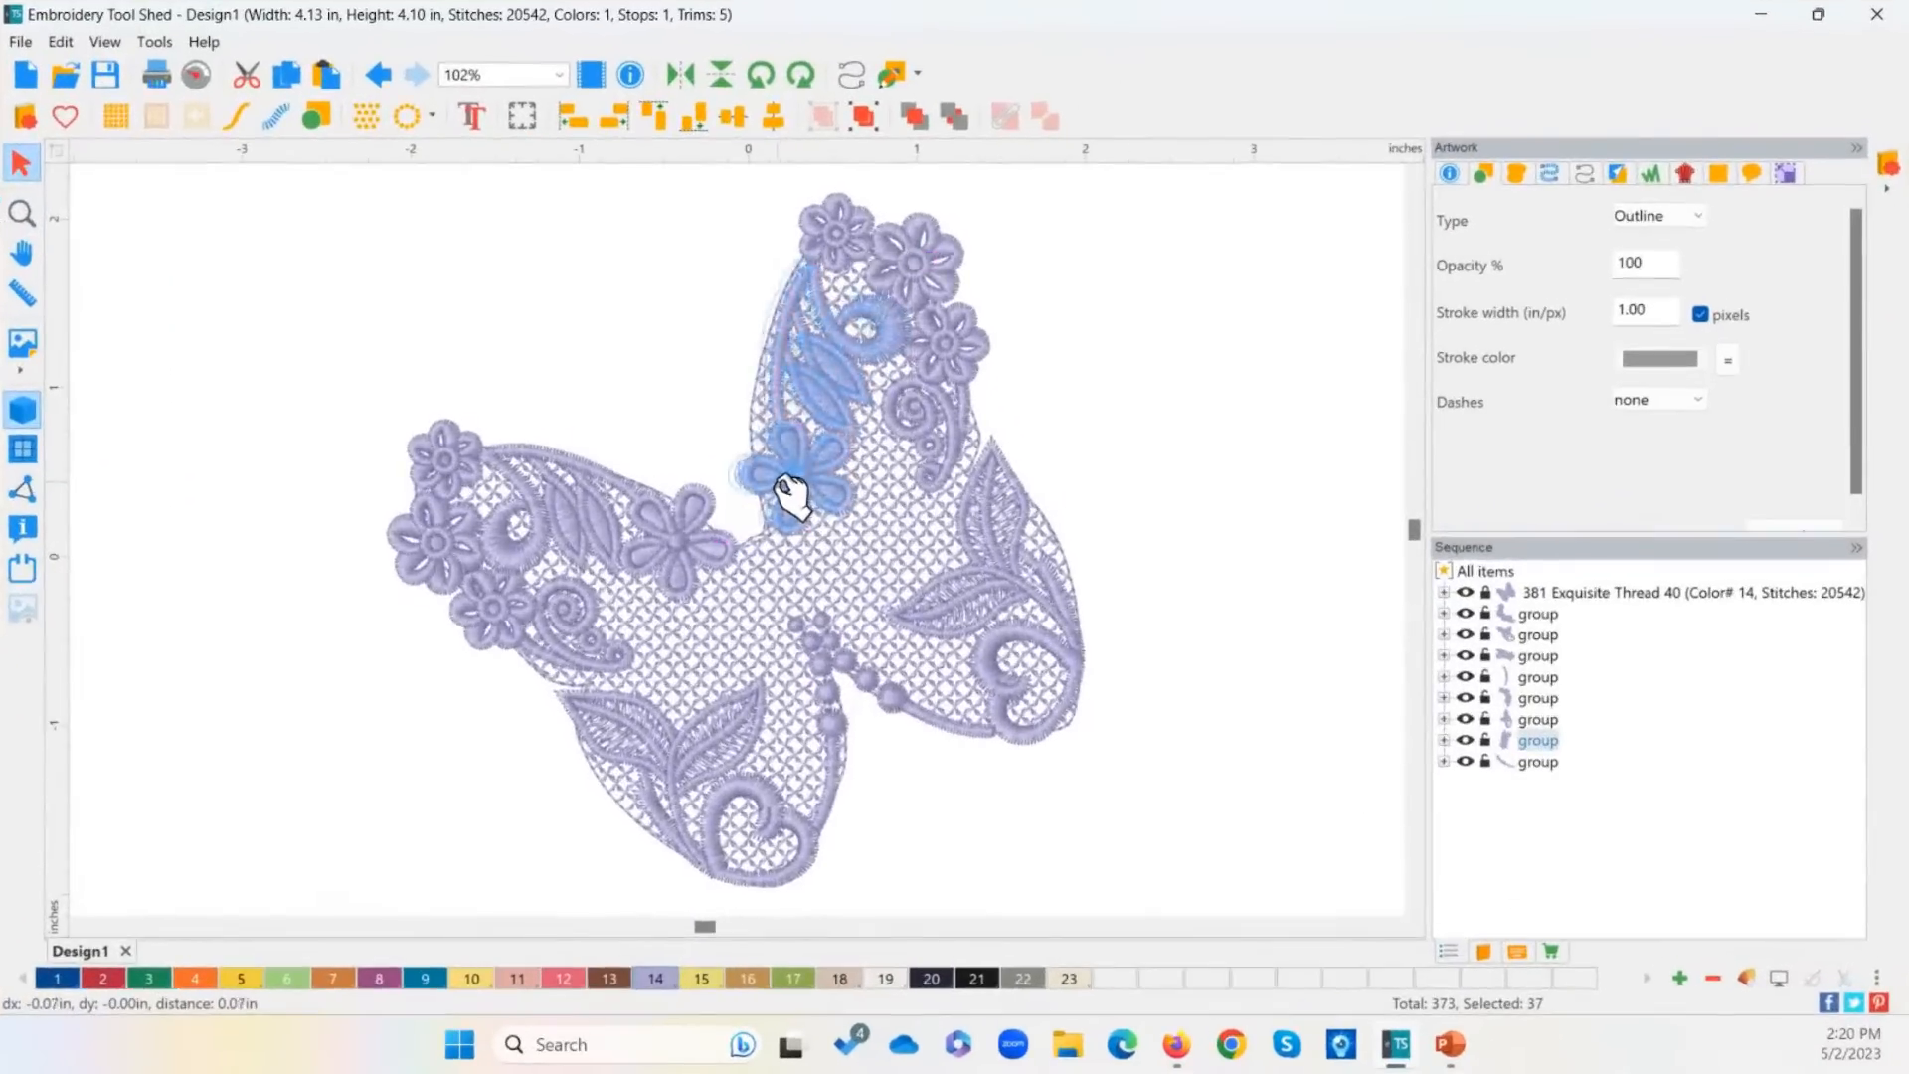
left_click_drag(778, 483, 773, 482)
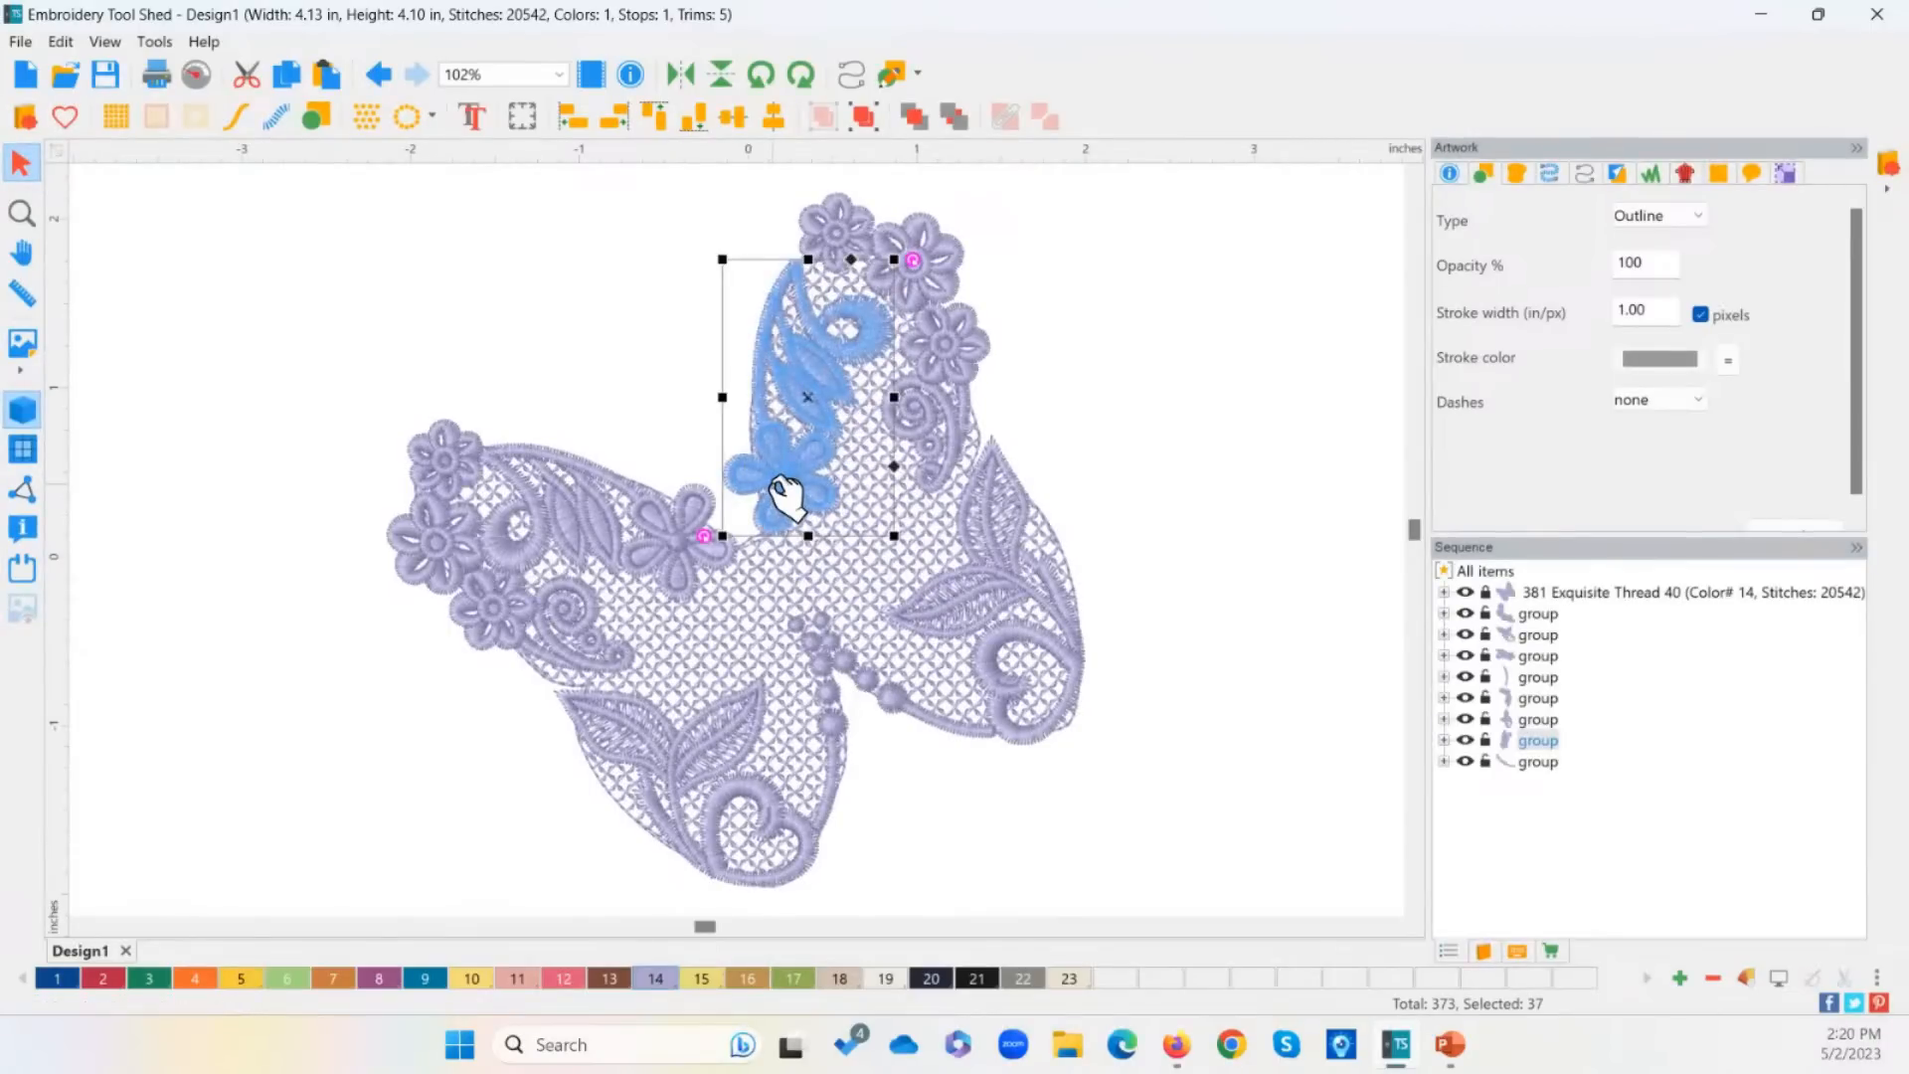
left_click(1184, 444)
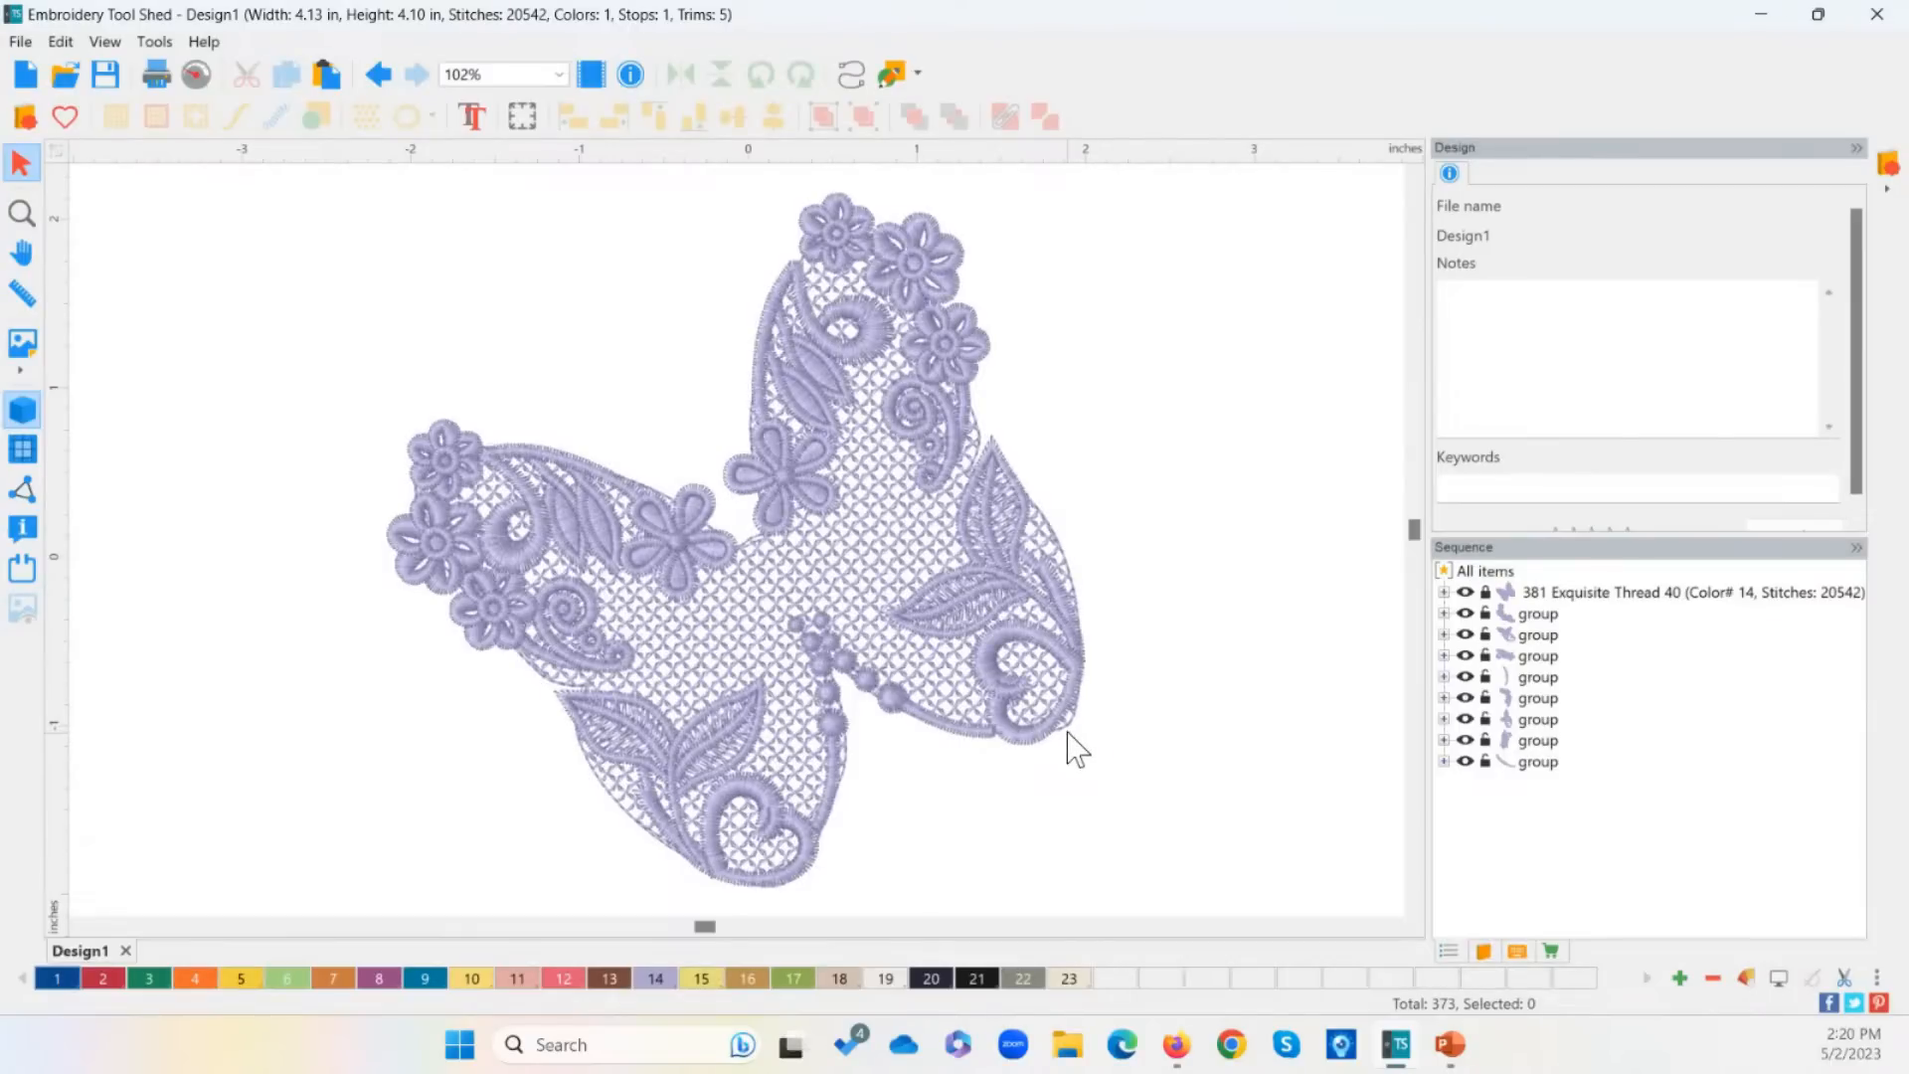
Step: Unlock the butterfly's lattice fill, hide it to examine the lace pieces alone, and show it again
left_click(1492, 595)
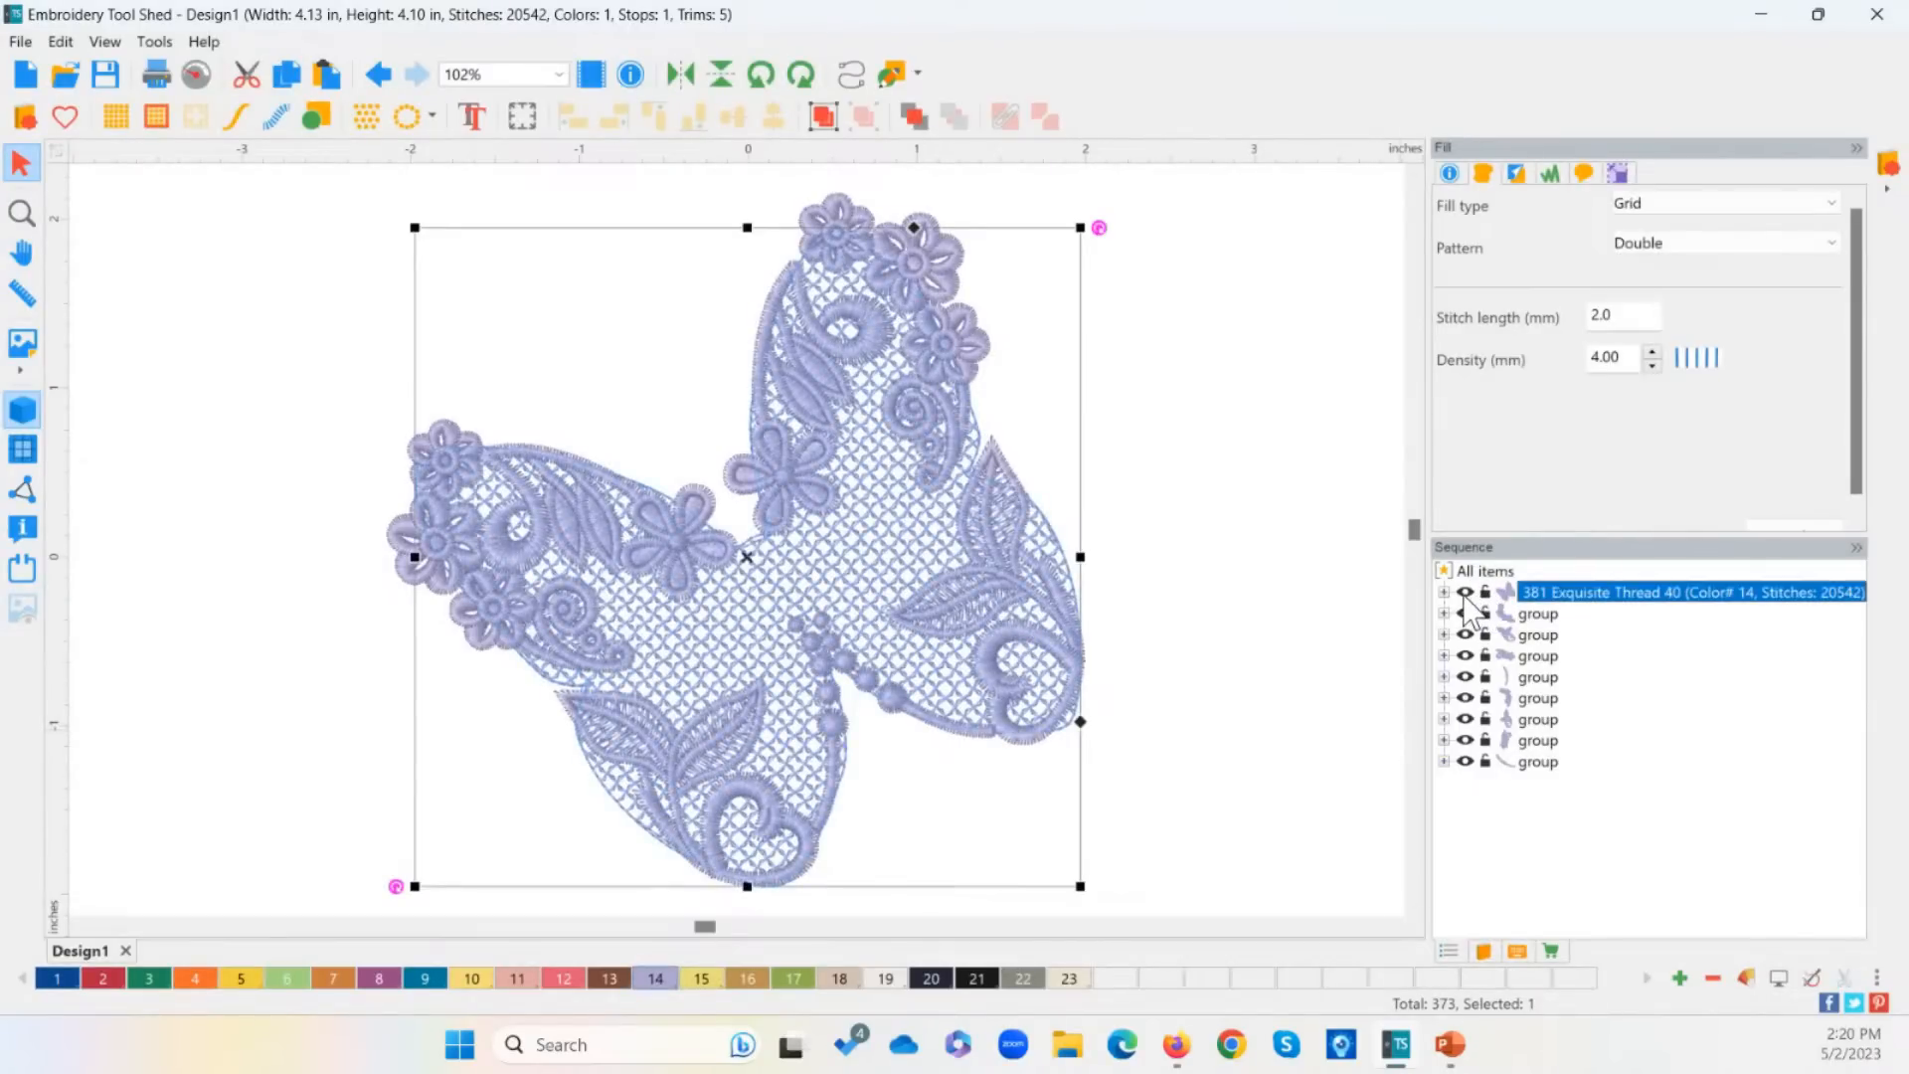
left_click(1464, 593)
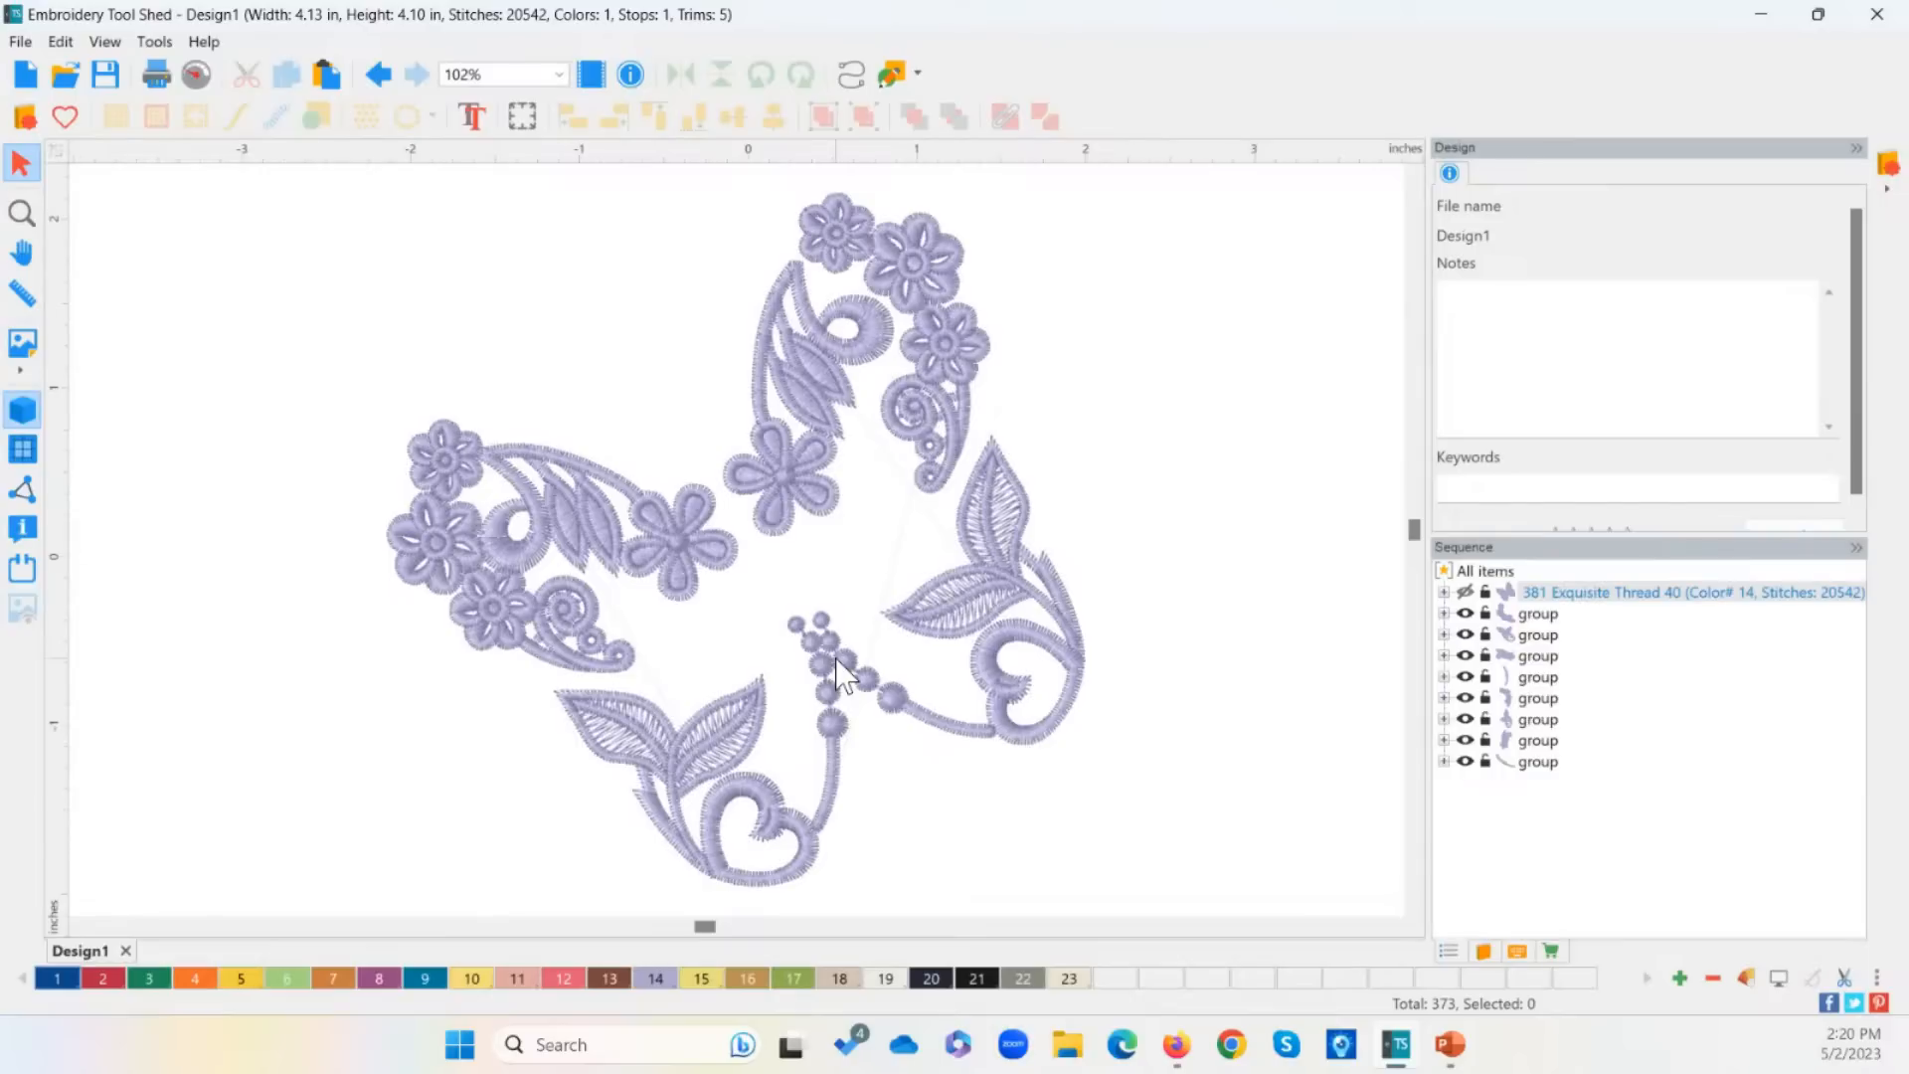
left_click(1465, 591)
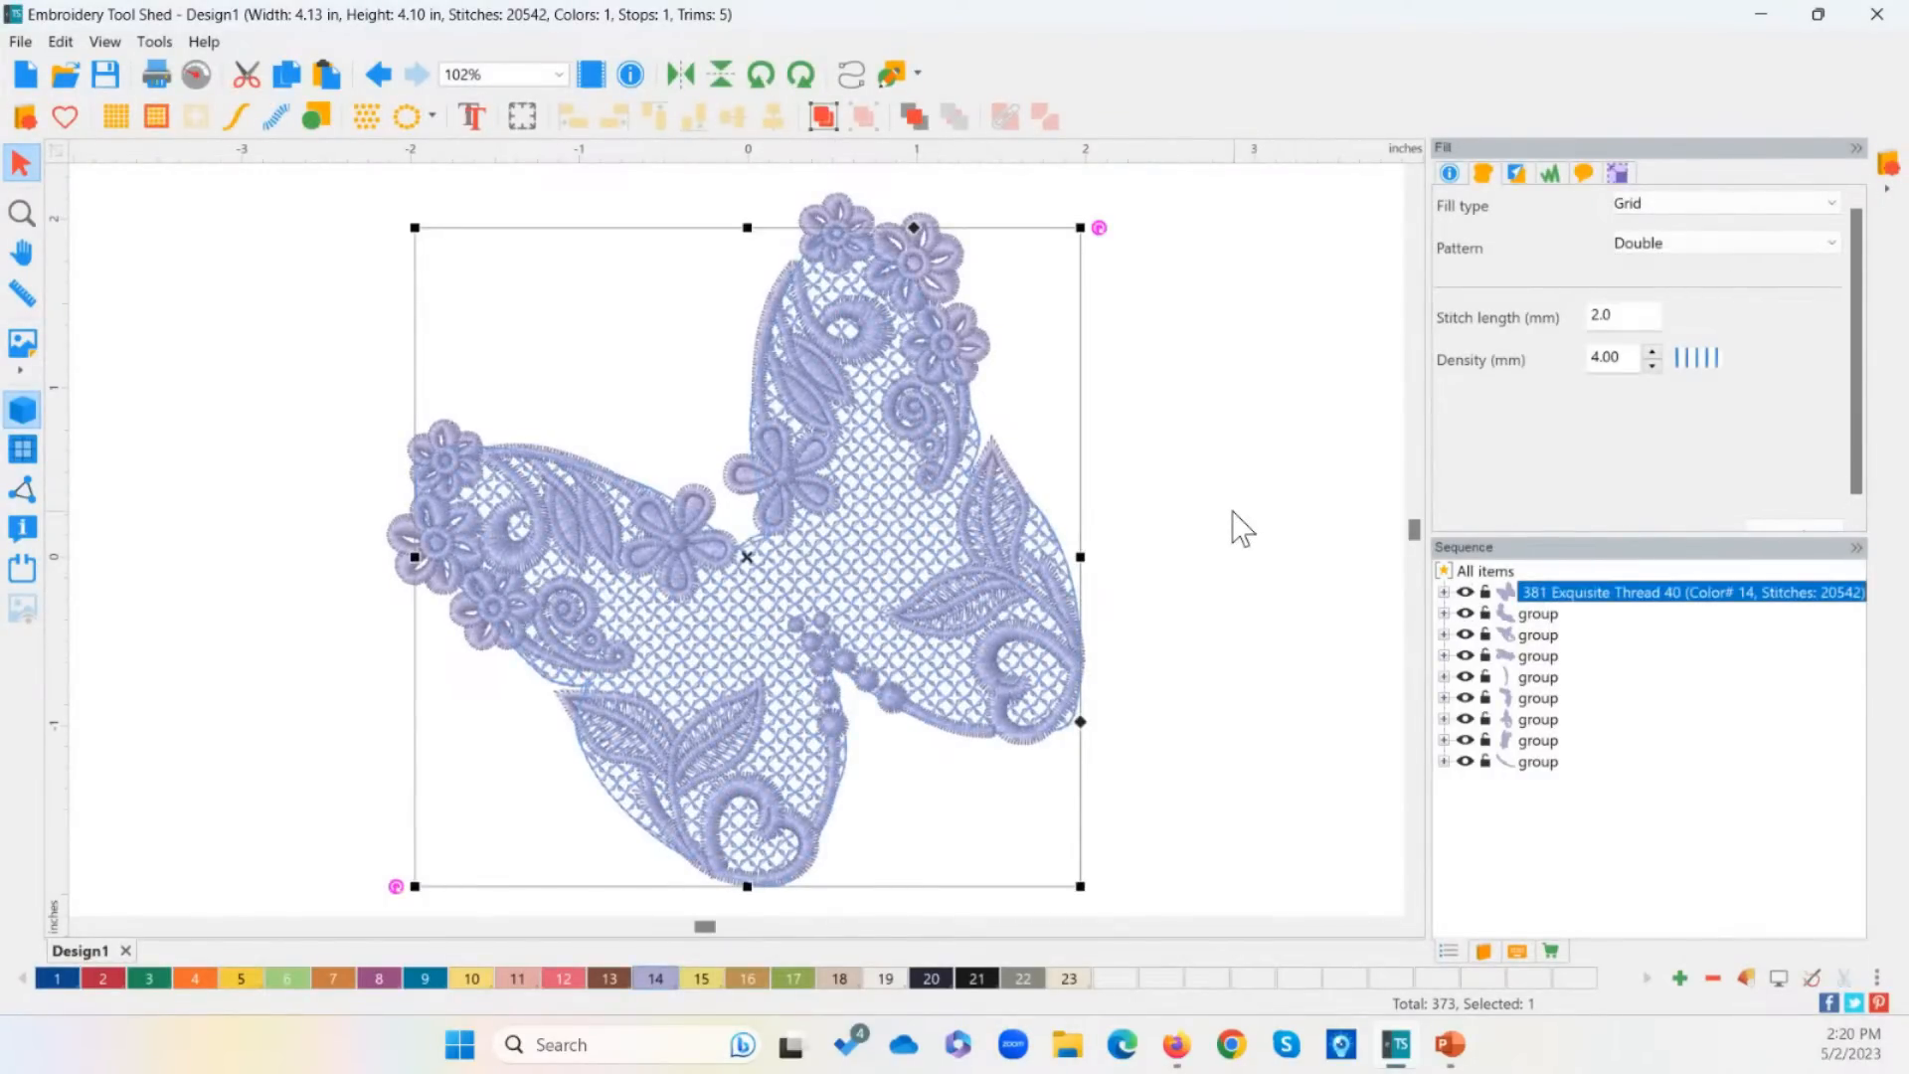
left_click(1147, 564)
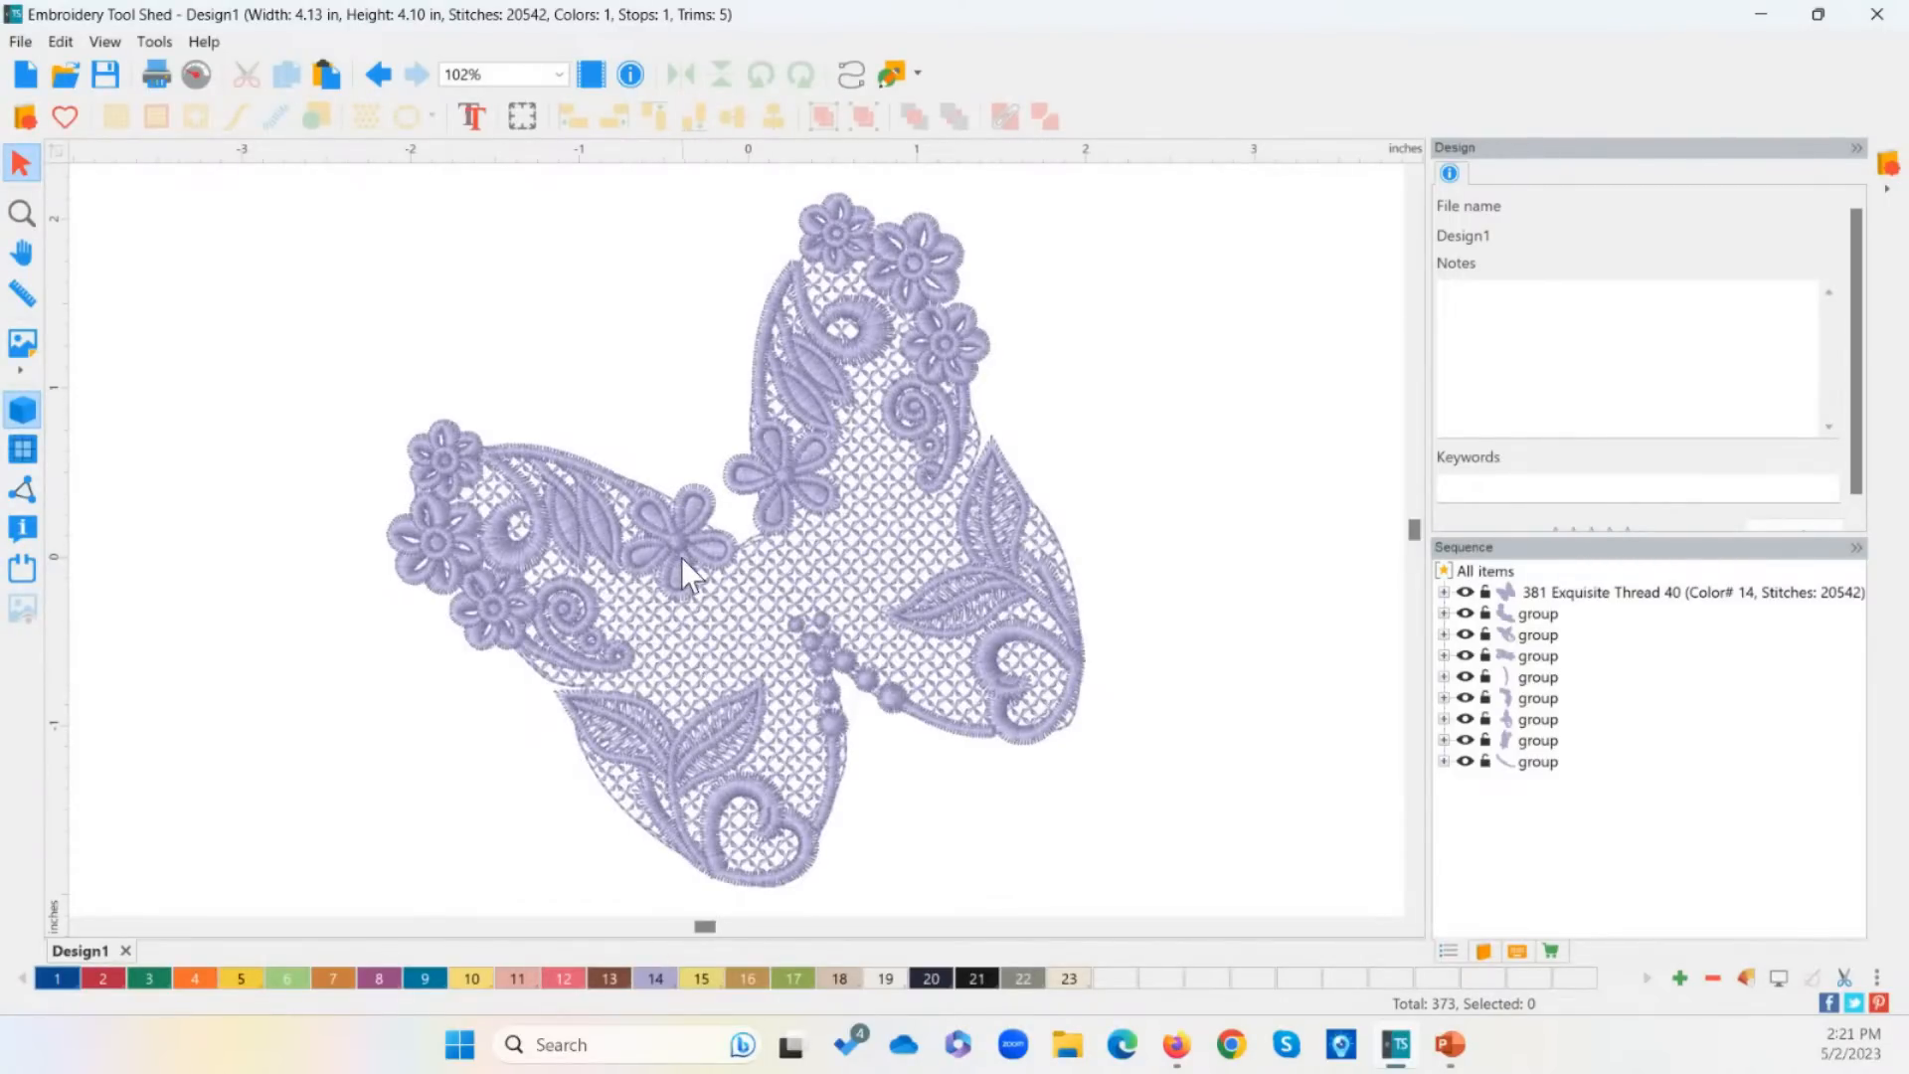
Step: Remove the lattice fill beneath the right wing's leaf-and-heart lace piece with Create Hole
left_click(1000, 688)
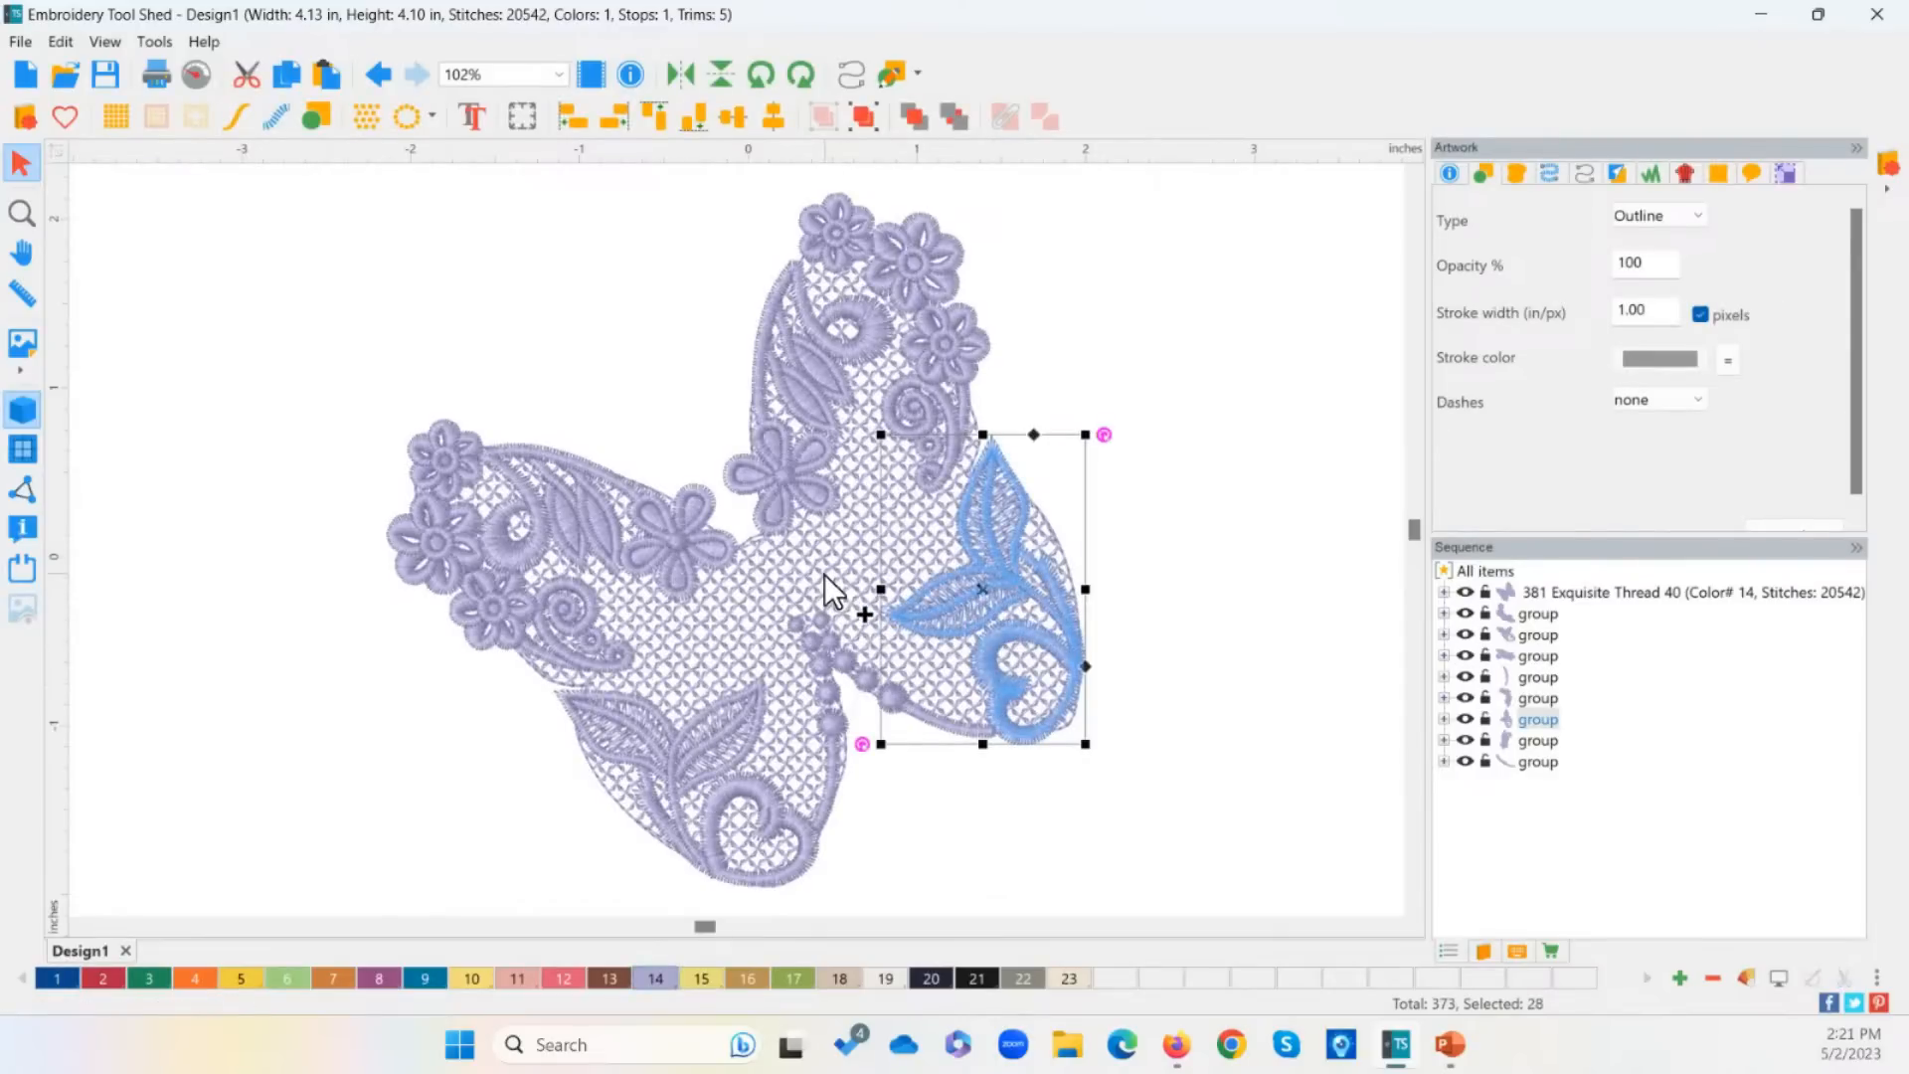
key("ctrl")
left_click(831, 566)
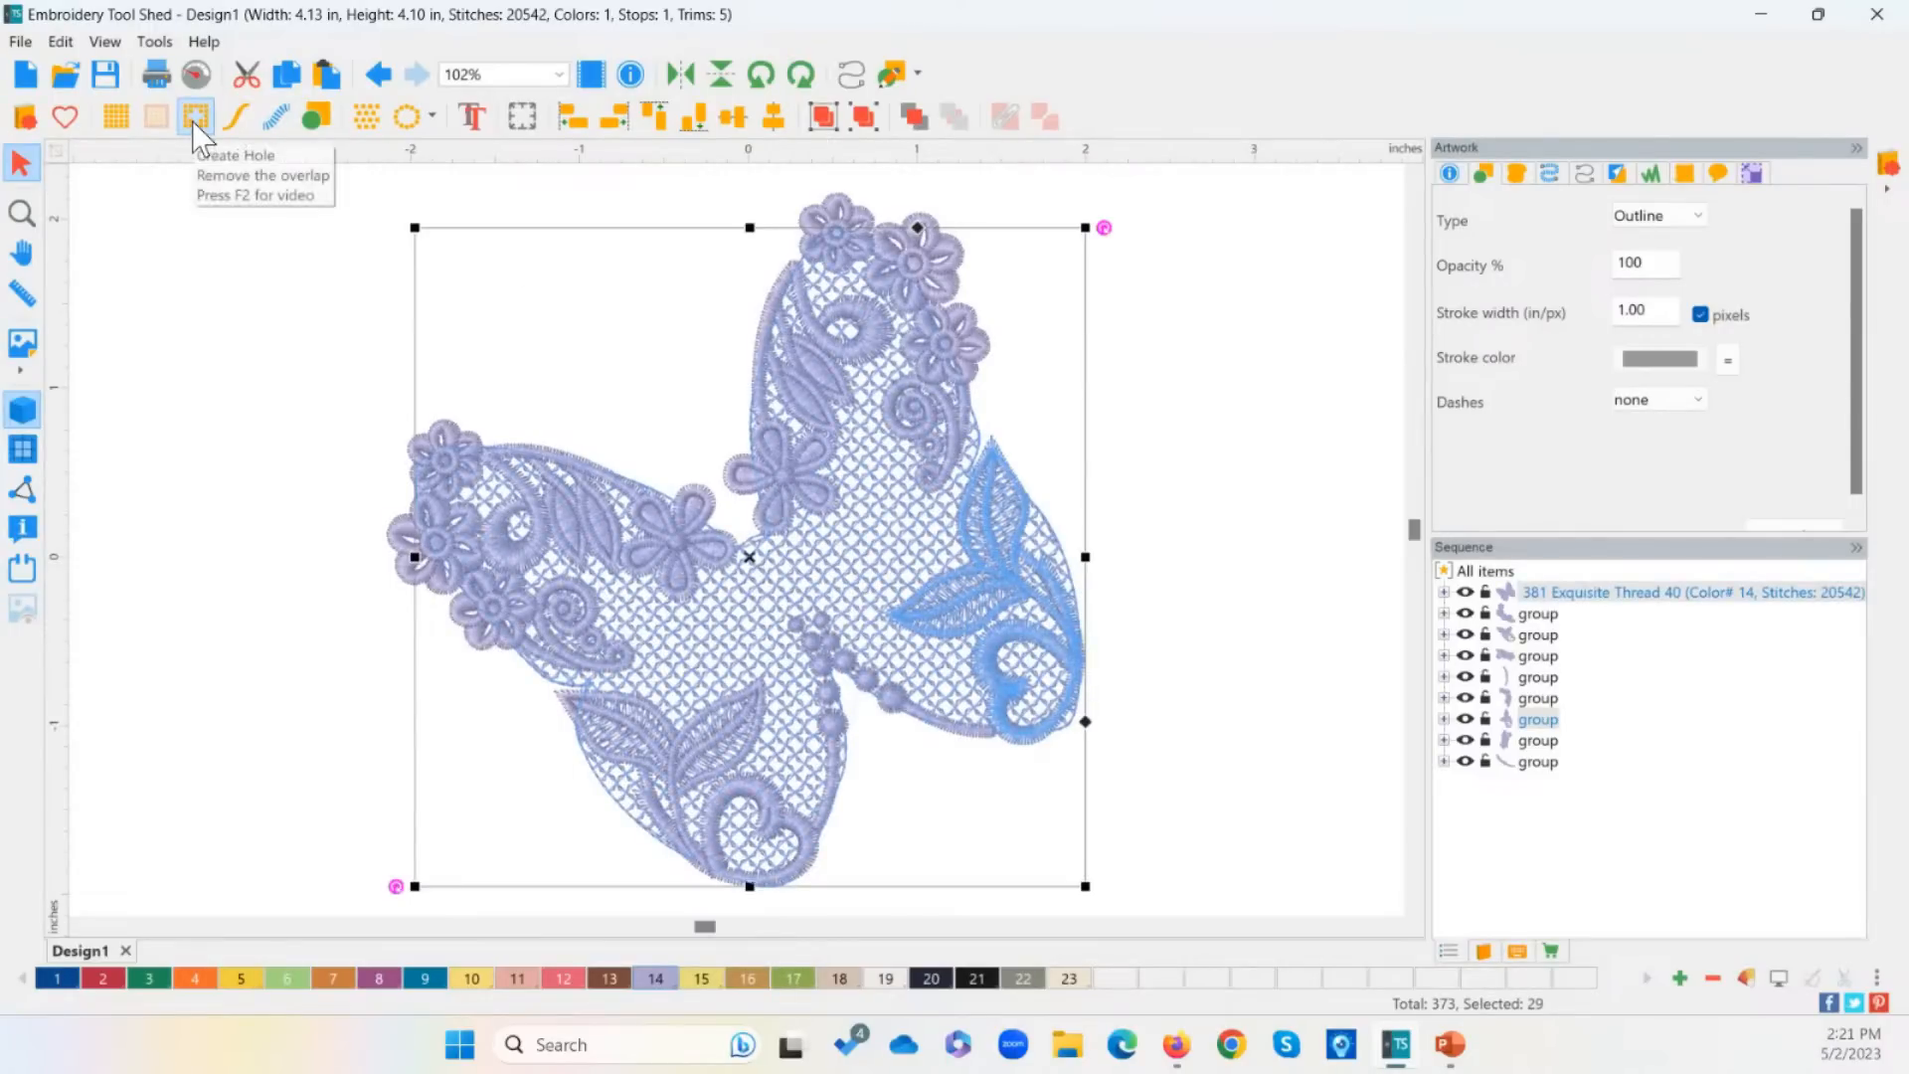
key("ctrl")
key("ctrl")
key("ctrl")
left_click(196, 127)
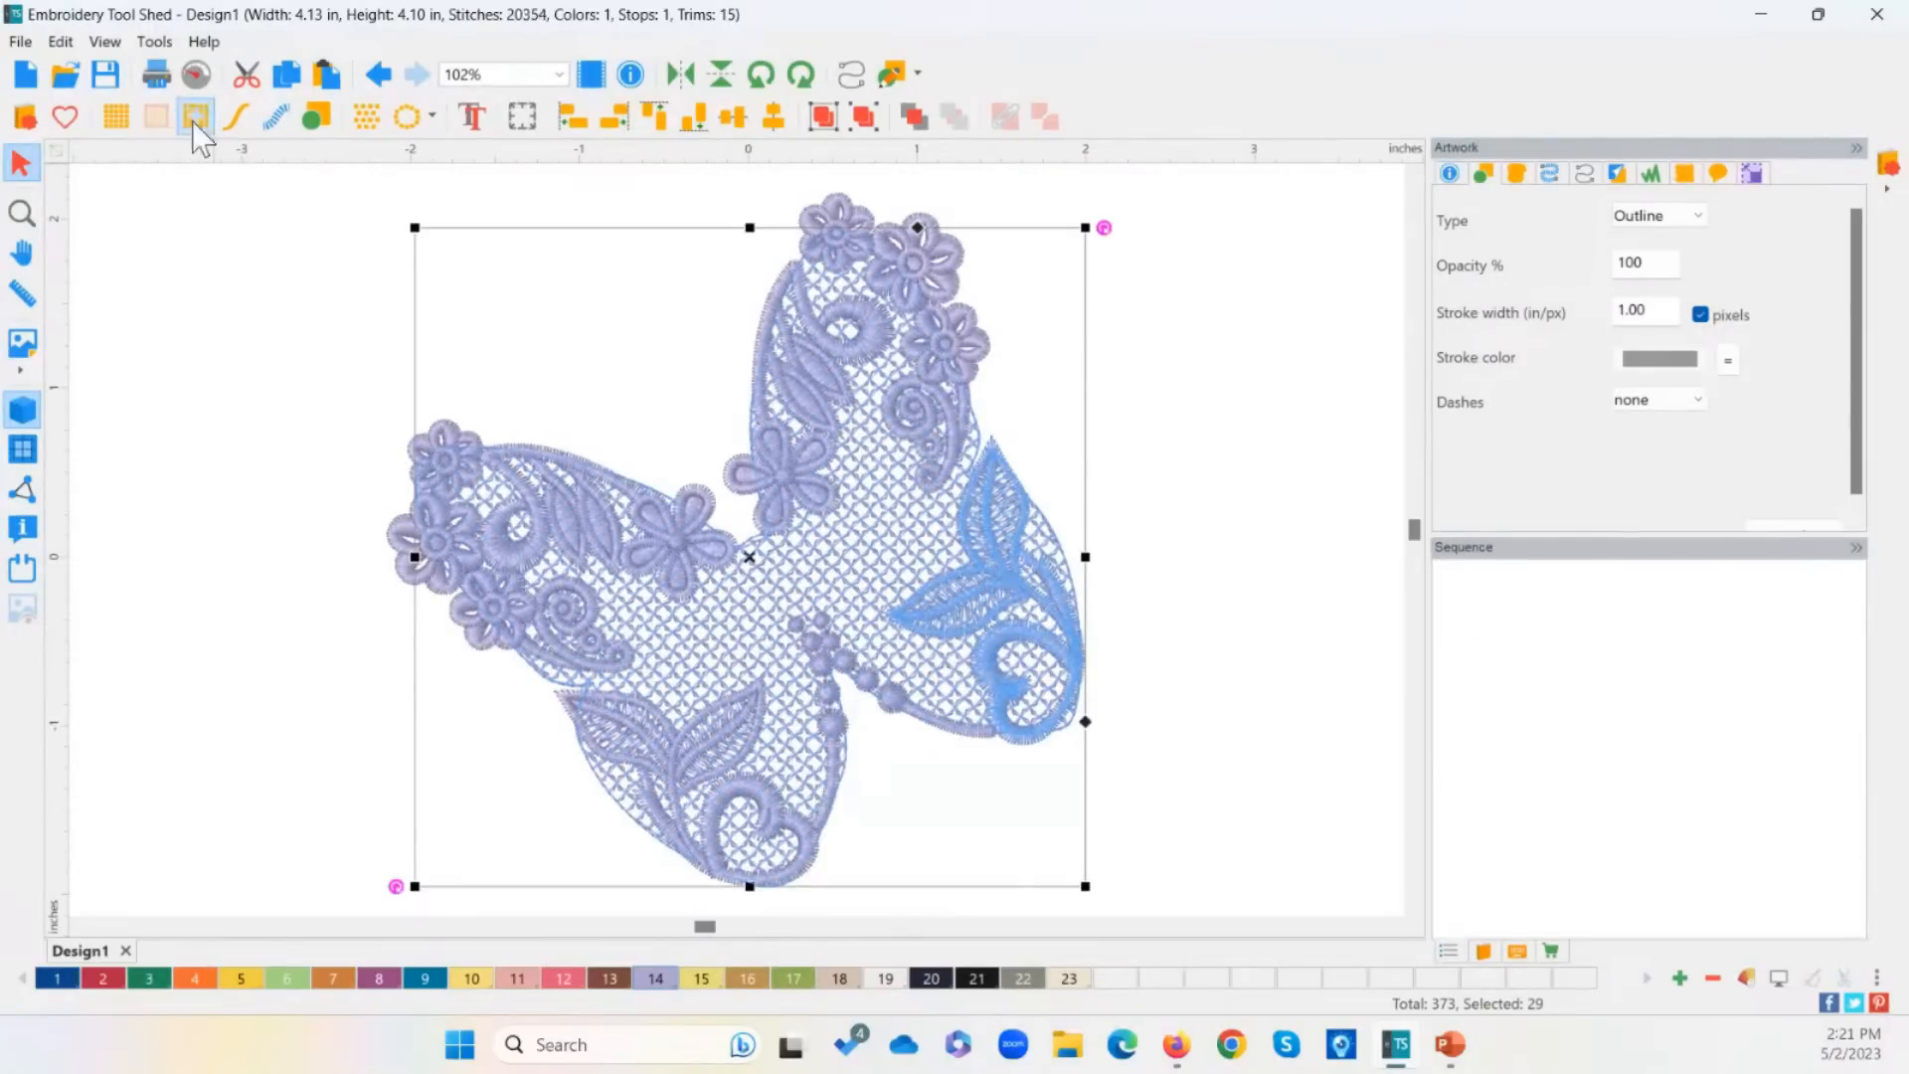
left_click(1208, 738)
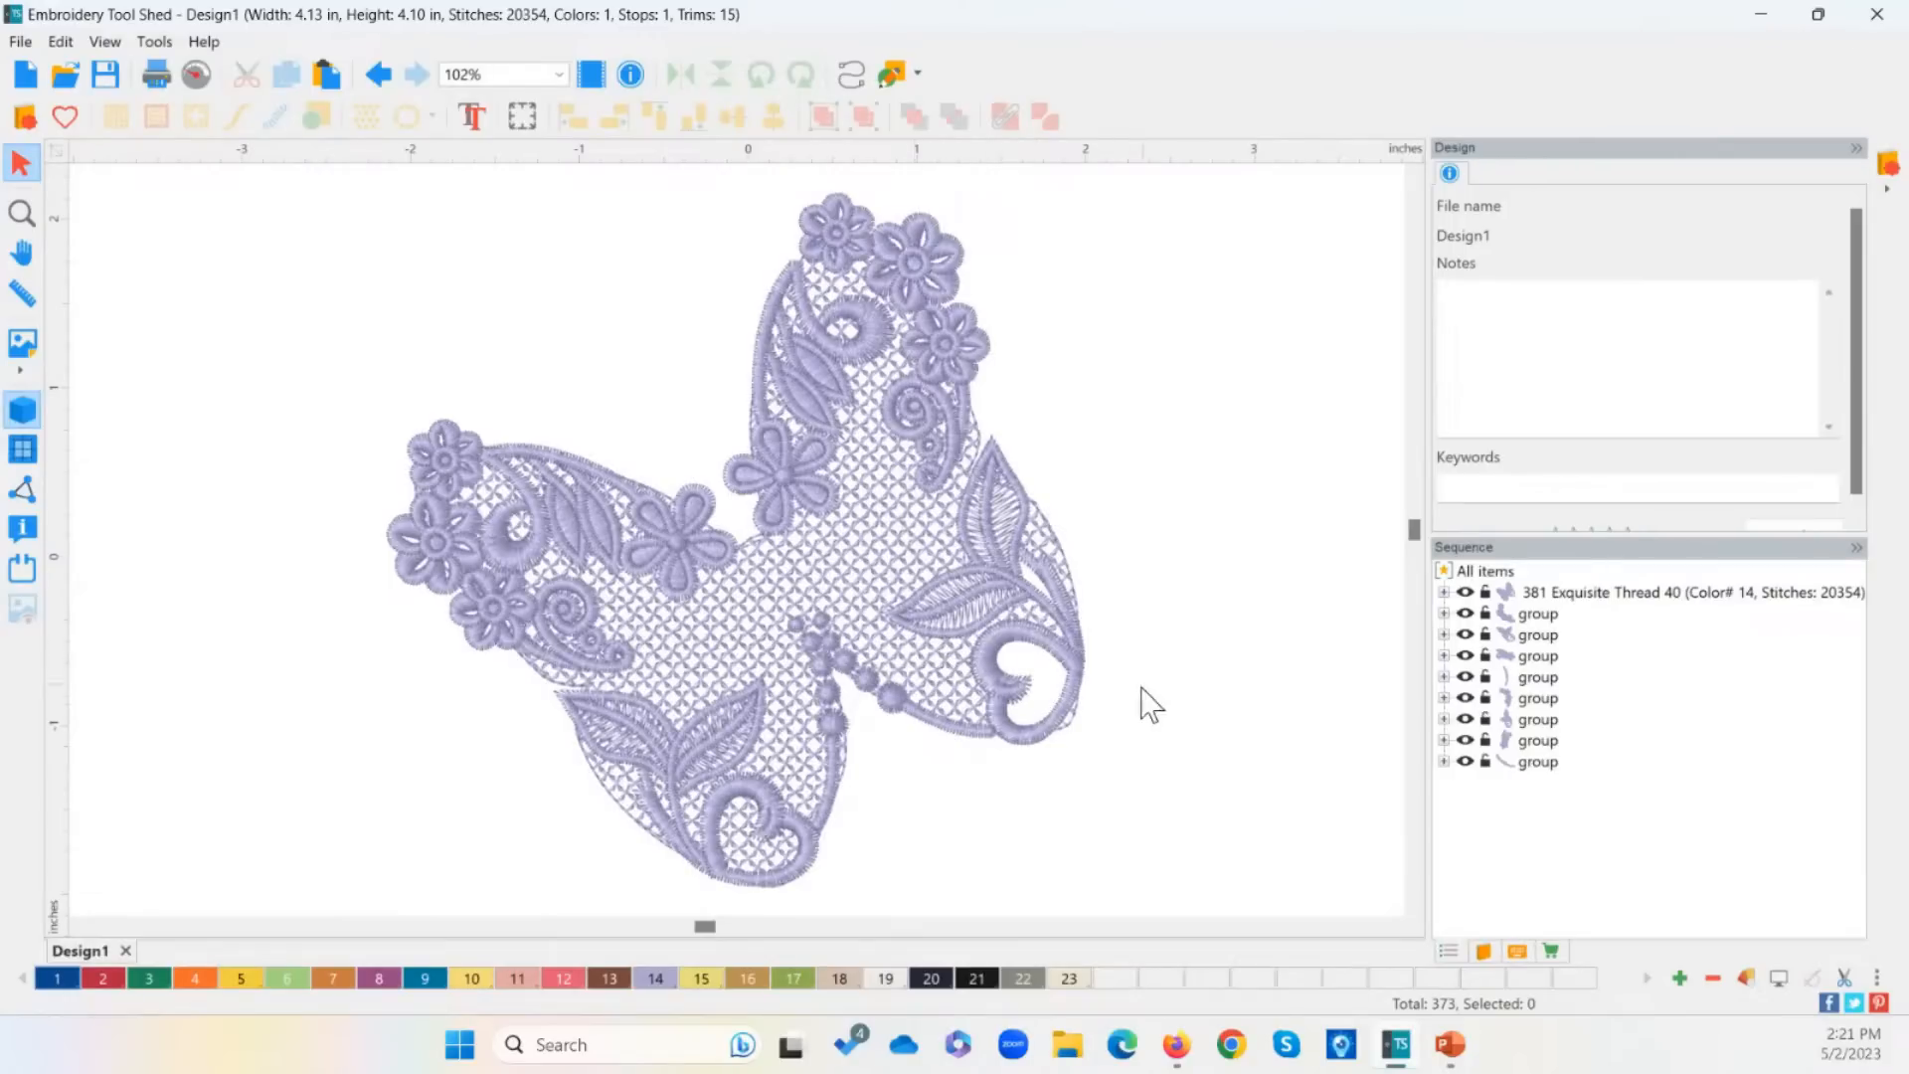
Step: Examine the stitch segments and artwork item inside the left wing's leaf-and-heart lace group in the sequence
left_click(786, 819)
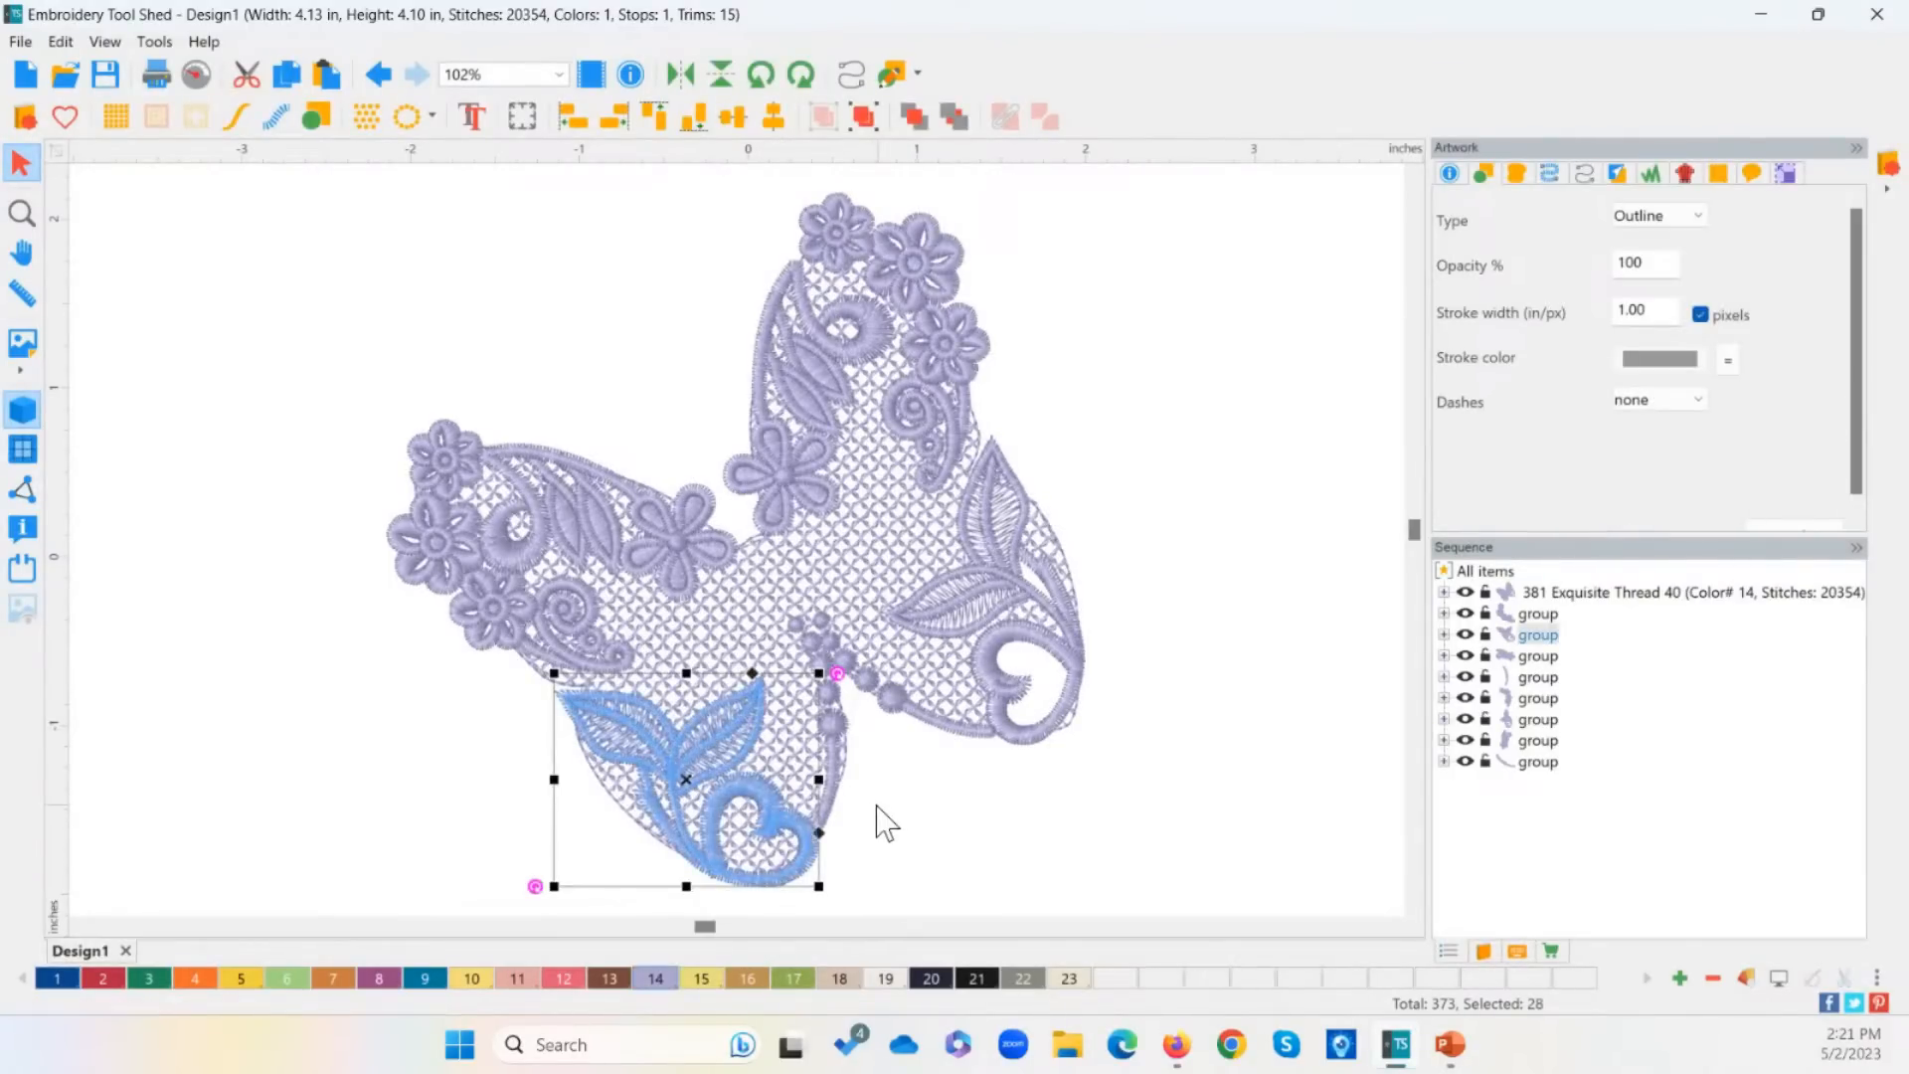
left_click(1442, 634)
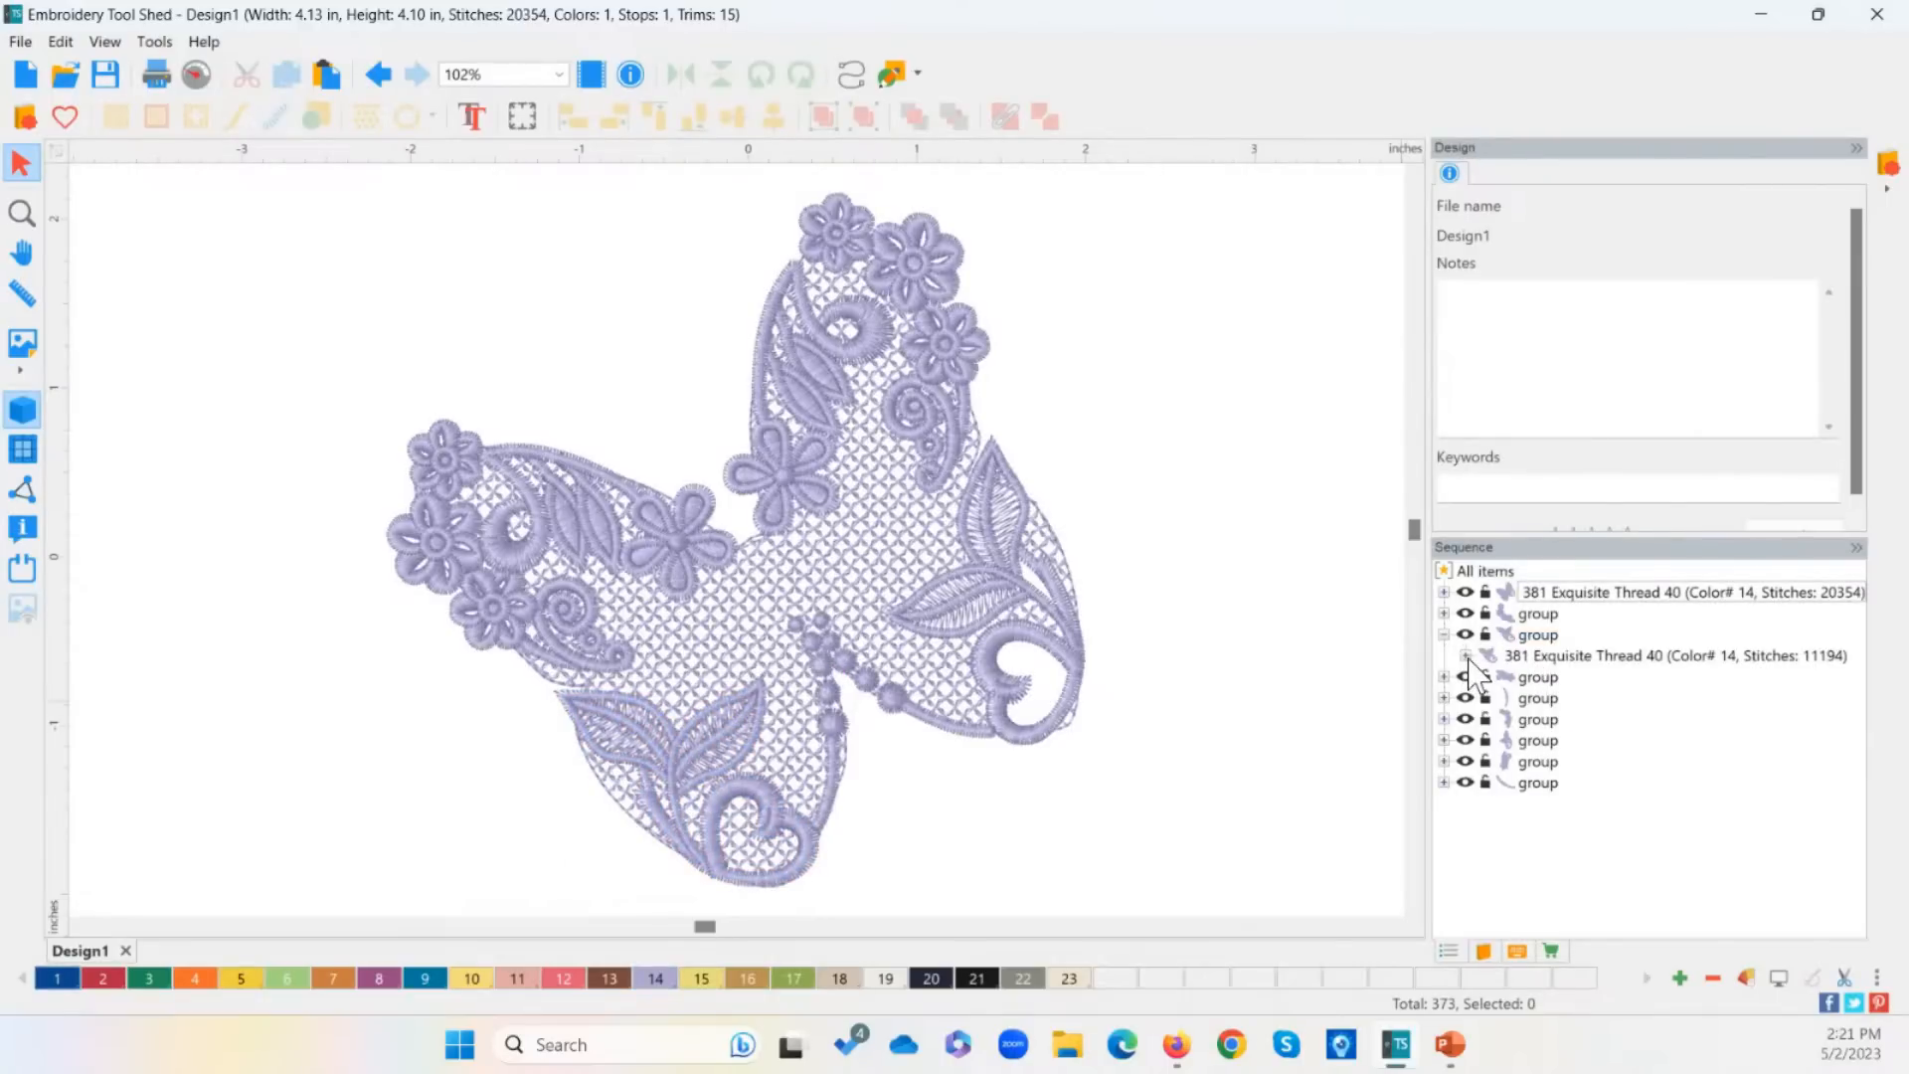
left_click(1466, 655)
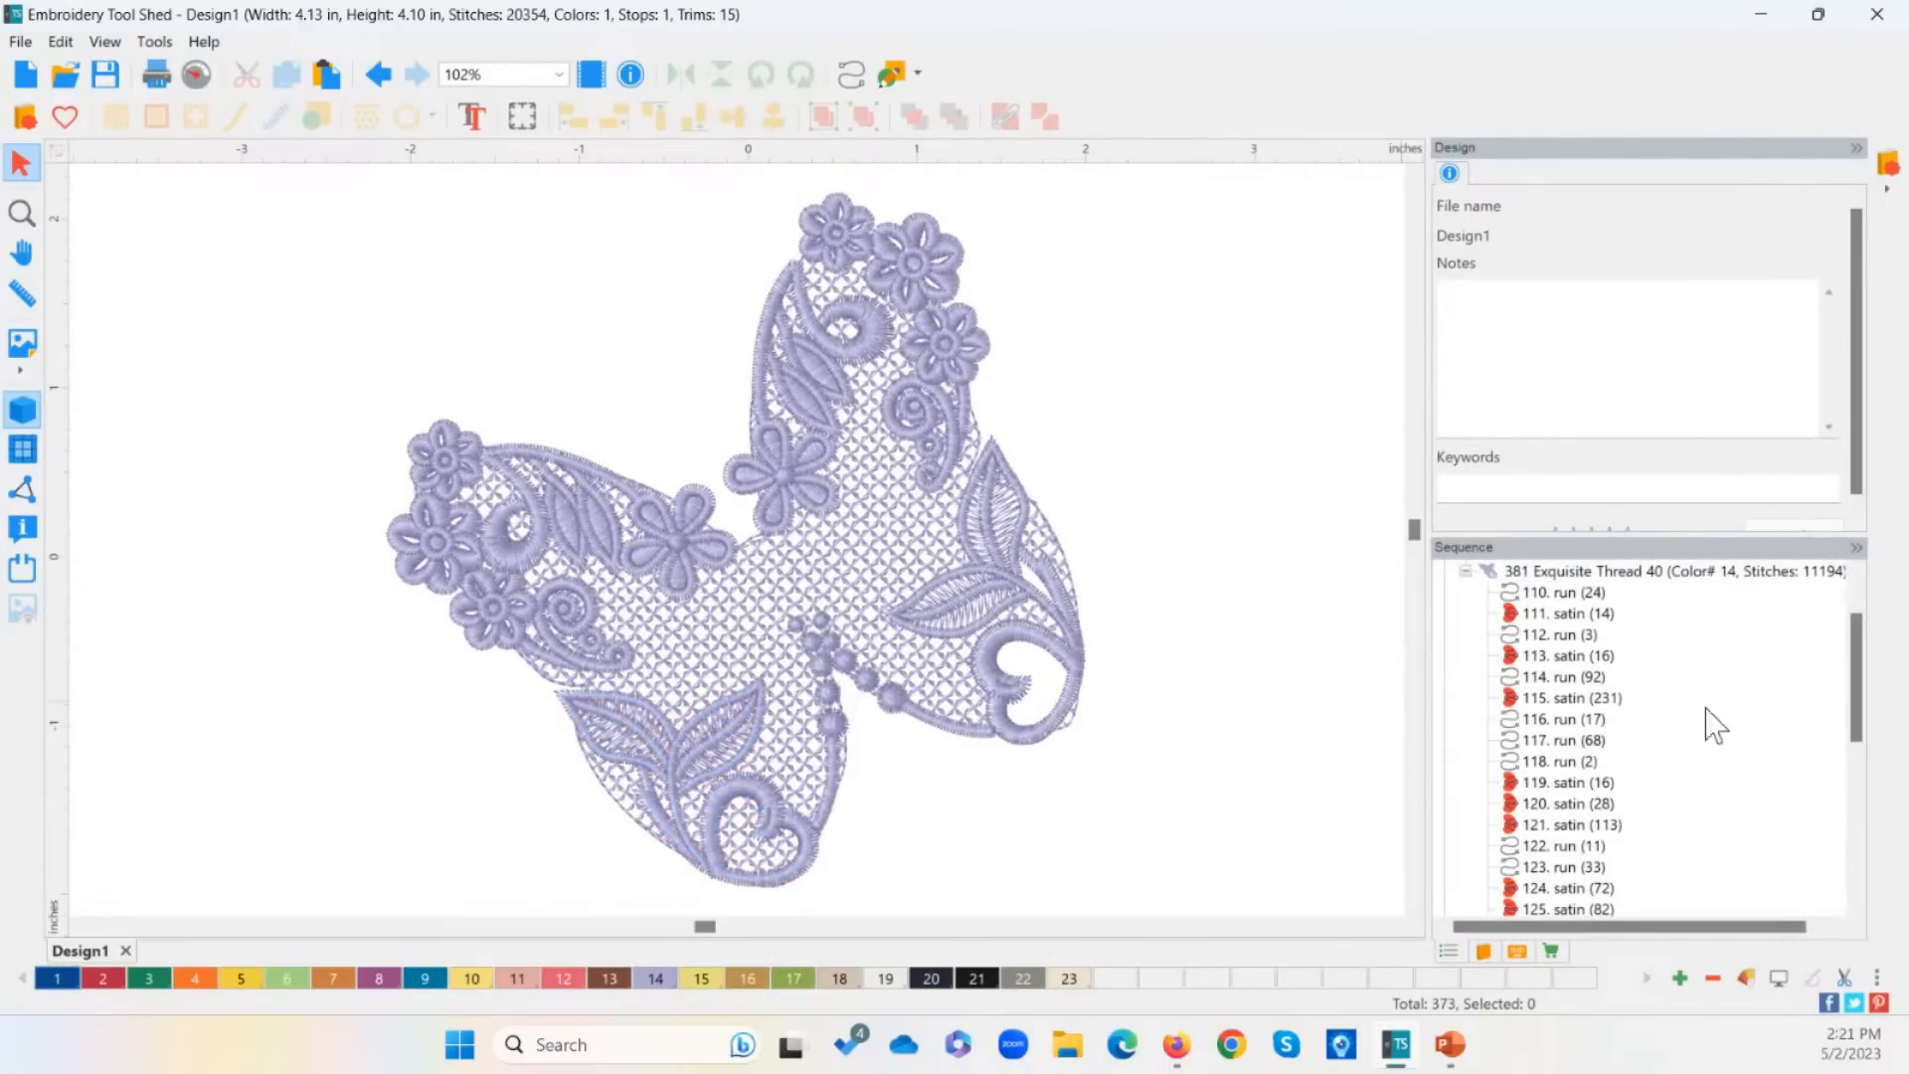
left_click_drag(1855, 702, 1867, 588)
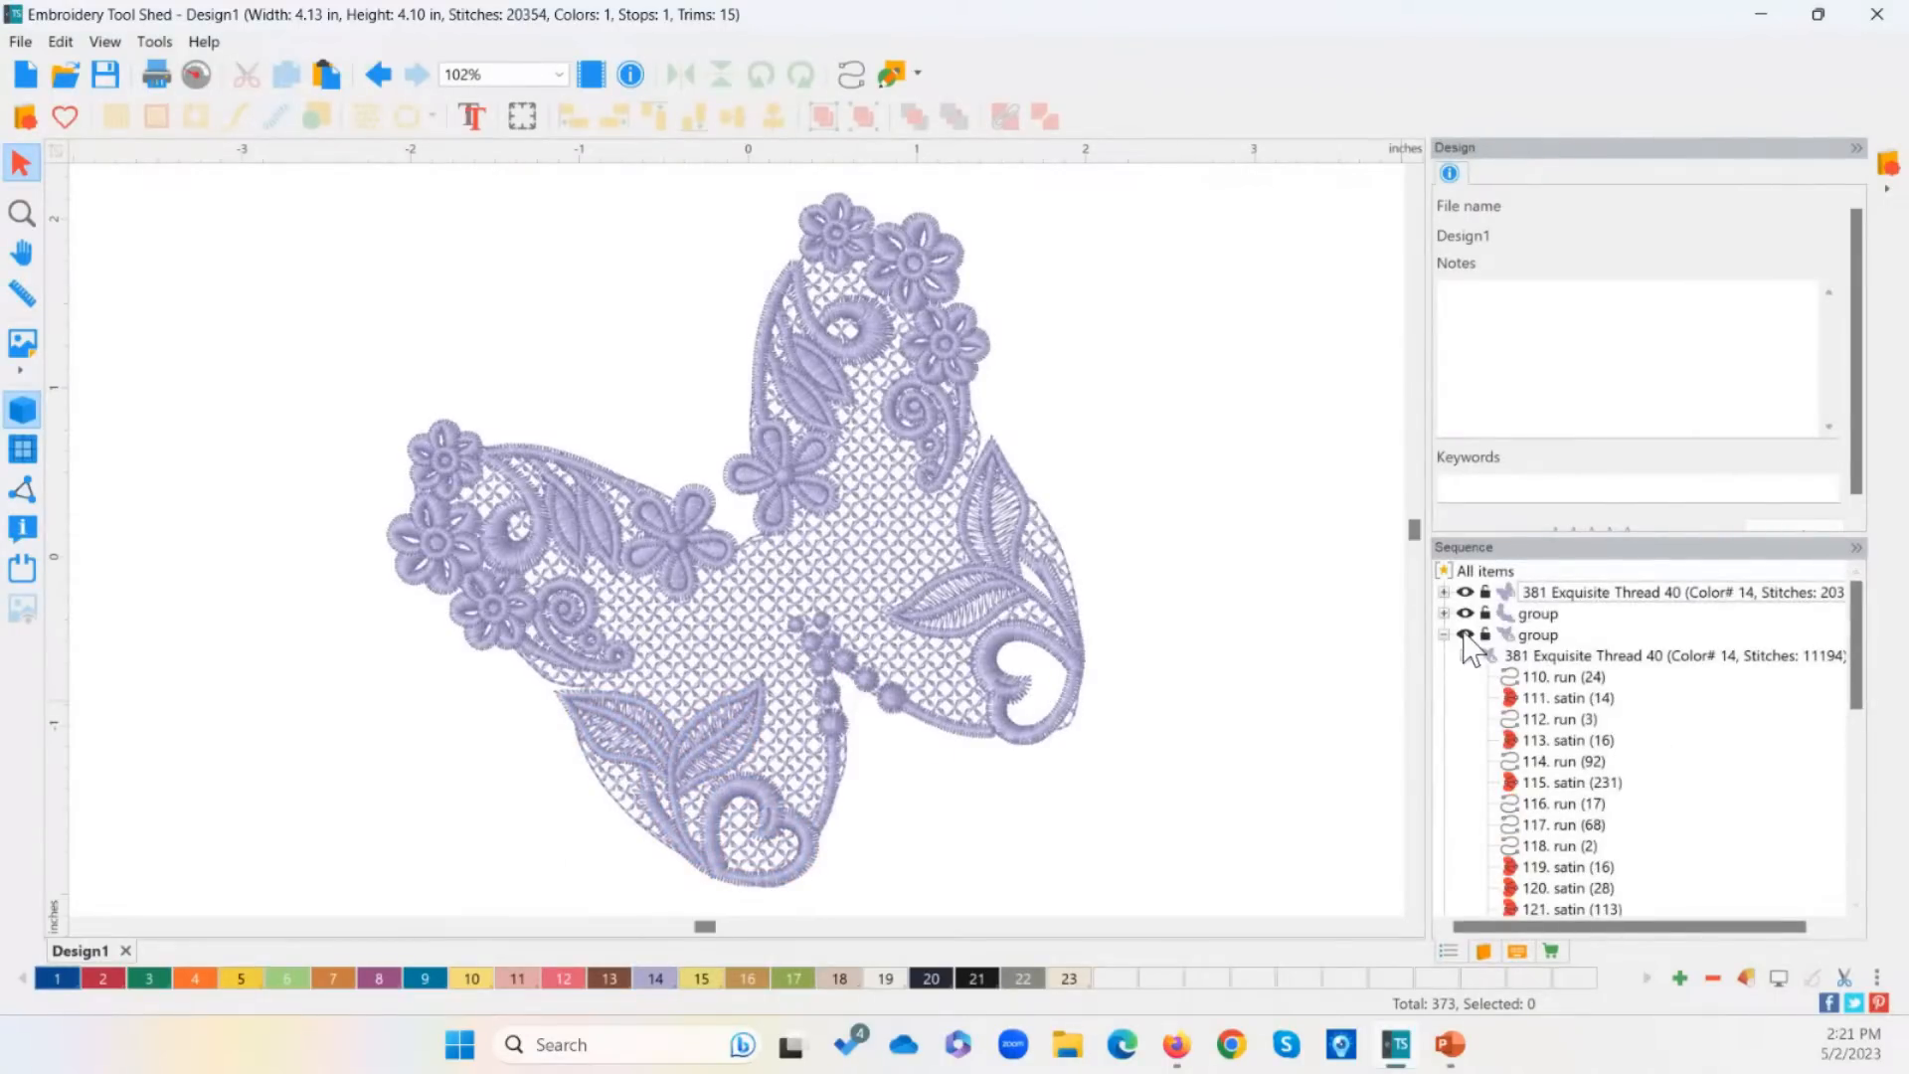
left_click(1465, 655)
left_click(737, 785)
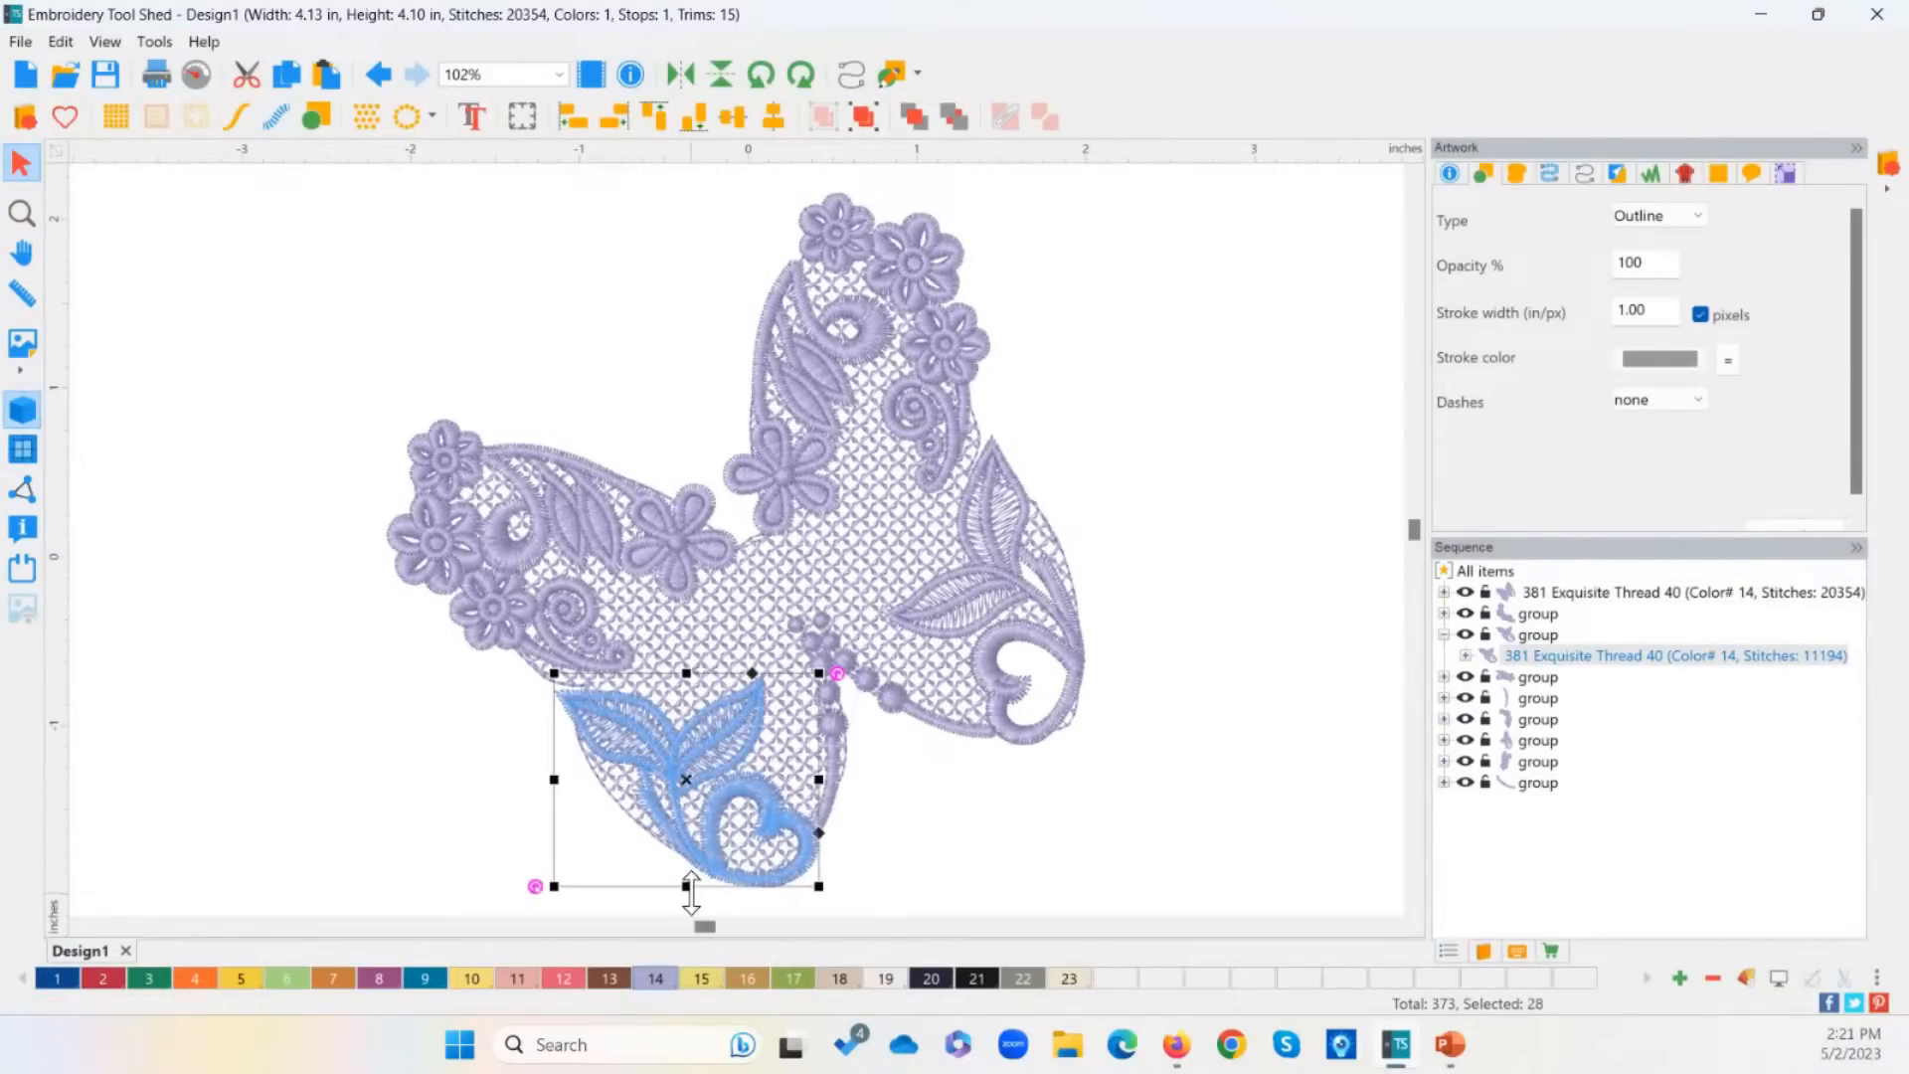
left_click(1465, 655)
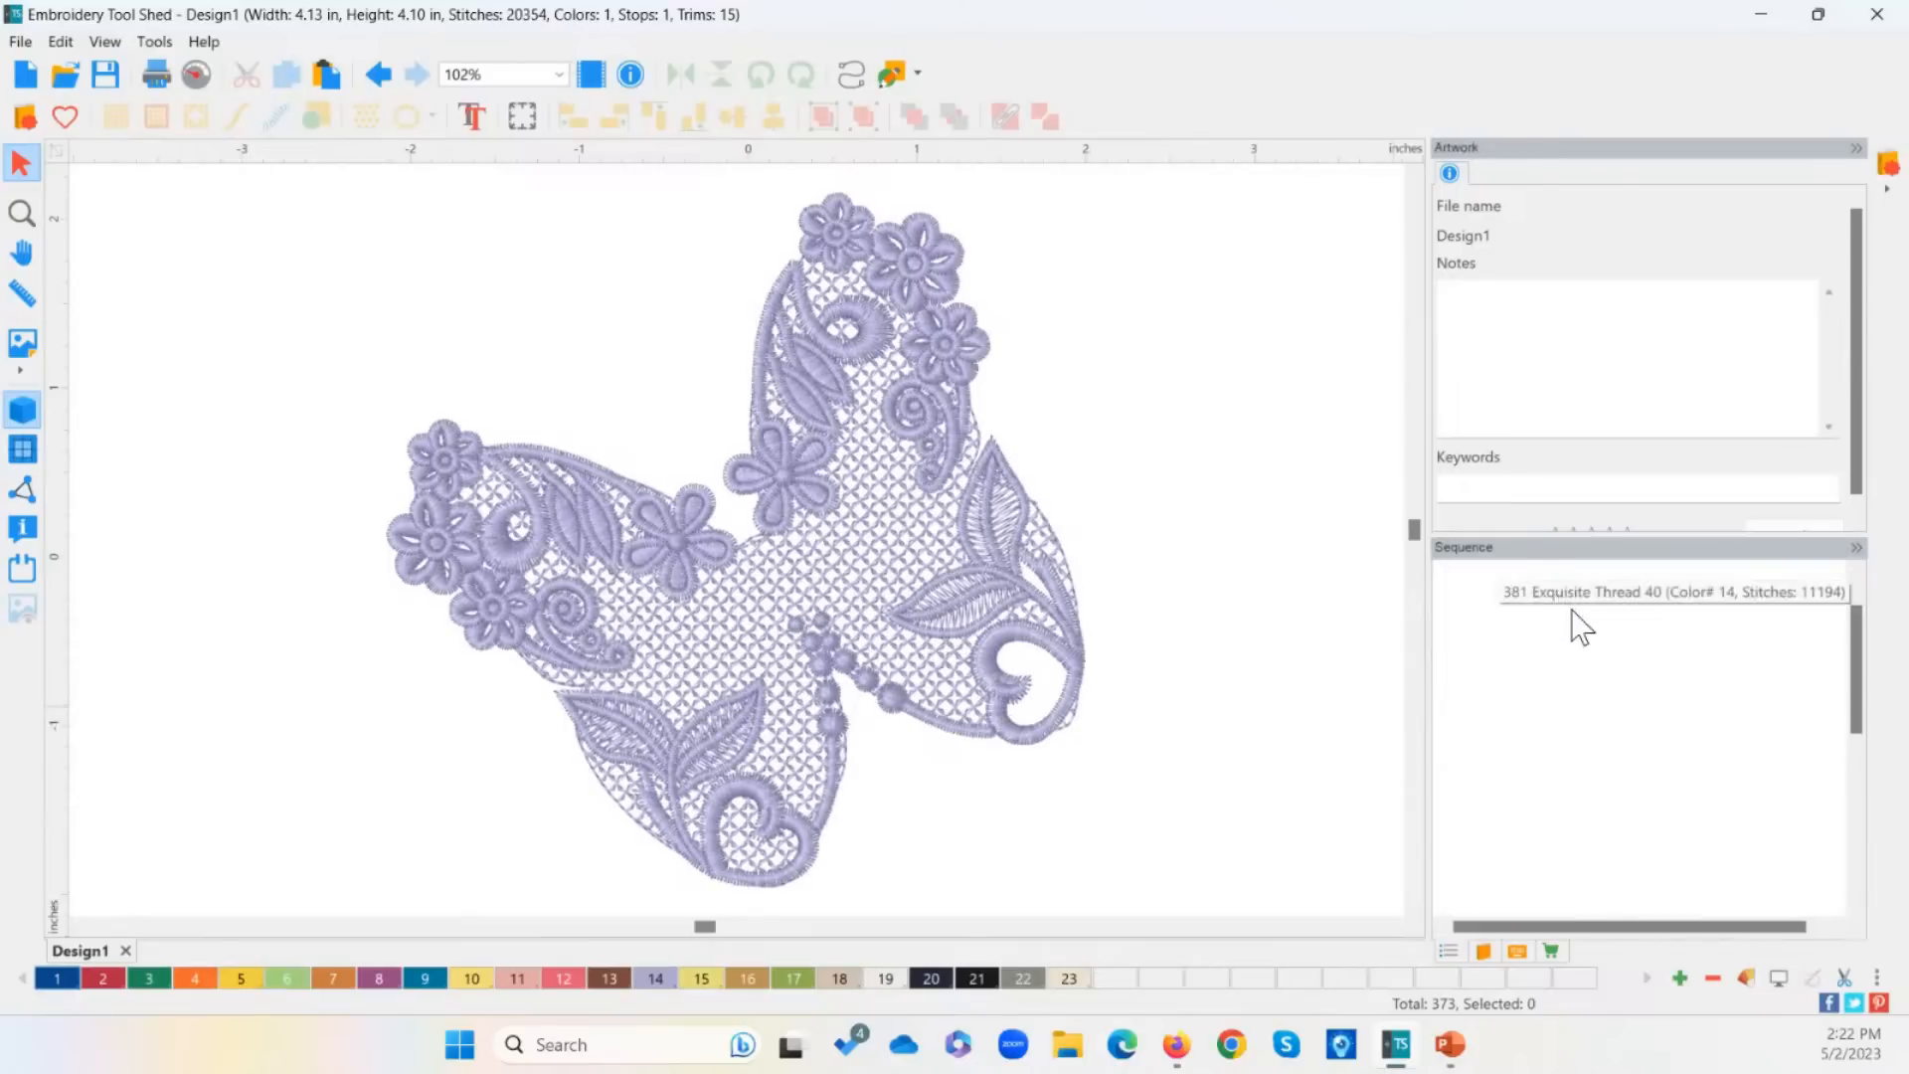
left_click(1569, 613)
left_click_drag(1849, 668, 1869, 850)
left_click(1708, 822)
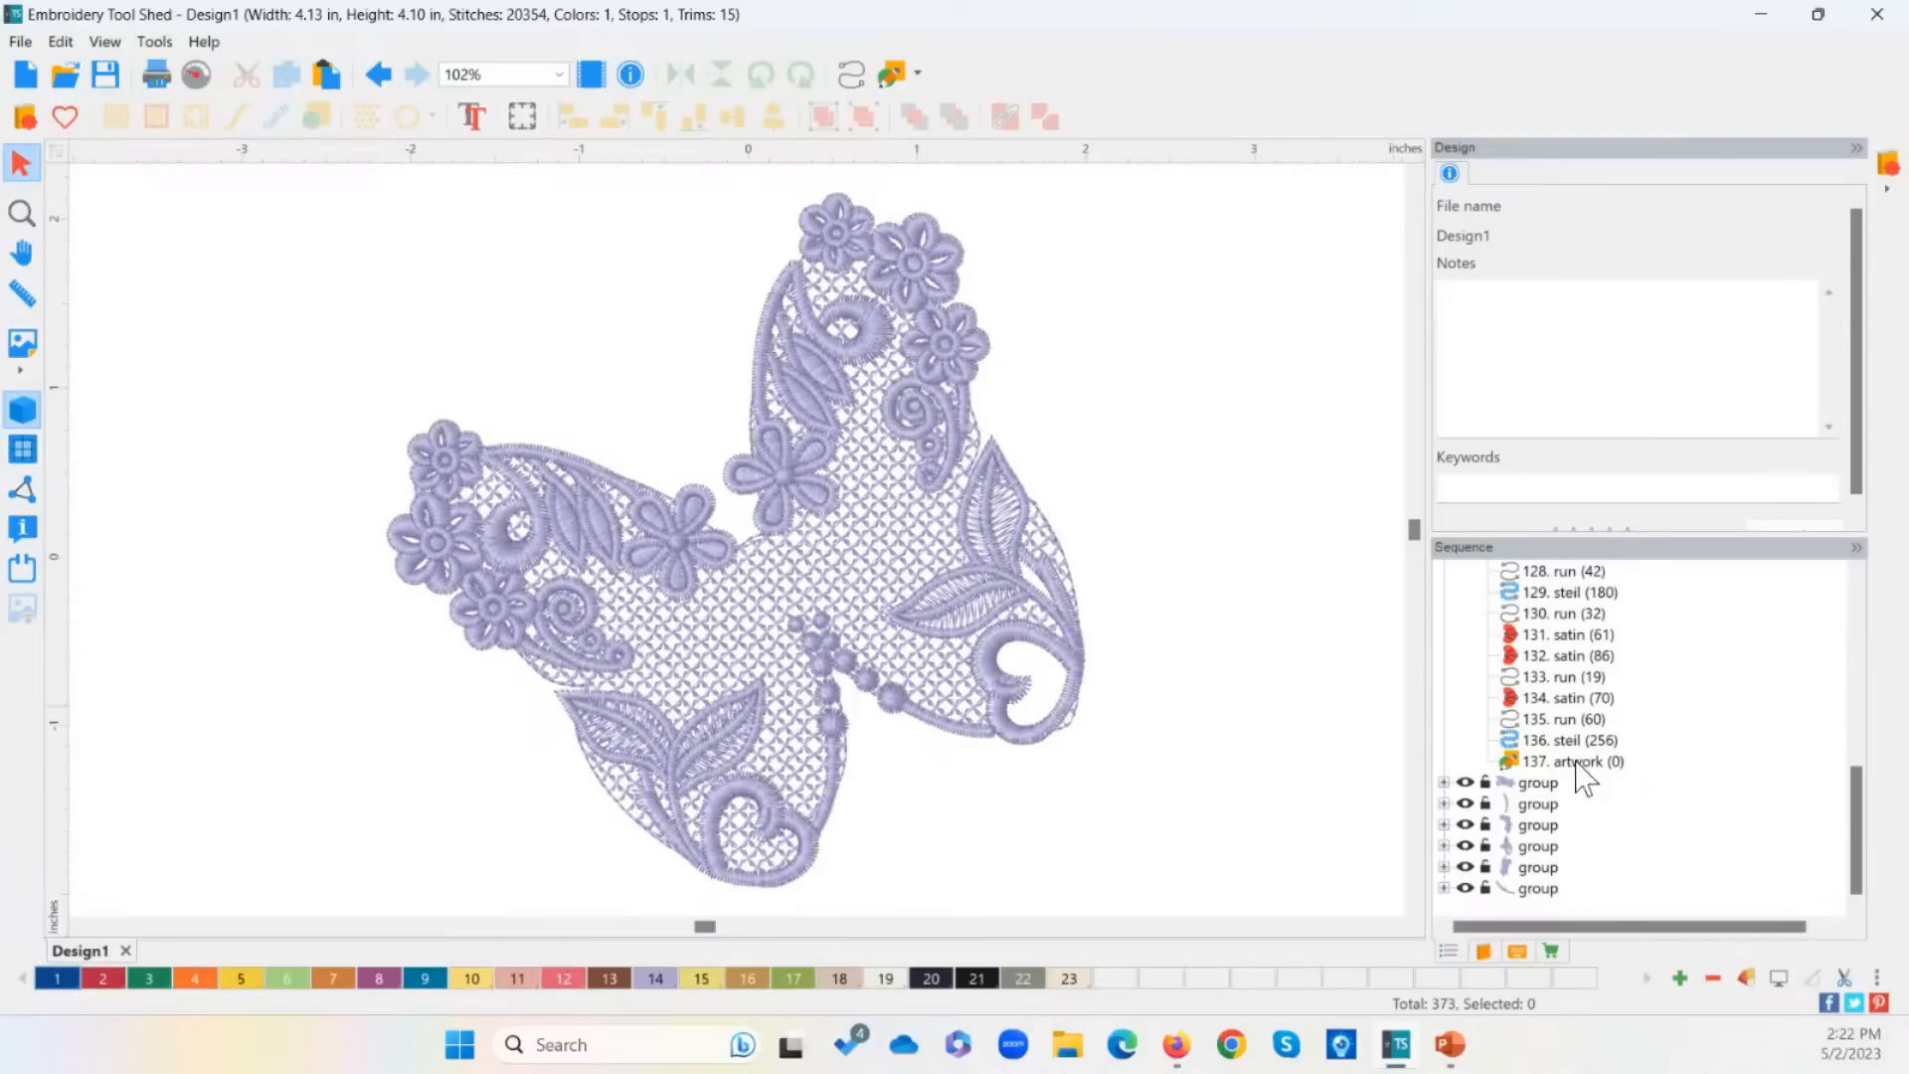
left_click(1584, 782)
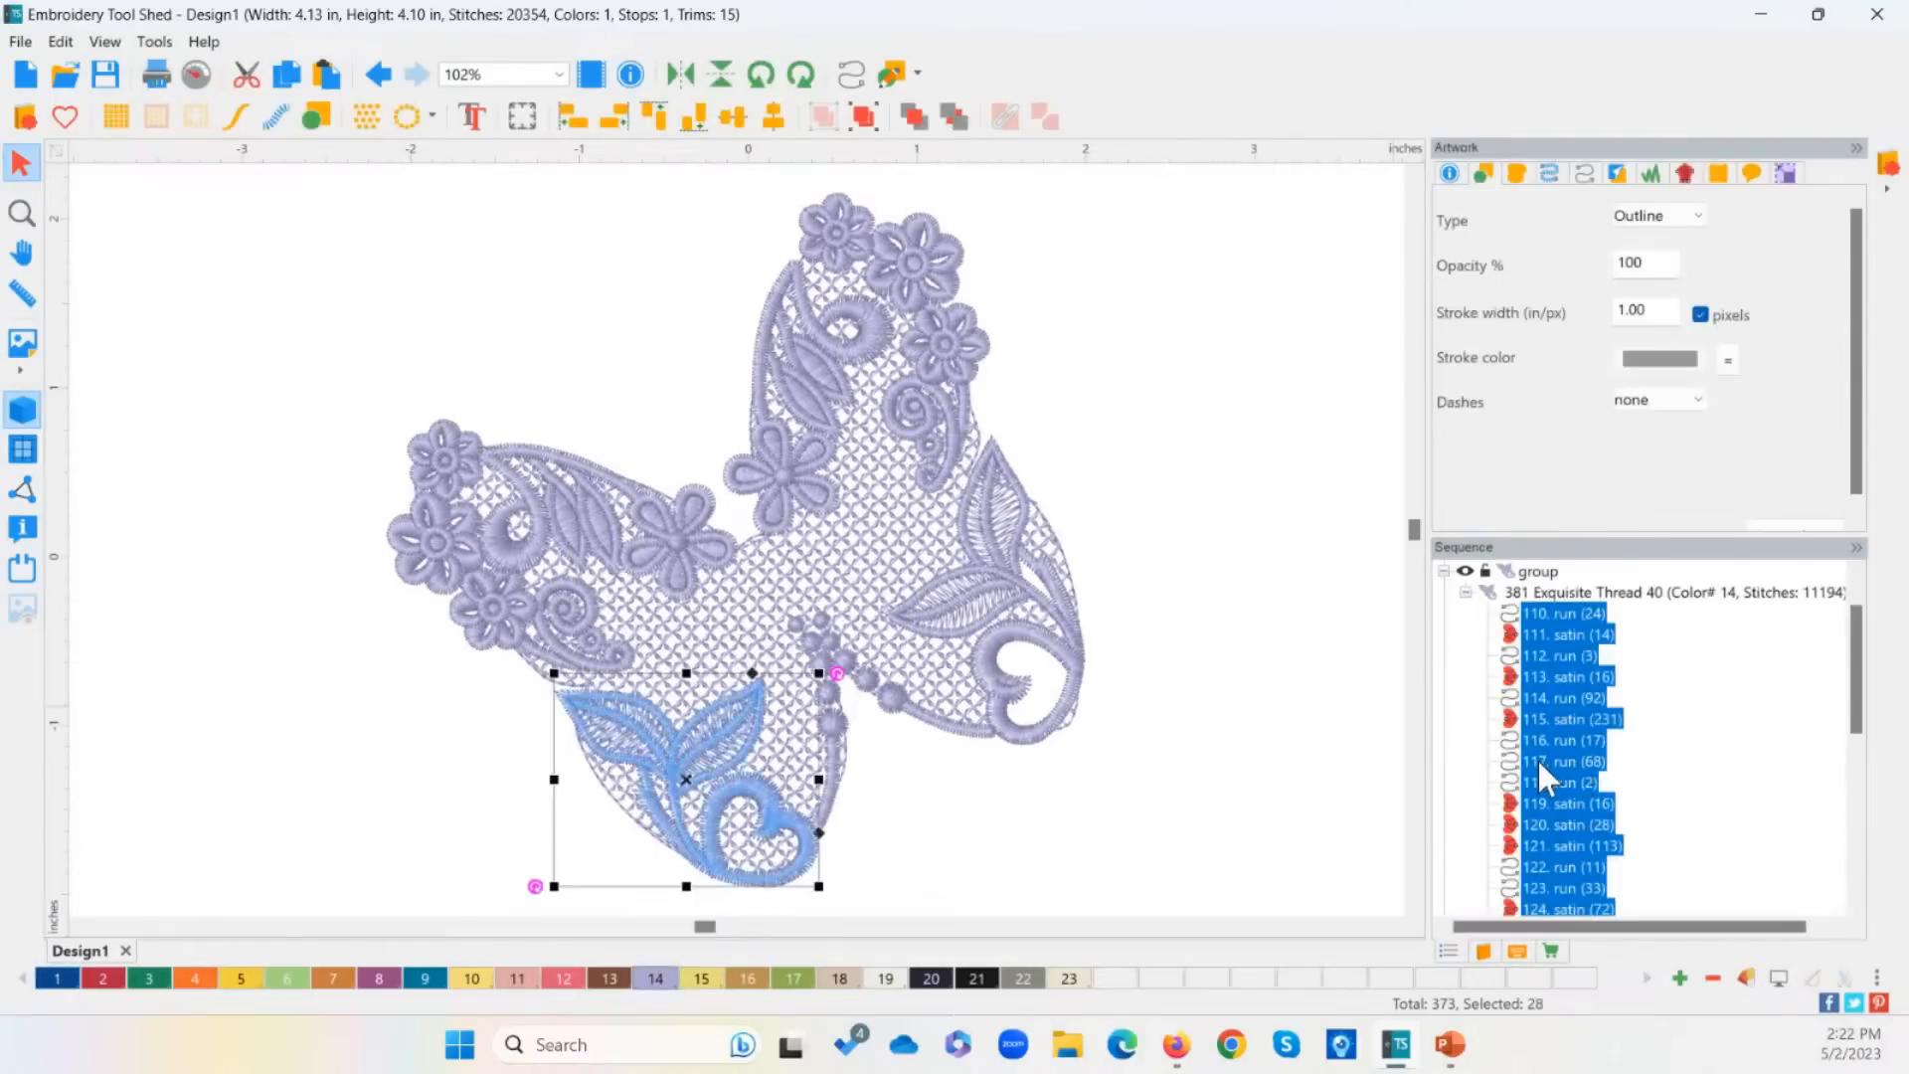
left_click(1297, 756)
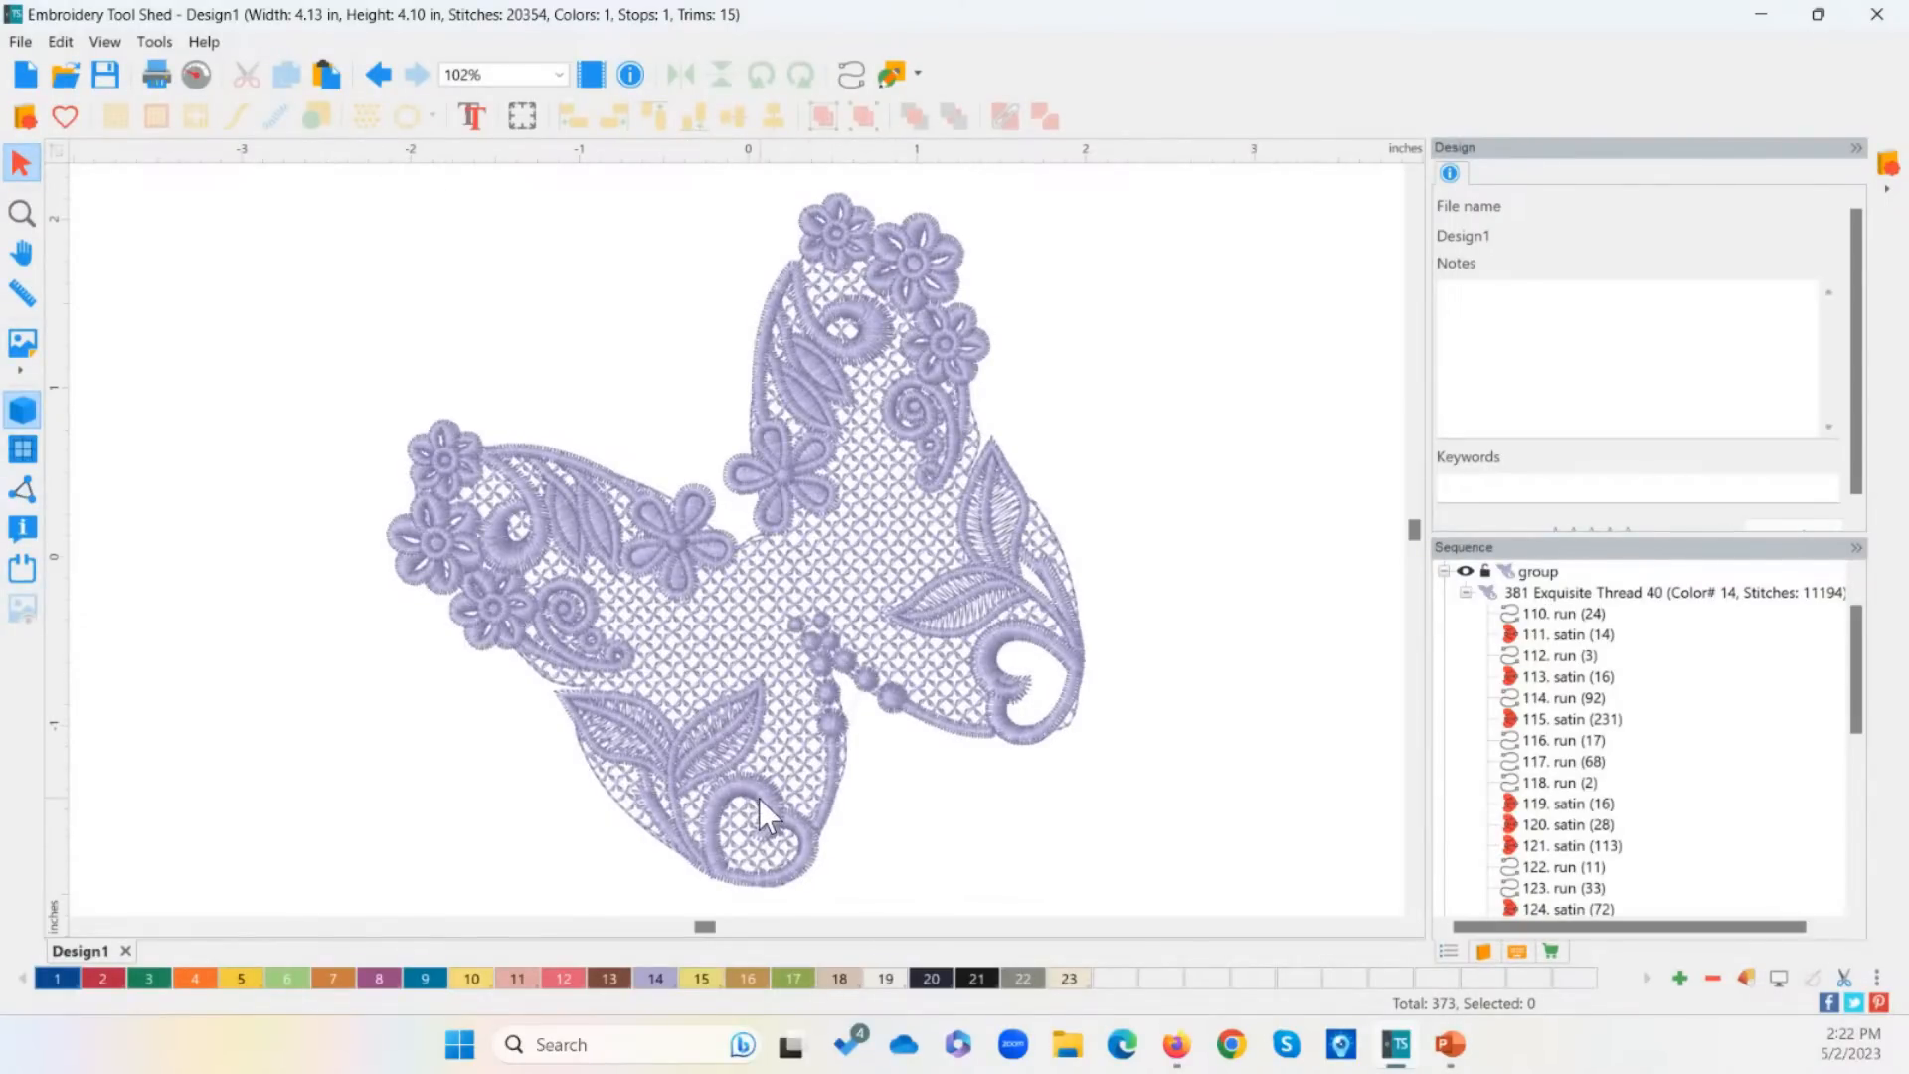
Step: Remove the lattice fill beneath the left wing's leaf-and-heart lace piece with Create Hole and collapse its group in the sequence
left_click(759, 797)
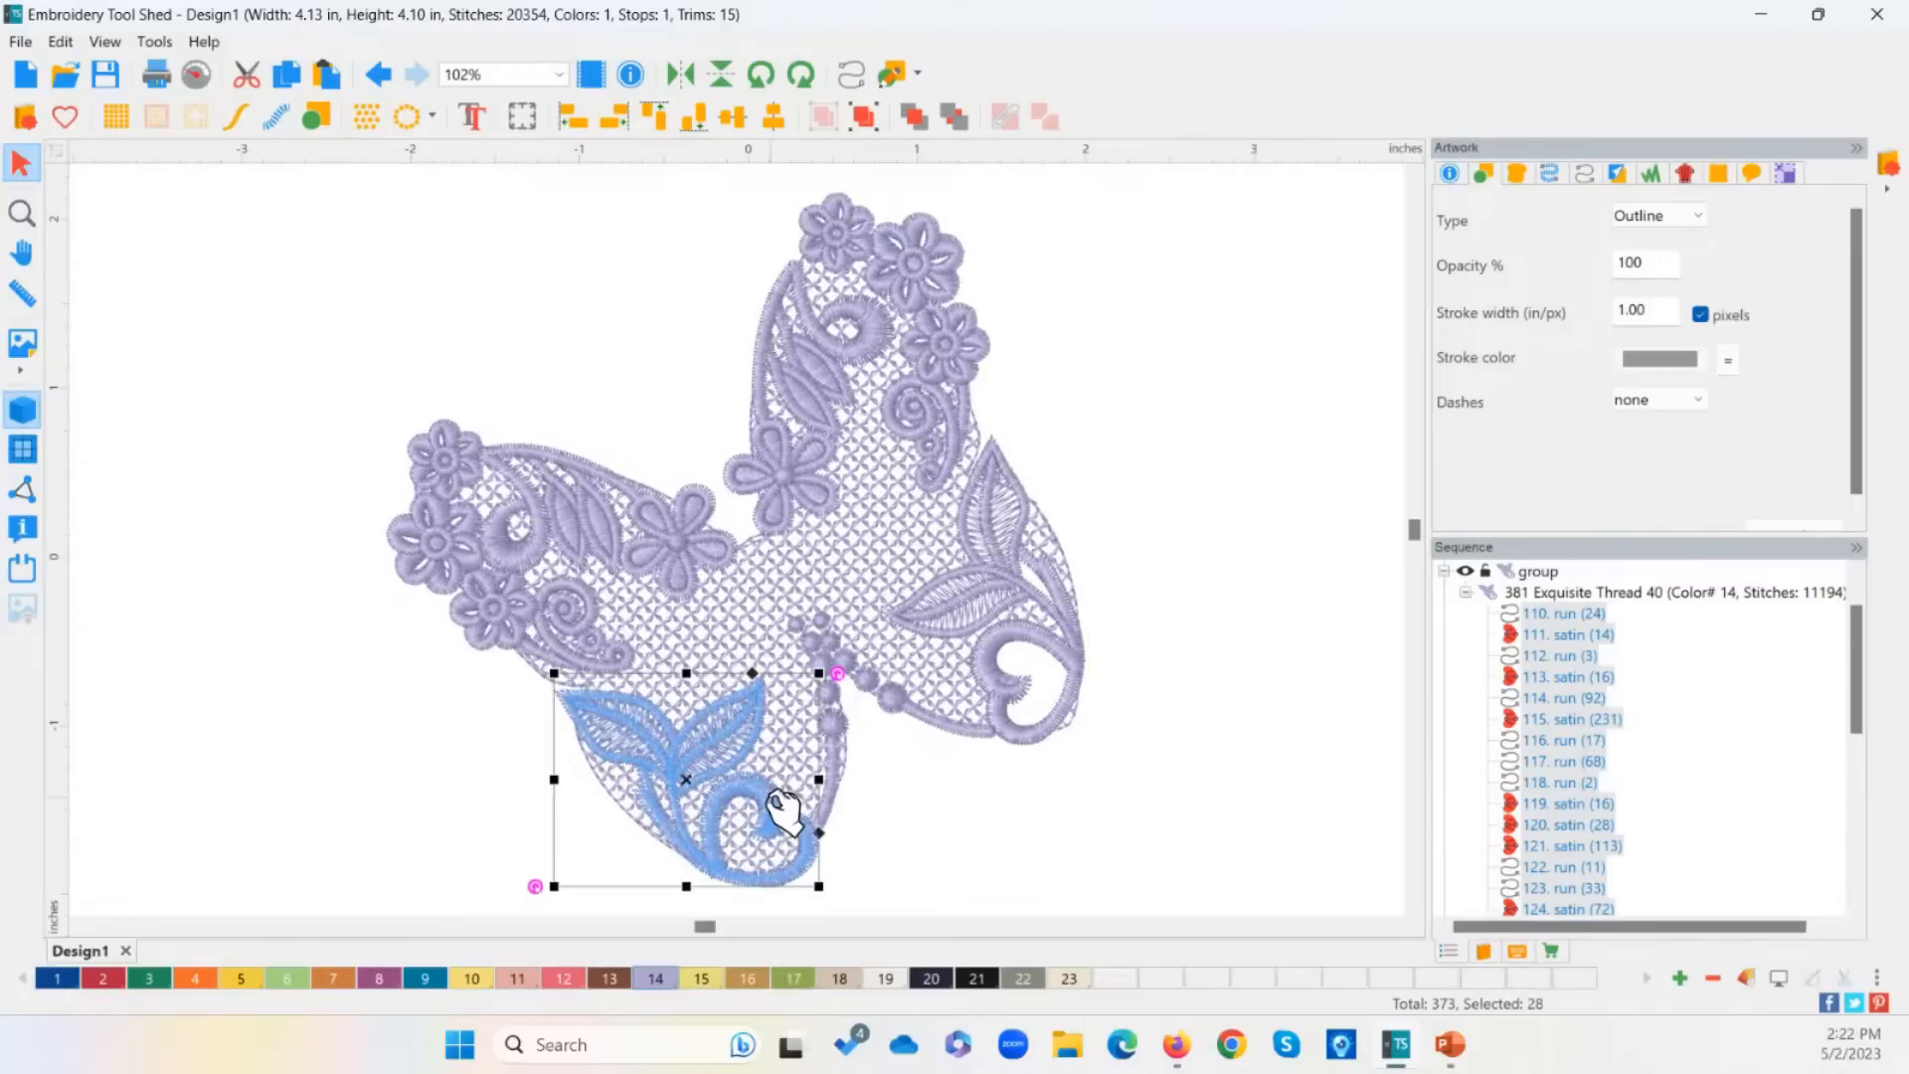
left_click(744, 617, "shift")
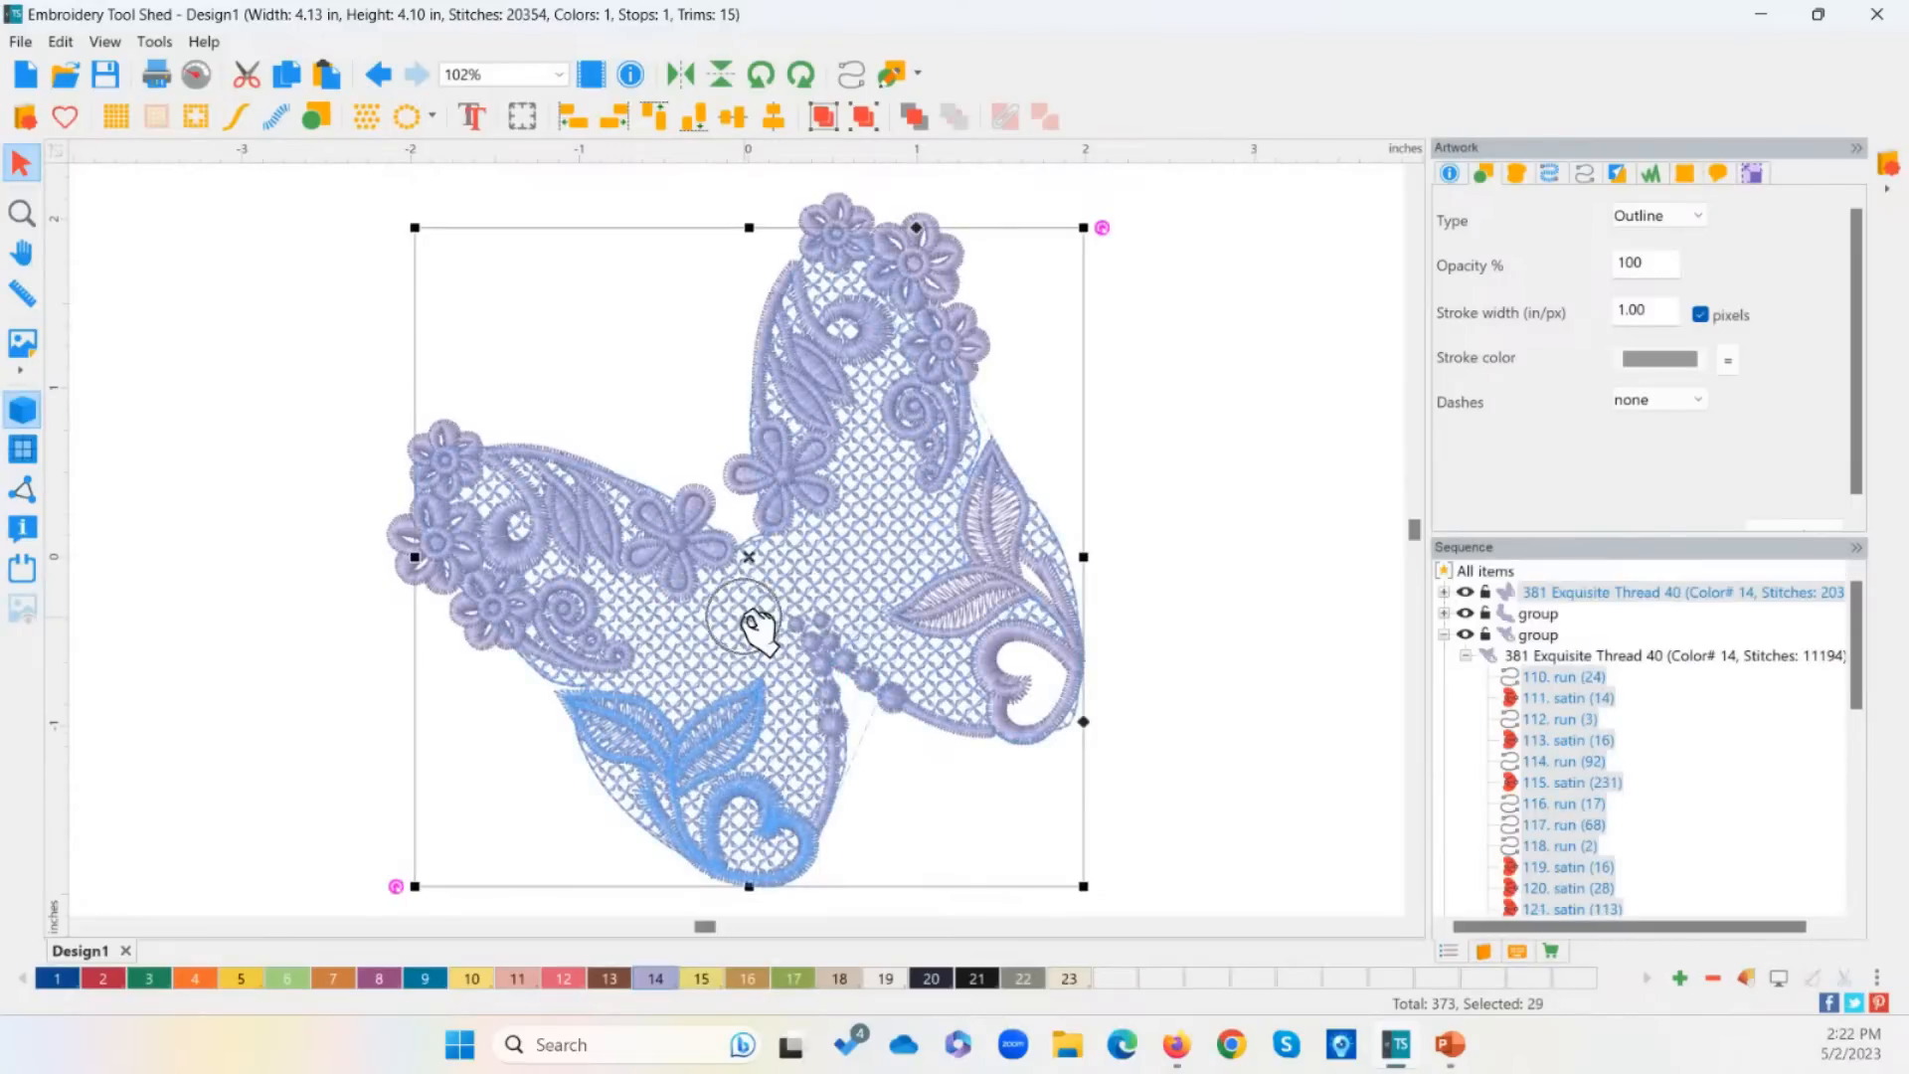
left_click(200, 127)
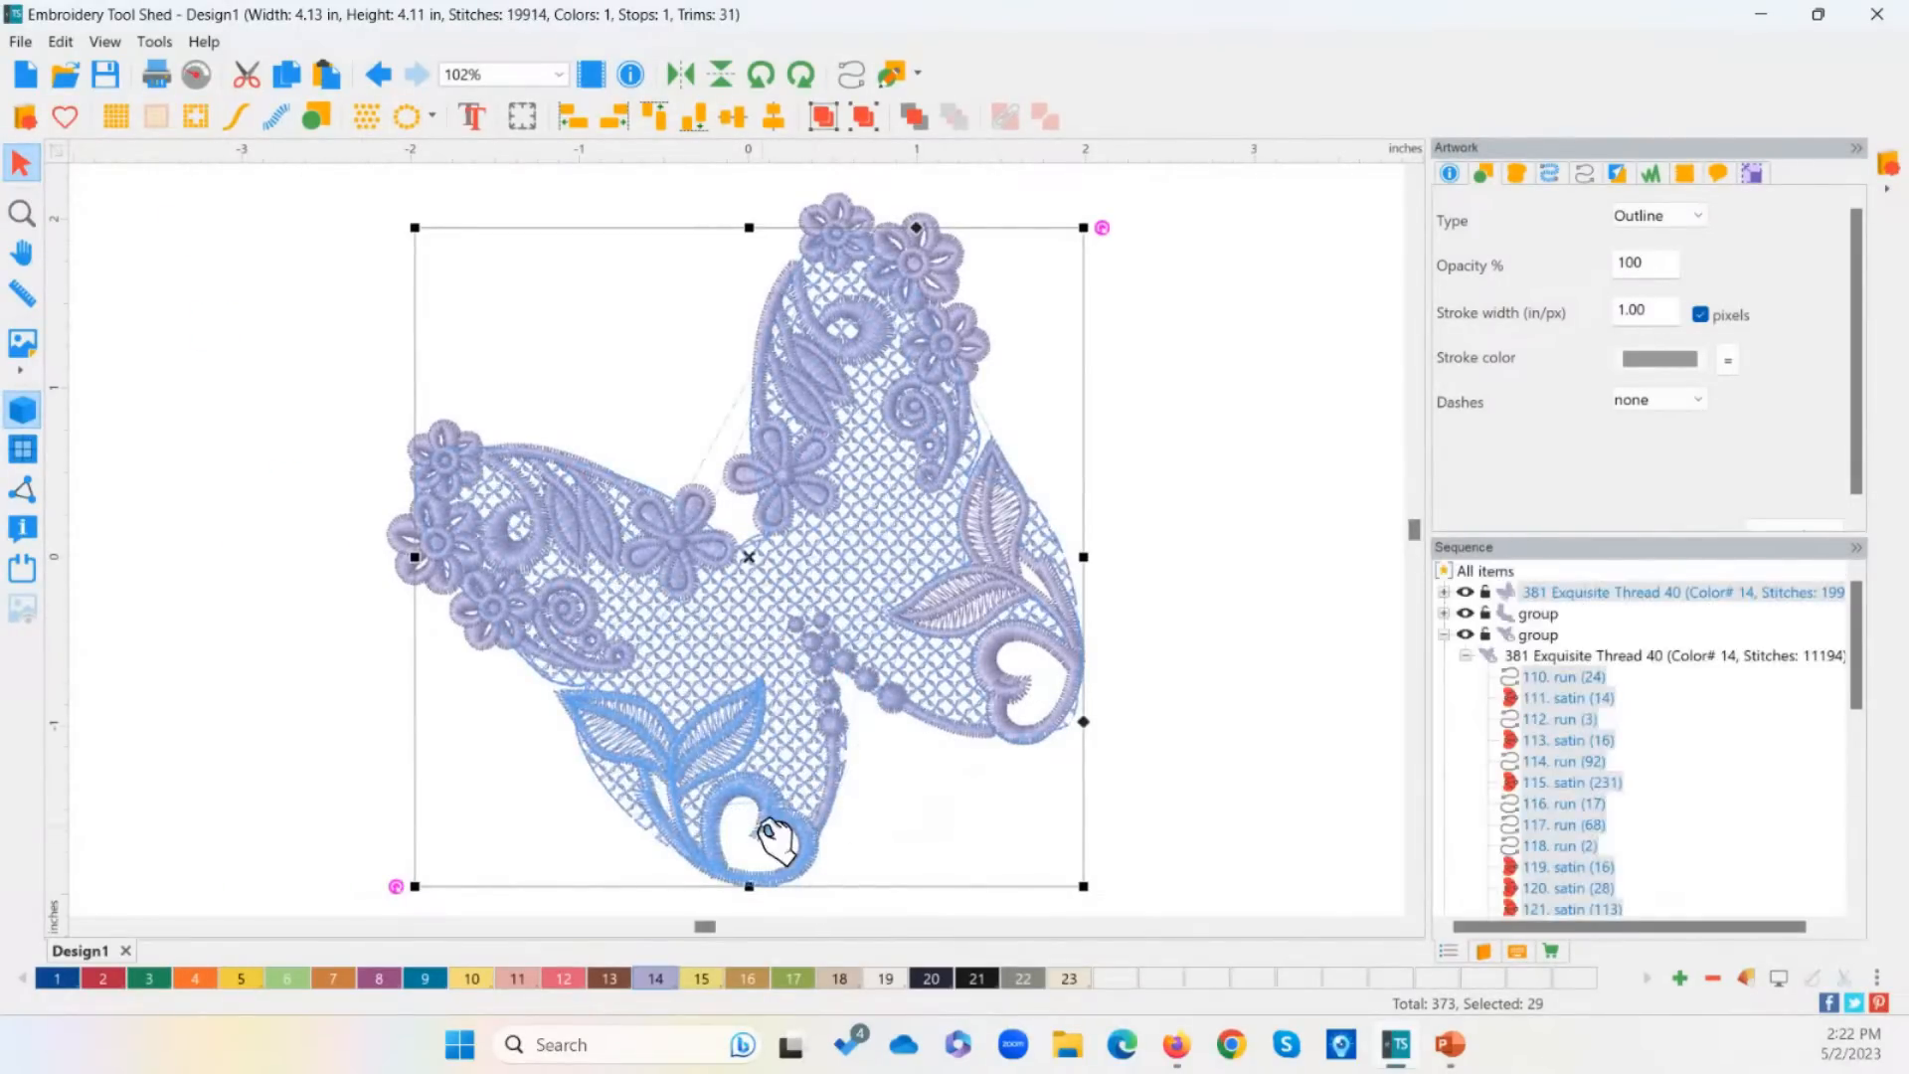
left_click(941, 868)
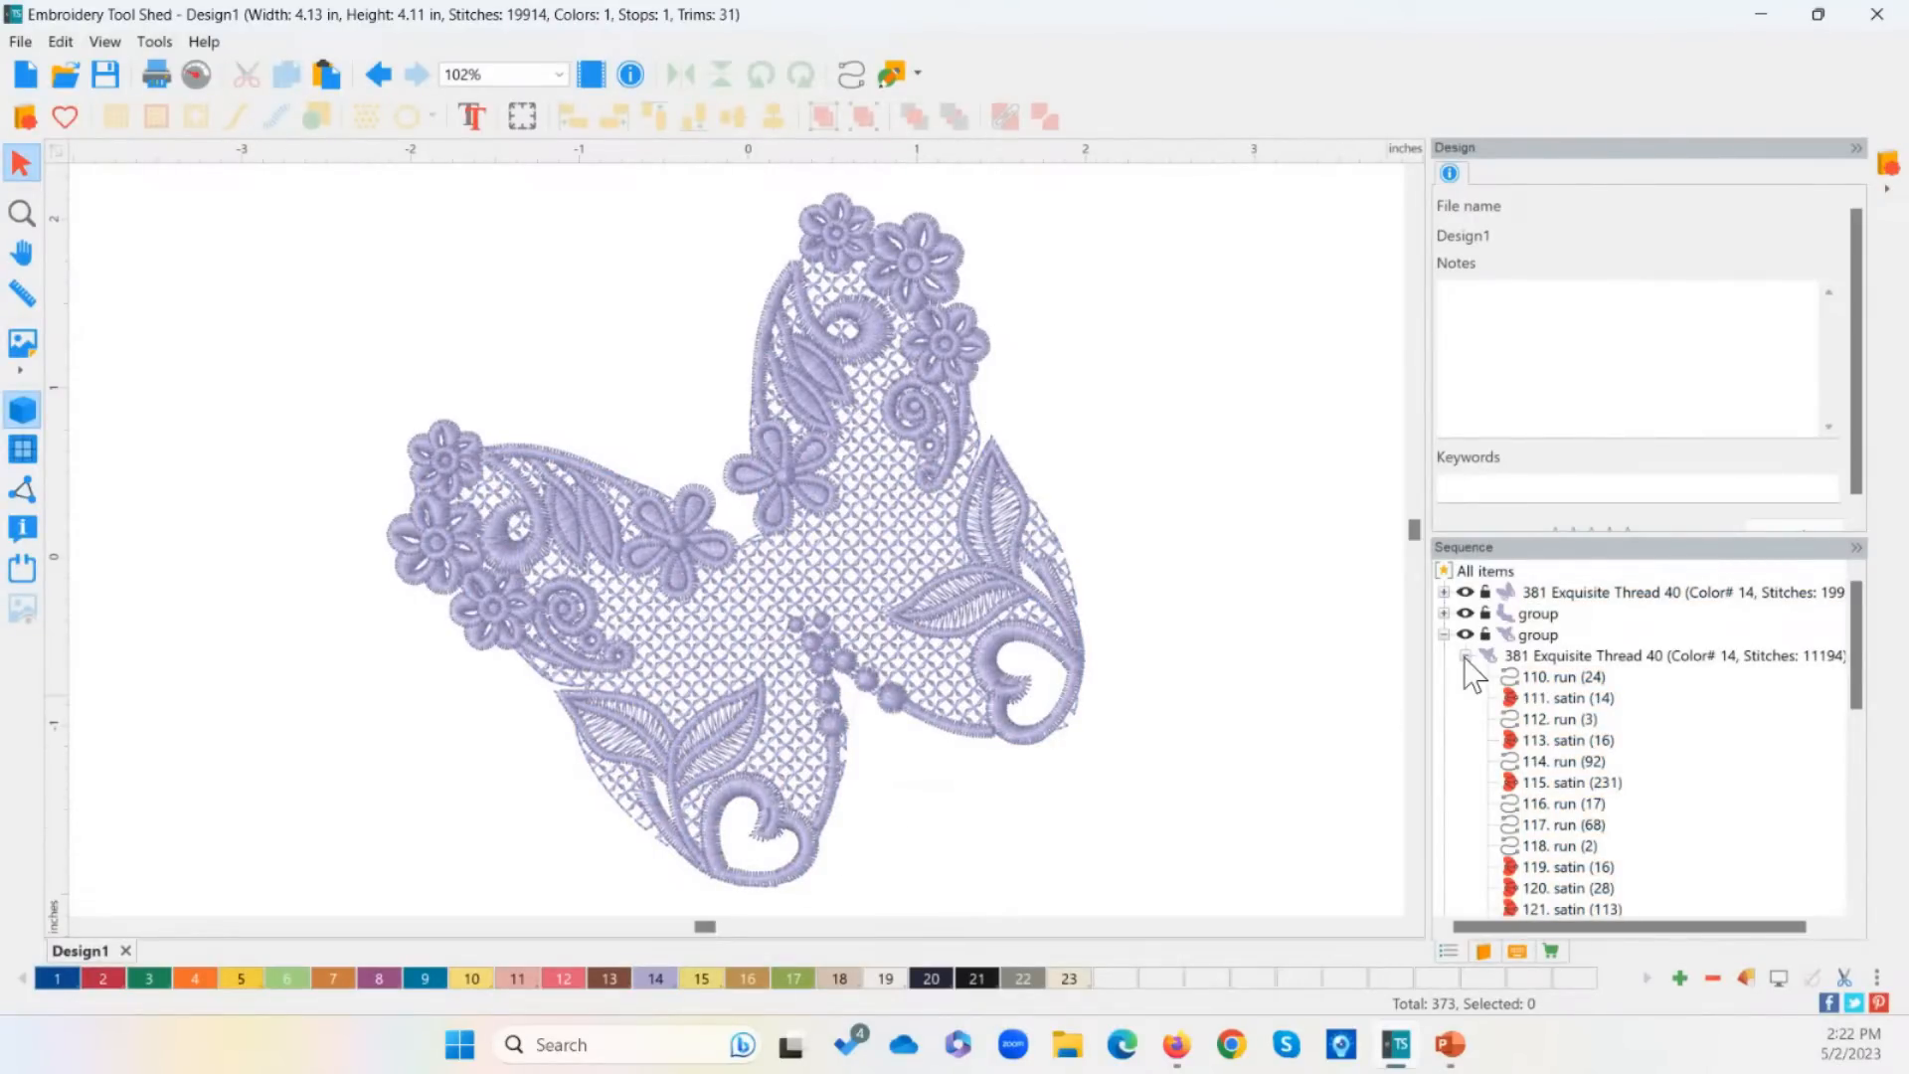
left_click(1443, 634)
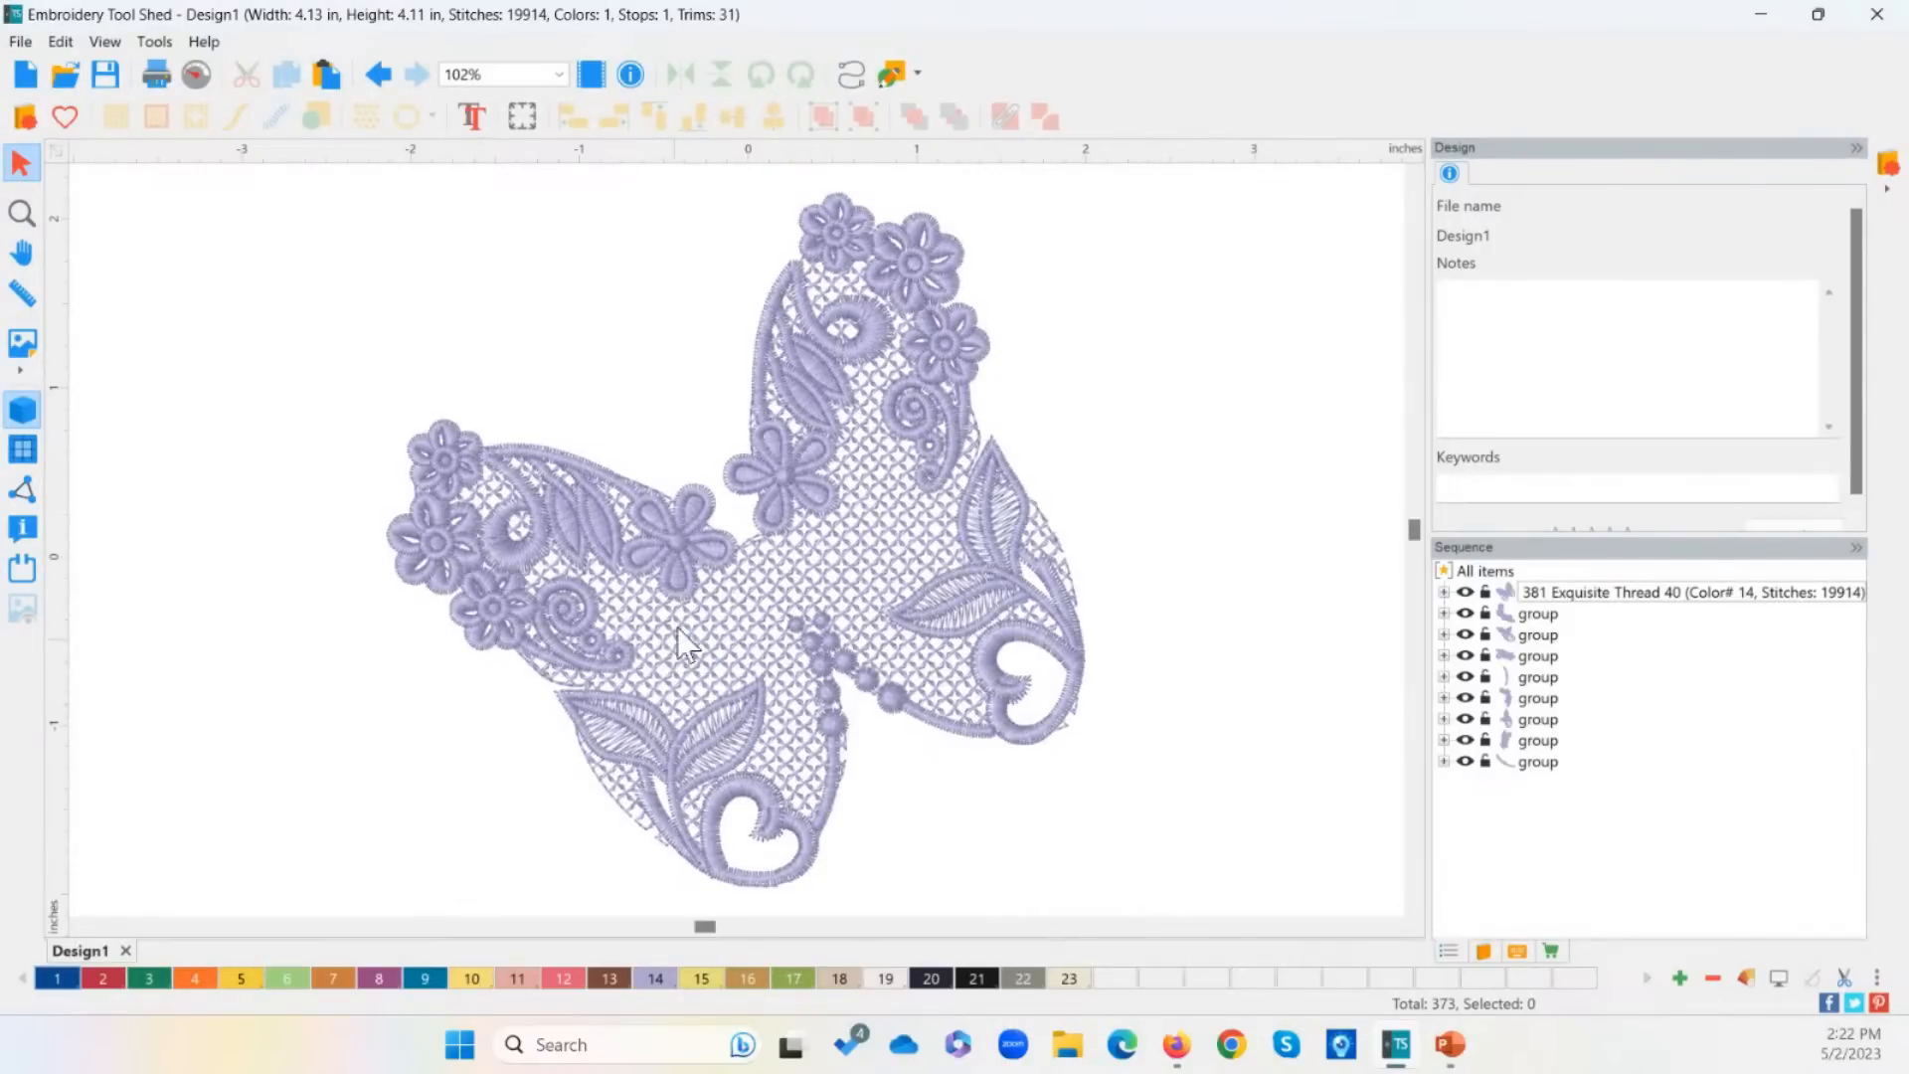
Step: Review the embroidery file formats offered for saving the design, without saving it
left_click(20, 40)
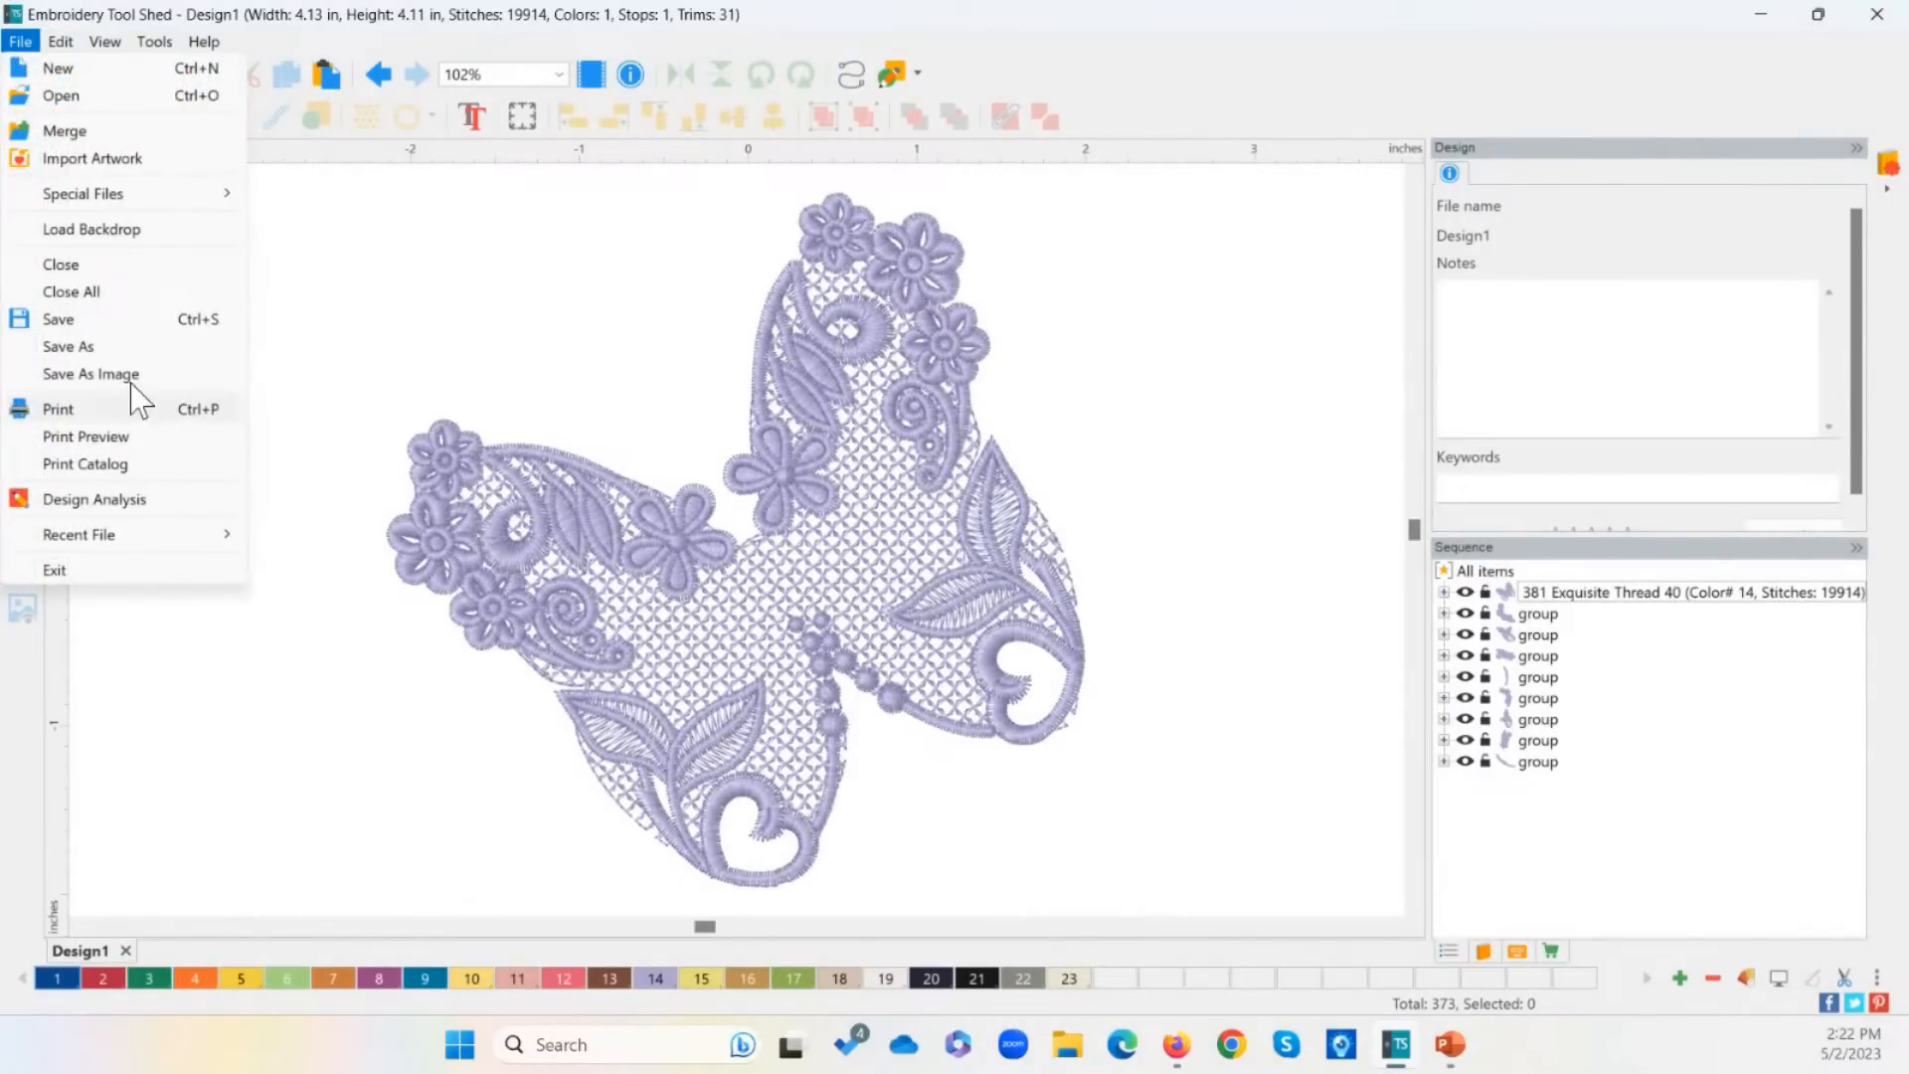
left_click(55, 347)
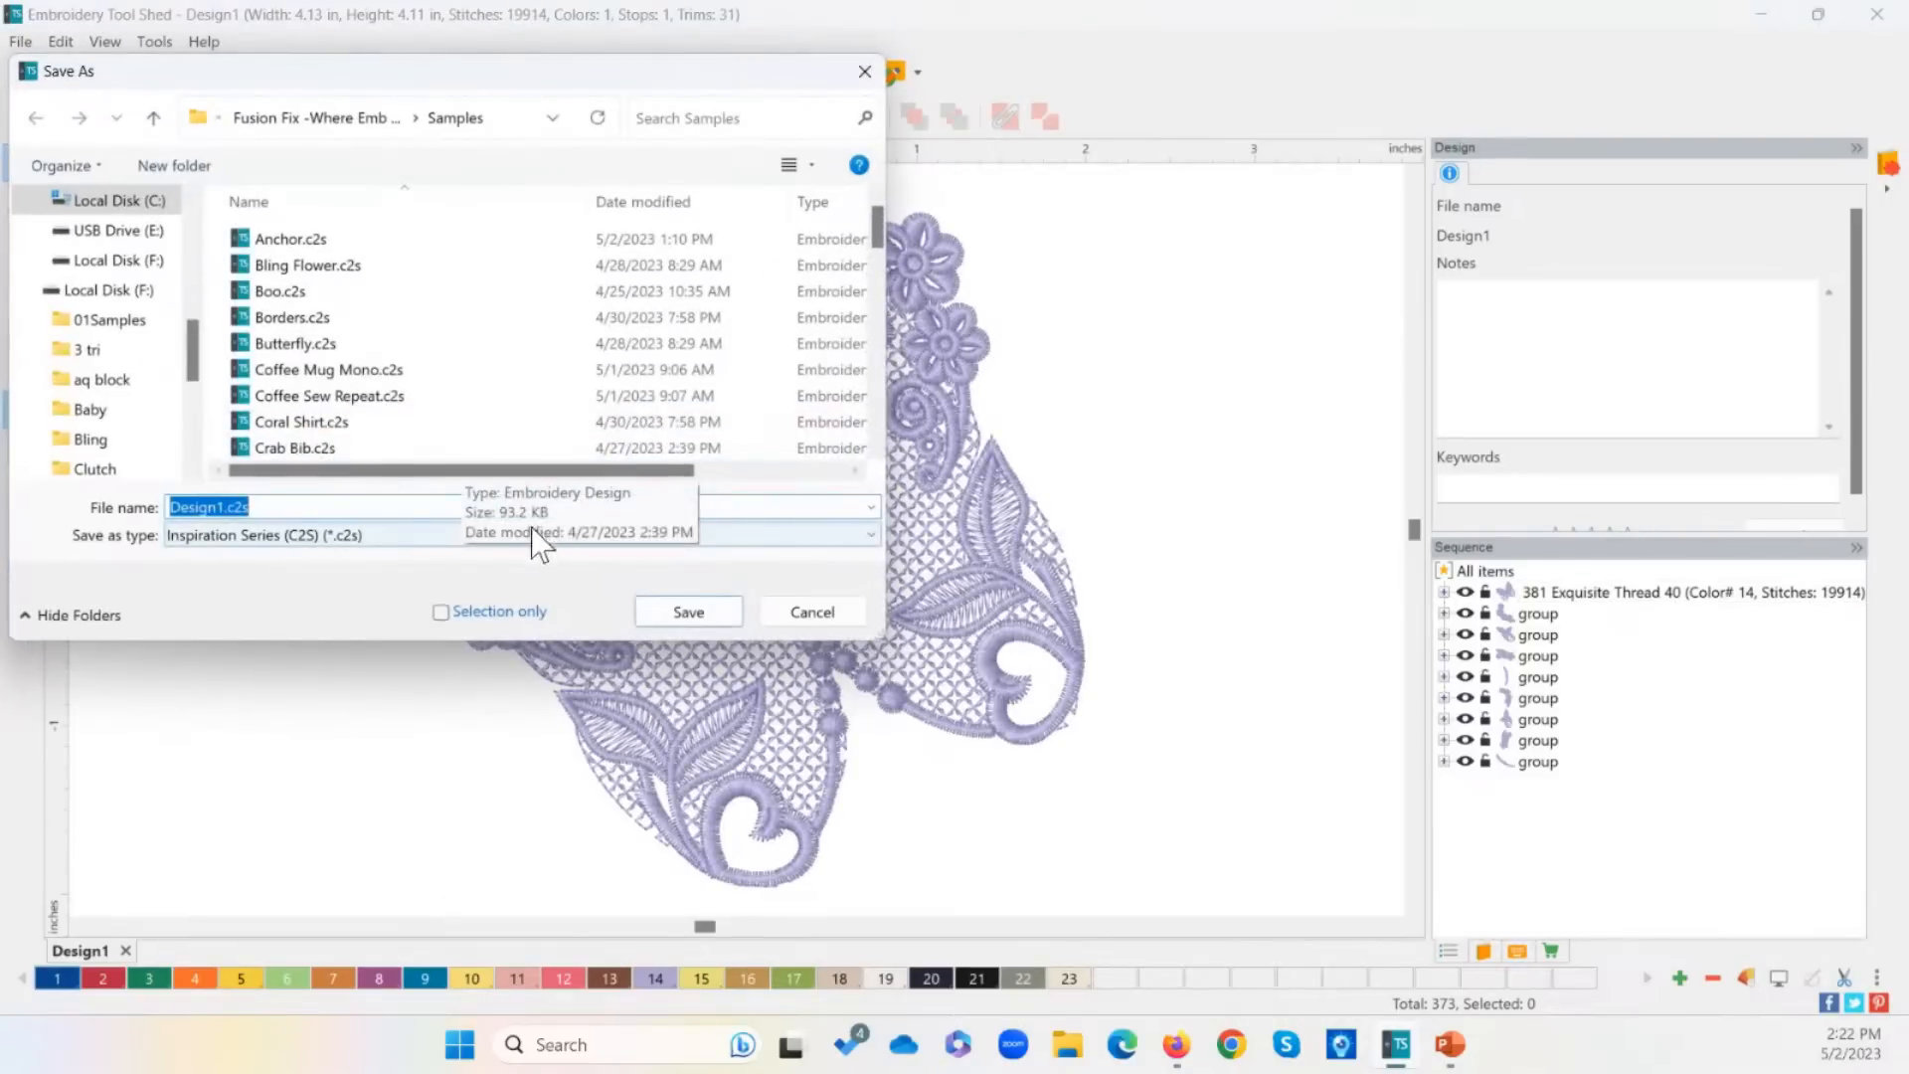
left_click(542, 535)
left_click_drag(871, 104, 858, 255)
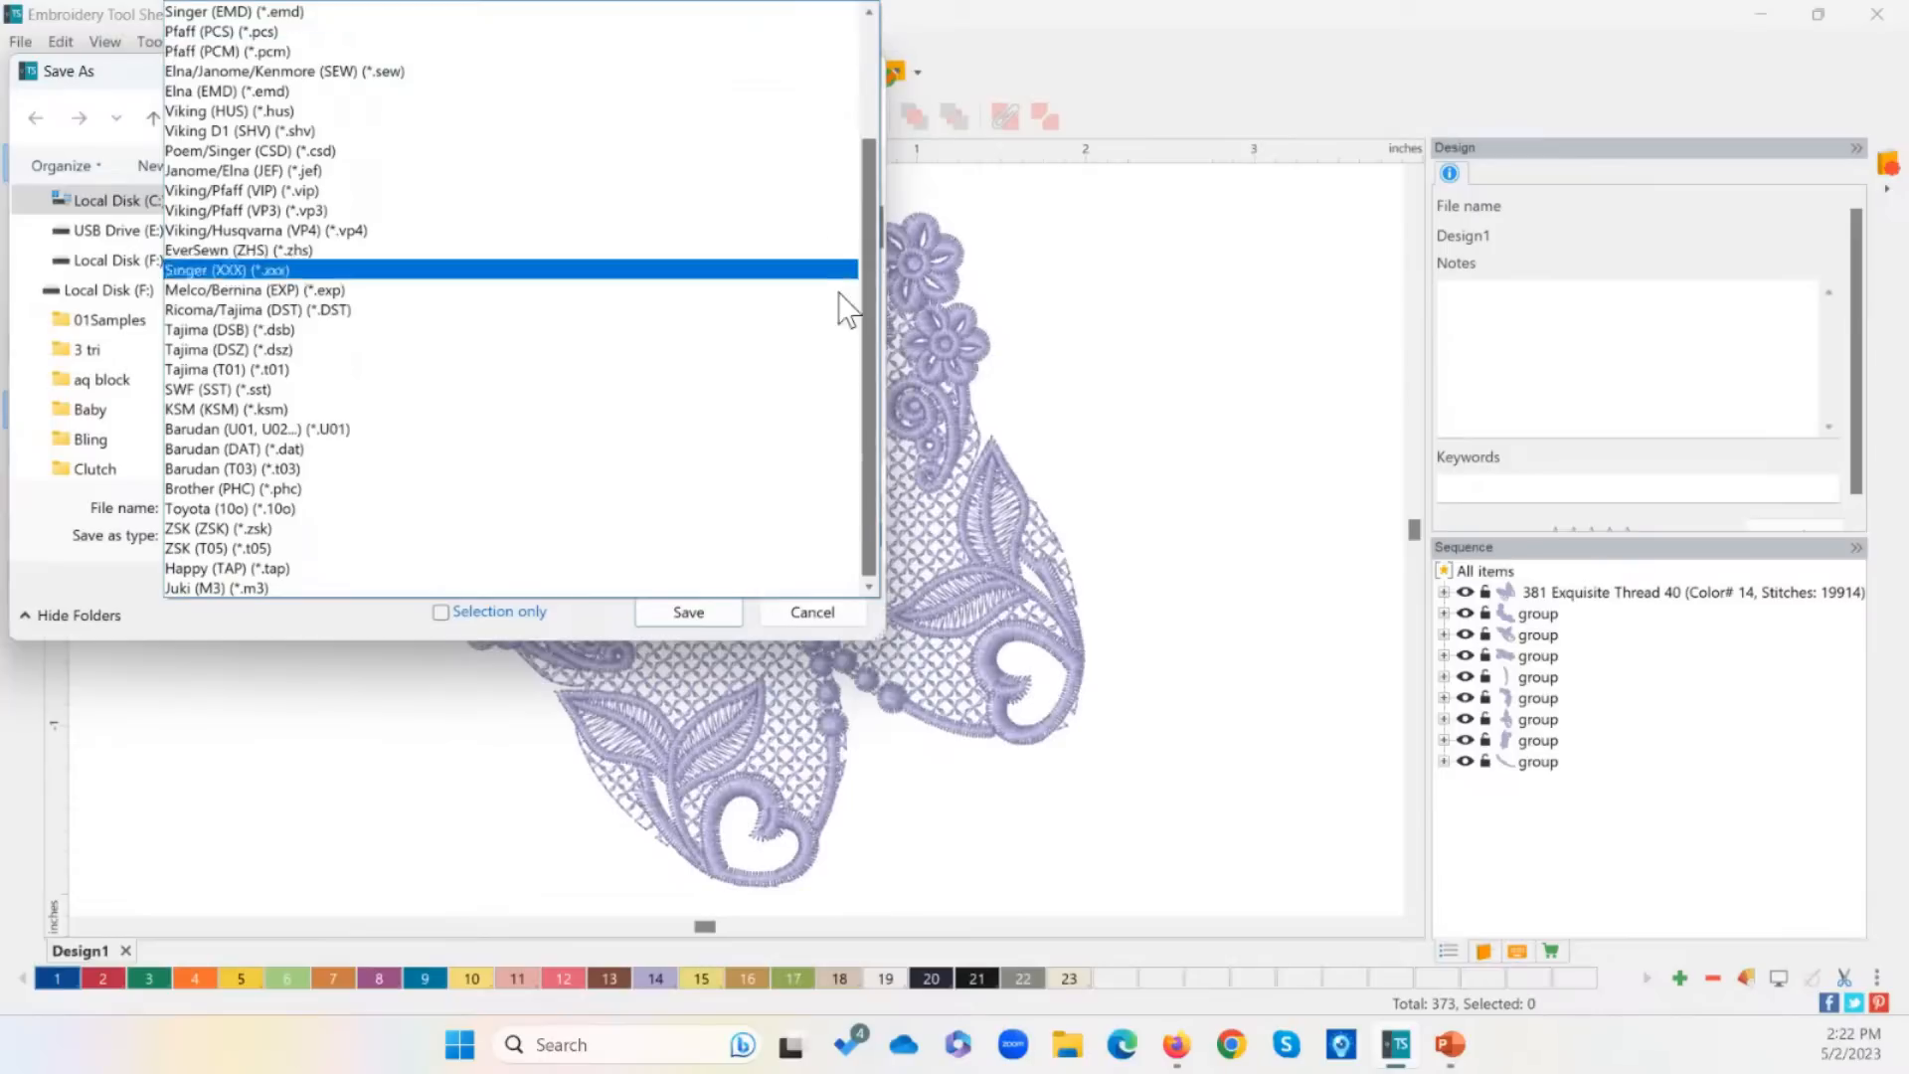
left_click(831, 608)
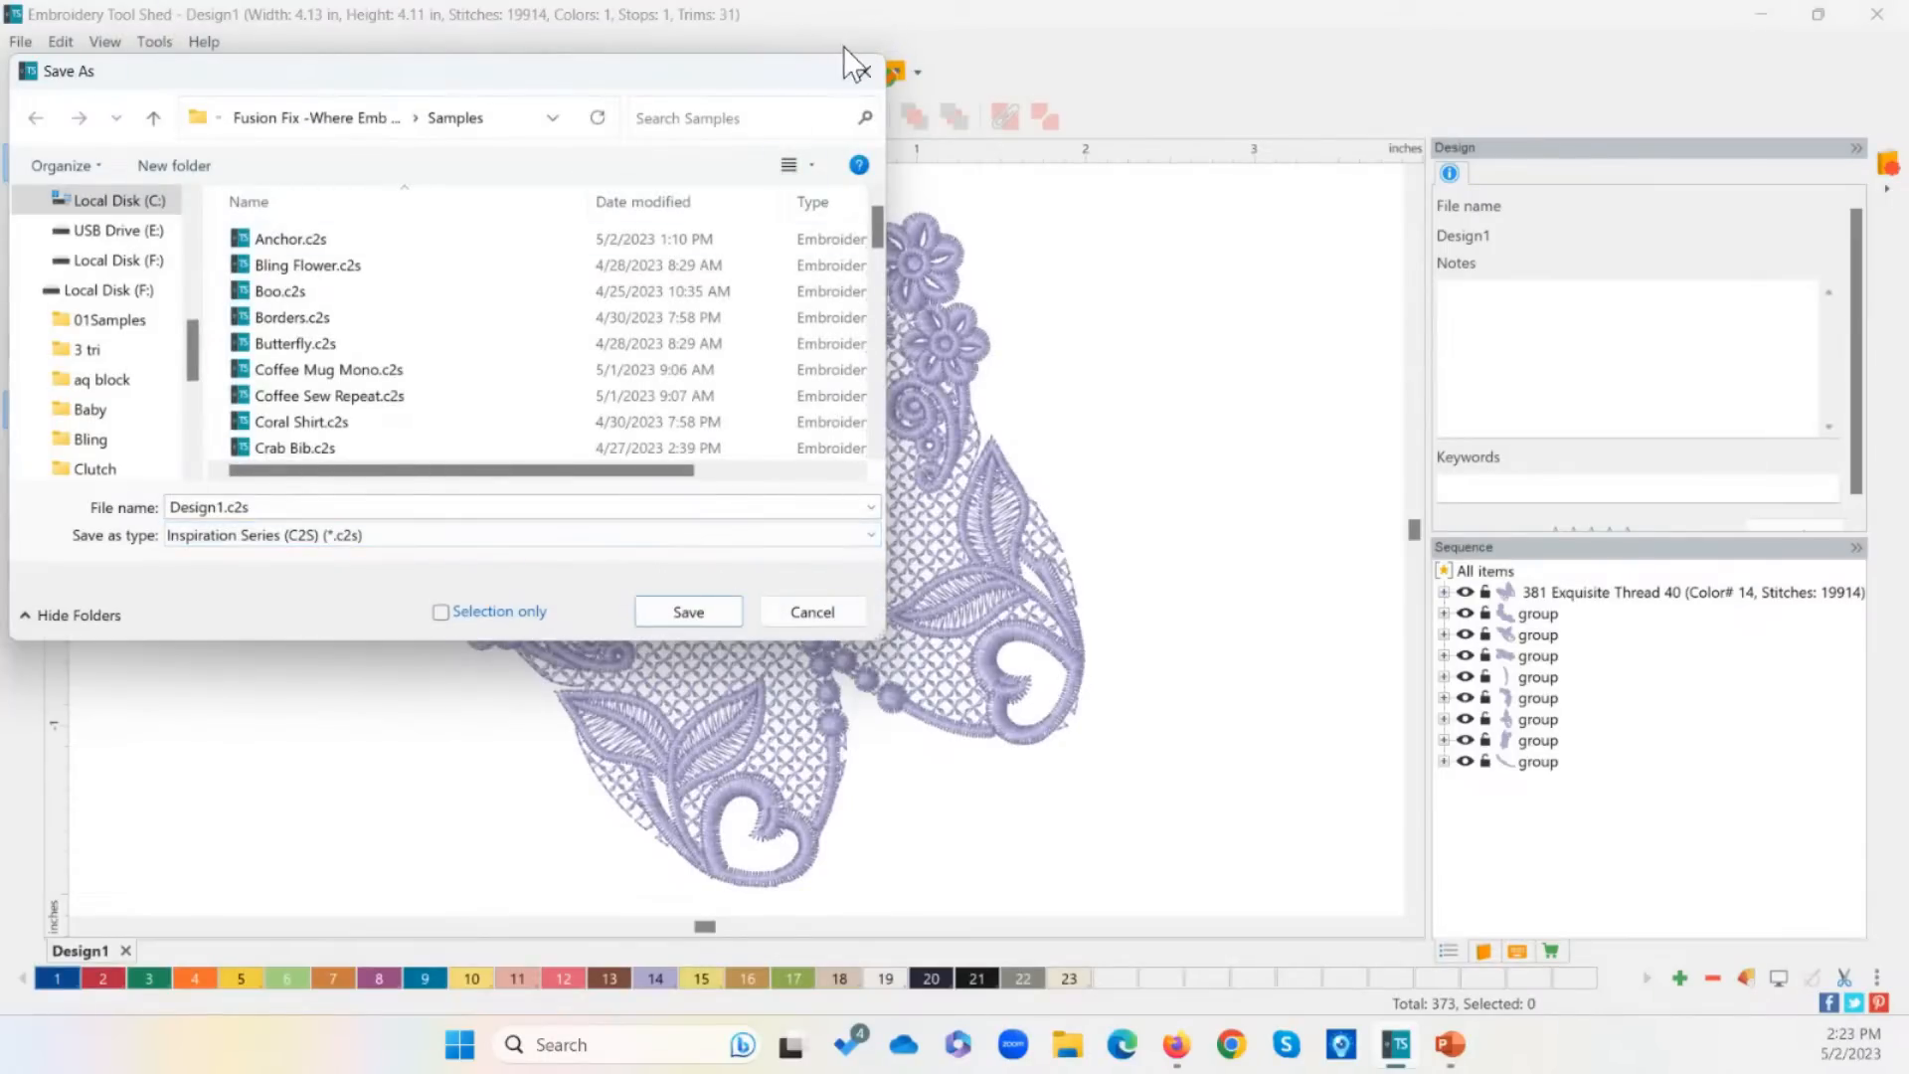
left_click(864, 71)
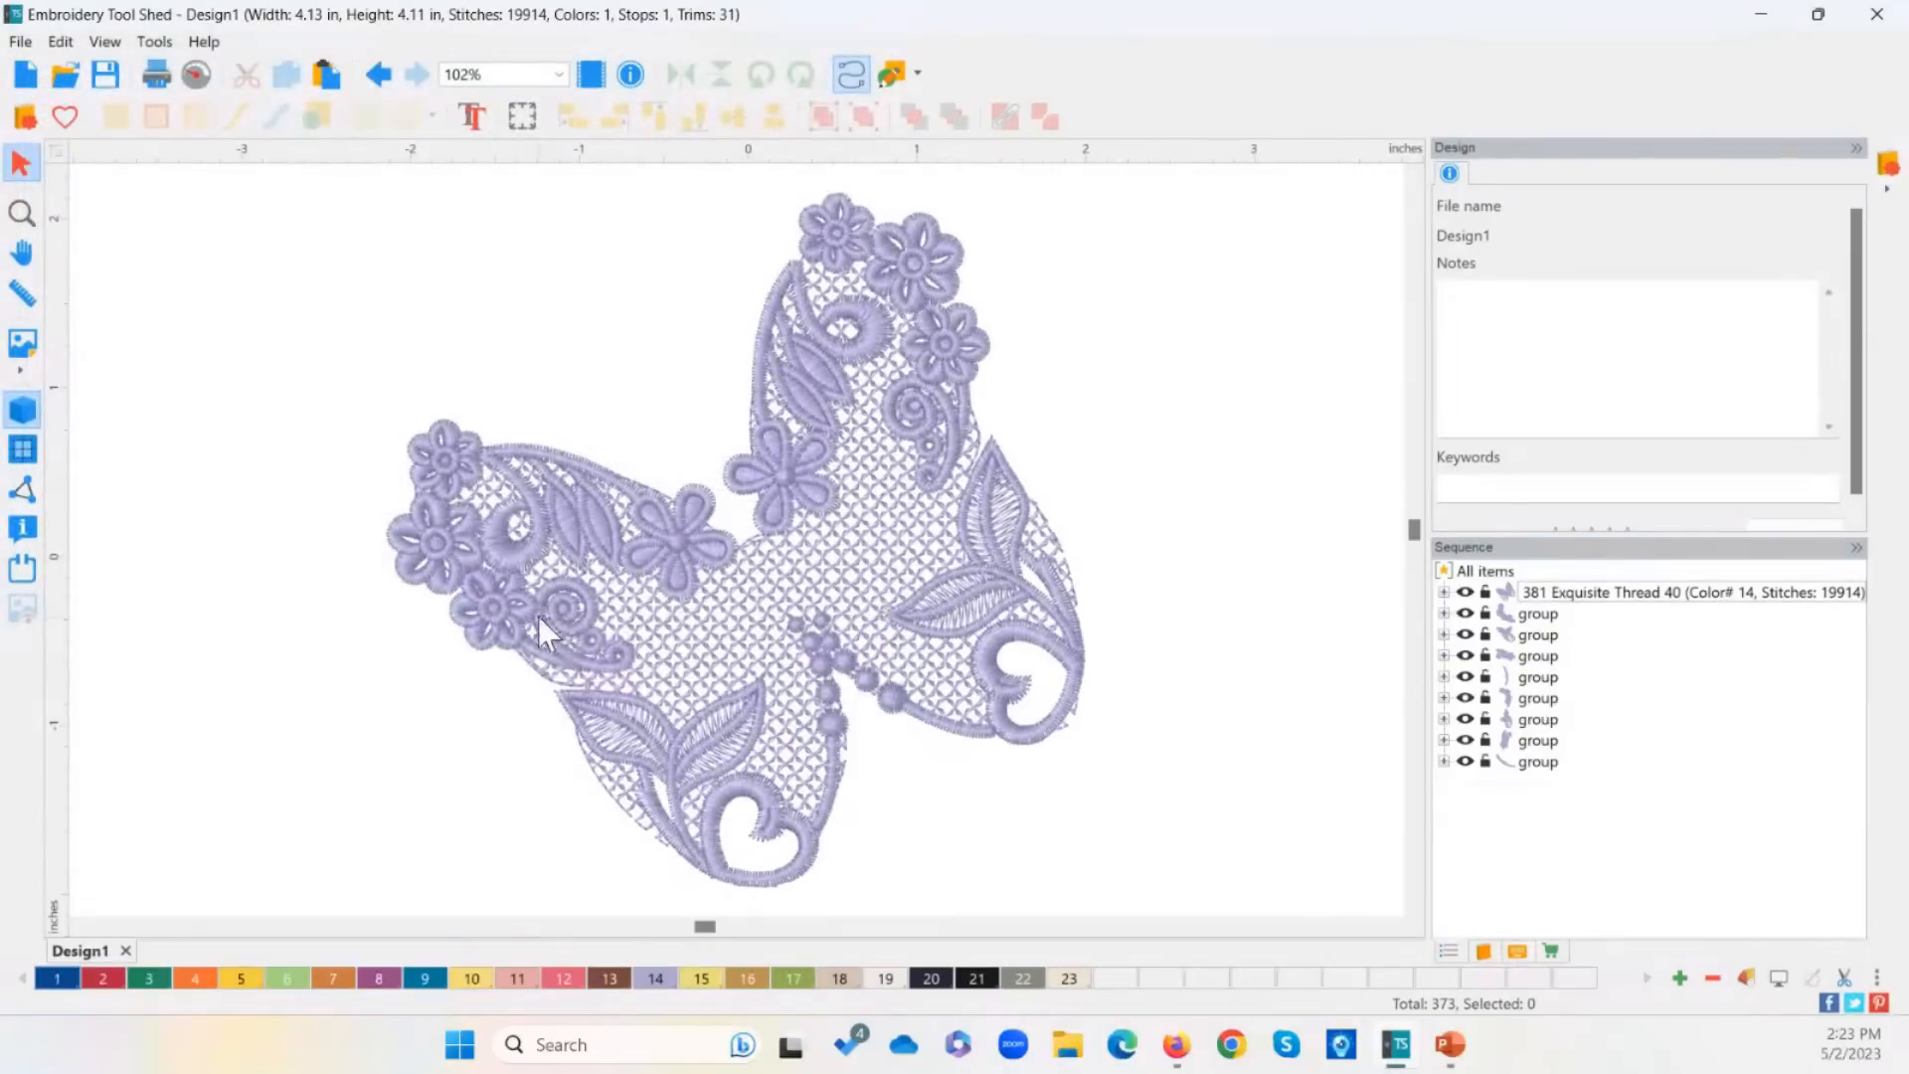
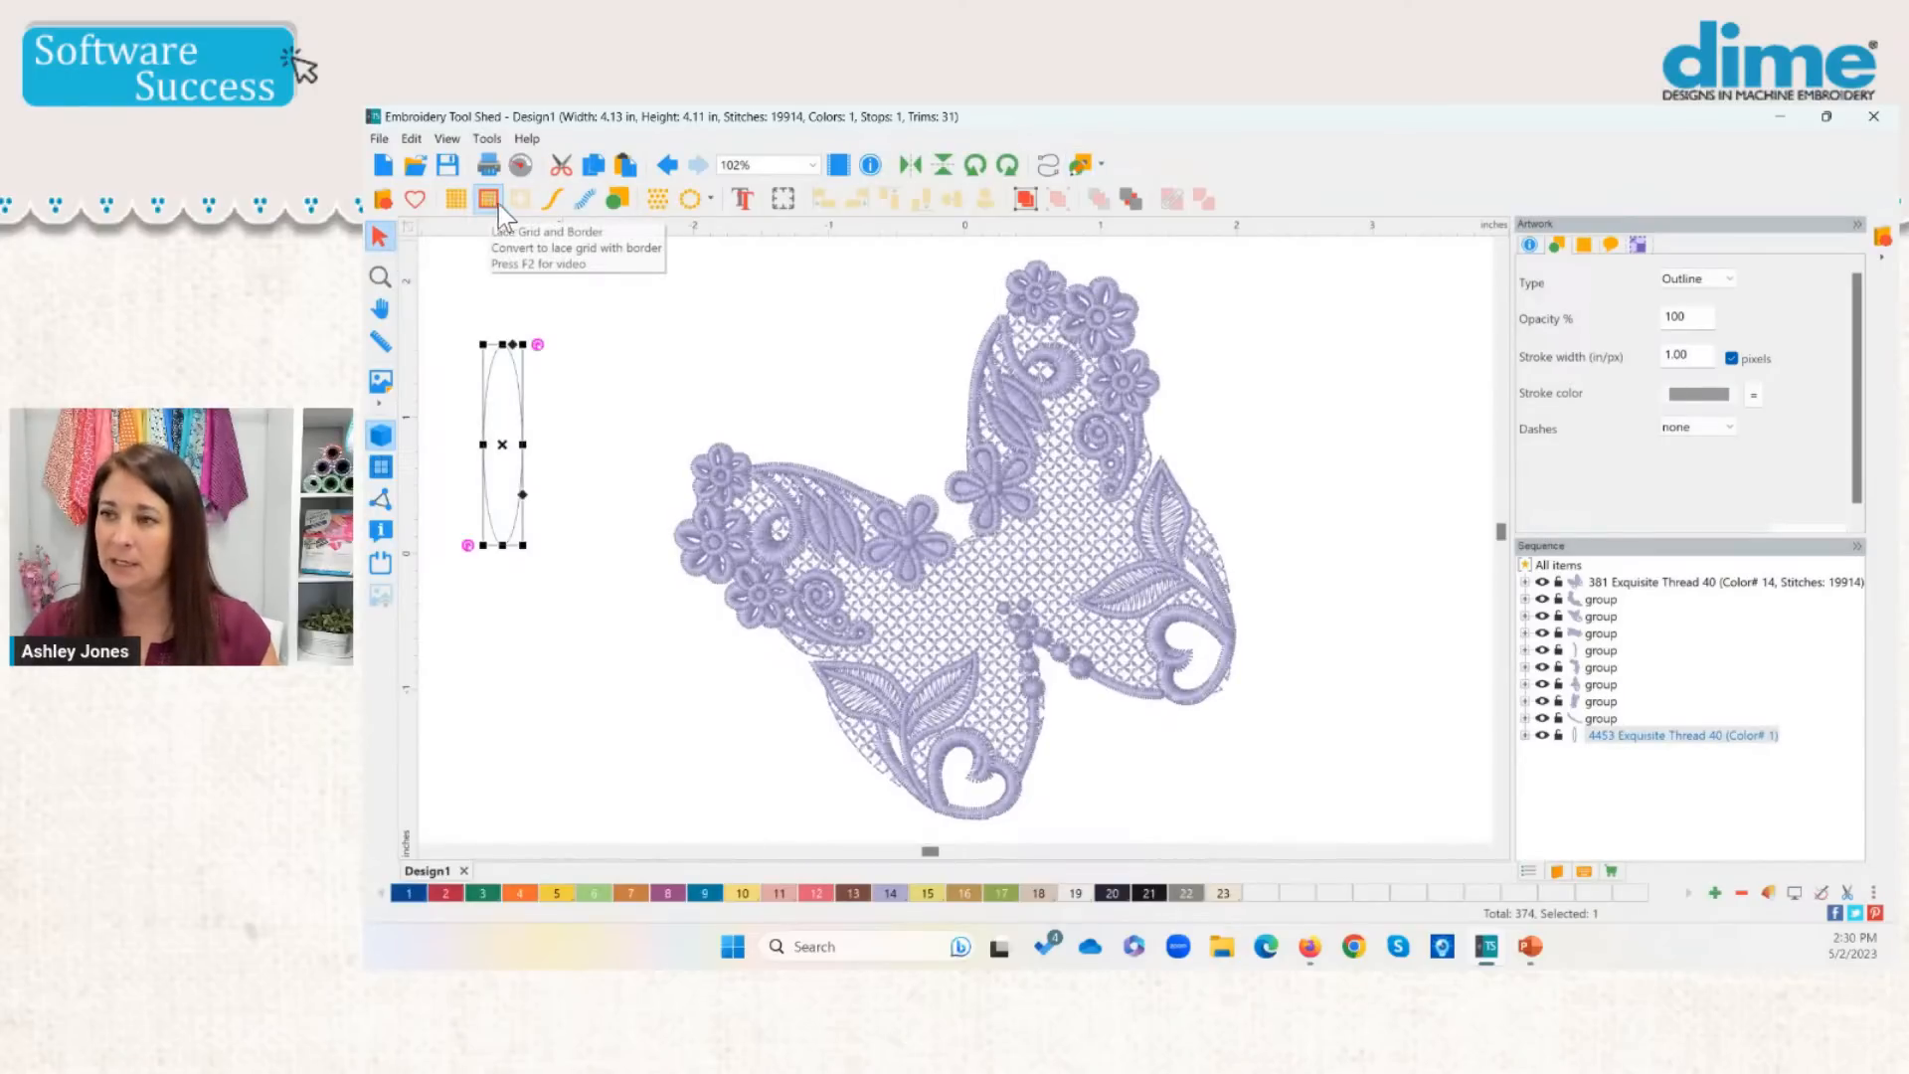
Step: Browse the Classic Lace collection in the design library without inserting a piece
left_click(416, 200)
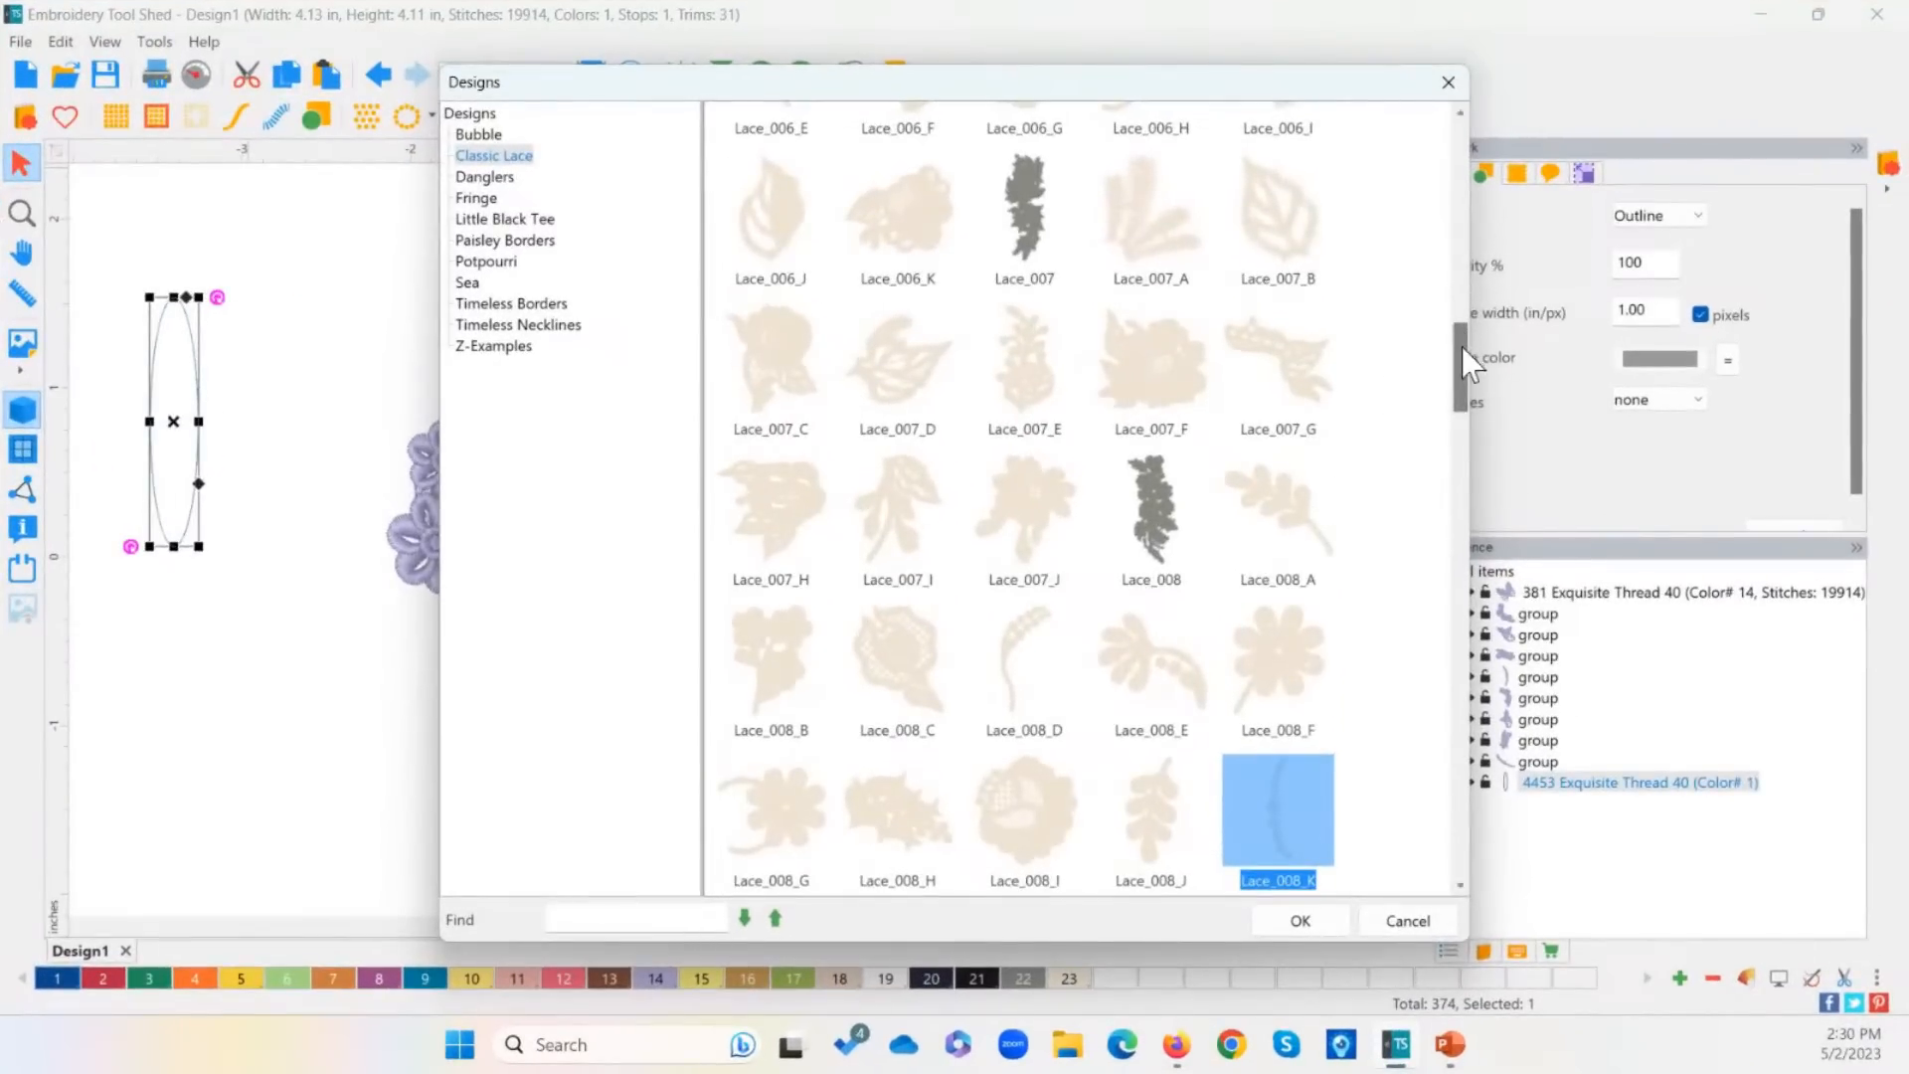
left_click_drag(1462, 348, 1431, 622)
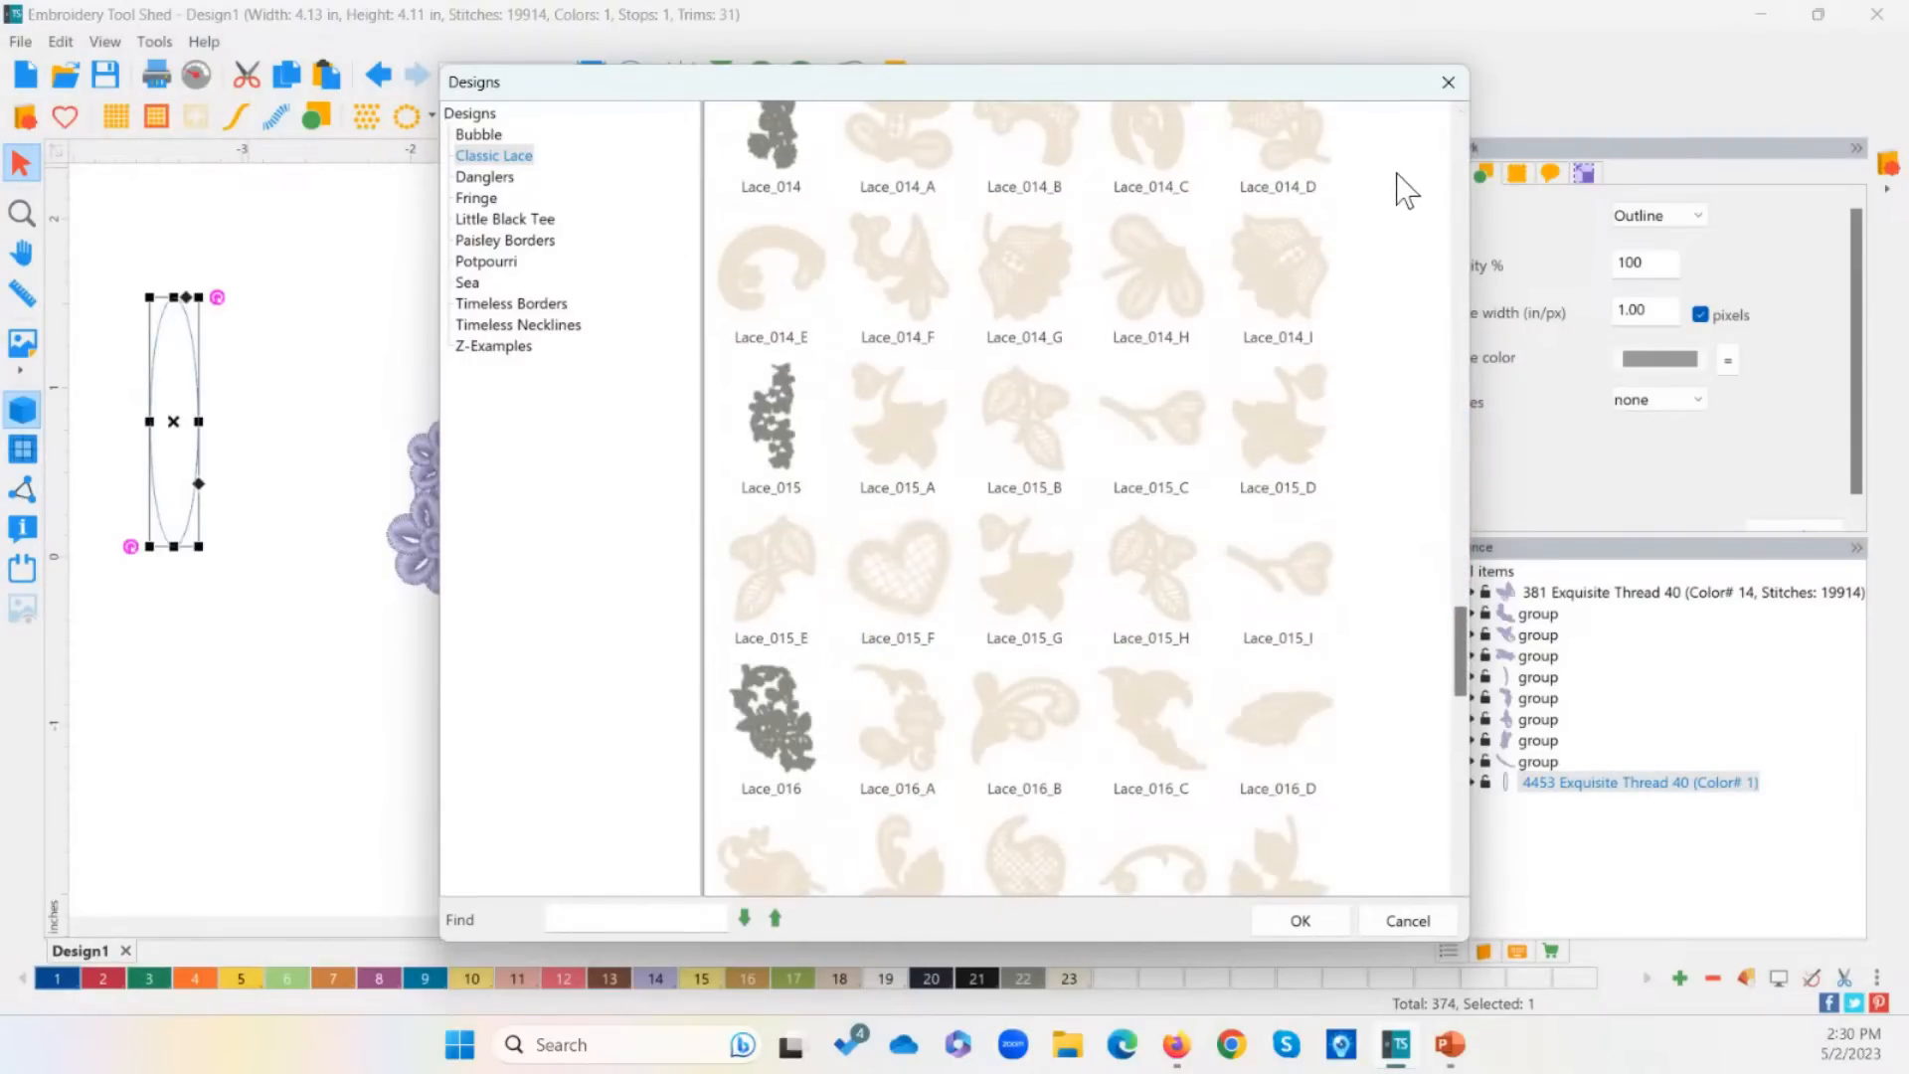
left_click(1447, 83)
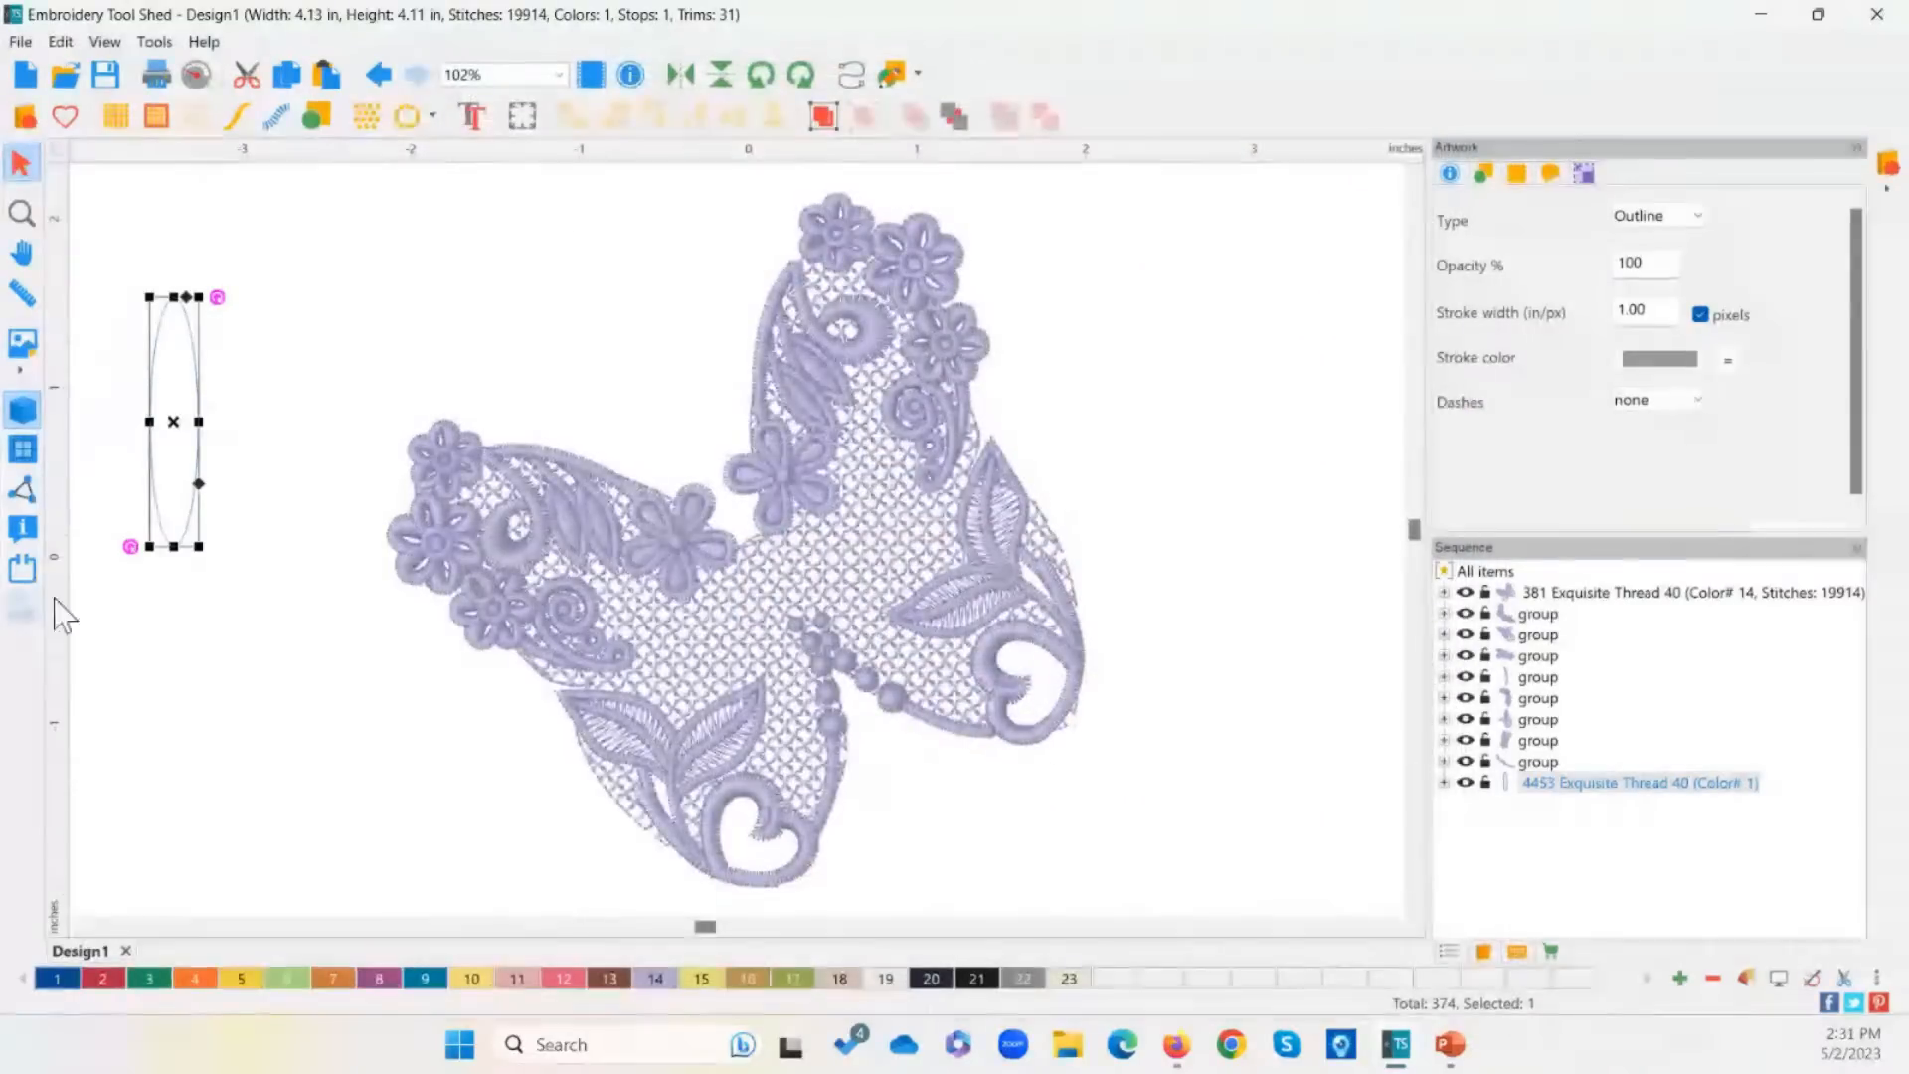
Step: Convert the narrow ellipse beside the butterfly to a lace grid and set its density to 2.50 mm
left_click(113, 117)
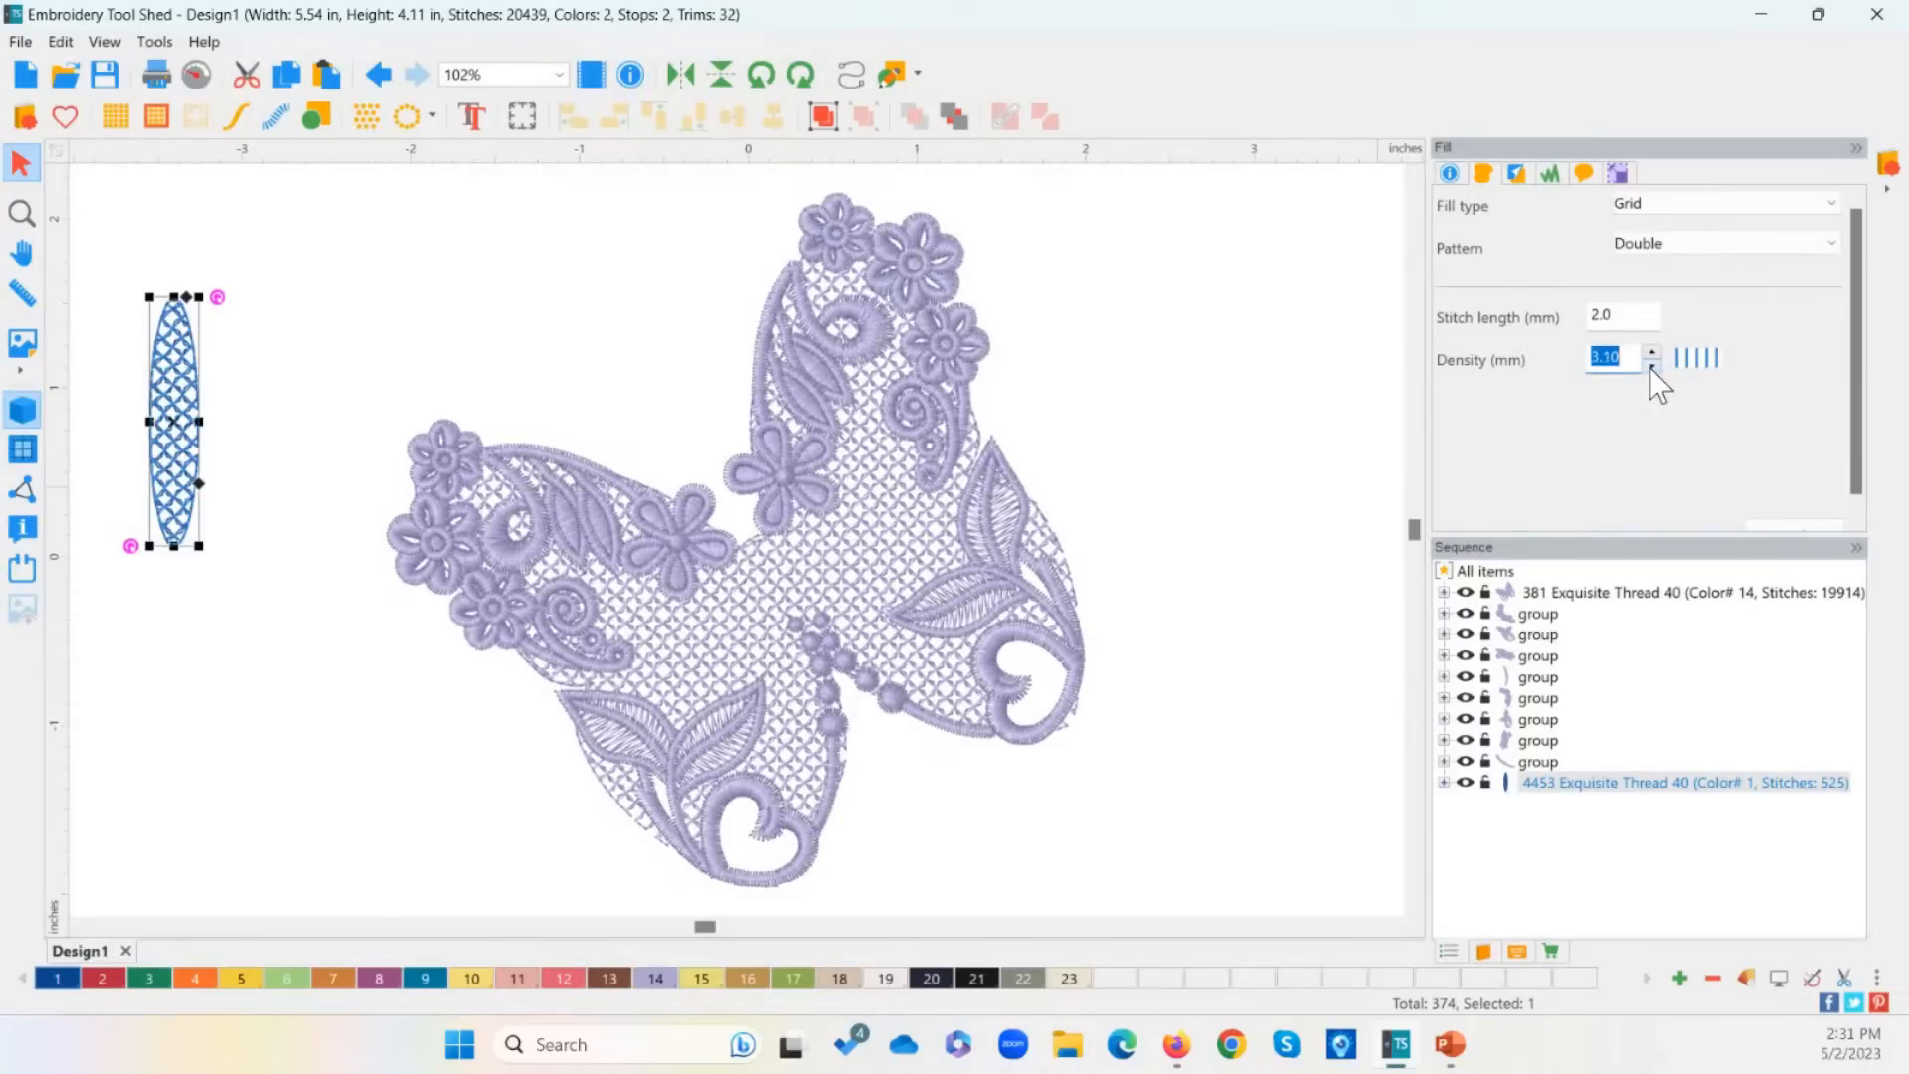
left_click(1651, 365)
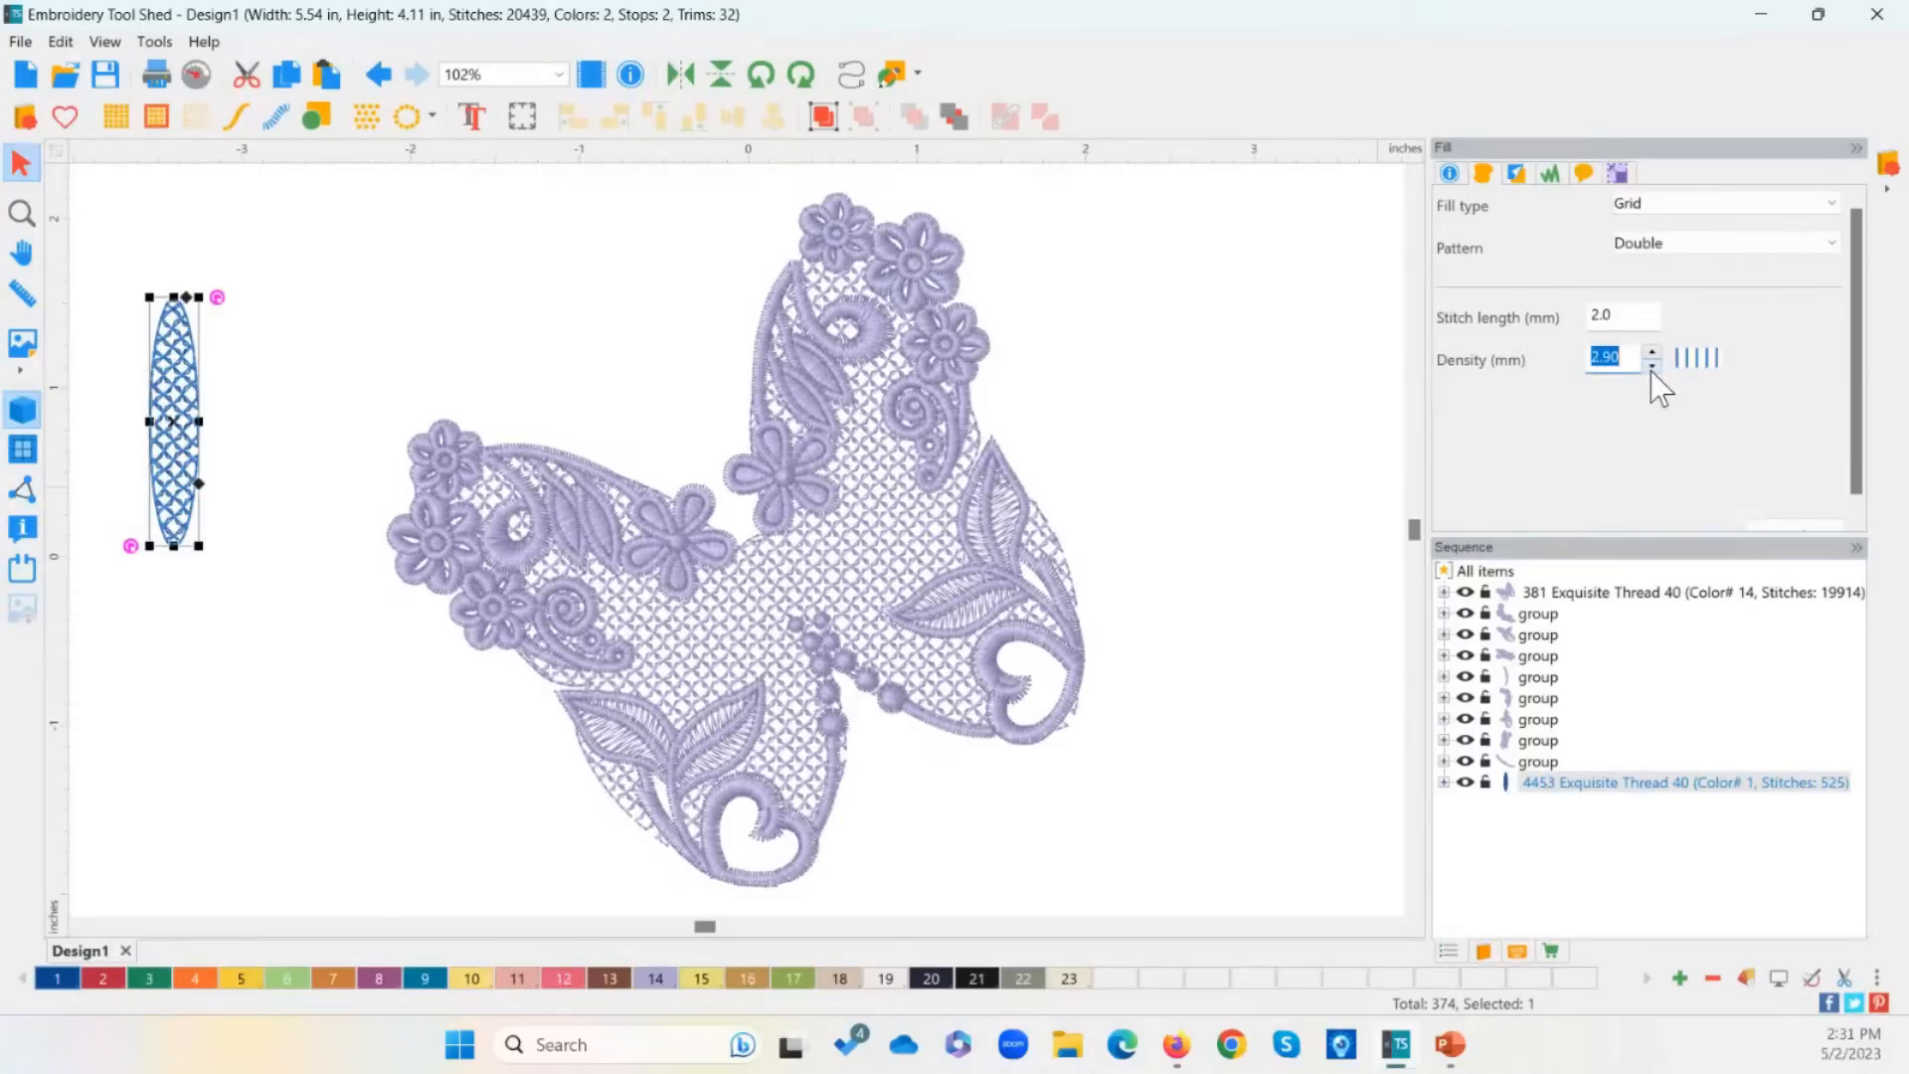
left_click(1761, 526)
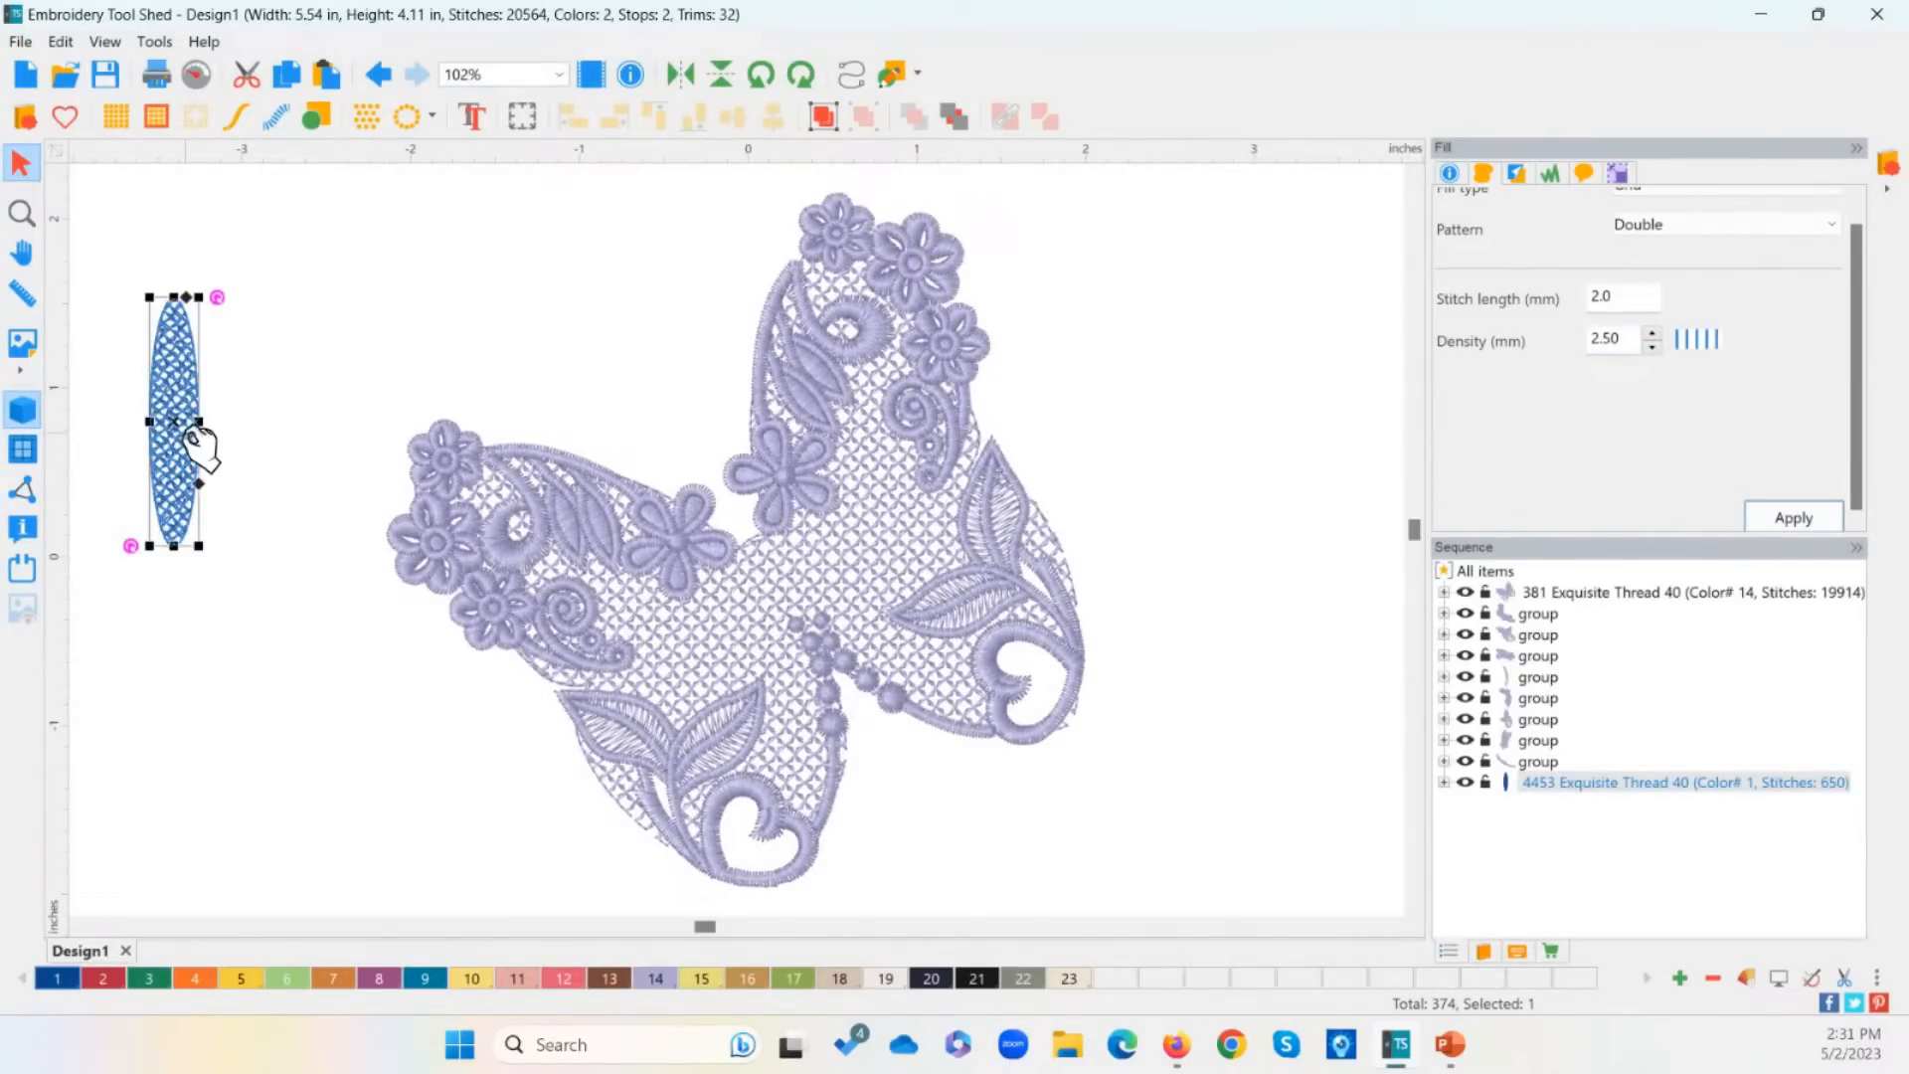
Step: Set the ellipse's grid density to 1.80 mm and recolor it with thread color 20
left_click(22, 213)
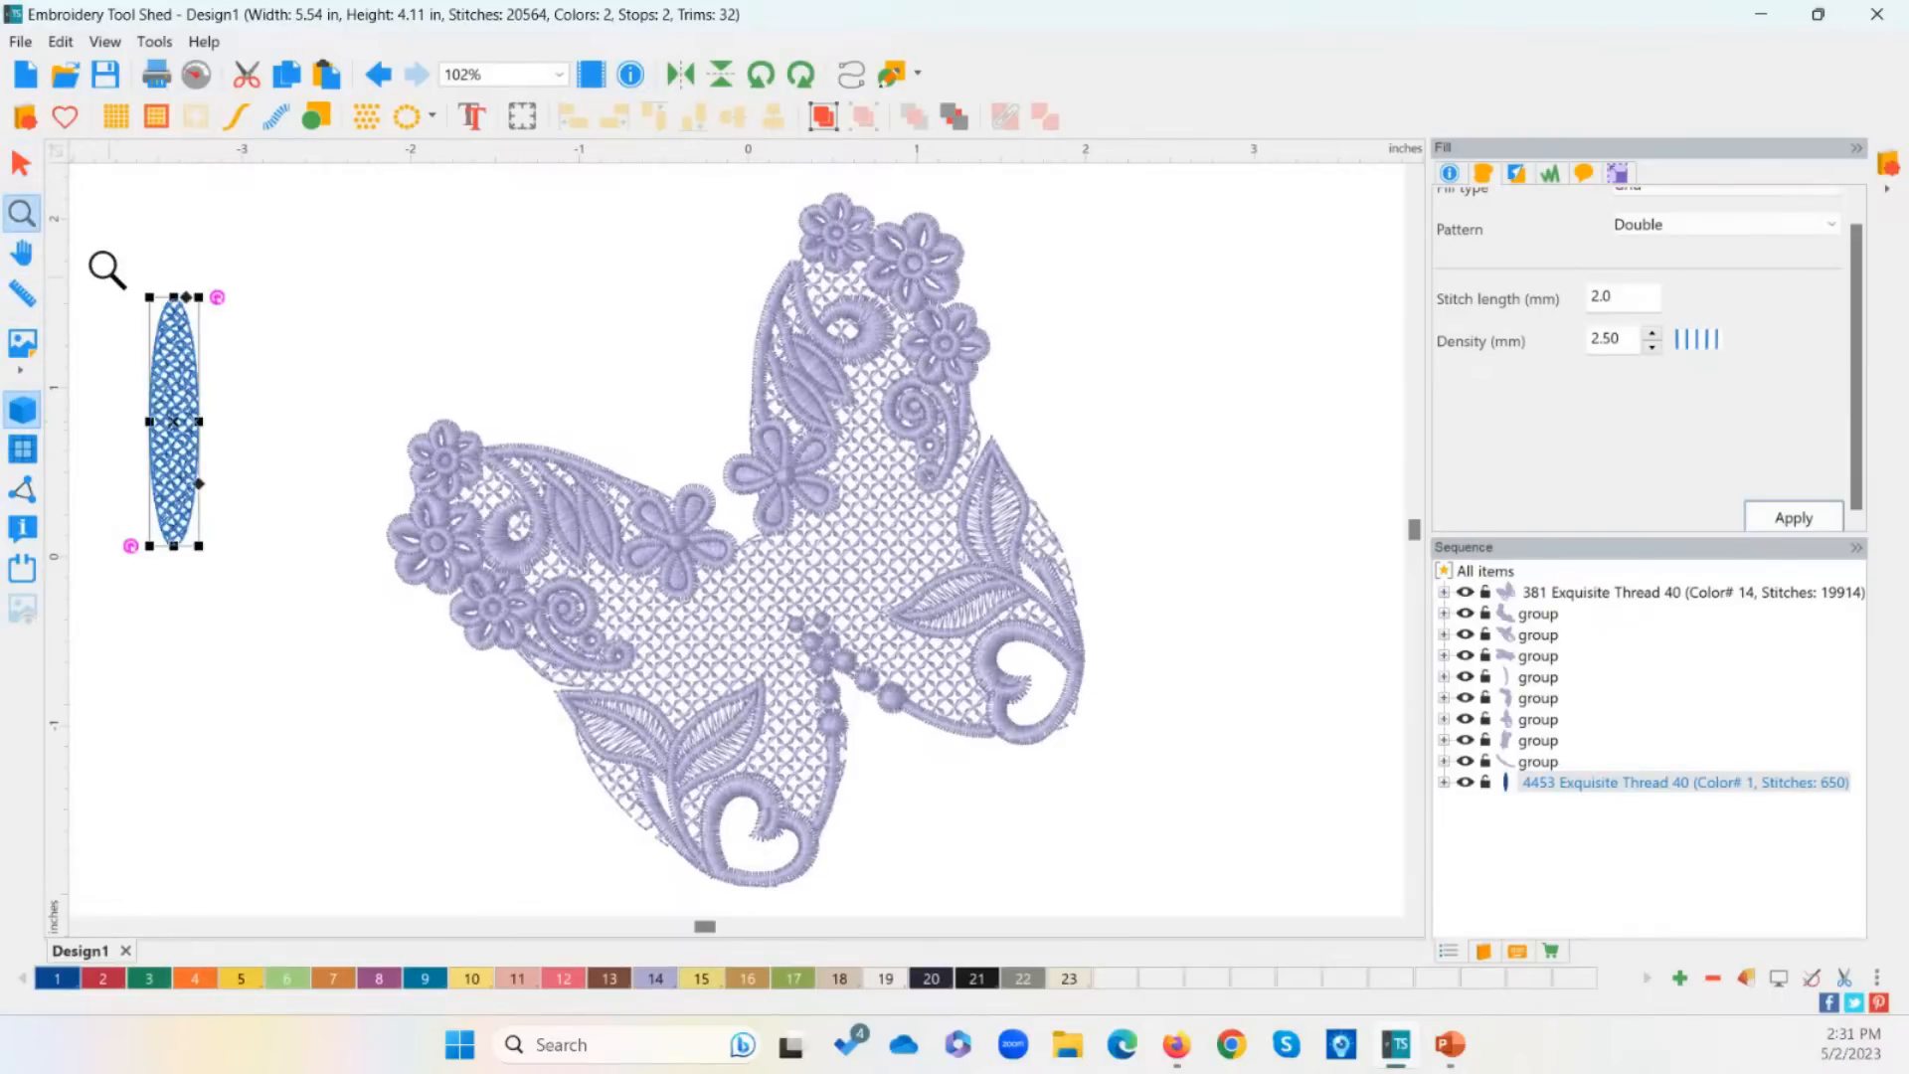
left_click_drag(106, 267, 234, 547)
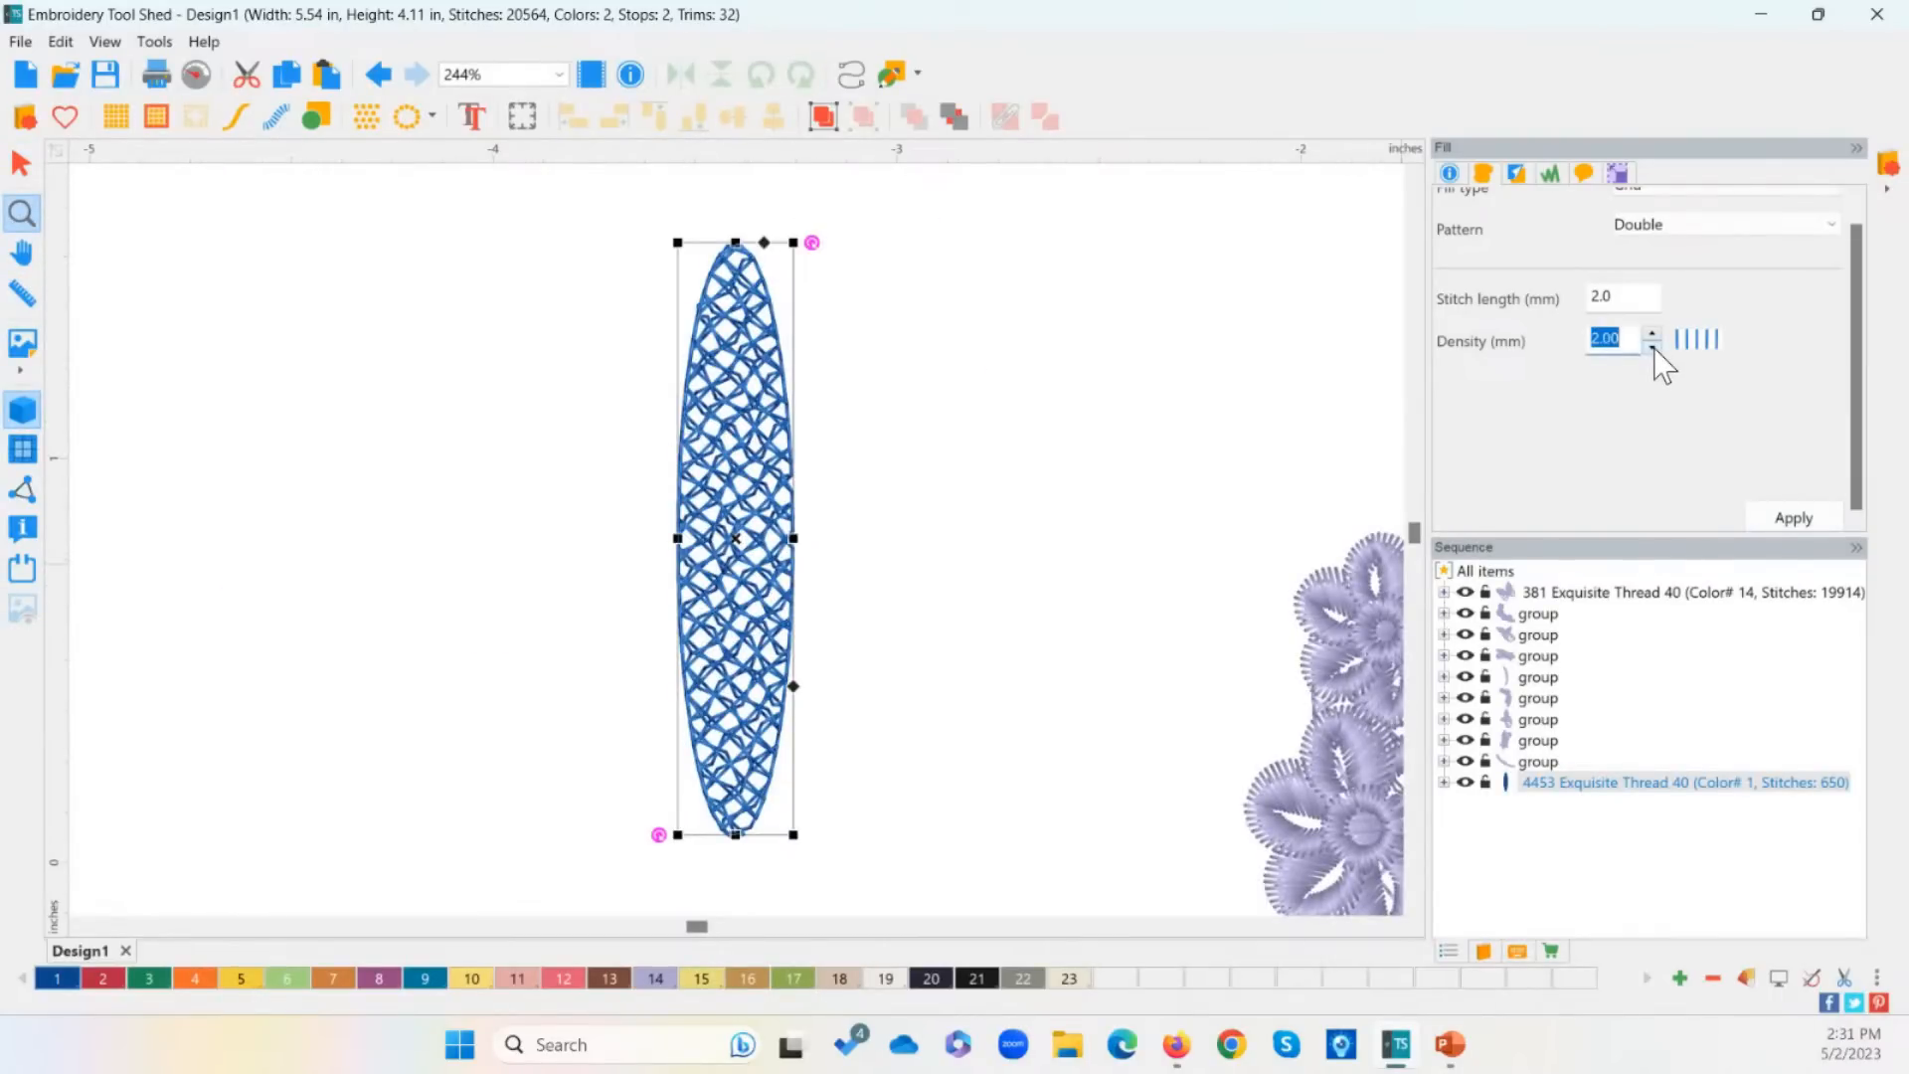
left_click(1787, 525)
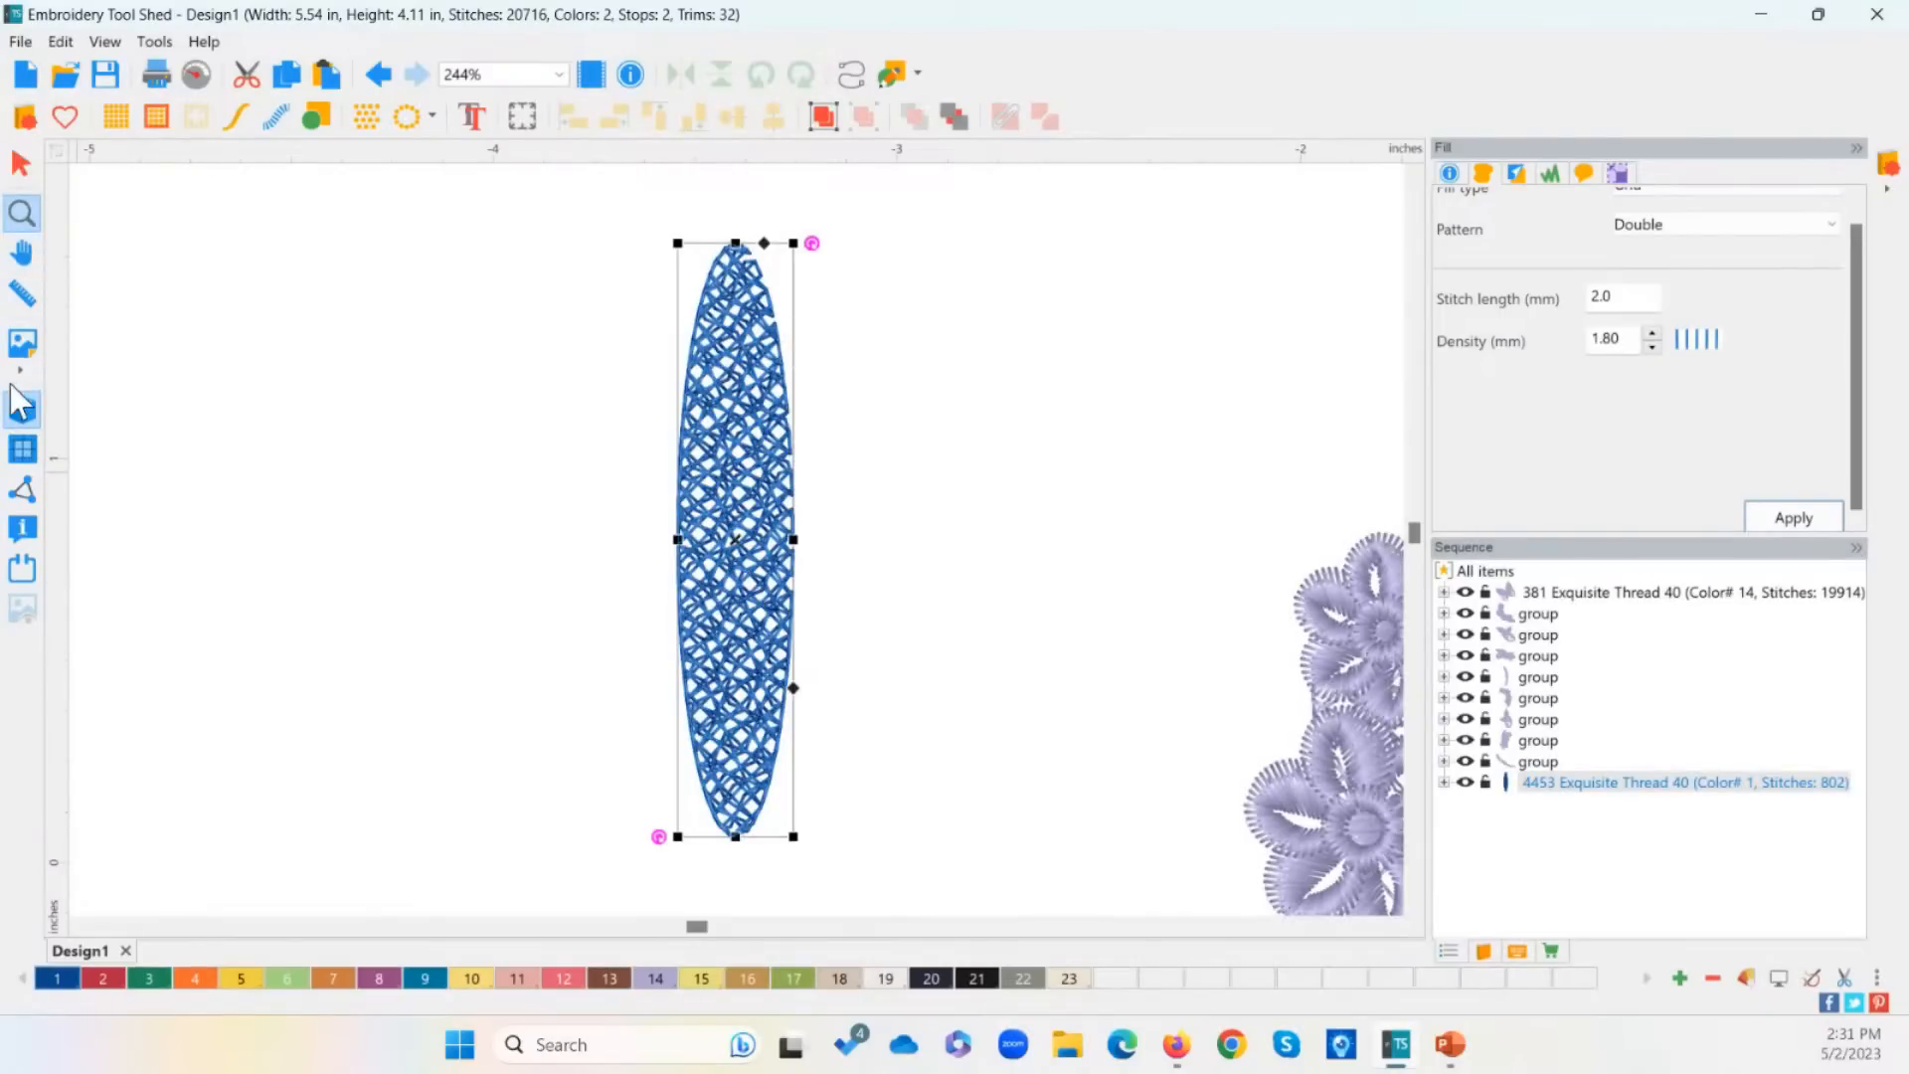
double_click(18, 213)
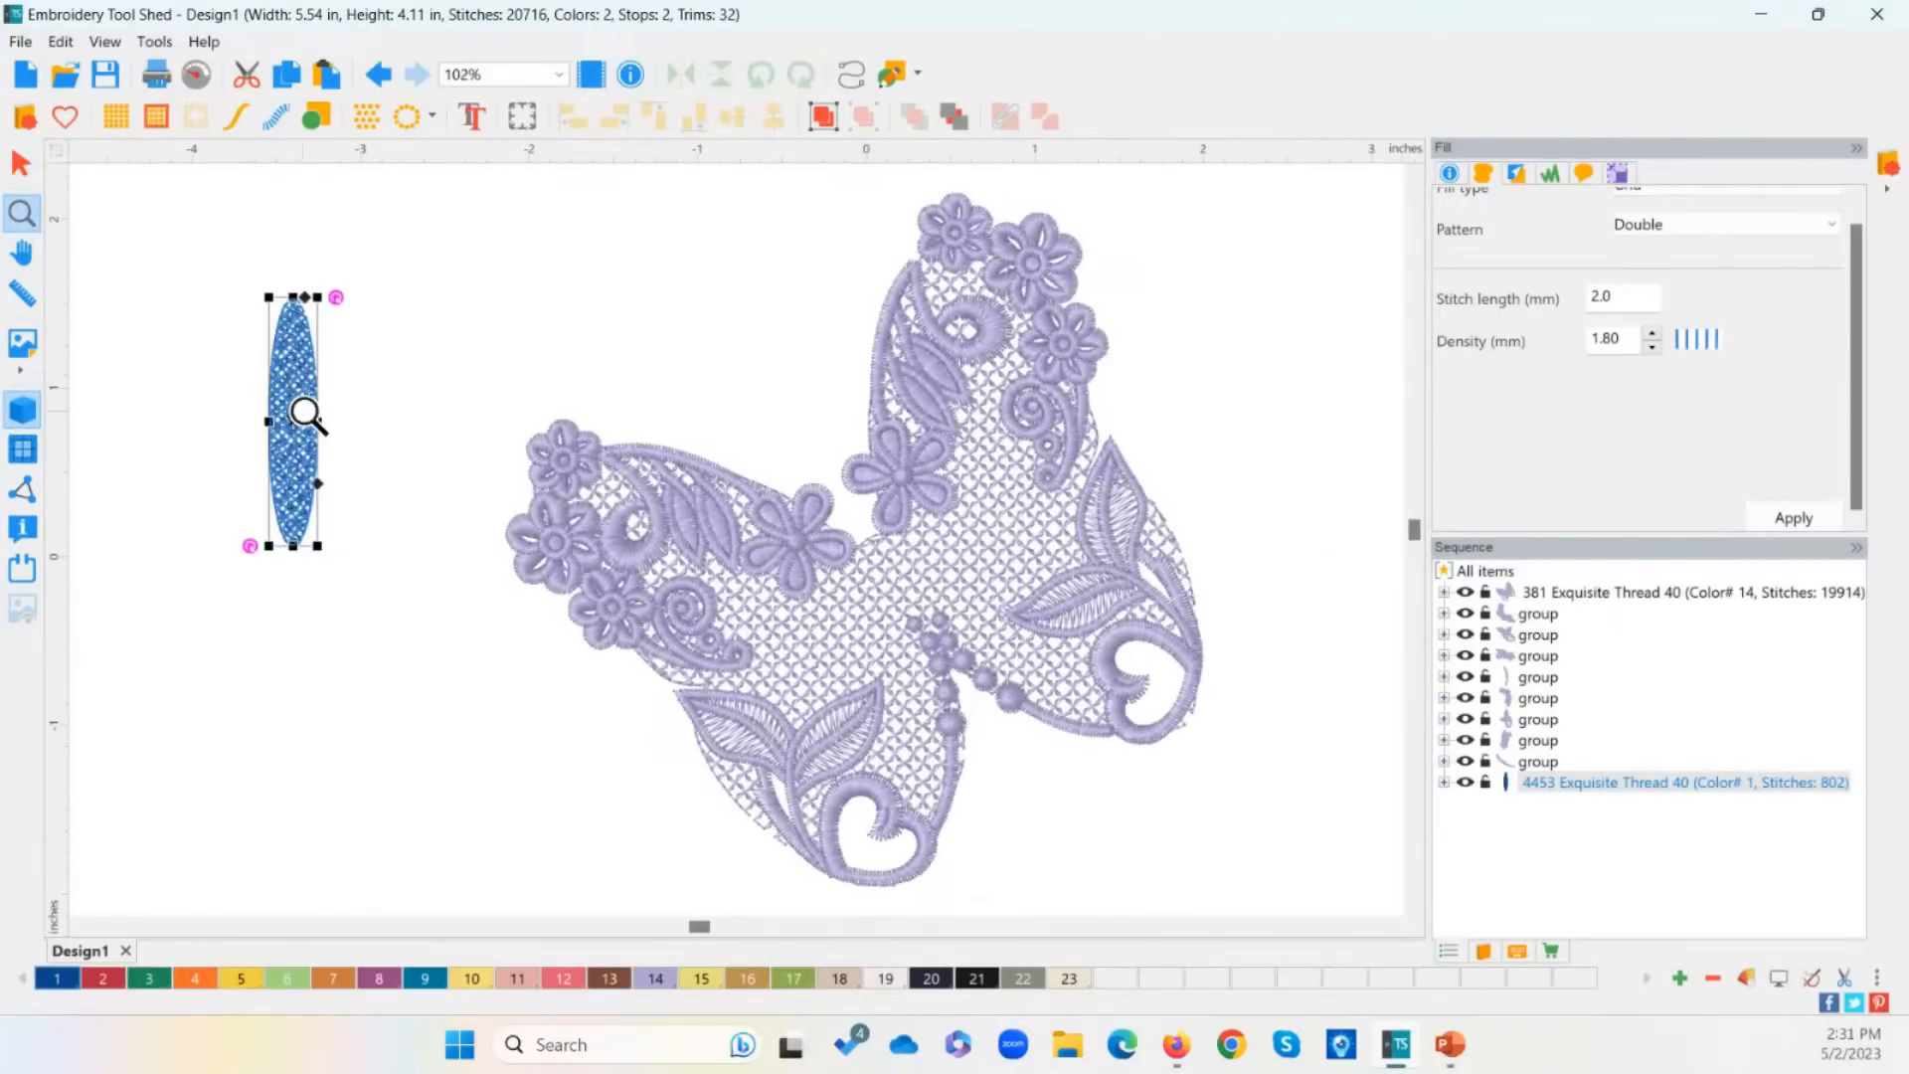
left_click(930, 979)
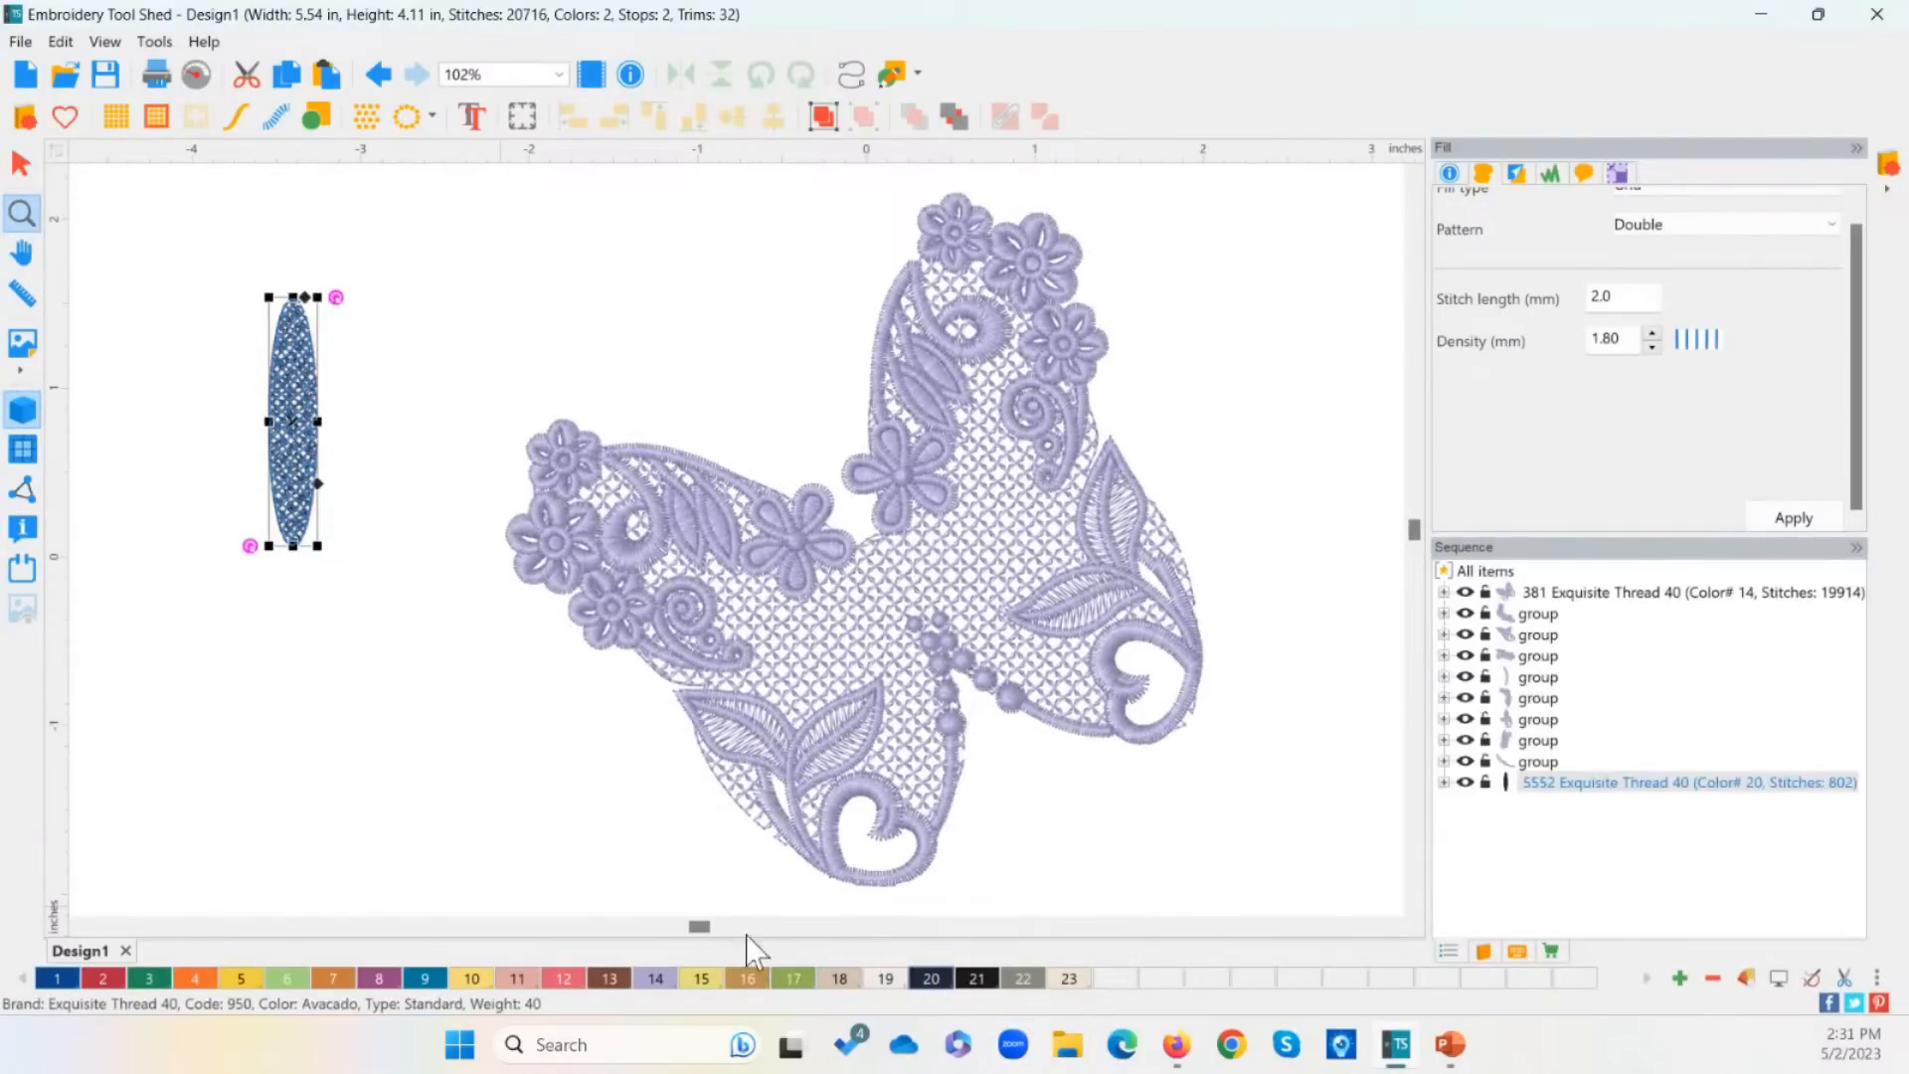
Step: Rotate the dark ellipse counterclockwise to follow the butterfly's axis and place it between the wings as the body
left_click(29, 163)
left_click_drag(333, 293, 219, 249)
left_click_drag(296, 426, 895, 615)
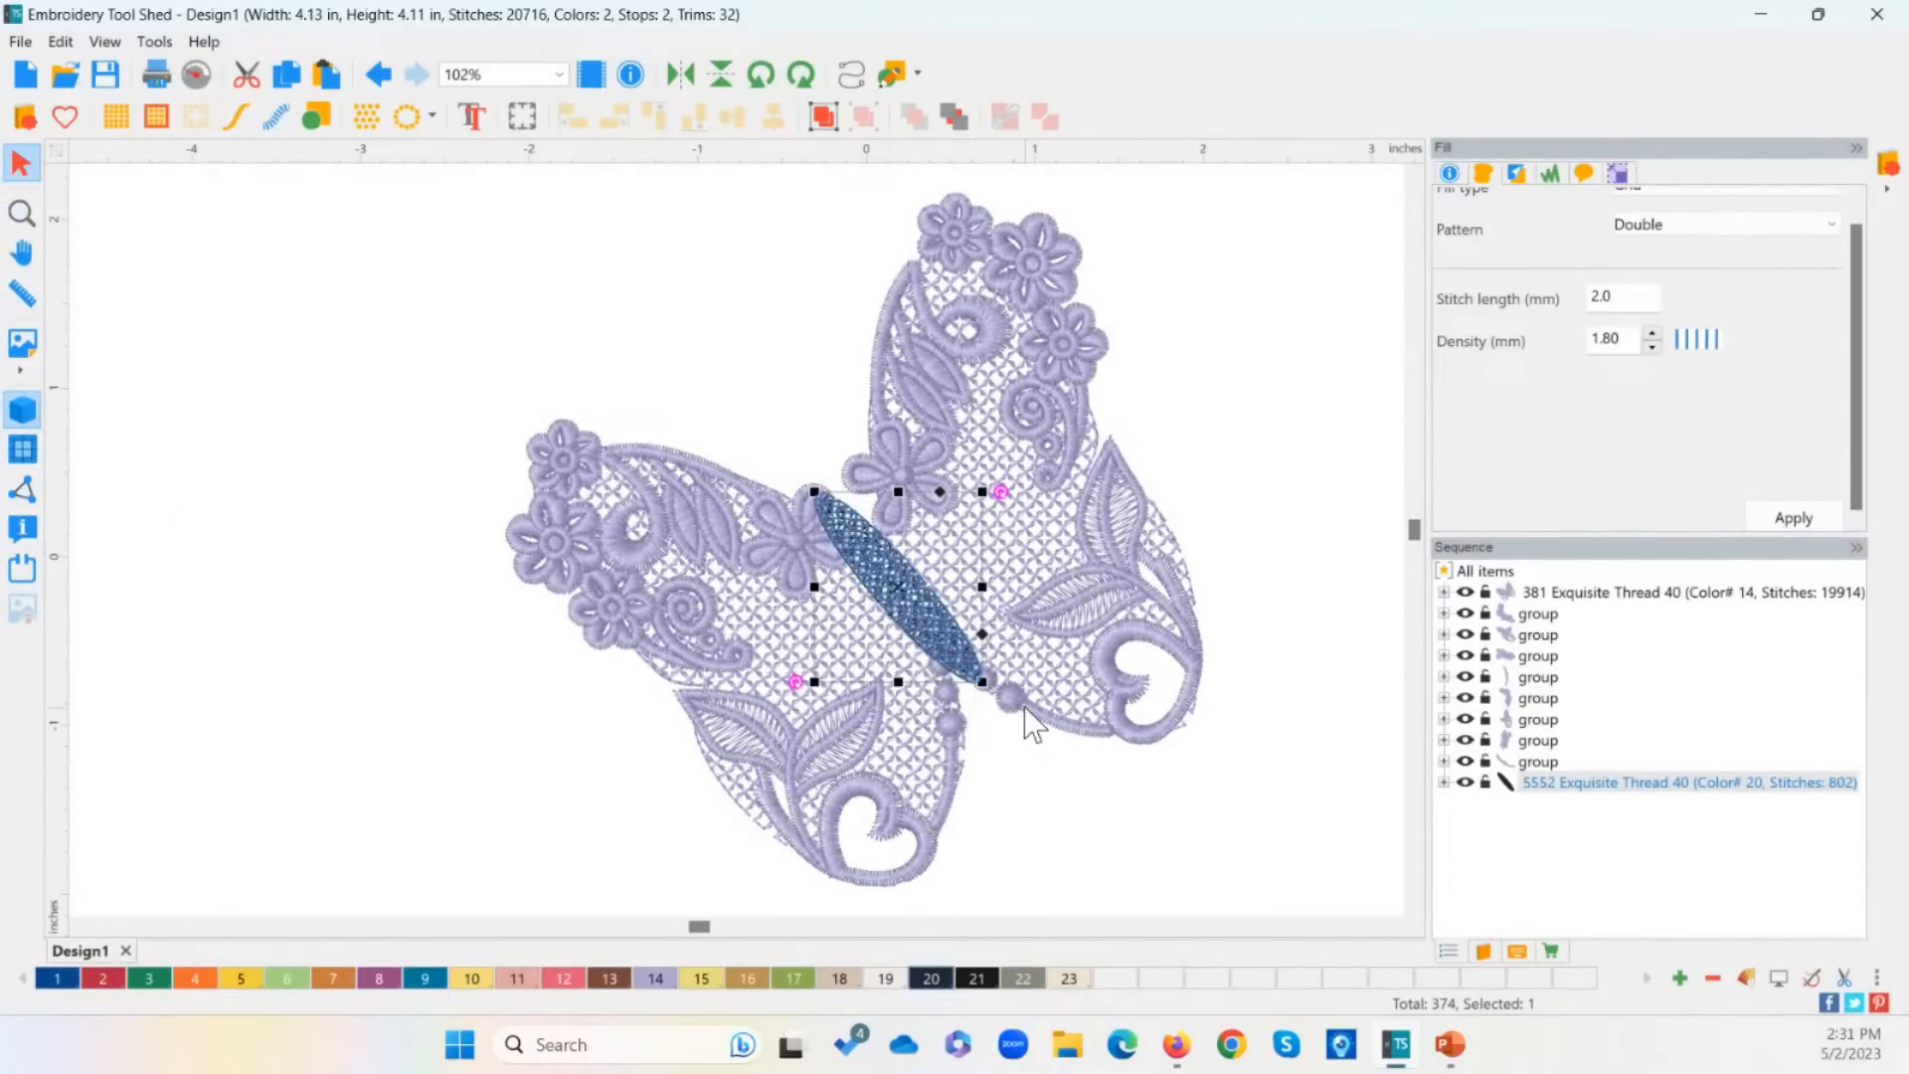
Step: Move both beaded antenna pieces from the lower wing edges to the head end, joining their bases above the body
left_click(1028, 723)
left_click_drag(1032, 725, 745, 425)
left_click(969, 778)
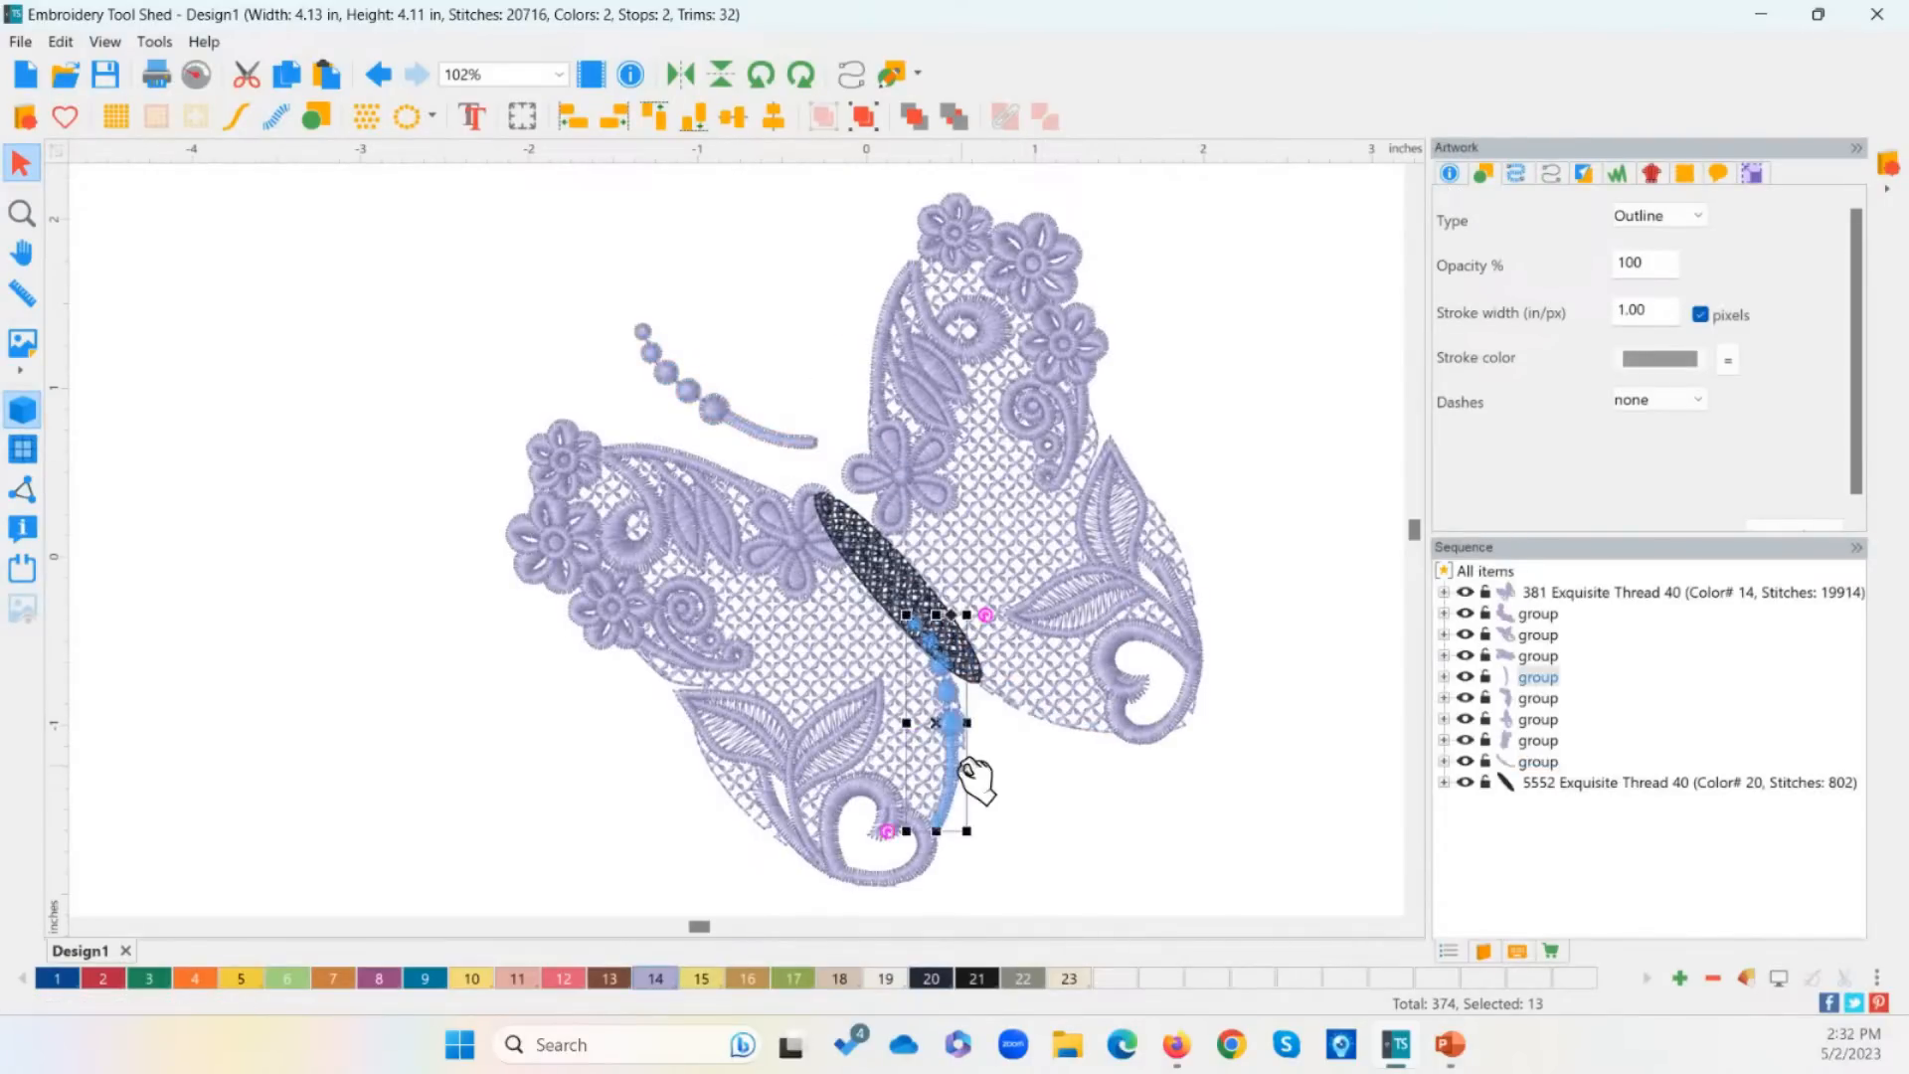
left_click_drag(970, 778, 841, 397)
Step: Shift the dark body slightly toward the tail end and adjust its rotation slightly clockwise between the wings
left_click(924, 617)
left_click_drag(924, 616, 943, 641)
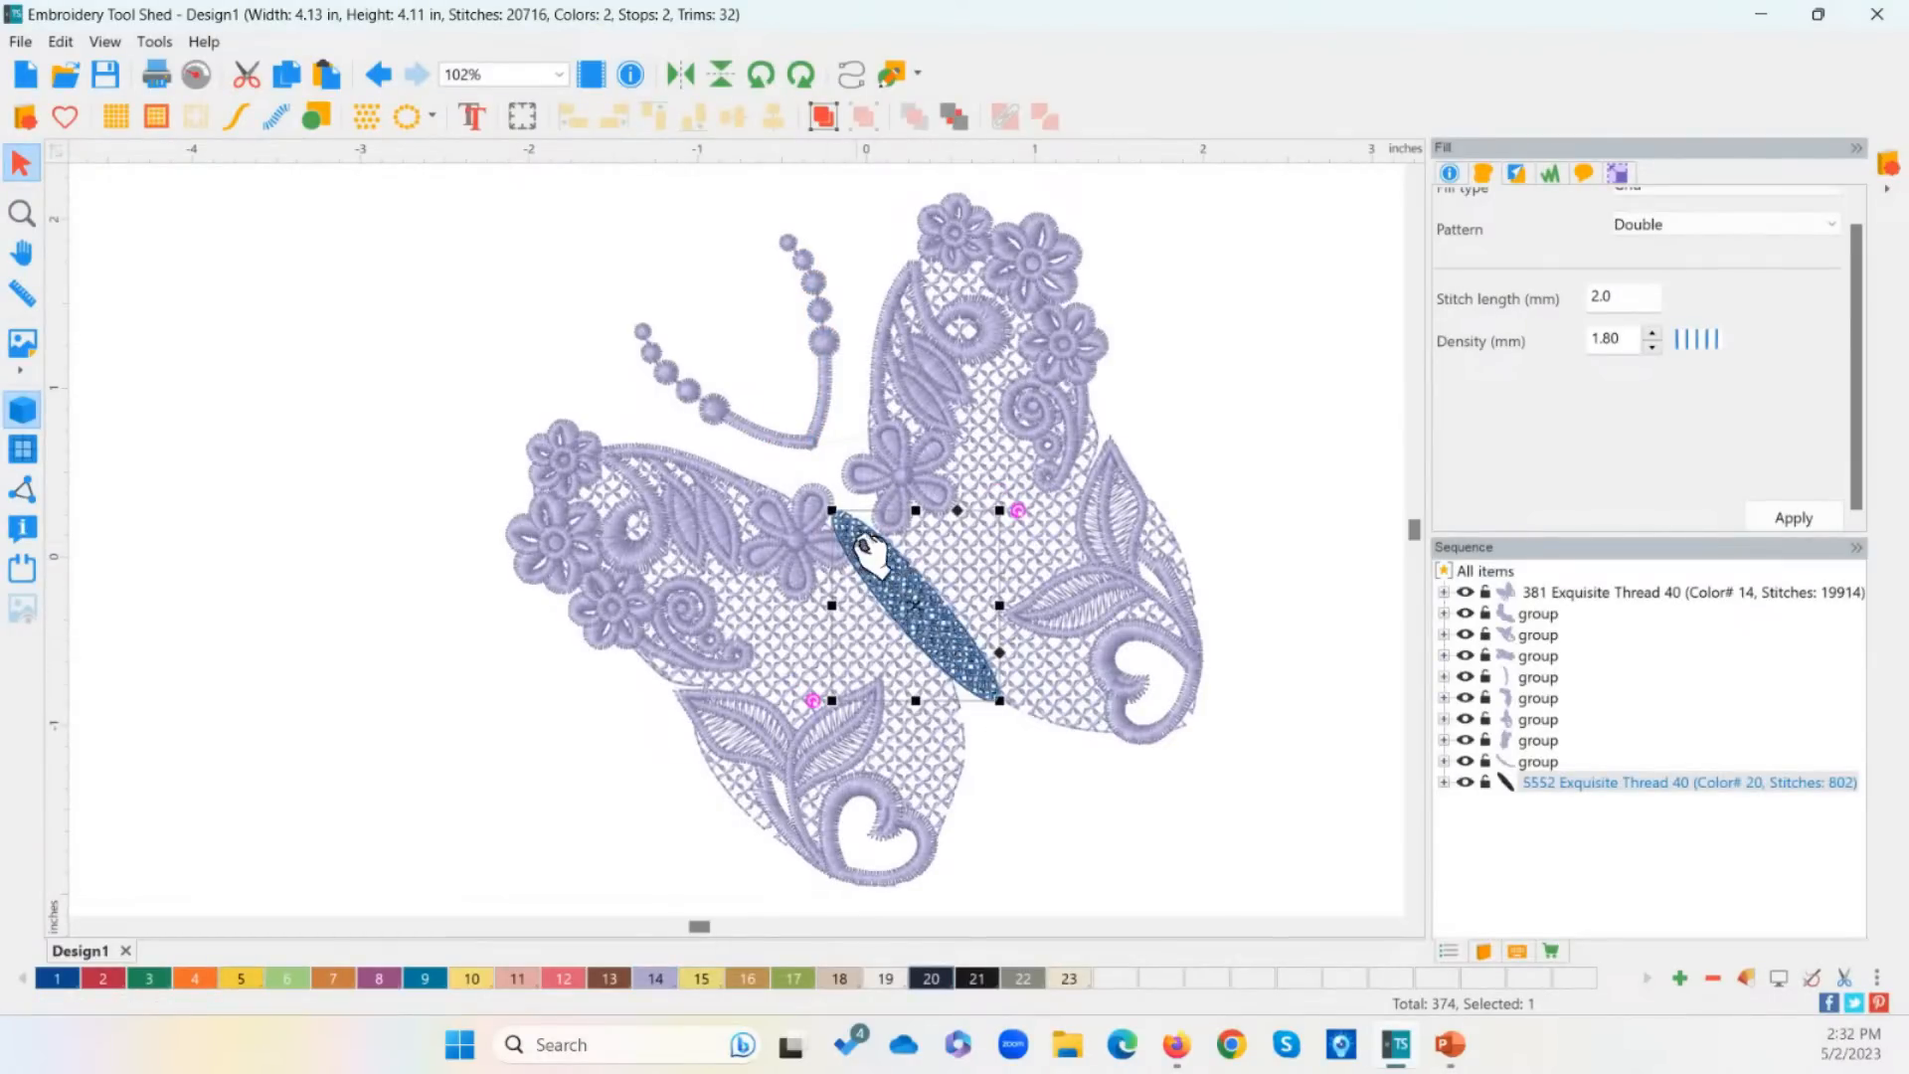
left_click_drag(1016, 509, 1018, 543)
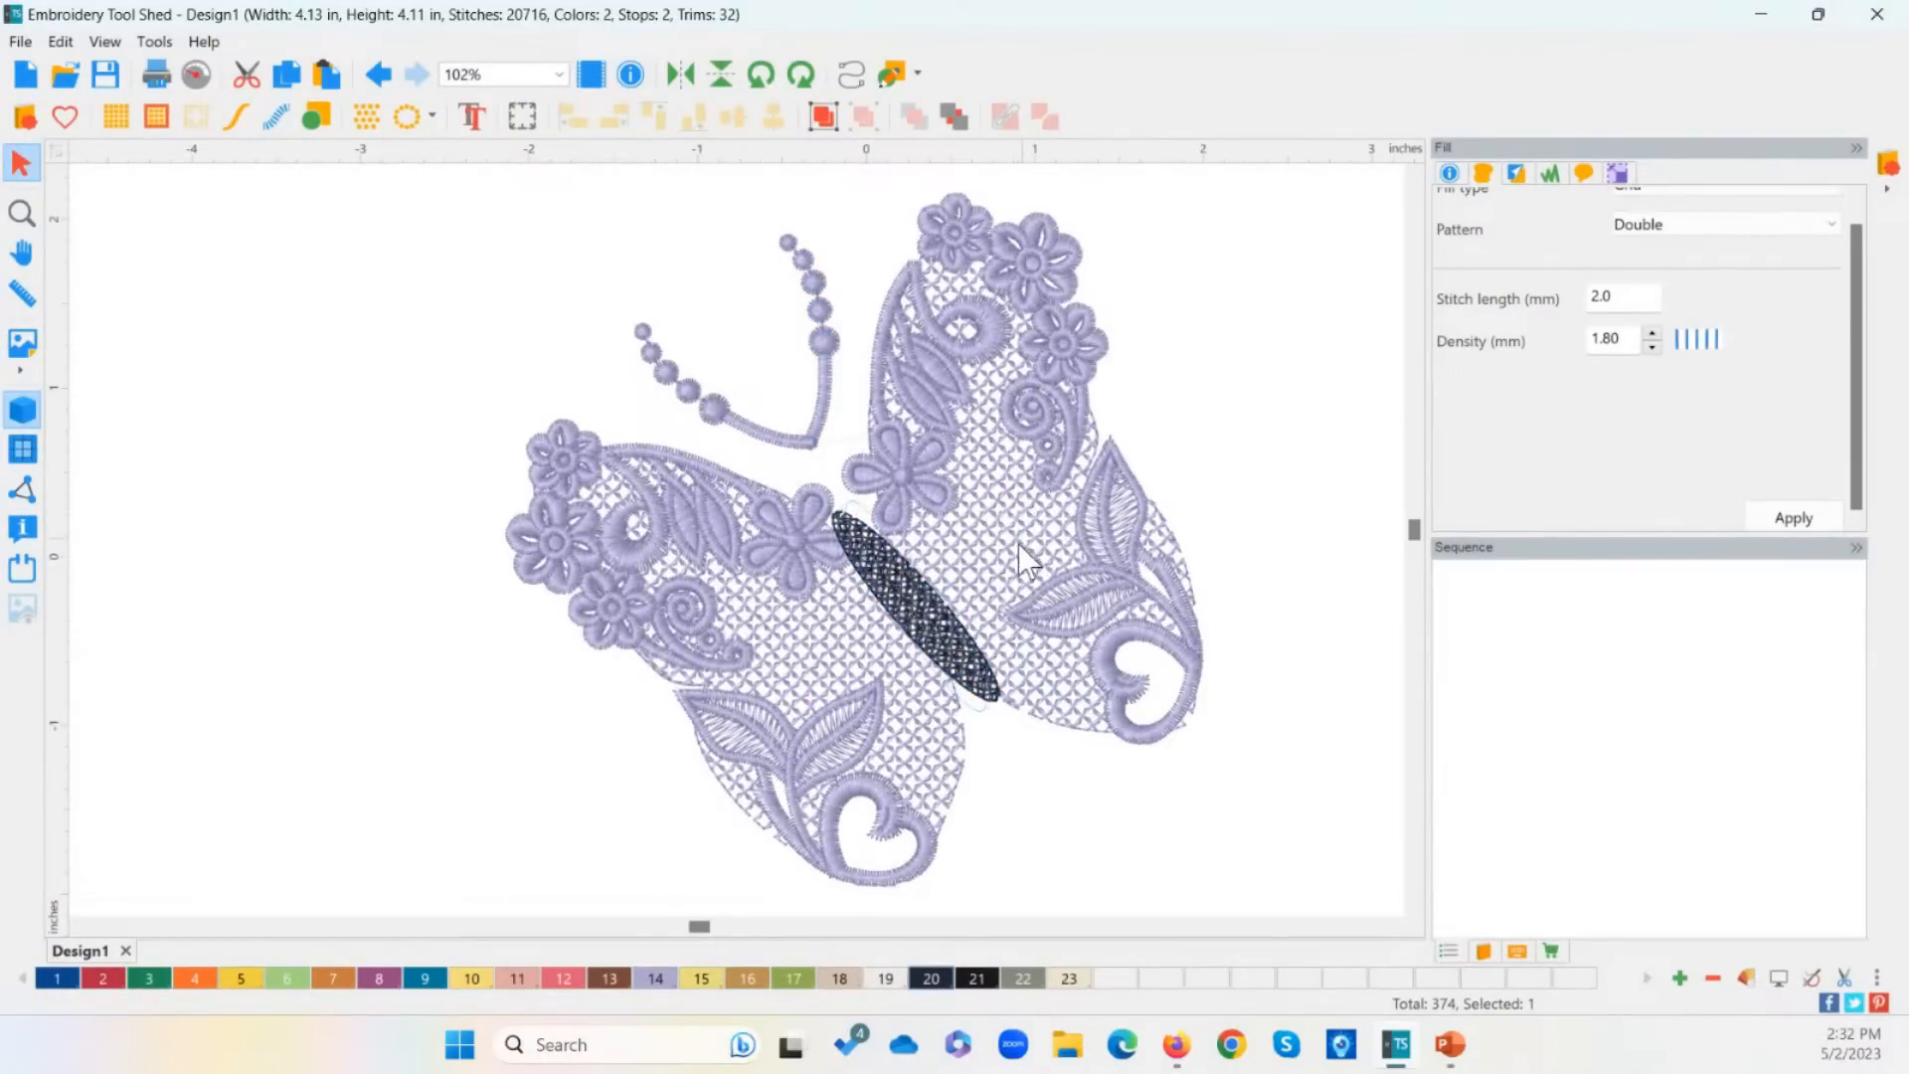
Step: Mirror each of the two beaded antennae horizontally, one at a time
left_click(801, 437)
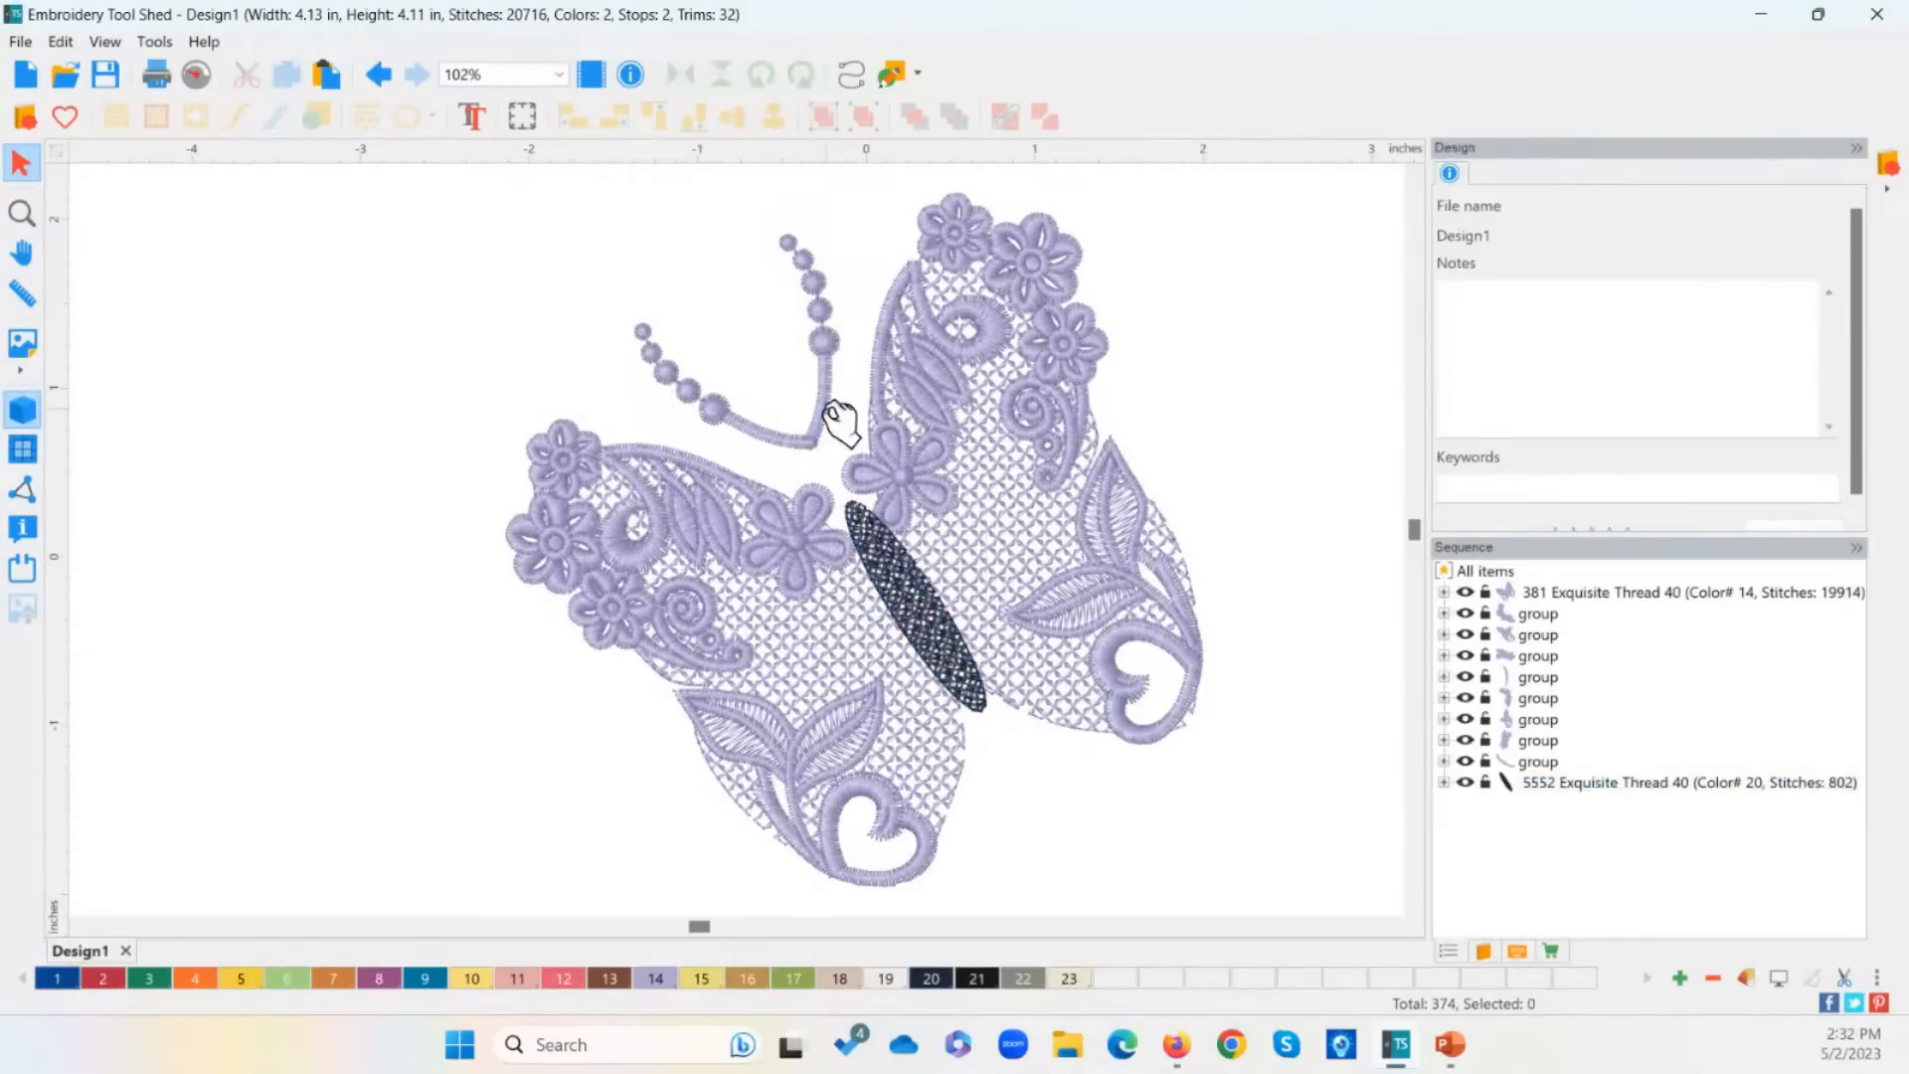
left_click(790, 427)
left_click(720, 406, "ctrl")
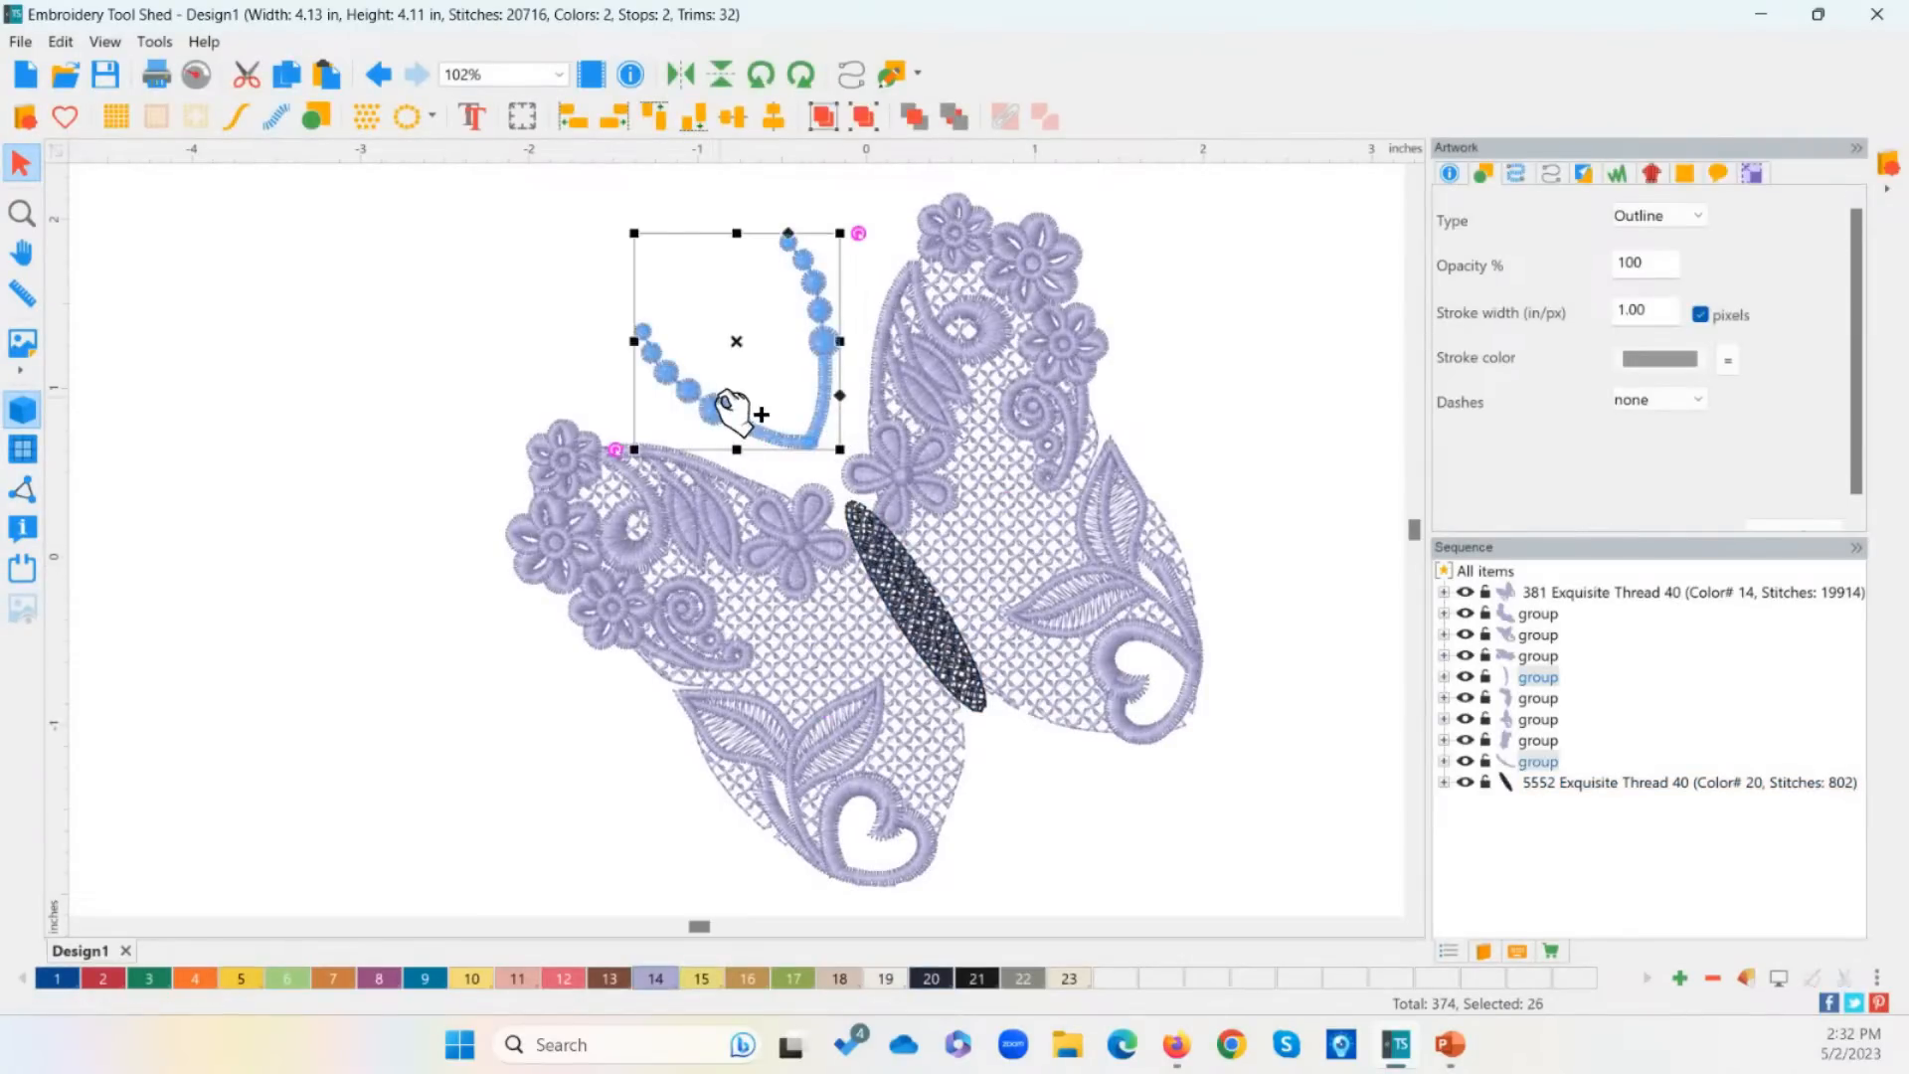
left_click(762, 367)
left_click(825, 333)
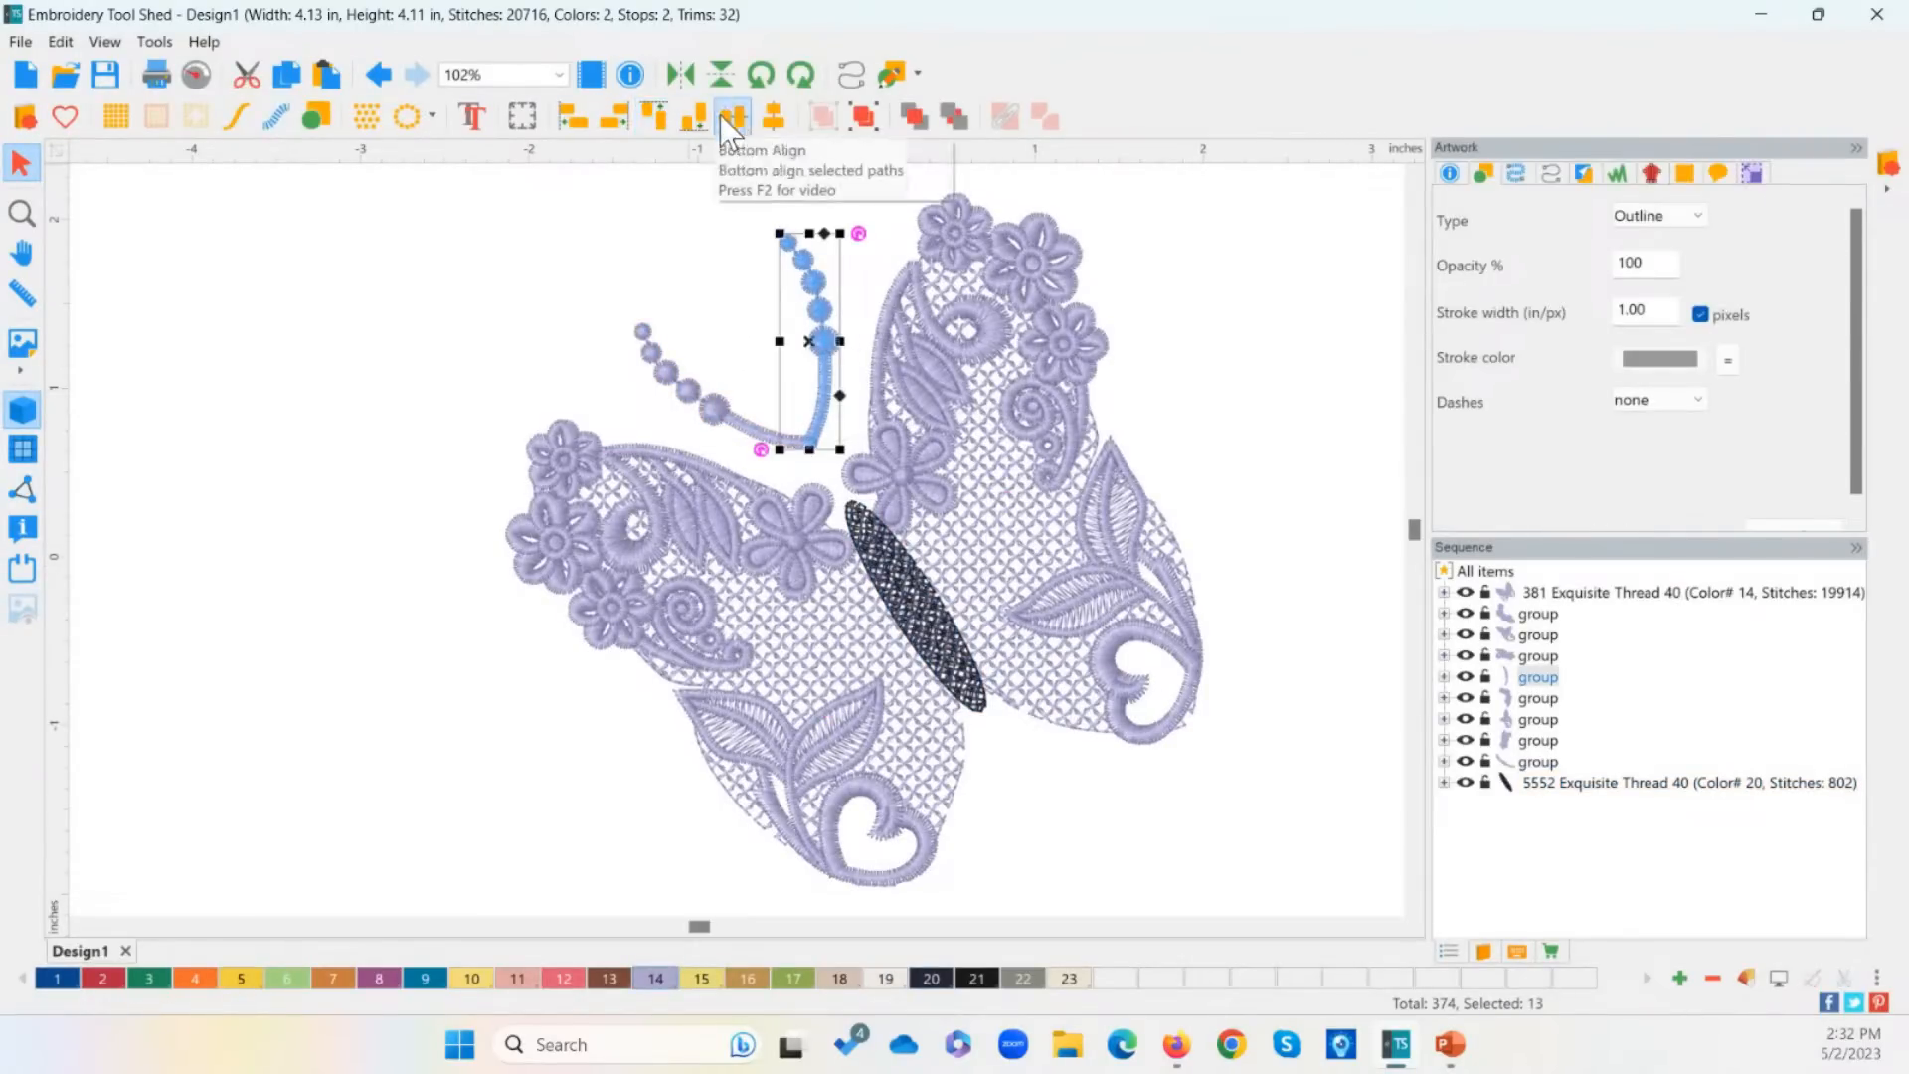
left_click(680, 74)
left_click(702, 405)
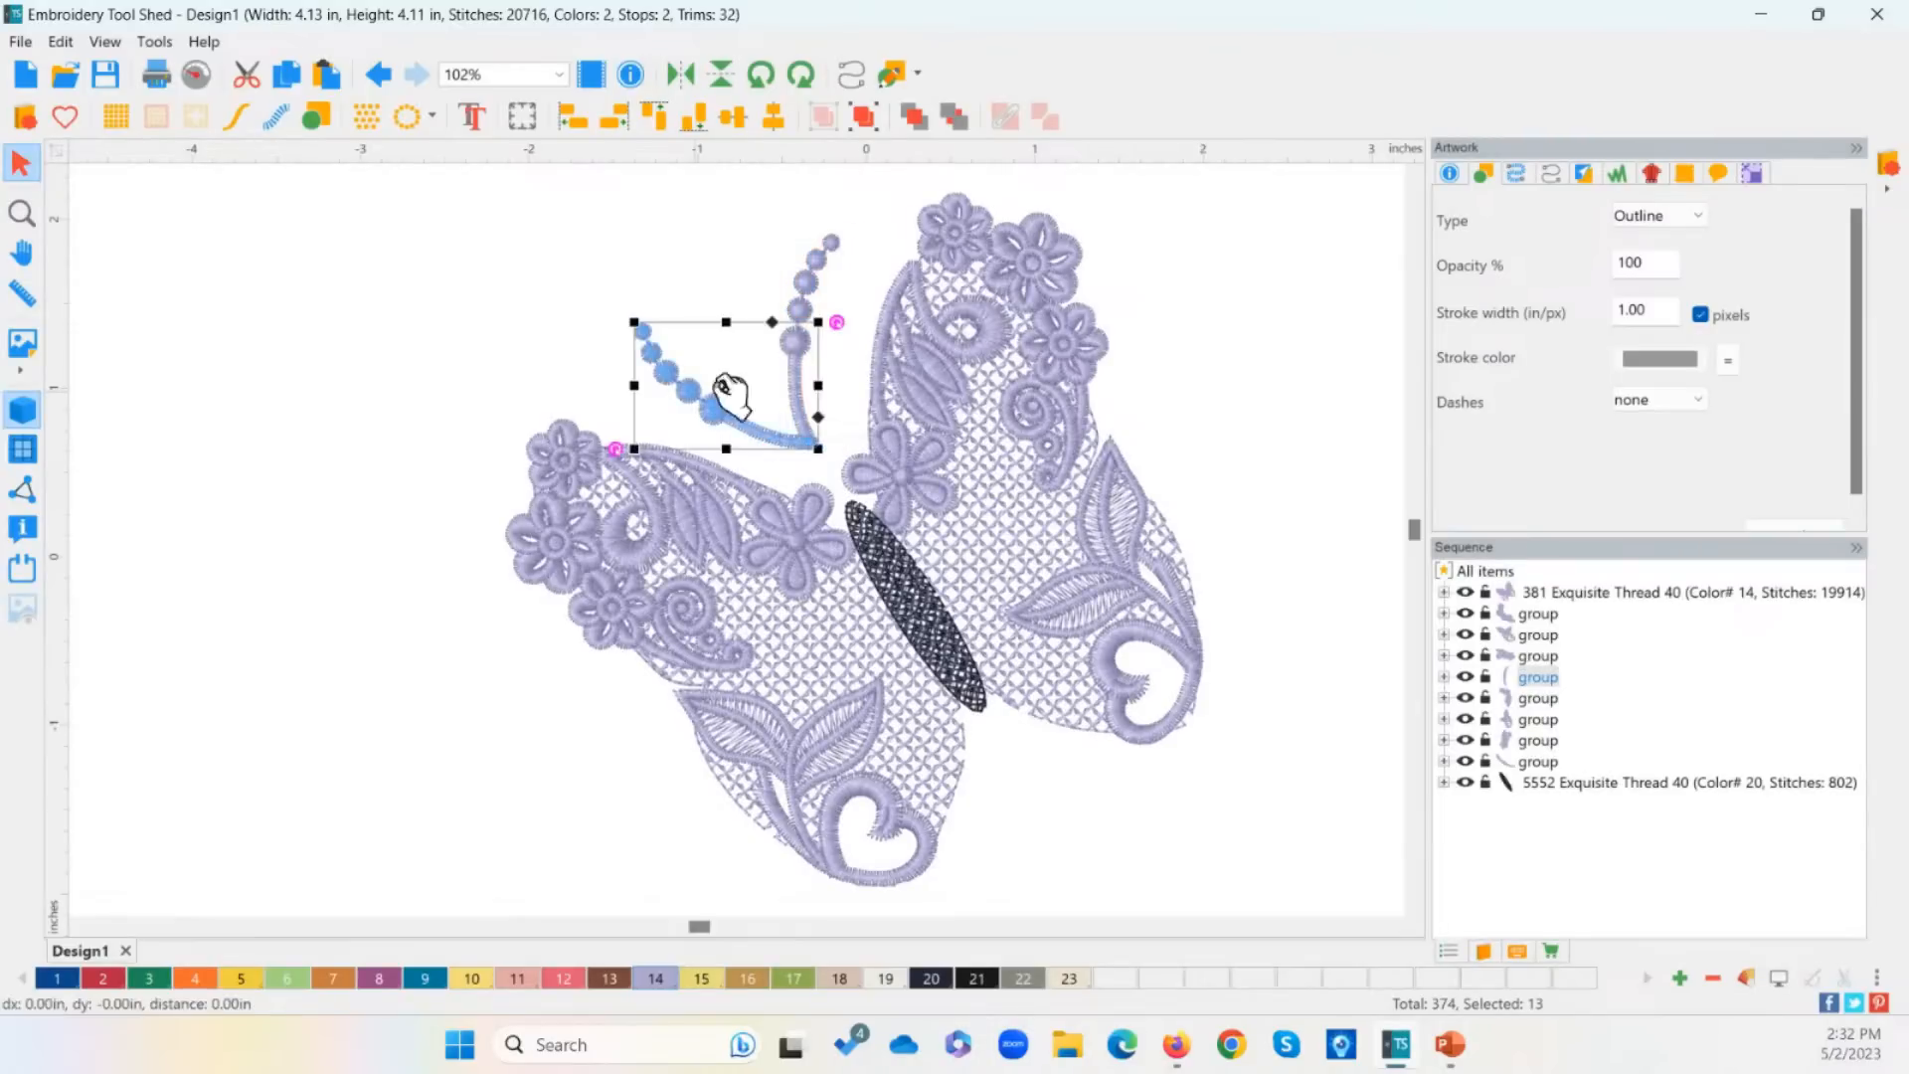
left_click(680, 74)
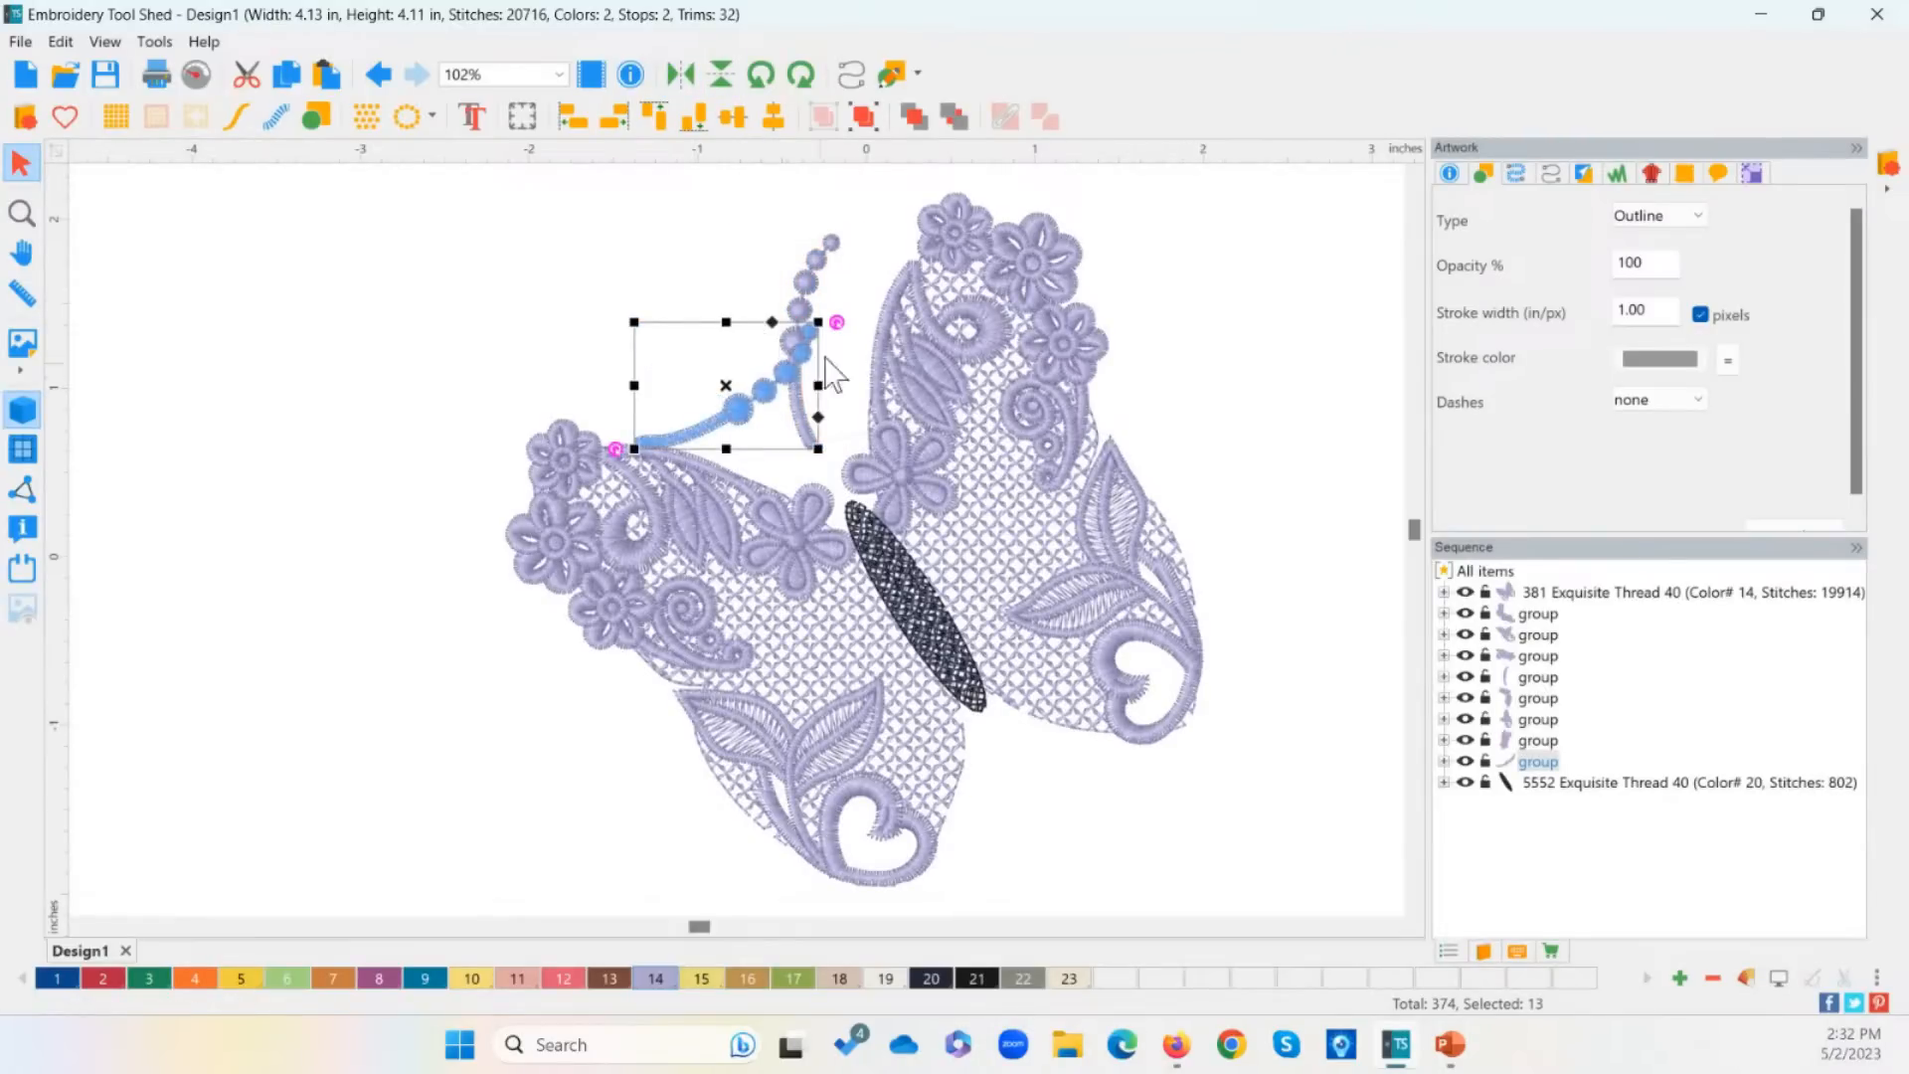
Step: Rotate the wing-side antenna about 110 degrees counterclockwise, and move both antennae together so their joined bases meet the head end of the body
left_click_drag(838, 320, 558, 243)
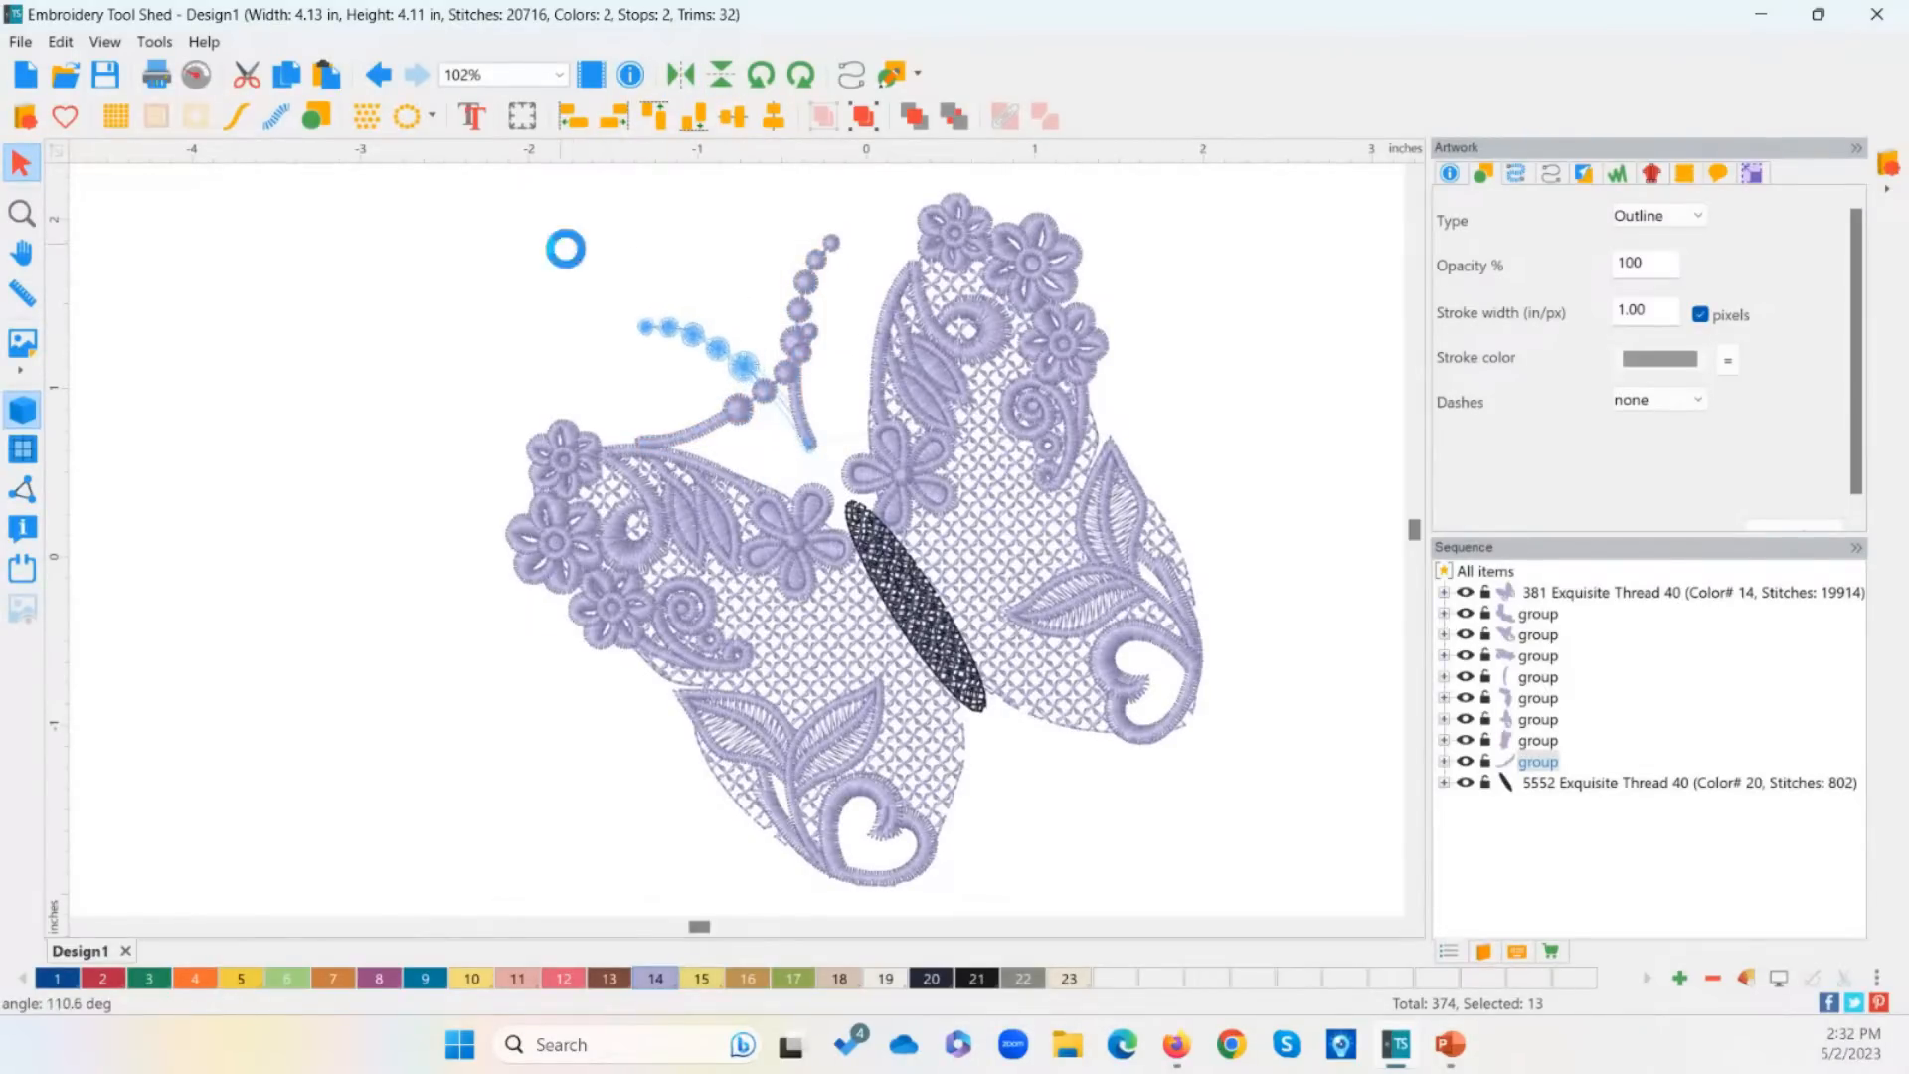
left_click(802, 346, "ctrl")
left_click_drag(796, 356, 827, 455)
left_click(1029, 864)
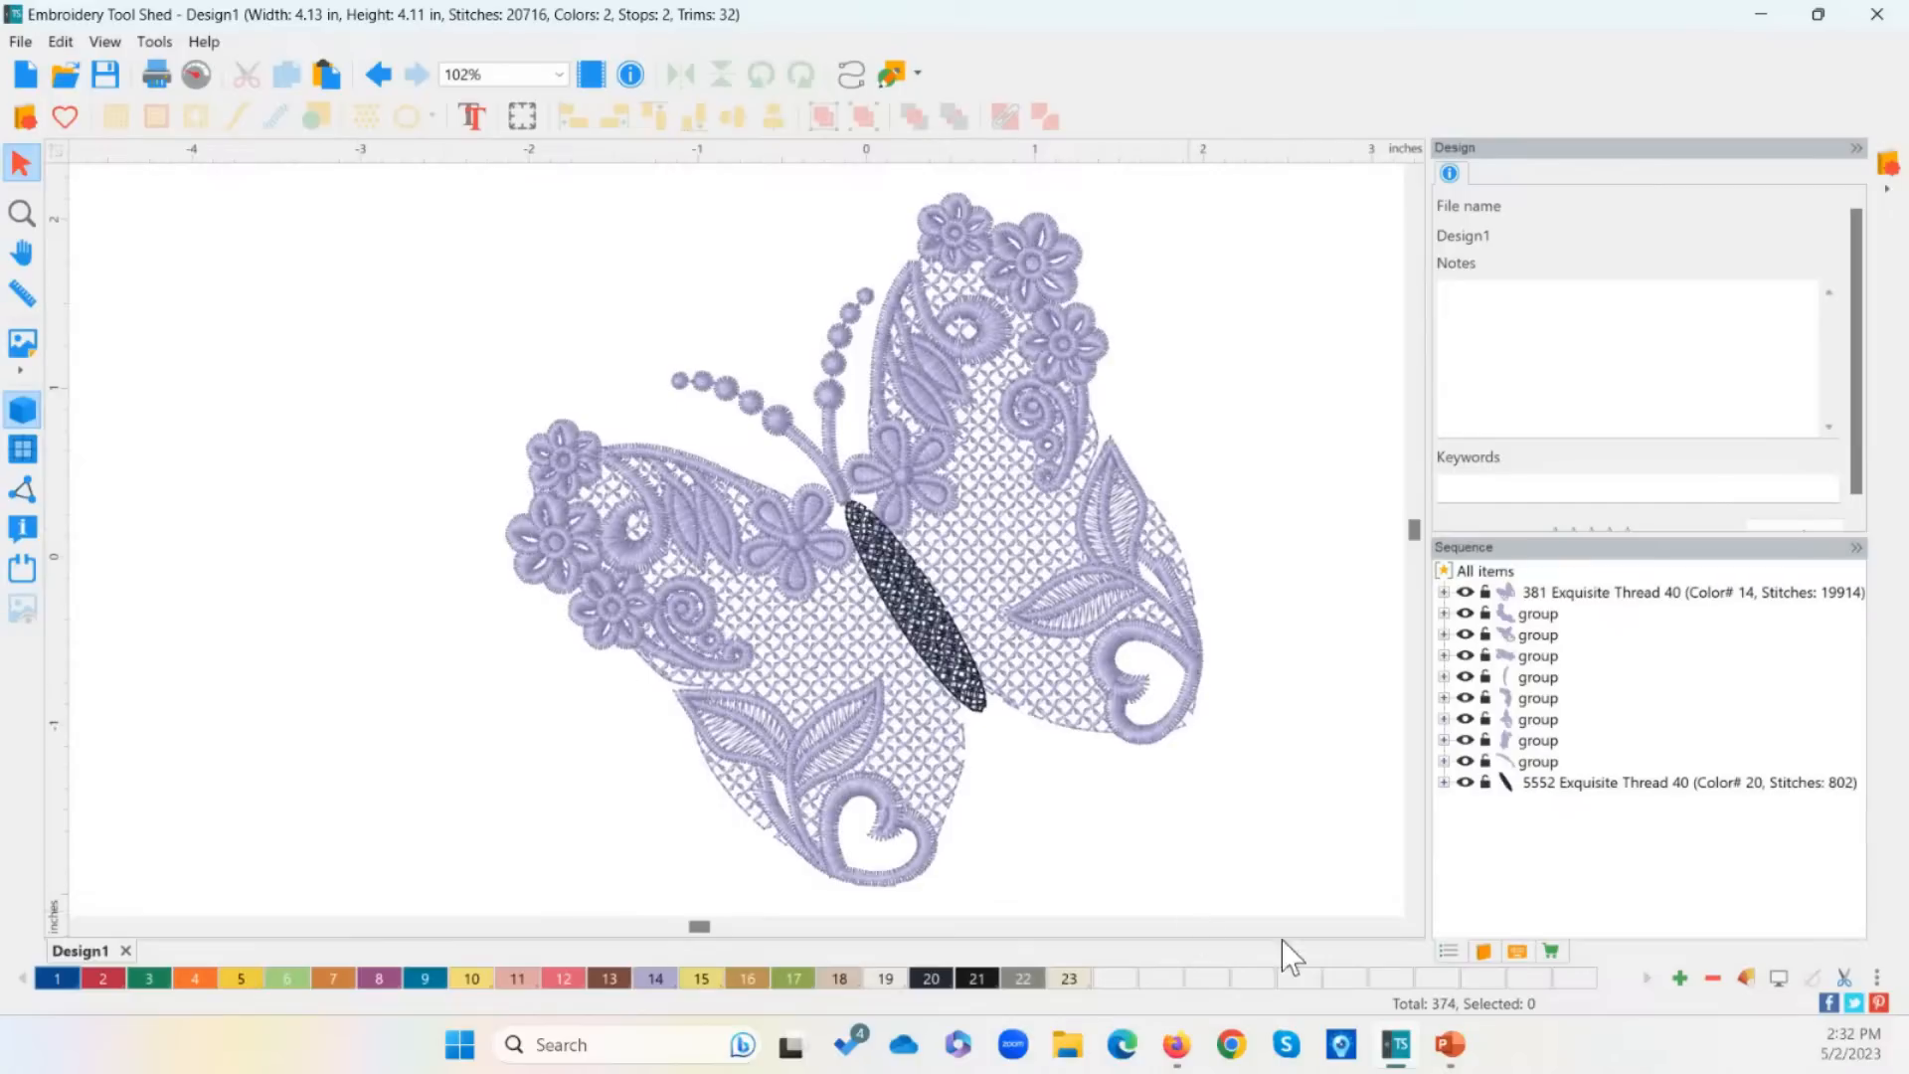
Step: Create a new design and draw a tall rectangle about 0.88 in wide and 1.88 in high
left_click(38, 82)
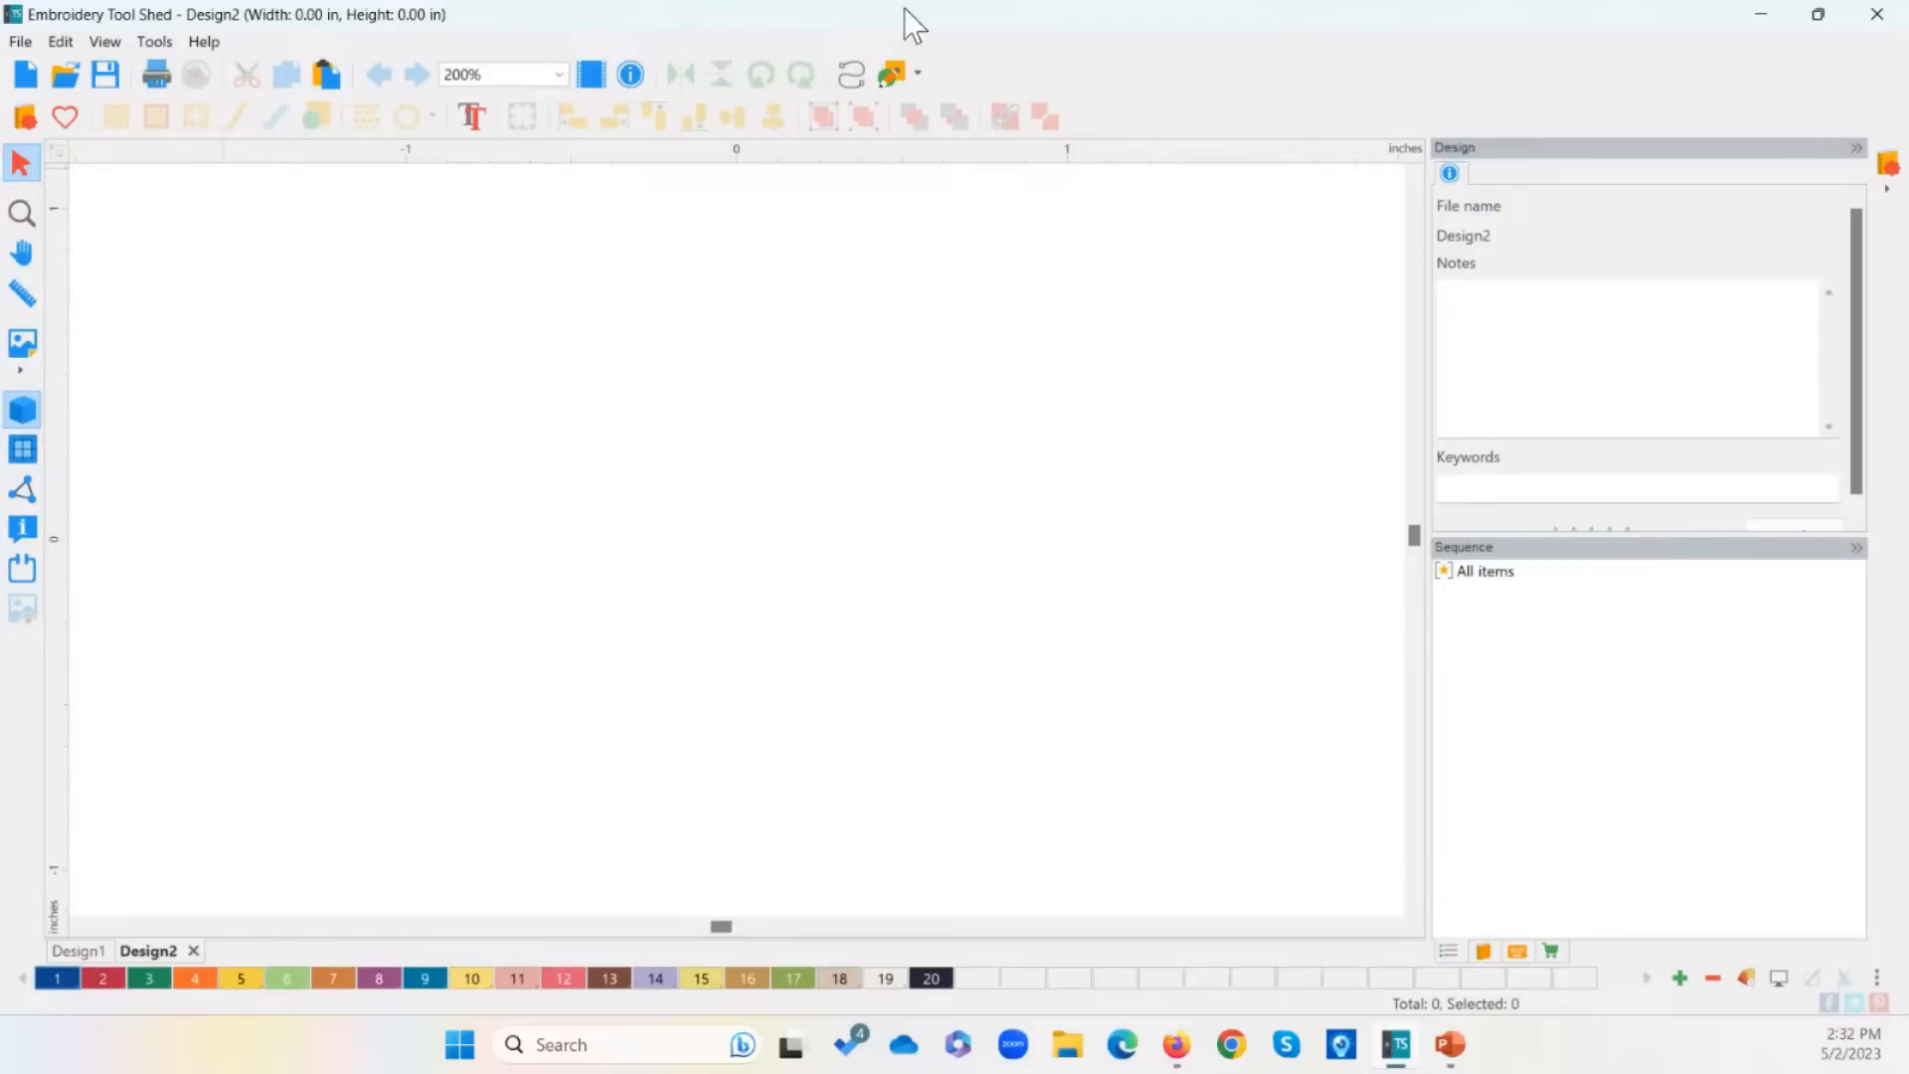
left_click(919, 75)
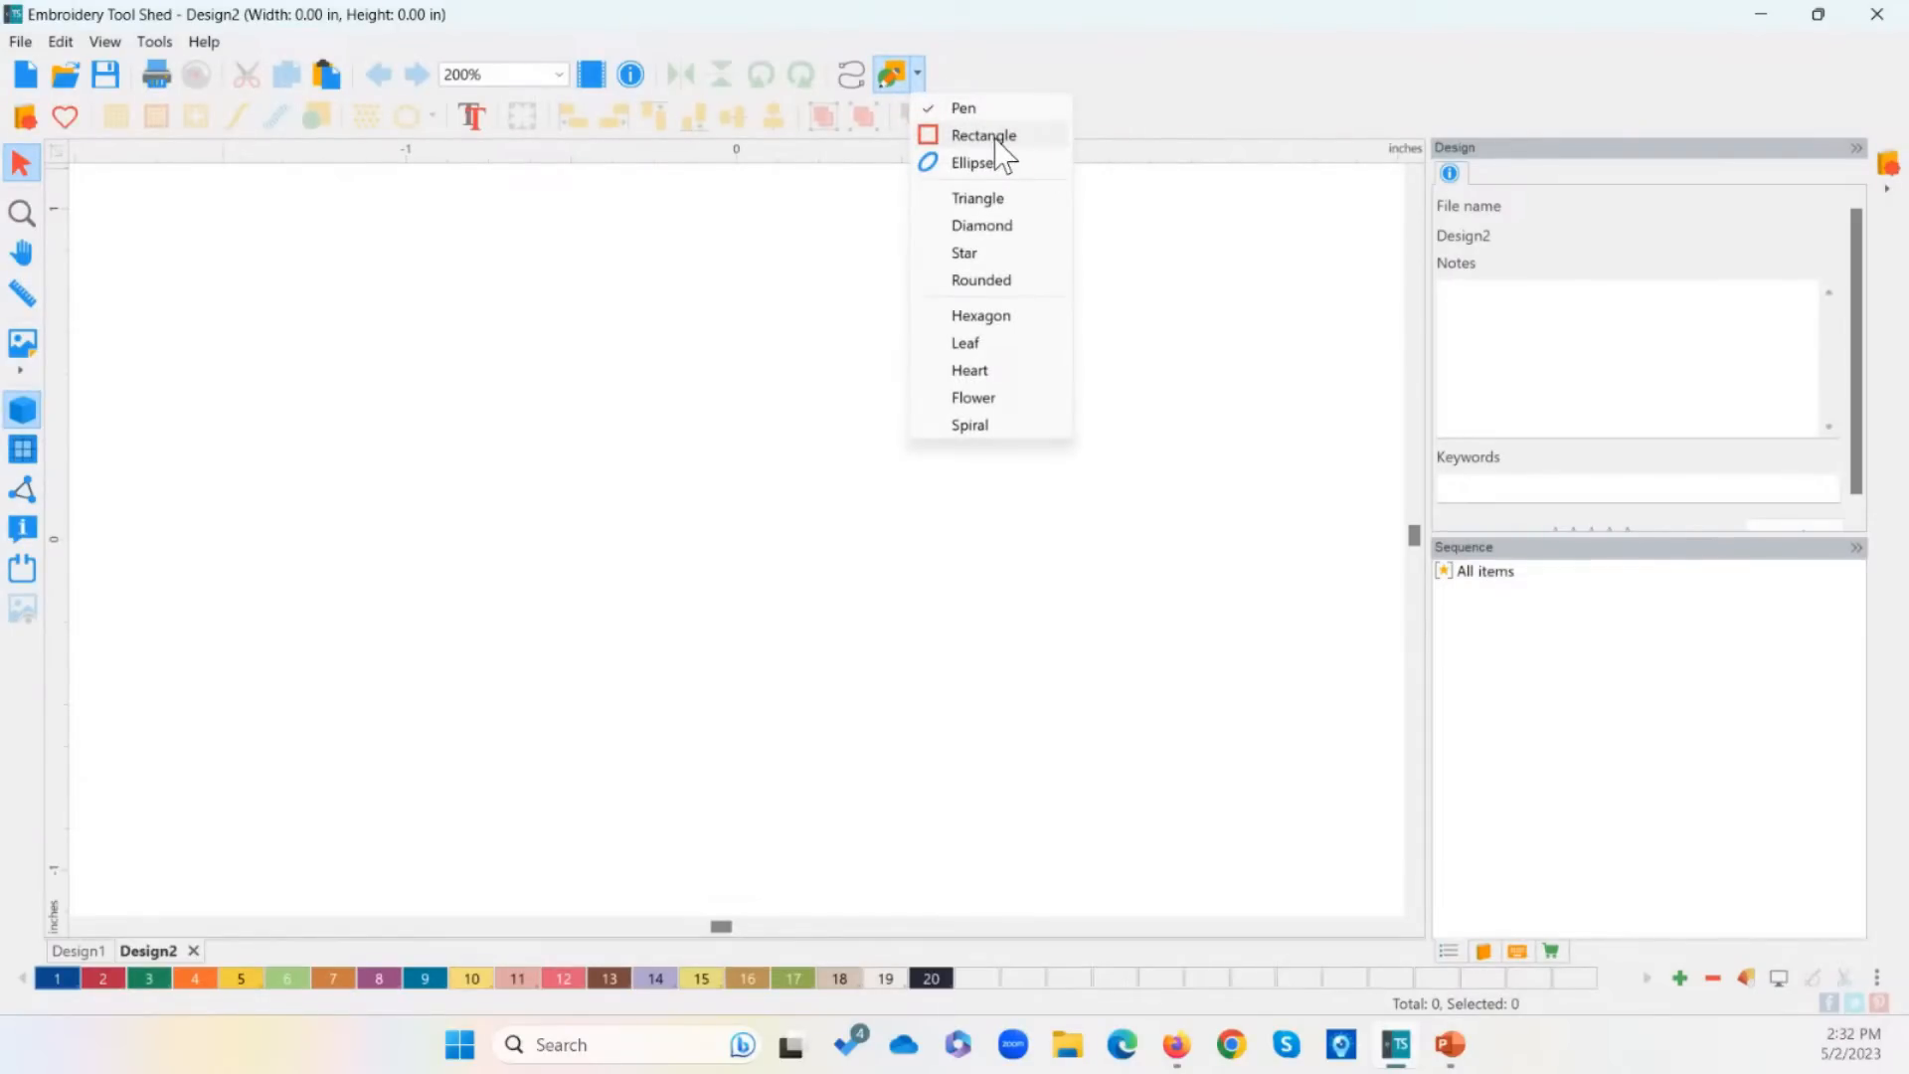
left_click(999, 142)
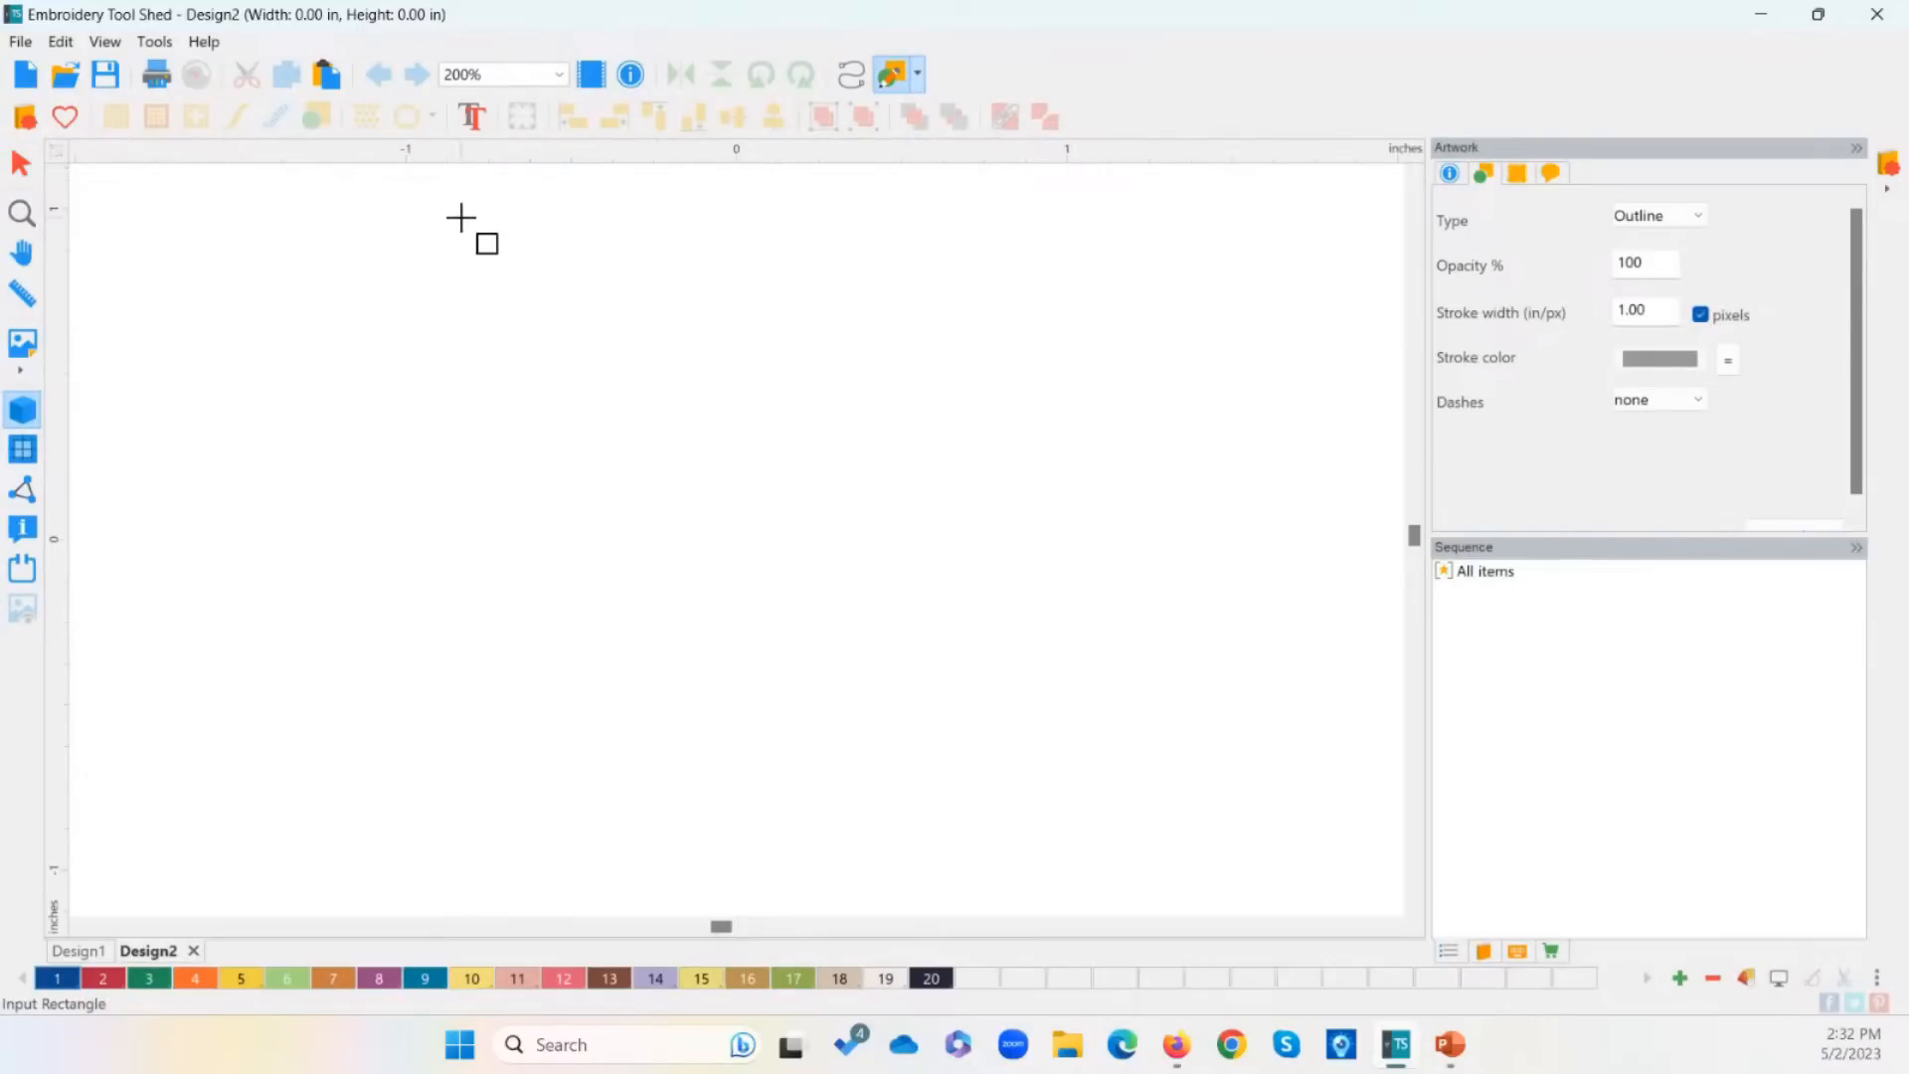
left_click_drag(461, 217, 751, 838)
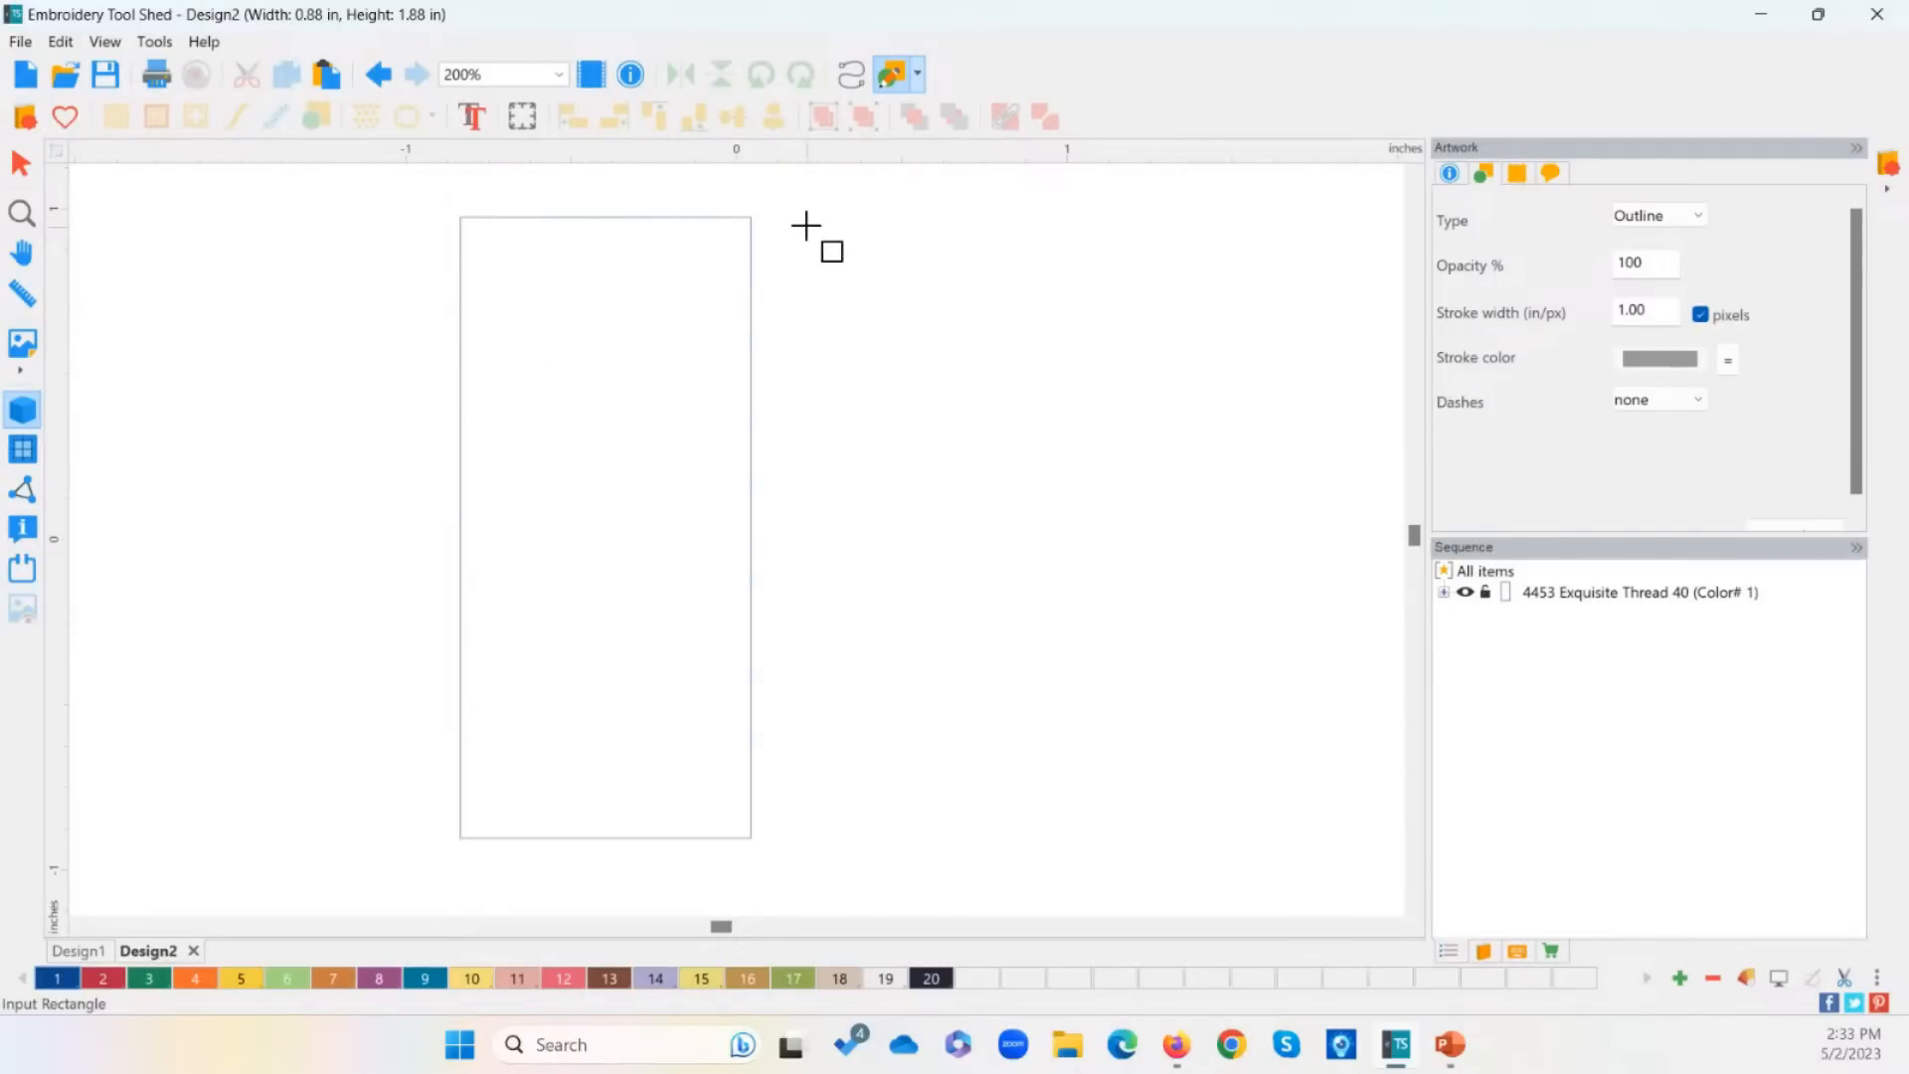
left_click_drag(801, 218, 1151, 774)
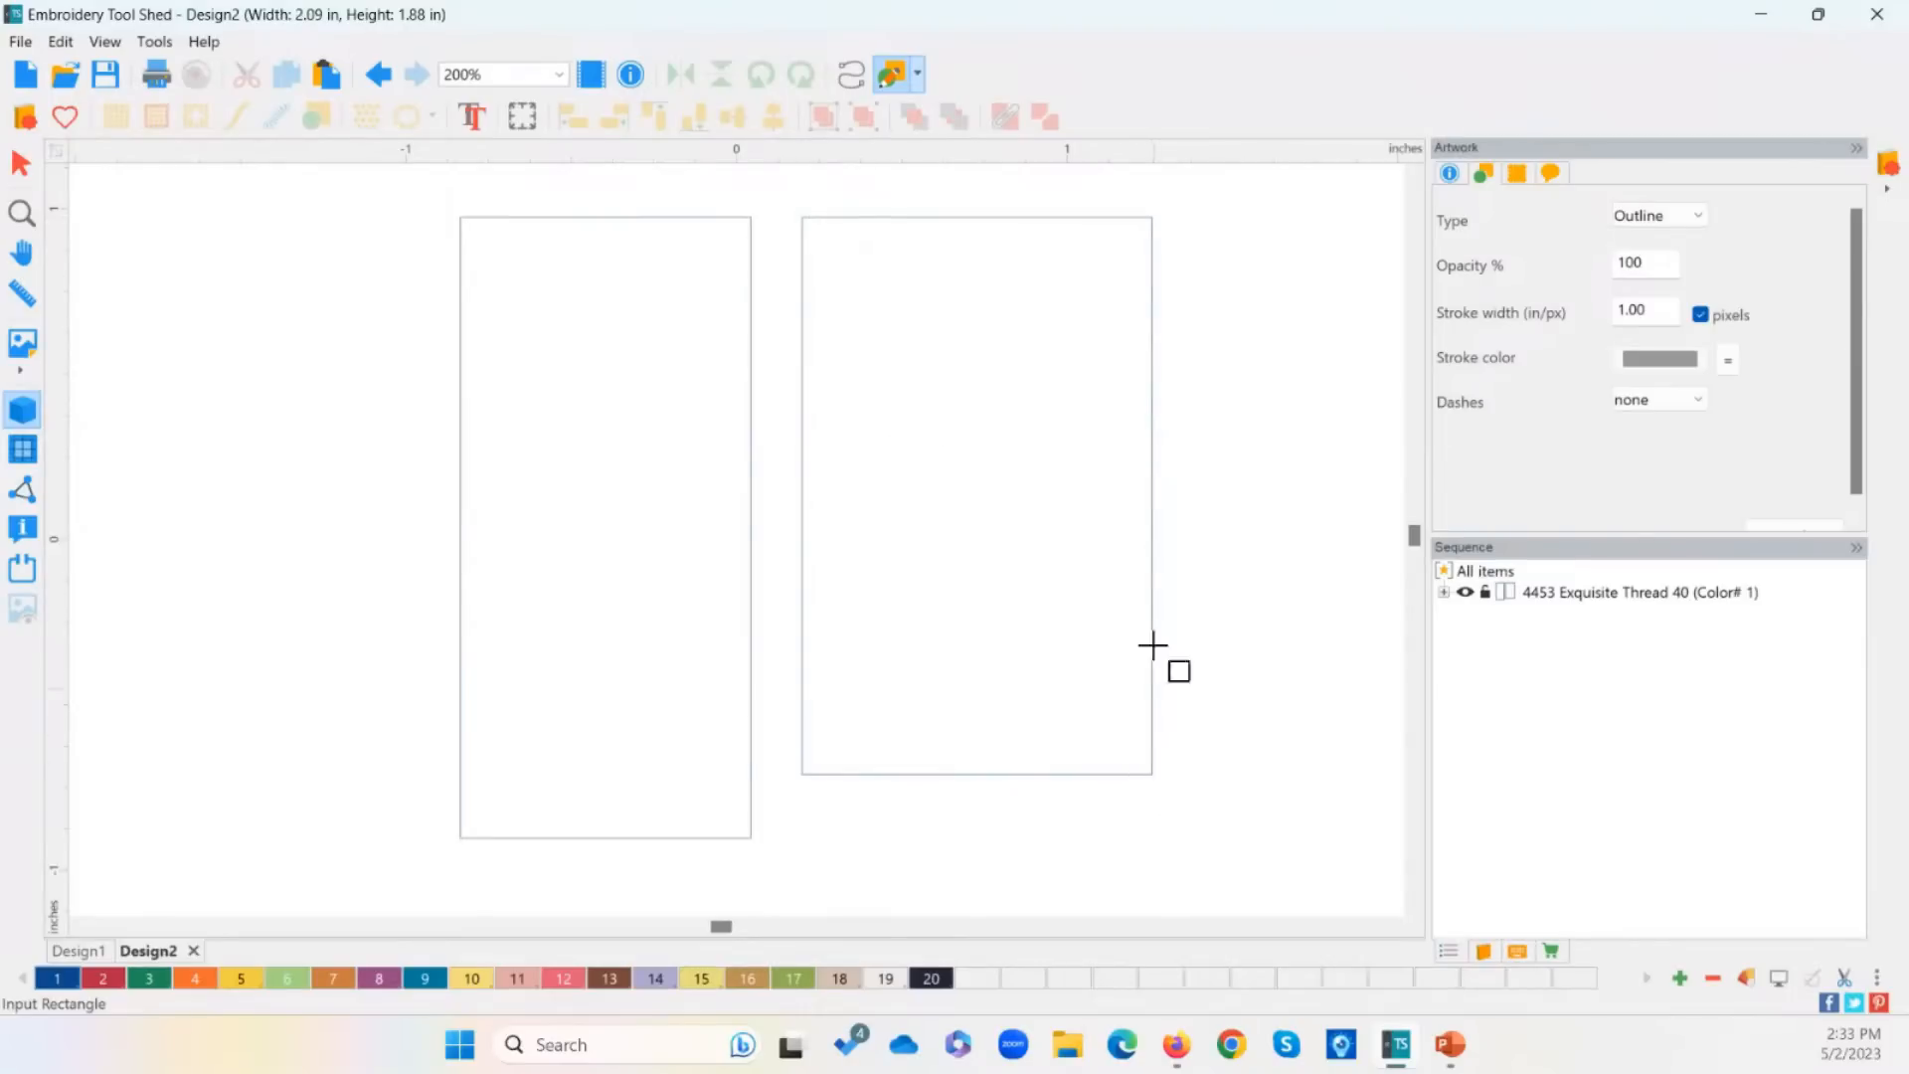
left_click_drag(1188, 337, 1430, 694)
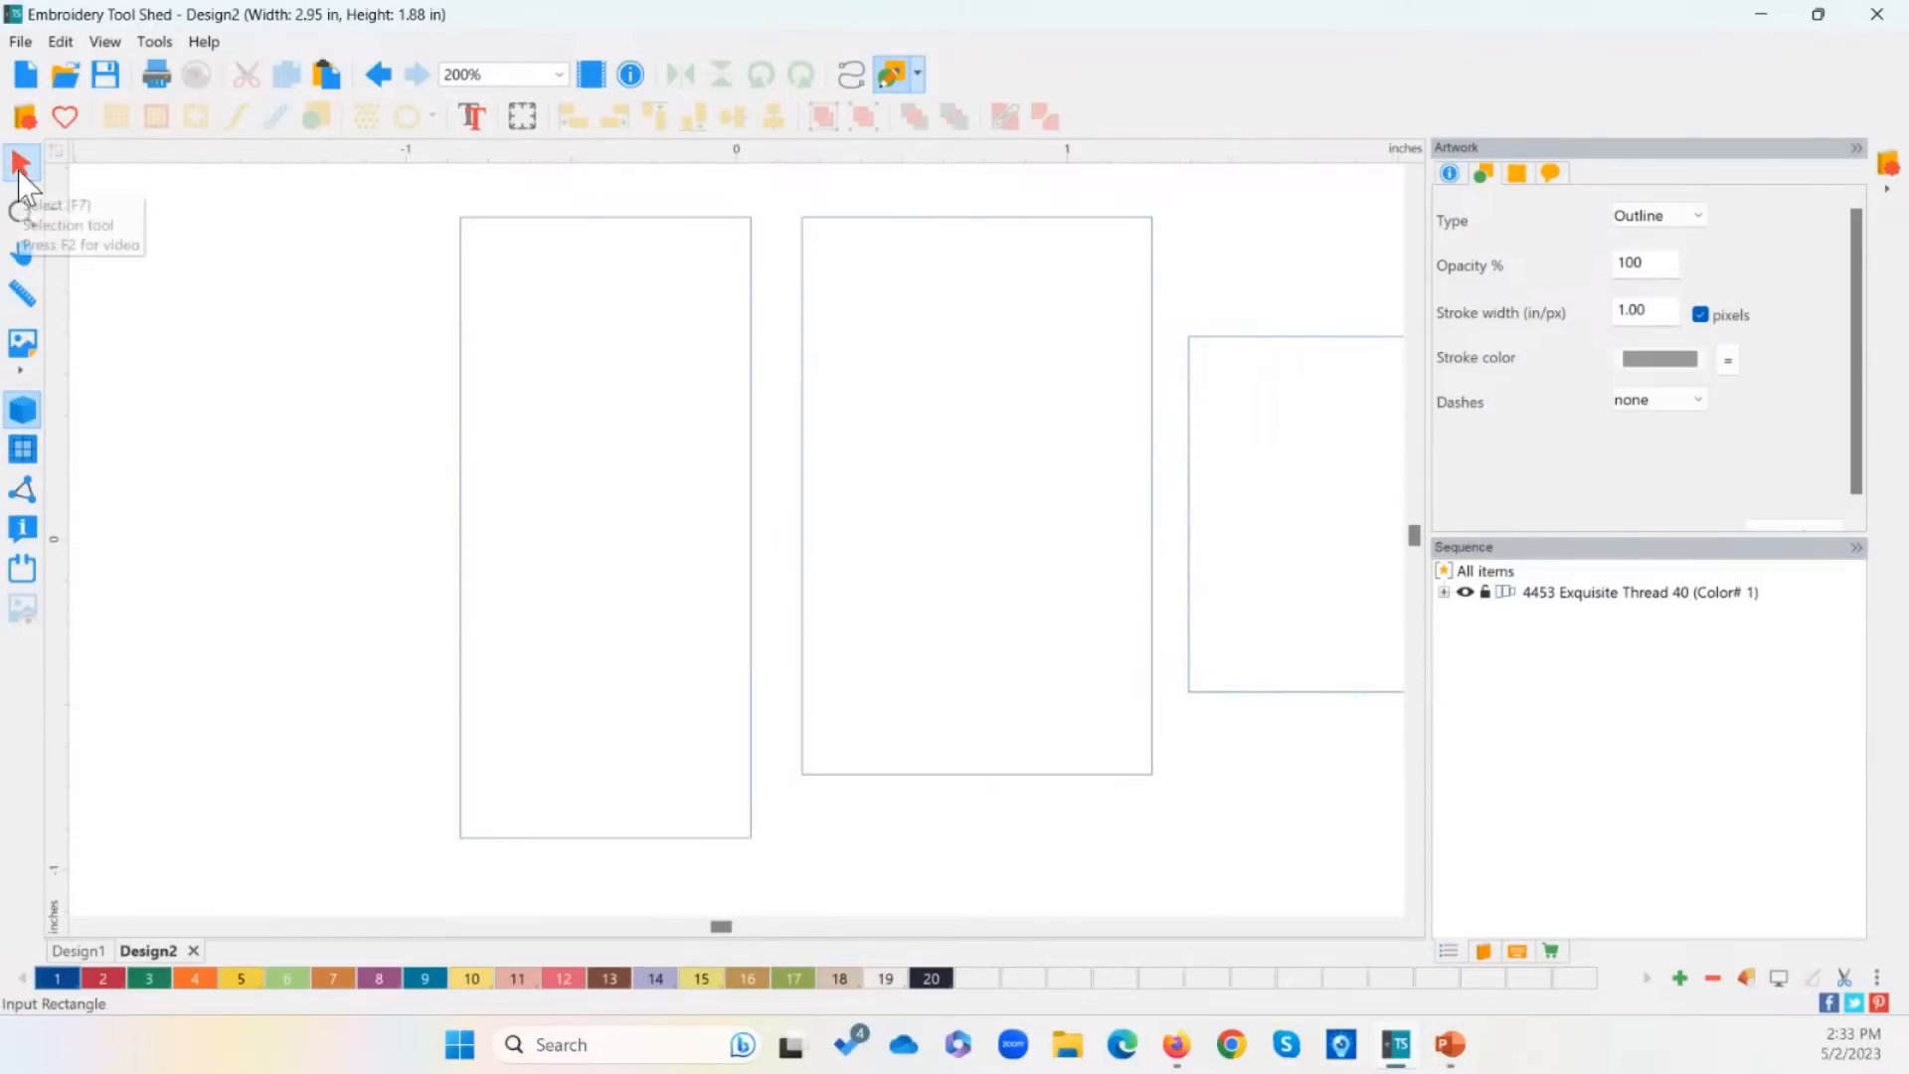
left_click(22, 164)
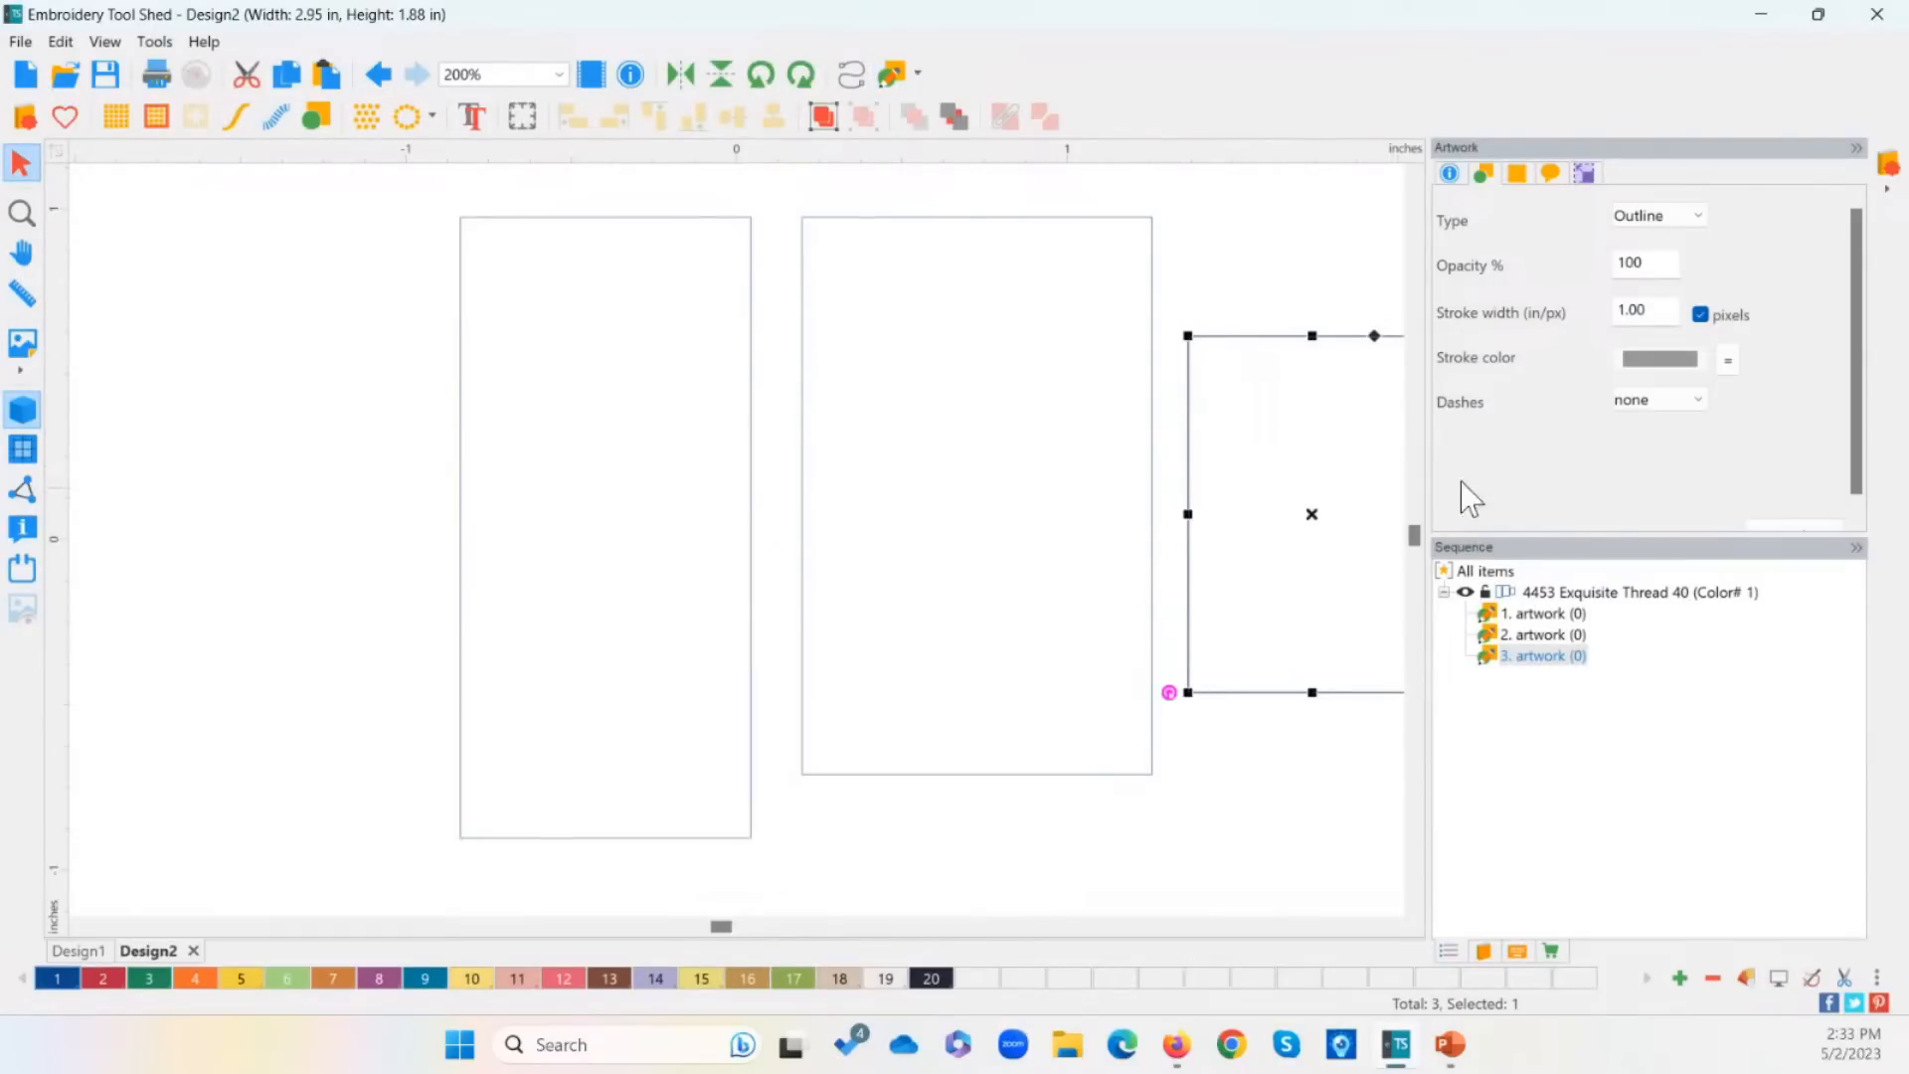
key("Delete")
key("Delete")
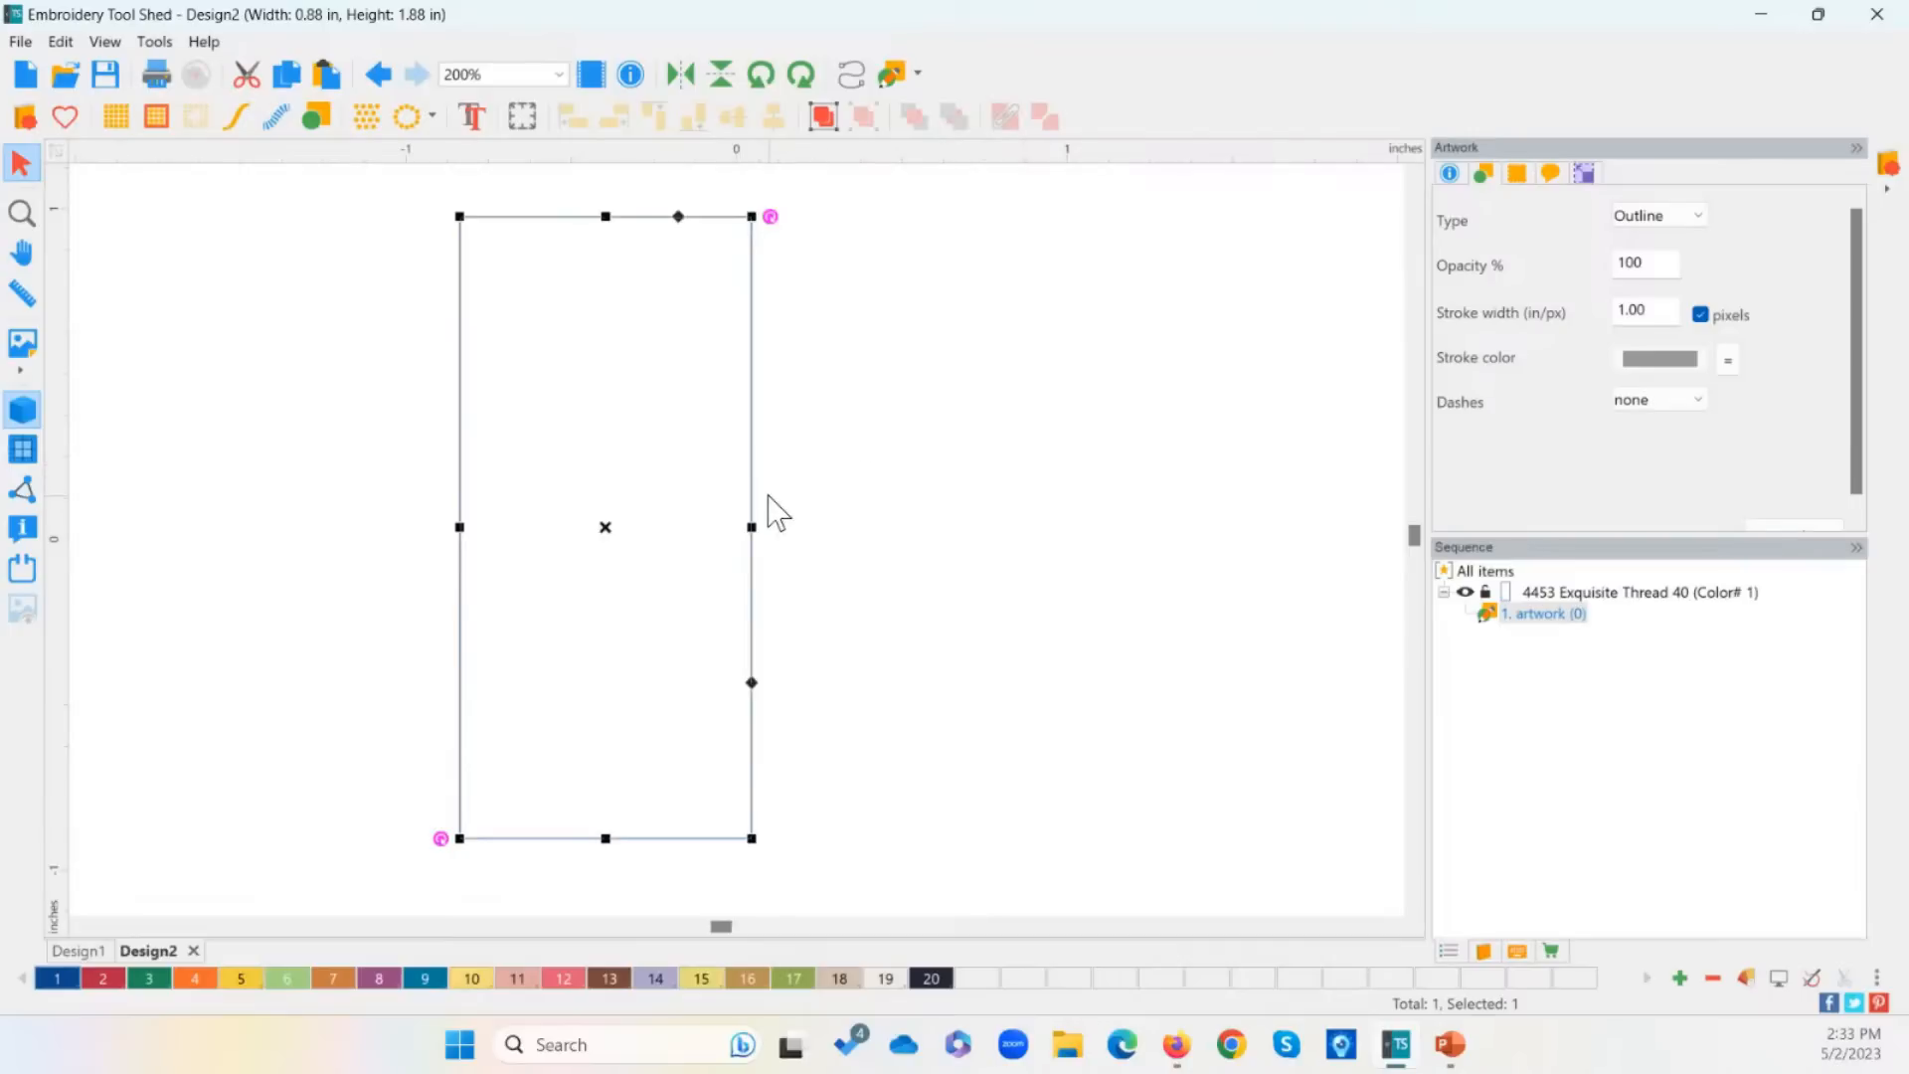
Step: Resize the rectangle to 2 in wide and 6 in high without maintaining the aspect ratio
left_click(1584, 175)
left_click(1476, 302)
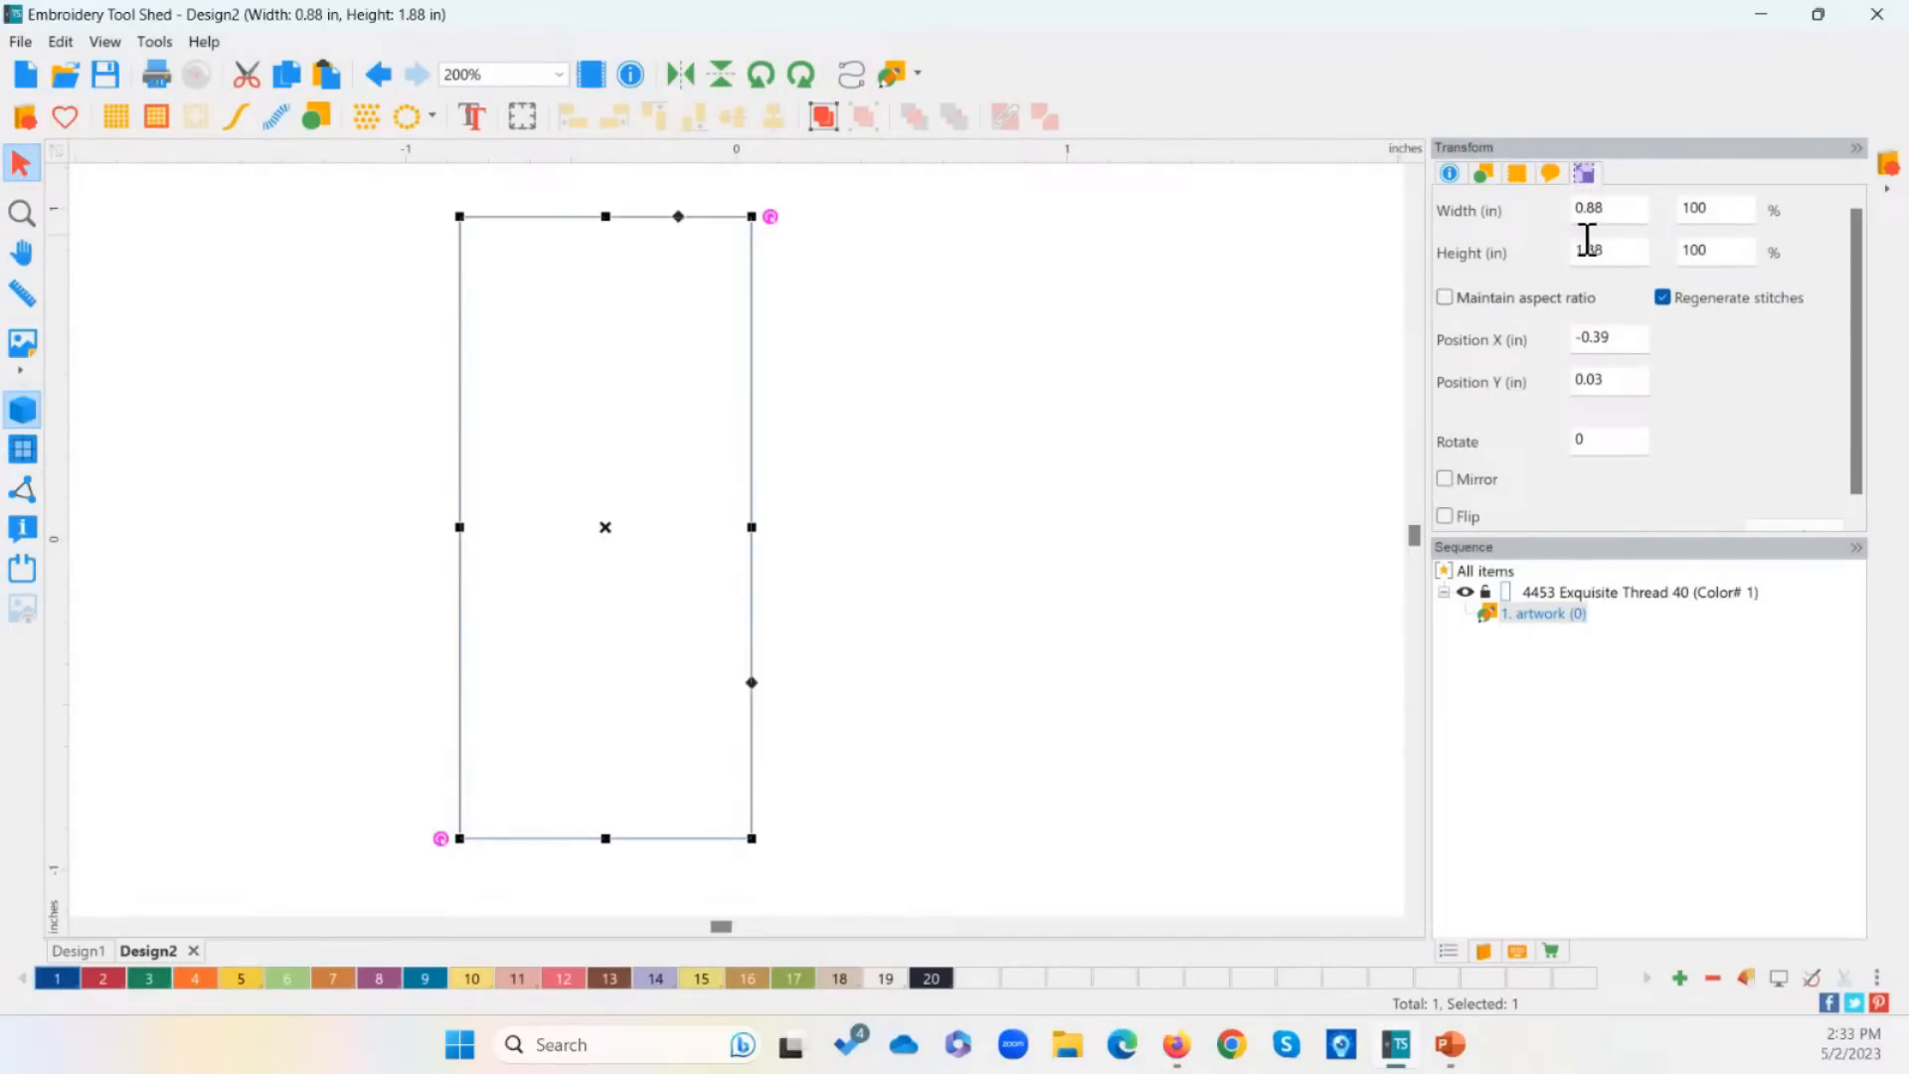
left_click_drag(1615, 257, 1526, 265)
type("6")
left_click_drag(1625, 217, 1524, 227)
type("2")
left_click(1781, 537)
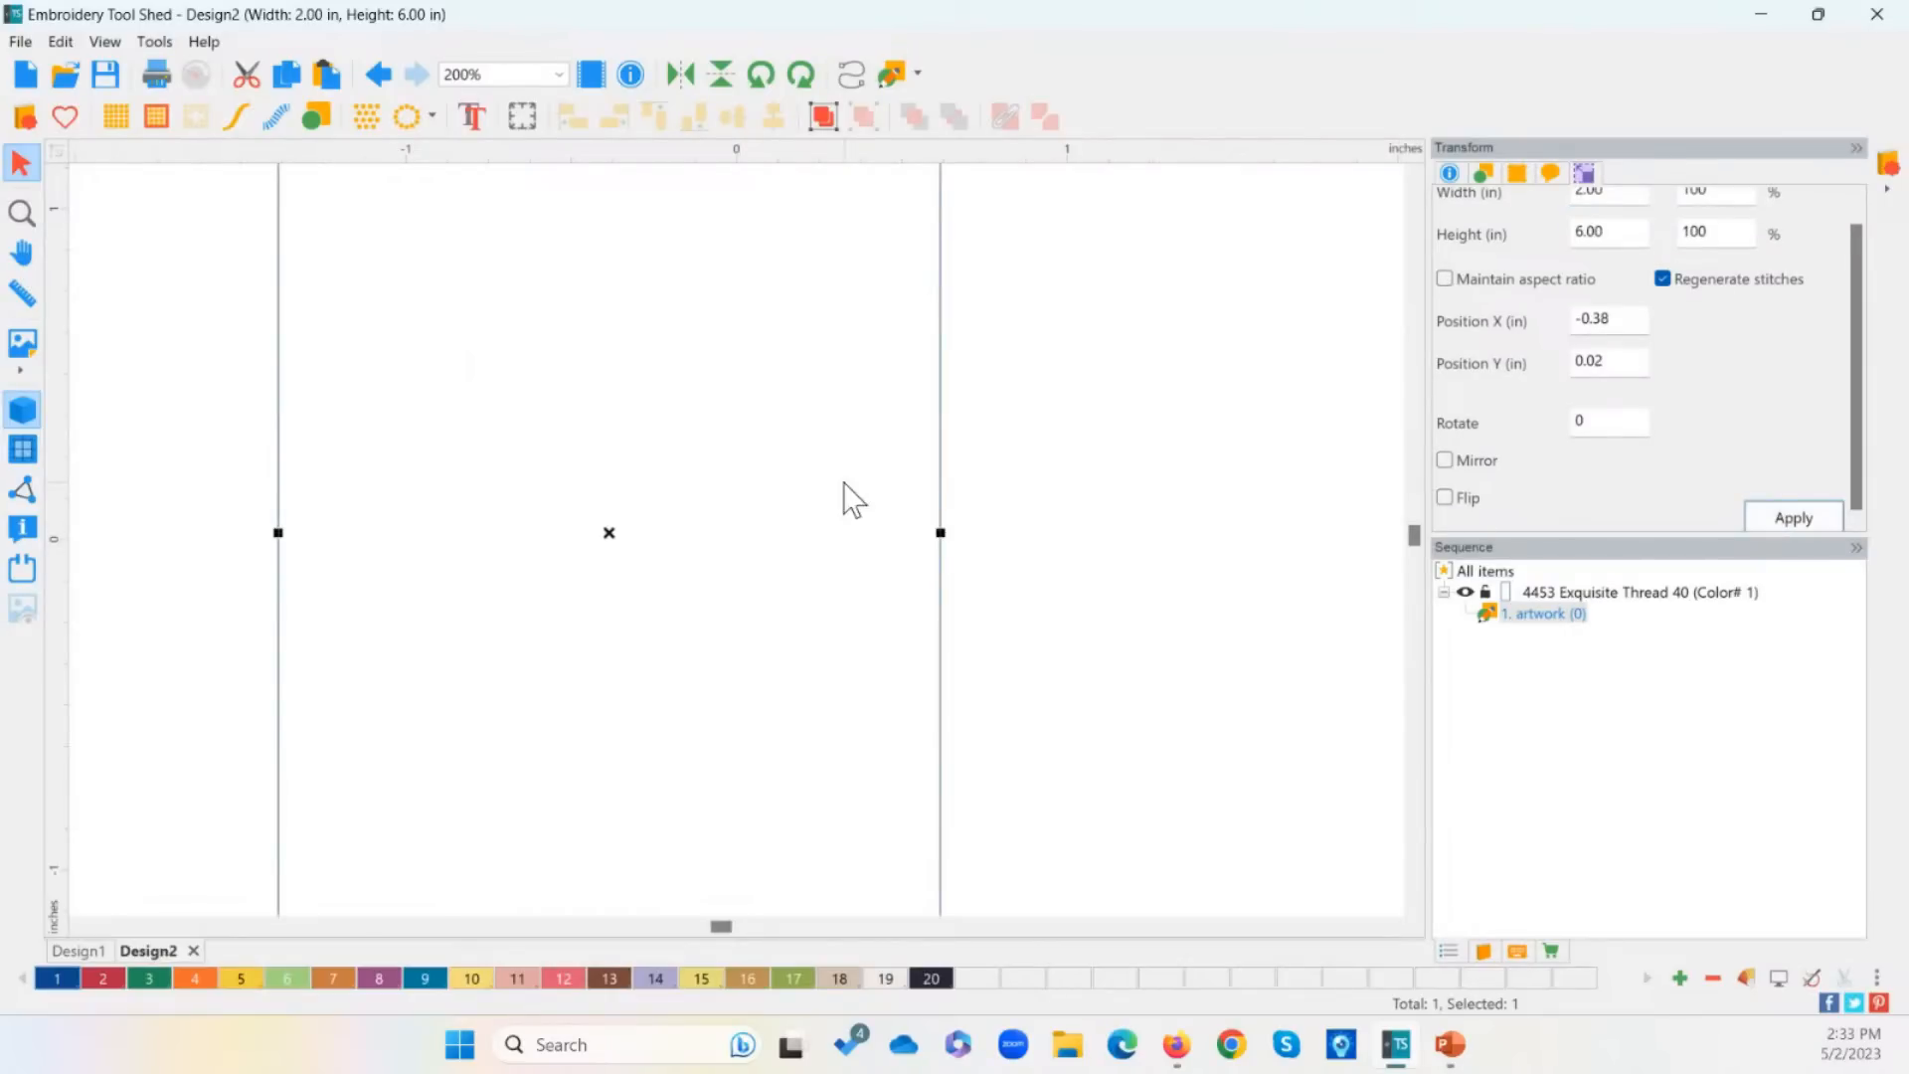
Step: Convert the rectangle outline into a lace fill with a steil border
left_click(23, 220)
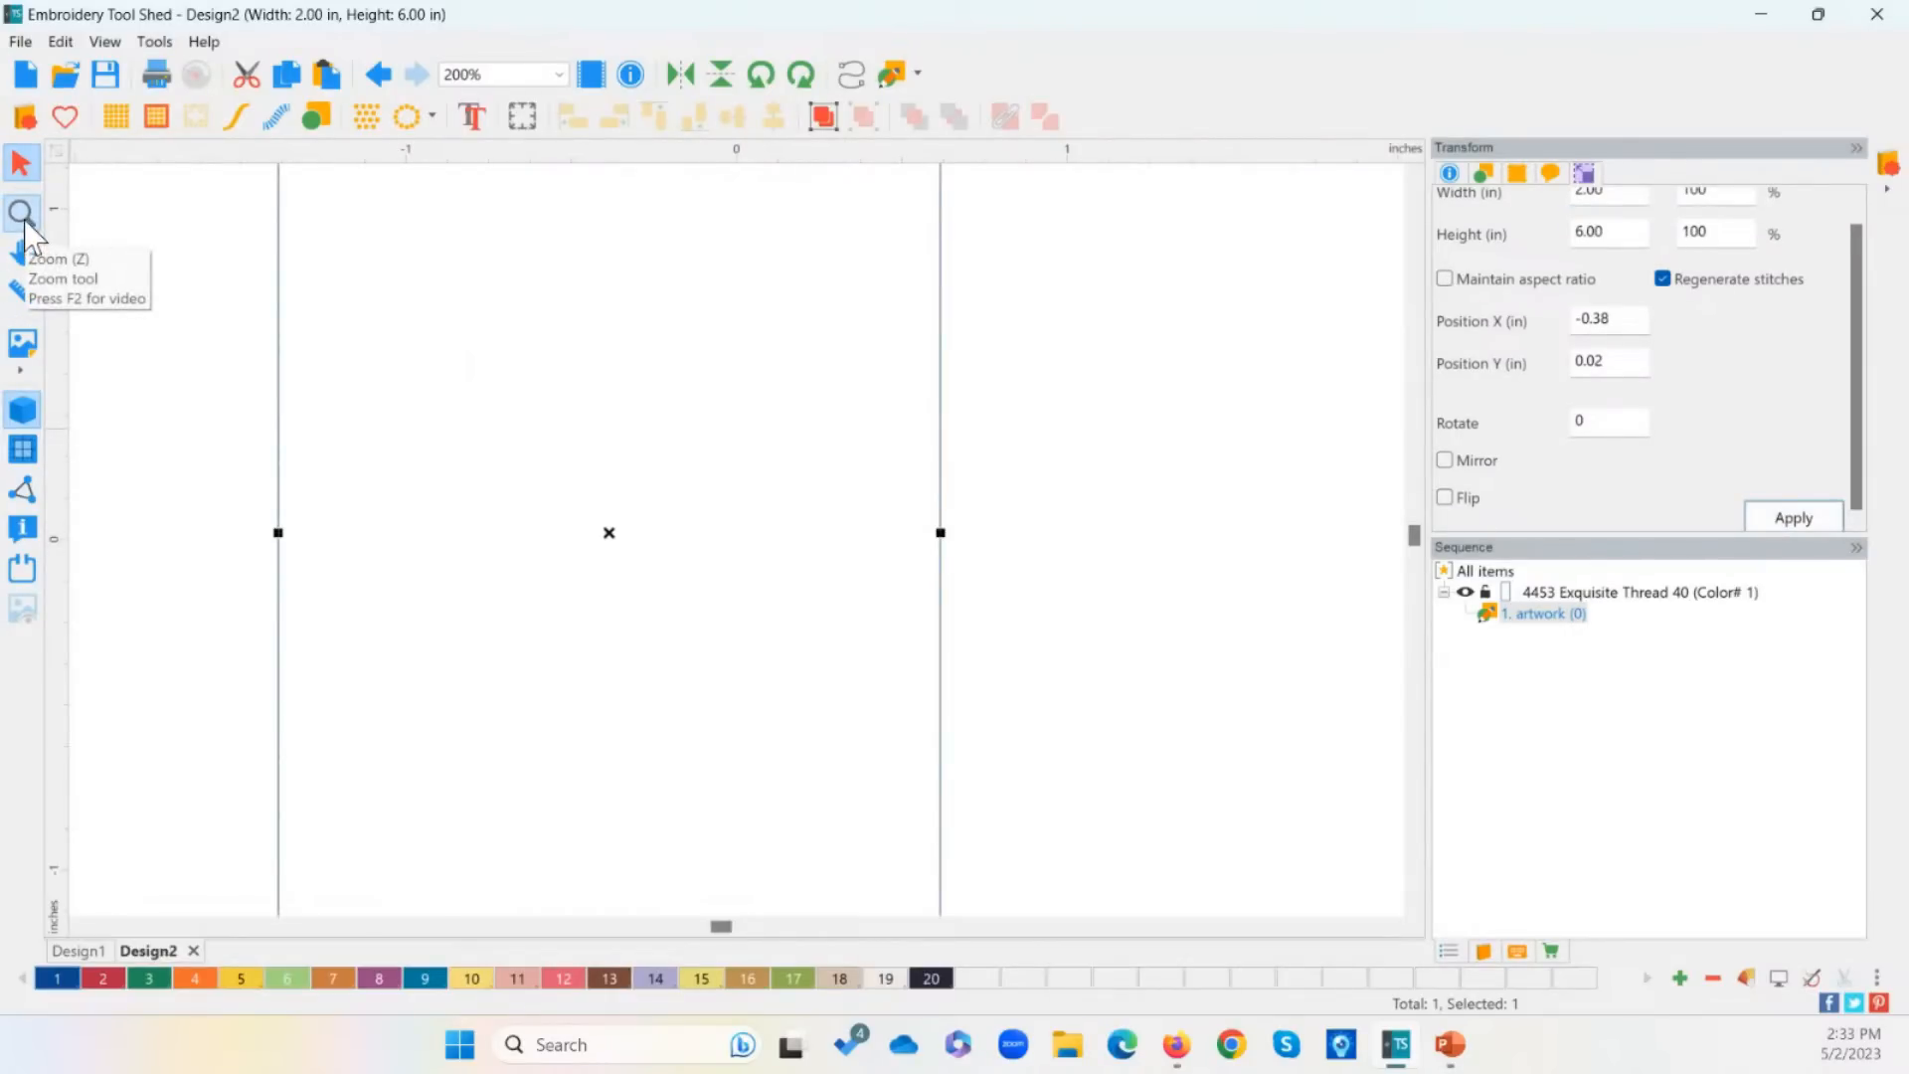
left_click(24, 221)
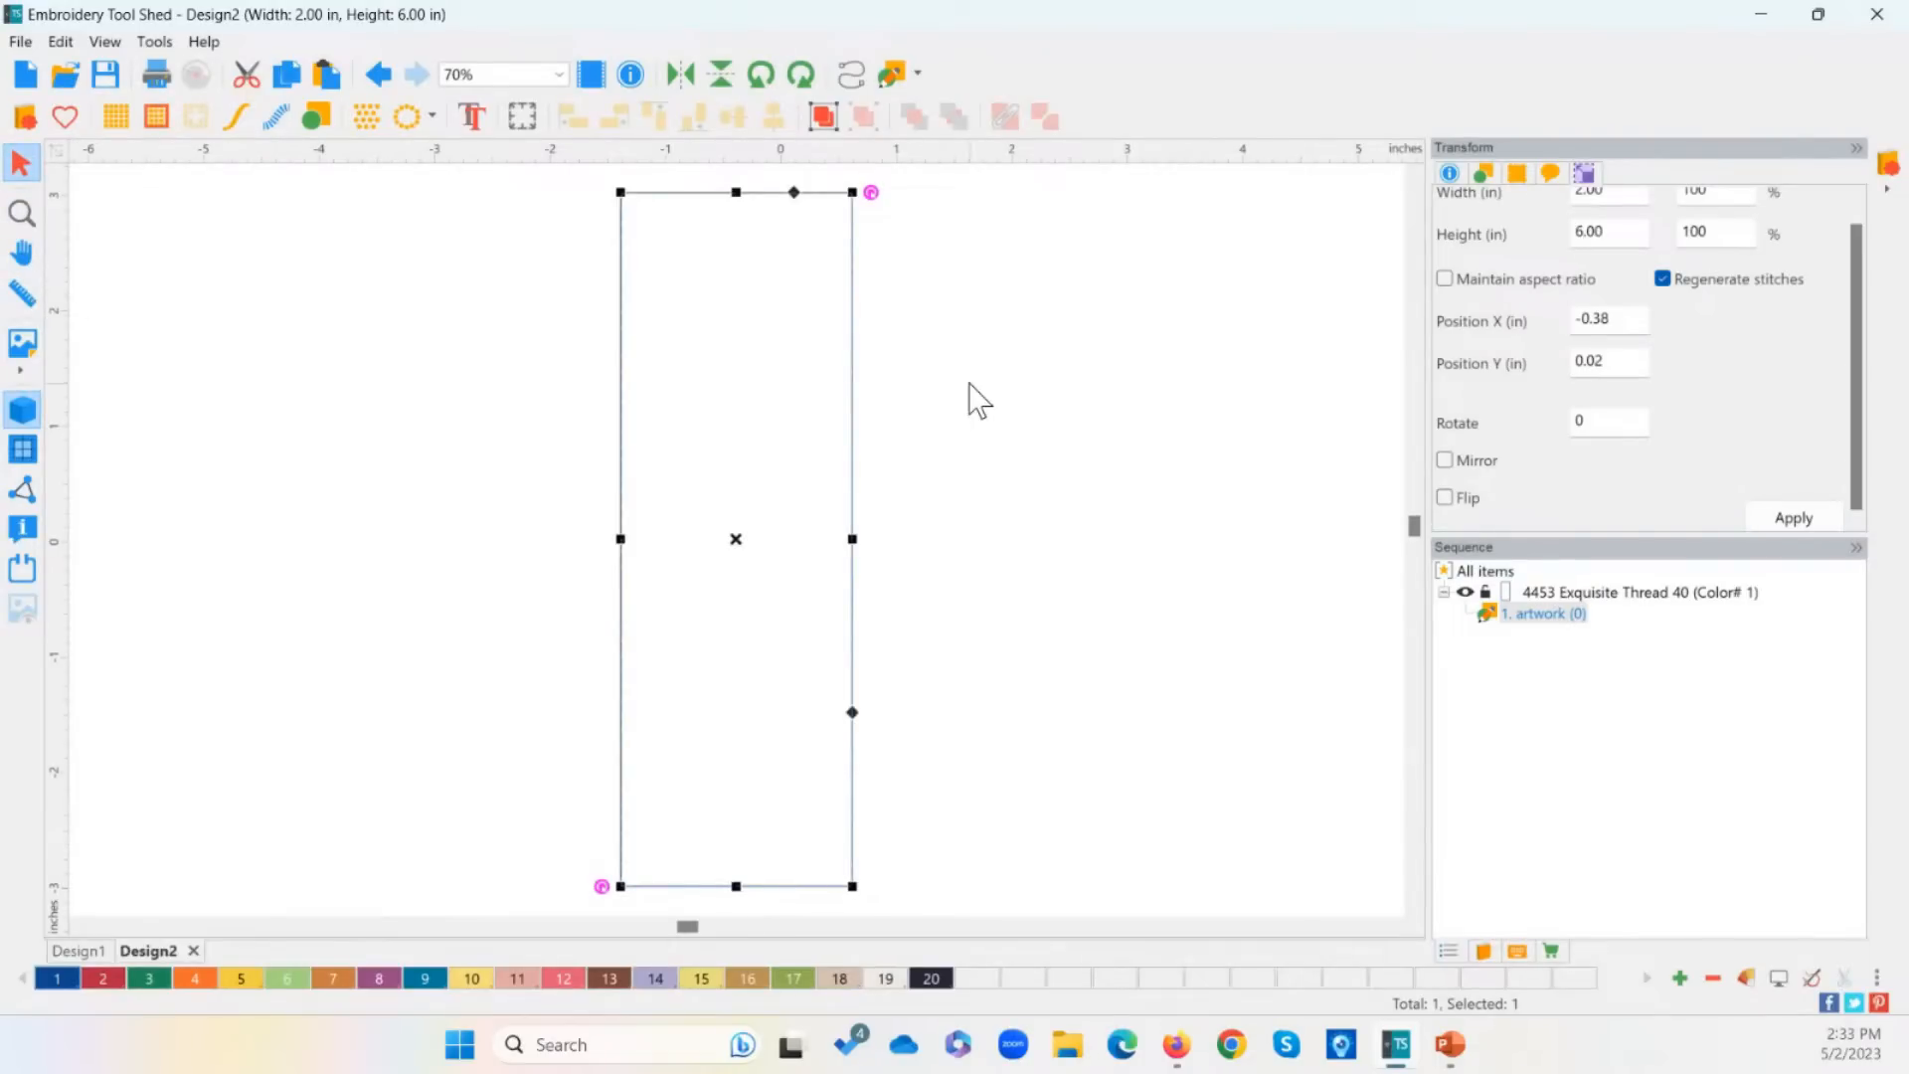
left_click(22, 212)
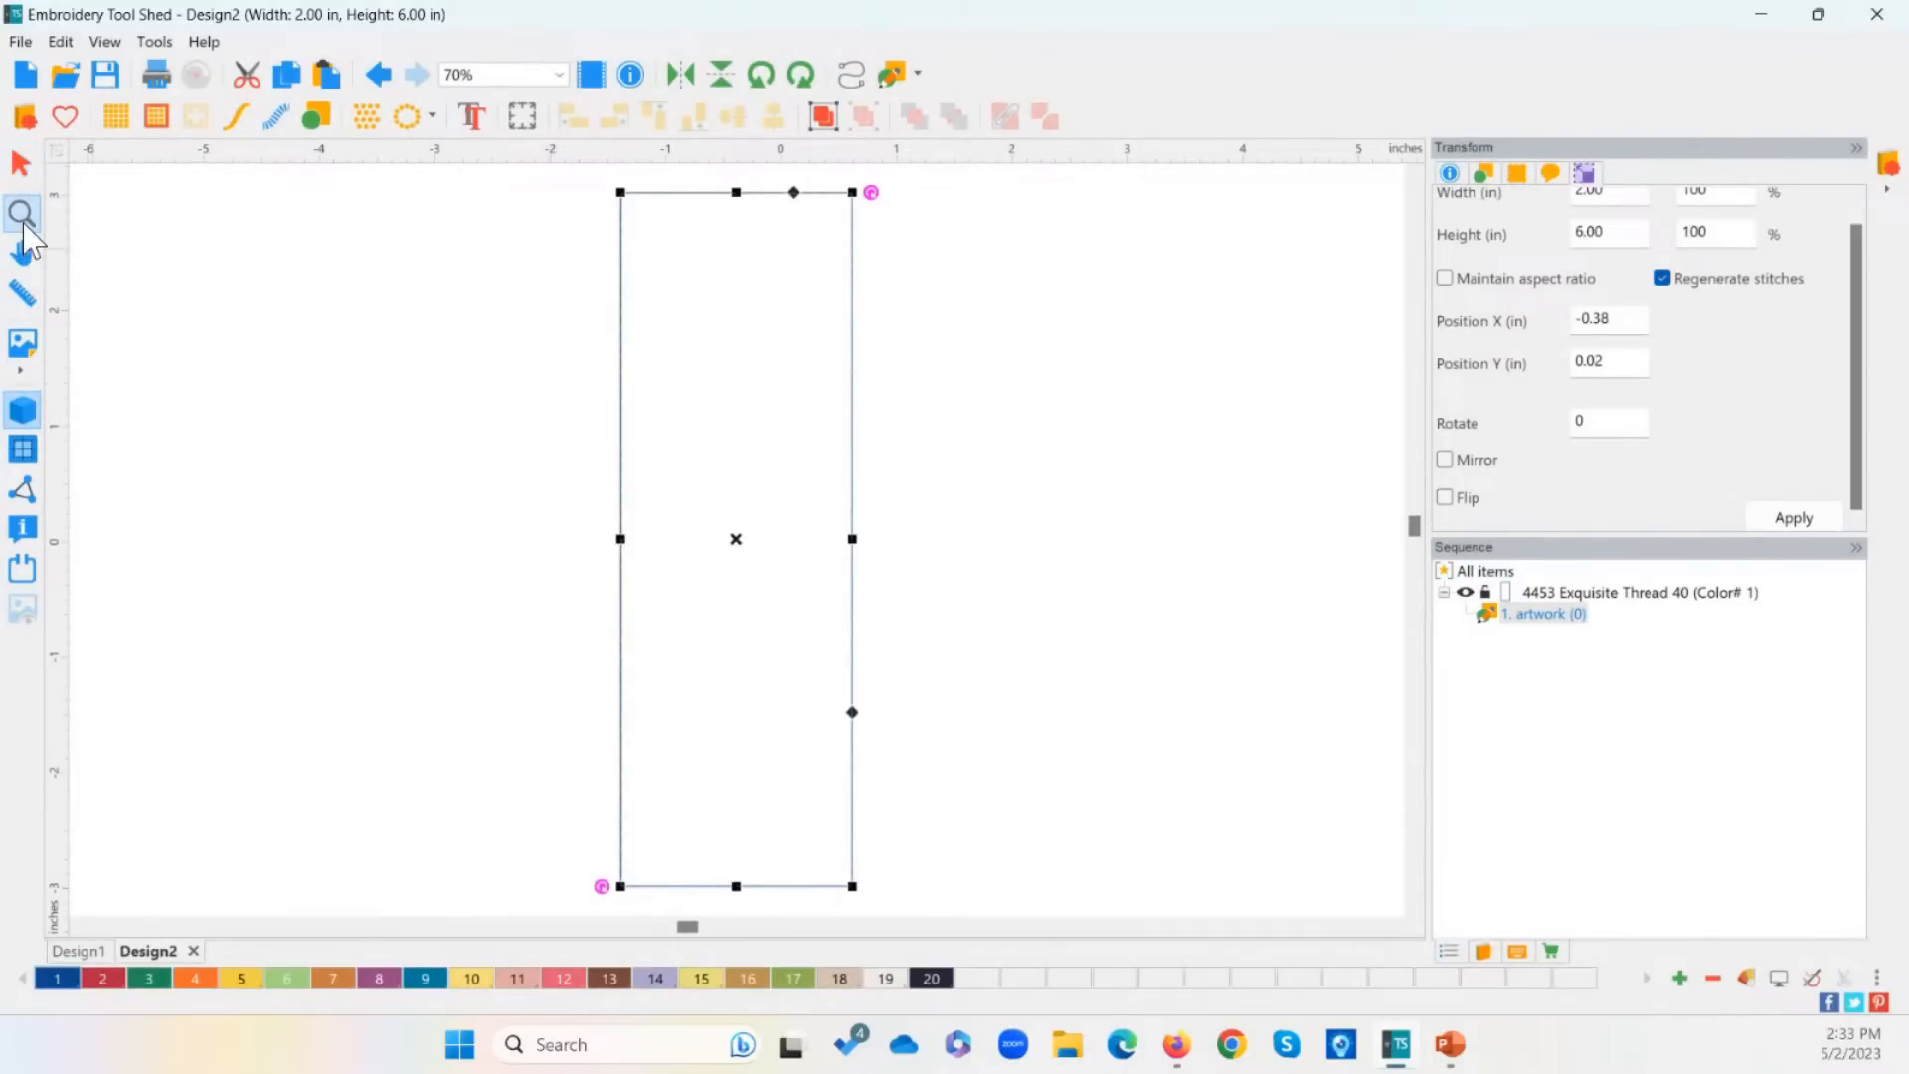
left_click(21, 163)
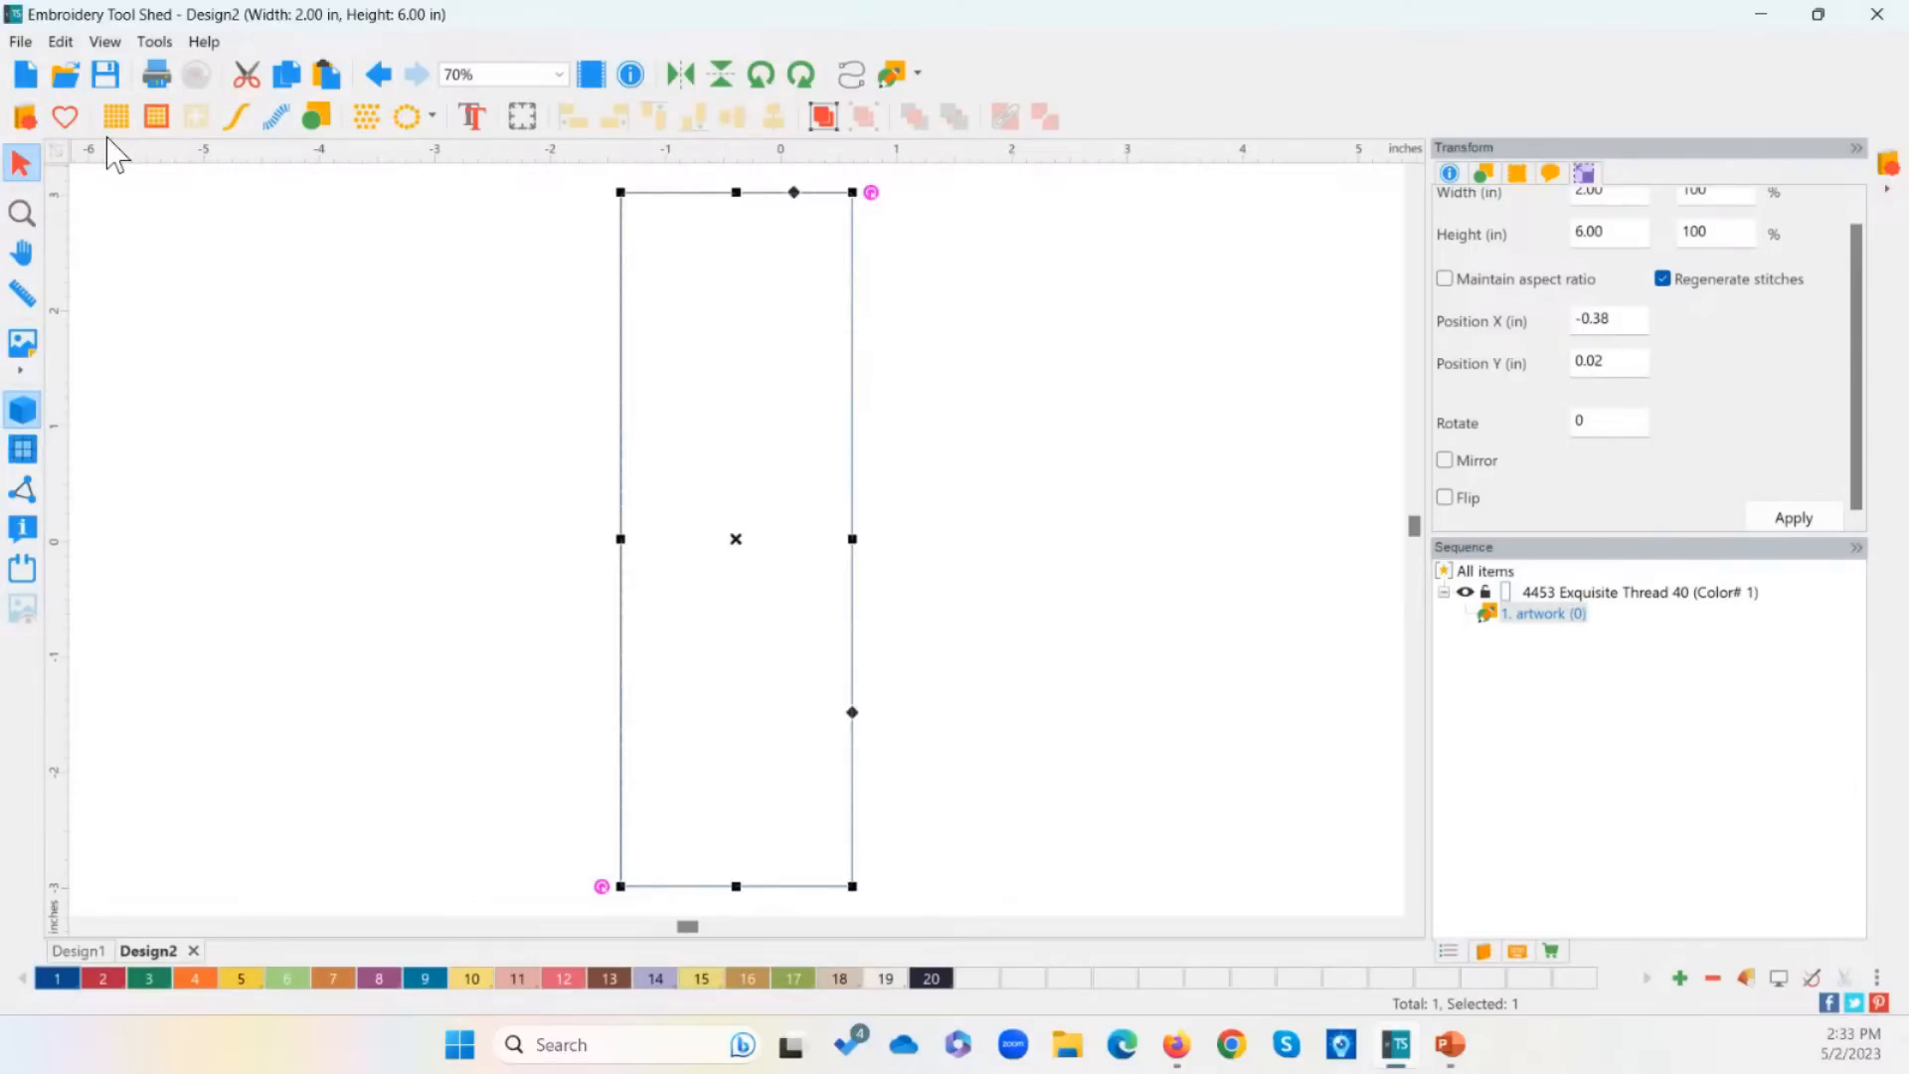
left_click(159, 126)
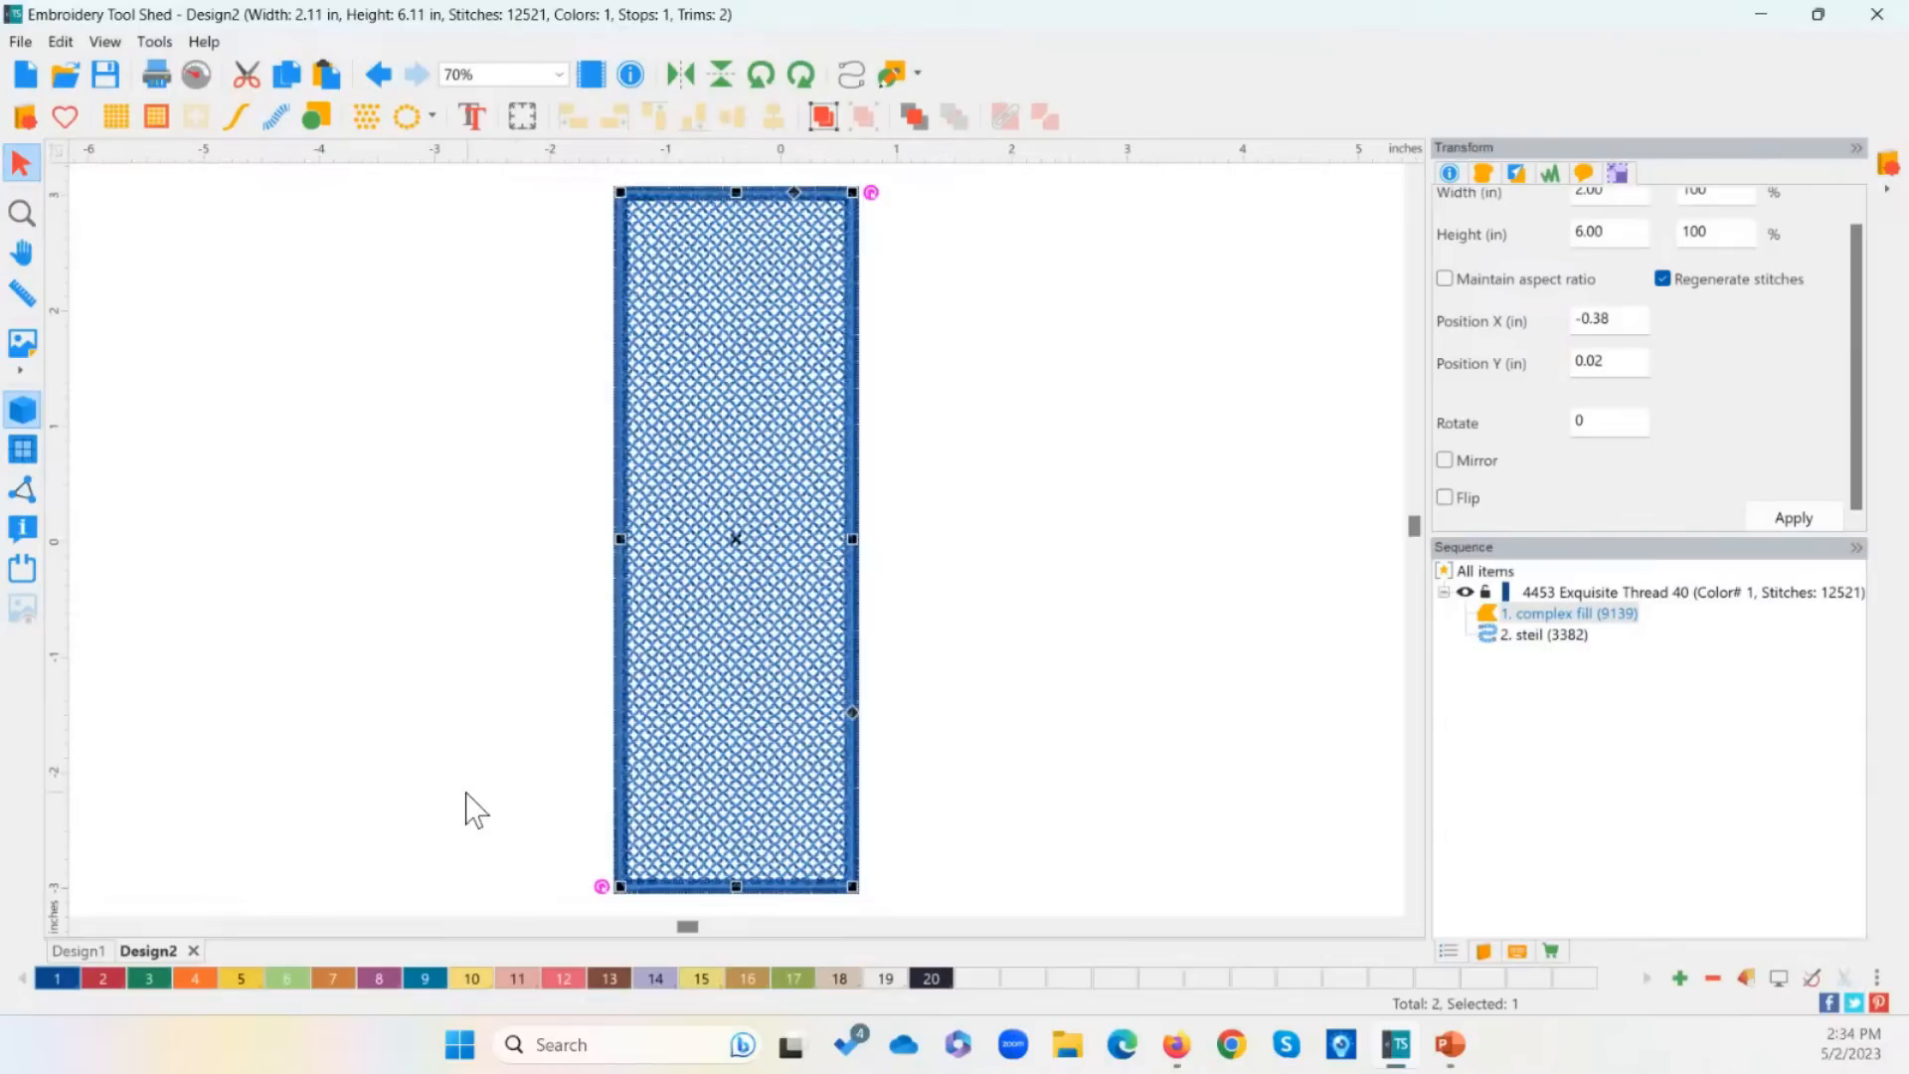
Step: Recolor the whole lace panel, fill and border, with thread color 11
key("ctrl+a")
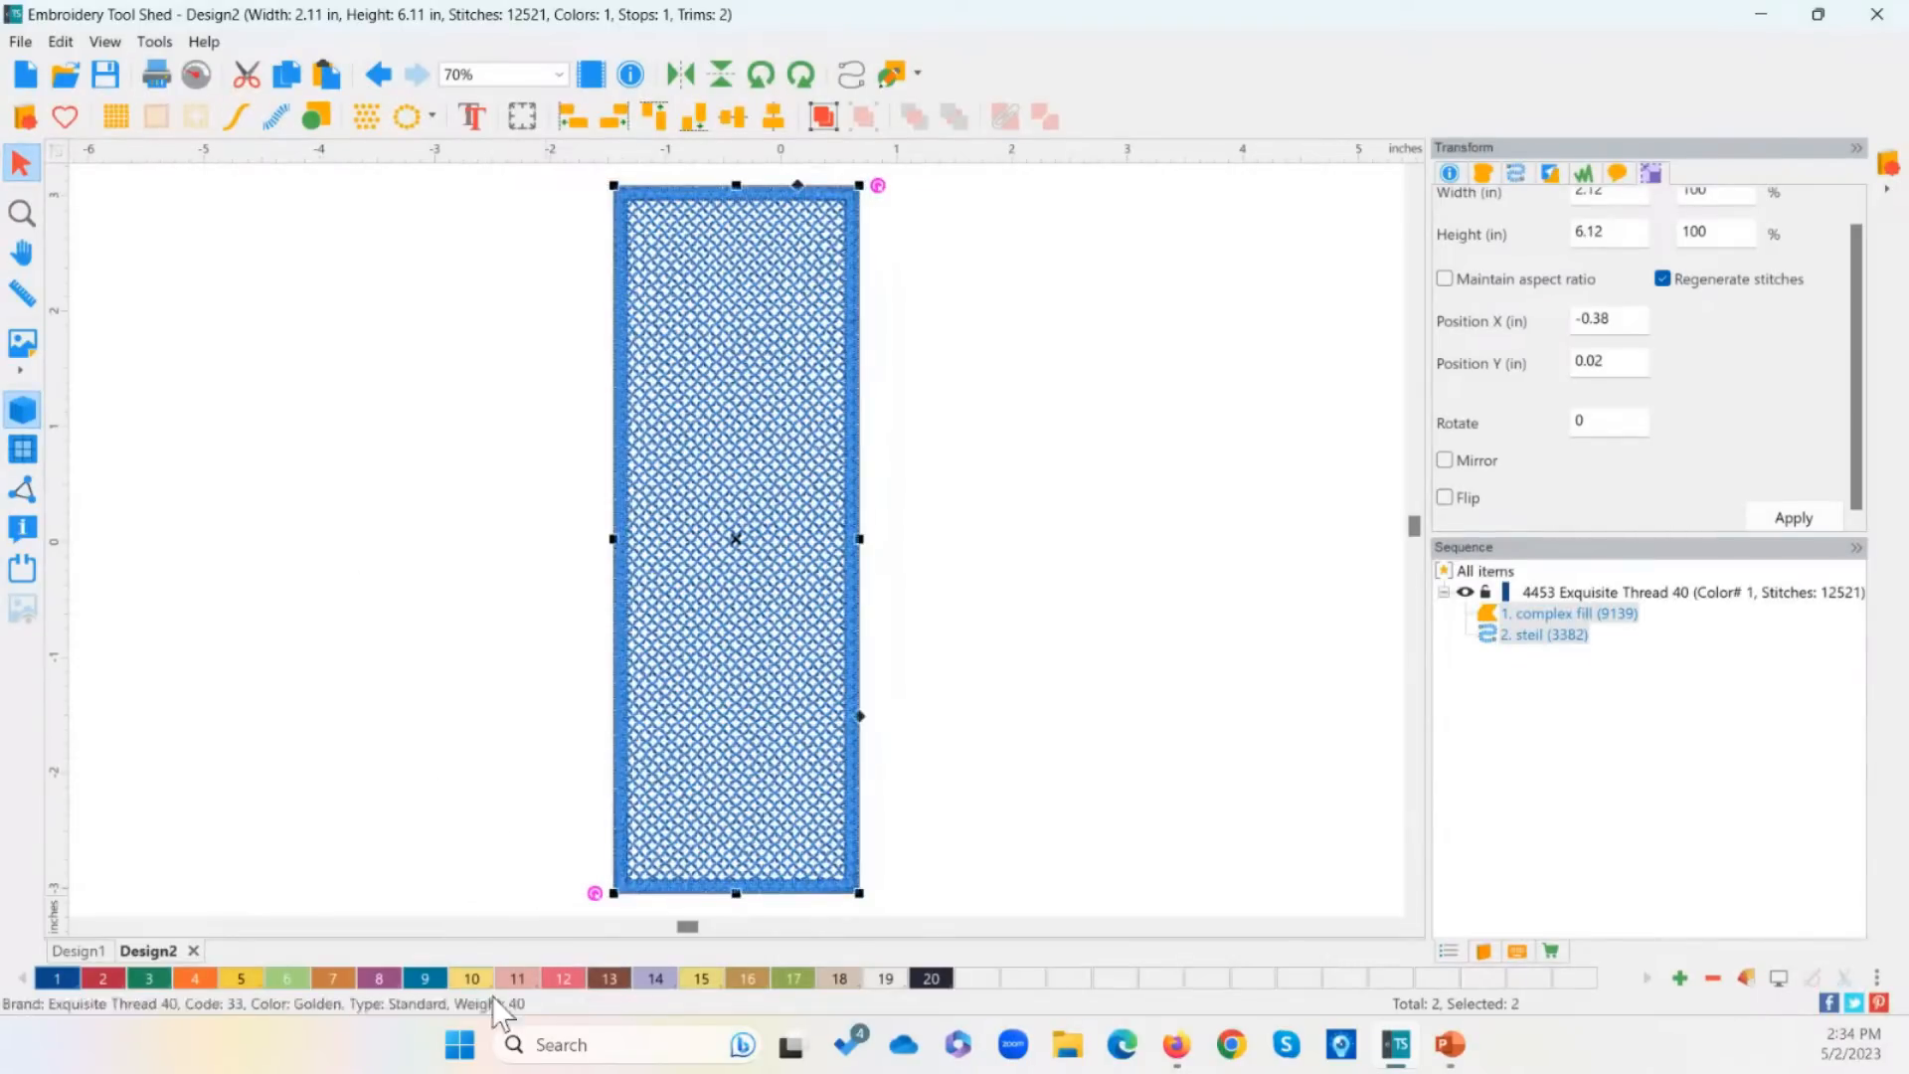
left_click(519, 982)
left_click(416, 655)
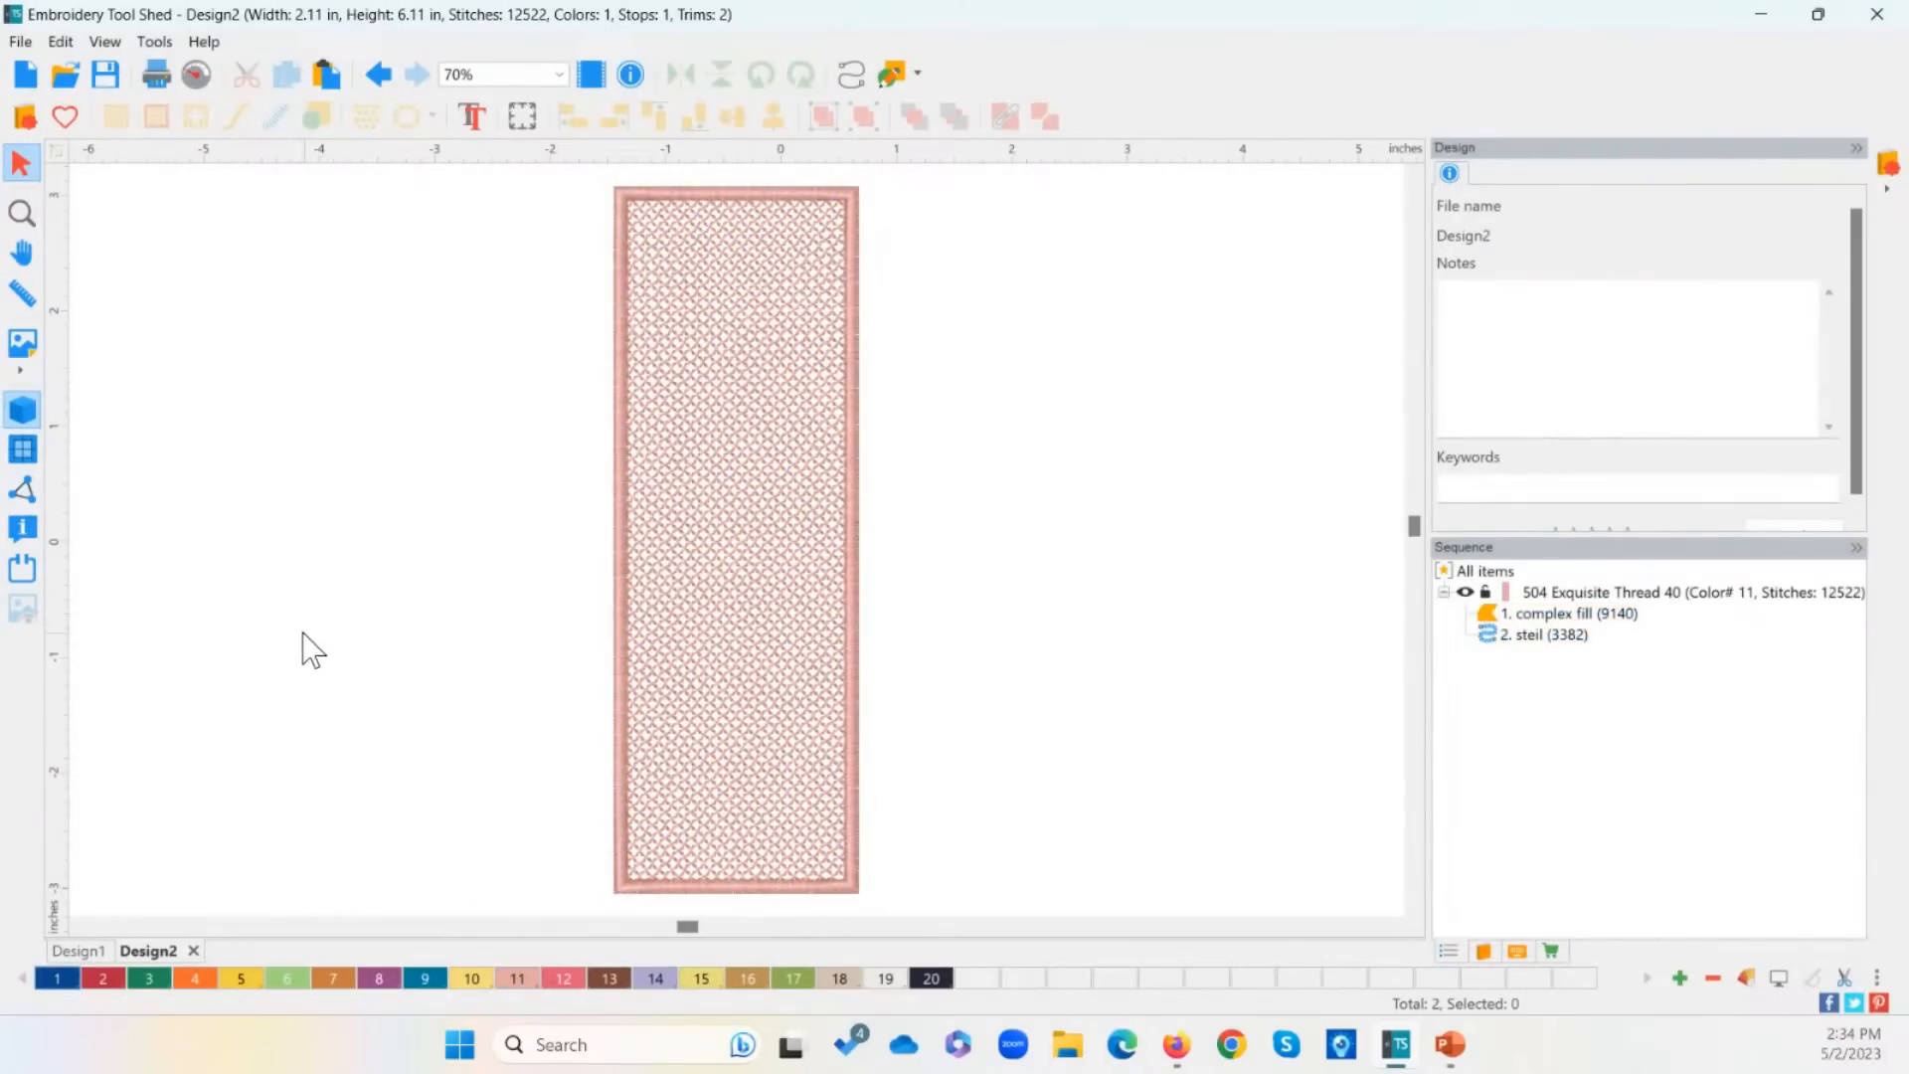
Step: Insert the tapered paisley drop from the Paisley Borders designs and place it left of the lace panel, rotated so its tail points down
scroll(711, 494, "down", 2)
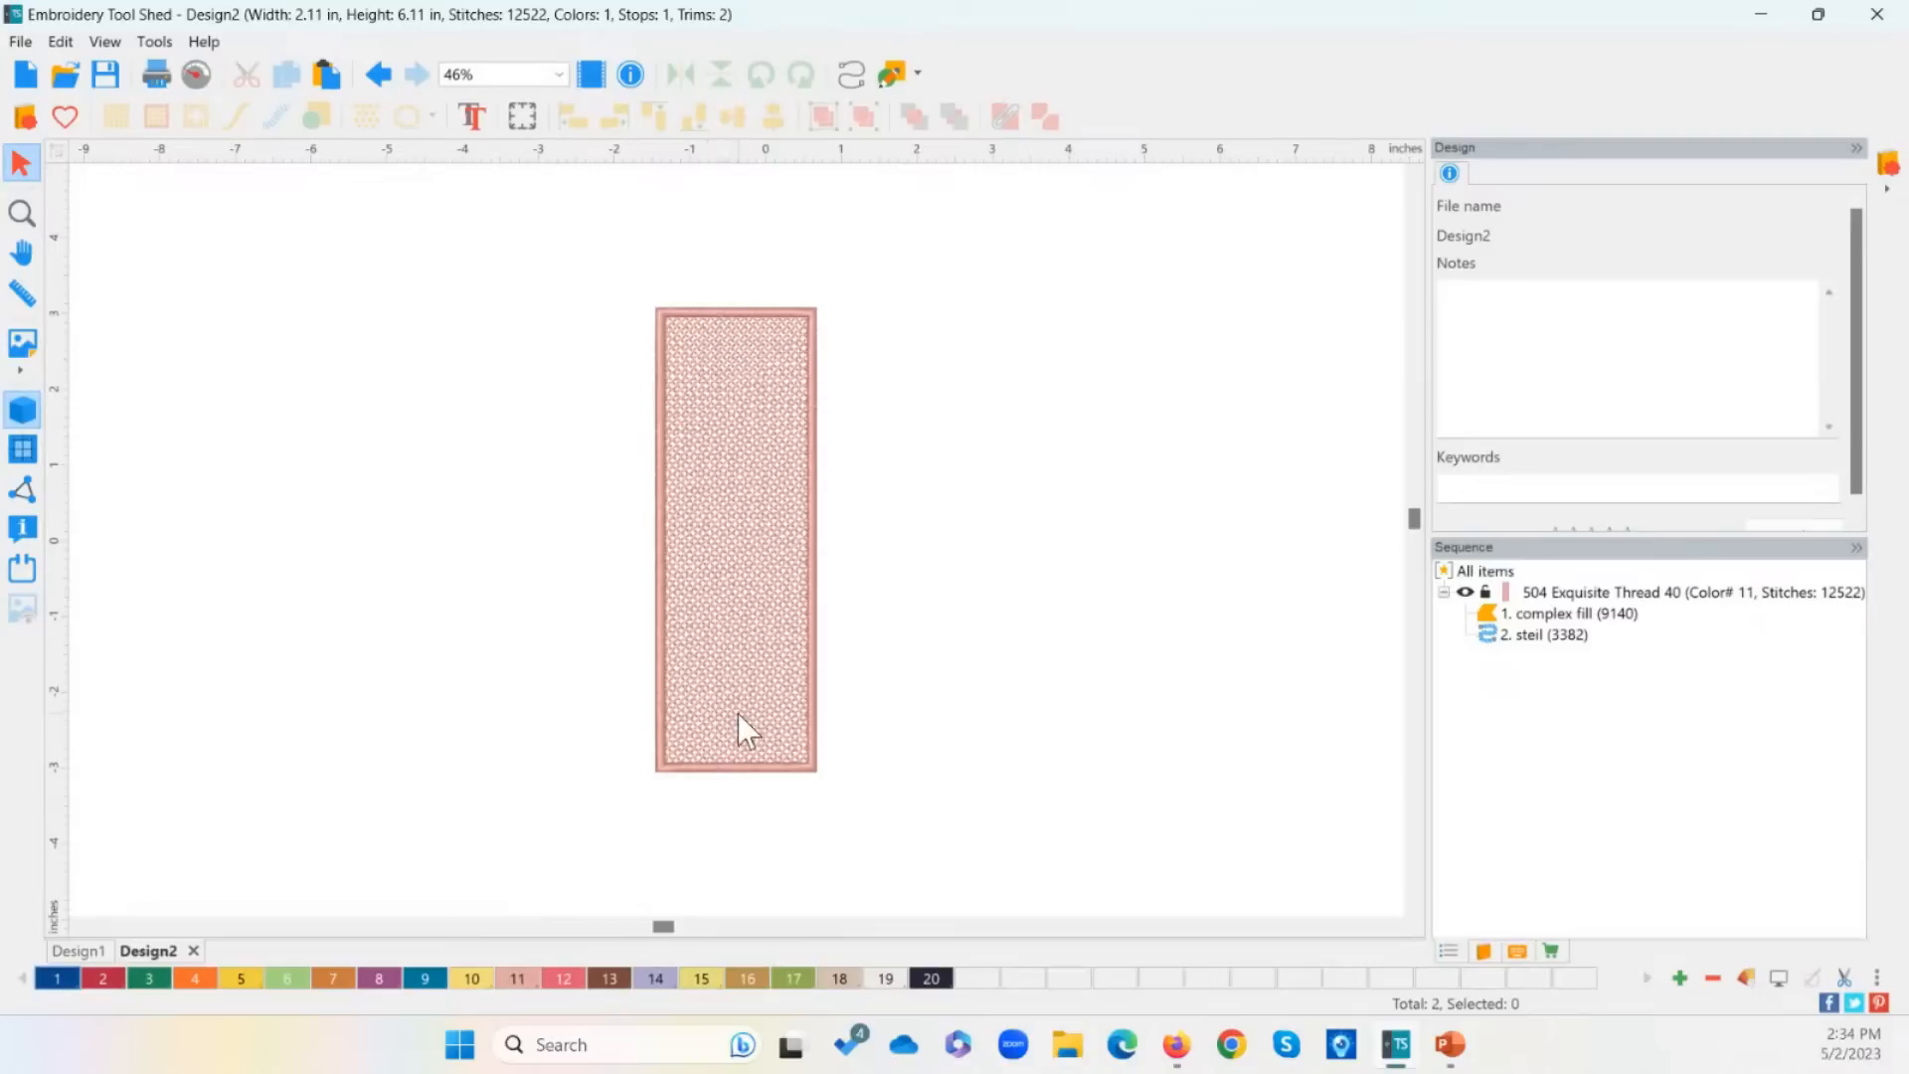
left_click(24, 119)
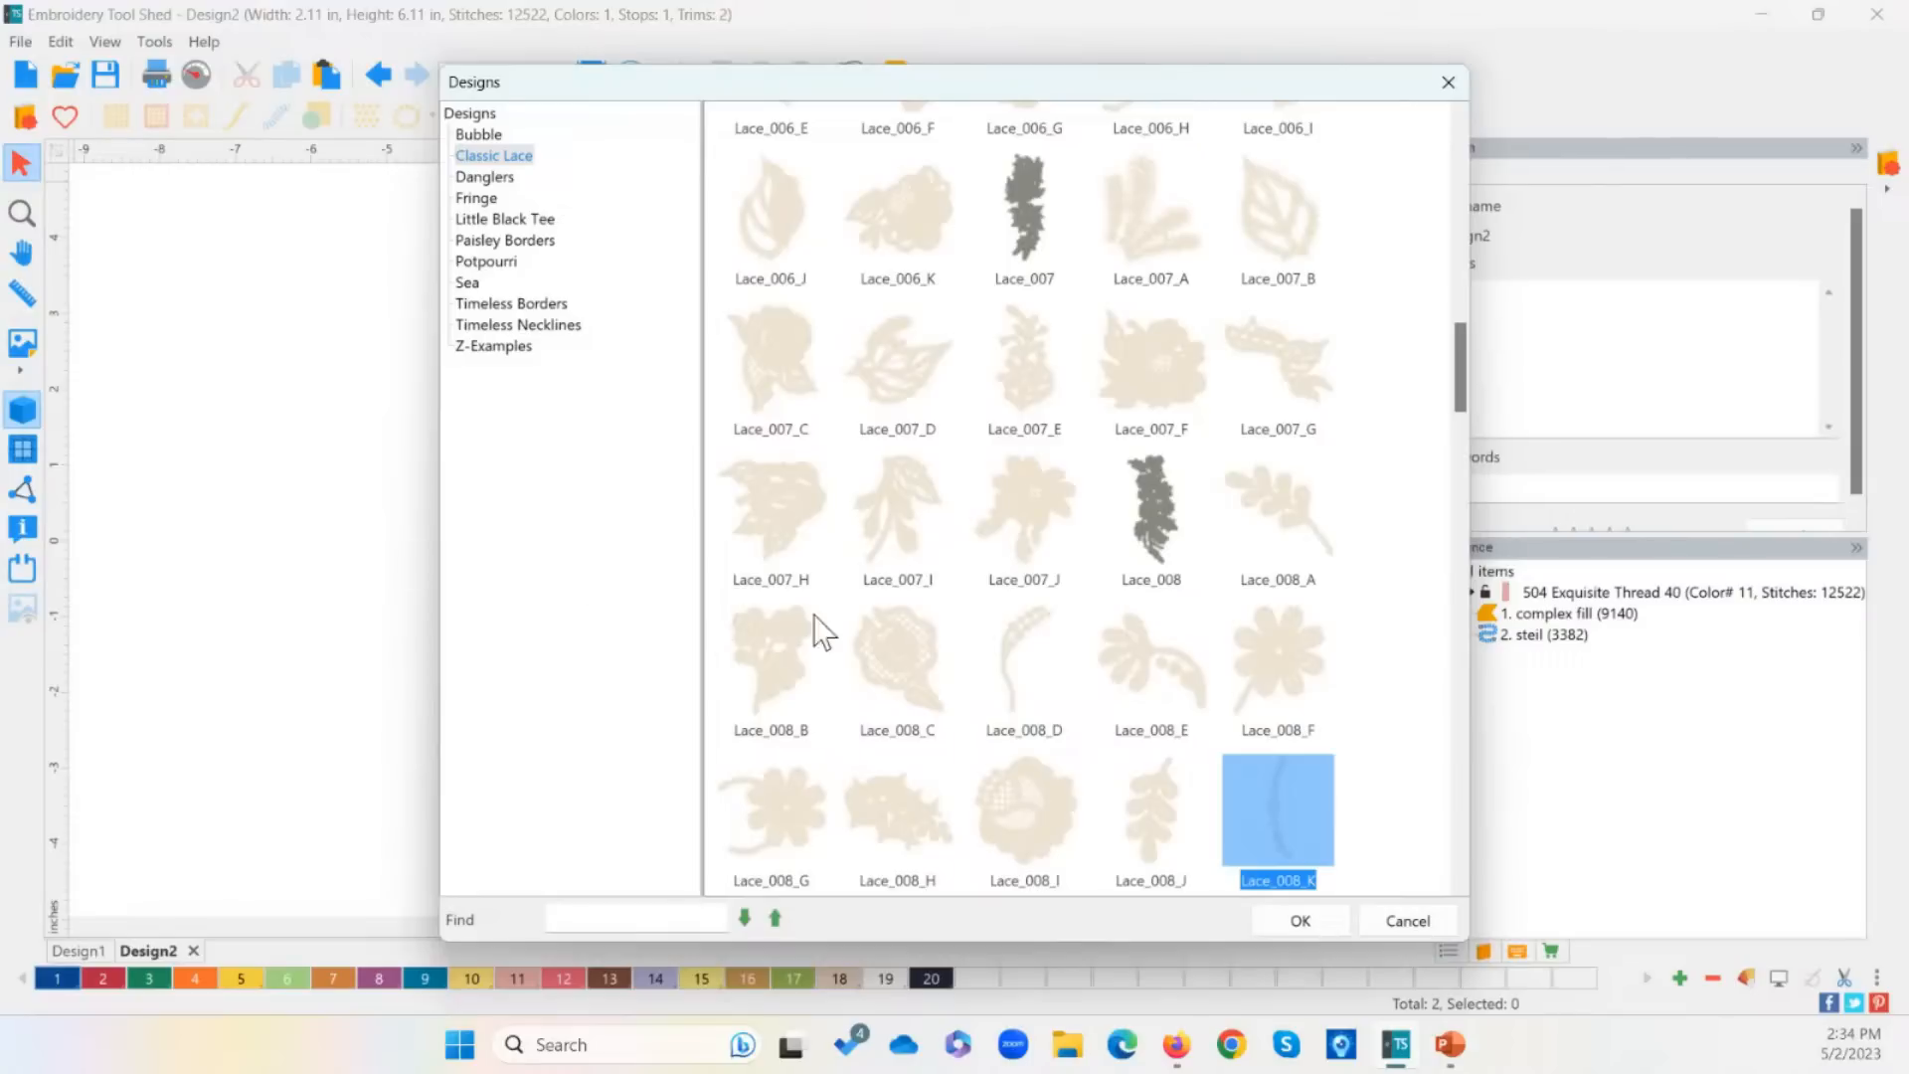
left_click(487, 261)
left_click(496, 242)
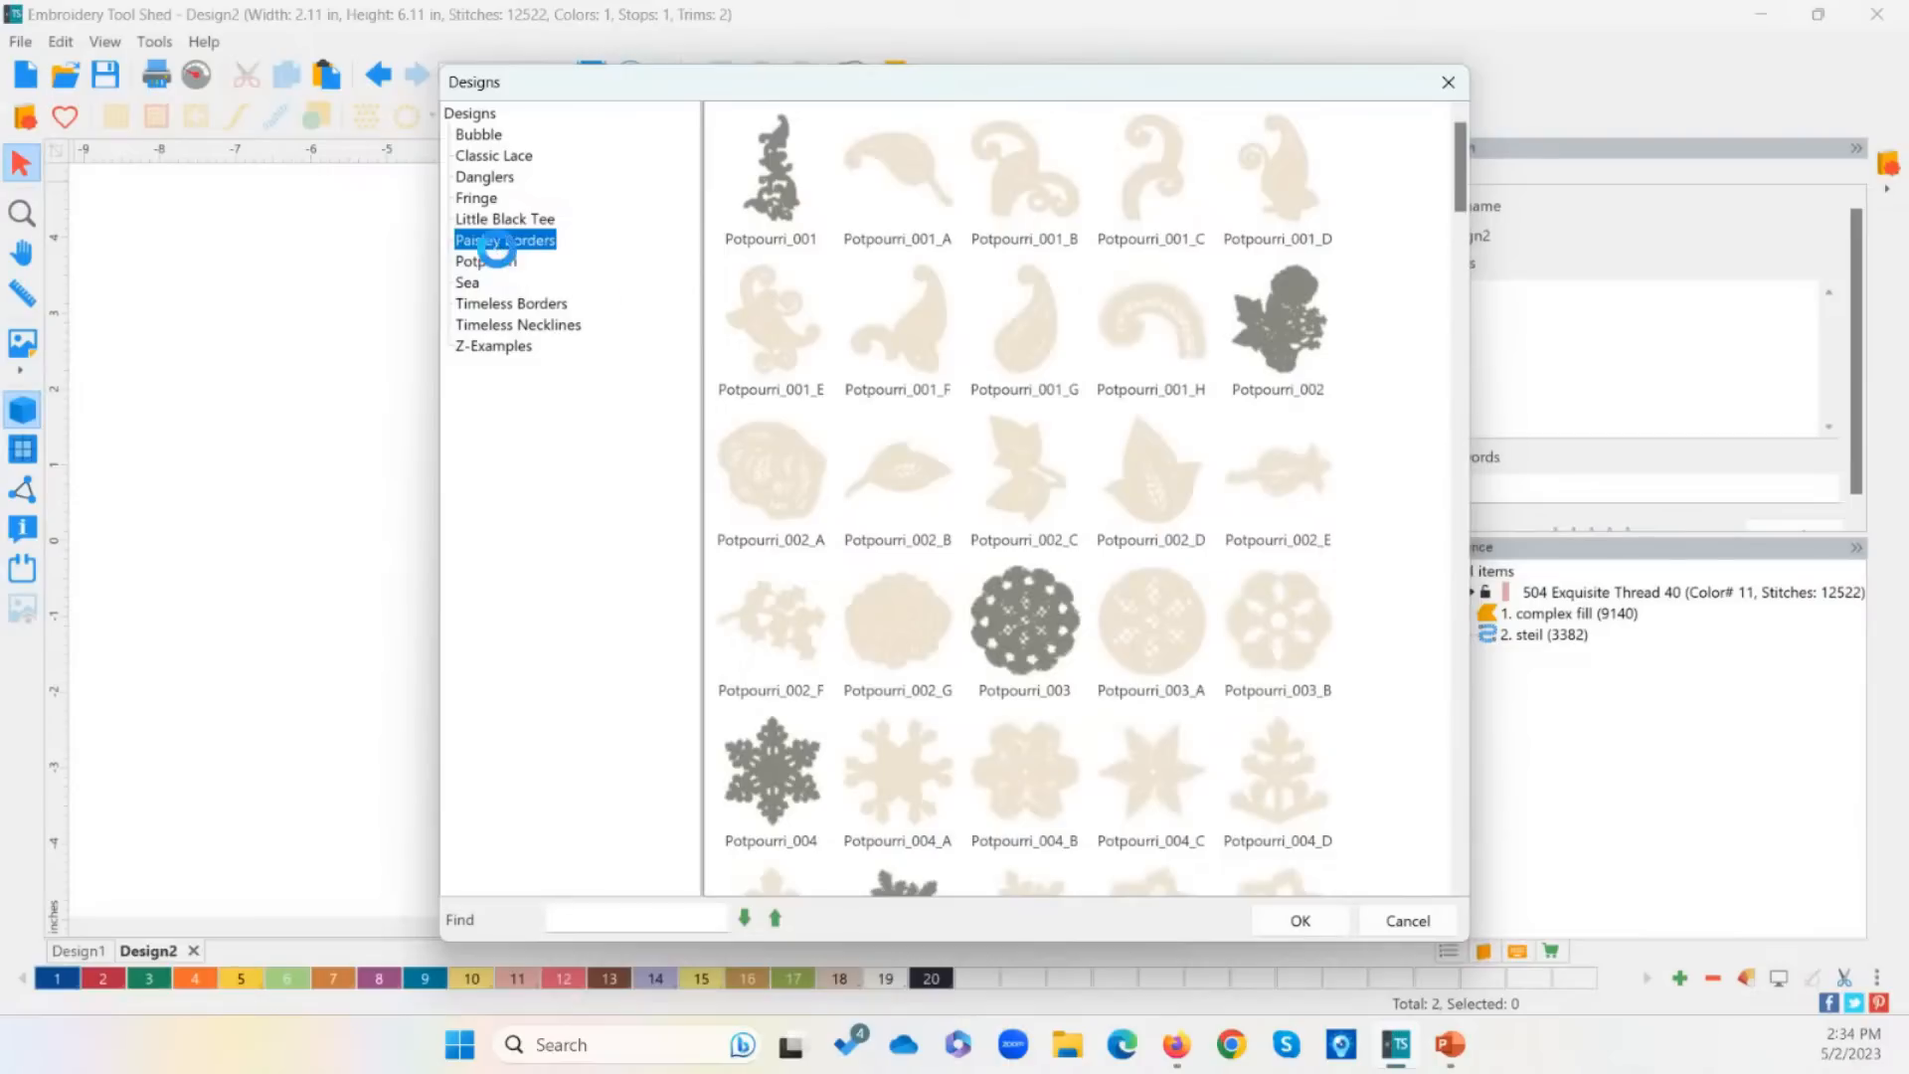
left_click_drag(1459, 169, 1381, 328)
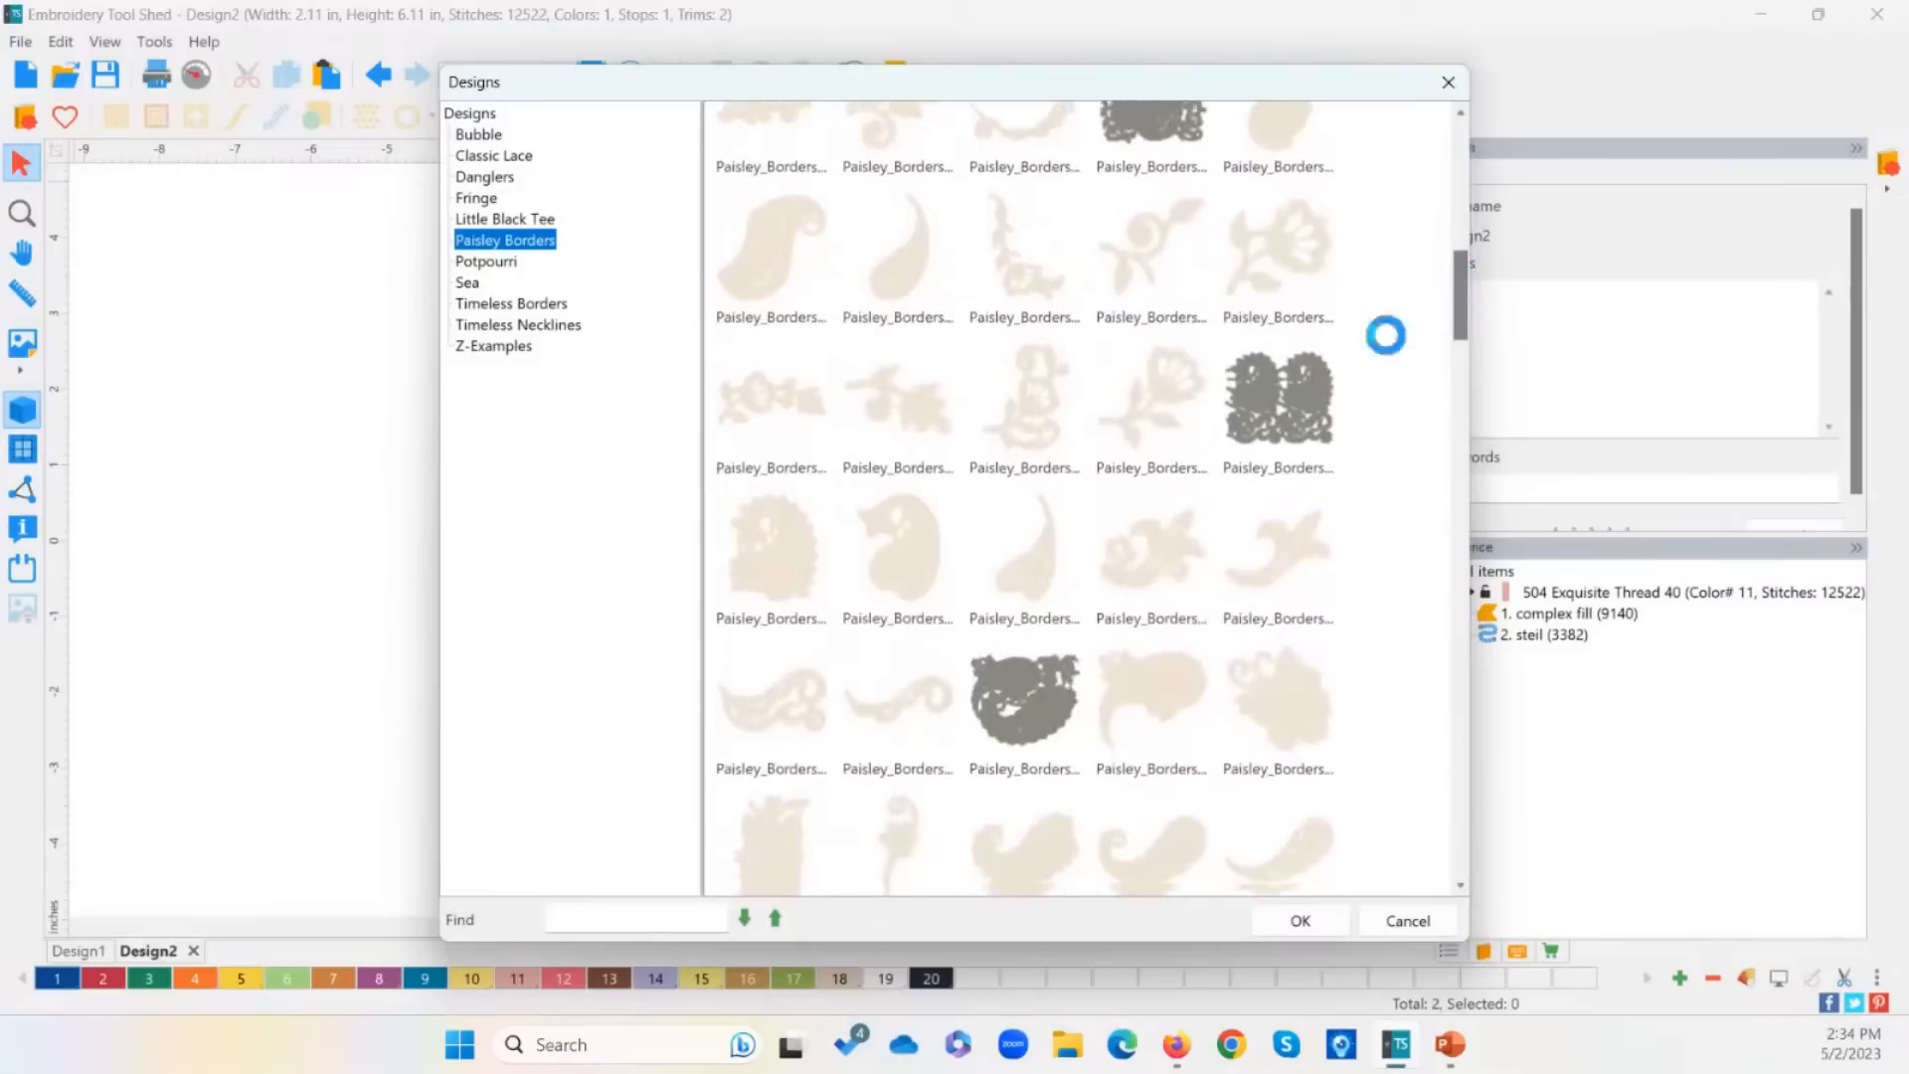
left_click(1023, 537)
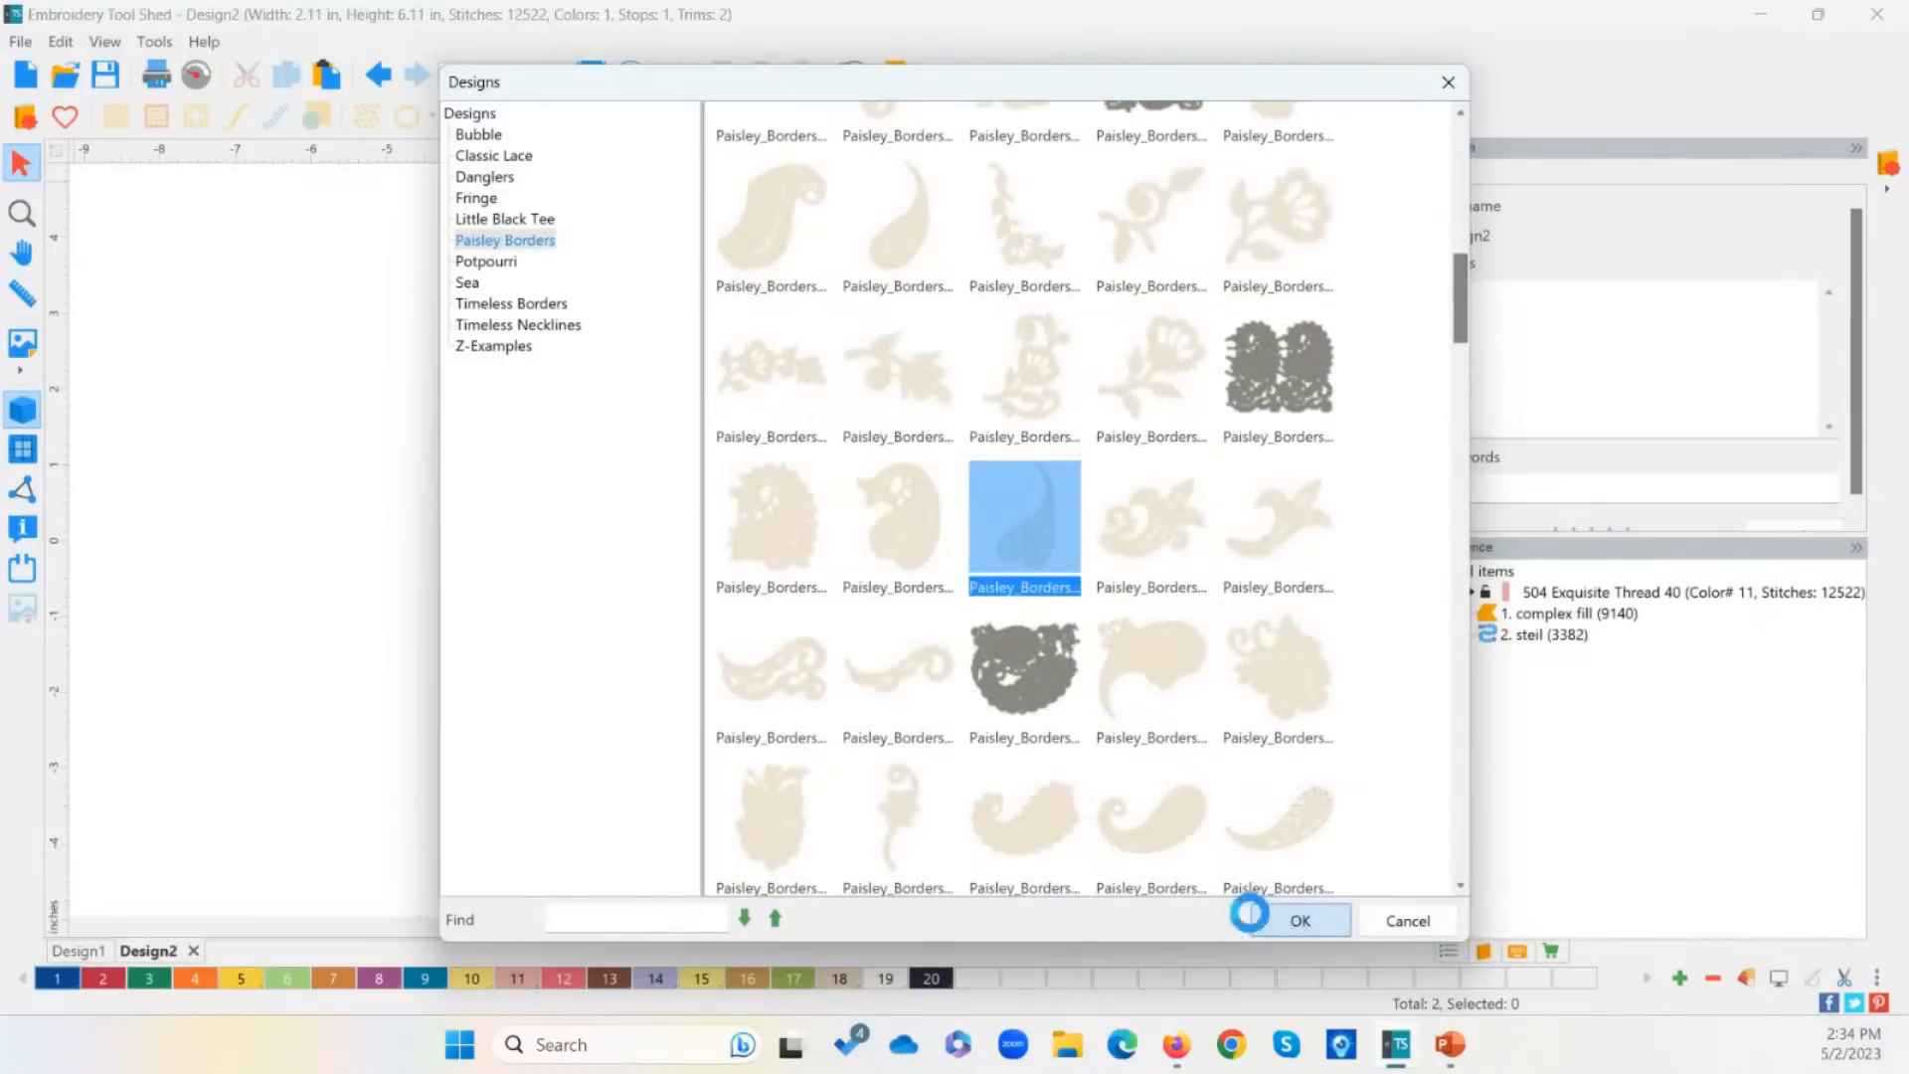
left_click(1255, 916)
left_click_drag(785, 587, 388, 483)
left_click_drag(416, 377, 260, 456)
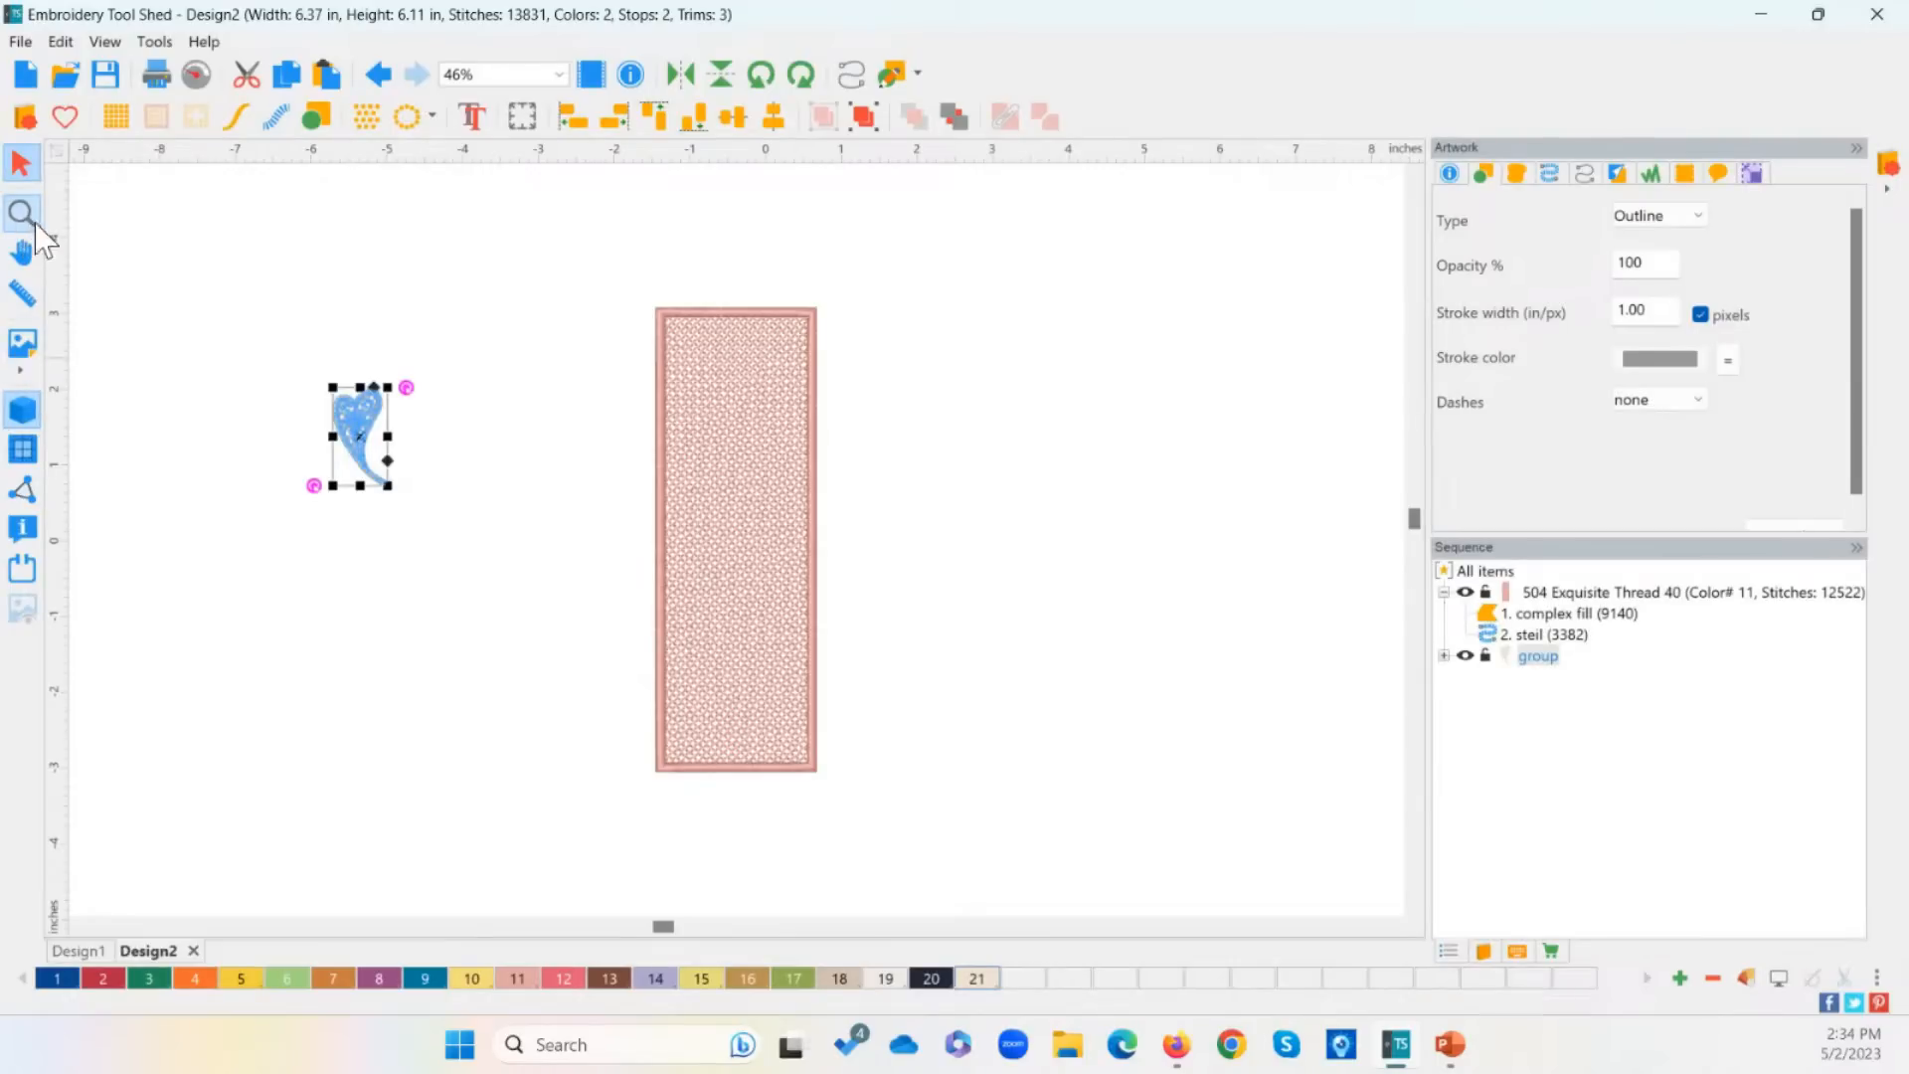
Step: Ungroup the paisley motif and expand its thread color 21 entry in the sequence to list its individual objects
left_click(22, 212)
left_click_drag(285, 350, 493, 616)
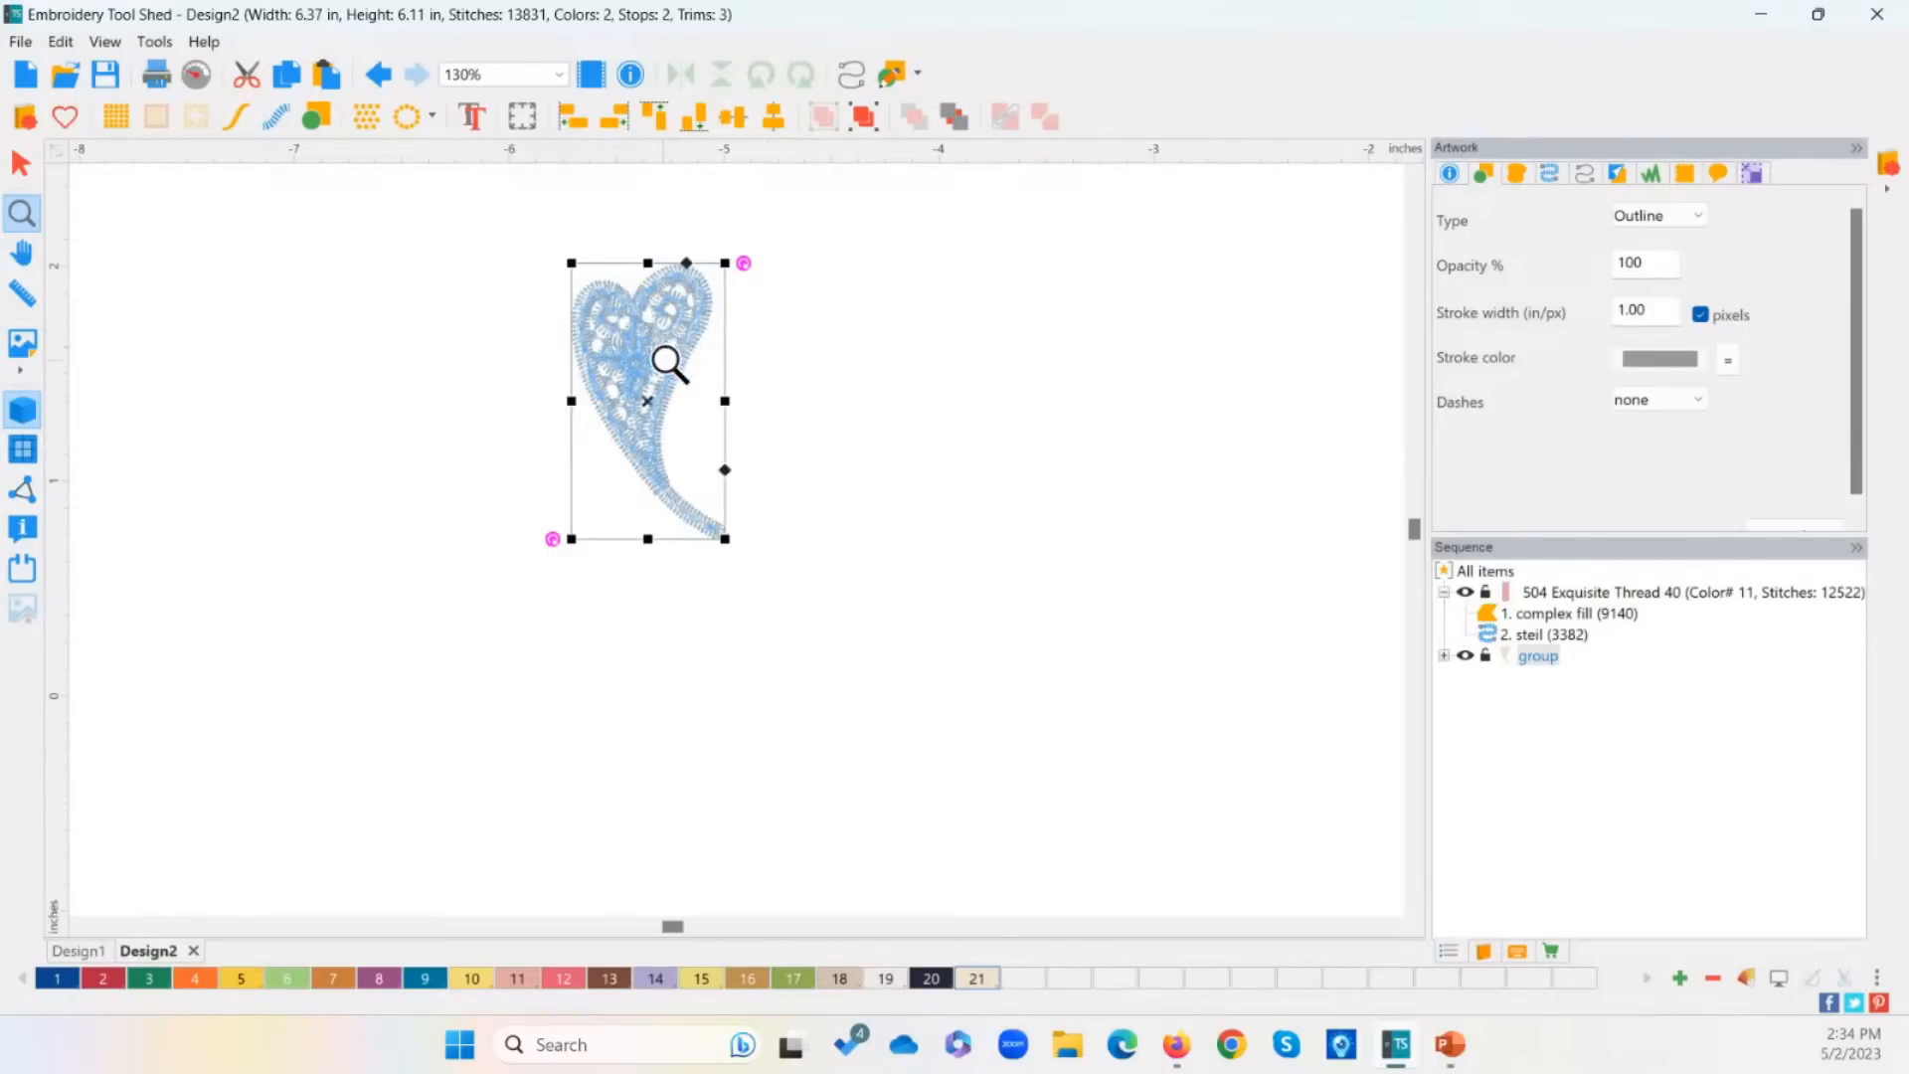
left_click(21, 164)
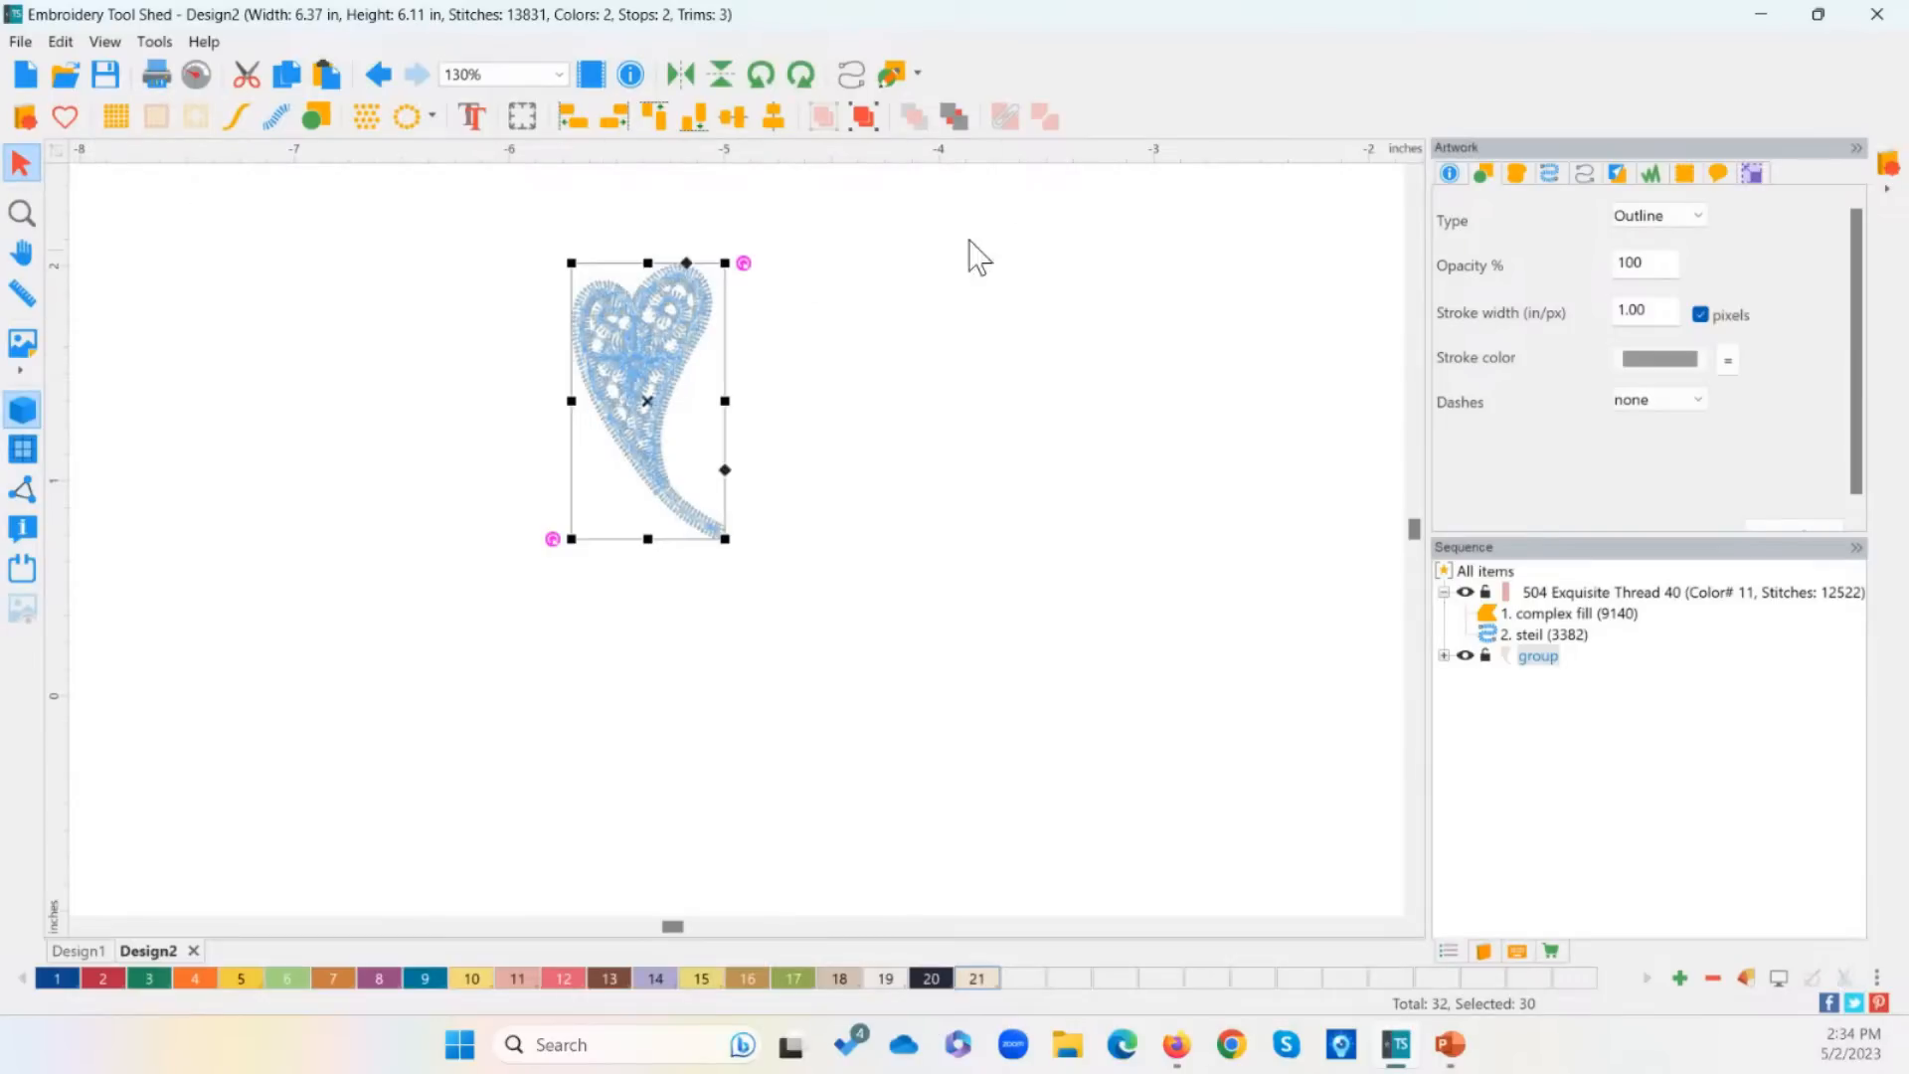
left_click(863, 117)
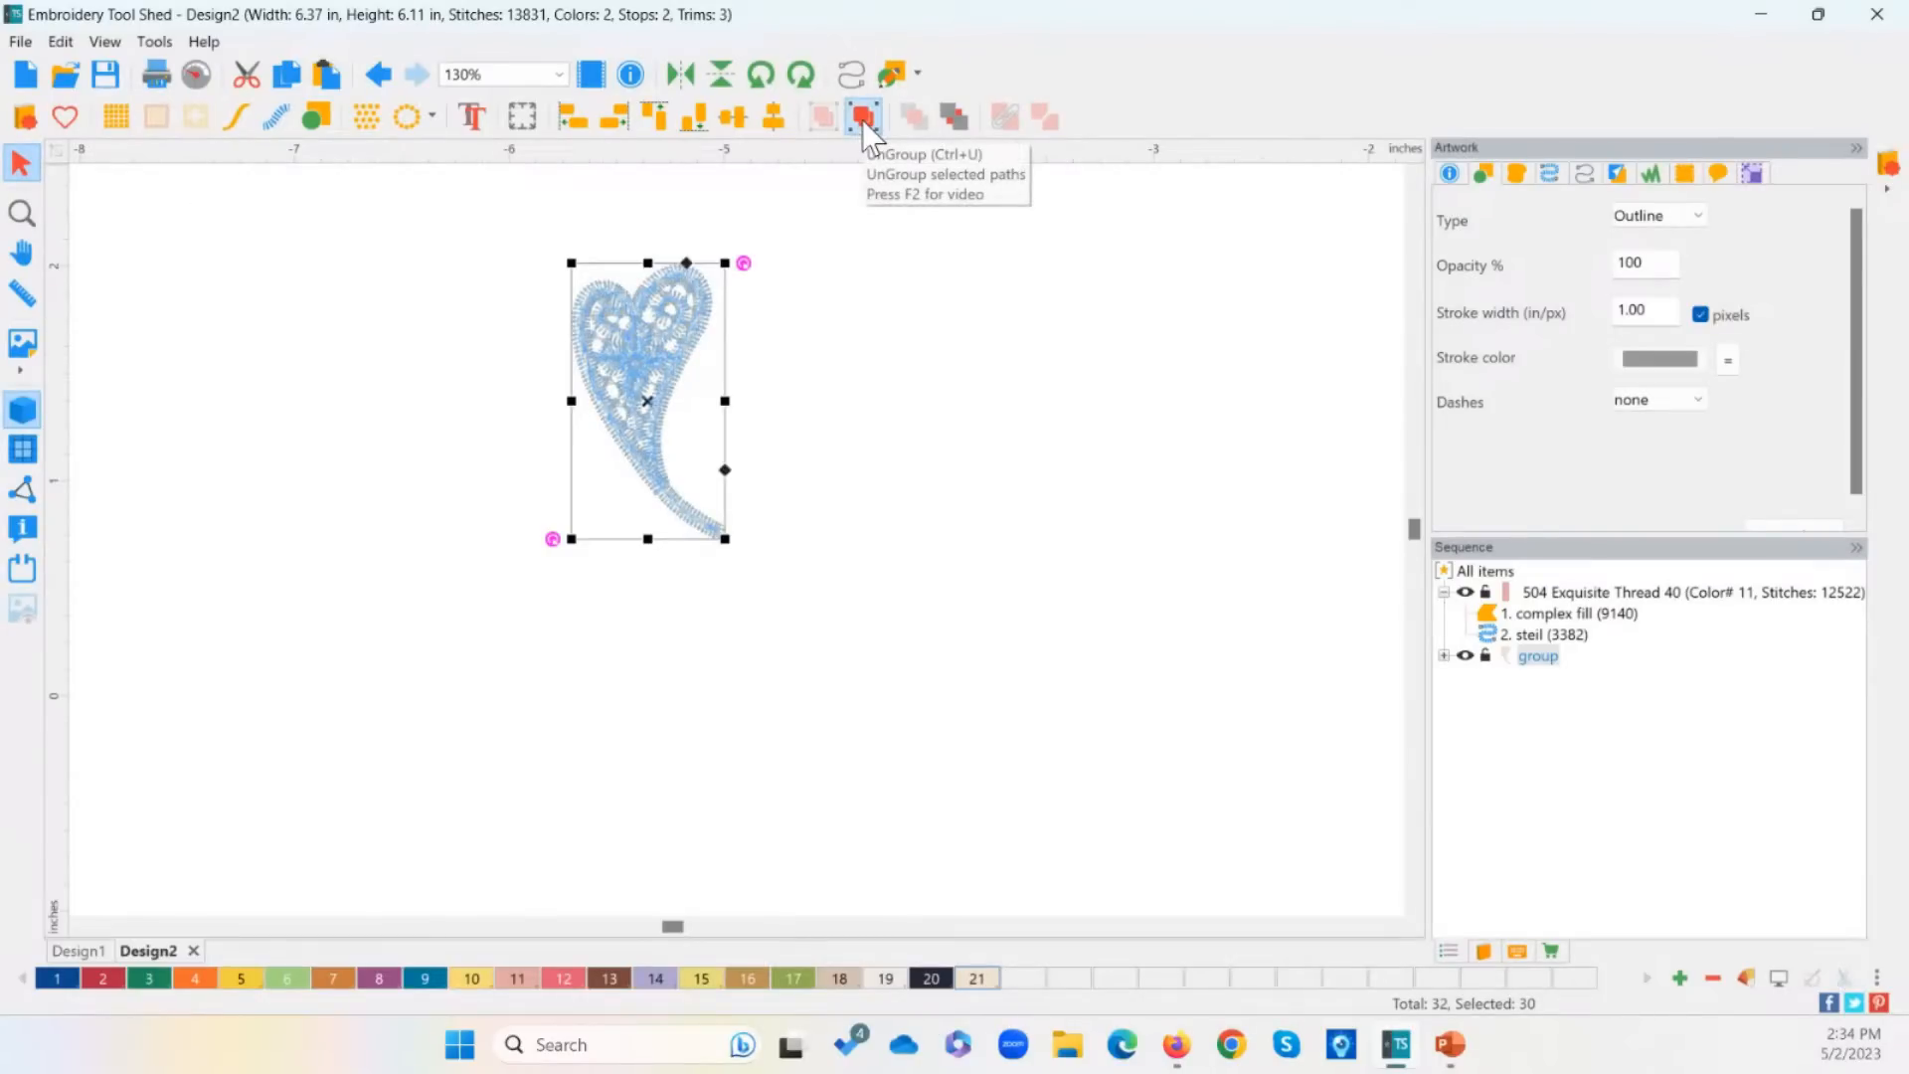
left_click(863, 117)
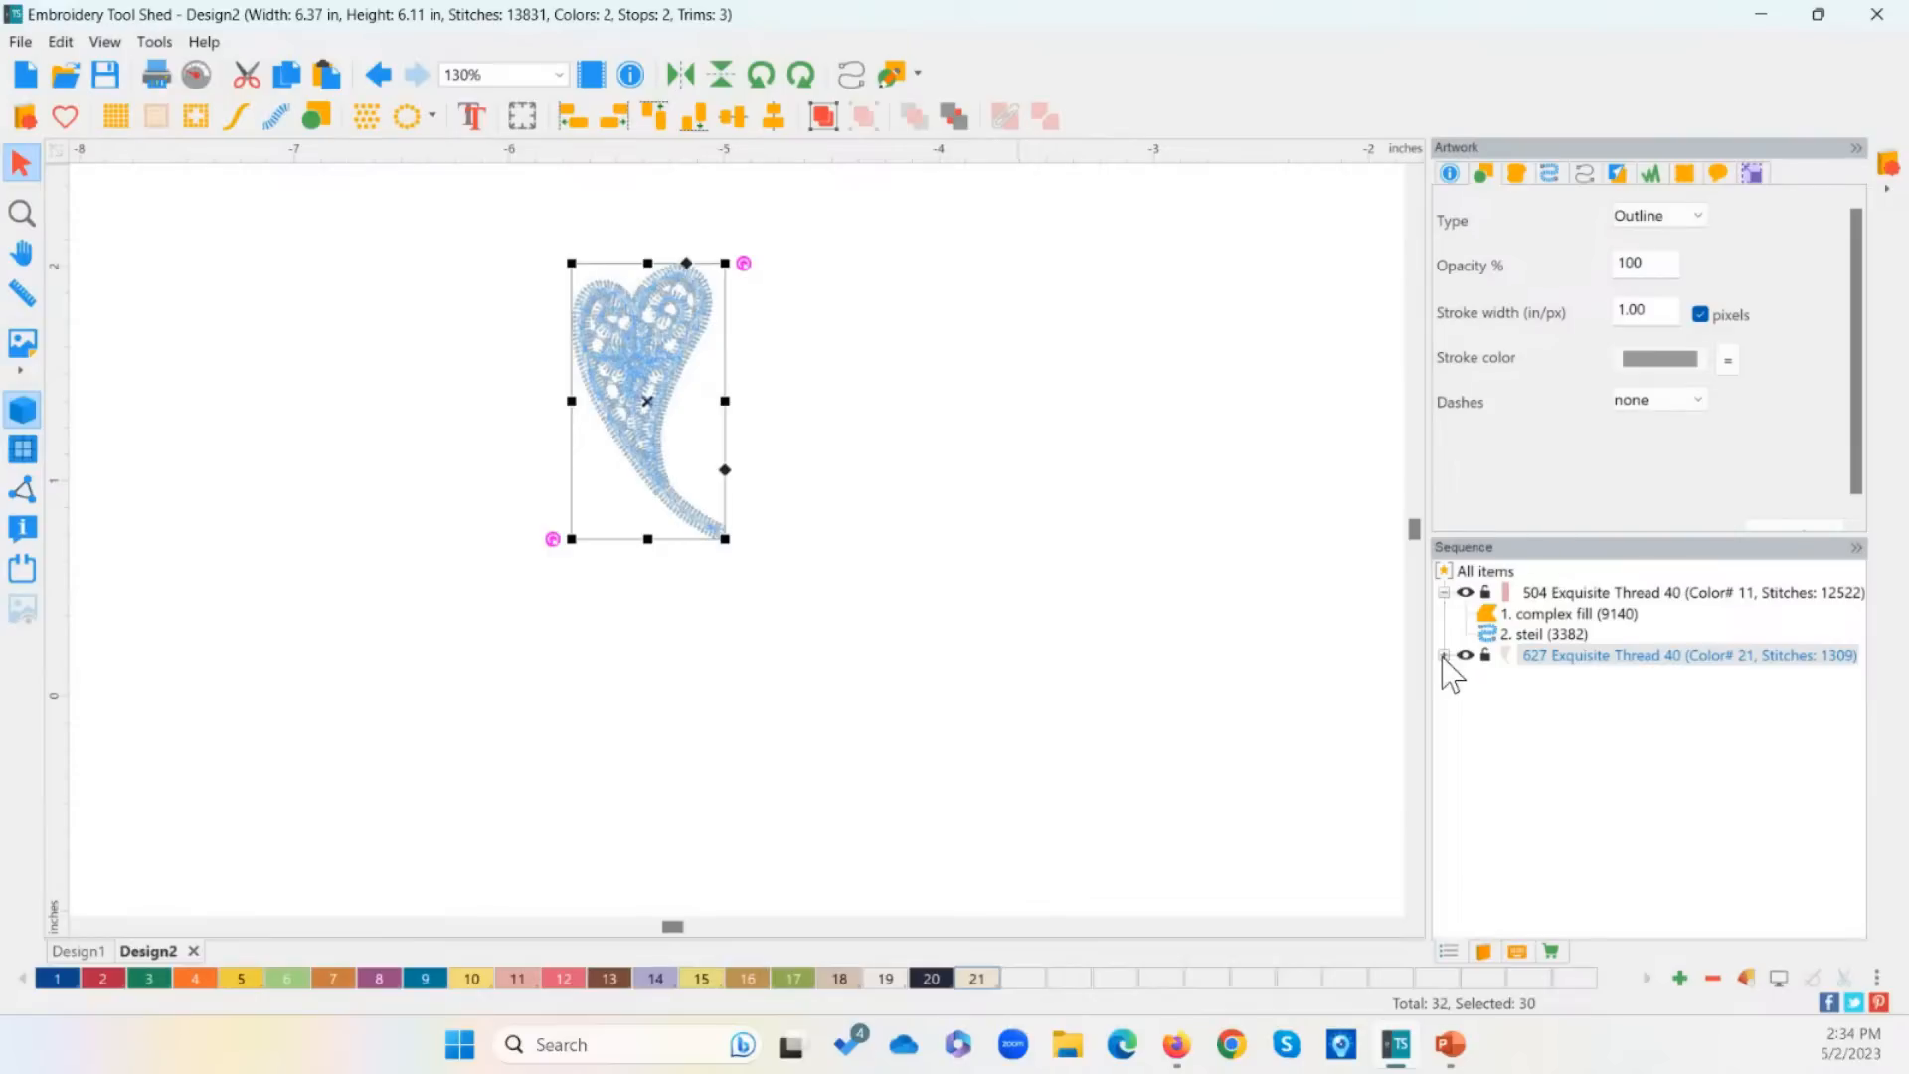
left_click(1457, 679)
left_click(1444, 656)
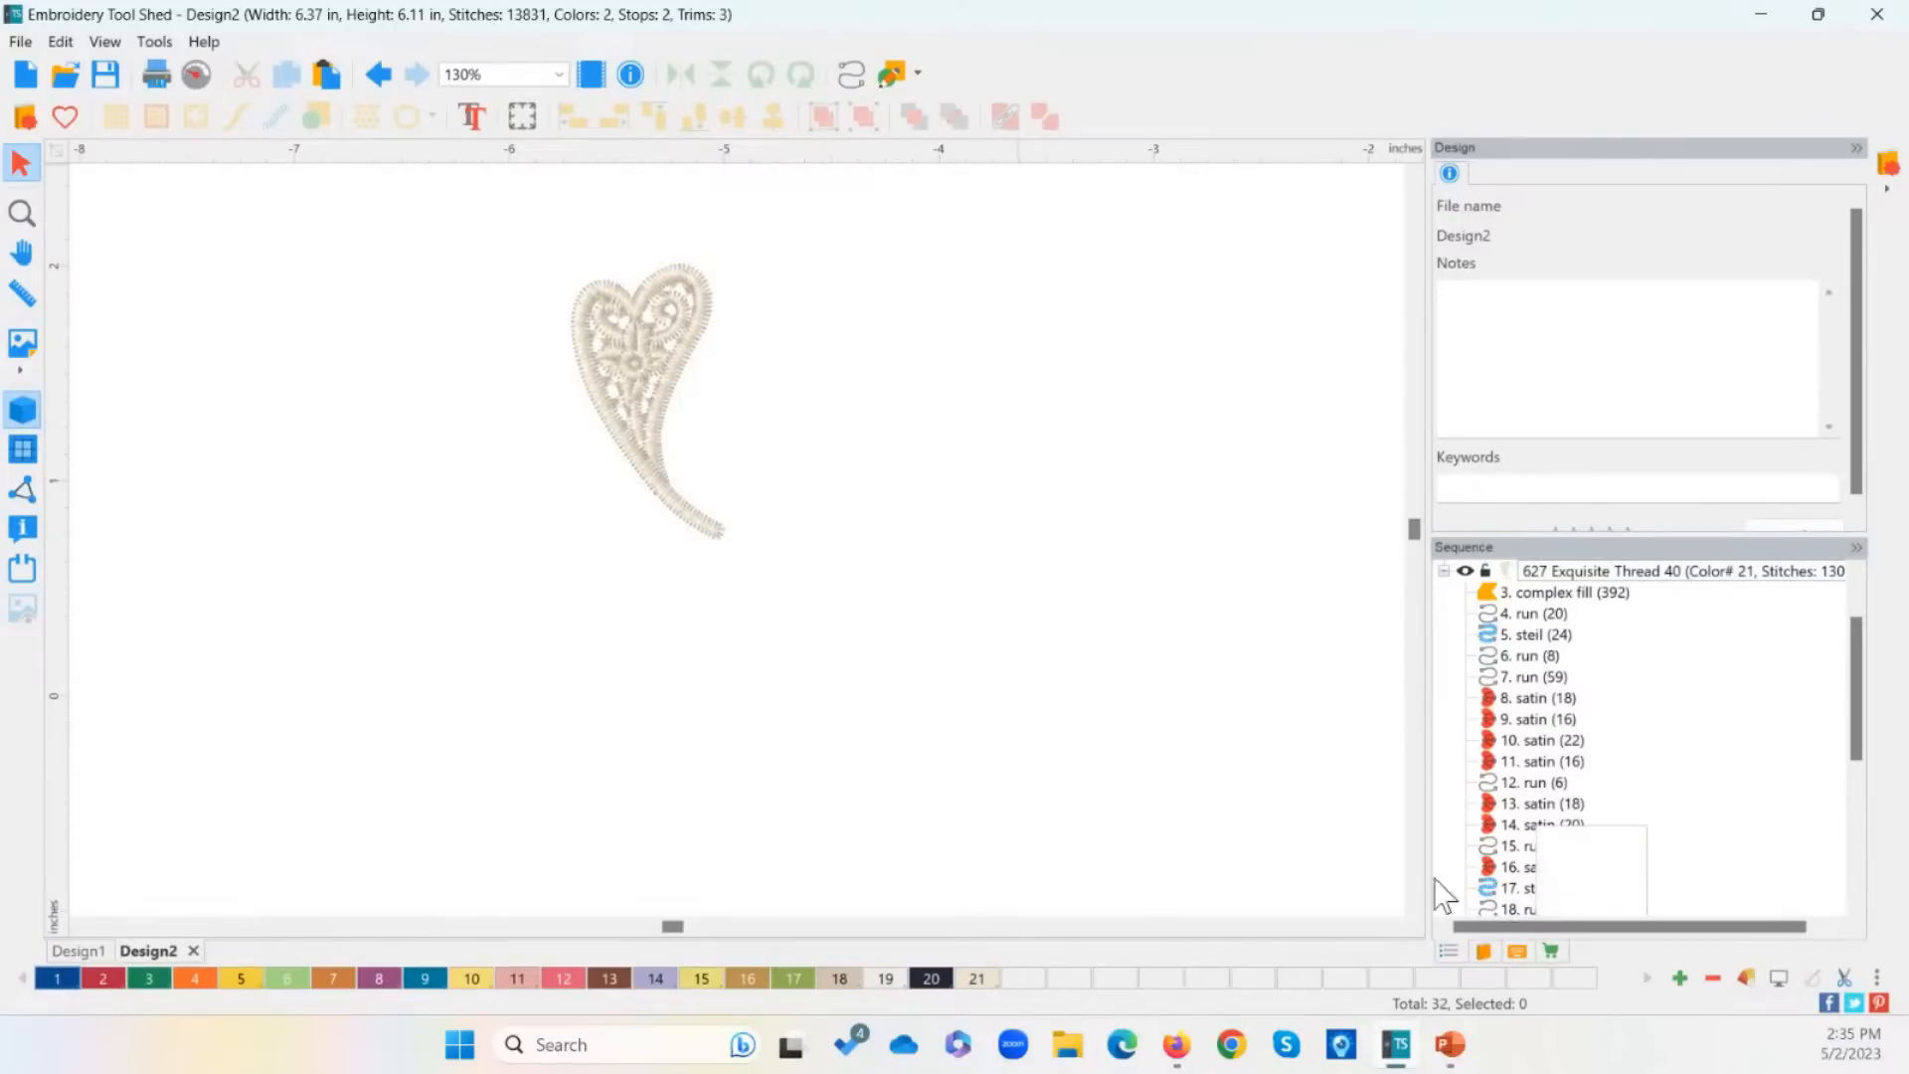
Step: Examine the paisley motif's stitch-out in the sewing simulator, moving back and forth through its underlying mesh fill
left_click(197, 75)
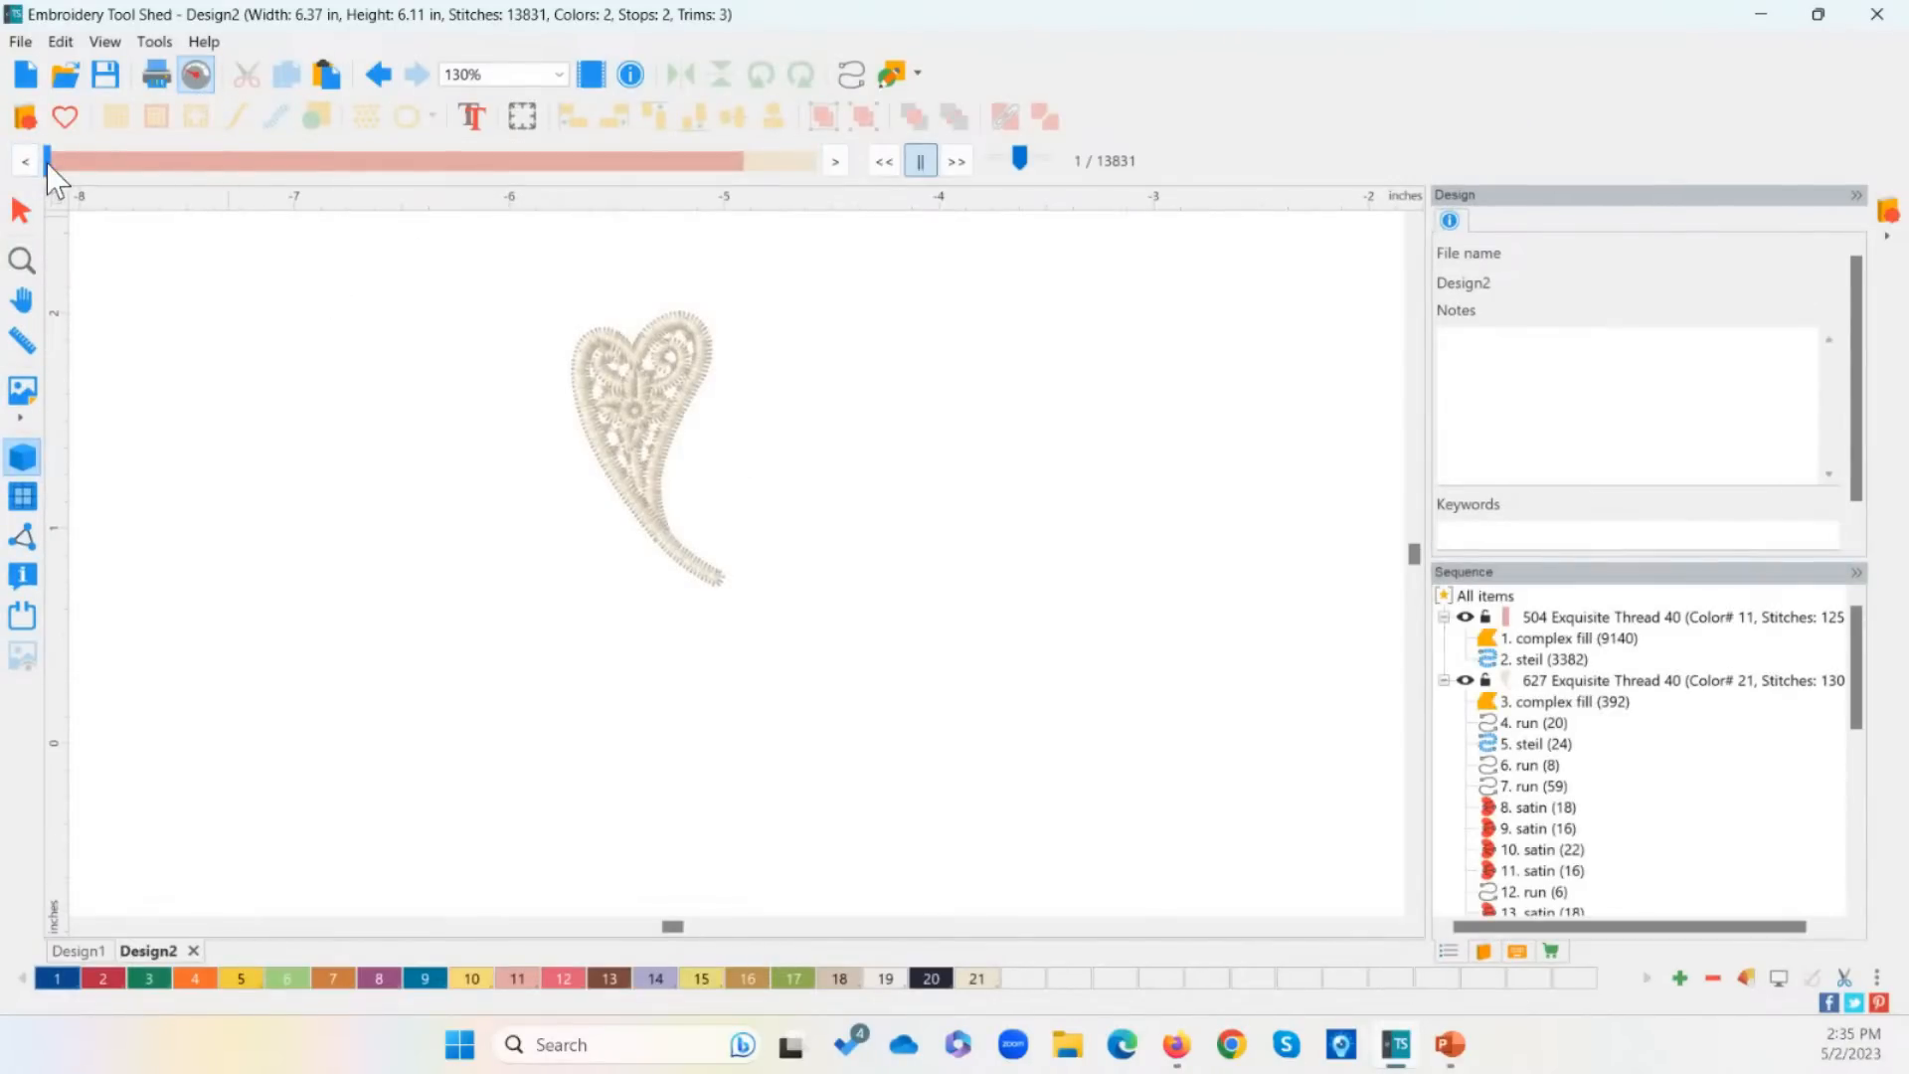
left_click_drag(48, 164, 756, 159)
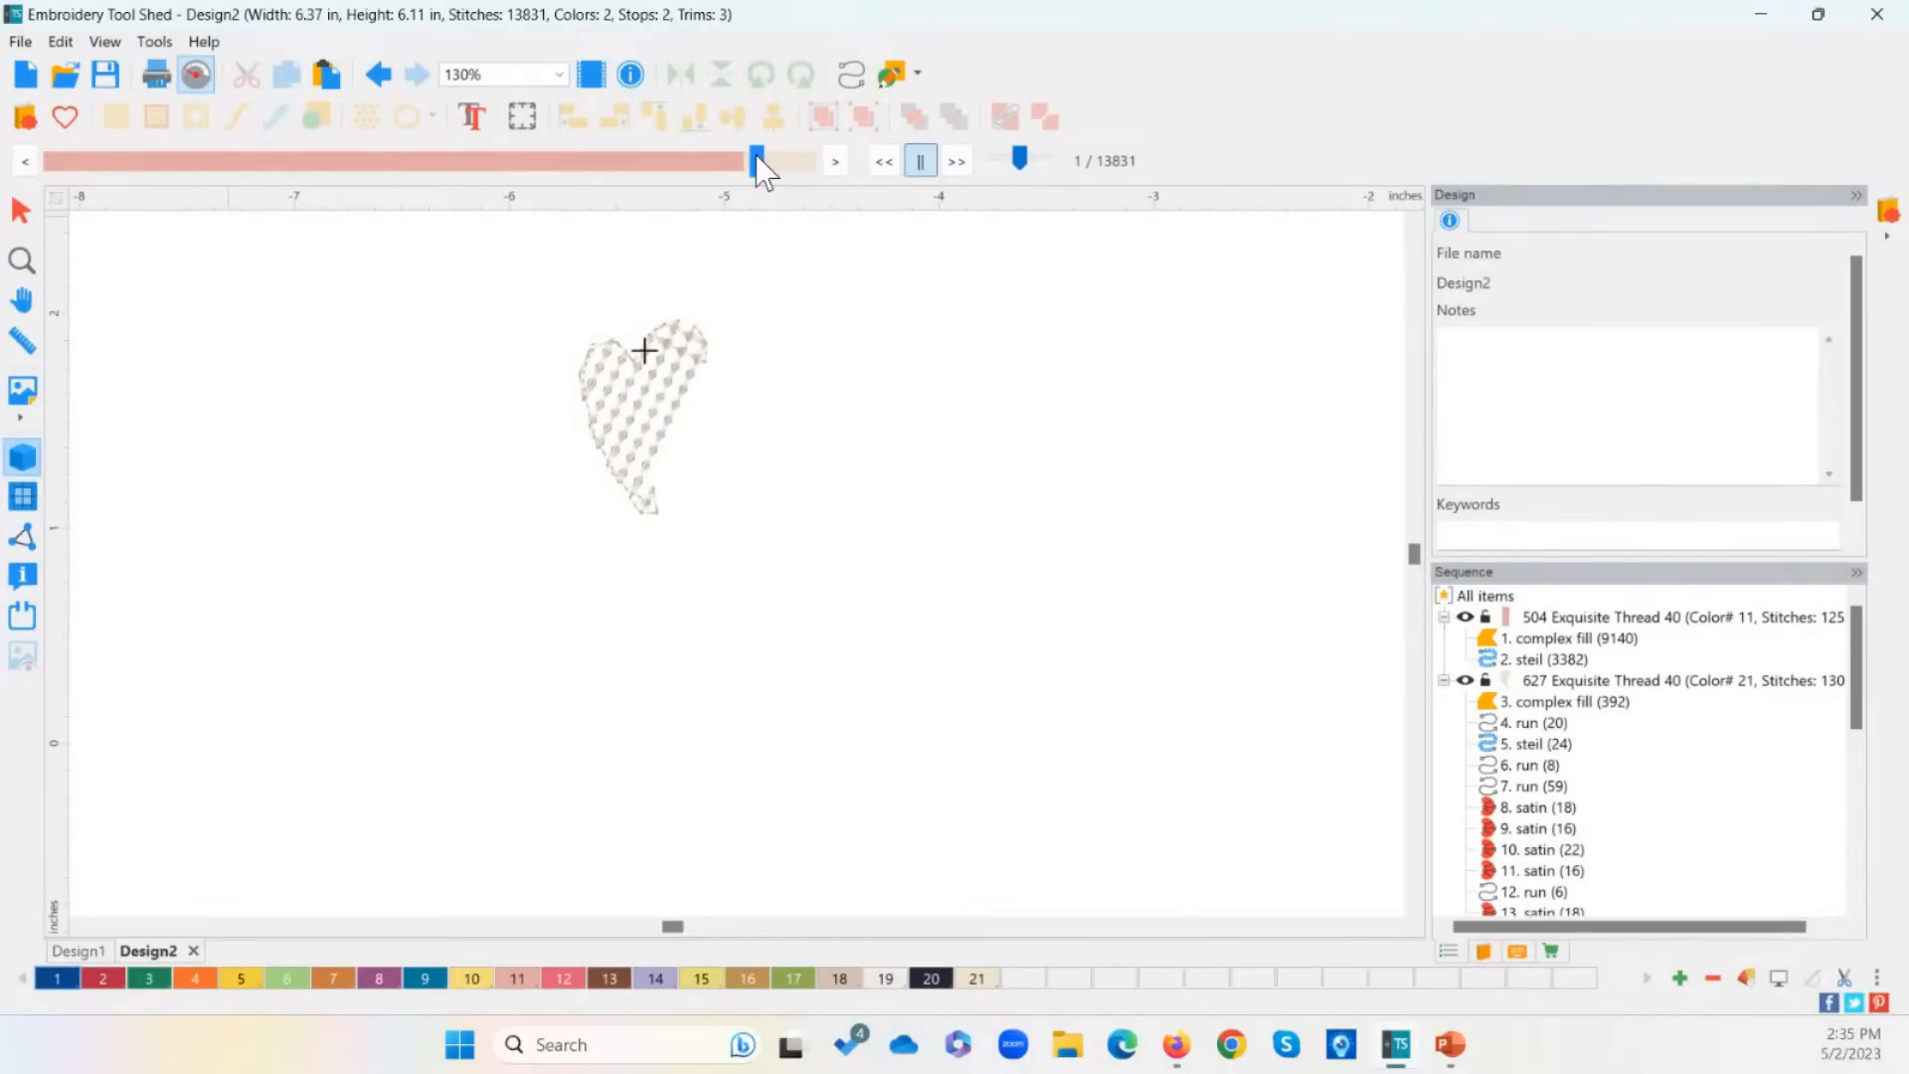
left_click_drag(757, 160, 767, 159)
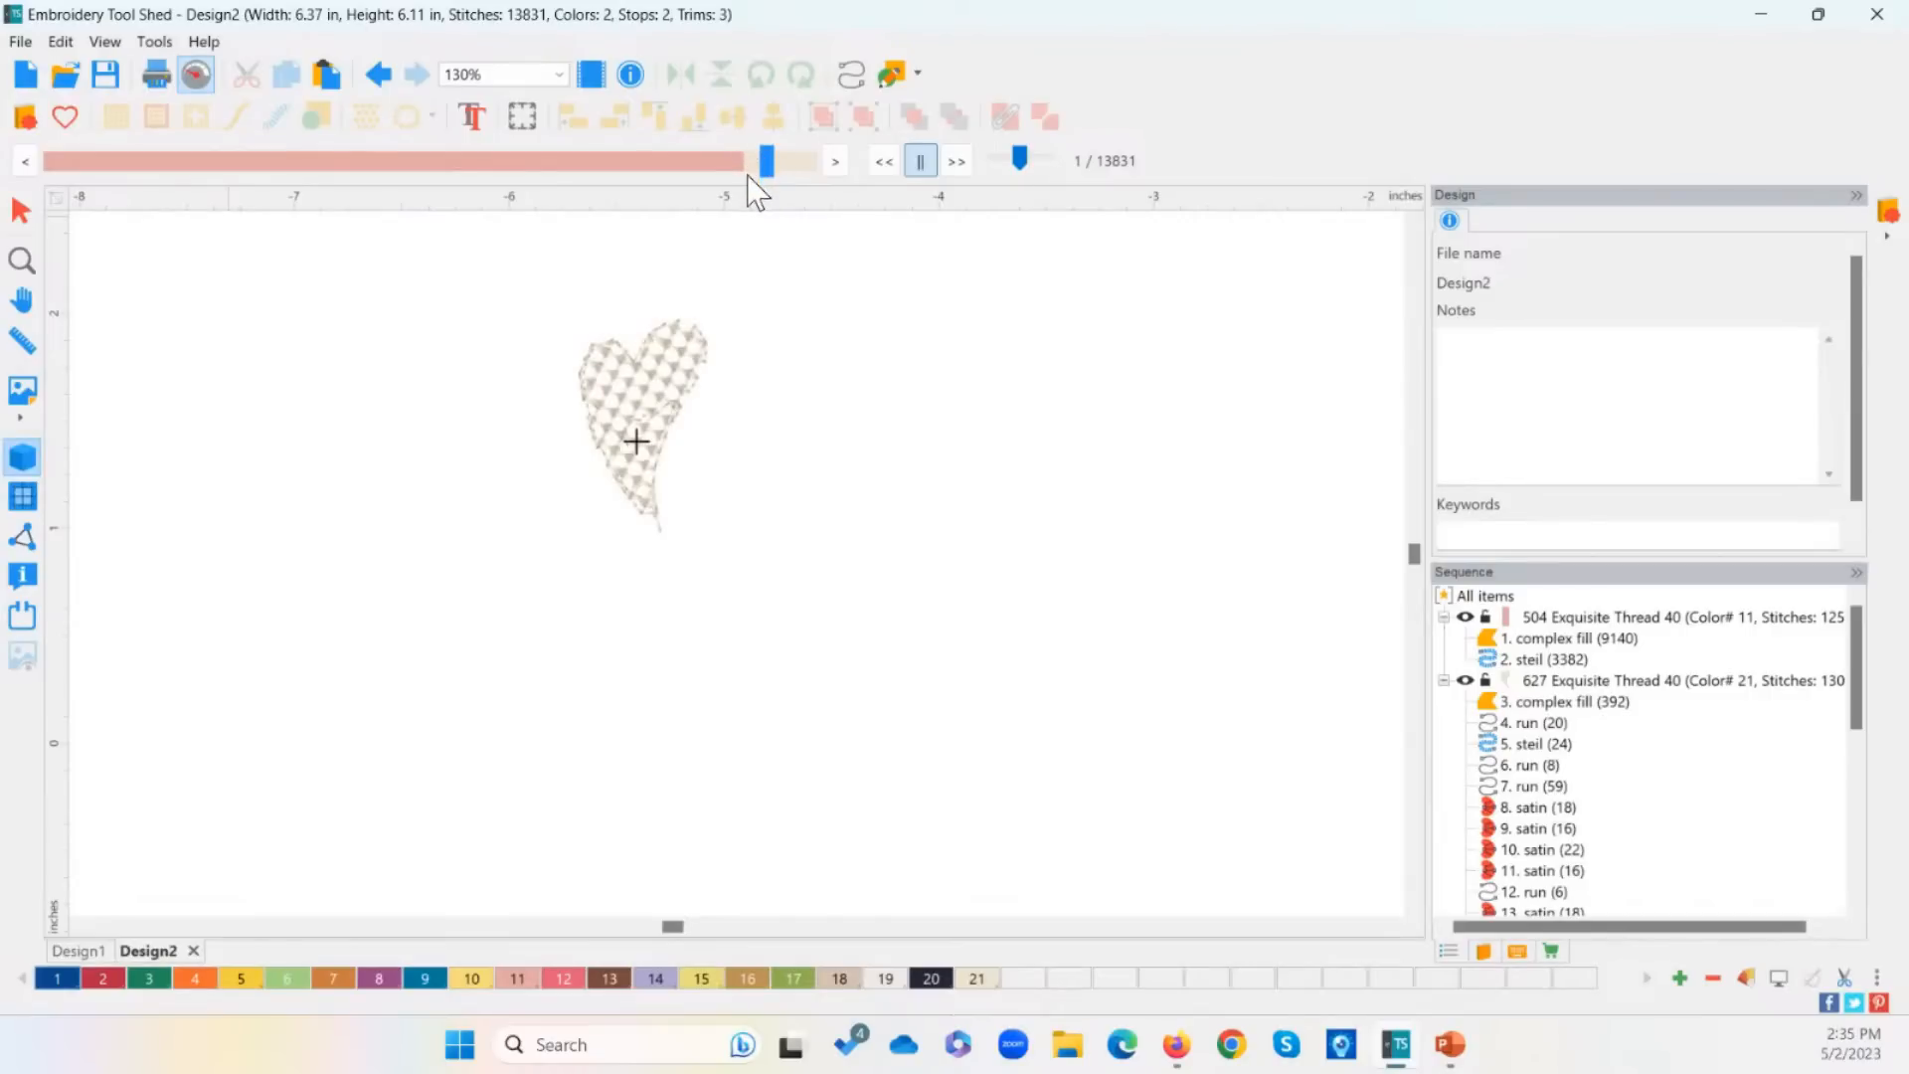
mouse_move(767, 163)
left_mouse_down()
mouse_move(695, 164)
mouse_move(760, 164)
left_mouse_up()
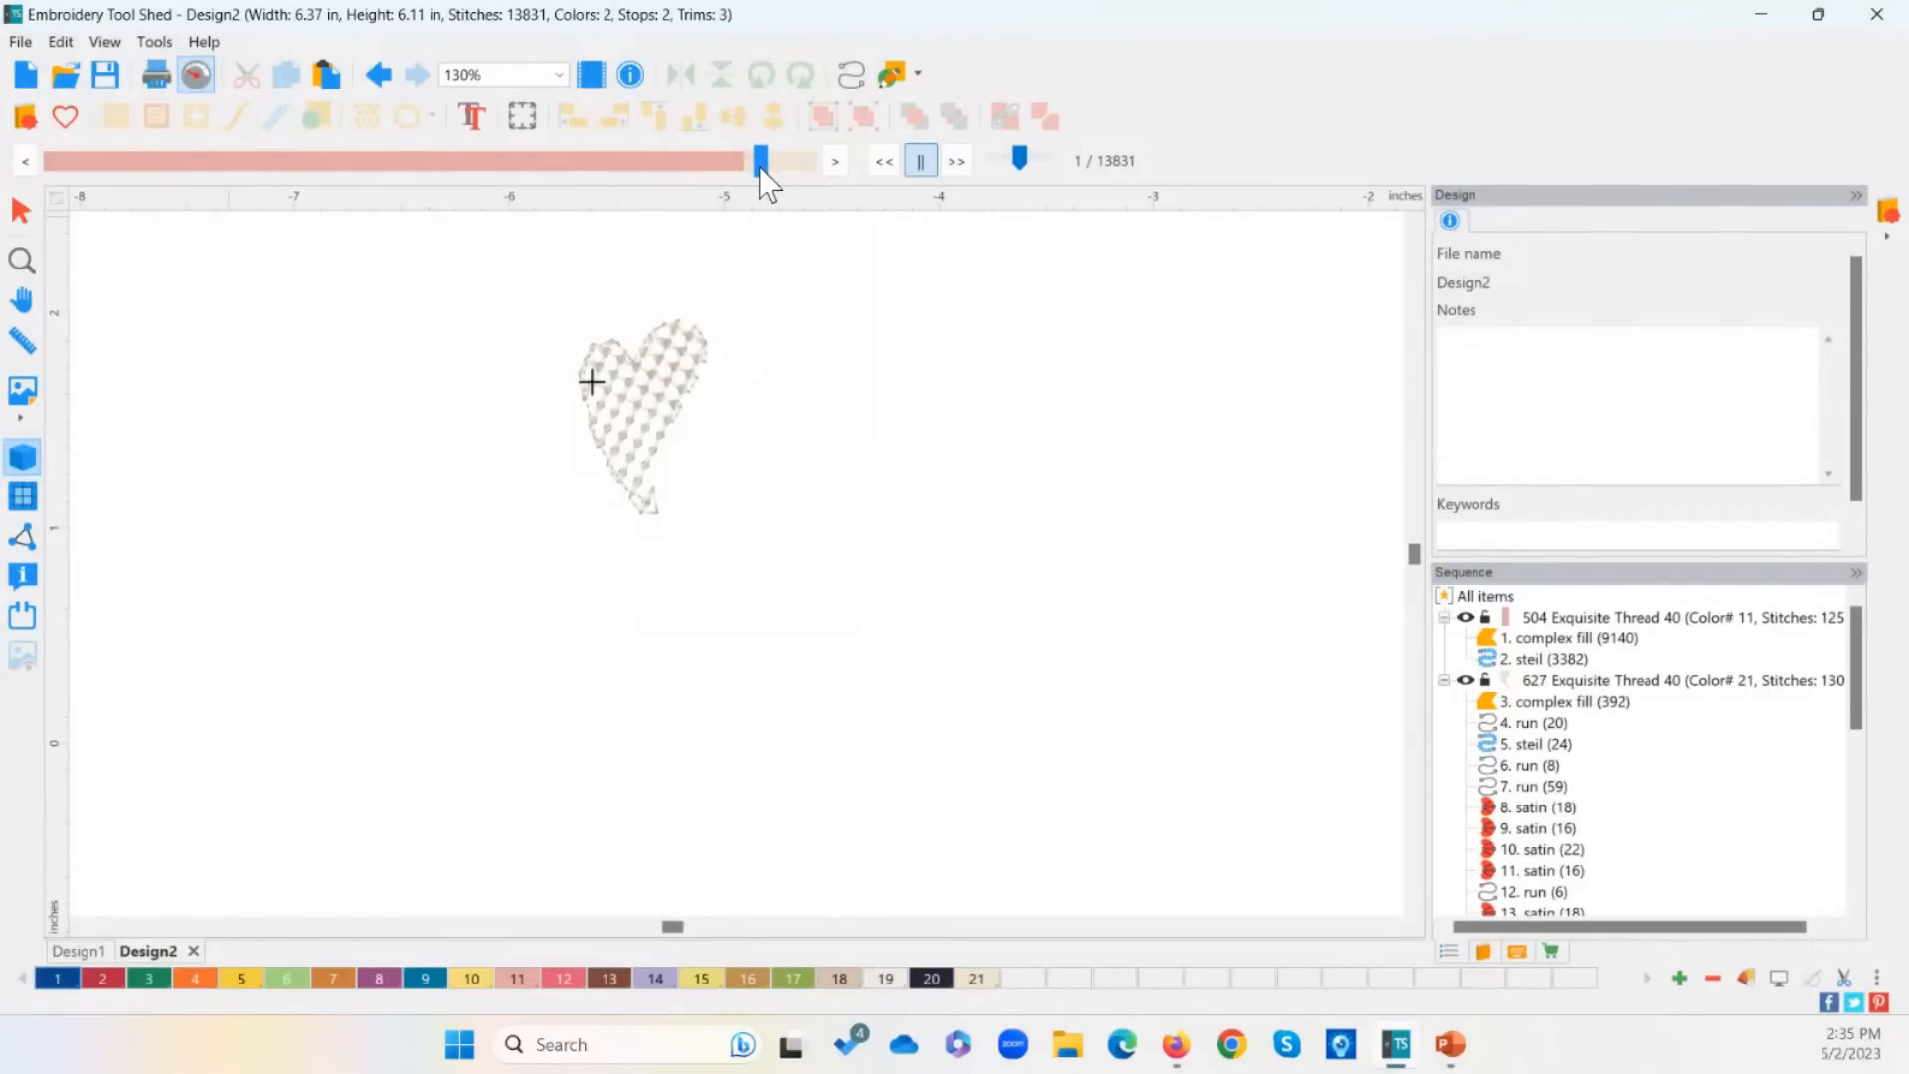
left_click(21, 211)
Step: Pull the complex fill out of the ungrouped paisley motif and delete it, keeping the outline and inner detail stitches
left_click(642, 443)
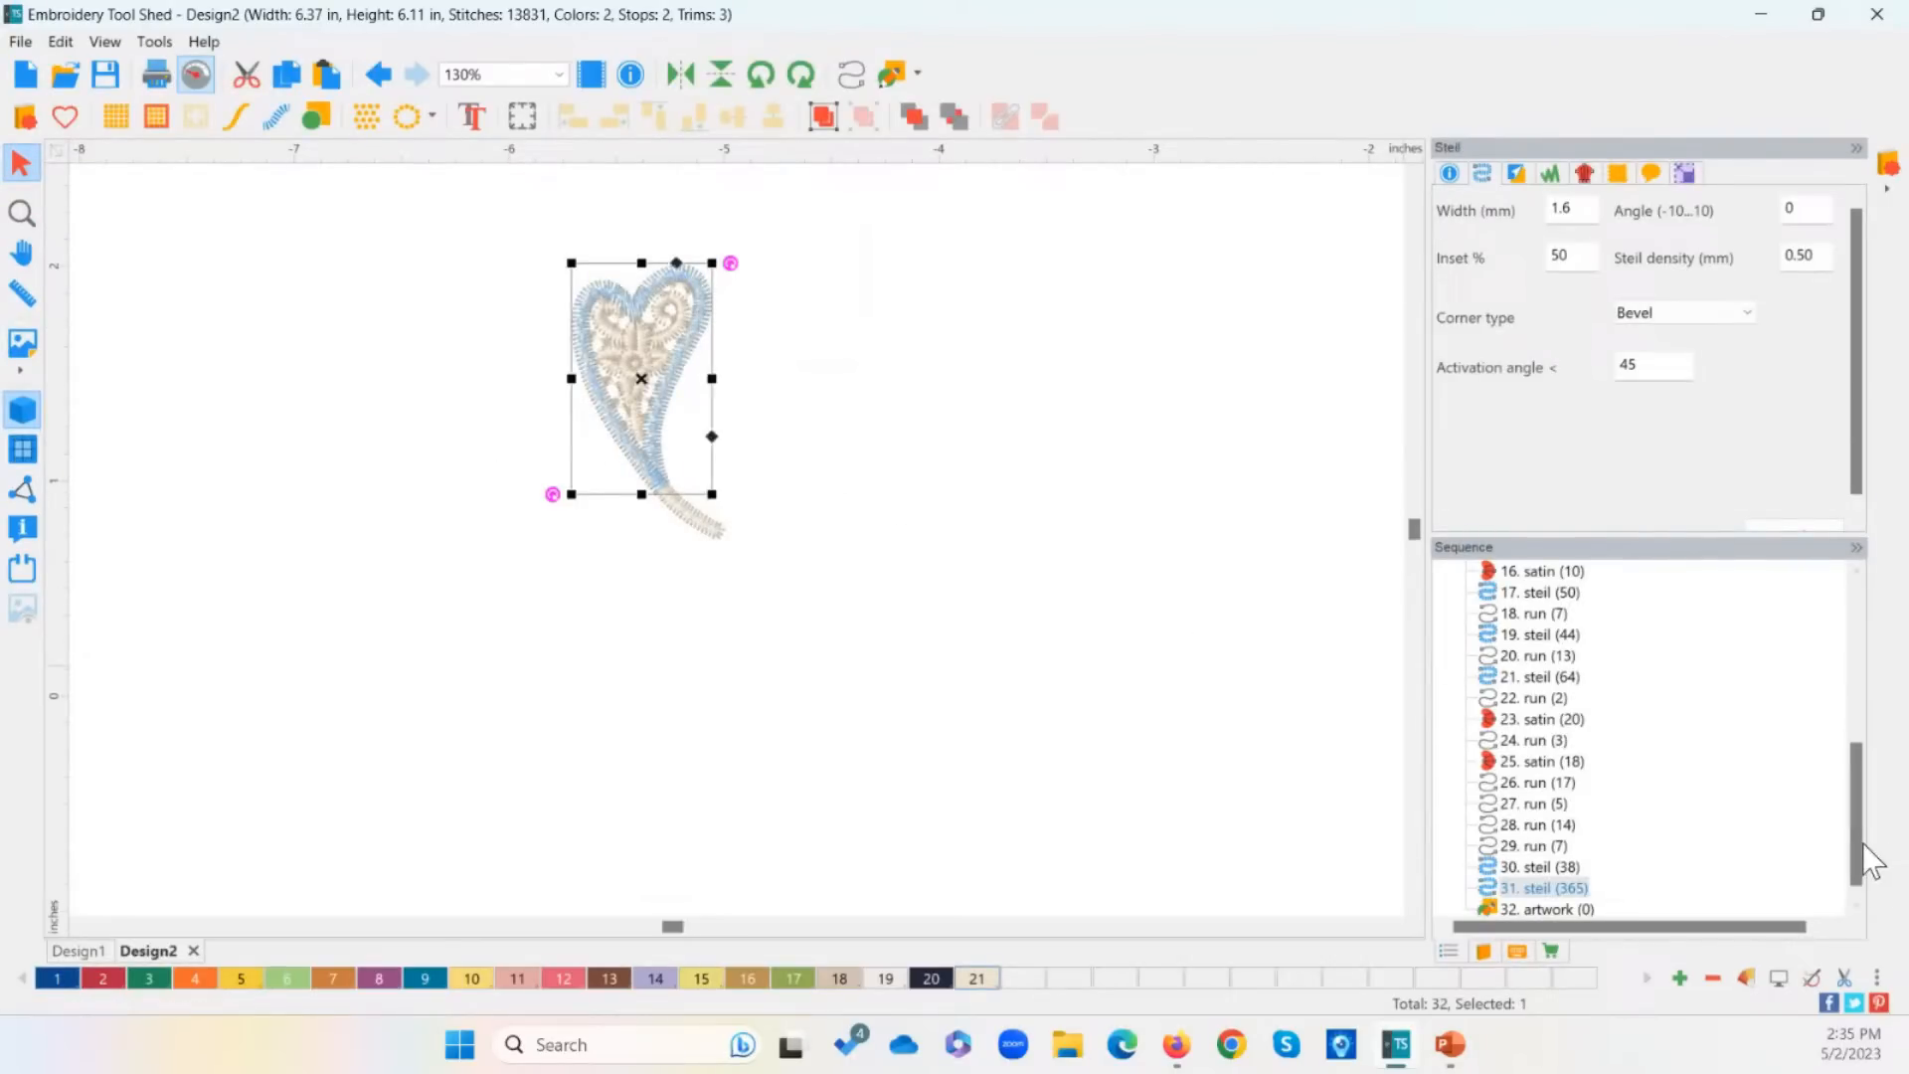
left_click_drag(1862, 867, 1536, 708)
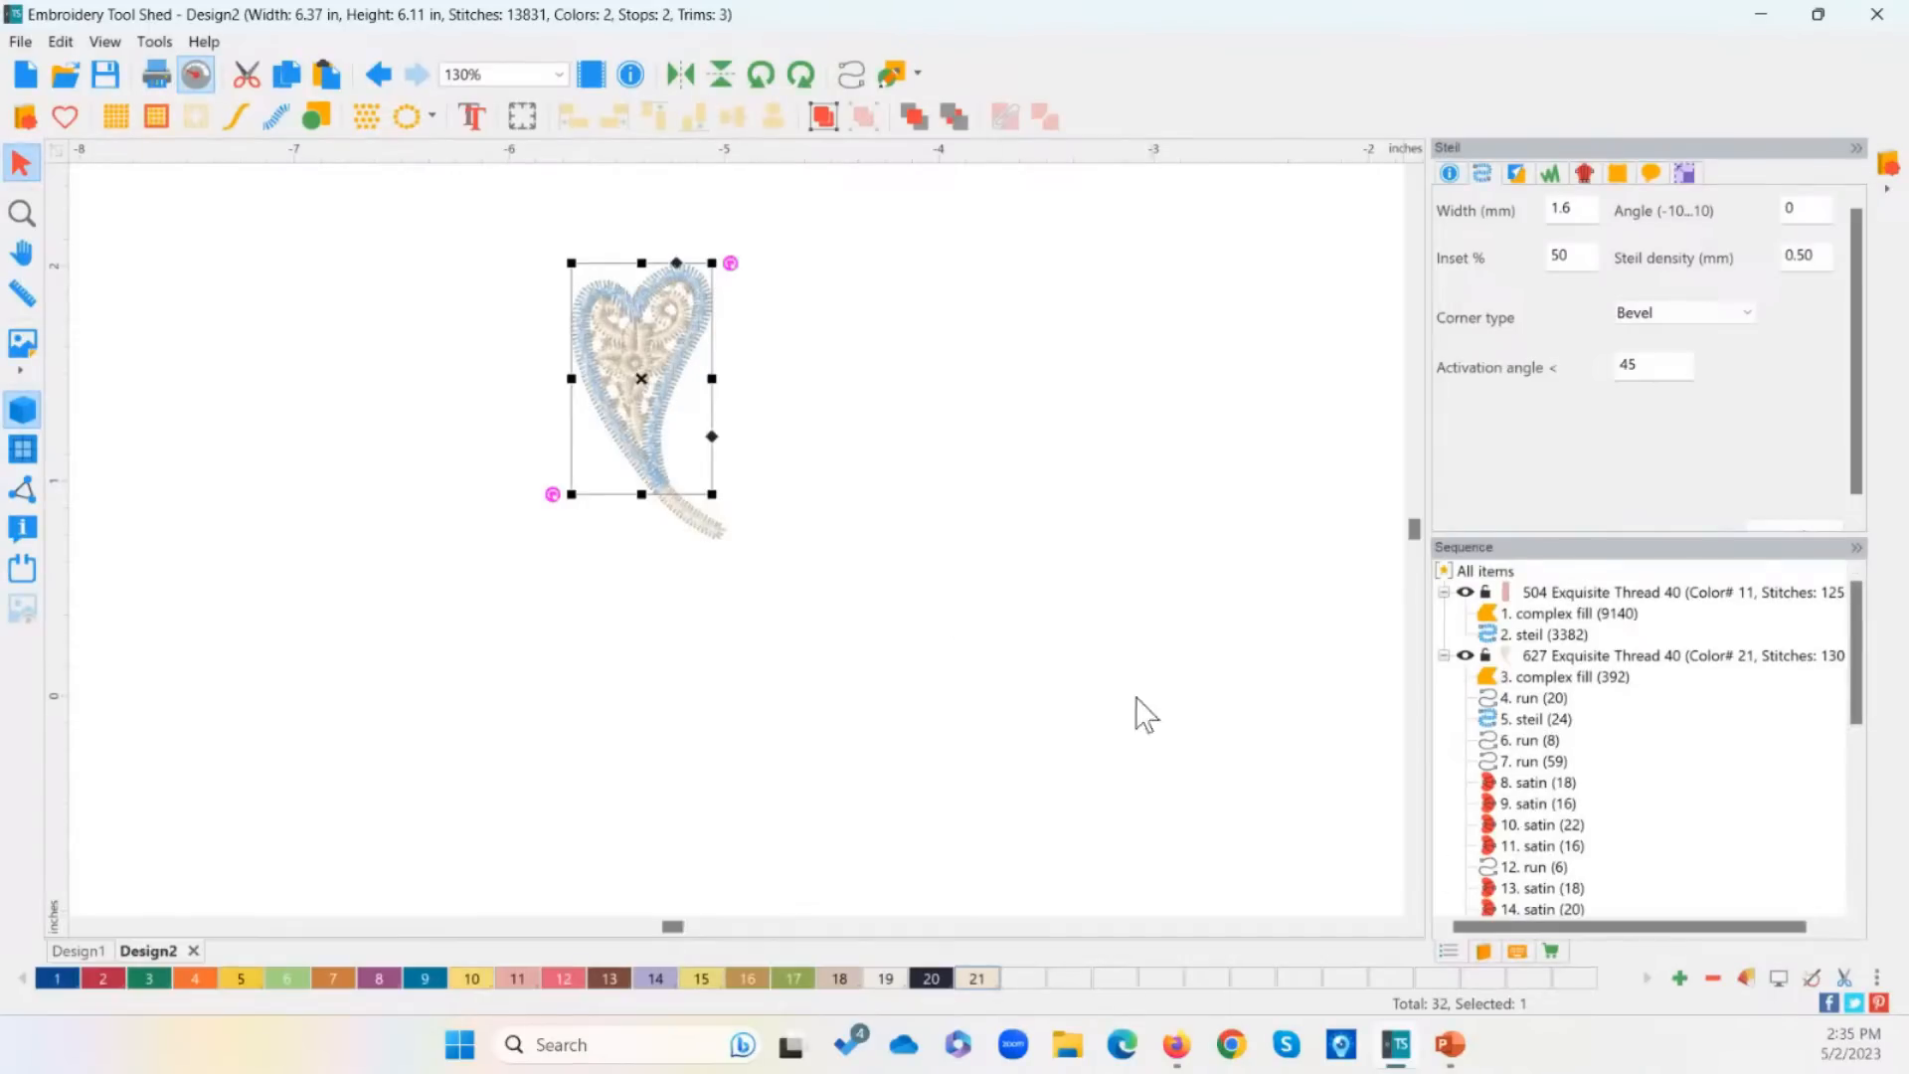
left_click(1547, 680)
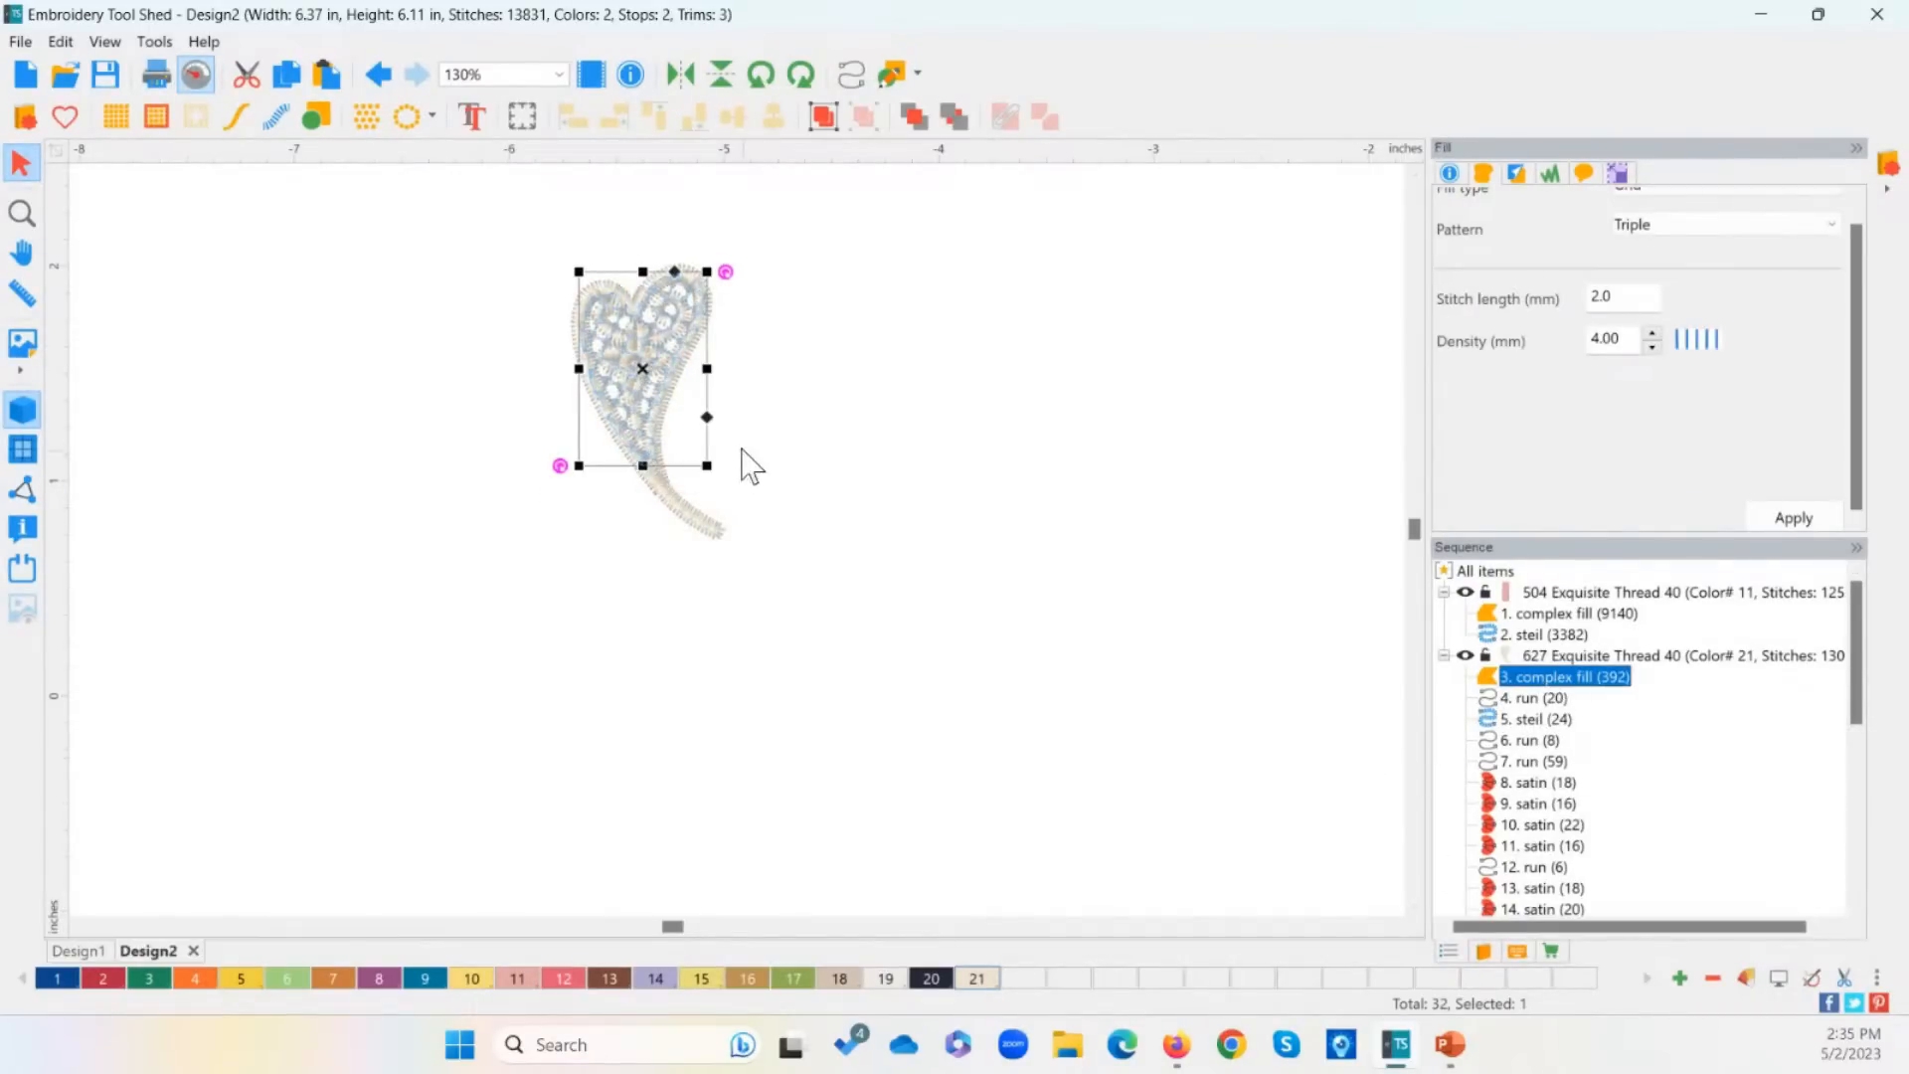
key("ctrl")
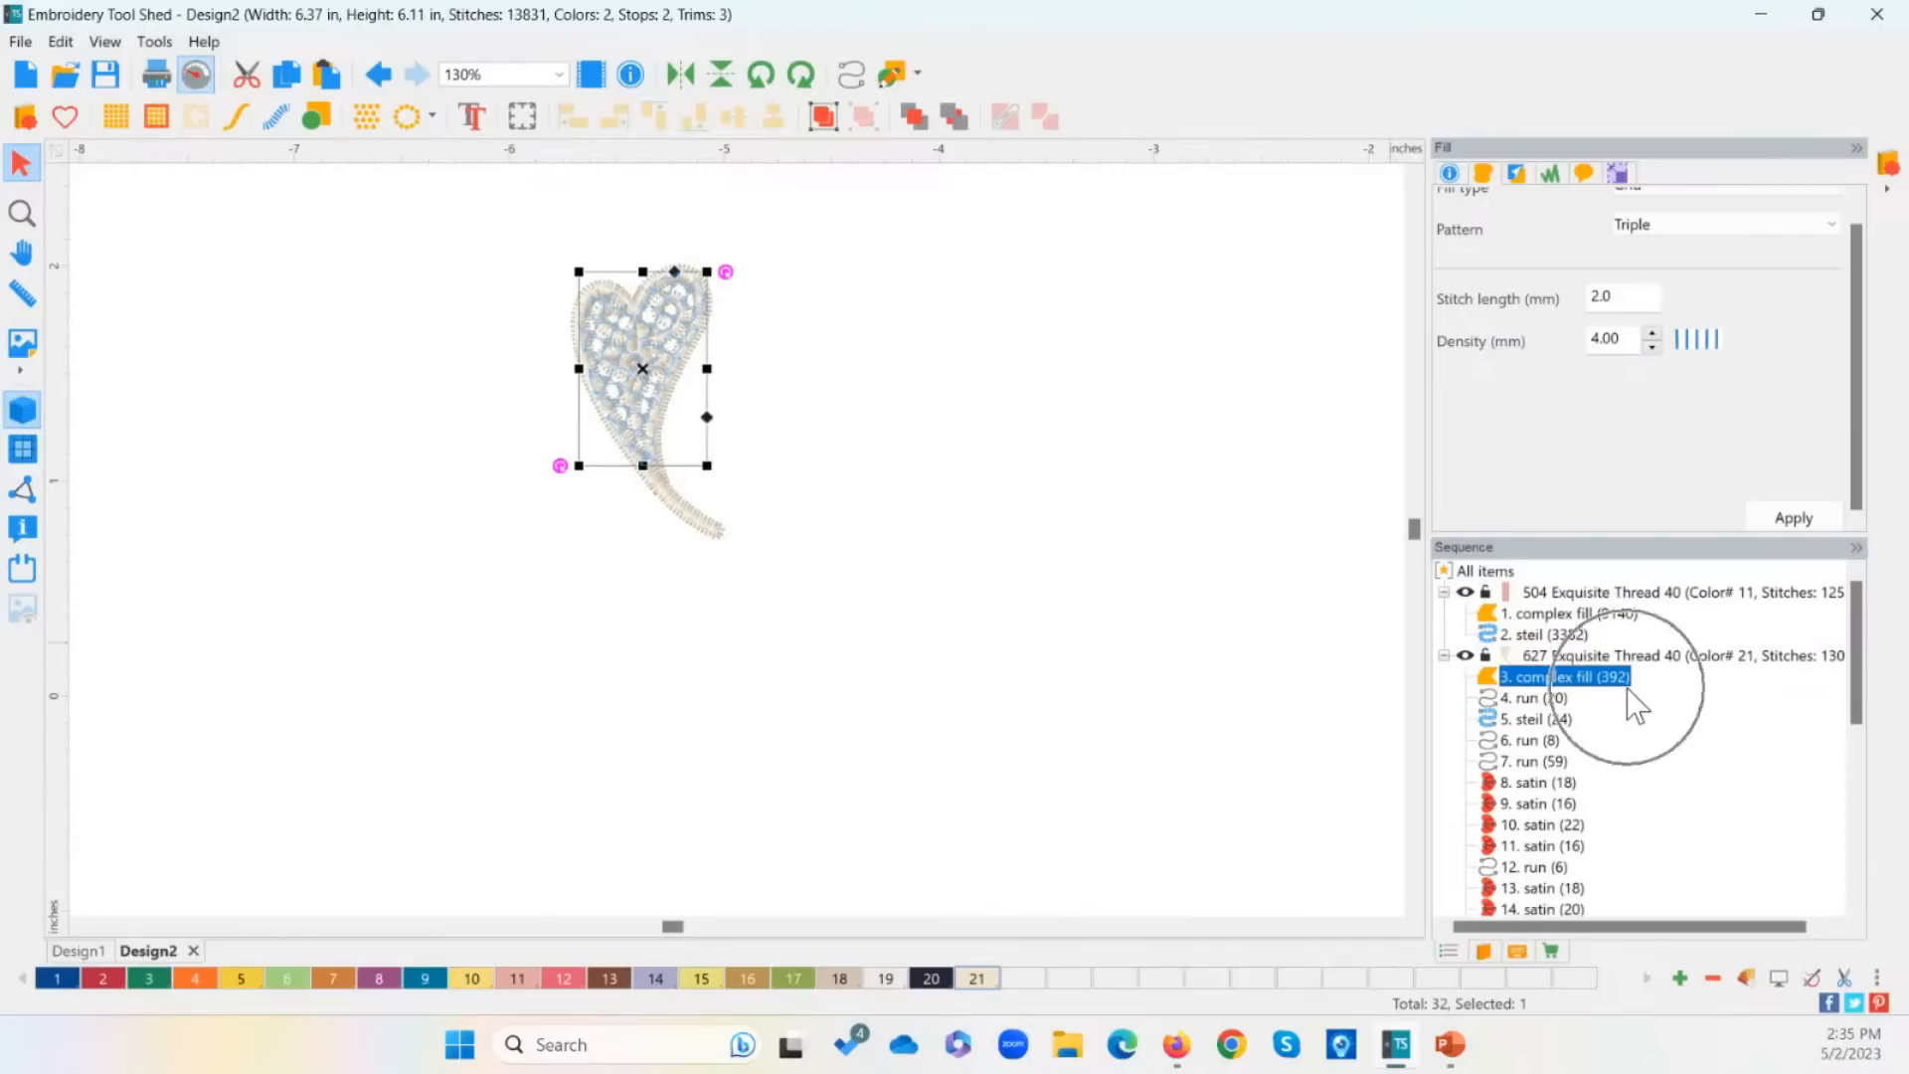
left_click_drag(644, 378, 838, 390)
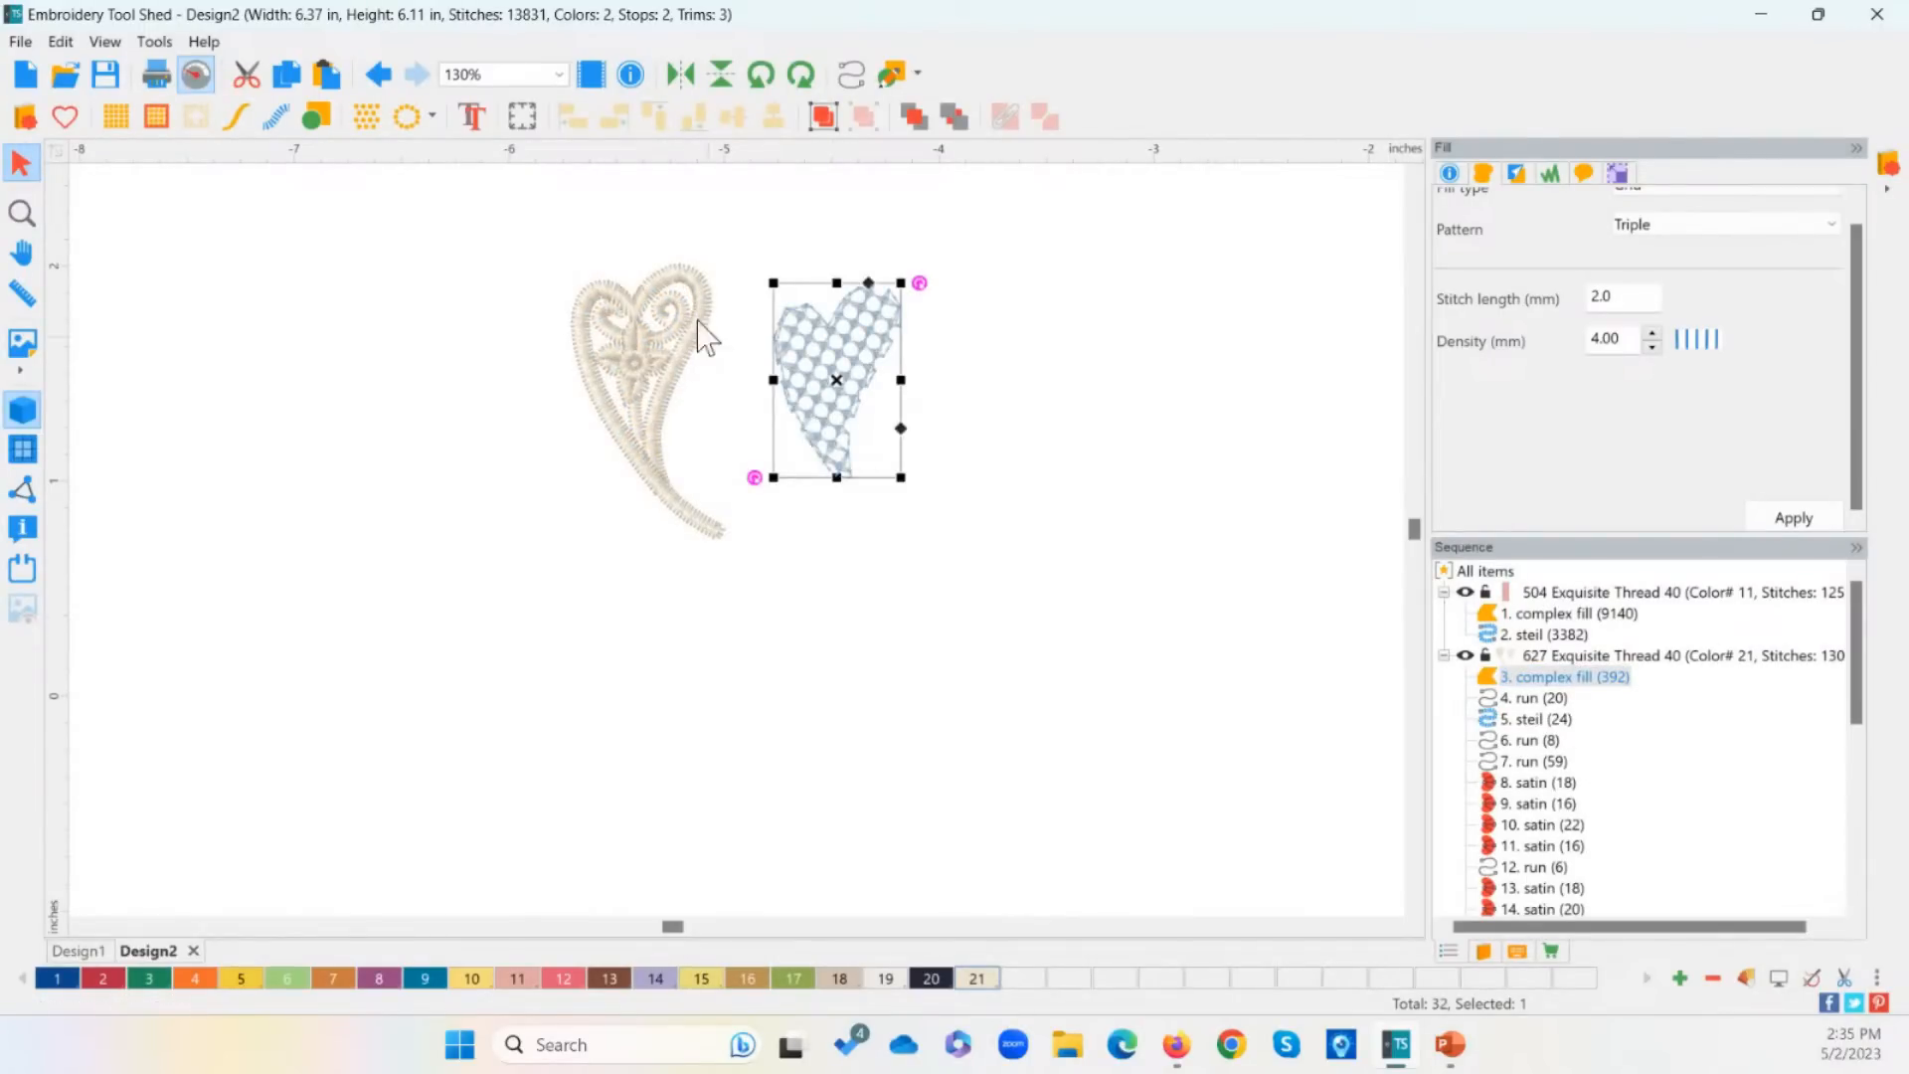
key("Delete")
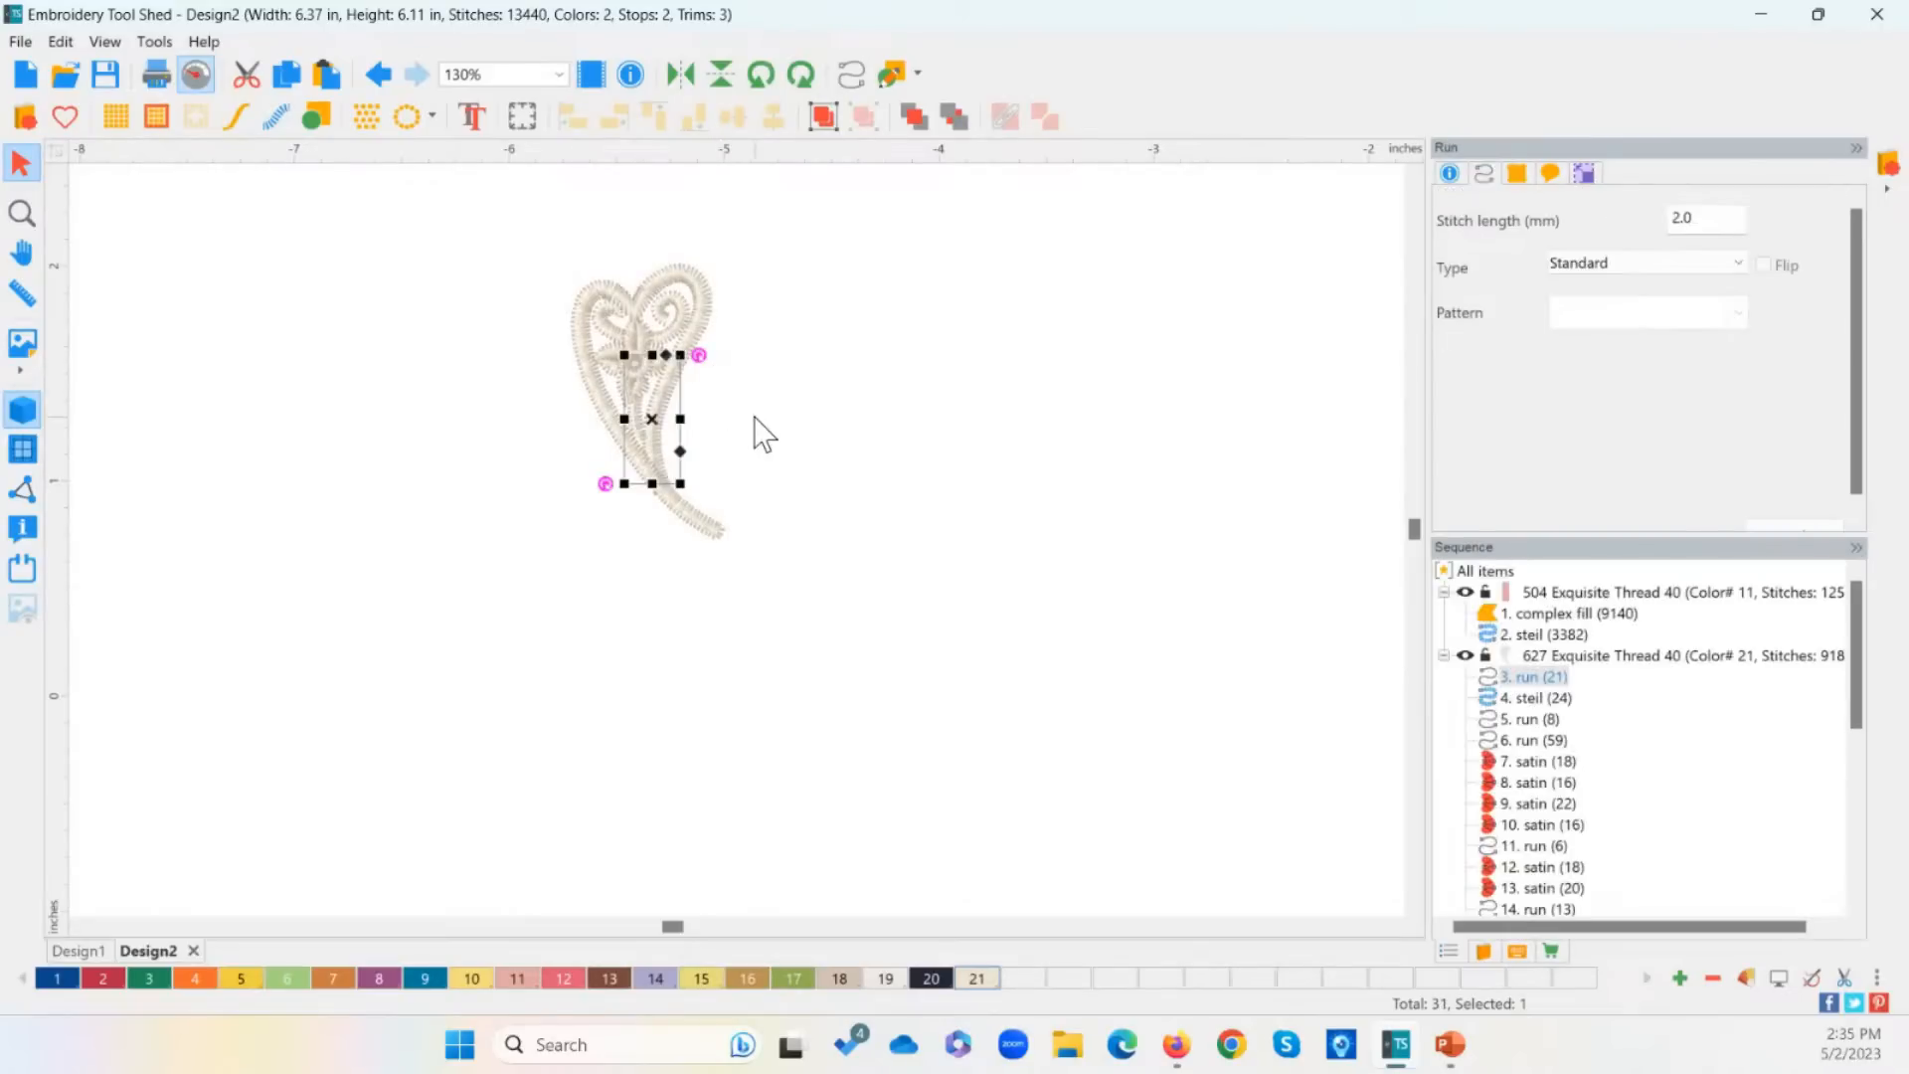
Step: Select all the remaining paisley objects and group them into one motif
key("Escape")
left_click_drag(498, 224, 845, 684)
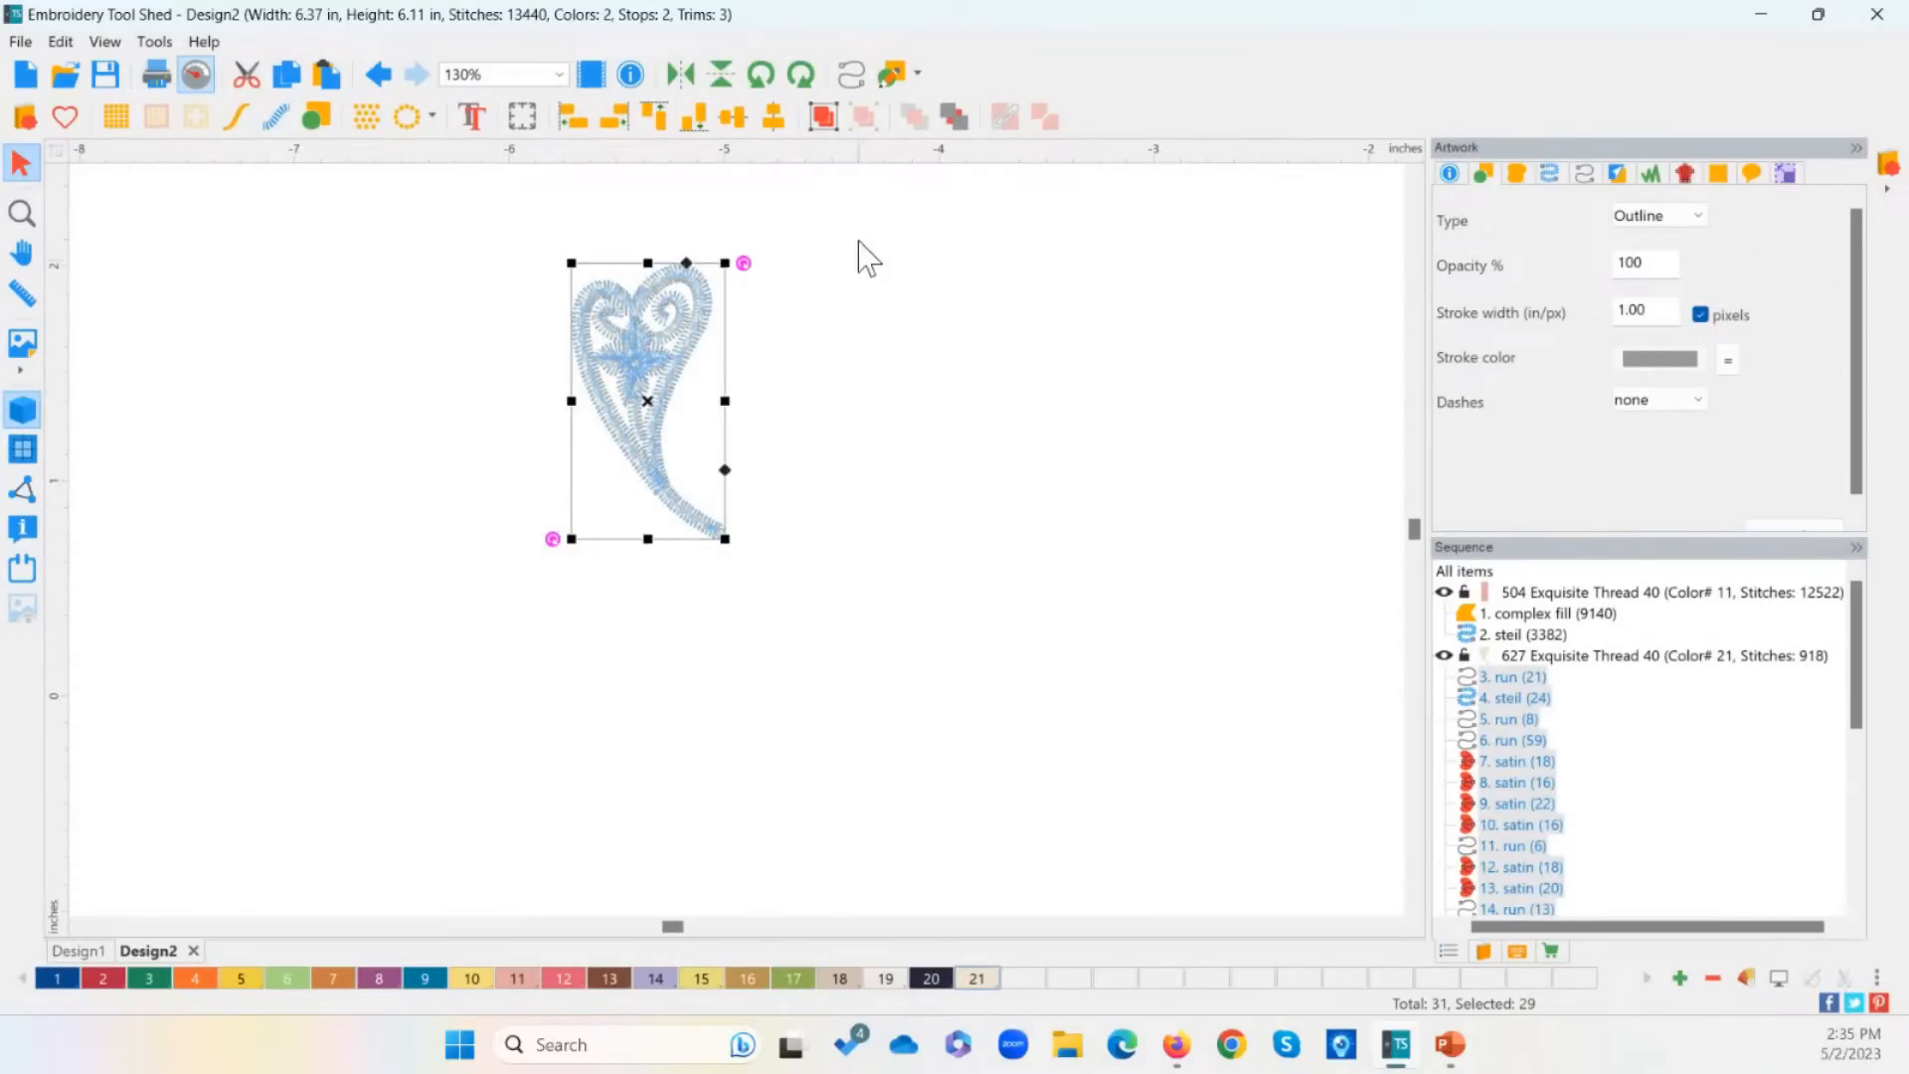
left_click(822, 116)
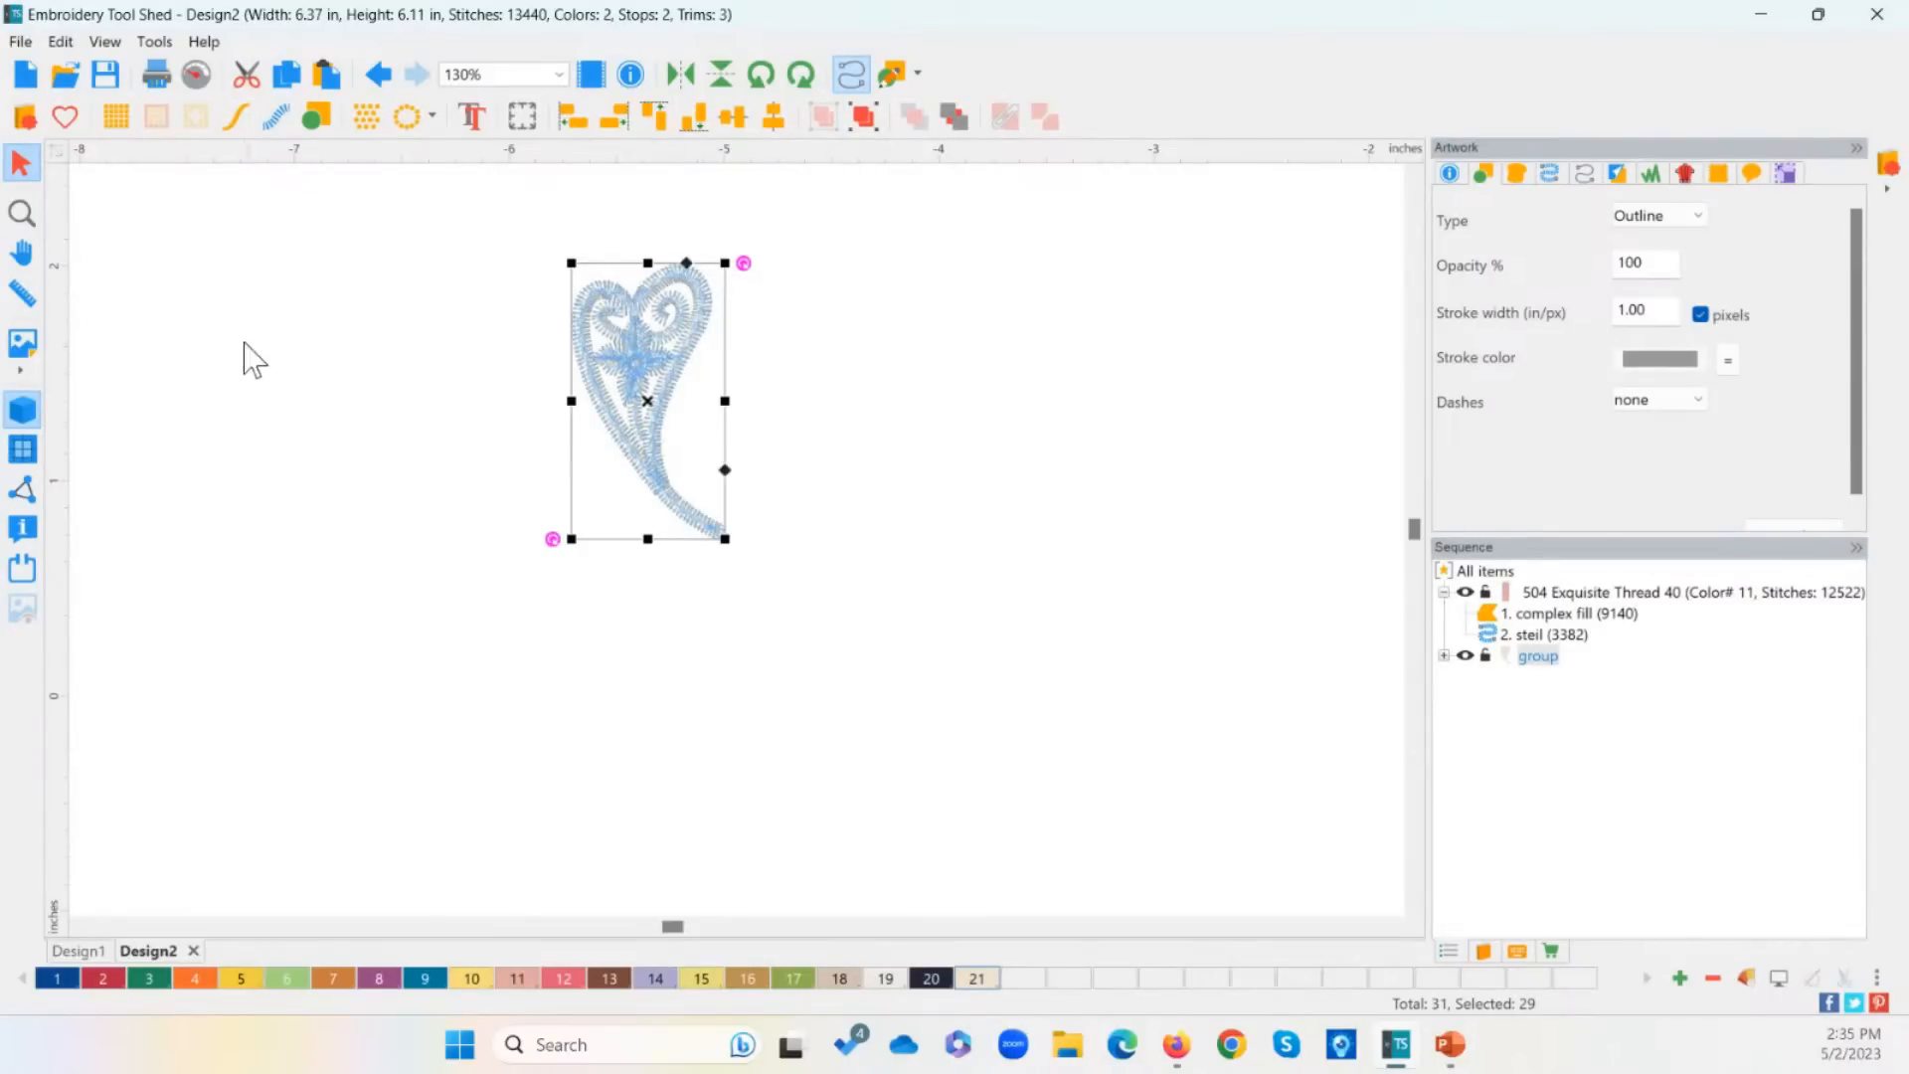
Step: Scale the grouped paisley down to about three quarters of its size and move it onto the upper part of the lace panel
scroll(256, 362, "down", 7)
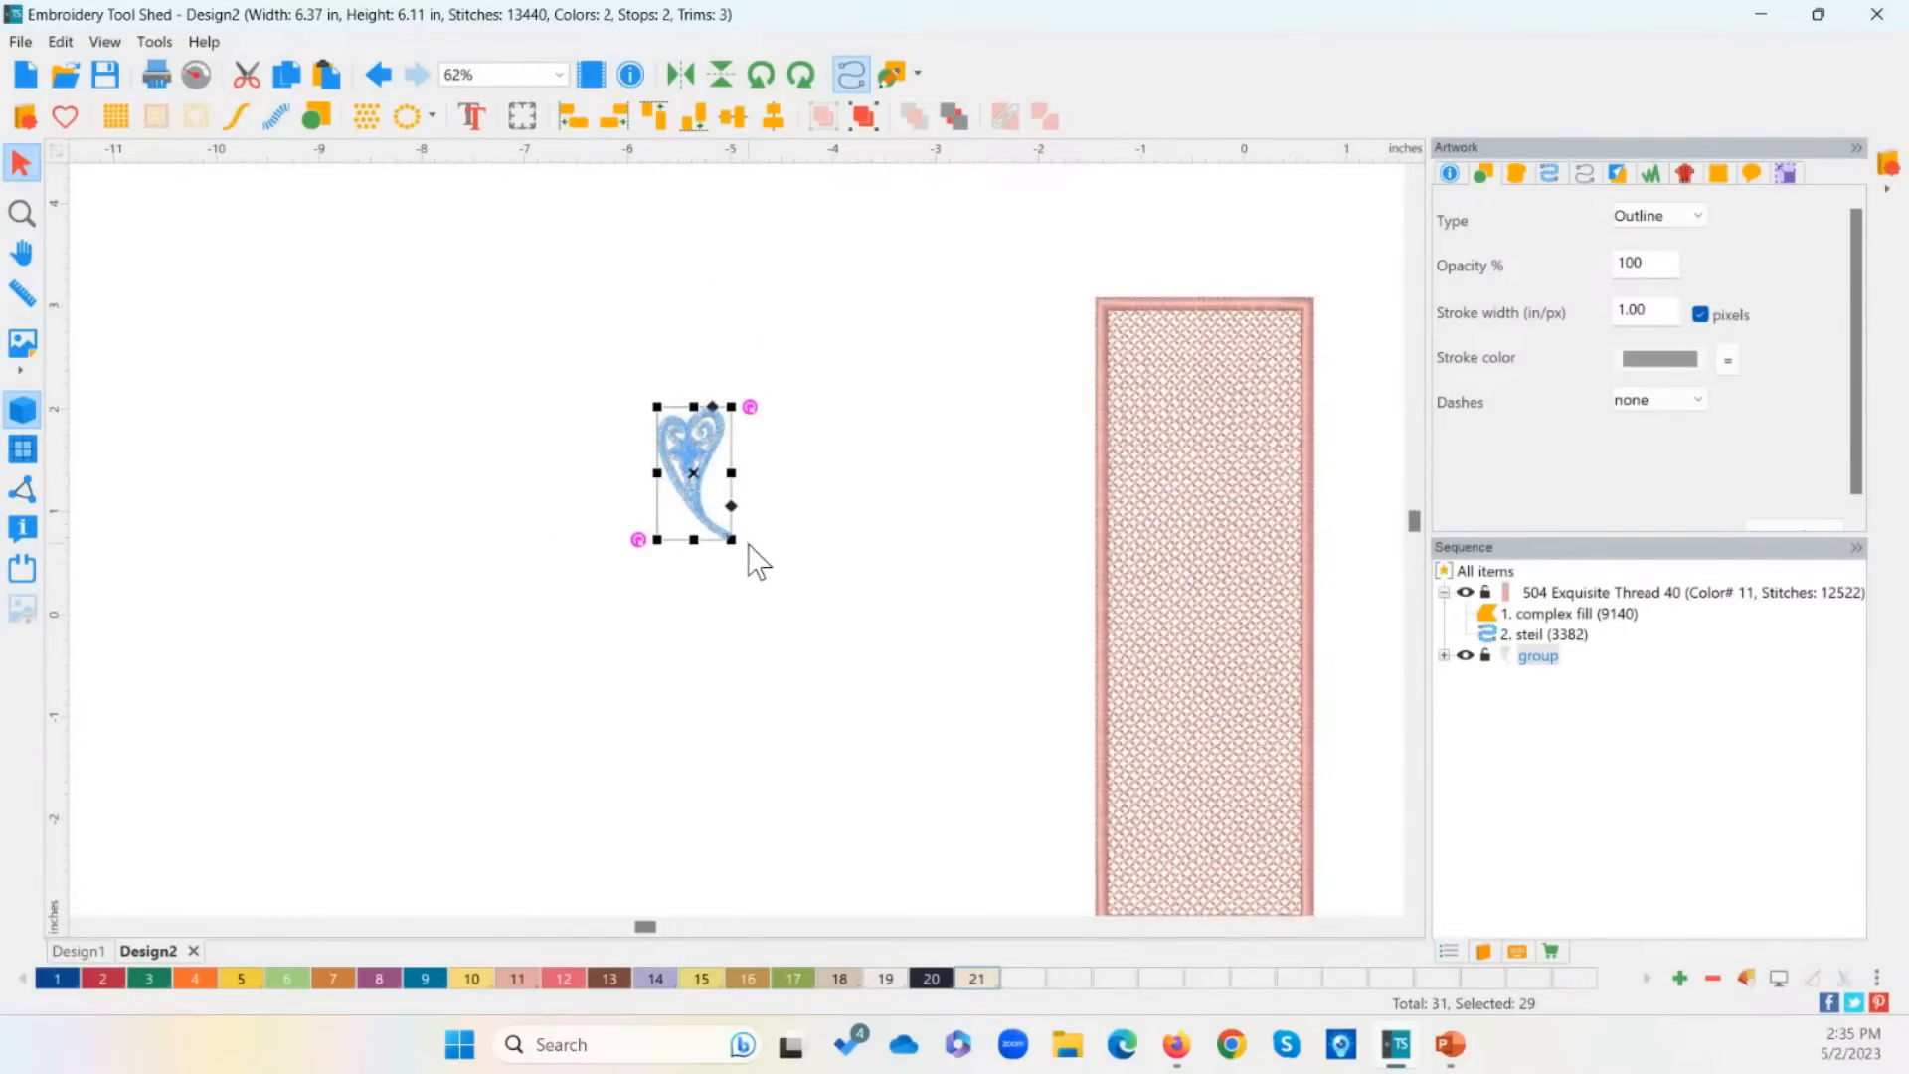
left_click_drag(731, 539, 1203, 467)
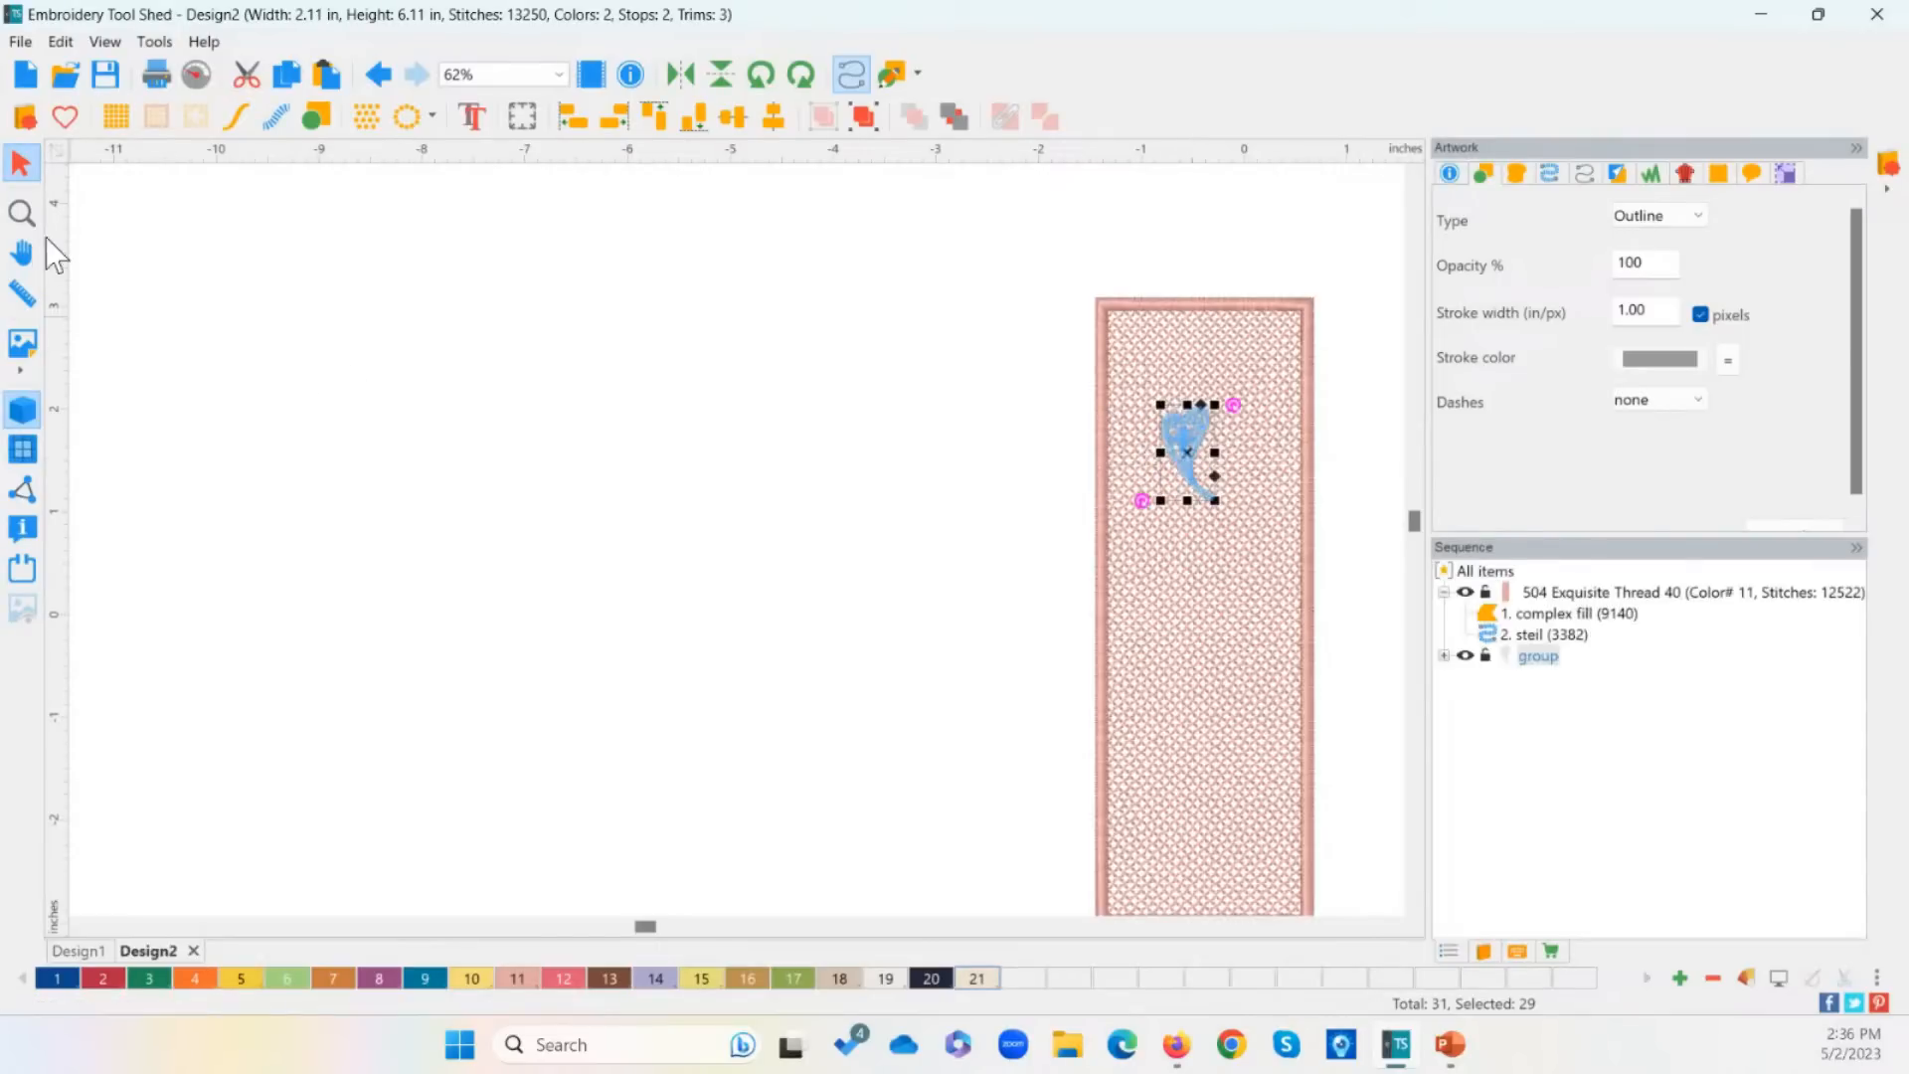
double_click(18, 217)
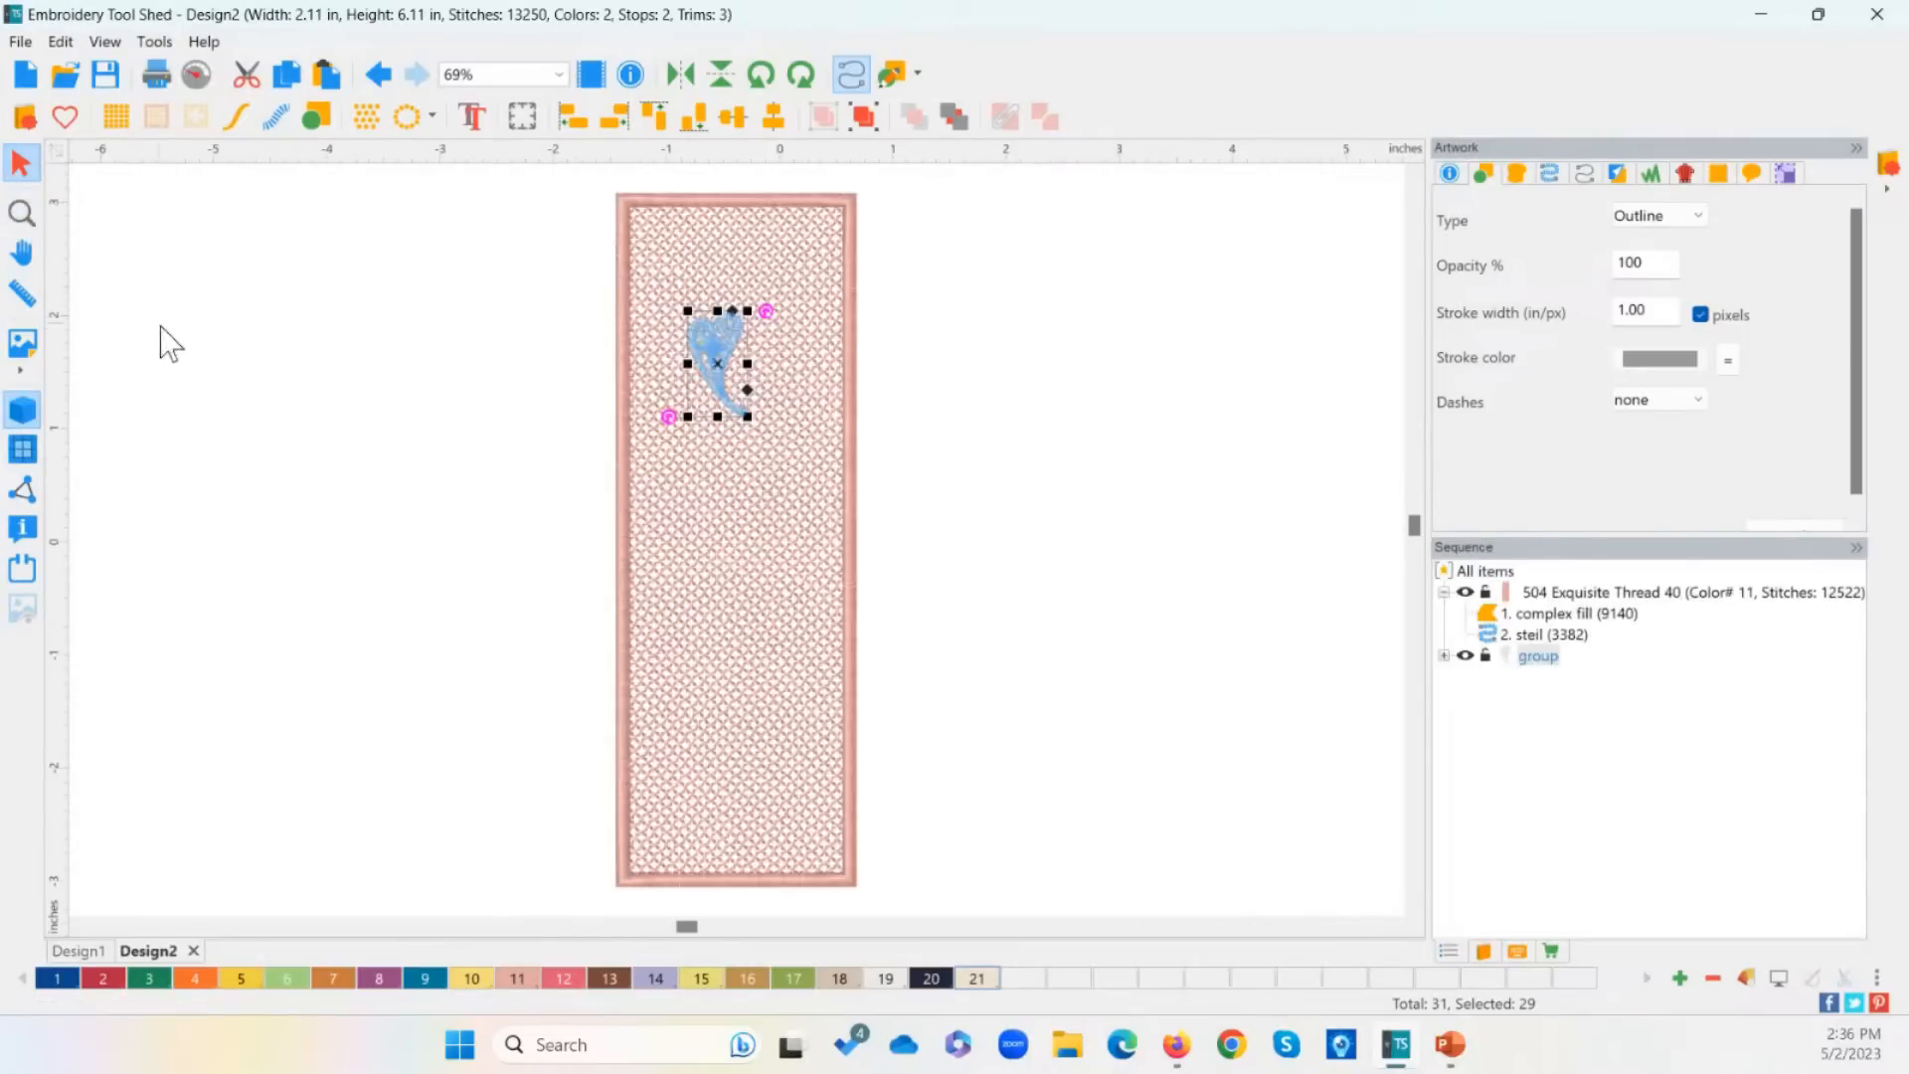
Step: Recolor the paisley group on the lace panel with thread color 12
left_click(1030, 376)
left_click(722, 367)
left_click(572, 980)
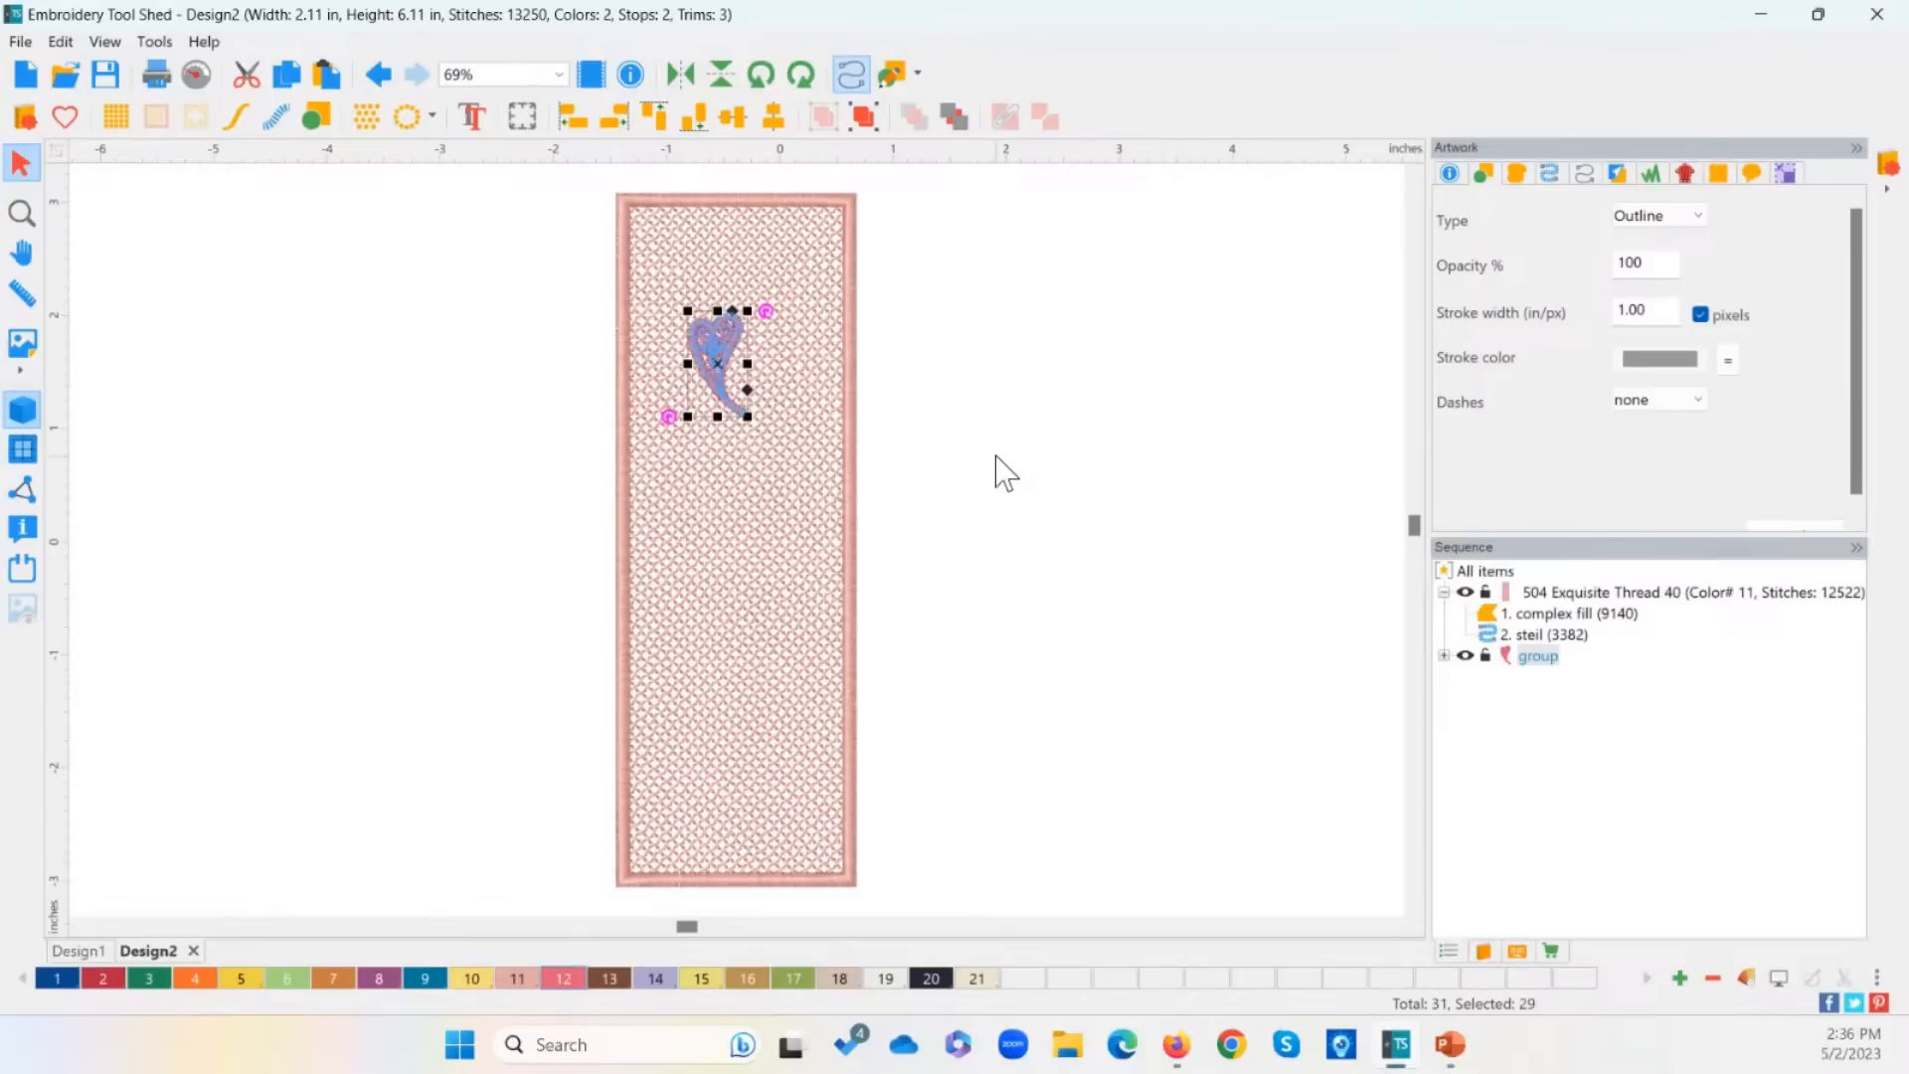
Step: Scatter the paisley group over an area 2 in wide and 6 in high, with the aspect ratio unlocked
left_click(432, 127)
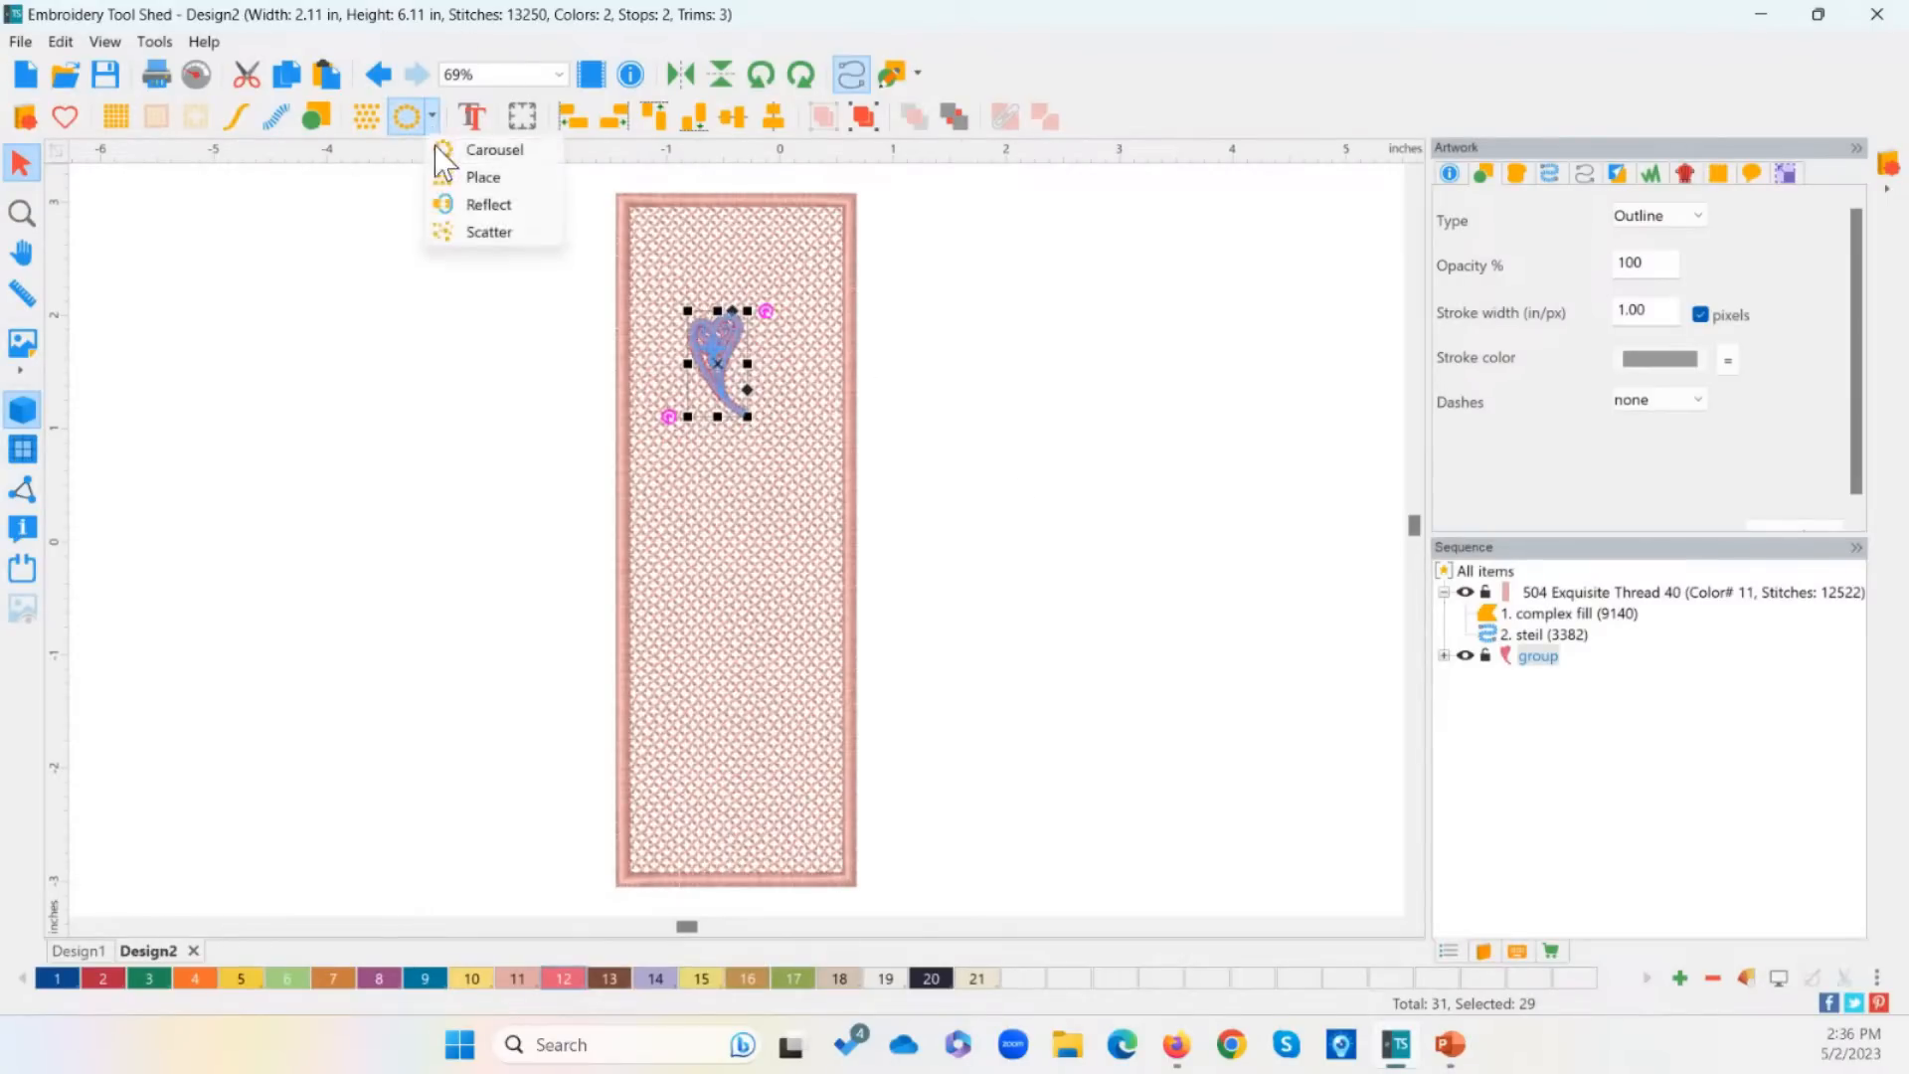
left_click(505, 239)
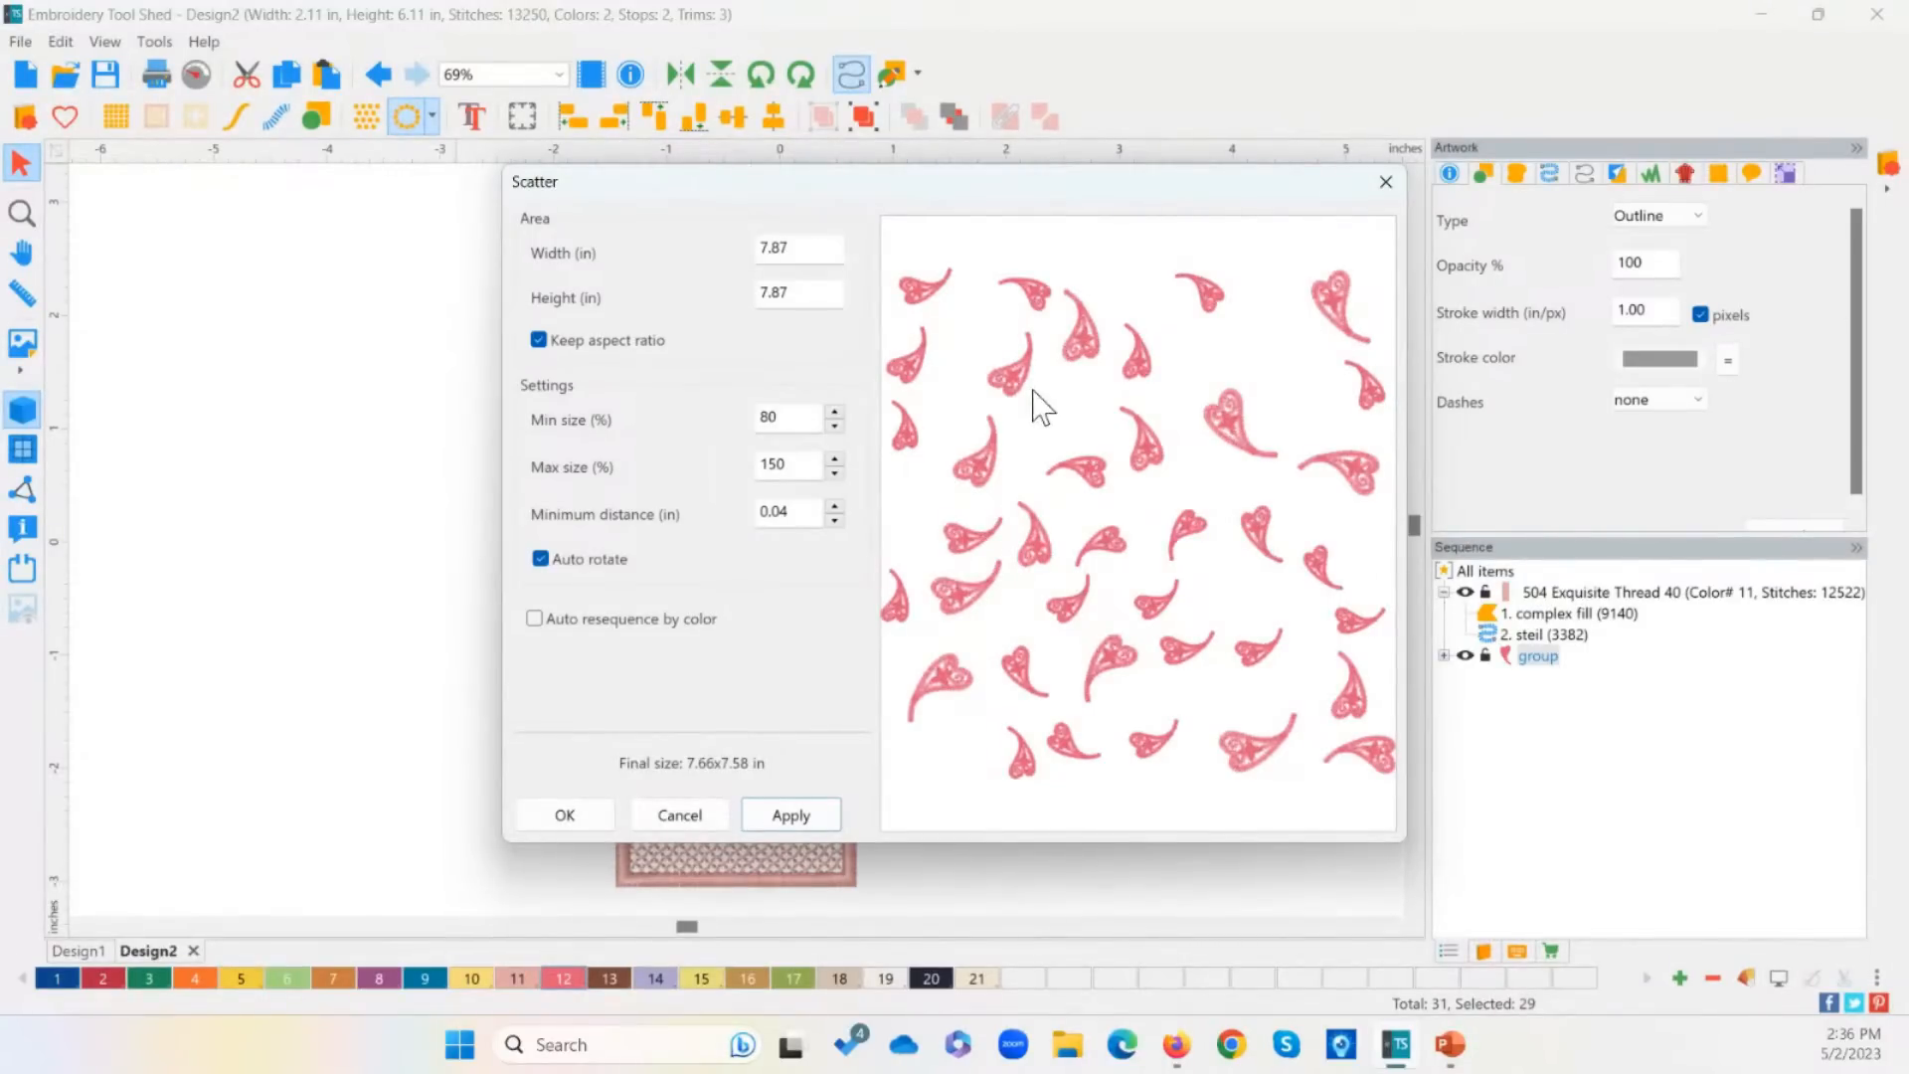
double_click(825, 247)
left_click(624, 342)
double_click(817, 248)
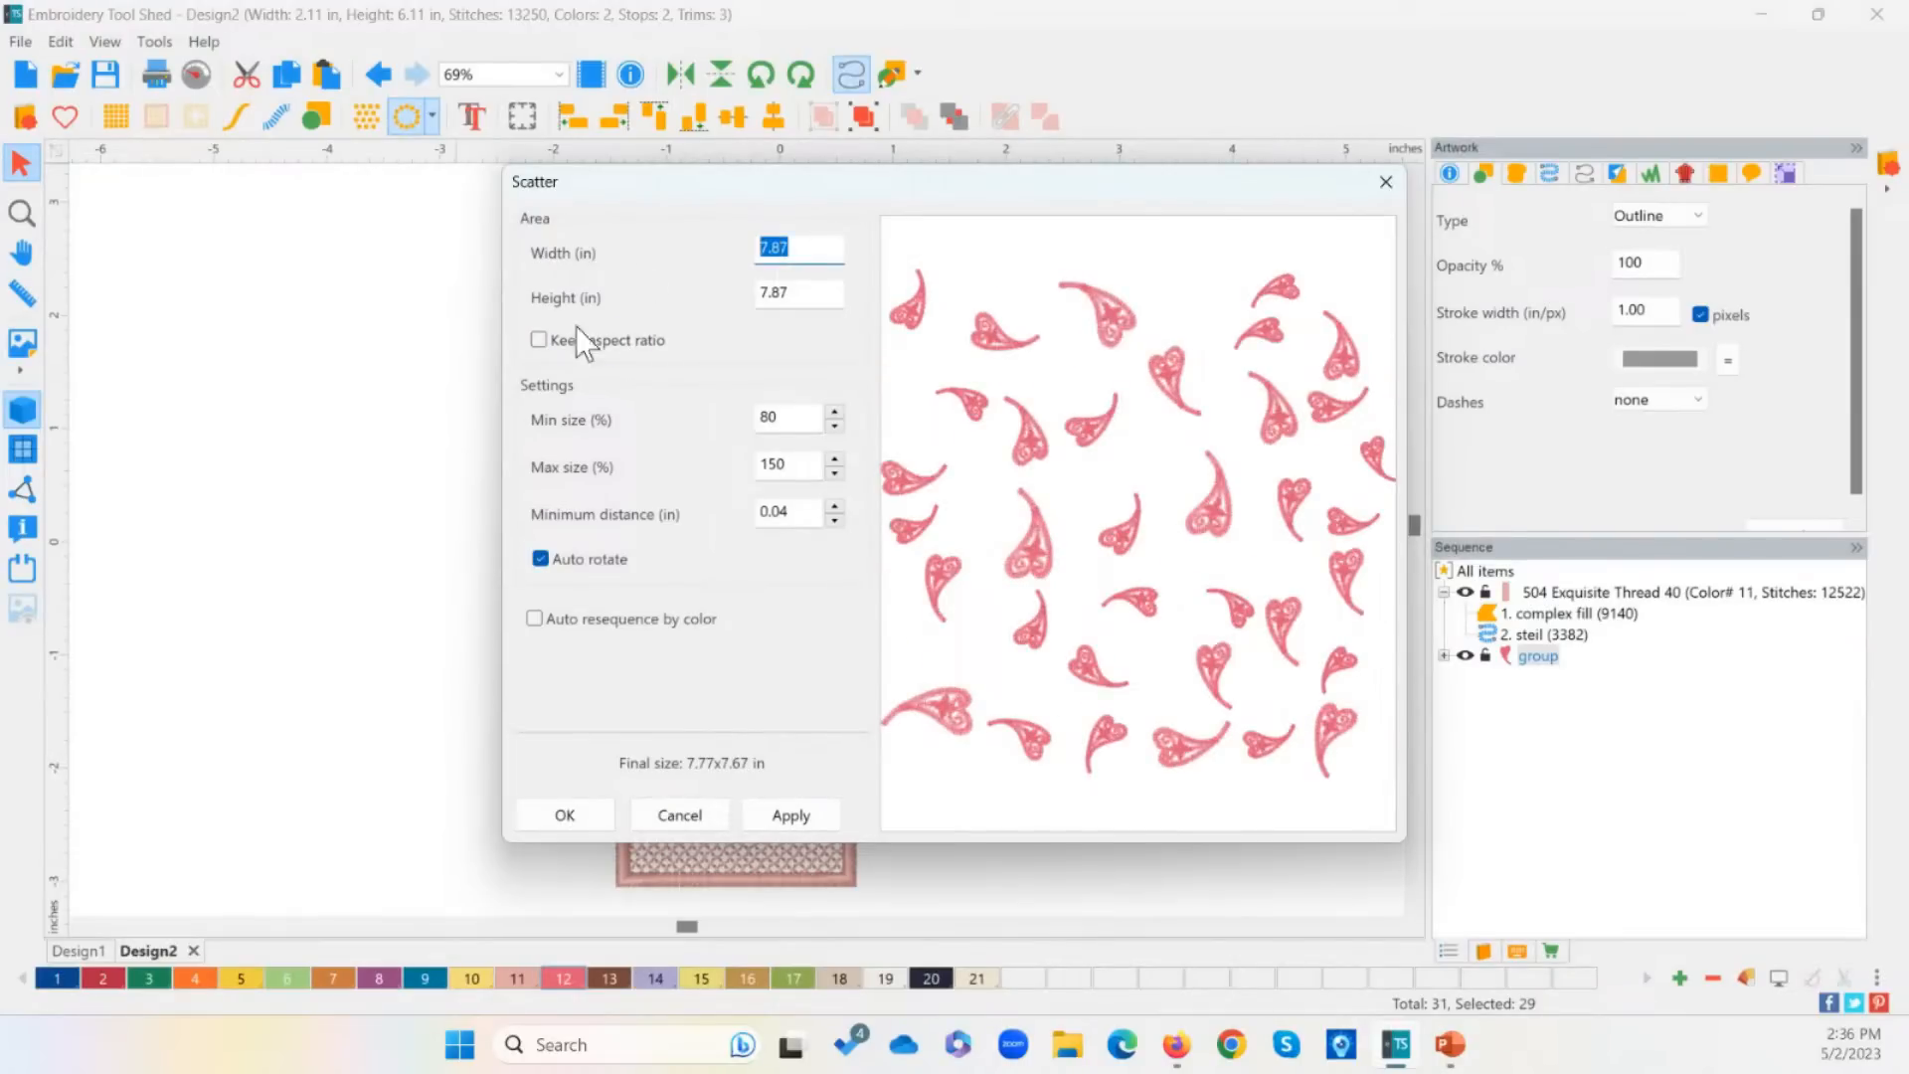
type("2")
double_click(807, 290)
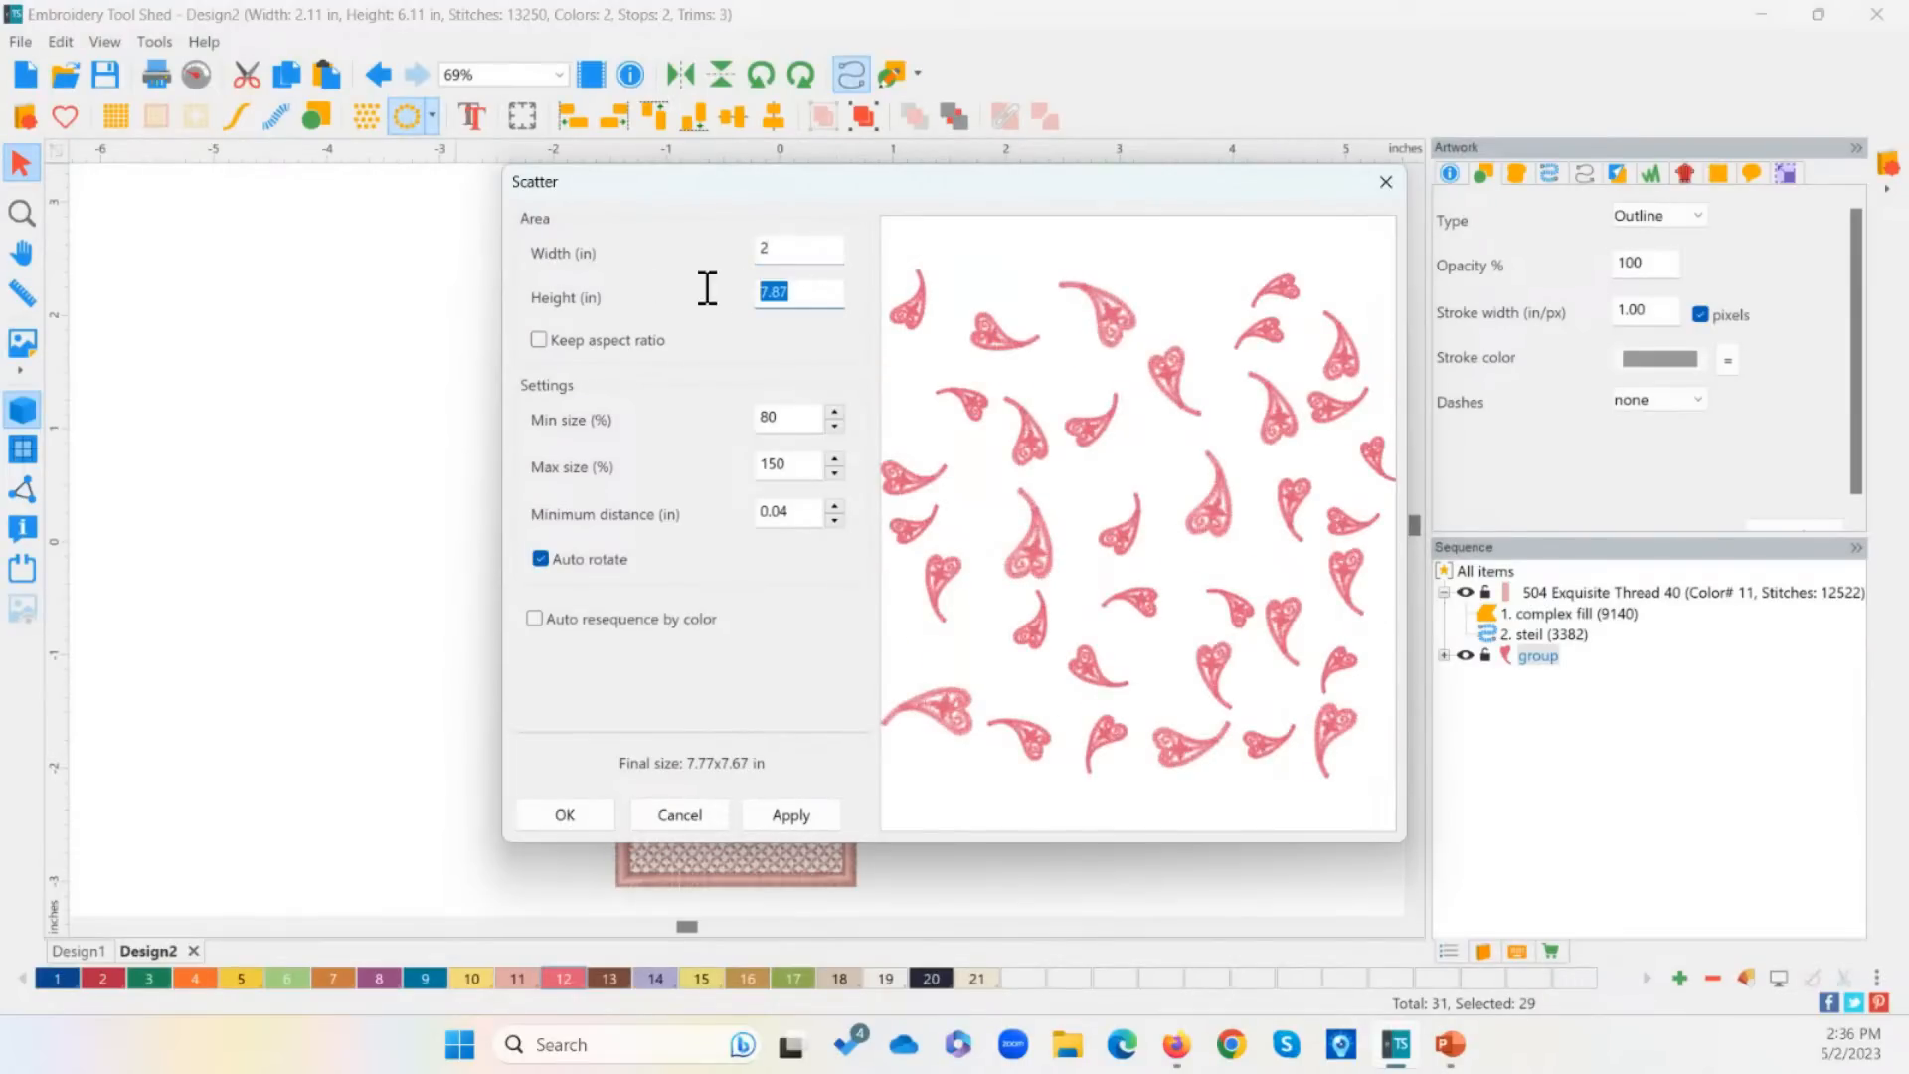
type("6")
left_click(785, 813)
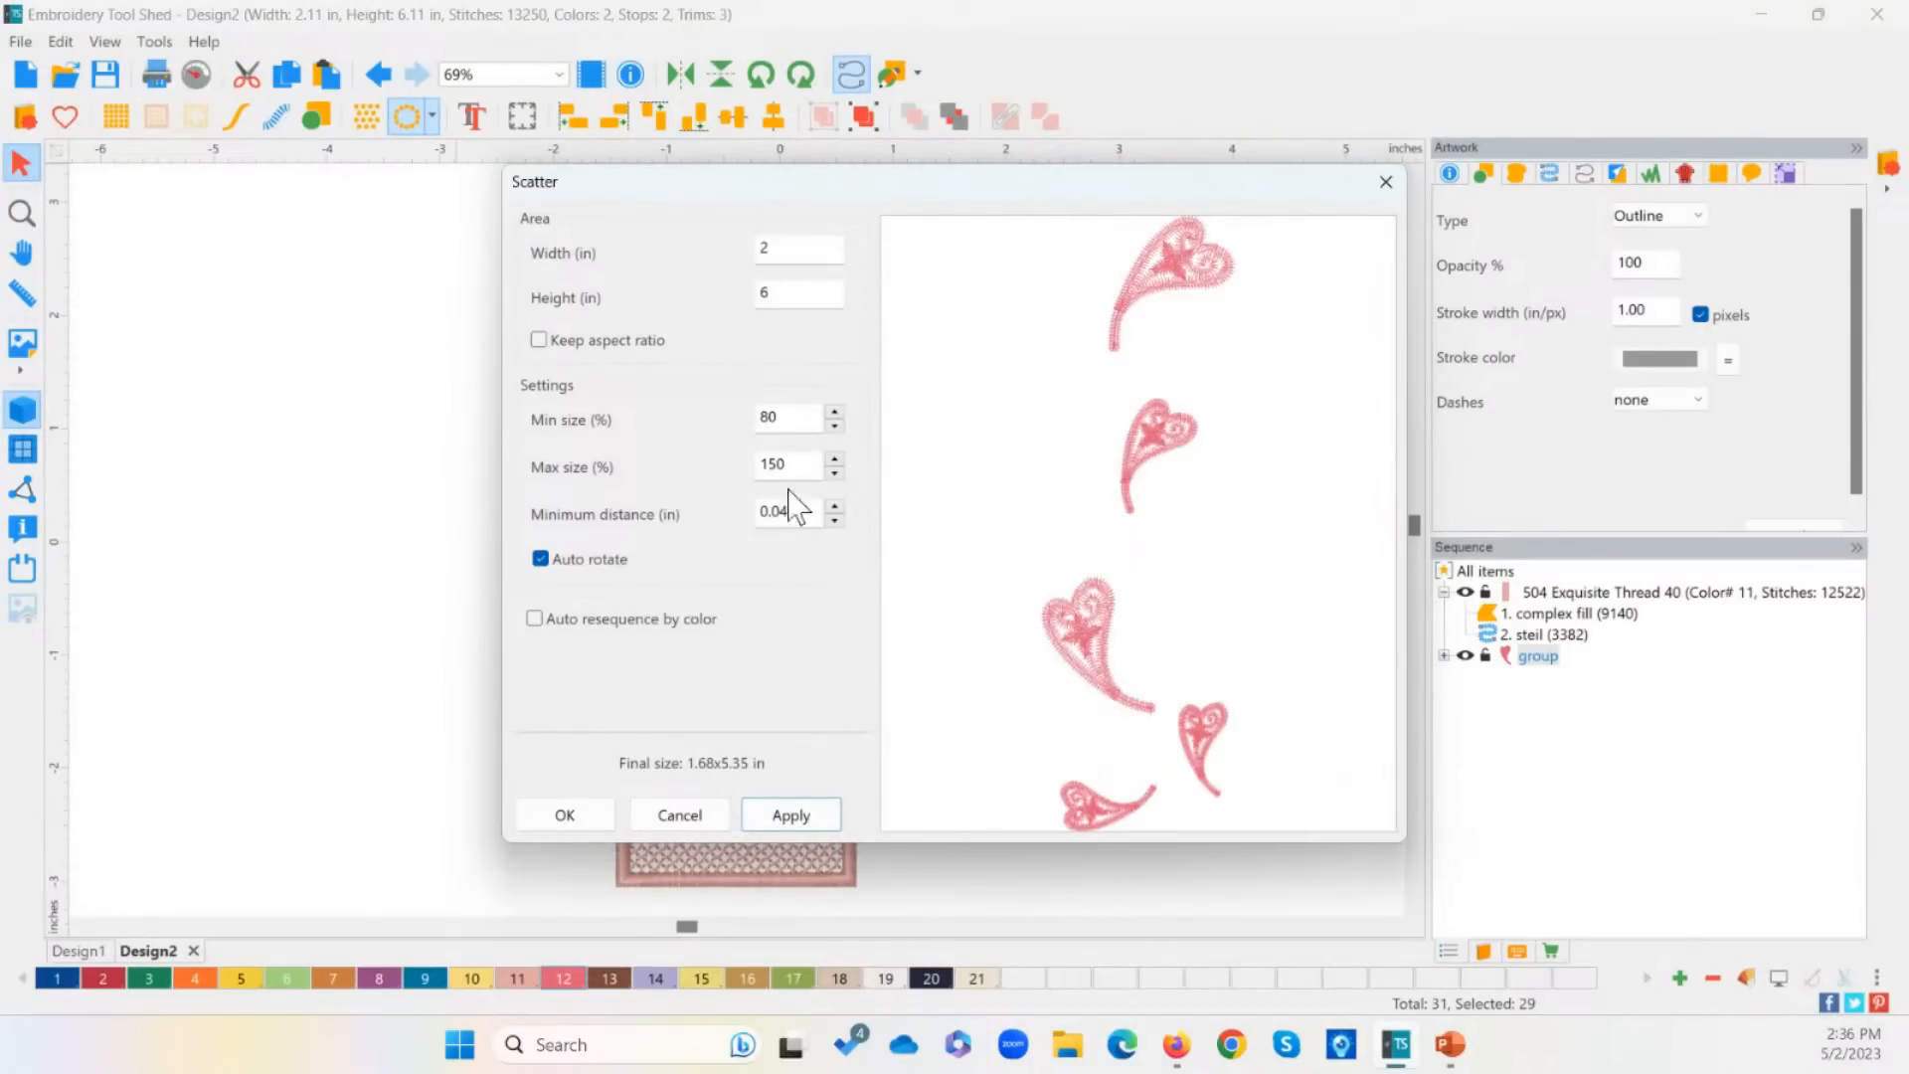
Step: Regenerate the random scatter layout repeatedly to try out different paisley arrangements
left_click(819, 817)
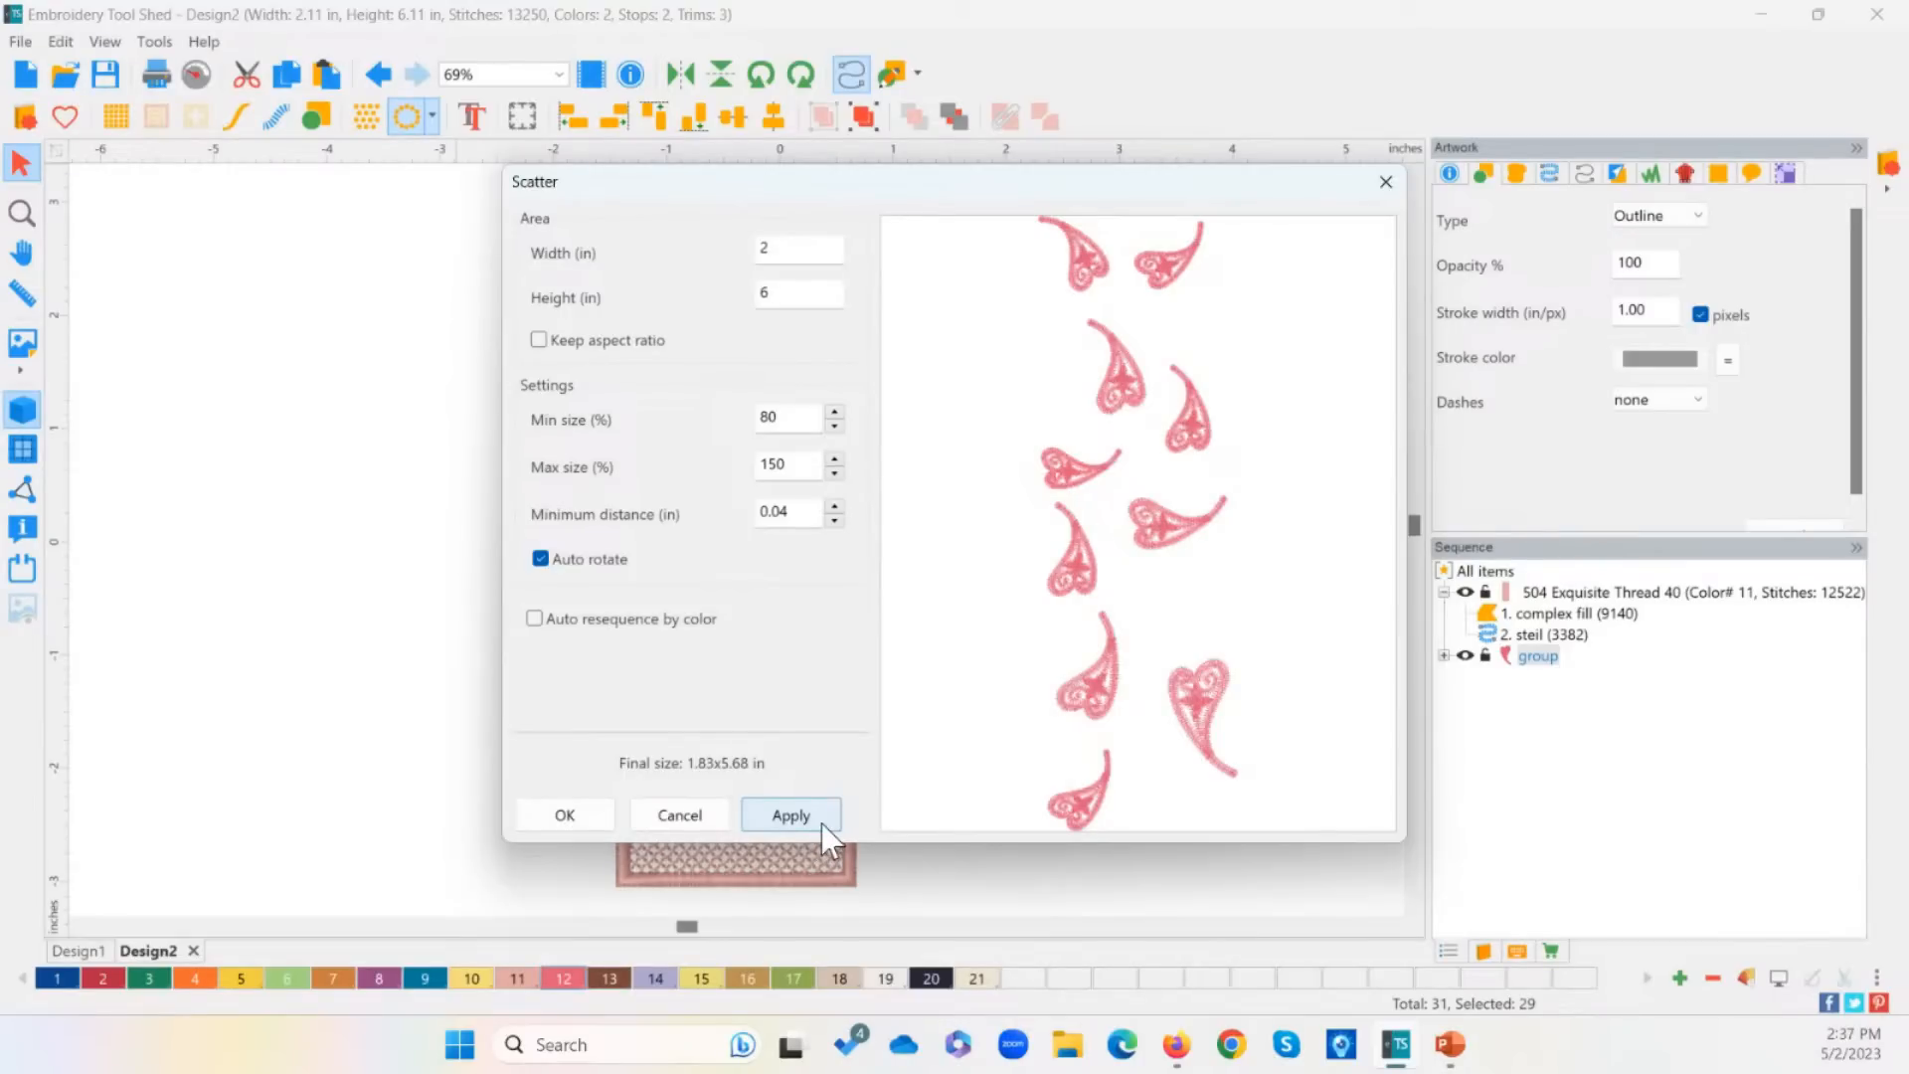
left_click(821, 823)
left_click(819, 825)
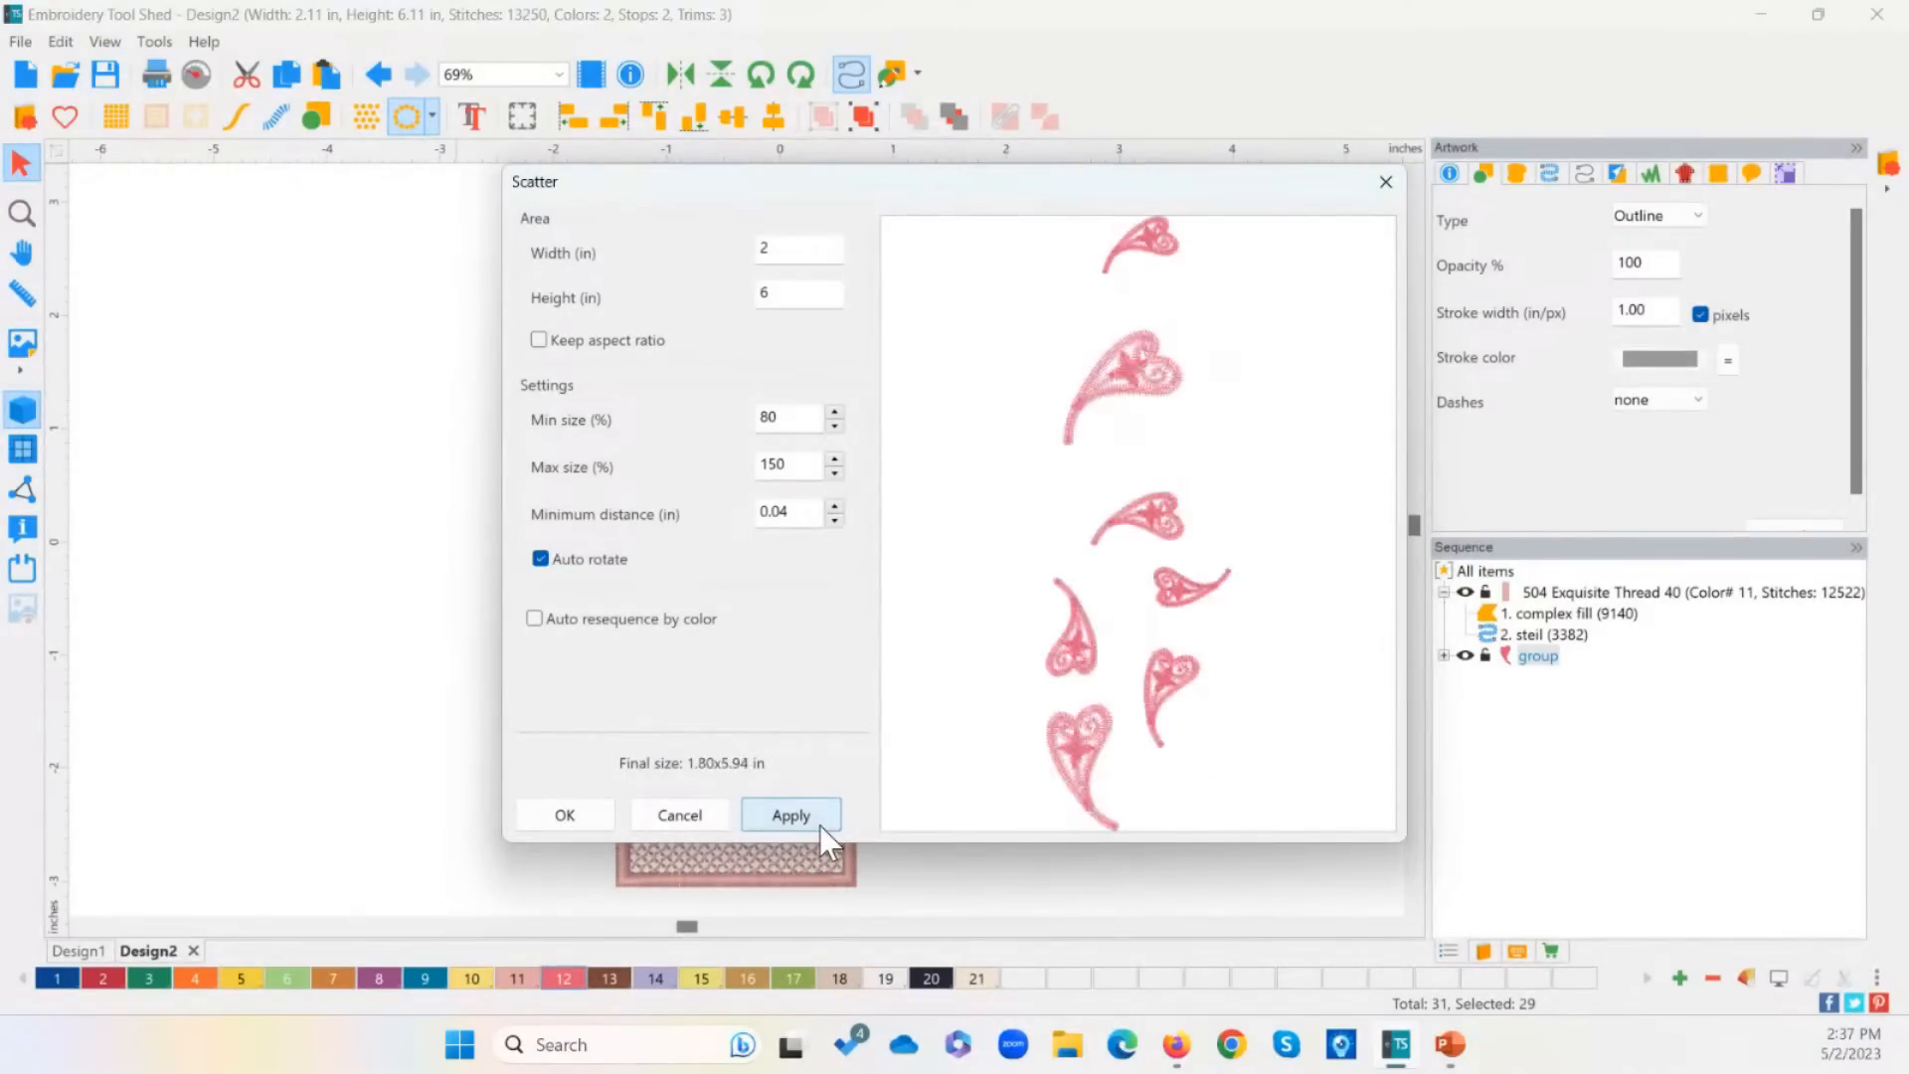
left_click(819, 825)
left_click(820, 825)
left_click(819, 825)
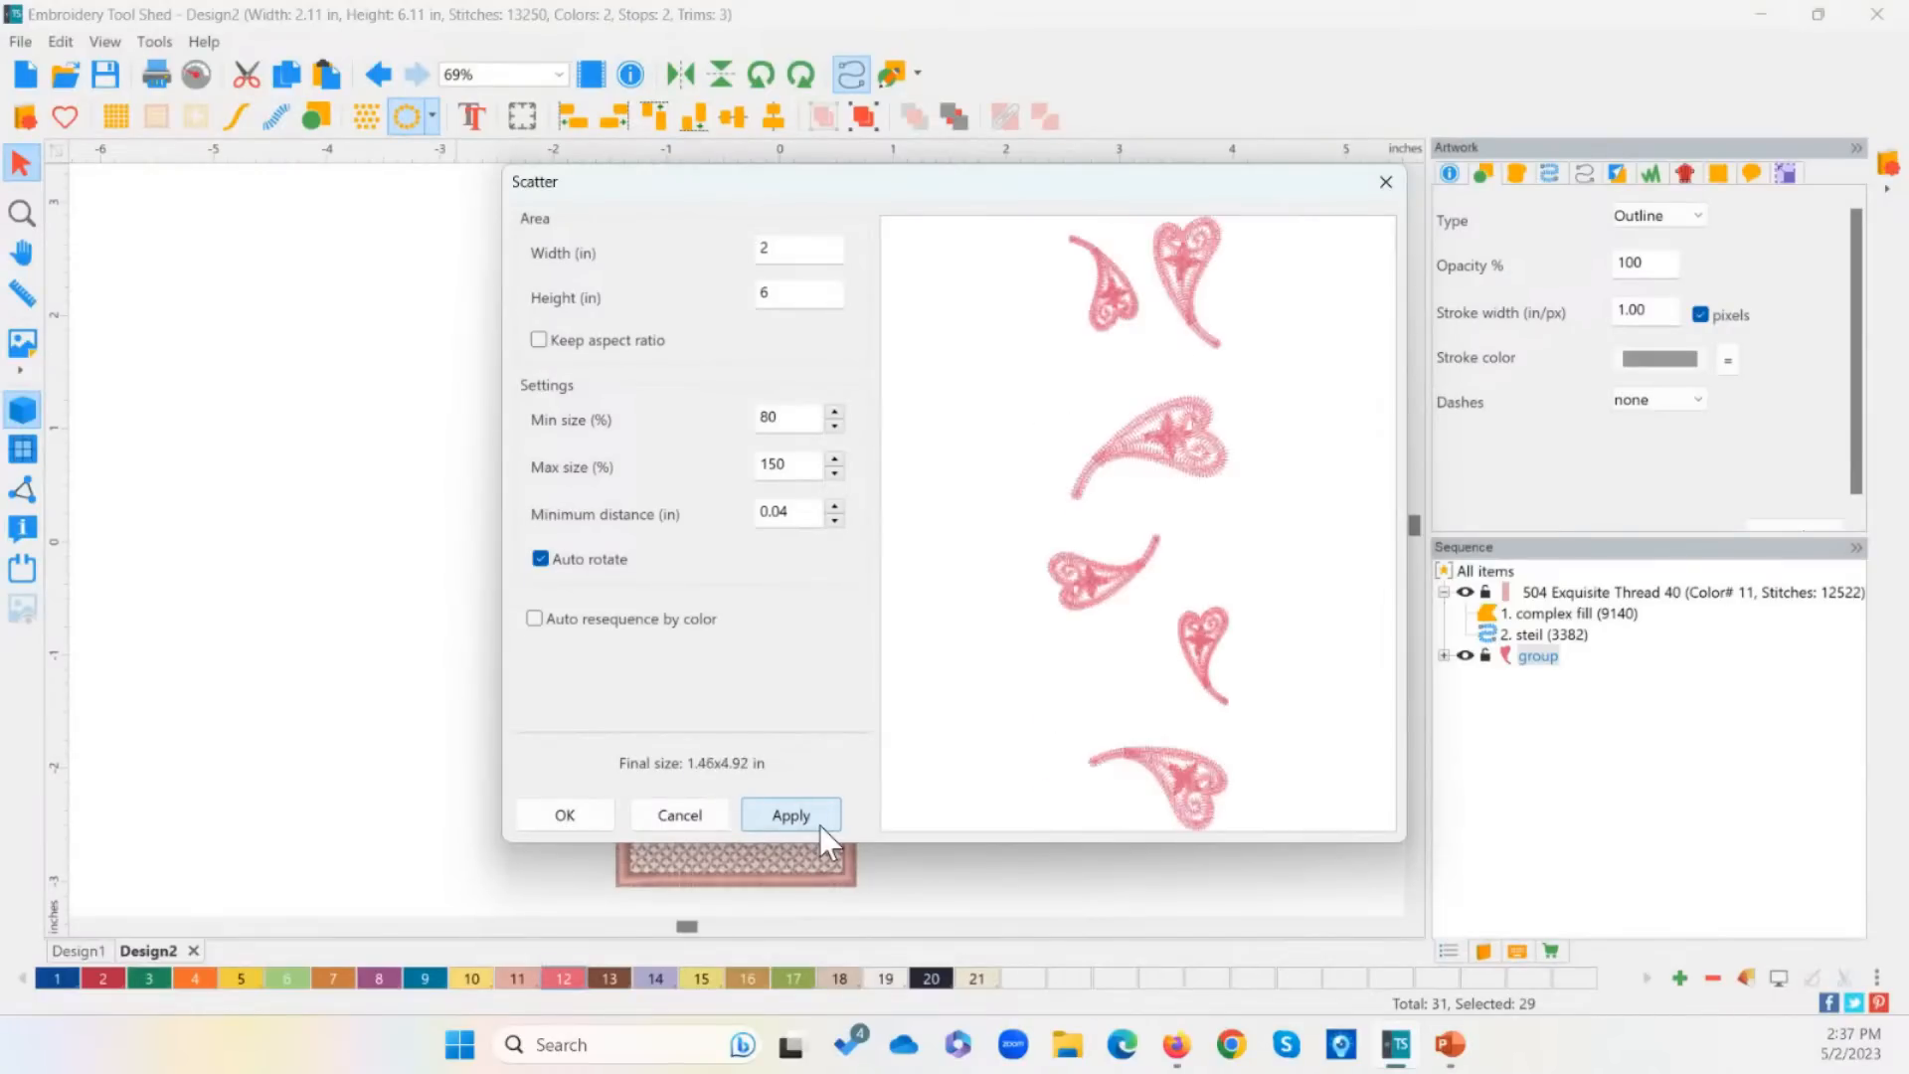
left_click(819, 826)
left_click(820, 825)
left_click(819, 825)
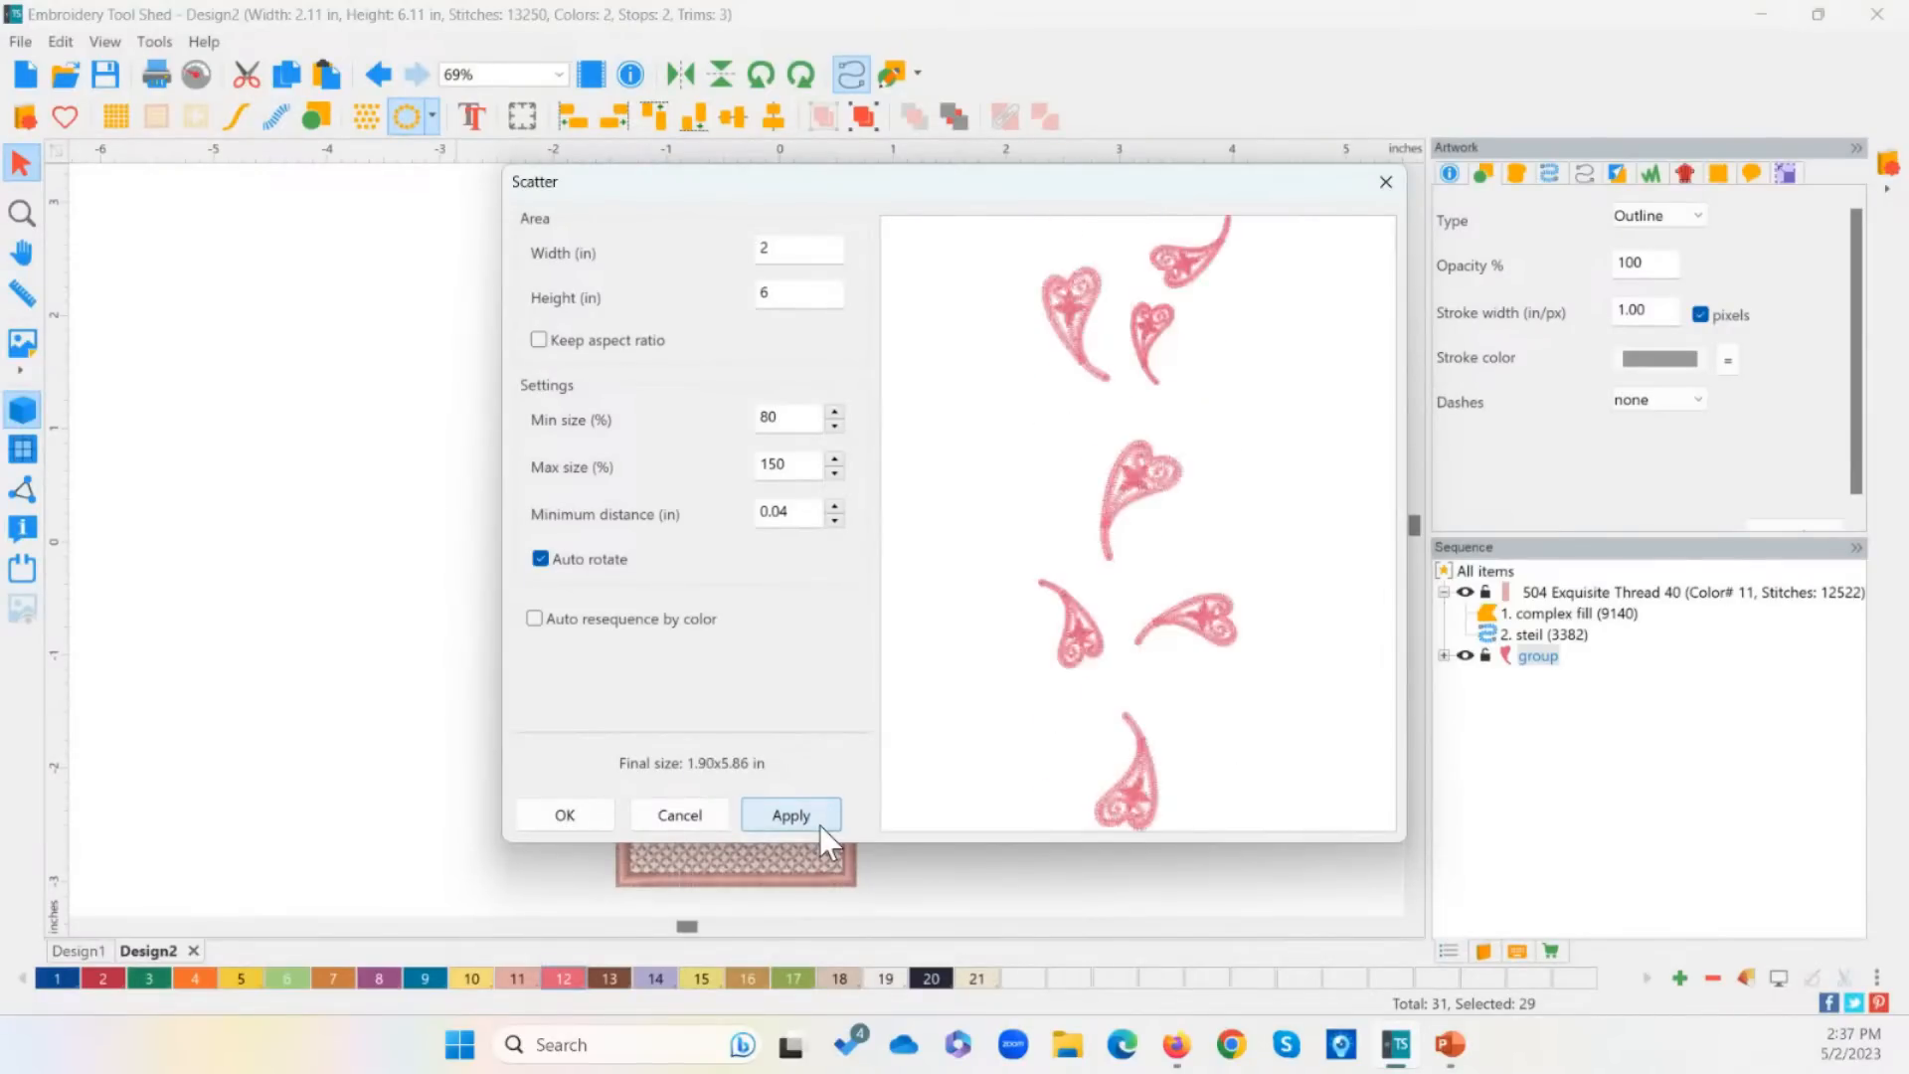
left_click(819, 825)
left_click(819, 825)
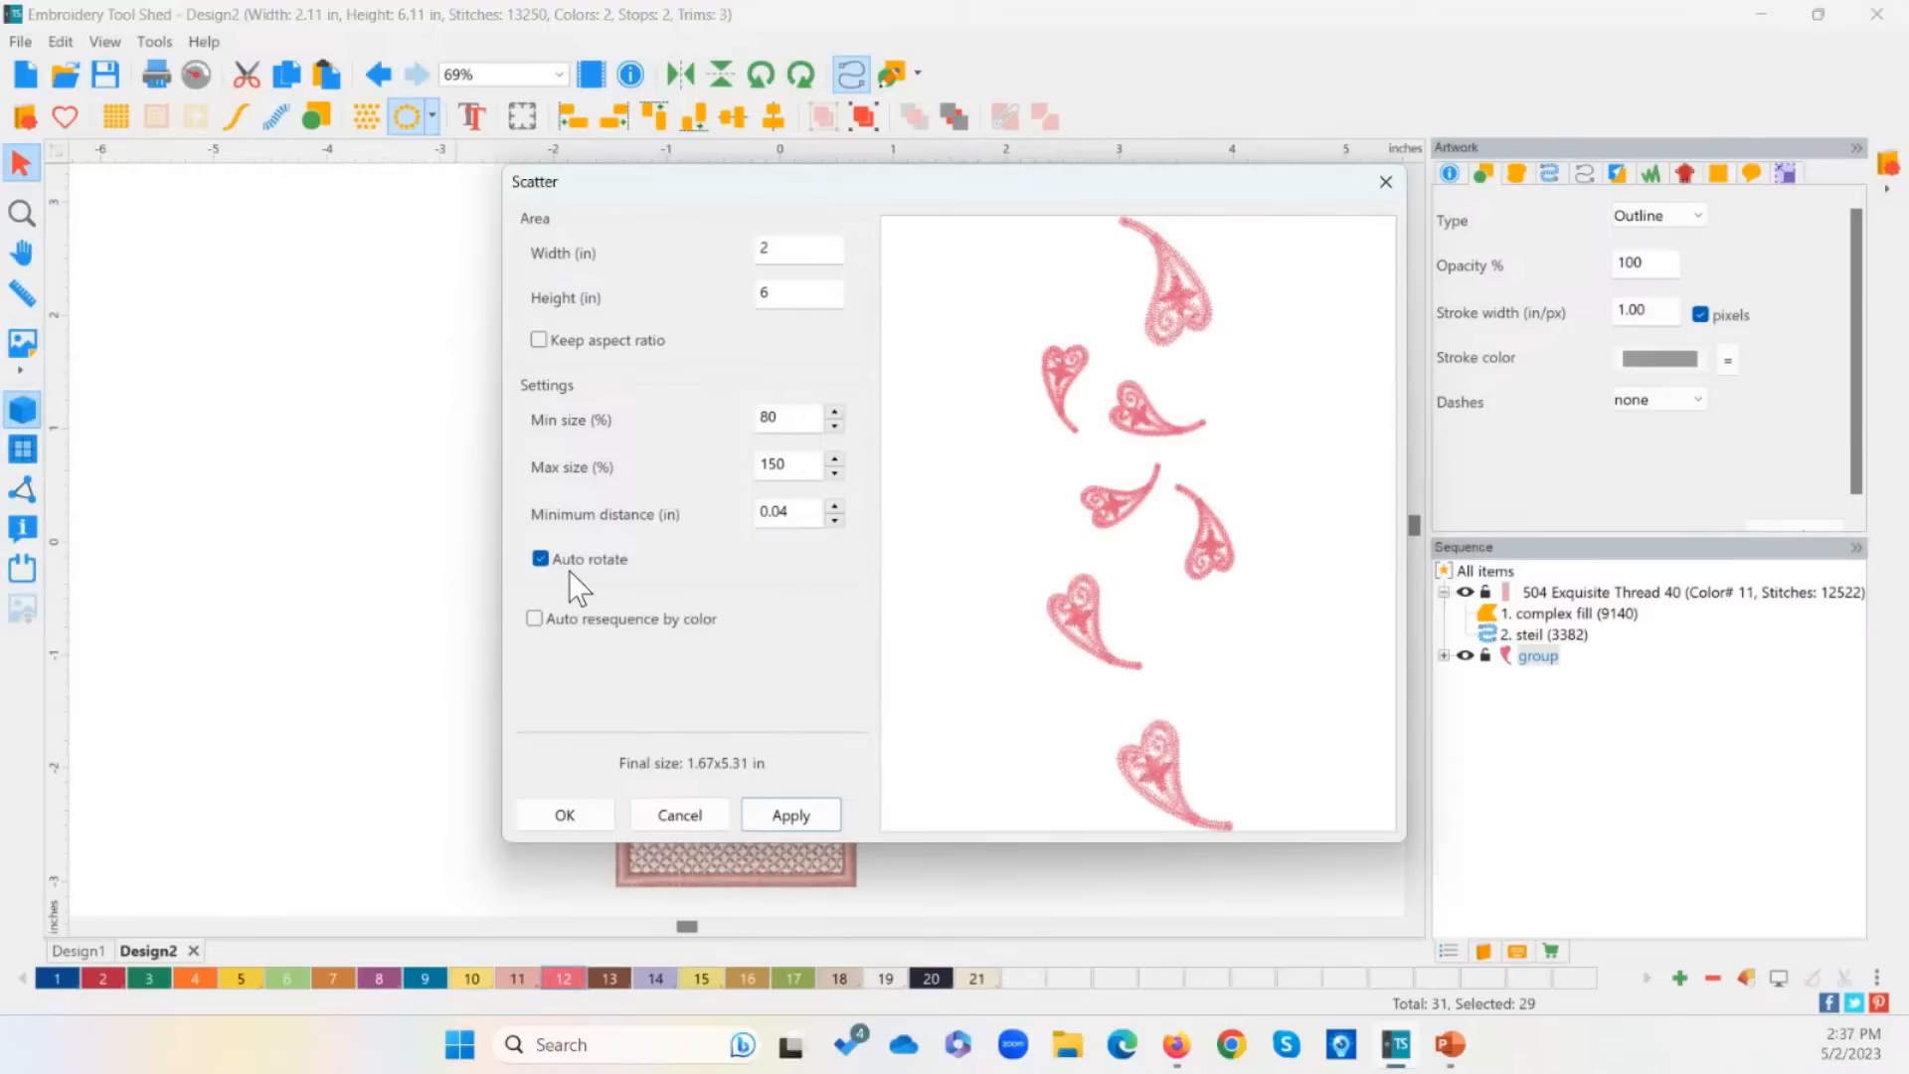
Step: Try the scatter without auto rotate and with auto resequence by color, restoring both options to their original settings
left_click(540, 559)
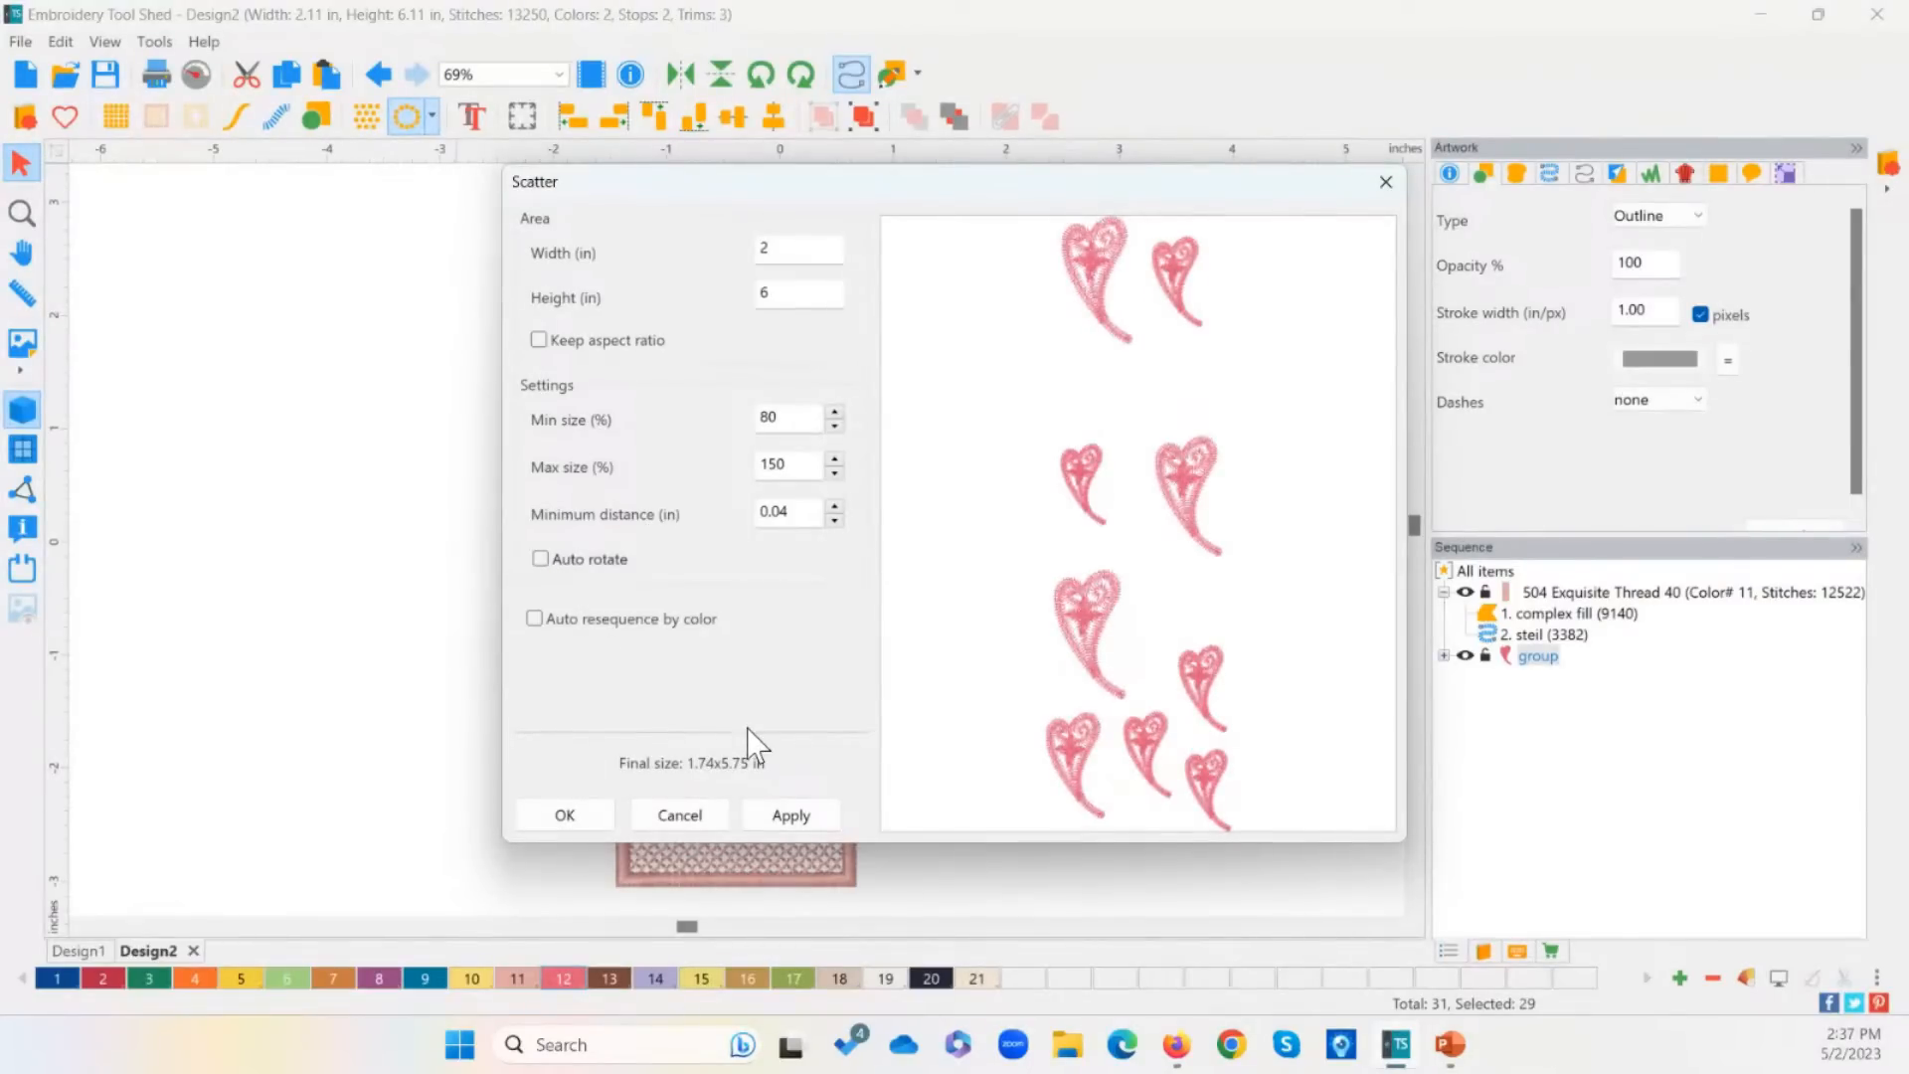
left_click(593, 627)
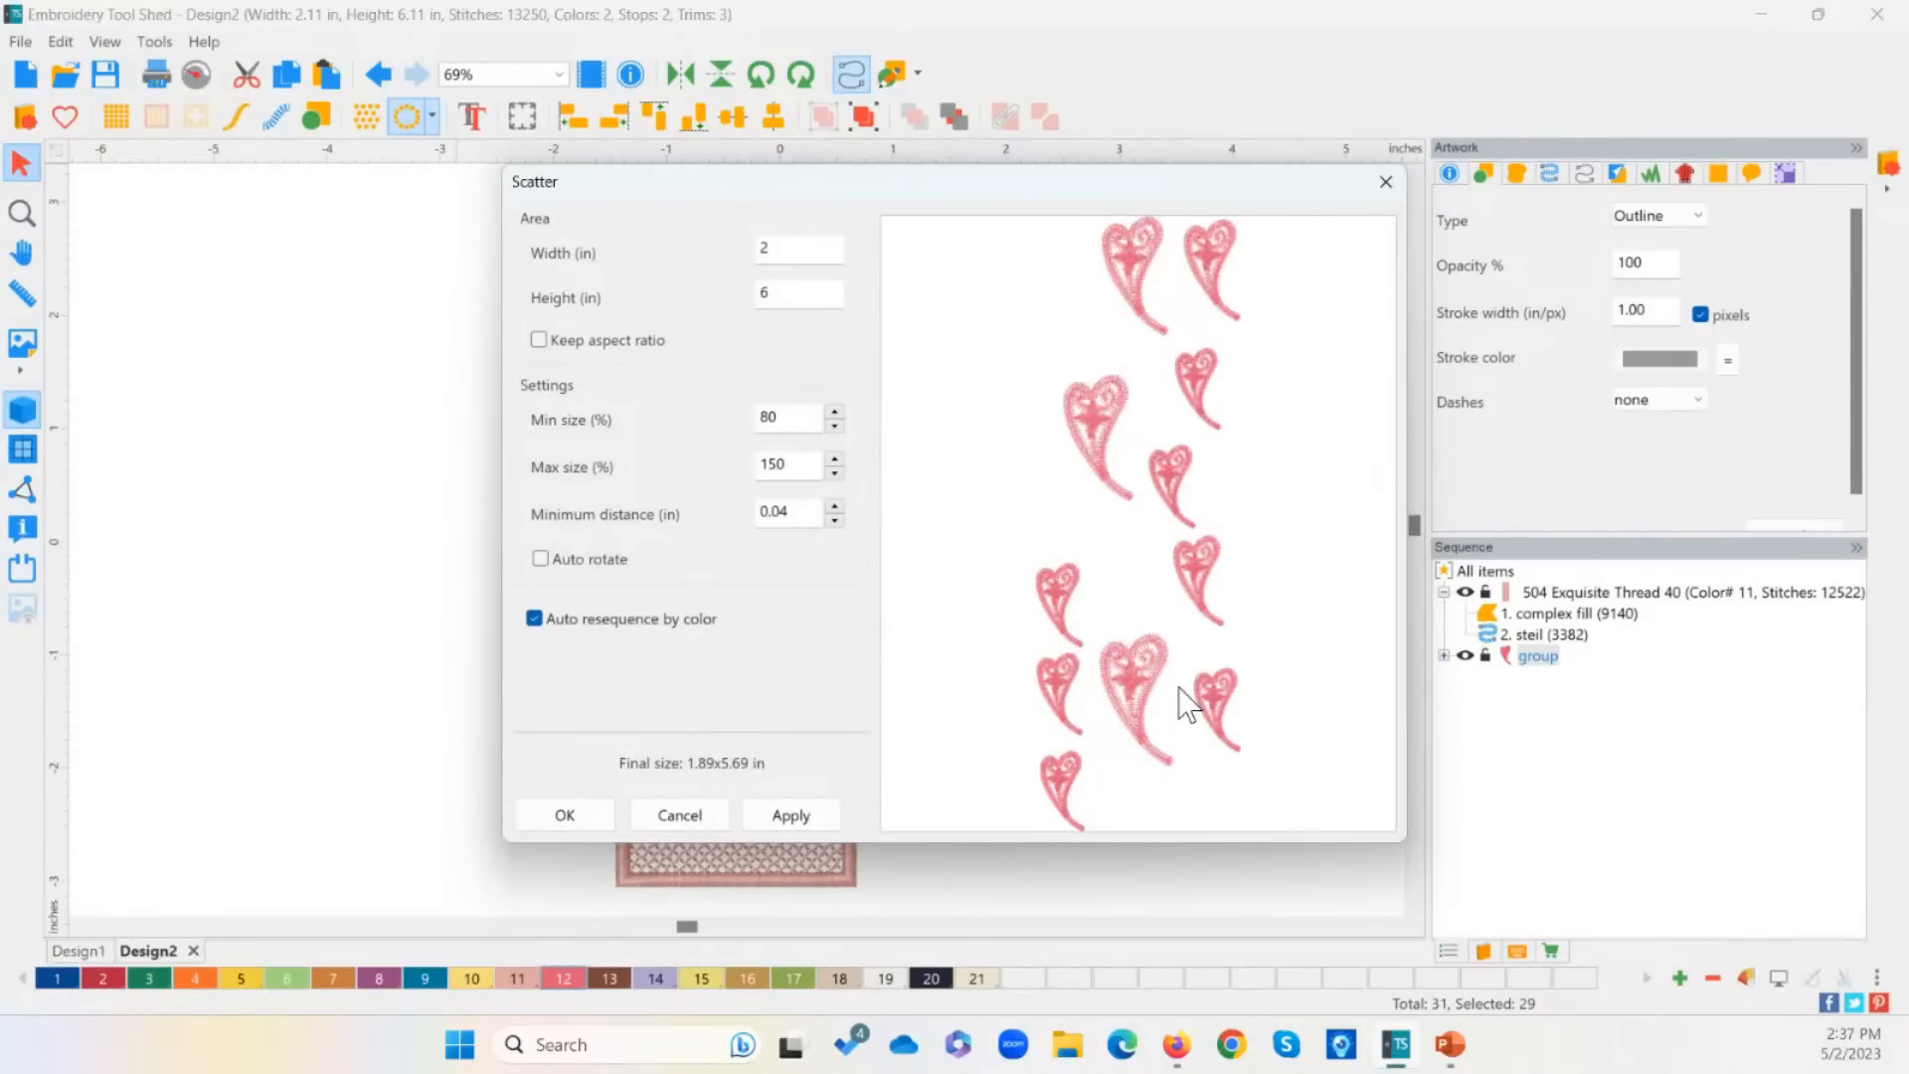
left_click(676, 616)
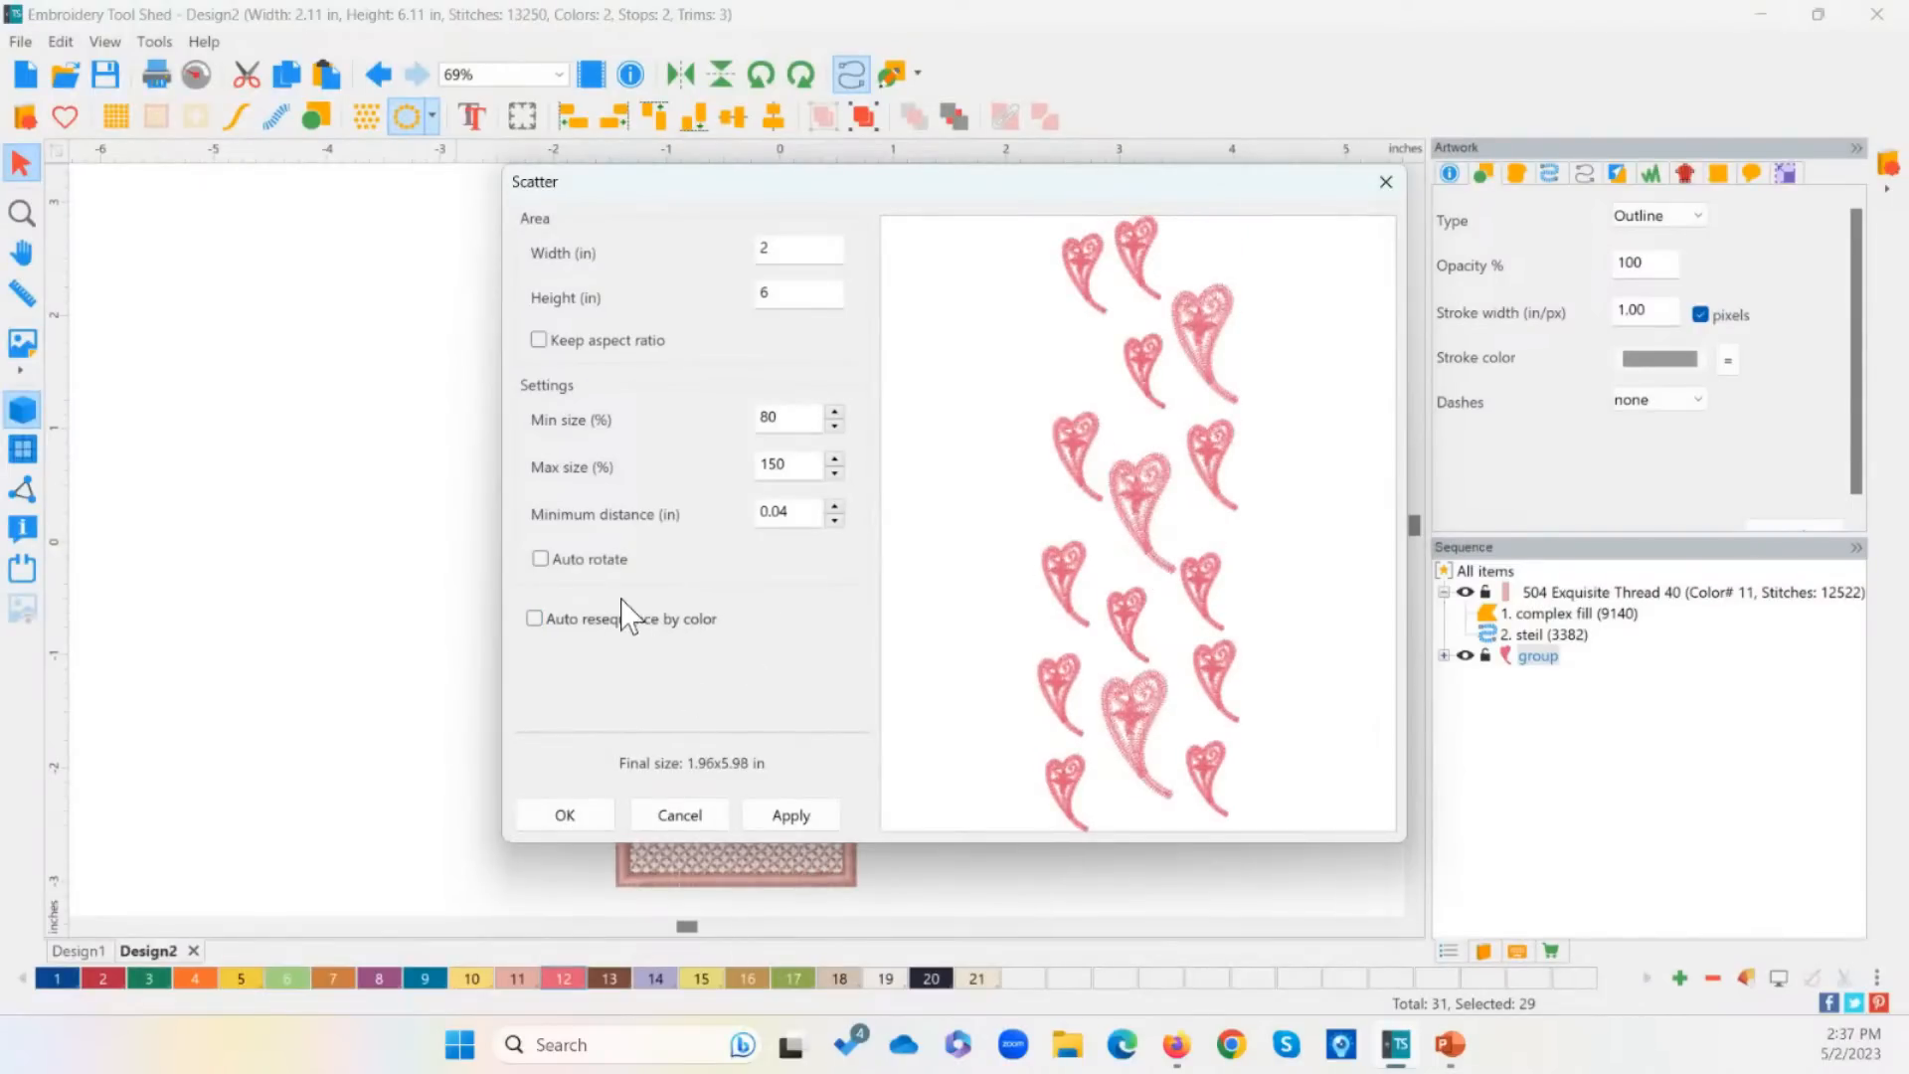
left_click(539, 559)
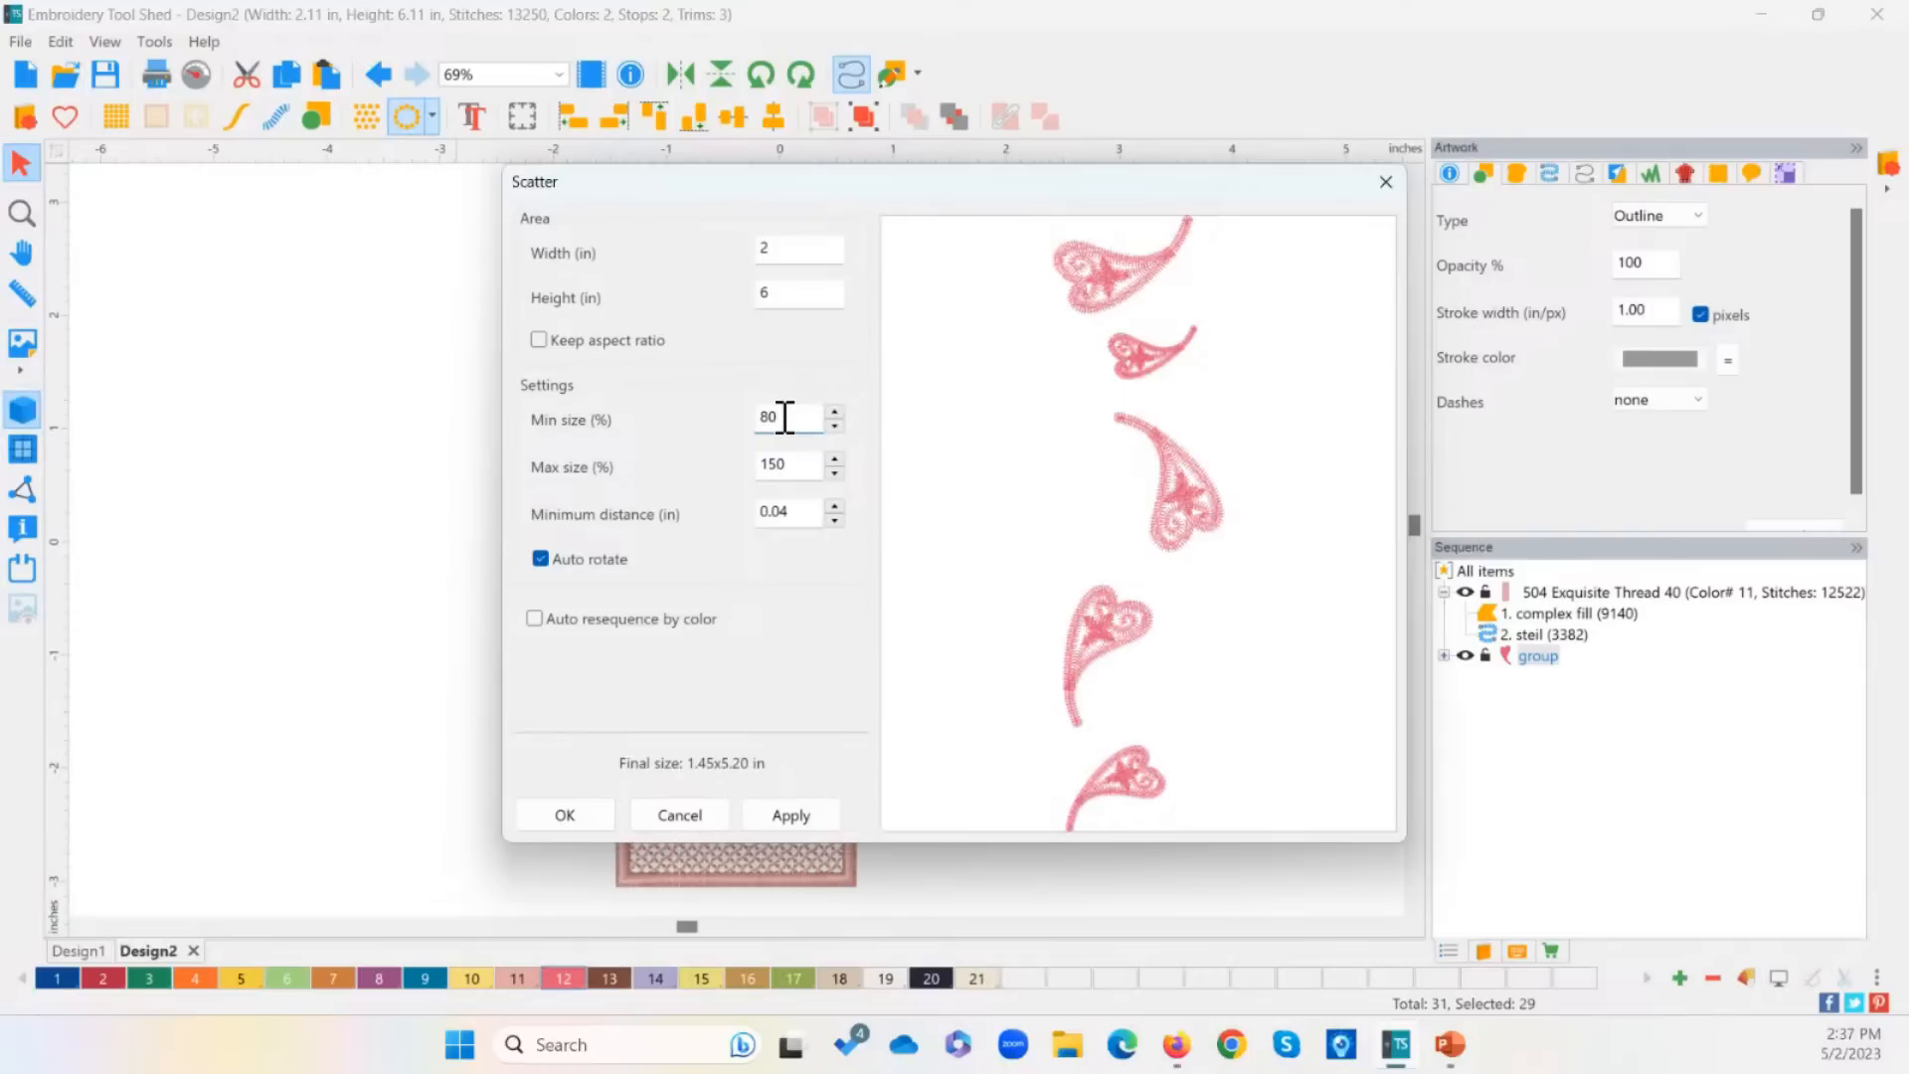
Step: Set the scatter's maximum and minimum size both to 100% and its minimum distance to 0.02 in
double_click(802, 473)
type("1")
double_click(775, 417)
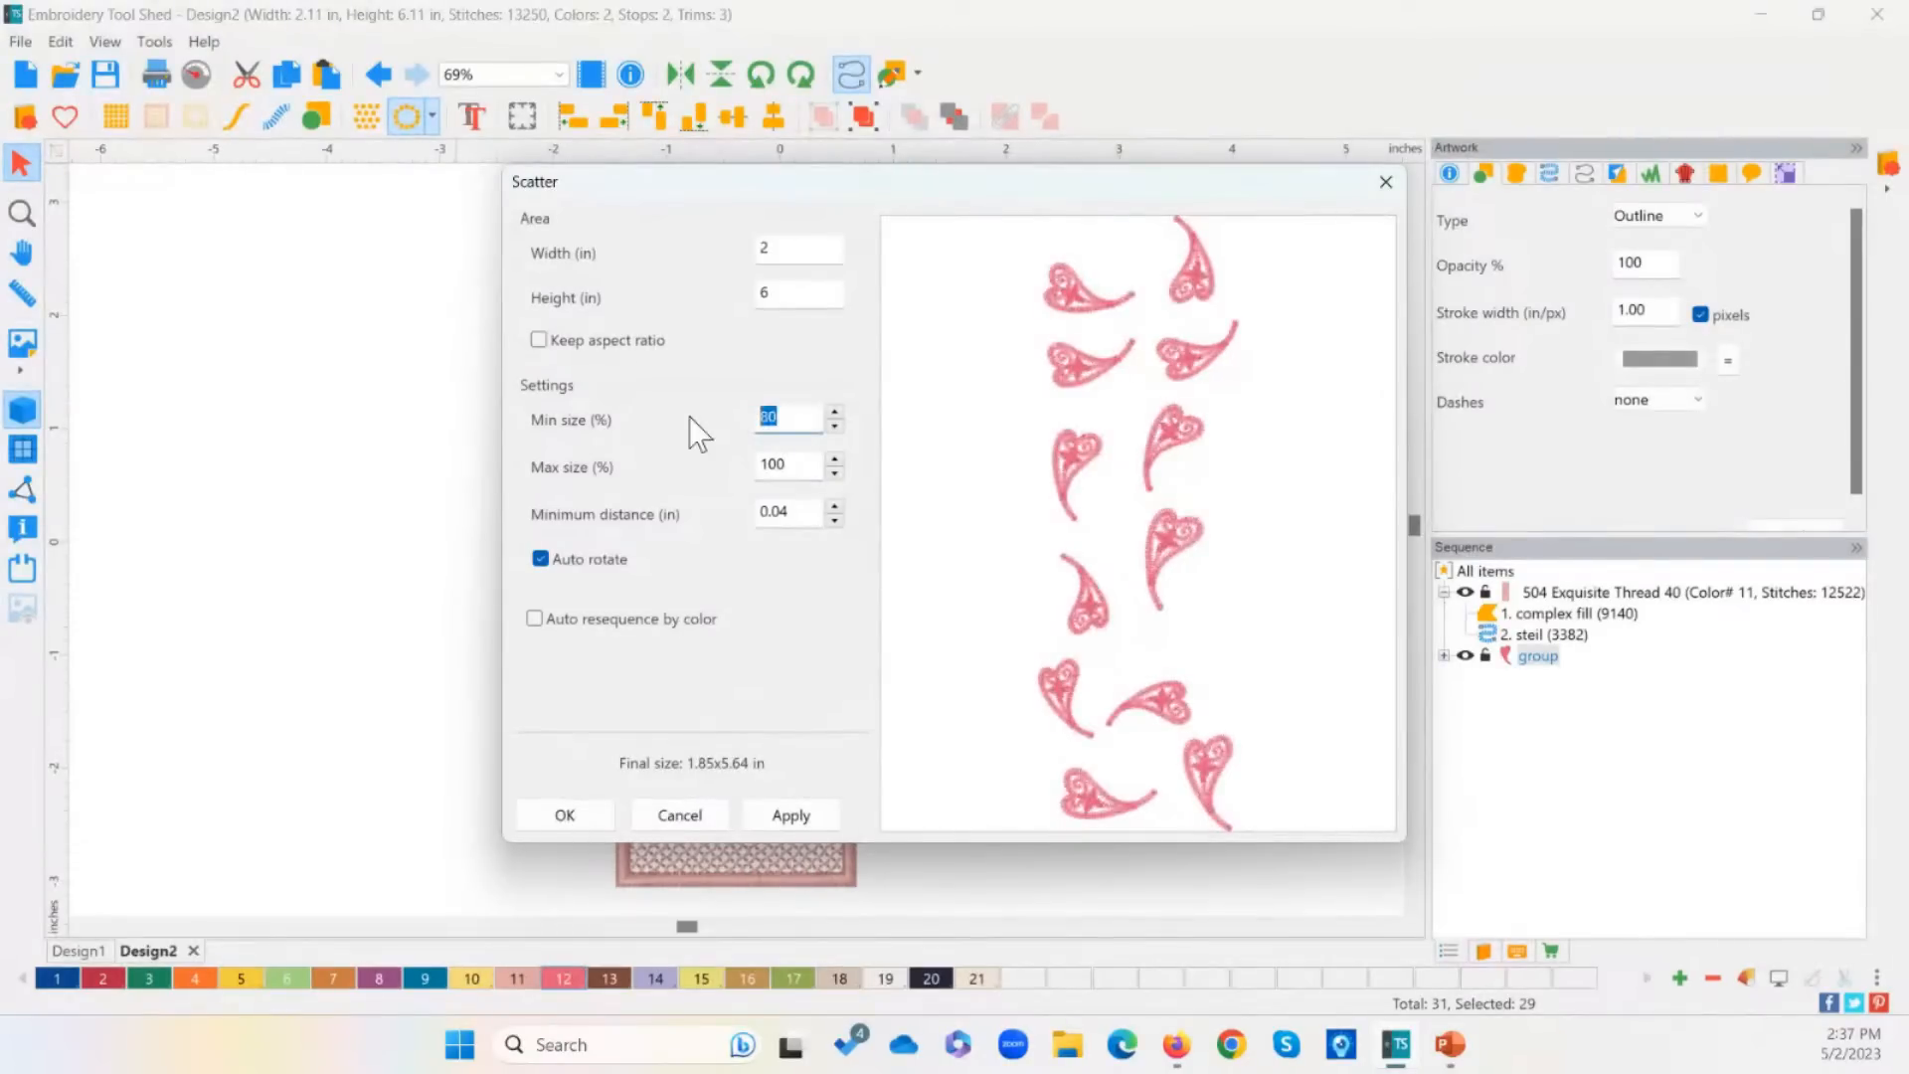
type("100")
left_click(805, 475)
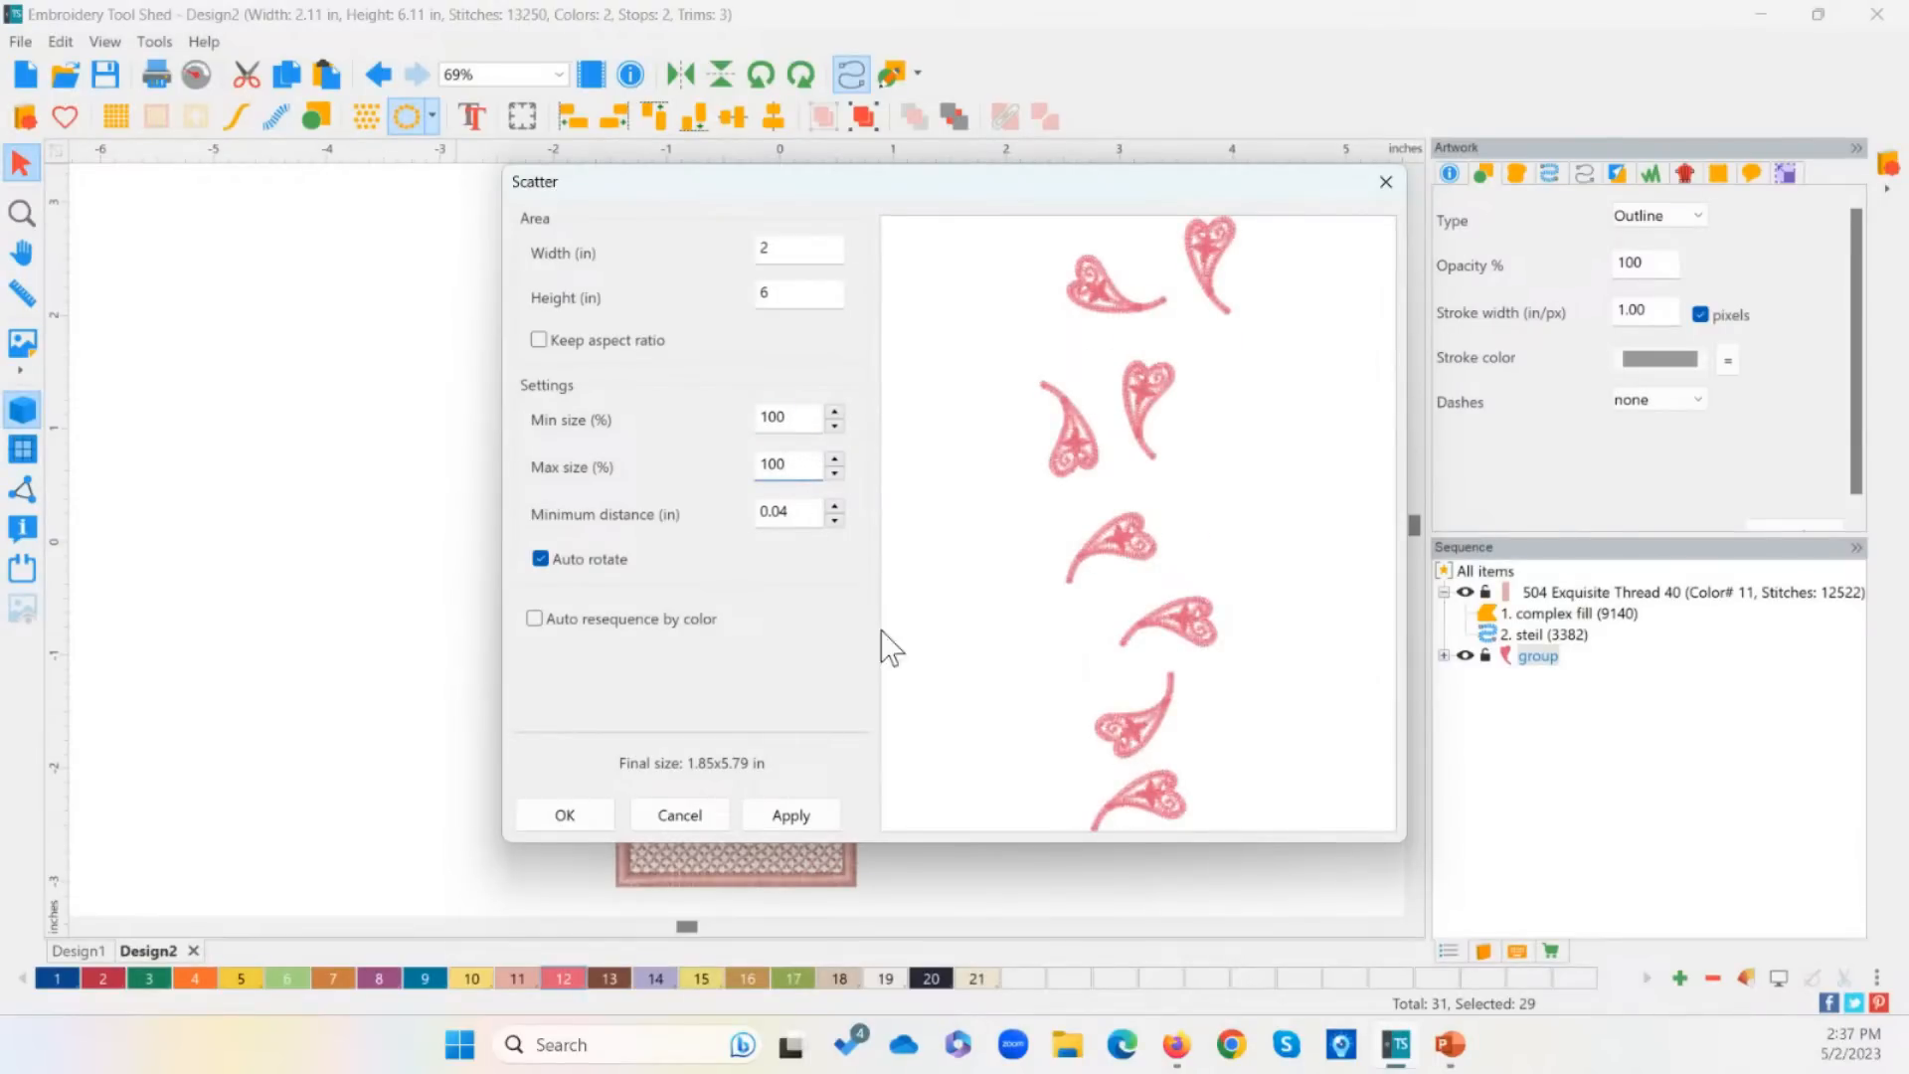
left_click(835, 518)
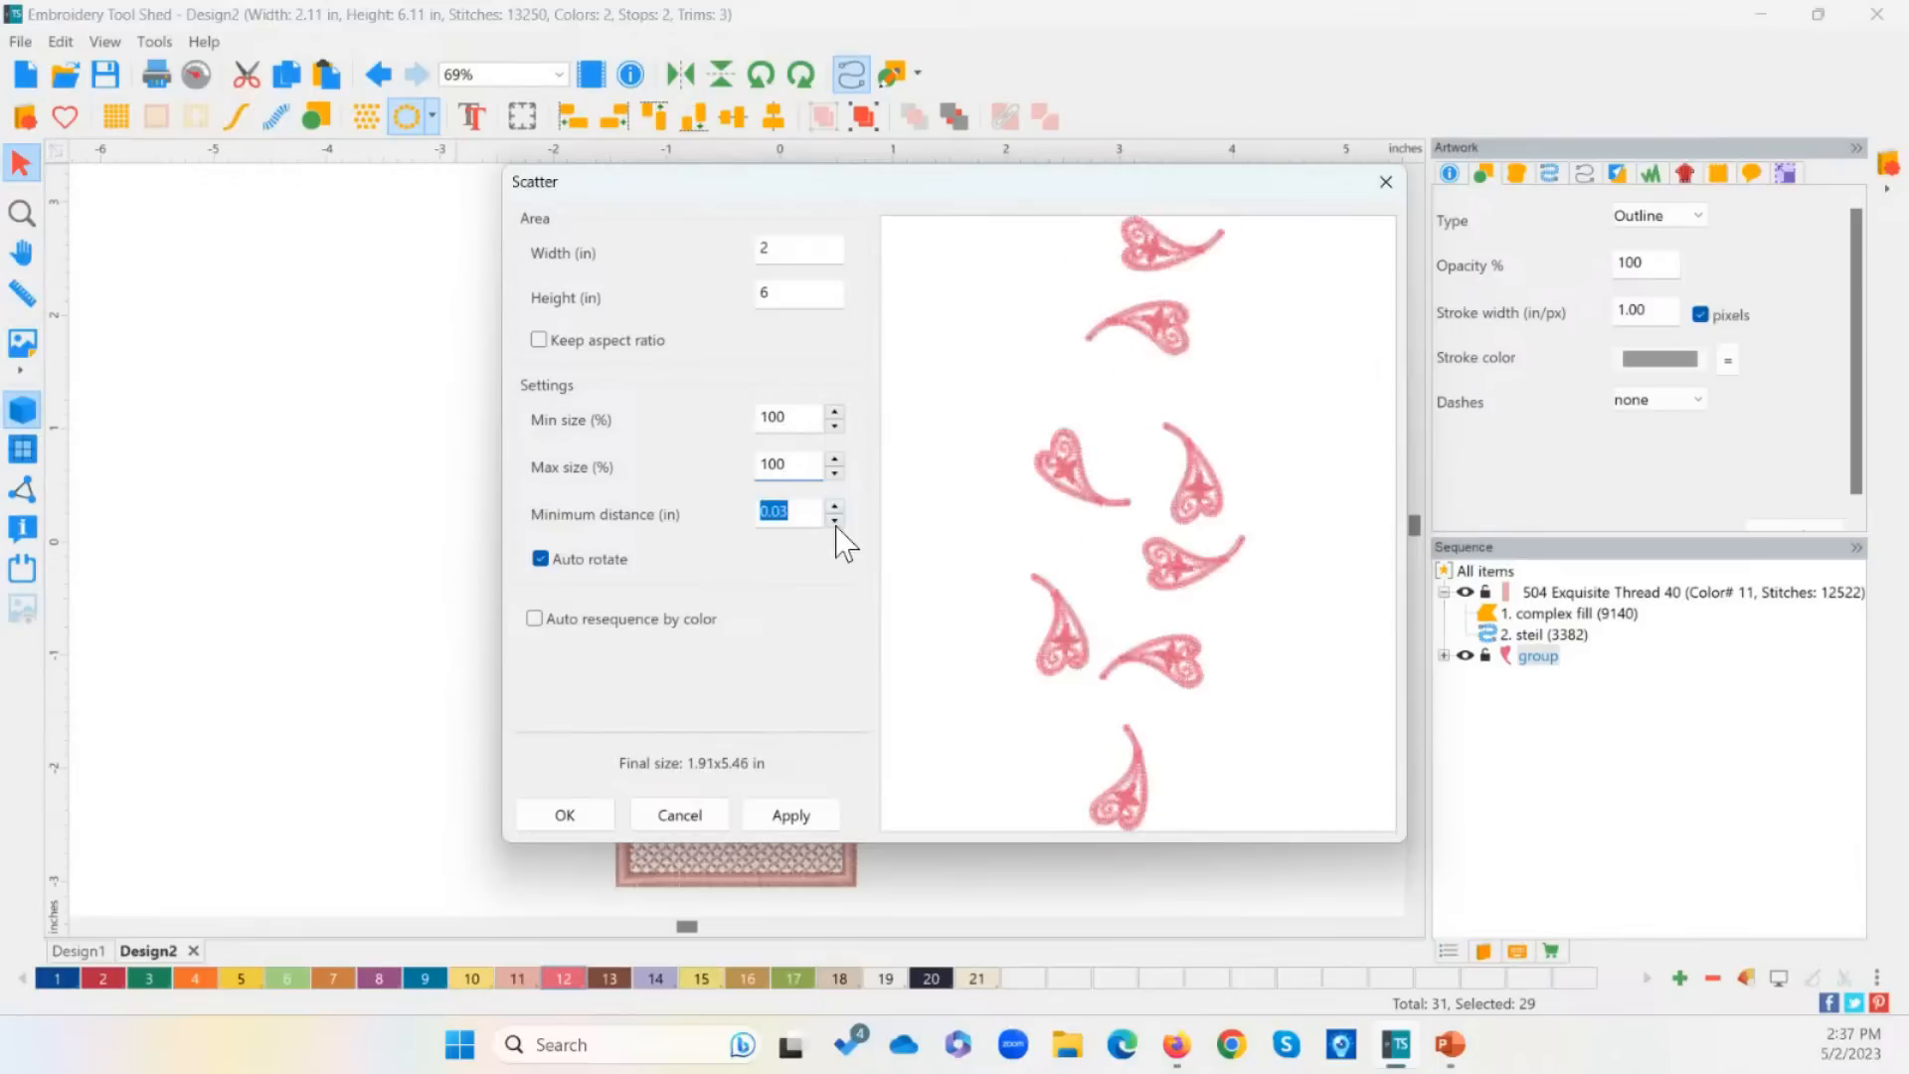
left_click(836, 520)
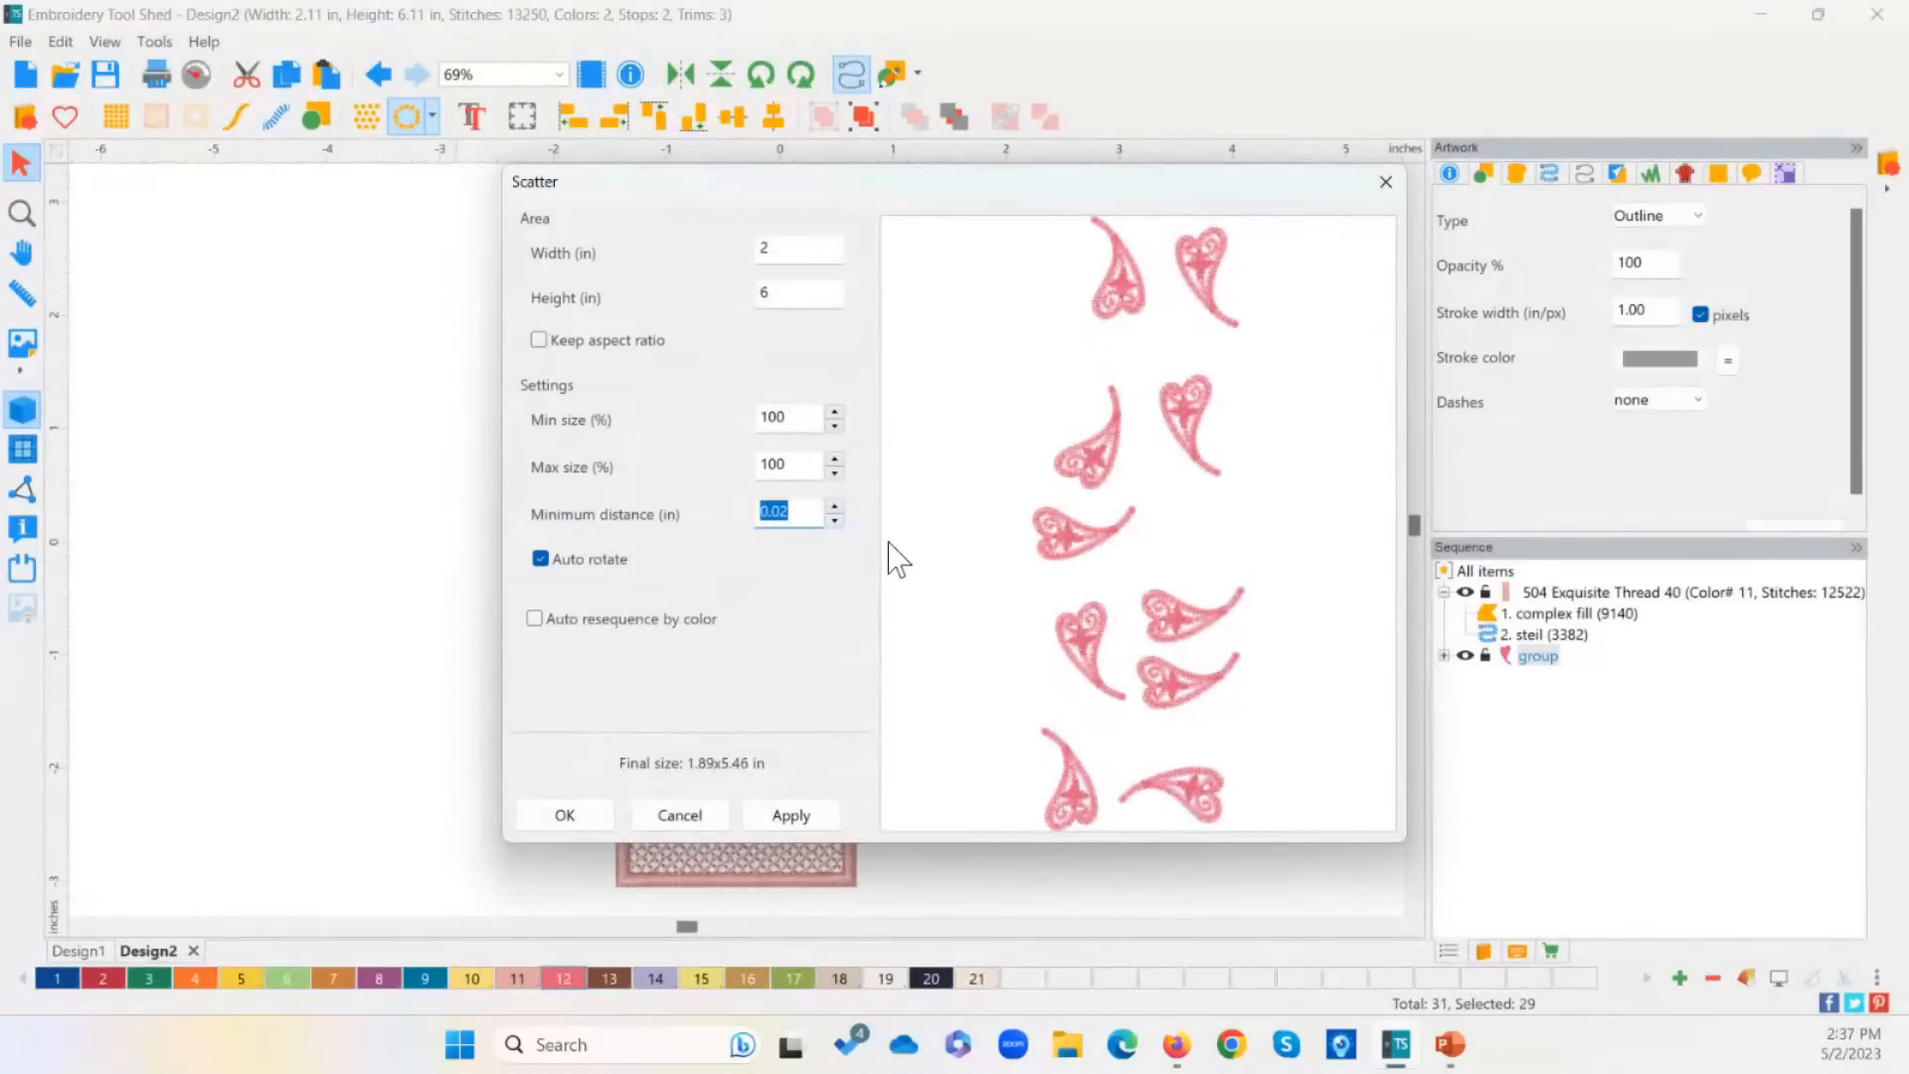
Step: Scatter the paisleys with minimum size 80%, maximum size 150% and auto resequence by color enabled, accepting a regenerated random layout
double_click(764, 416)
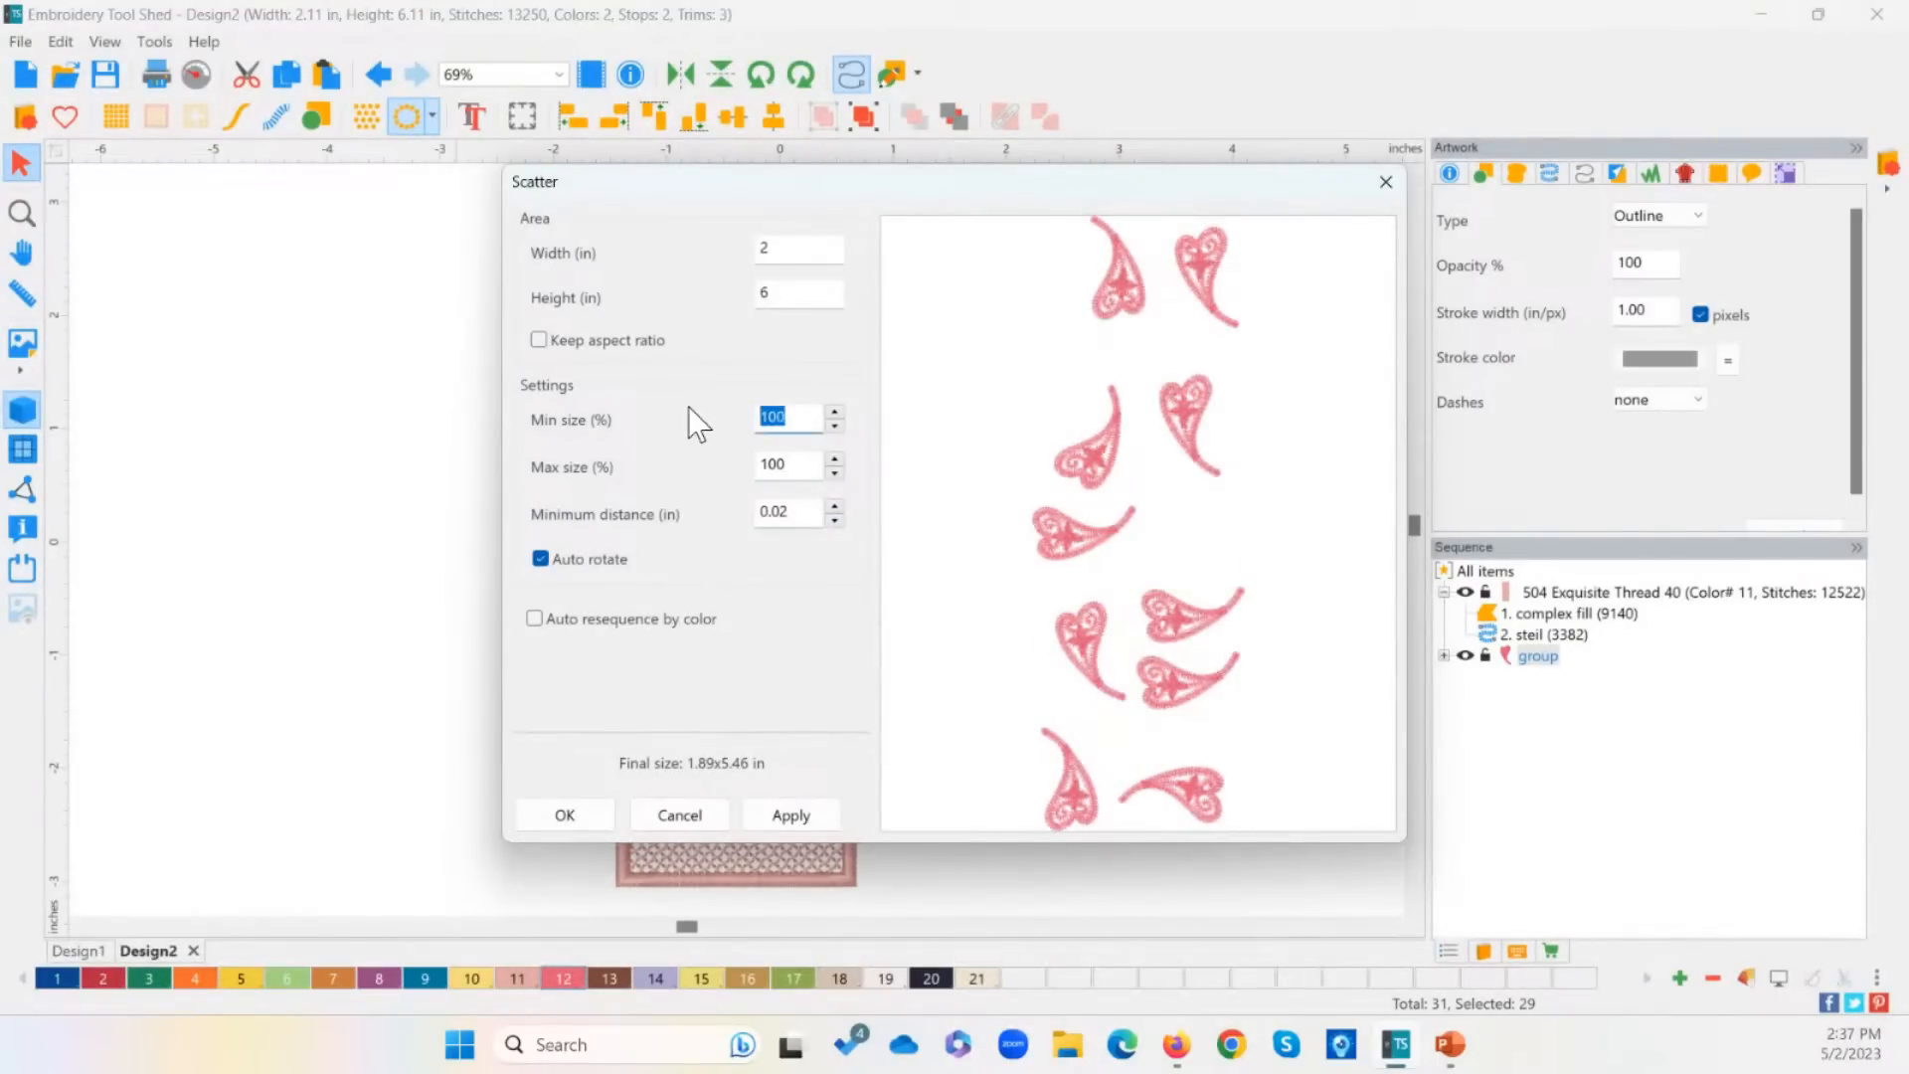
type("80")
left_click(802, 475)
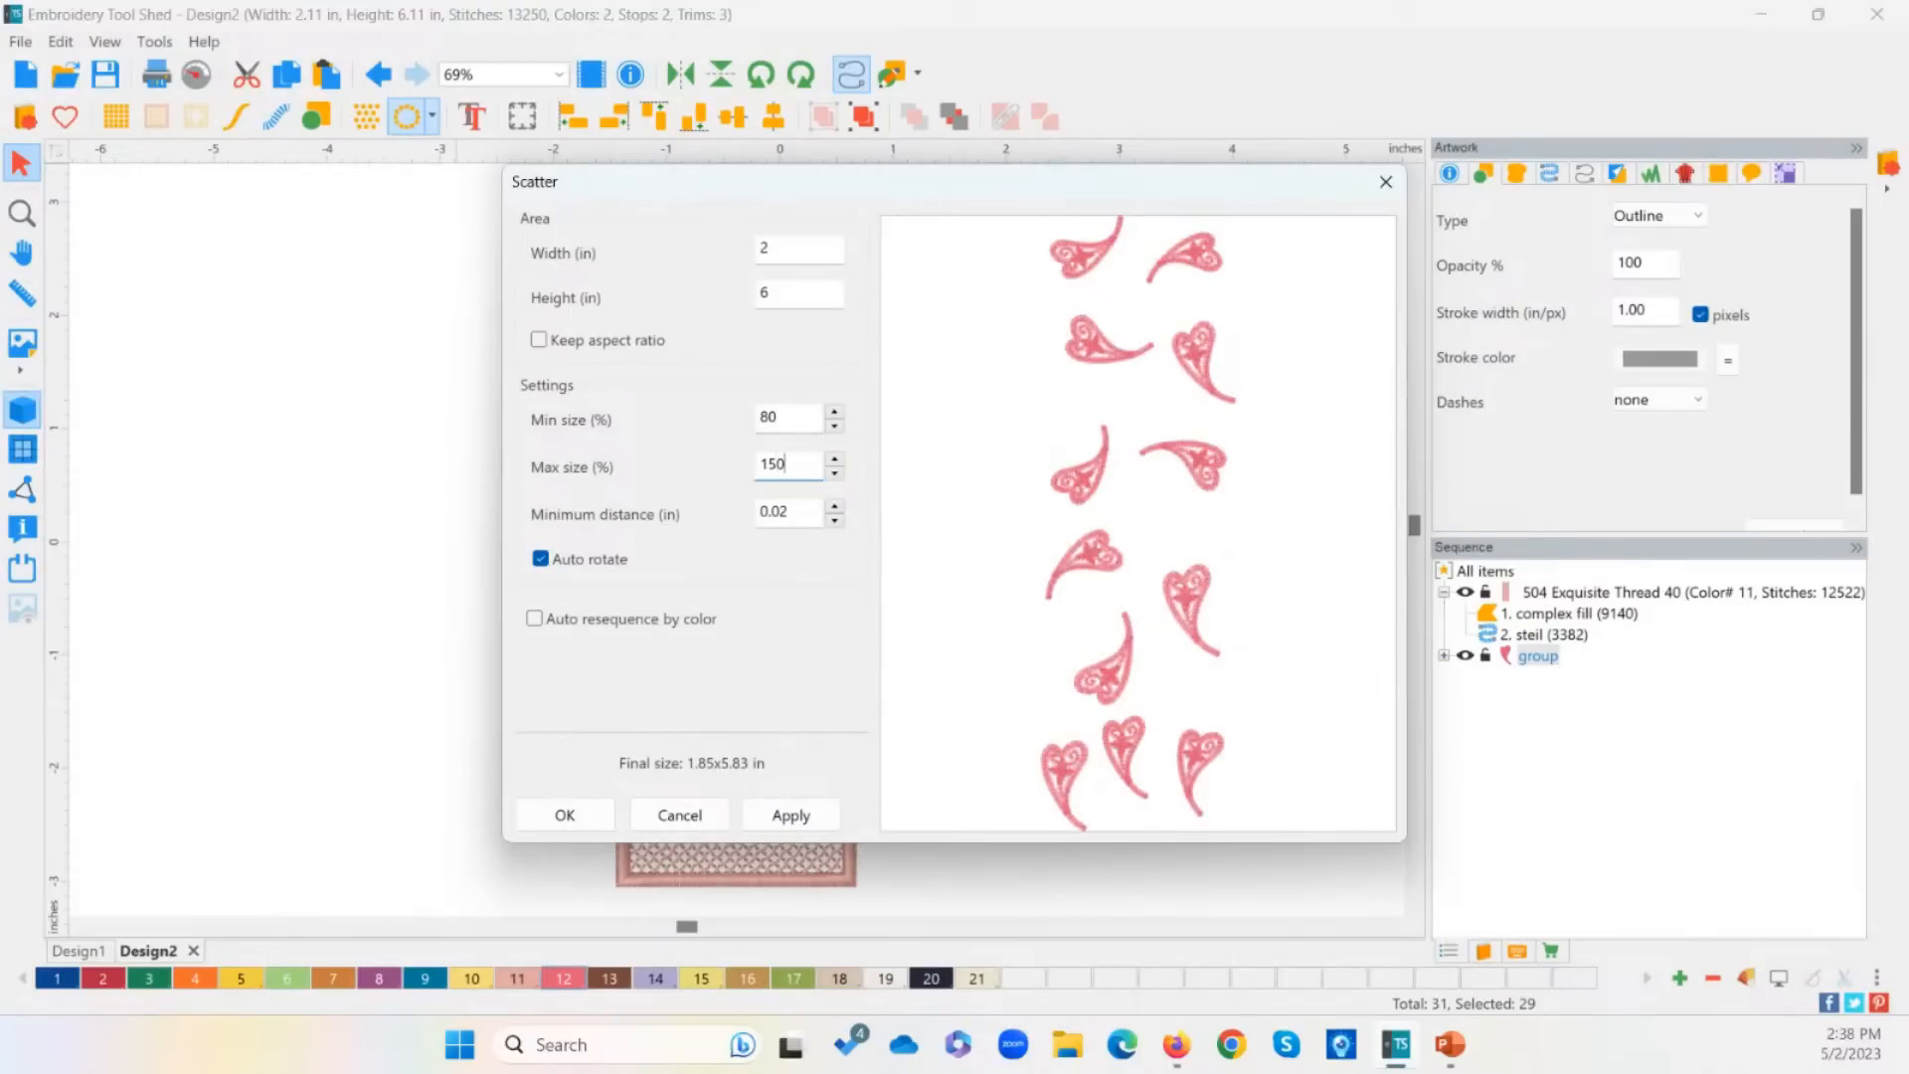
key("Return")
left_click(829, 626)
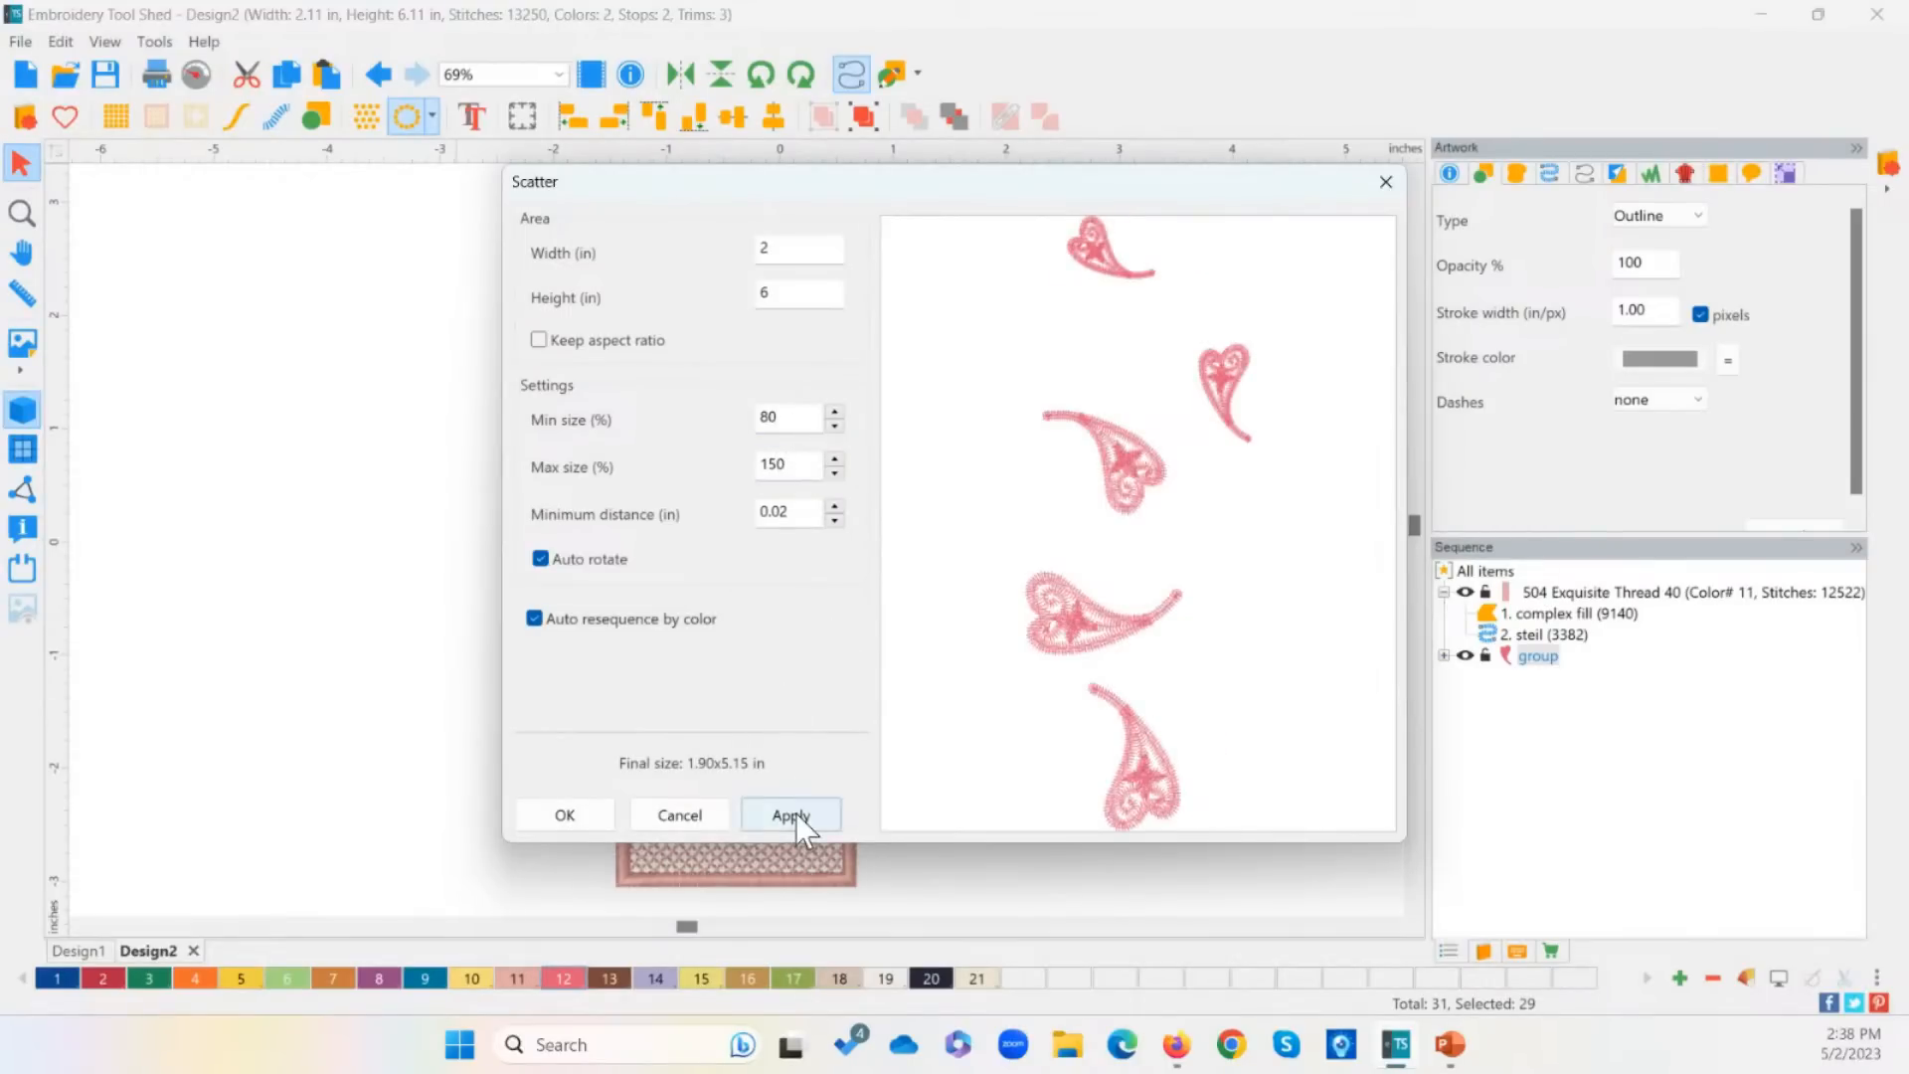
left_click(795, 814)
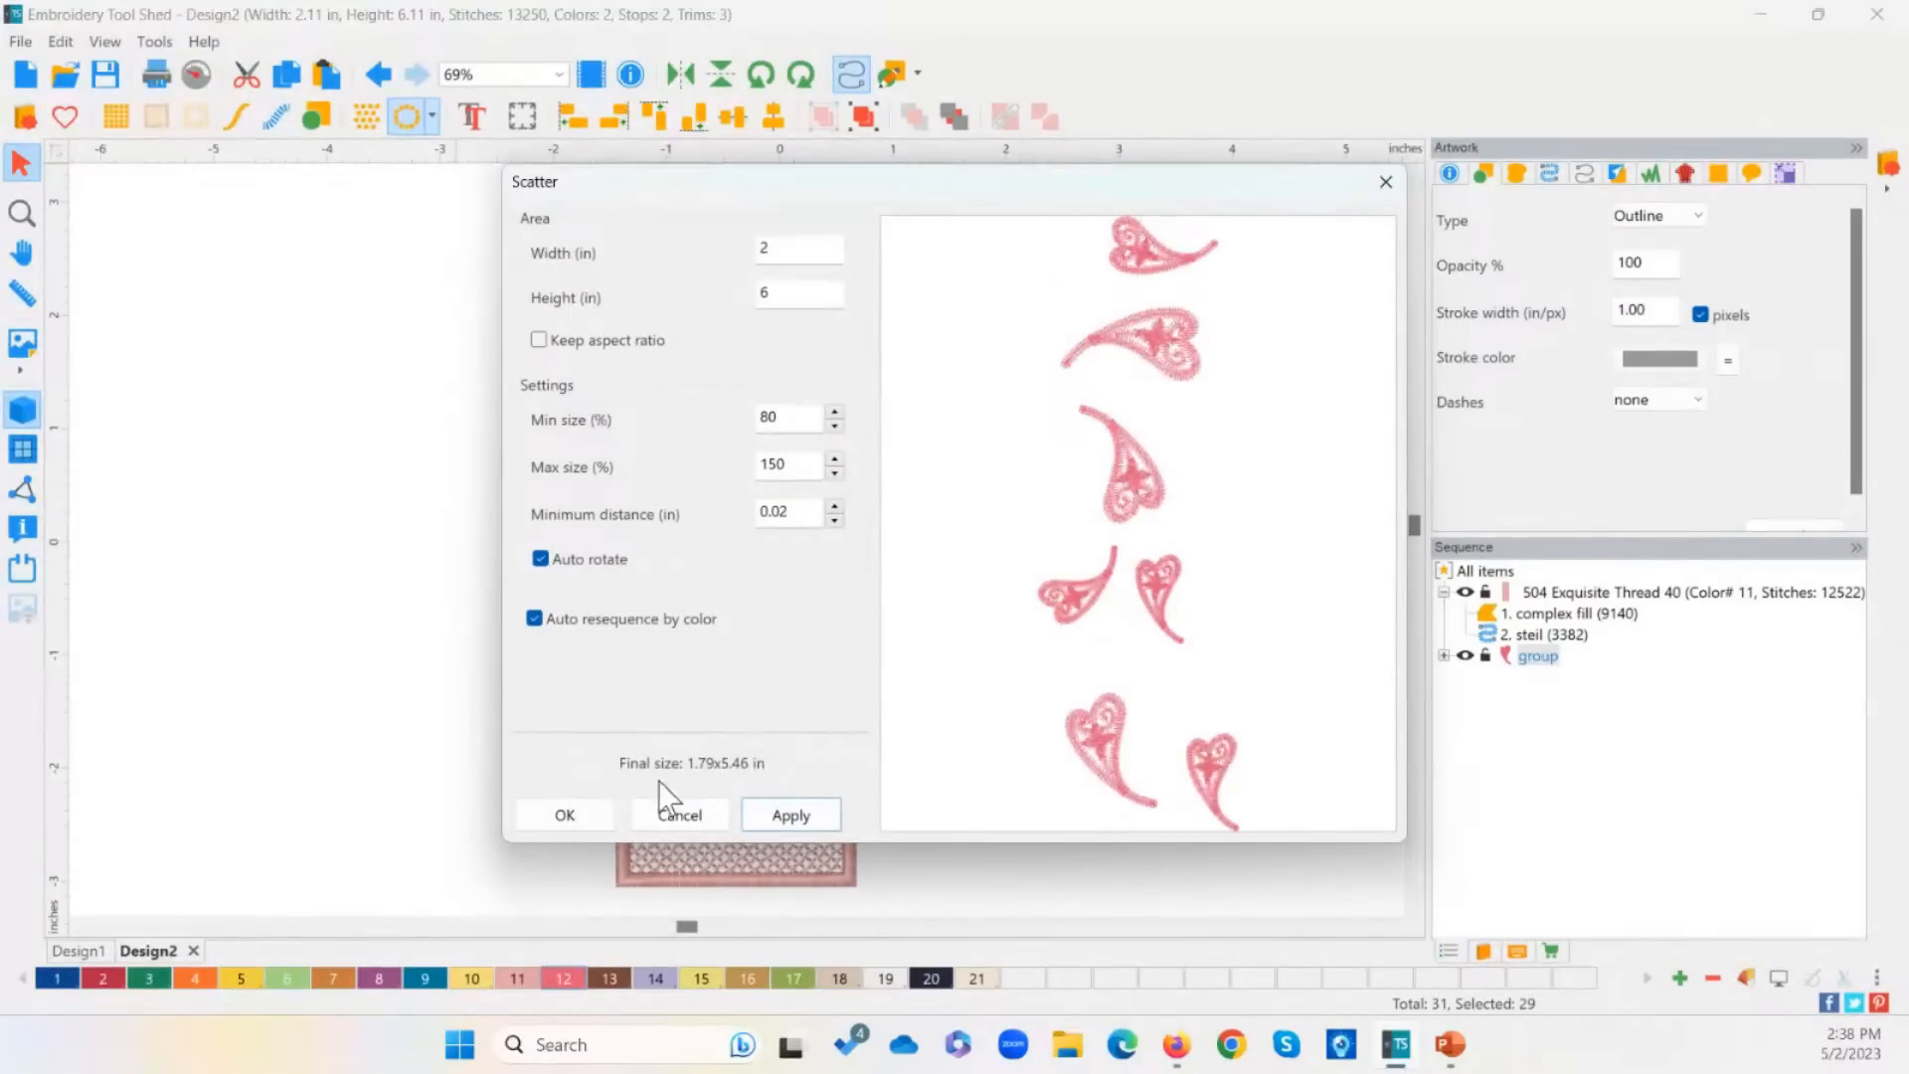
left_click(568, 816)
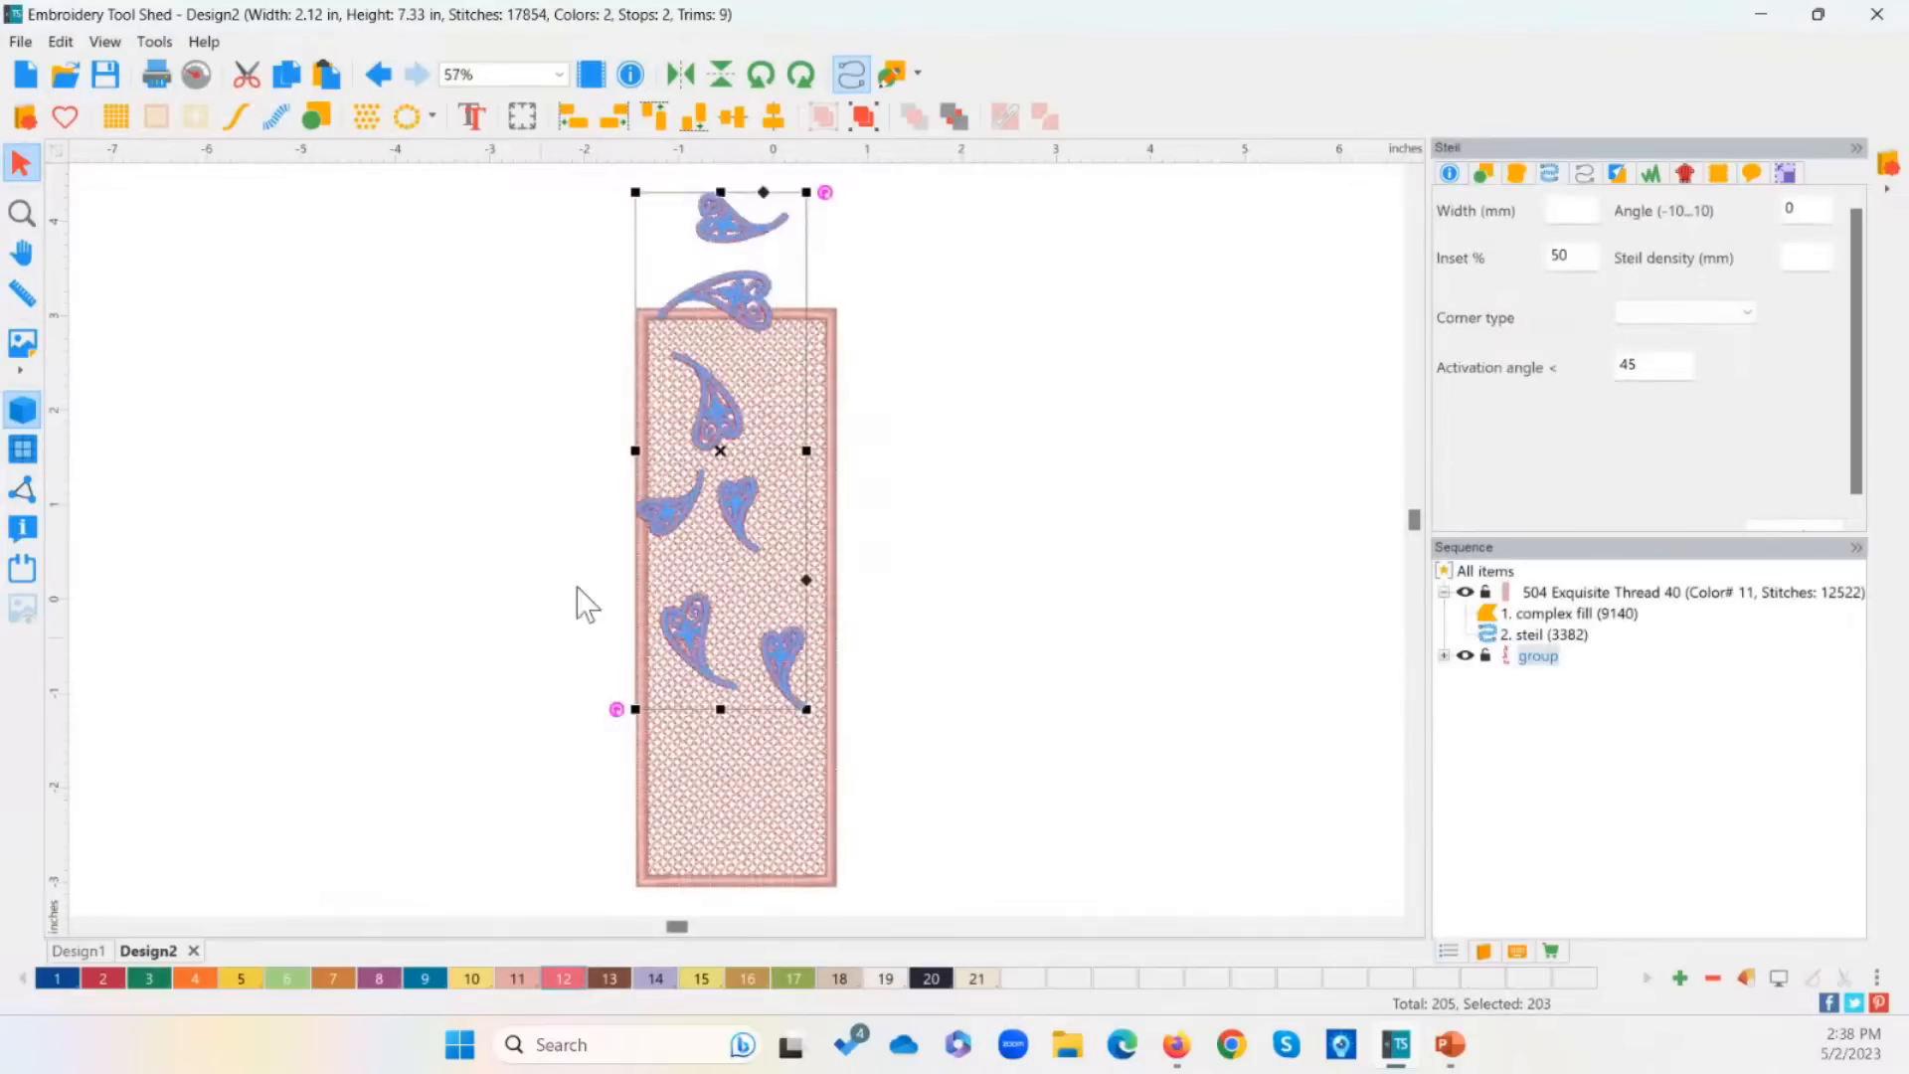
Step: Move the scattered paisleys down inside the lace panel's border and ungroup them
left_click_drag(729, 453, 745, 619)
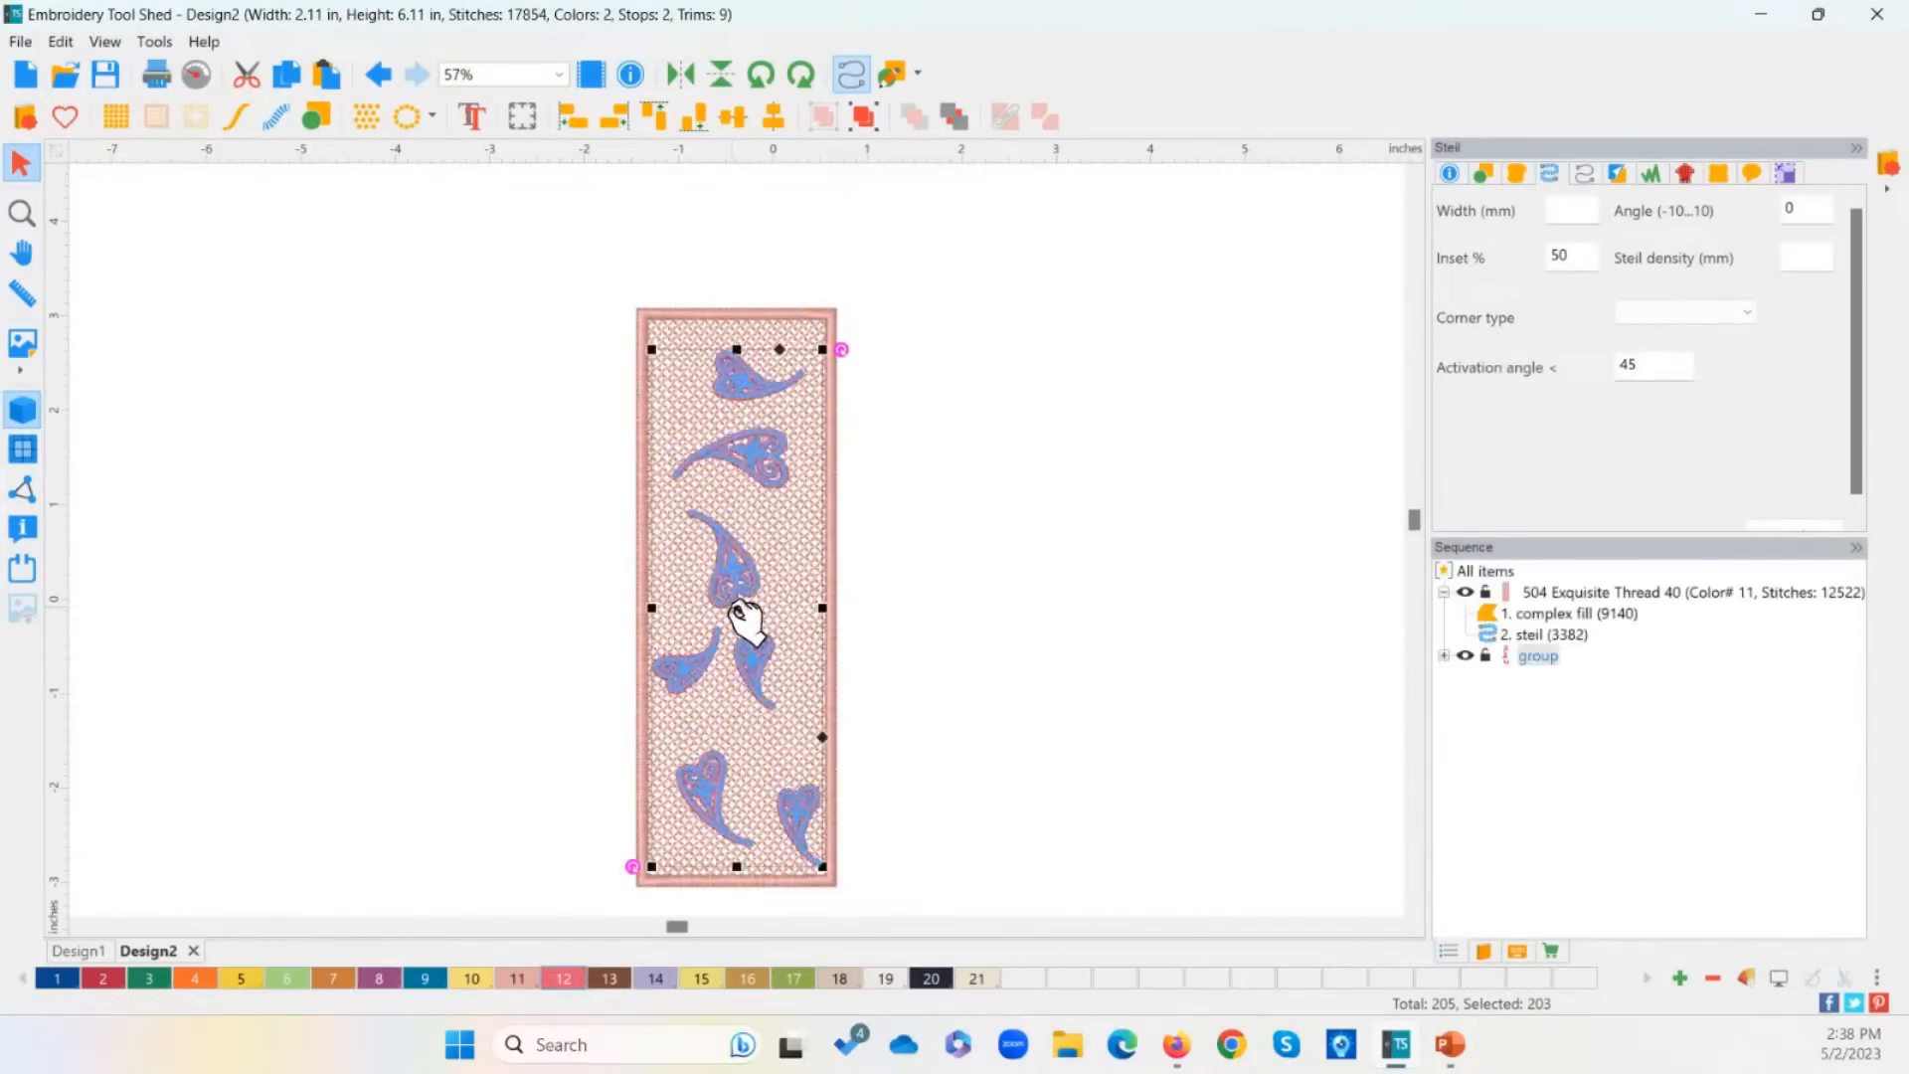
left_click(924, 572)
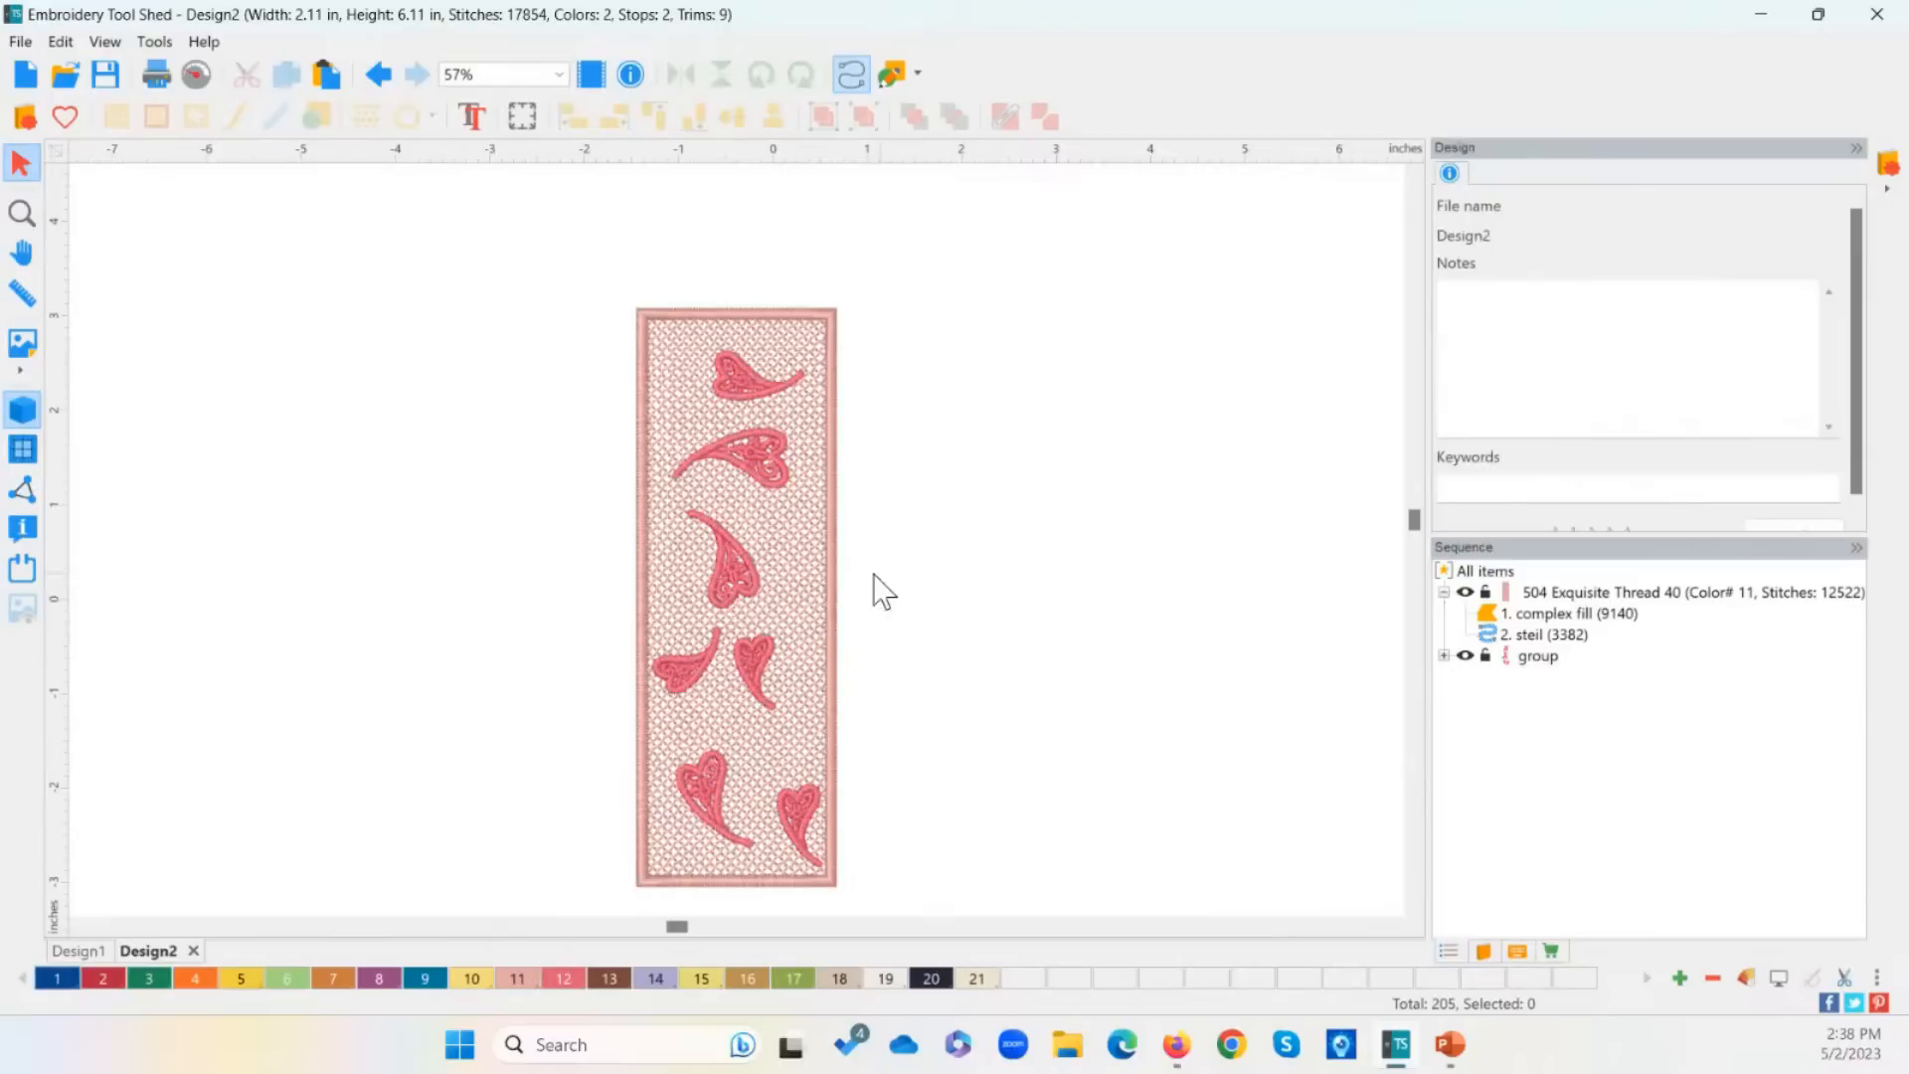
left_click(30, 218)
left_click(784, 402)
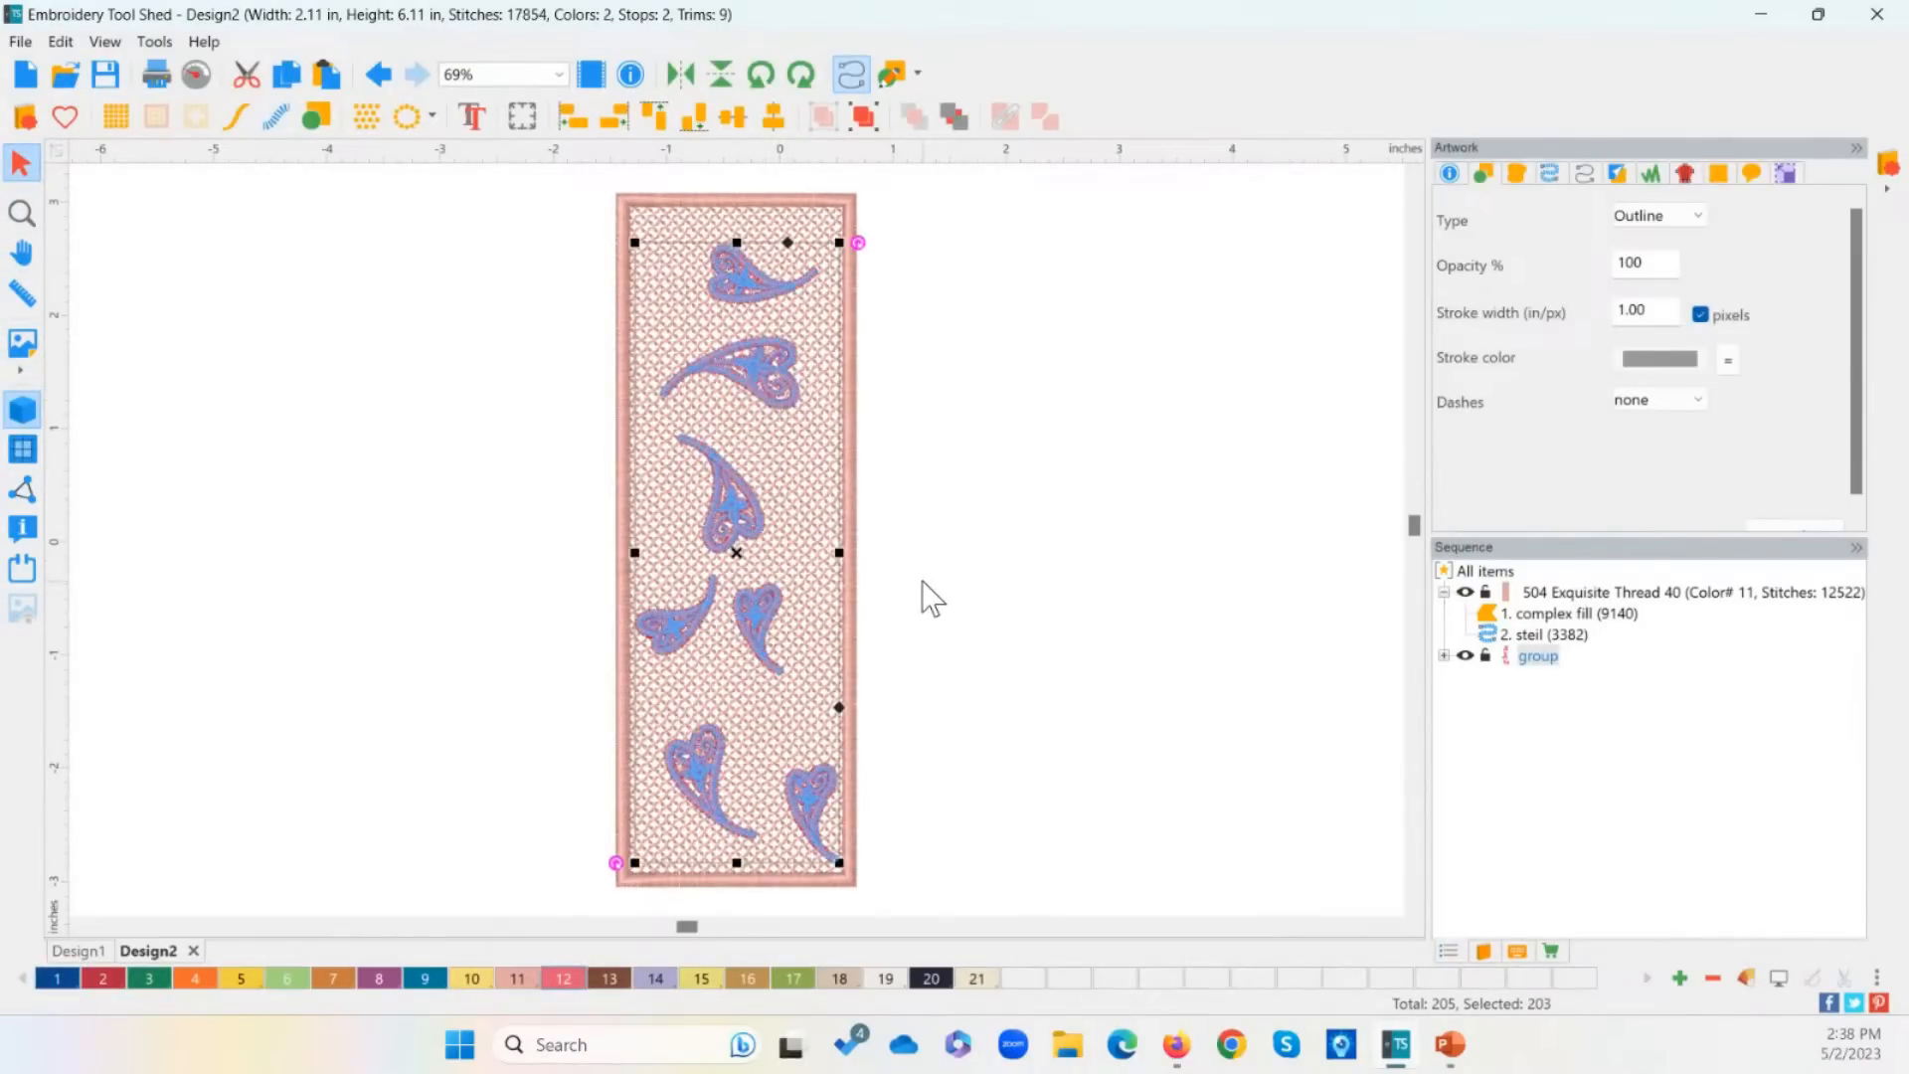
left_click(863, 118)
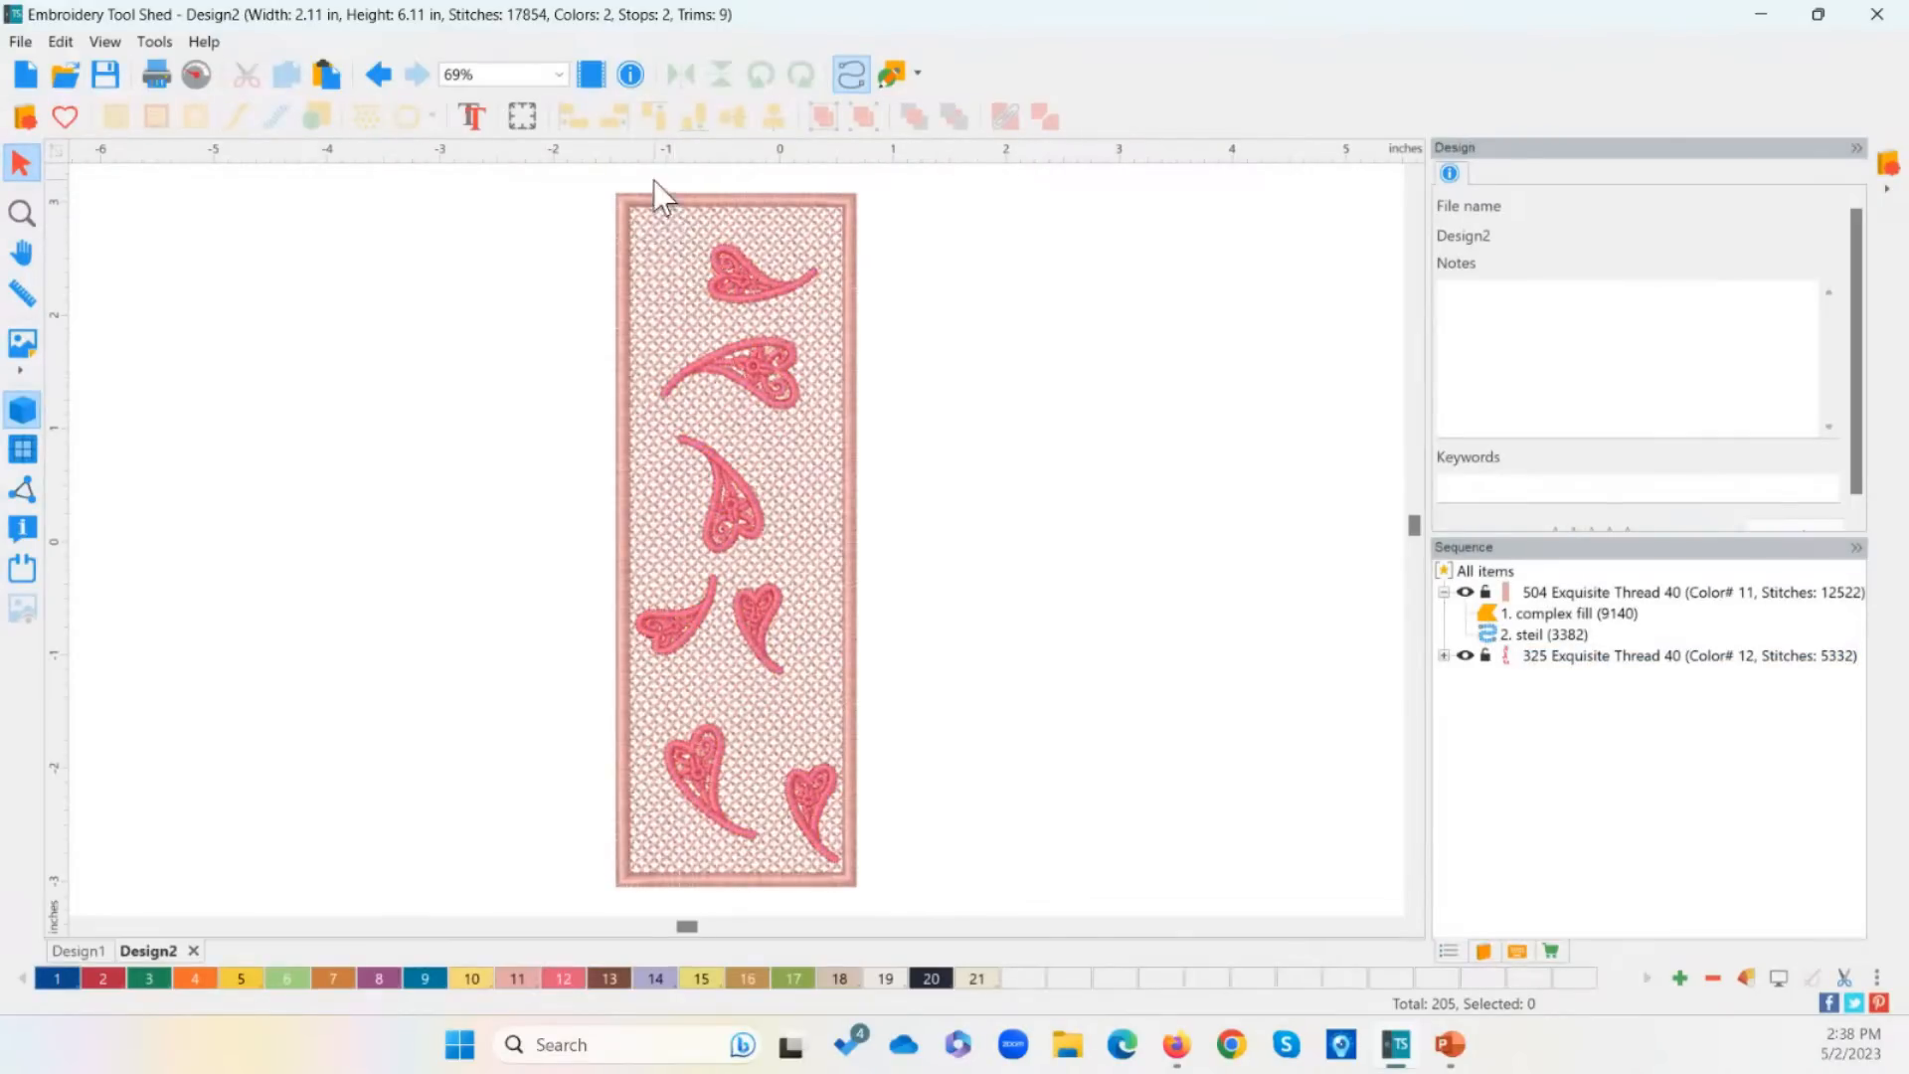
left_click_drag(676, 239, 888, 352)
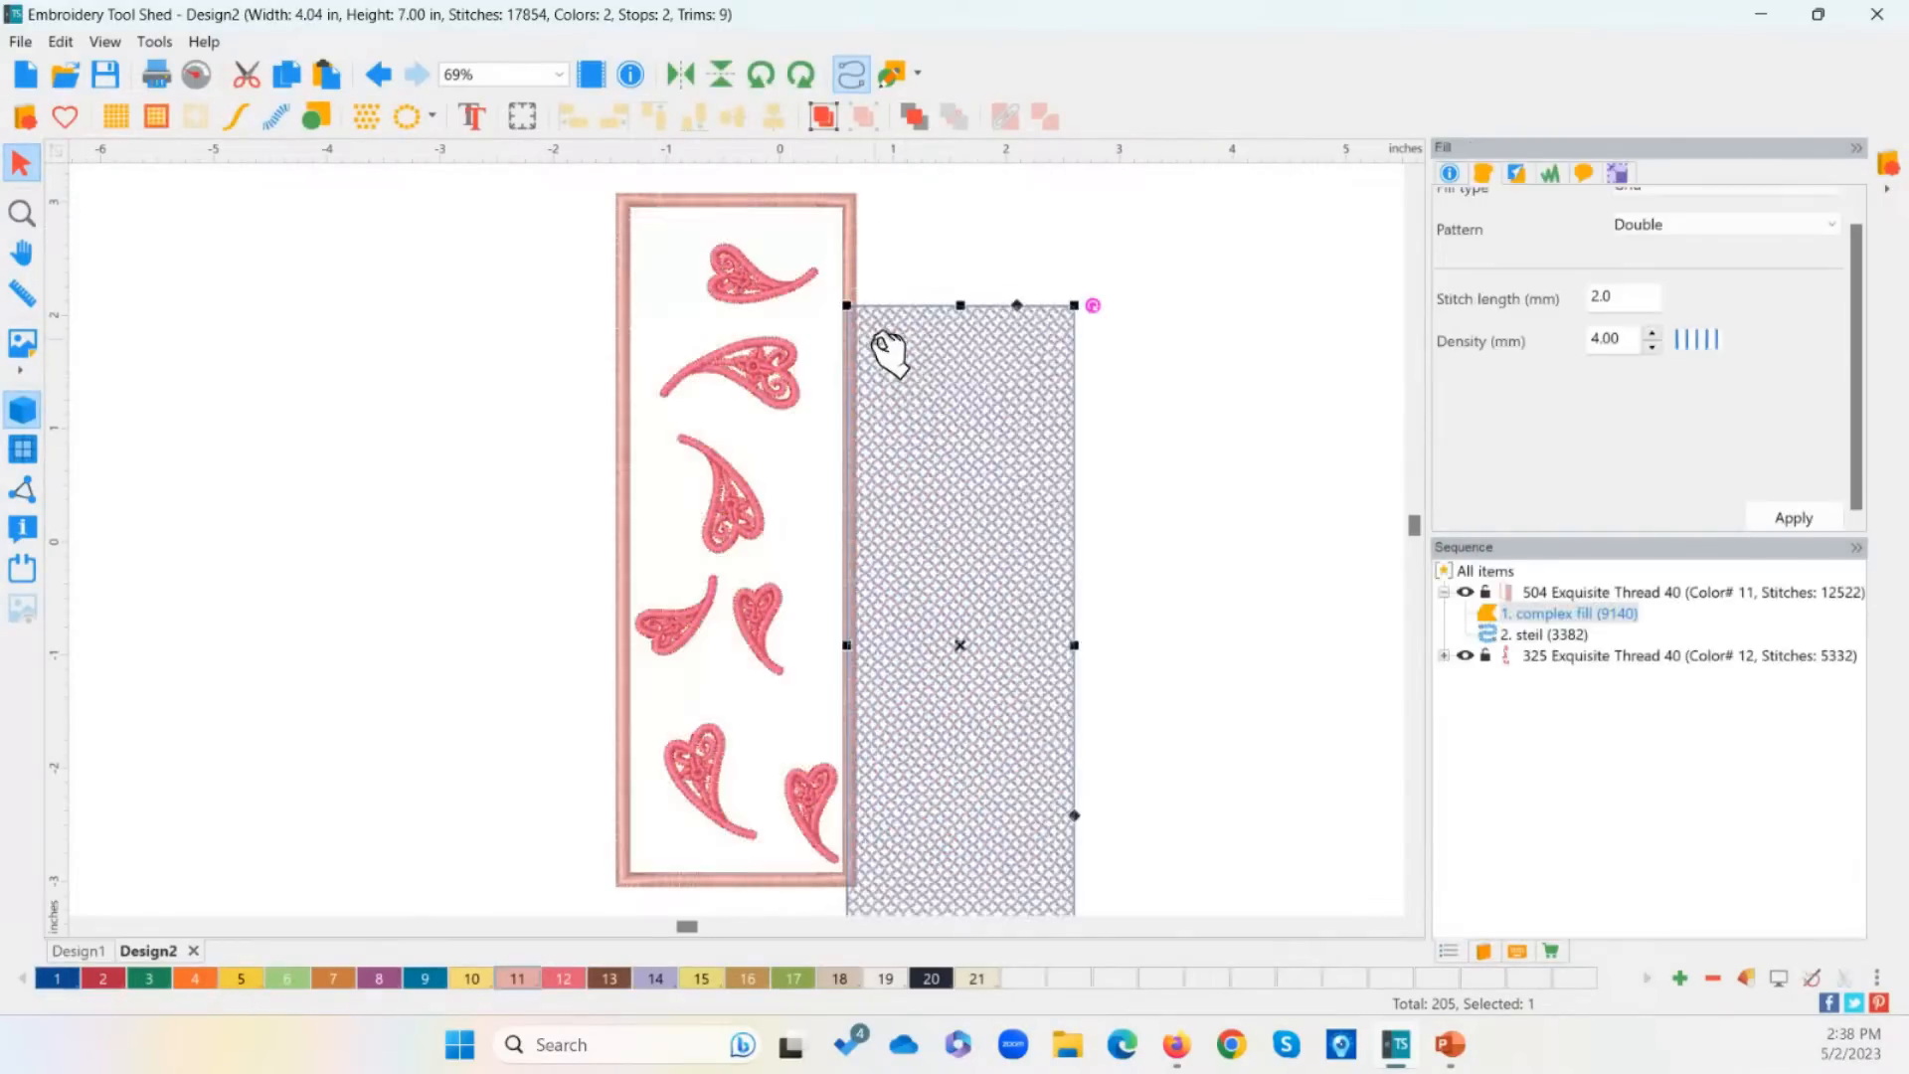
key("ctrl+z")
left_click(988, 328)
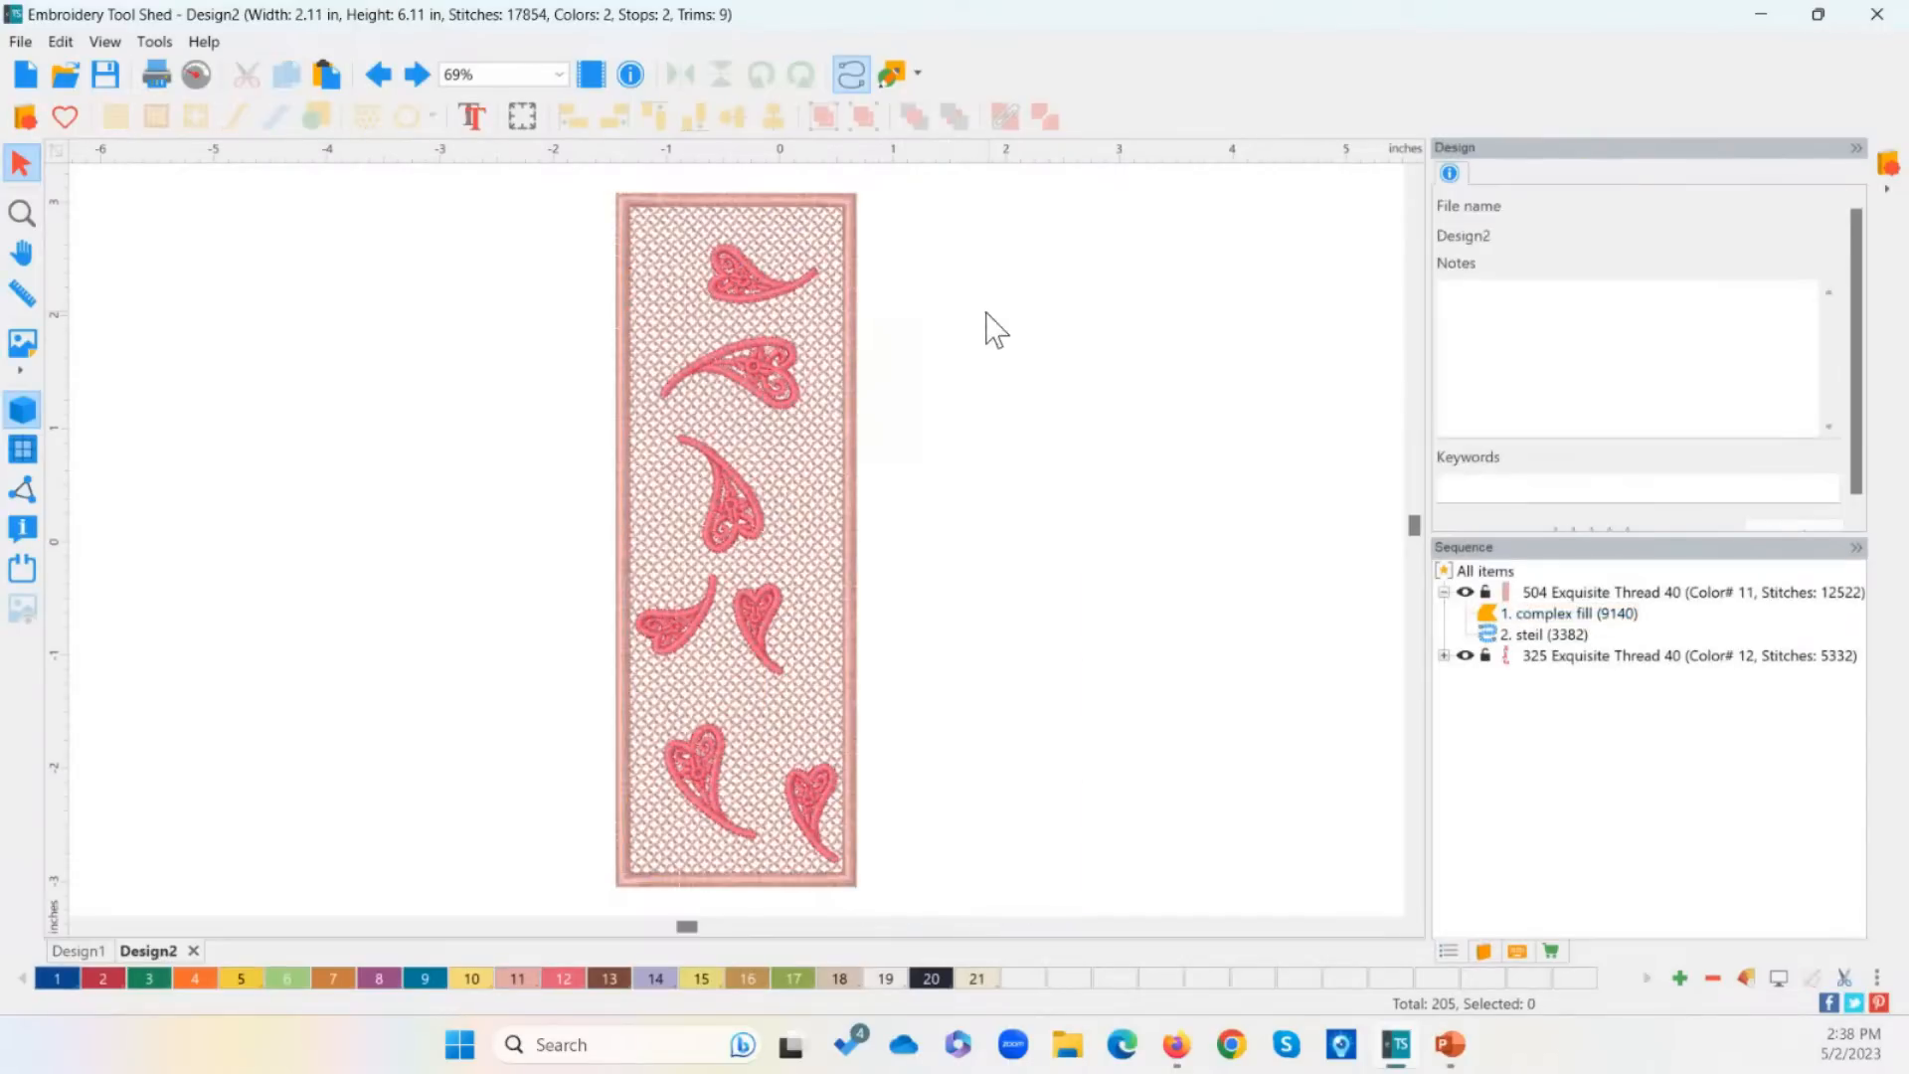
Step: Group the topmost paisley's pieces, rotate it heart-end up, and place it beside the large third paisley near the panel's right border
left_click_drag(746, 296, 658, 230)
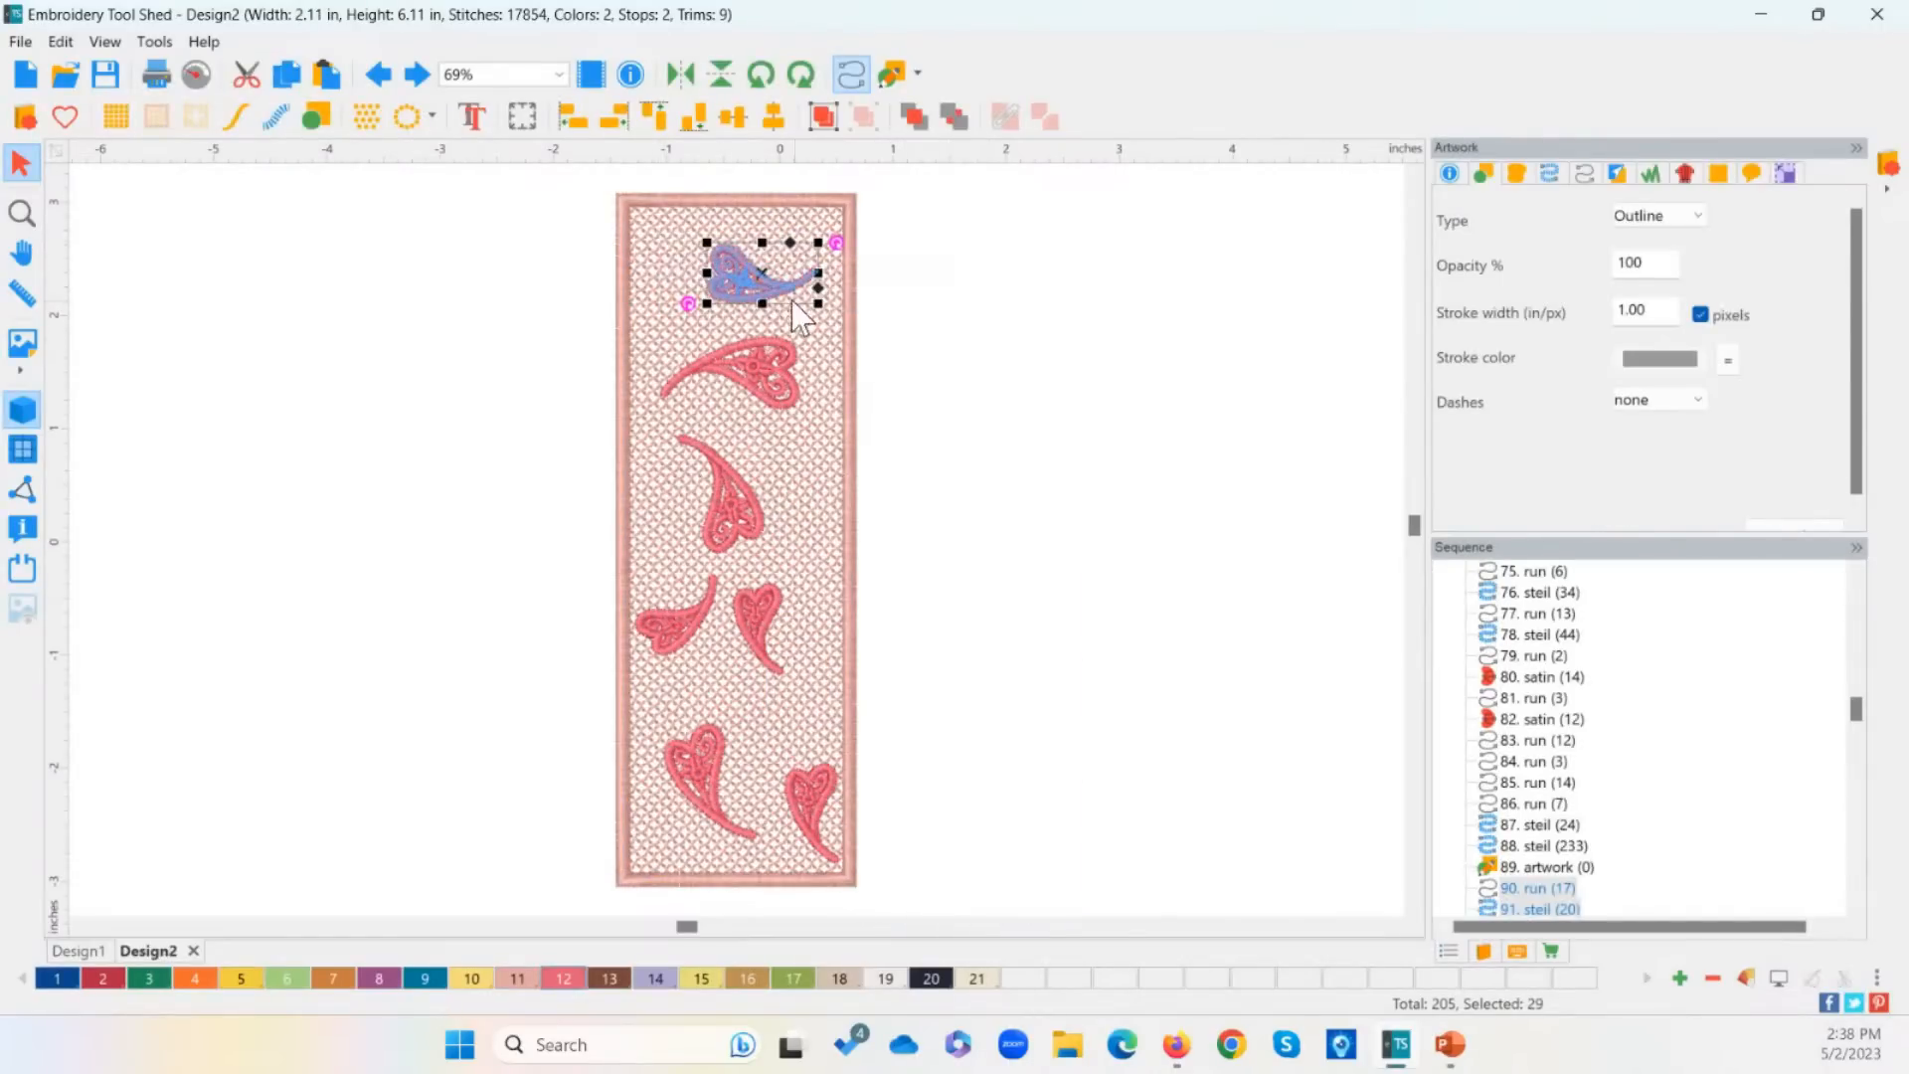
left_click(826, 116)
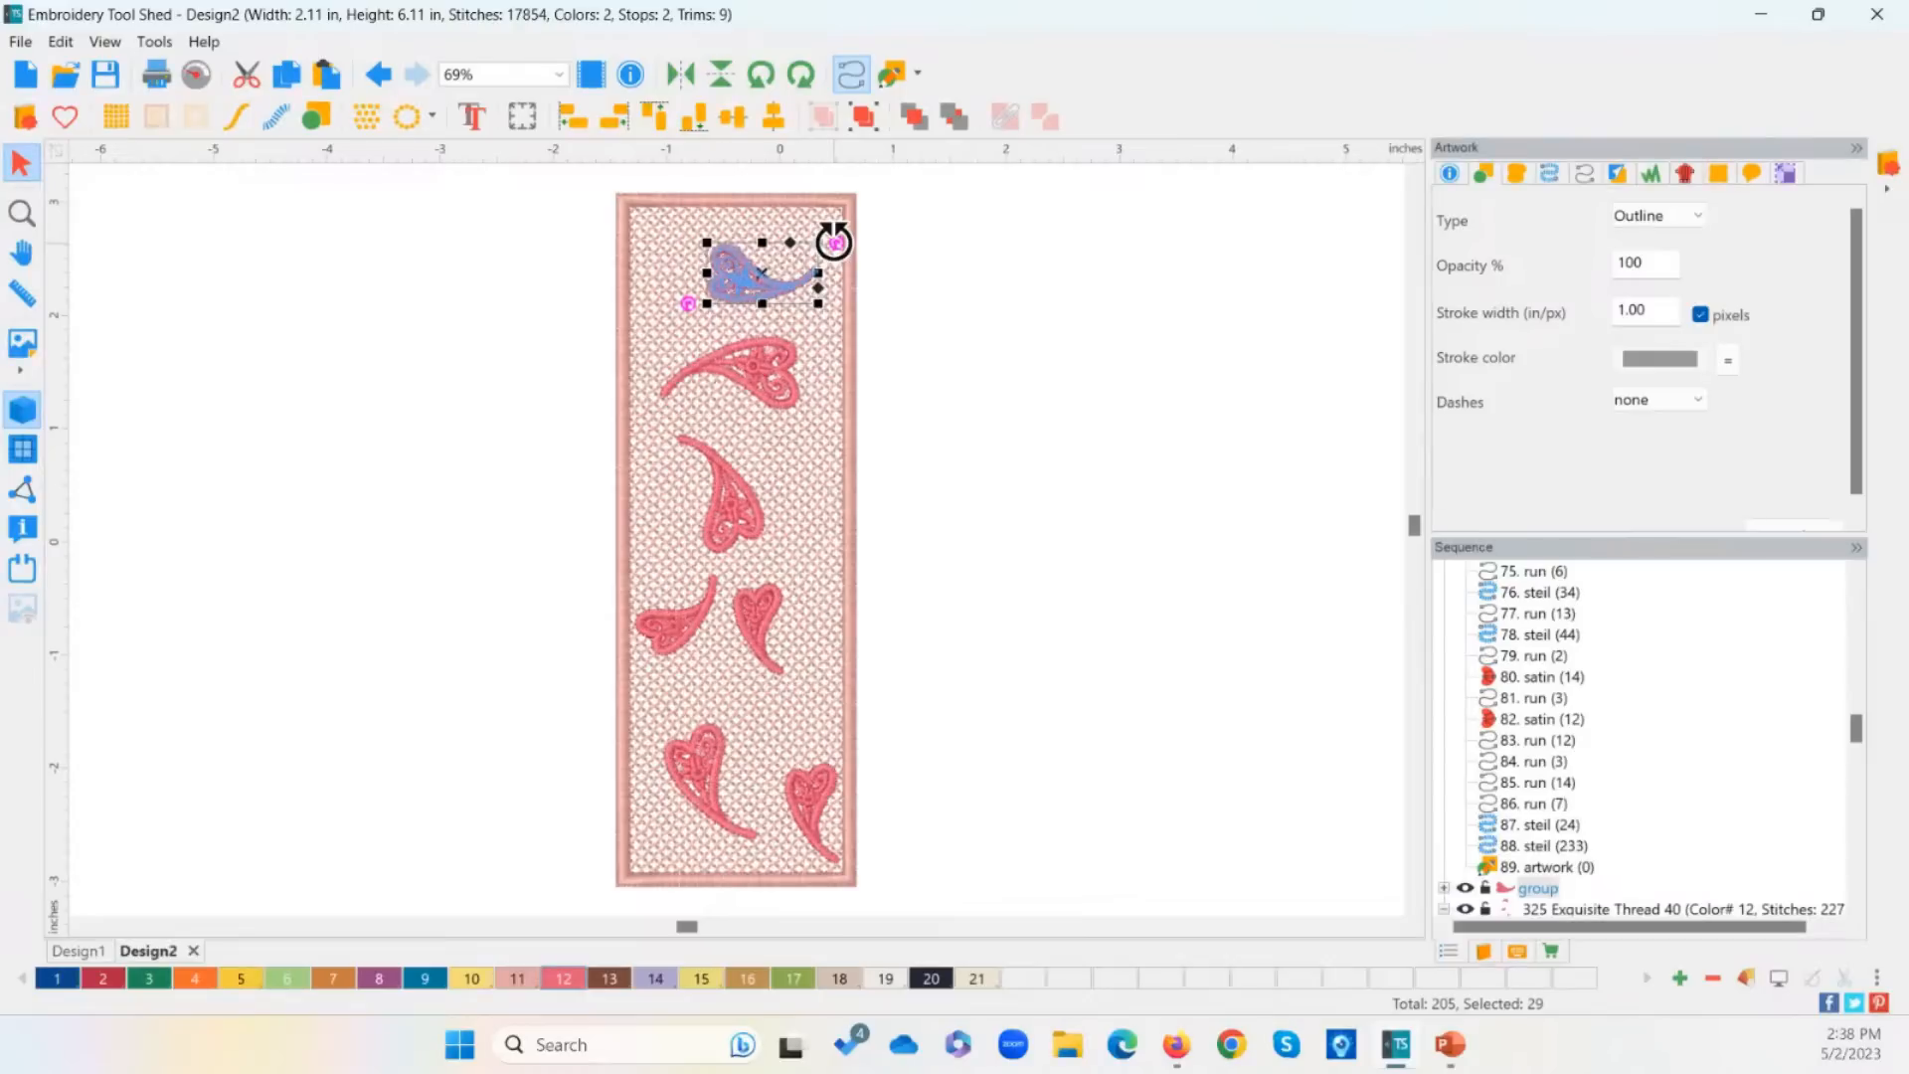
left_click_drag(833, 242, 794, 490)
left_click_drag(631, 330, 730, 403)
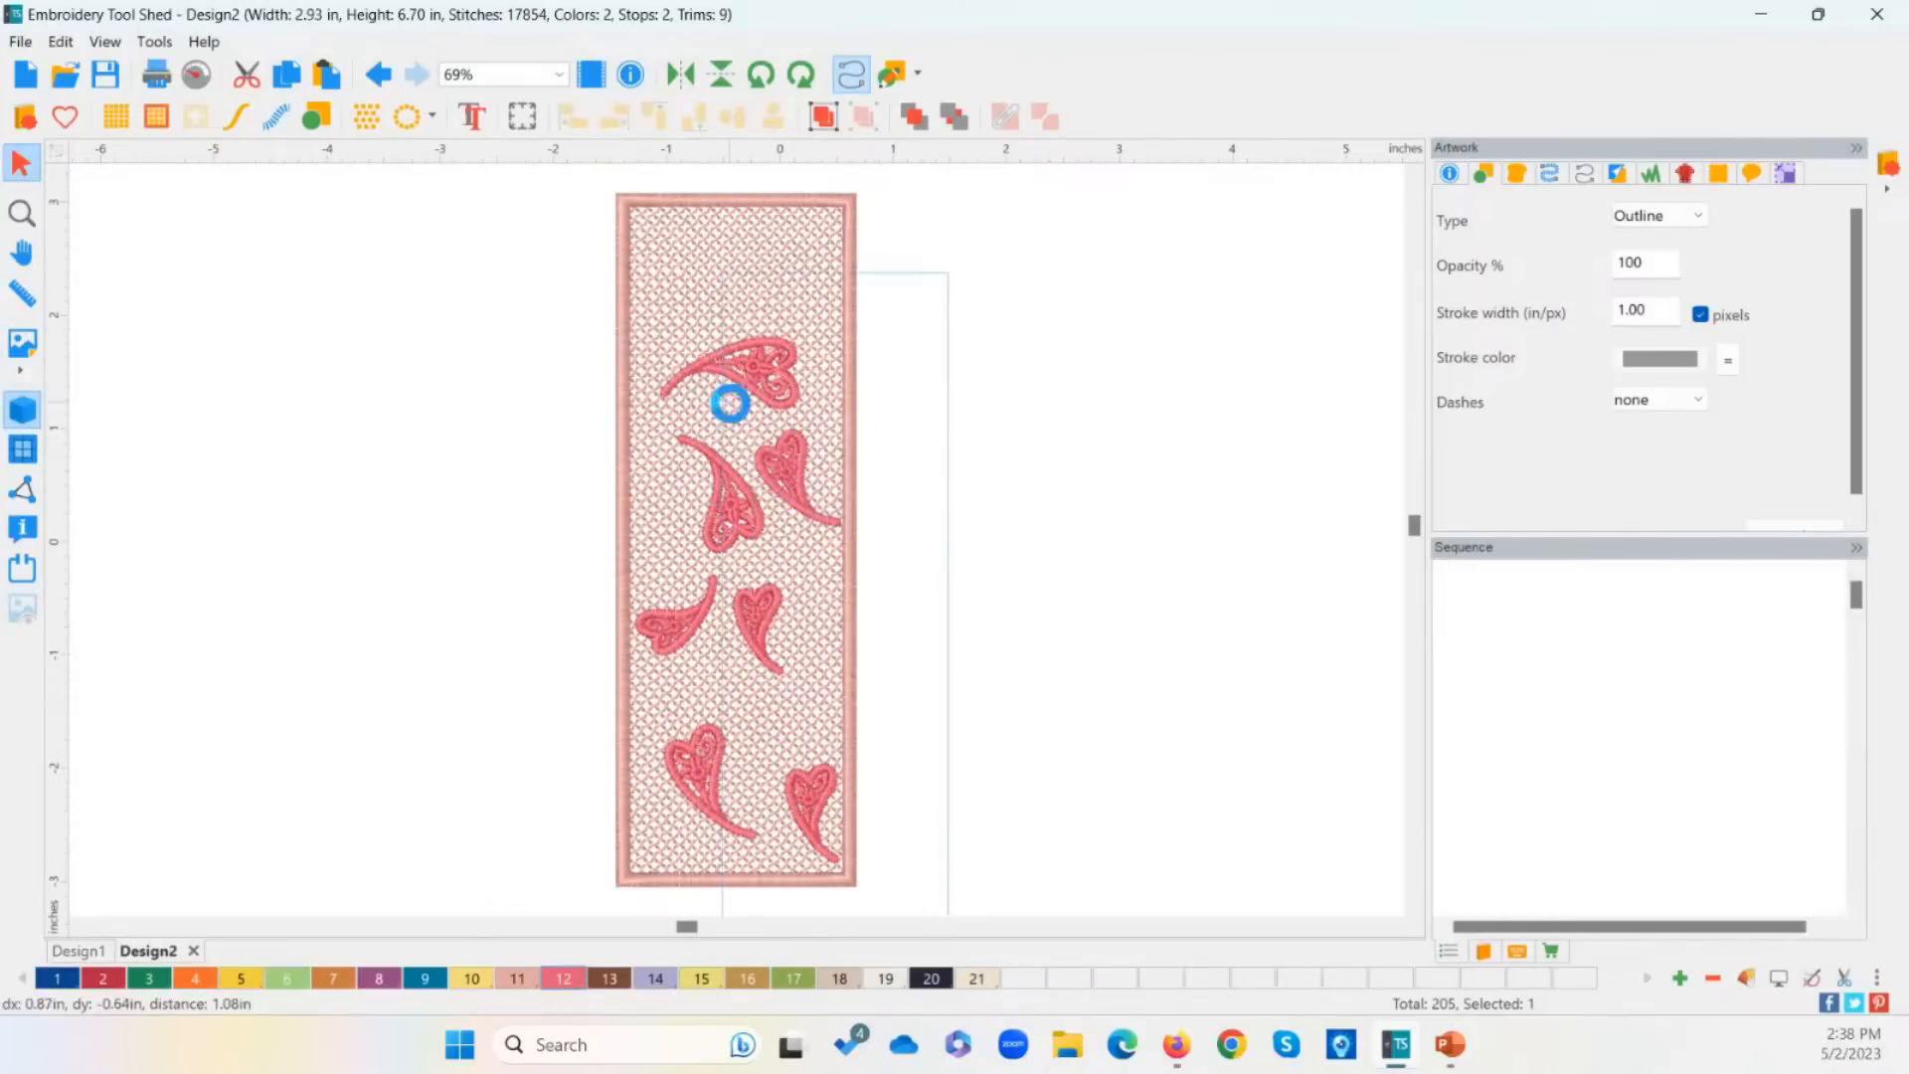
key("ctrl+z")
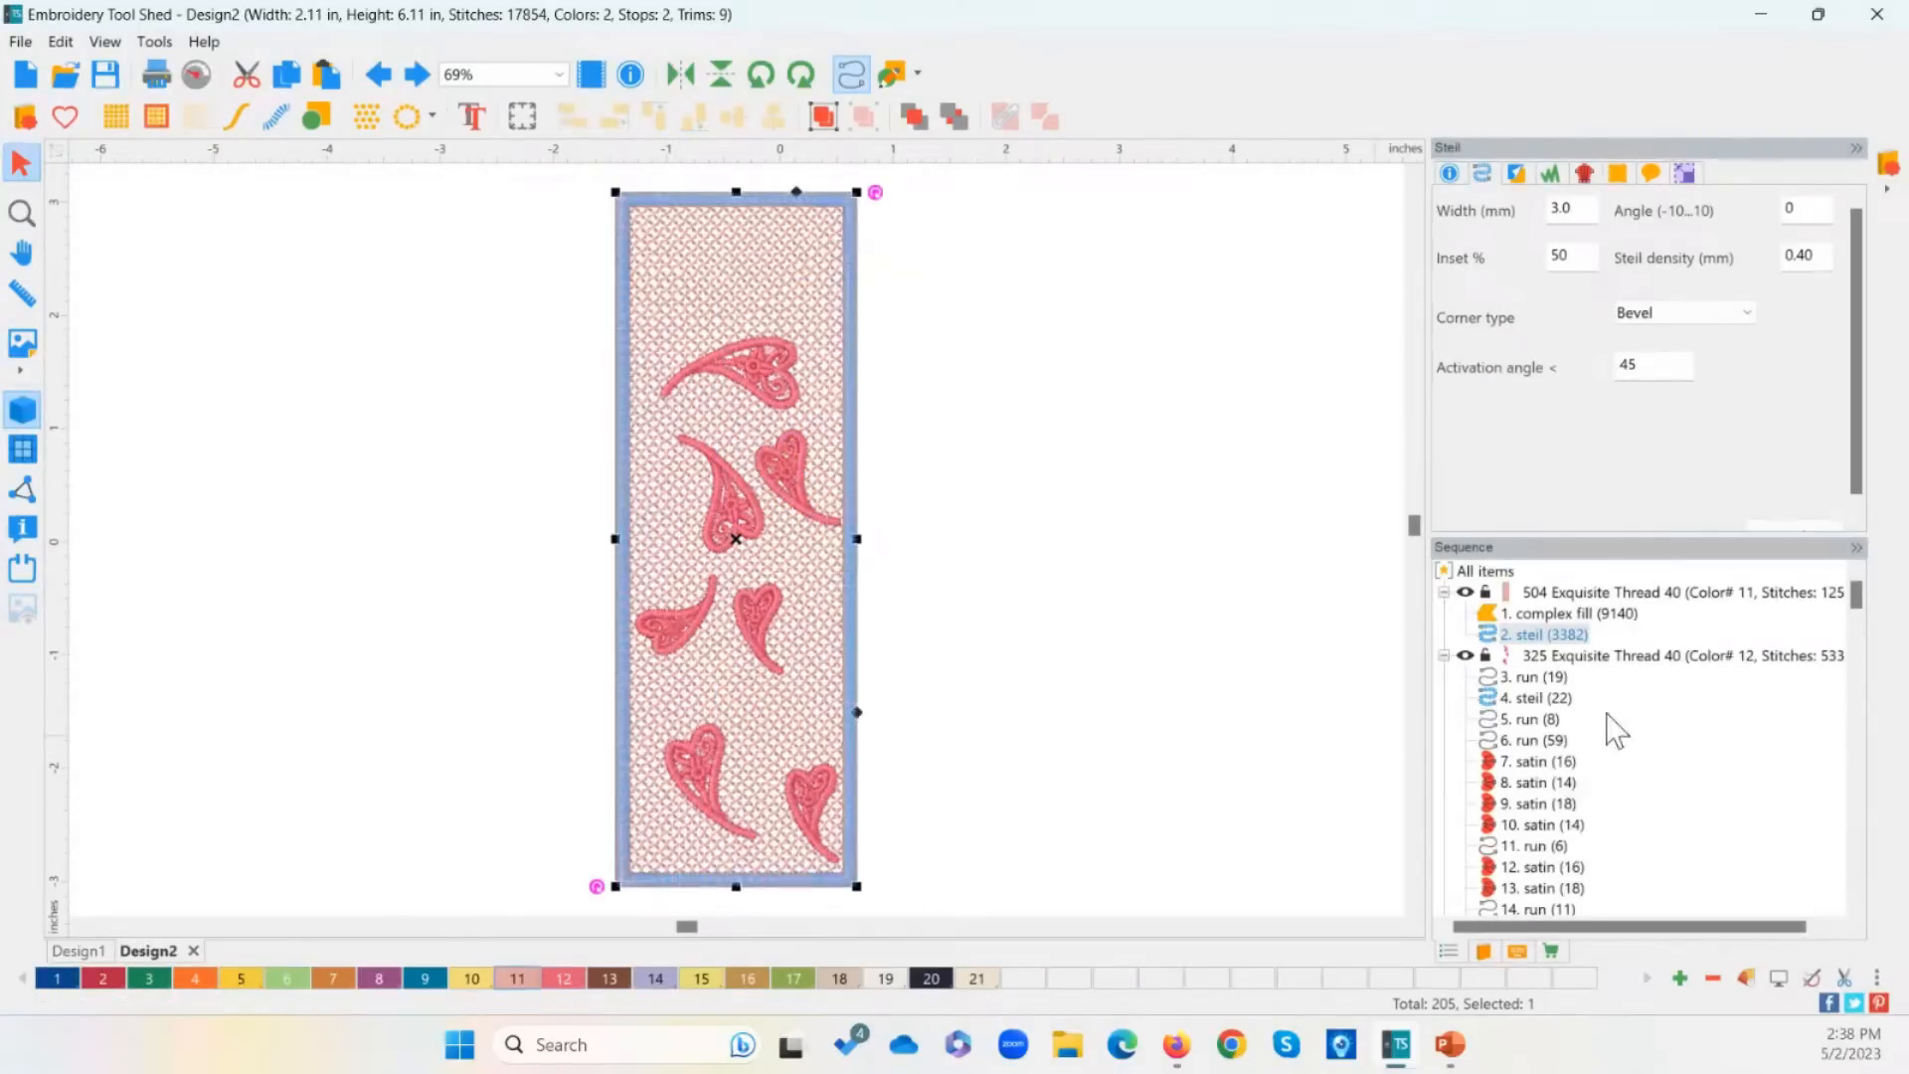
key("Escape")
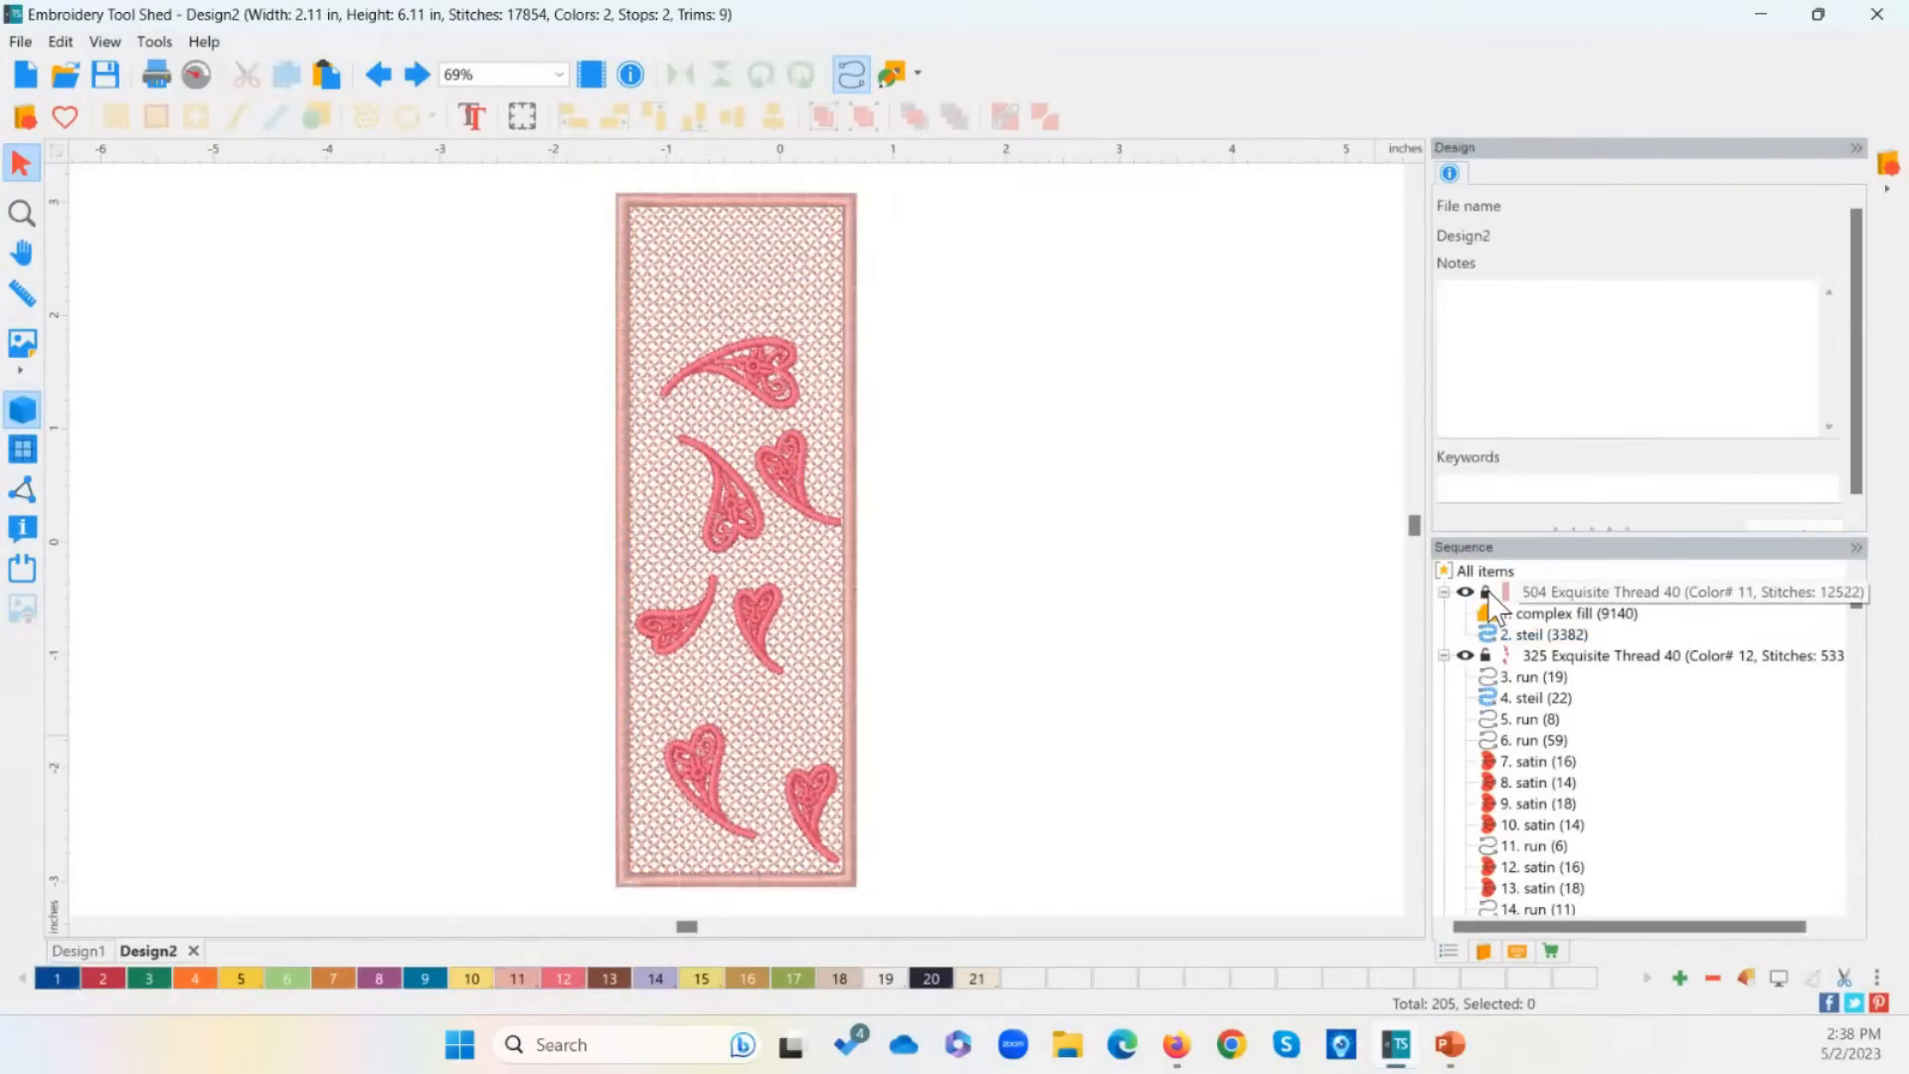
Step: Lock the 504 thread color block holding the lace fill and its border
left_click(1560, 595)
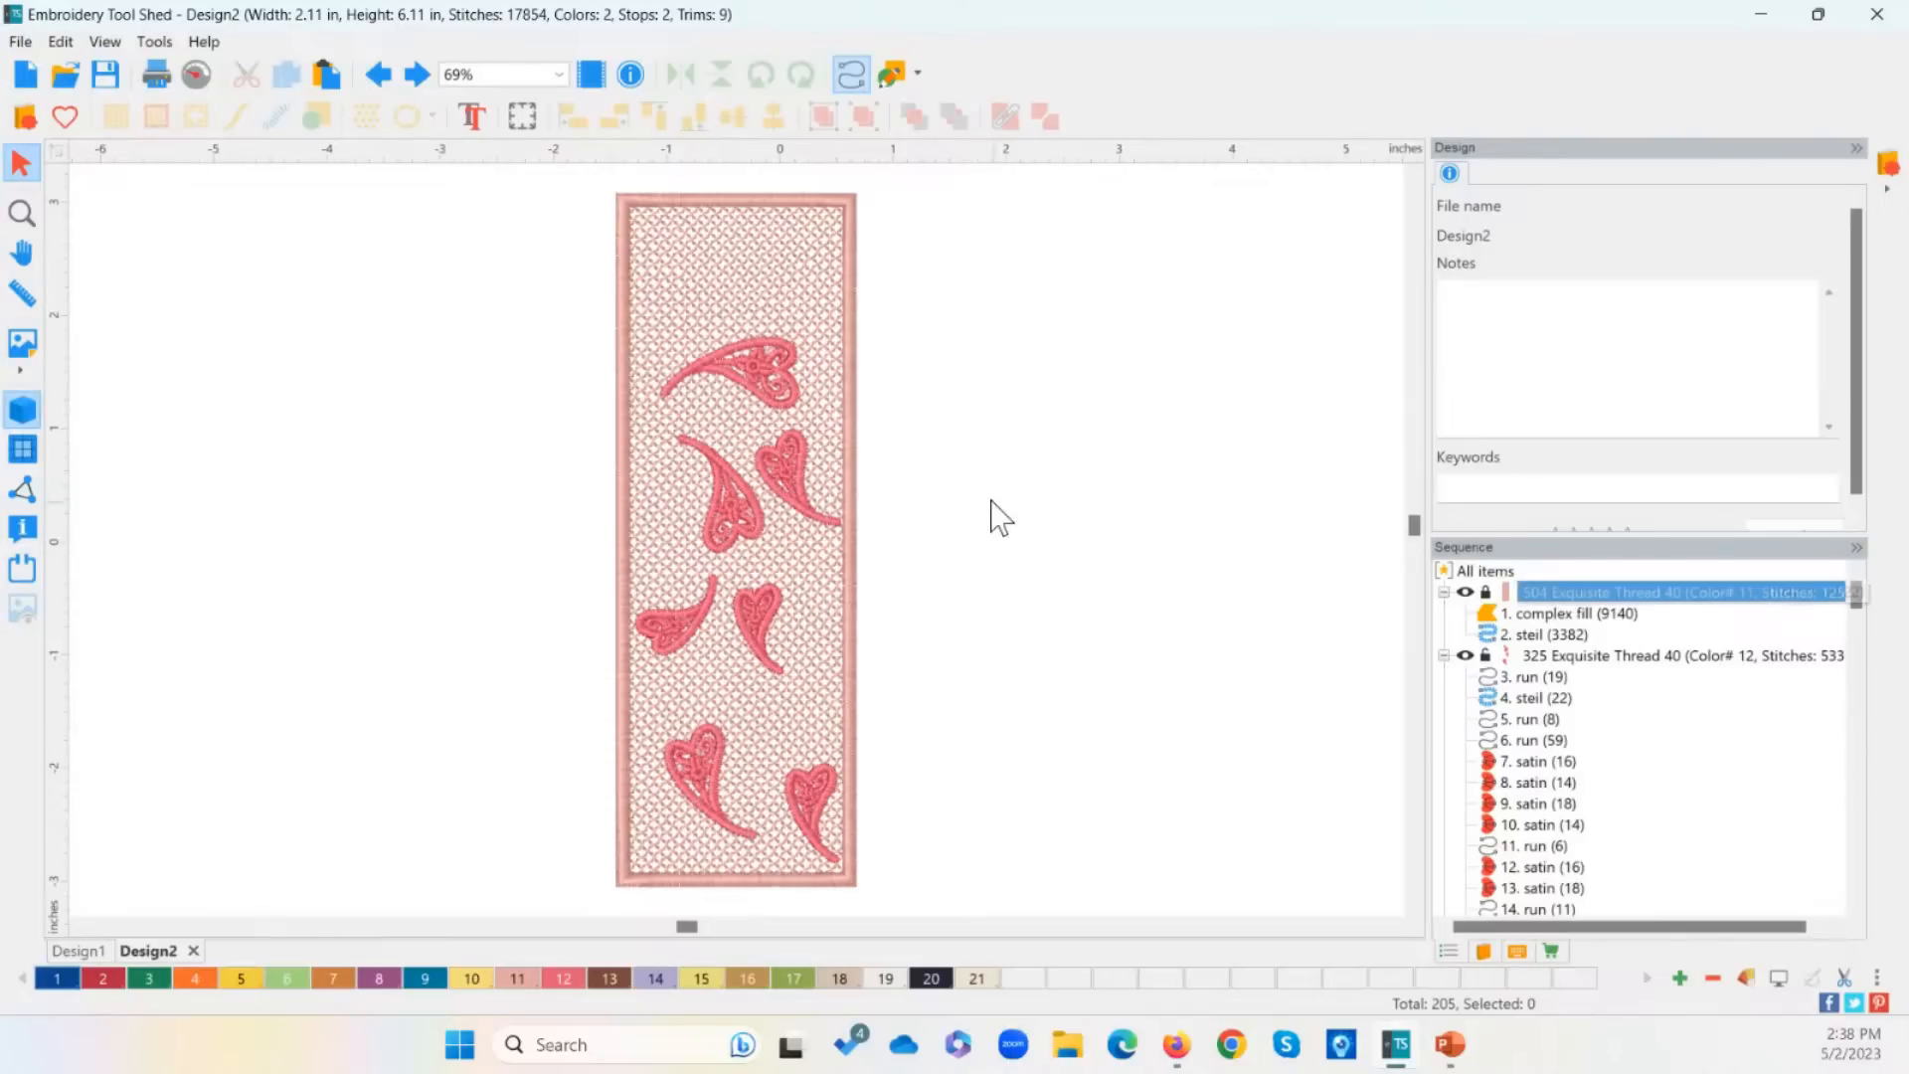
left_click(766, 396)
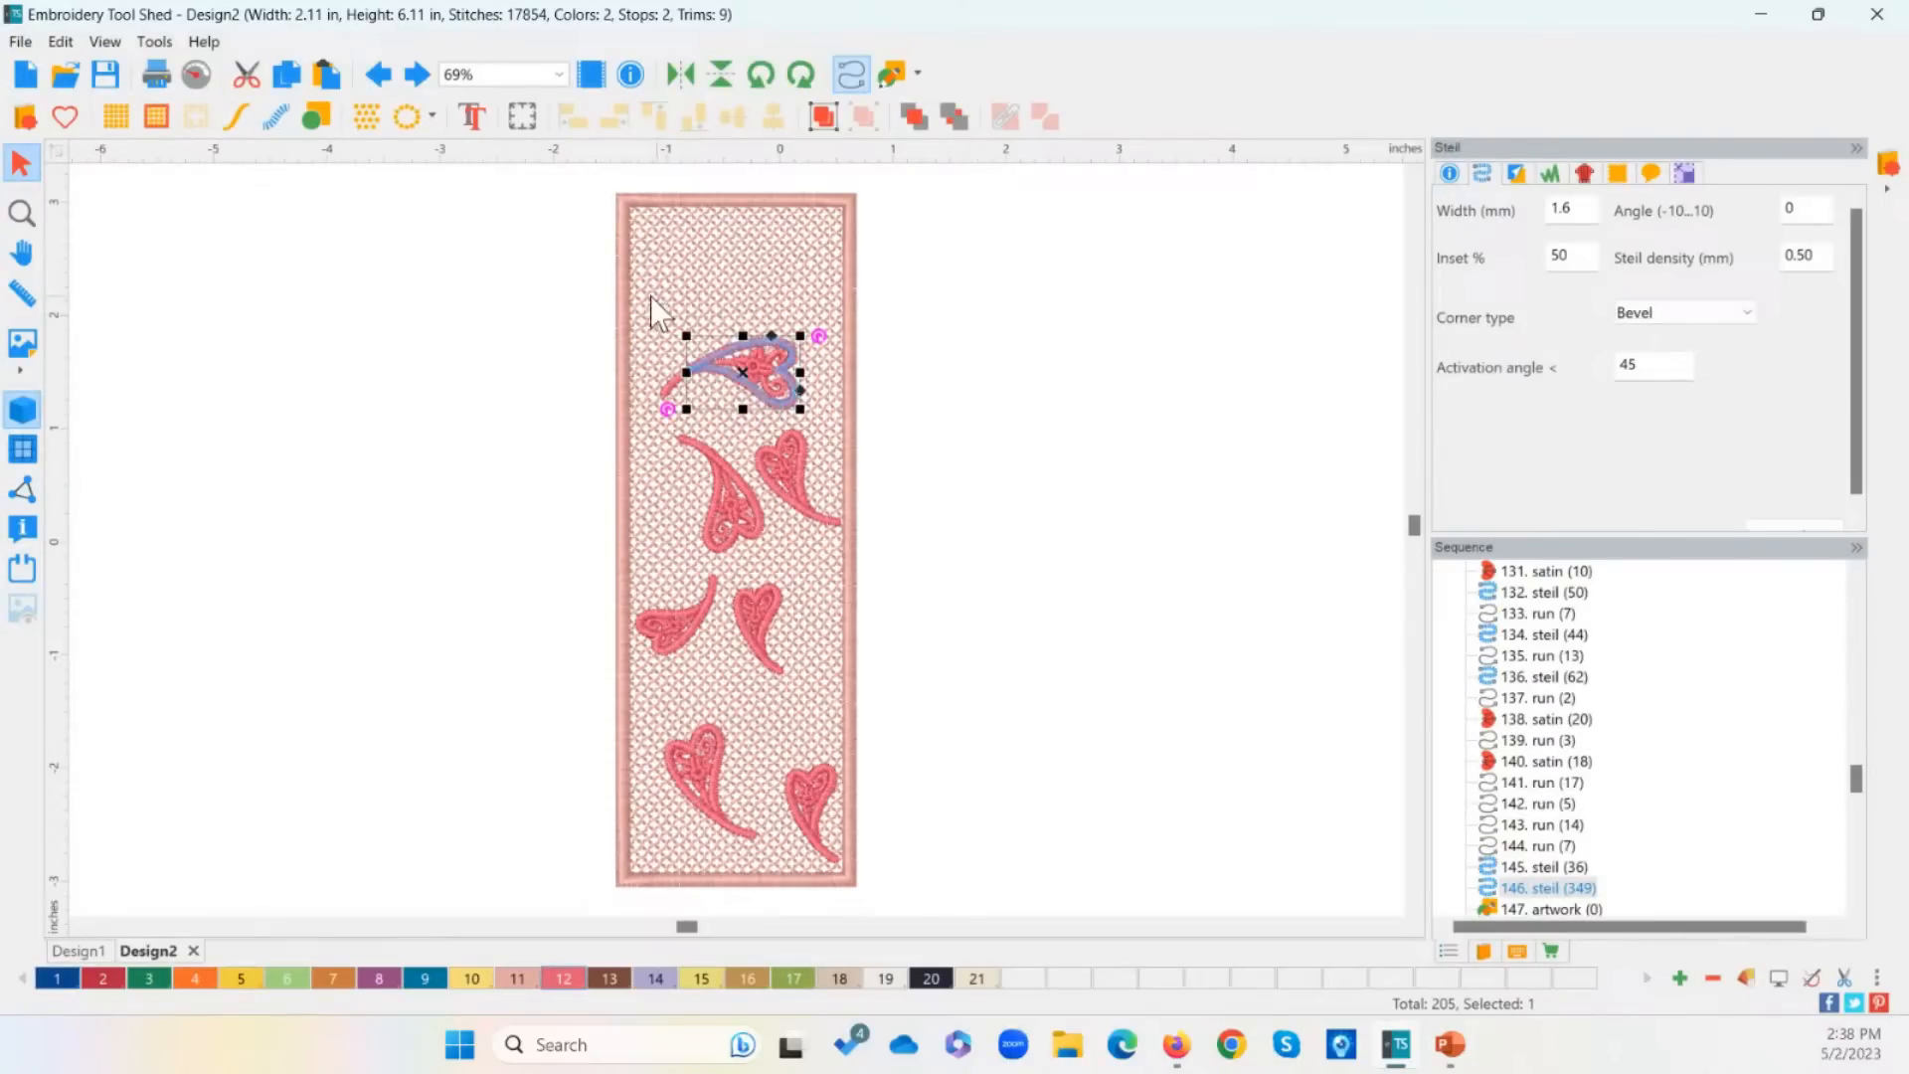
key("Escape")
Step: Rotate the uppermost remaining paisley counterclockwise by about 28 degrees and move it slightly to fill the gap above the others
left_click_drag(584, 298, 865, 429)
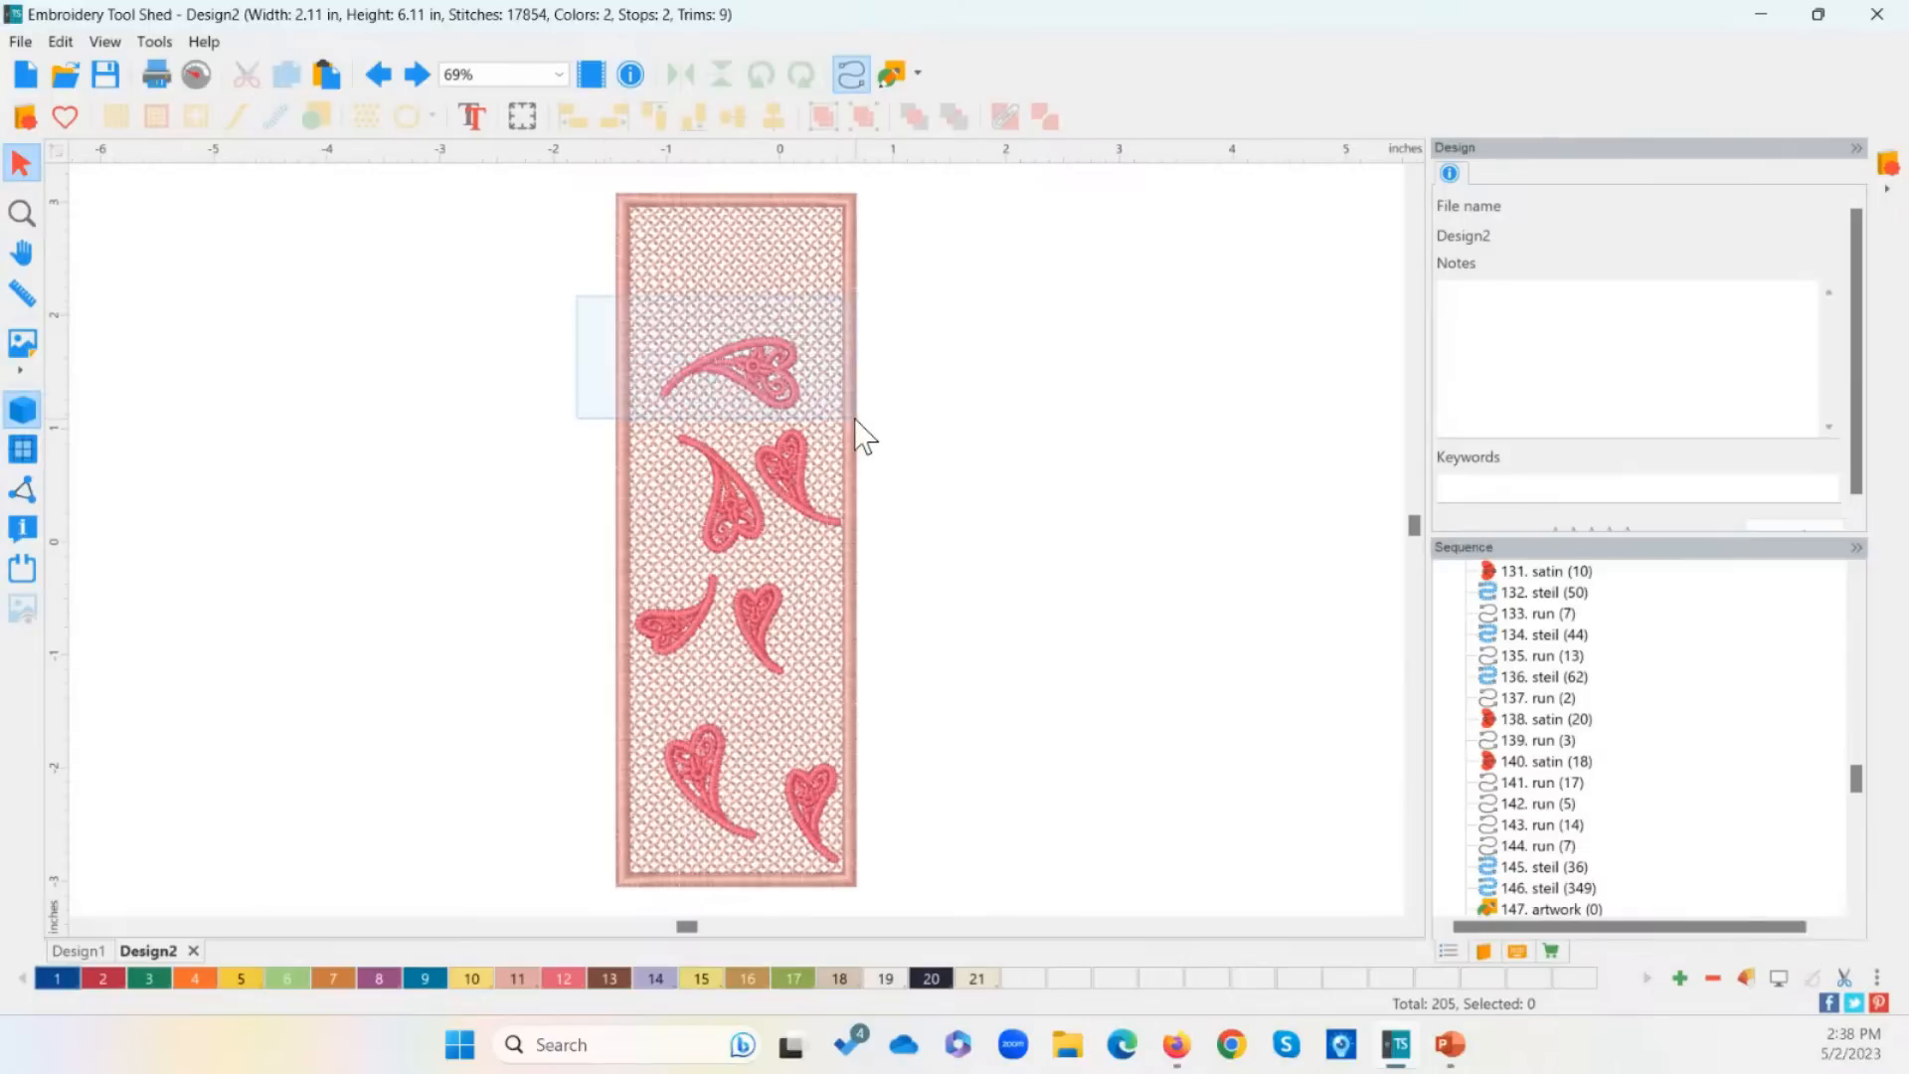
left_click_drag(800, 372, 774, 285)
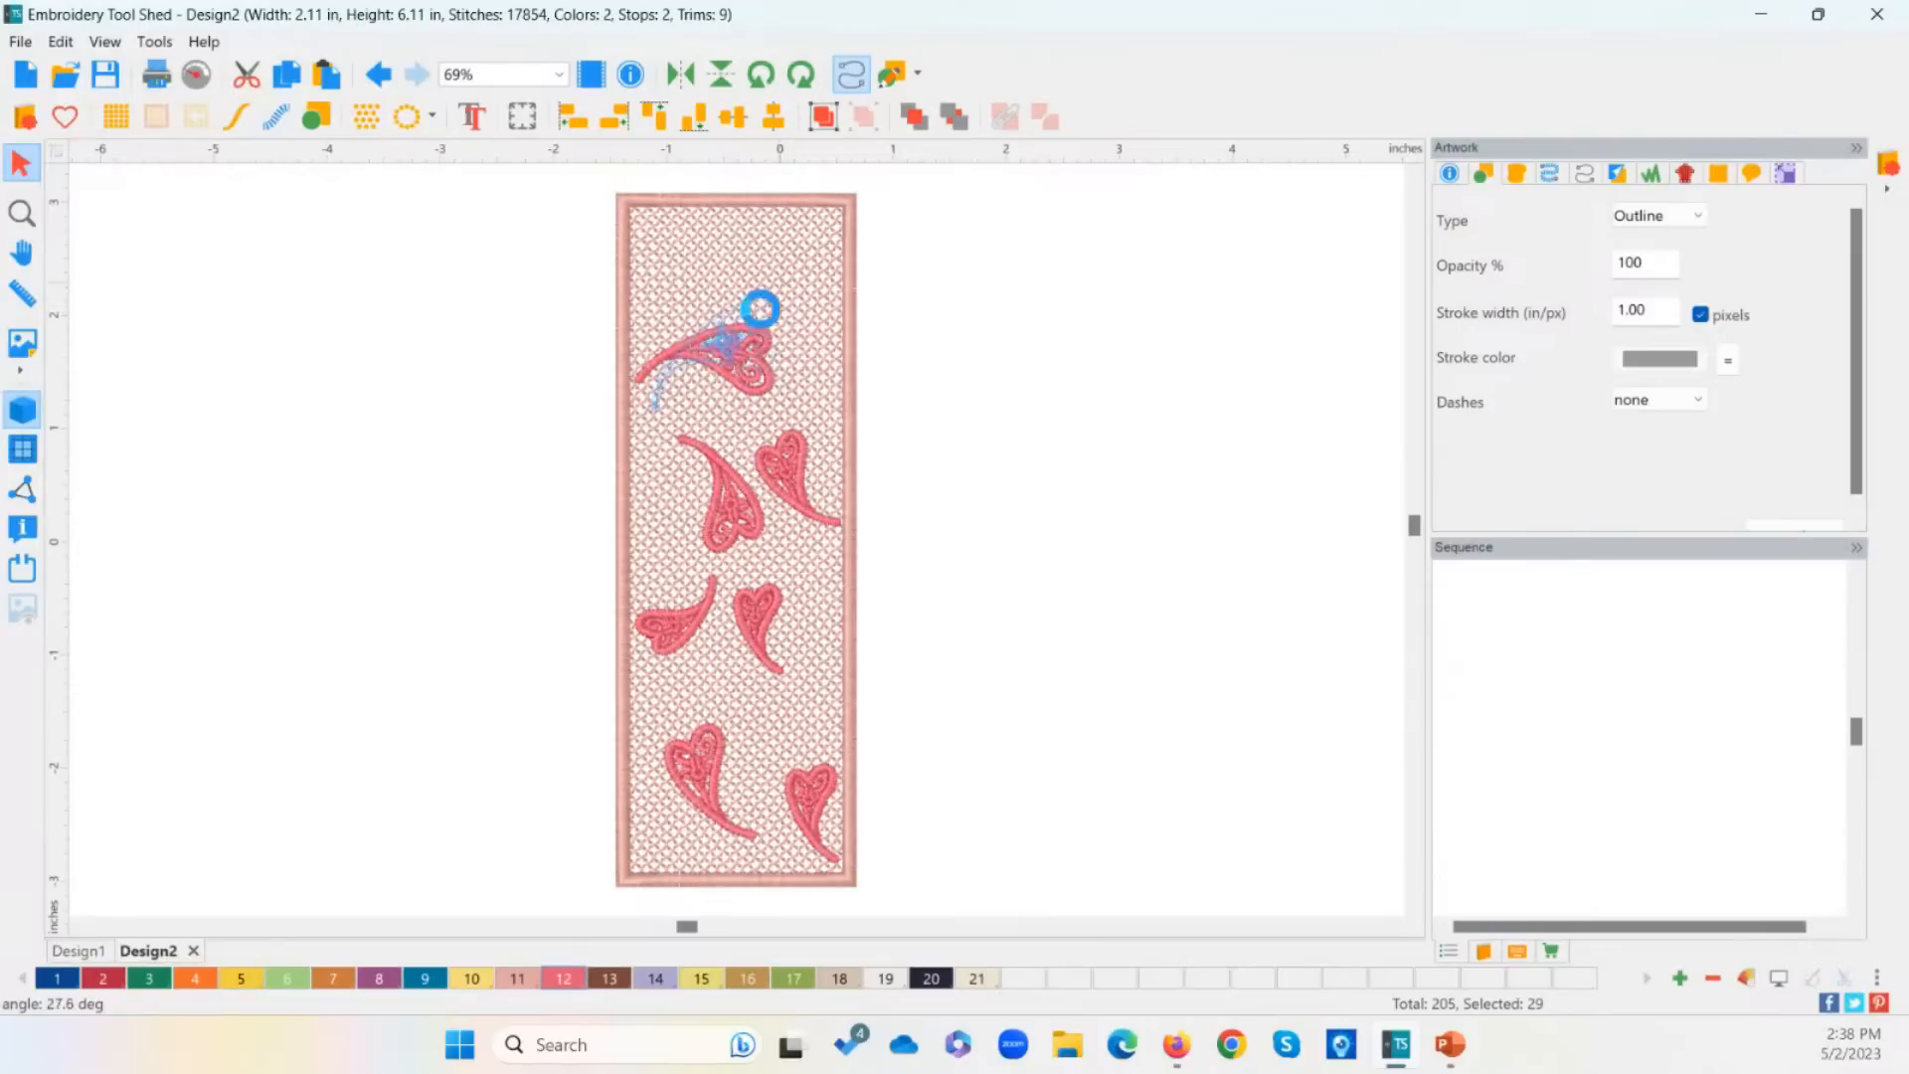
left_click_drag(765, 365, 771, 362)
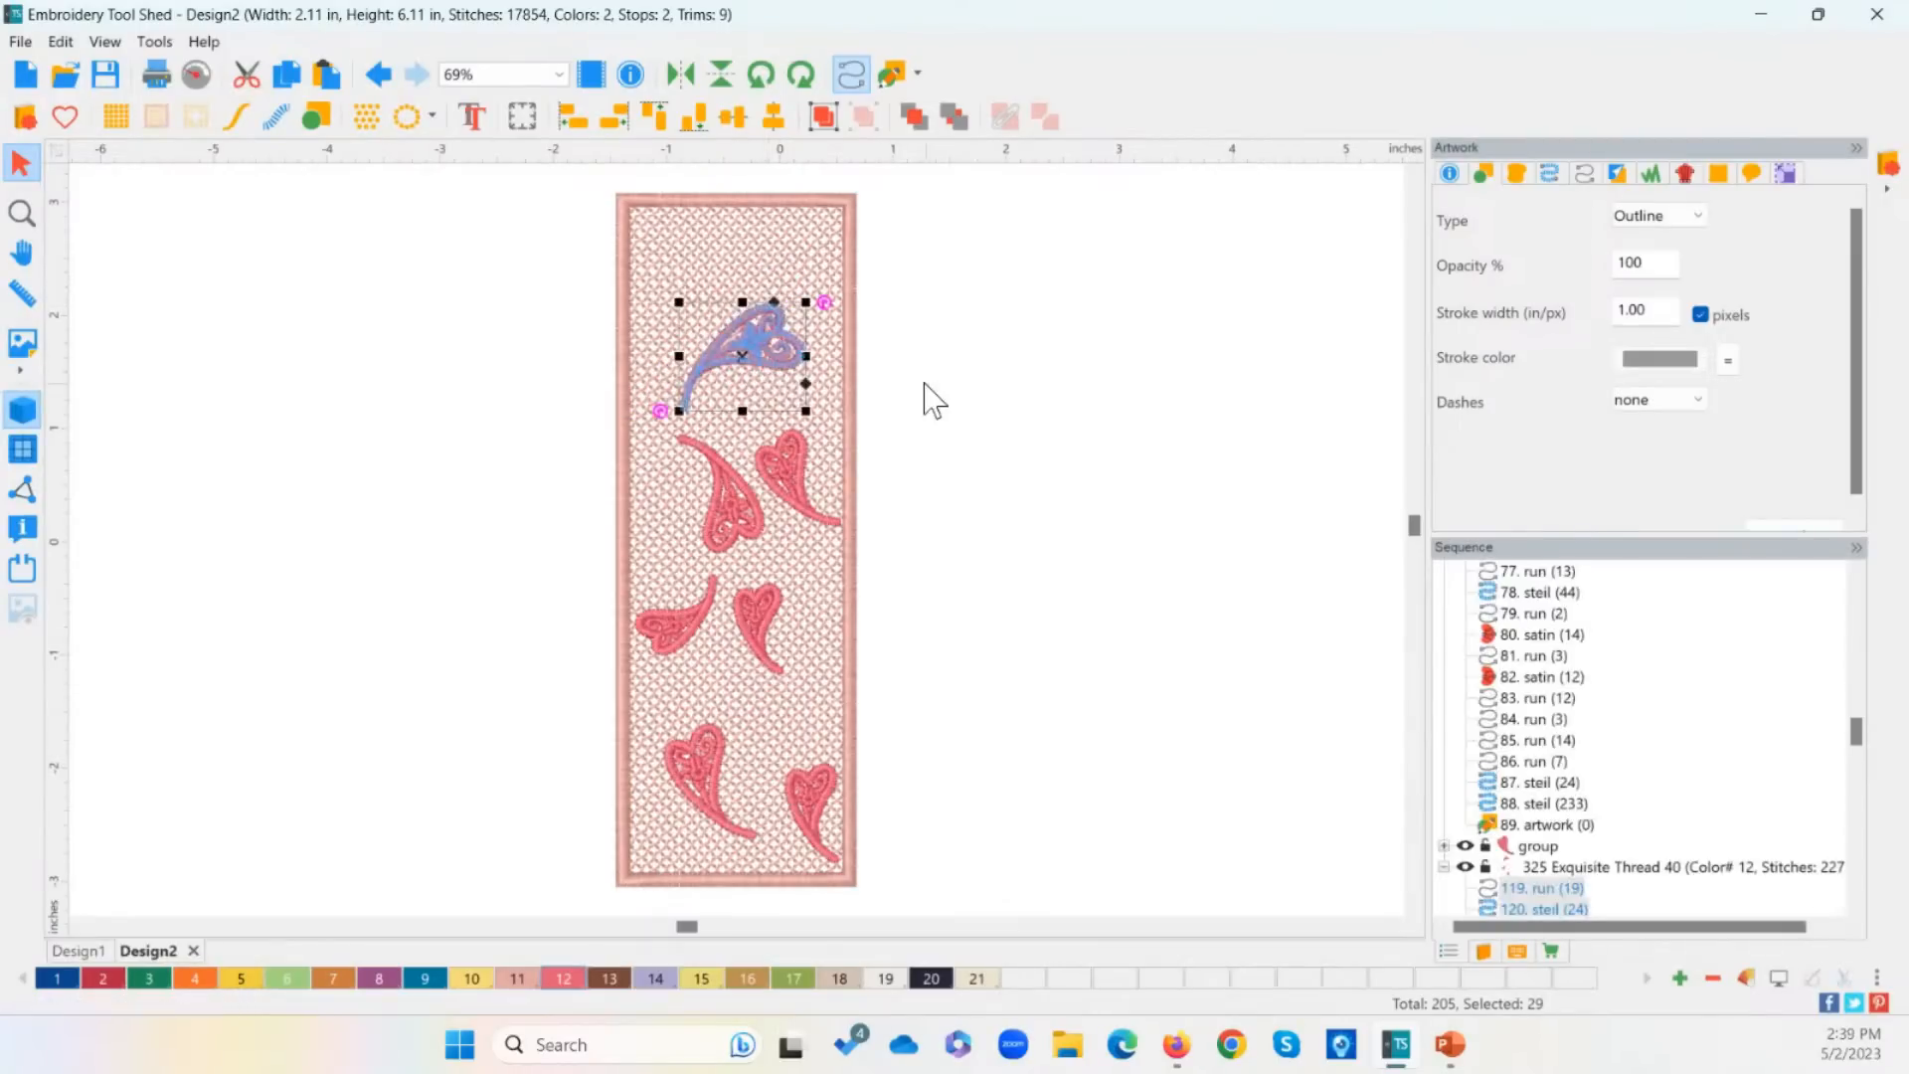
left_click(980, 622)
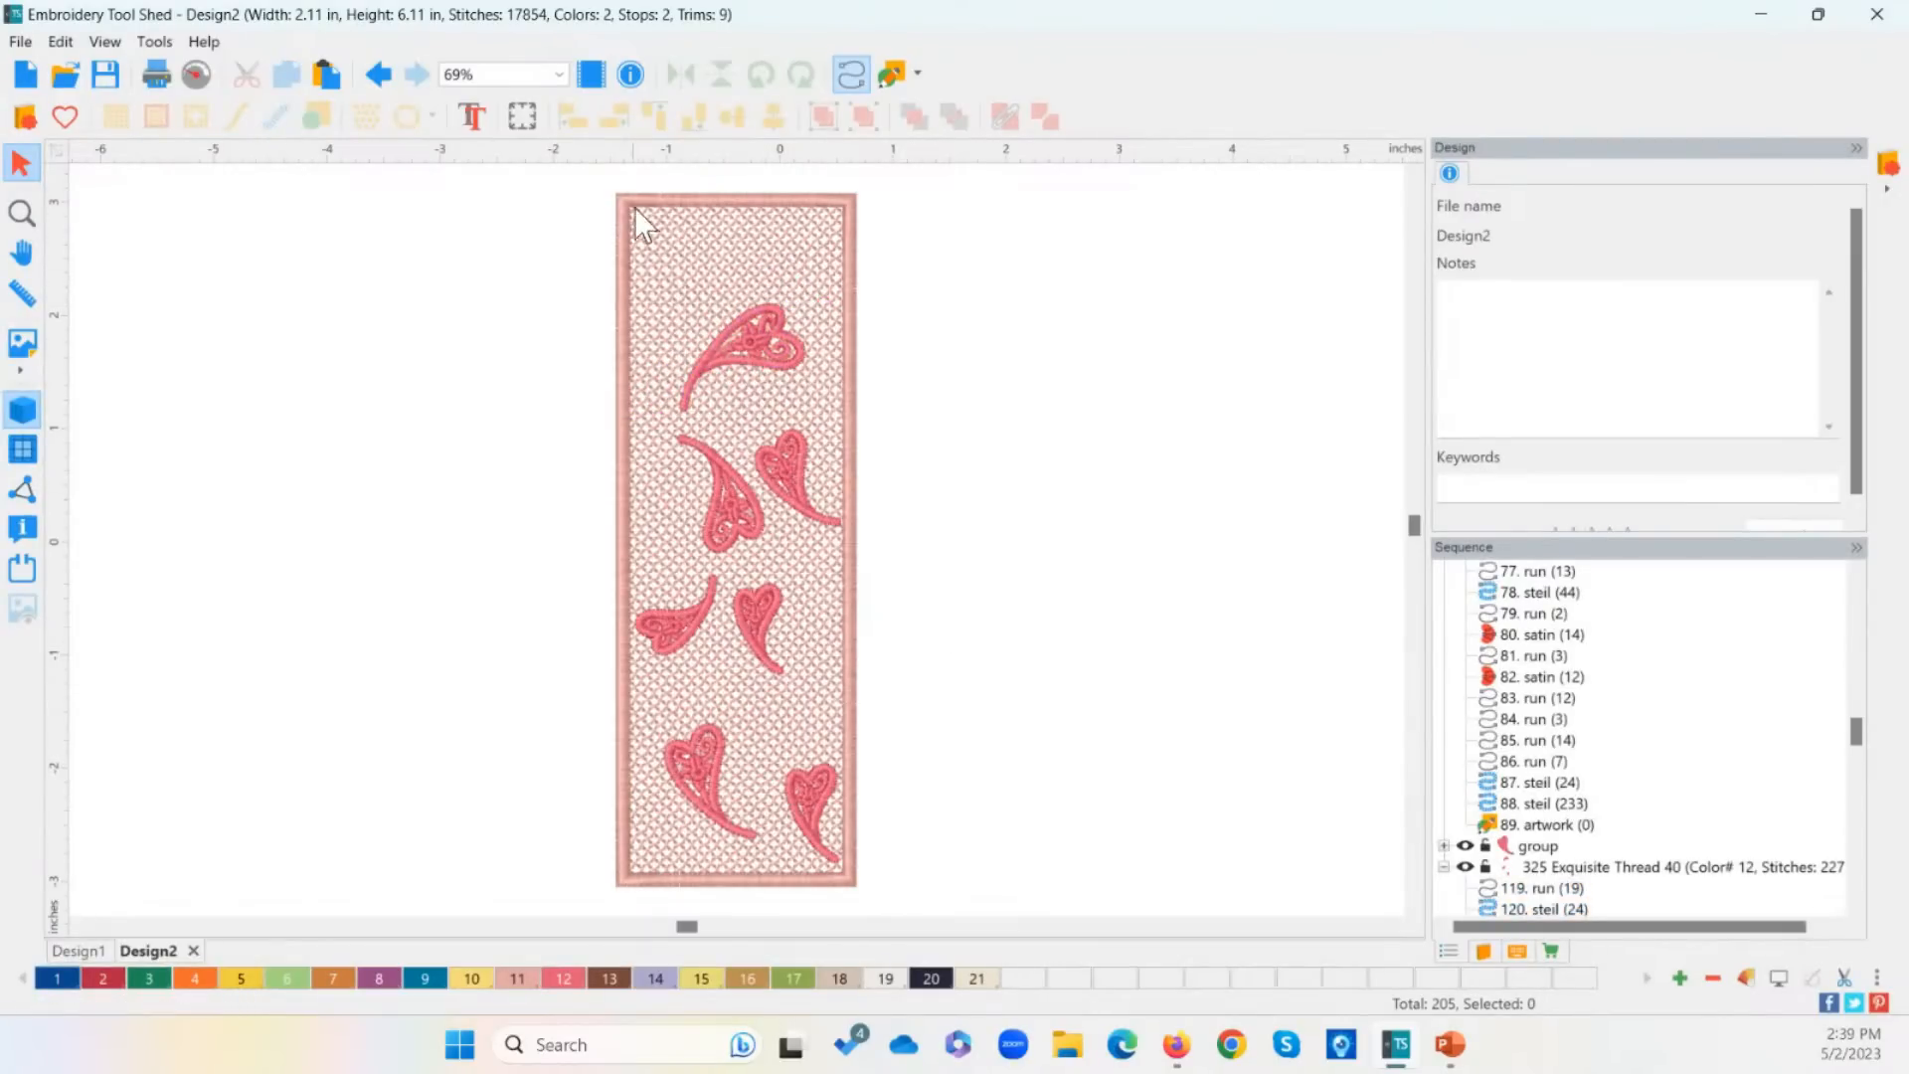
Step: Insert the rose design Lace_003_D from the Classic Lace collection
left_click(25, 118)
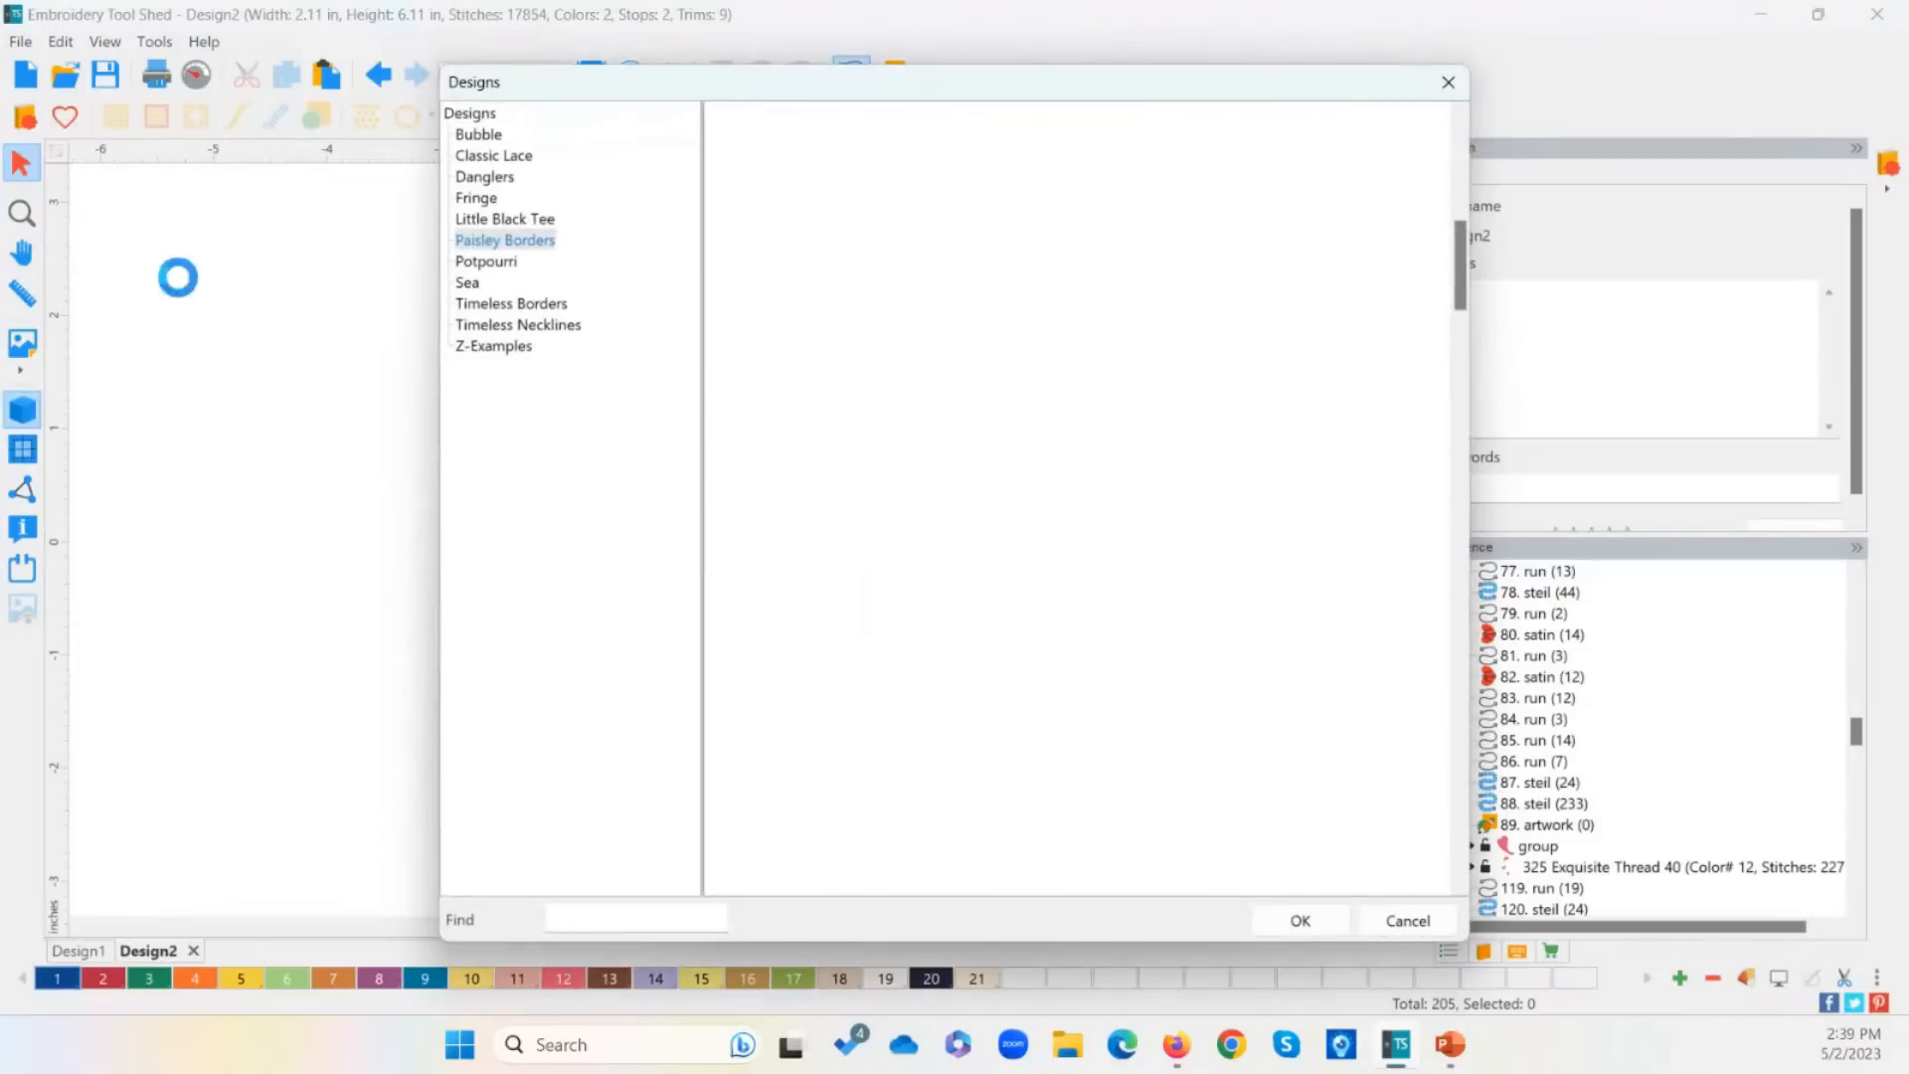
left_click(487, 156)
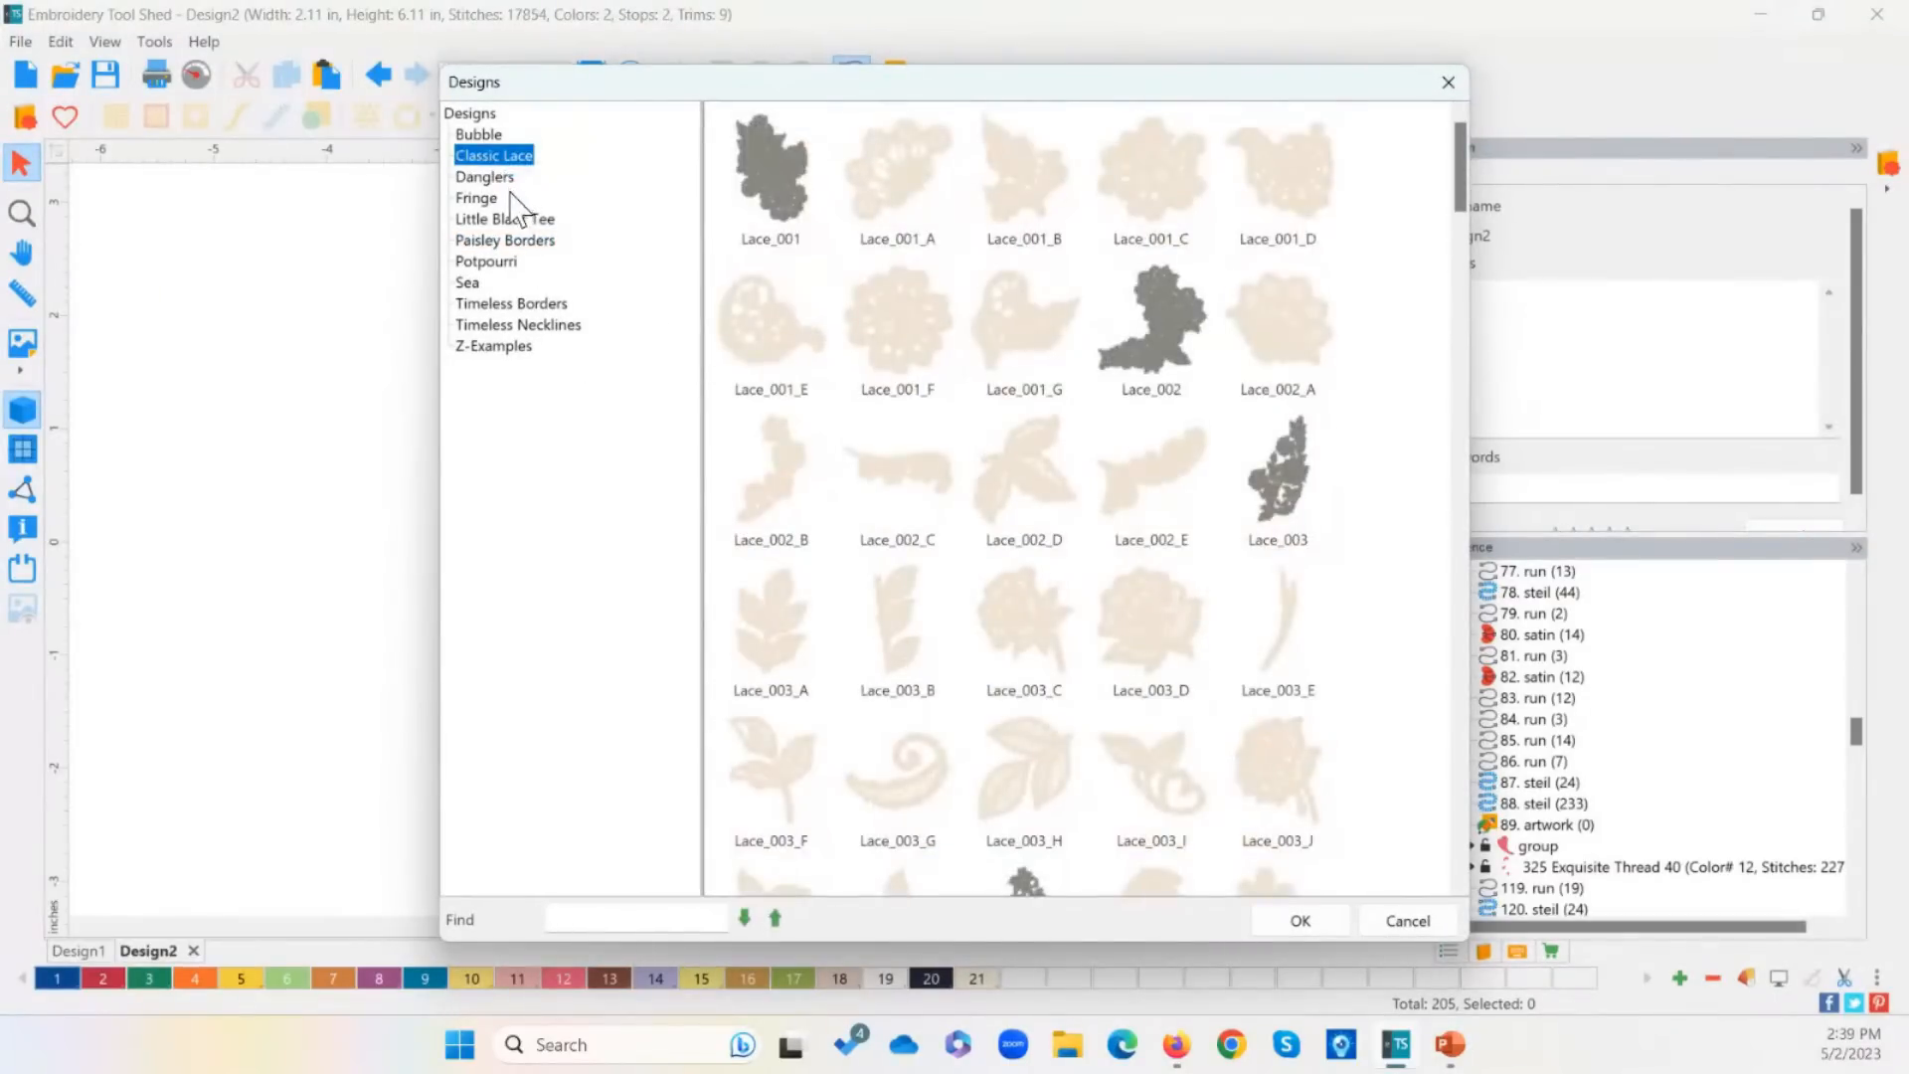
double_click(1161, 628)
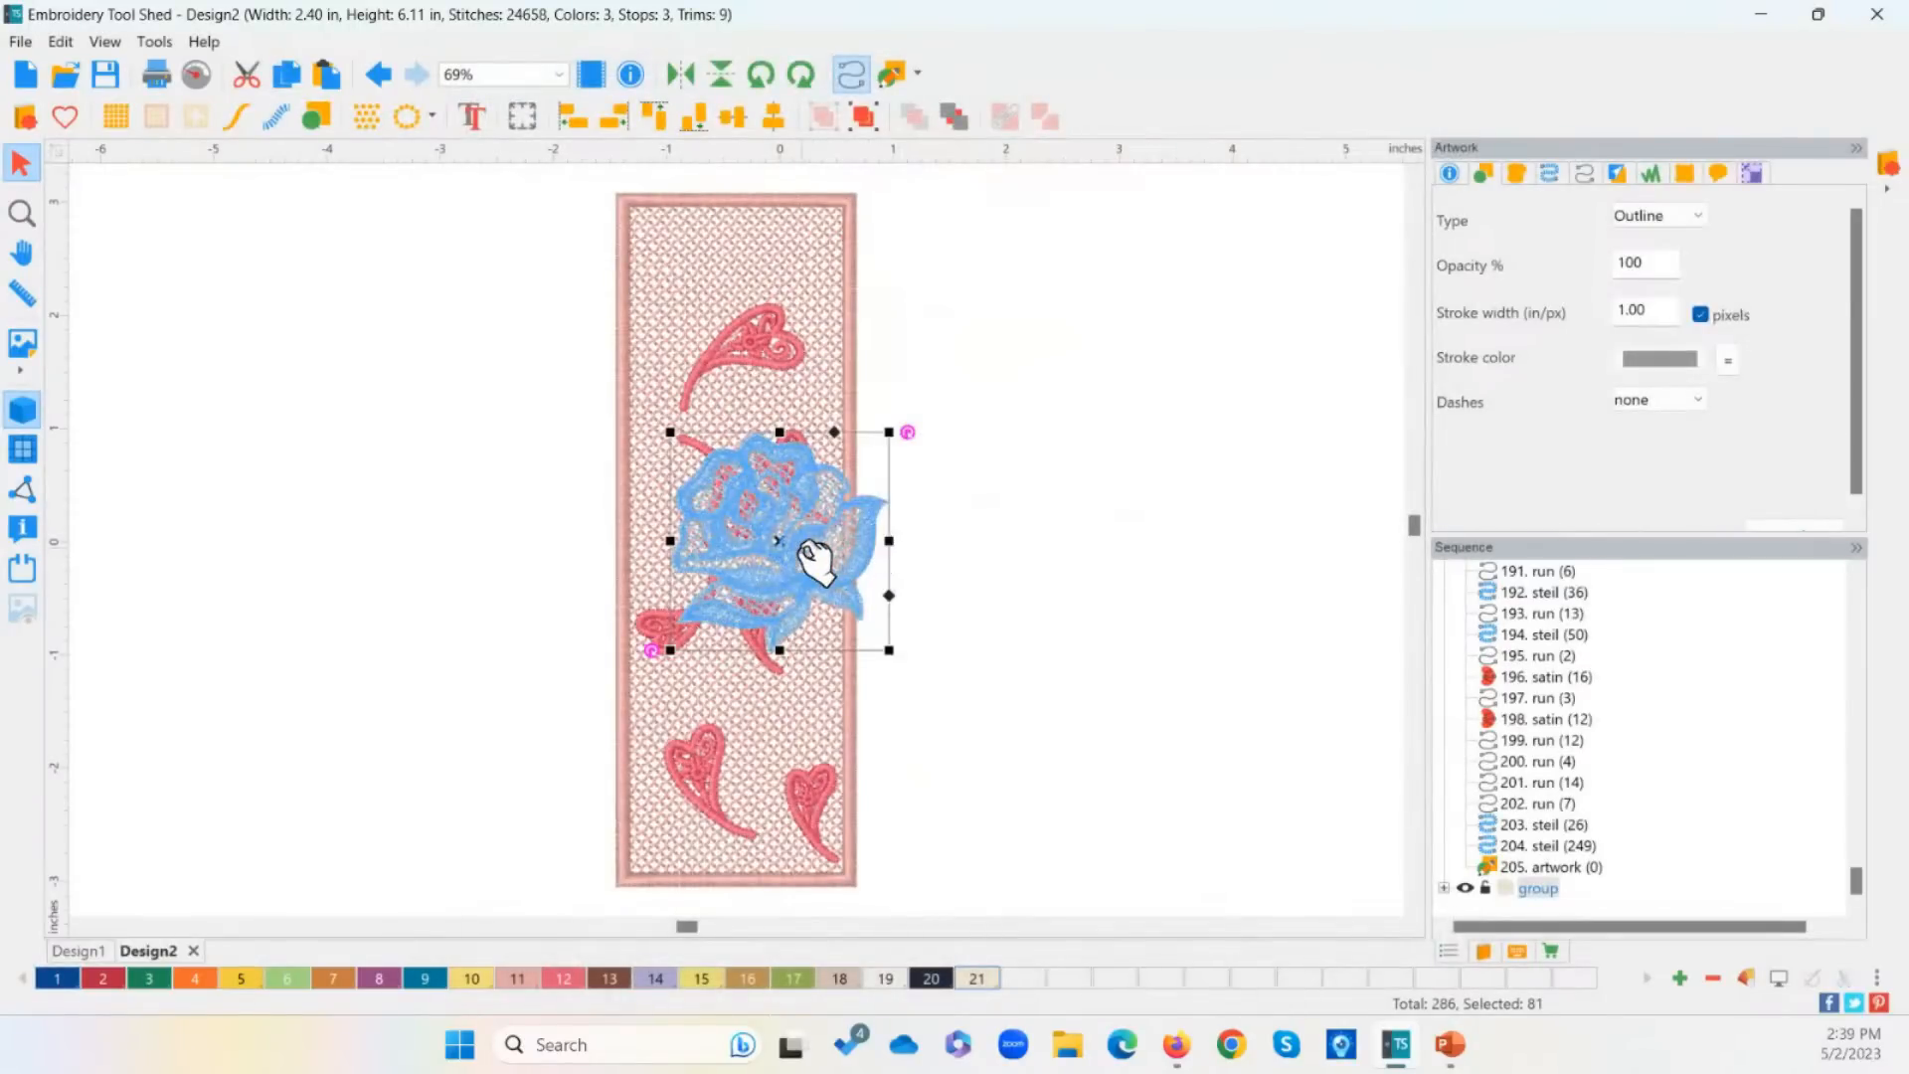
Step: Place the rose on the panel's top edge, rotated slightly clockwise, and check closely that its lower leaves overlap the border
left_click_drag(821, 554, 754, 175)
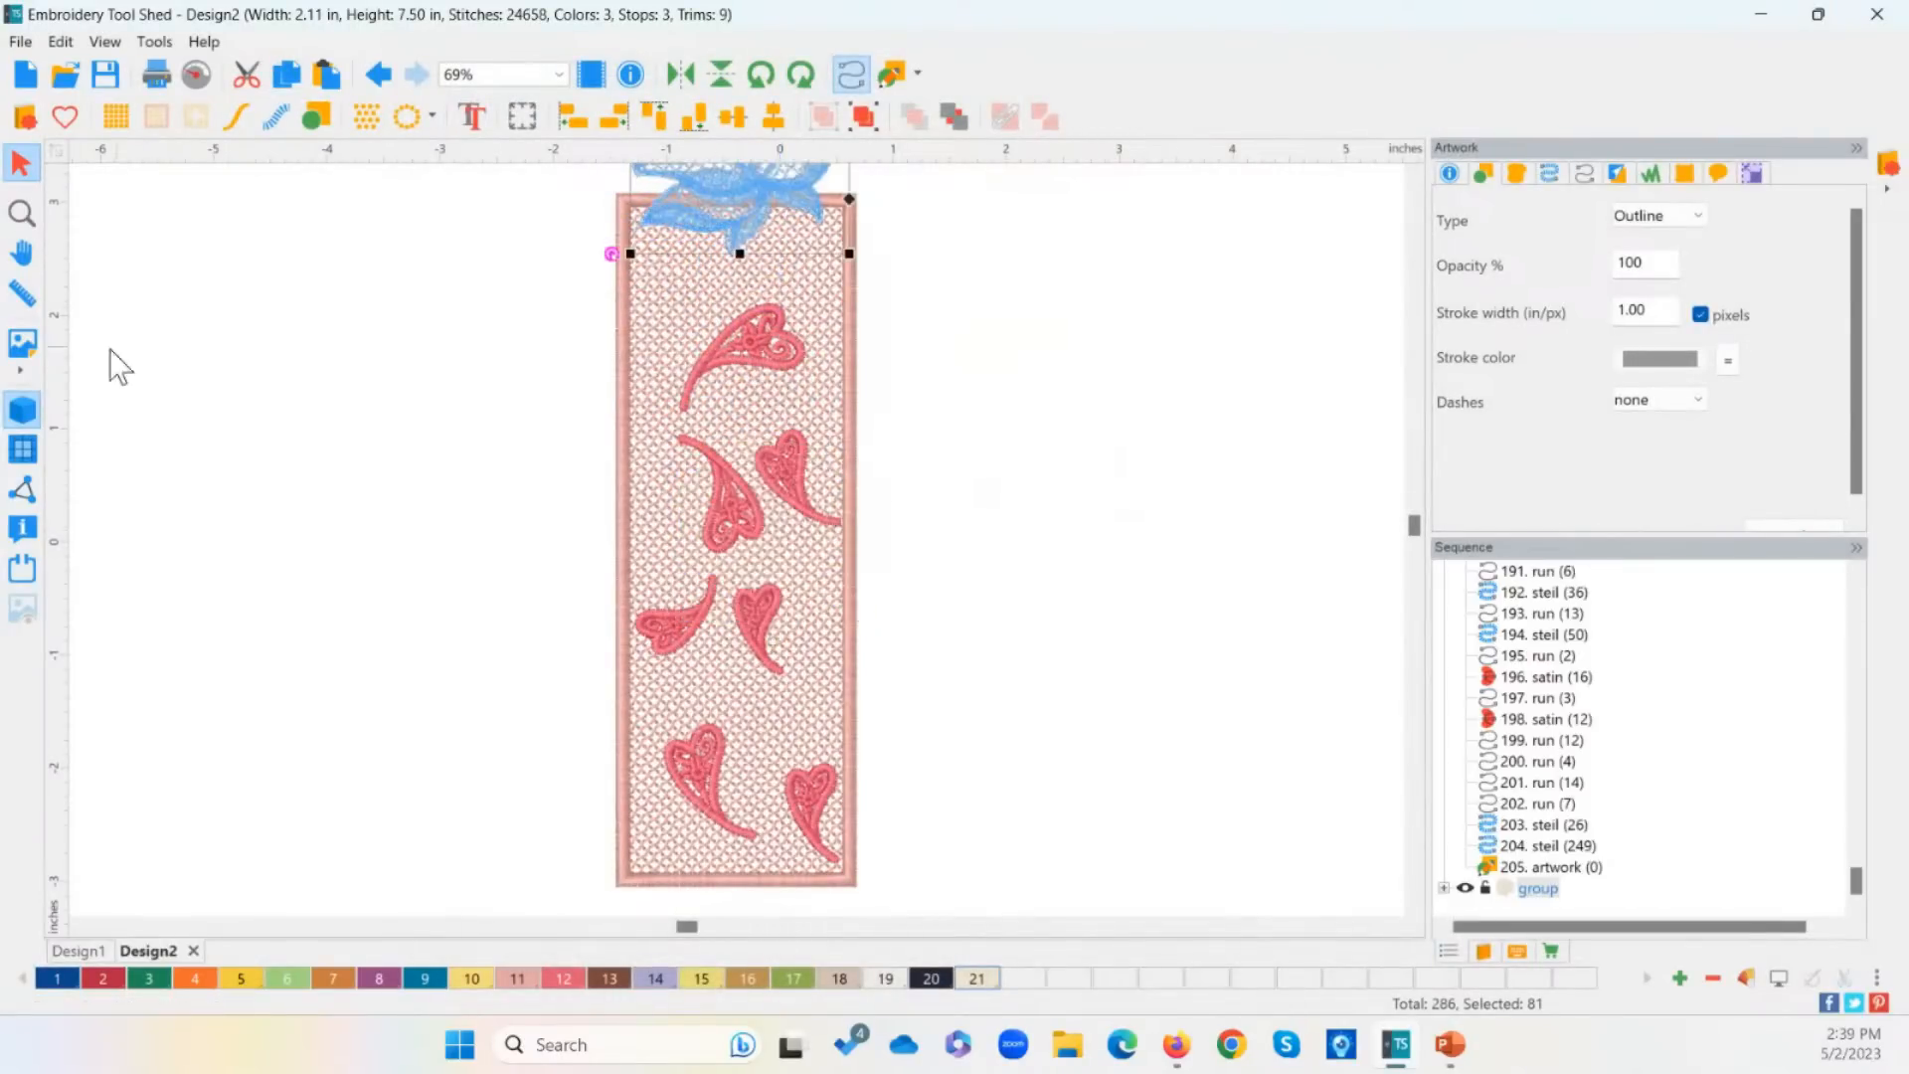
left_click(24, 225)
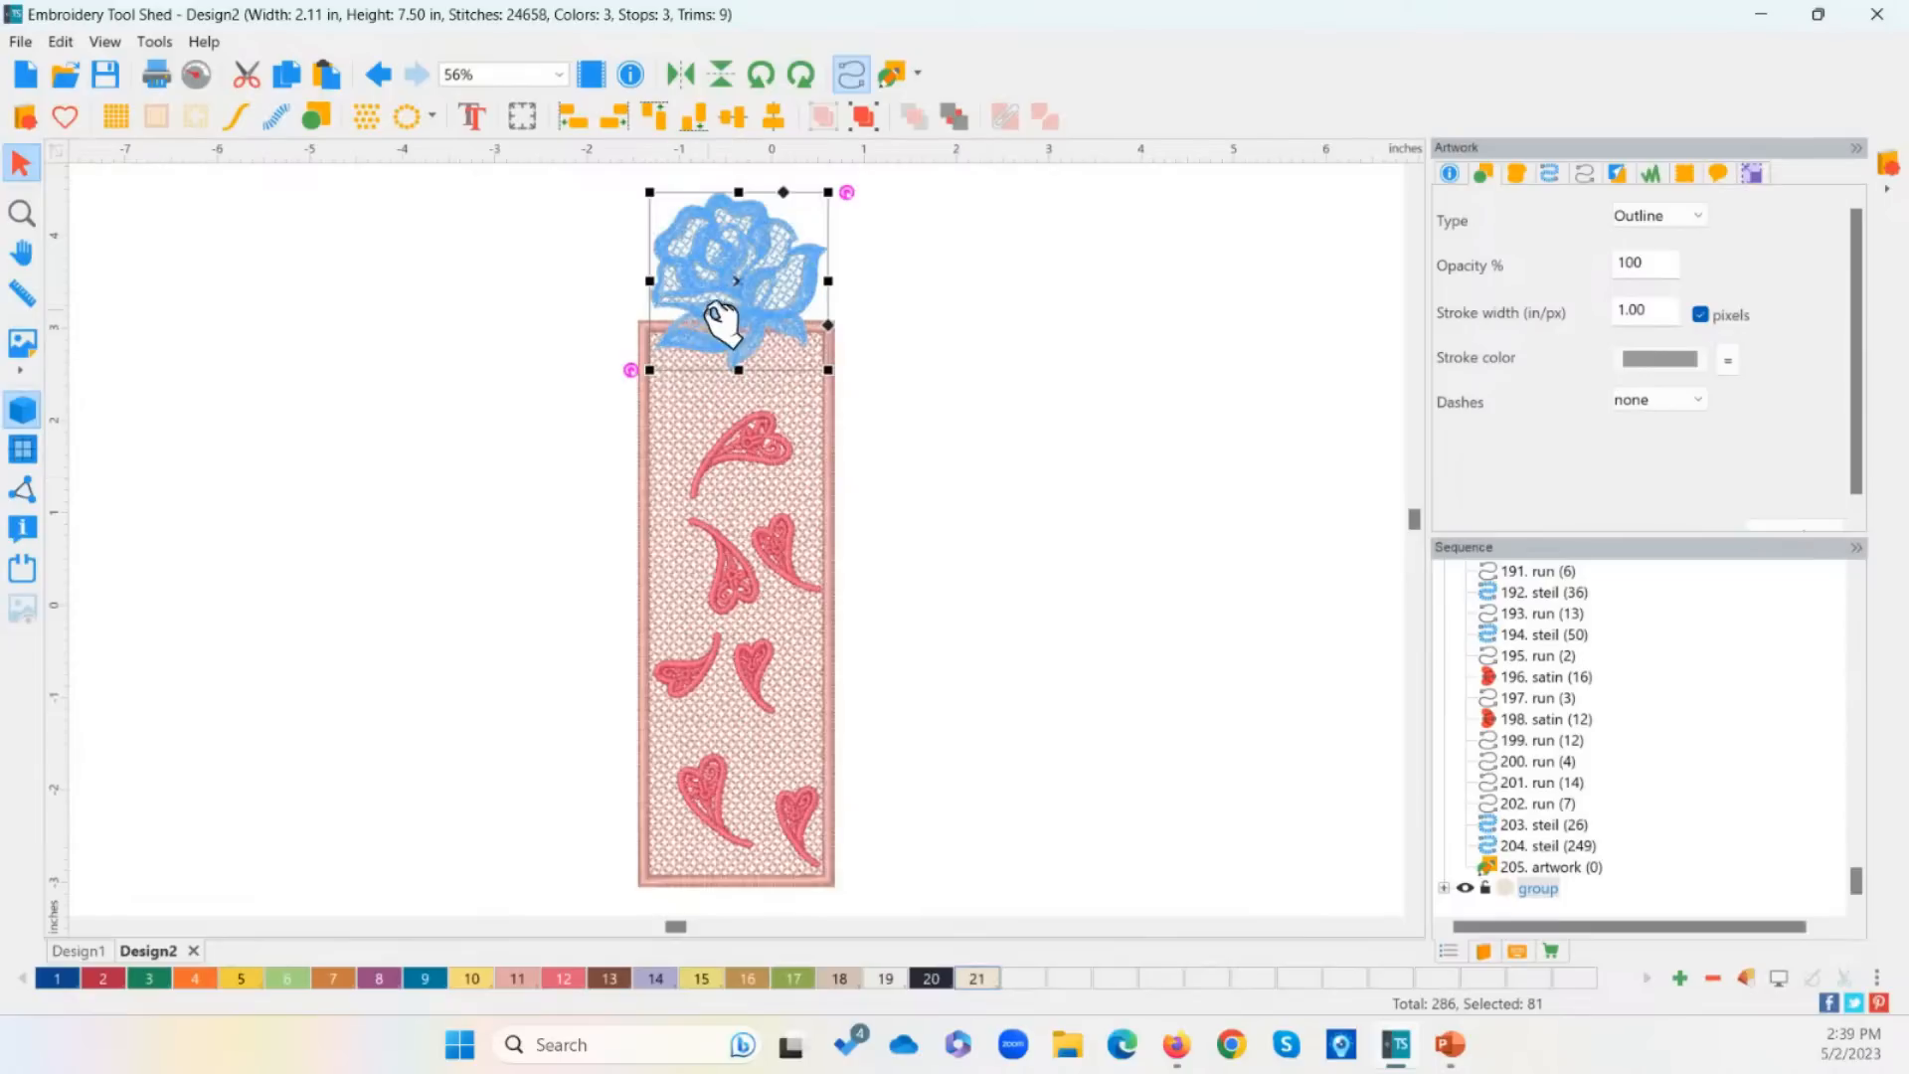
left_click_drag(716, 320, 714, 340)
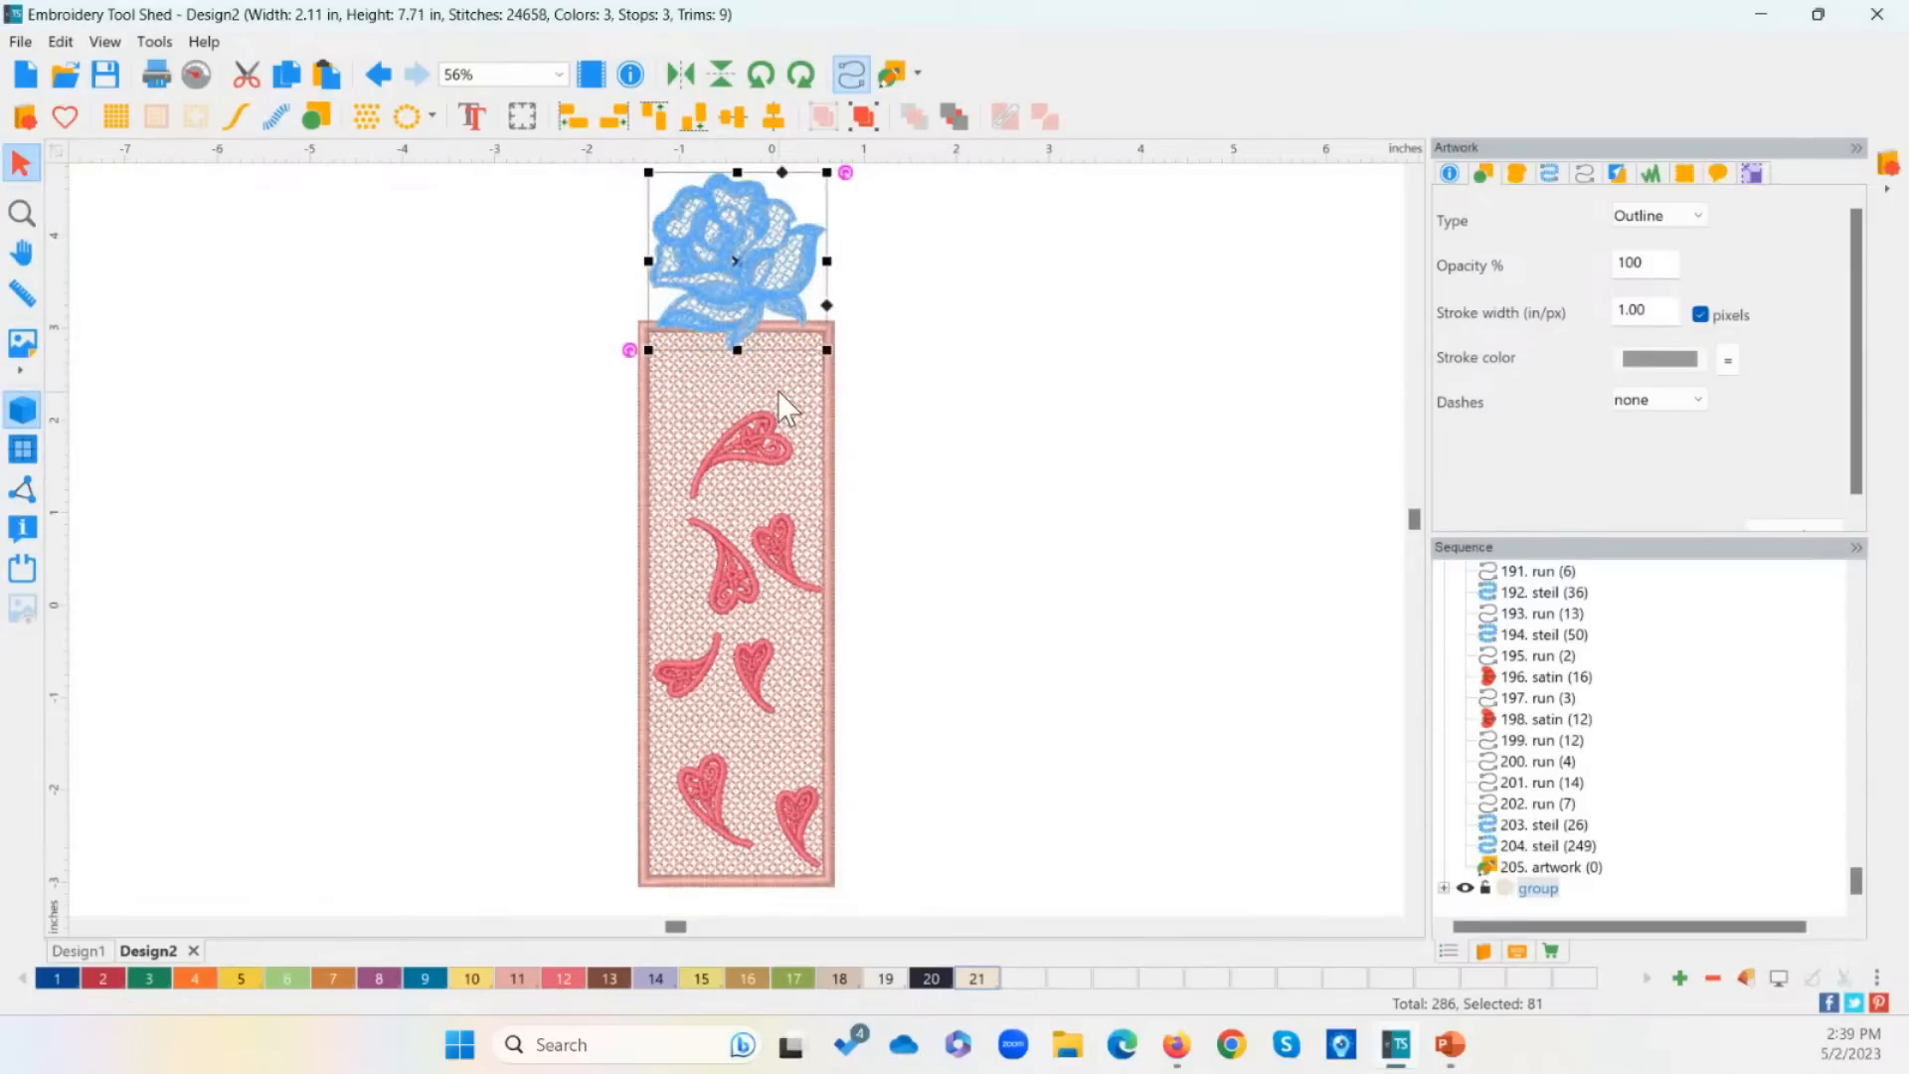
left_click_drag(847, 171, 885, 254)
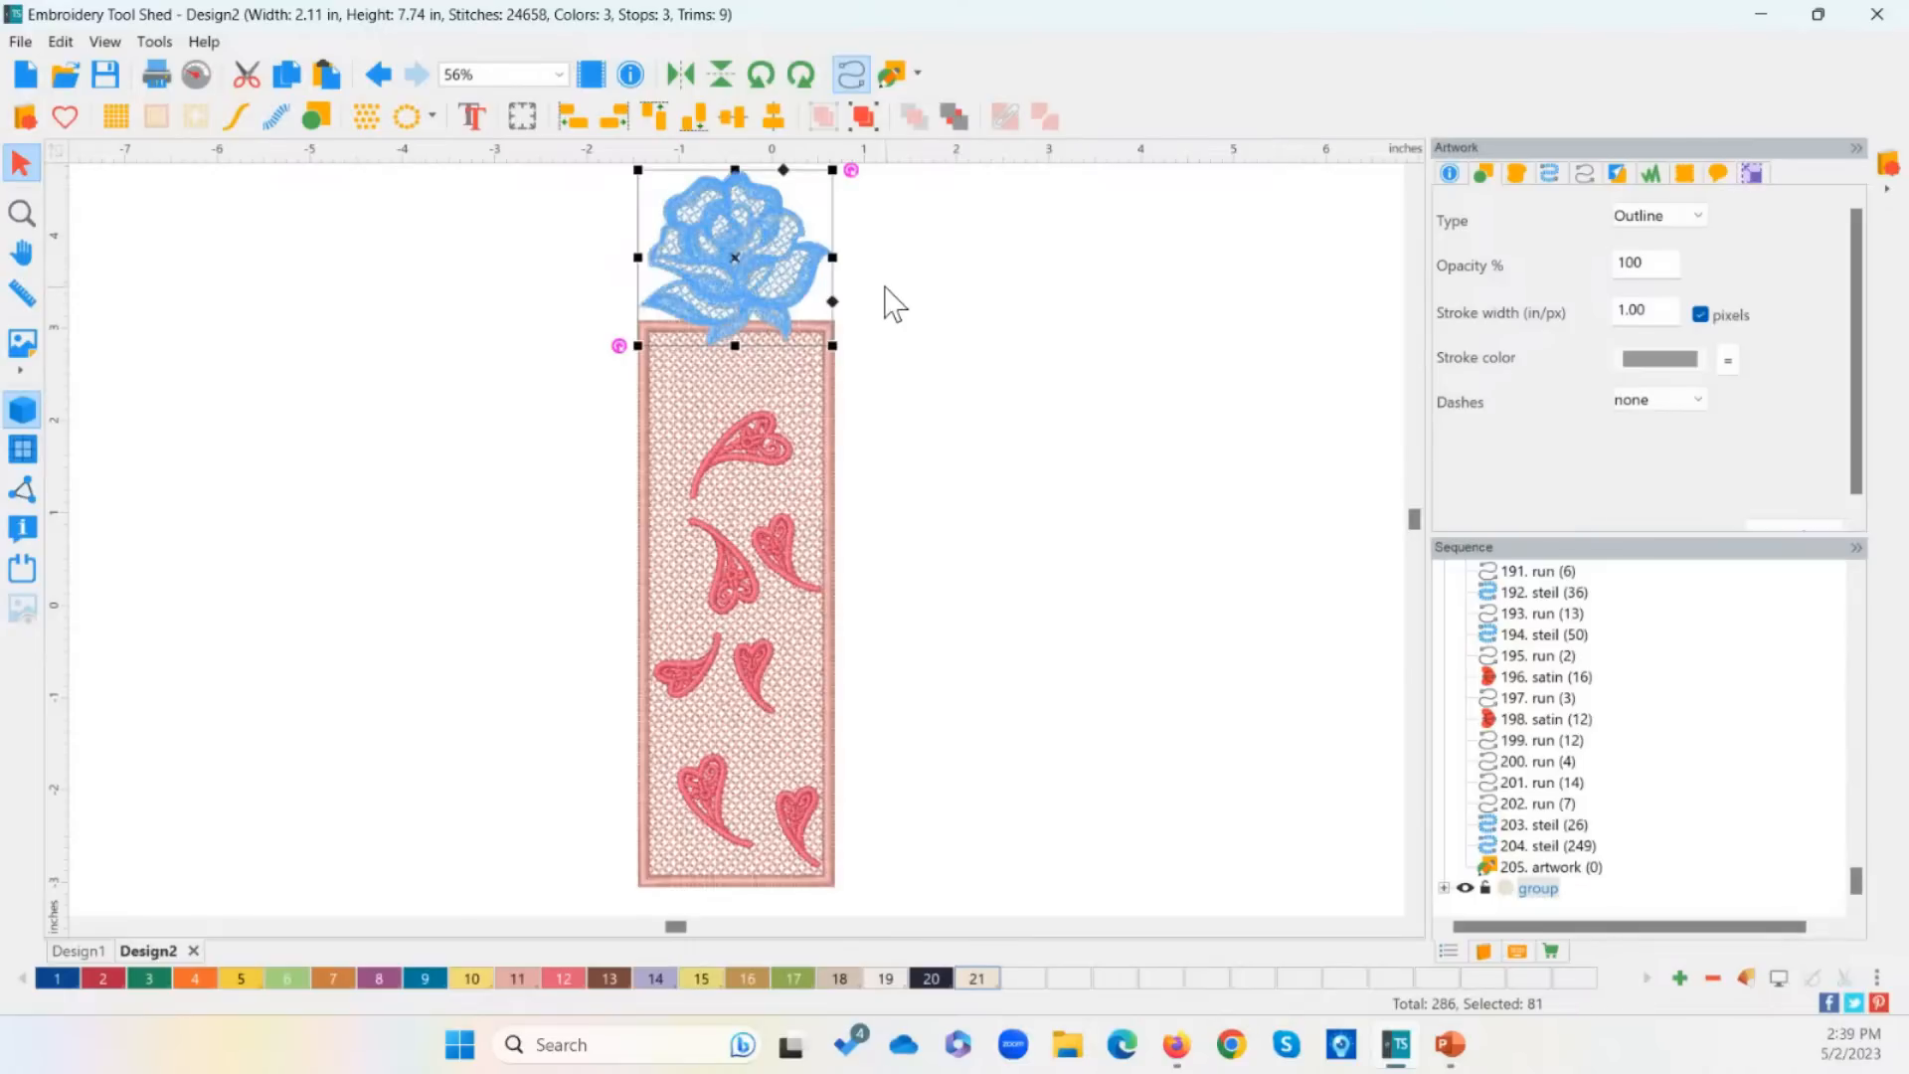
left_click(21, 213)
left_click_drag(637, 298, 890, 418)
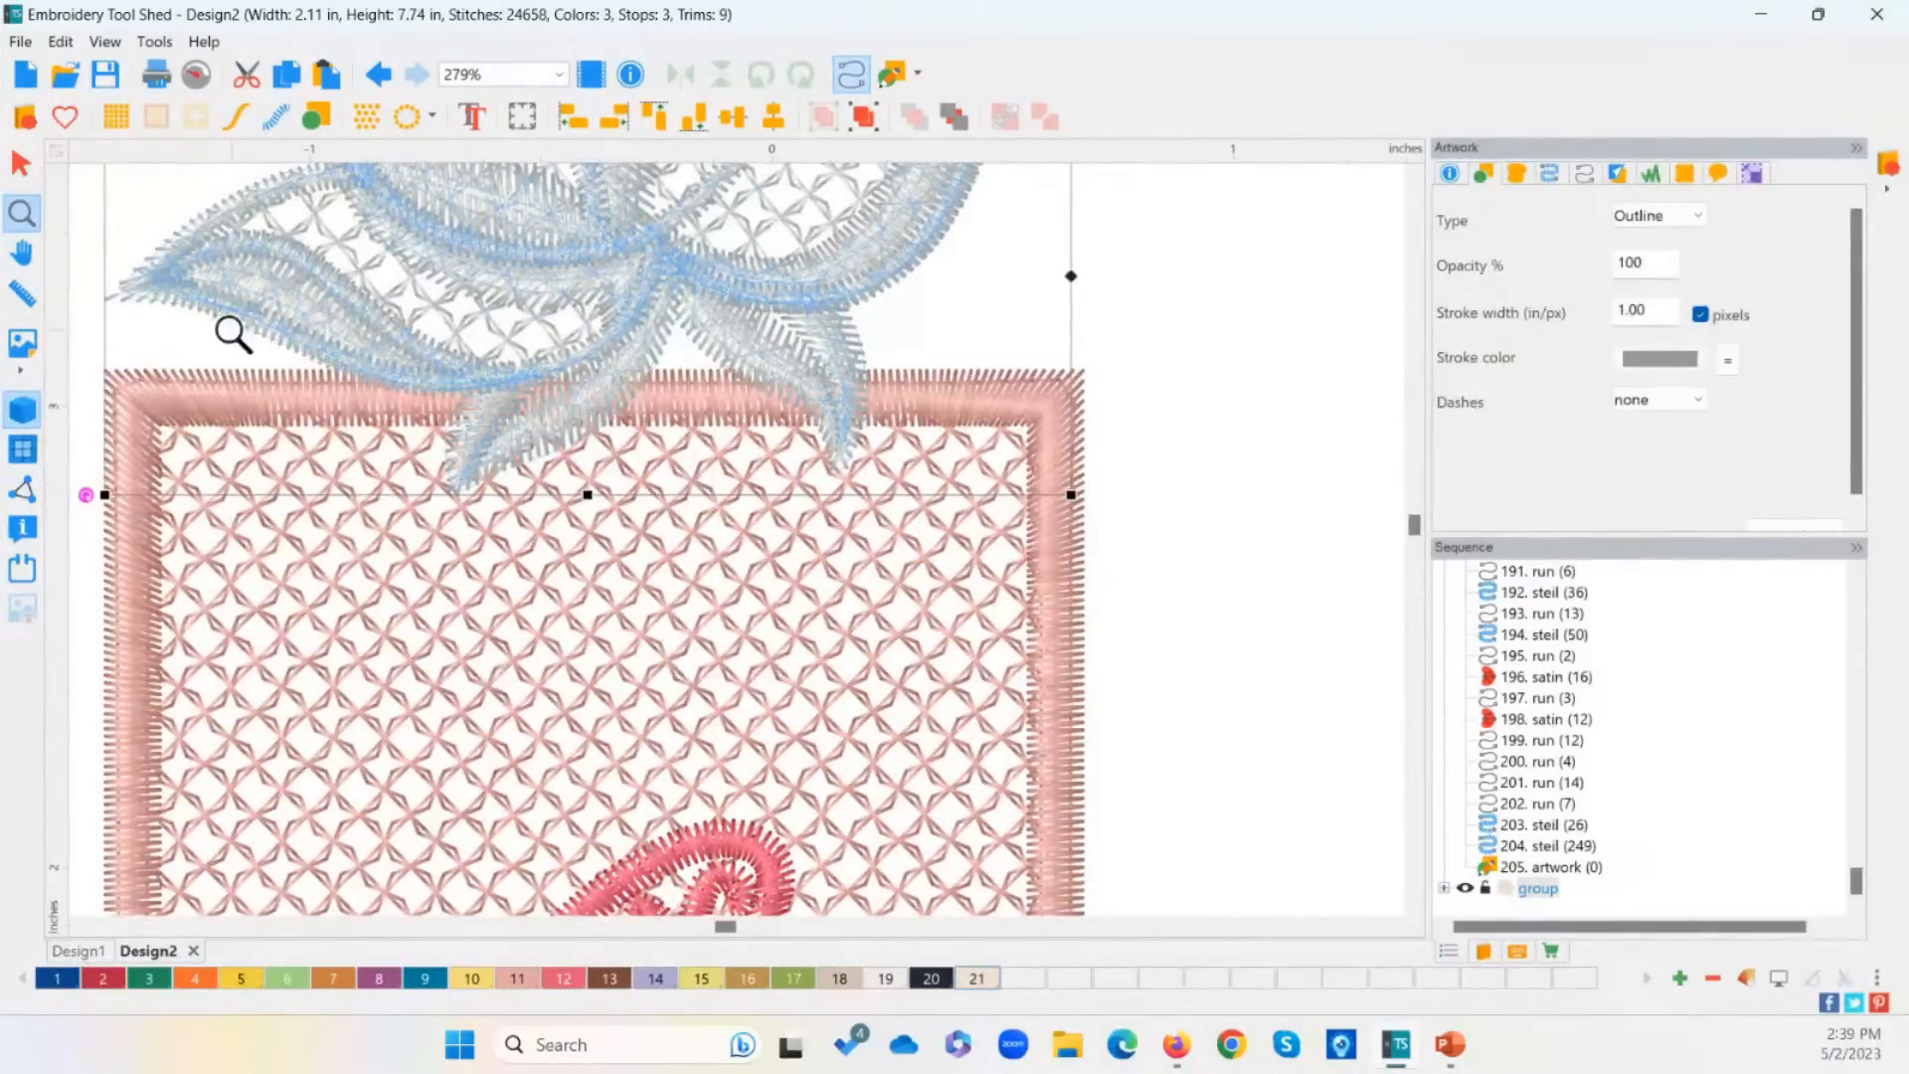
left_click(26, 220)
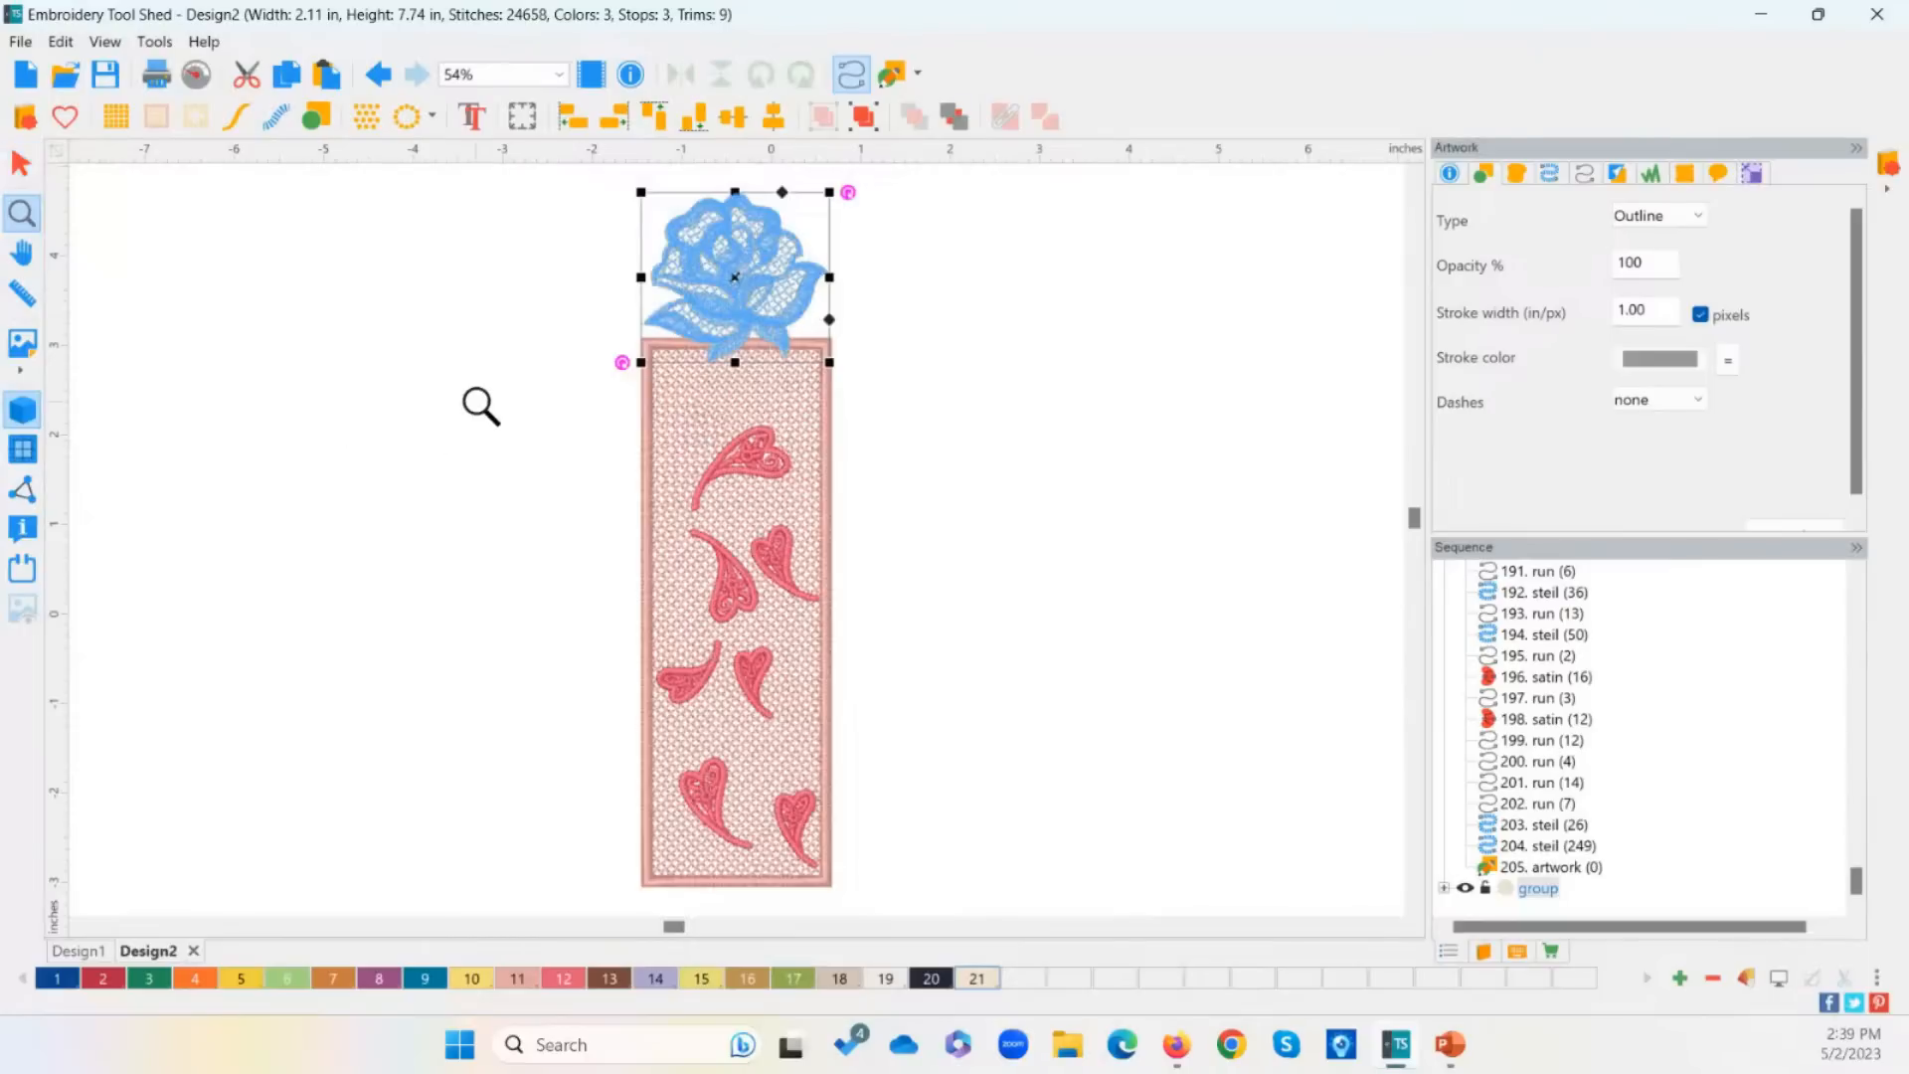
left_click(21, 162)
left_click(336, 380)
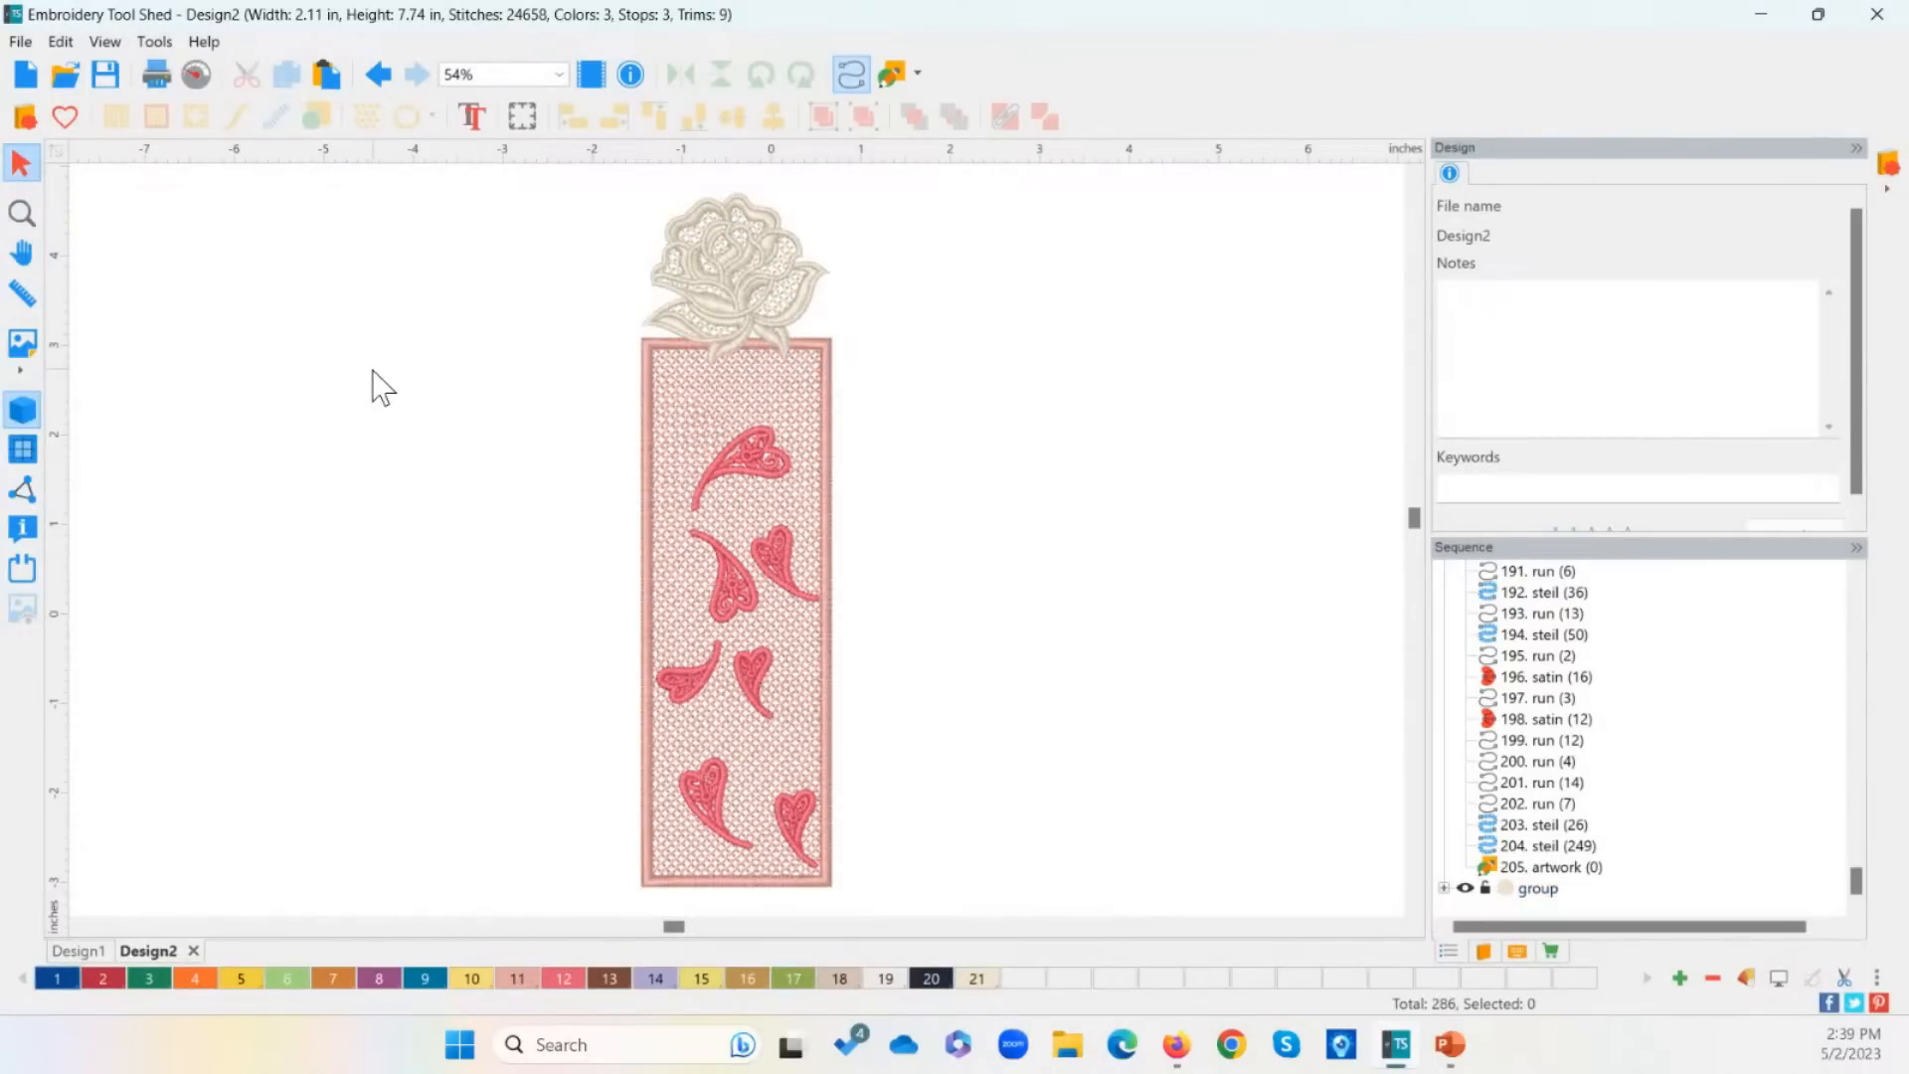
Step: Recolor the rose and all the paisleys with thread color 12, Rose Delight
key("ctrl+a")
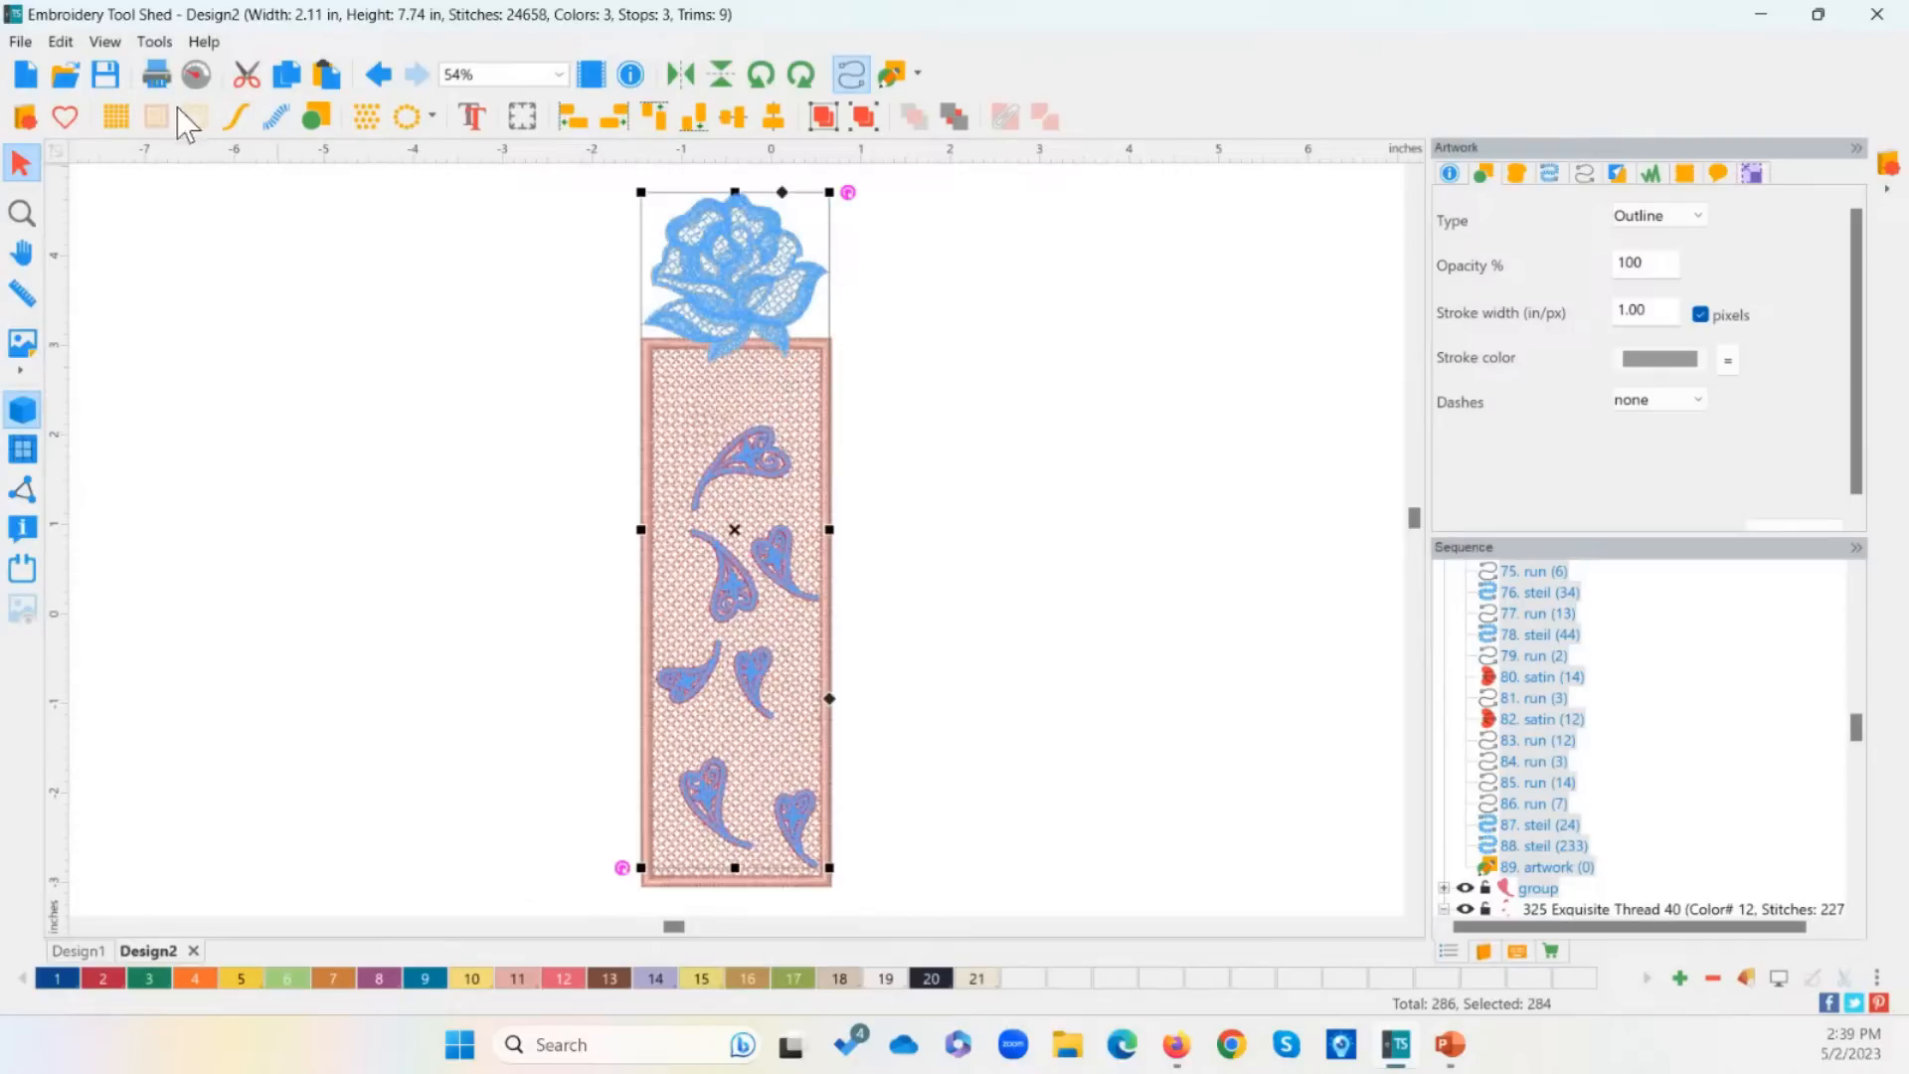
left_click(529, 229)
left_click_drag(548, 181, 995, 912)
left_click(567, 980)
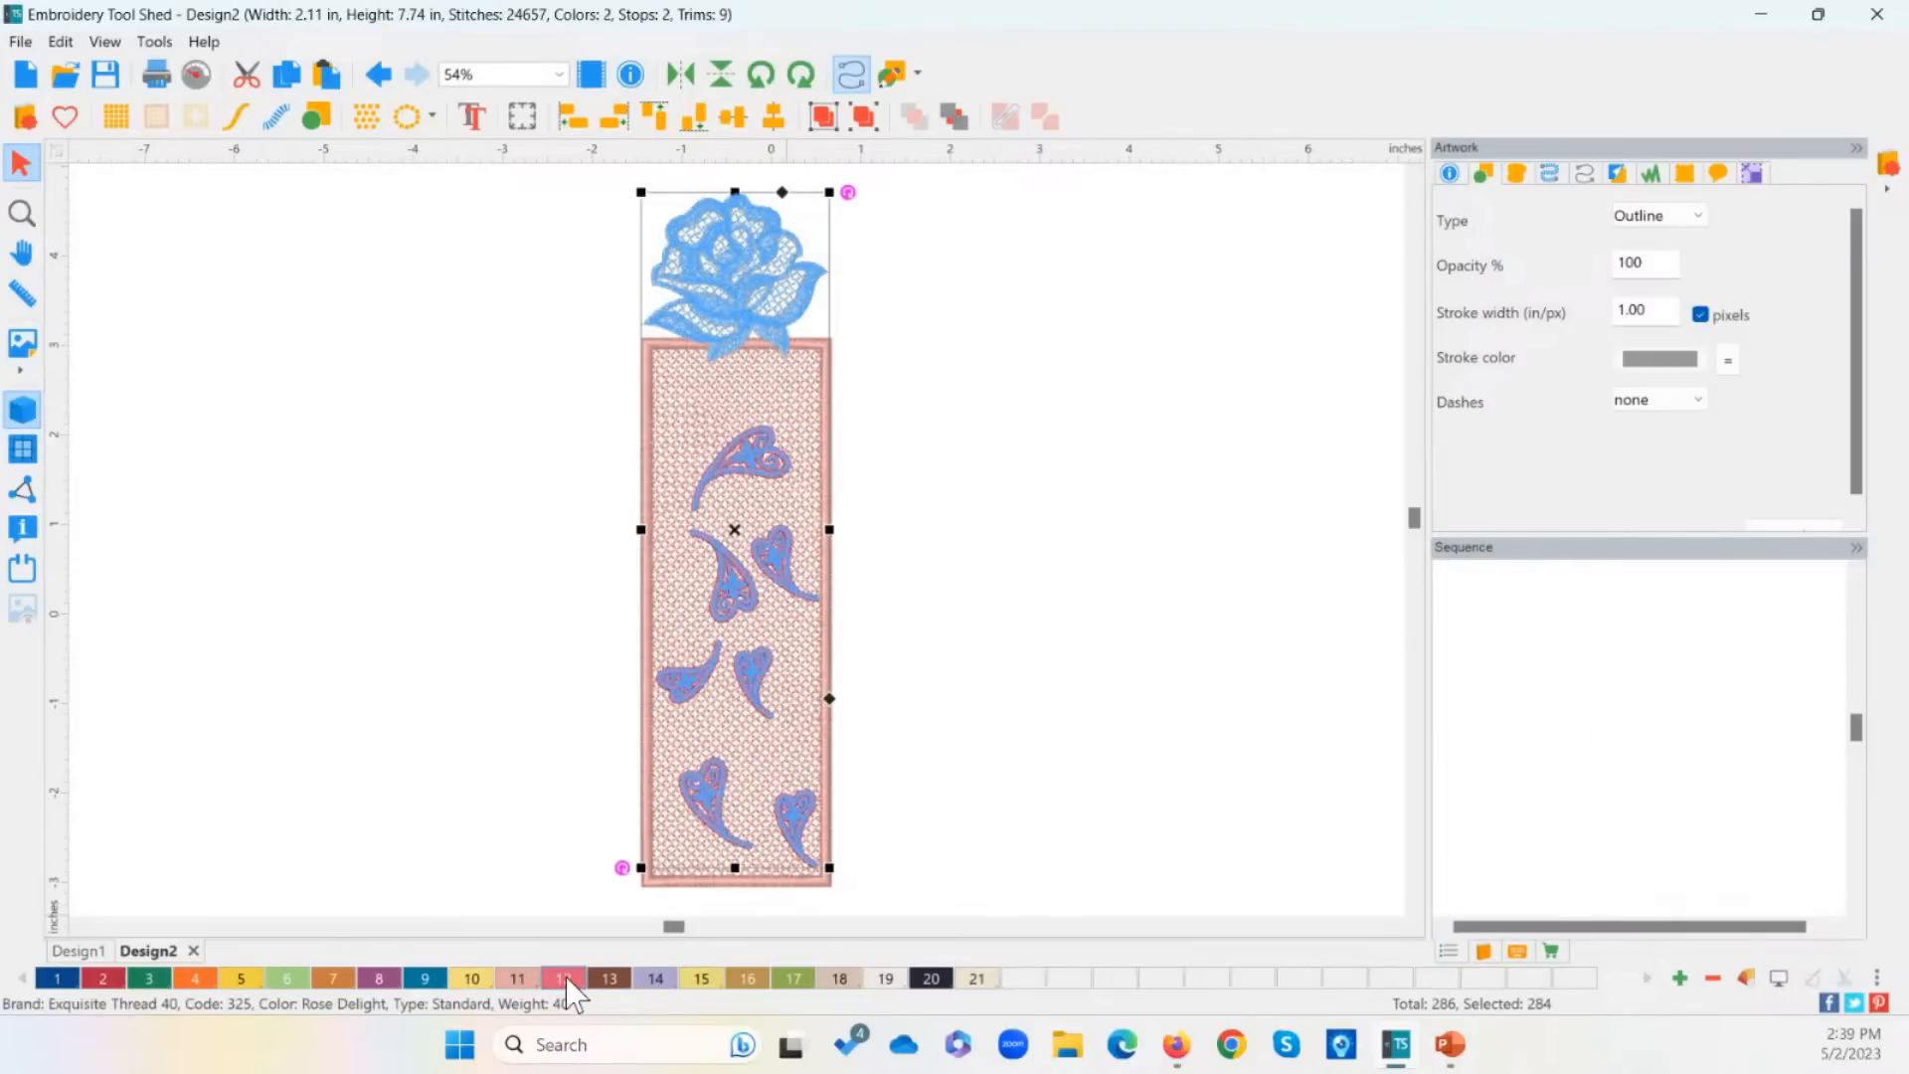
left_click(480, 678)
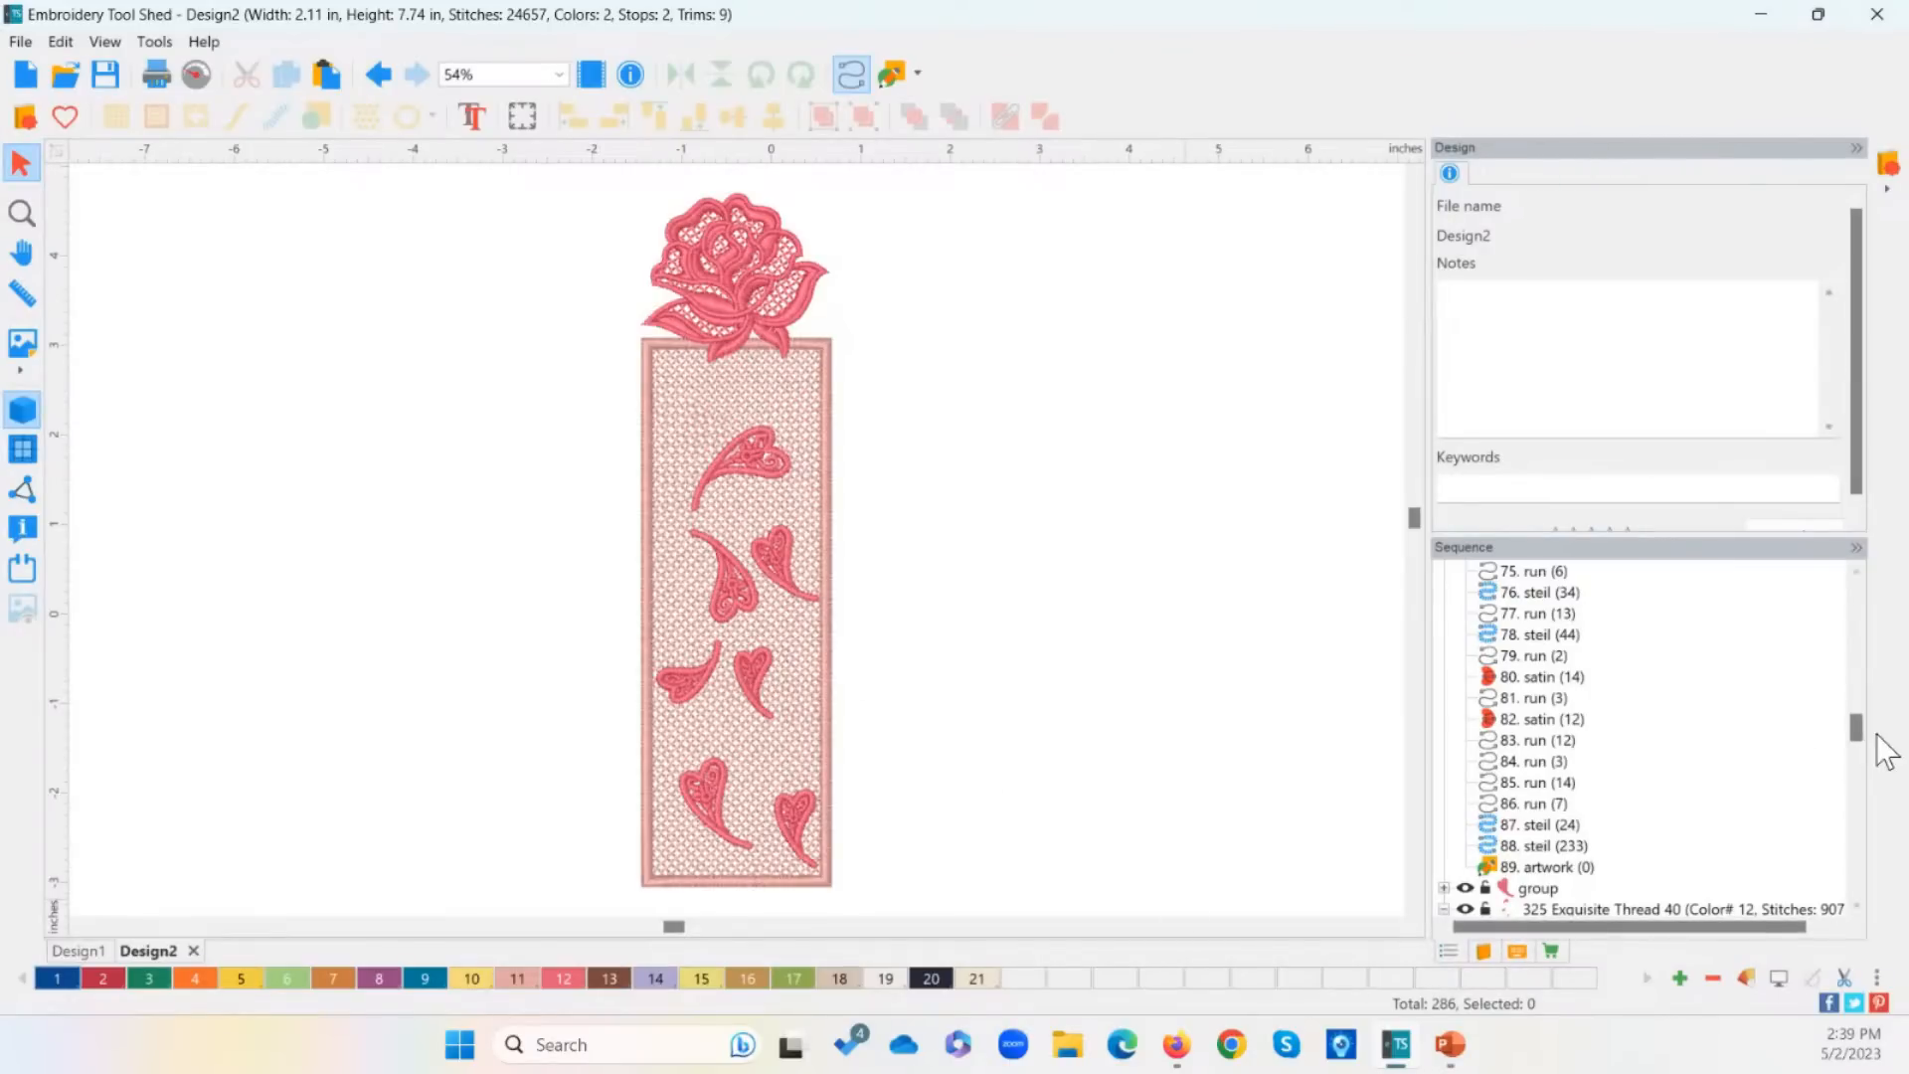
Step: Try thread color 12 on the lace panel and its border, and undo the recoloring
left_click_drag(1856, 727, 1867, 584)
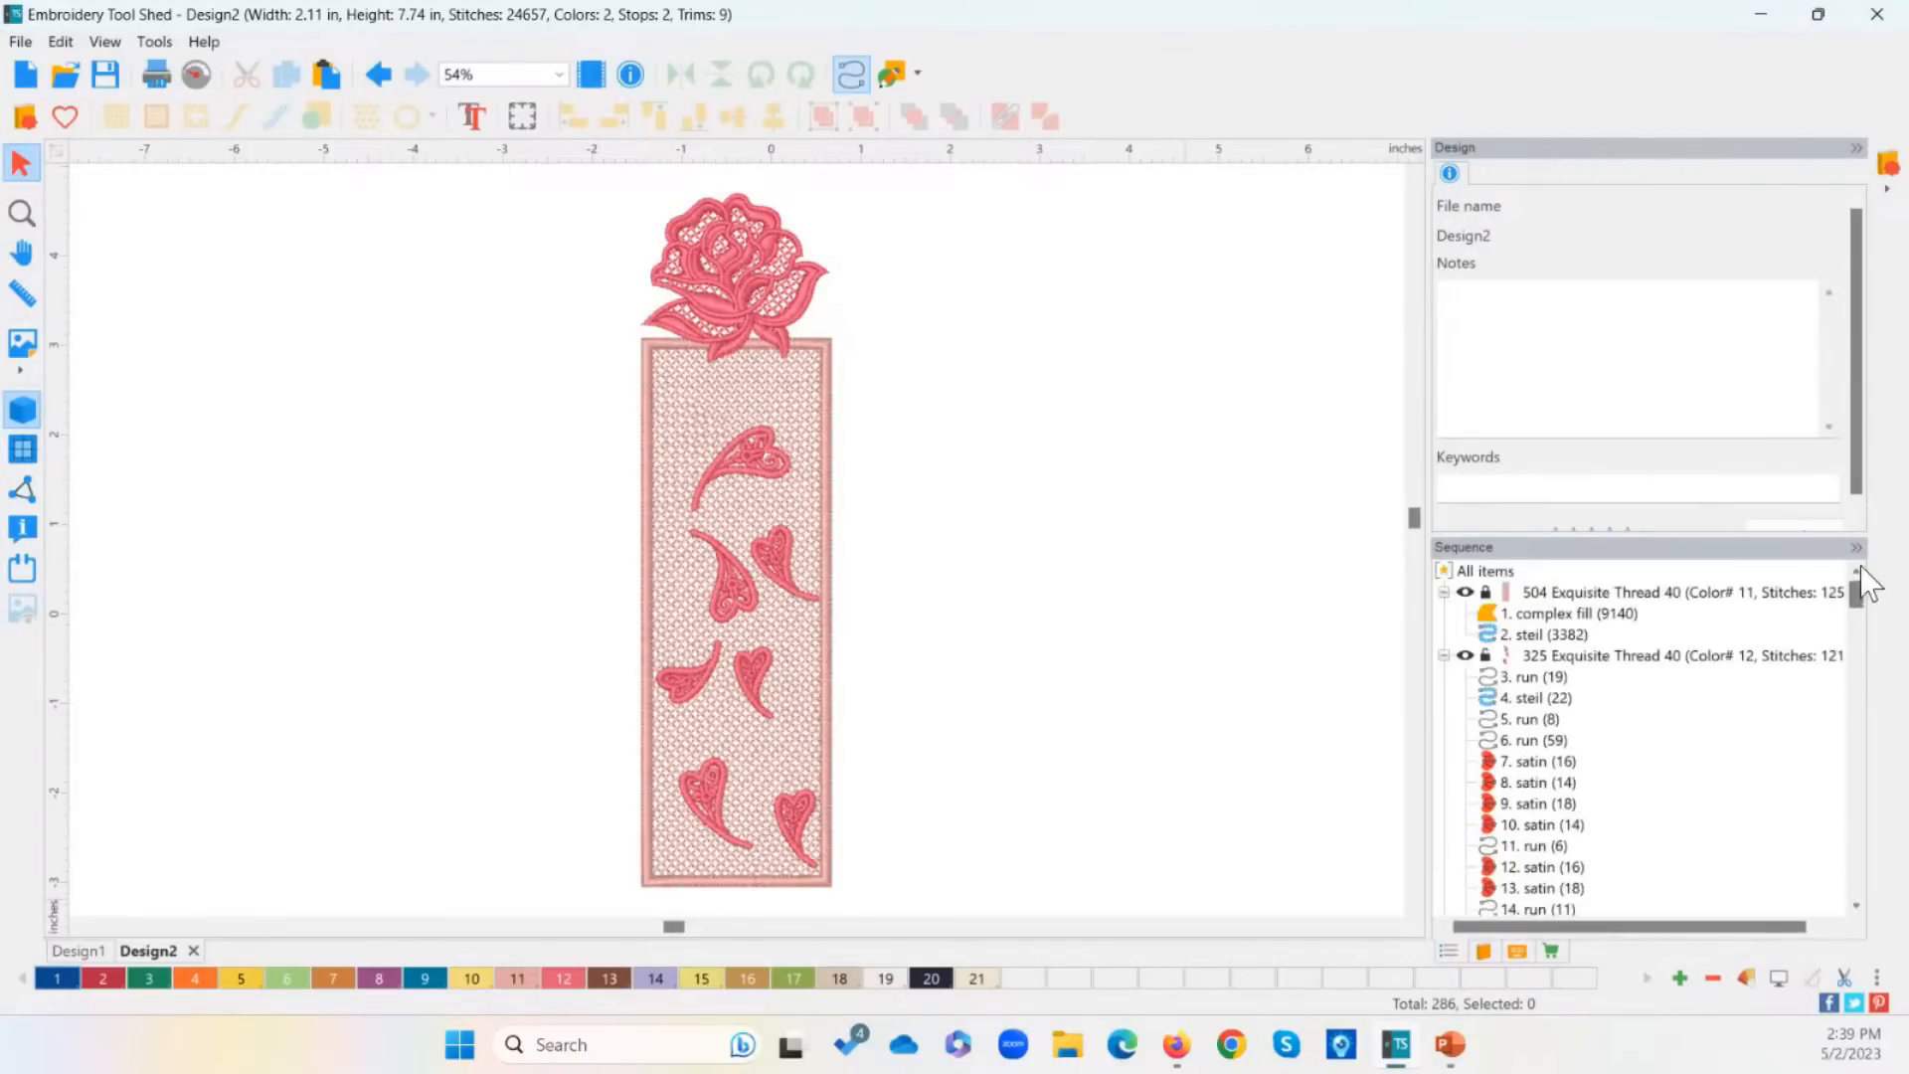
left_click(1488, 596)
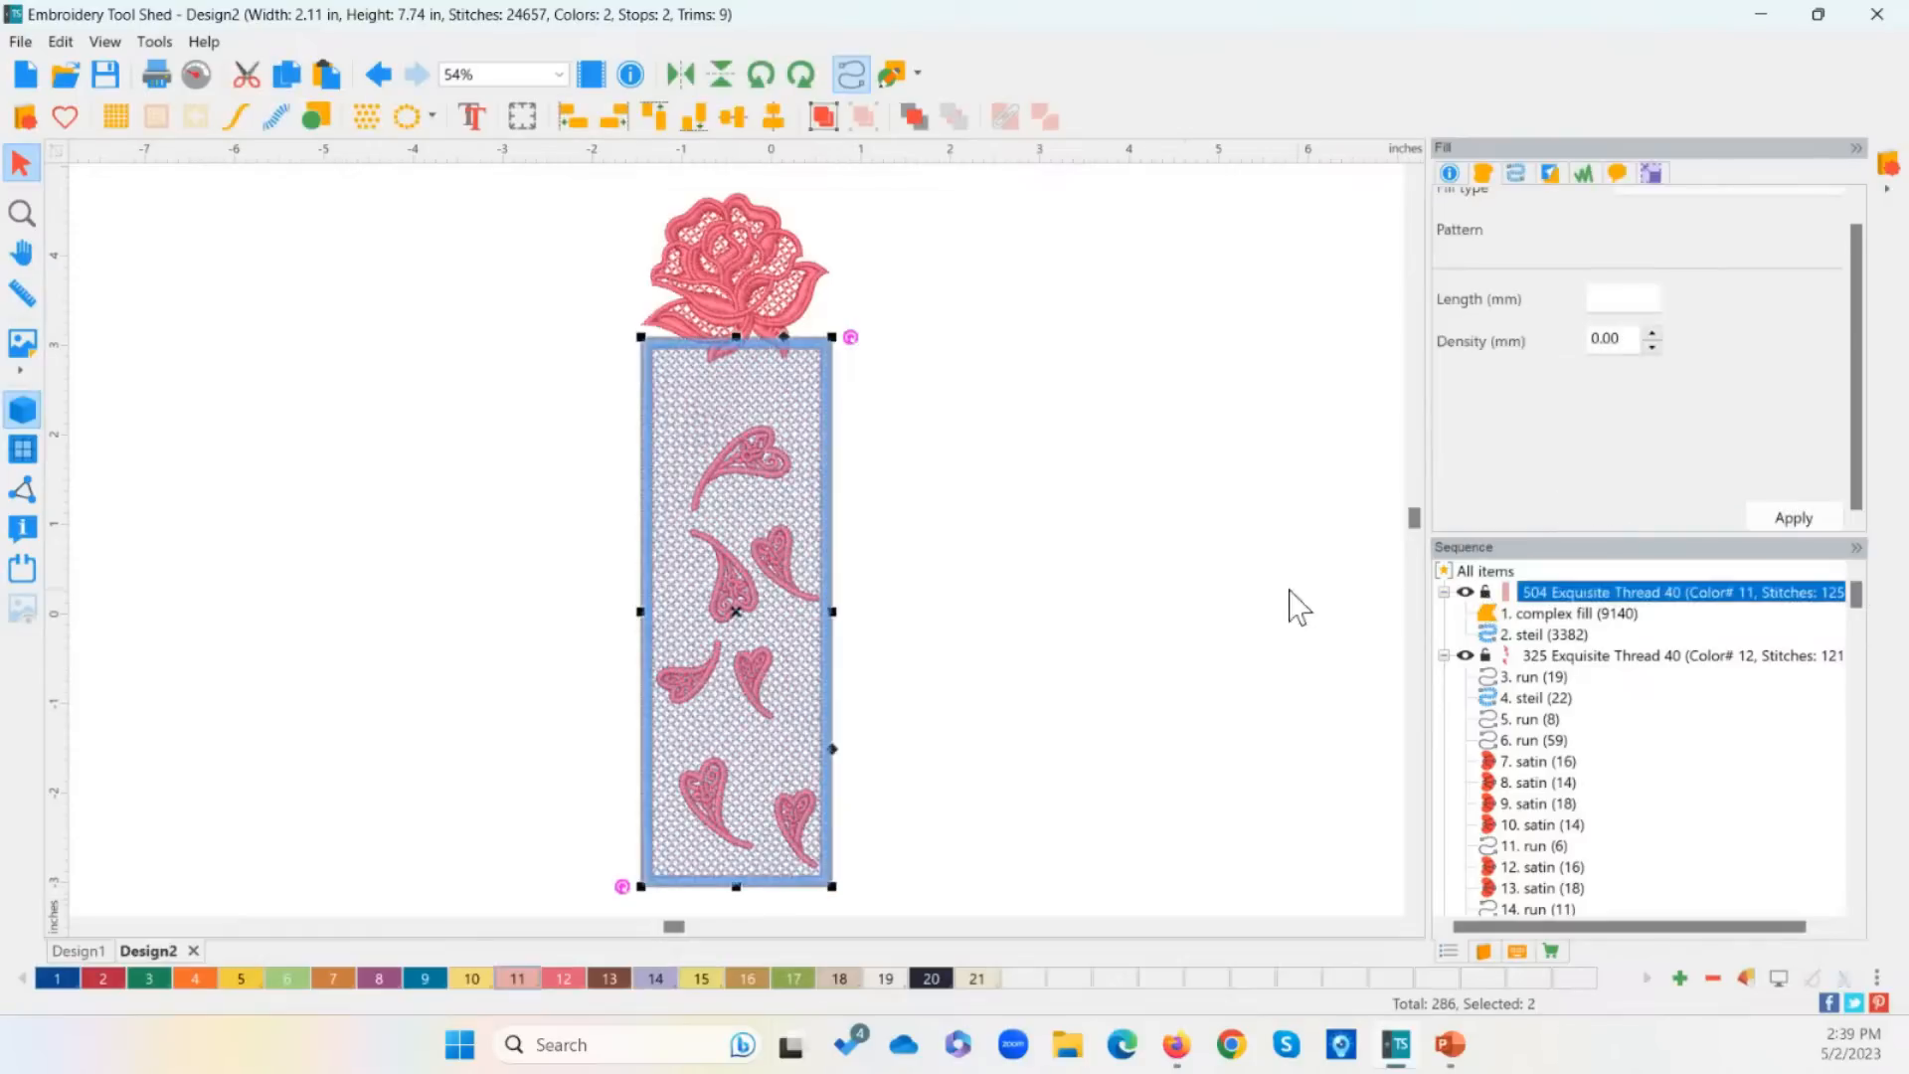
left_click(1003, 602)
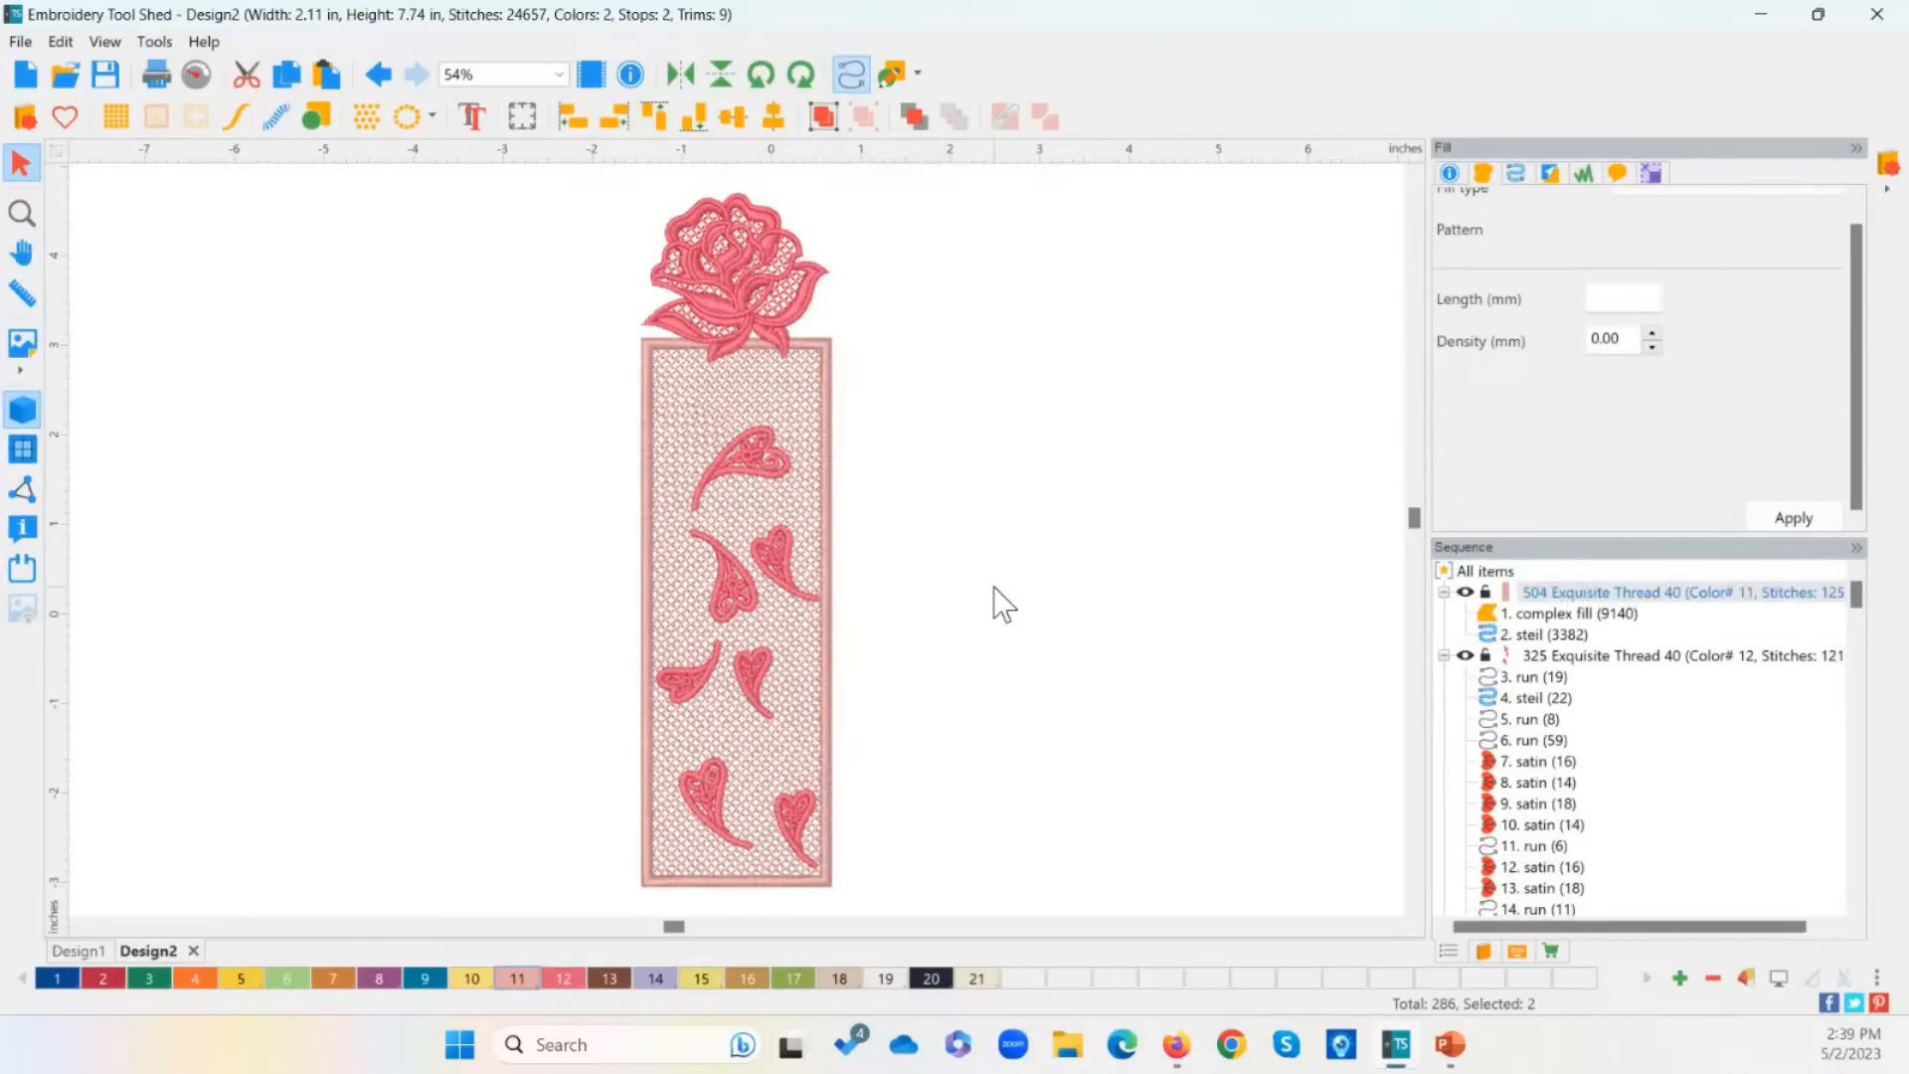
left_click(1555, 596)
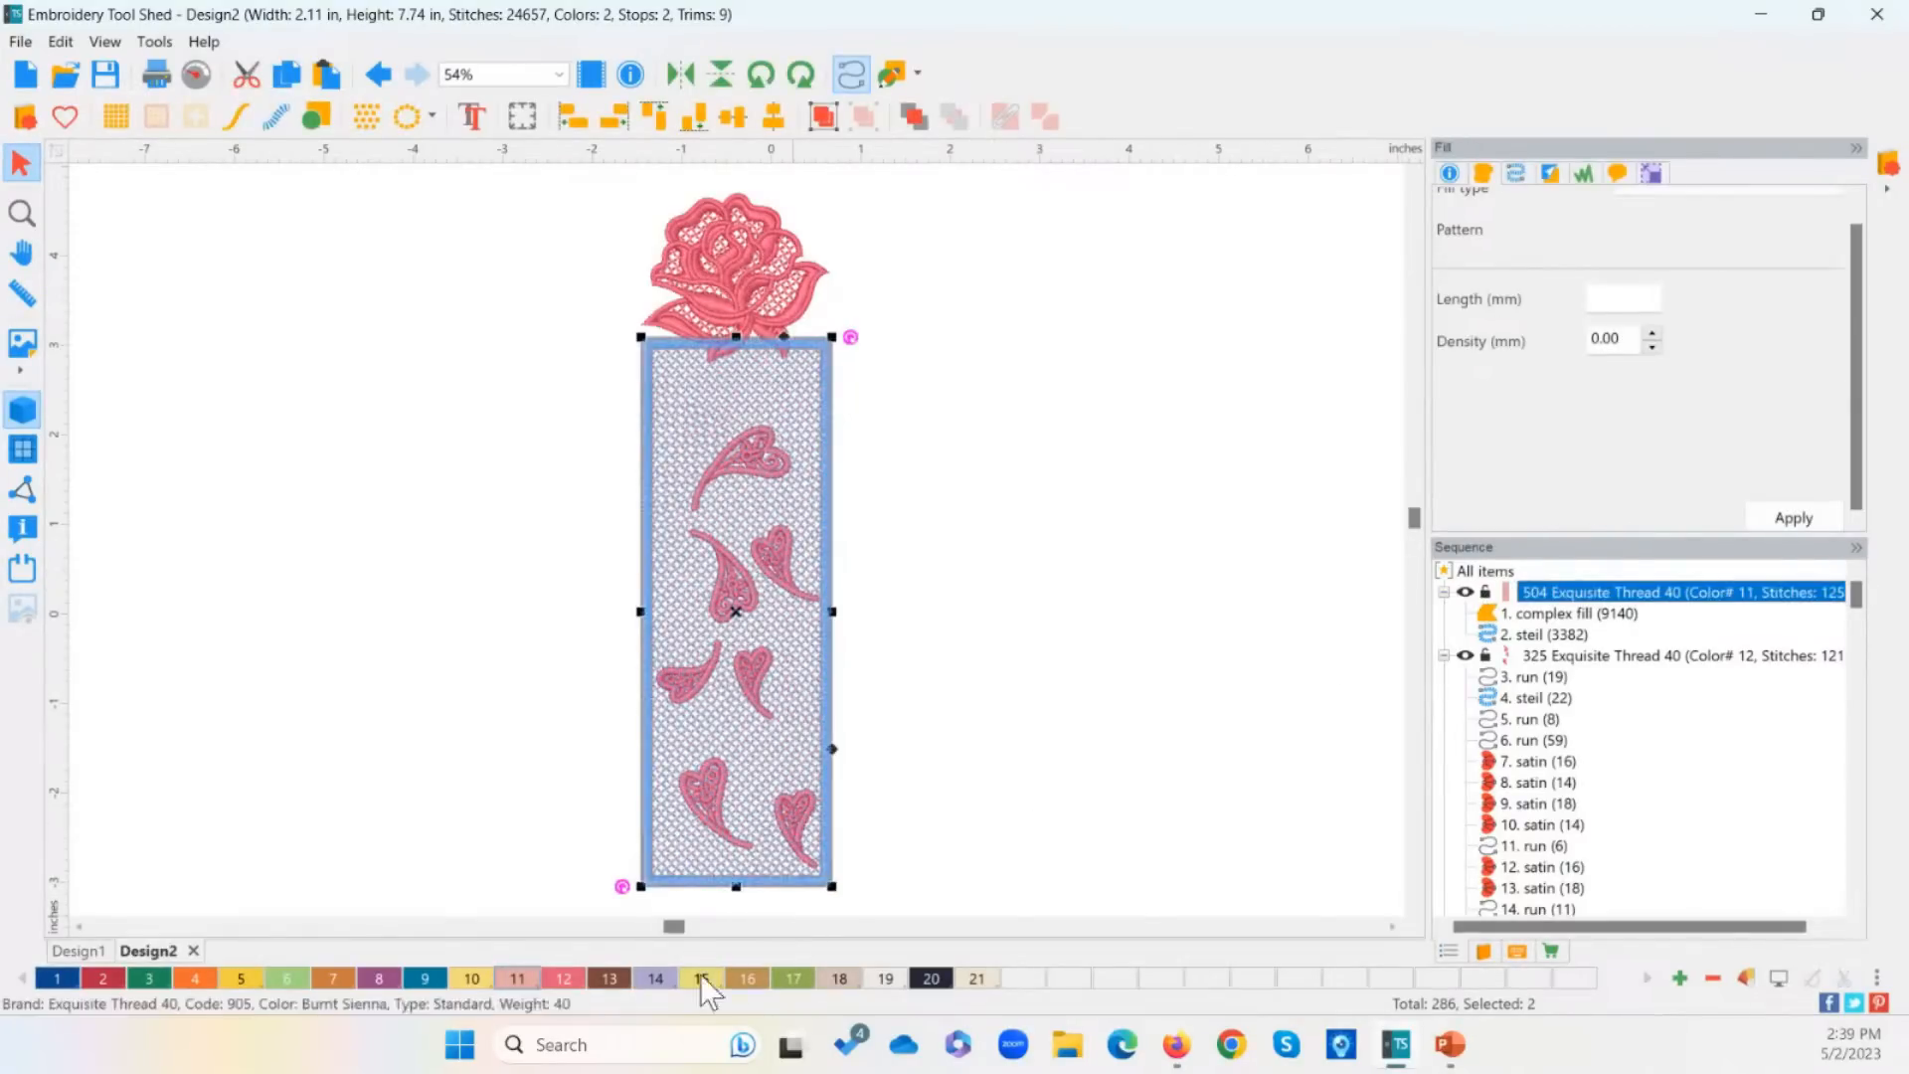
left_click(563, 978)
left_click(1146, 499)
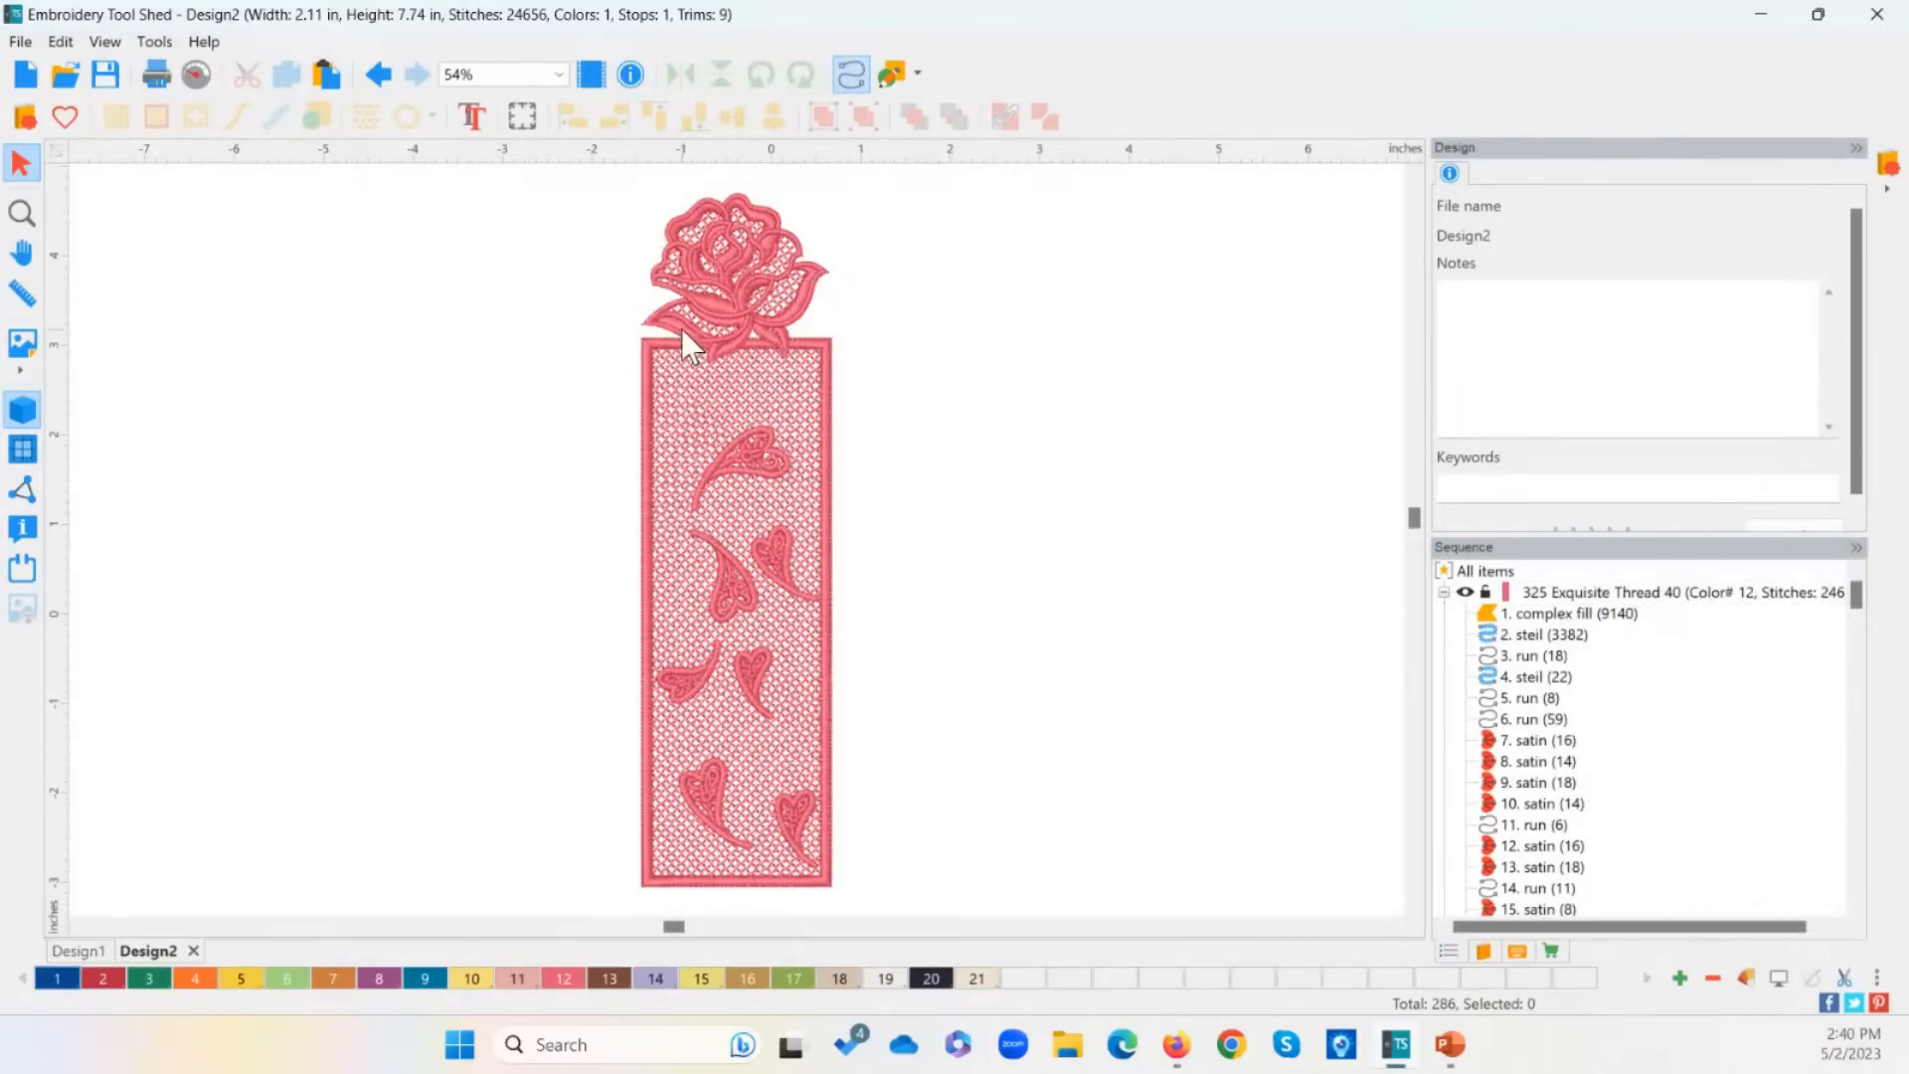
left_click(734, 296)
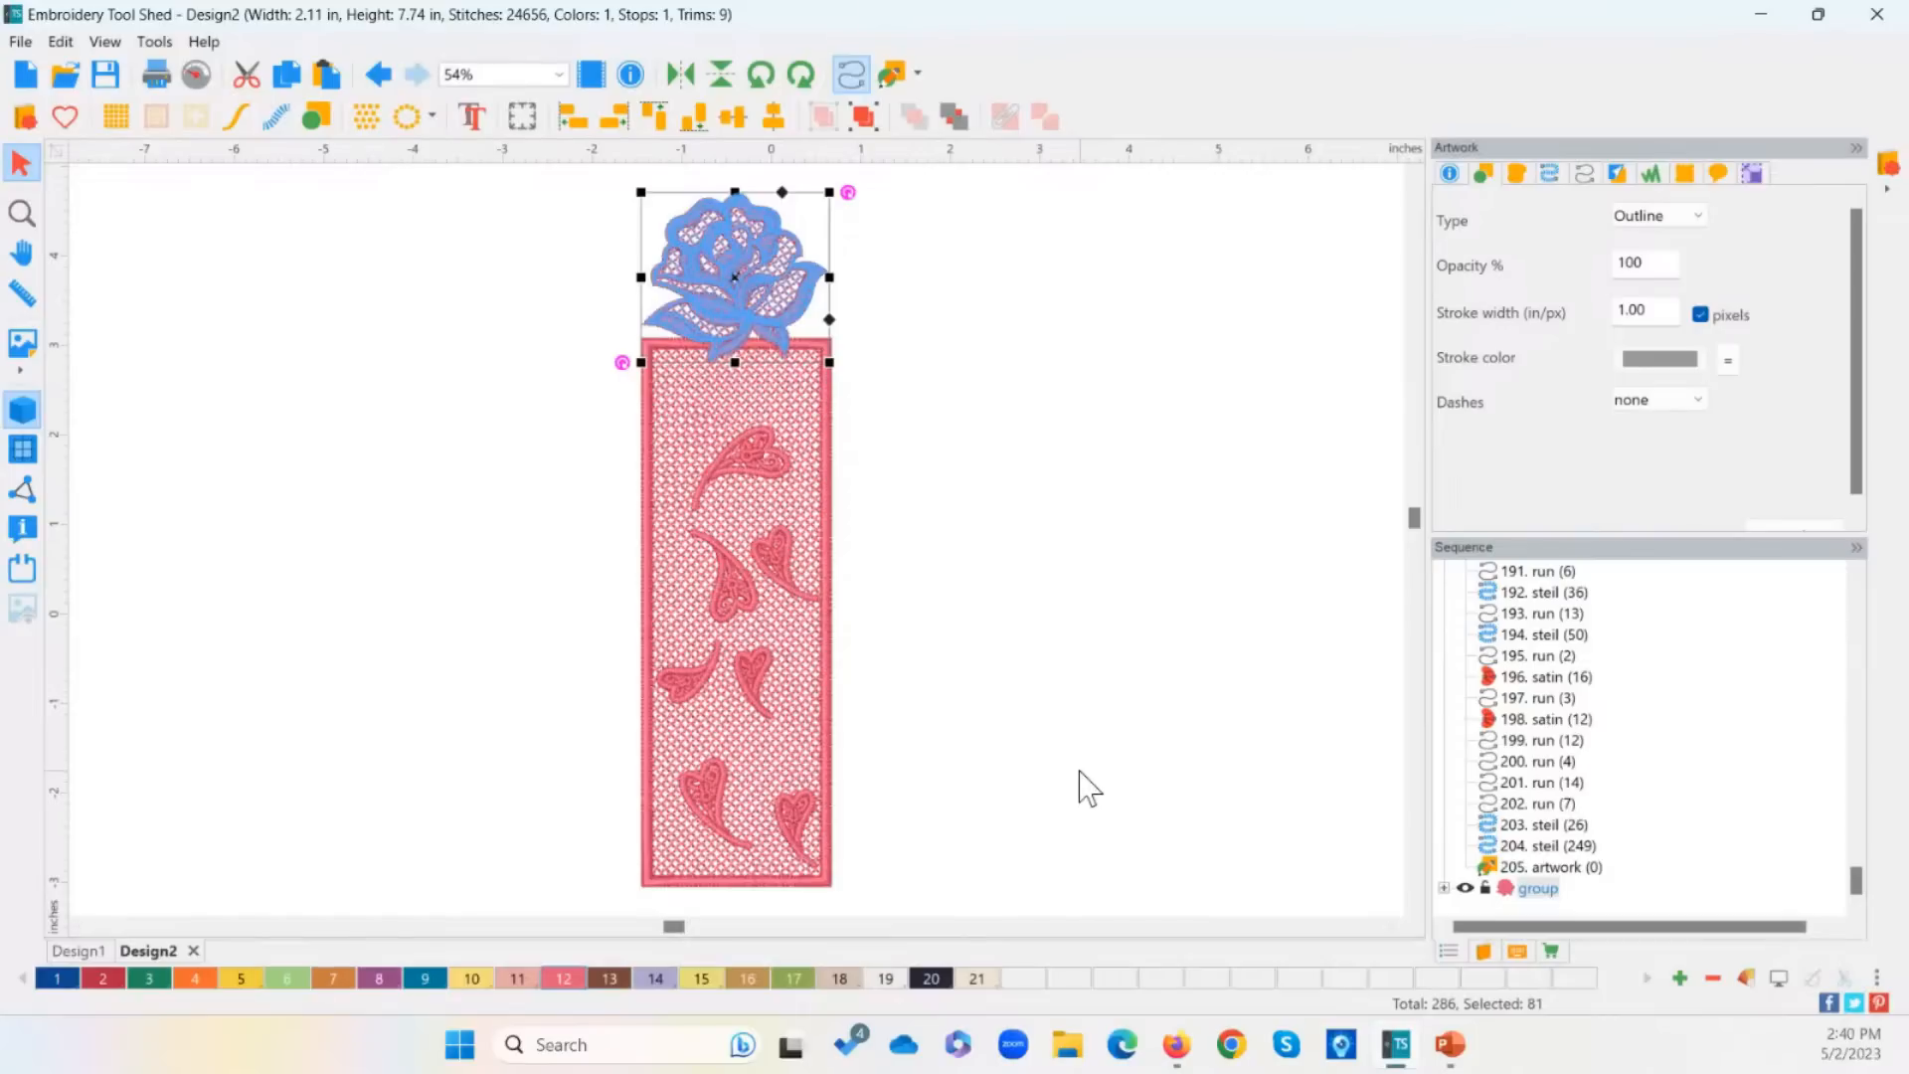
key("ctrl+z")
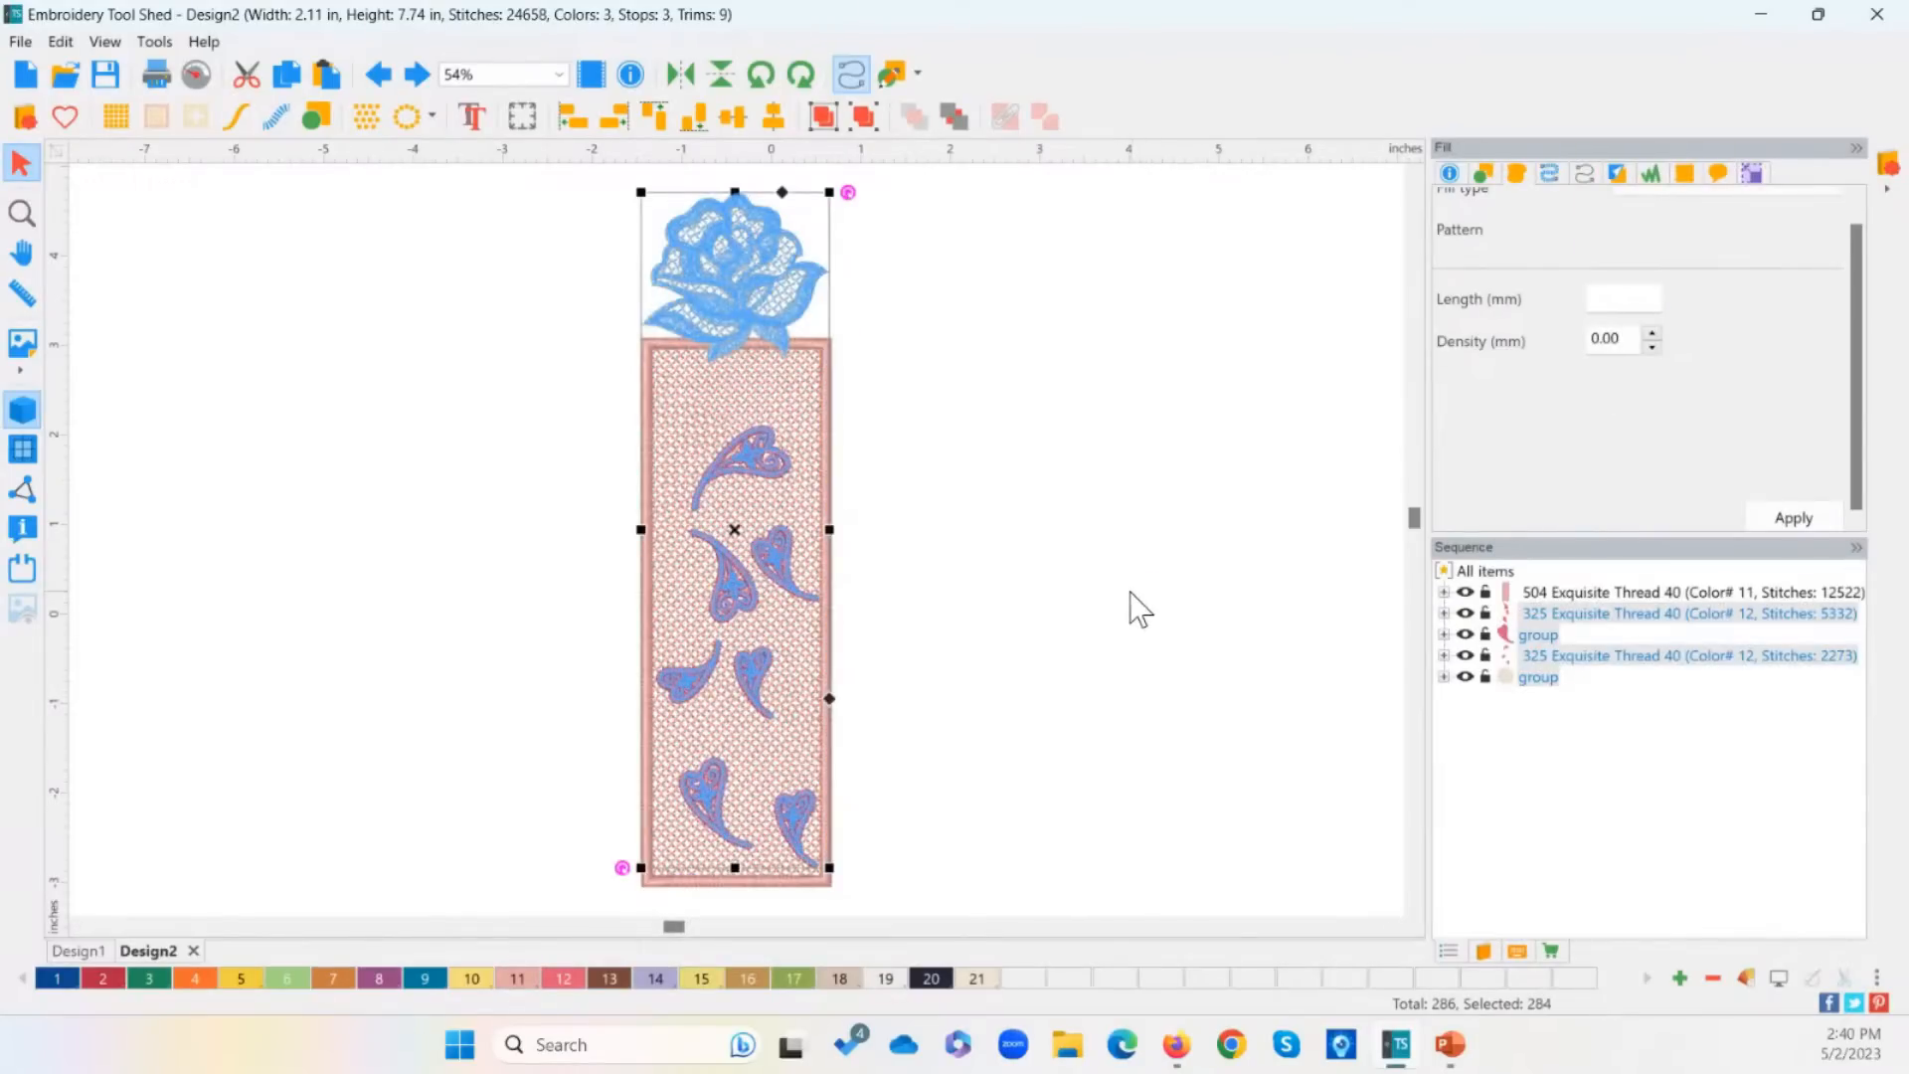
Step: Recolor only the rose with thread color 2, Cranberry
left_click(1141, 609)
left_click(718, 272)
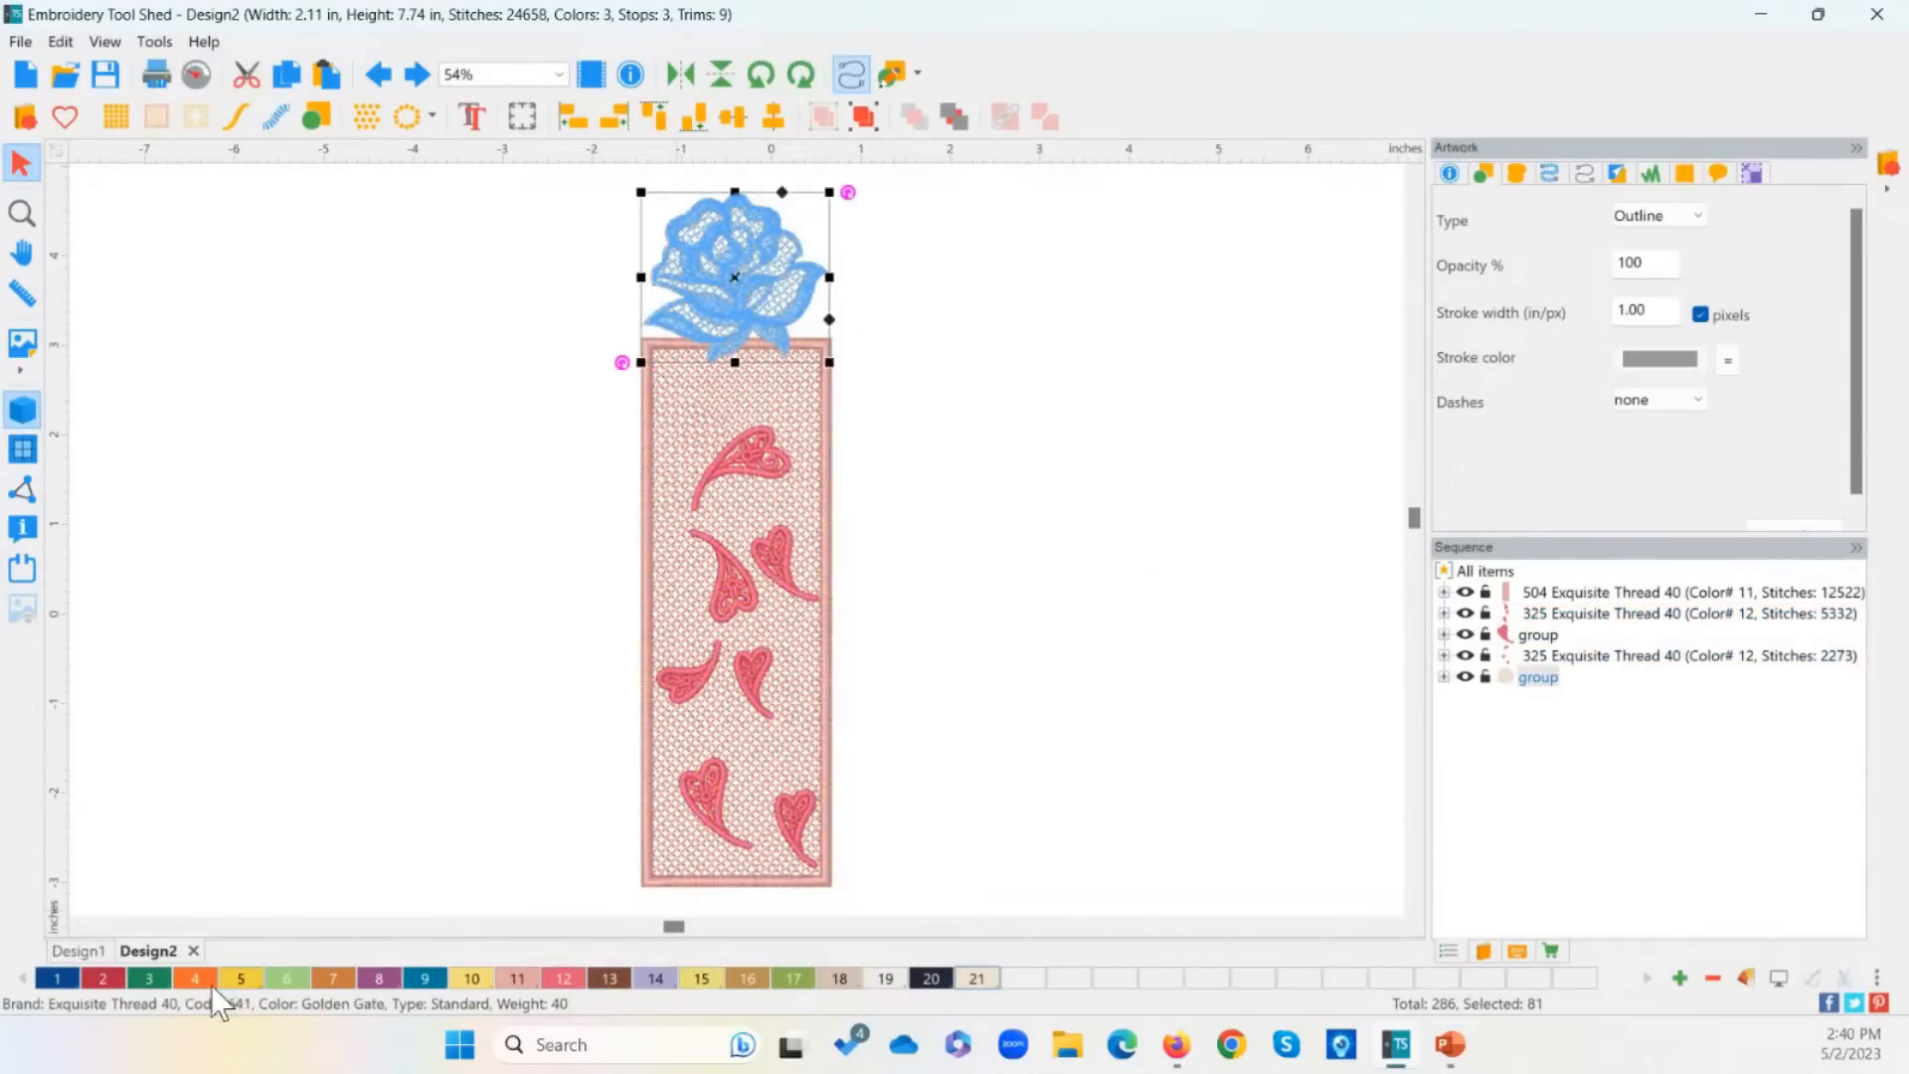
left_click(162, 604)
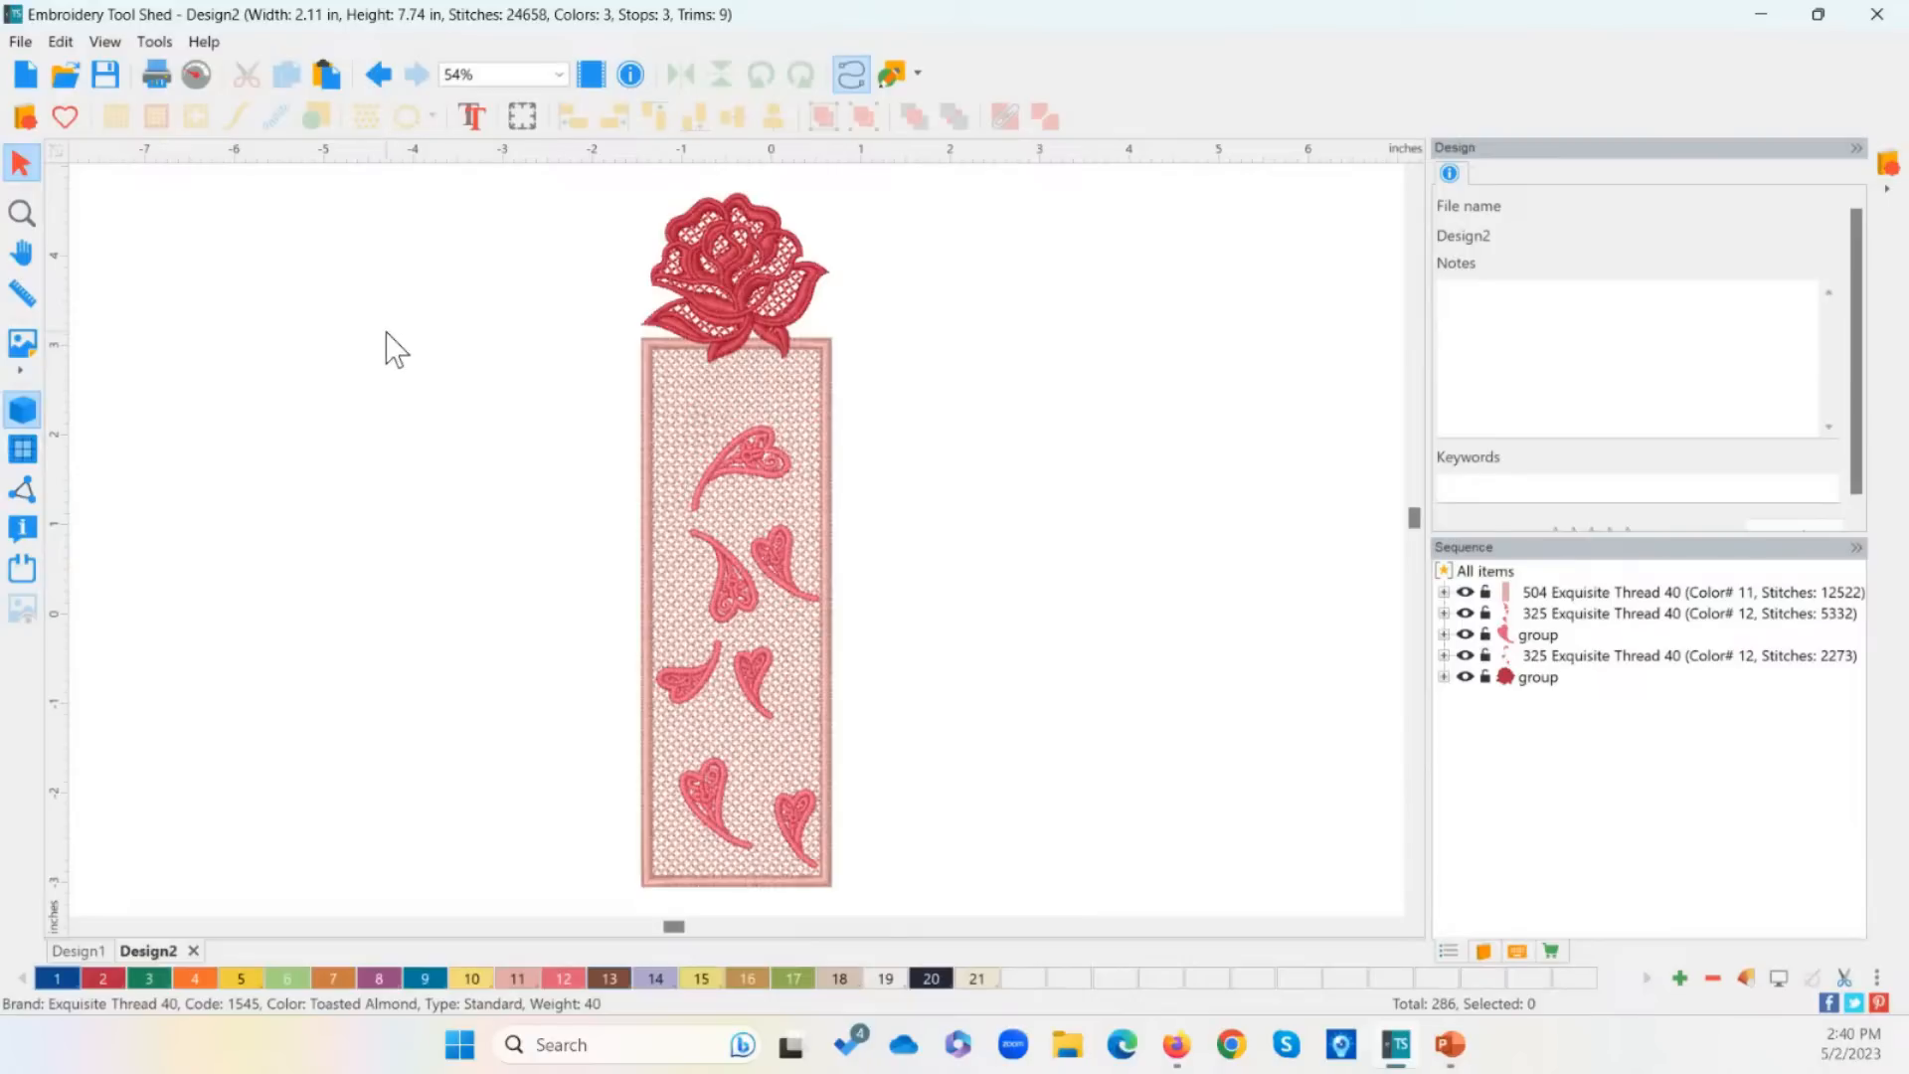
Step: Simulate the stitch-out of the whole panel design from the first to the last stitch
left_click(196, 73)
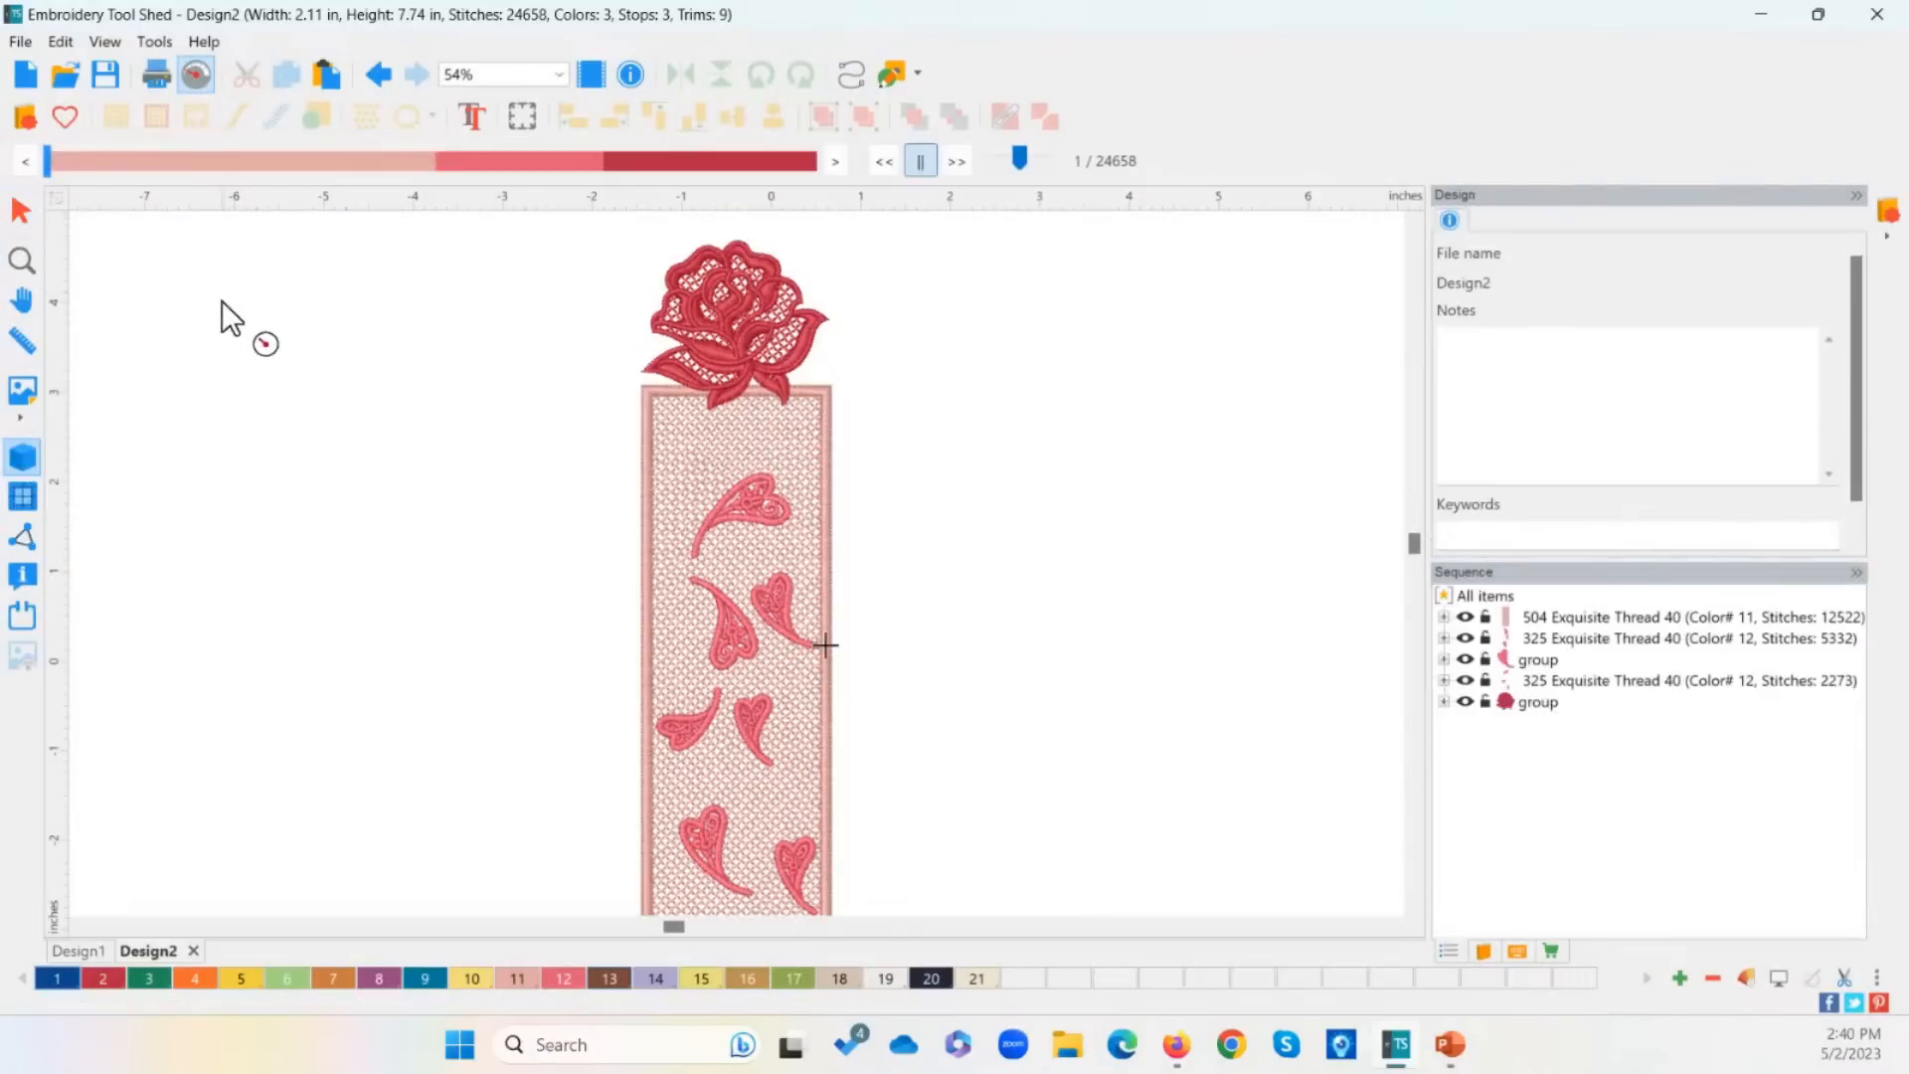
left_click_drag(51, 157, 904, 235)
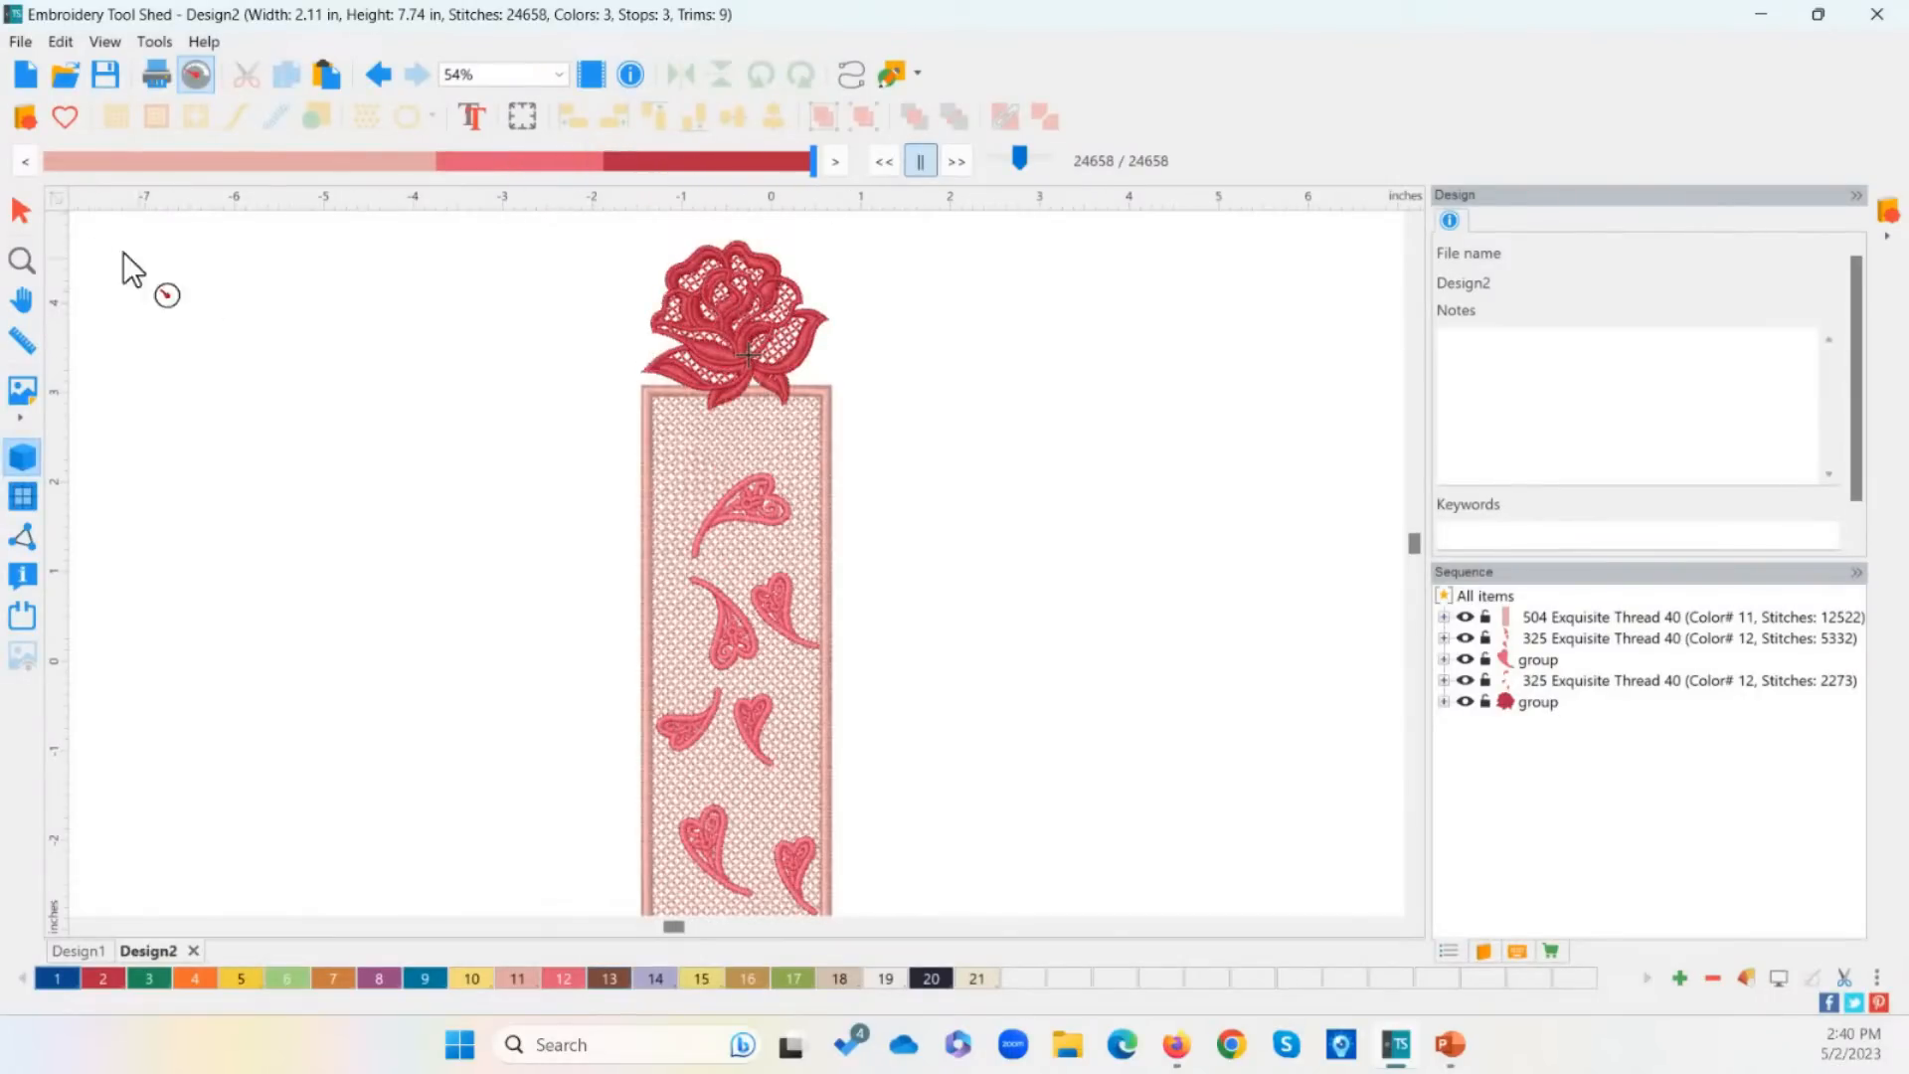
left_click(21, 208)
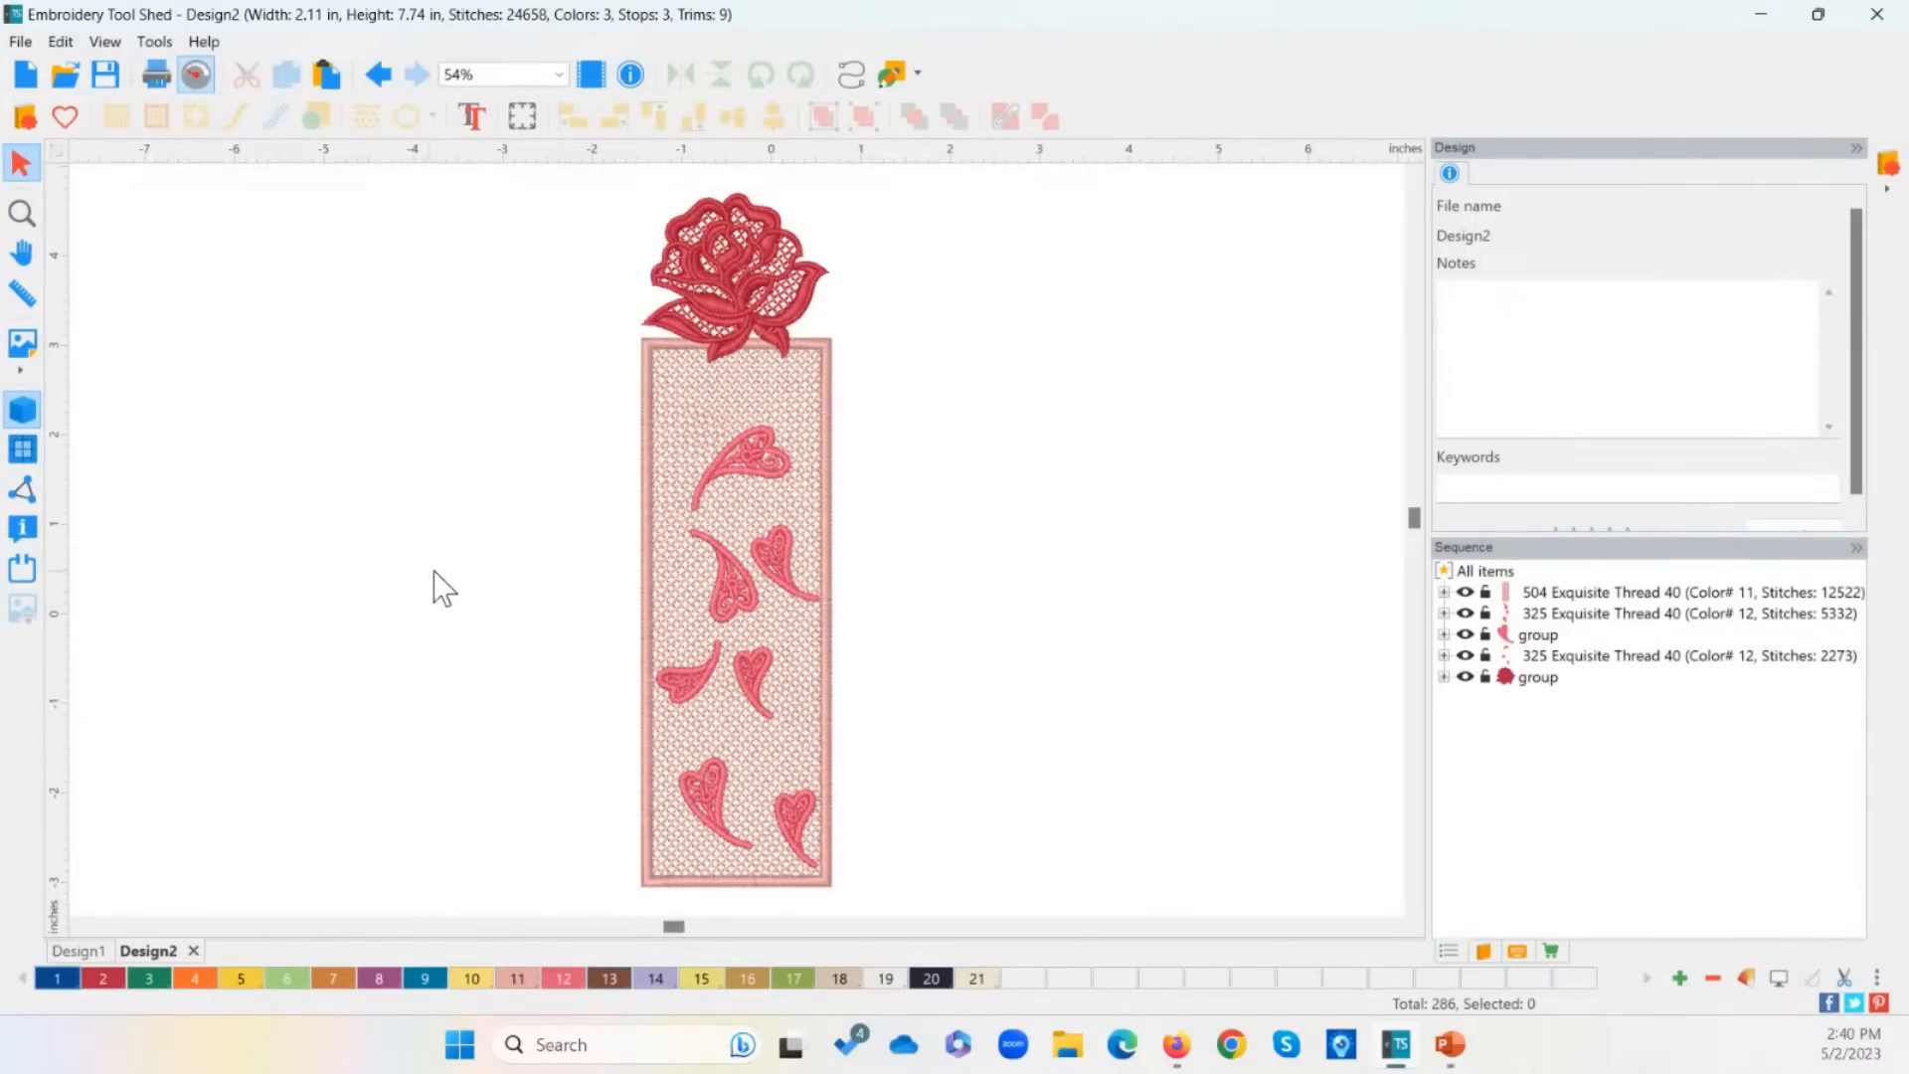
Step: Delete the lace panel with its border and all the paisleys, keeping only the rose
left_click_drag(582, 320, 987, 939)
left_click(1067, 711)
left_click(1560, 594)
key("Delete")
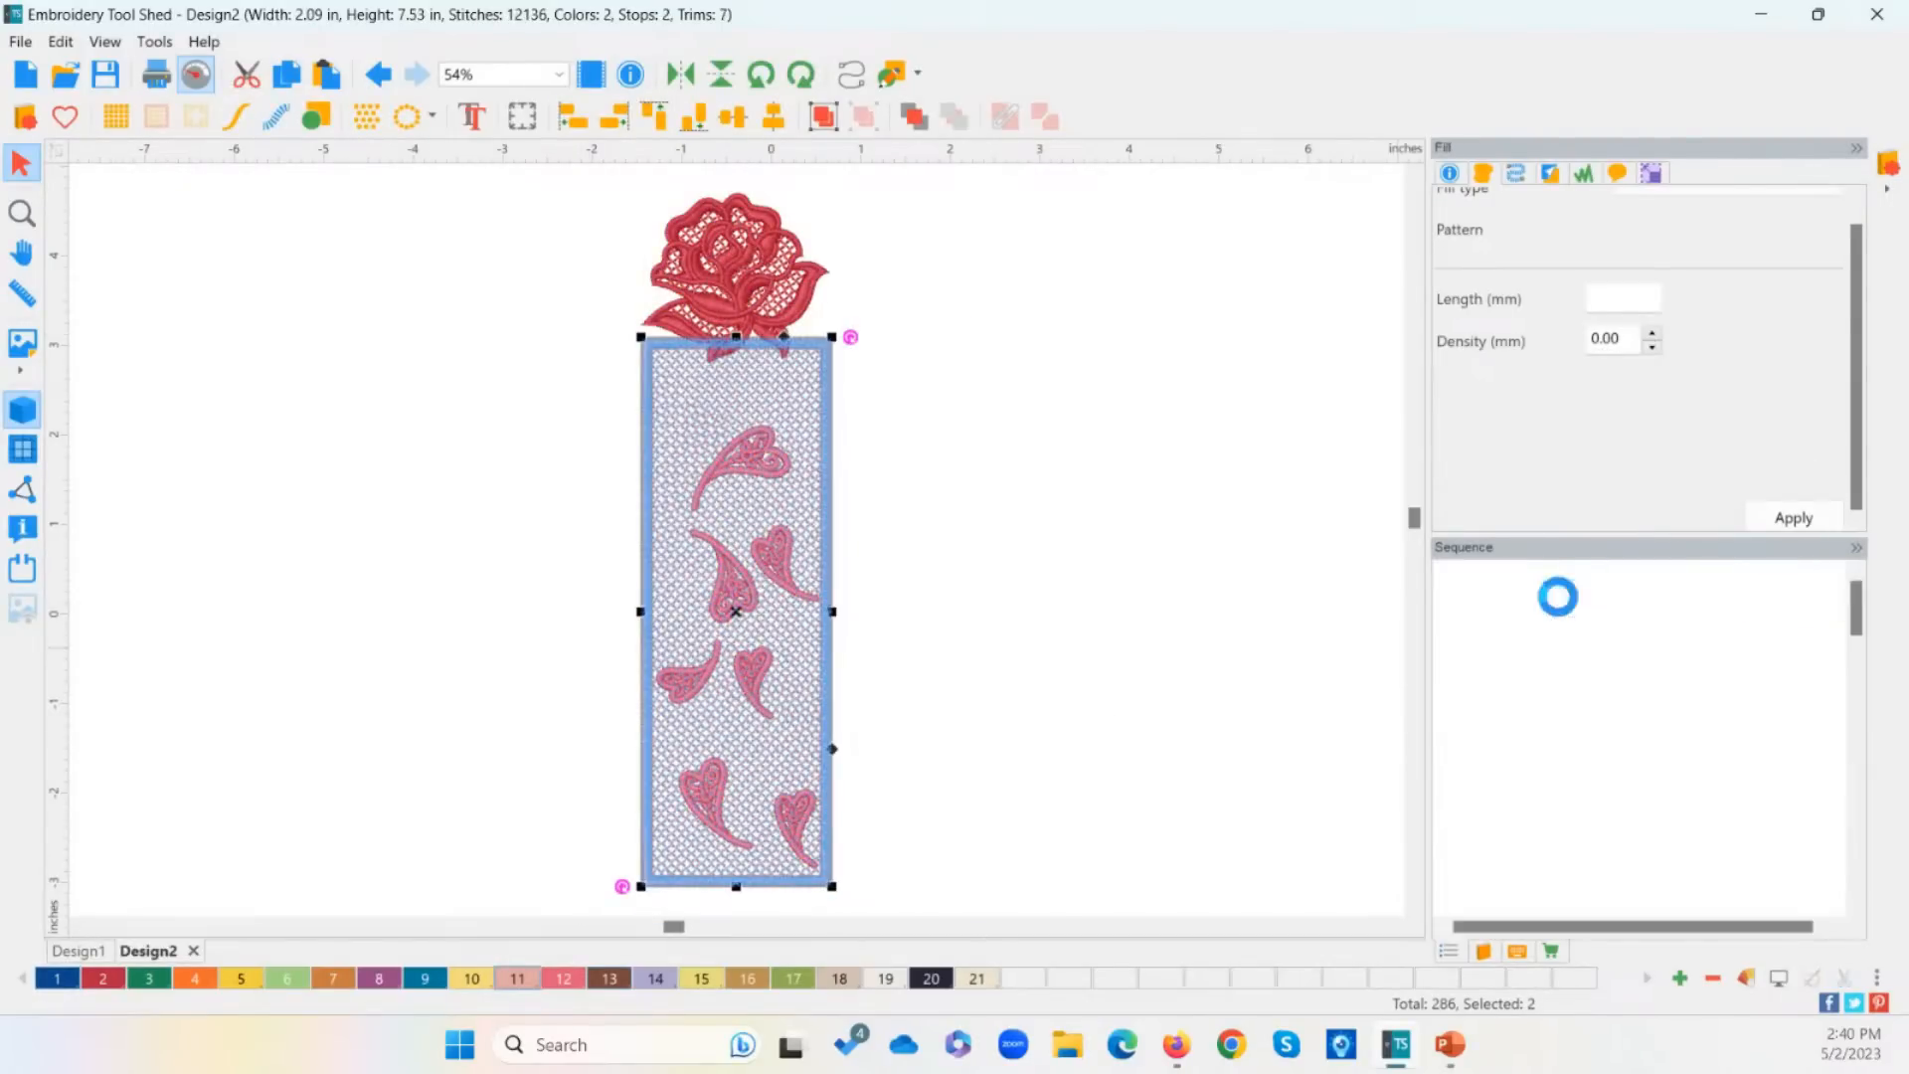
left_click(1551, 597)
key("Delete")
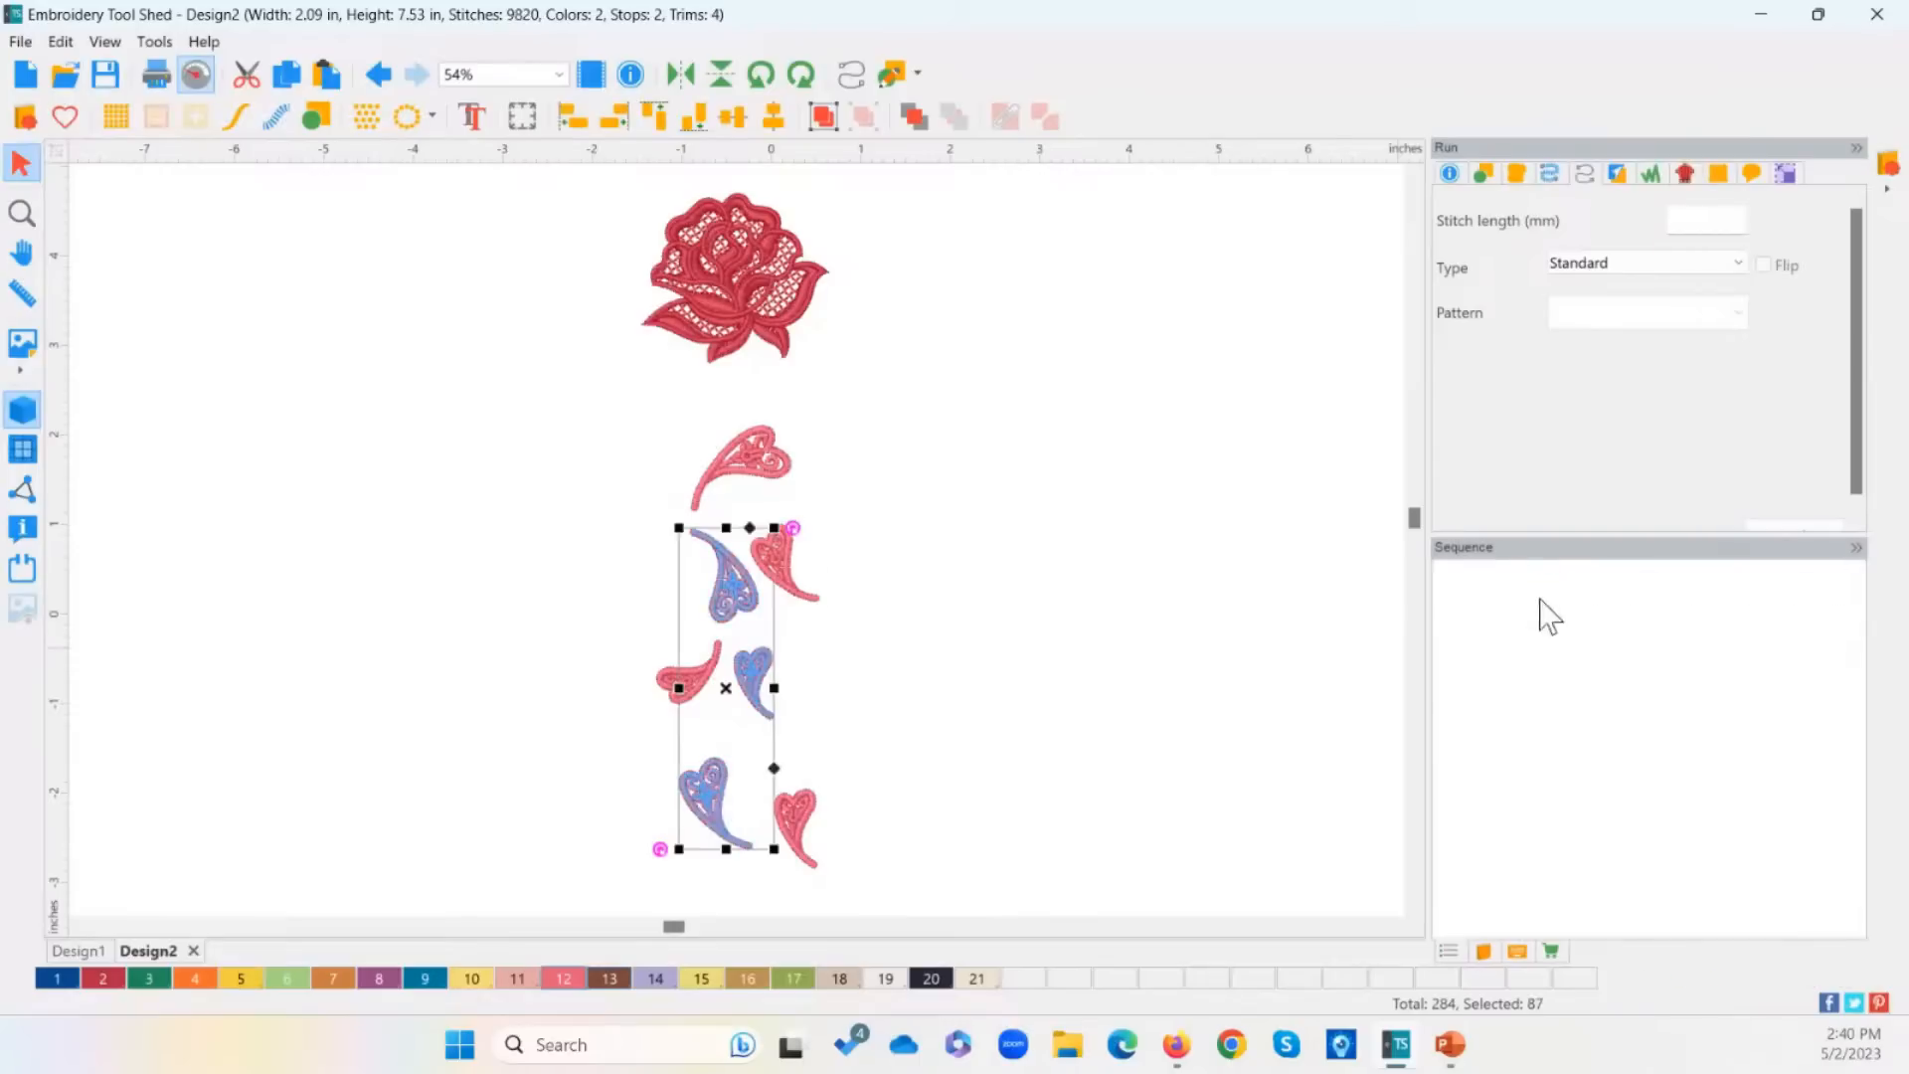
left_click_drag(552, 382, 1023, 920)
key("Delete")
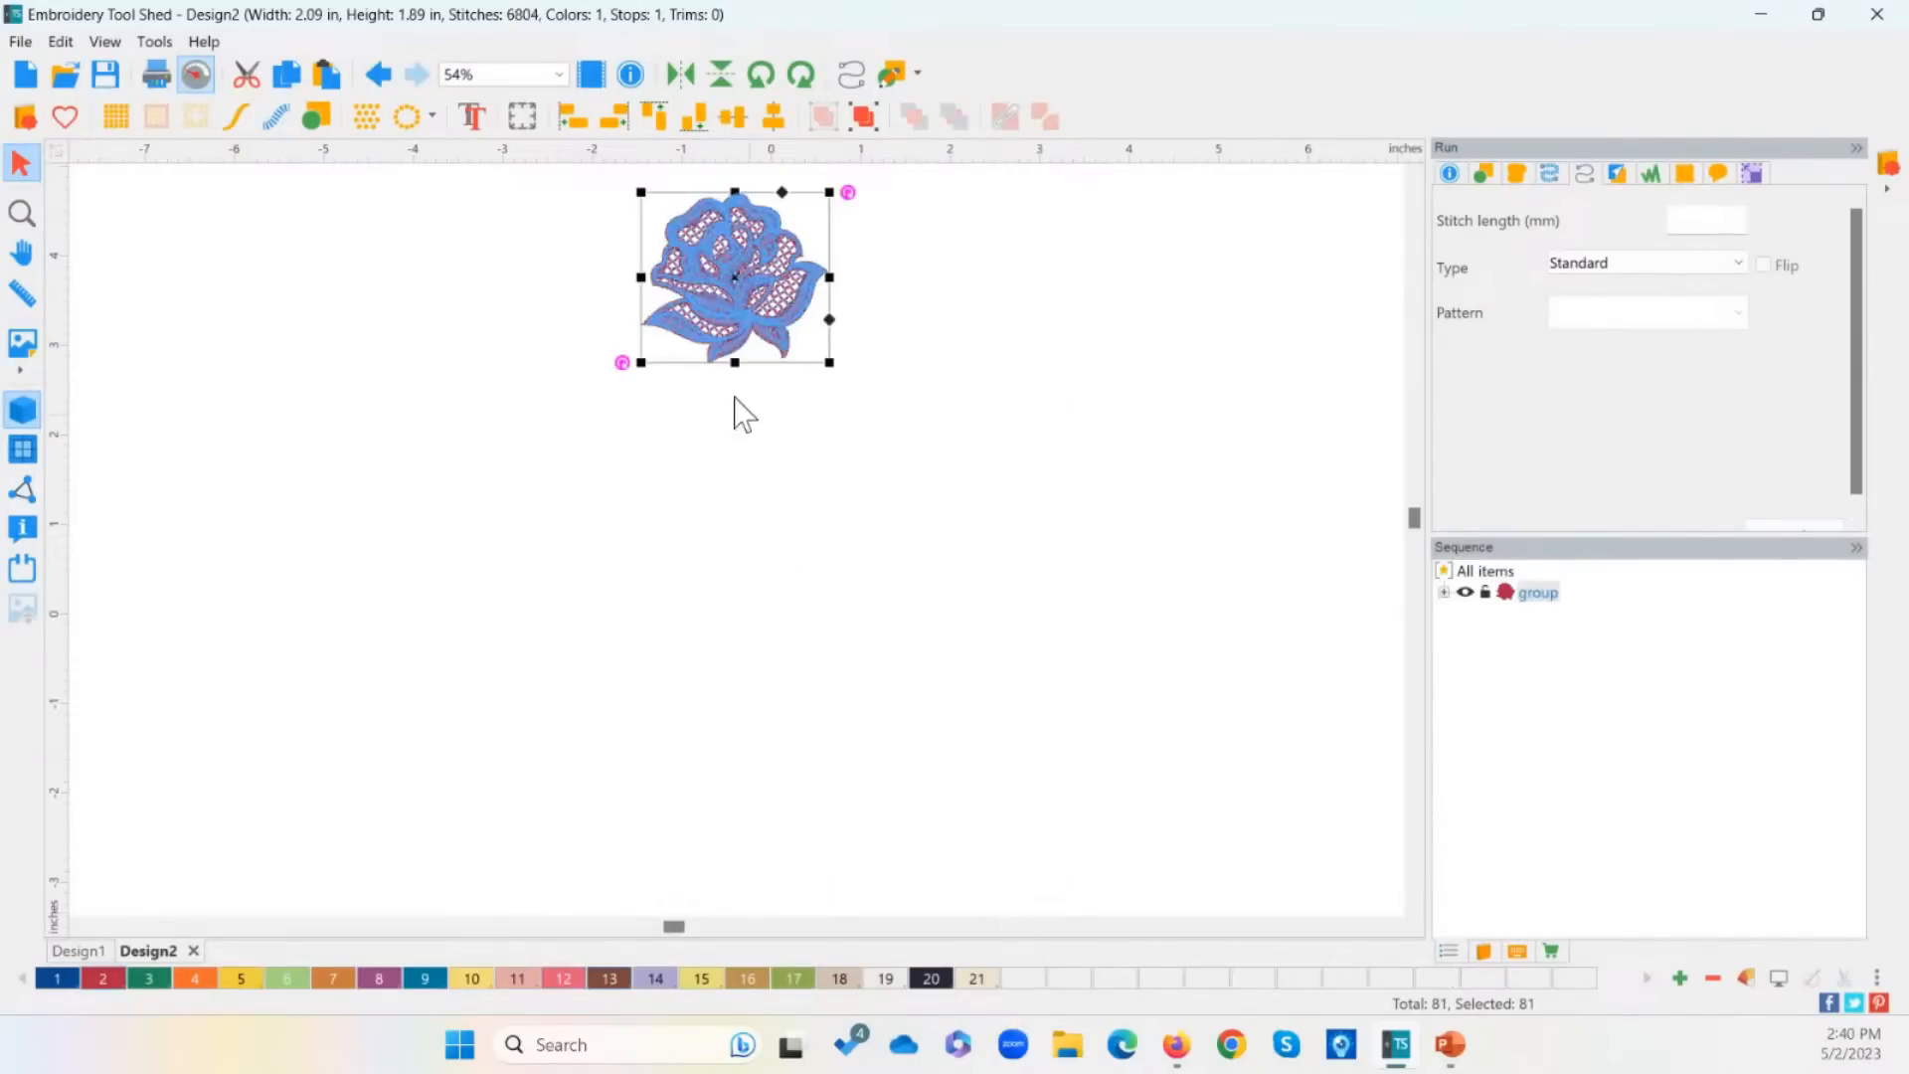
Step: Insert the narrow lace strip Potpourri_012_B from the Potpourri collection
left_click(25, 119)
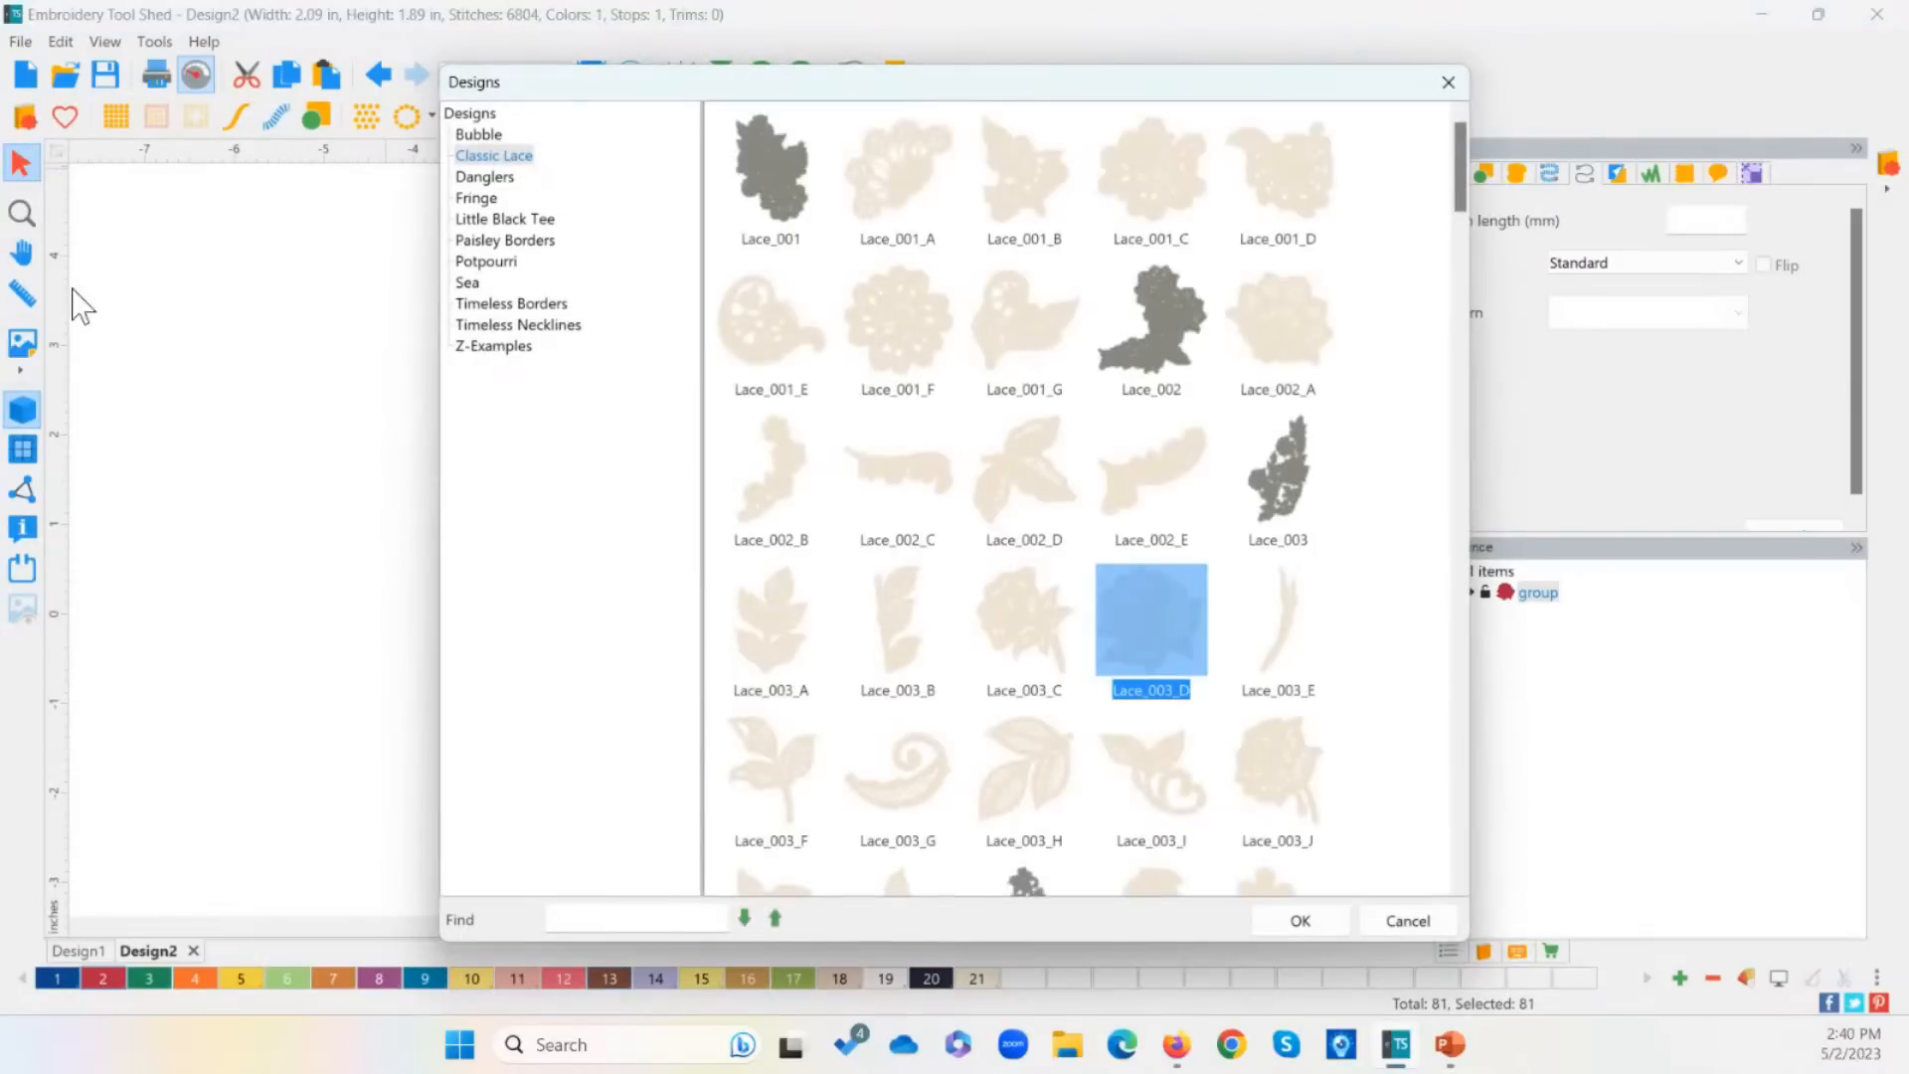
left_click(503, 304)
left_click(511, 325)
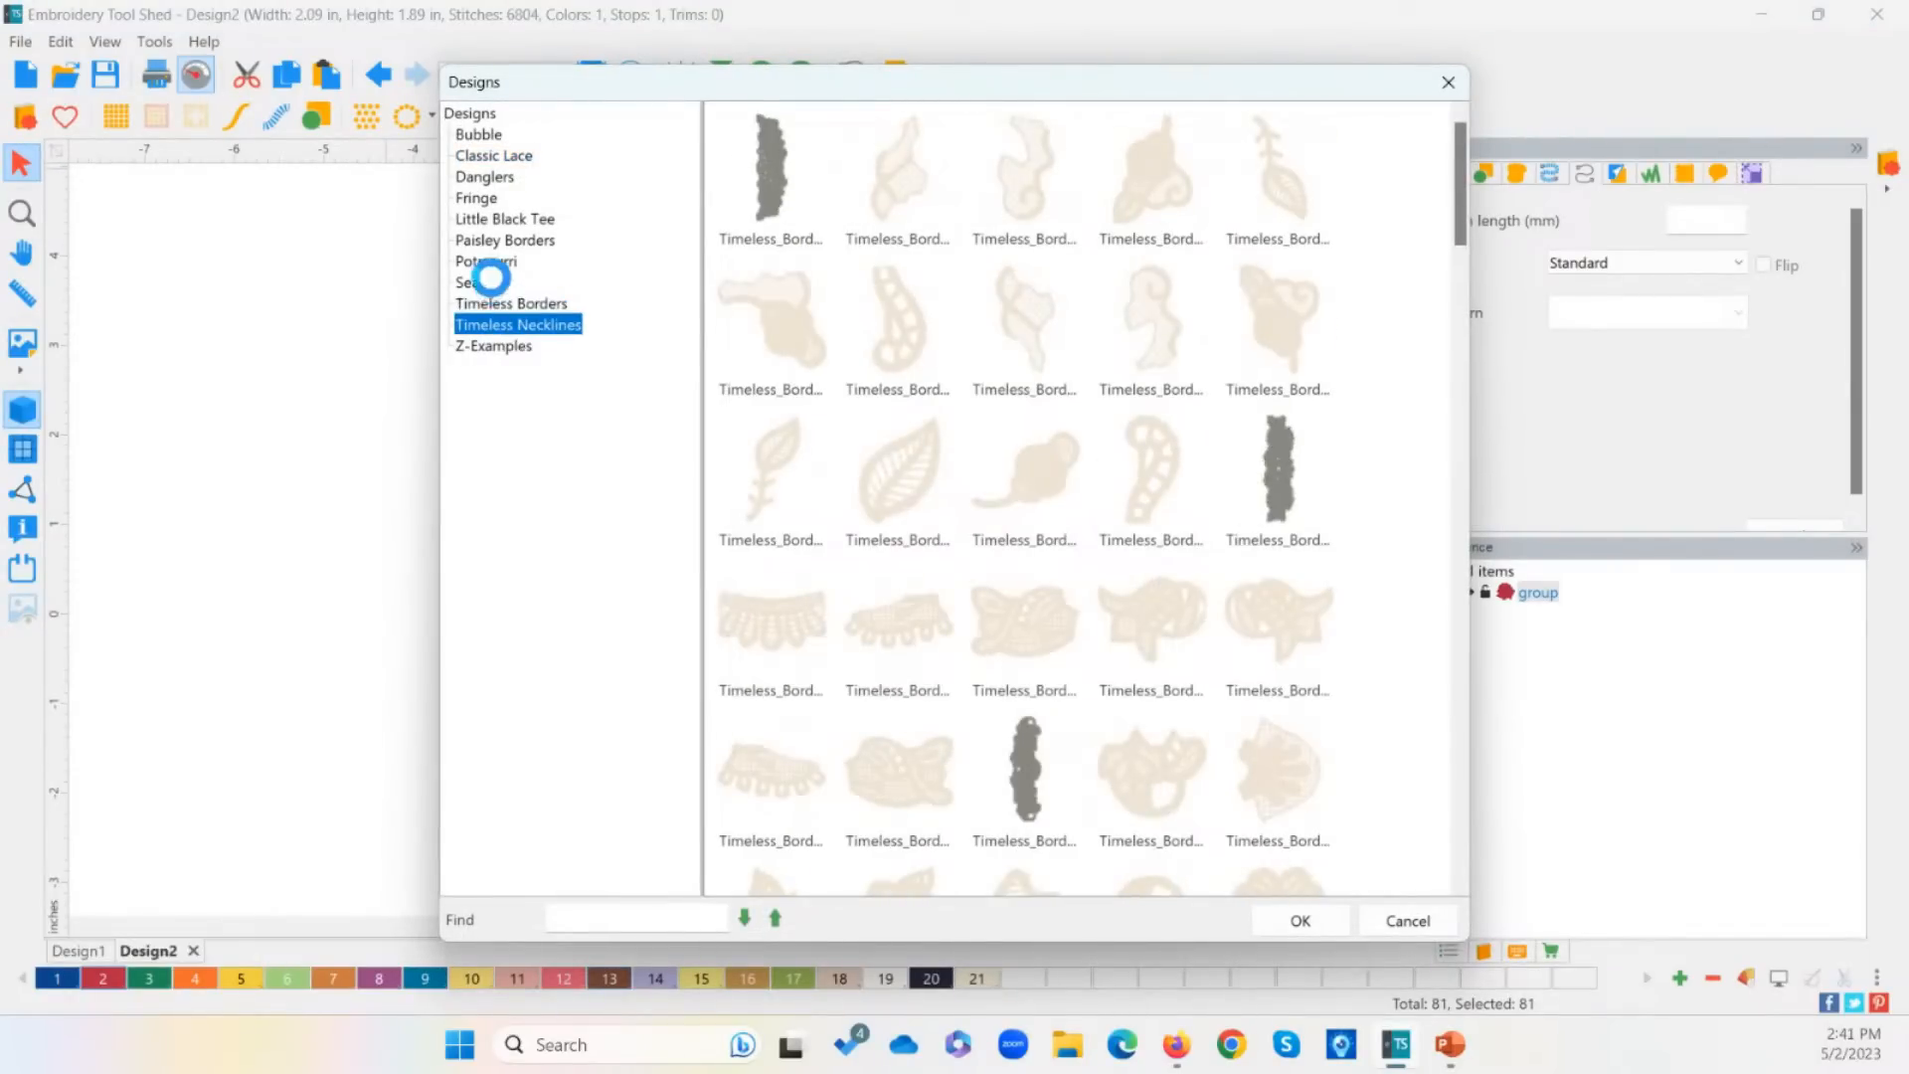
left_click(487, 263)
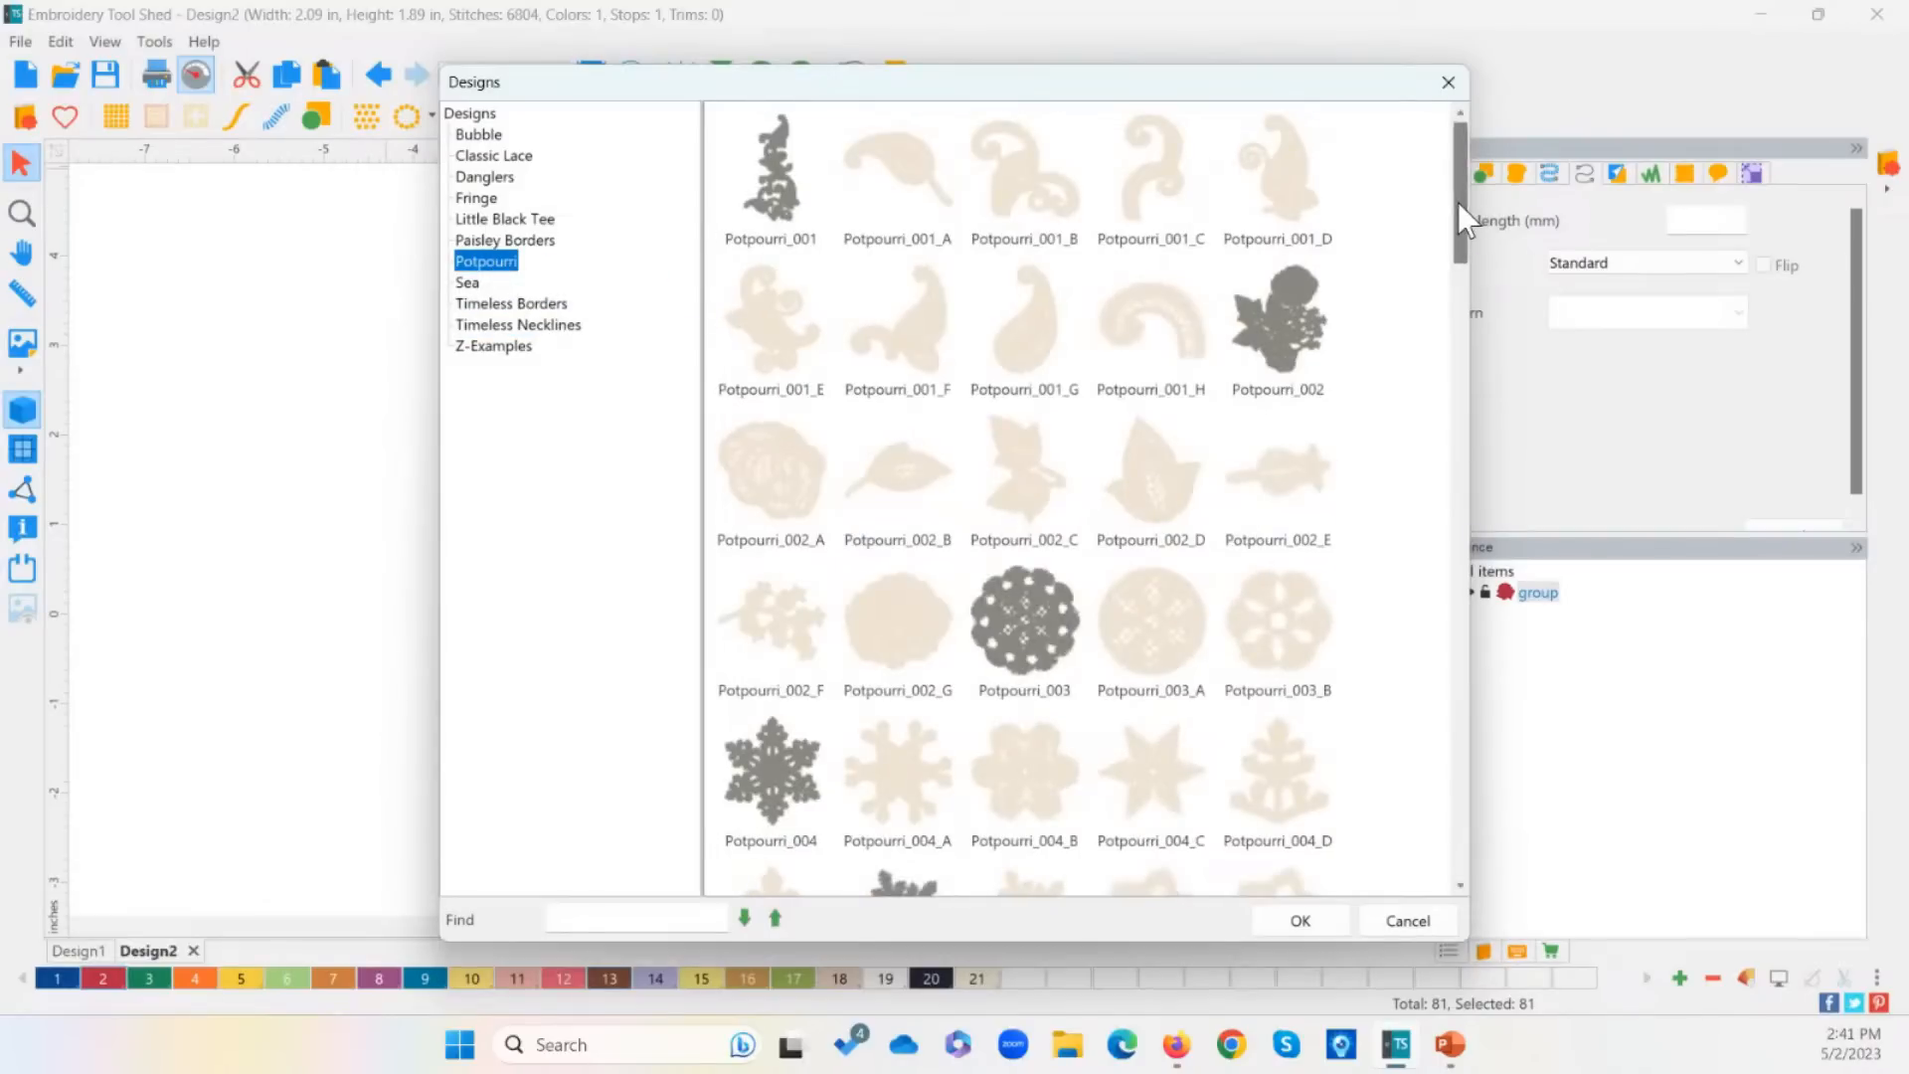
left_click_drag(1462, 214, 1492, 556)
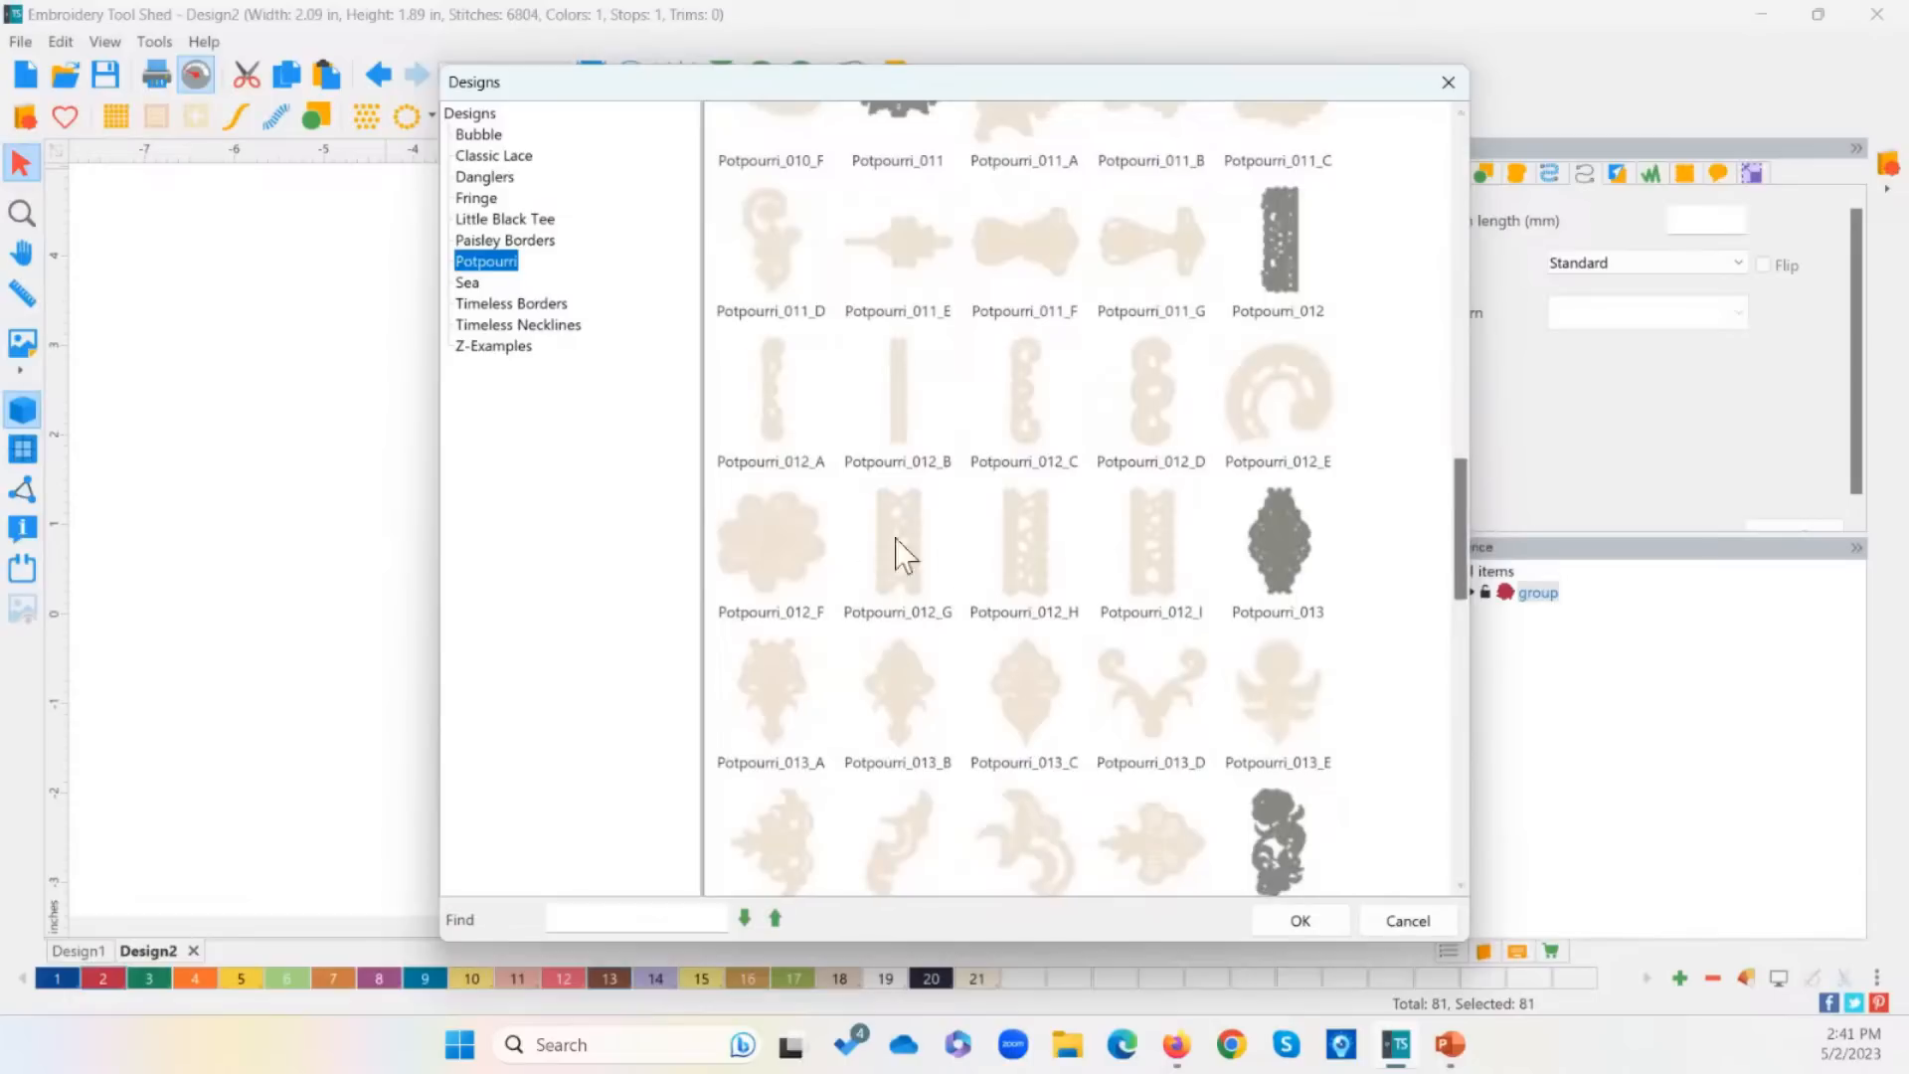
left_click(908, 435)
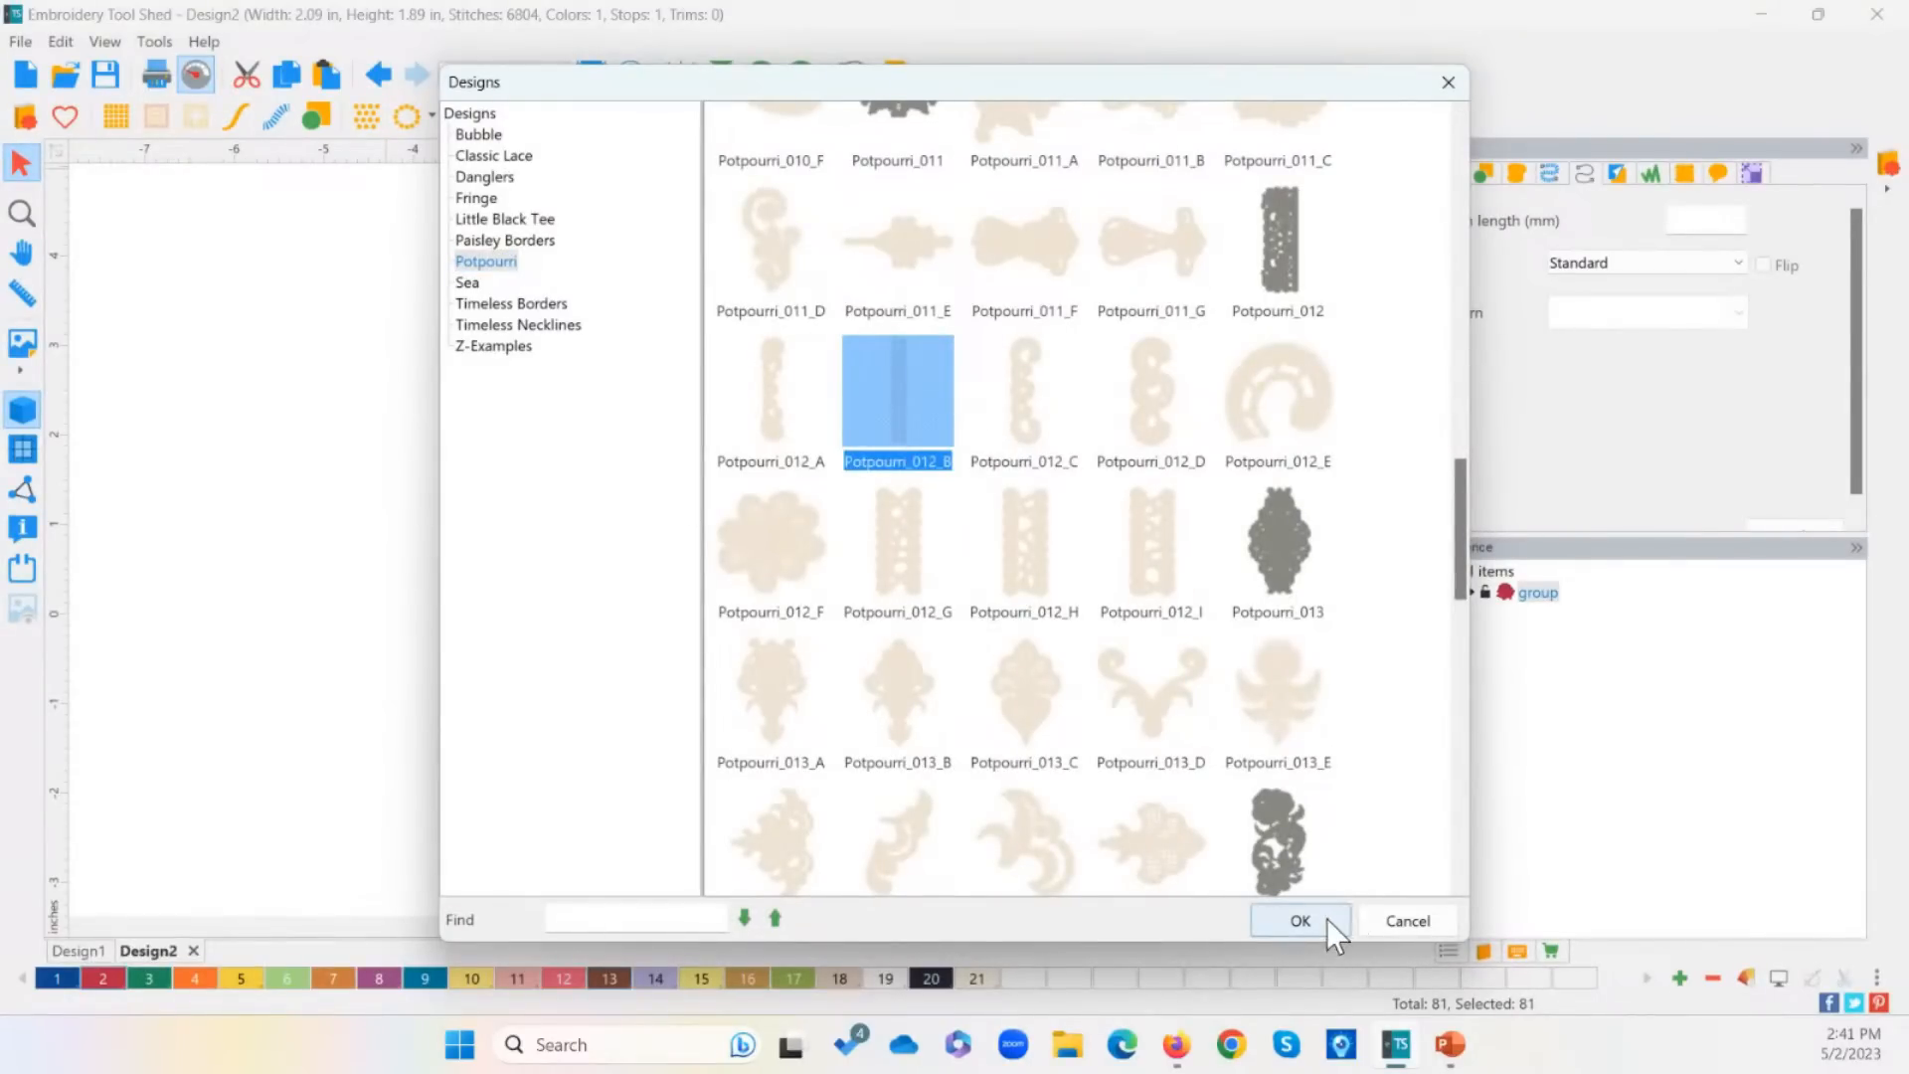
left_click(1300, 920)
Step: Move the rose off the new lace strip into the empty space on its left side
left_click_drag(744, 552, 466, 569)
left_click(758, 481)
left_click(868, 527)
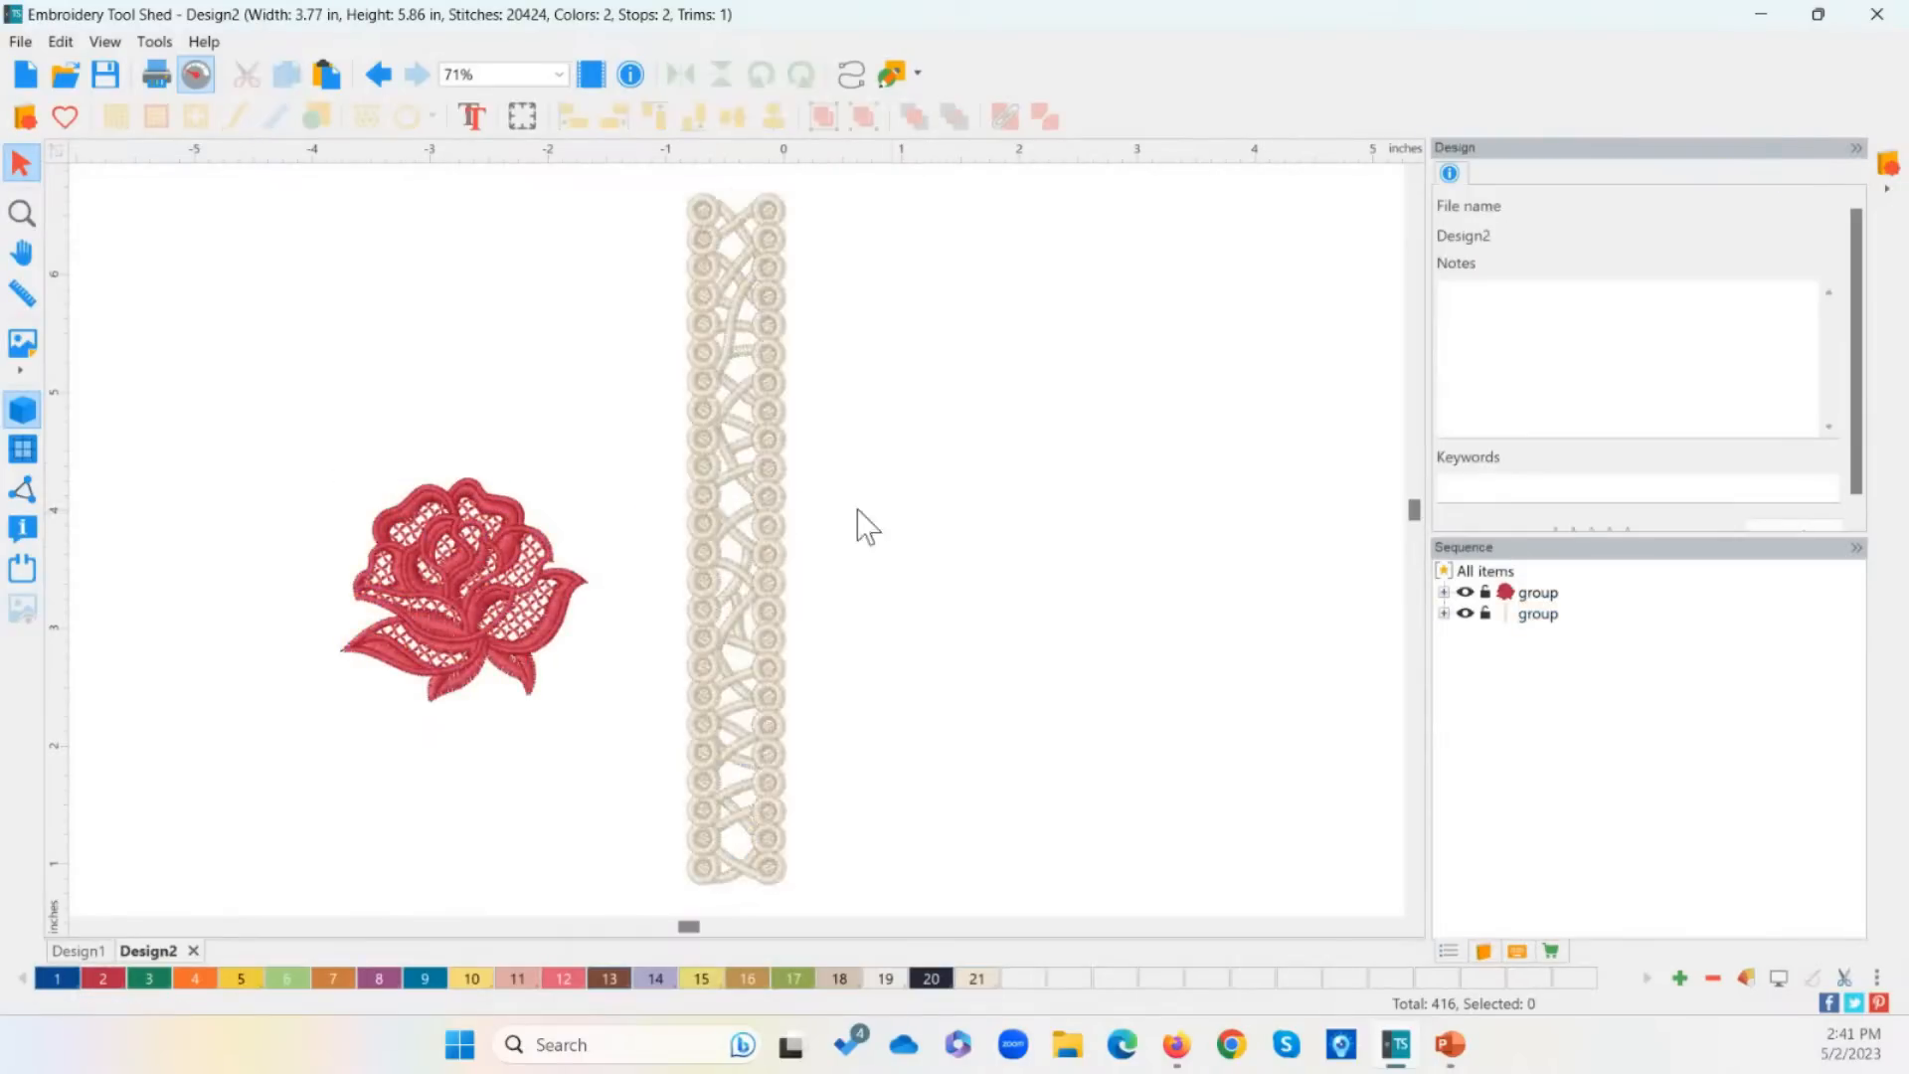
Step: Recolor the lace strip with thread color 2, Cranberry, to match the rose
left_click(757, 503)
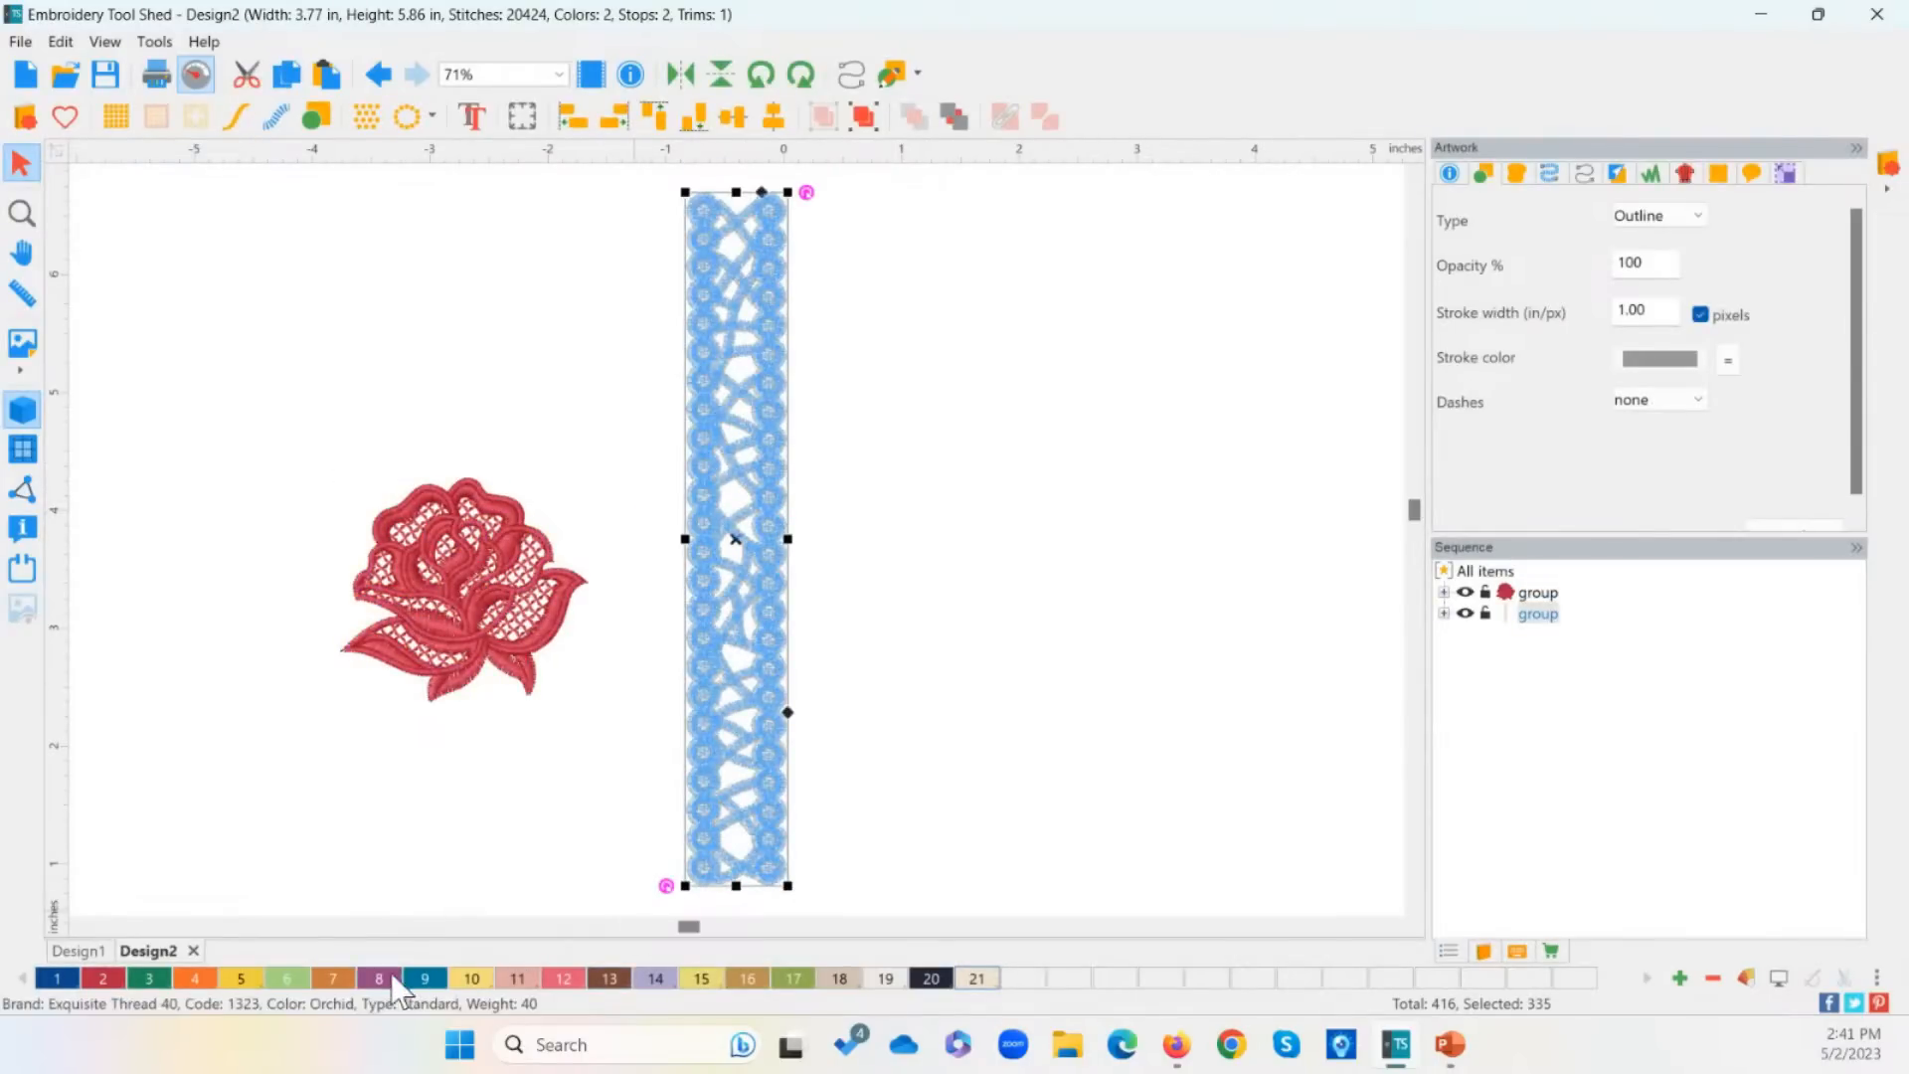
left_click(117, 982)
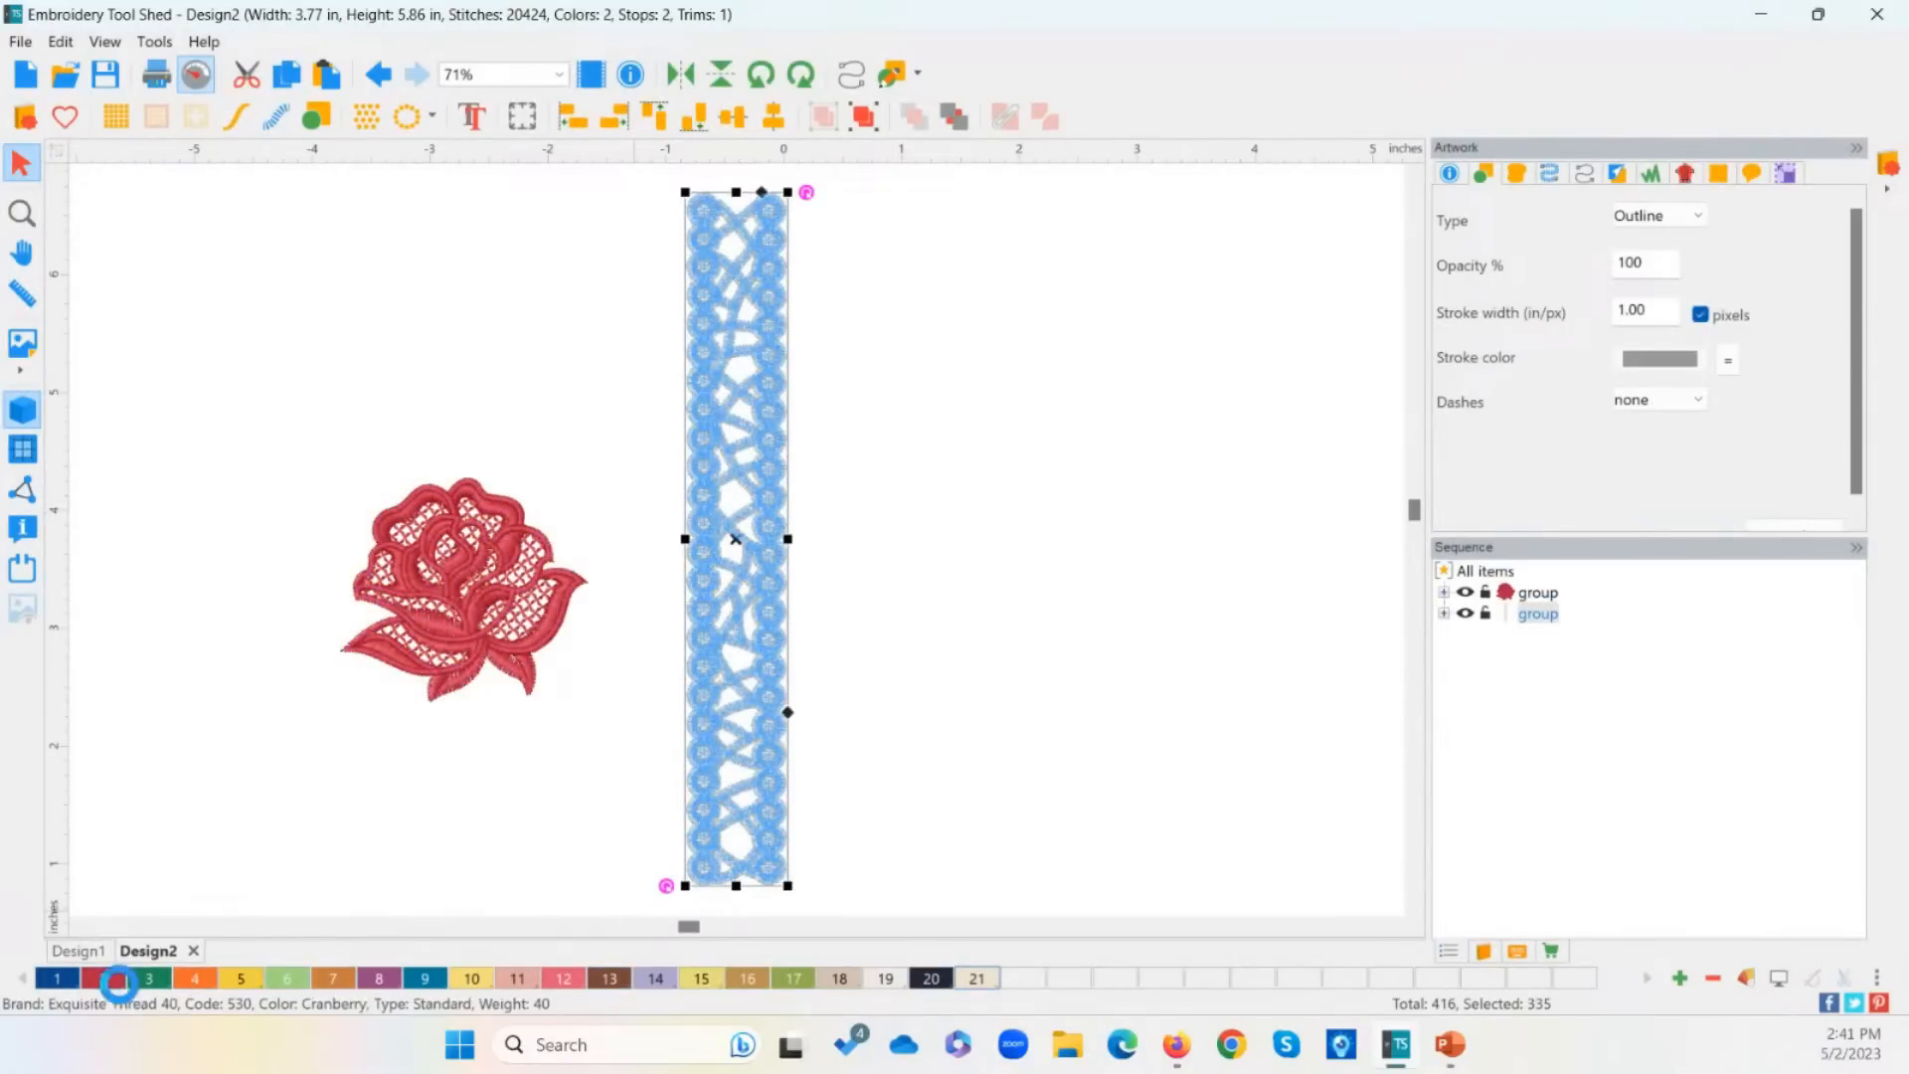
left_click(815, 557)
Step: Place the rose on the upper end of the lace strip so that its lower leaves overlap the strip
left_click(751, 527)
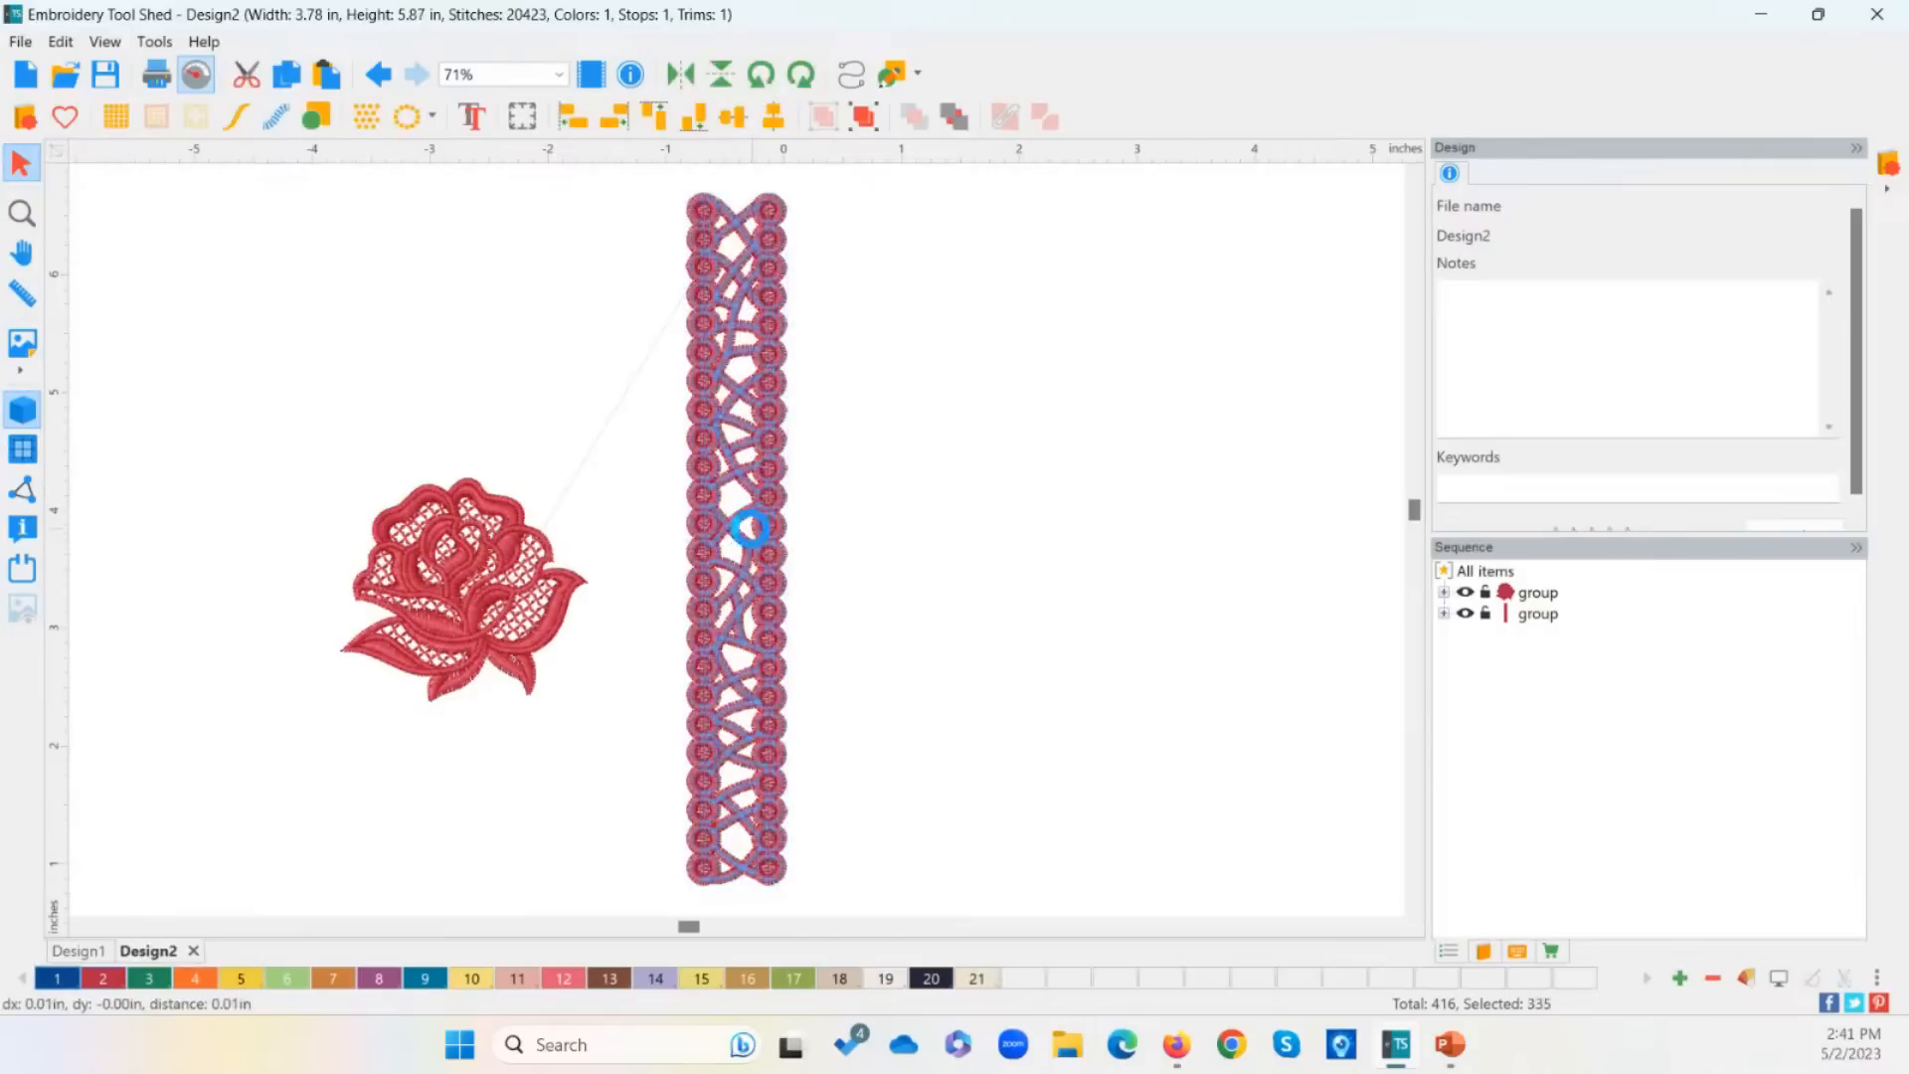
left_click_drag(467, 604, 740, 157)
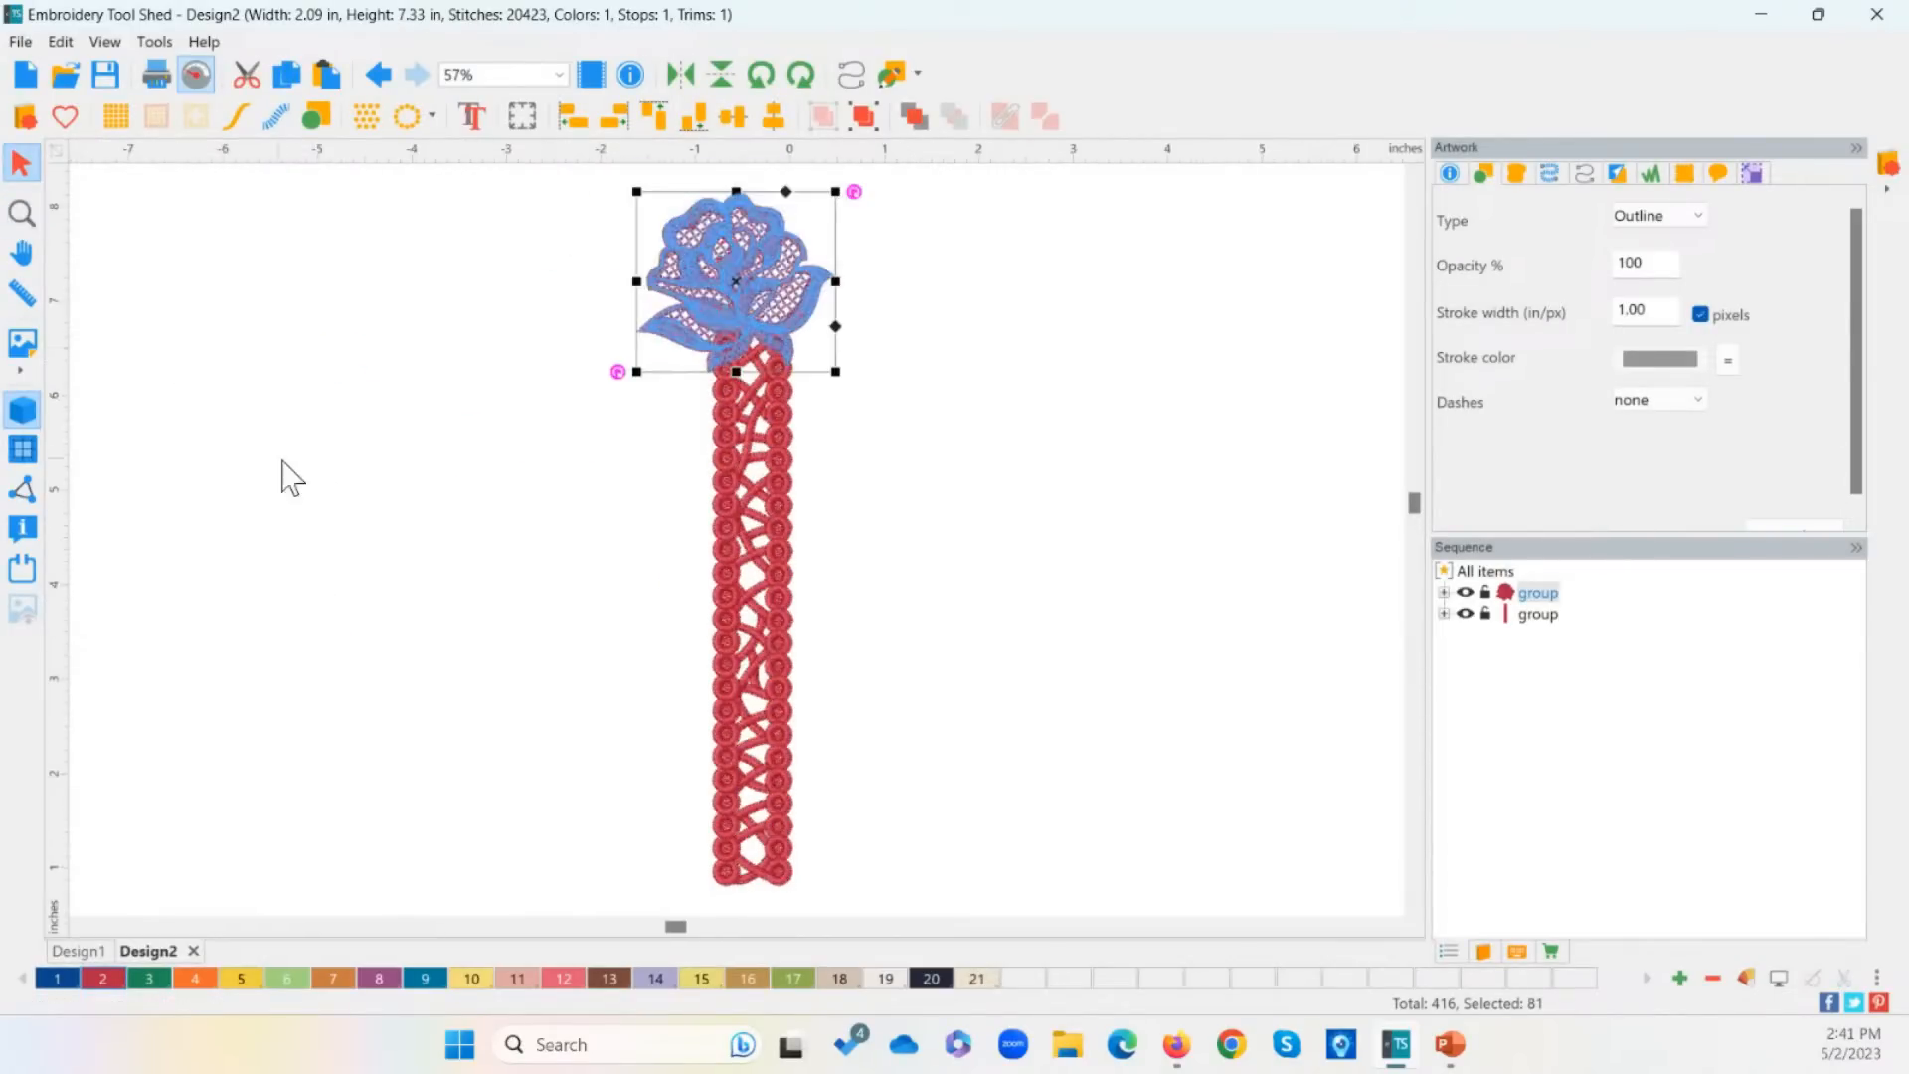
left_click(417, 504)
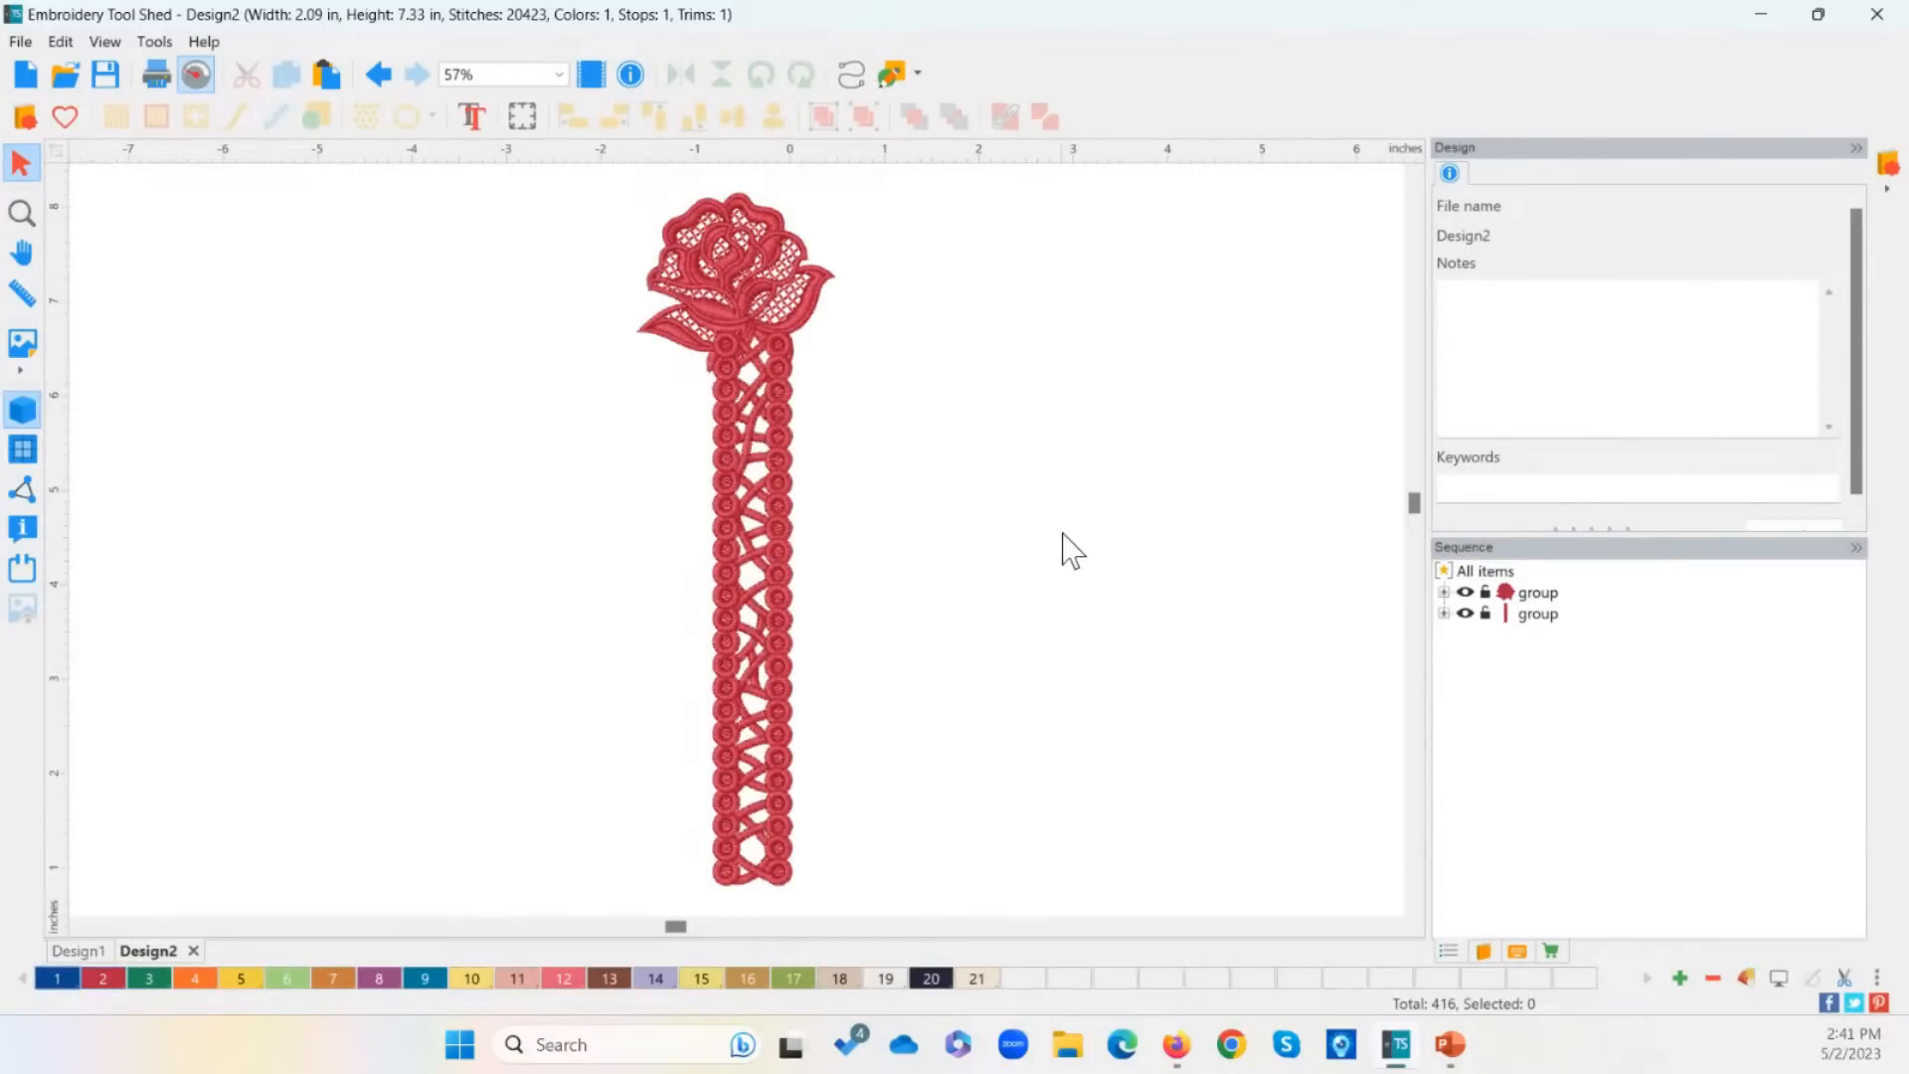
Step: Simulate the stitch-out of the rose and strip to check which of them sews first
left_click(198, 74)
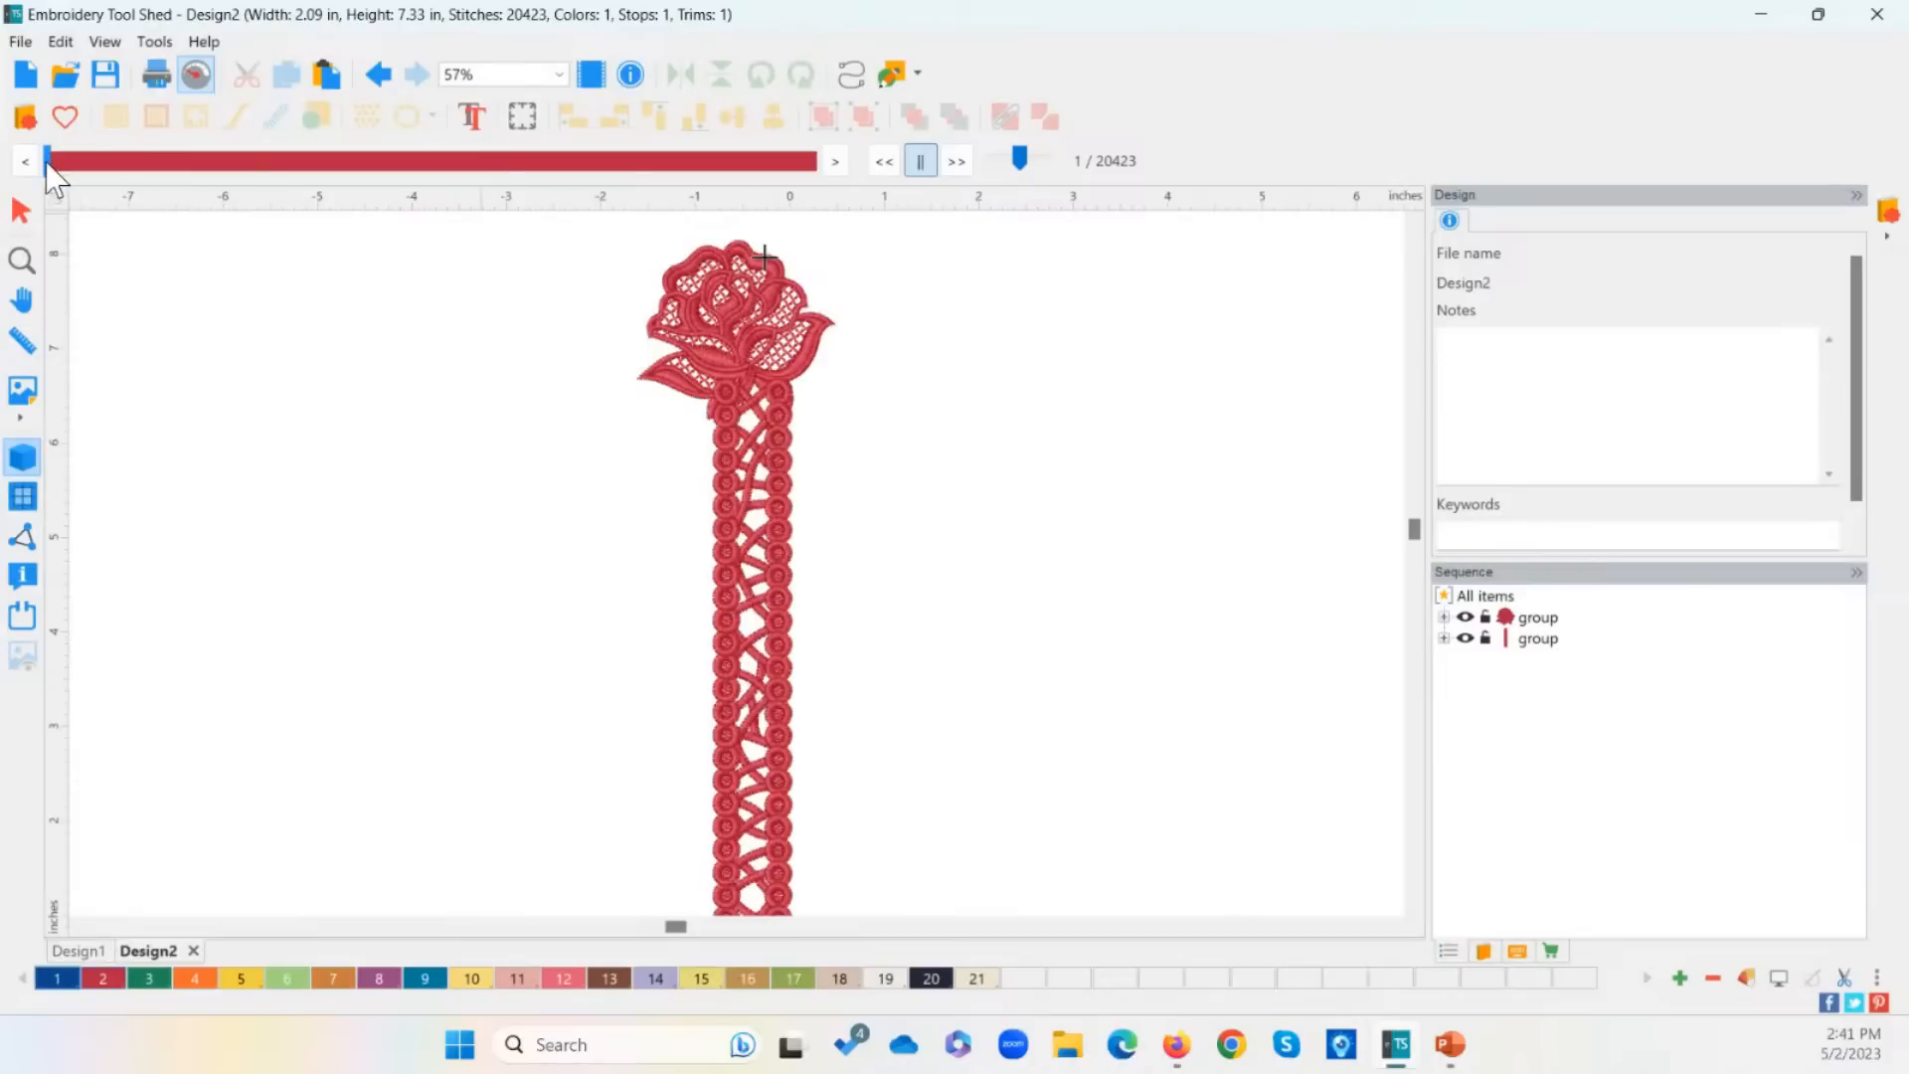
mouse_move(47, 162)
left_mouse_down()
mouse_move(358, 211)
mouse_move(852, 209)
left_mouse_up()
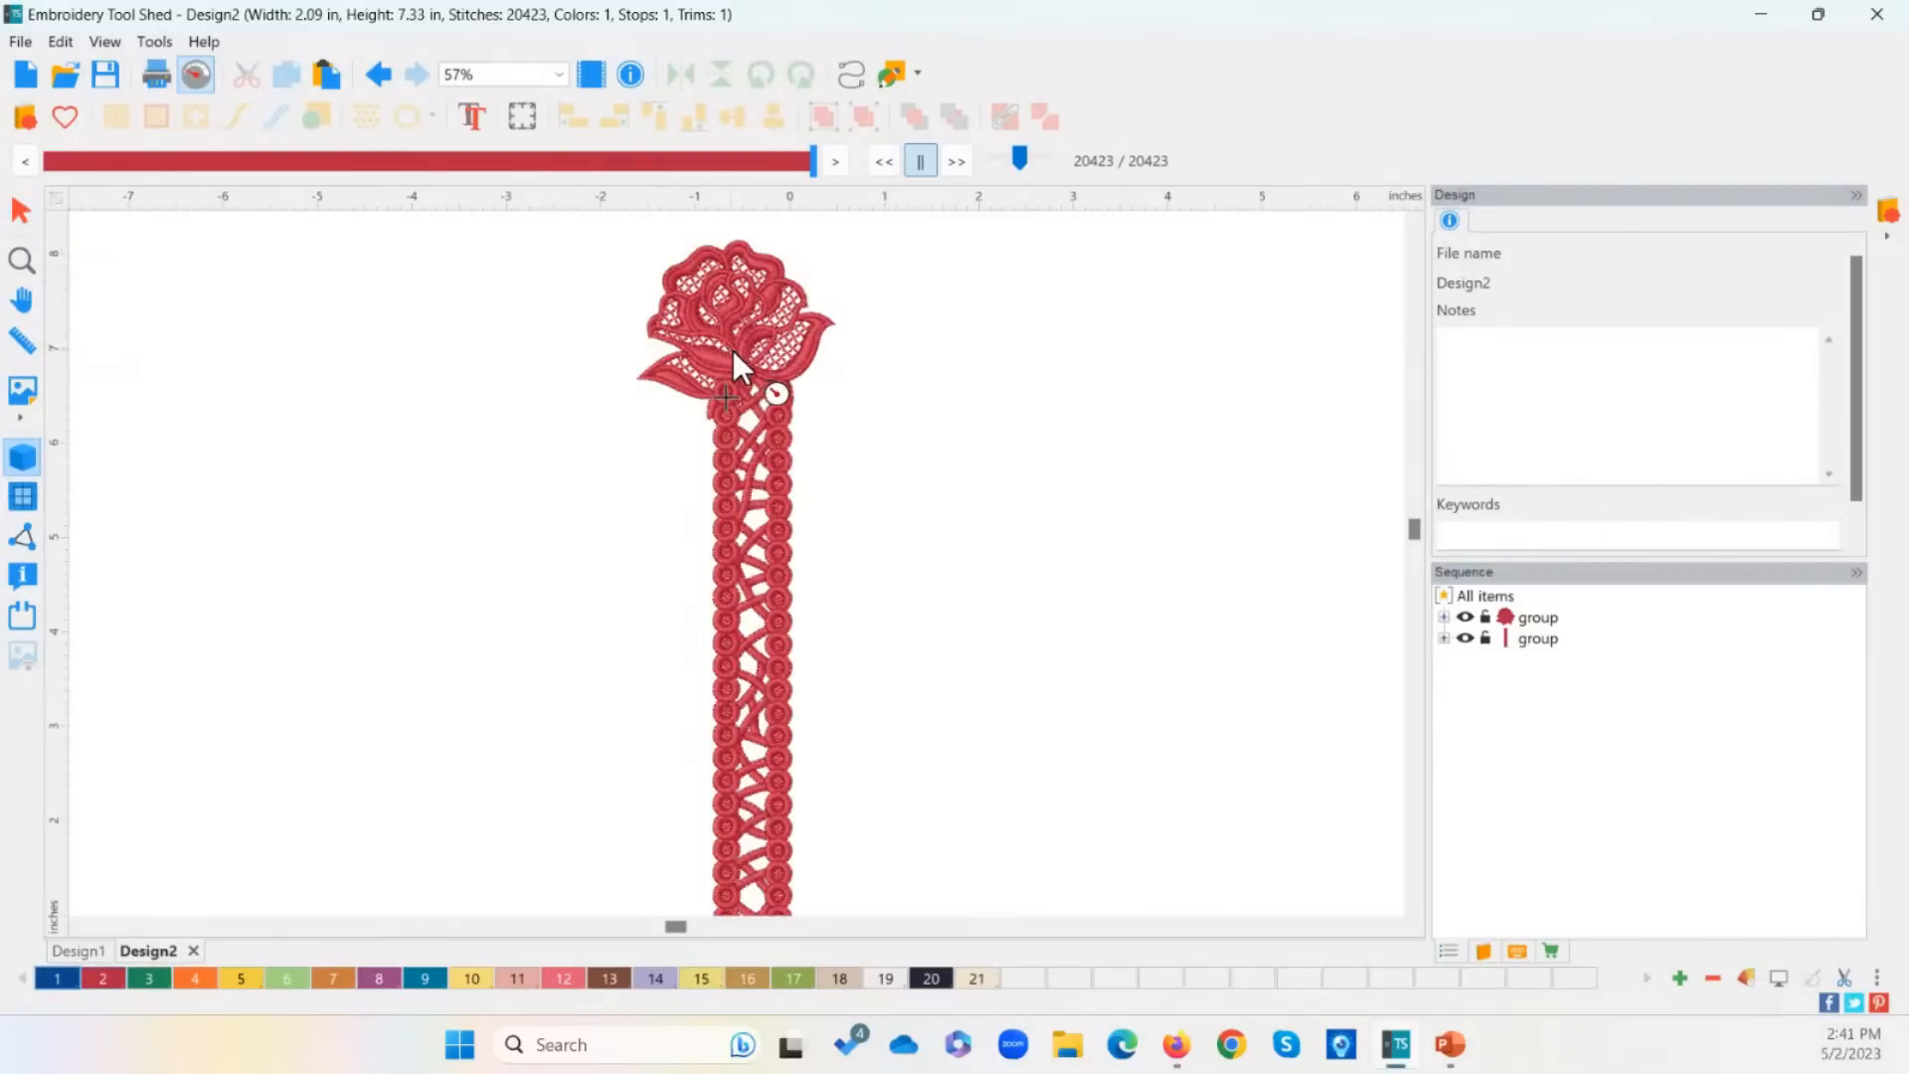
left_click(20, 211)
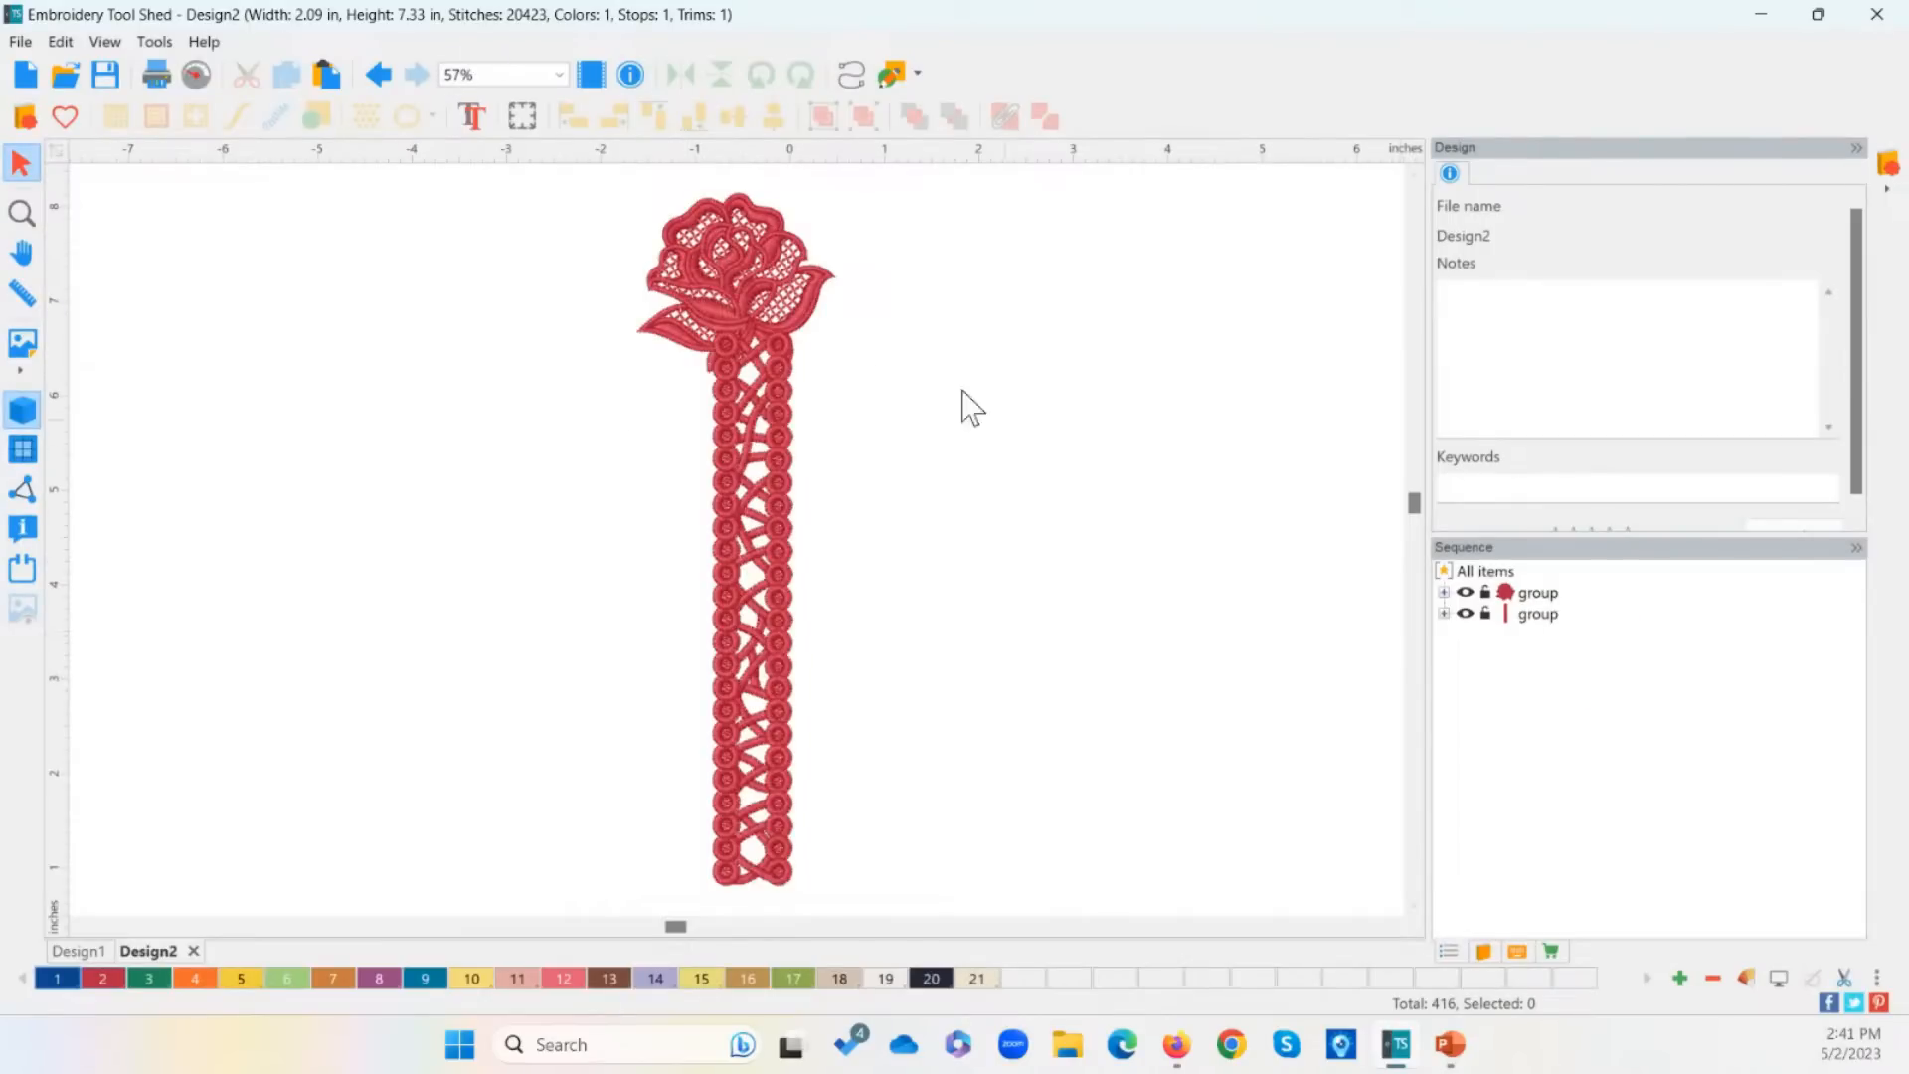
Step: Reorder the sewing sequence so that the rose group stitches after the lace strip group
left_click(1542, 598)
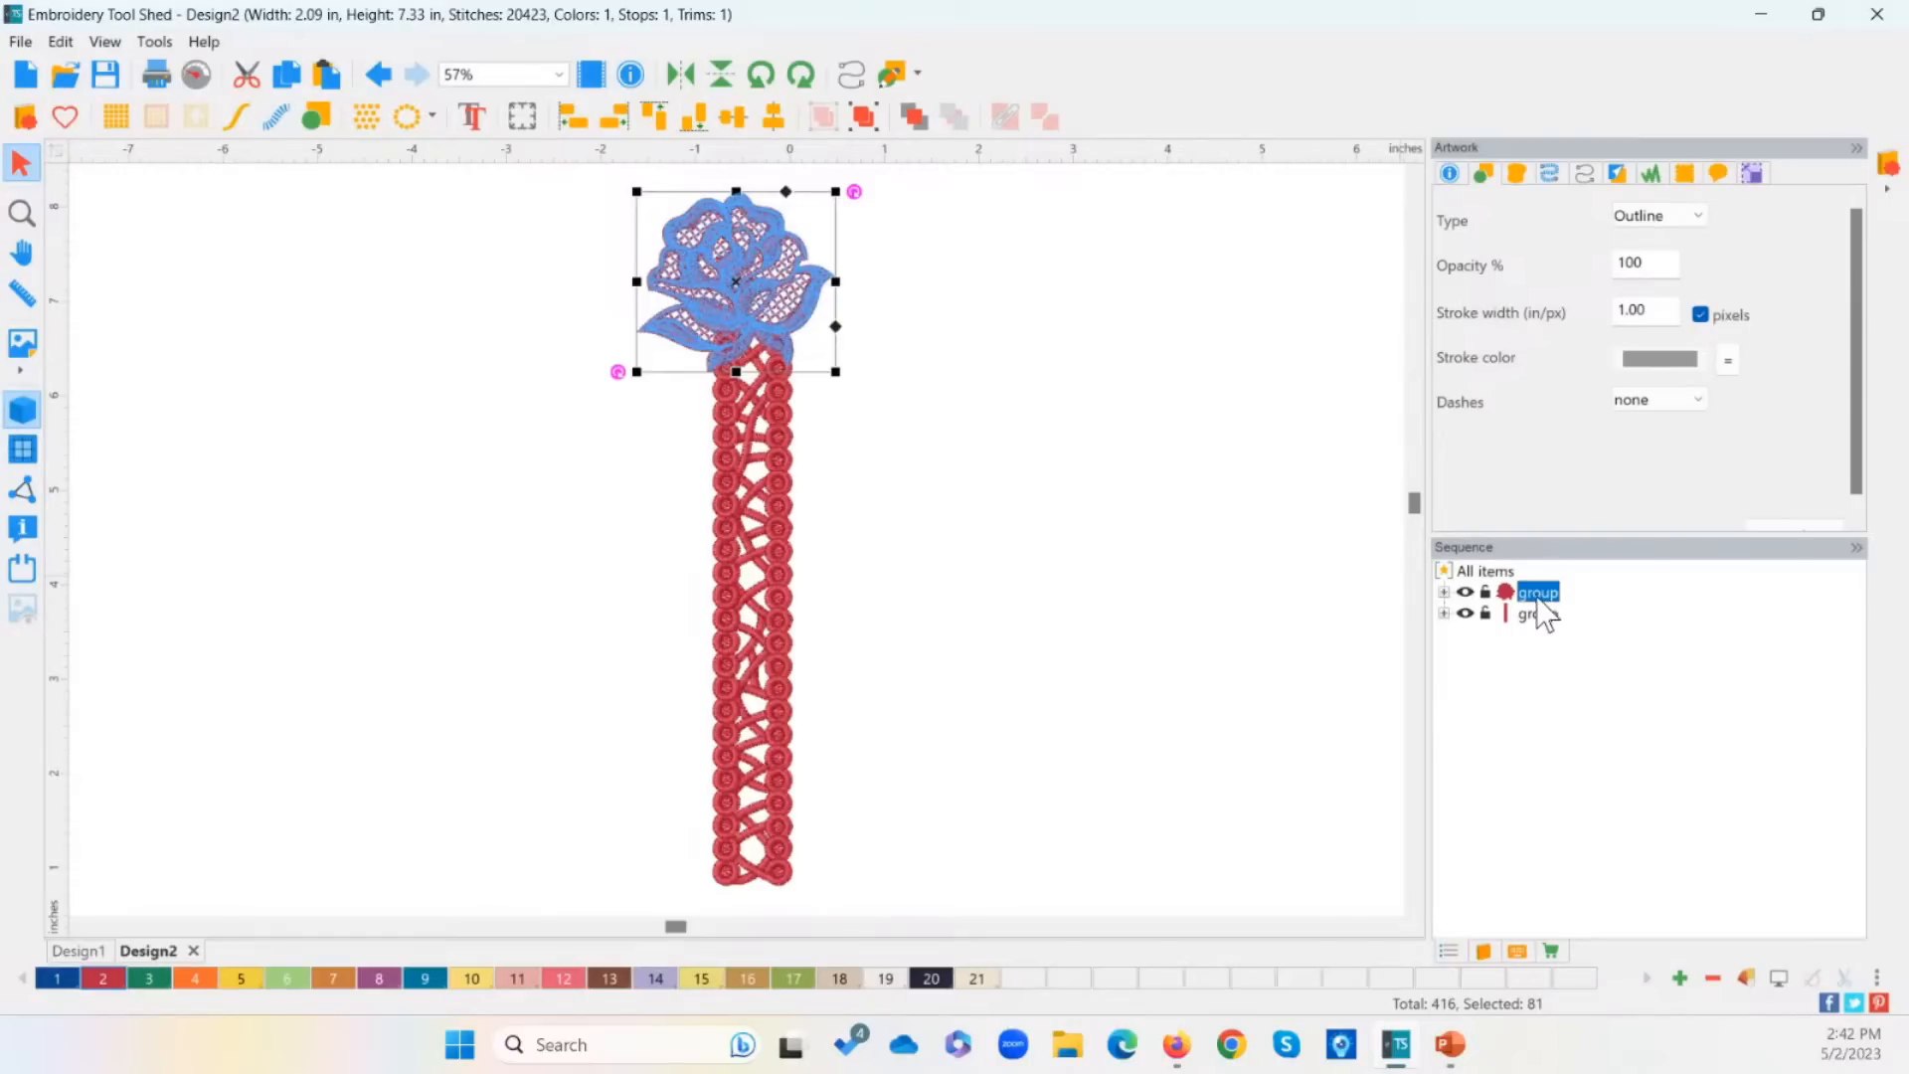
left_click(1542, 613)
left_click_drag(1542, 594, 1546, 617)
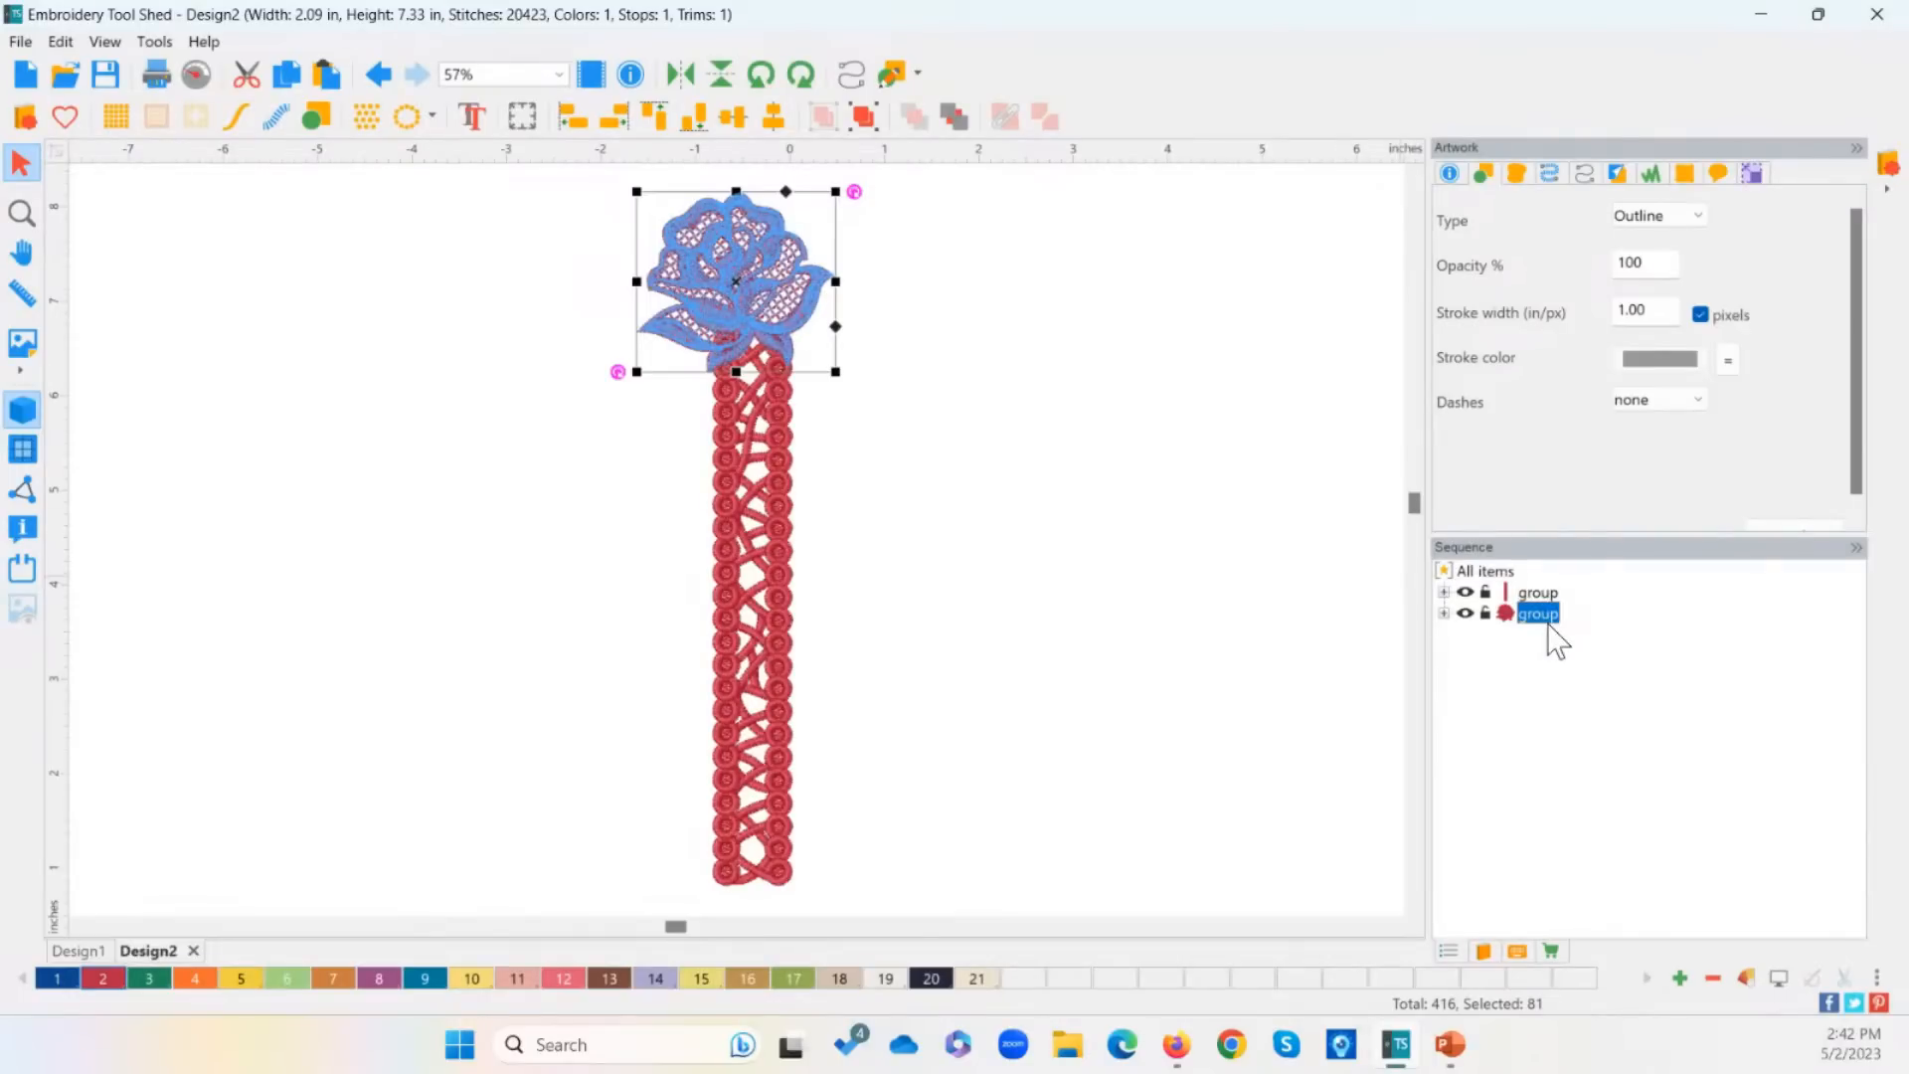
left_click(1148, 525)
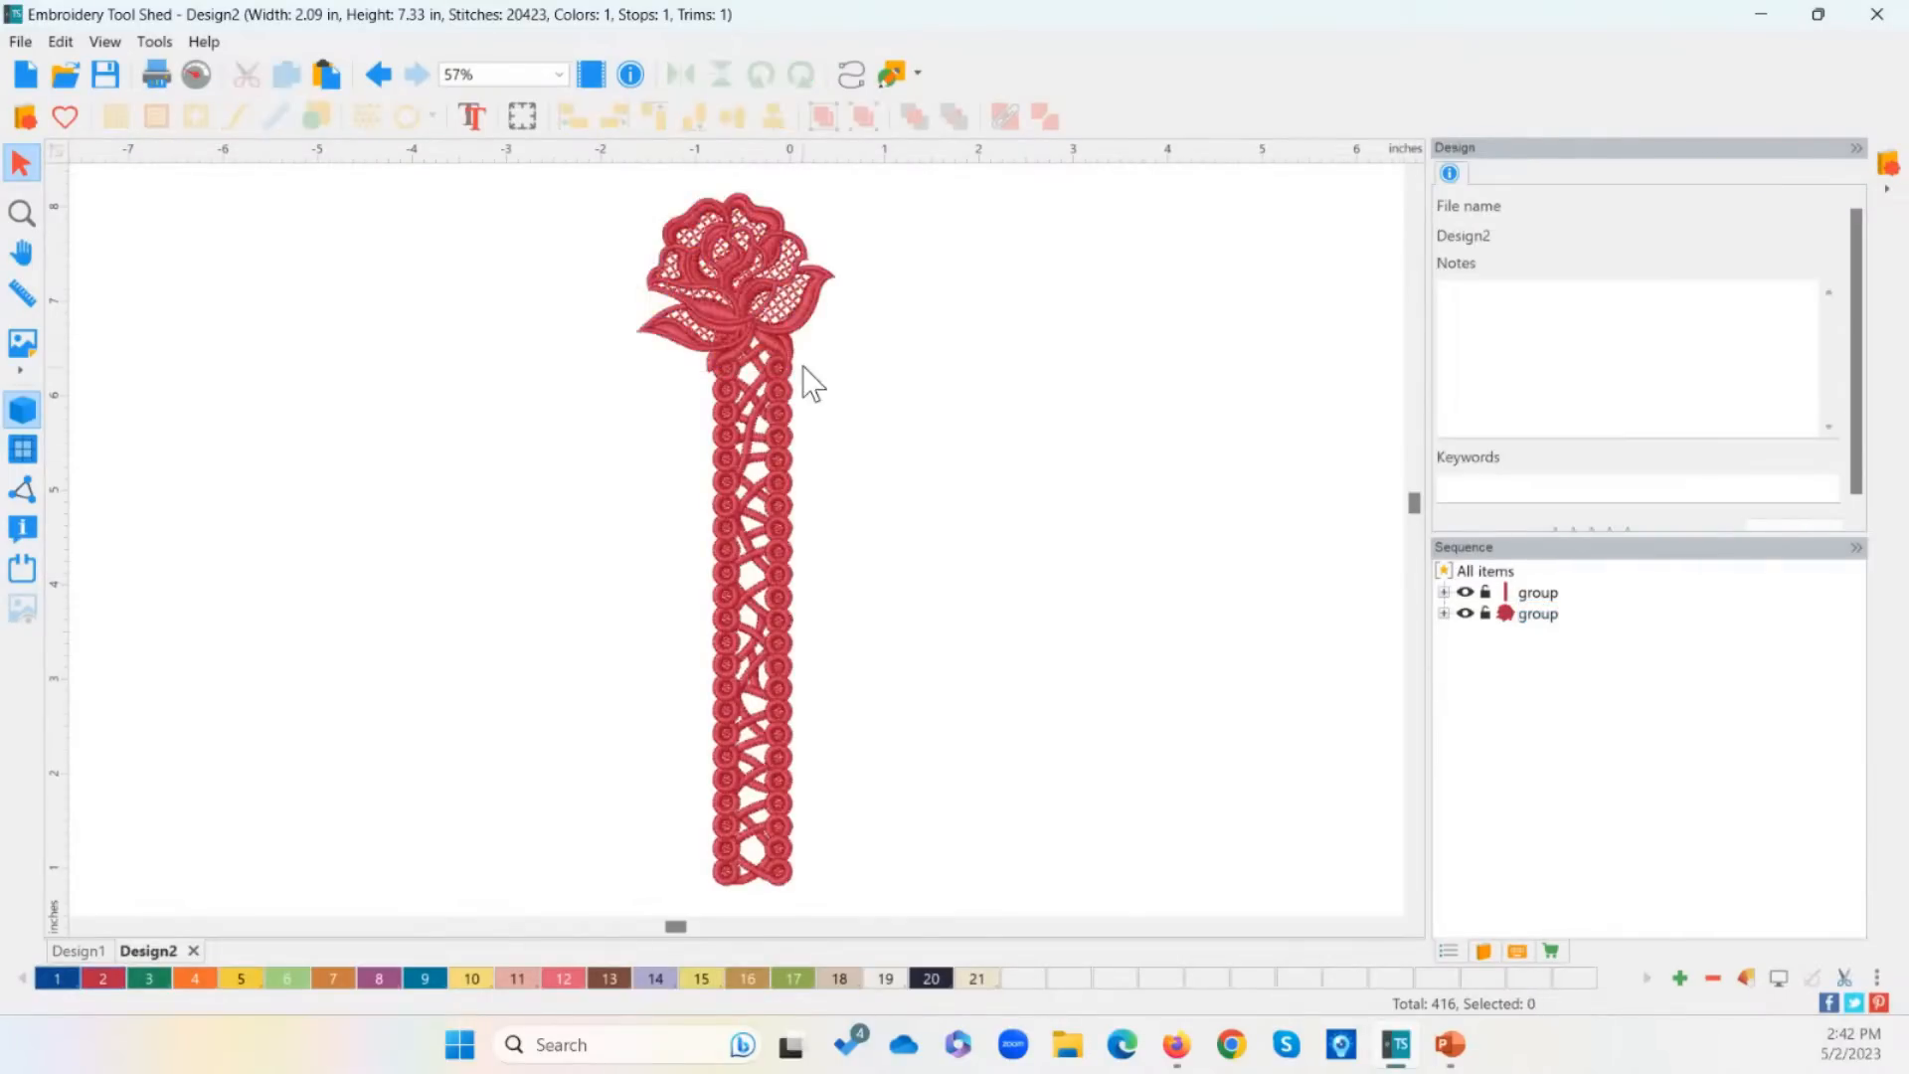
Step: Replay the full stitch-out simulation to check the new sewing order of strip and rose
left_click(191, 77)
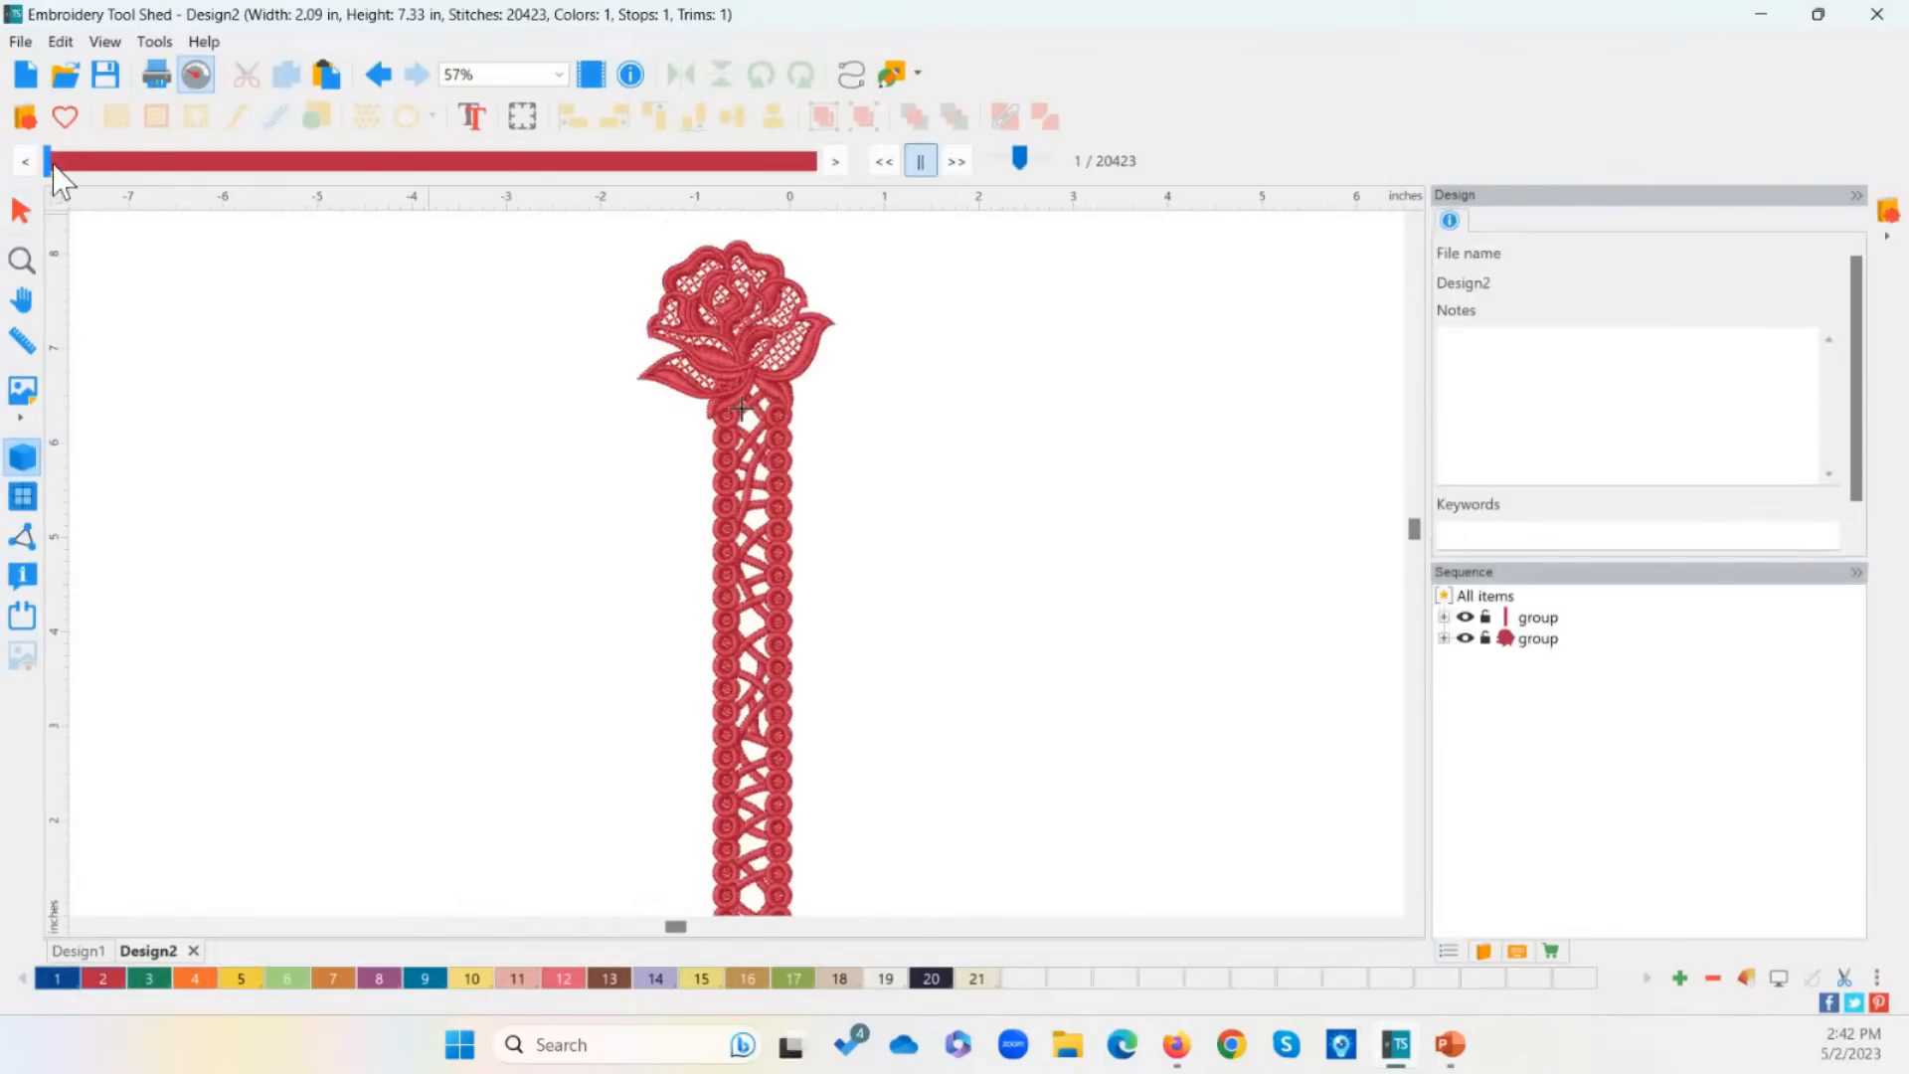
mouse_move(184, 194)
left_mouse_down()
mouse_move(750, 188)
mouse_move(801, 163)
mouse_move(912, 179)
left_mouse_up()
left_click(20, 210)
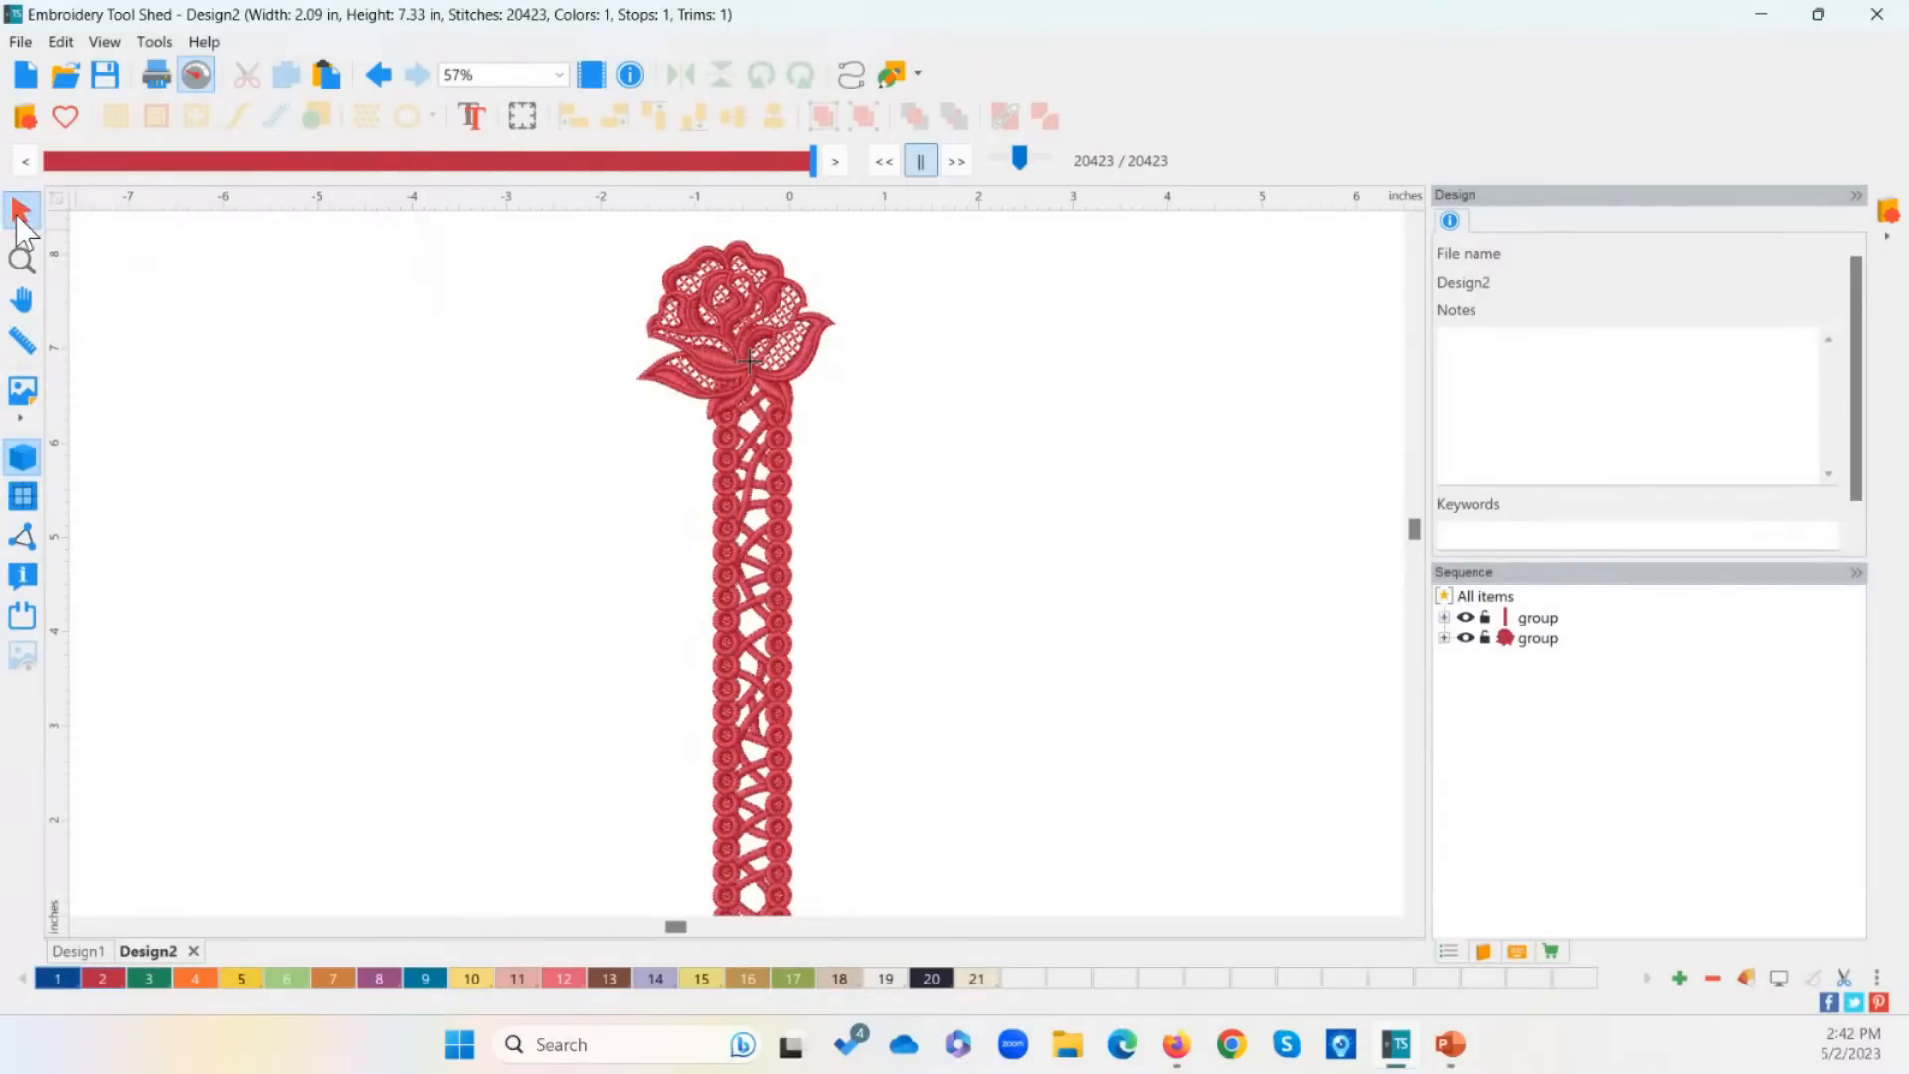
Step: Shift the rose about 0.12 in up and slightly to the right on the end of the strip
left_click_drag(808, 321, 764, 308)
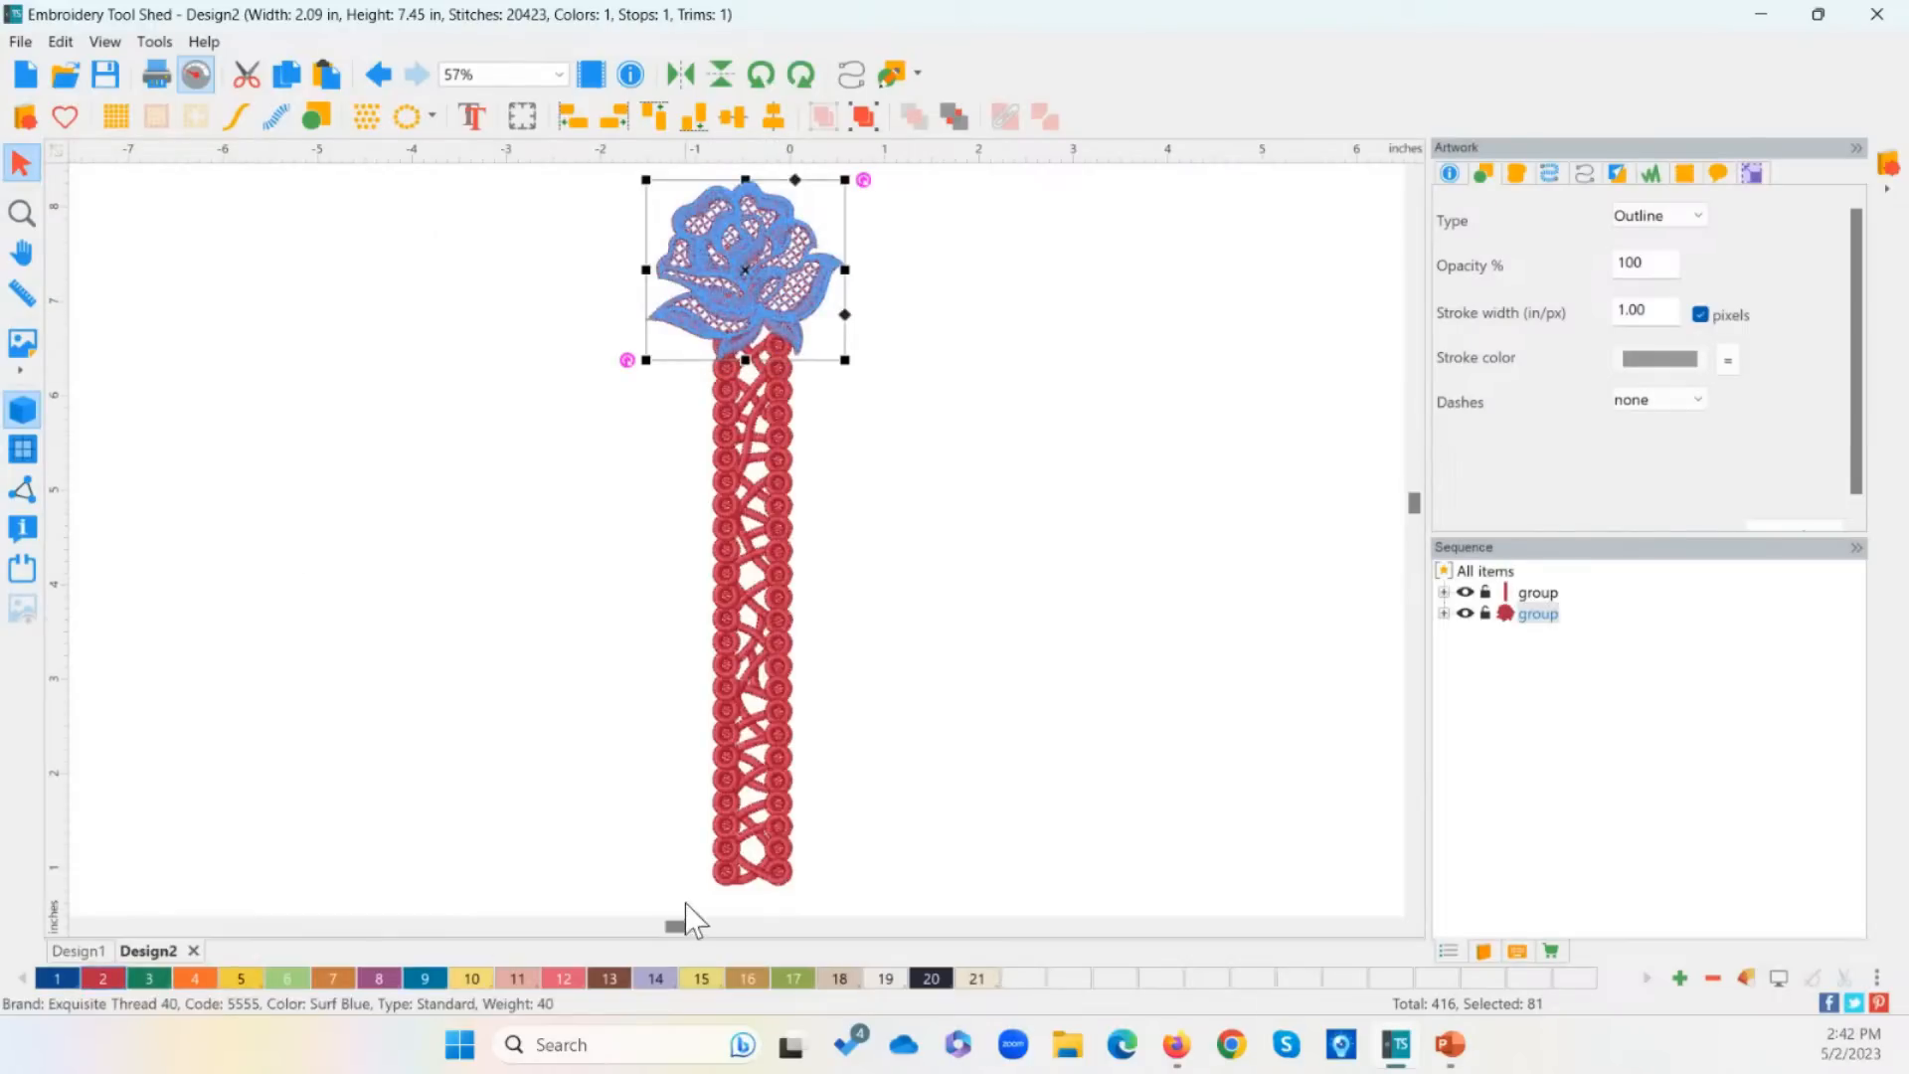
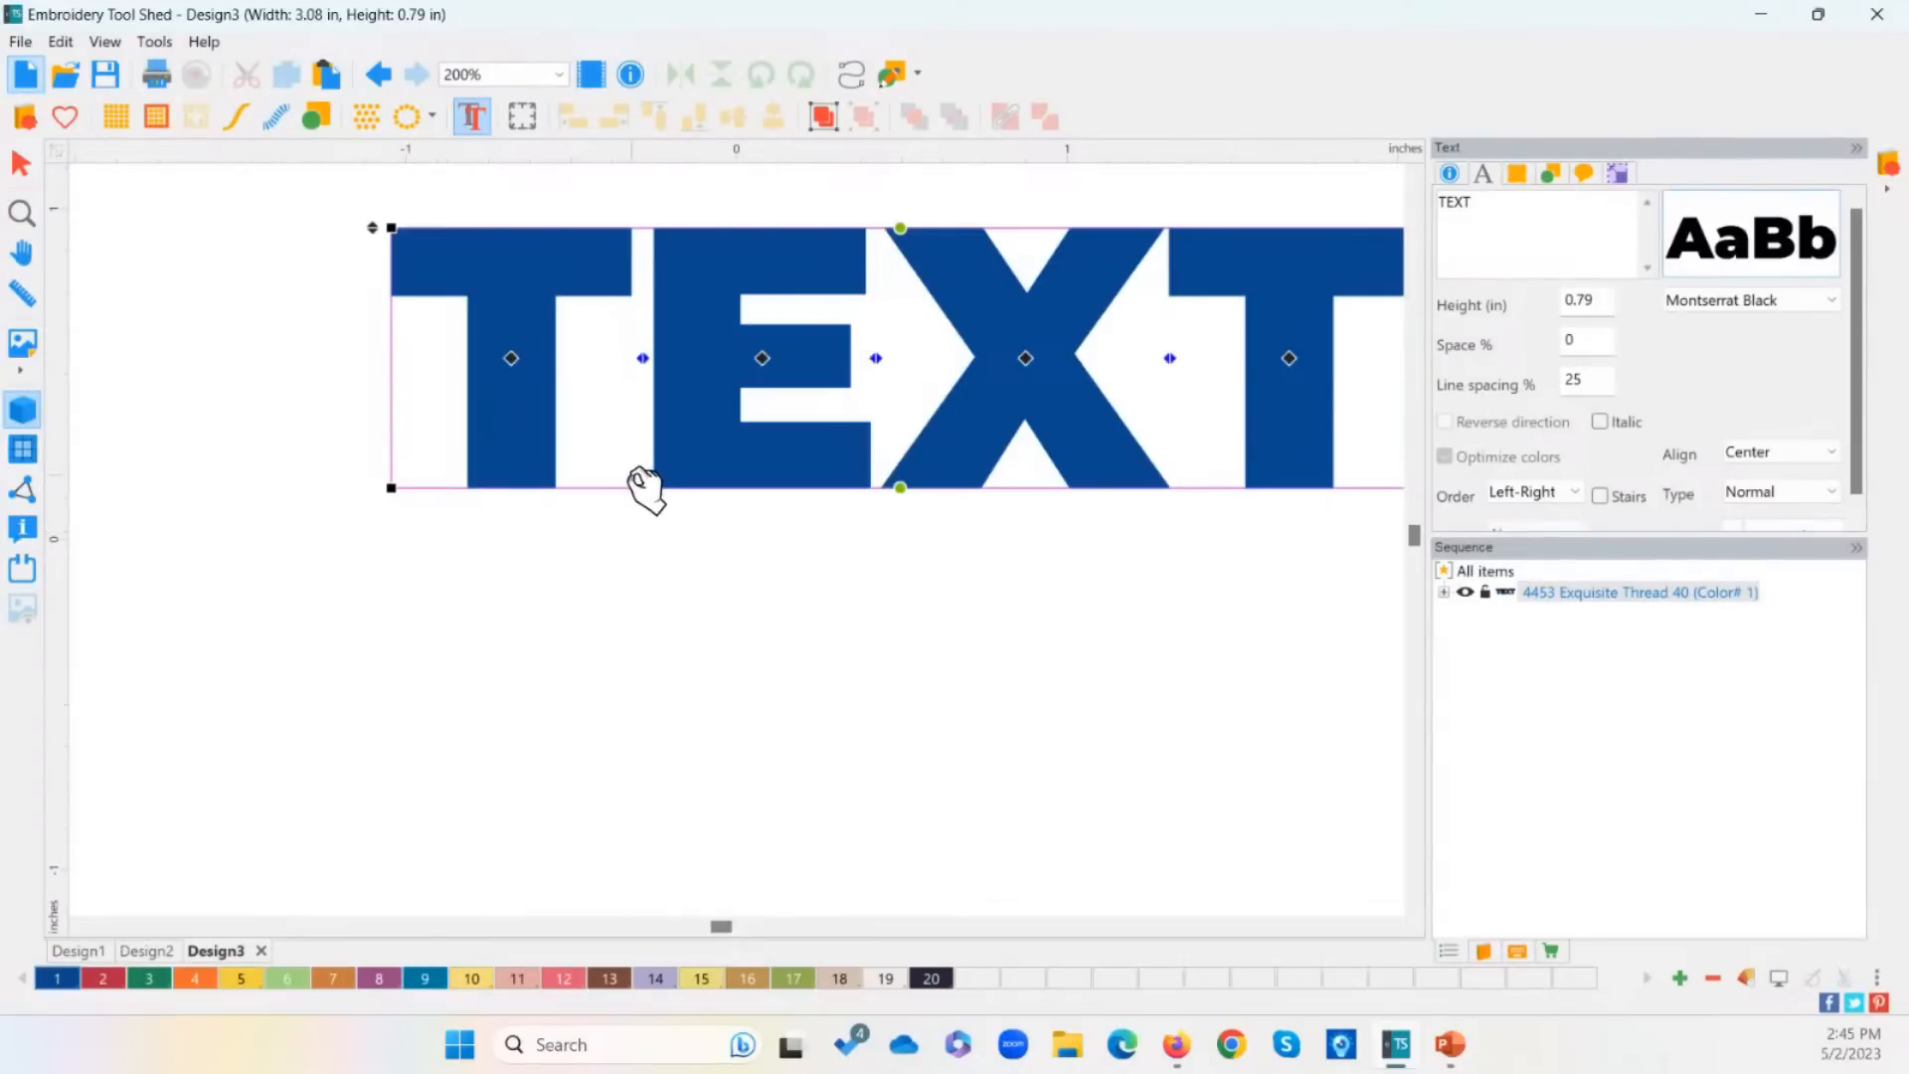
Step: Move the TEXT lettering down and to the left, near the design's origin
left_click_drag(682, 468, 494, 599)
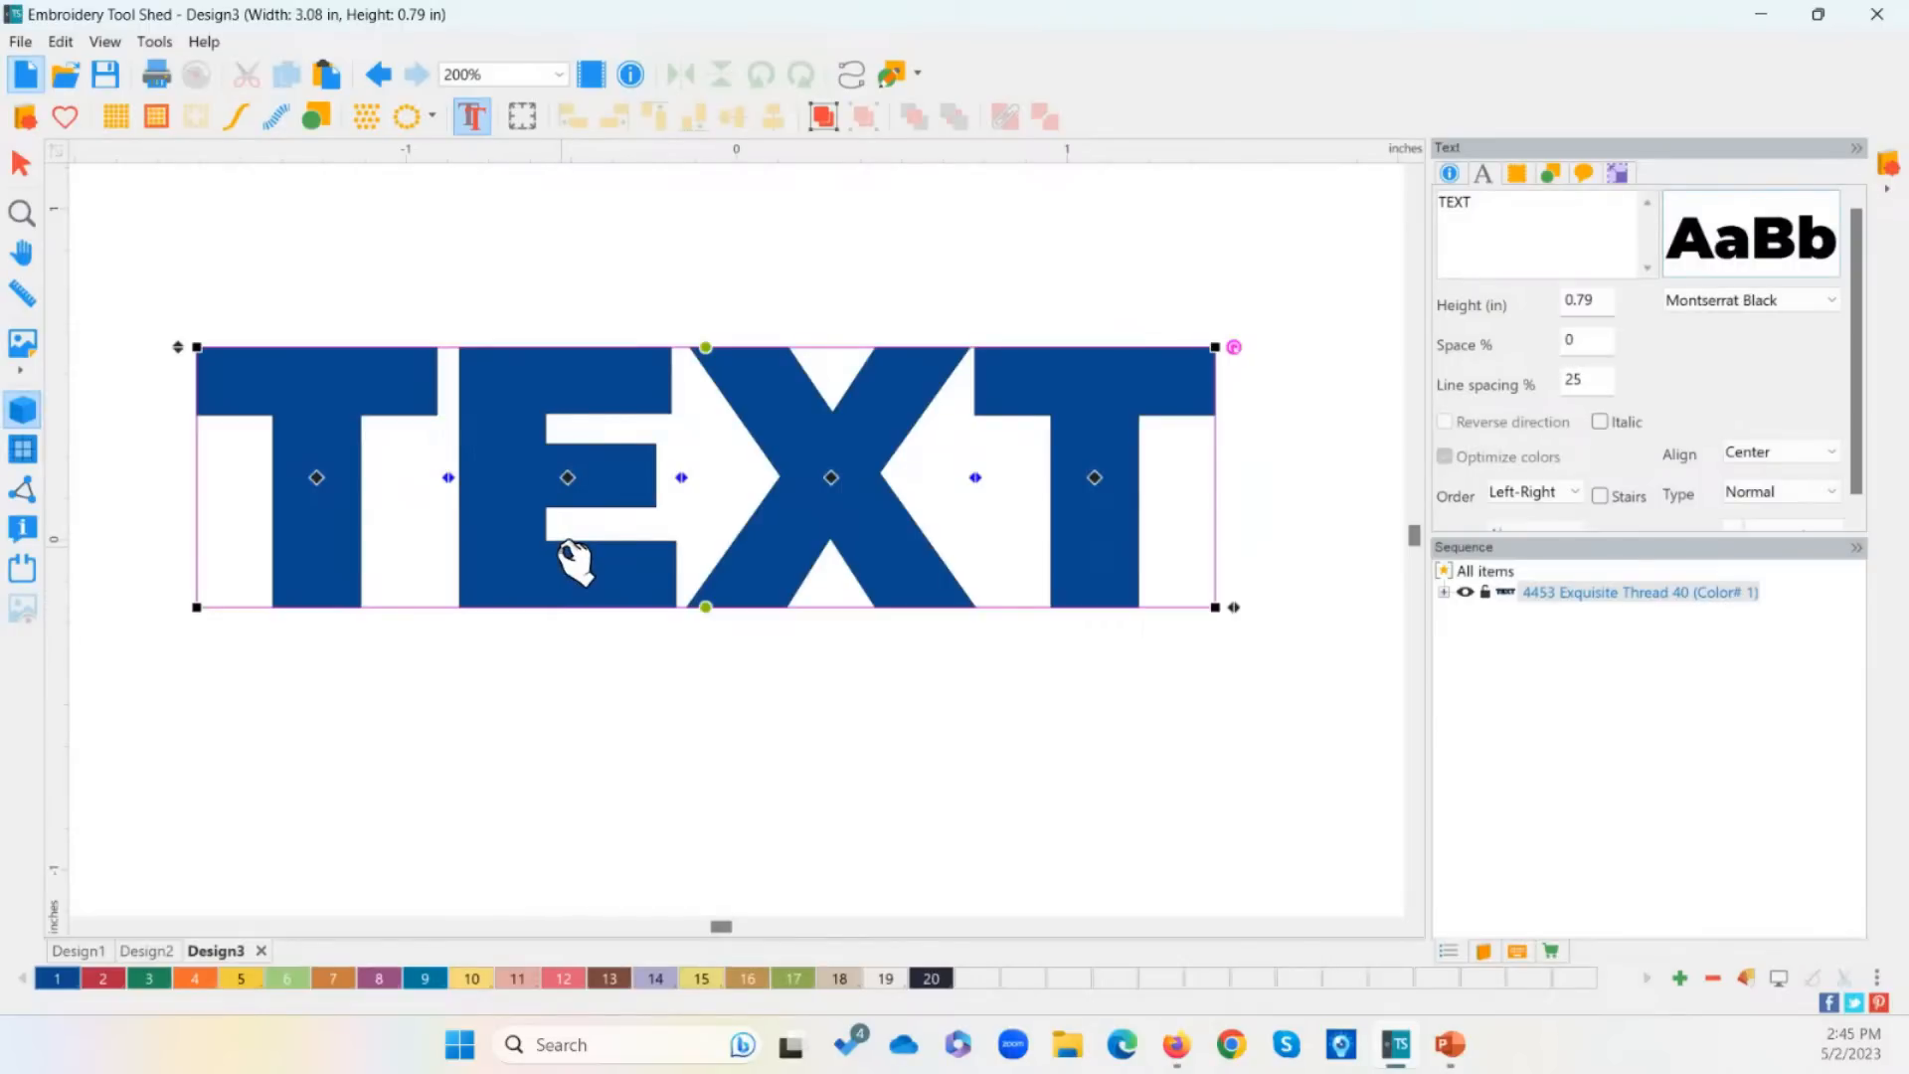
Step: Try out the Potpourri_011_E lace motif on the first T, scaled to about 0.68 × 0.36 in, and delete it
left_click(24, 117)
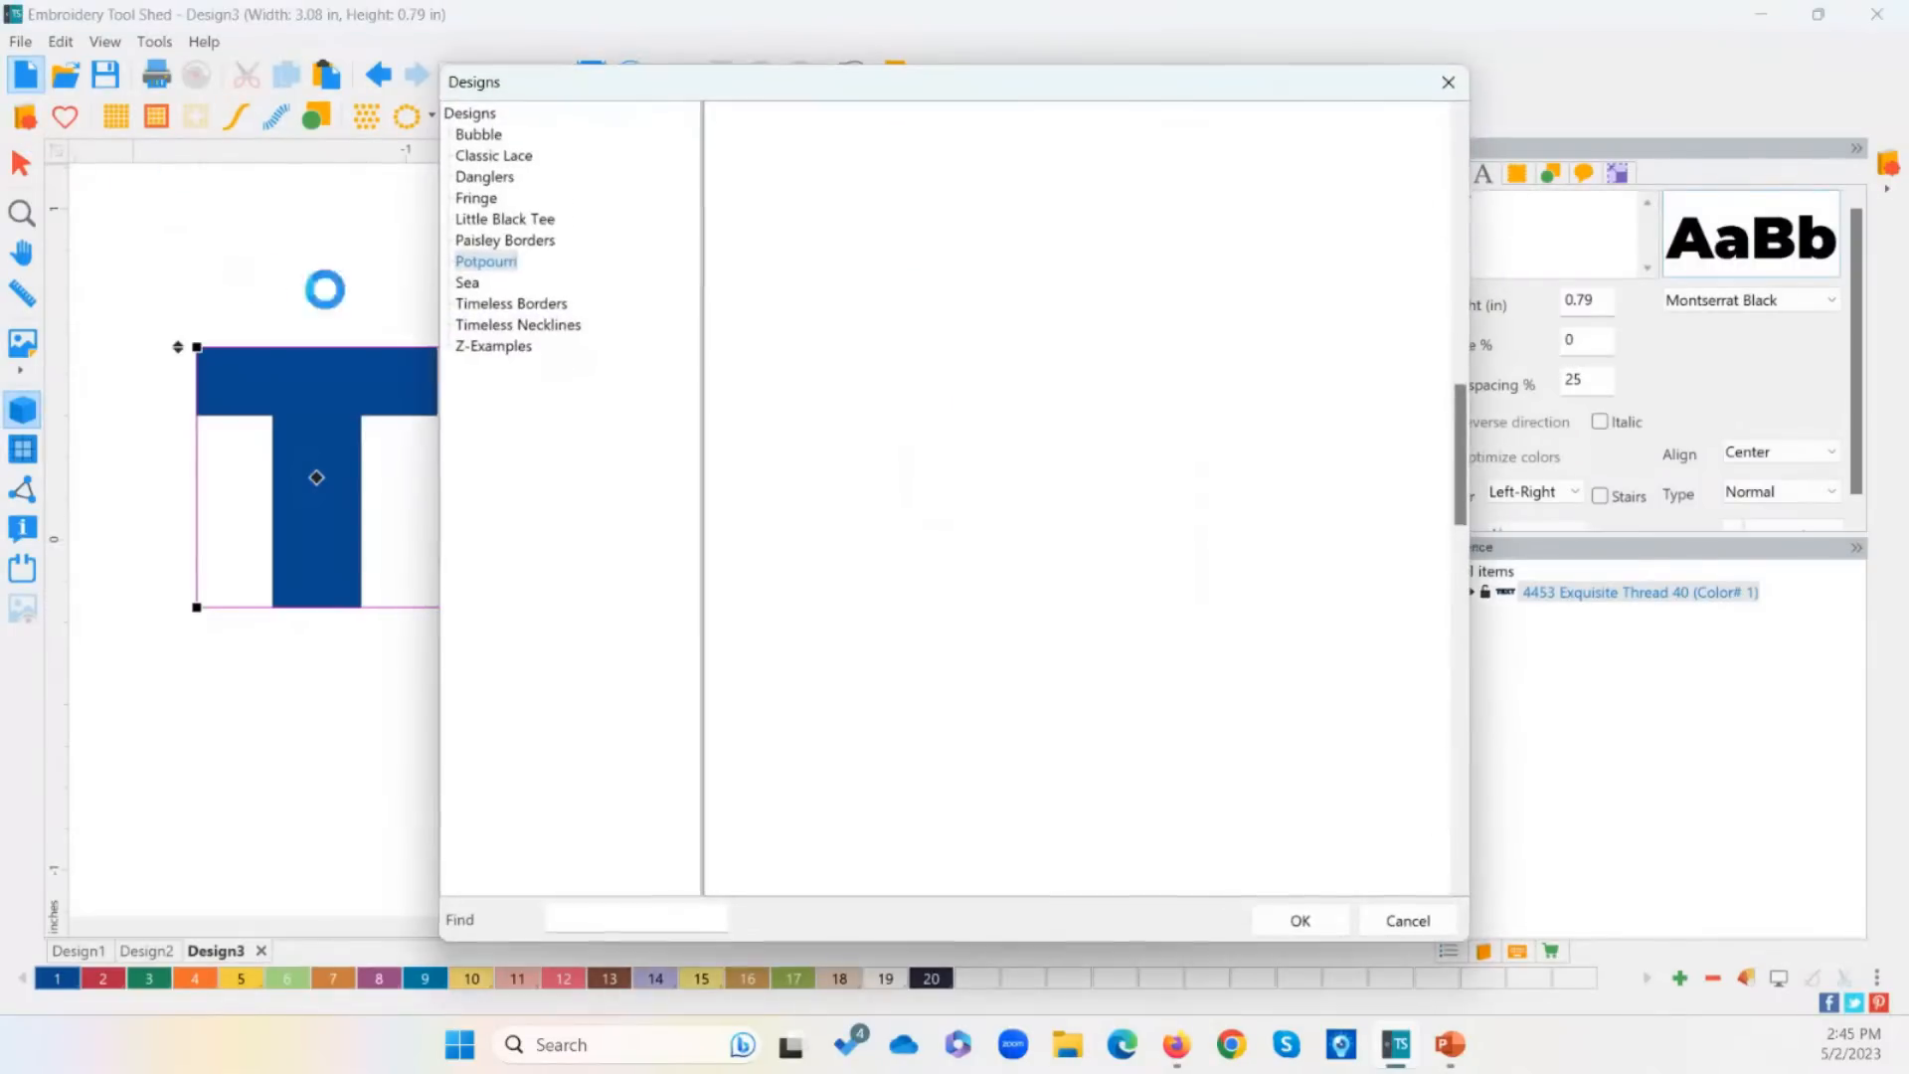
left_click(777, 229)
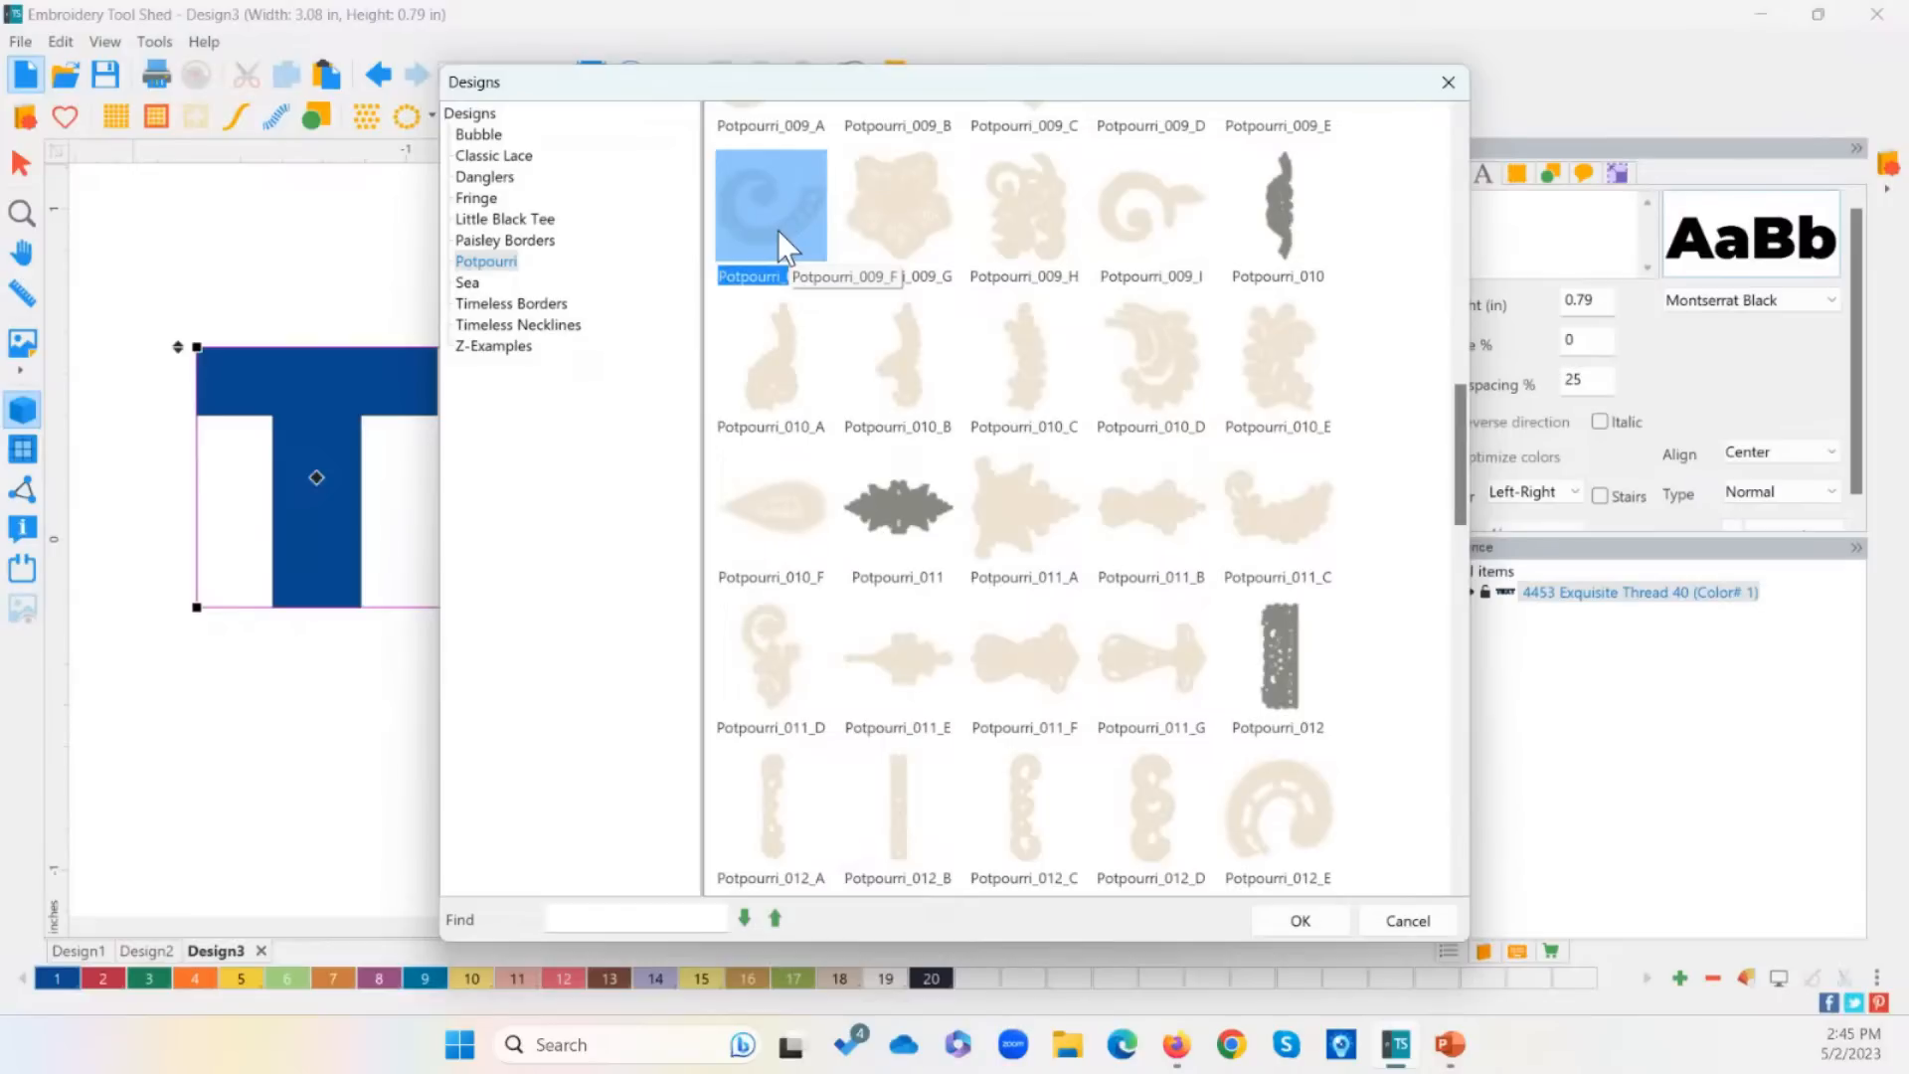
left_click(910, 654)
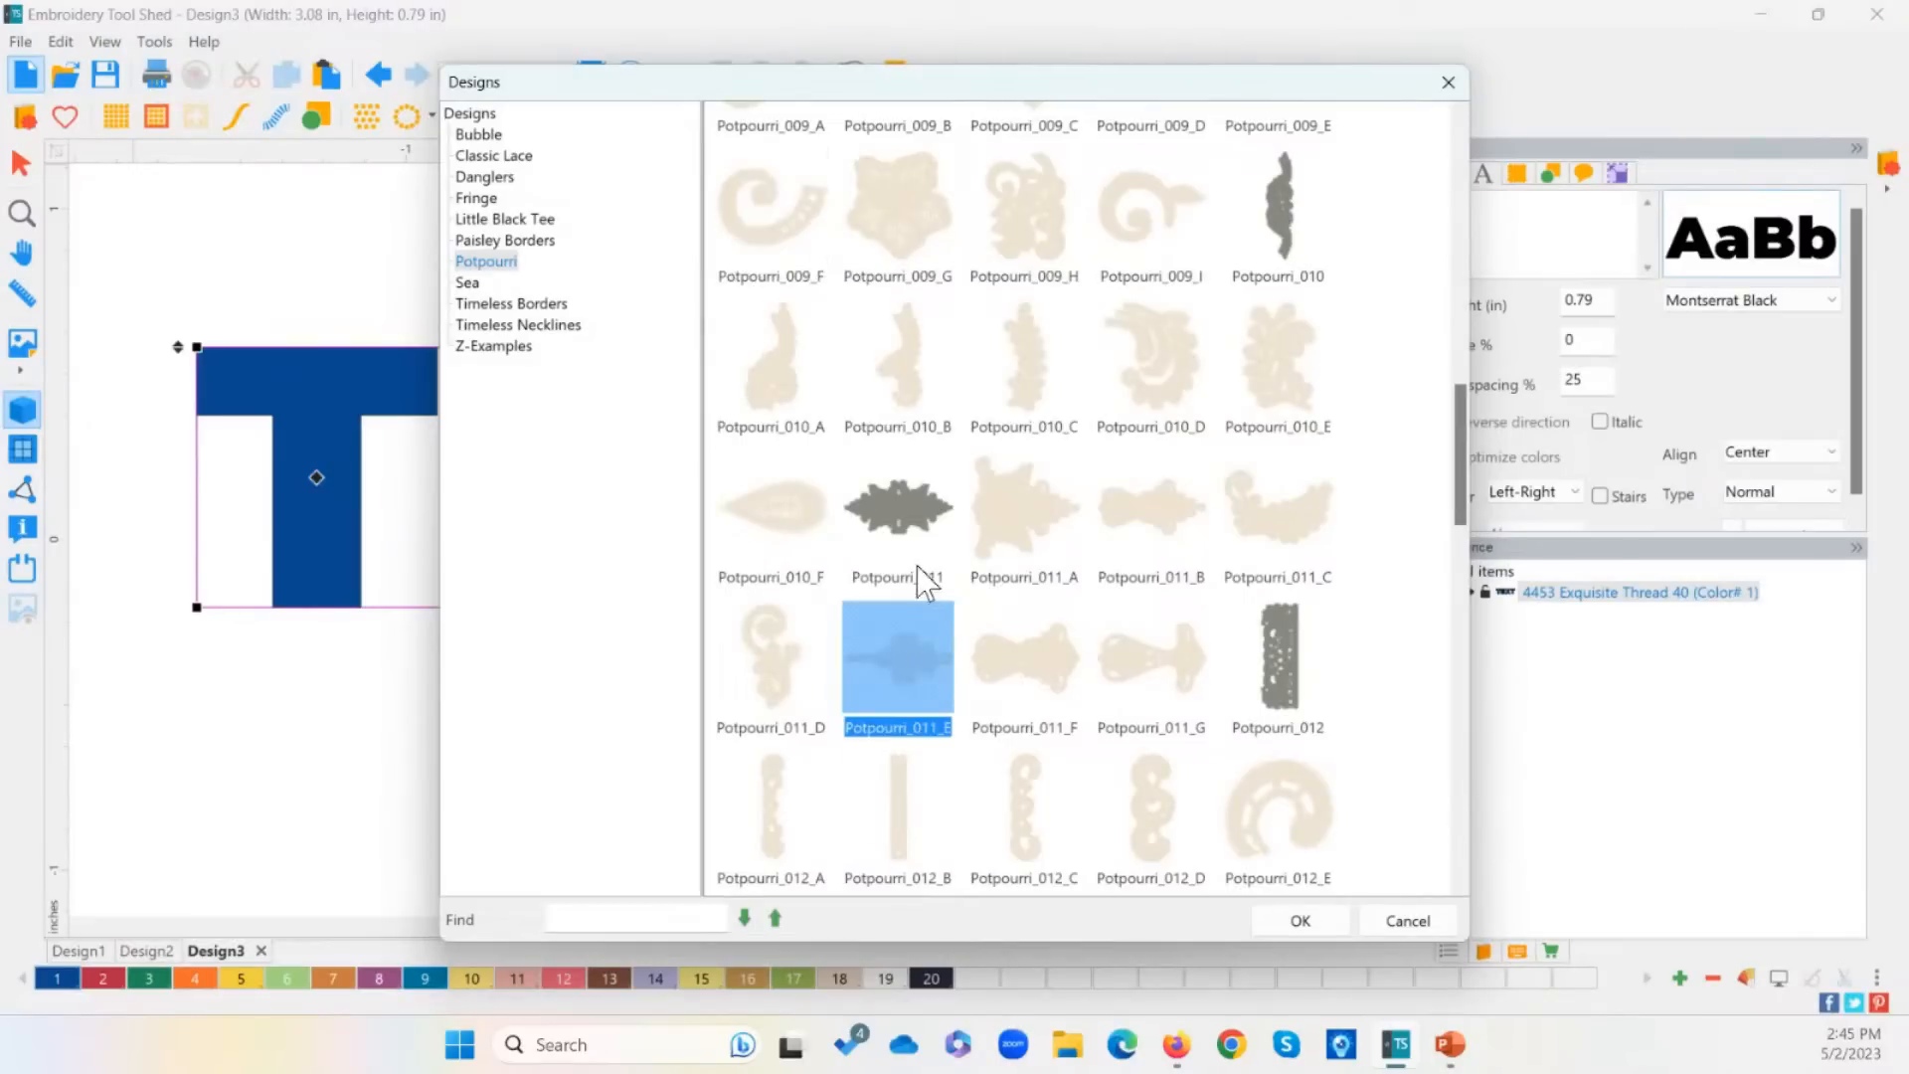
double_click(895, 658)
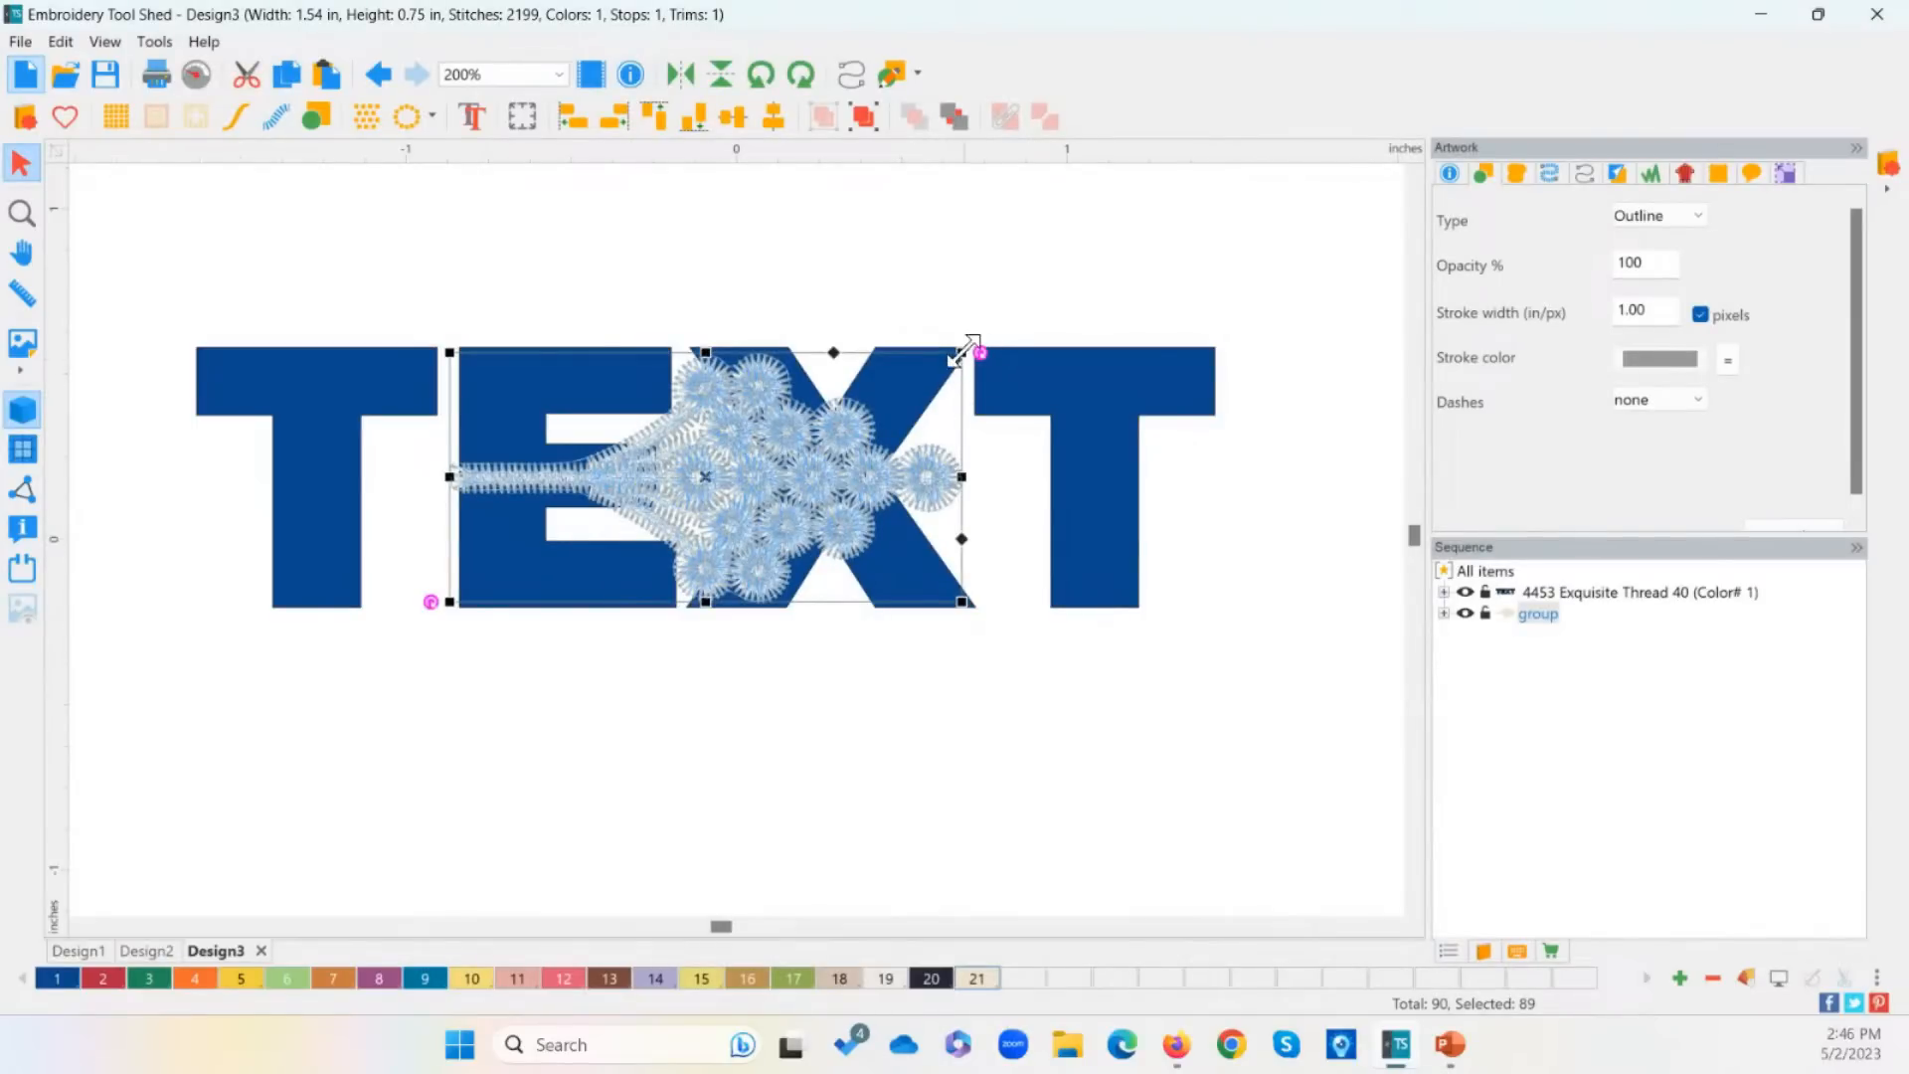
left_click_drag(965, 352, 746, 448)
left_click_drag(660, 532, 400, 393)
left_click_drag(542, 307, 471, 335)
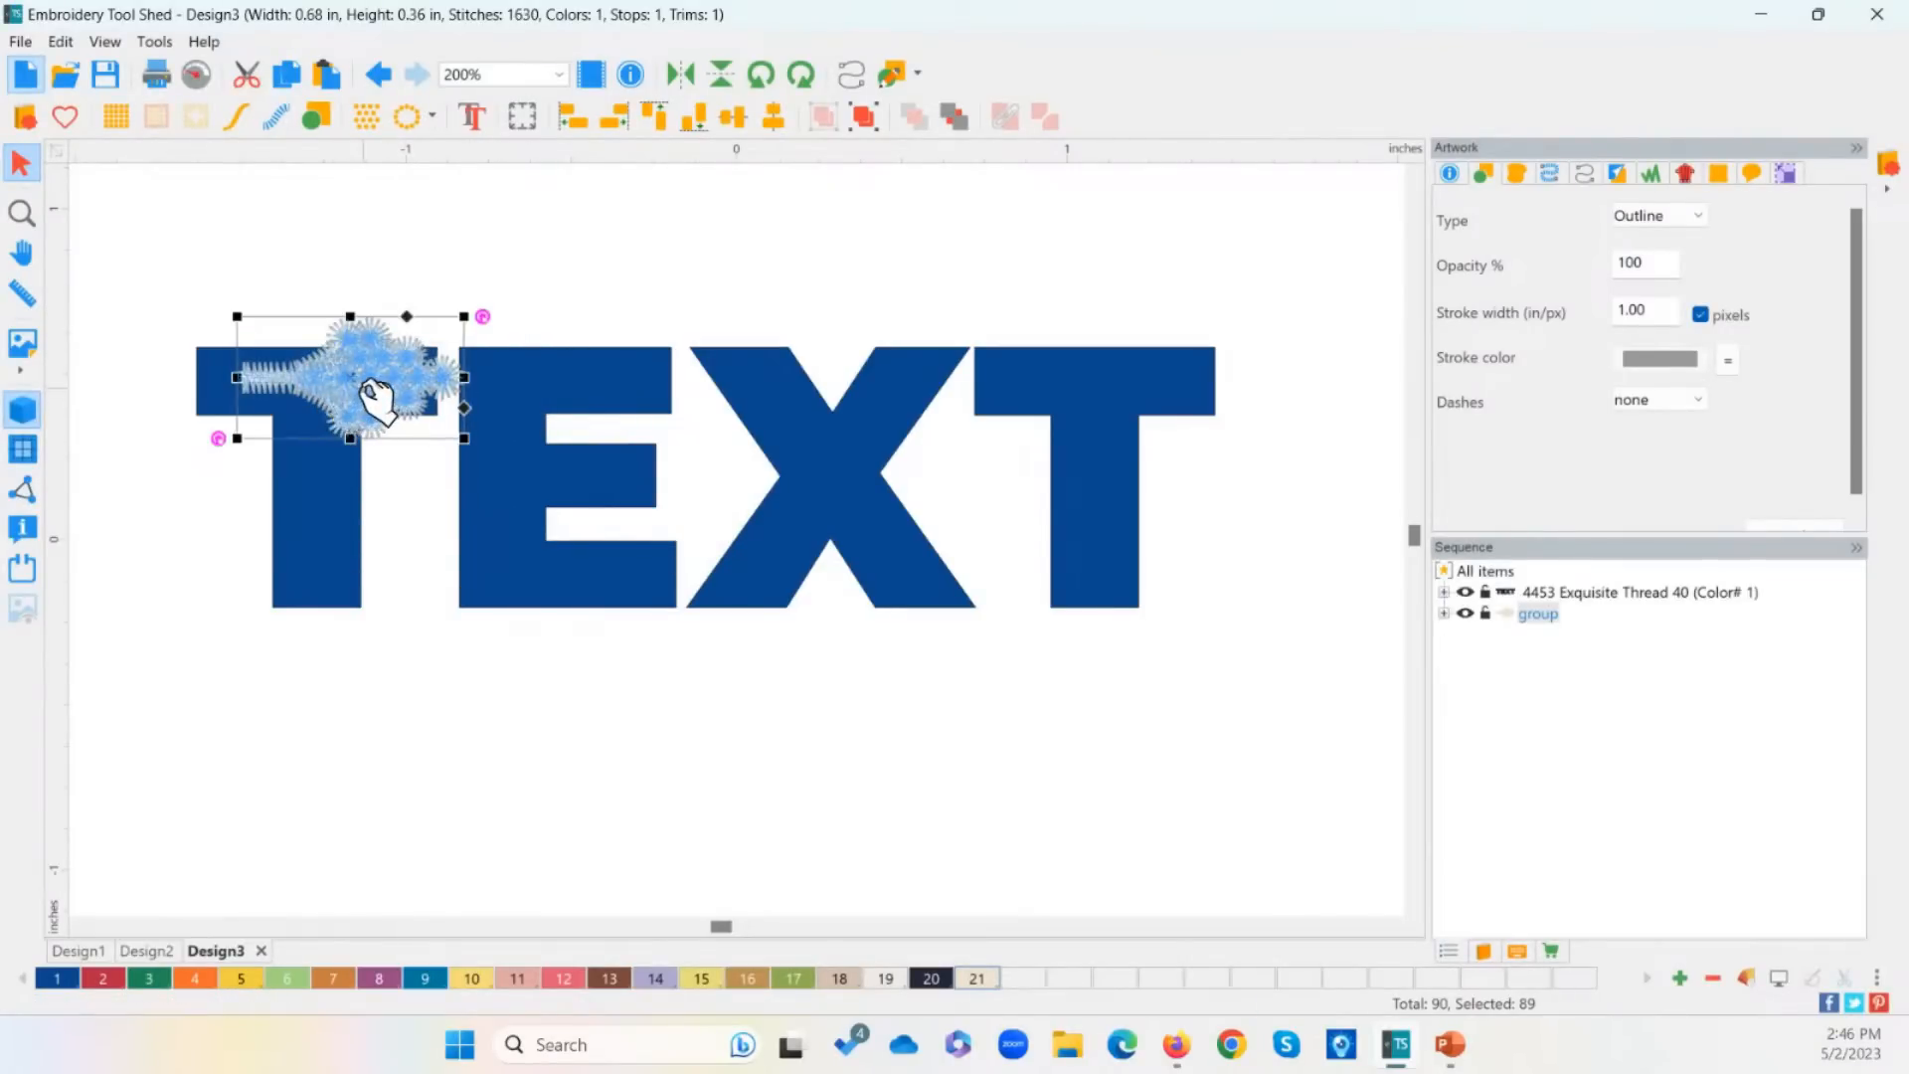
key("Delete")
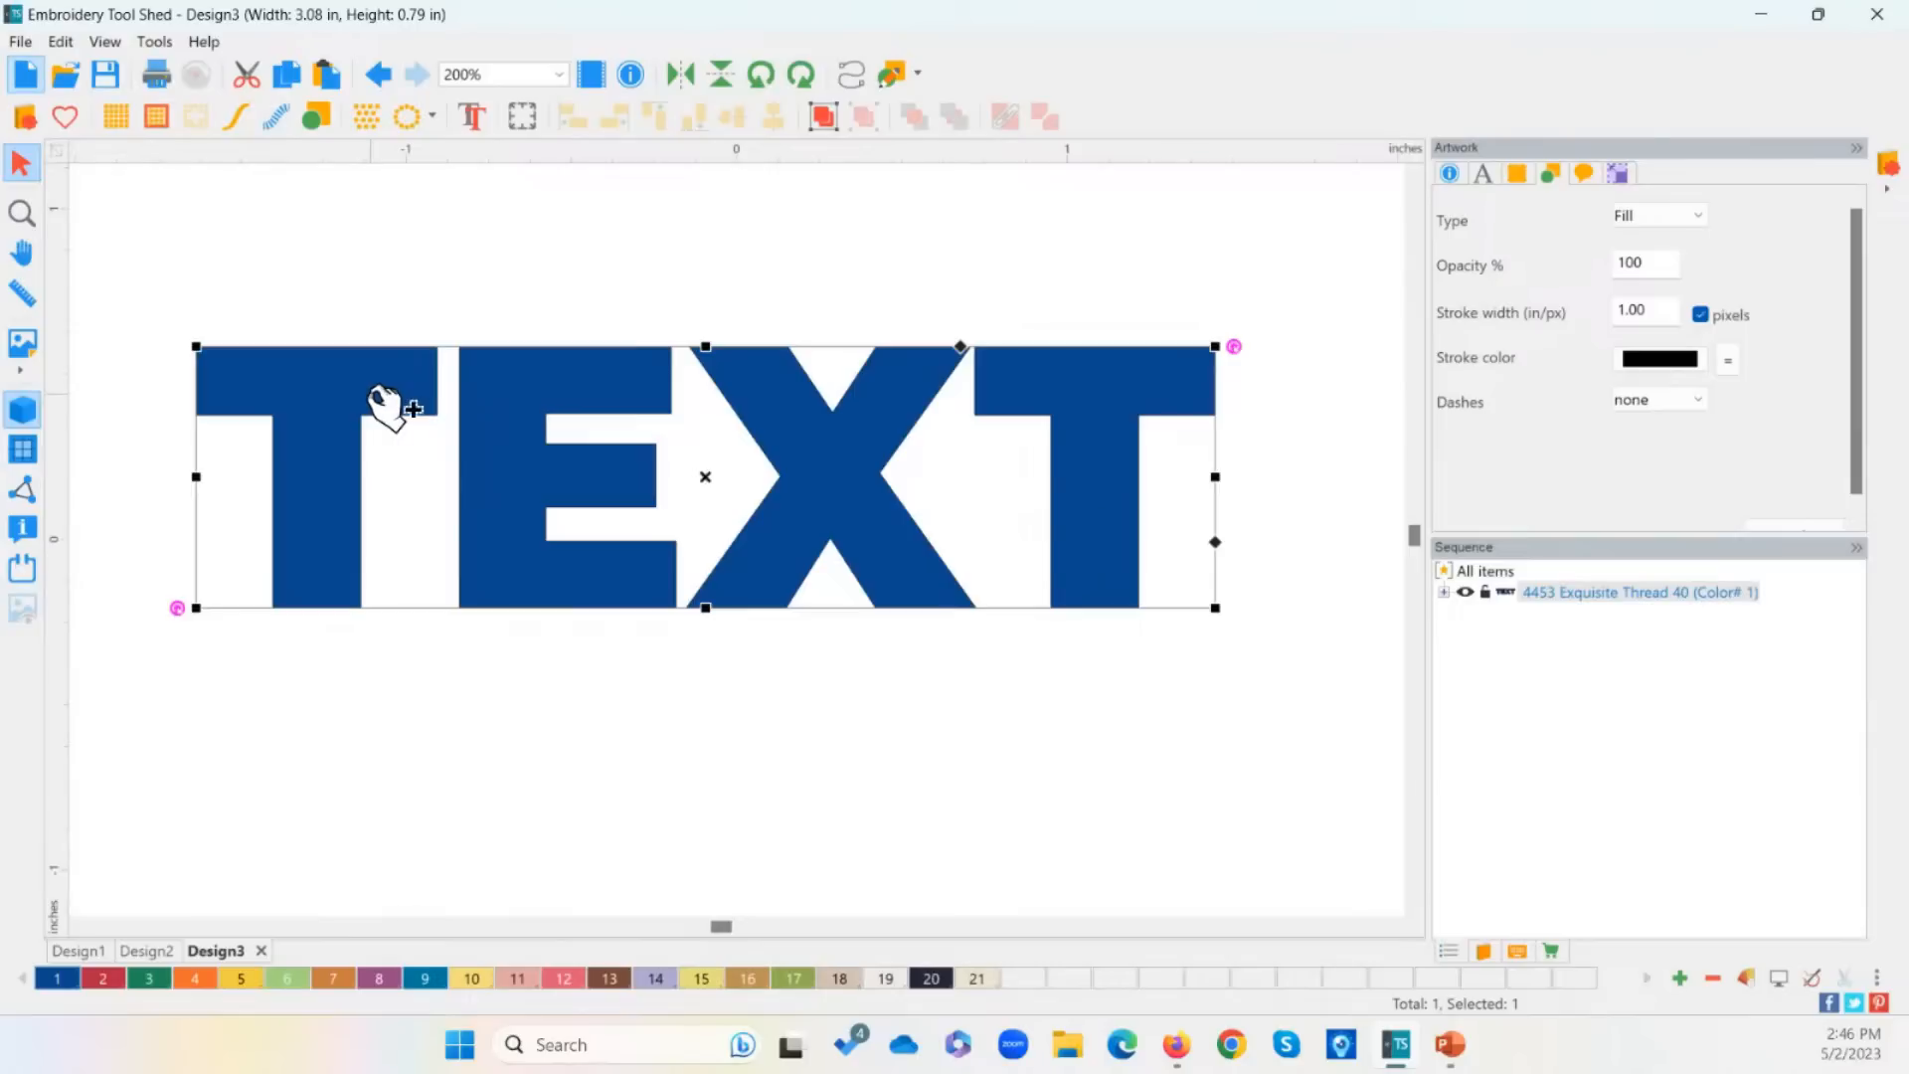
Step: Enlarge the TEXT lettering proportionally to about 7.16 × 1.83 in
left_click_drag(196, 346, 5, 5)
scroll(401, 535, "down", 6)
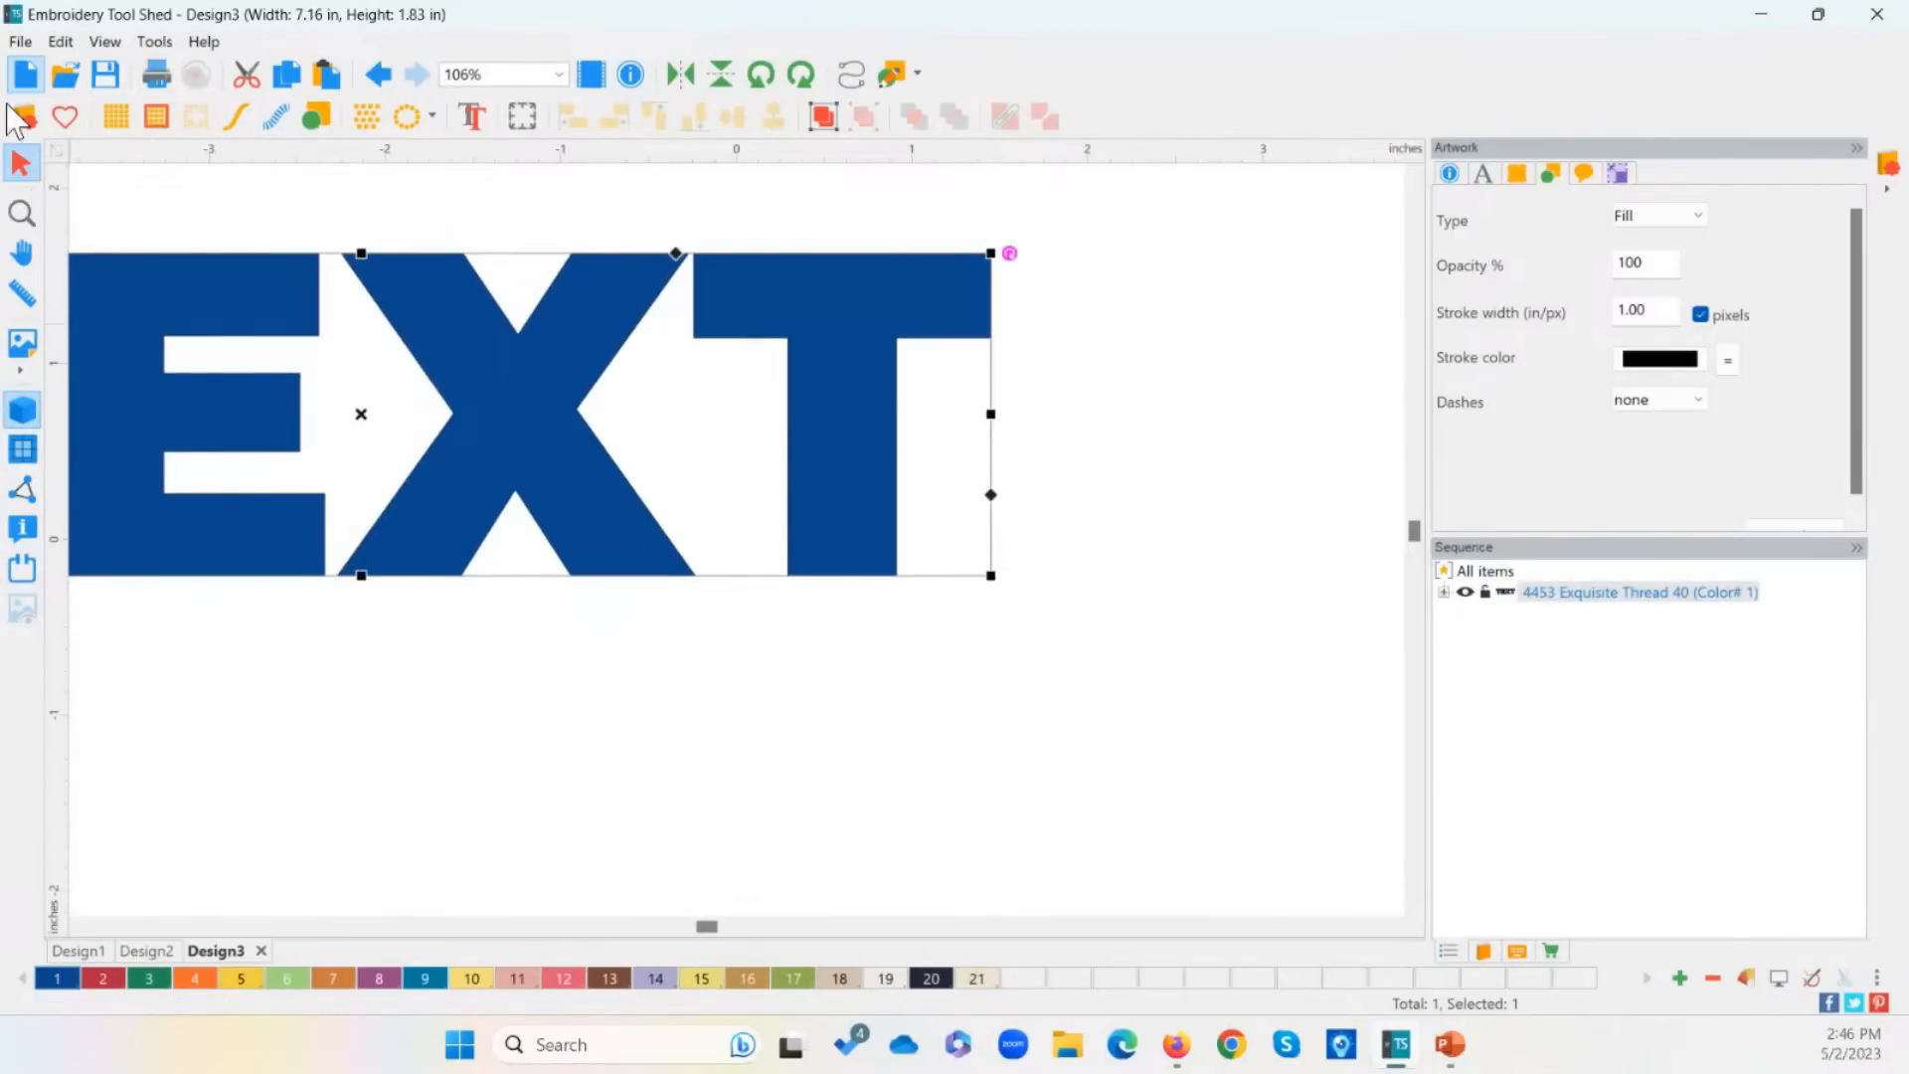
Step: Insert the Potpourri_011_E lace motif and place it over the right end of the last T's crossbar
left_click(22, 117)
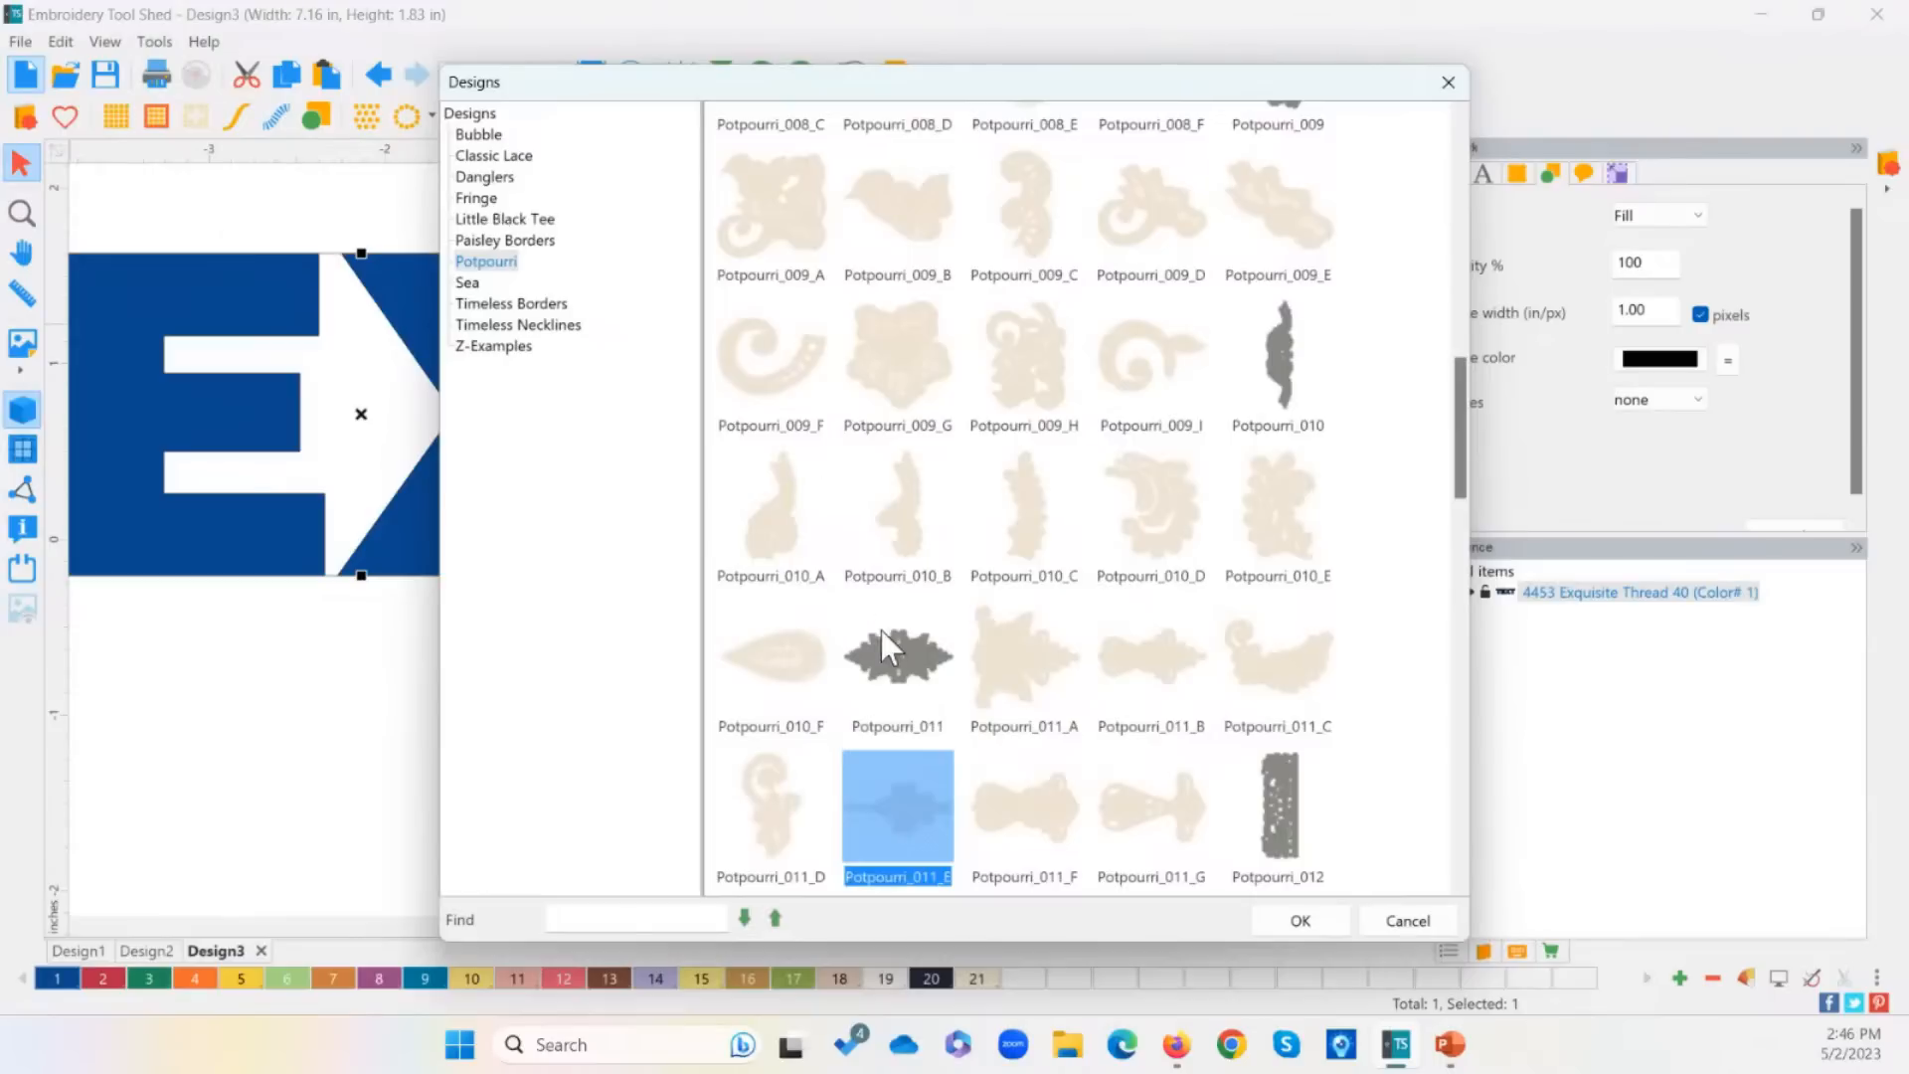
left_click(813, 681)
double_click(869, 811)
left_click_drag(392, 439, 944, 312)
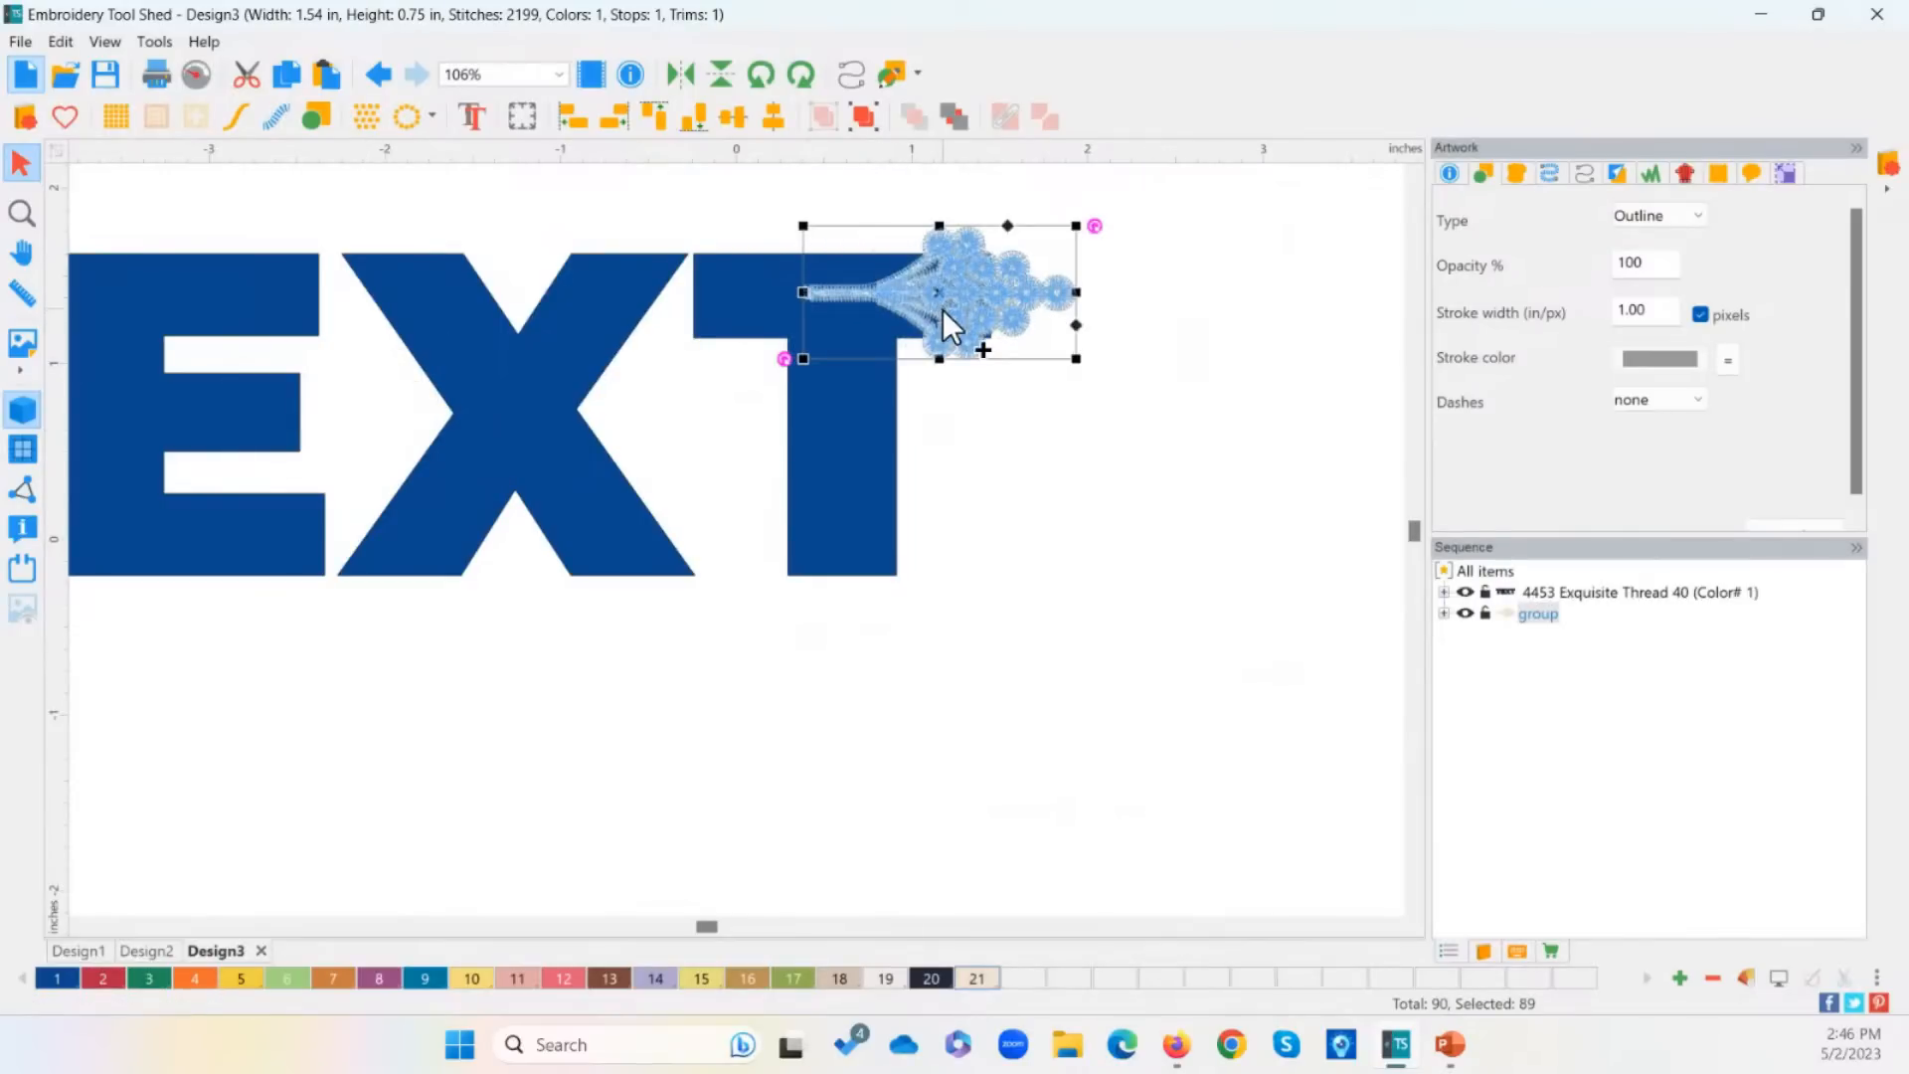
Step: Duplicate the motif, mirror the copy horizontally, and arrange both so their stems meet across the last T's crossbar
key("ctrl+c")
key("ctrl+v")
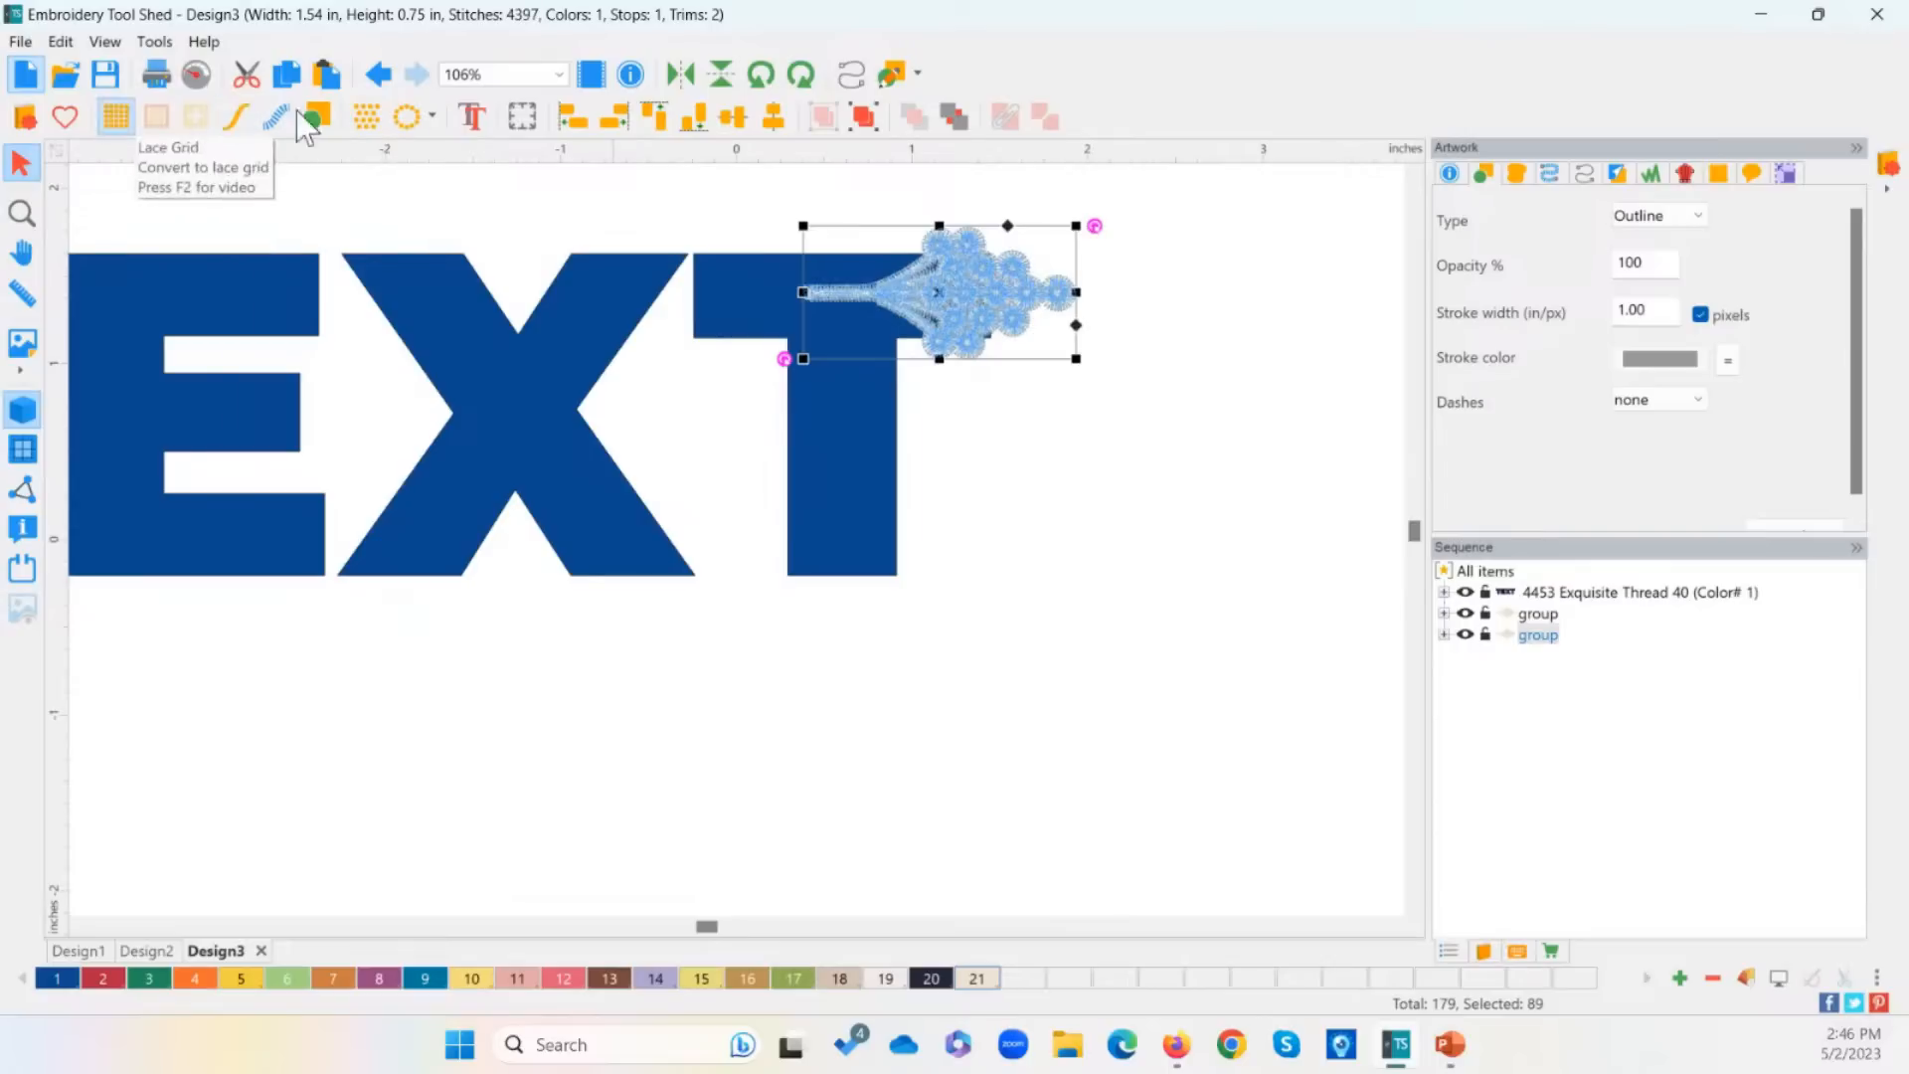
left_click(682, 75)
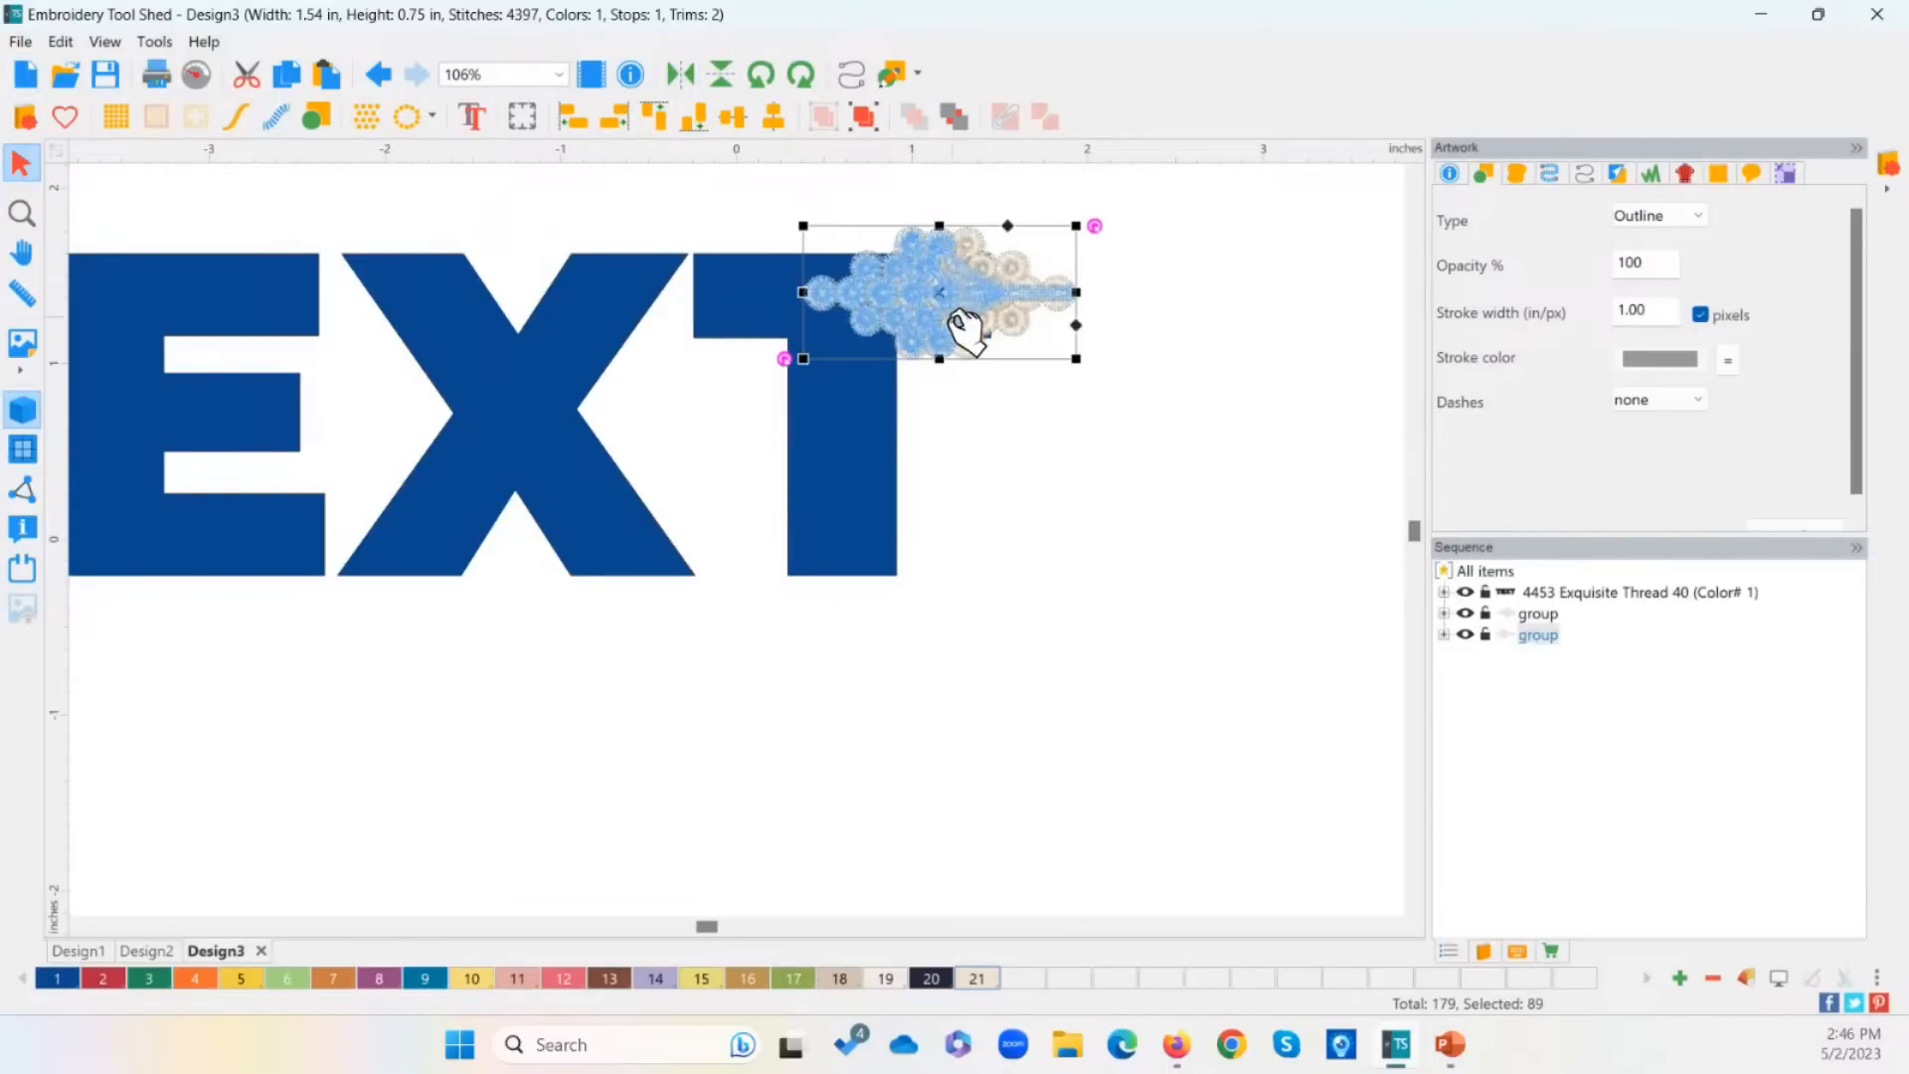
left_click_drag(964, 328, 758, 321)
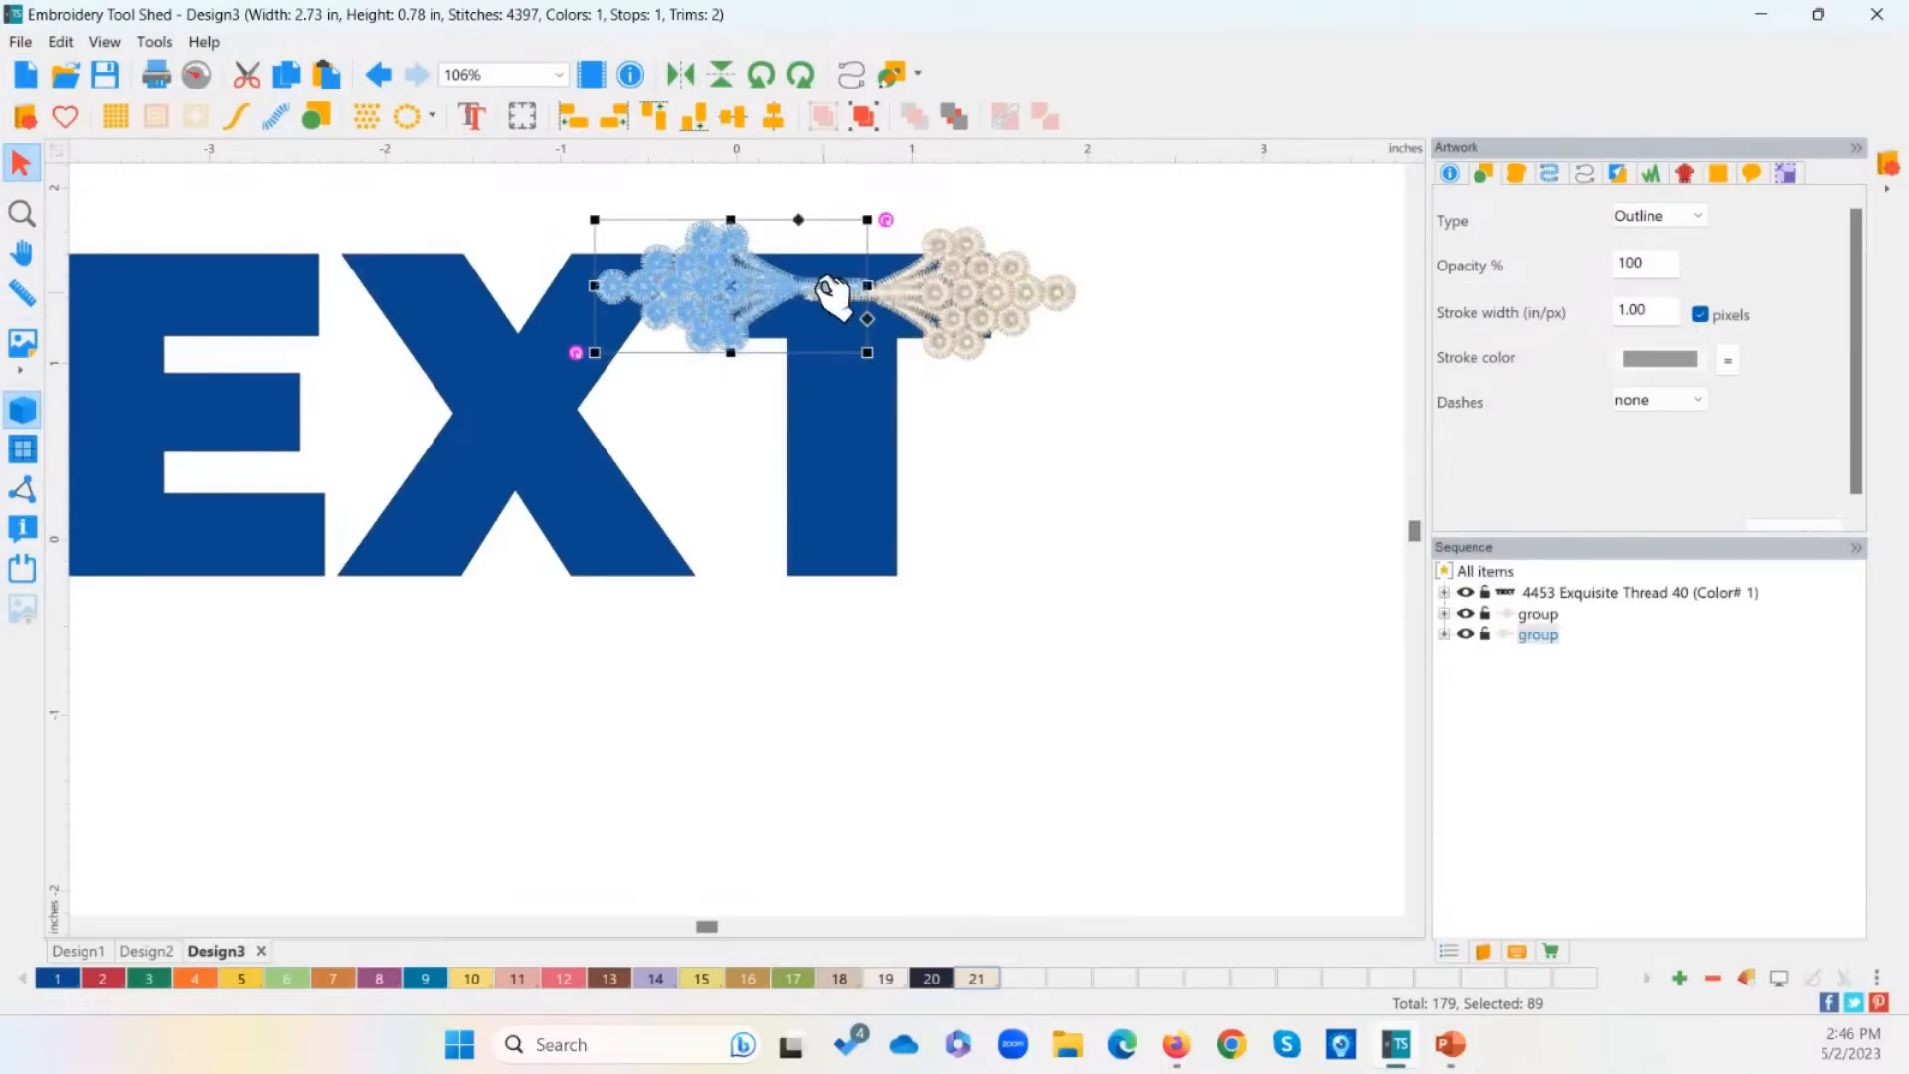
left_click(938, 300)
left_click_drag(951, 299, 965, 305)
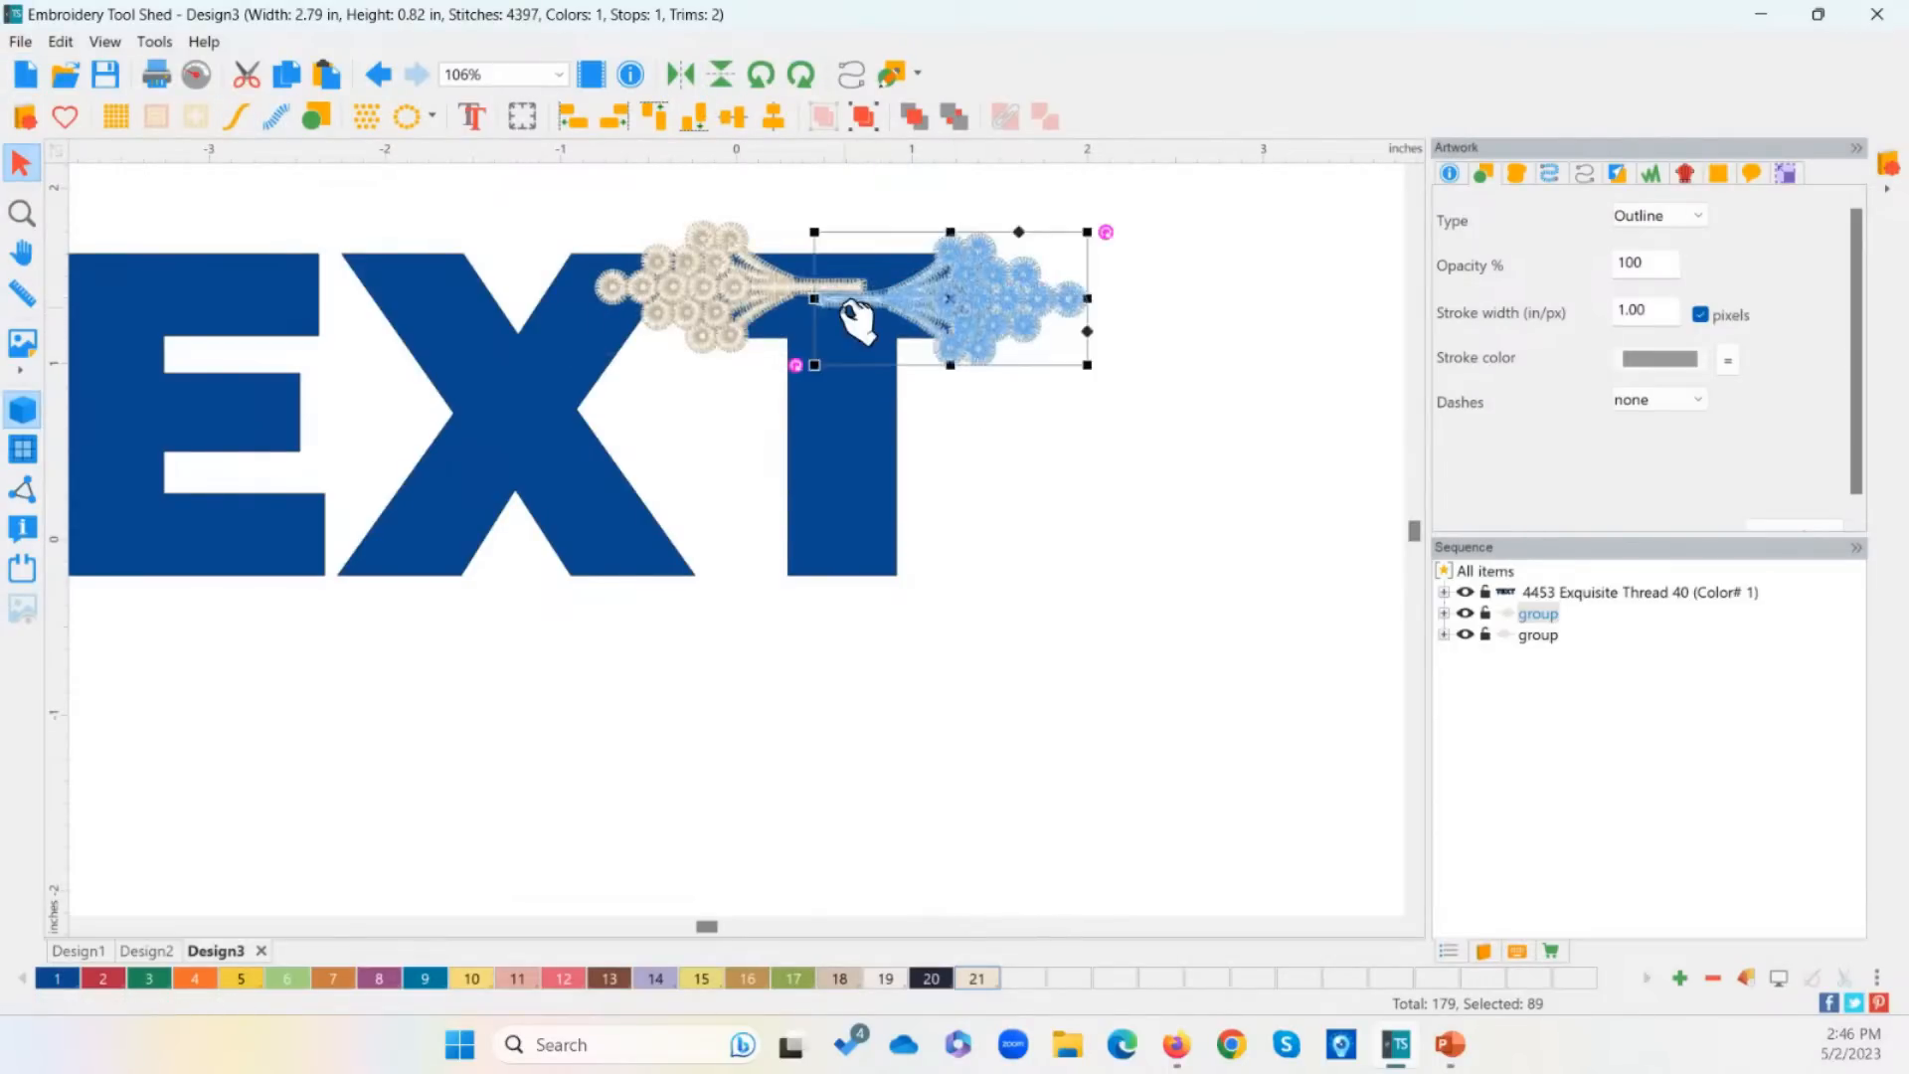
Step: Insert the Potpourri_010_C lace motif and place it along the upright of the last T
left_click(26, 127)
left_click(1022, 517)
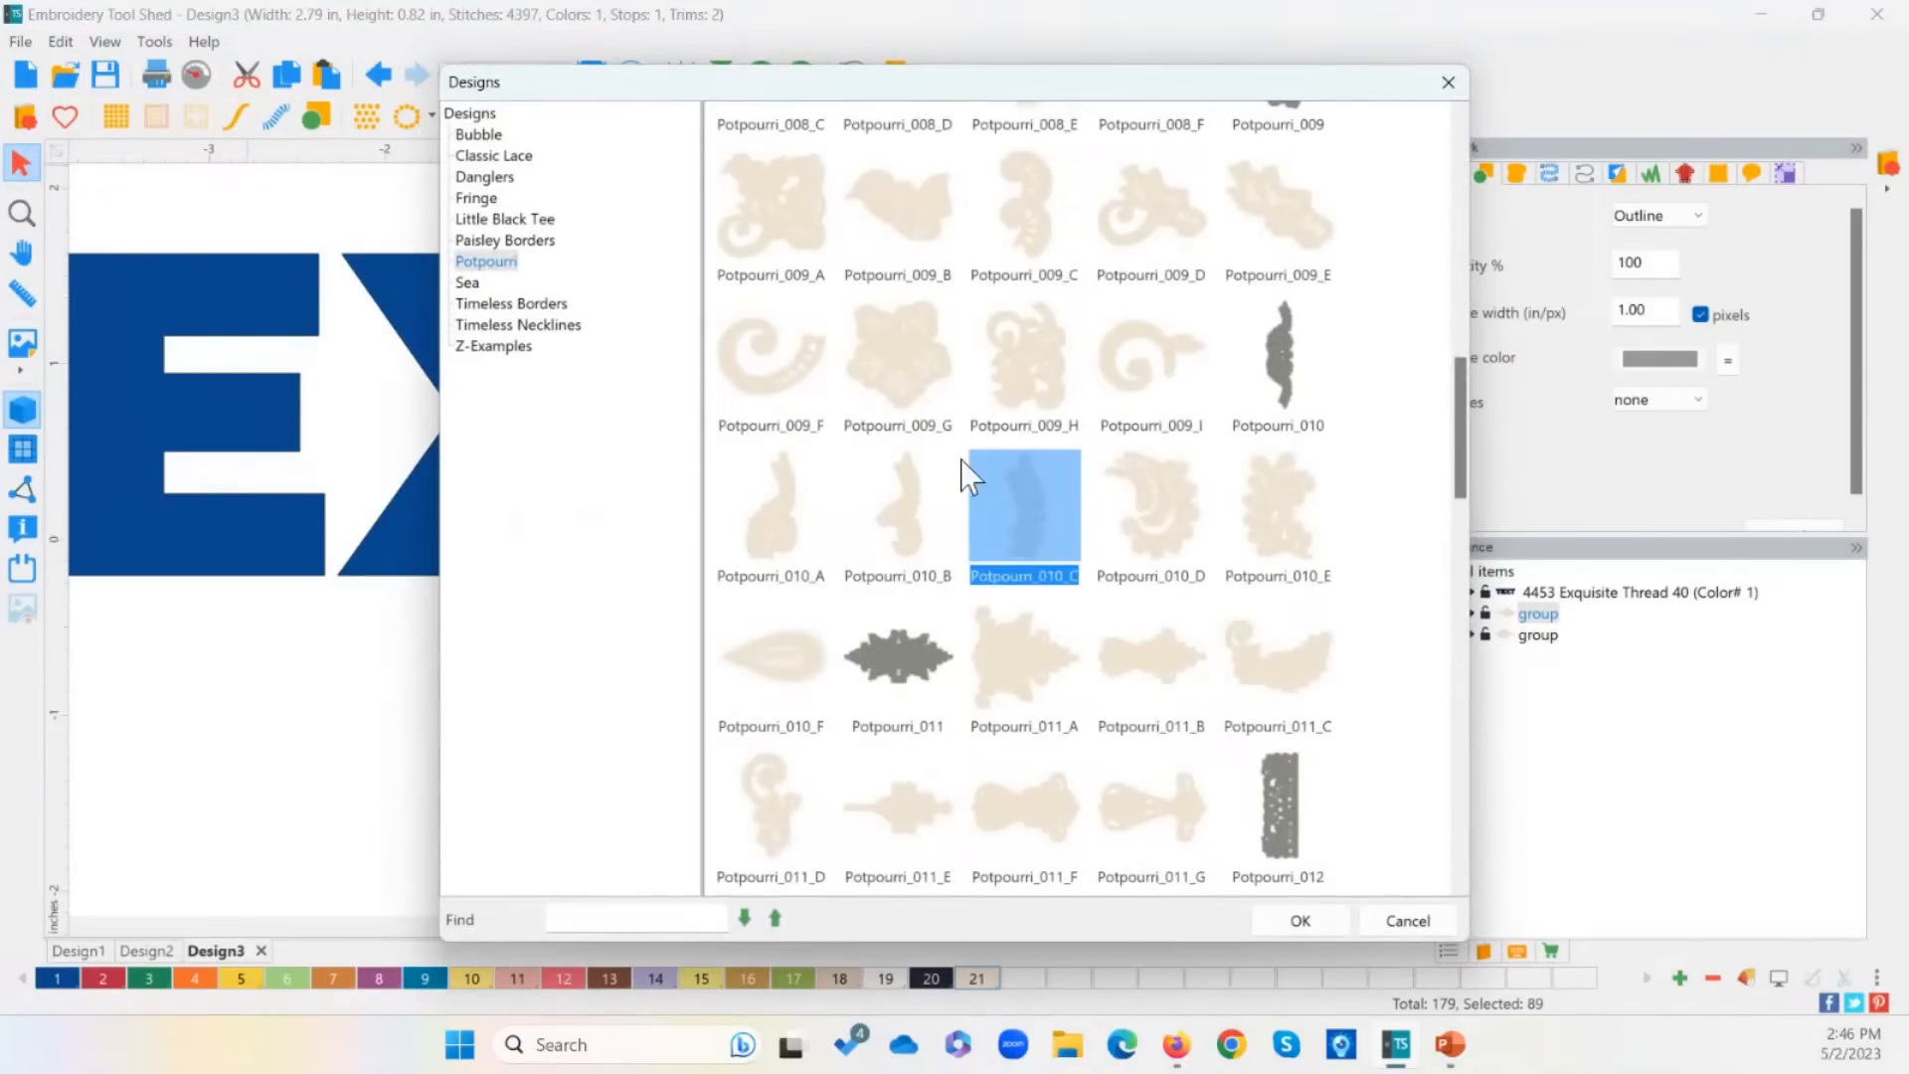
double_click(989, 509)
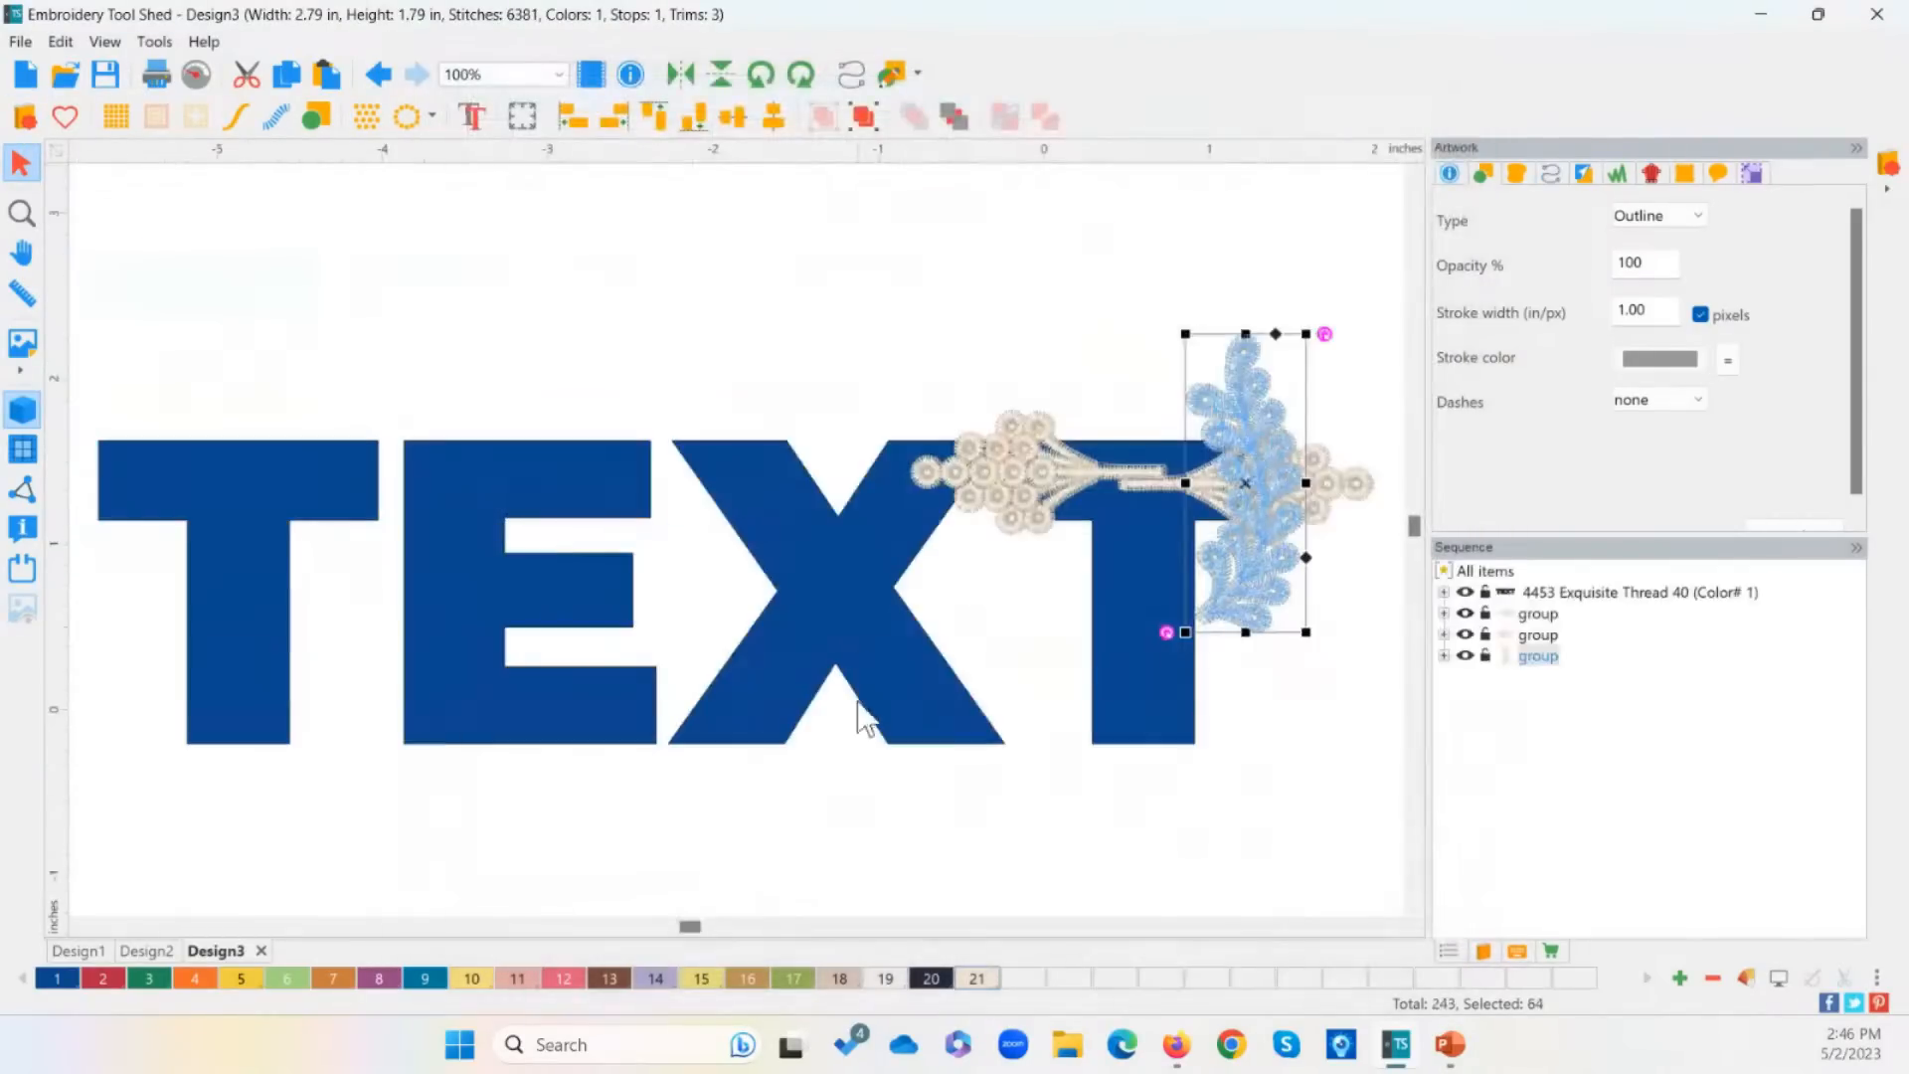
left_click_drag(1289, 528, 1178, 662)
left_click(1277, 686)
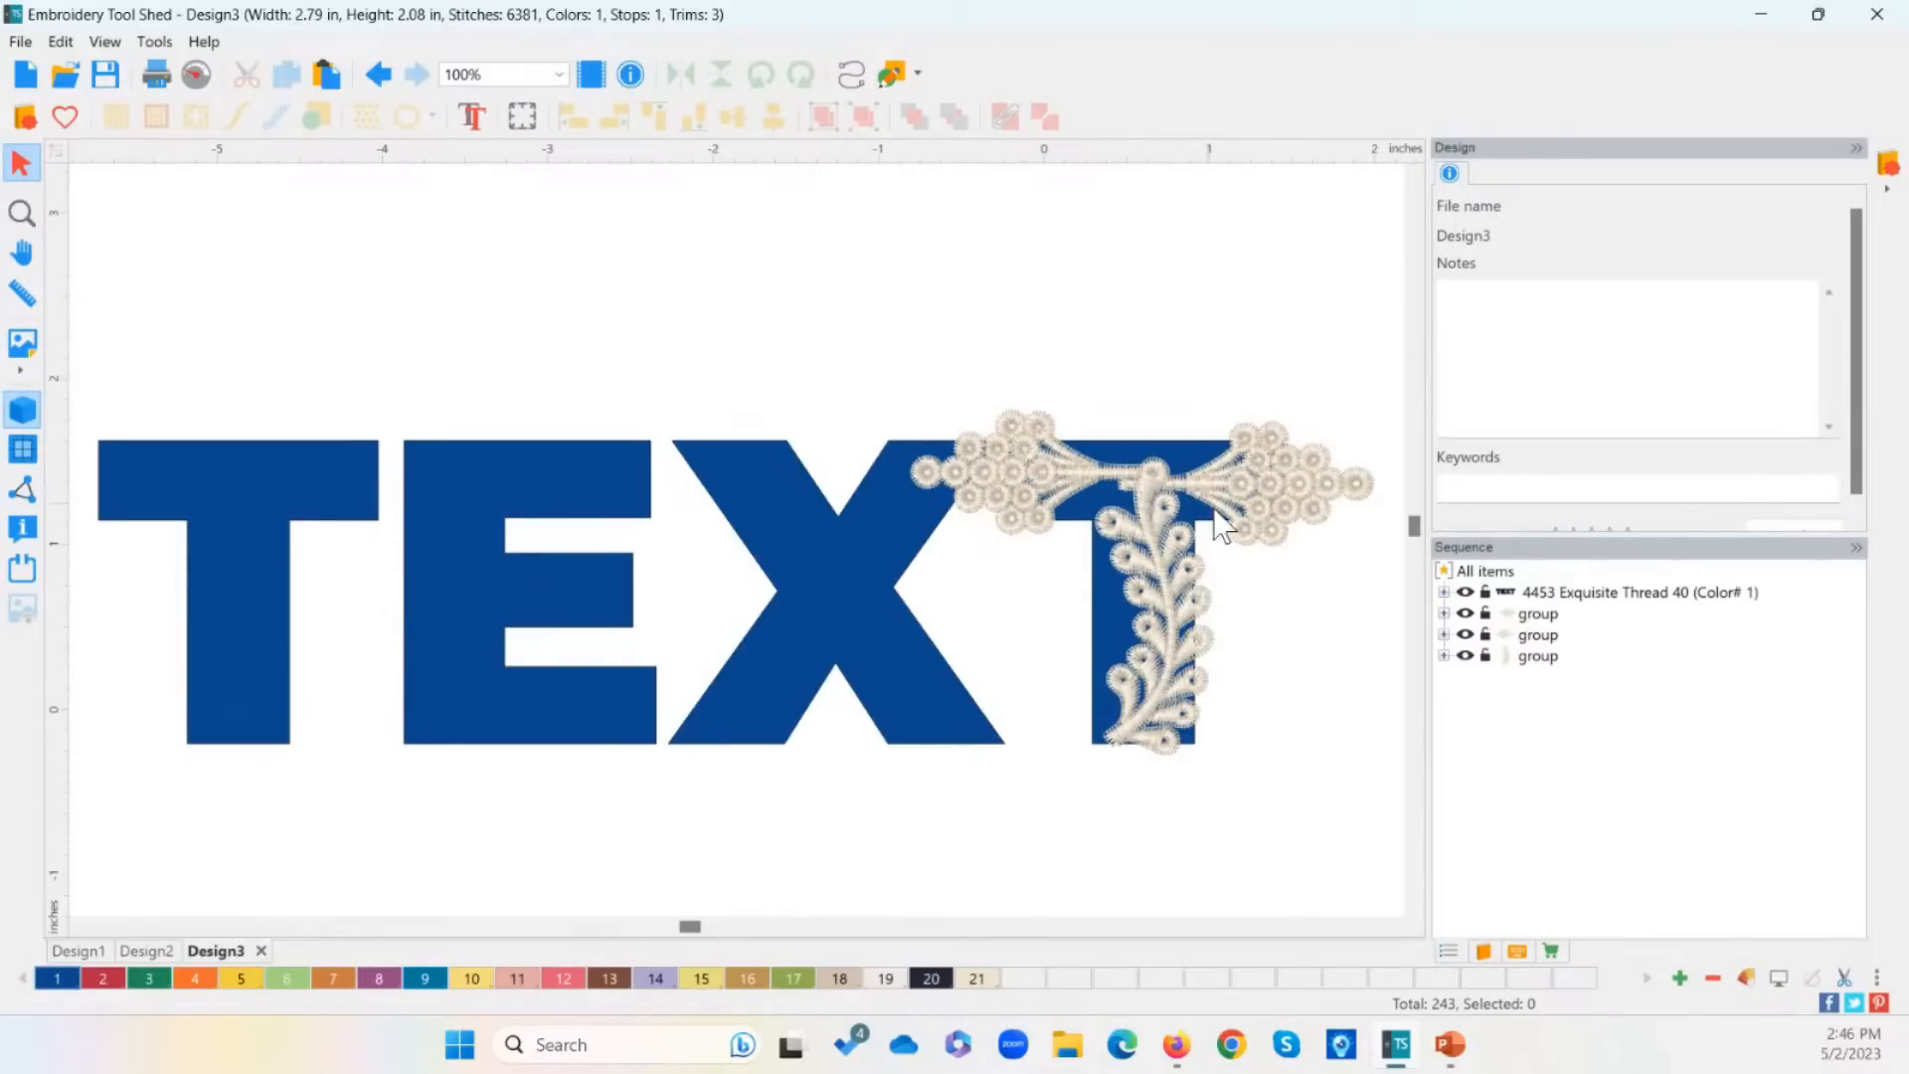
Step: Delete the three lace motifs from the last T, keeping only the TEXT lettering
left_click(618, 487)
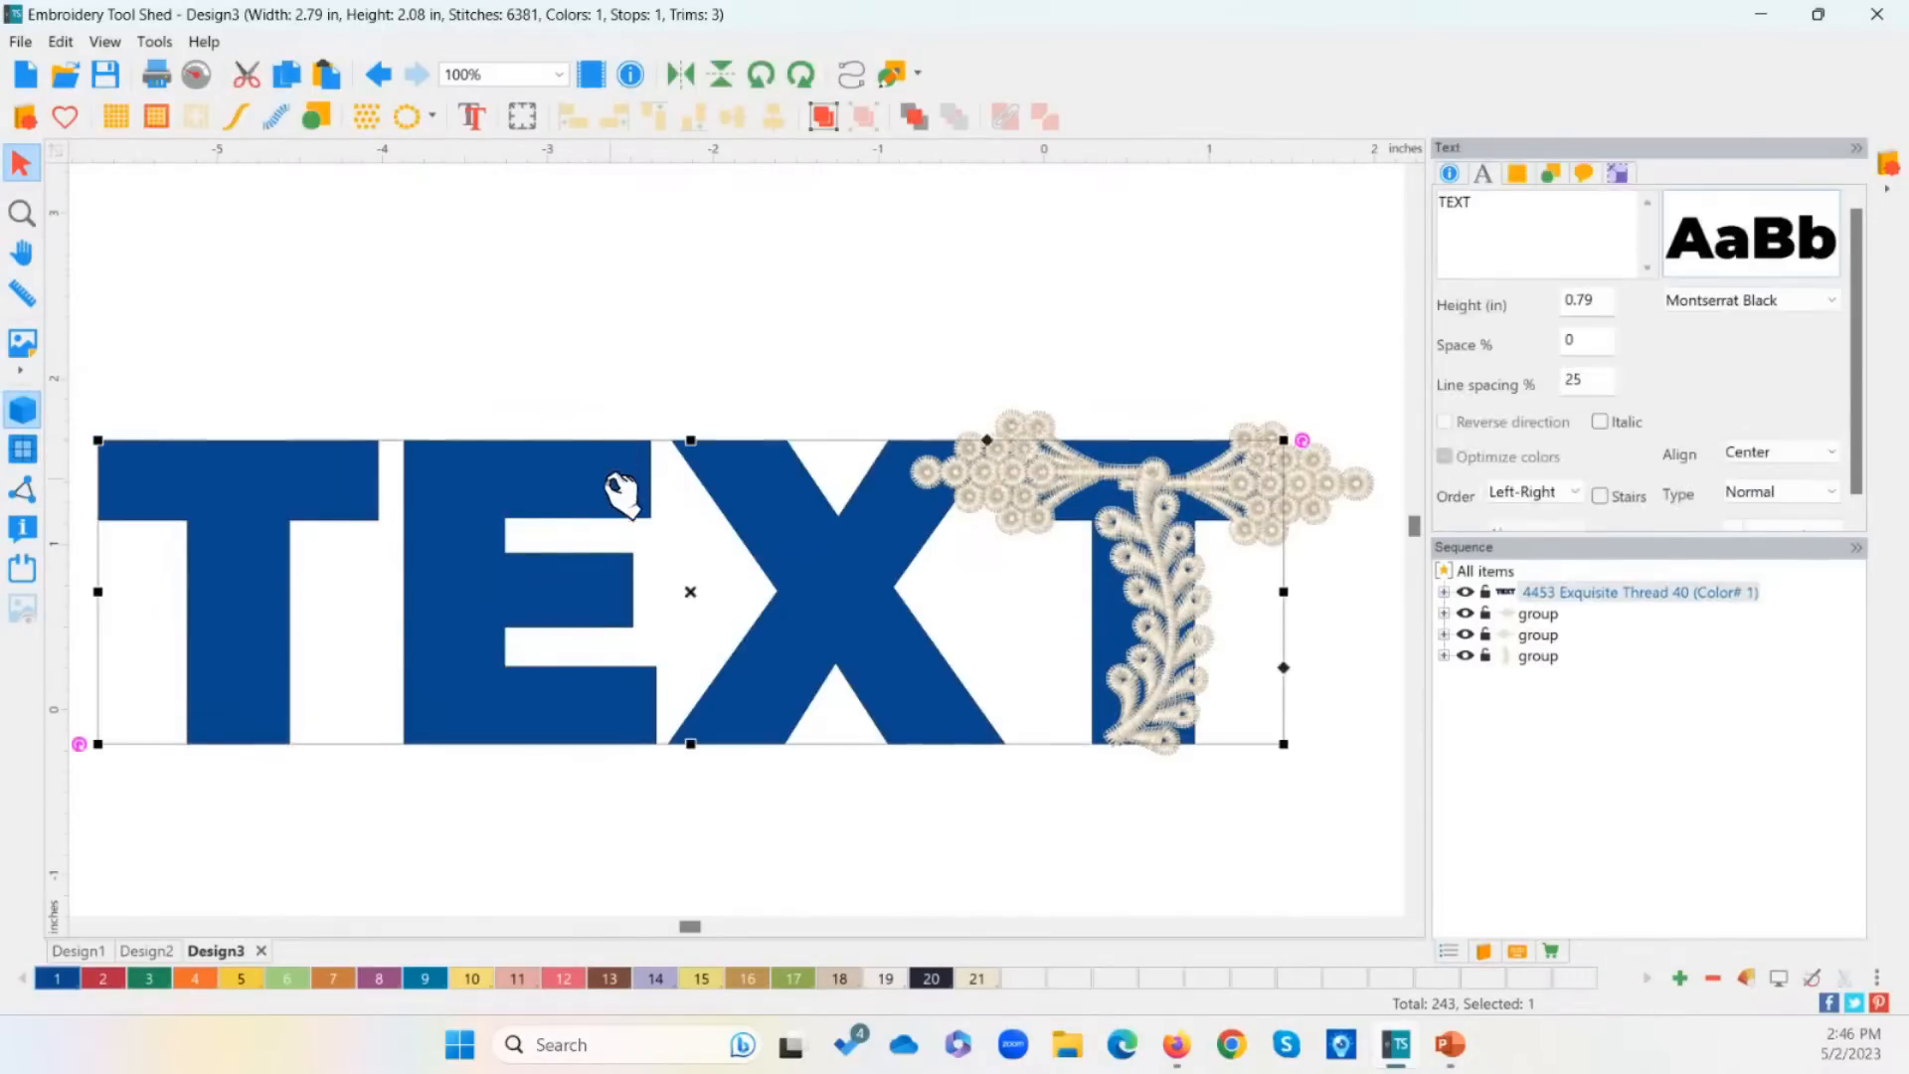
left_click_drag(919, 336, 1358, 886)
key("Delete")
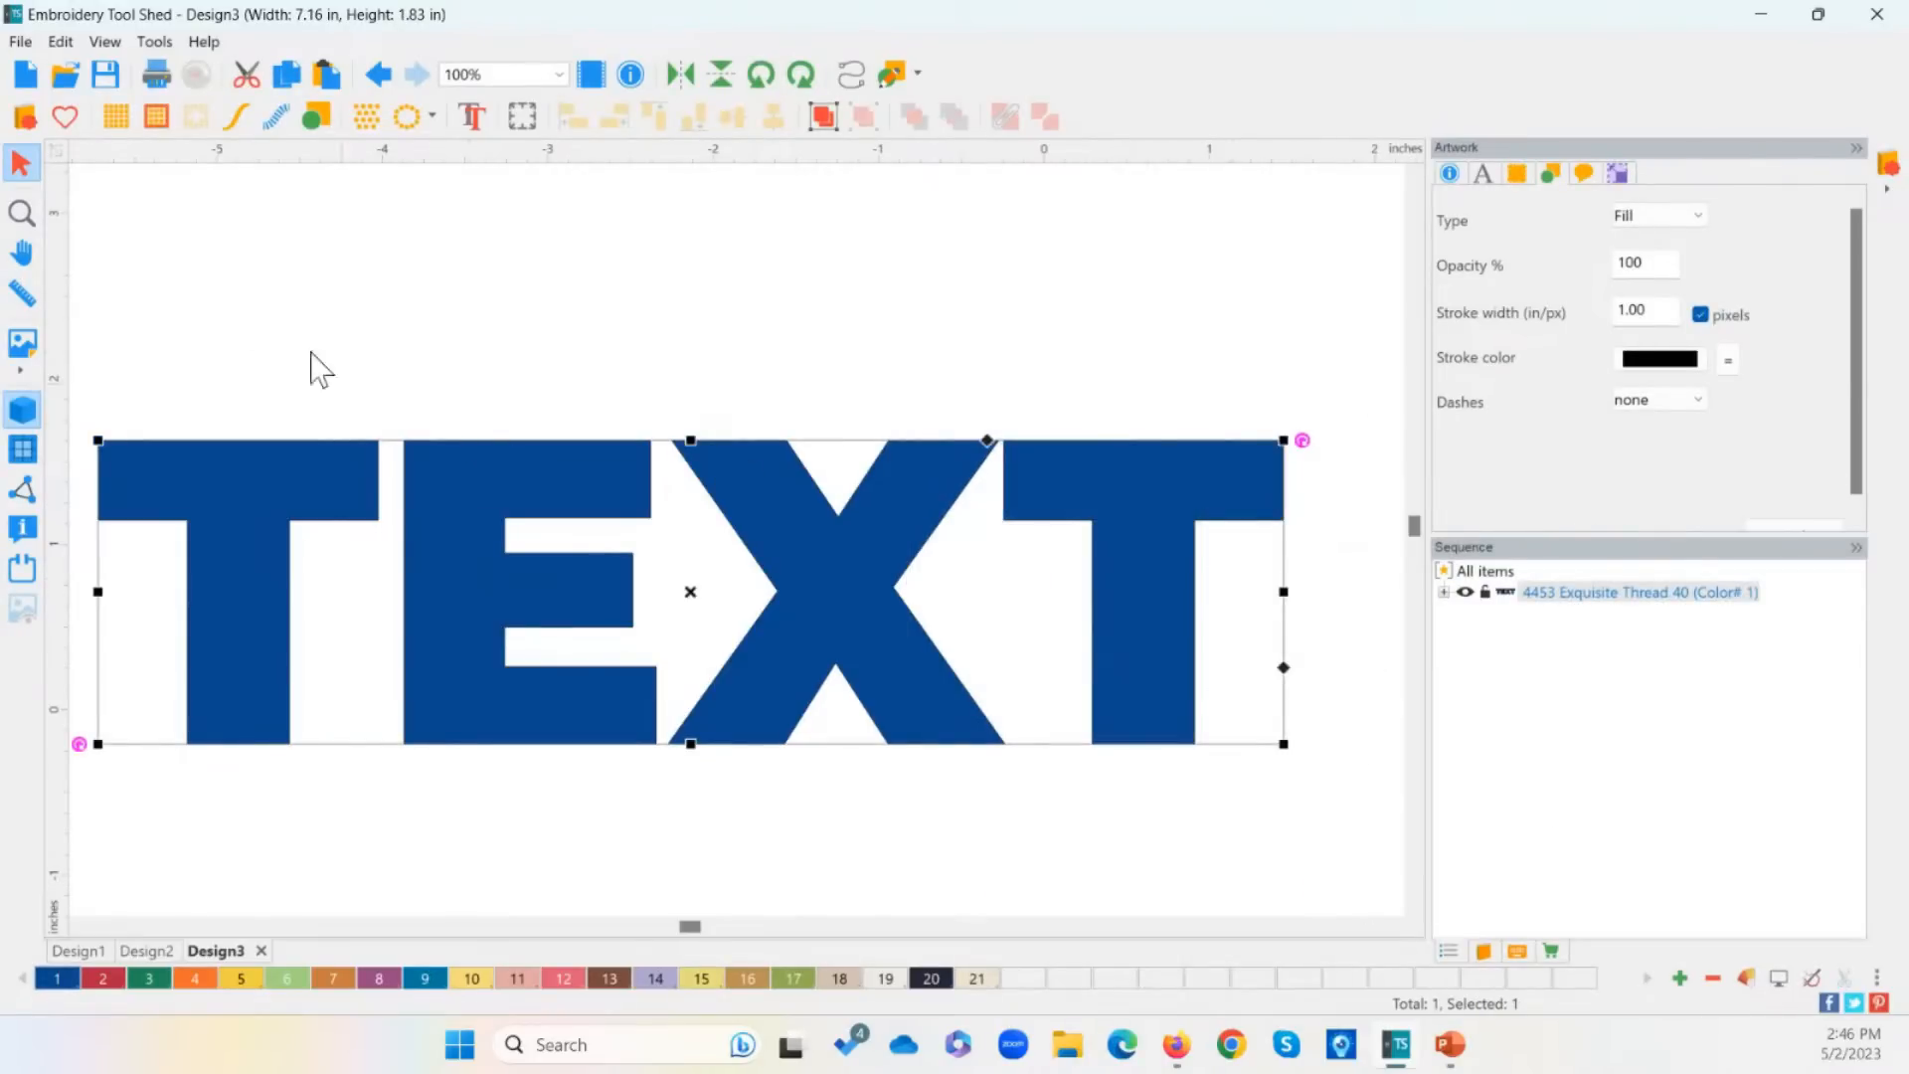
Step: Edit the TEXT lettering and scale it down to about 6.87 × 1.76 in
left_click(475, 119)
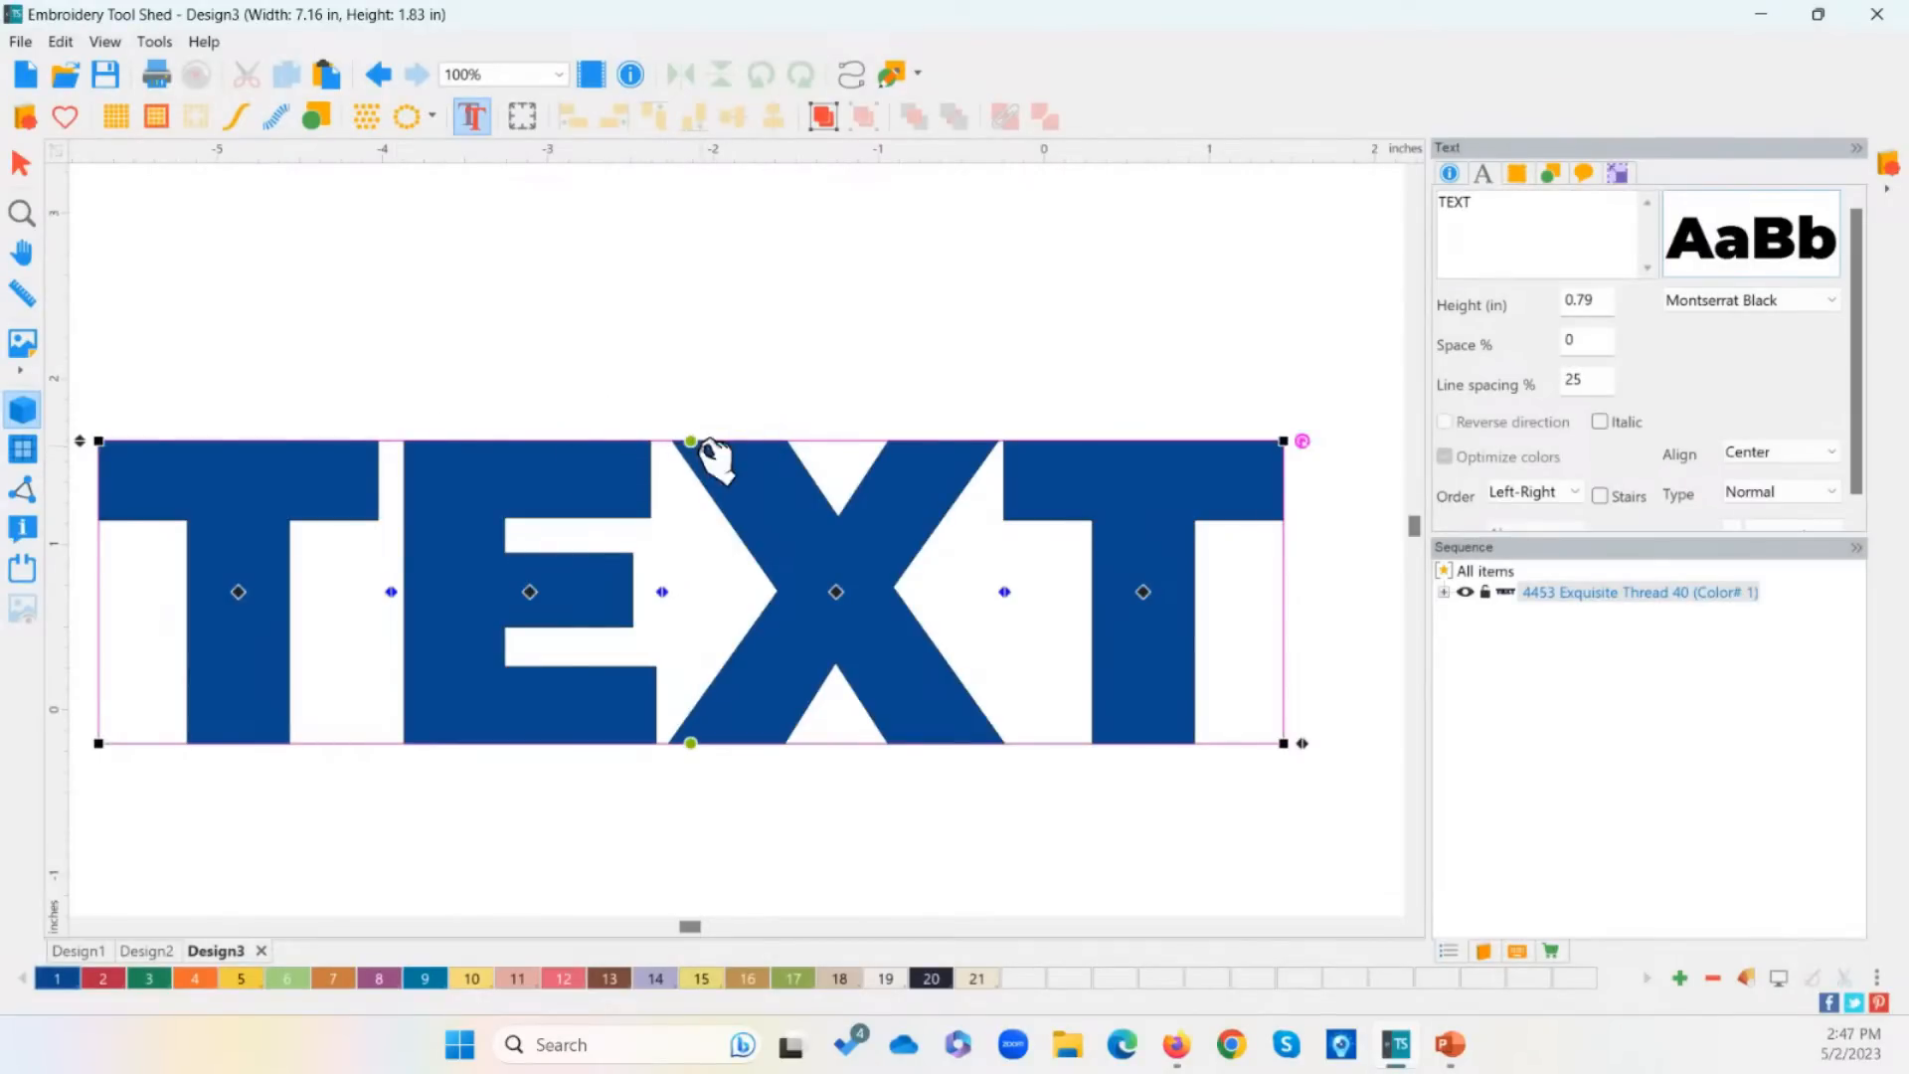
left_click(473, 116)
left_click_drag(78, 440, 307, 439)
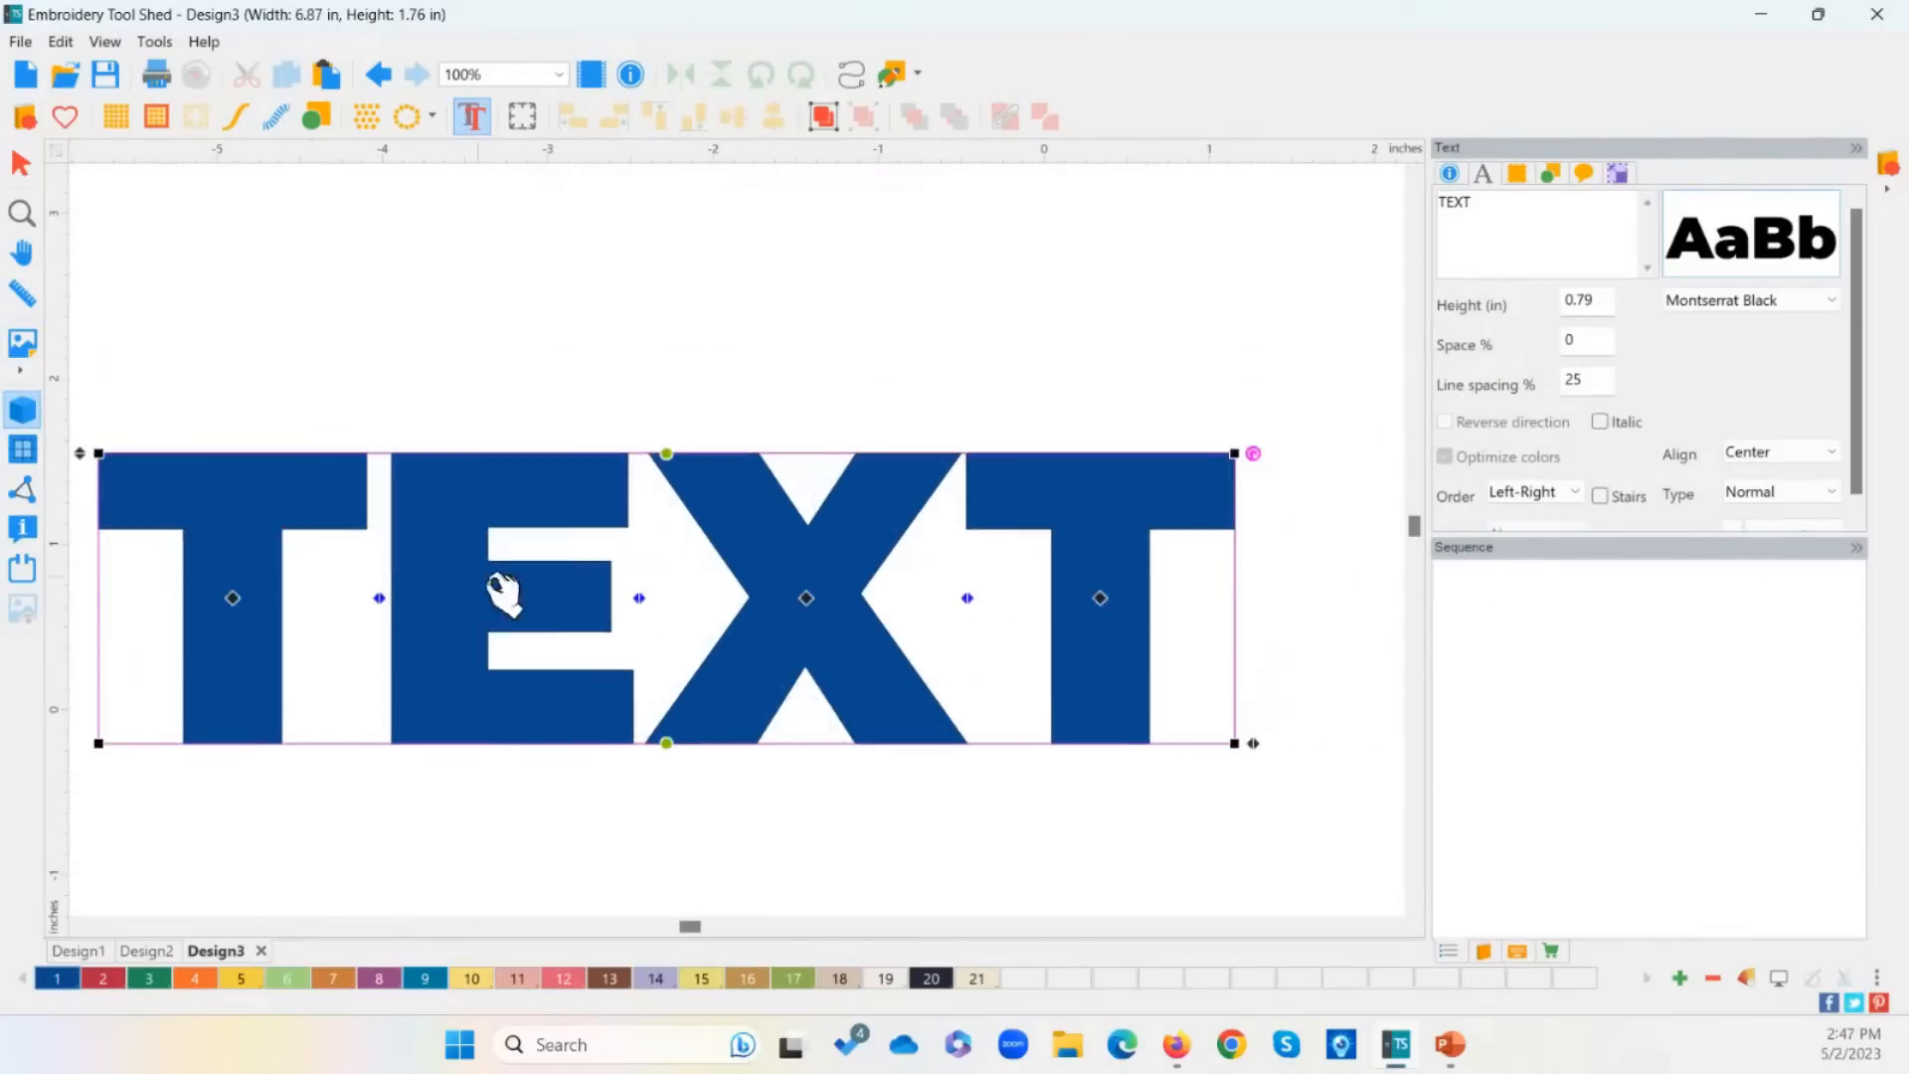
Step: Move the lettering up and right, and bulge its upper and lower edges outward to about 2.96 in overall height
left_click_drag(579, 498, 656, 390)
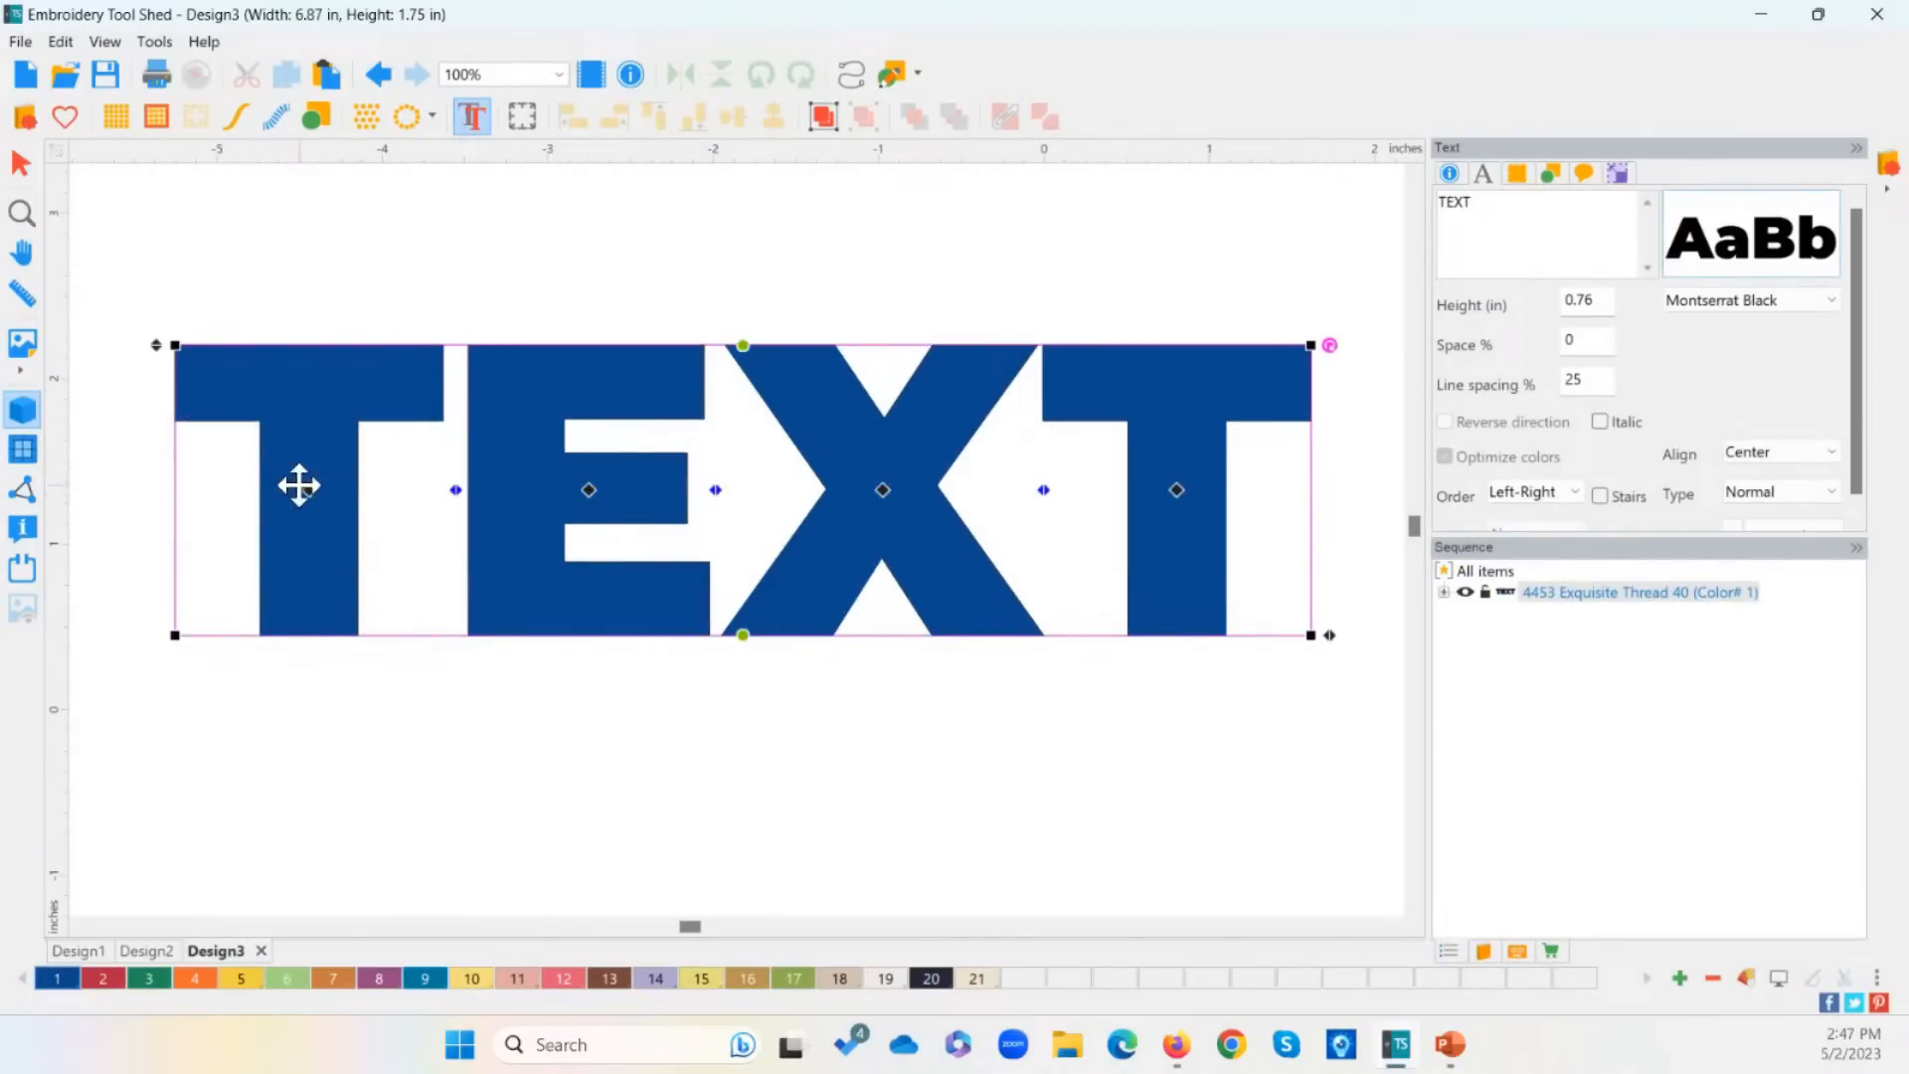
left_click_drag(742, 345, 743, 264)
left_click_drag(743, 636, 742, 749)
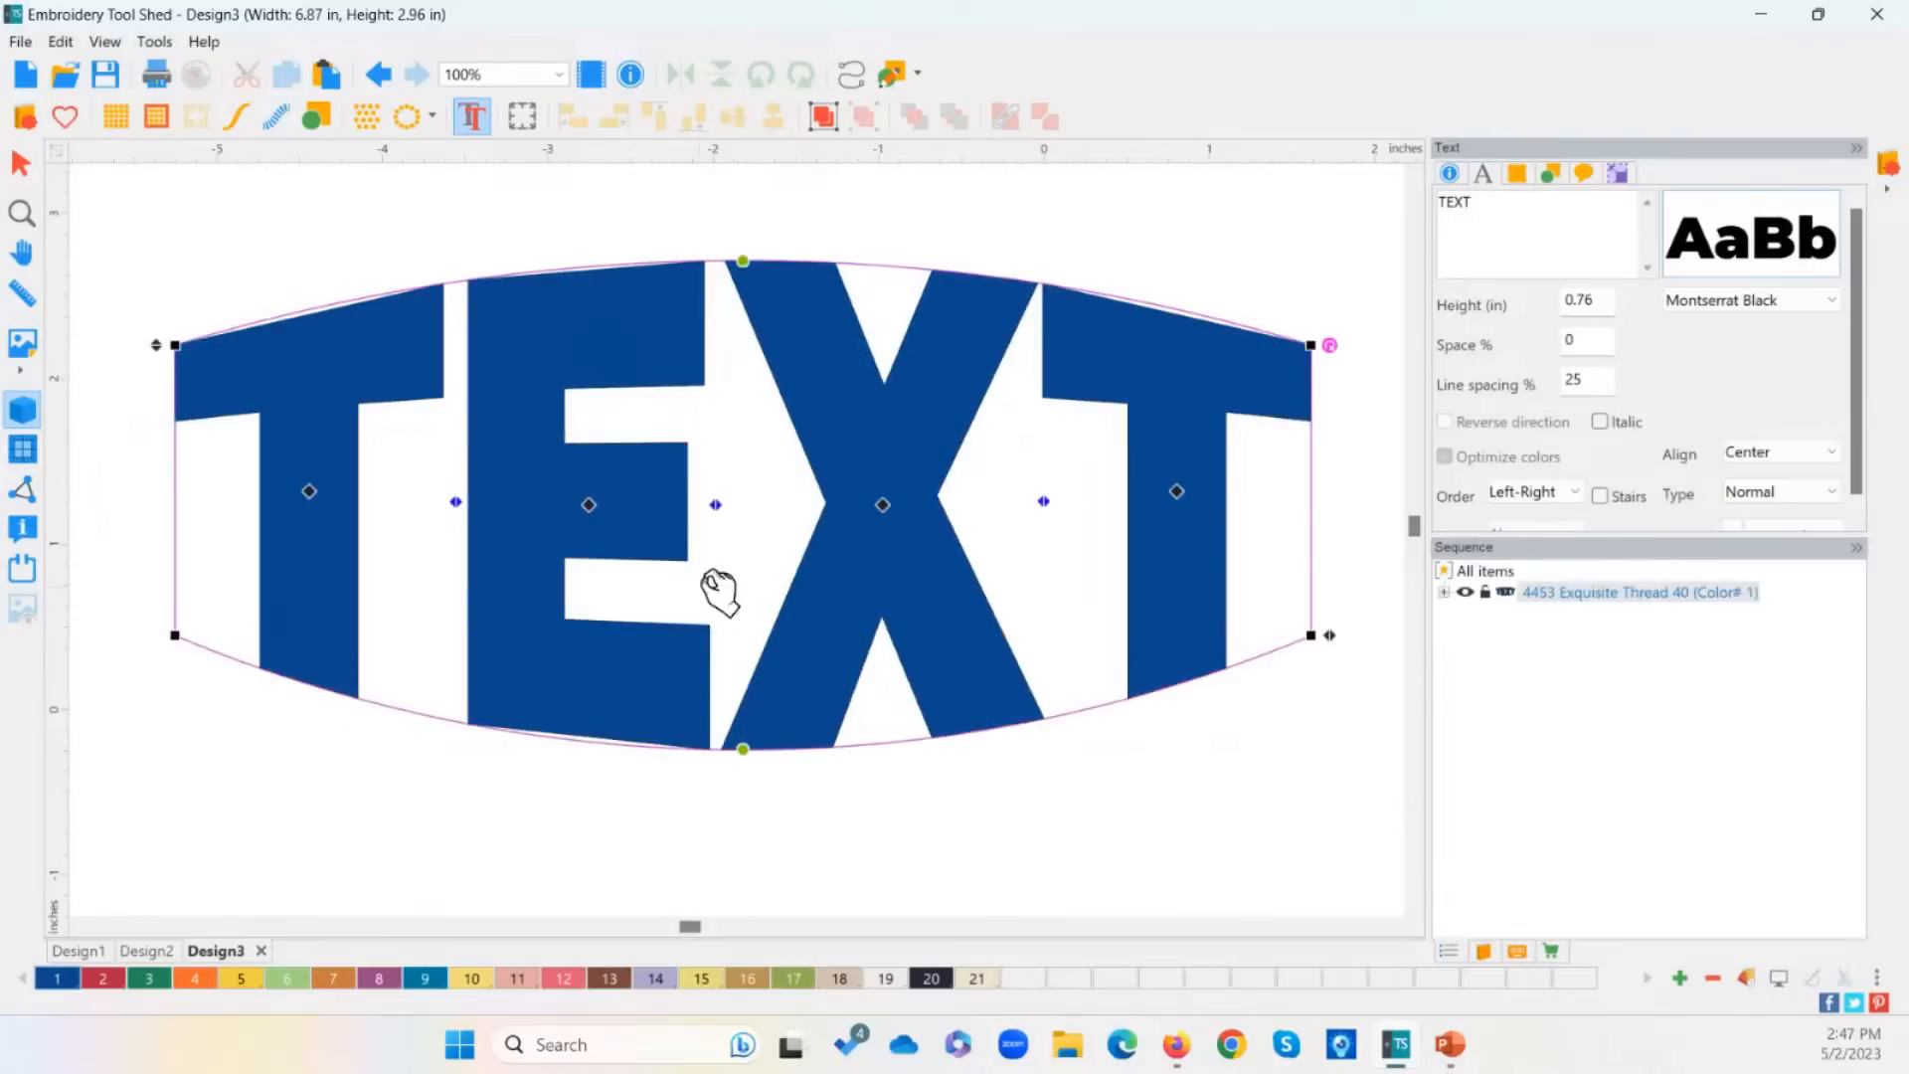
Step: Widen the gap between E and X, and enlarge only the E until the design is about 4.43 in high
mouse_move(718, 504)
left_mouse_down()
mouse_move(761, 517)
mouse_move(741, 516)
left_mouse_up()
left_click(570, 505)
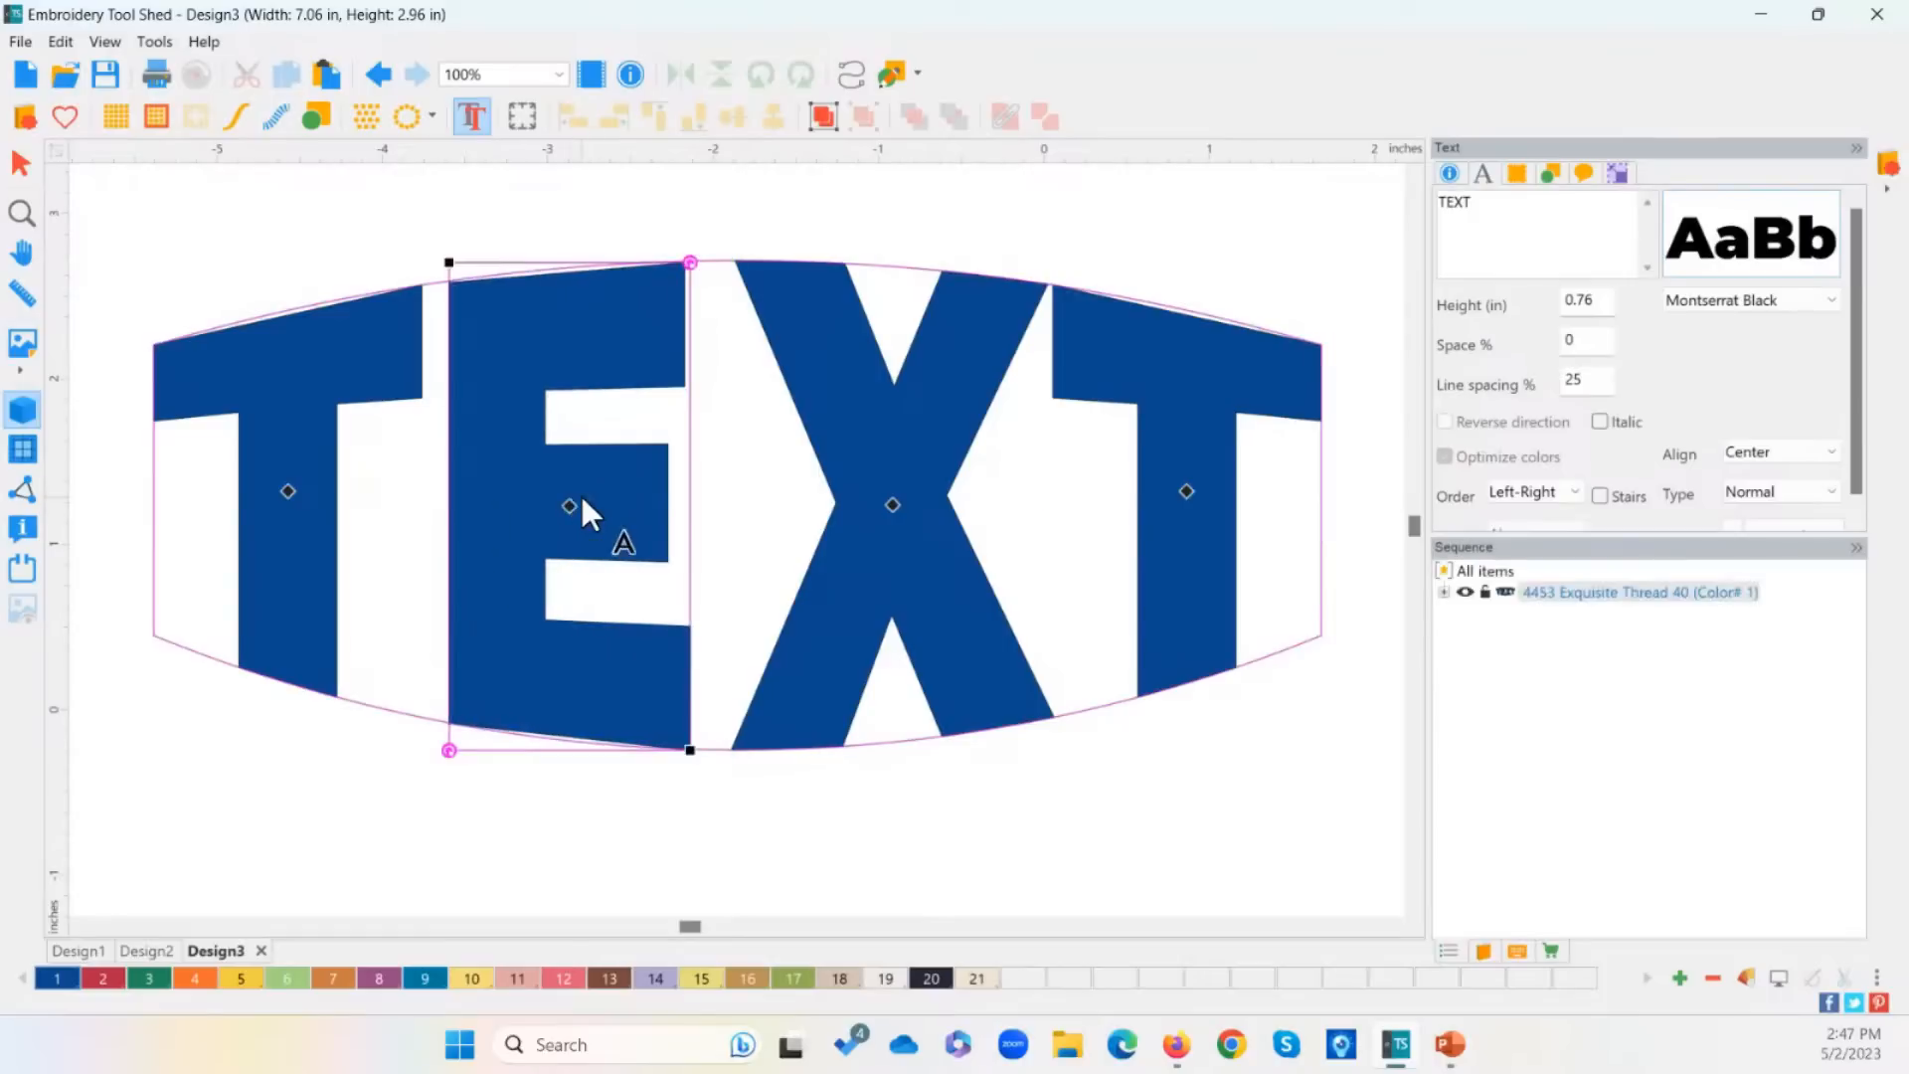
left_click_drag(449, 263, 388, 164)
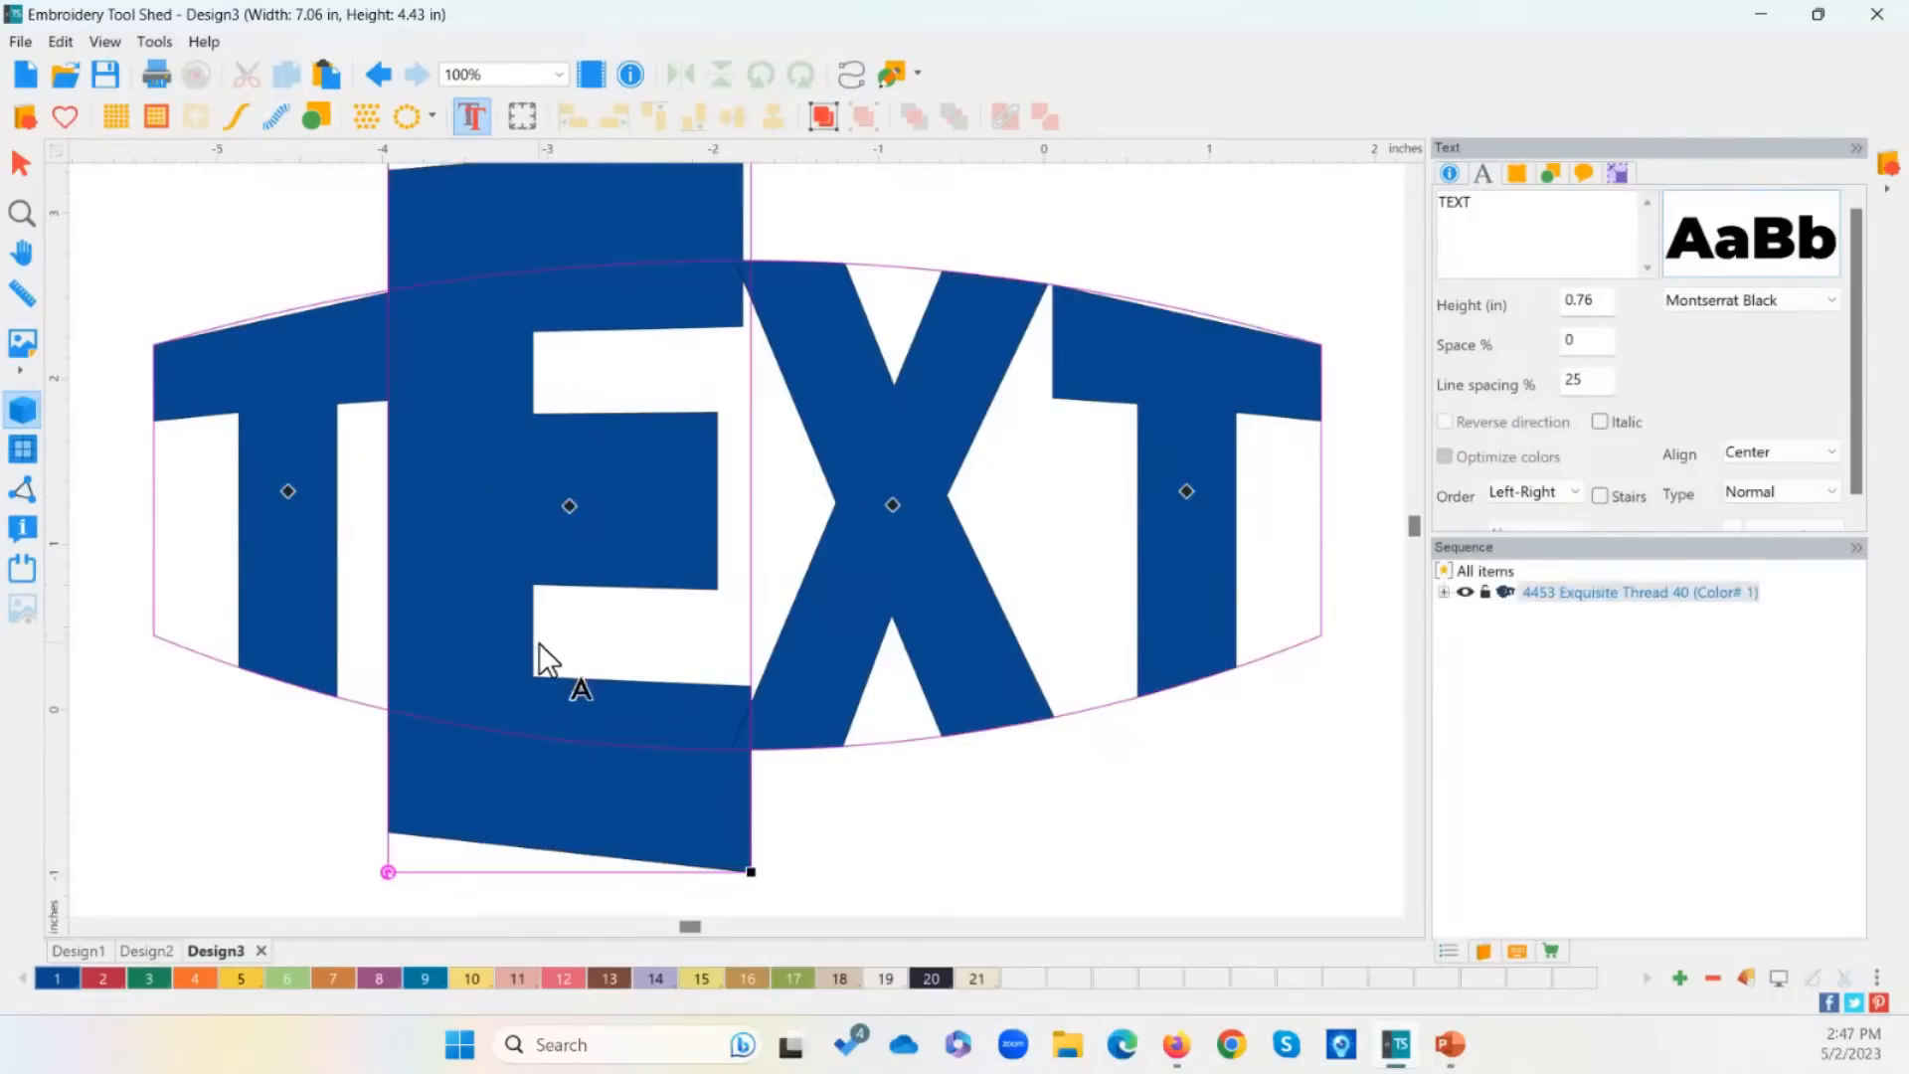
scroll(364, 670, "down", 2)
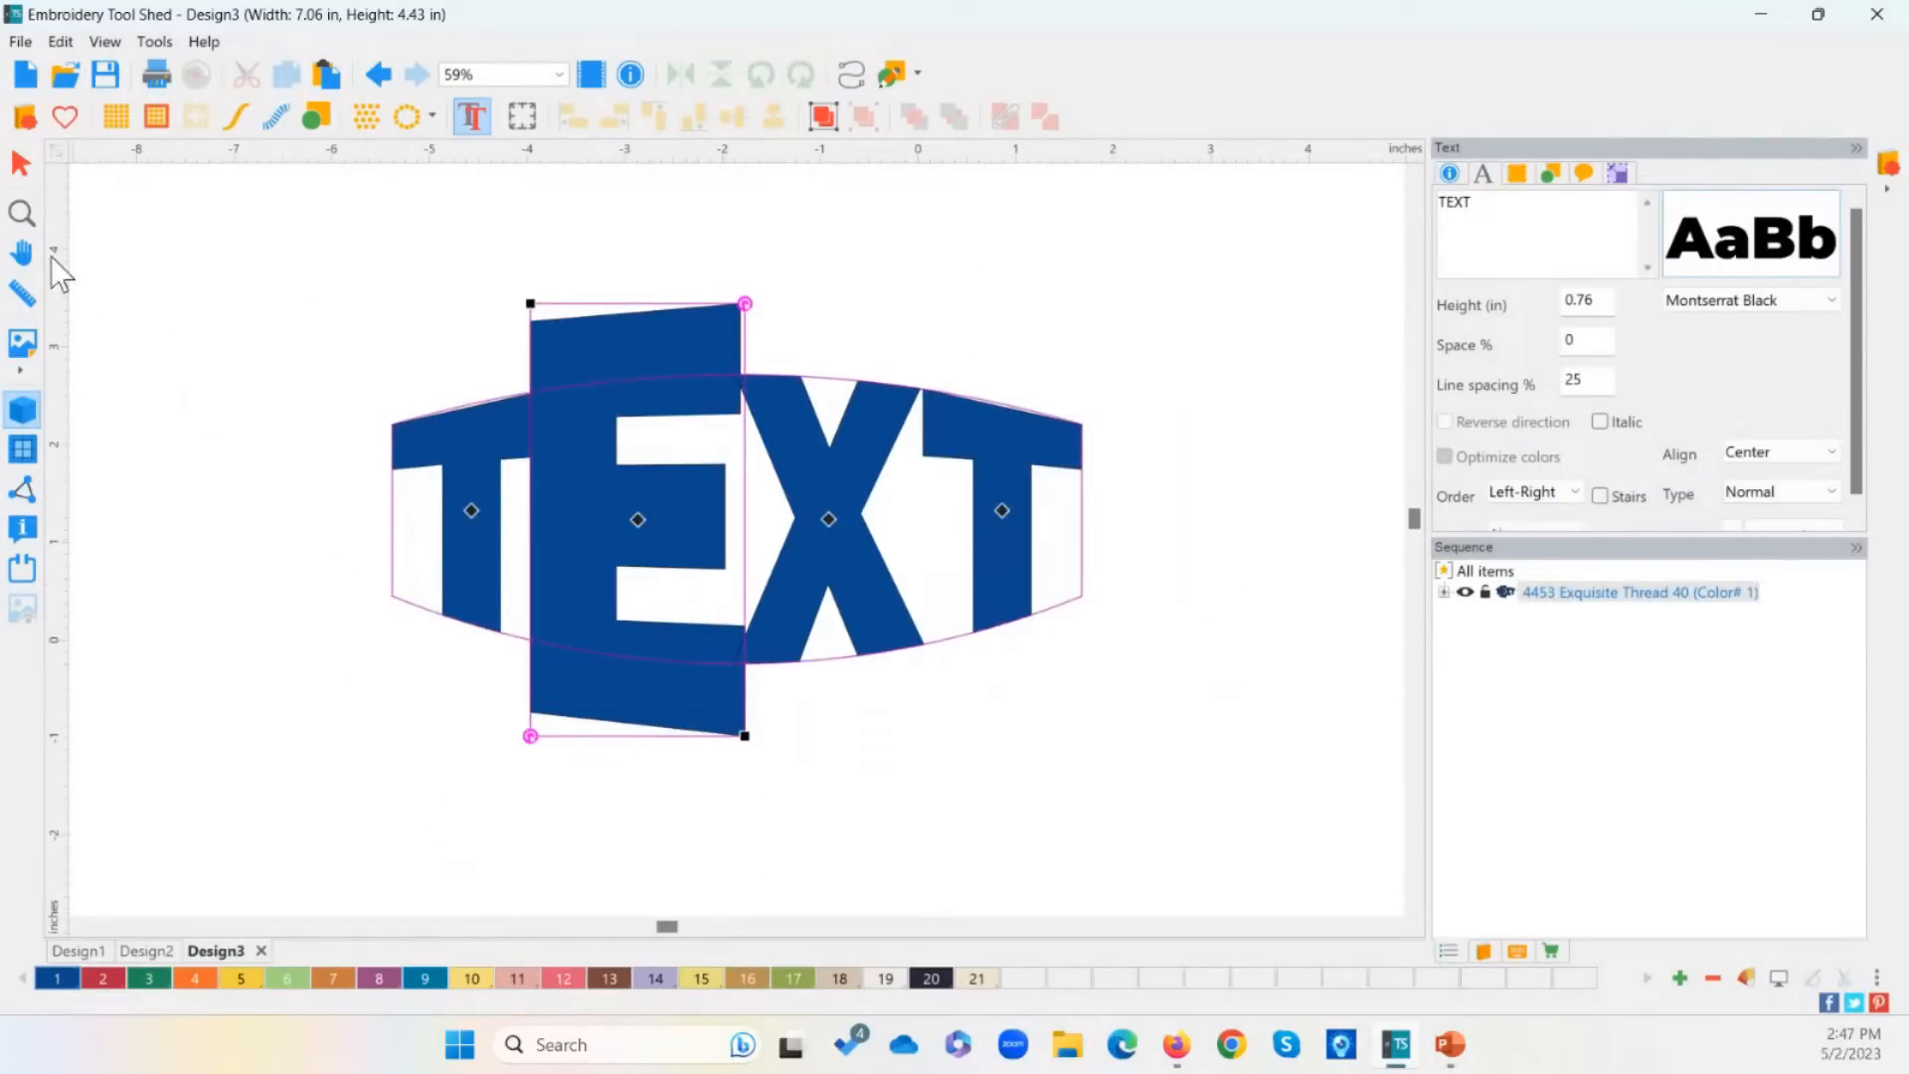
left_click(21, 164)
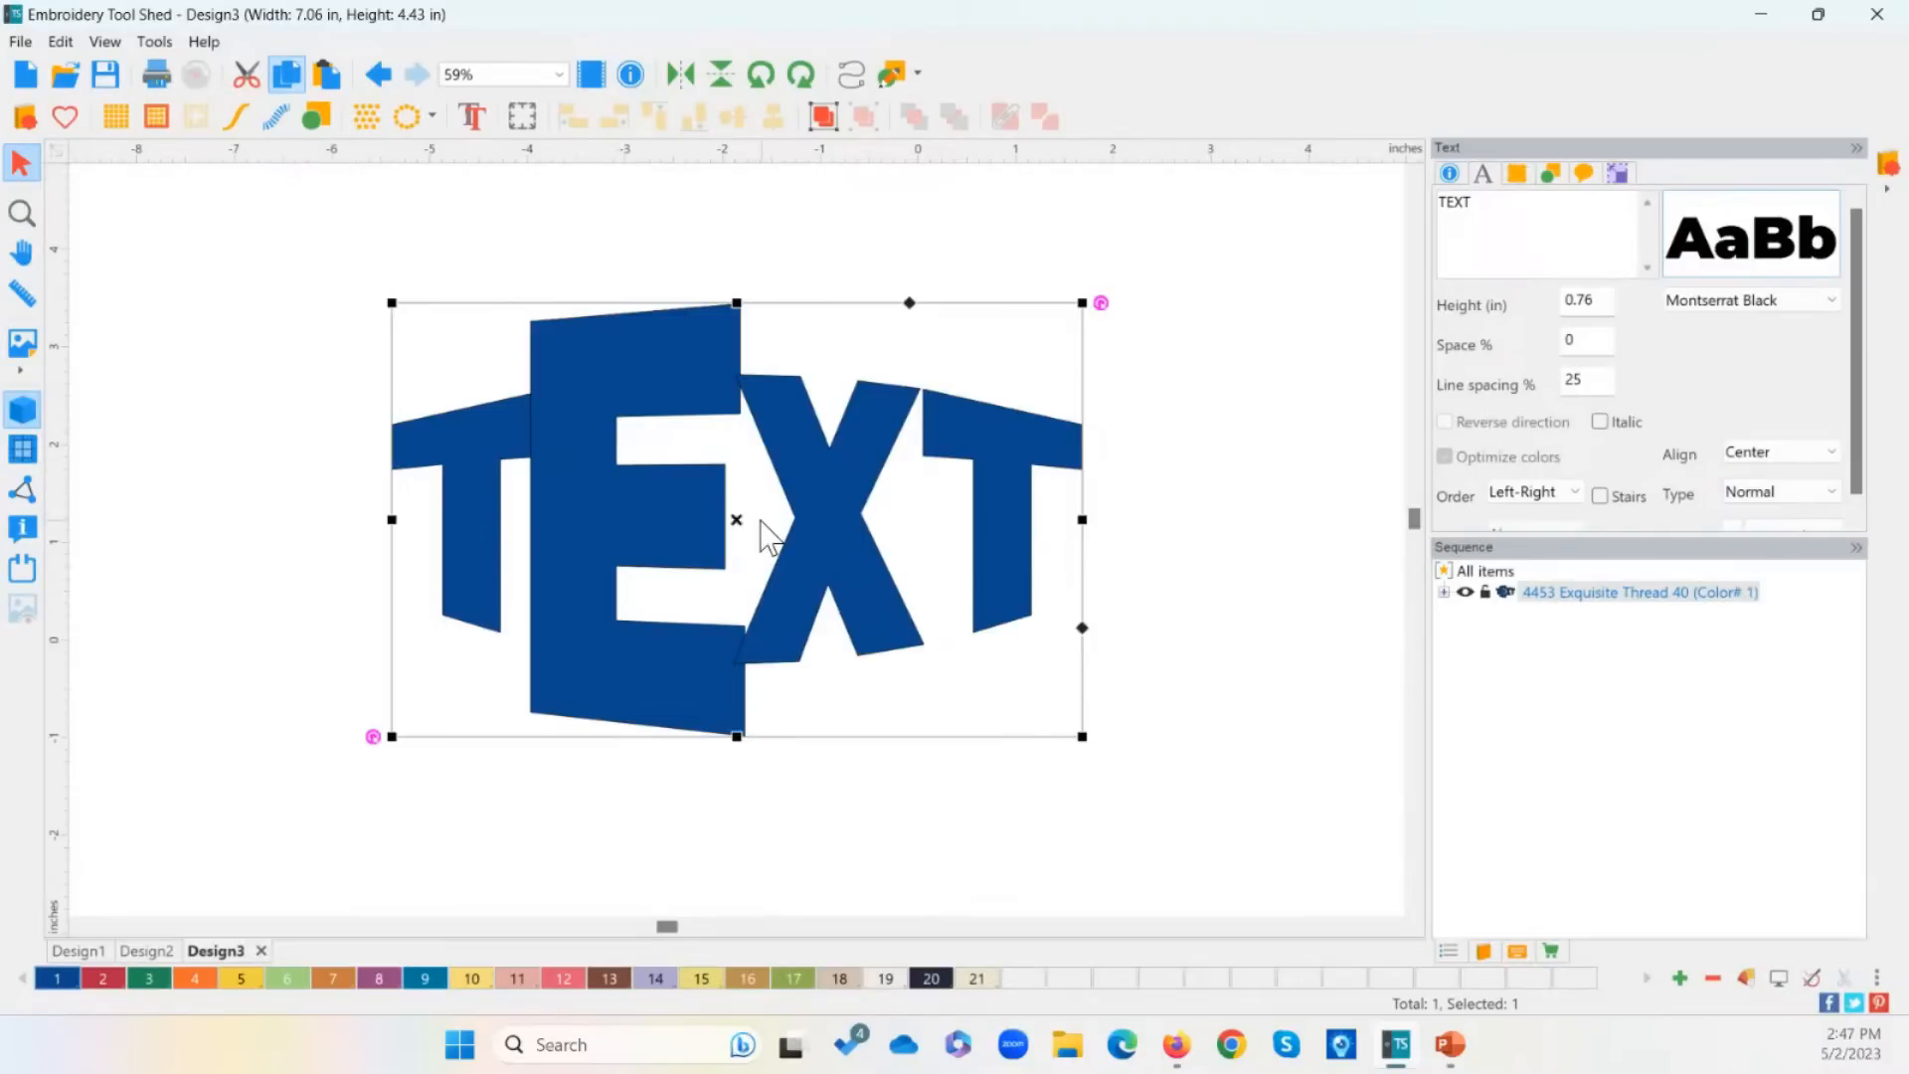
left_click(471, 117)
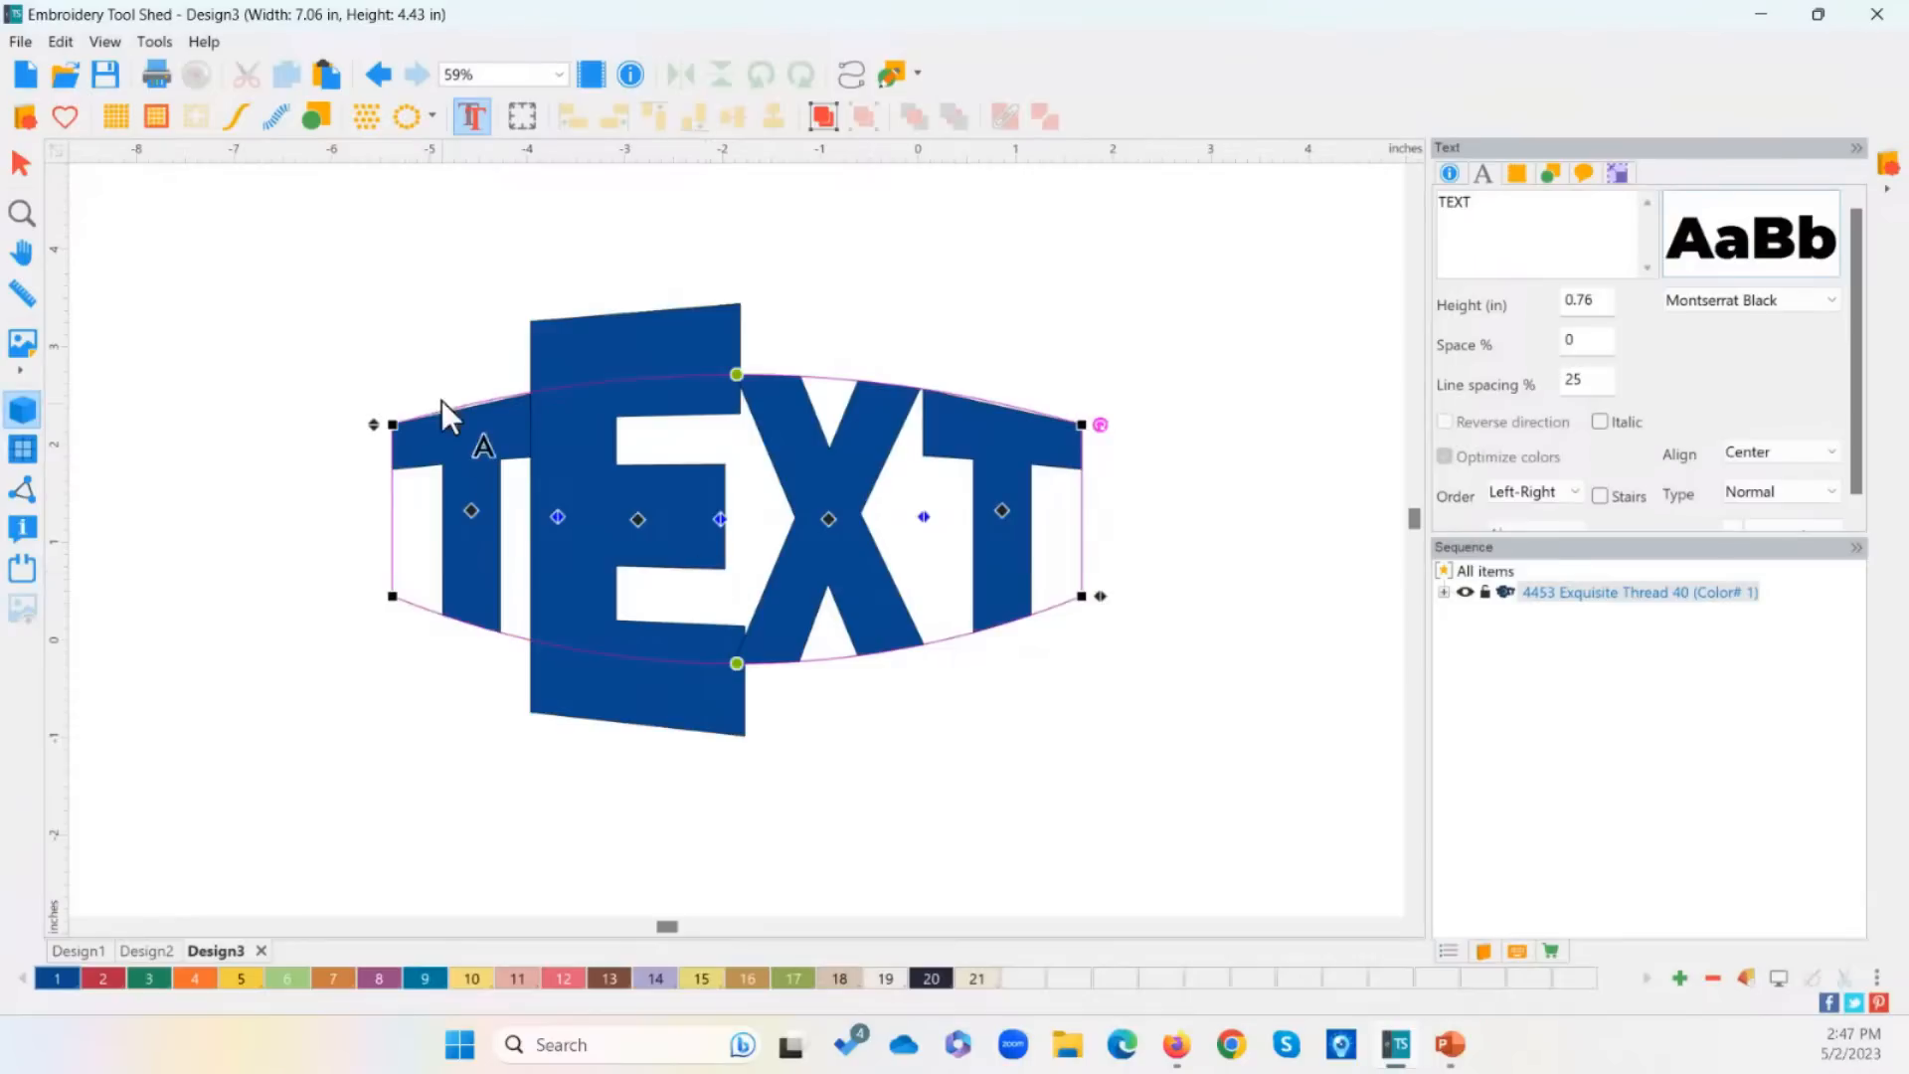
Step: Undo the enlarged E, the spacing change, the bulged edges and the move of the lettering
key("ctrl+z")
key("ctrl+z")
key("ctrl+z")
key("ctrl+z")
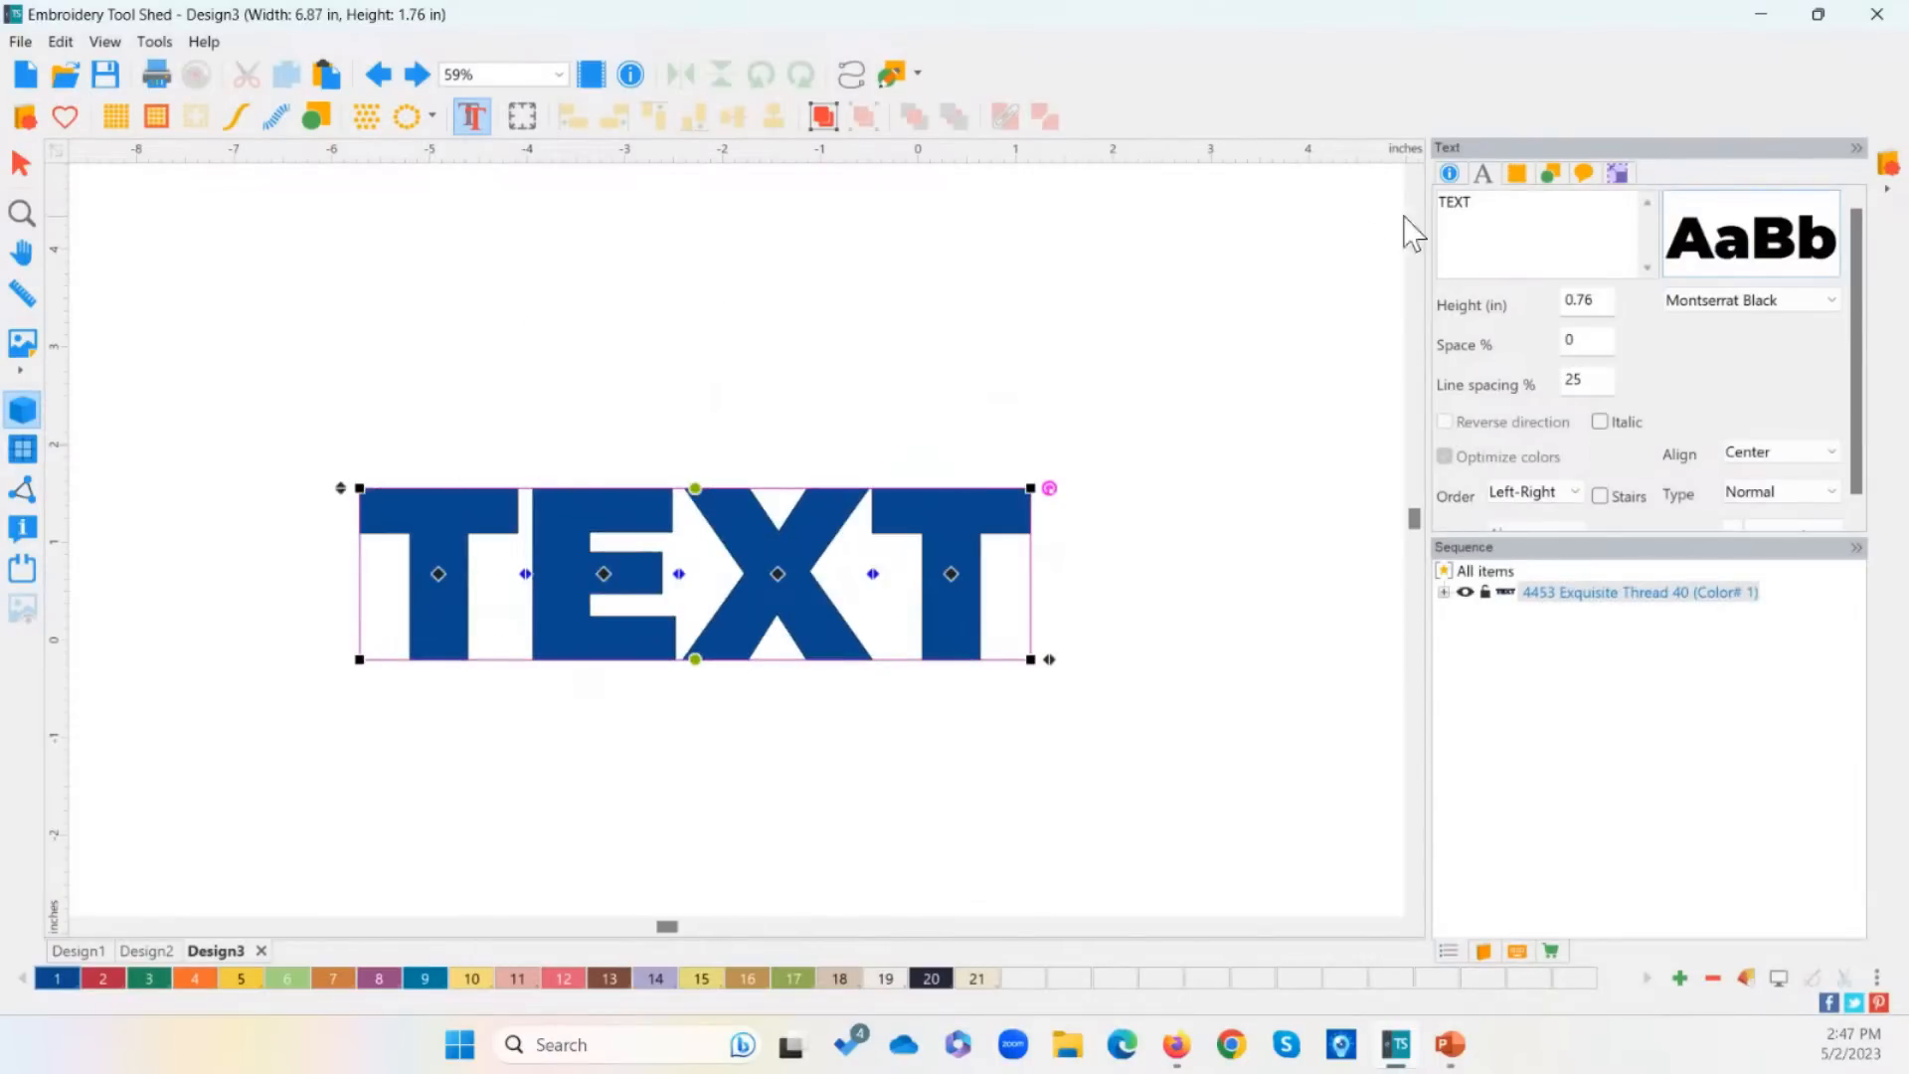
Step: Replace the lettering's wording with MOM and apply the change
type("MOM")
left_click(1778, 527)
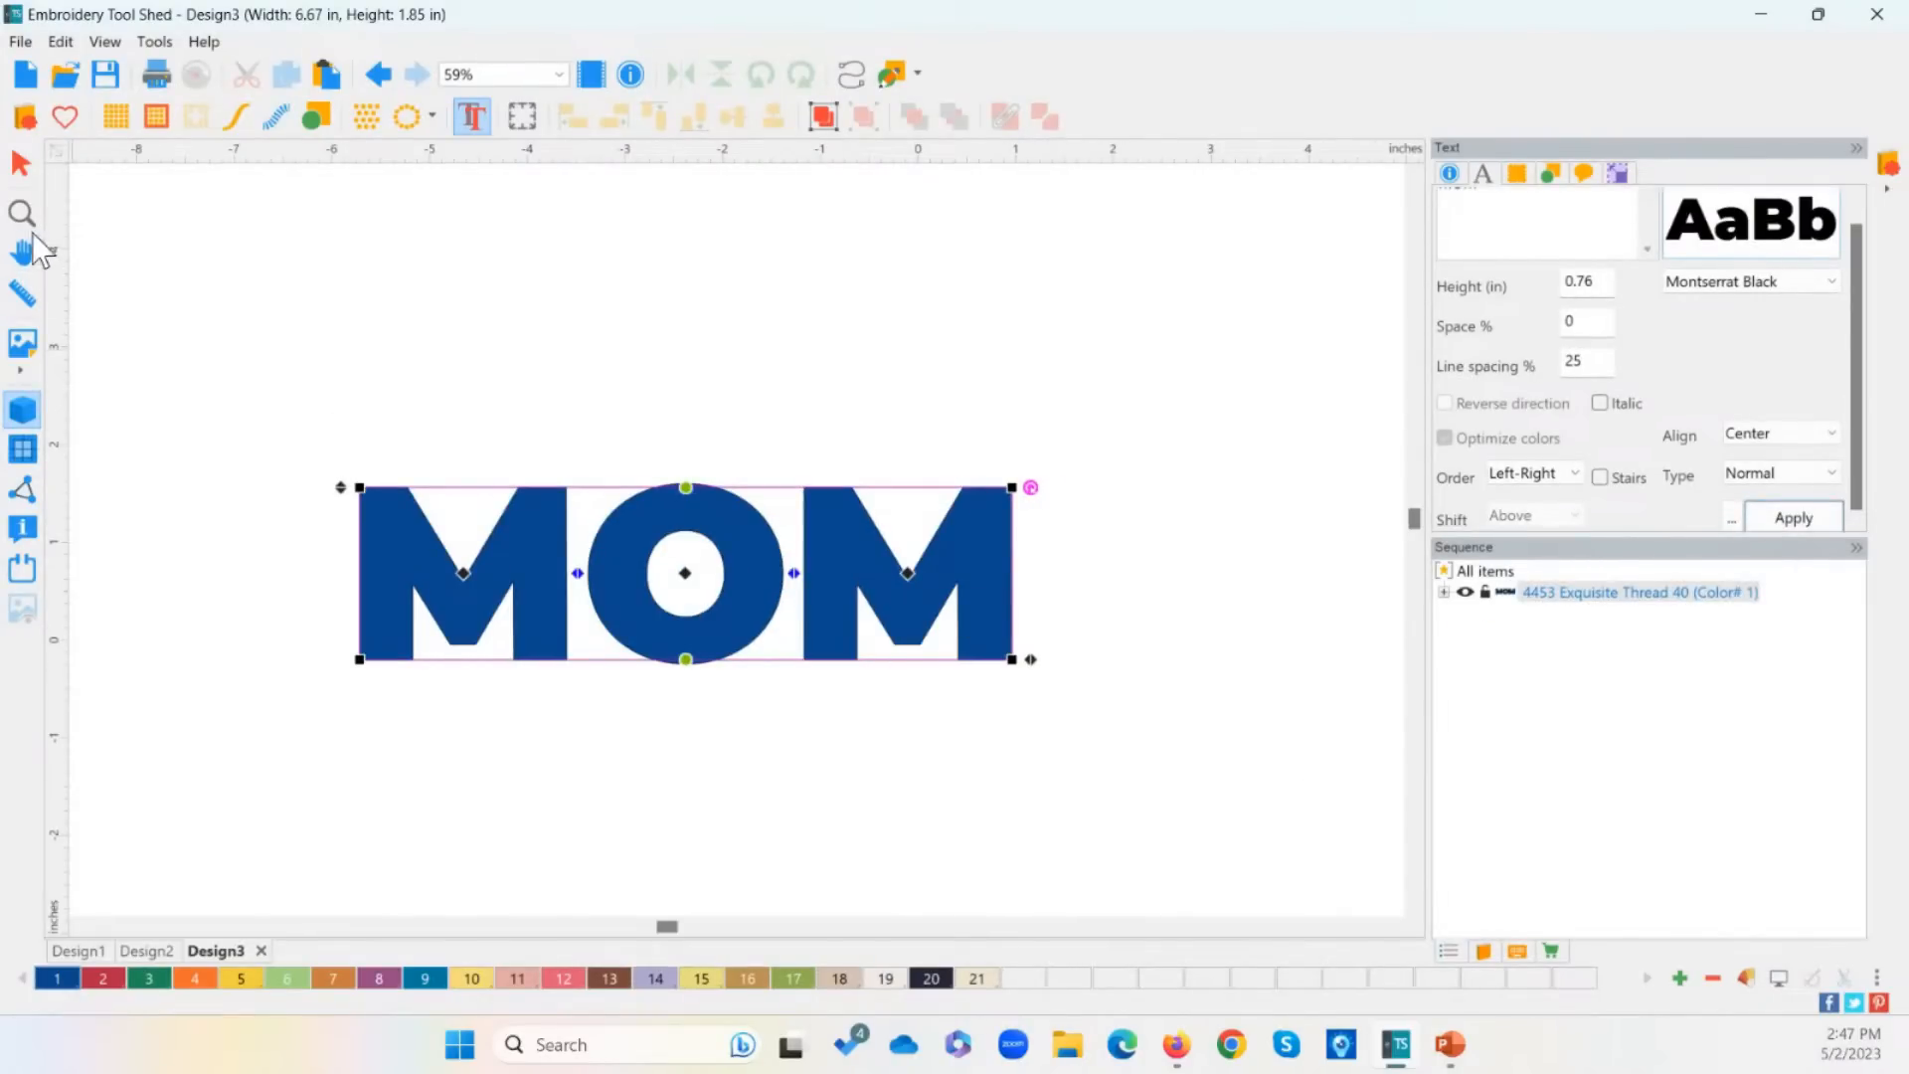
Step: Tighten the spacing on both sides of the O so it slightly overlaps both Ms, about 6.12 in overall width
left_click(27, 215)
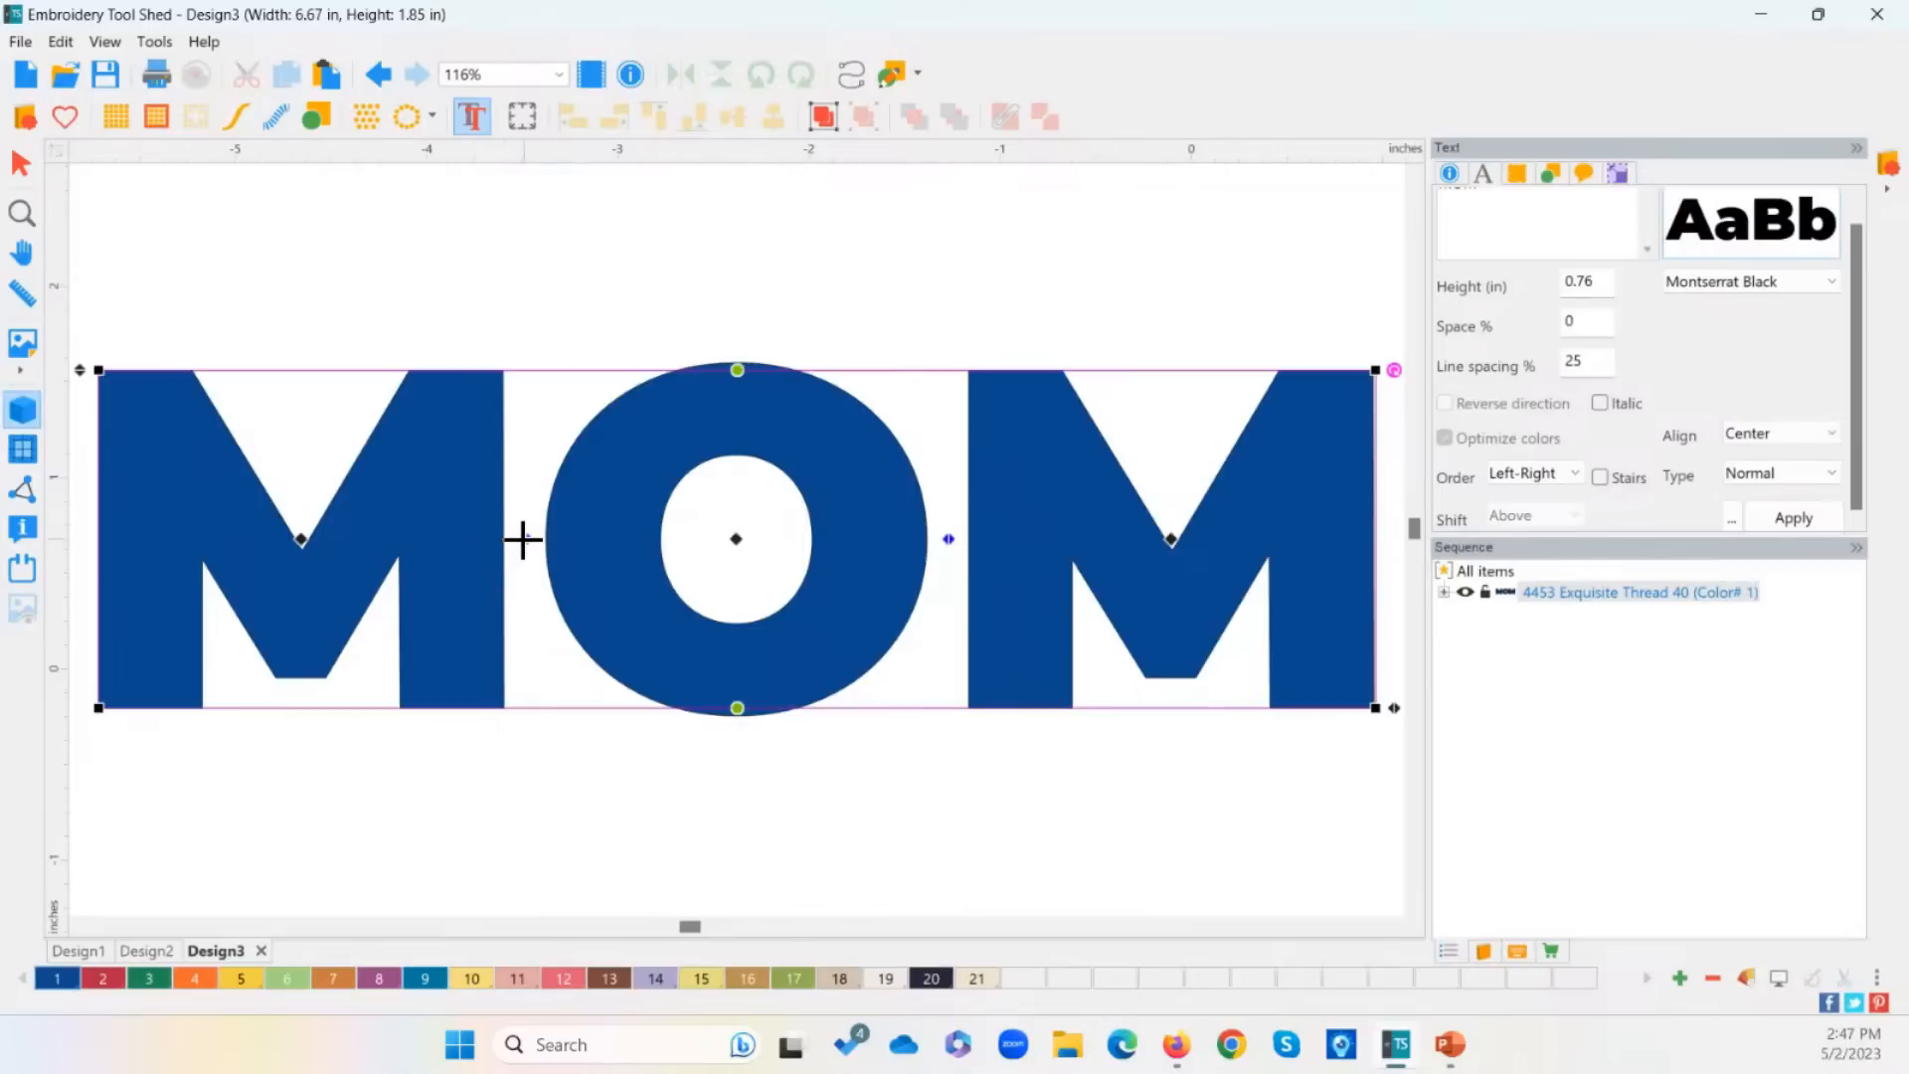
mouse_move(523, 540)
left_mouse_down()
mouse_move(482, 537)
mouse_move(537, 541)
mouse_move(484, 543)
mouse_move(507, 546)
left_mouse_up()
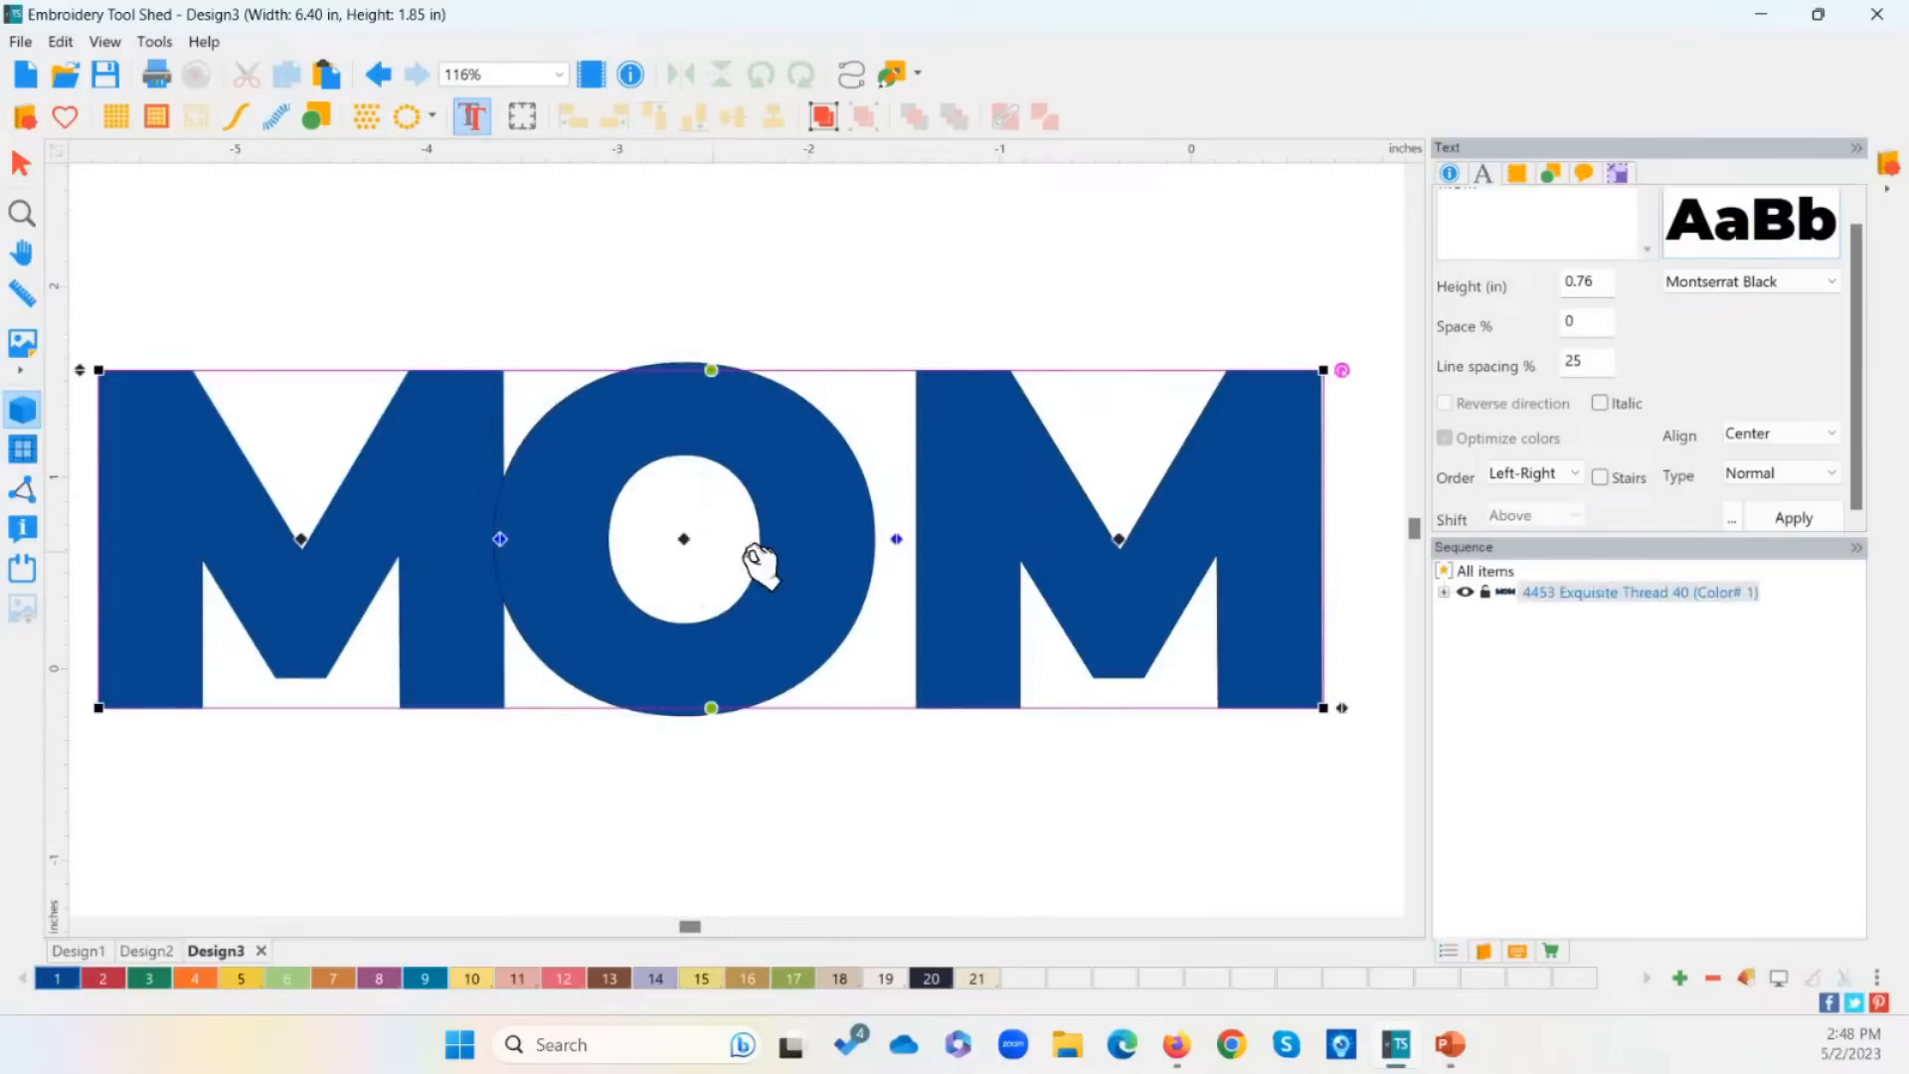
left_click_drag(890, 540, 835, 551)
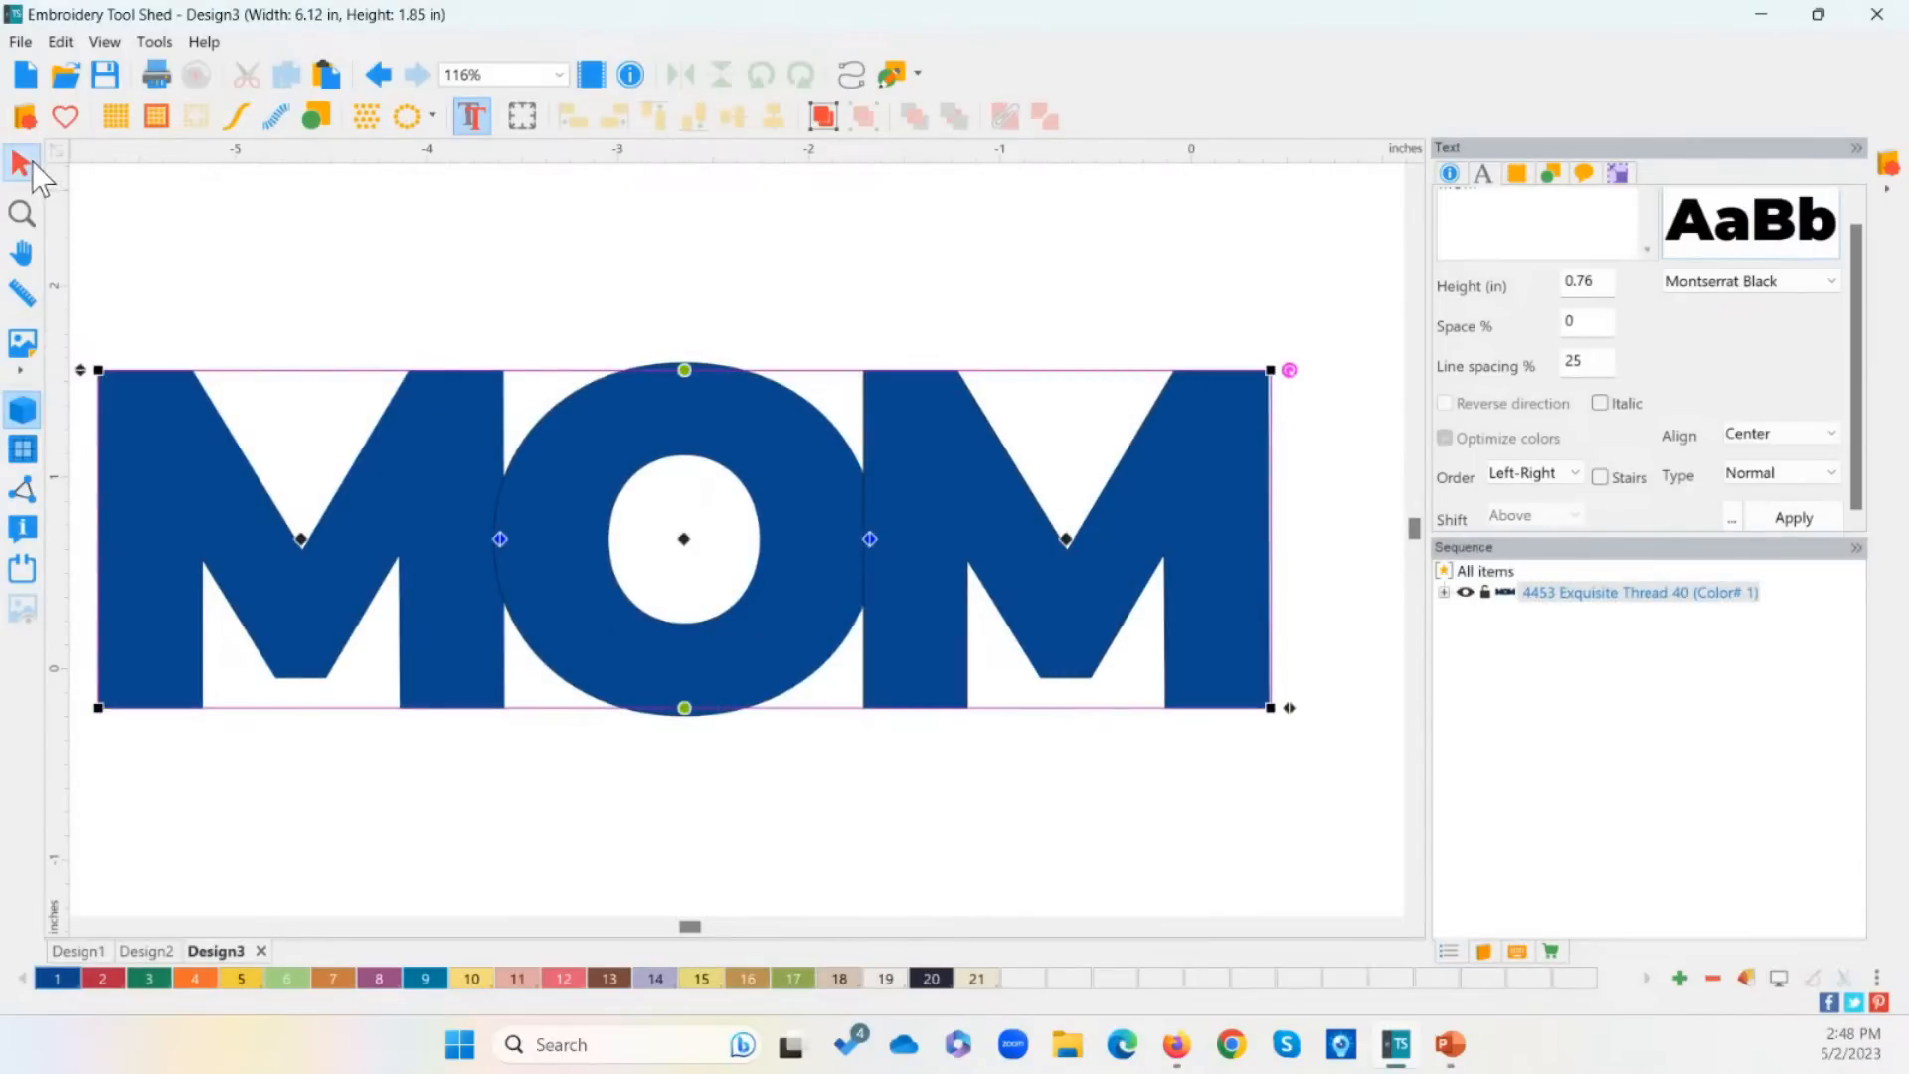
left_click(21, 164)
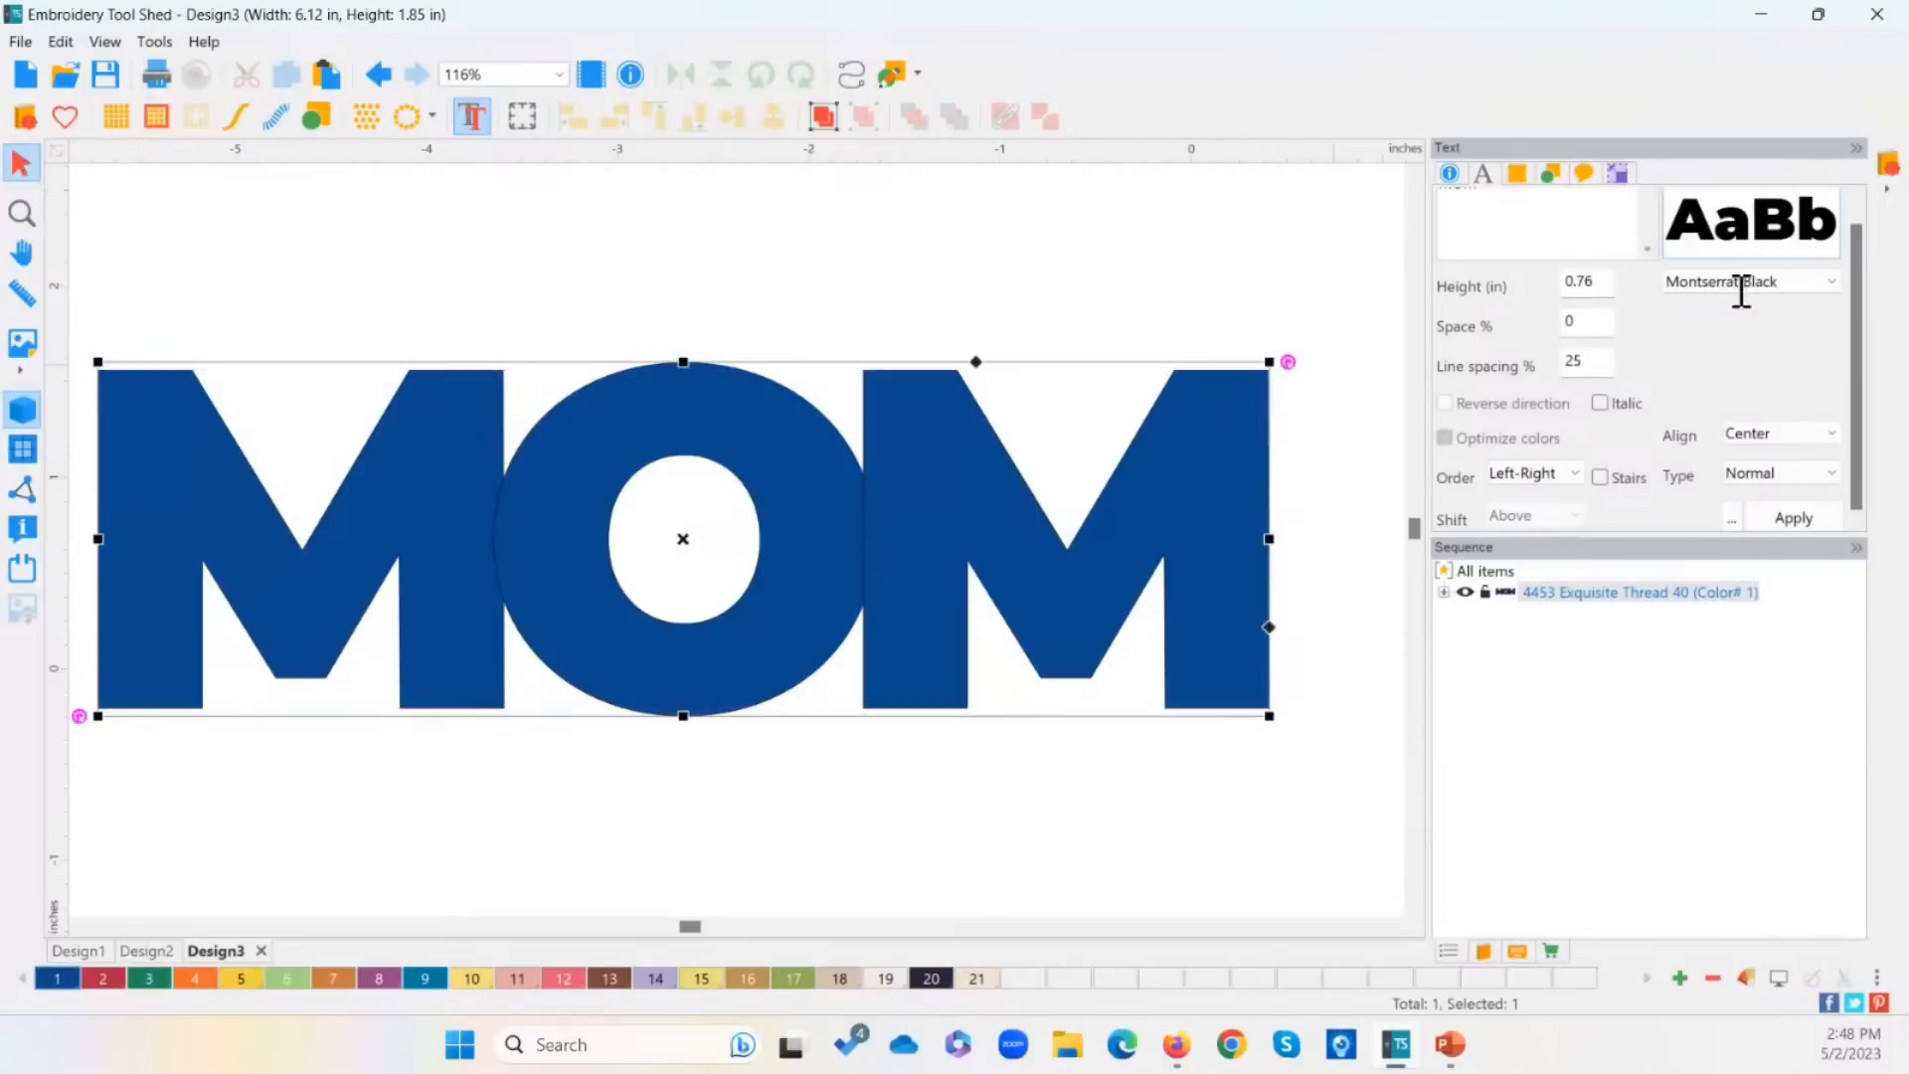
Step: Resize the MOM lettering to 6 in wide and 2 in high without maintaining its aspect ratio
left_click(1618, 175)
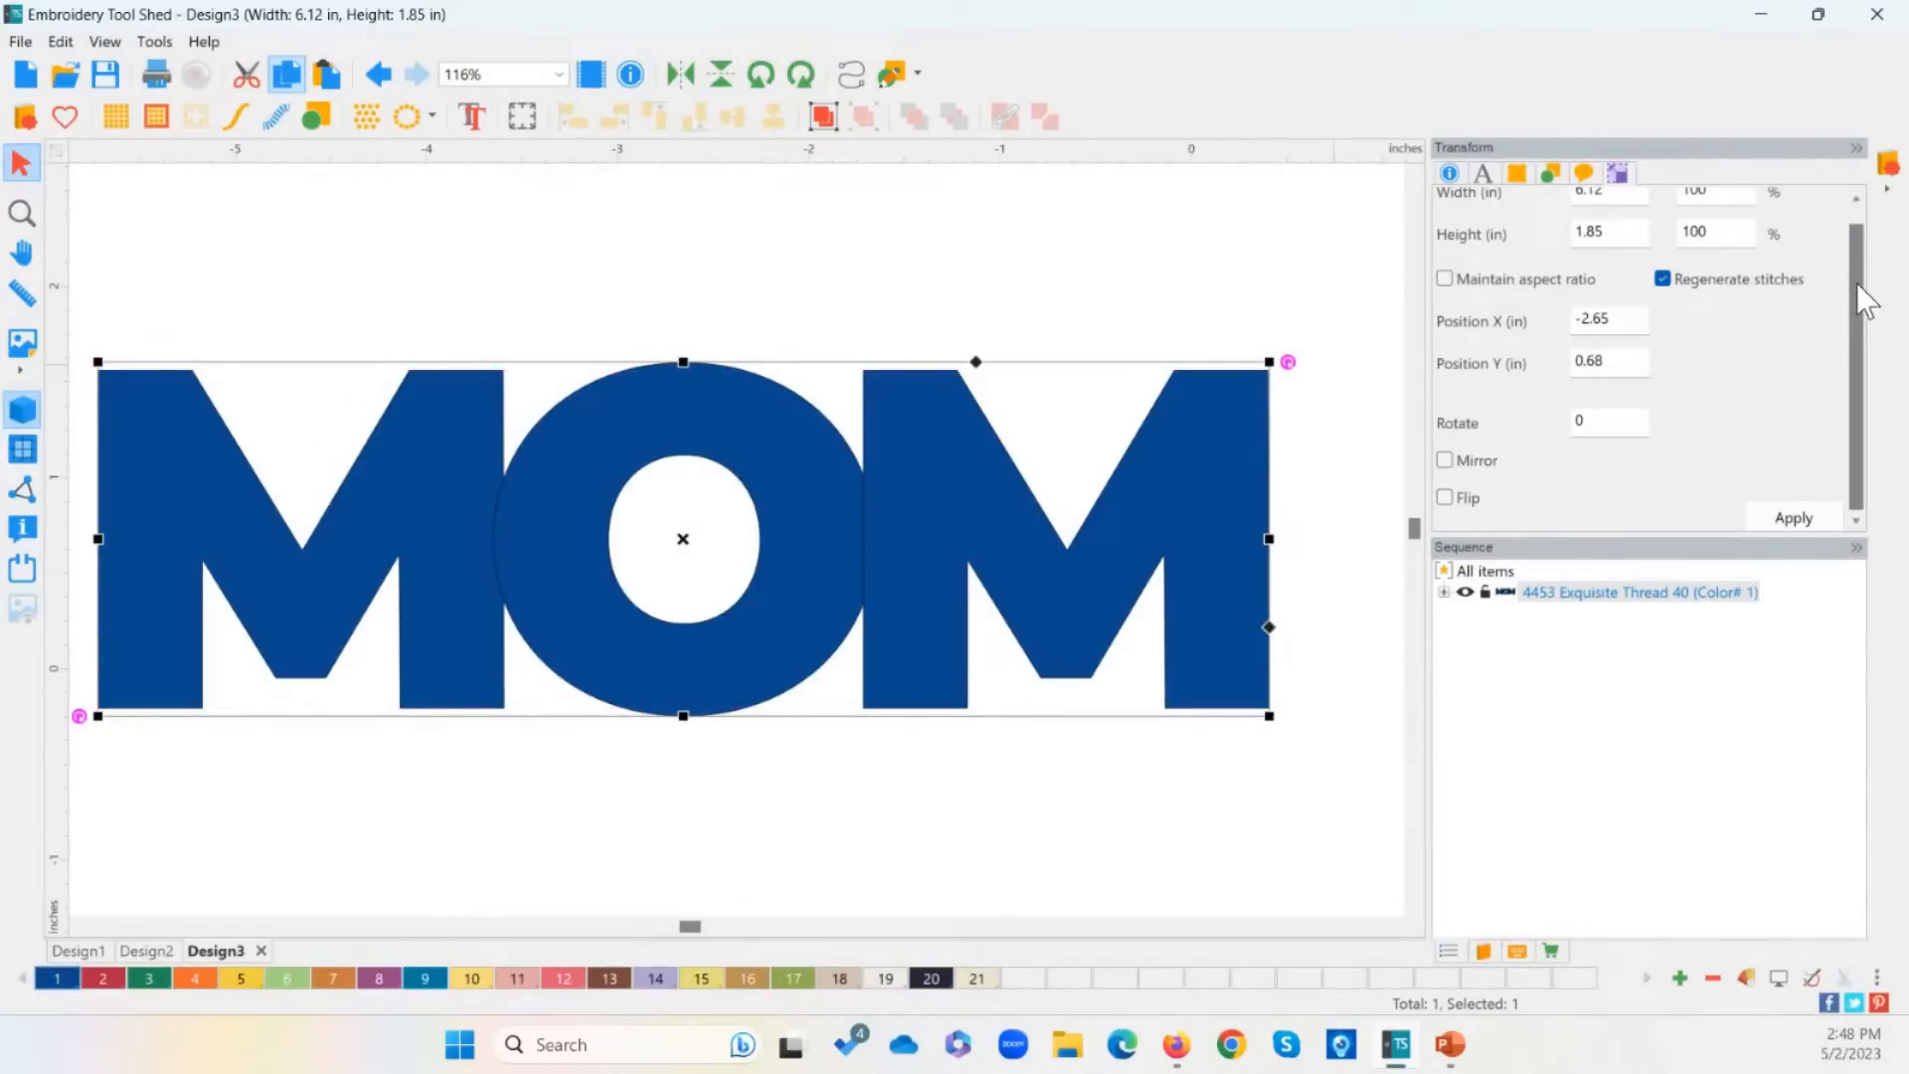
left_click_drag(1857, 283, 1855, 223)
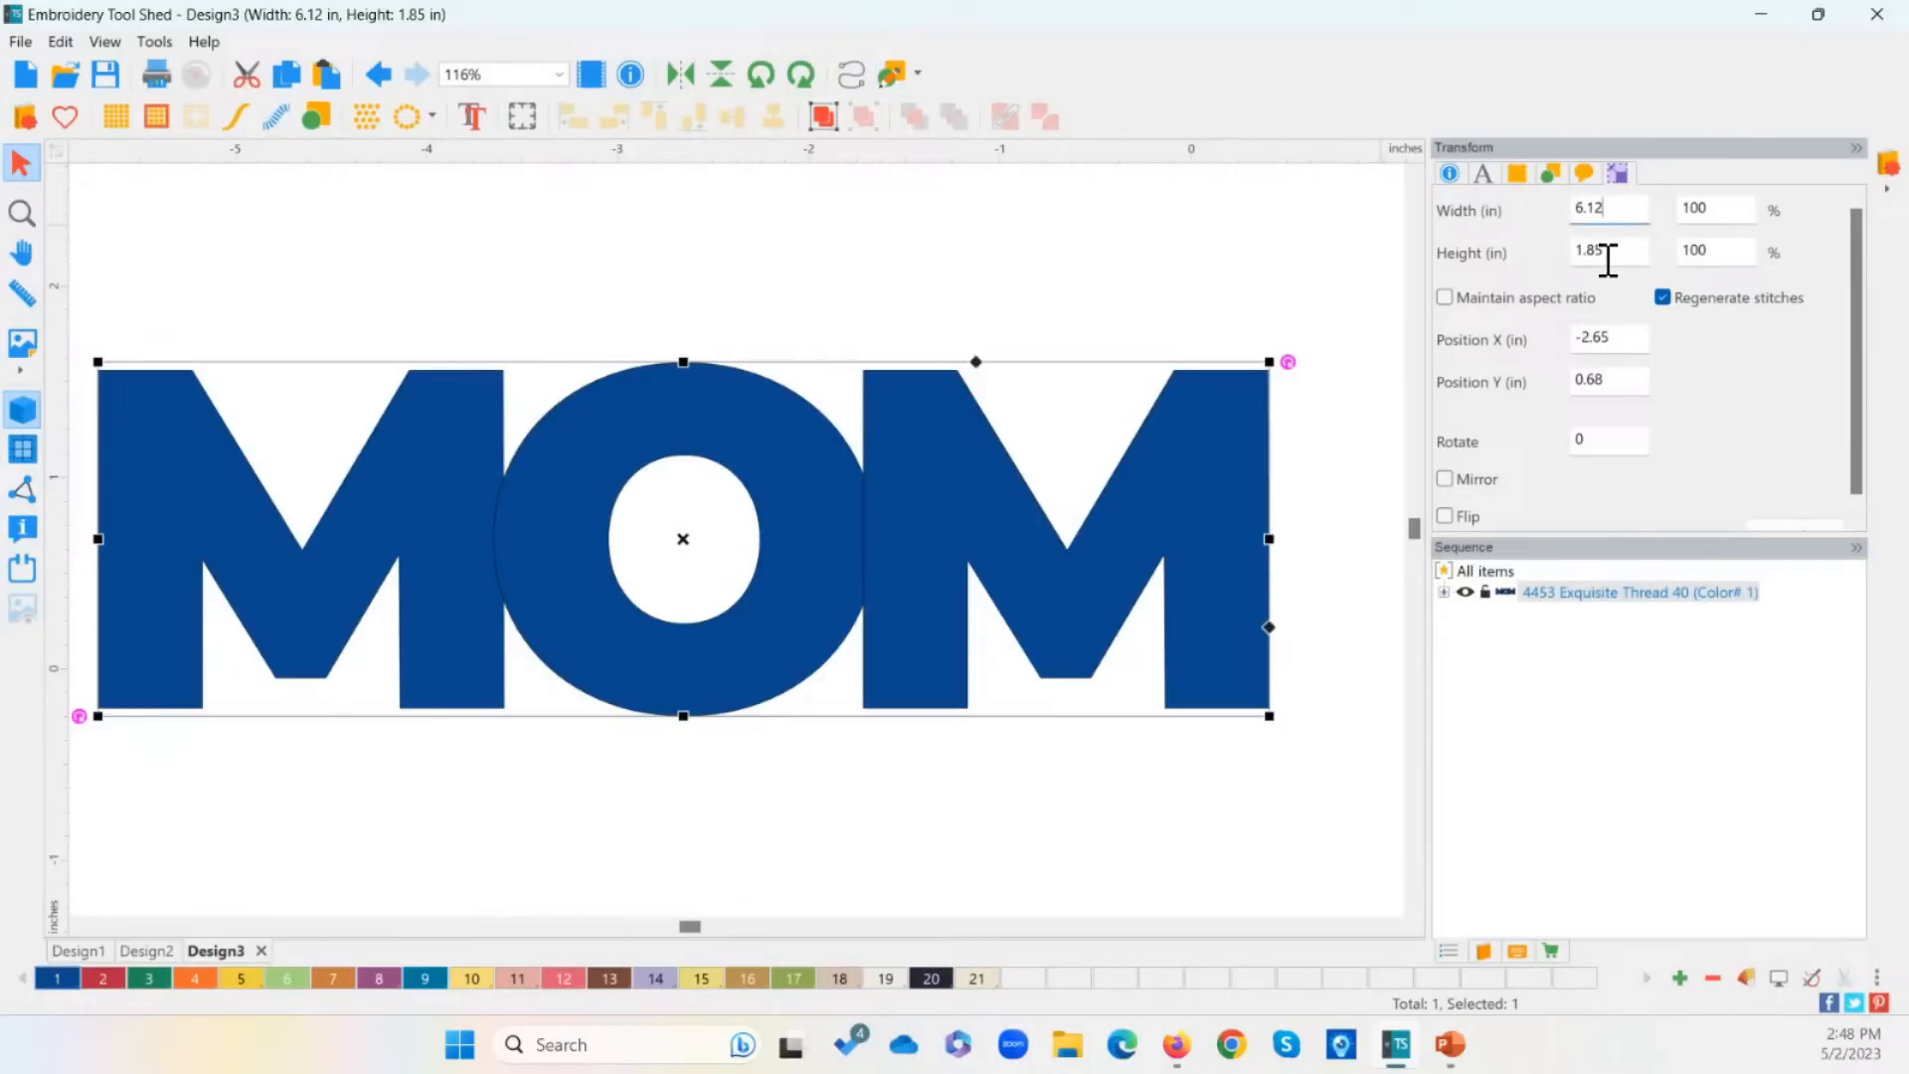
left_click(1505, 301)
left_click(1521, 300)
left_click_drag(1607, 250, 1458, 241)
type("2")
left_click_drag(1636, 207, 1511, 201)
scroll(1749, 492, "down", 1)
left_click(1789, 517)
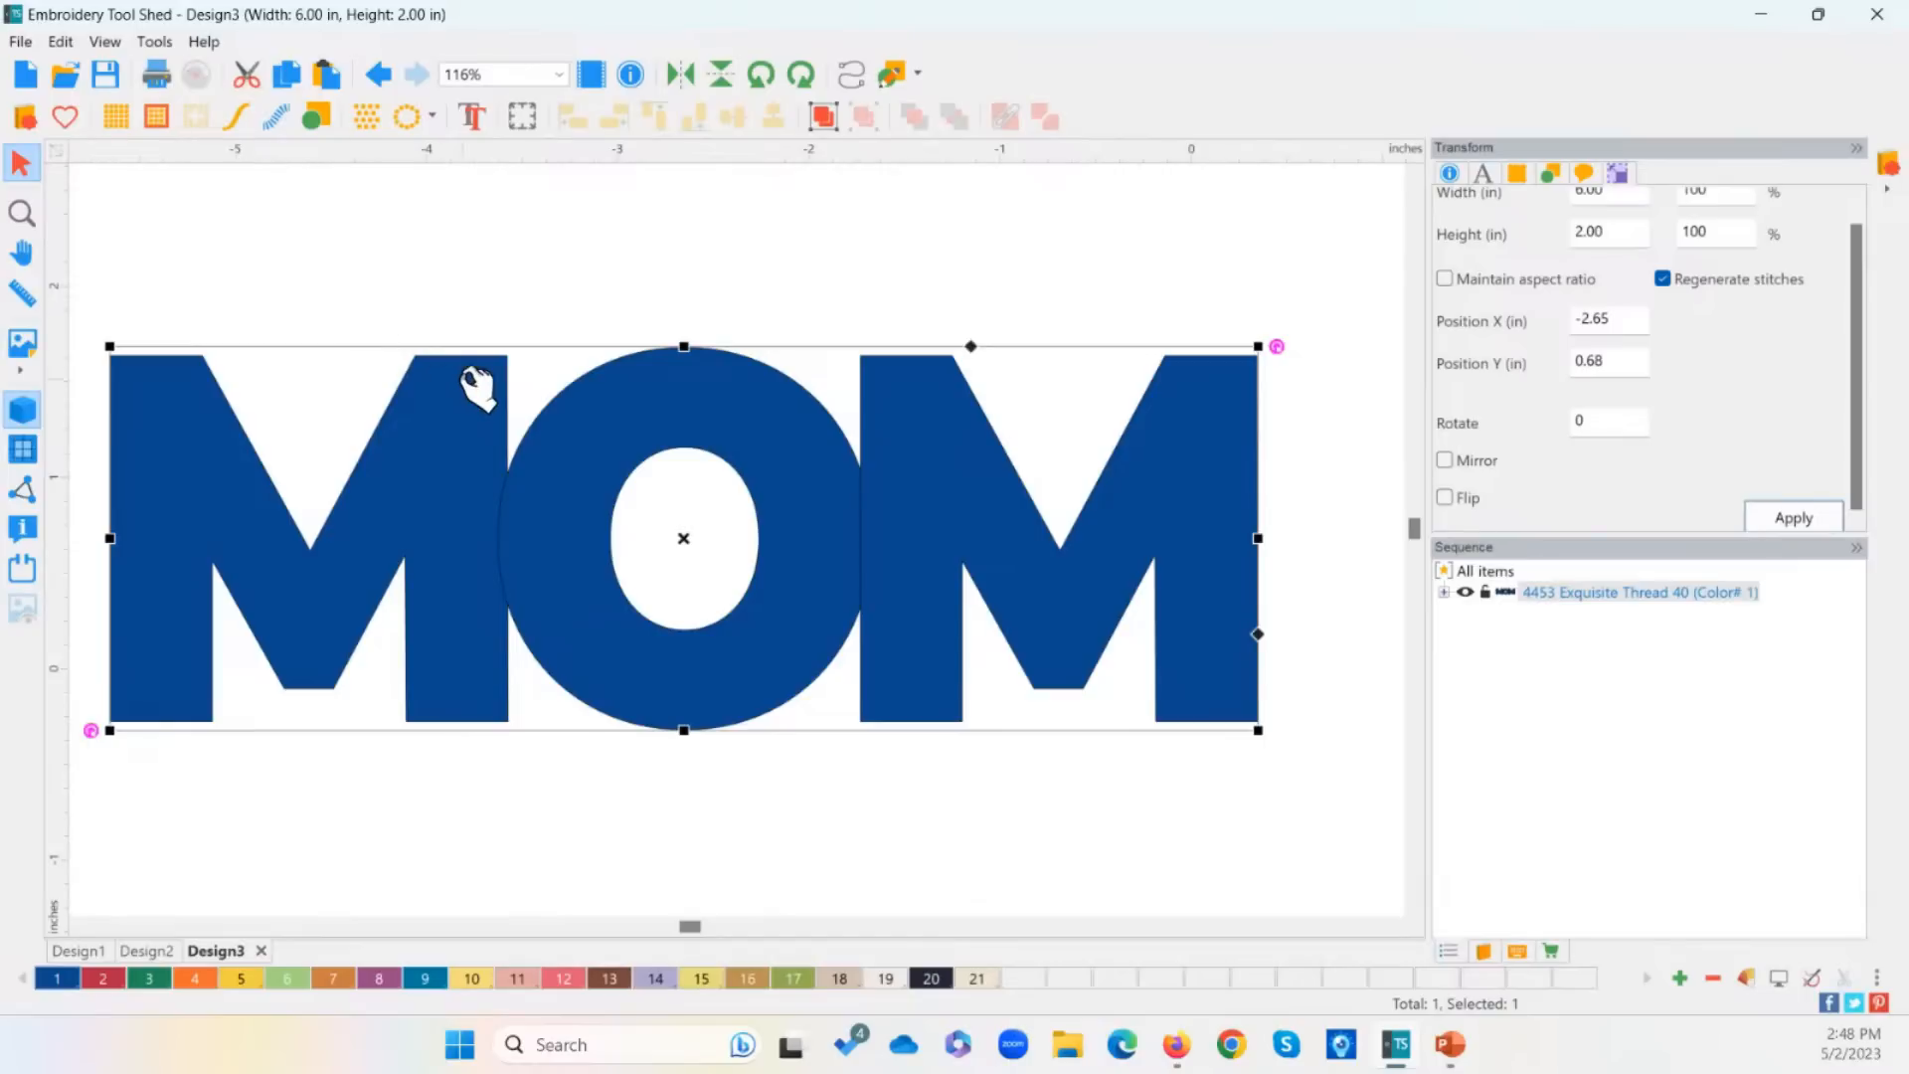
Step: Create a united outline around the MOM lettering with distance 0.00 in, one repeat and bevel joins
right_click(442, 432)
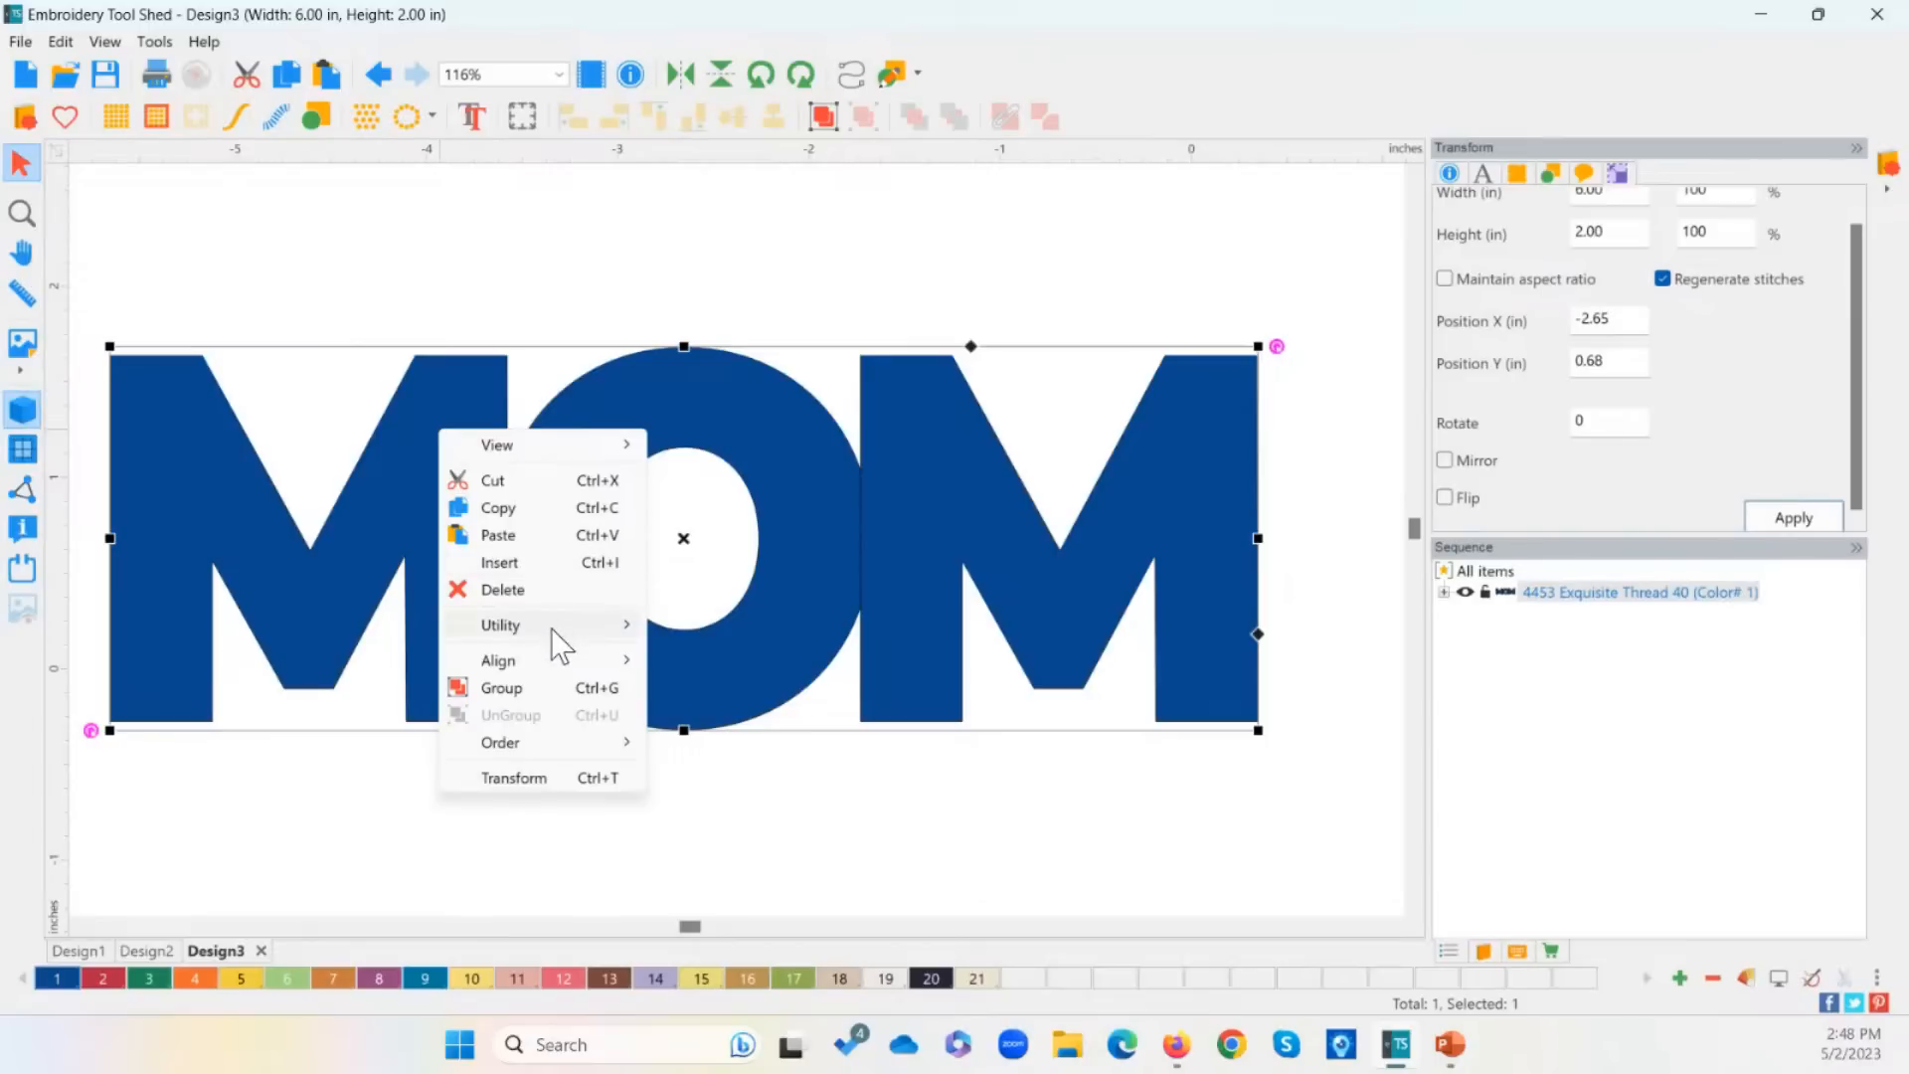
mouse_move(551, 629)
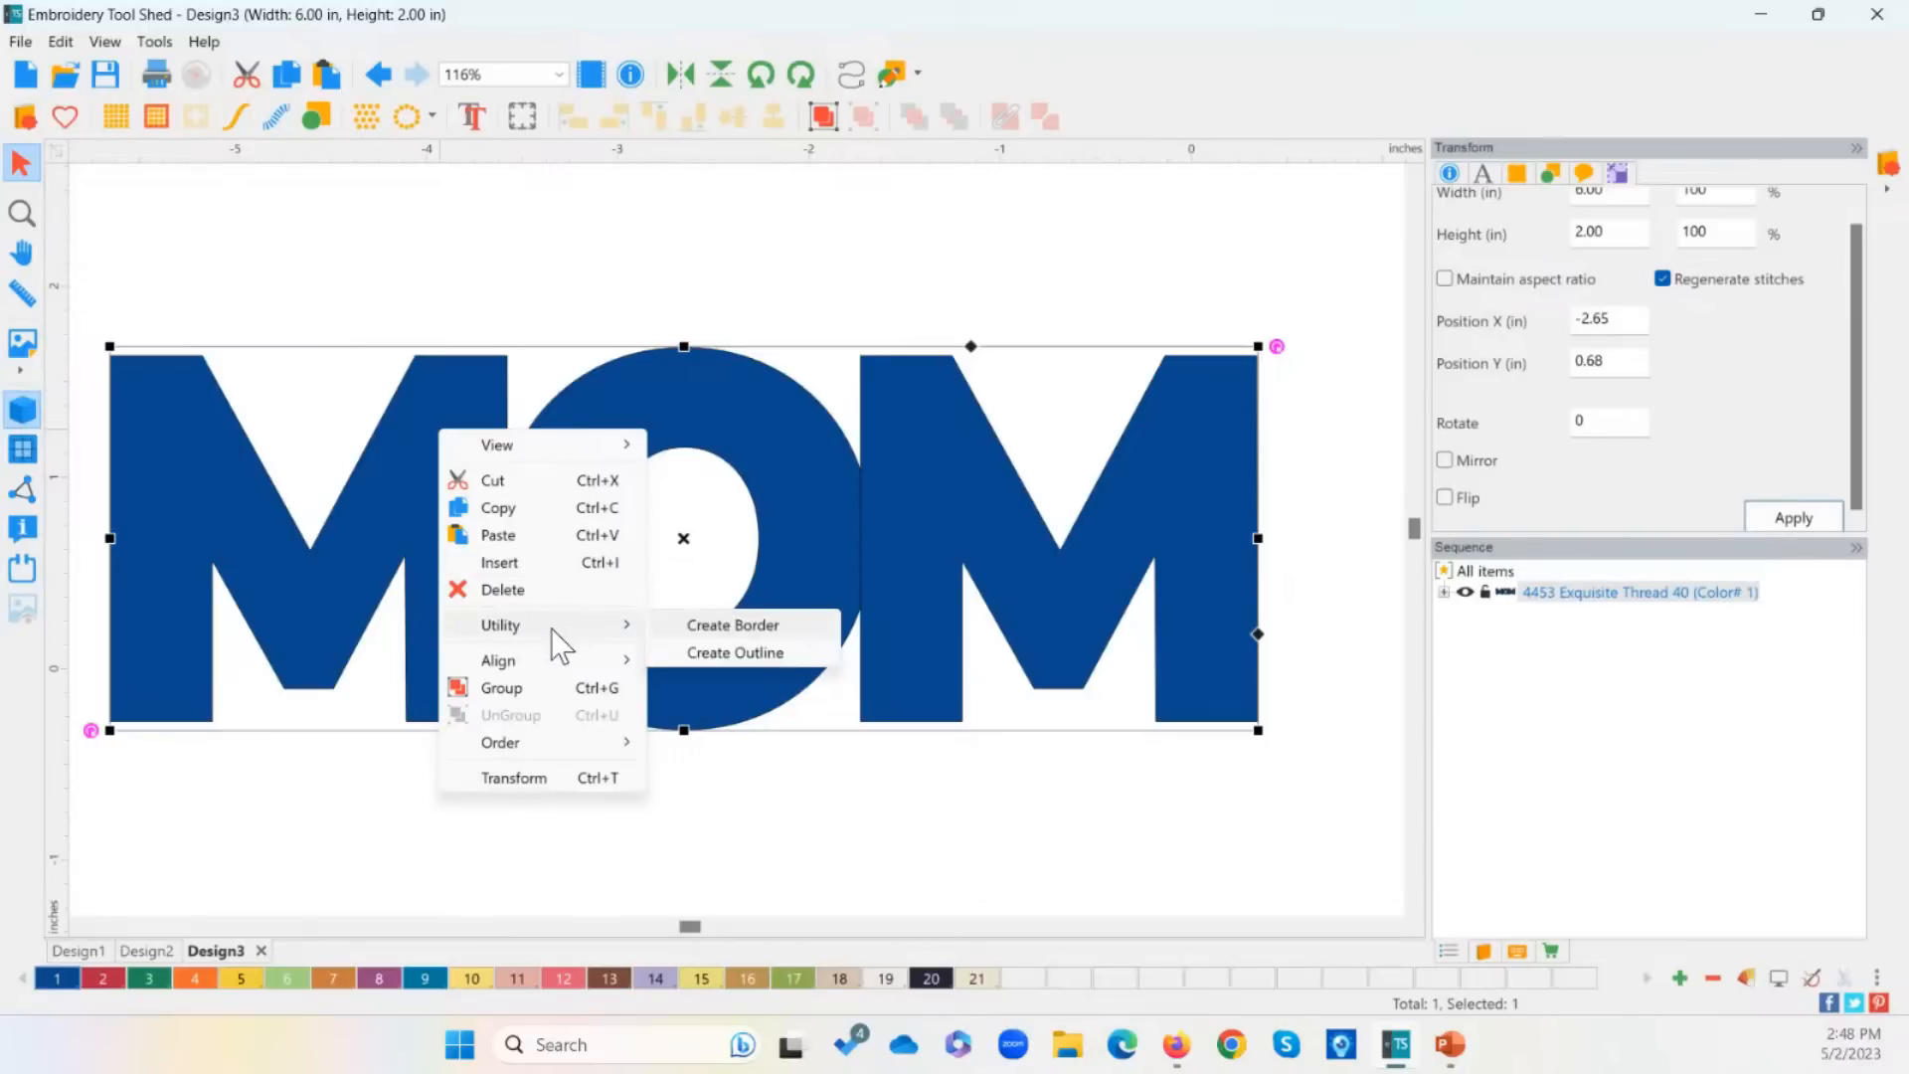
left_click(778, 655)
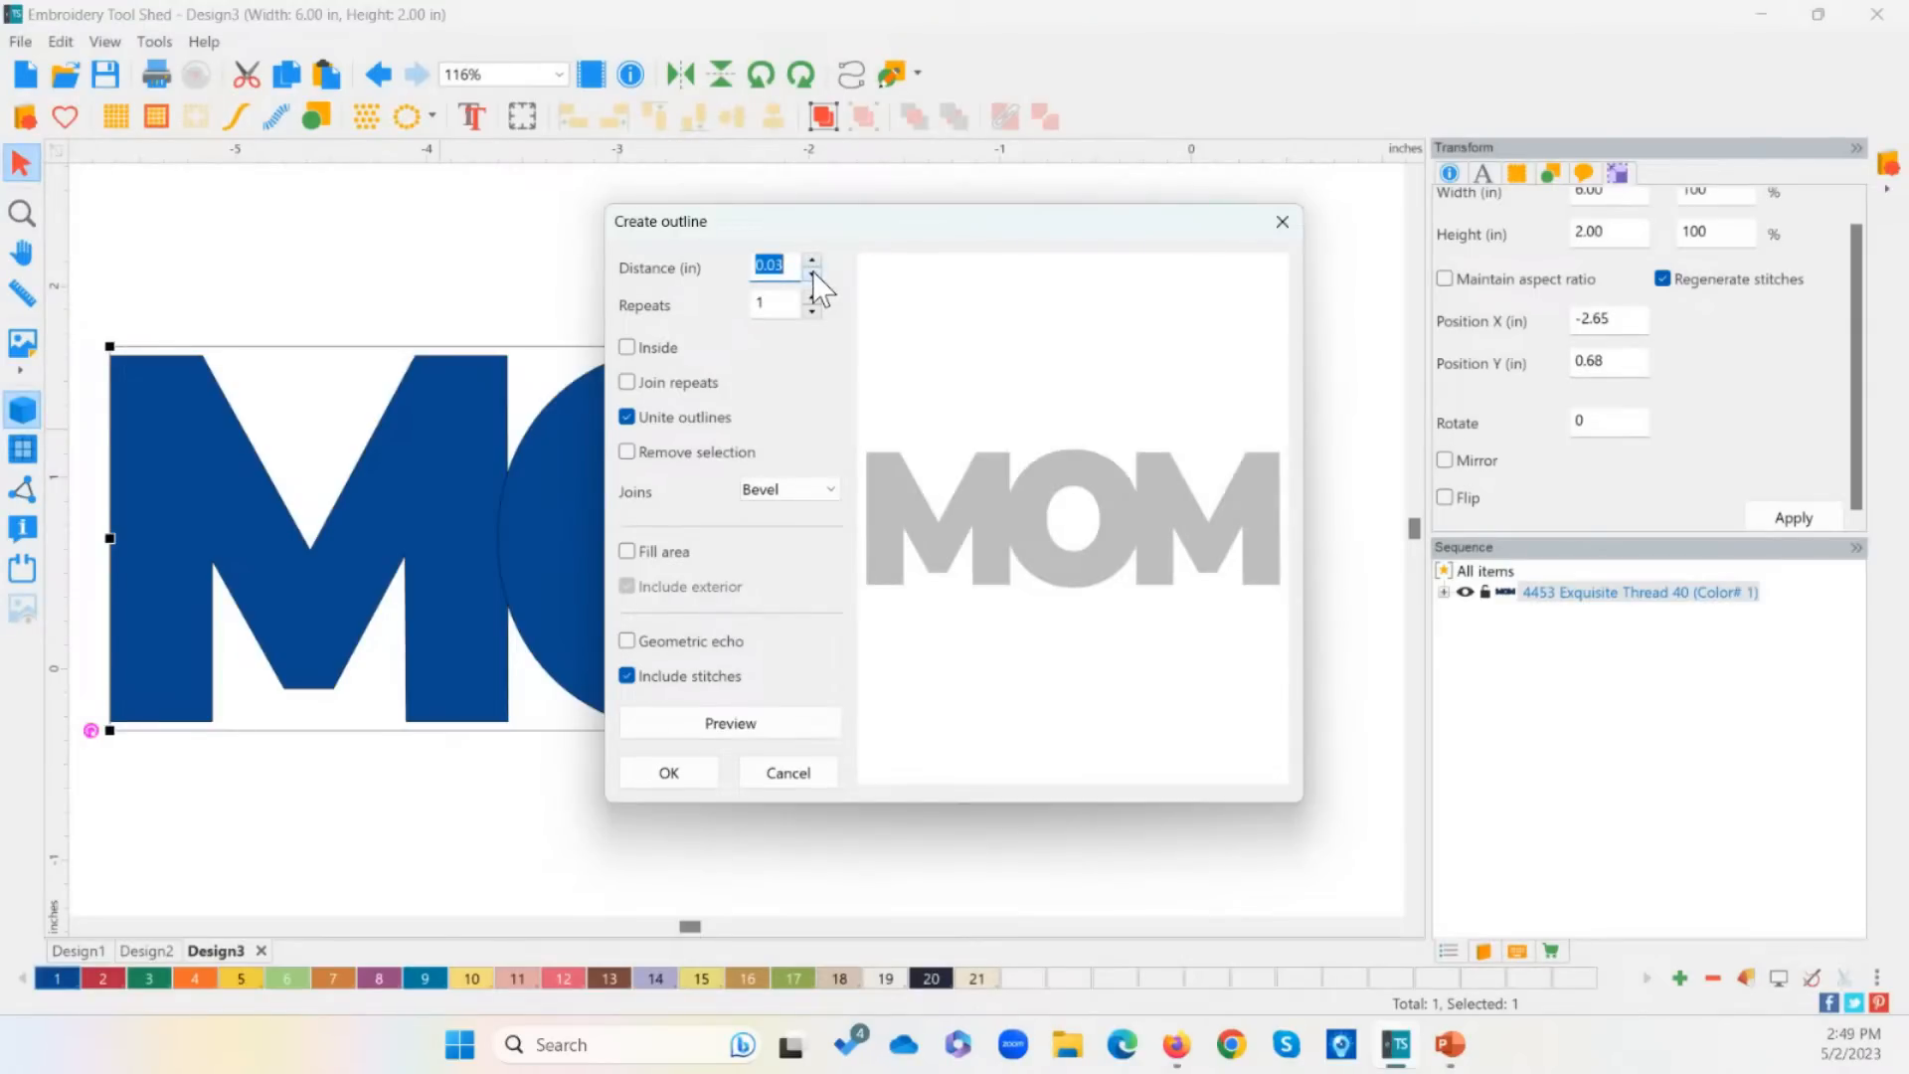
left_click(813, 272)
left_click(779, 725)
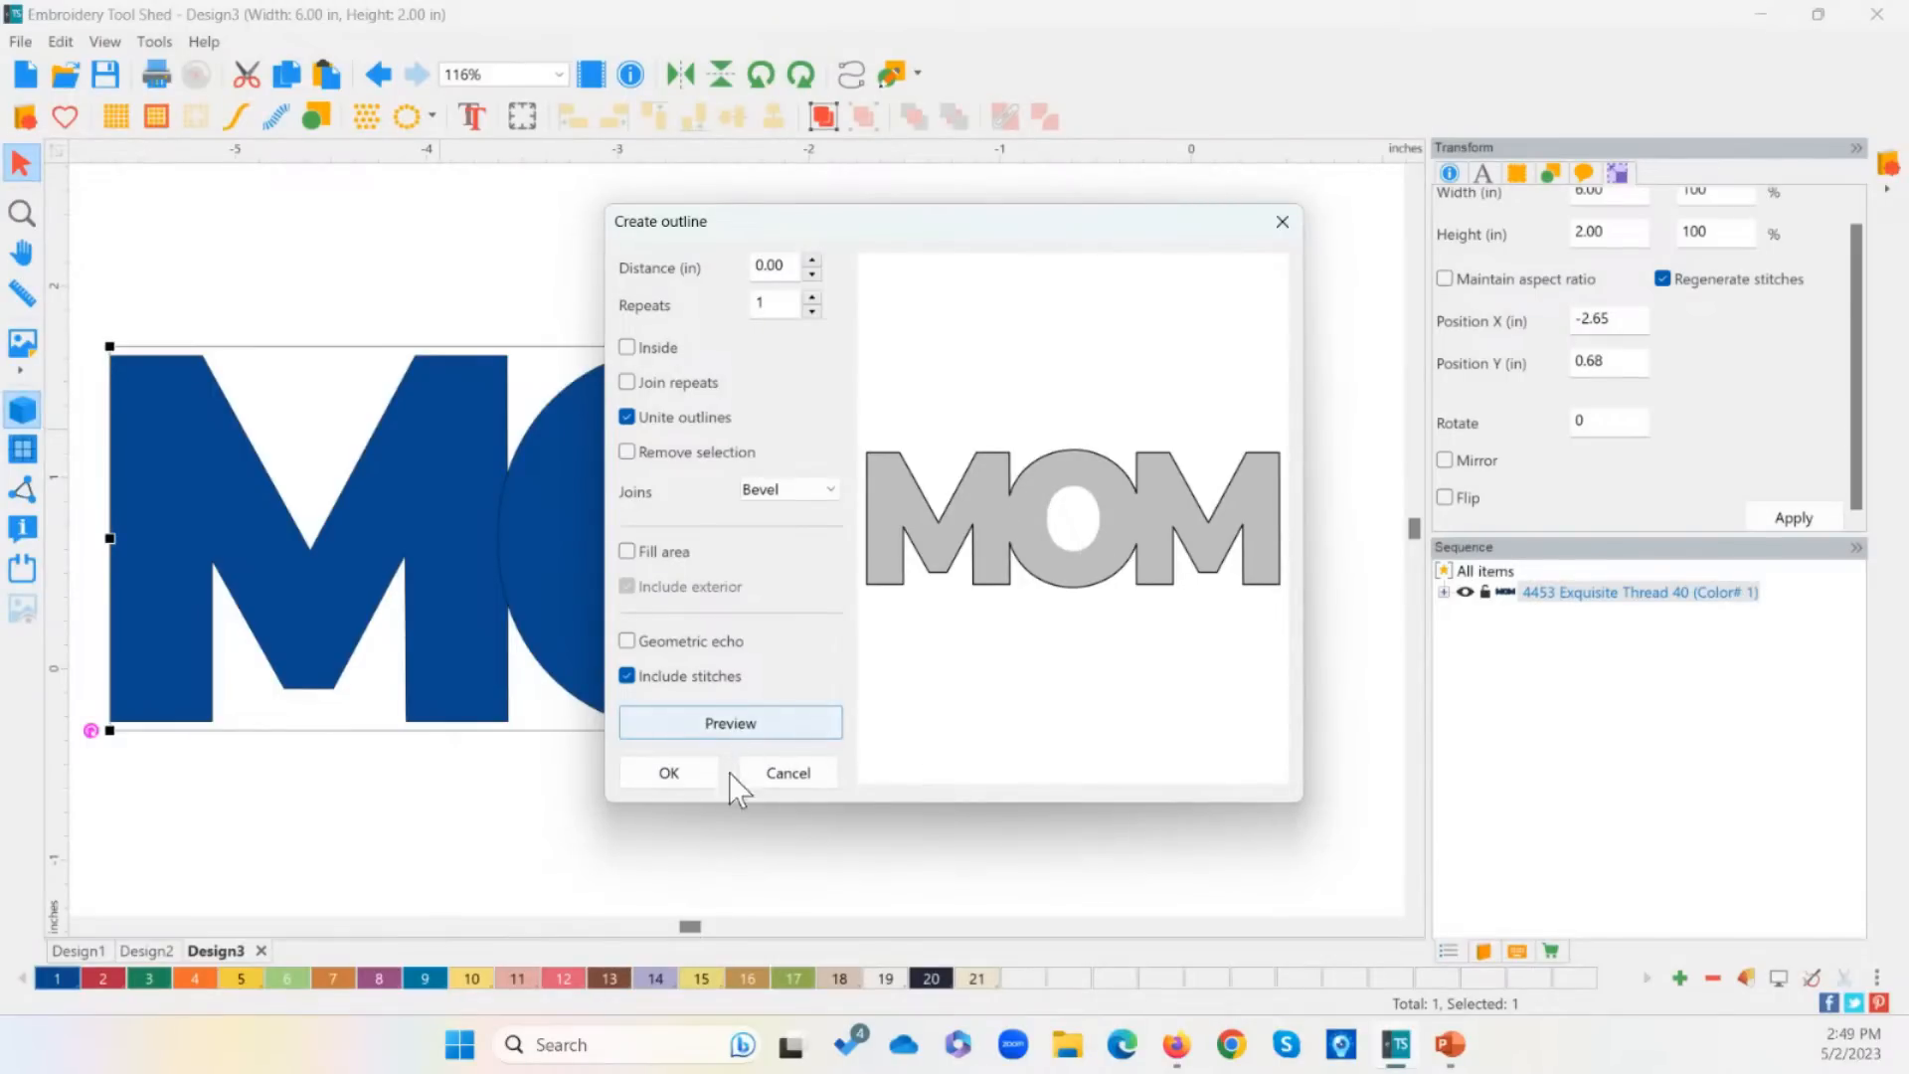
left_click(668, 774)
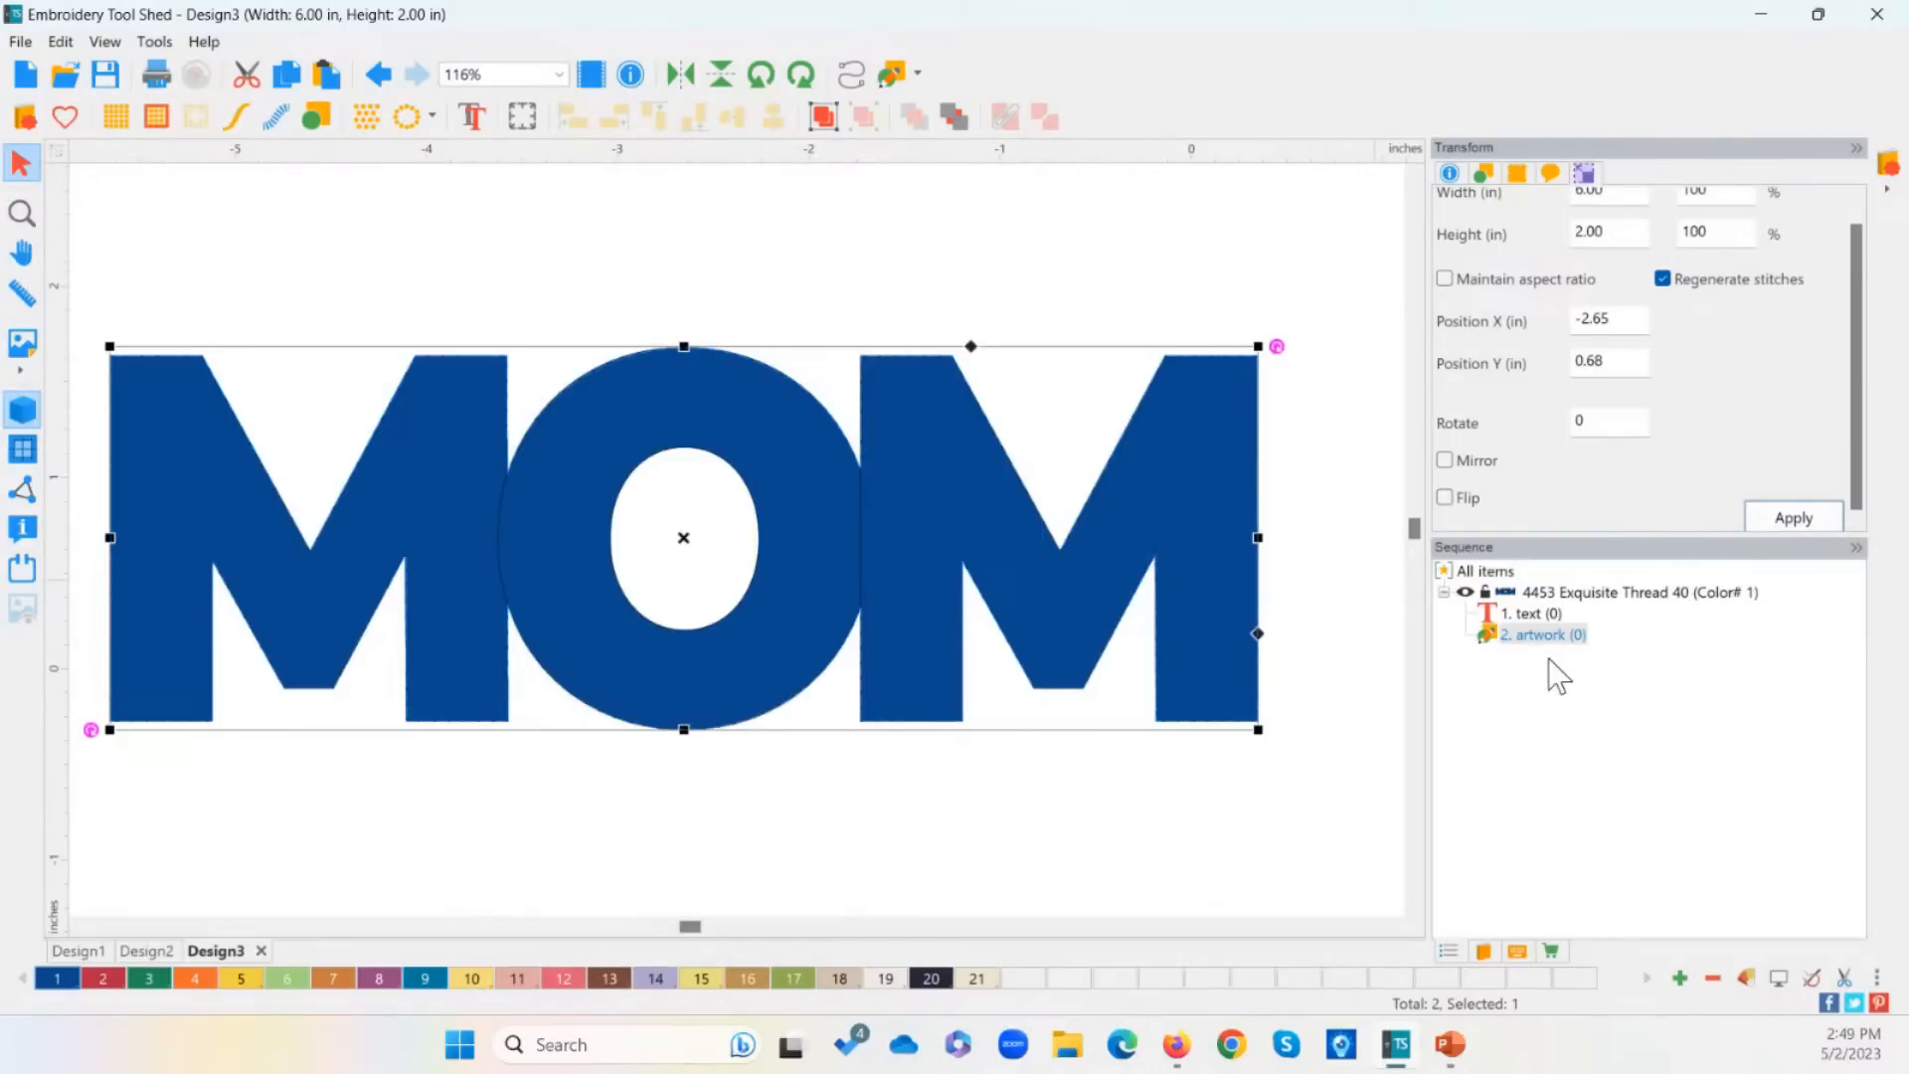
Step: Recolour the outline artwork with thread color 8, Orchid, and delete the original MOM lettering
left_click(1531, 639)
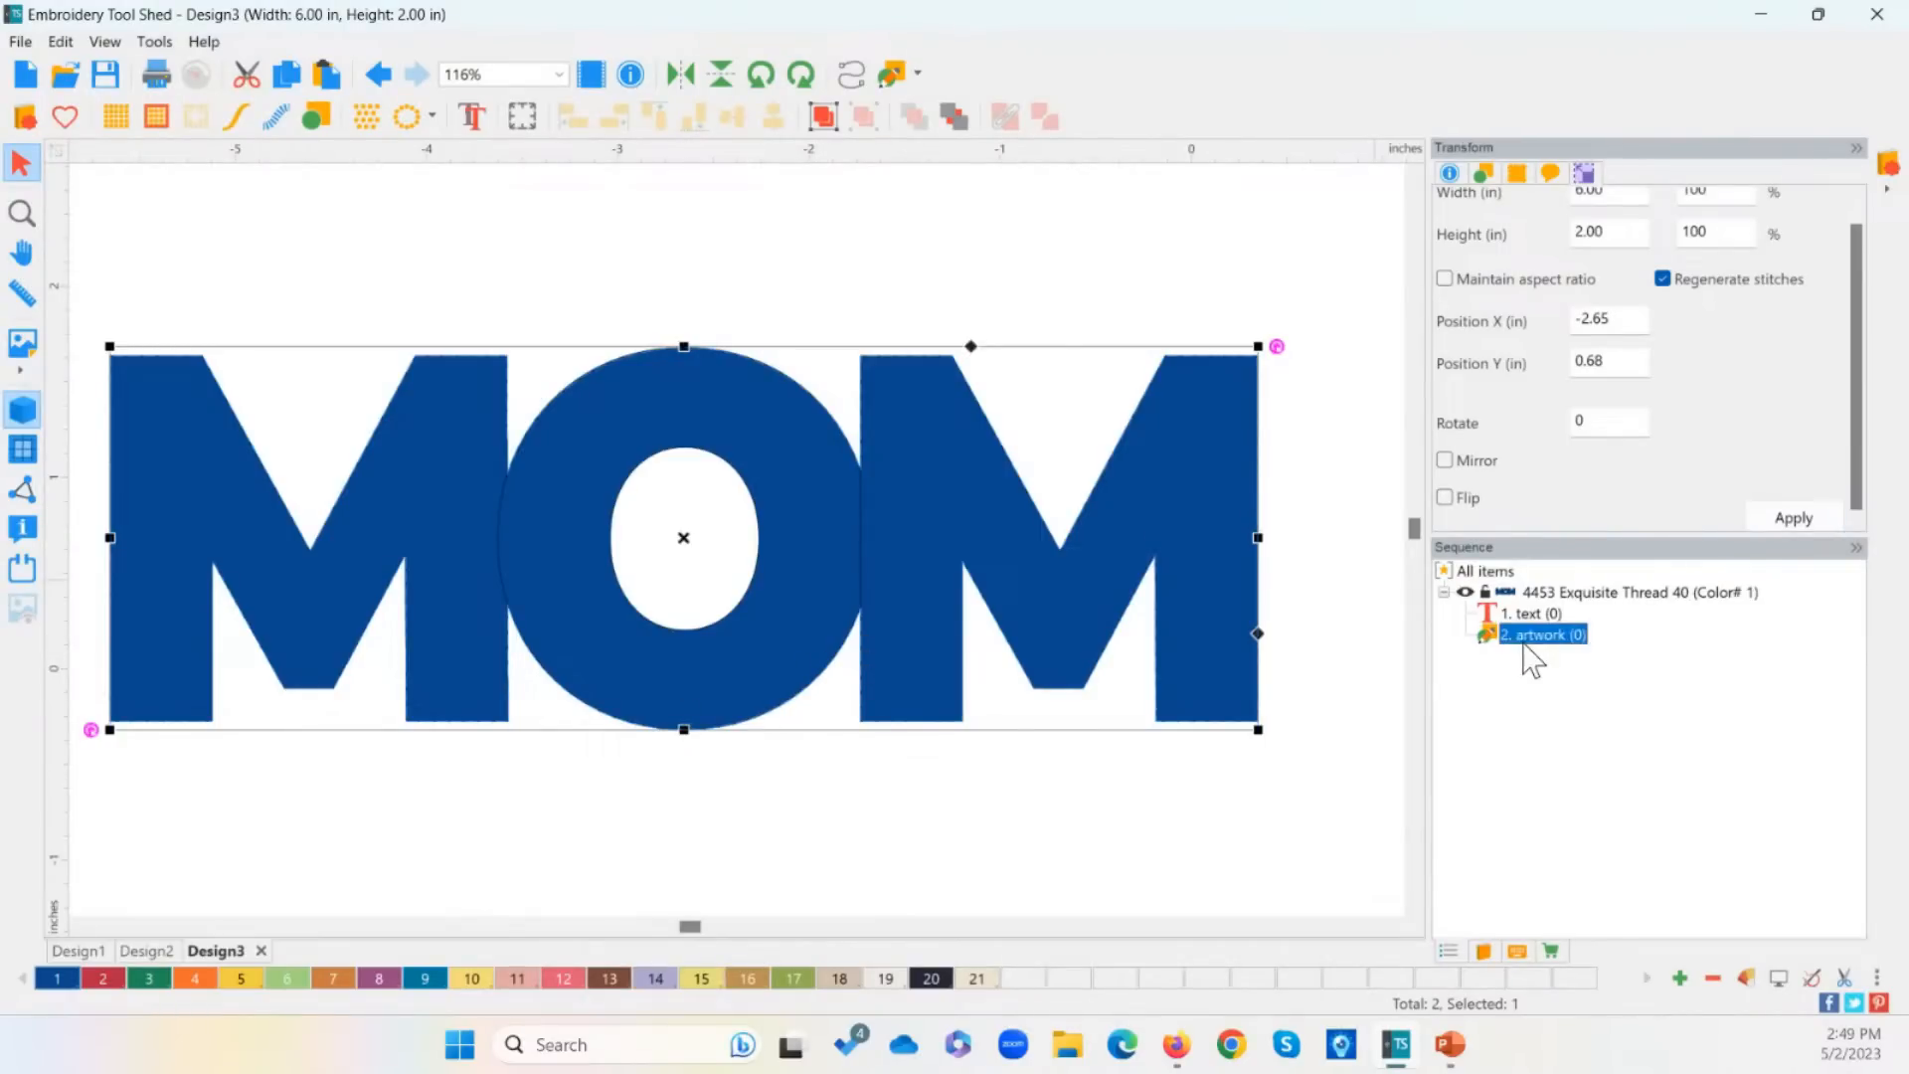
left_click(378, 979)
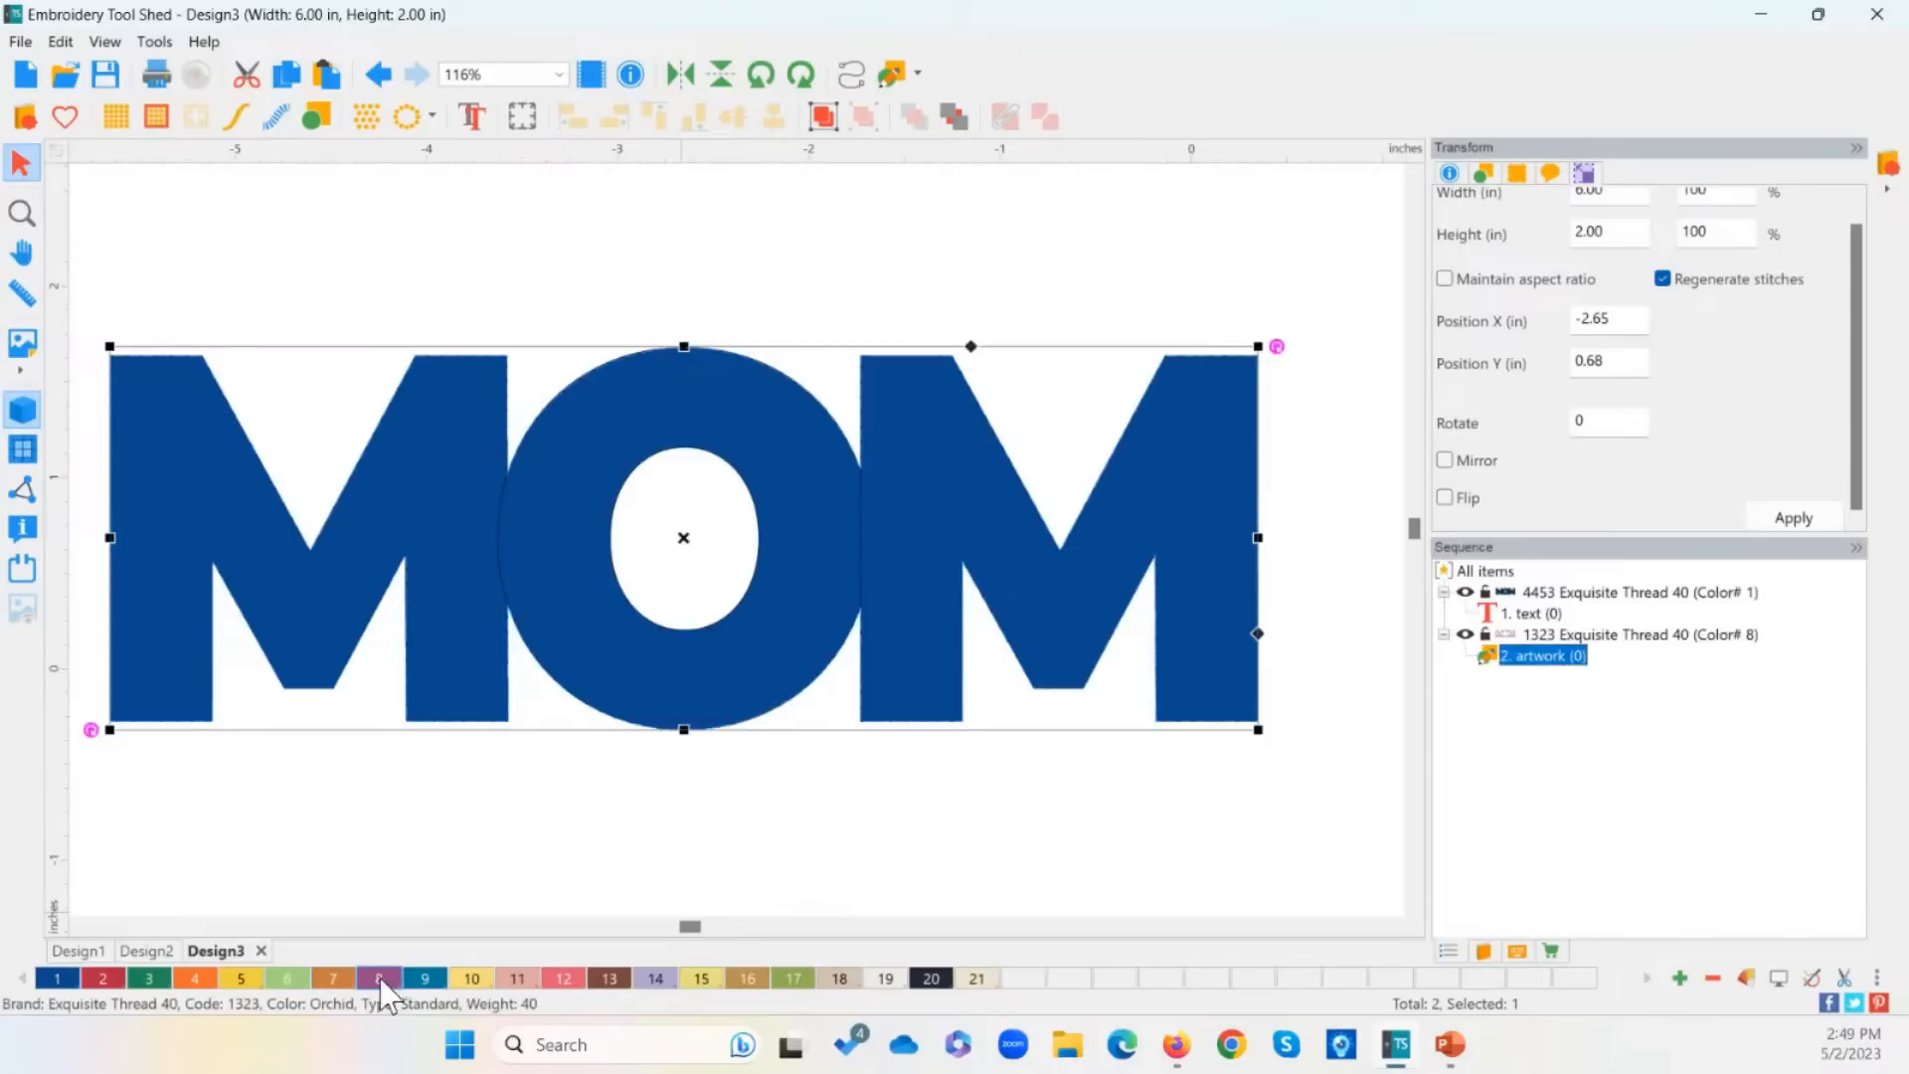
left_click(1464, 593)
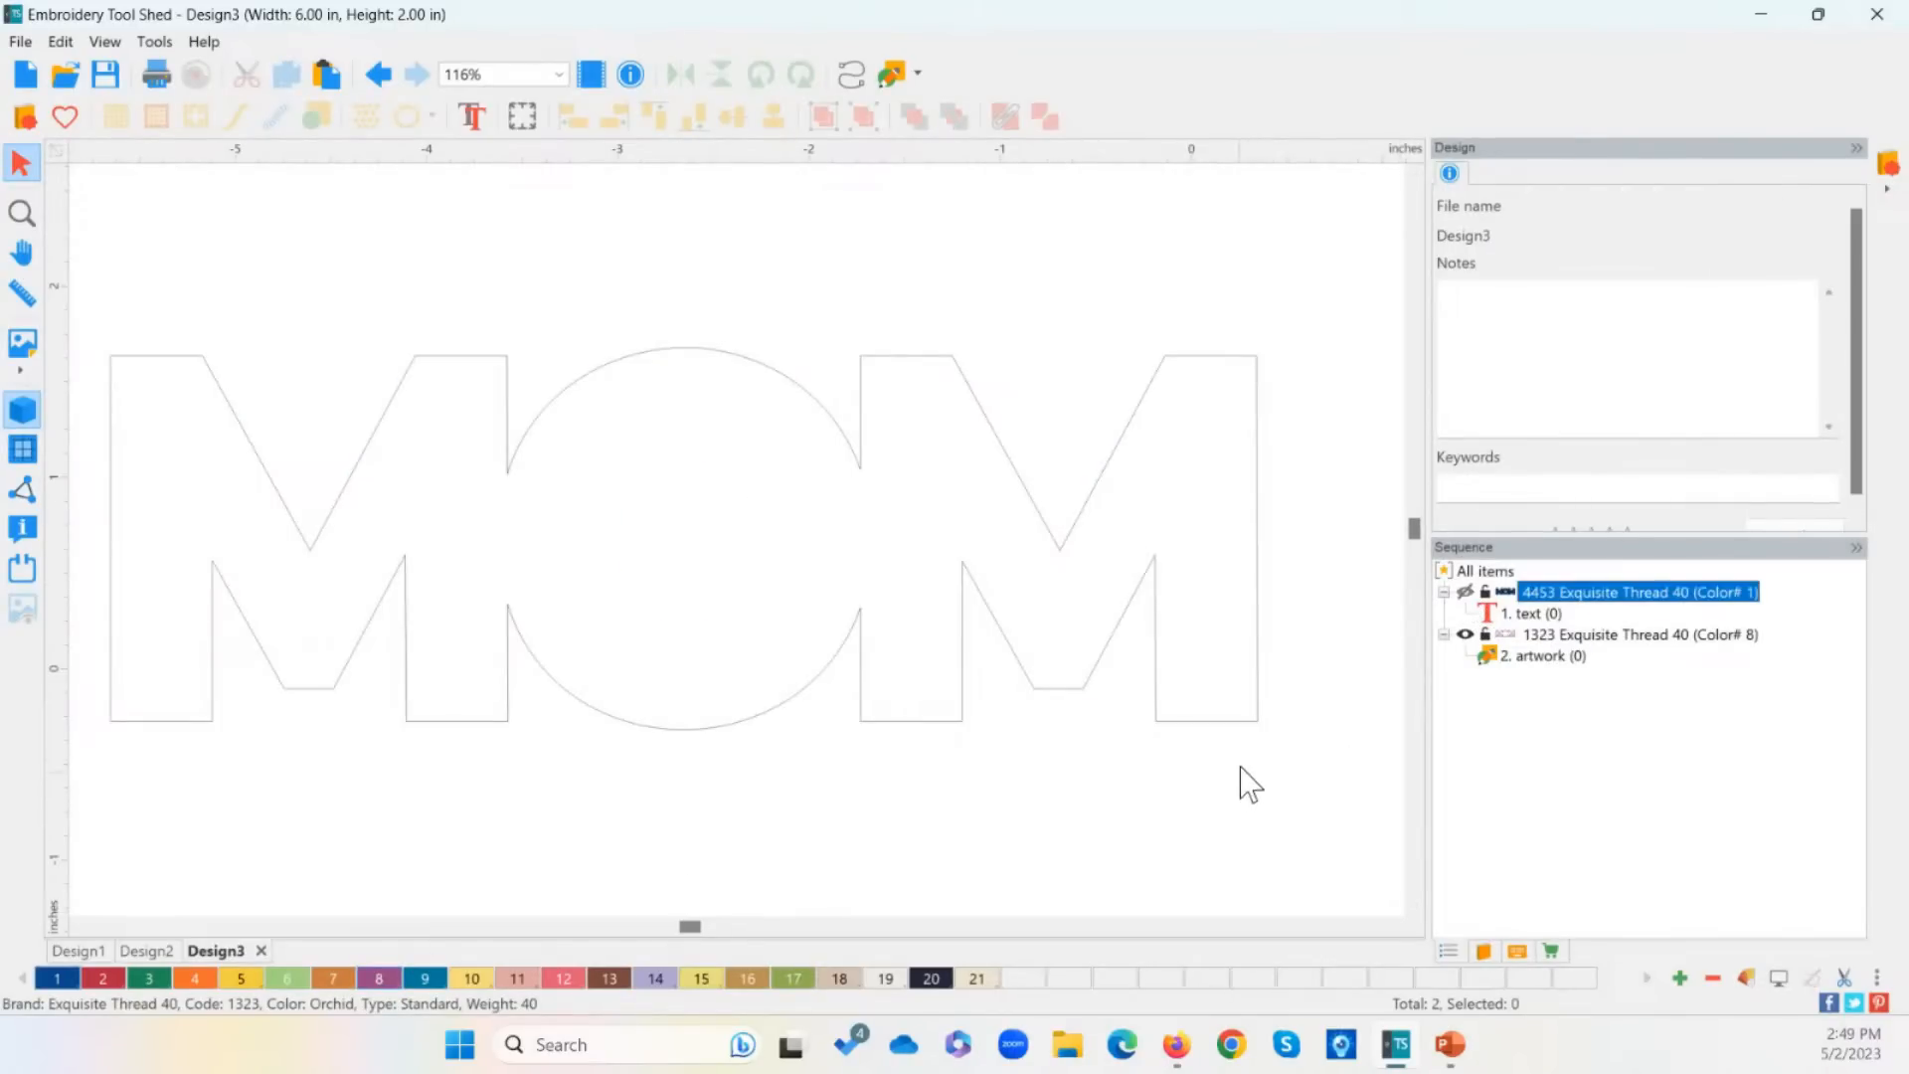
left_click(1465, 592)
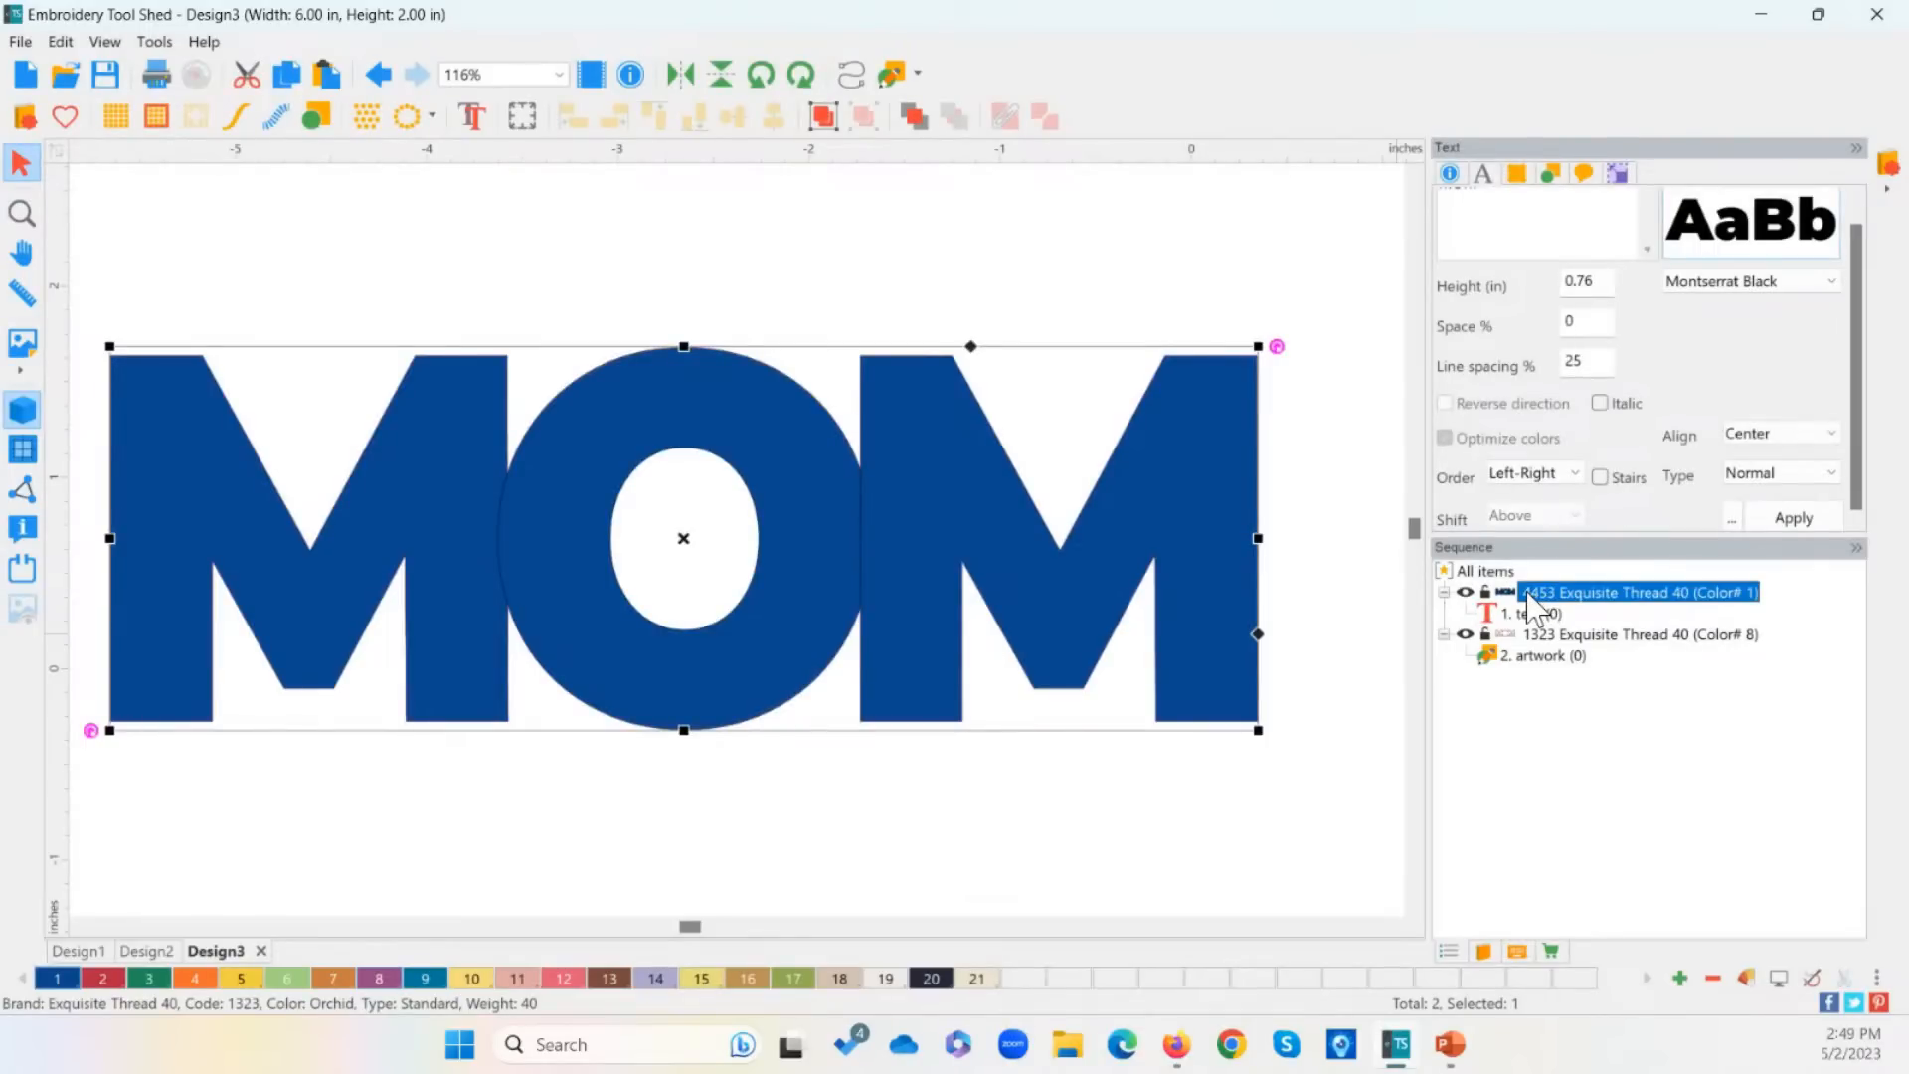
key("Delete")
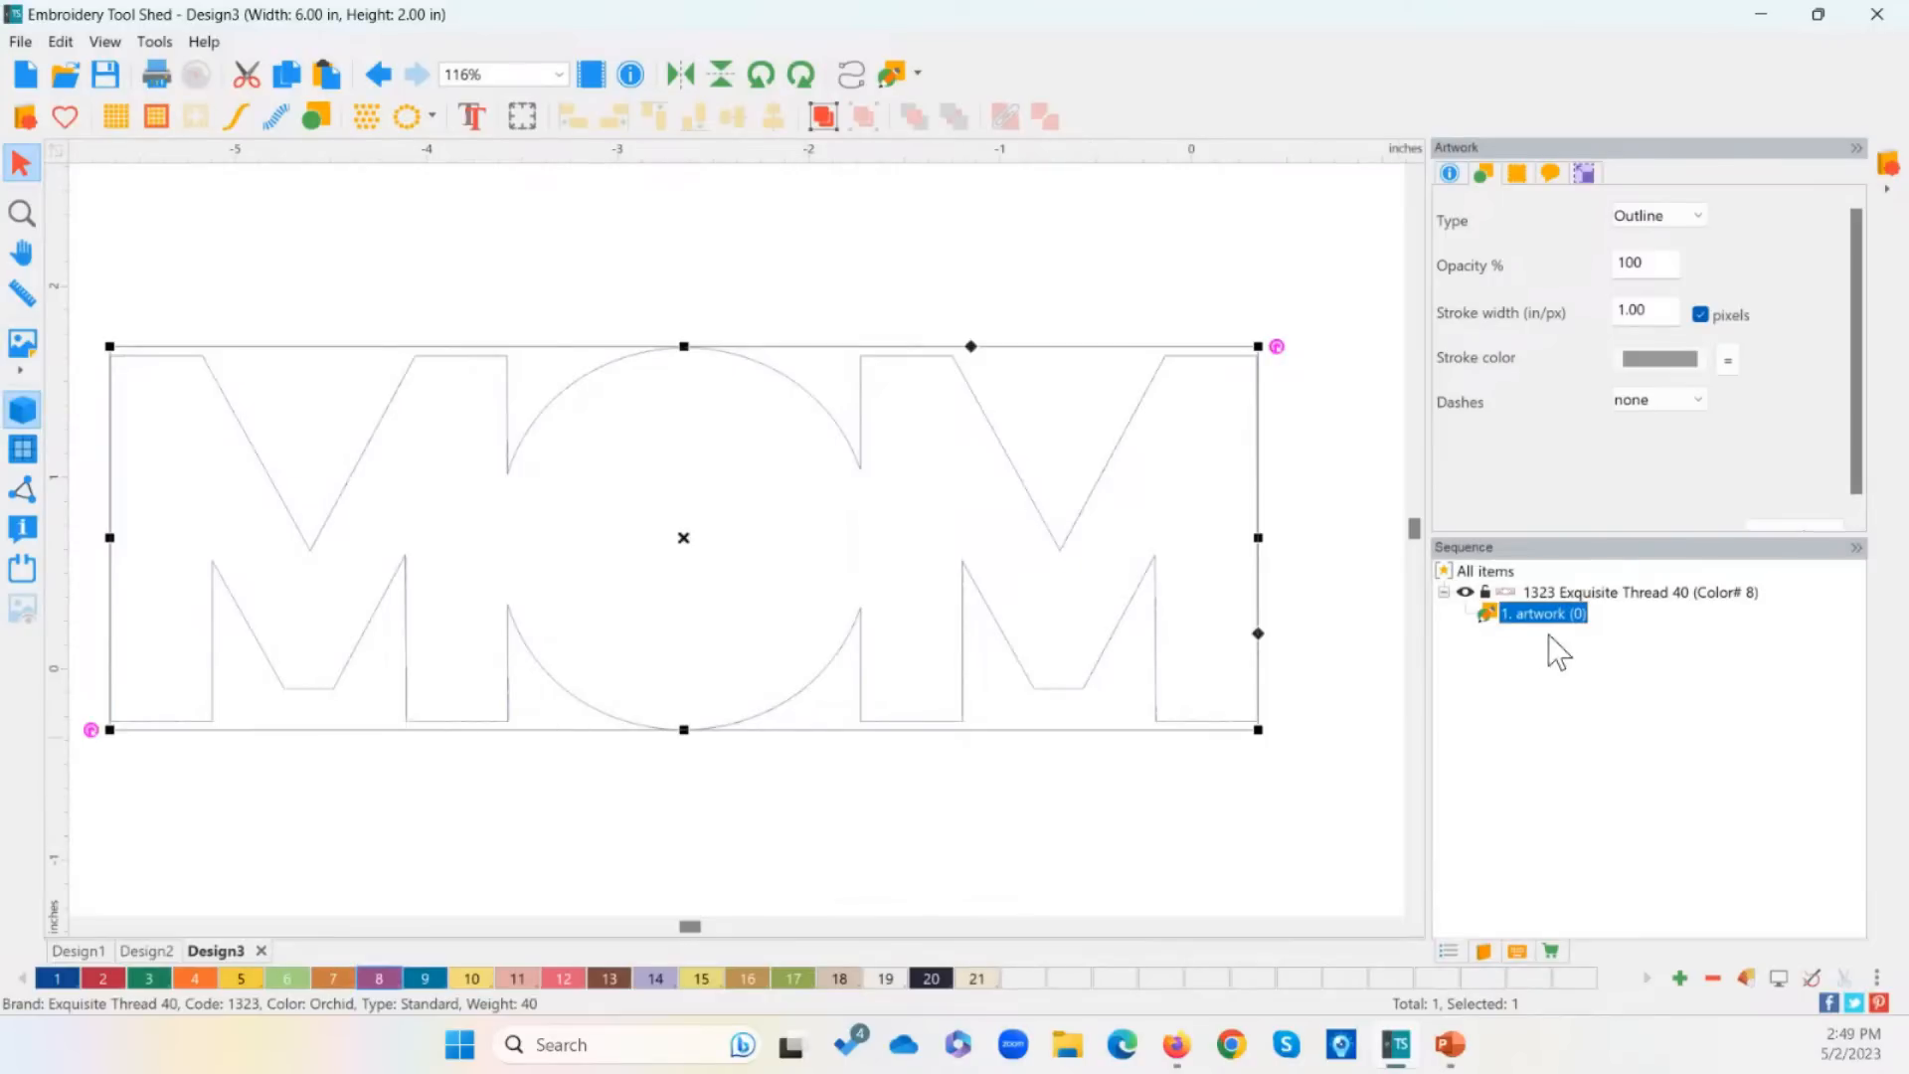
Step: Convert the joined MOM outline artwork into freestanding lace with a grid fill and a steil border
key("ctrl")
key("ctrl")
left_click(154, 129)
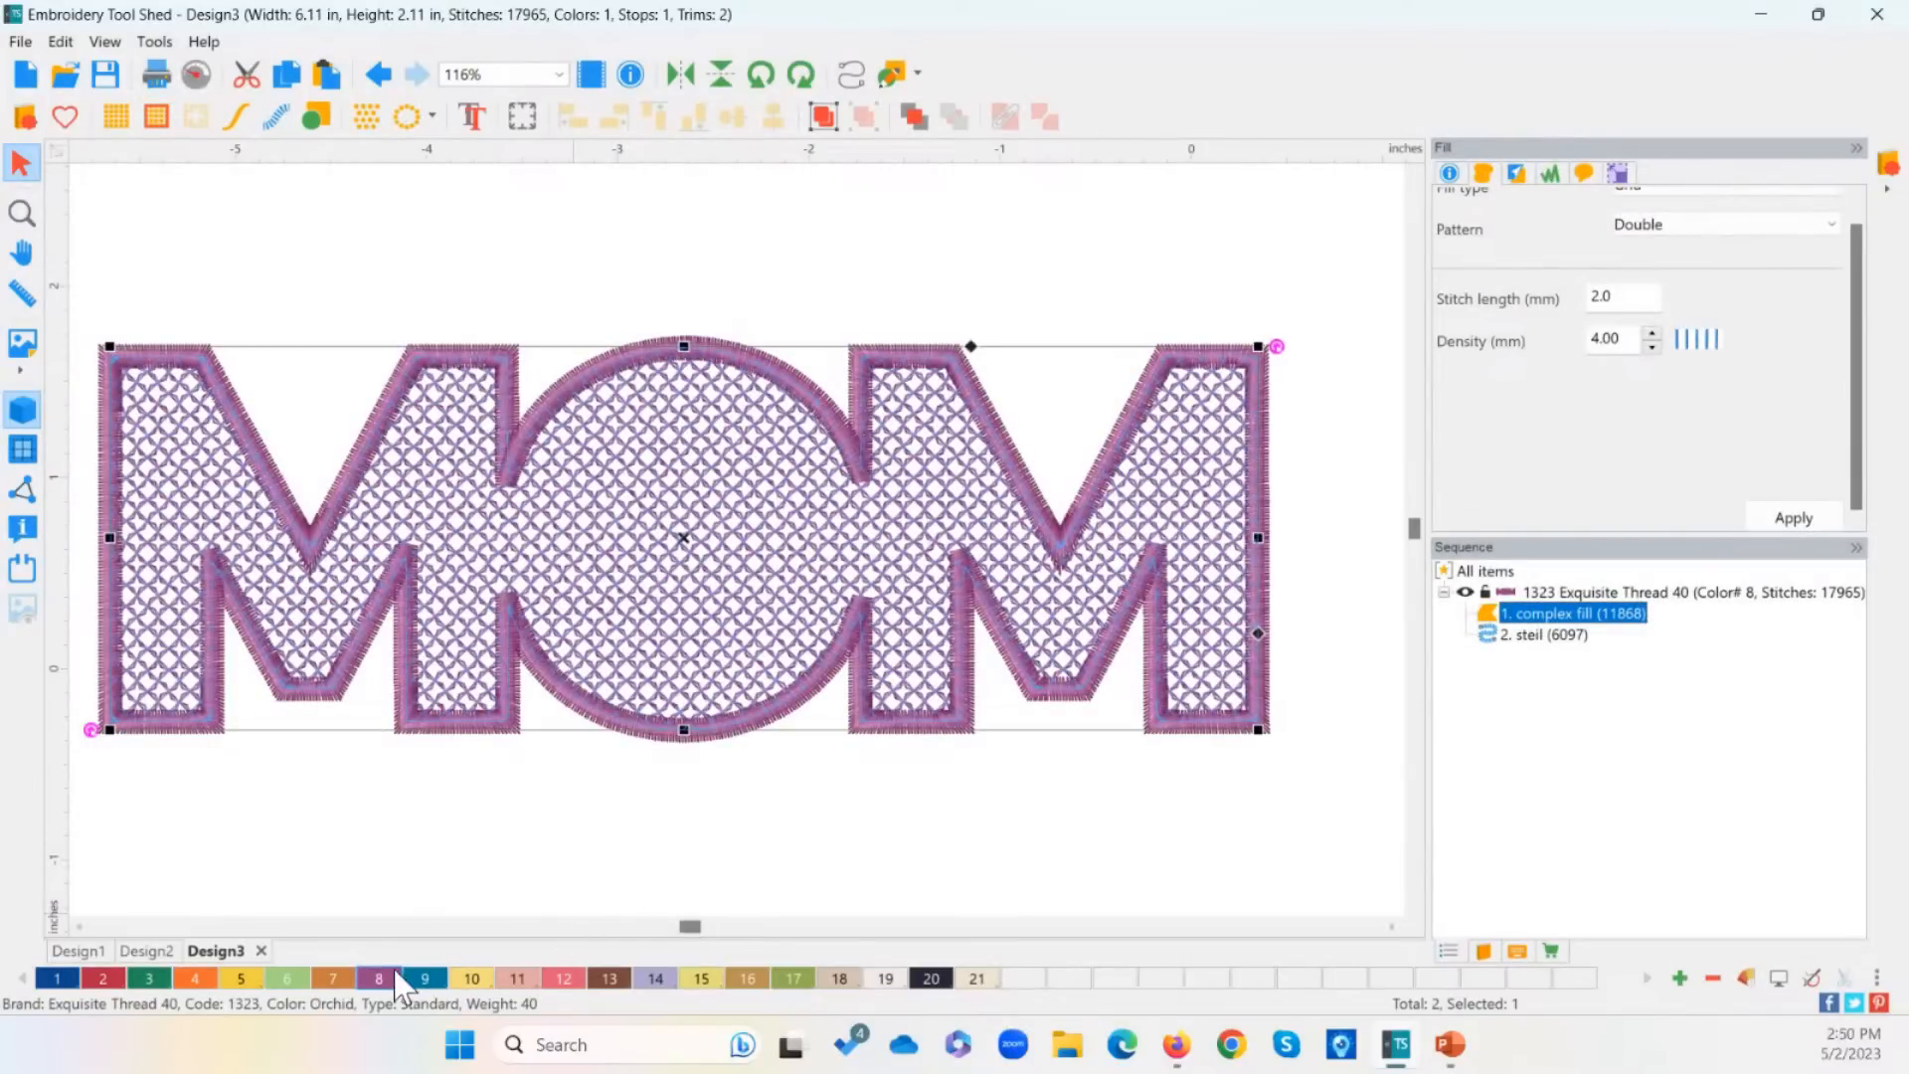
Step: Recolour both the lace fill and the steil border of MOM with thread color 9, Surf Blue
left_click(423, 980)
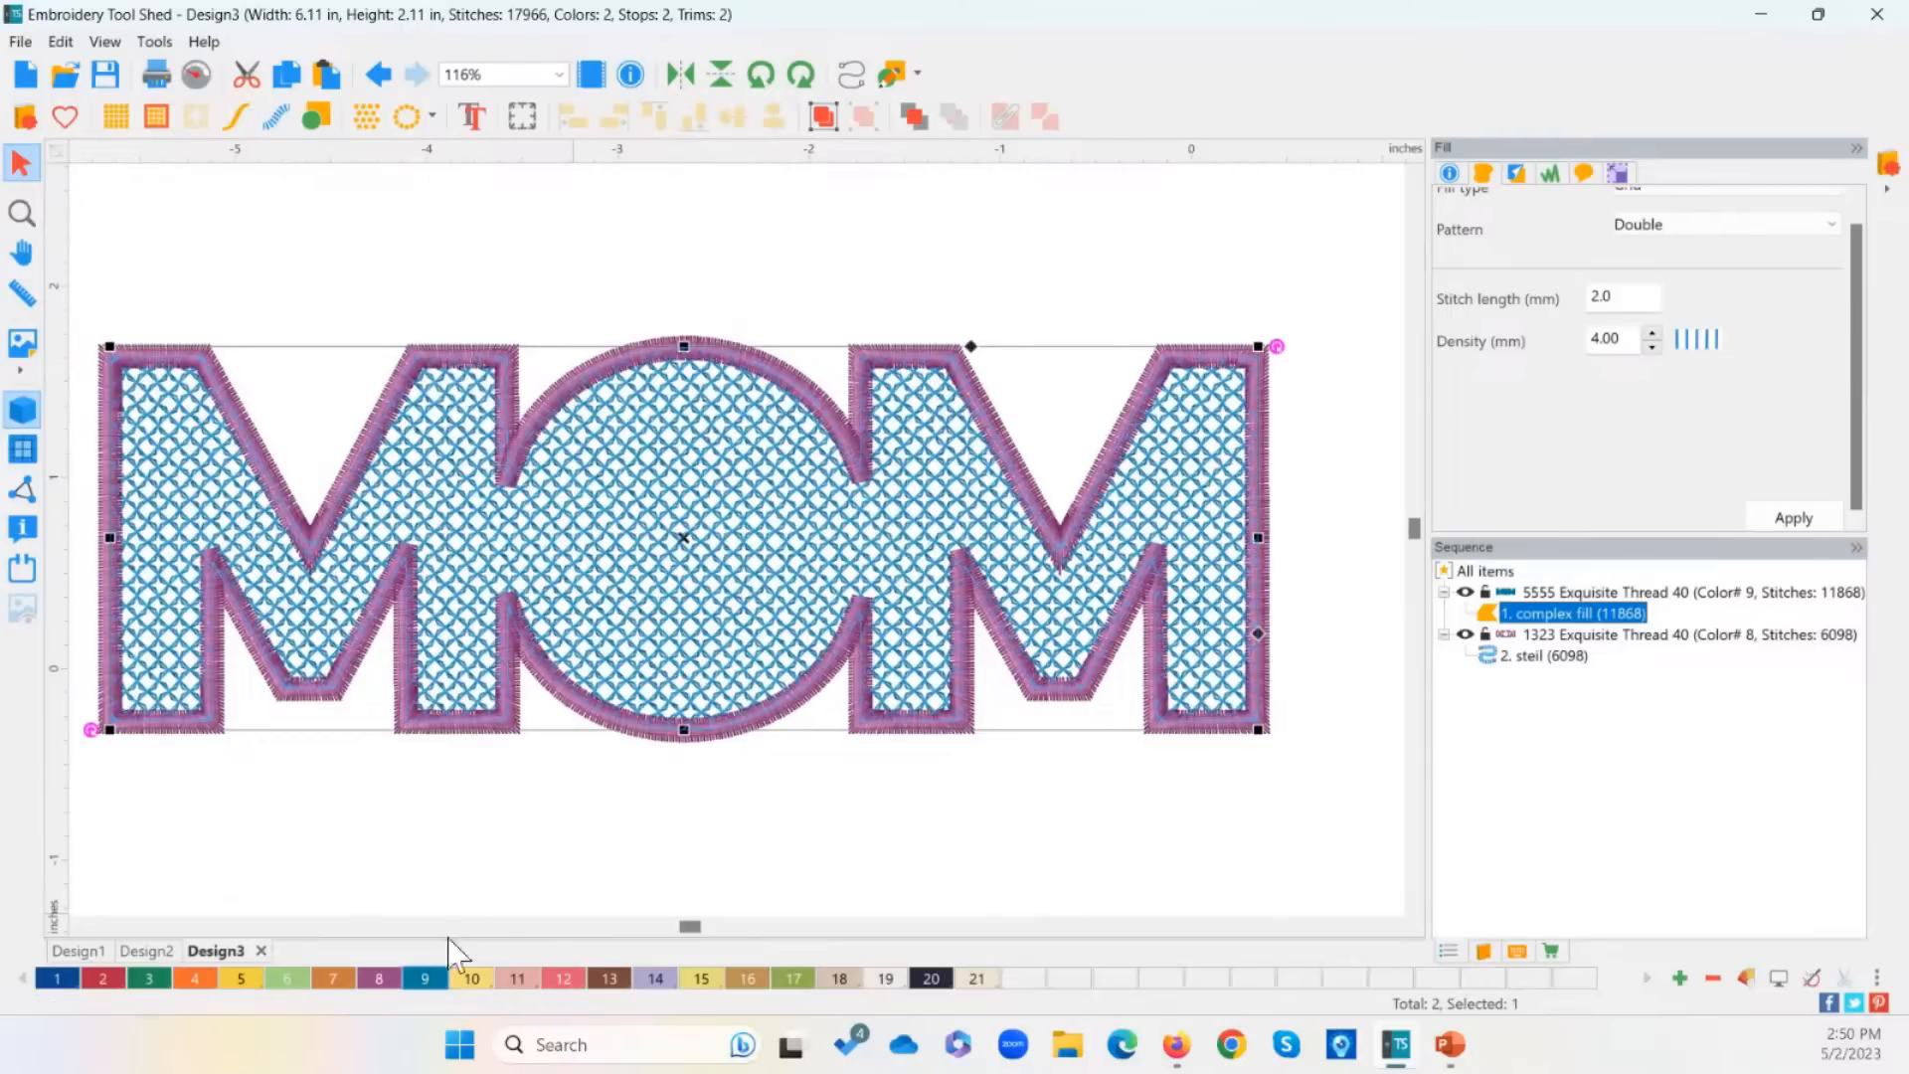
left_click(682, 332)
left_click(686, 354)
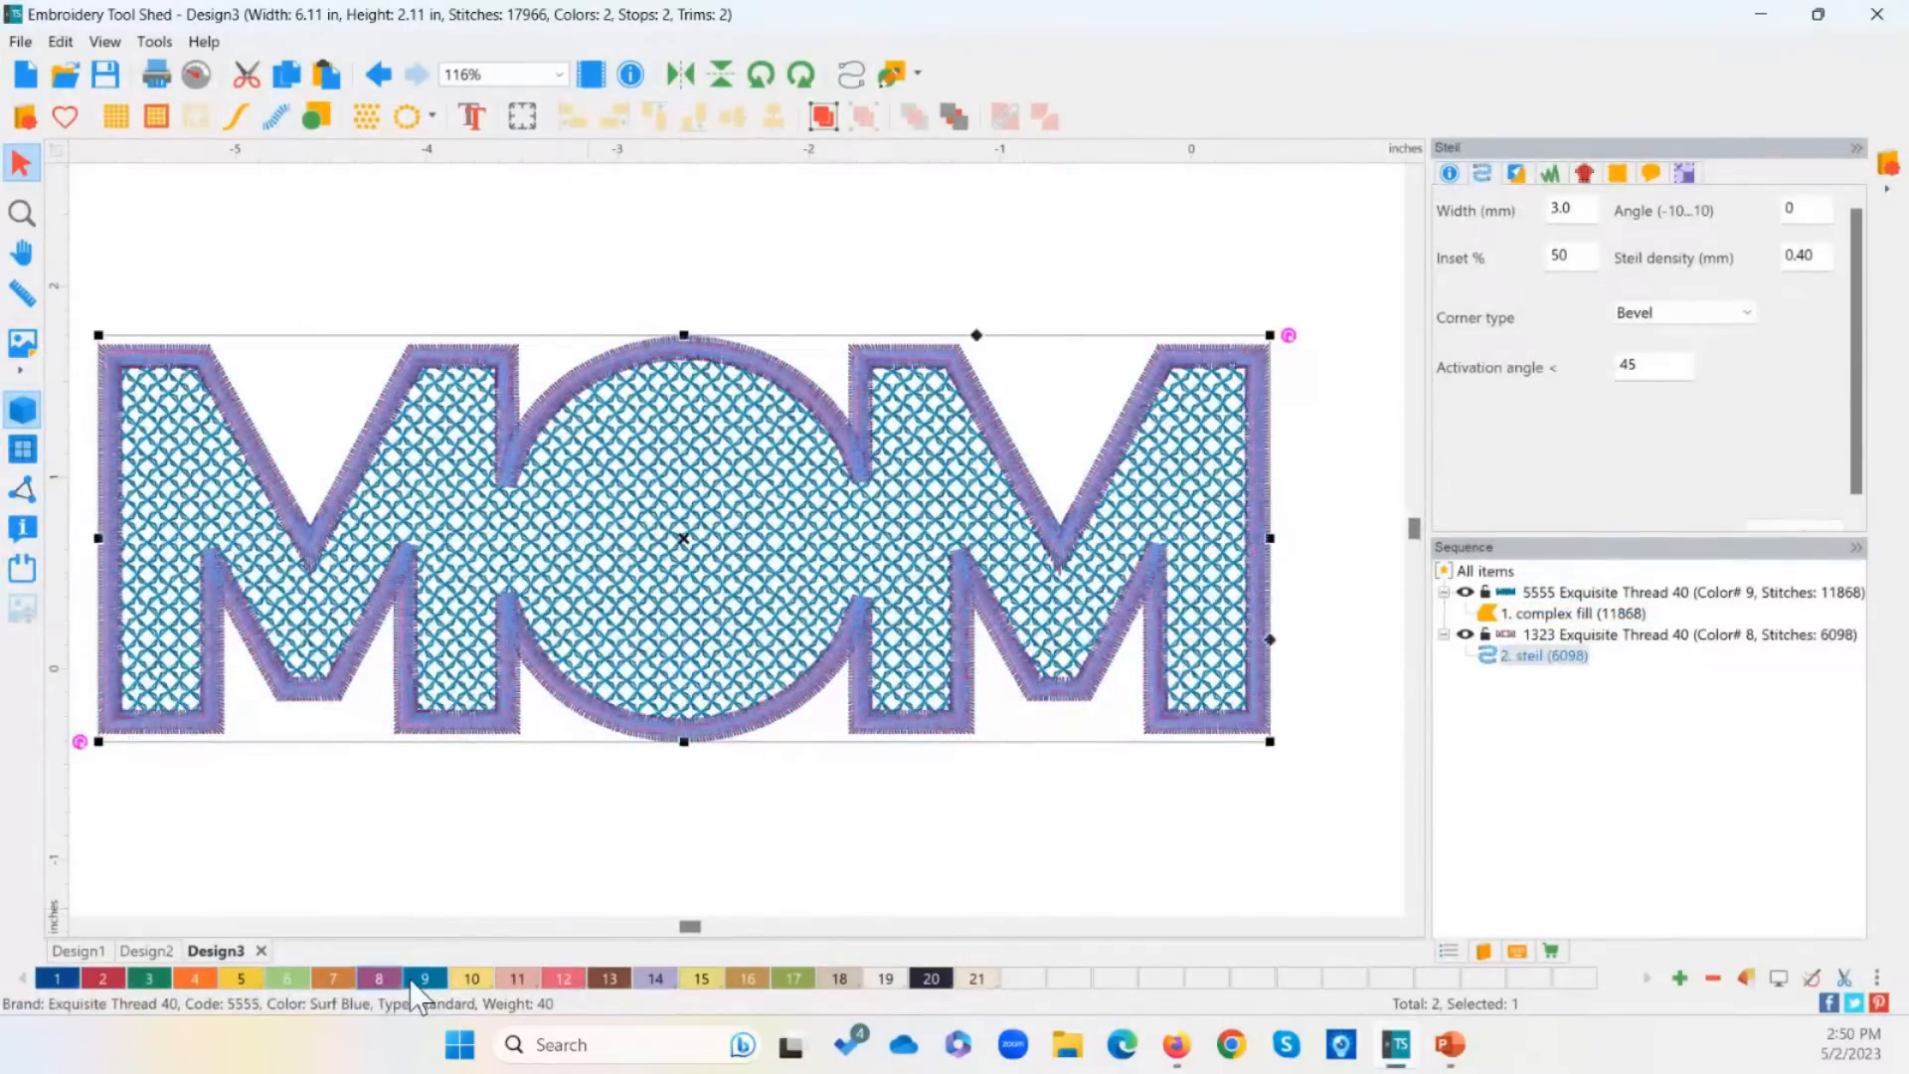
left_click(423, 980)
left_click(582, 813)
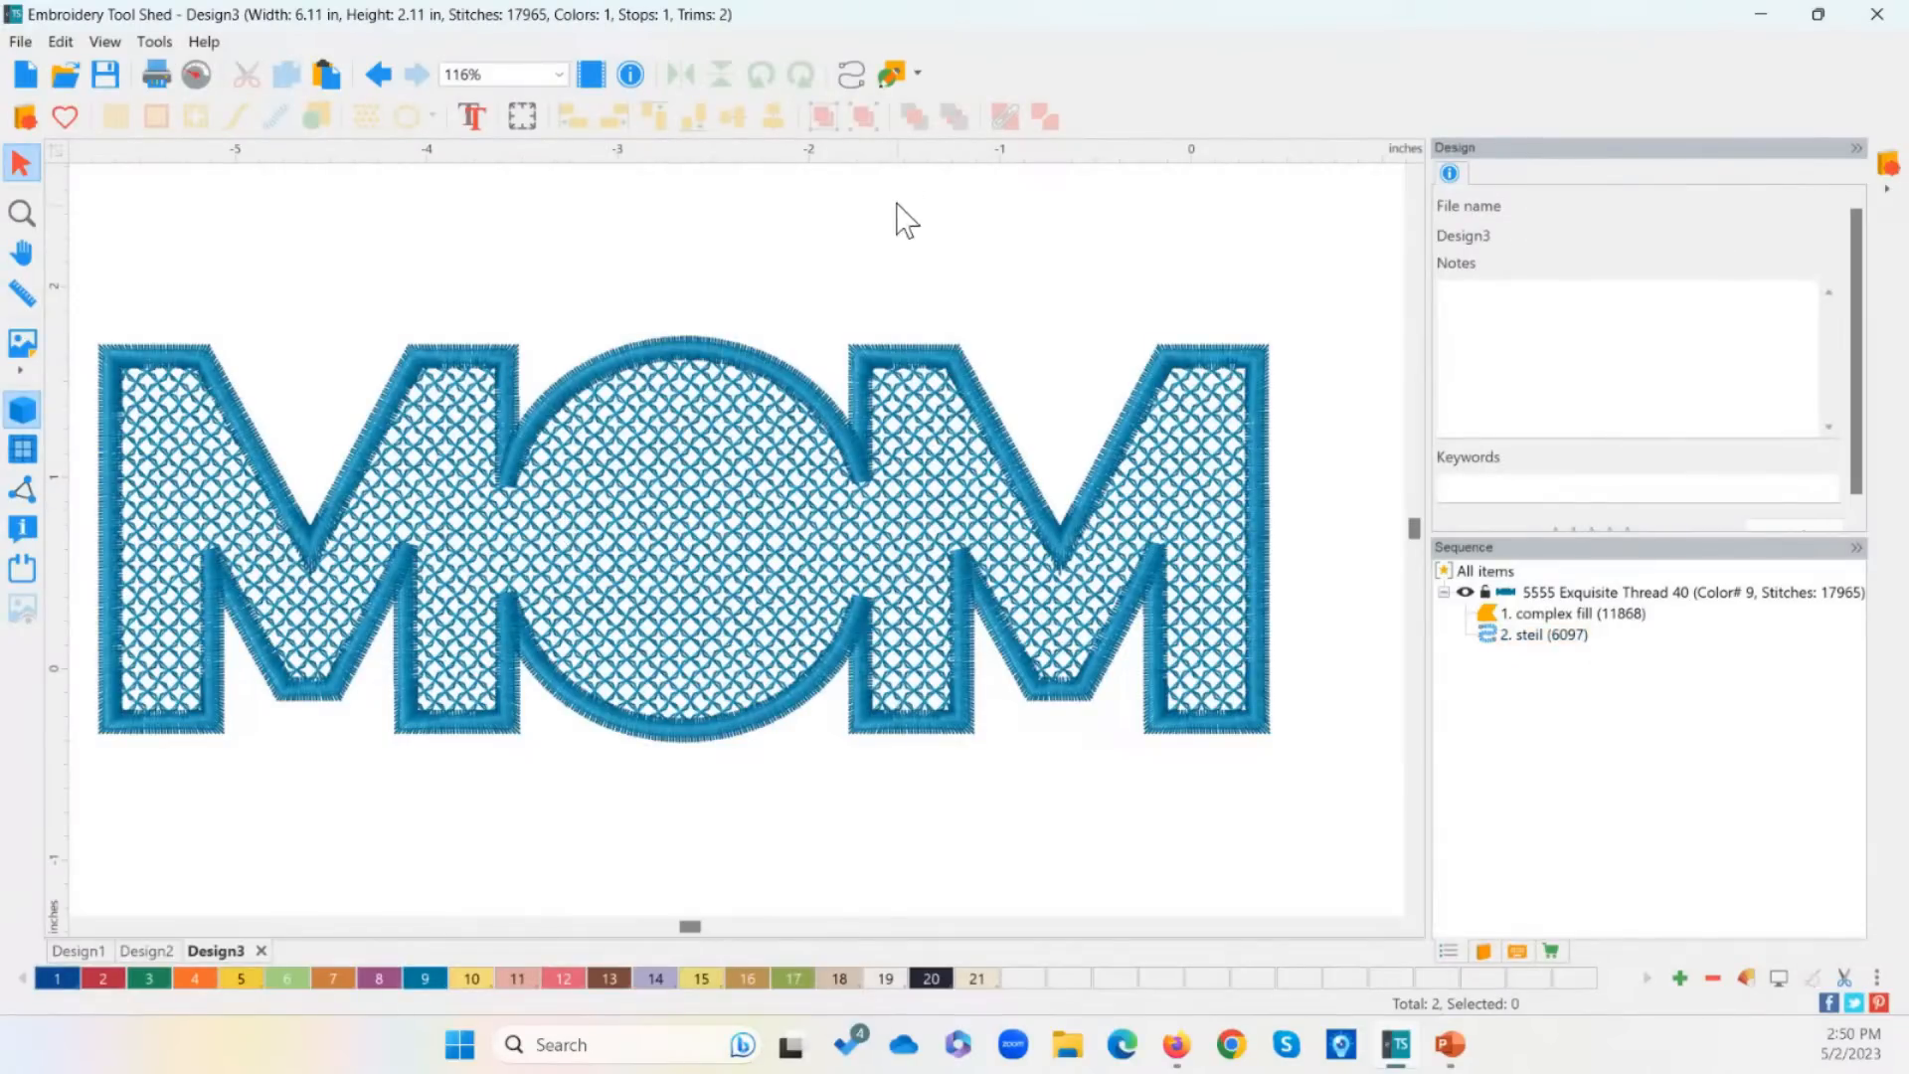
Step: Draw a heart shape above the O, with its tip overlapping the upper edge of the letter
left_click(921, 78)
left_click(920, 79)
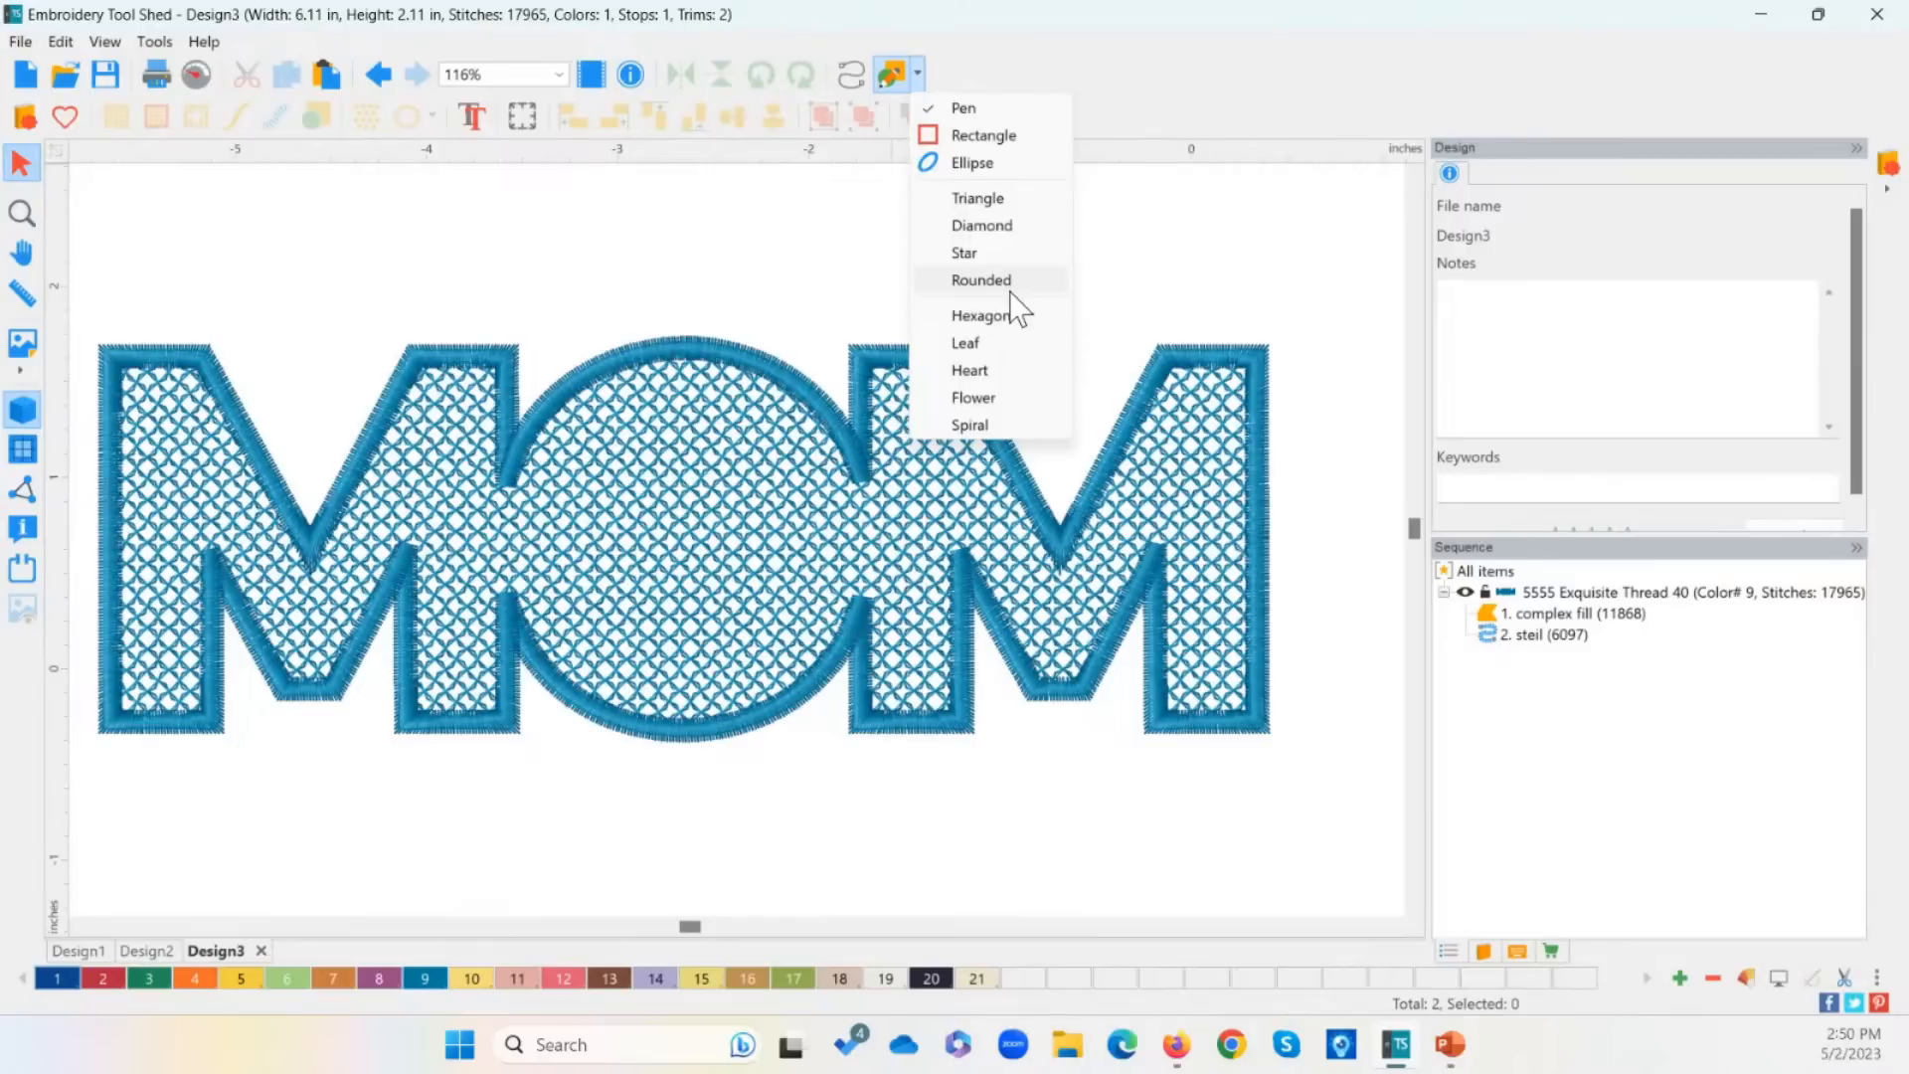
left_click(986, 373)
mouse_move(609, 179)
left_mouse_down()
mouse_move(852, 426)
mouse_move(830, 357)
left_mouse_up()
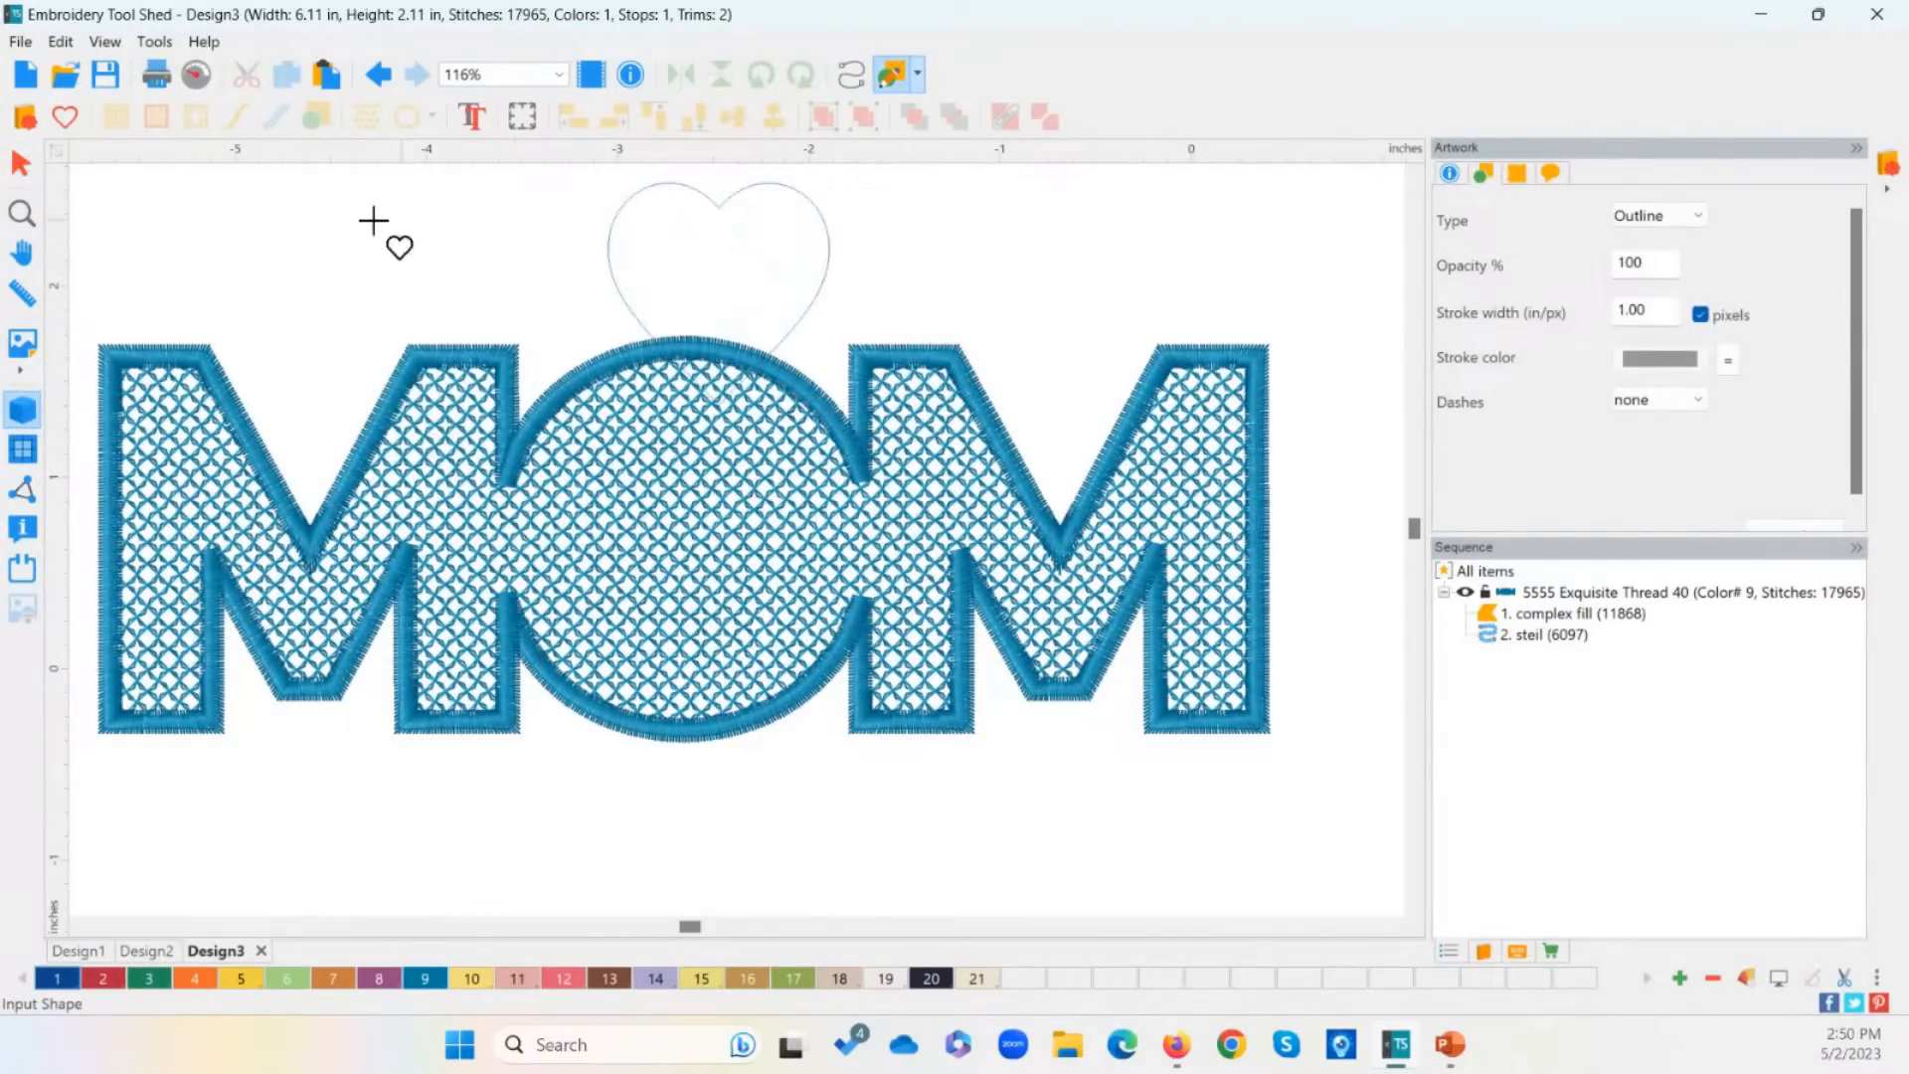
left_click(19, 162)
Step: Set the heart's artwork type to Fill and apply the change
left_click(696, 260)
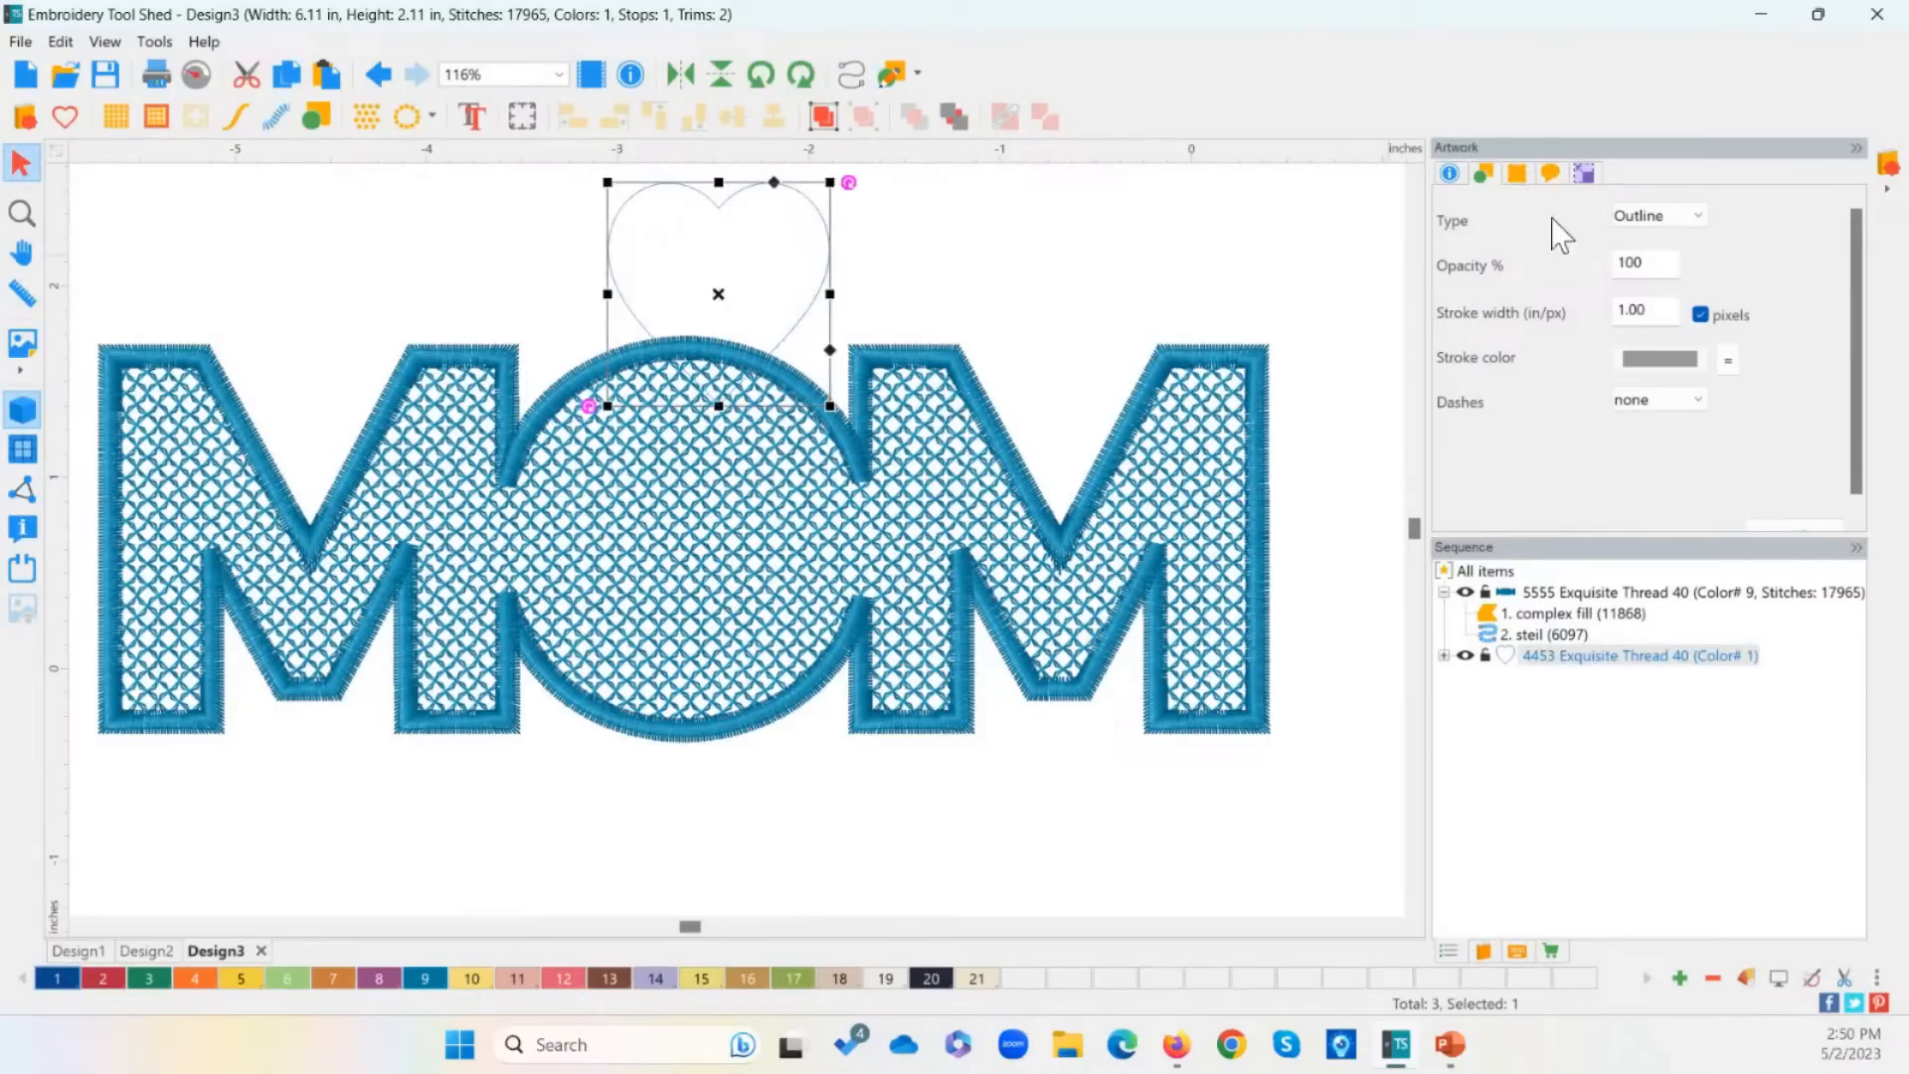
left_click(1674, 223)
left_click(1662, 258)
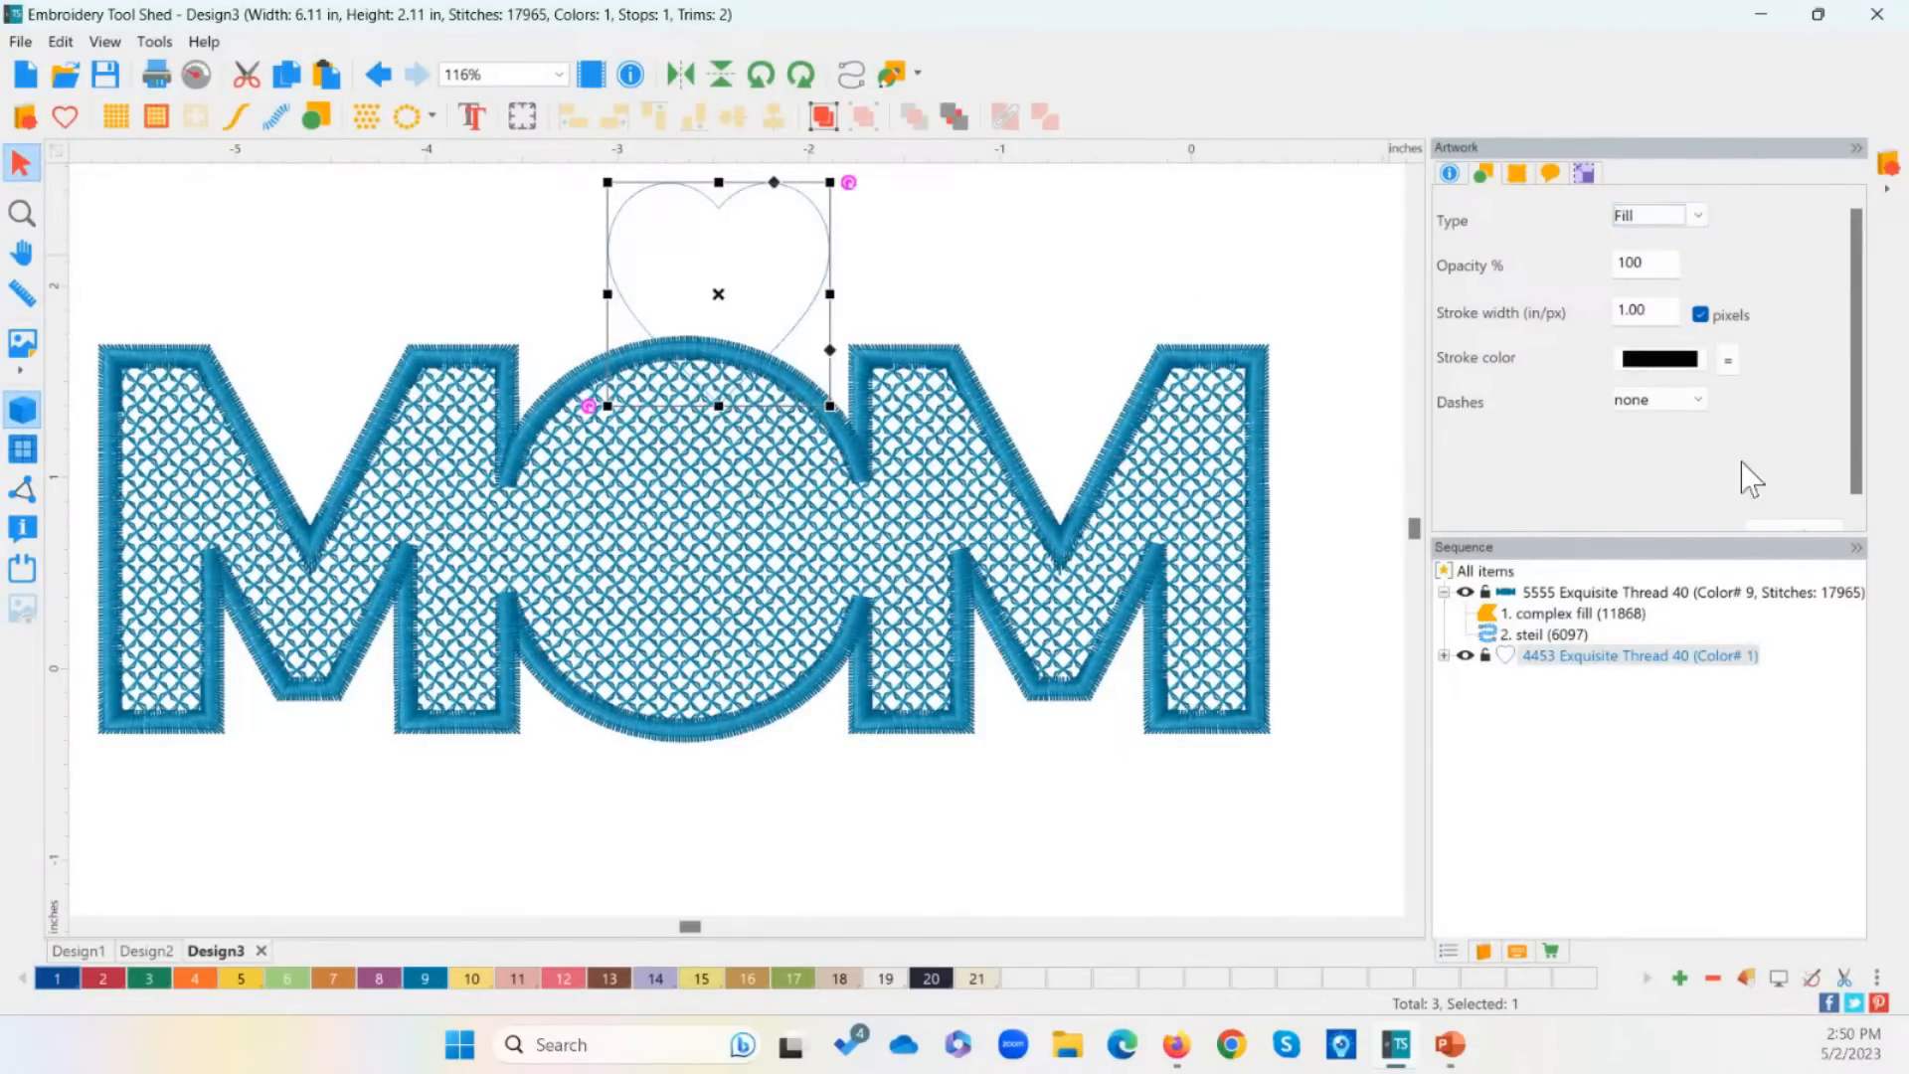
scroll(1774, 528, "down", 1)
left_click(1765, 519)
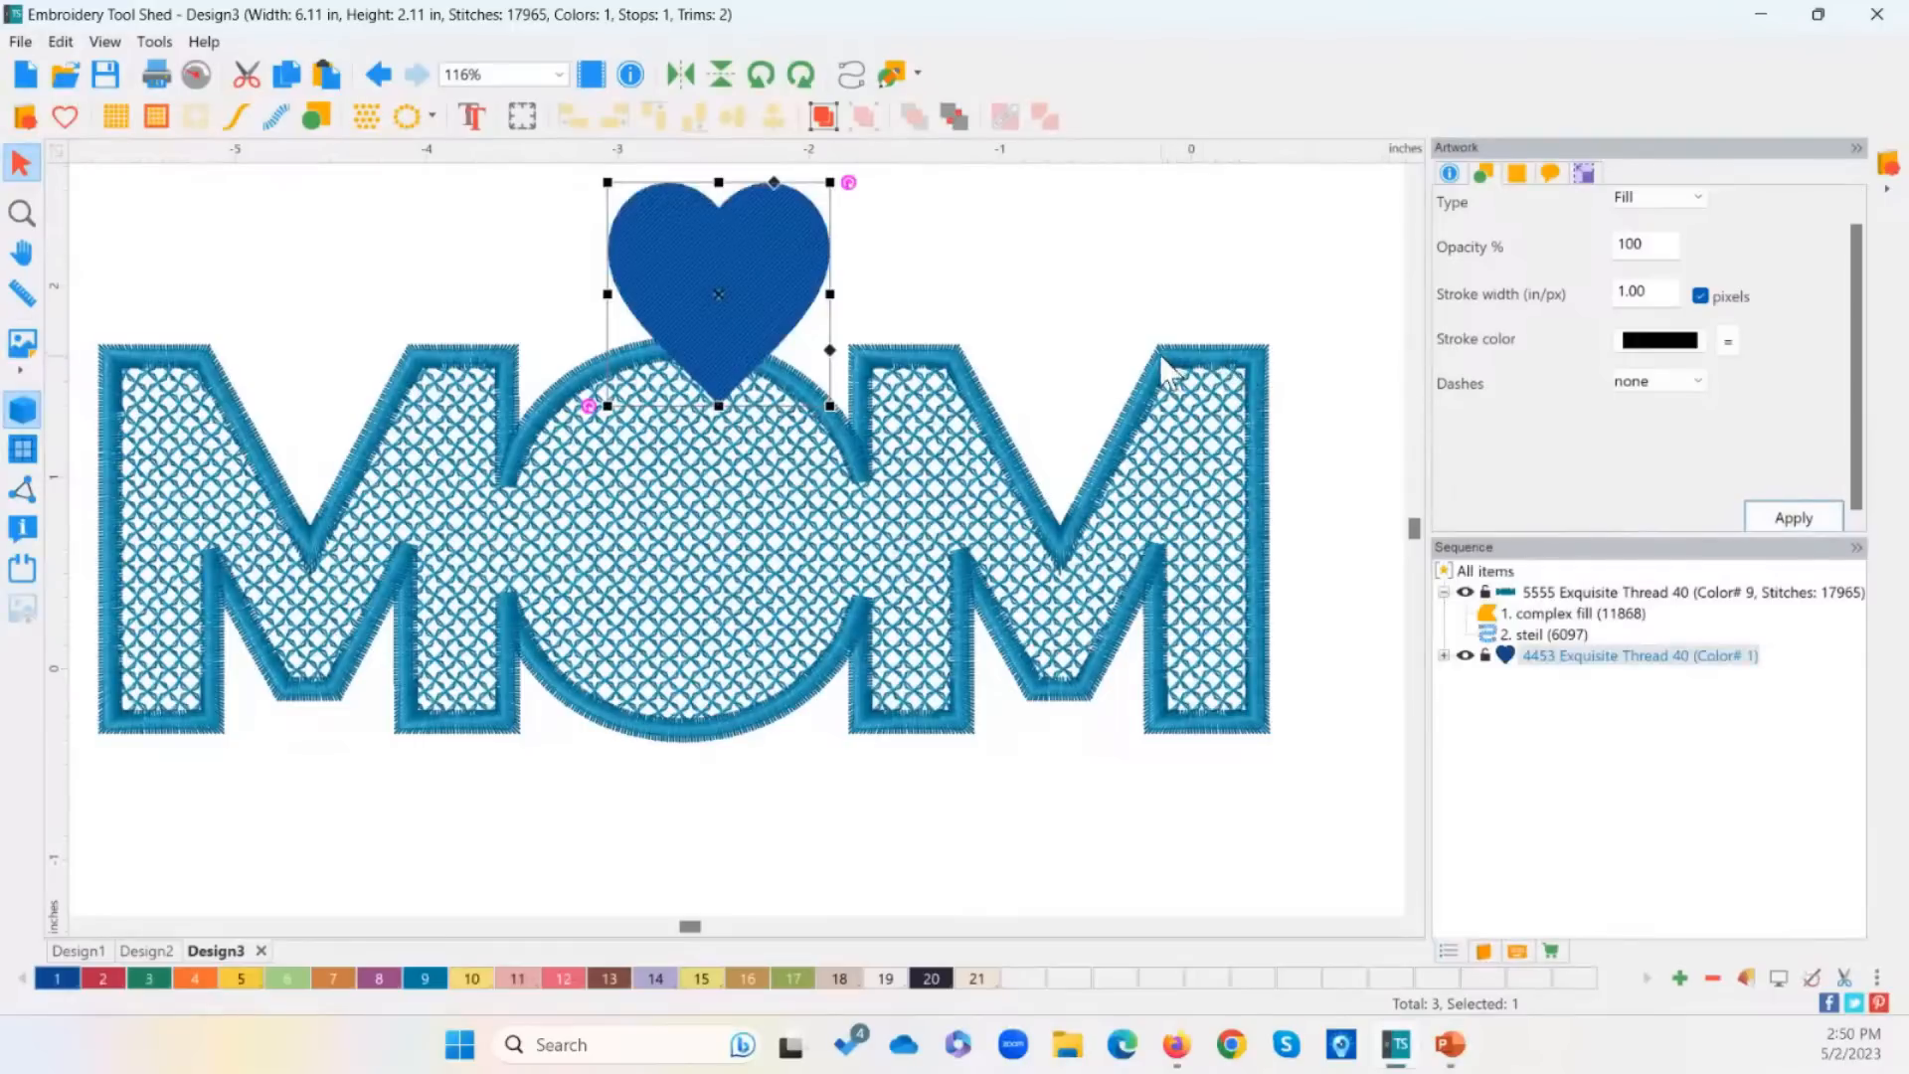
Step: Centre the heart inside the O, enlarge it slightly and recolour it with thread color 2, Cranberry
left_click_drag(740, 310, 712, 557)
left_click_drag(795, 439, 807, 425)
left_click_drag(725, 545, 708, 558)
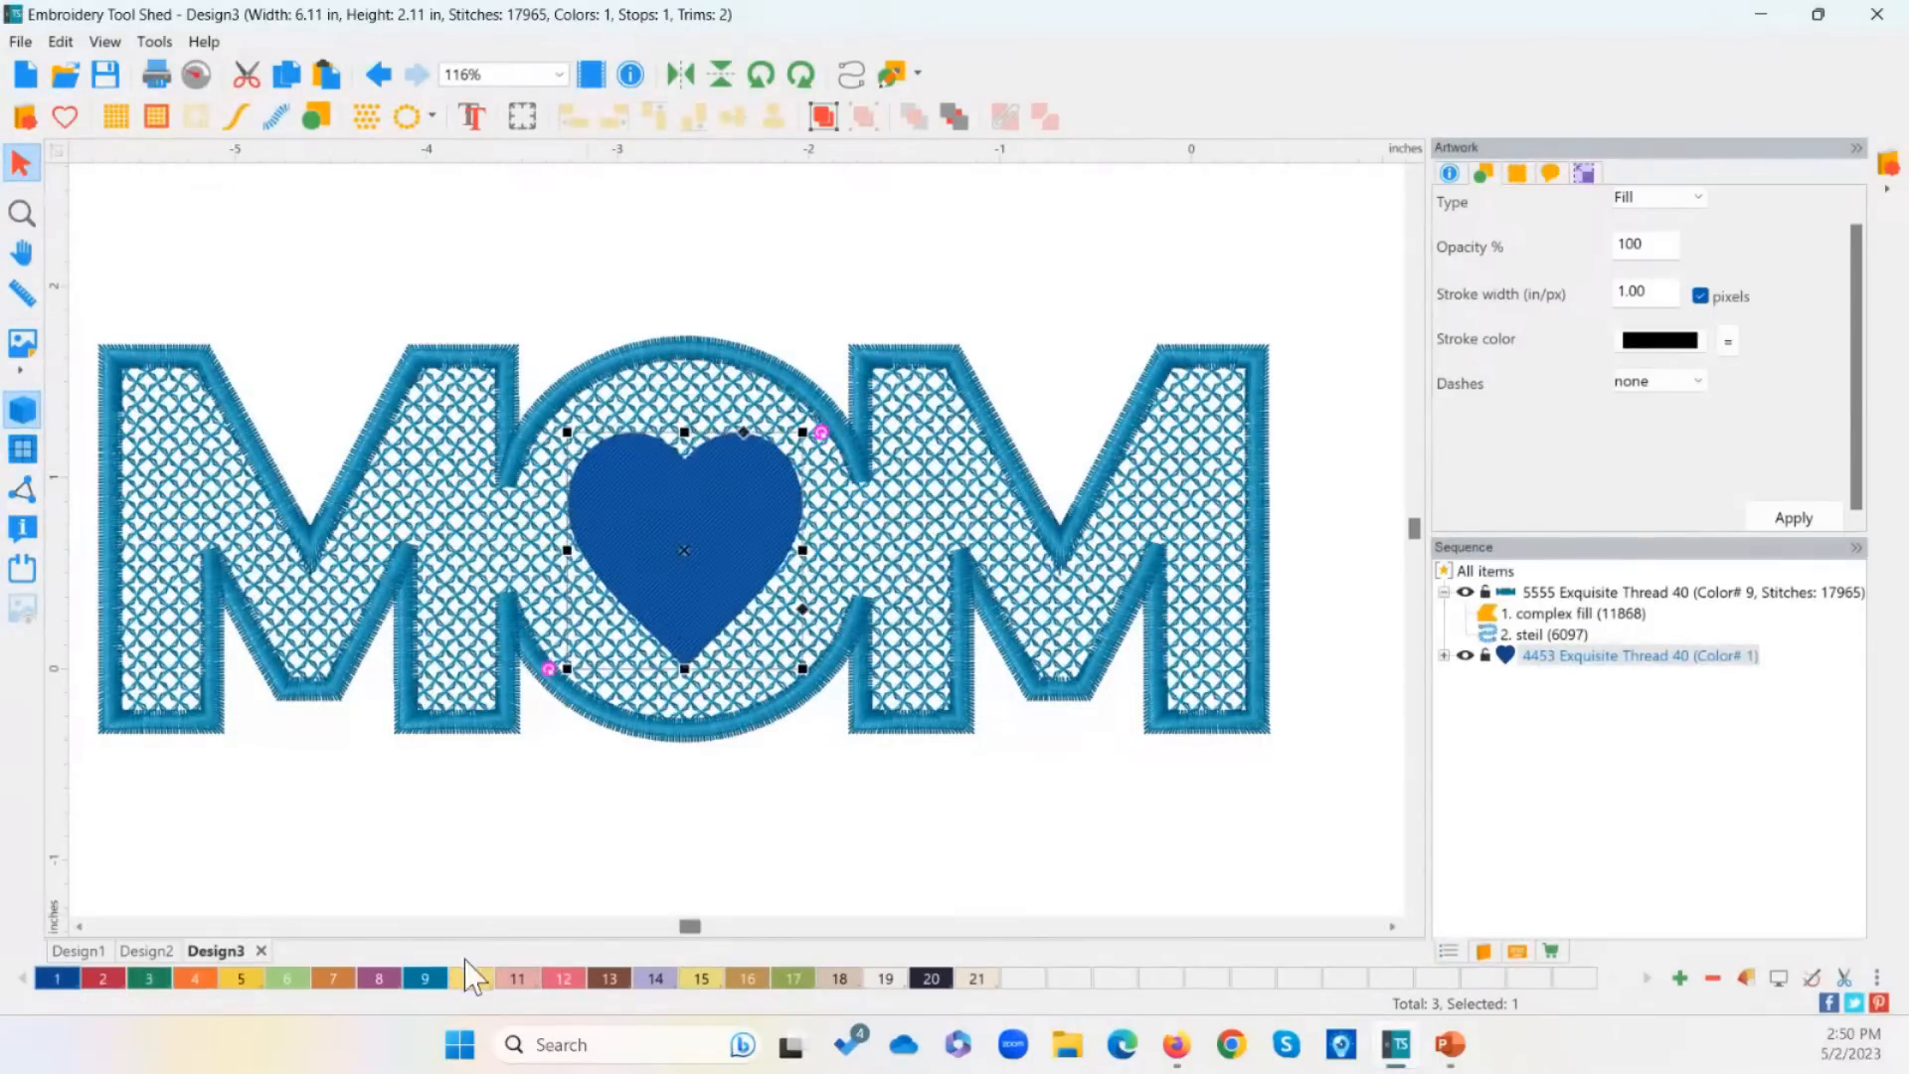
left_click(100, 979)
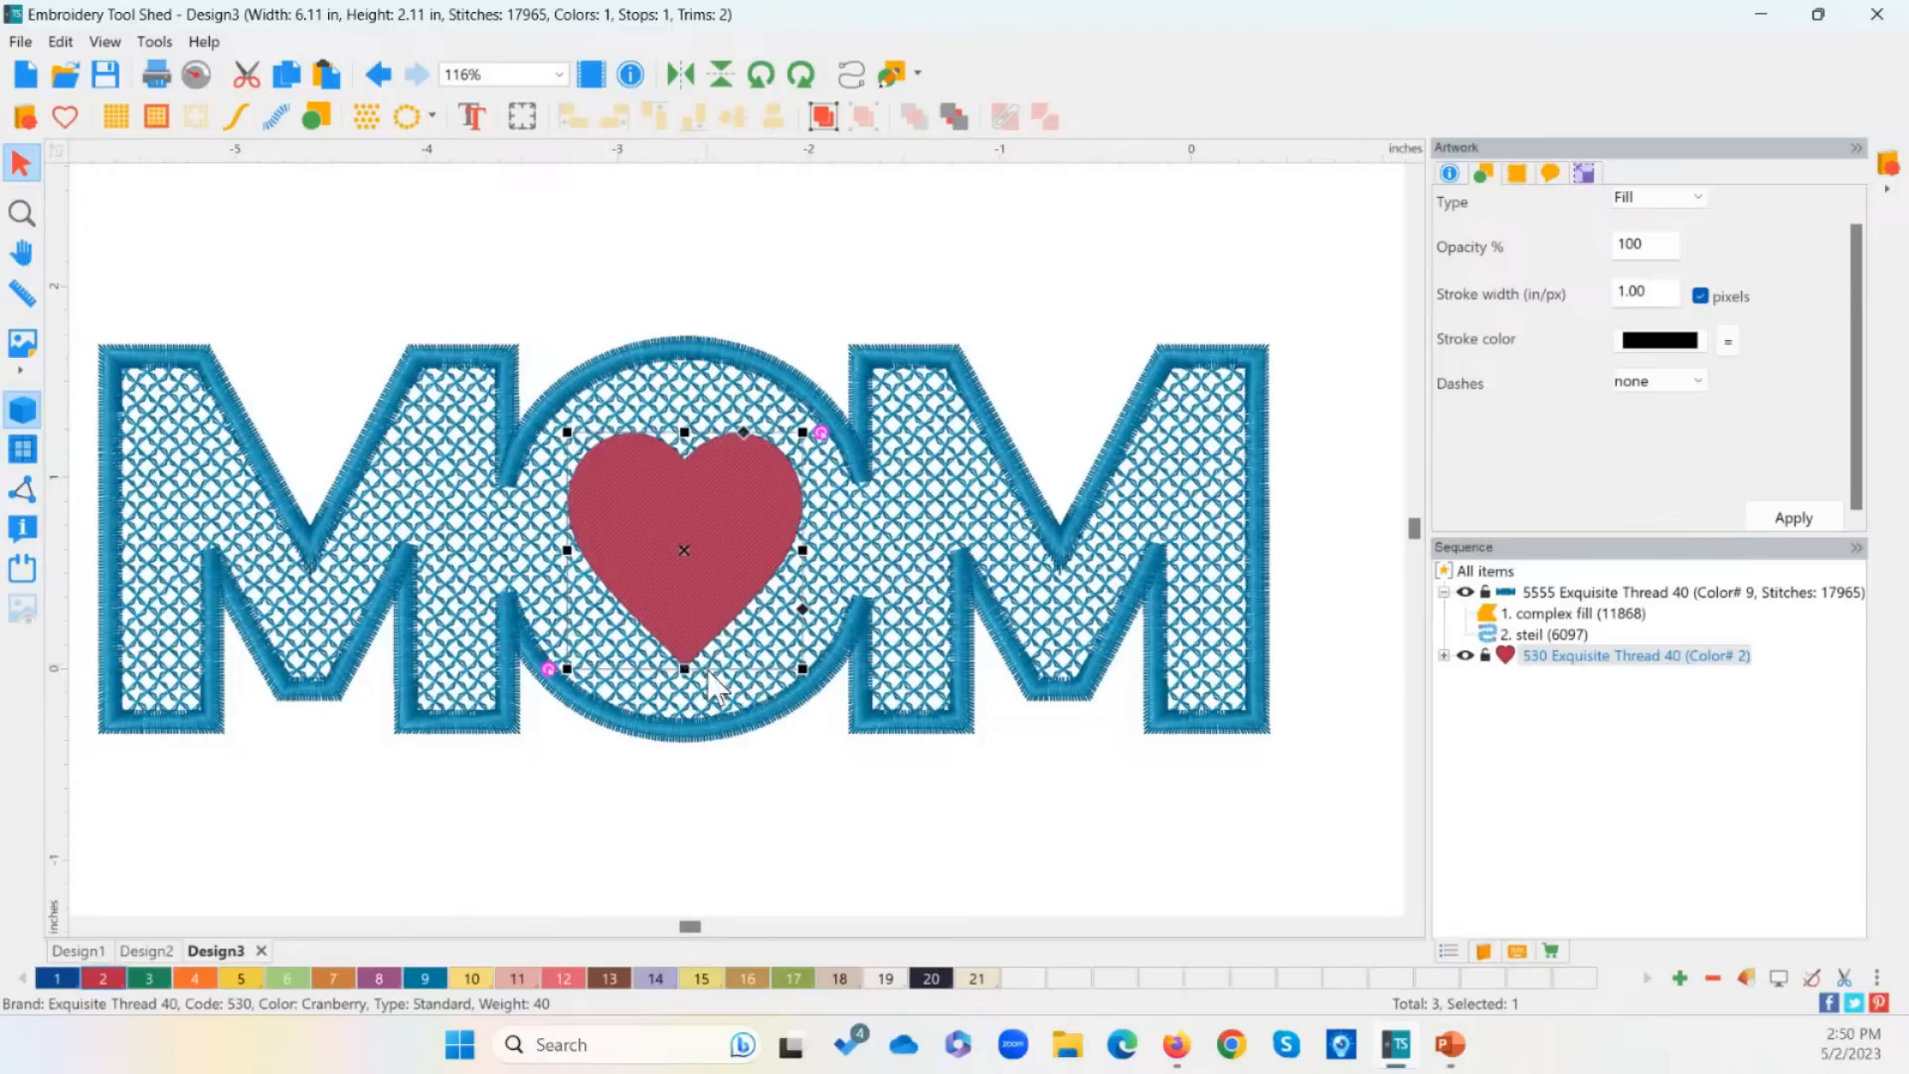
left_click(817, 845)
left_click(661, 486)
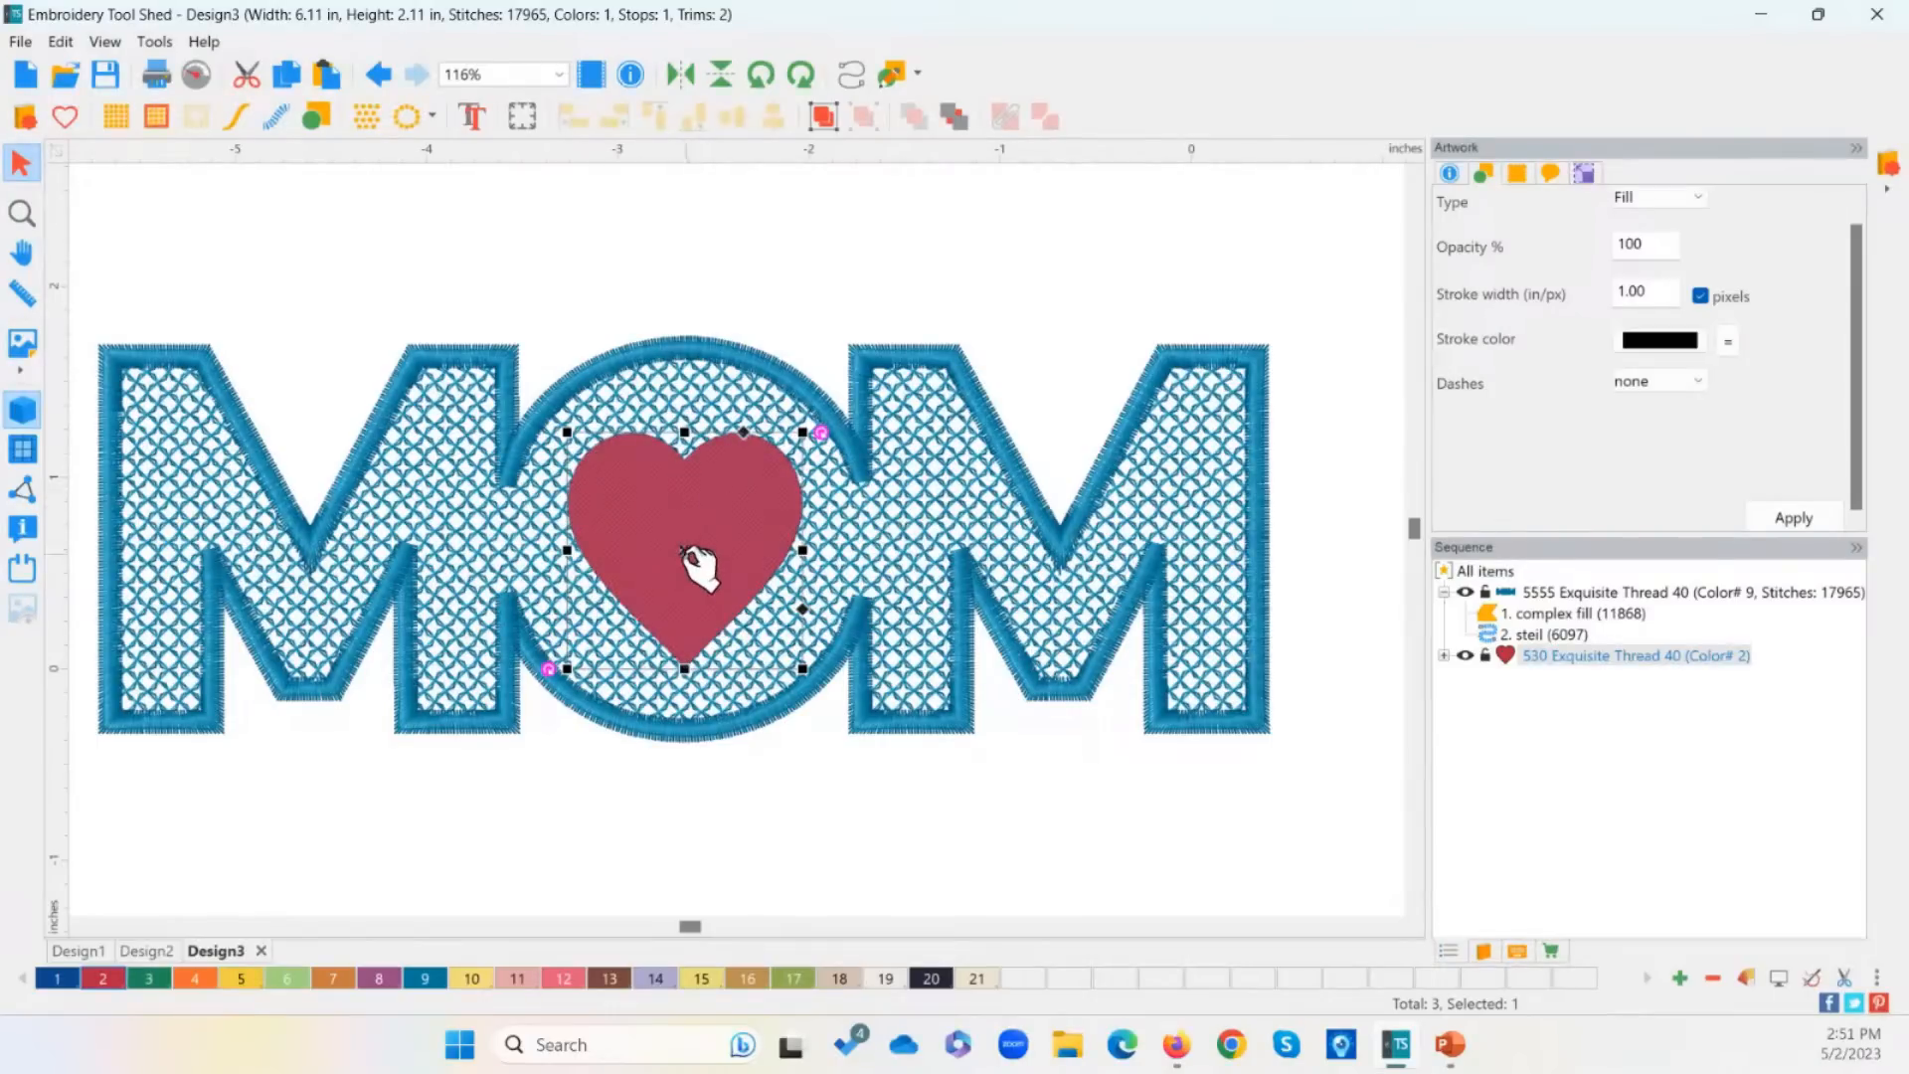
left_click(695, 400, "shift")
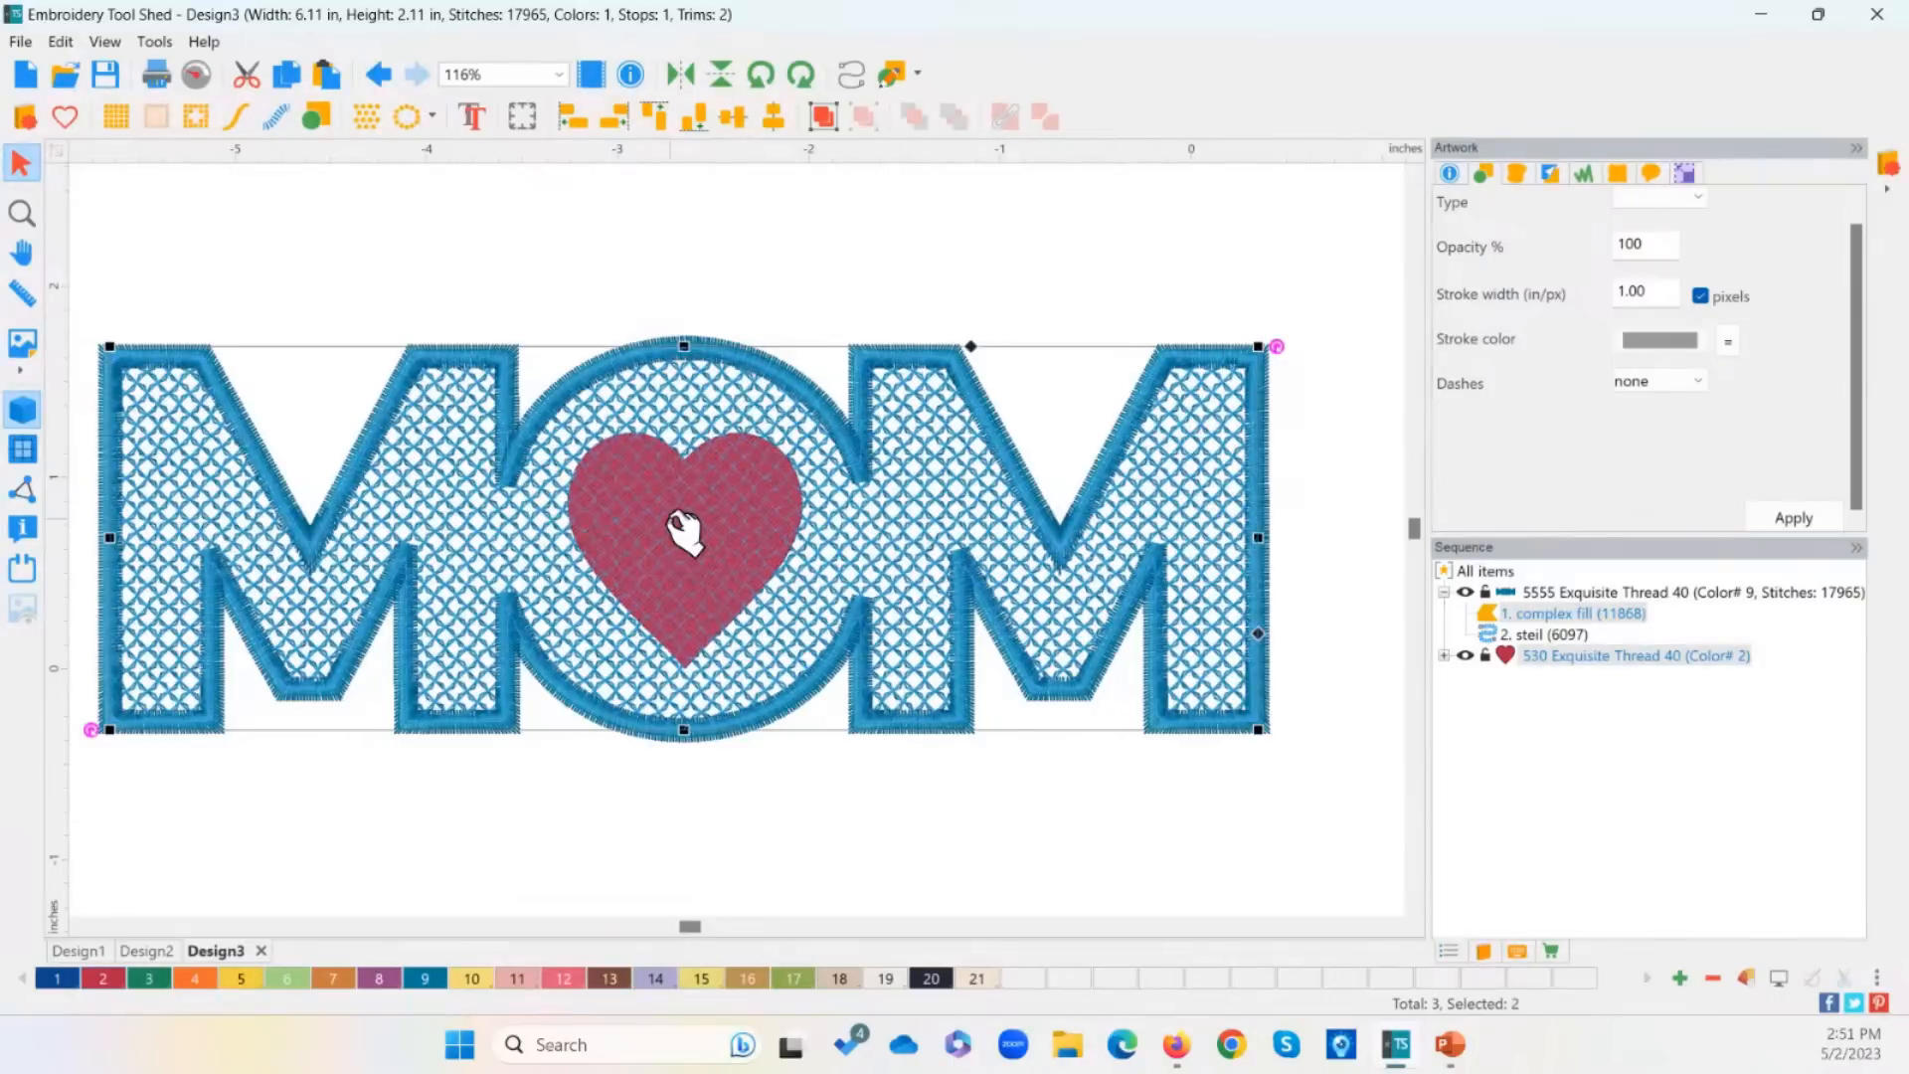
left_click(199, 129)
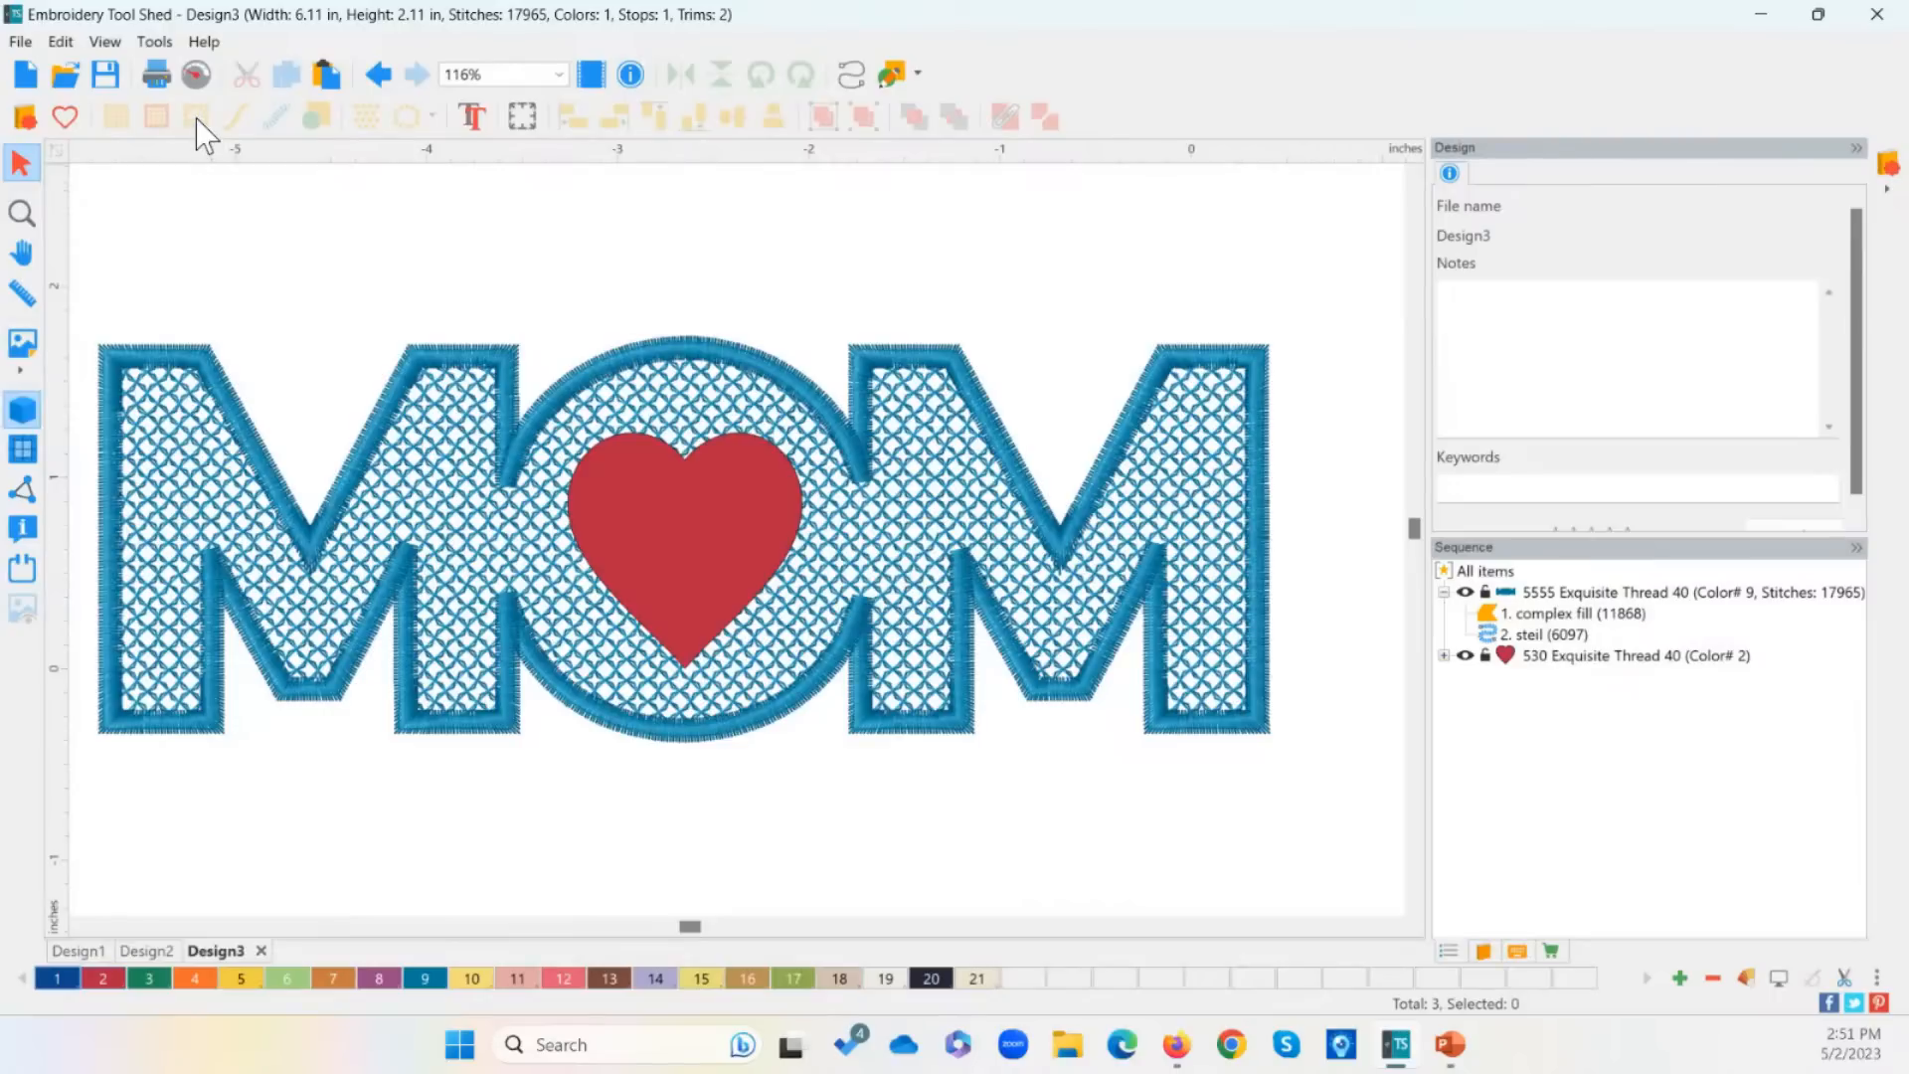
key("ctrl")
key("ctrl")
key("ctrl")
Step: Cut a heart-shaped opening in the MOM lace fill using the heart artwork
left_click(751, 507)
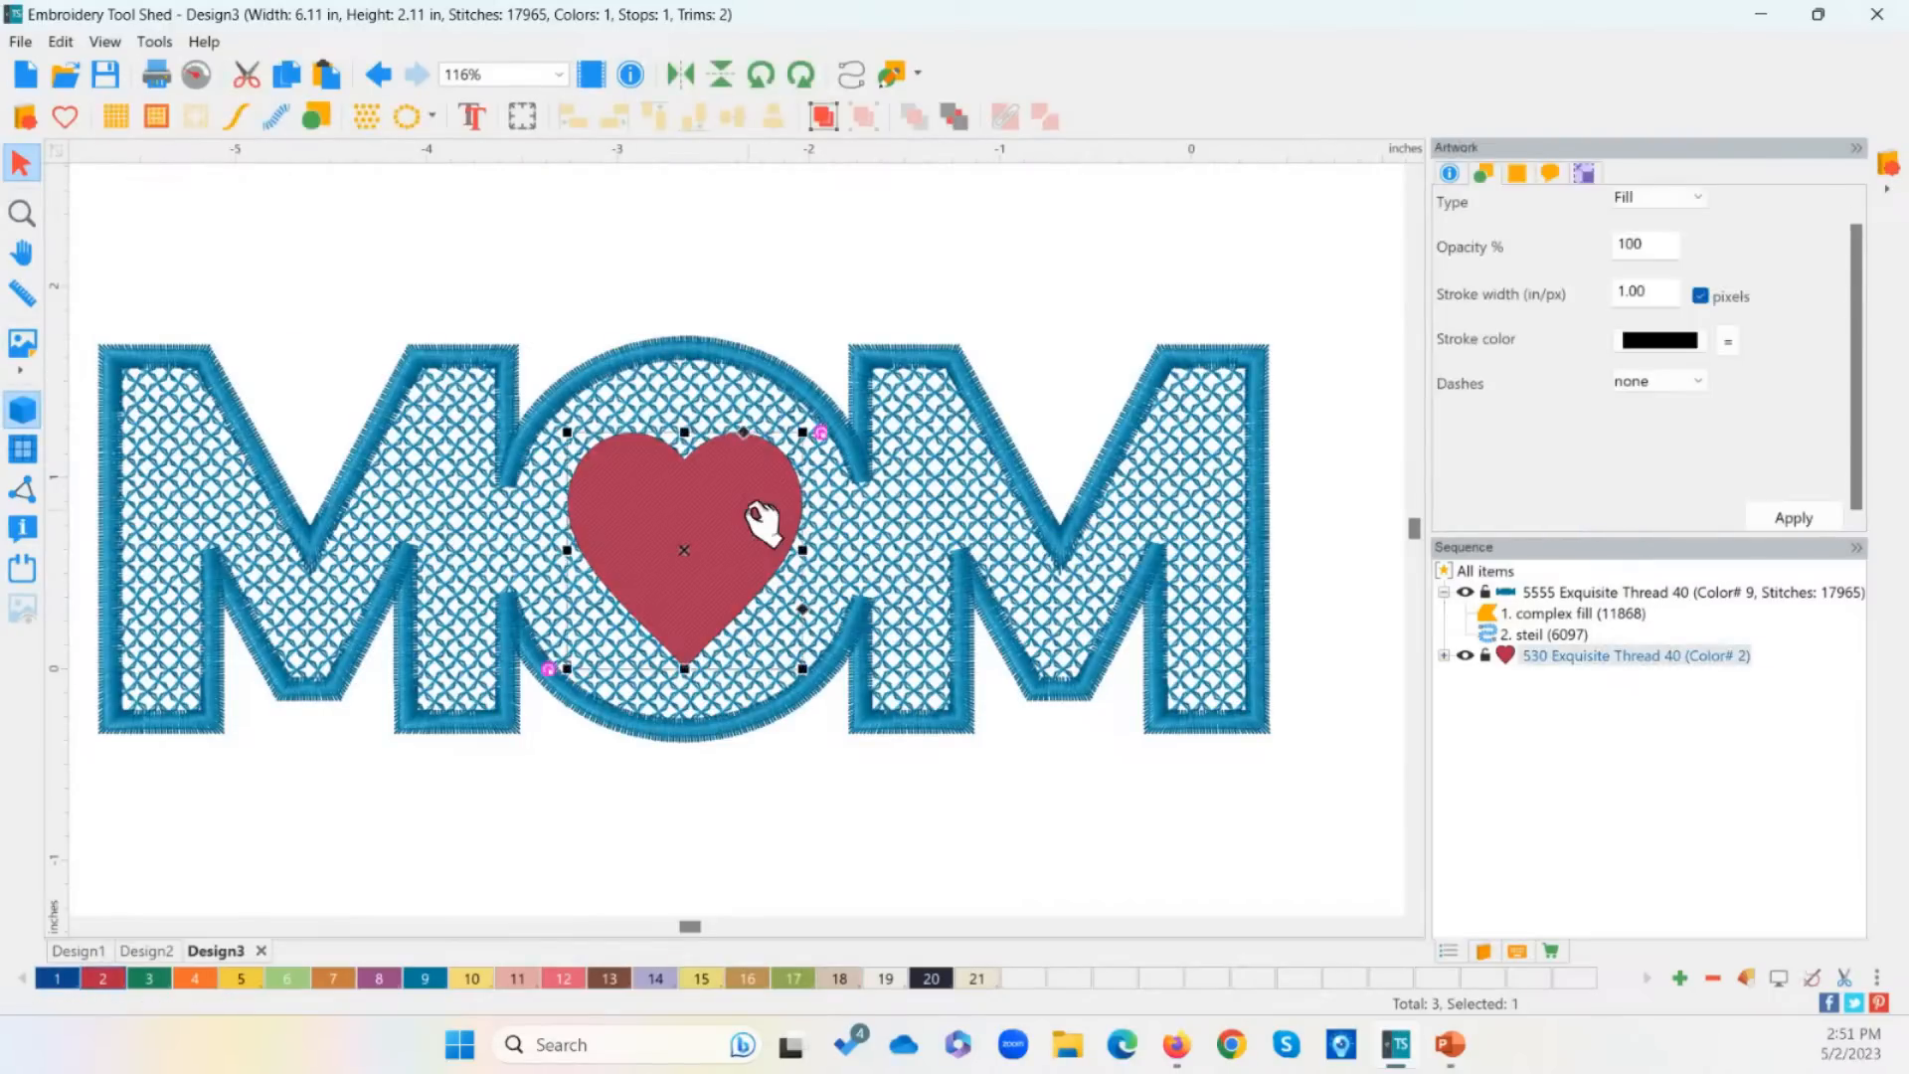
left_click(694, 398, "shift")
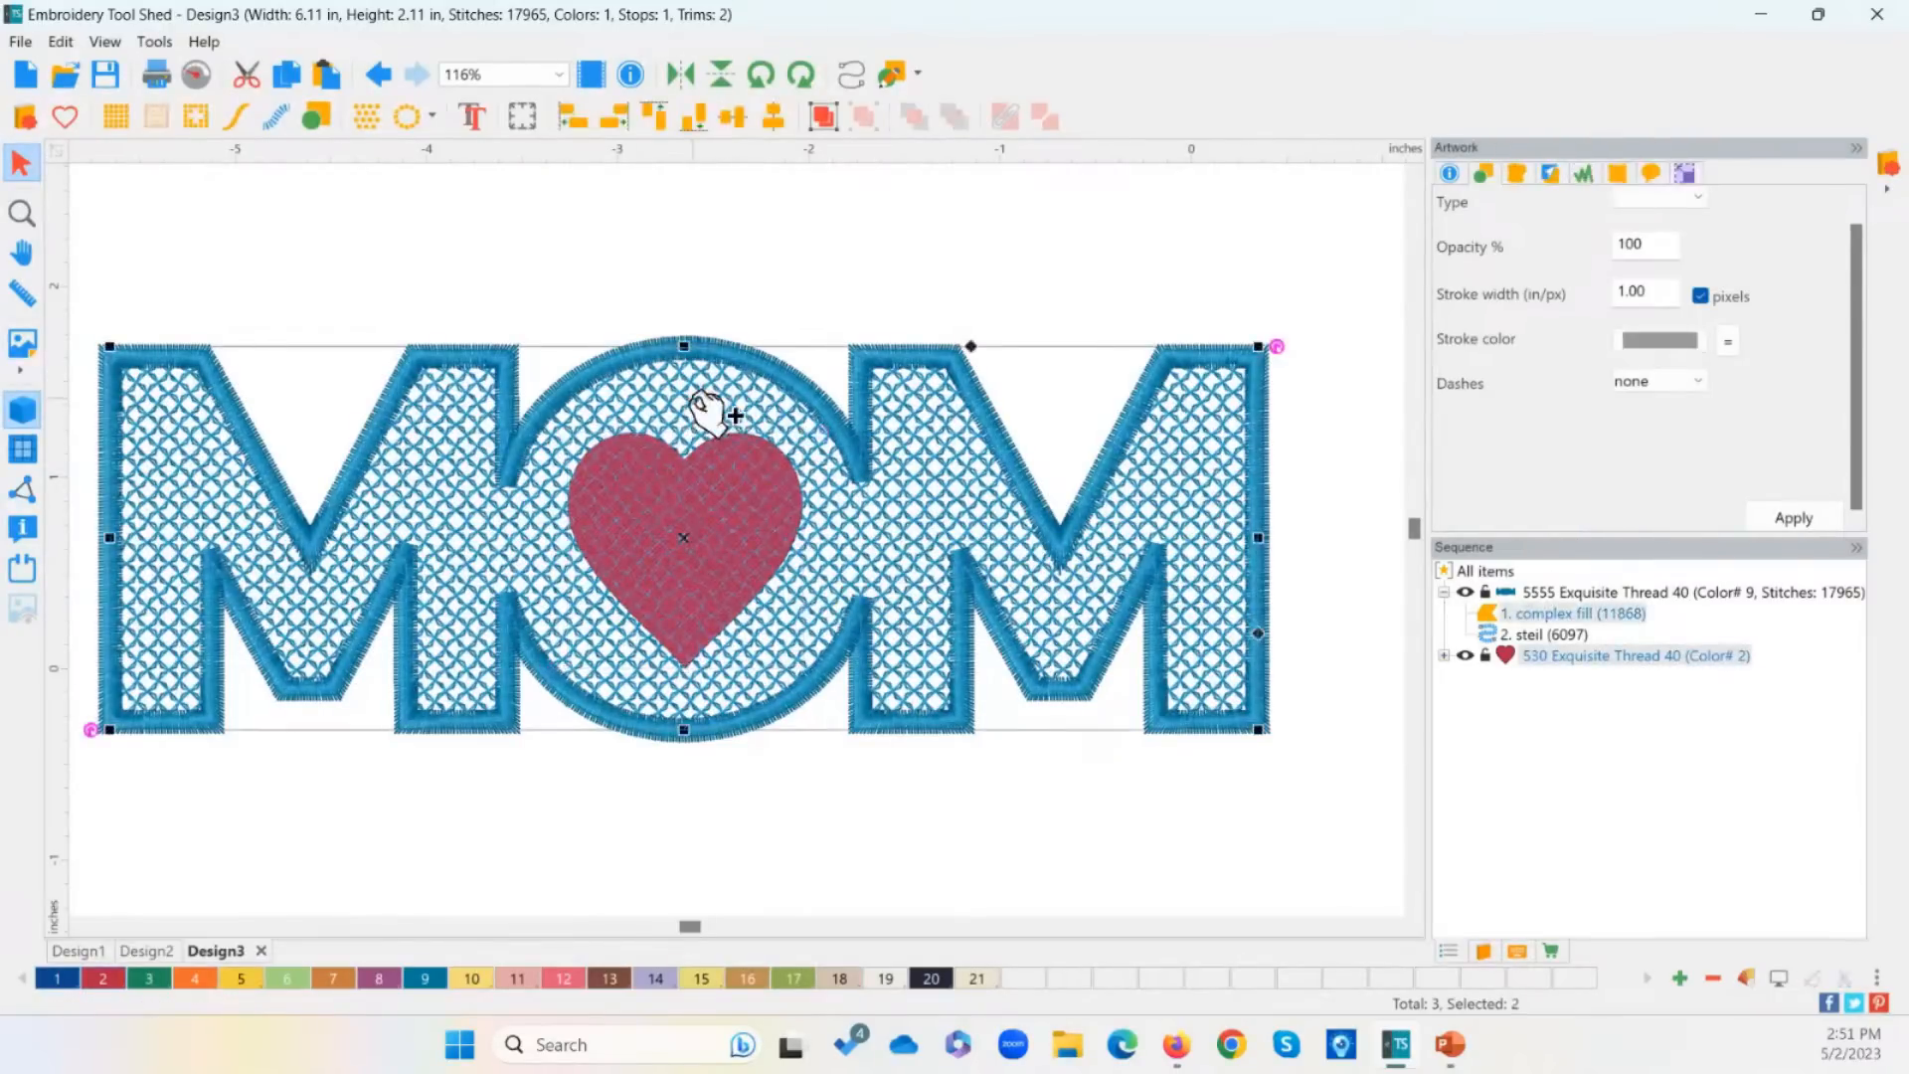
left_click(196, 118)
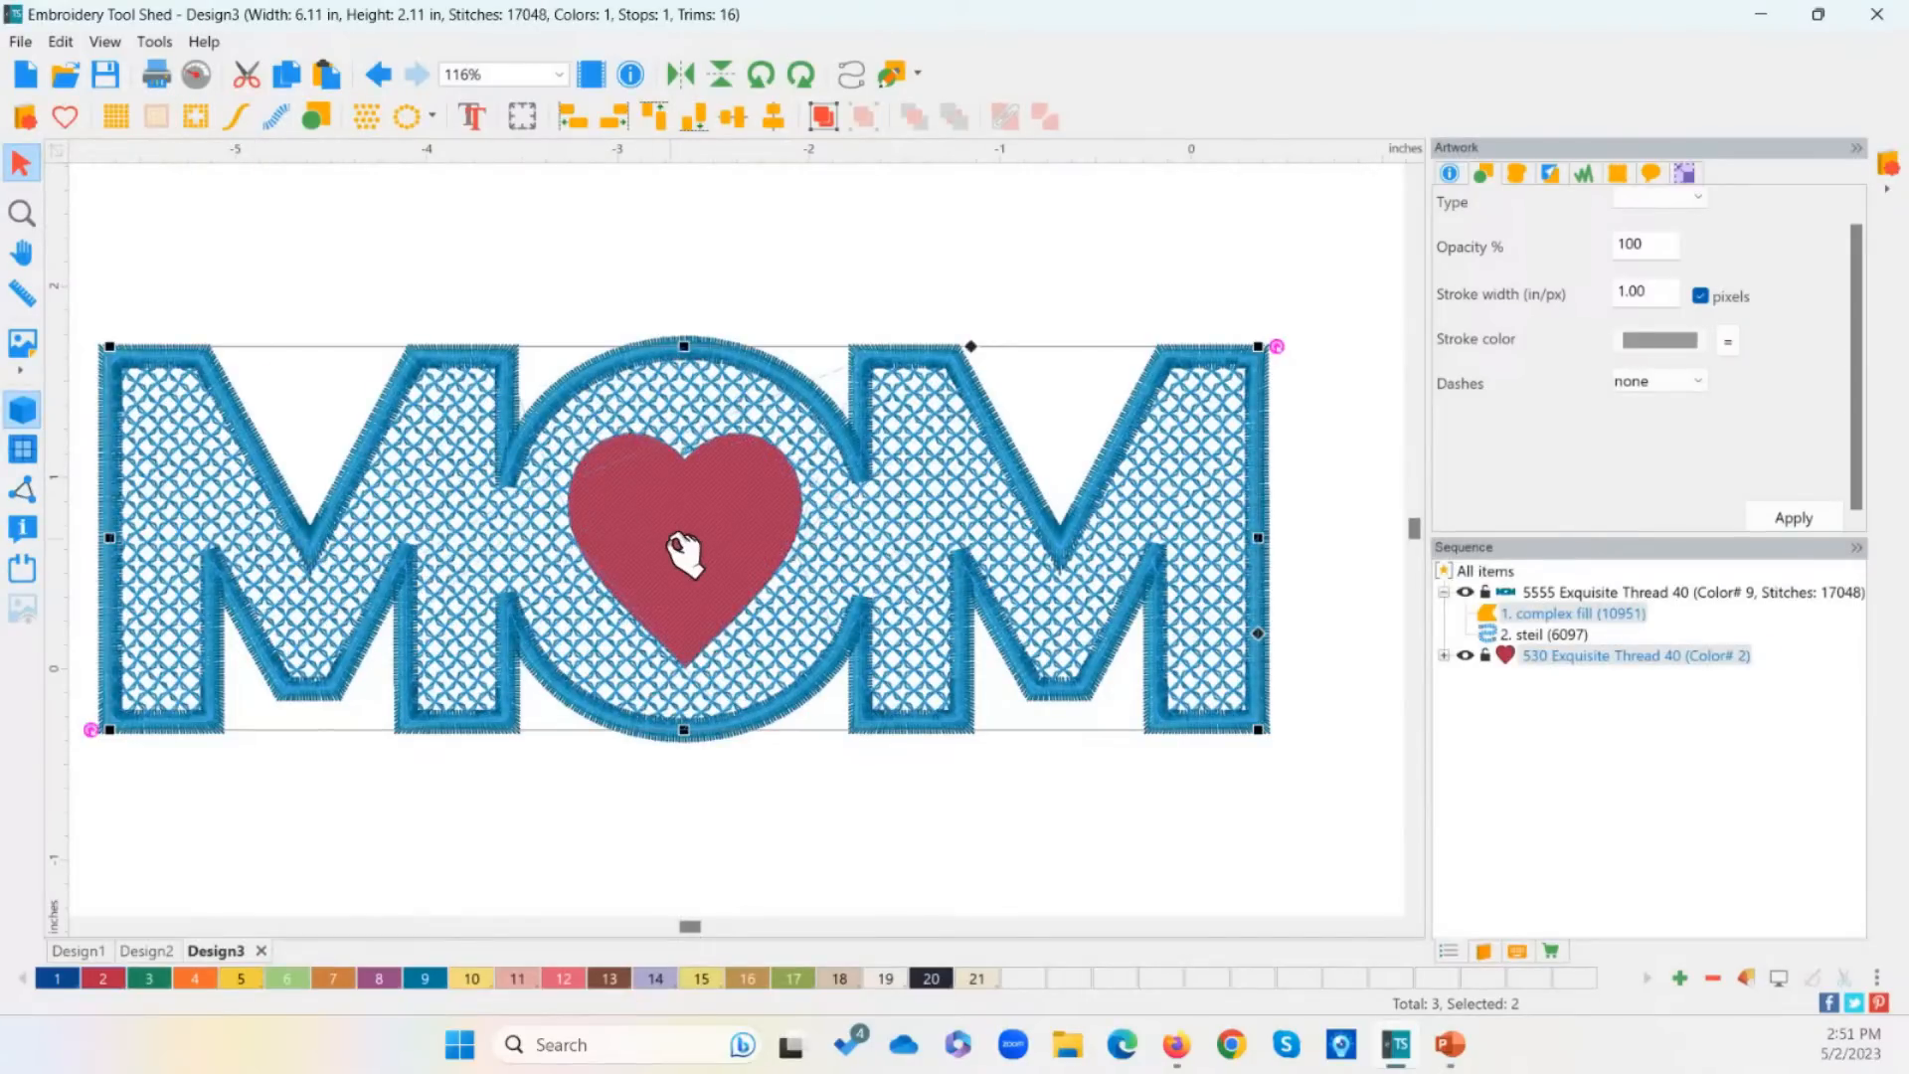
Step: Move the heart below the O to check the opening in the fill, and undo the move
left_click(774, 776)
left_click(664, 515)
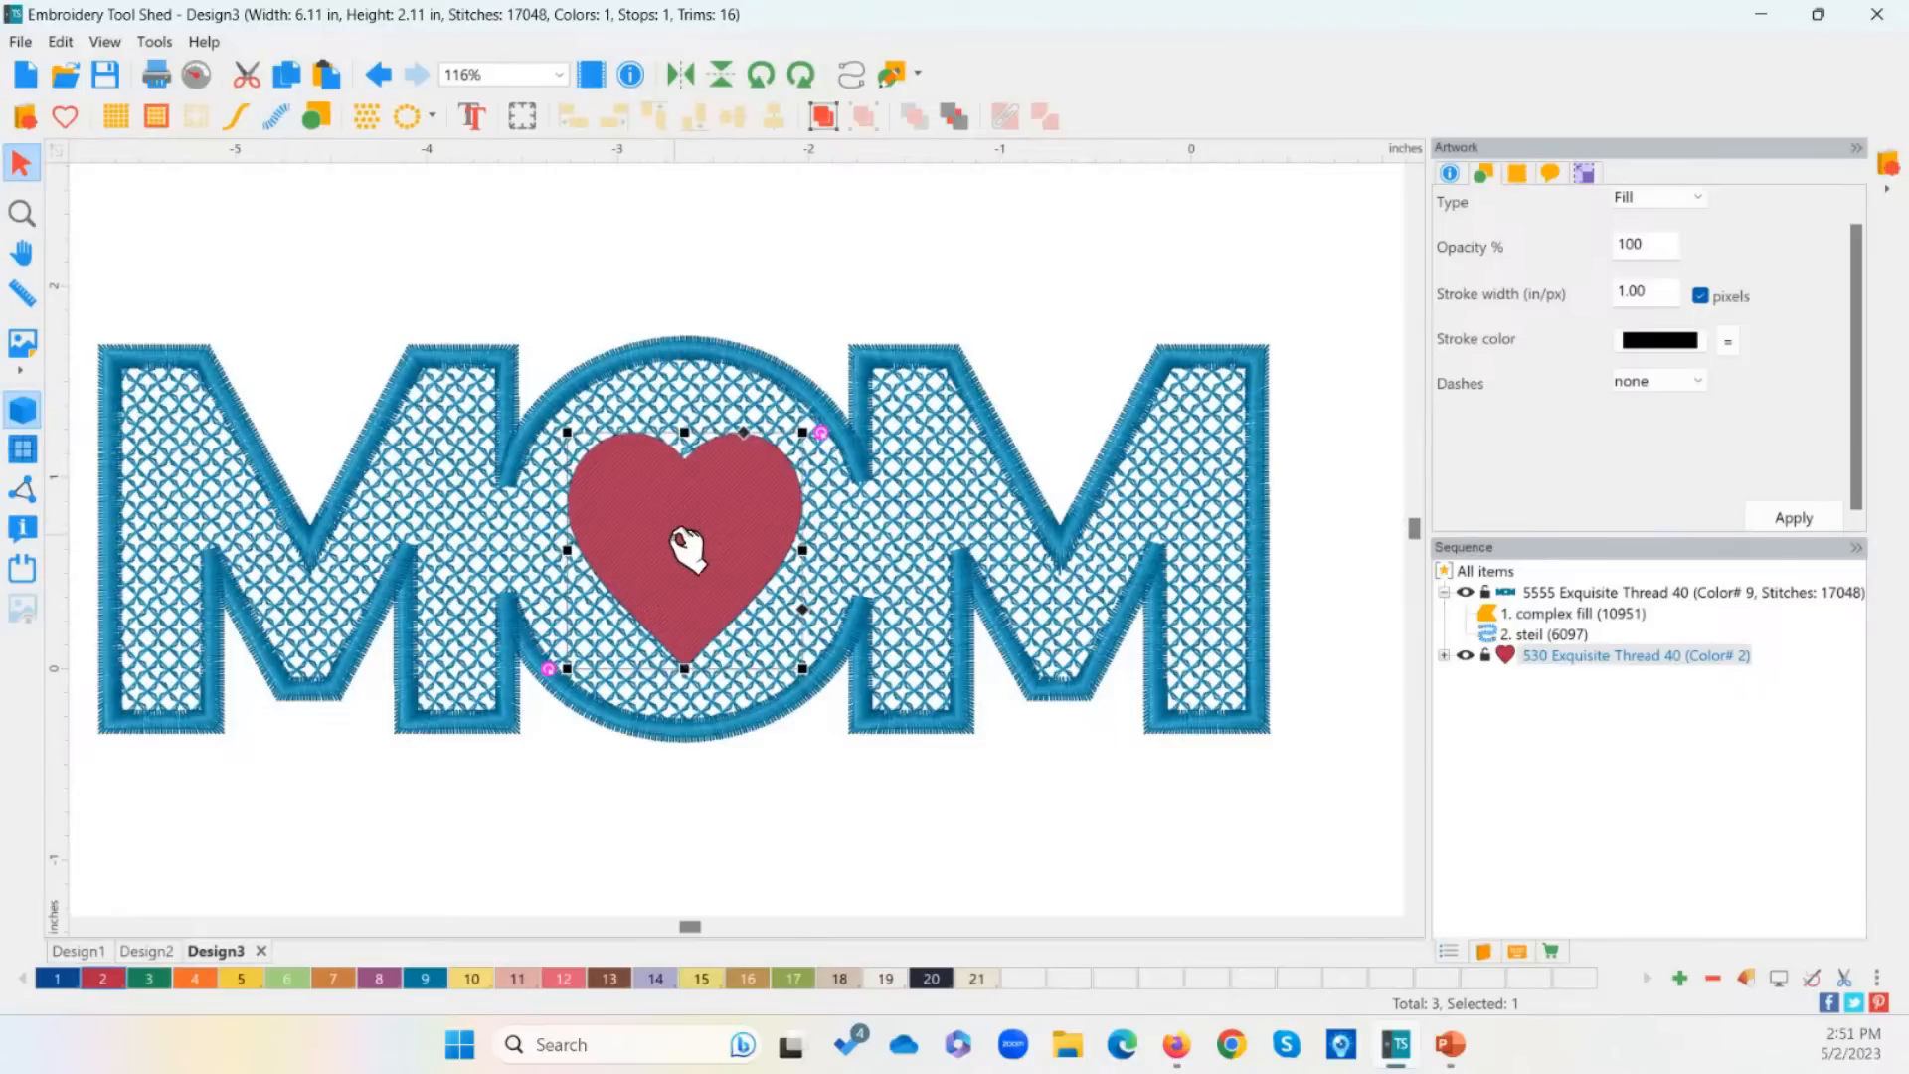
left_click_drag(686, 547, 814, 837)
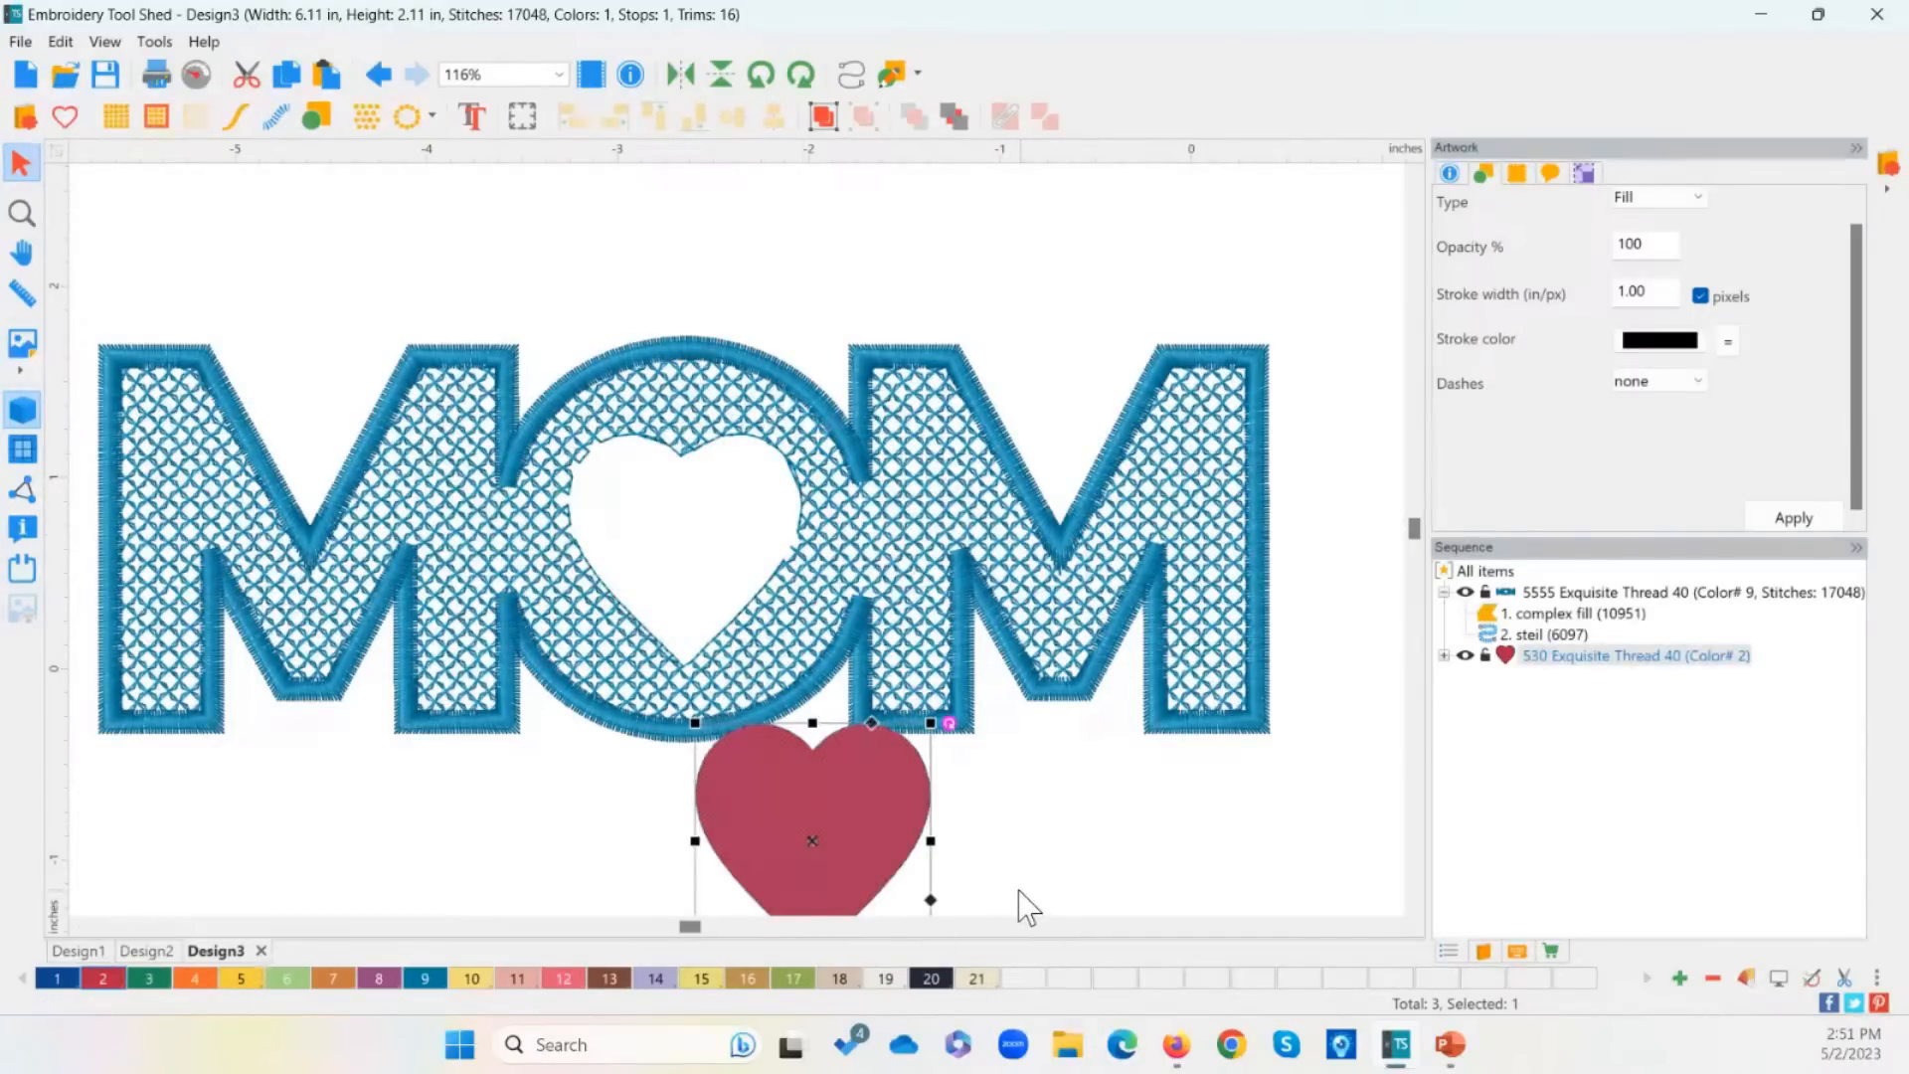
key("ctrl+z")
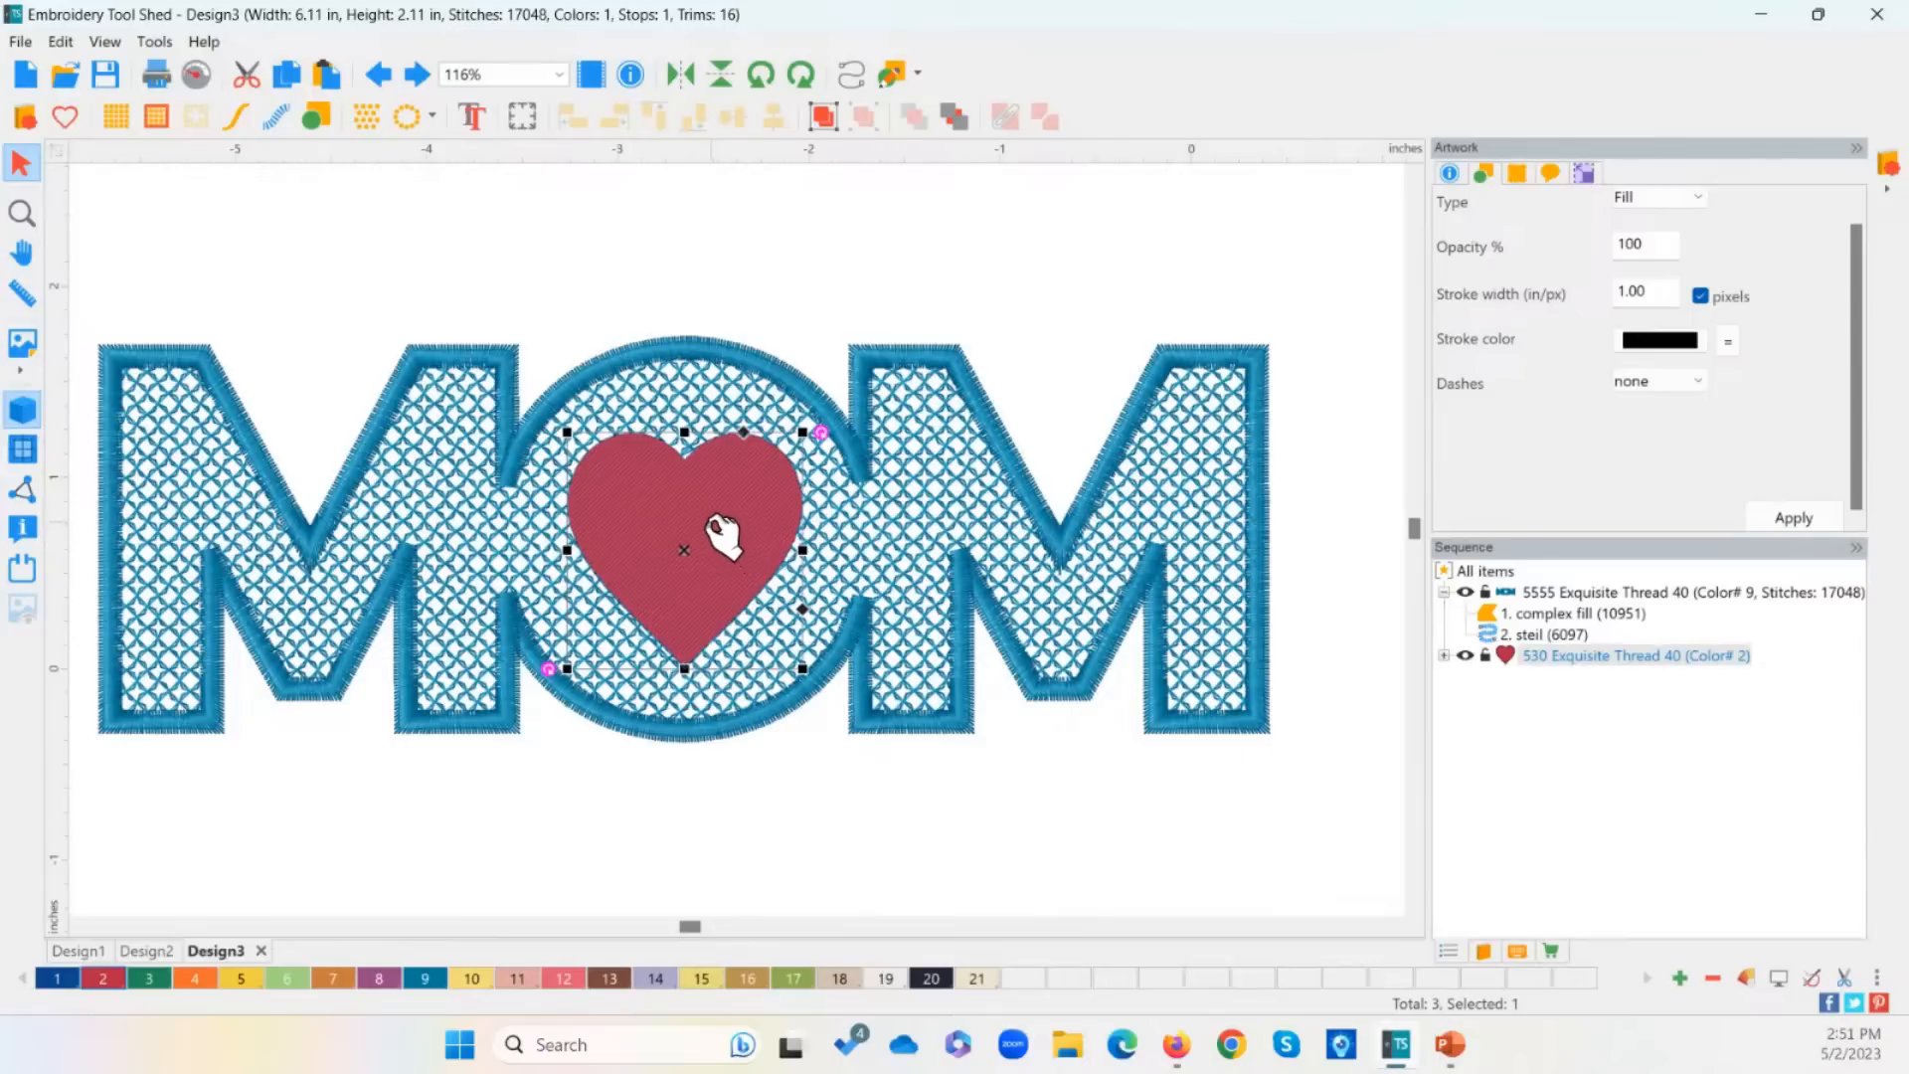
Step: Convert the heart into freestanding lace with a grid fill and steil border, and fit the design in view
left_click(158, 126)
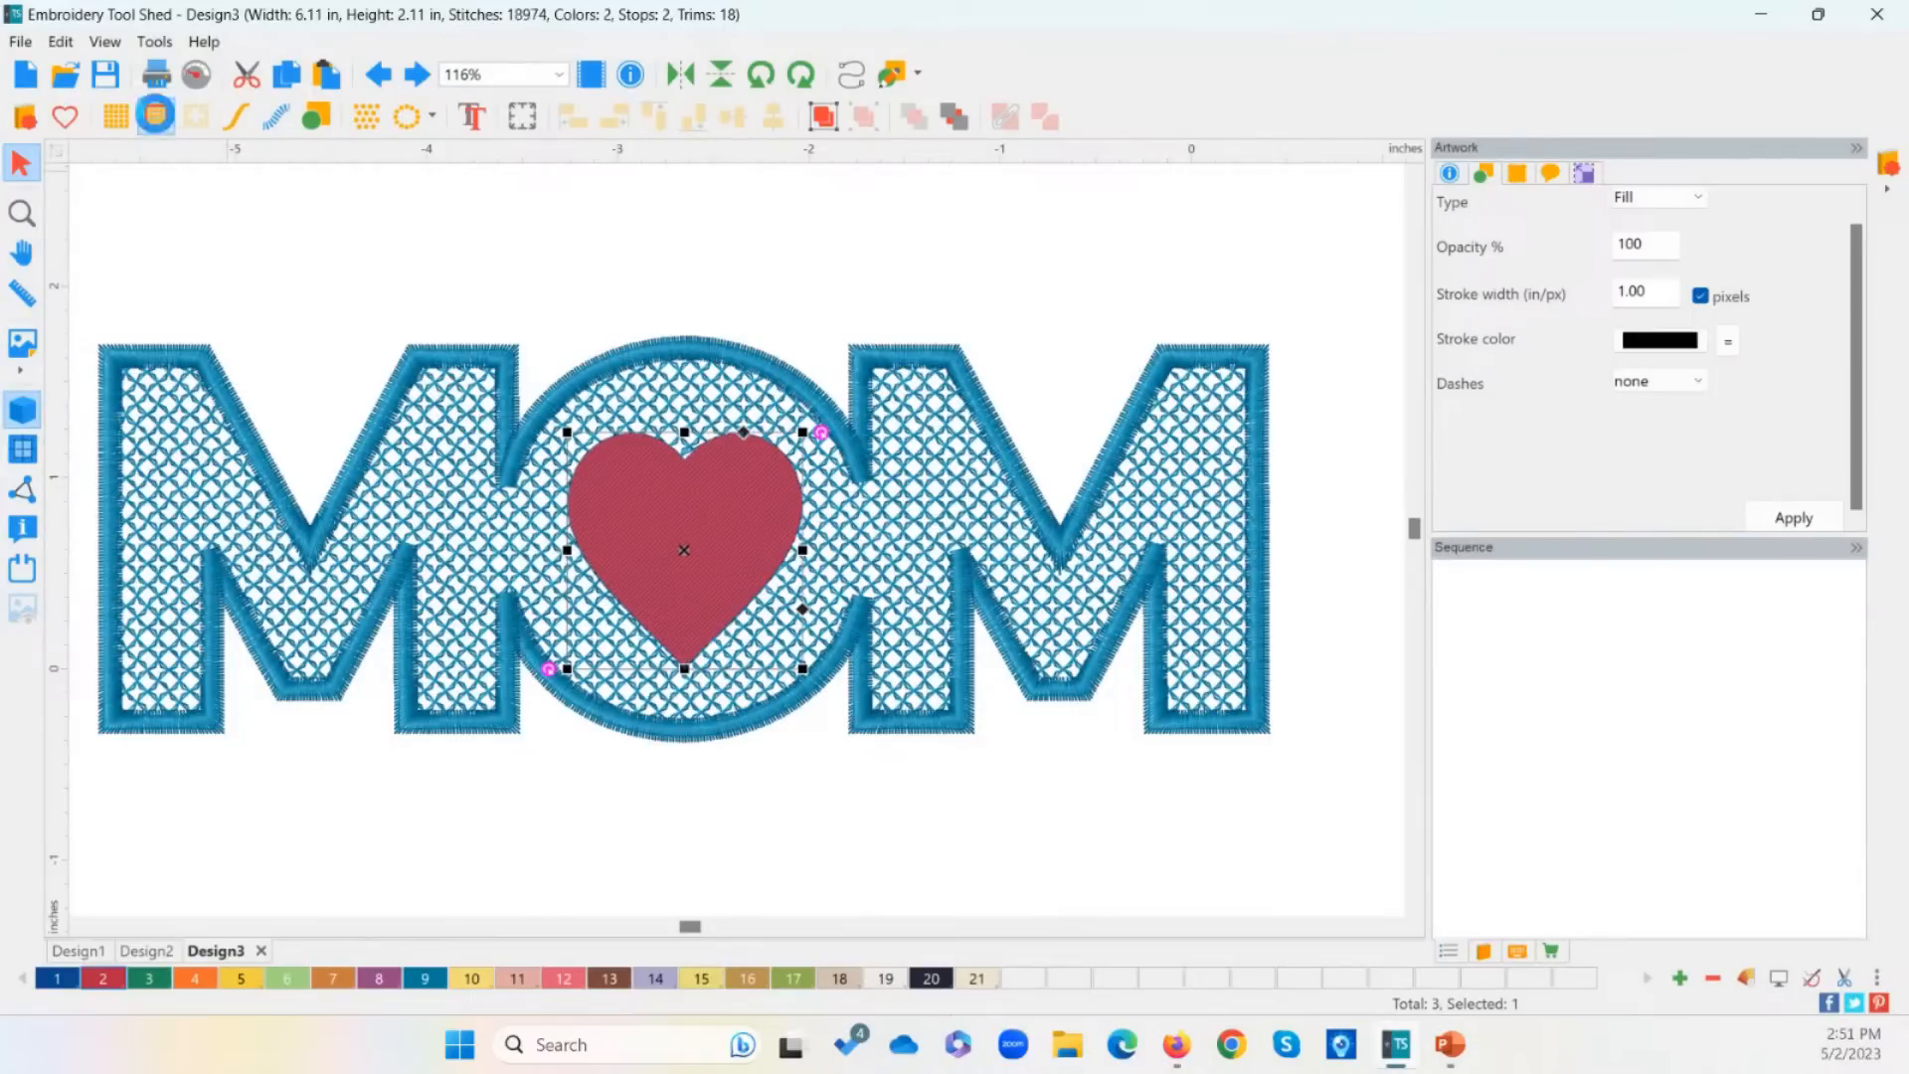
left_click(780, 861)
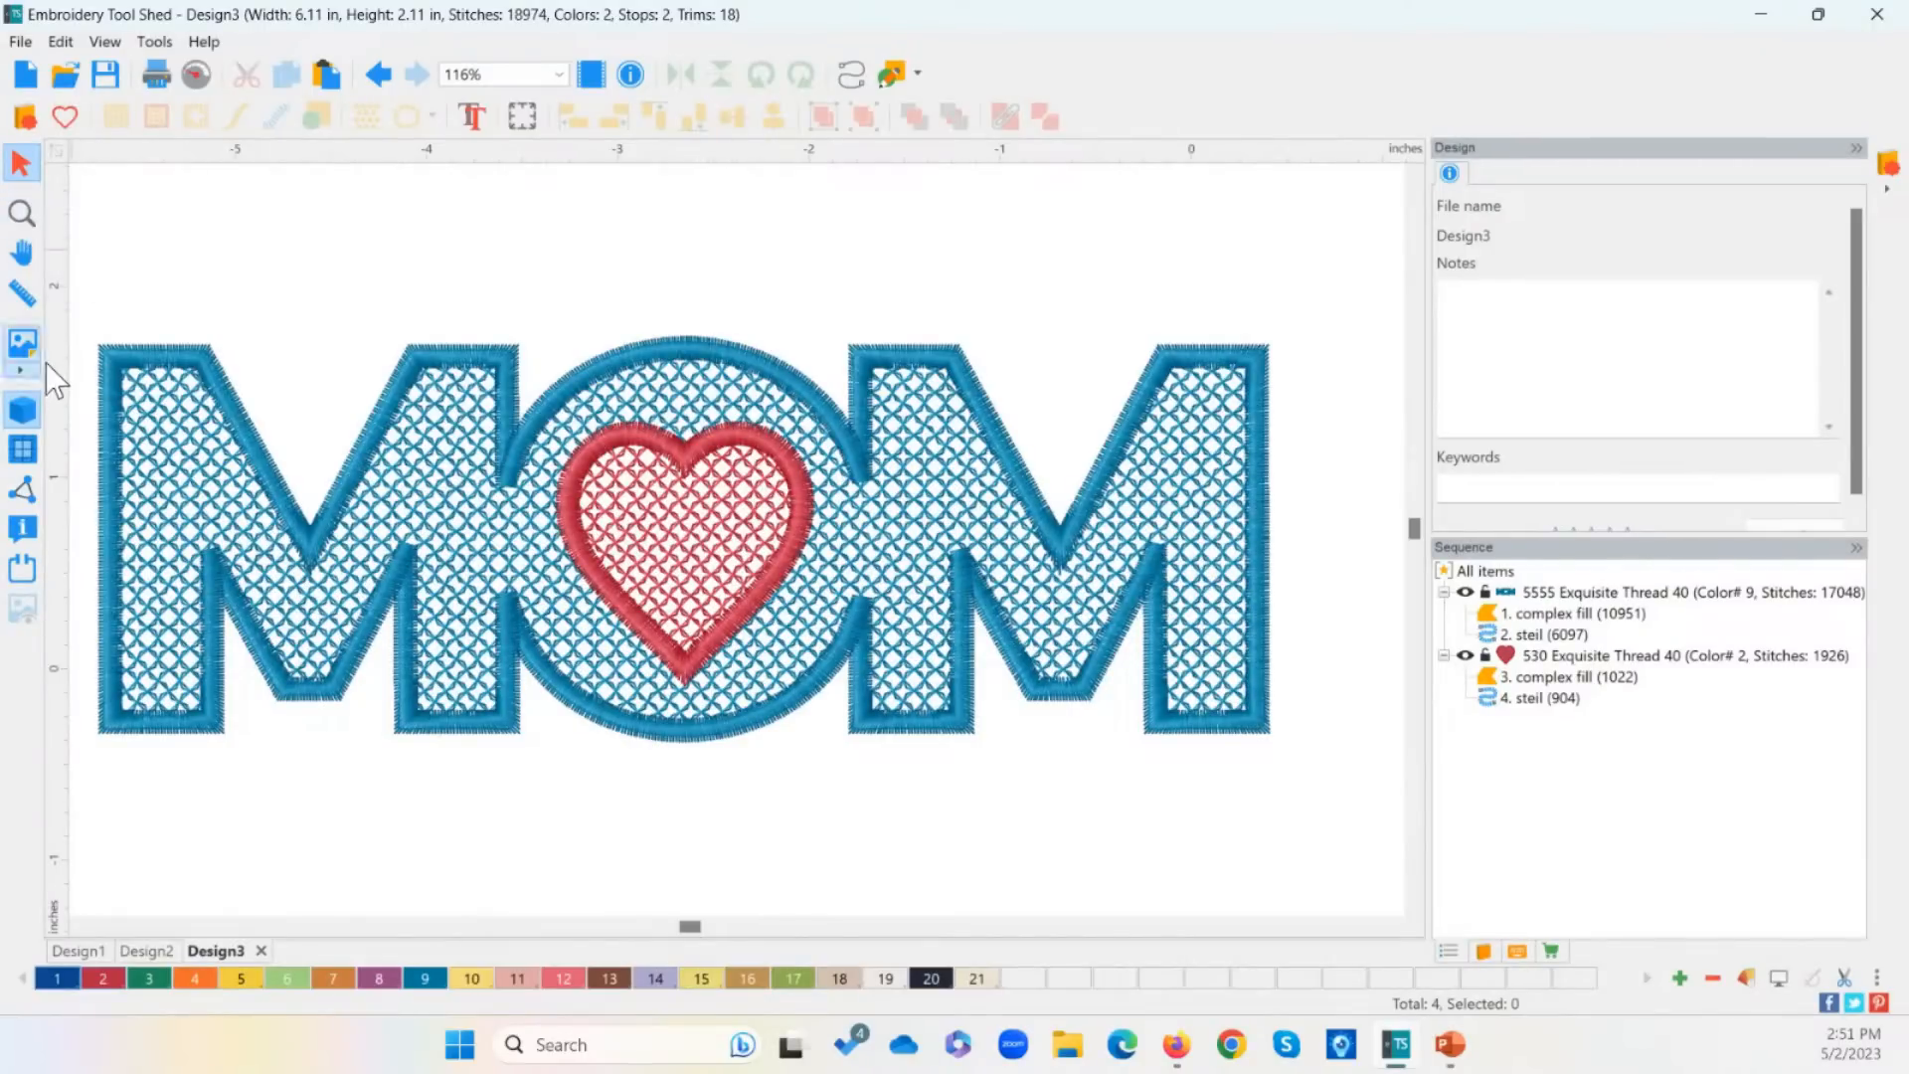
left_click(19, 212)
left_click(89, 258)
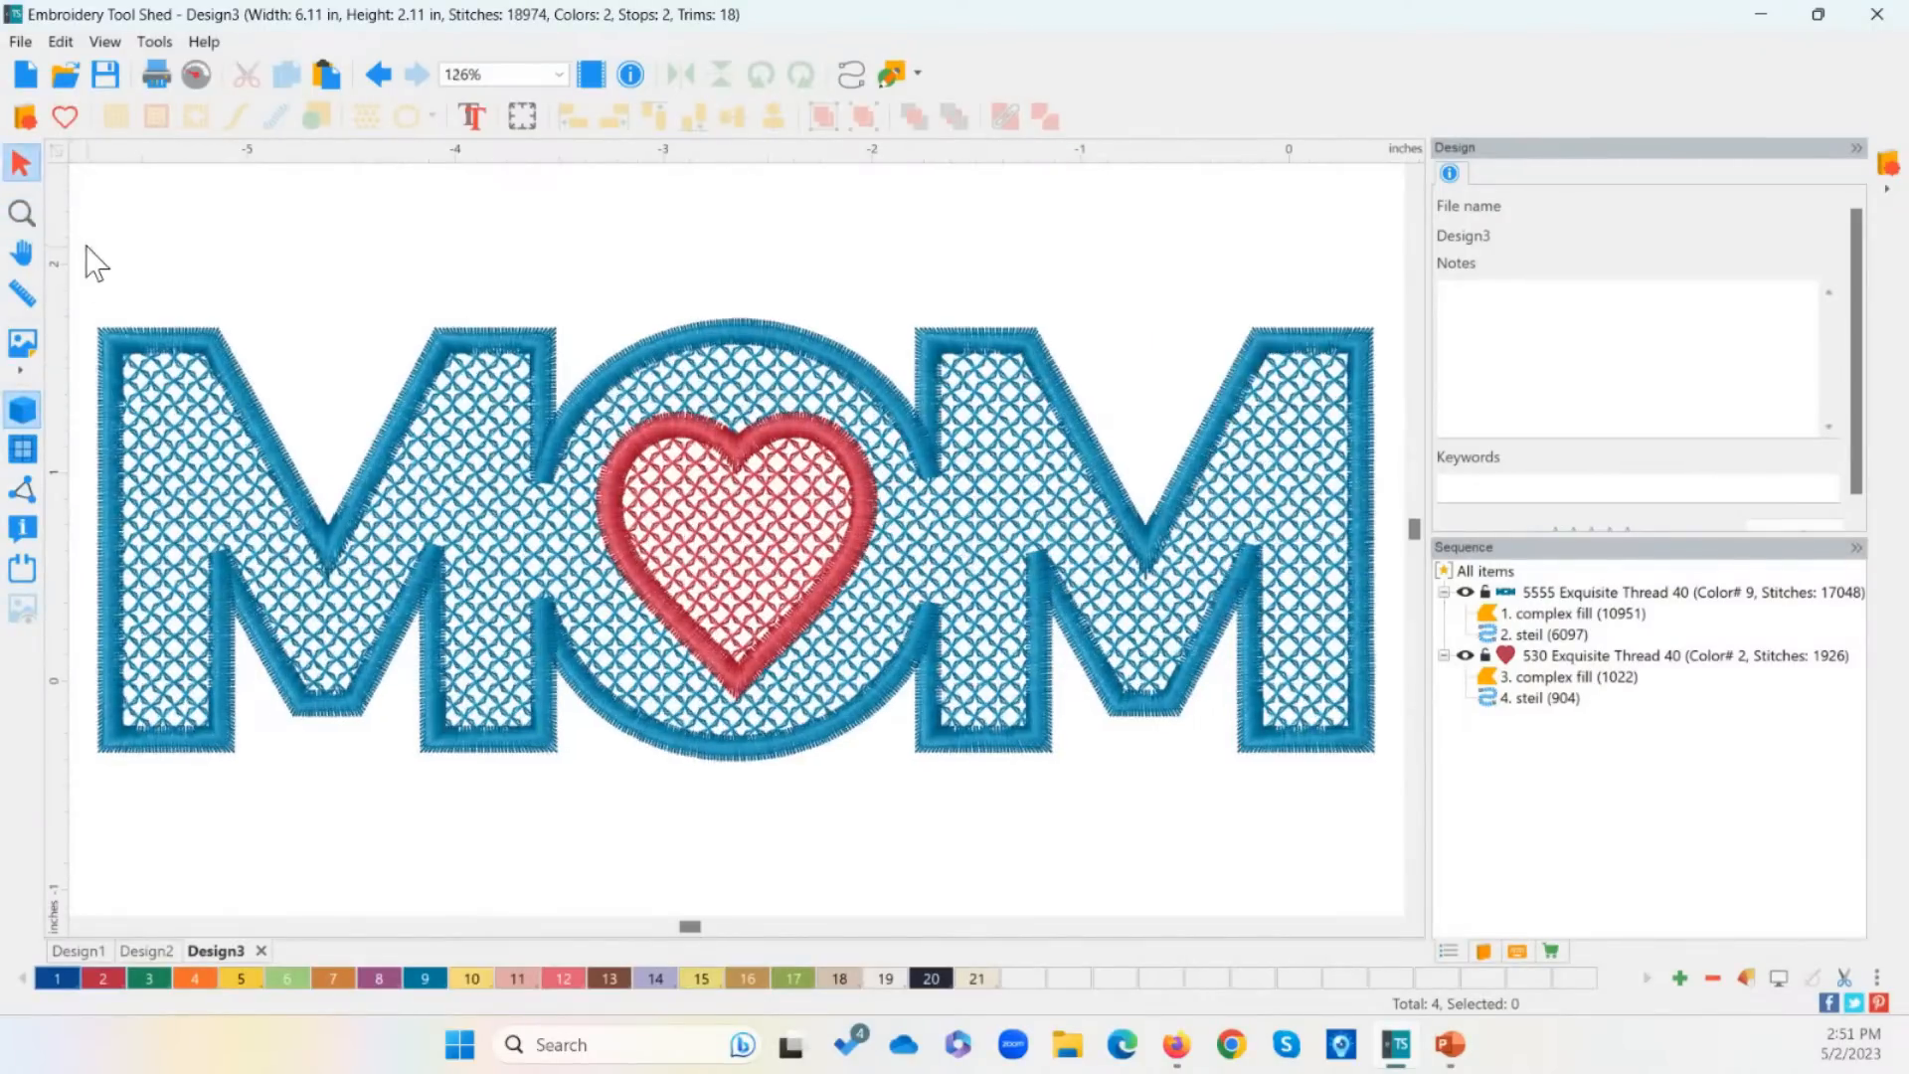